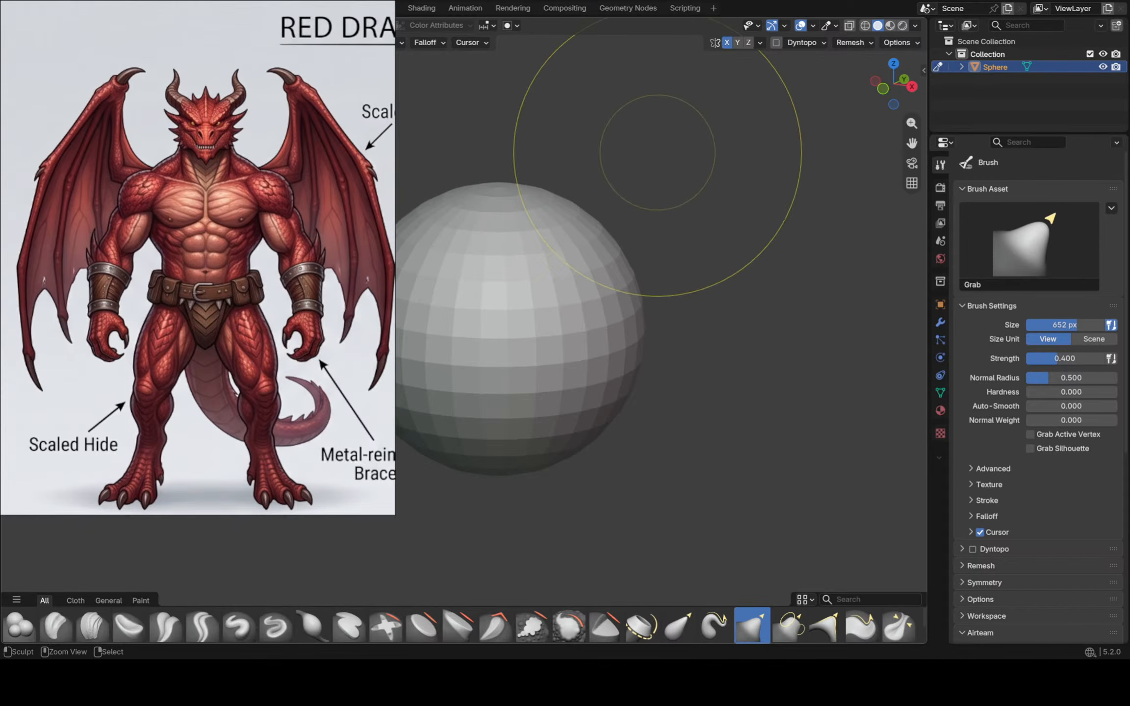
Shape the sphere in front view with the Grab brush into a narrower, taller oval, stretching its underside downward and evening out its sides
ctrl+middle_drag(658, 151, 655, 165)
shift+middle_drag(623, 214, 621, 227)
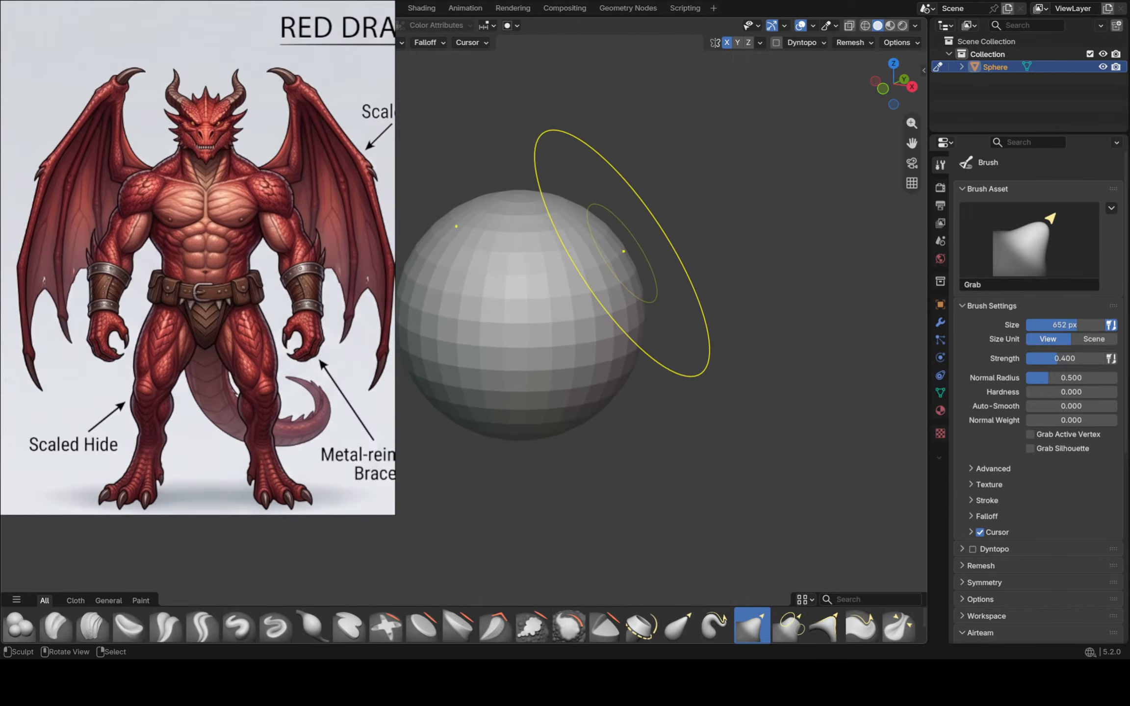
key(KP_1)
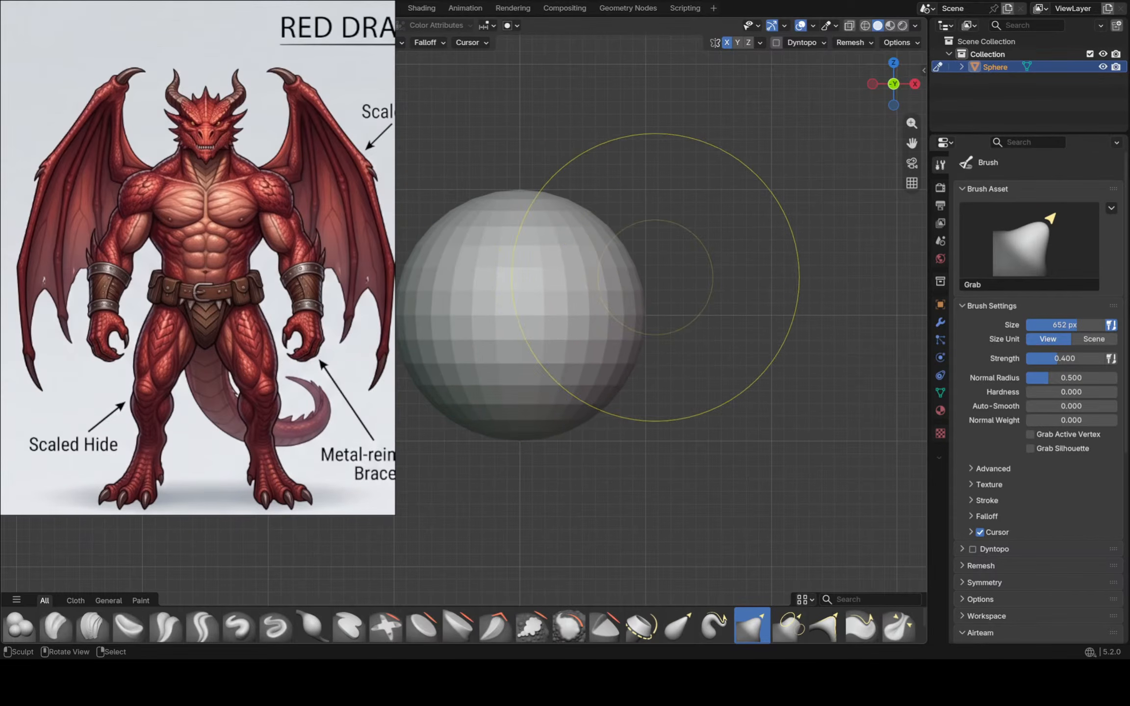
mouse_move(656, 289)
mouse_down()
mouse_move(640, 294)
mouse_move(633, 319)
mouse_up()
drag(640, 365, 621, 364)
drag(529, 436, 526, 460)
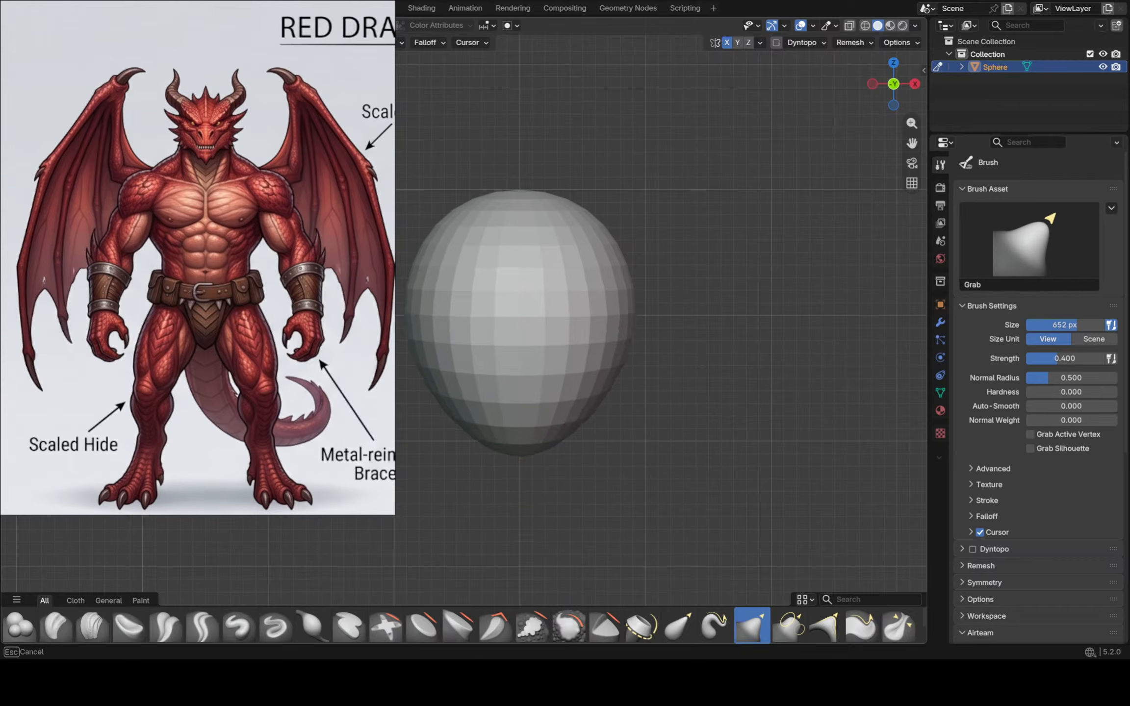
drag(463, 409, 445, 420)
drag(407, 317, 422, 313)
scroll(427, 265, up, 1)
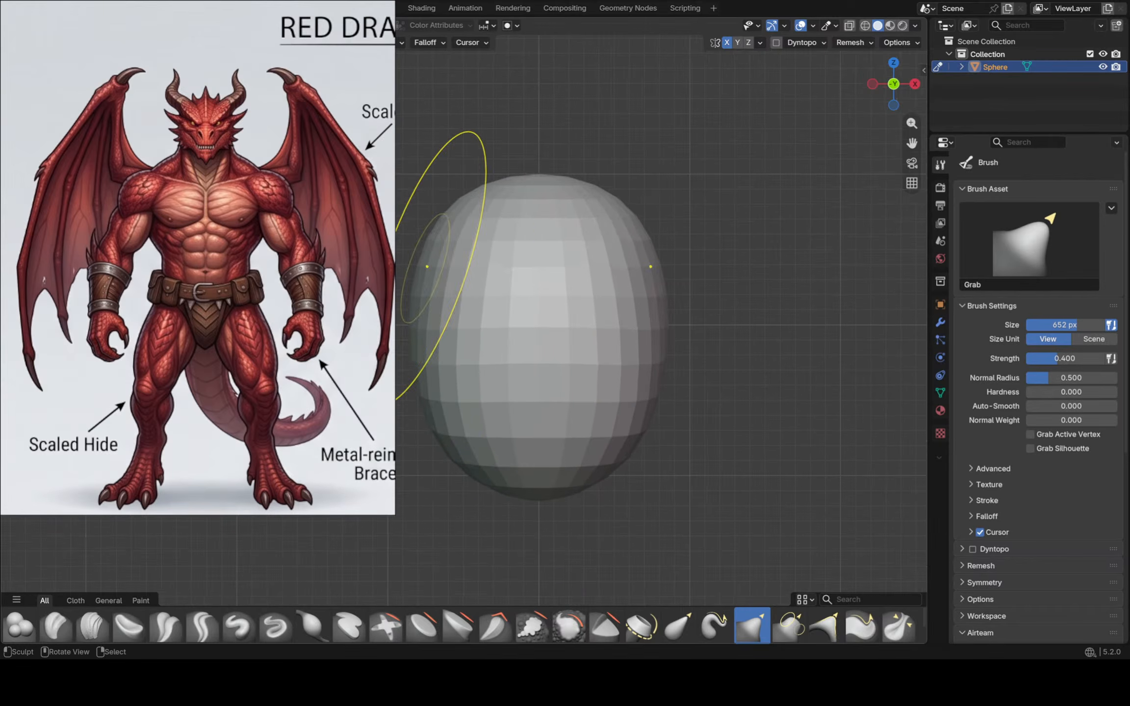
mouse_move(585, 267)
mouse_down()
mouse_move(631, 259)
mouse_move(632, 269)
mouse_up()
scroll(633, 268, down, 1)
shift+middle_drag(633, 269, 655, 271)
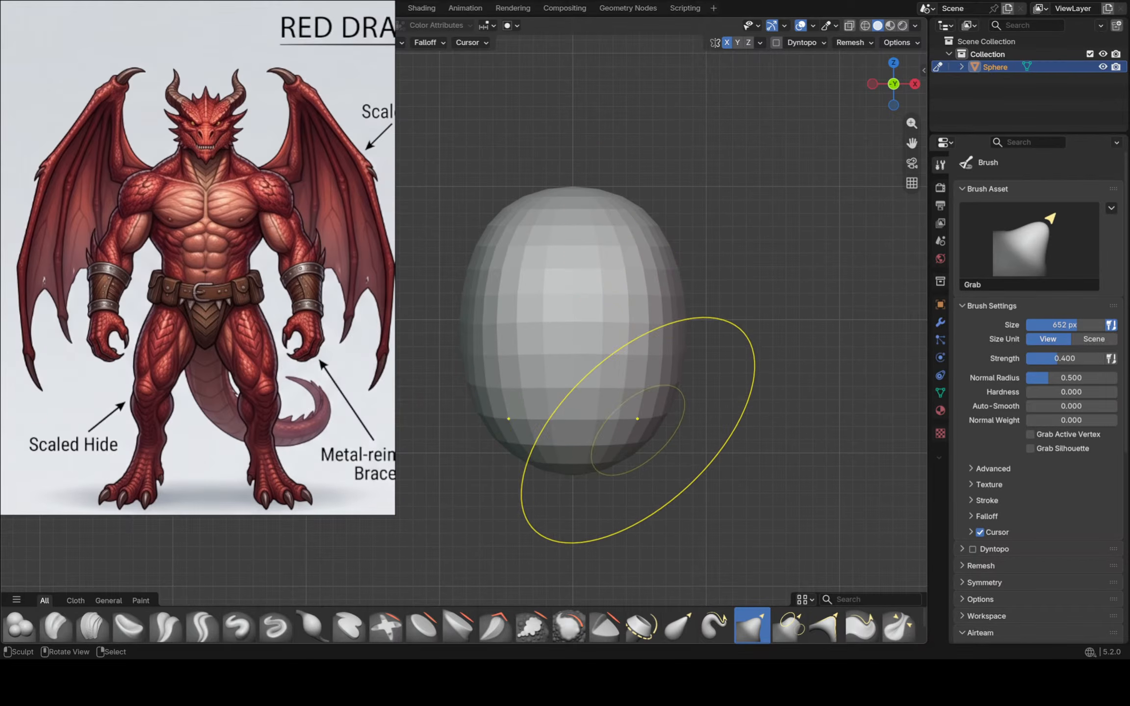
Lift the rear underside of the oval in side view with the Grab brush, sloping it up from the chin
middle_drag(770, 371, 493, 410)
key(KP_3)
mouse_move(591, 411)
mouse_down()
mouse_move(576, 373)
mouse_move(594, 367)
mouse_up()
middle_drag(594, 367, 655, 441)
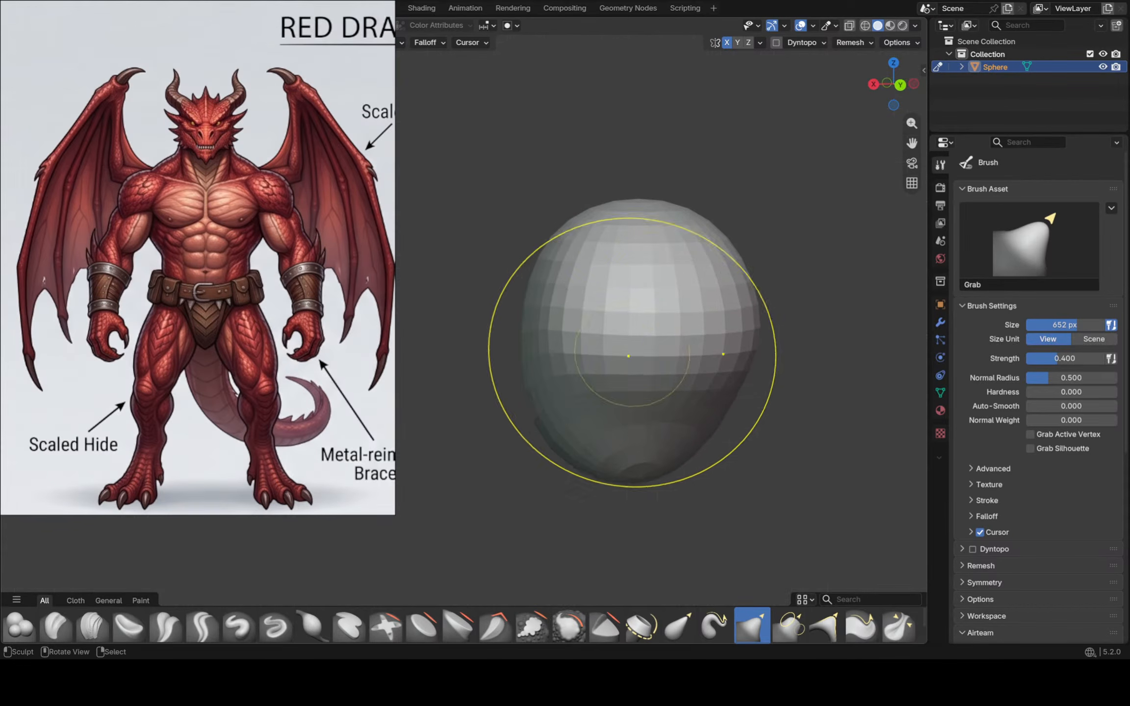
key(KP_3)
drag(670, 306, 660, 299)
scroll(456, 289, up, 2)
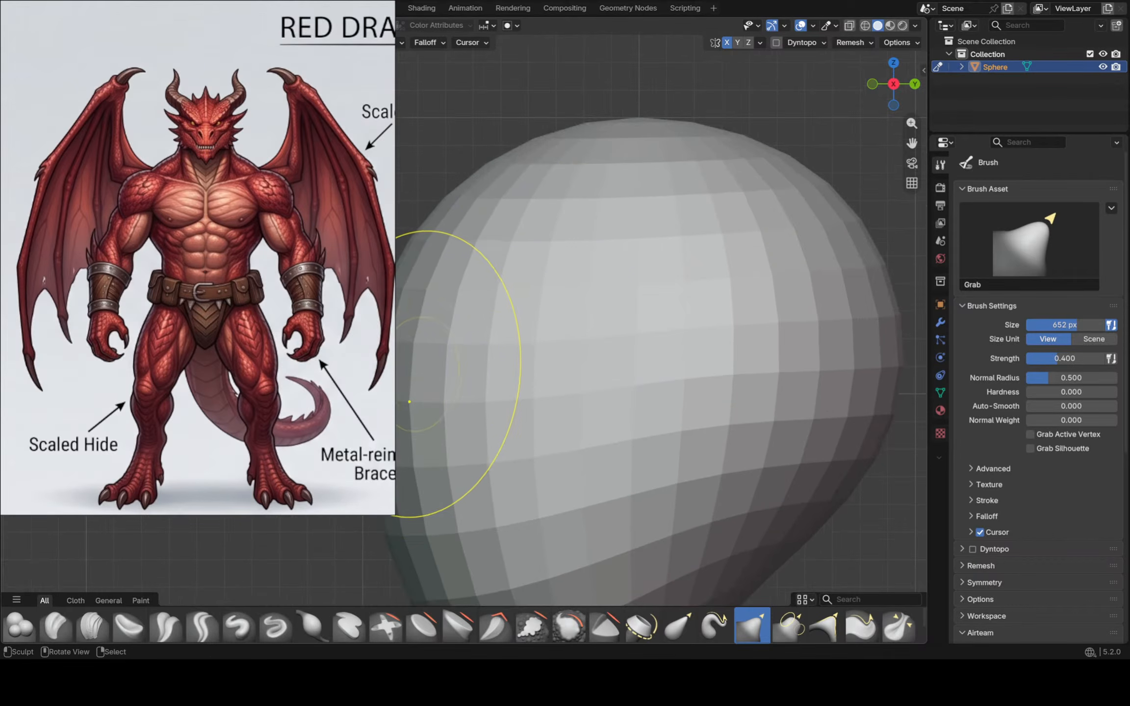
Flatten the front of the face and push a recess in below the brow with the Grab brush at 370 px
shift+middle_drag(417, 379, 402, 371)
drag(402, 371, 433, 375)
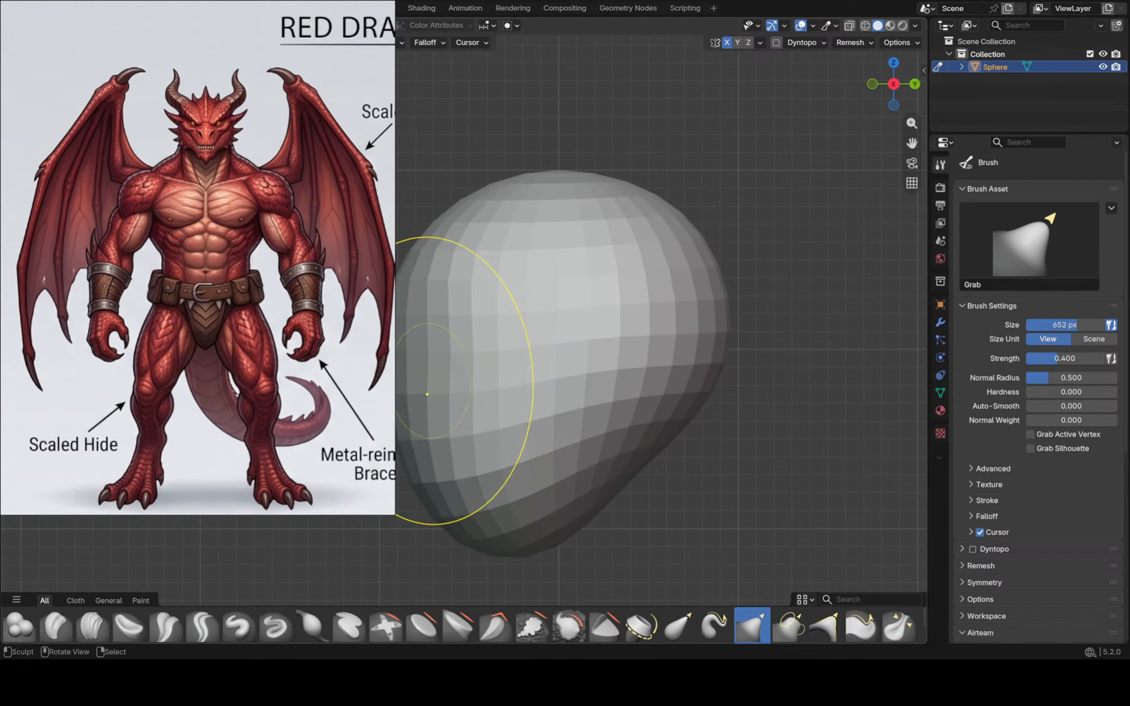
key(f)
click(352, 356)
drag(366, 349, 453, 354)
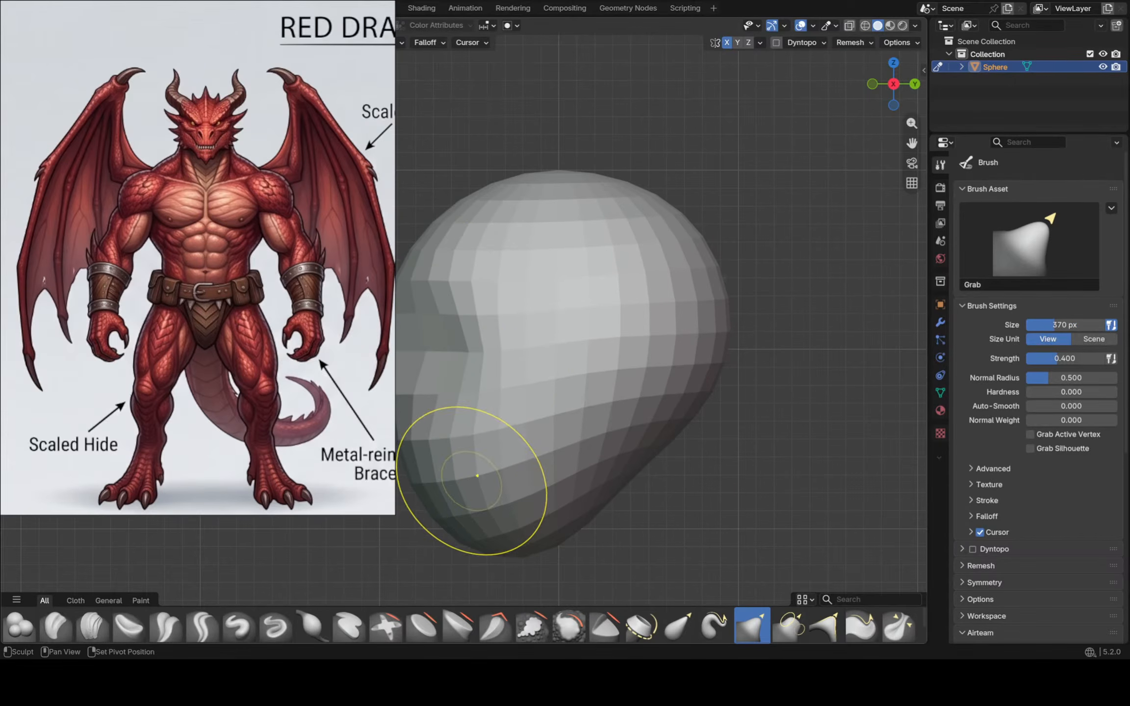
Enlarge the Grab brush to 630 px and pull the lower face and chin forward
mouse_move(480, 496)
shift+middle_down()
mouse_move(469, 348)
mouse_move(484, 398)
shift+middle_up()
key(f)
click(622, 399)
drag(521, 389, 481, 391)
drag(490, 388, 423, 414)
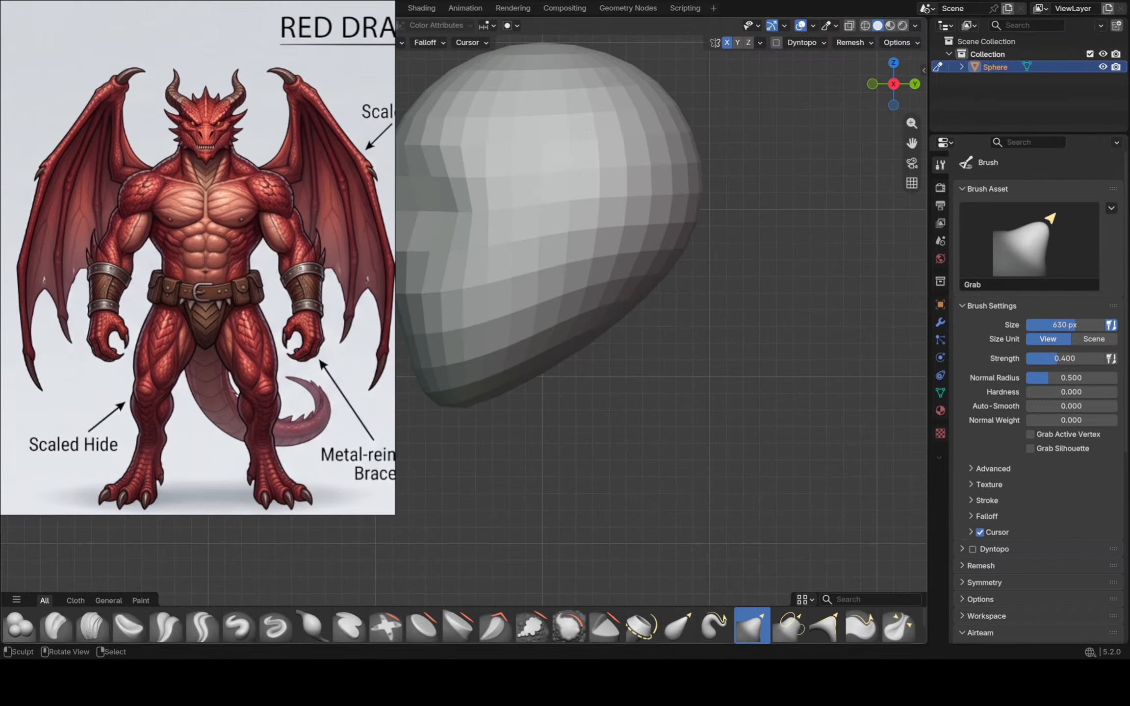
Pull the front of the lower face outward below the brow to form a protruding snout
mouse_move(396, 236)
shift+middle_down()
mouse_move(420, 232)
mouse_move(406, 265)
mouse_move(451, 358)
shift+middle_up()
ctrl+middle_drag(451, 358, 461, 325)
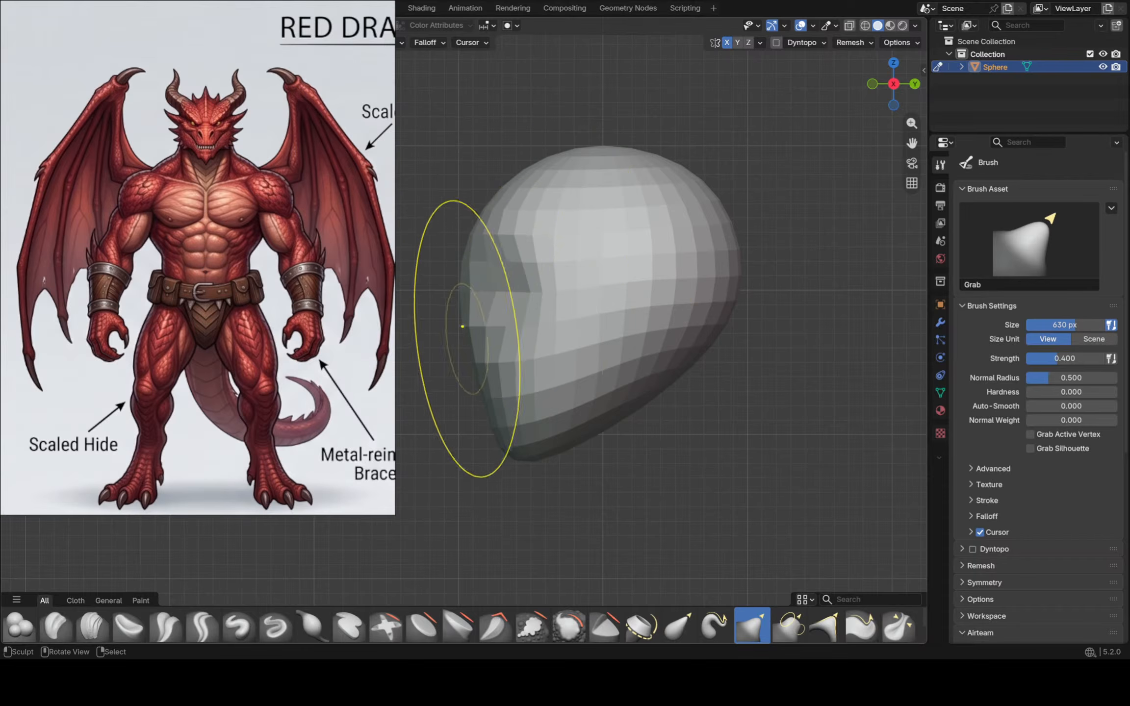
drag(482, 365, 389, 395)
drag(439, 346, 398, 343)
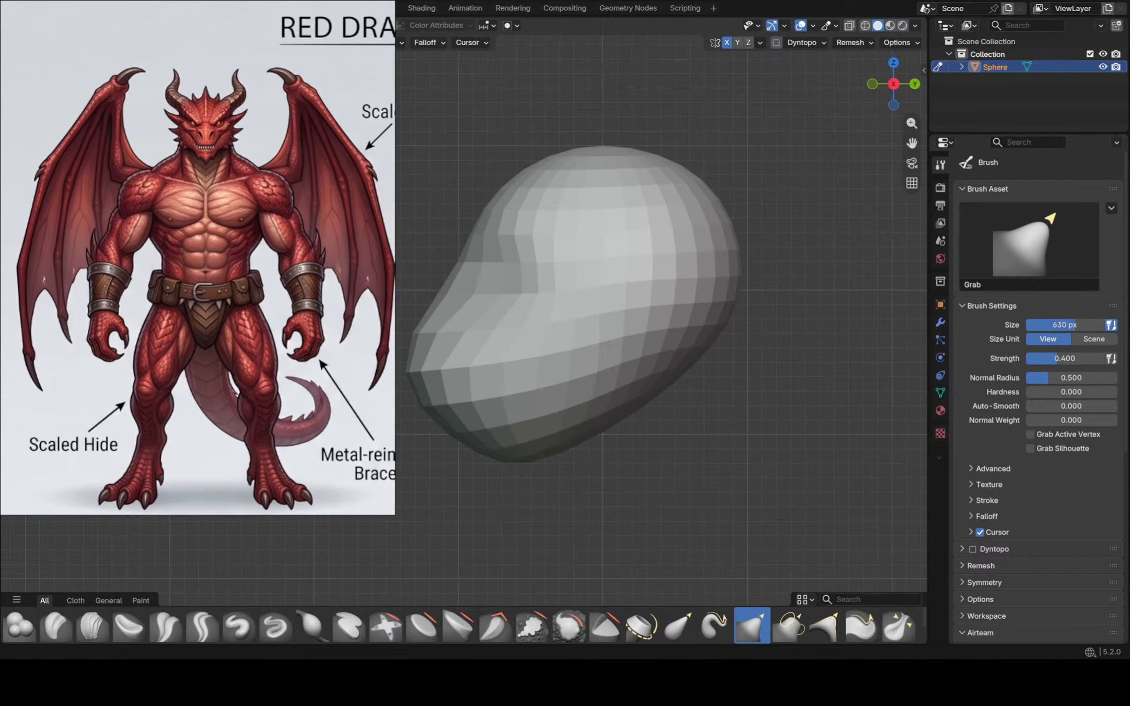
Push the underside of the jaw and the back of the head upward to slim the lower profile
drag(545, 422, 521, 393)
drag(510, 404, 508, 368)
drag(460, 434, 452, 406)
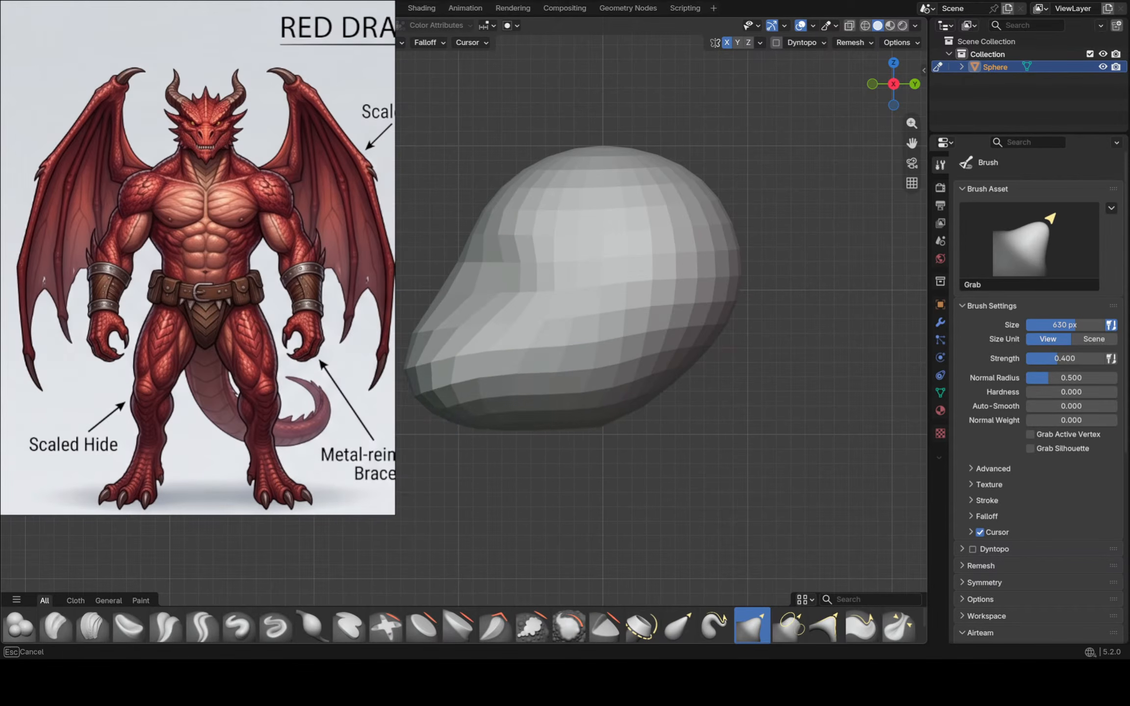
drag(544, 426, 544, 410)
drag(545, 411, 565, 371)
drag(565, 371, 573, 354)
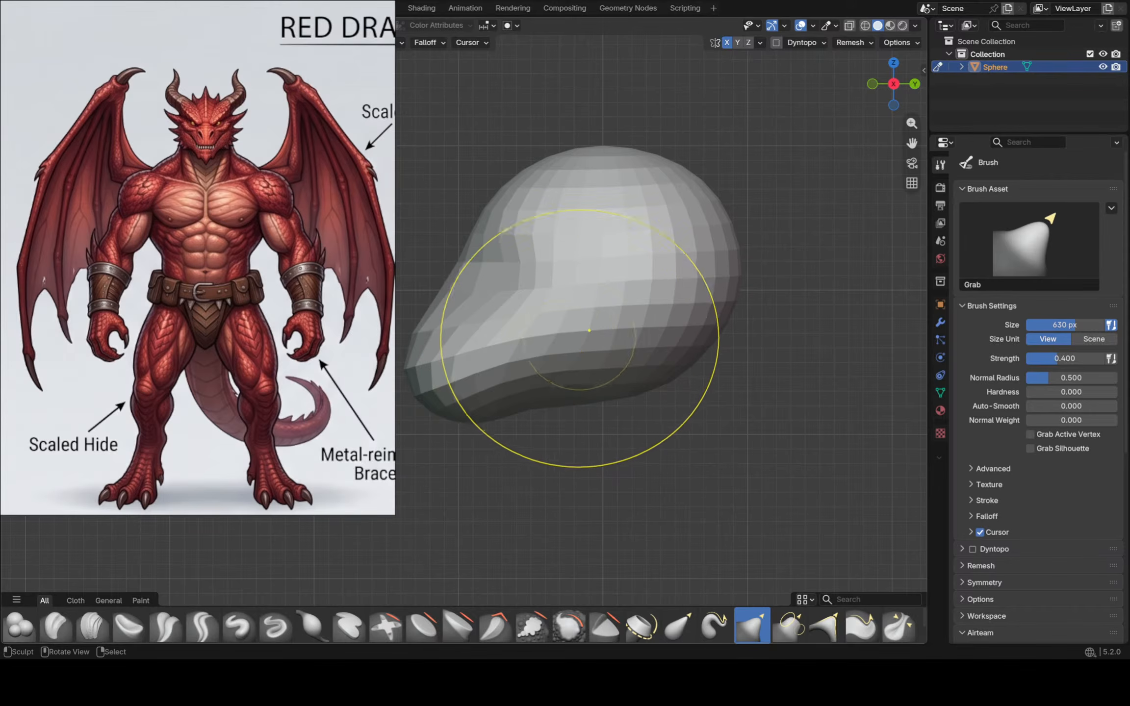
Raise the top of the snout and reshape its tip and bridge with the Grab brush
scroll(544, 309, up, 1)
scroll(473, 286, down, 1)
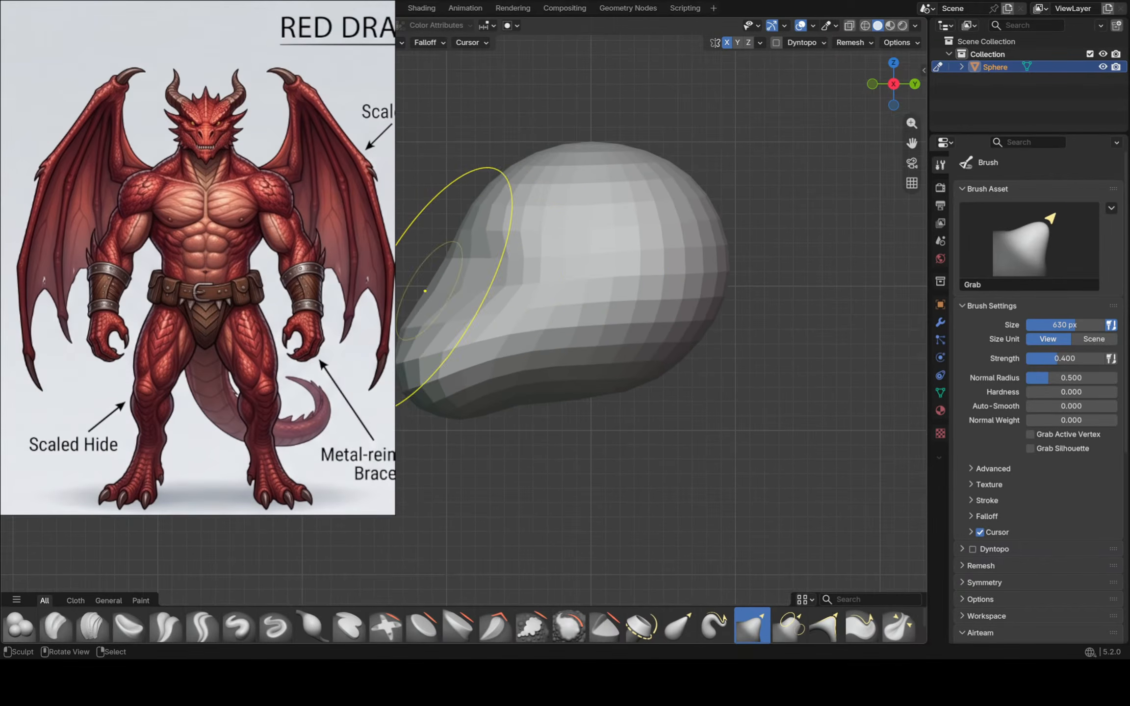
scroll(424, 291, up, 5)
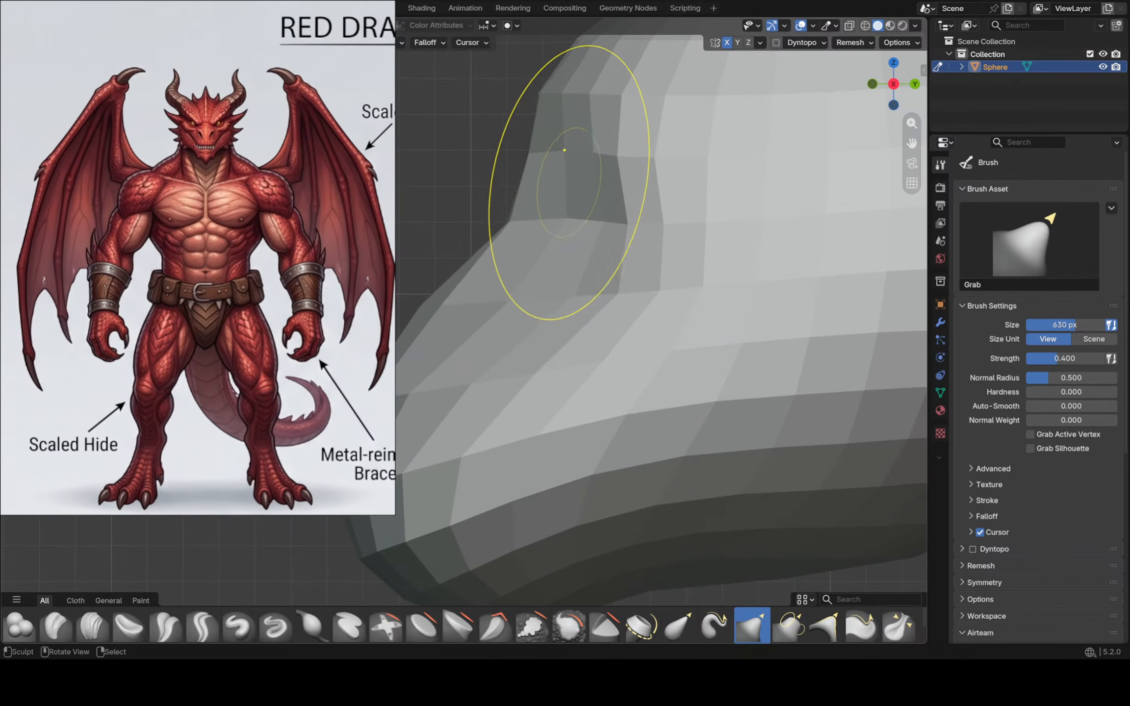
scroll(536, 186, down, 5)
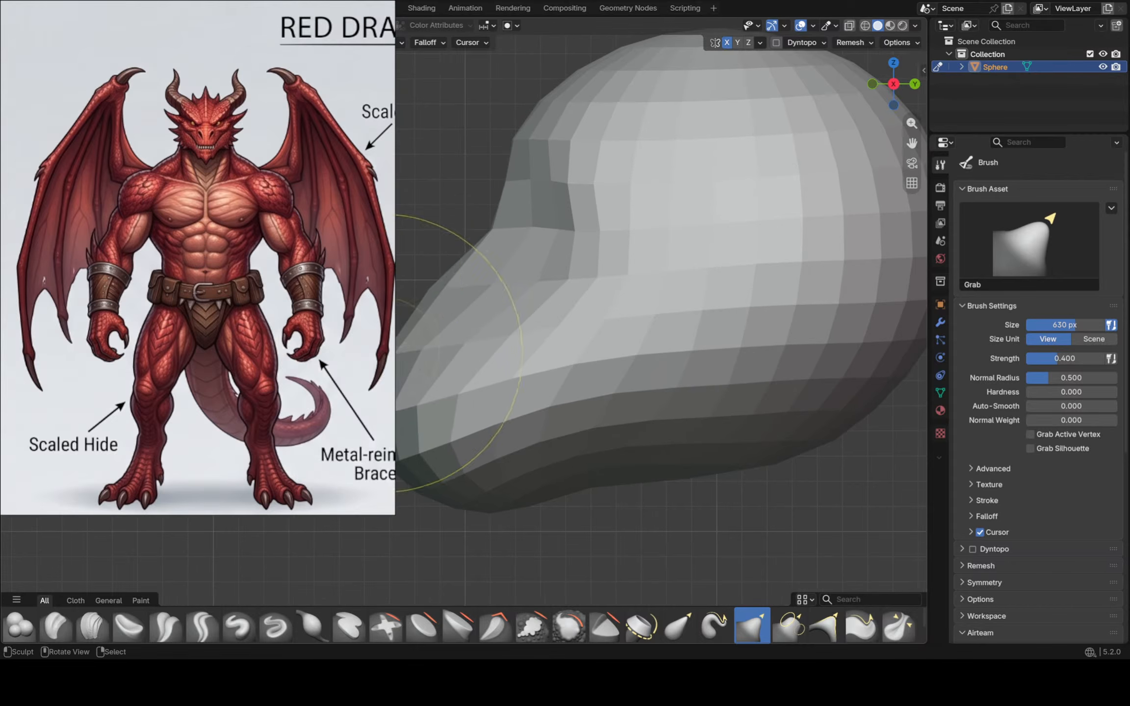
mouse_move(335, 353)
mouse_down()
mouse_move(355, 323)
mouse_move(358, 370)
mouse_move(390, 304)
mouse_up()
drag(355, 397, 341, 388)
drag(432, 278, 421, 274)
Adjust the remesh voxel size for finer detail and voxel-remesh the head
key(f)
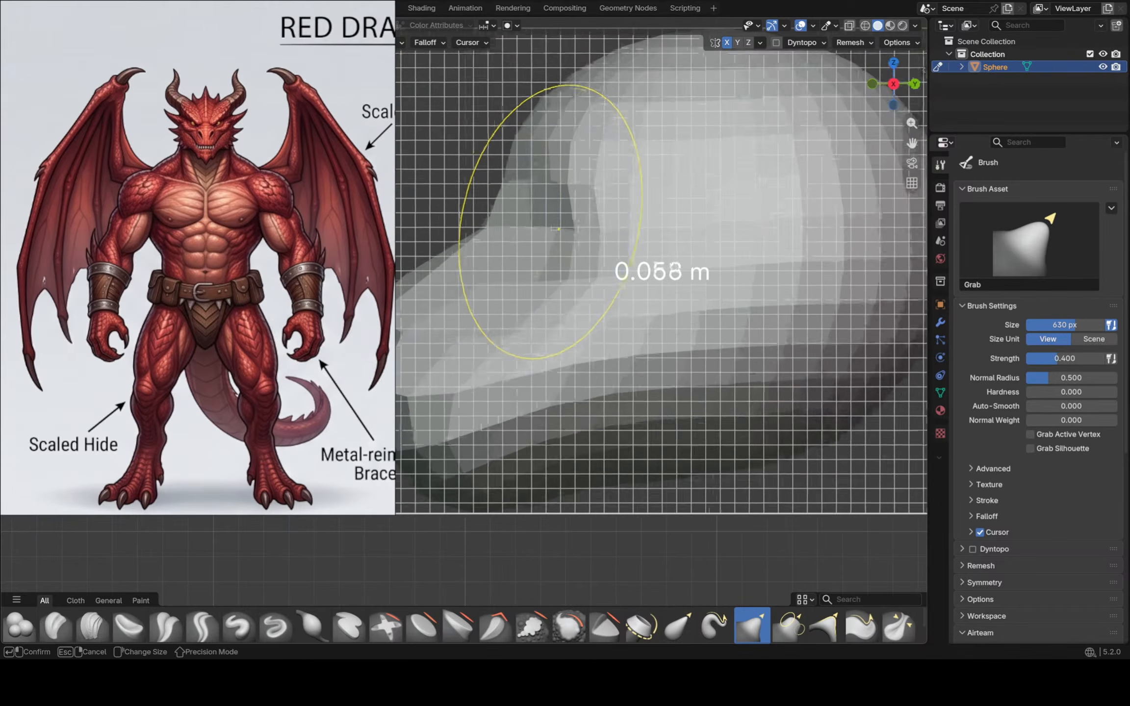
click(586, 213)
shift+middle_drag(592, 204, 526, 251)
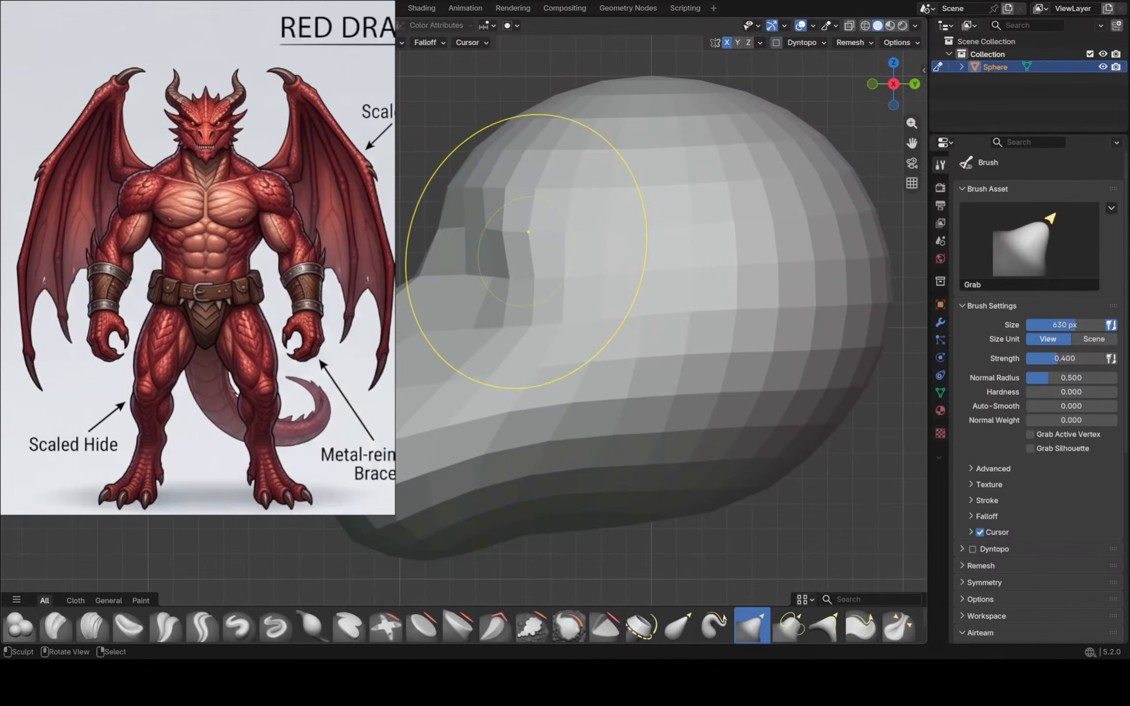
key(ctrl+r)
scroll(510, 293, down, 3)
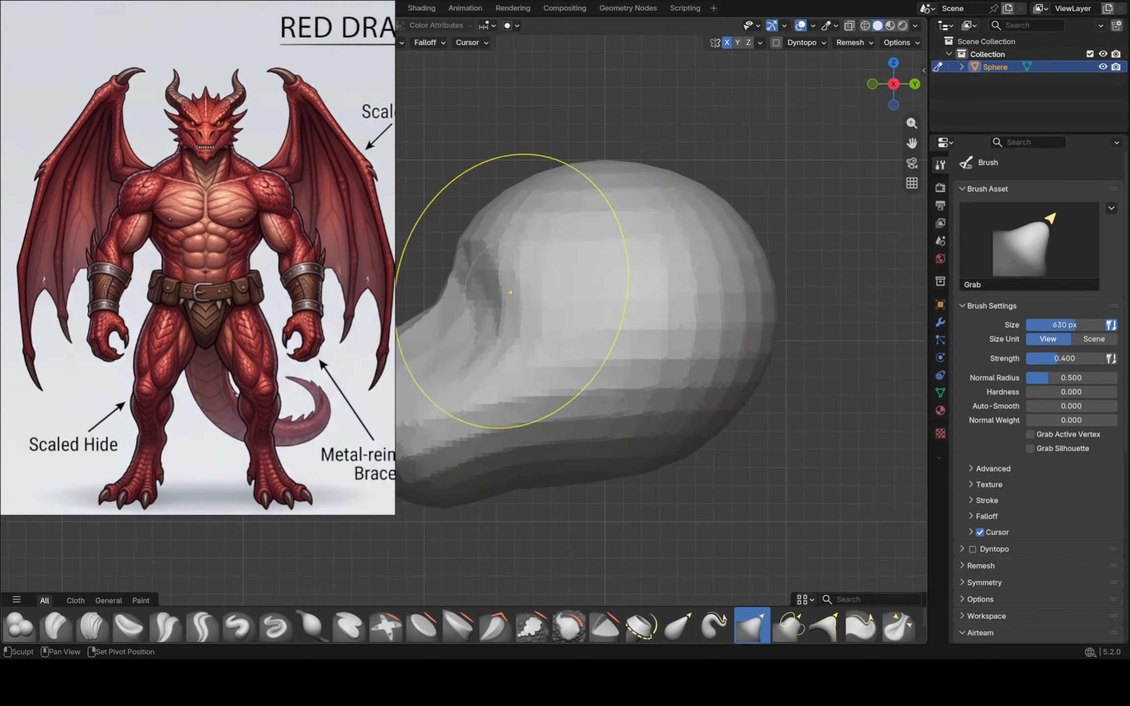
Smooth the remeshed cranium, back of the head and jaw, and nudge the cheek with the Grab brush at 298 px
shift+drag(511, 292, 620, 207)
mouse_move(711, 318)
shift+mouse_down()
mouse_move(672, 373)
mouse_move(535, 434)
shift+mouse_up()
shift+drag(436, 444, 471, 422)
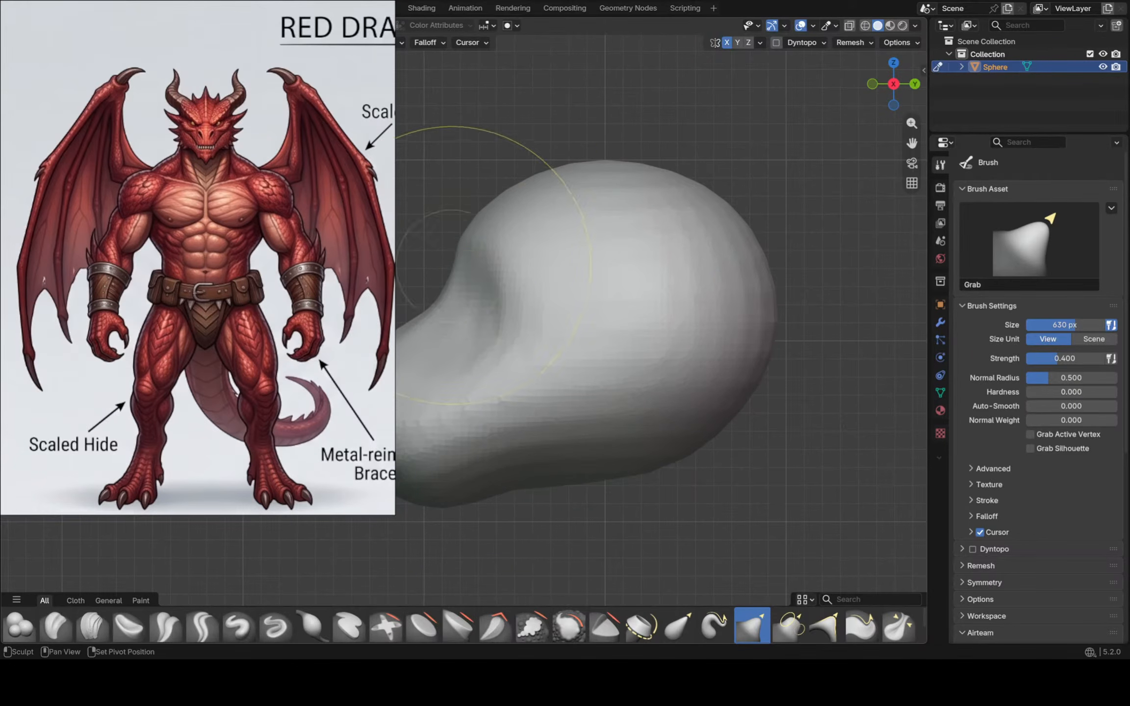
drag(451, 265, 452, 265)
shift+drag(701, 245, 724, 304)
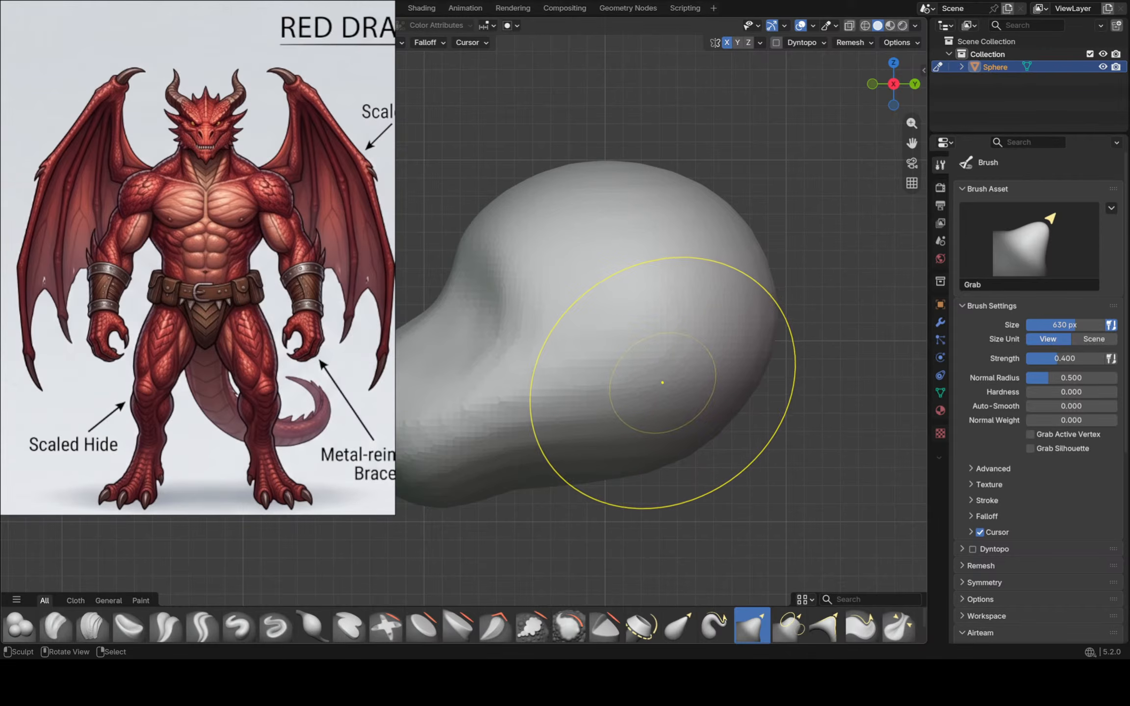
scroll(556, 414, up, 1)
drag(551, 410, 582, 432)
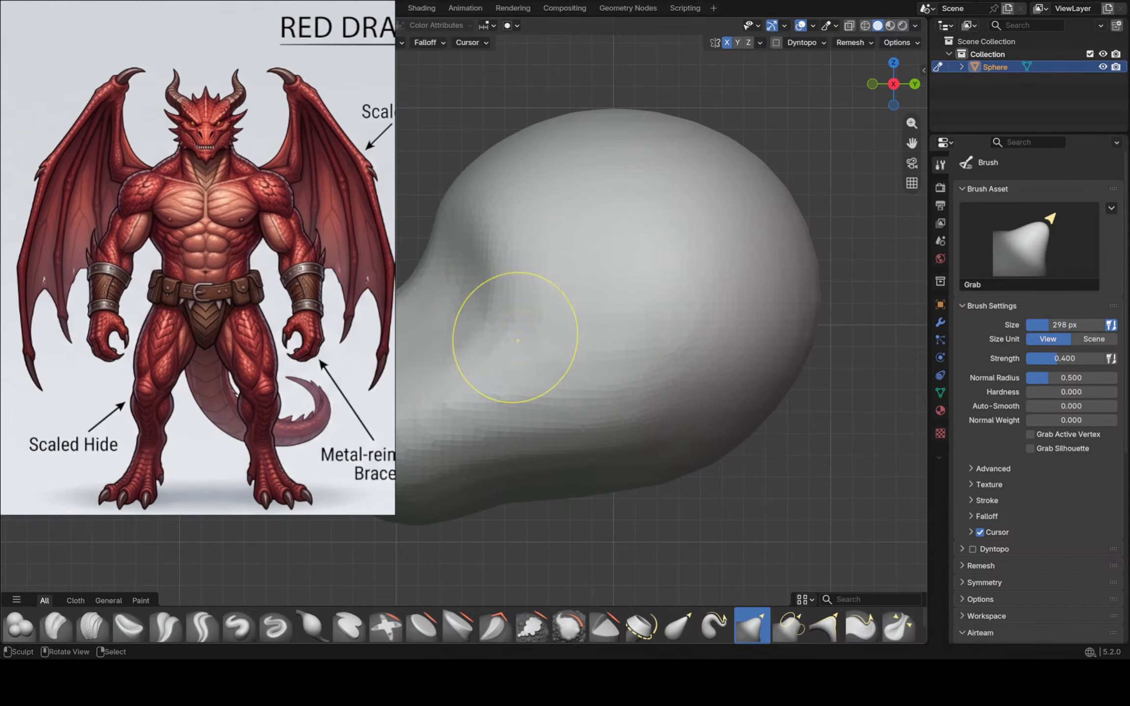
click(166, 626)
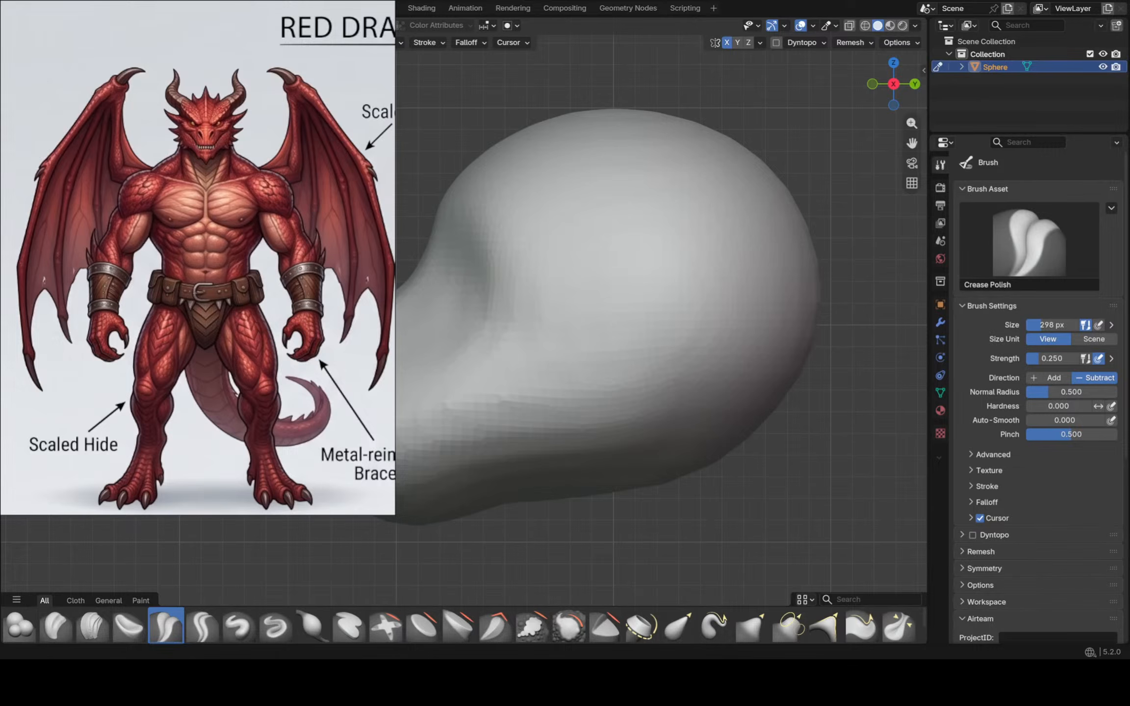
scroll(555, 189, down, 2)
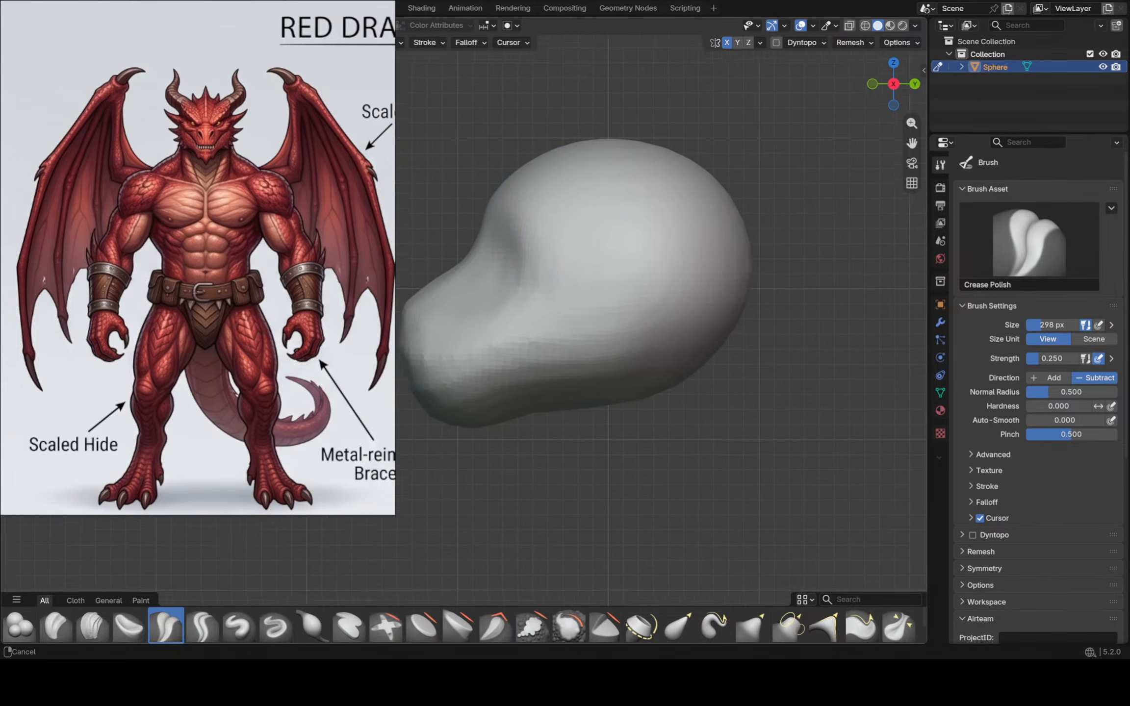
shift+middle_drag(554, 189, 583, 200)
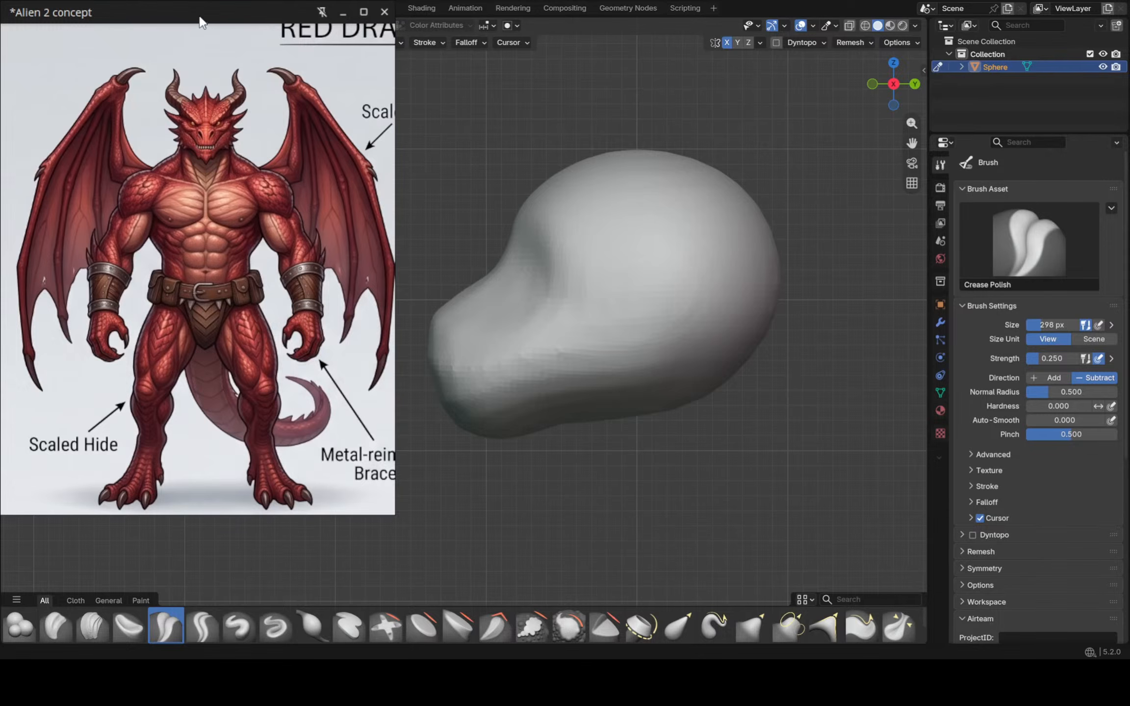
shift+middle_drag(610, 265, 554, 261)
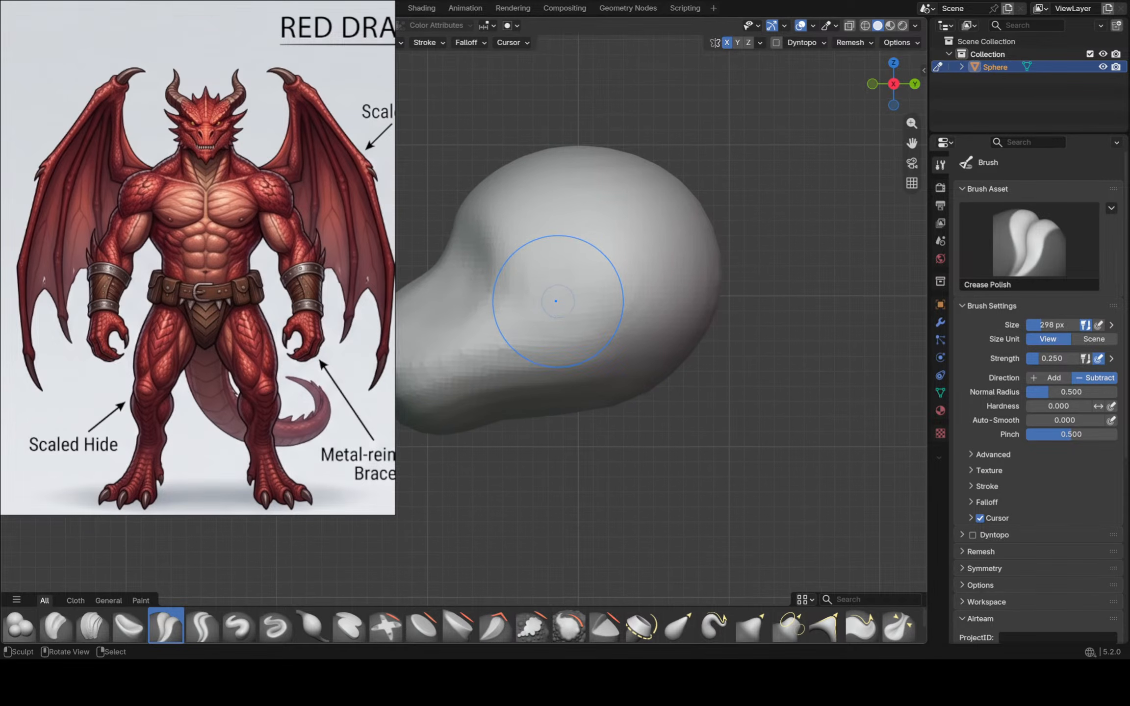
Raise the top of the snout slightly with the Grab brush at 402 px
key(g)
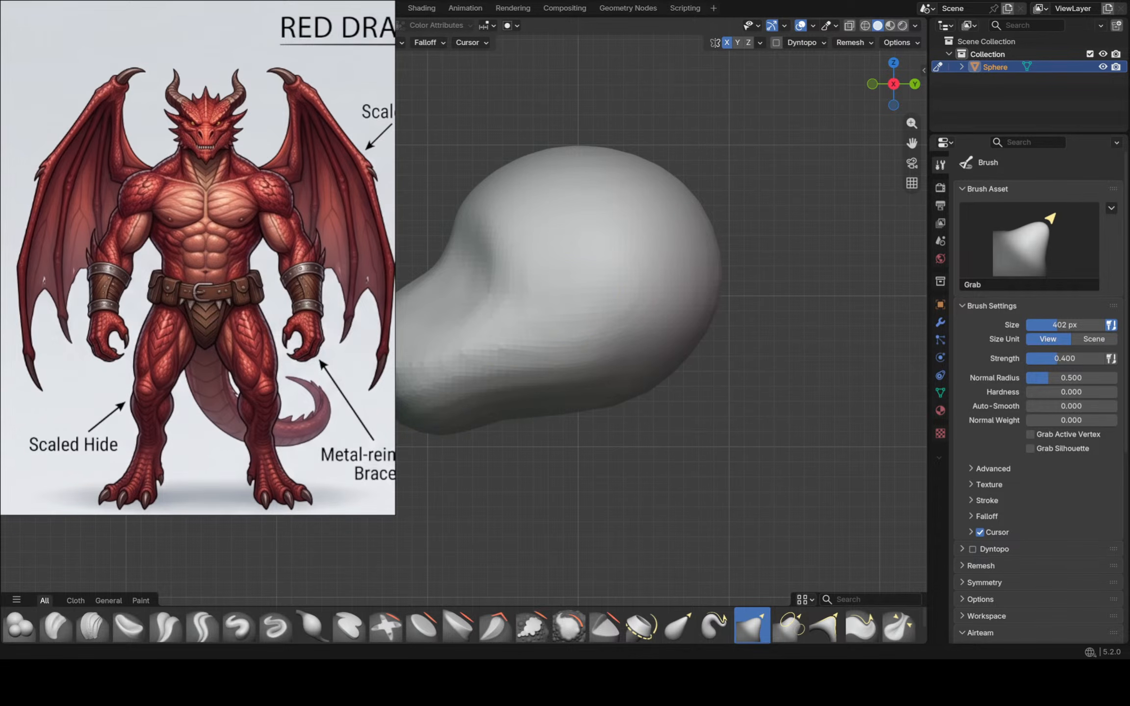
scroll(425, 254, up, 1)
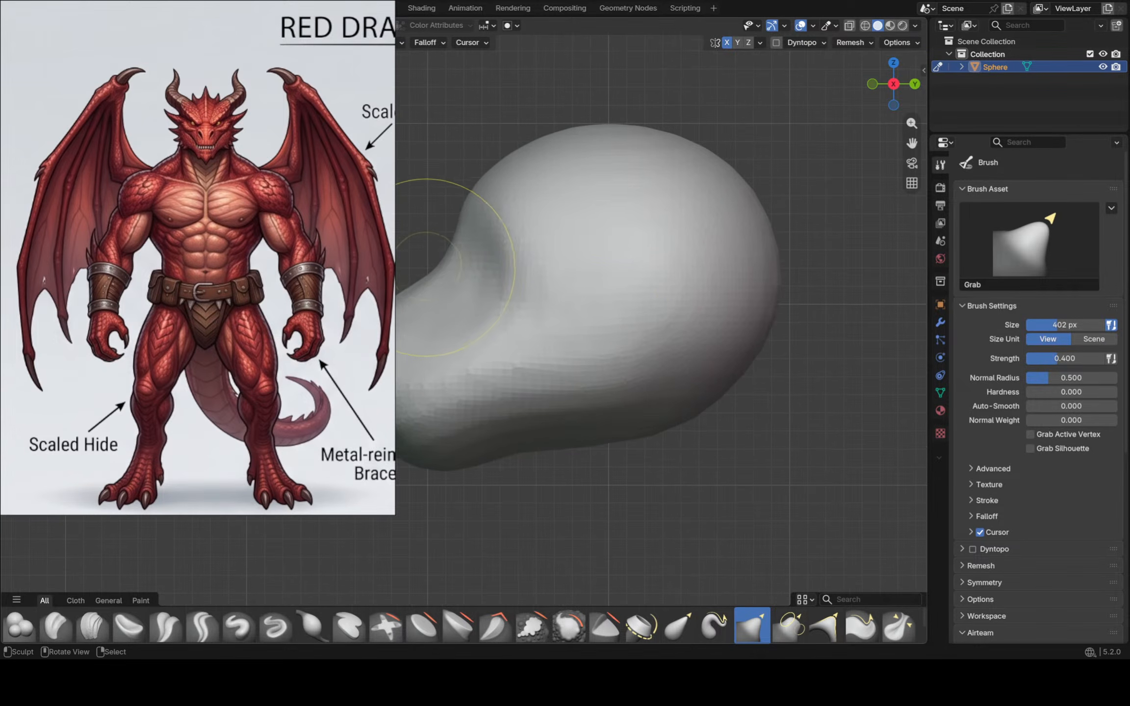
drag(392, 296, 386, 284)
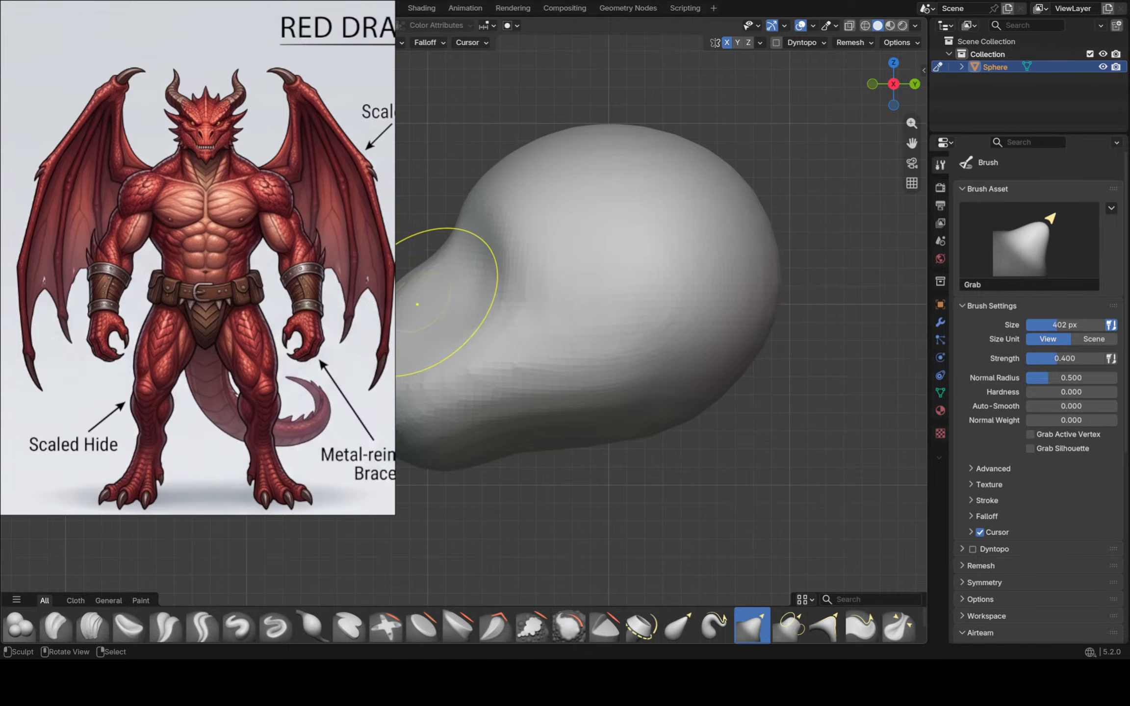
shift+middle_drag(425, 301, 408, 295)
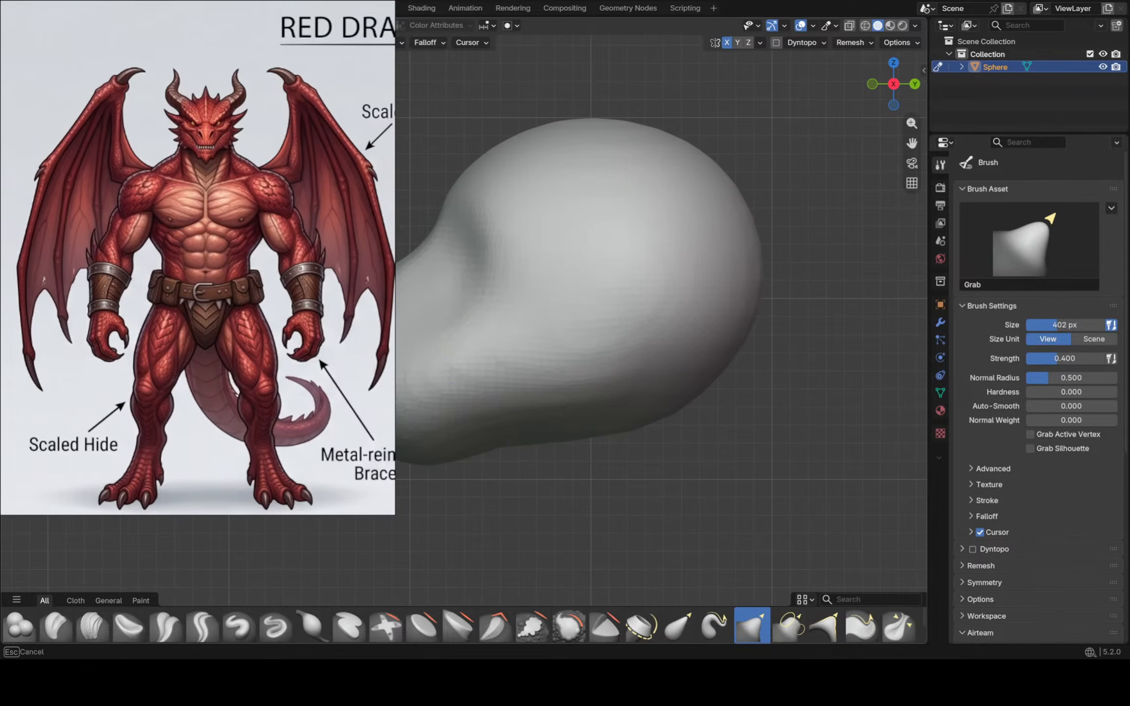
Push the underside of the head and jaw upward to refine the lower contour
mouse_move(661, 380)
mouse_down()
mouse_move(584, 479)
mouse_move(588, 397)
mouse_up()
drag(474, 443, 471, 430)
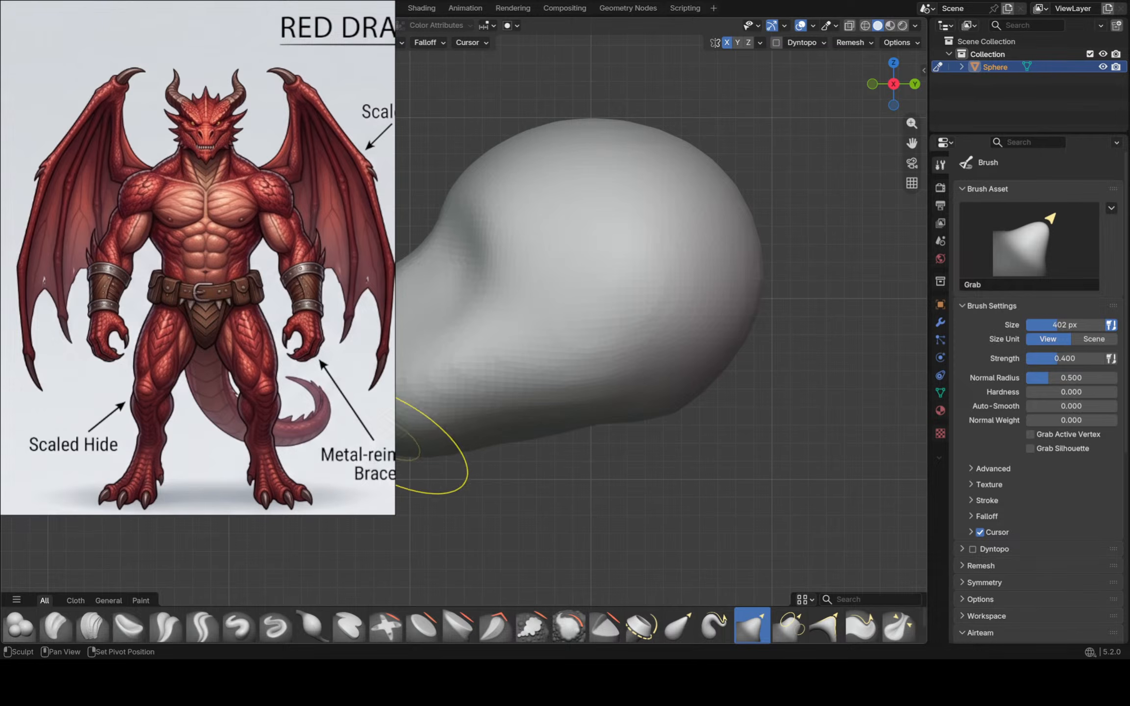
drag(396, 446, 392, 427)
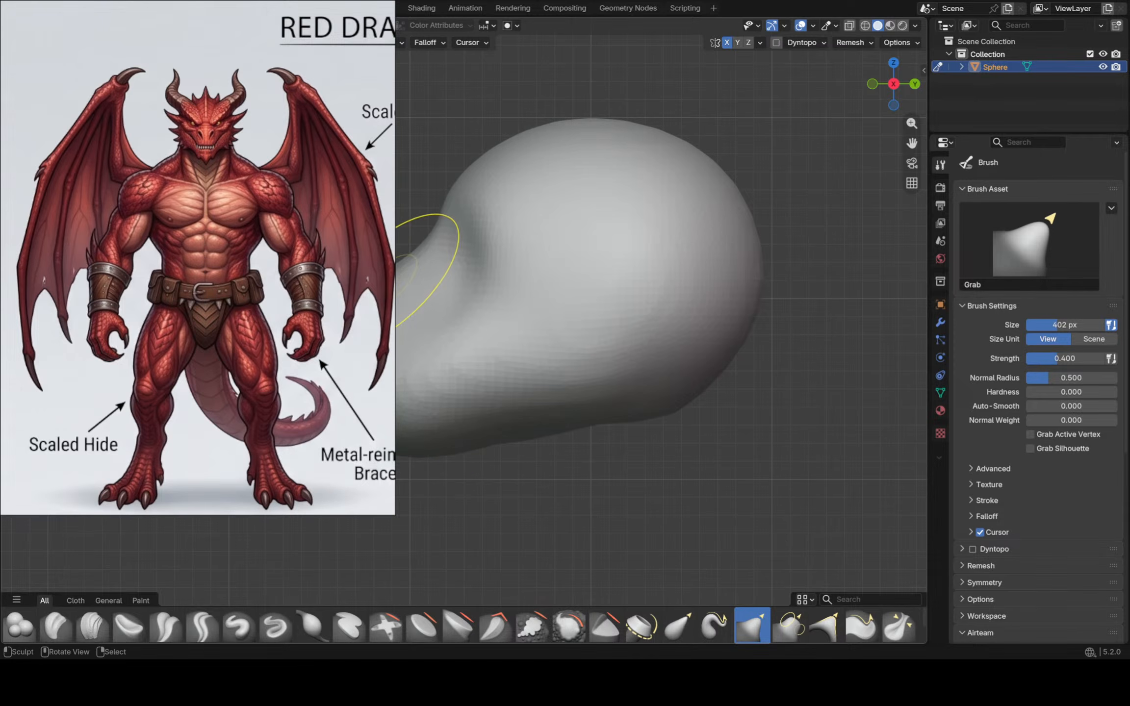
Refine the snout's top and side with the Grab brush, reducing the brush size to 326 px
mouse_move(343, 305)
mouse_down()
mouse_move(371, 283)
mouse_move(332, 273)
mouse_move(312, 293)
mouse_move(334, 303)
mouse_up()
key(f)
click(496, 312)
drag(435, 312, 447, 313)
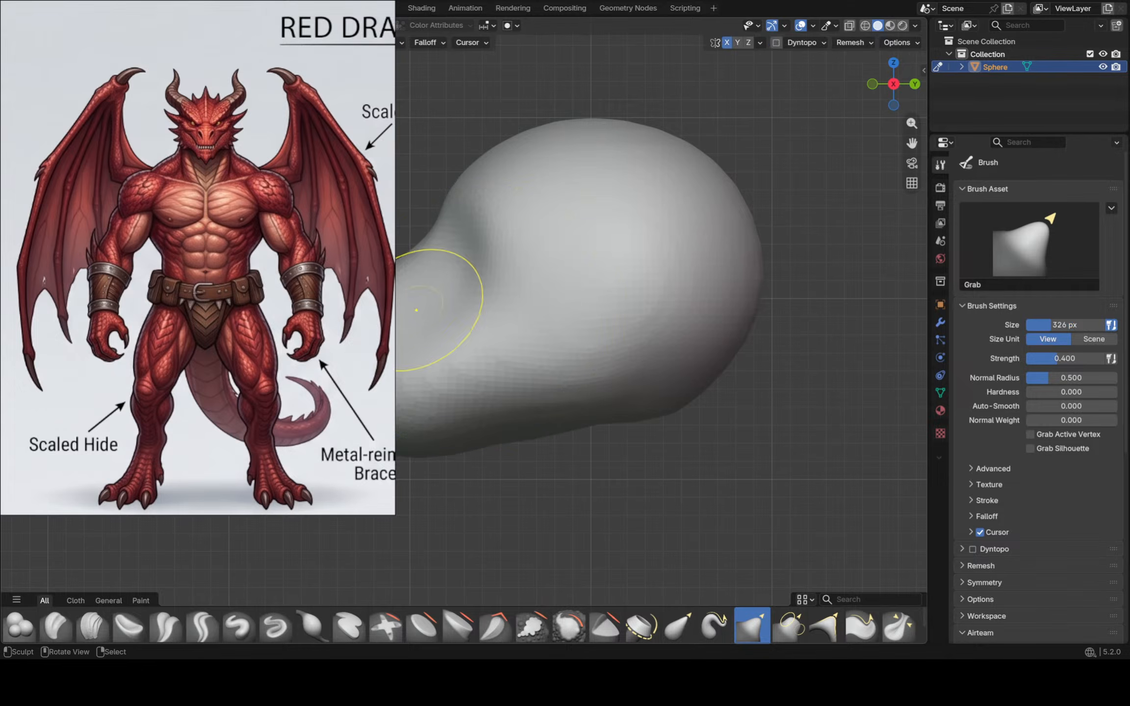
Carve the groove running from the snout across the cheek with the Inflate/Deflate brush at 228 px and 142 px, and activate Crease Polish
click(312, 626)
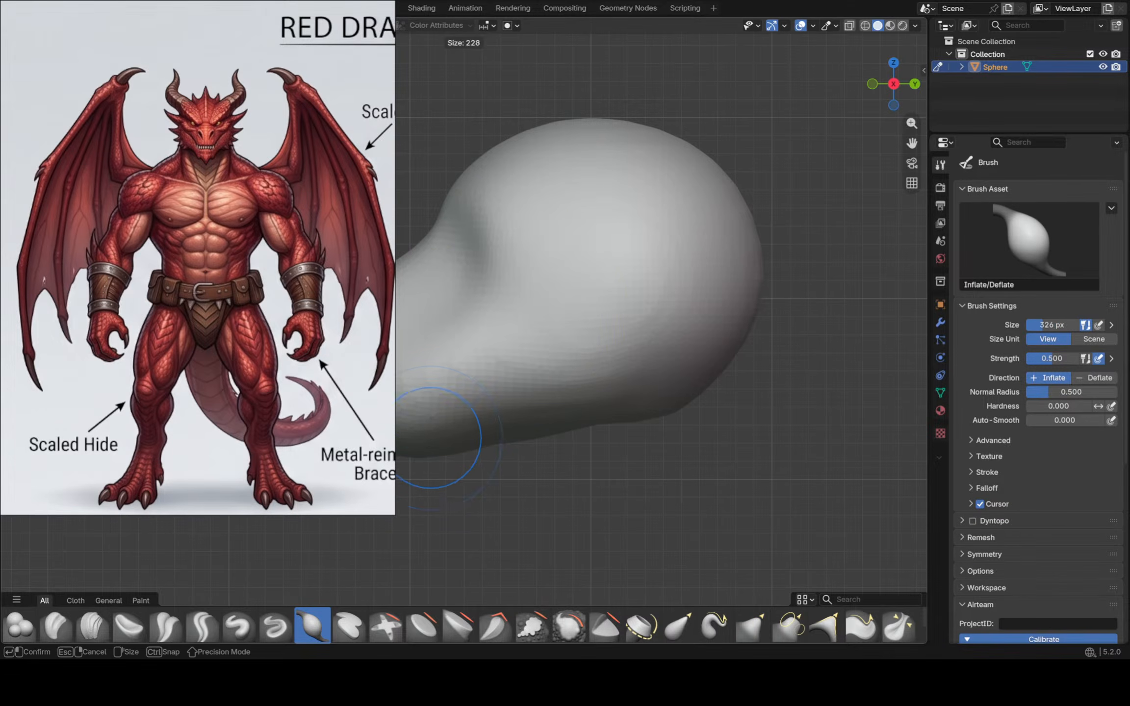
click(410, 429)
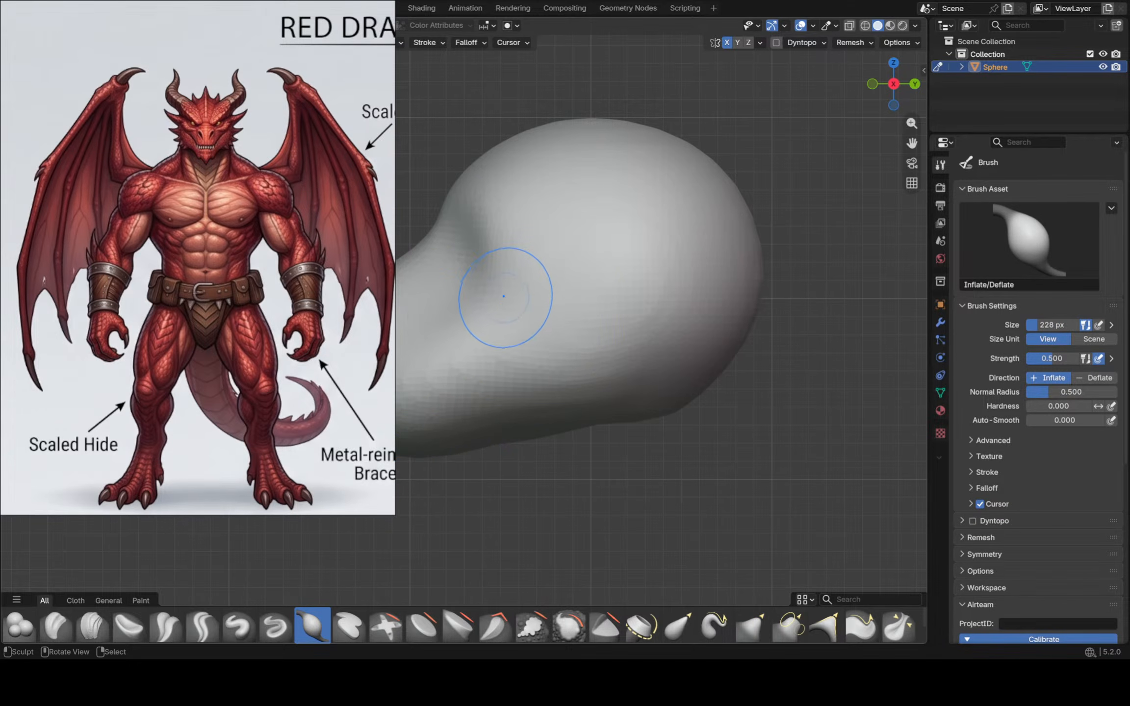
mouse_move(486, 310)
mouse_down()
mouse_move(500, 301)
mouse_move(449, 297)
mouse_move(595, 255)
mouse_move(451, 307)
mouse_up()
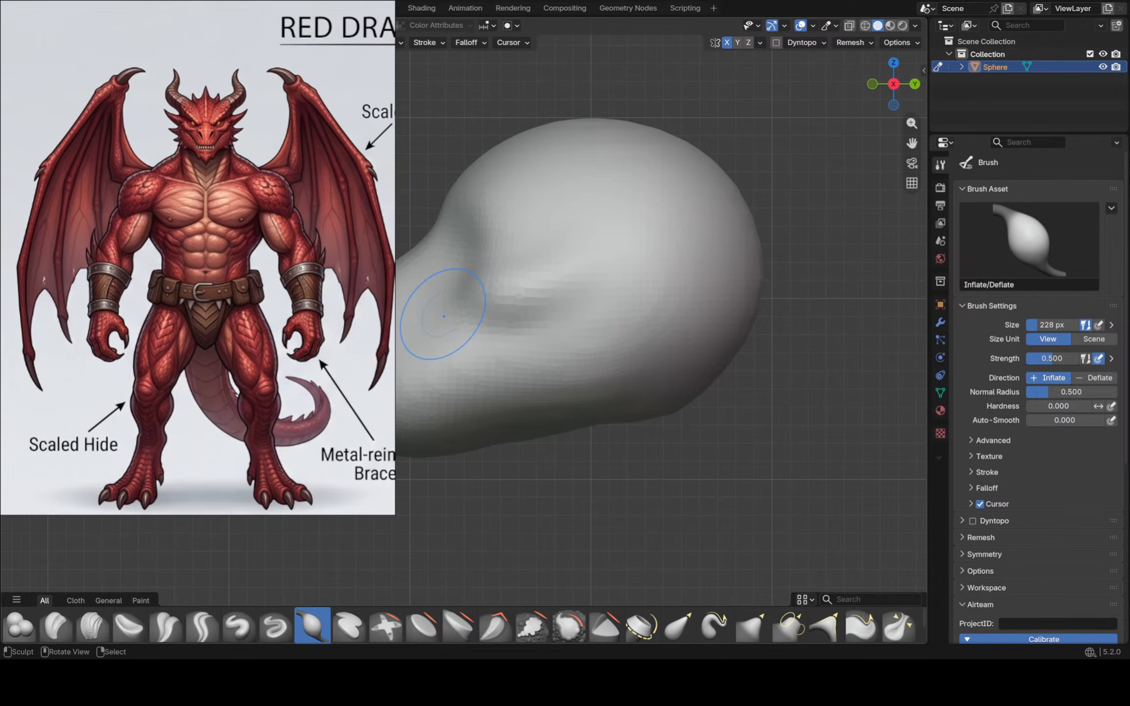
key(f)
click(427, 313)
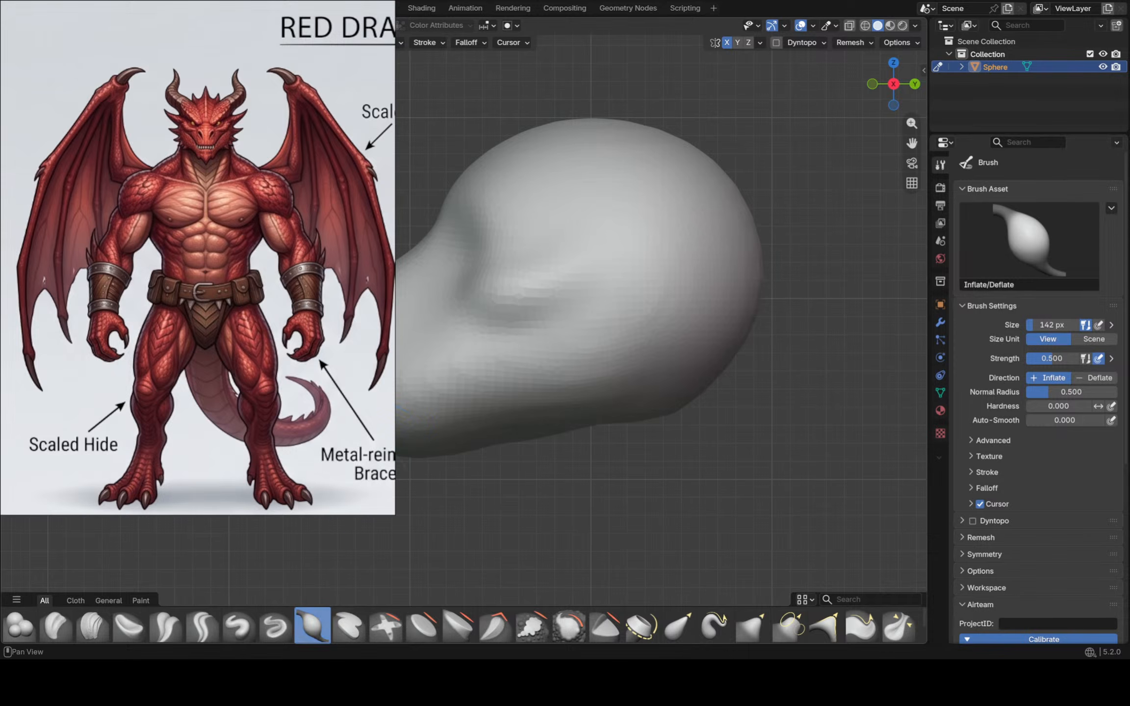
click(166, 625)
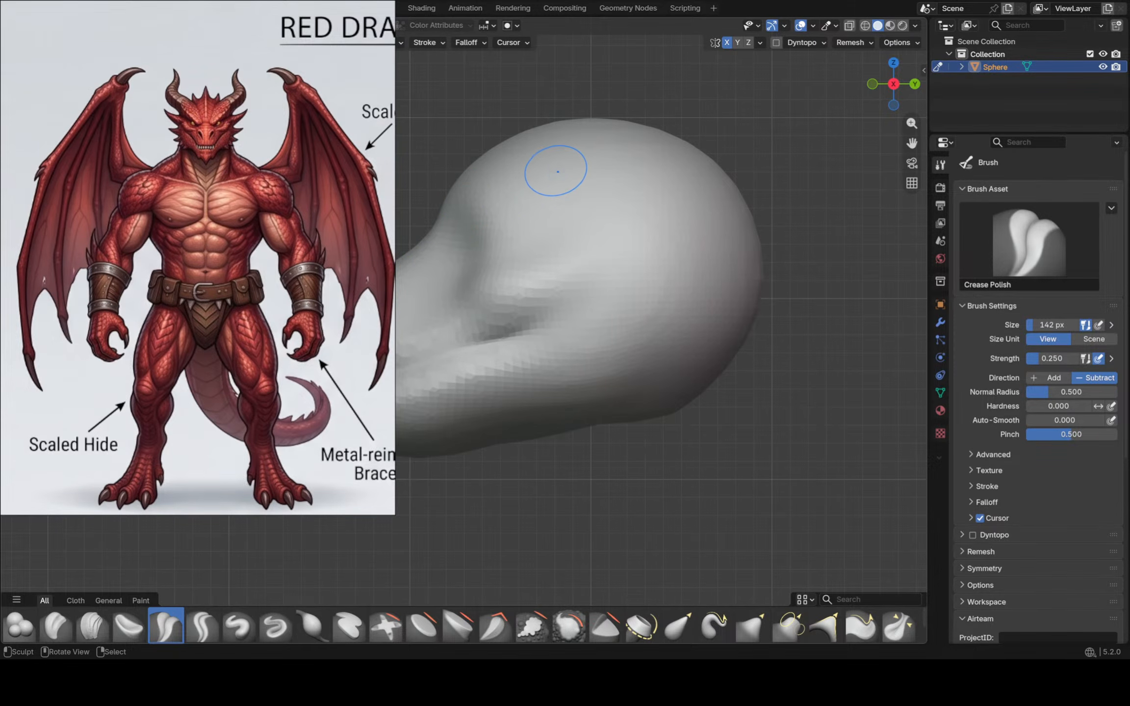
Reshape the crown and upper forehead of the cranium with the Grab brush at 512 px
key(g)
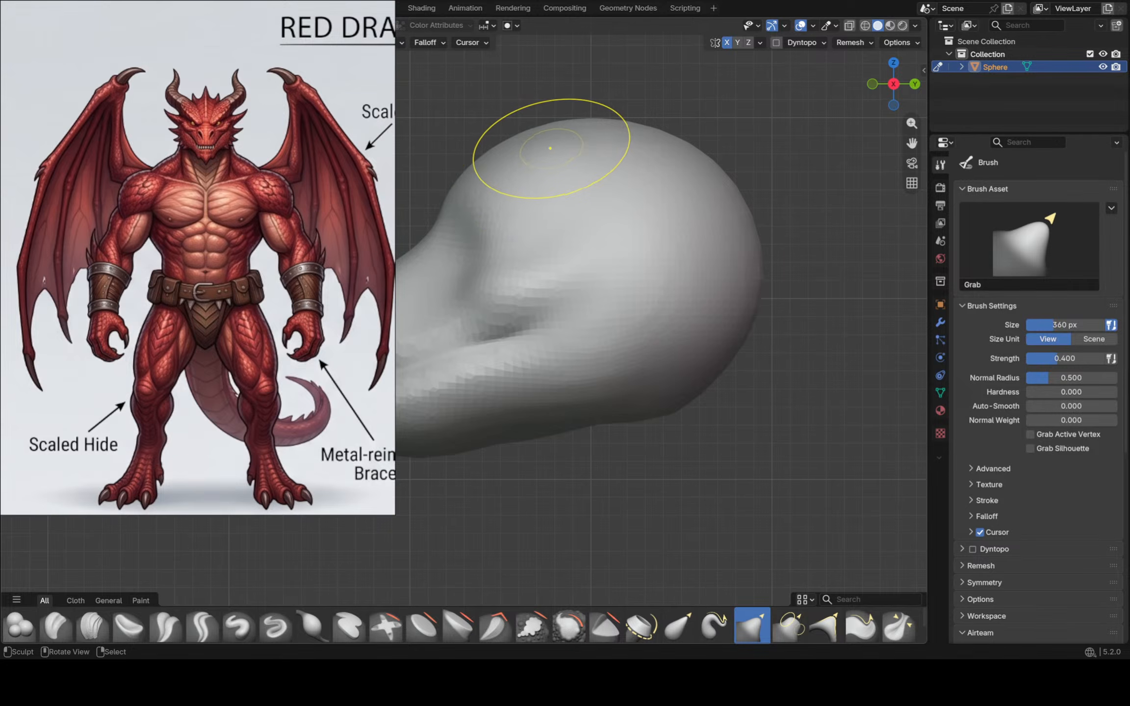
key(f)
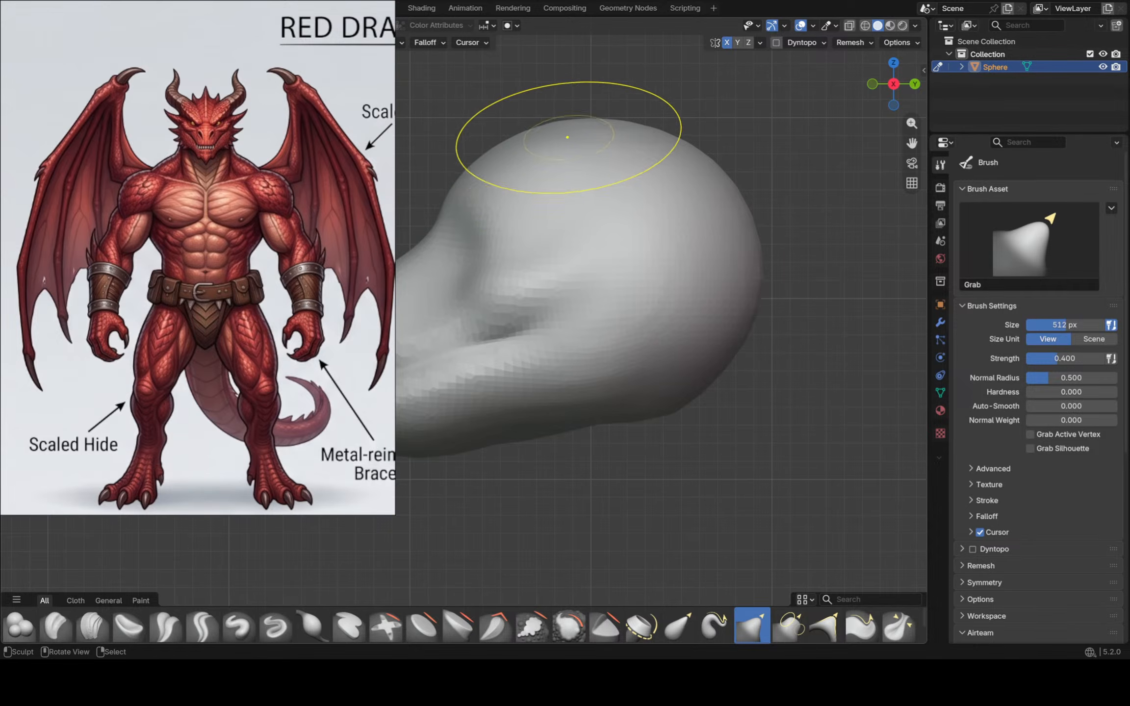
click(585, 133)
scroll(585, 133, up, 2)
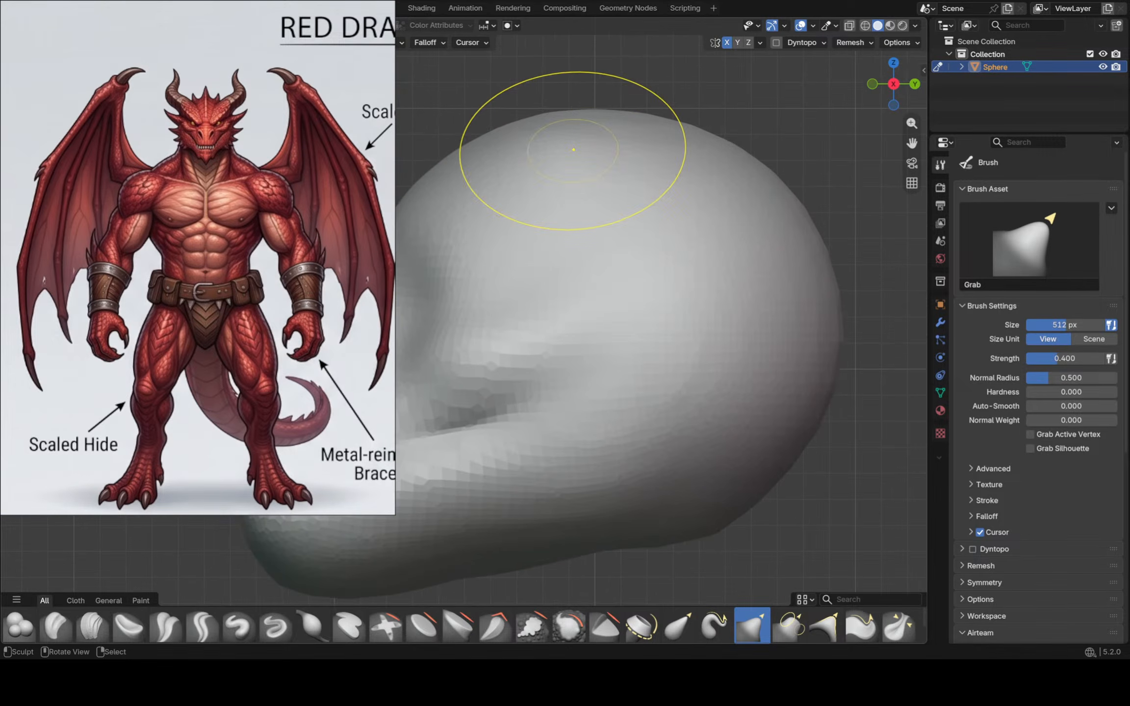
drag(573, 151, 576, 143)
drag(576, 143, 566, 151)
scroll(561, 132, down, 3)
drag(561, 132, 562, 133)
ctrl+middle_drag(561, 133, 548, 150)
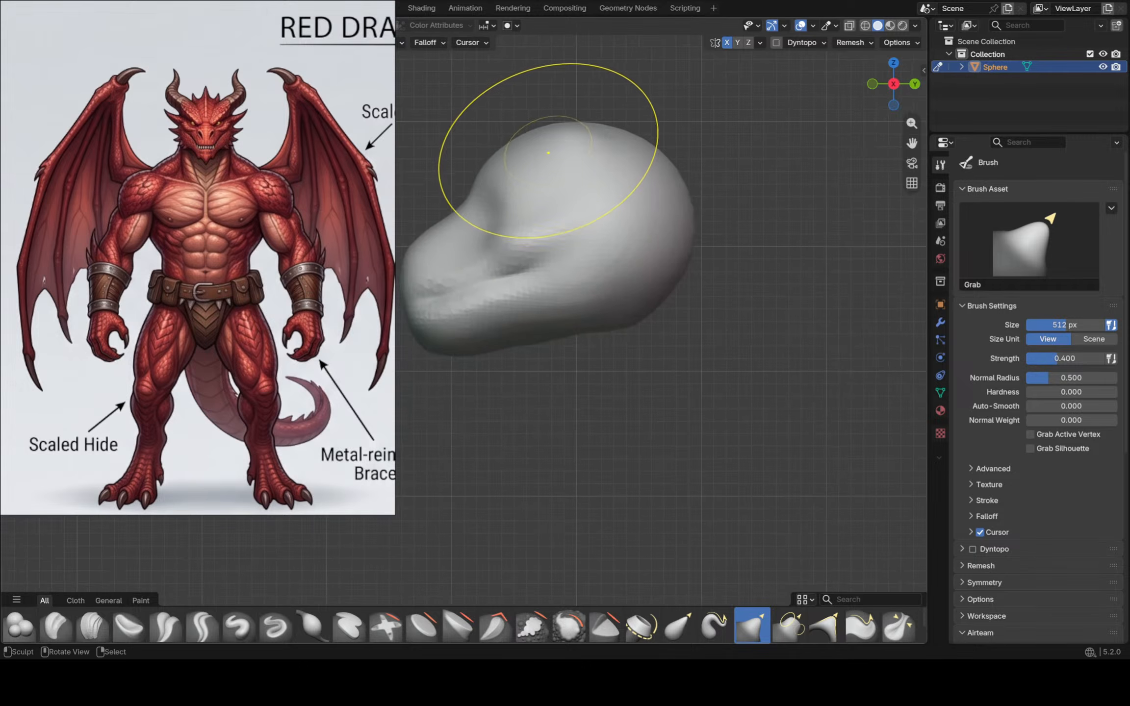
drag(548, 150, 550, 140)
drag(563, 137, 568, 132)
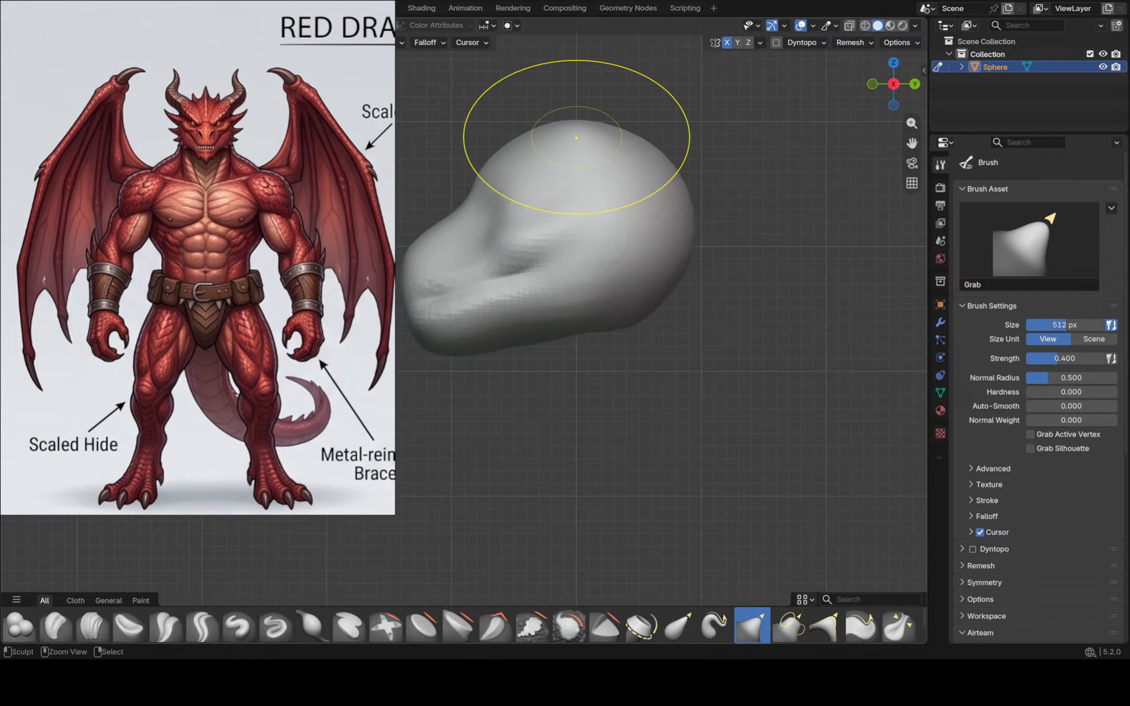
Pull the brow above the snout slightly forward and adjust the side of the forehead with the Grab brush
ctrl+middle_drag(577, 137, 577, 126)
scroll(474, 200, up, 2)
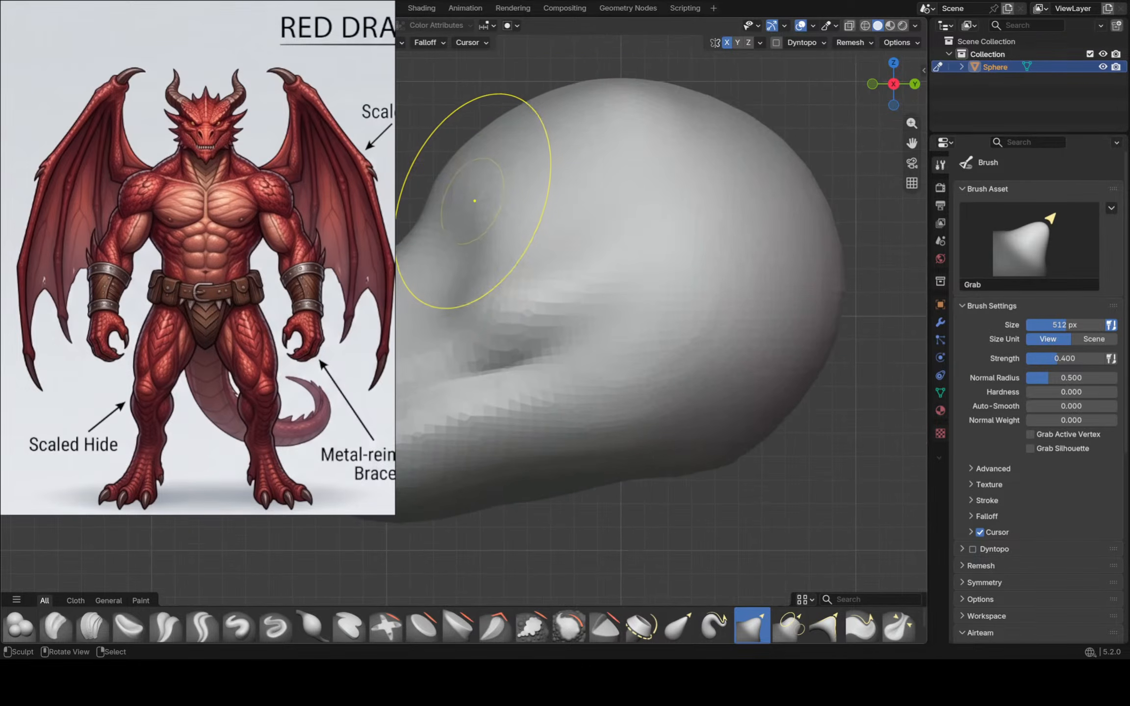
drag(449, 201, 434, 213)
middle_drag(464, 206, 600, 223)
scroll(556, 209, up, 1)
drag(553, 210, 555, 209)
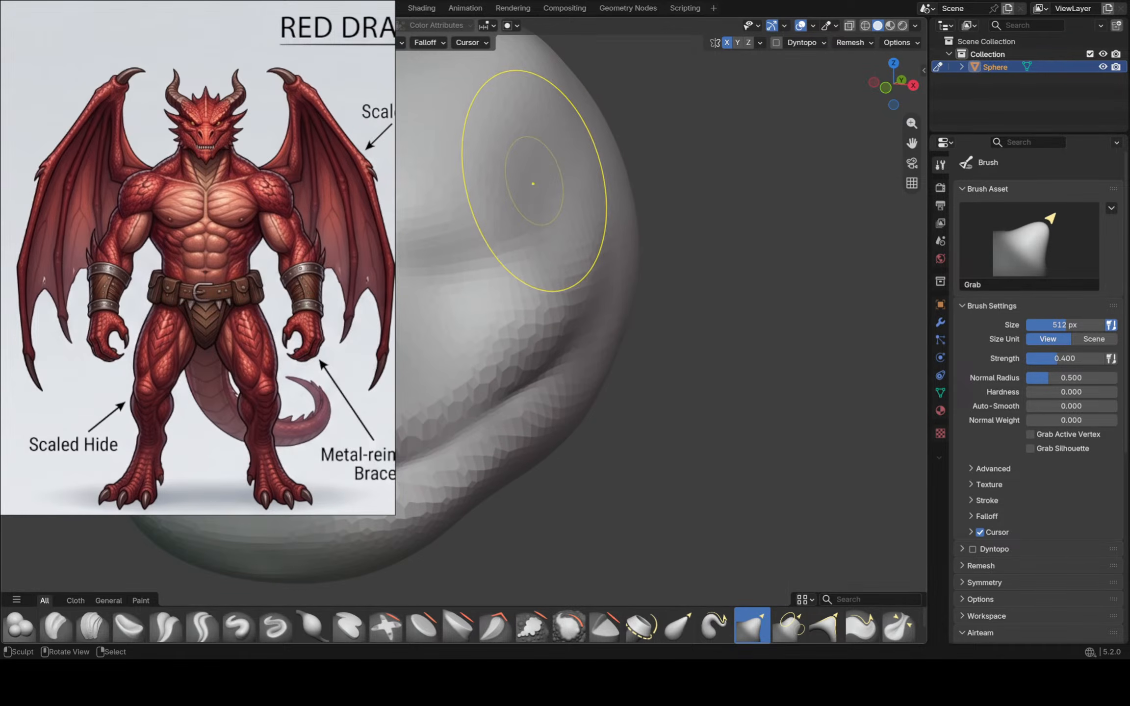
Pull the lower edge of the jaw's side down into a pointed protrusion with the Grab brush
key(KP_3)
scroll(529, 181, down, 4)
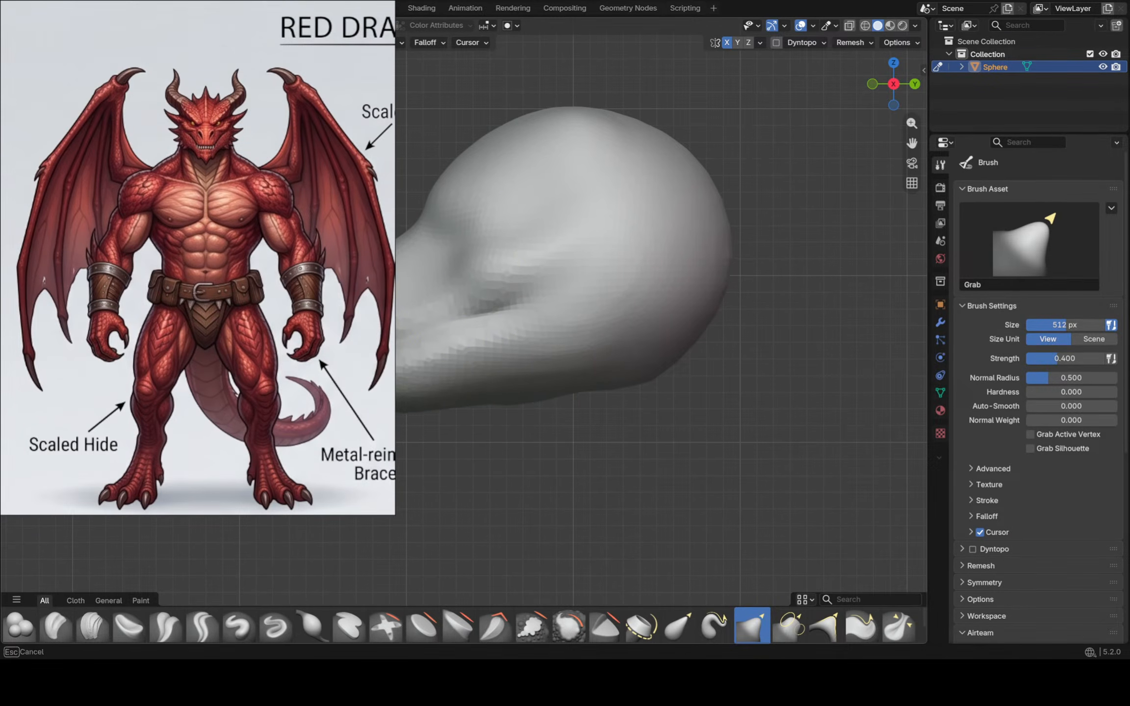
scroll(417, 402, up, 4)
scroll(402, 417, up, 1)
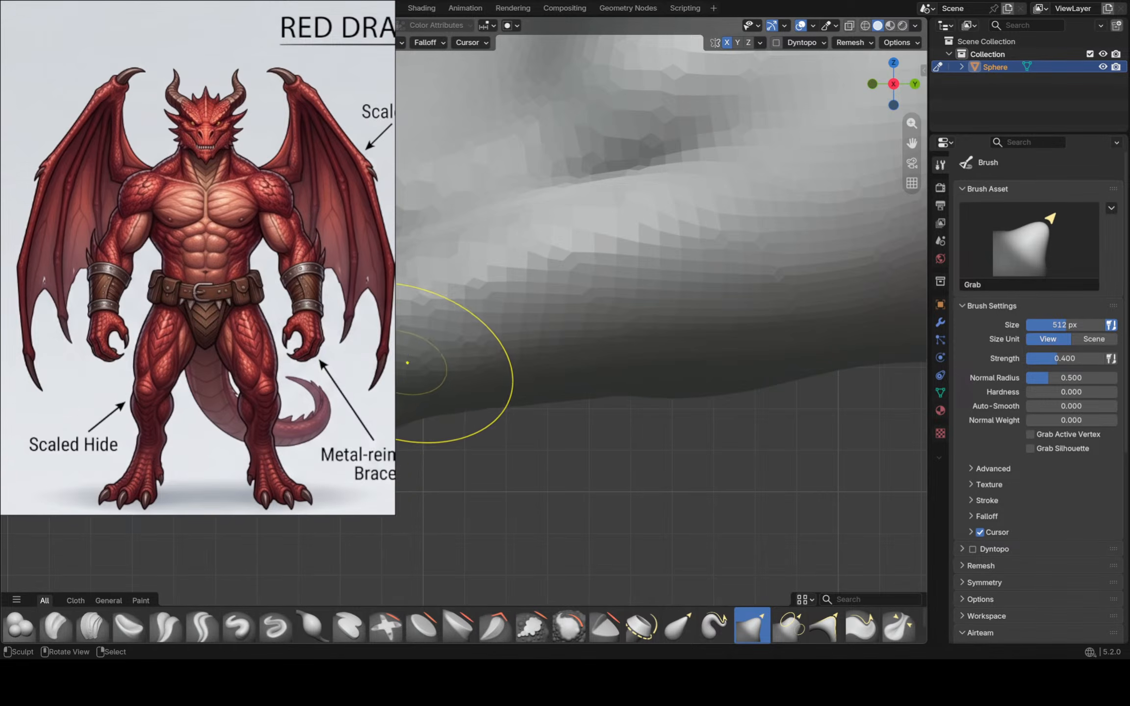
mouse_move(441, 370)
middle_down()
mouse_move(338, 500)
mouse_move(348, 495)
middle_up()
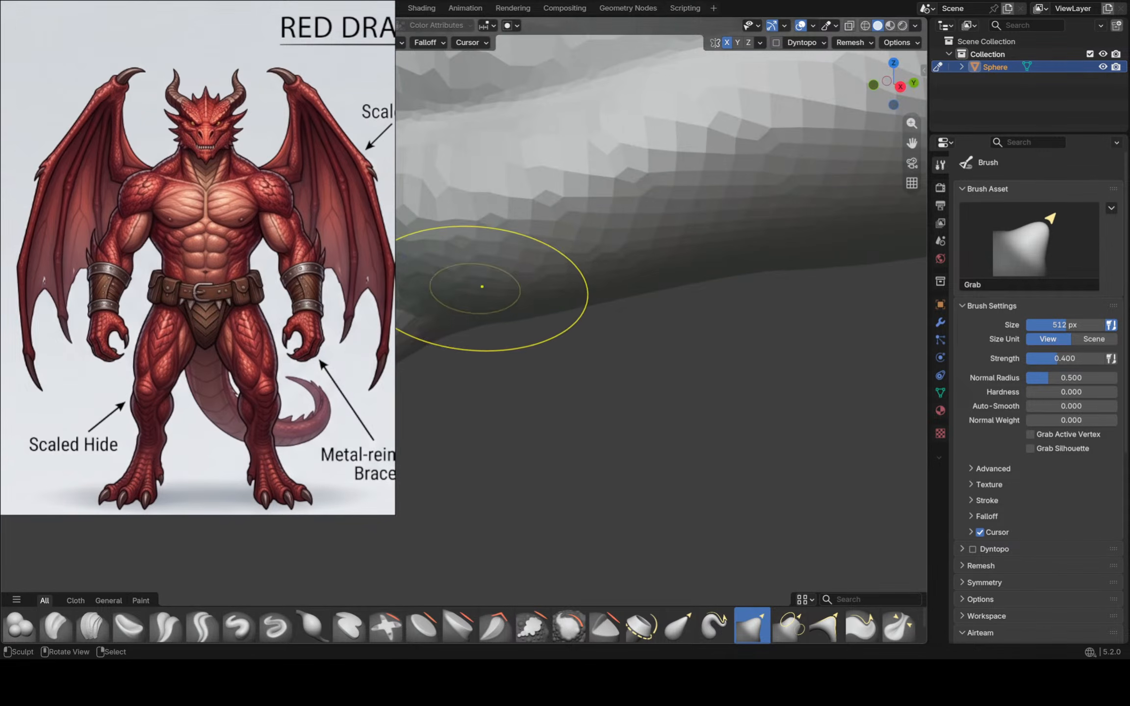
drag(481, 287, 445, 464)
mouse_move(444, 473)
middle_down()
mouse_move(470, 468)
mouse_move(417, 314)
mouse_move(433, 417)
middle_up()
ctrl+middle_drag(285, 417, 285, 353)
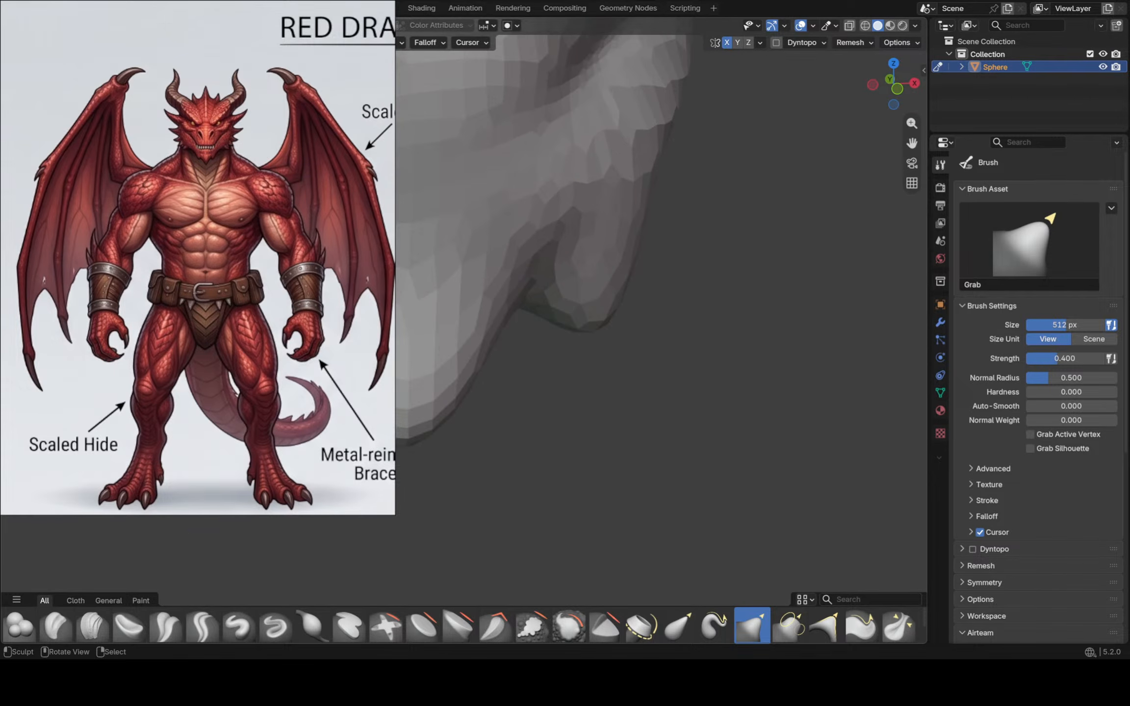
Adjust the underside of the jaw and pull the chin downward with the Grab brush
mouse_move(294, 431)
mouse_down()
mouse_move(290, 505)
mouse_move(311, 391)
mouse_up()
mouse_move(310, 390)
ctrl+middle_down()
mouse_move(311, 442)
mouse_move(578, 460)
ctrl+middle_up()
ctrl+middle_drag(579, 461, 583, 490)
drag(595, 437, 606, 477)
Raise the top of the head slightly from the front view with the Grab brush
key(KP_1)
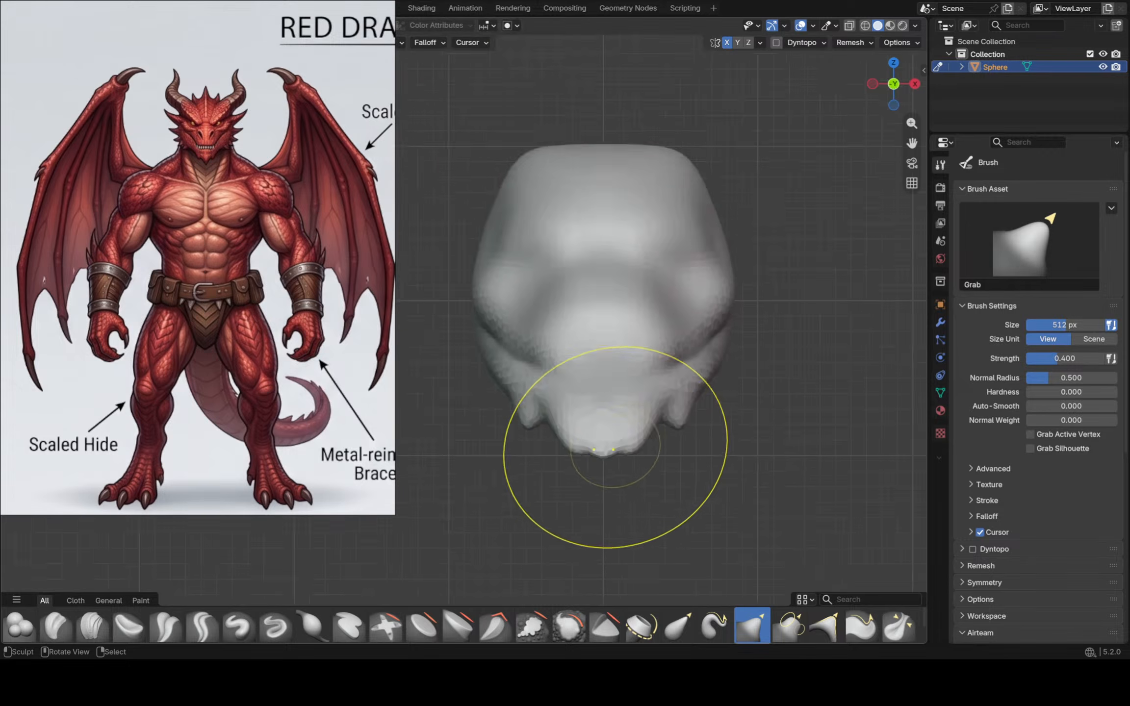
middle_drag(613, 448, 531, 399)
key(KP_3)
mouse_move(688, 290)
shift+middle_down()
mouse_move(453, 351)
mouse_move(478, 320)
shift+middle_up()
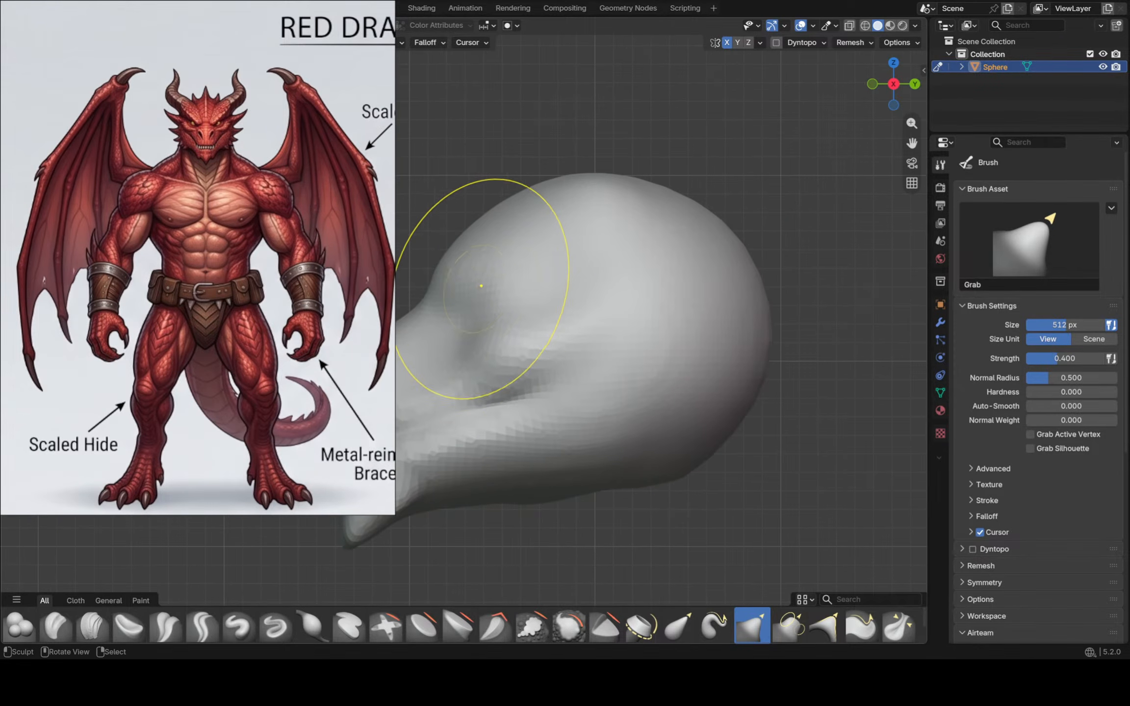
middle_drag(481, 274, 549, 277)
key(KP_1)
shift+middle_drag(472, 267, 512, 276)
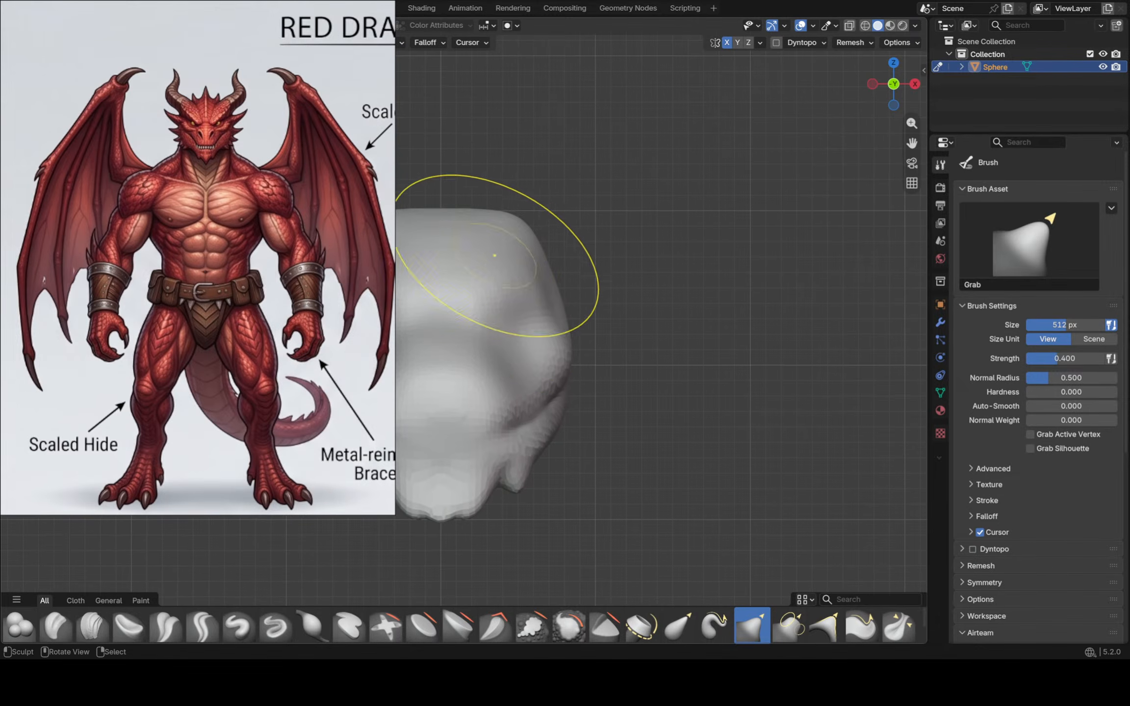
shift+middle_drag(468, 210, 606, 205)
scroll(603, 206, down, 1)
drag(603, 206, 597, 186)
mouse_move(597, 188)
shift+middle_down()
mouse_move(564, 203)
mouse_move(632, 123)
shift+middle_up()
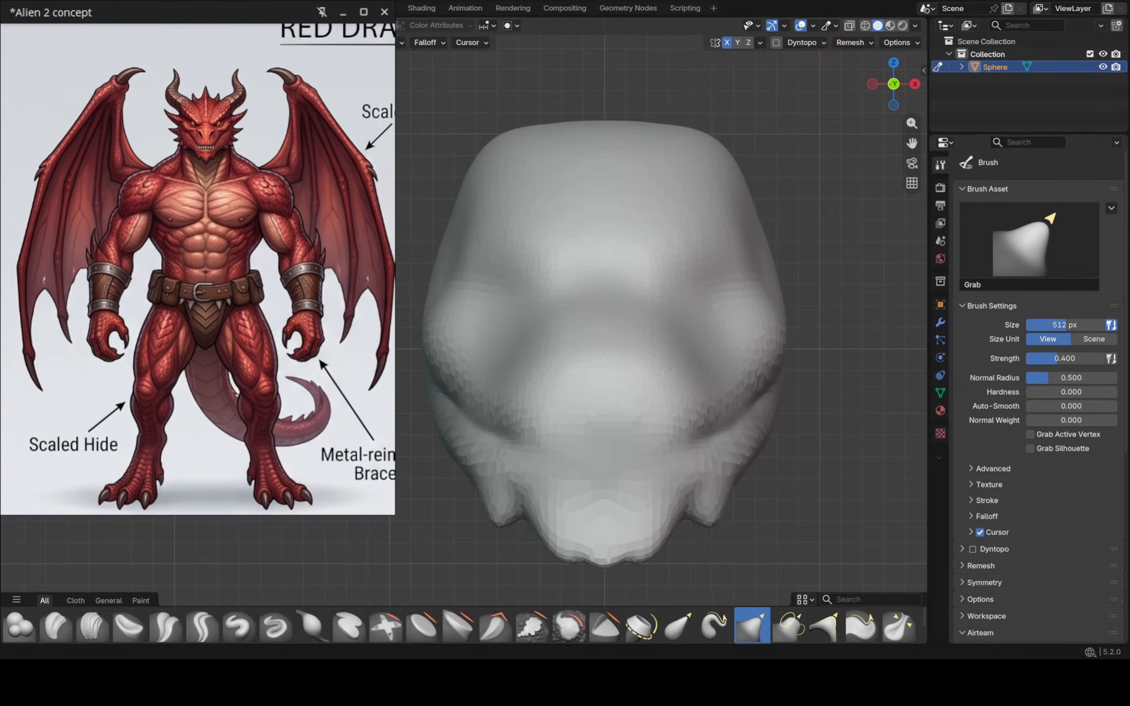
shift+middle_drag(456, 196, 416, 192)
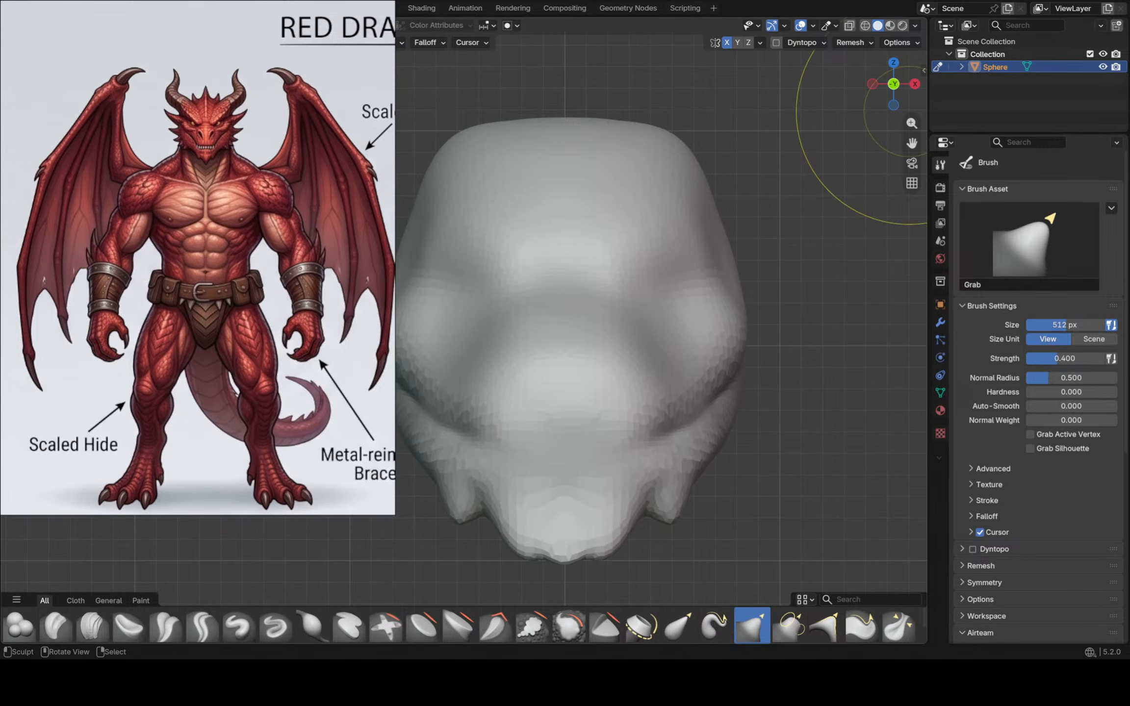
Show the Screencast Keys settings in the viewport sidebar and split the 3D viewport vertically into two areas
click(924, 70)
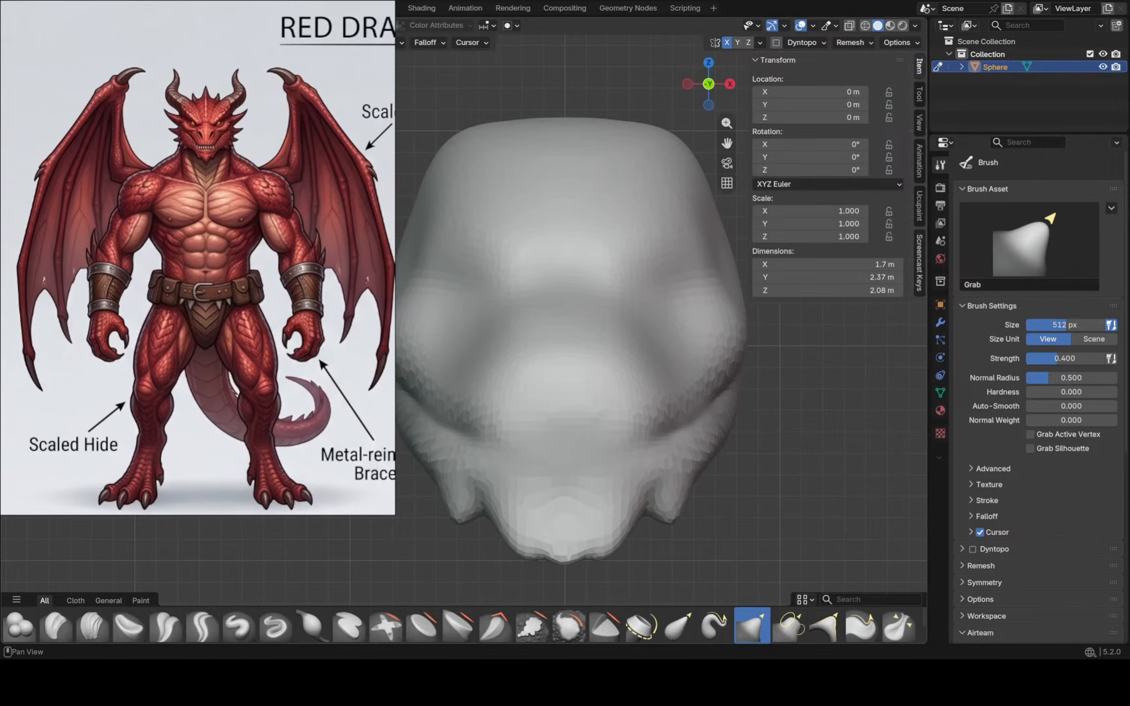
click(919, 263)
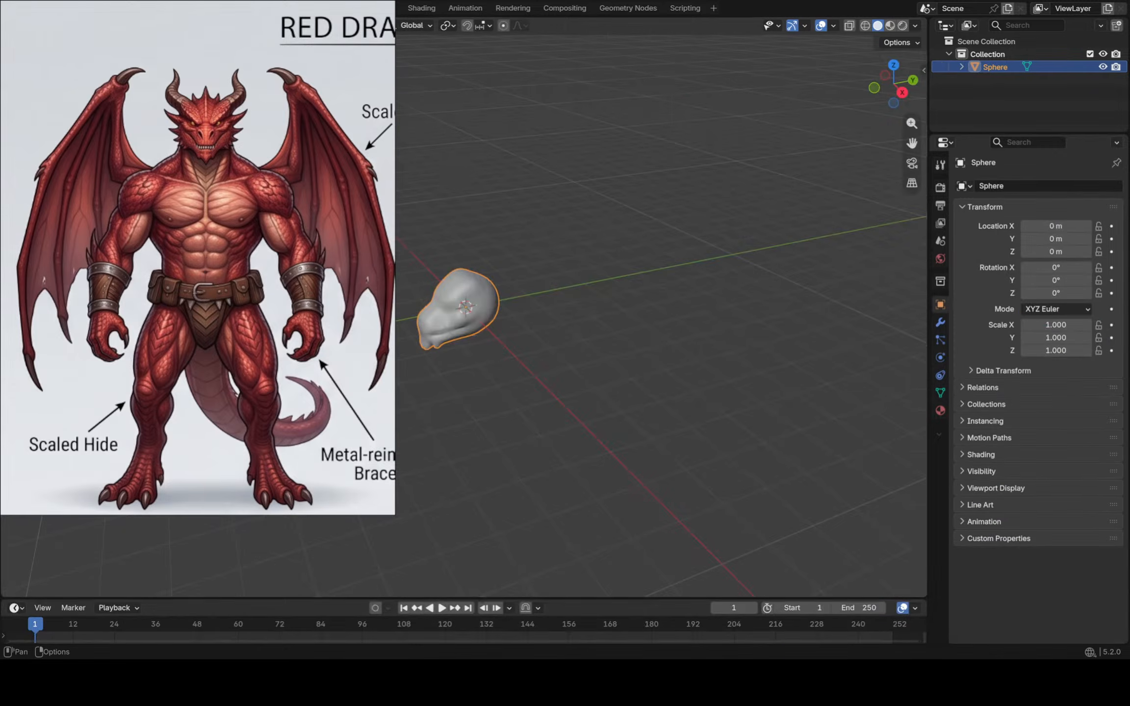
middle_drag(662, 313, 658, 311)
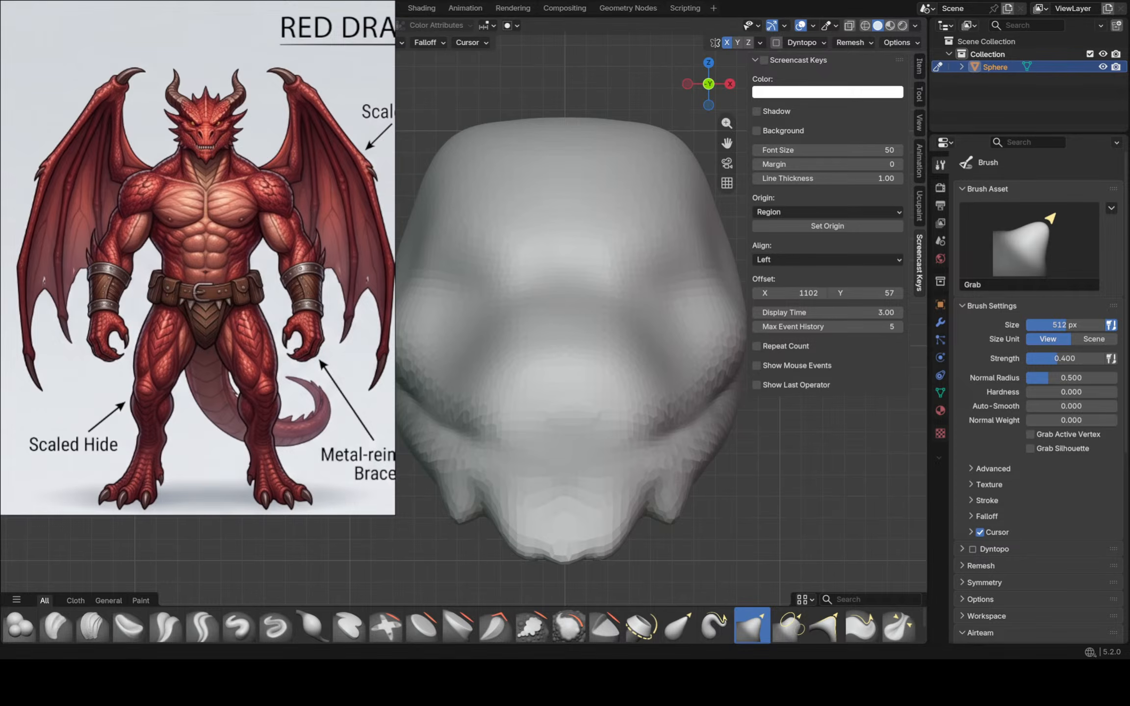
drag(2, 642, 89, 628)
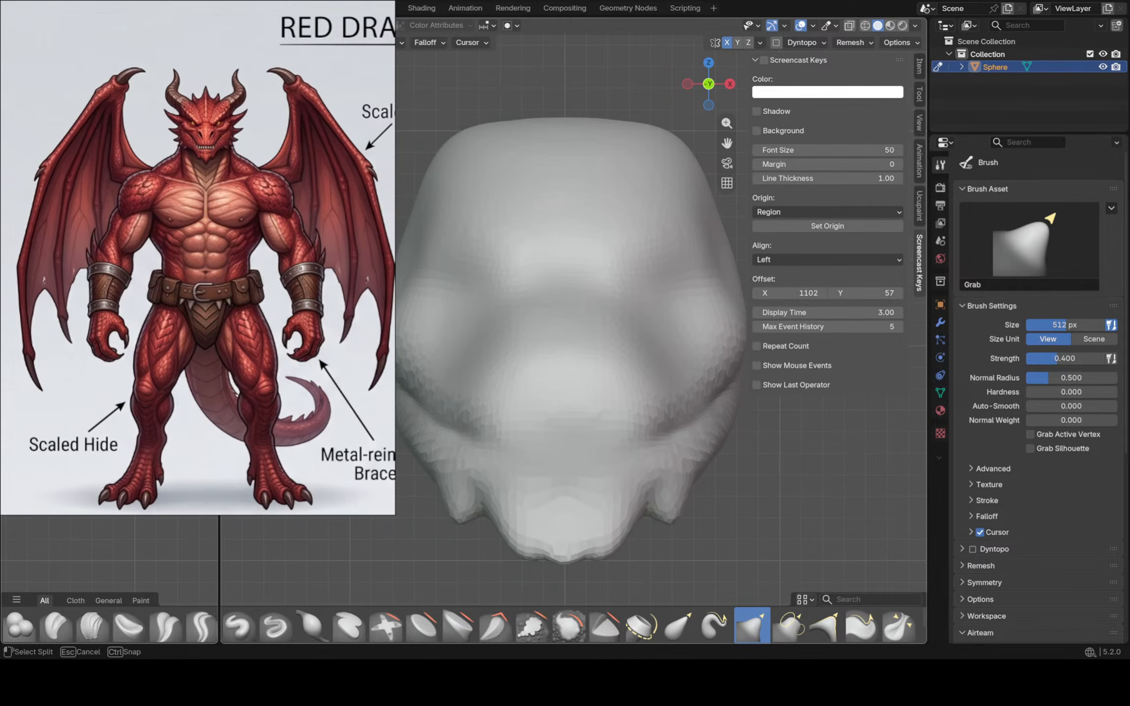
drag(315, 628, 327, 628)
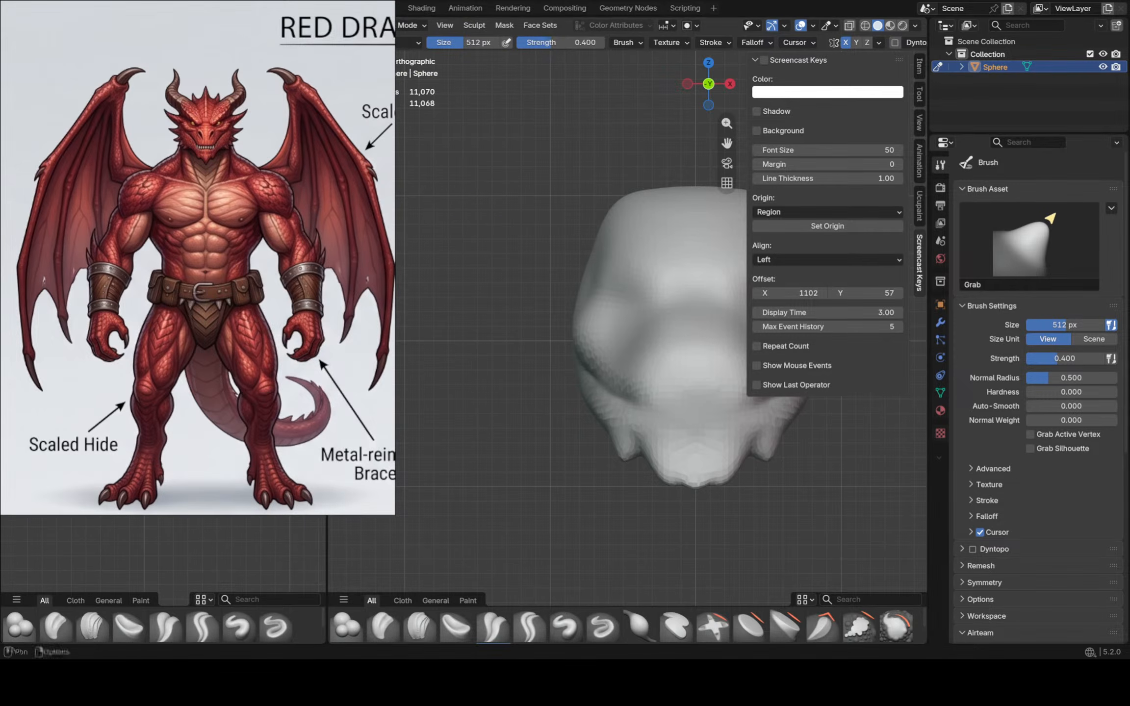
Switch to Object Mode and back to Sculpt Mode in the larger viewport, and hide its sidebar
key(ctrl+Tab)
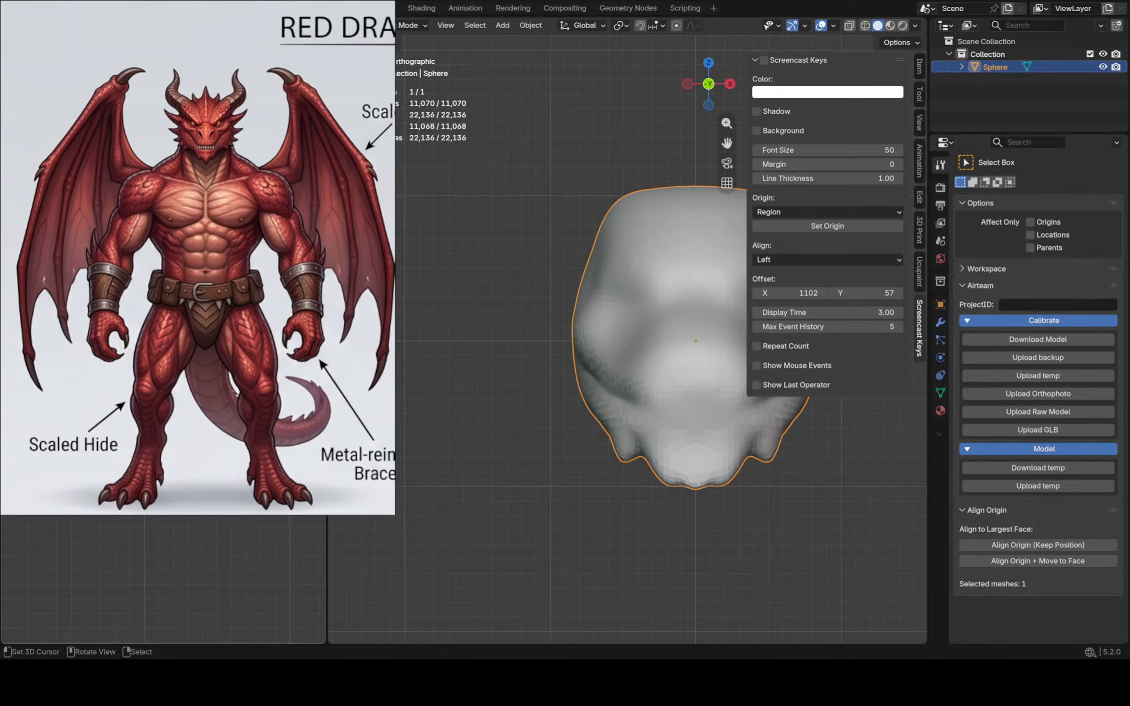
click(411, 25)
click(414, 68)
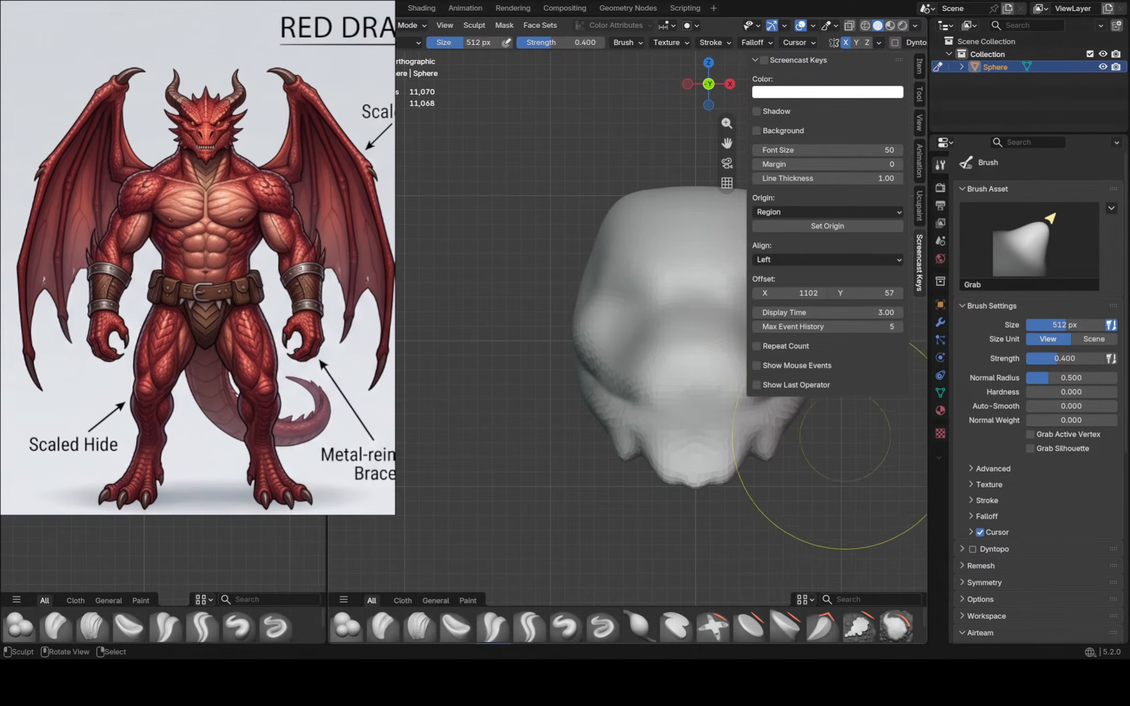
key(n)
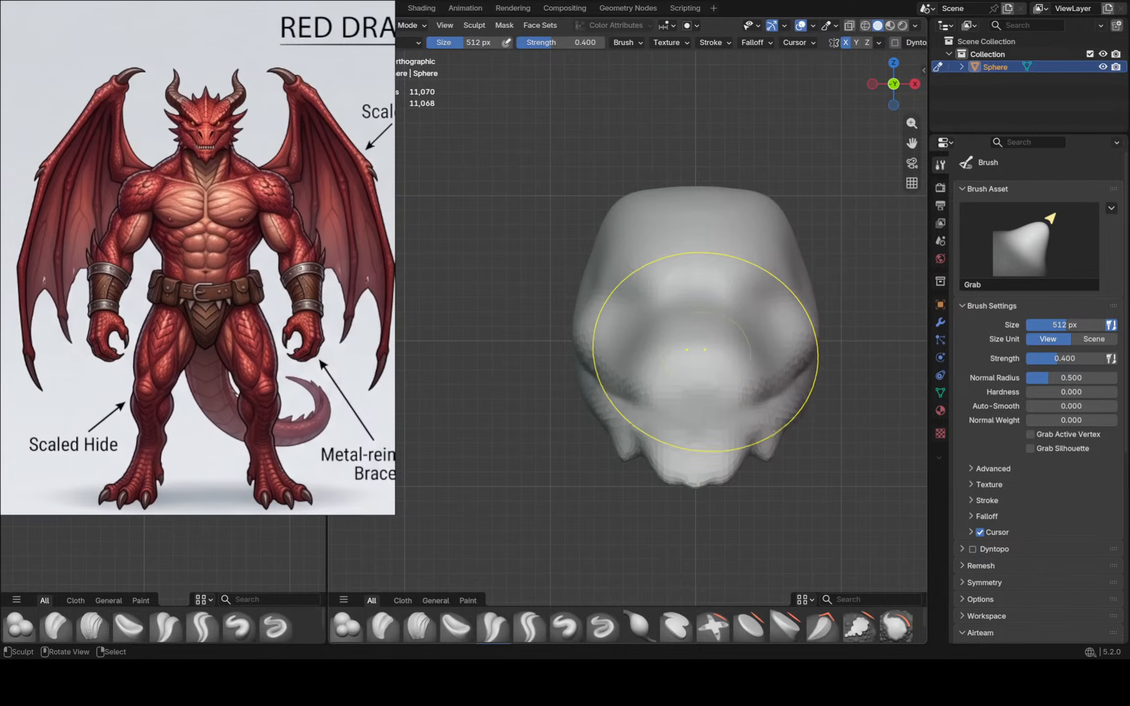
Carve the brow ridges and forehead wrinkles above the snout with the Crease Polish brush at 252 px
mouse_move(692, 344)
shift+middle_down()
mouse_move(726, 335)
mouse_move(690, 328)
shift+middle_up()
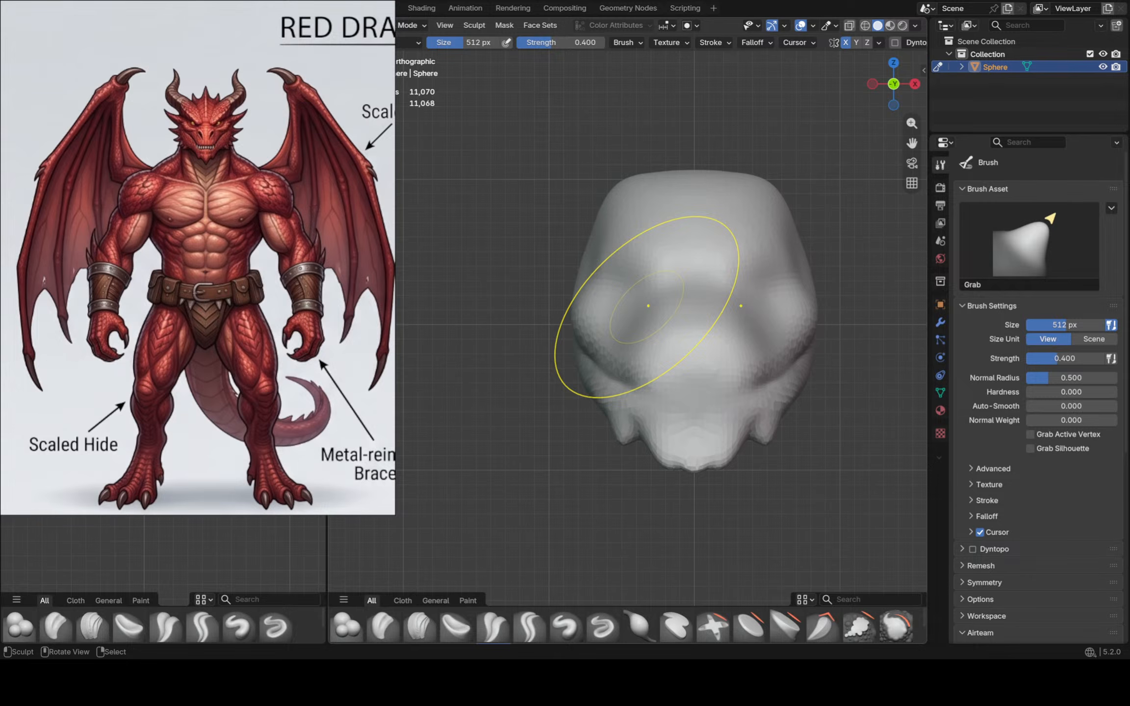
mouse_move(771, 234)
shift+middle_down()
mouse_move(735, 243)
mouse_move(729, 259)
shift+middle_up()
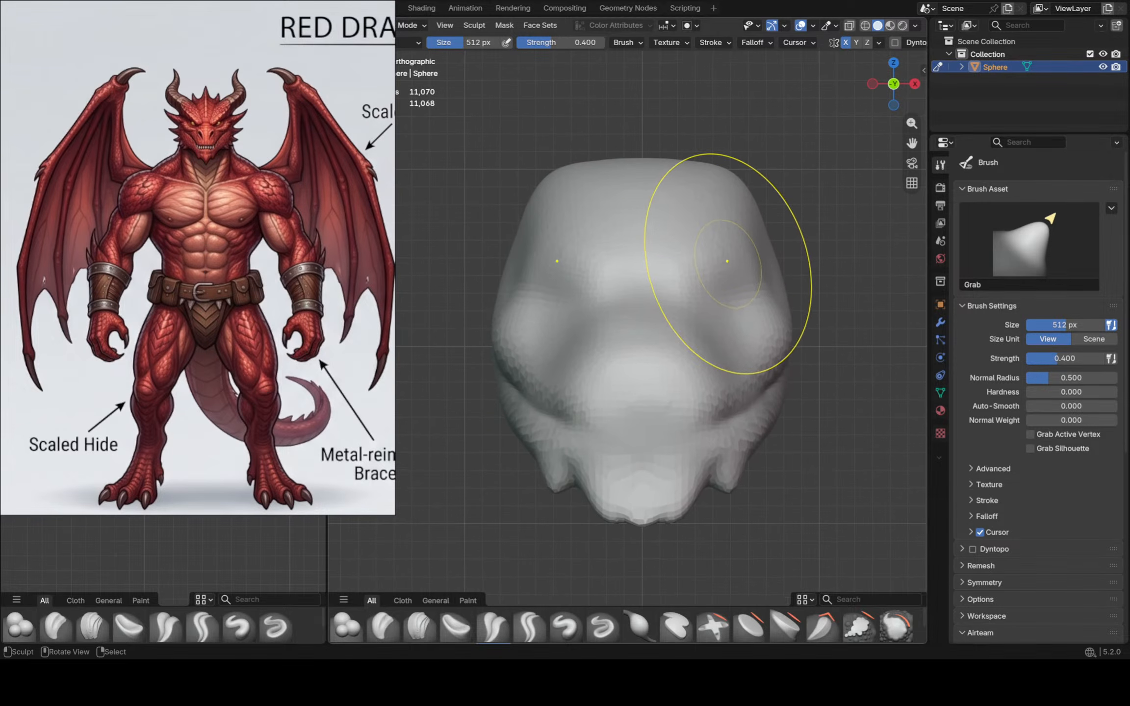
scroll(701, 274, up, 2)
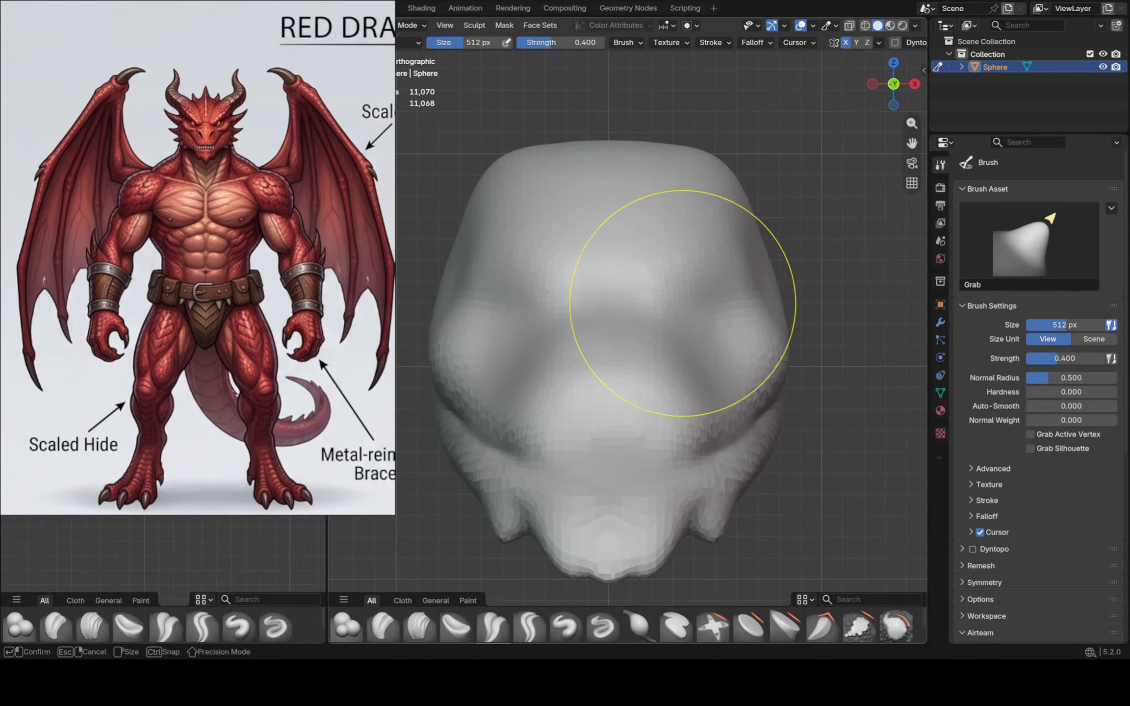
key(f)
key(Return)
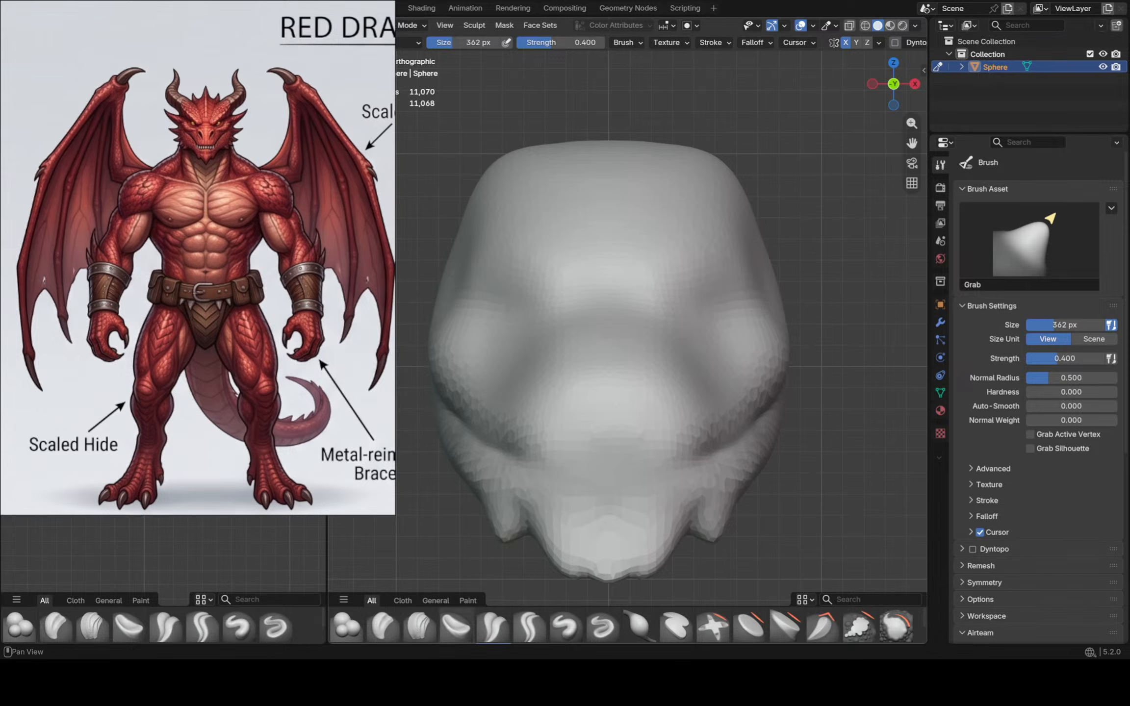
key(shift+c)
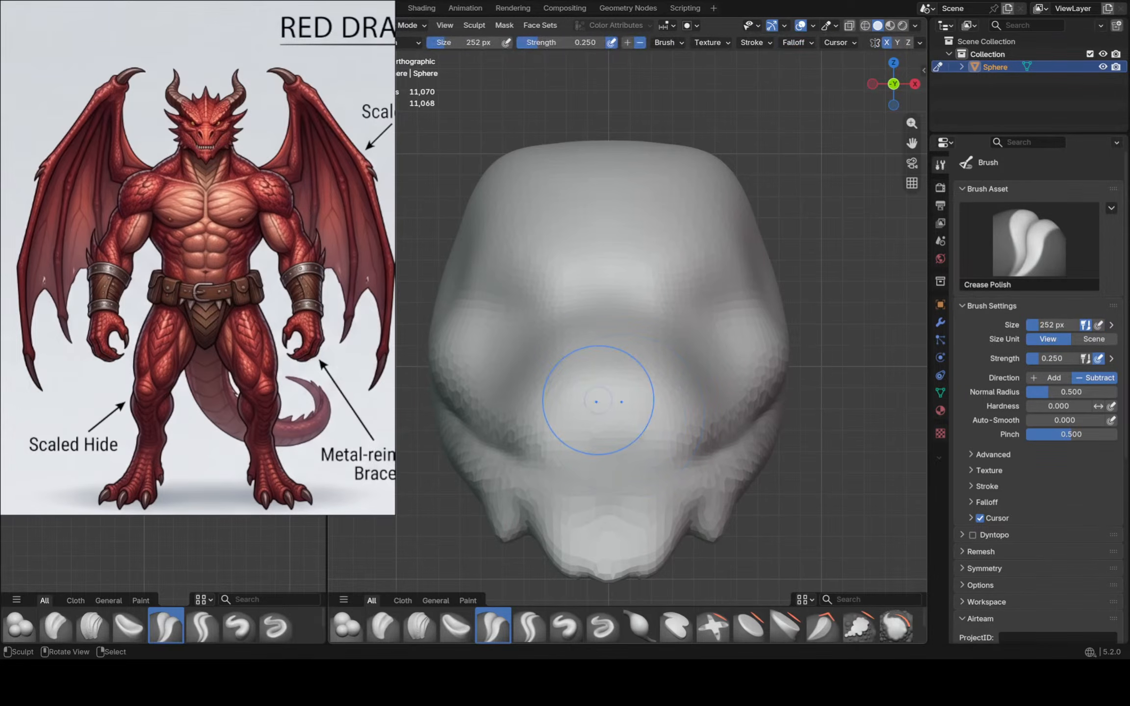
scroll(578, 299, up, 5)
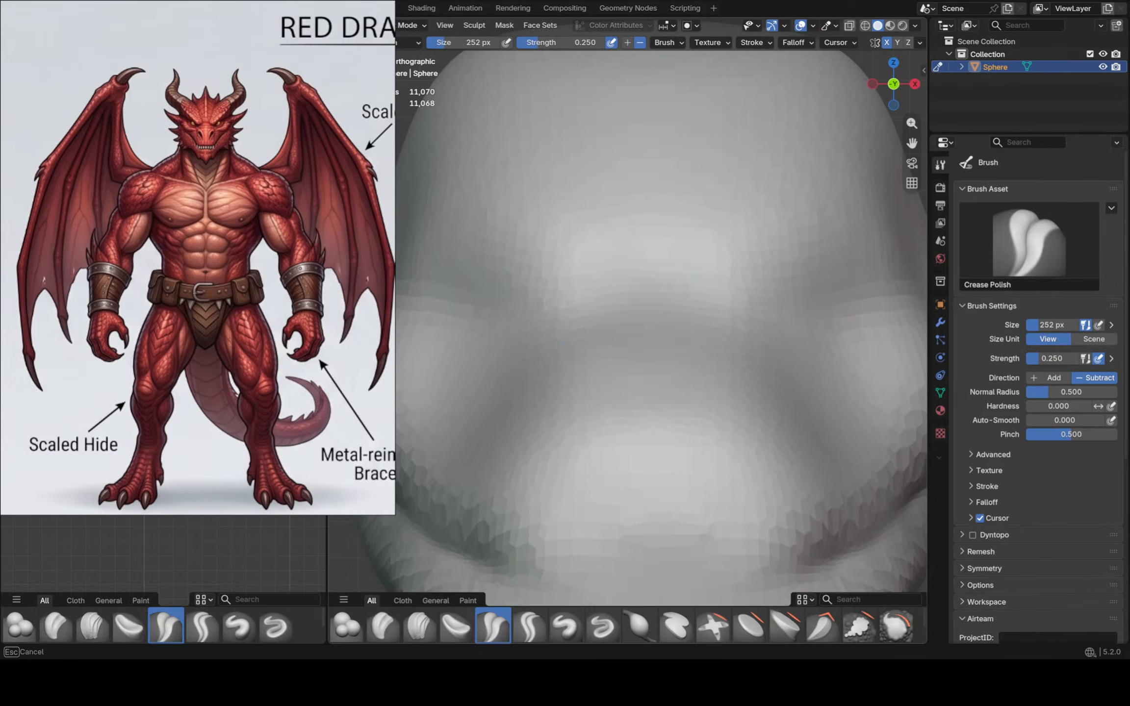
drag(610, 266, 609, 267)
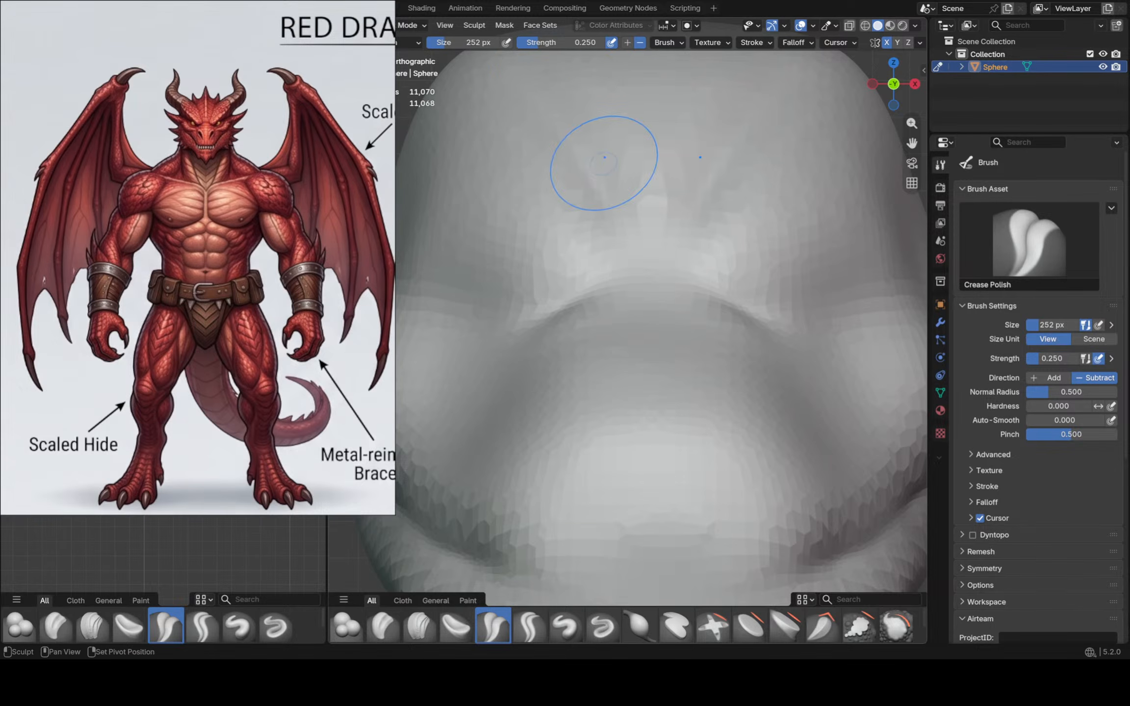
scroll(605, 157, down, 5)
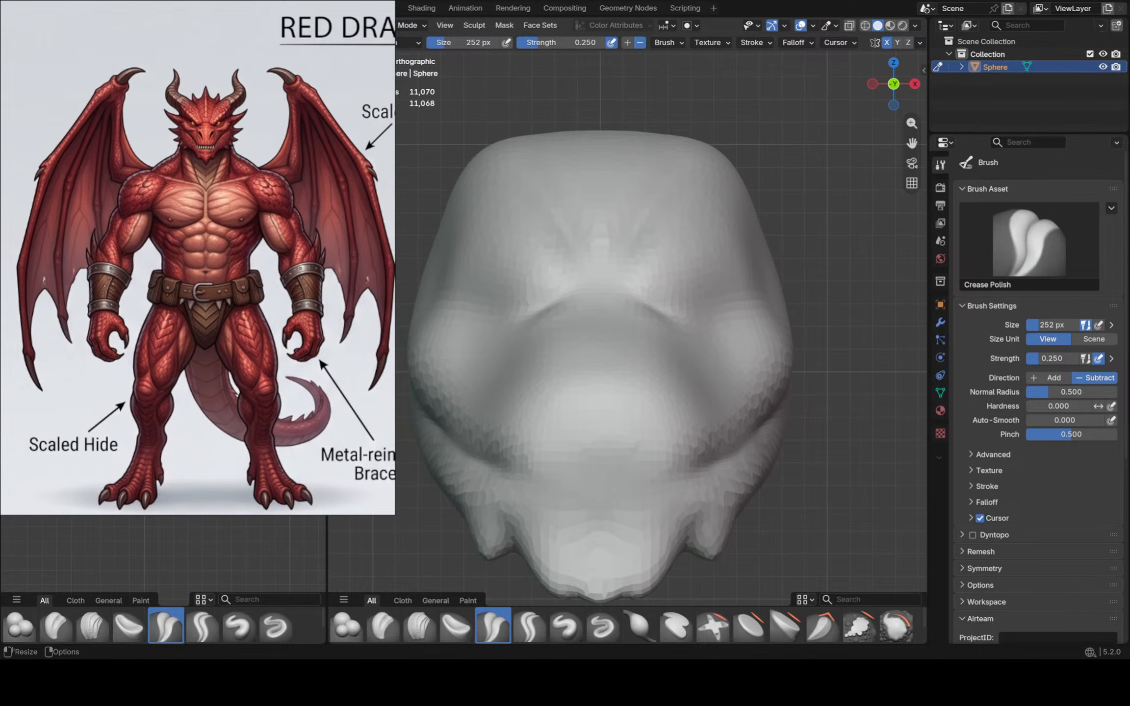
Shrink the concept reference window to fit over the smaller viewport and reframe its image on the dragon's front view
scroll(222, 100, down, 2)
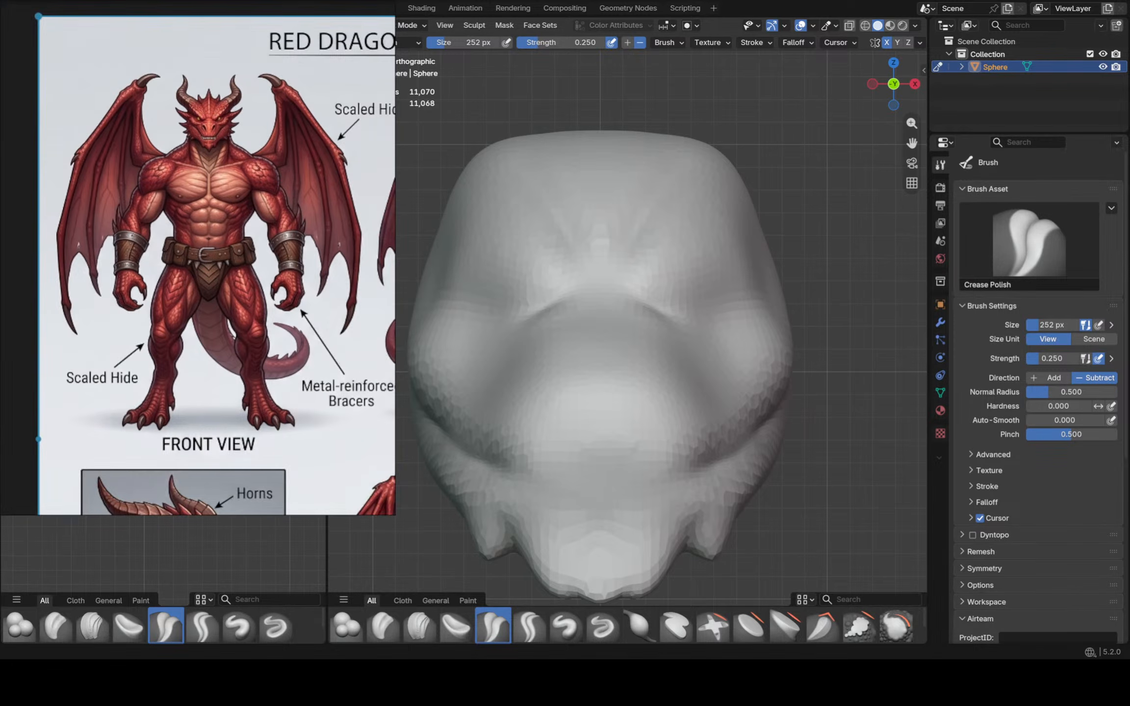
drag(222, 1, 222, 5)
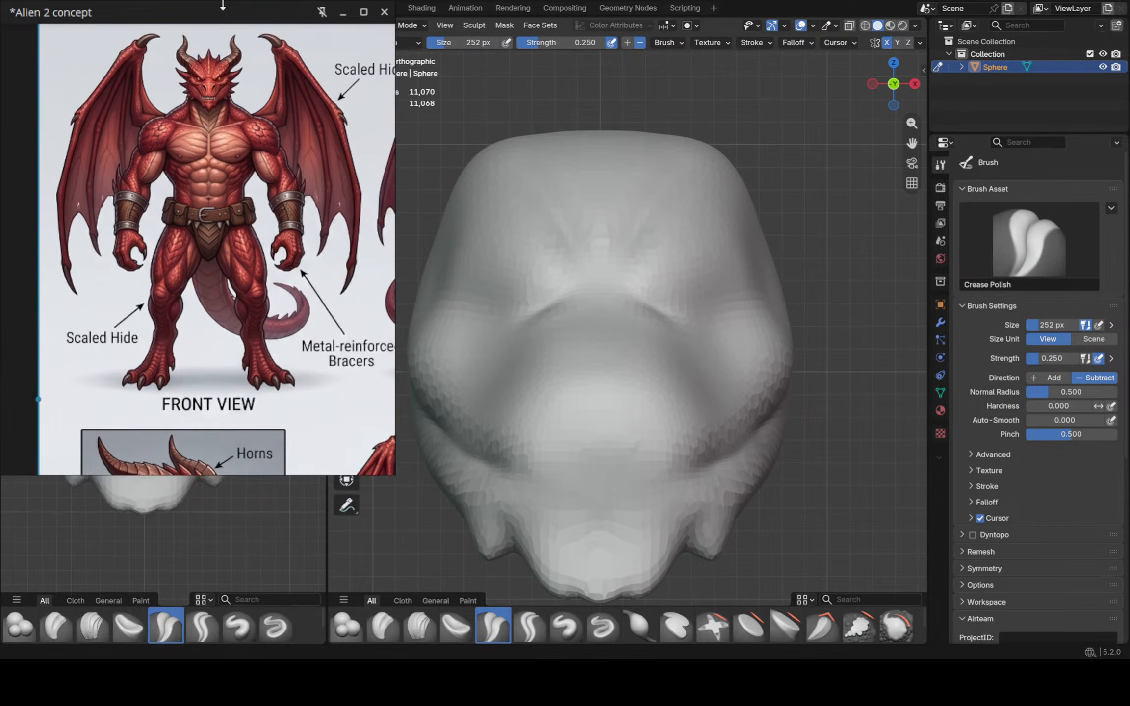
drag(395, 163, 371, 162)
drag(270, 471, 281, 396)
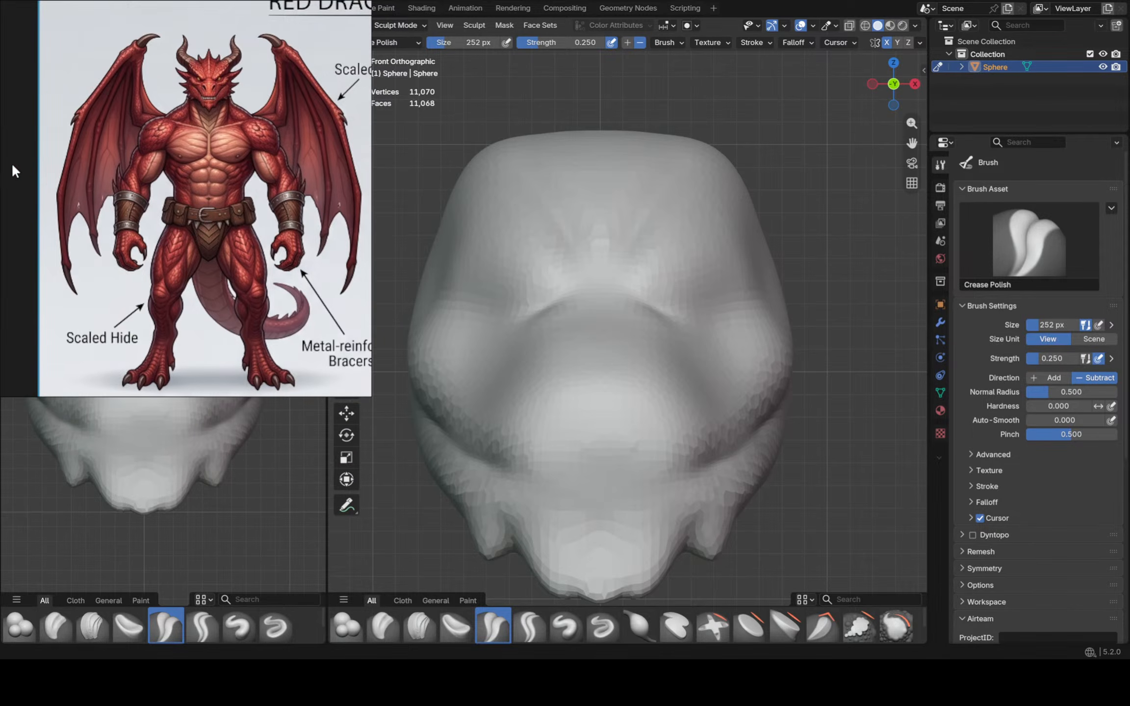
drag(2, 164, 6, 164)
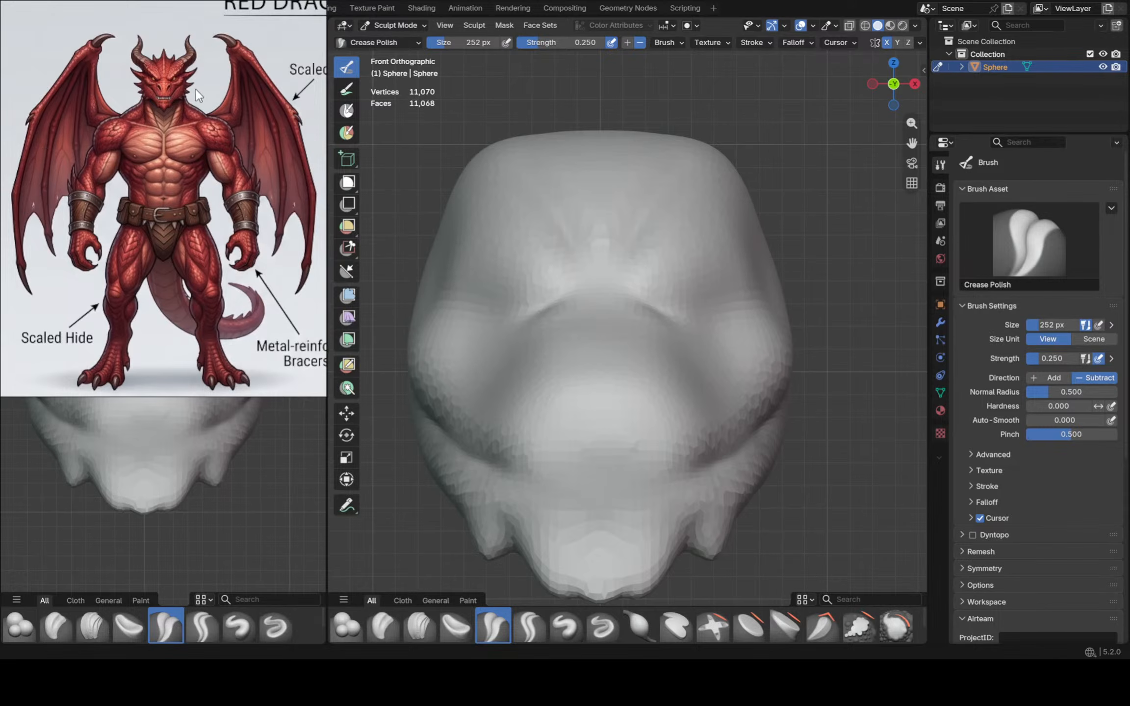
middle_drag(191, 89, 195, 85)
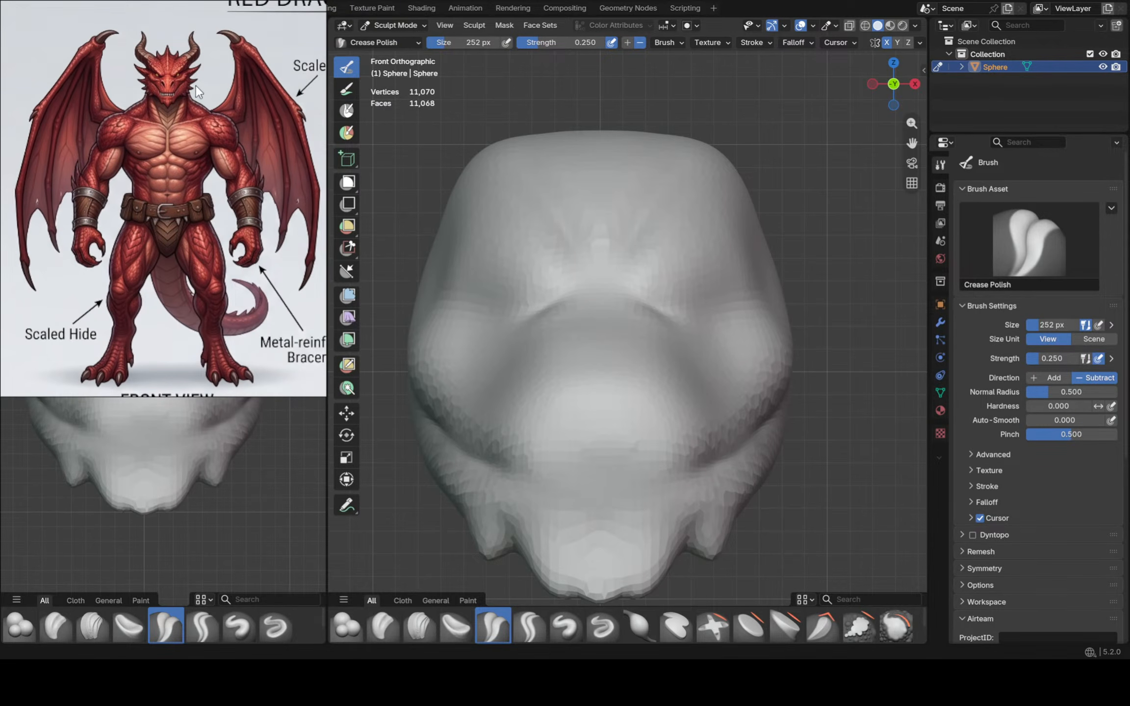
Reshape the cheeks and the sides of the jaw with the Grab brush at 644 px
mouse_move(533, 222)
shift+middle_down()
mouse_move(520, 220)
mouse_move(509, 189)
shift+middle_up()
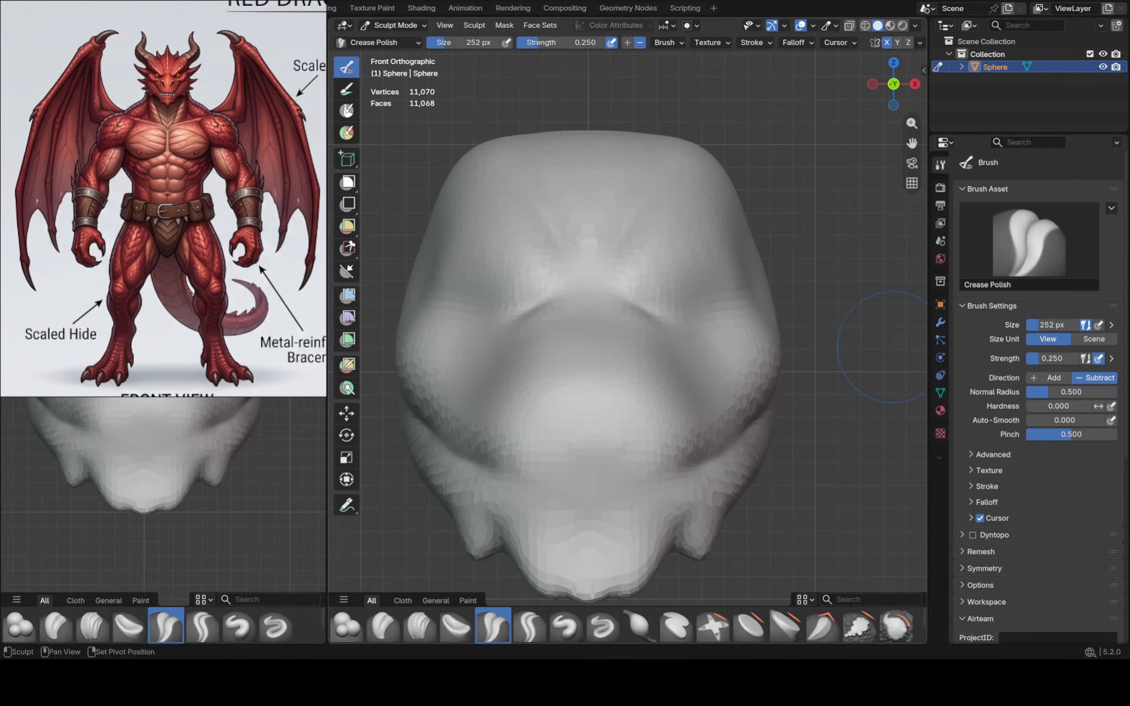
mouse_move(814, 319)
shift+middle_down()
mouse_move(799, 270)
mouse_move(748, 282)
shift+middle_up()
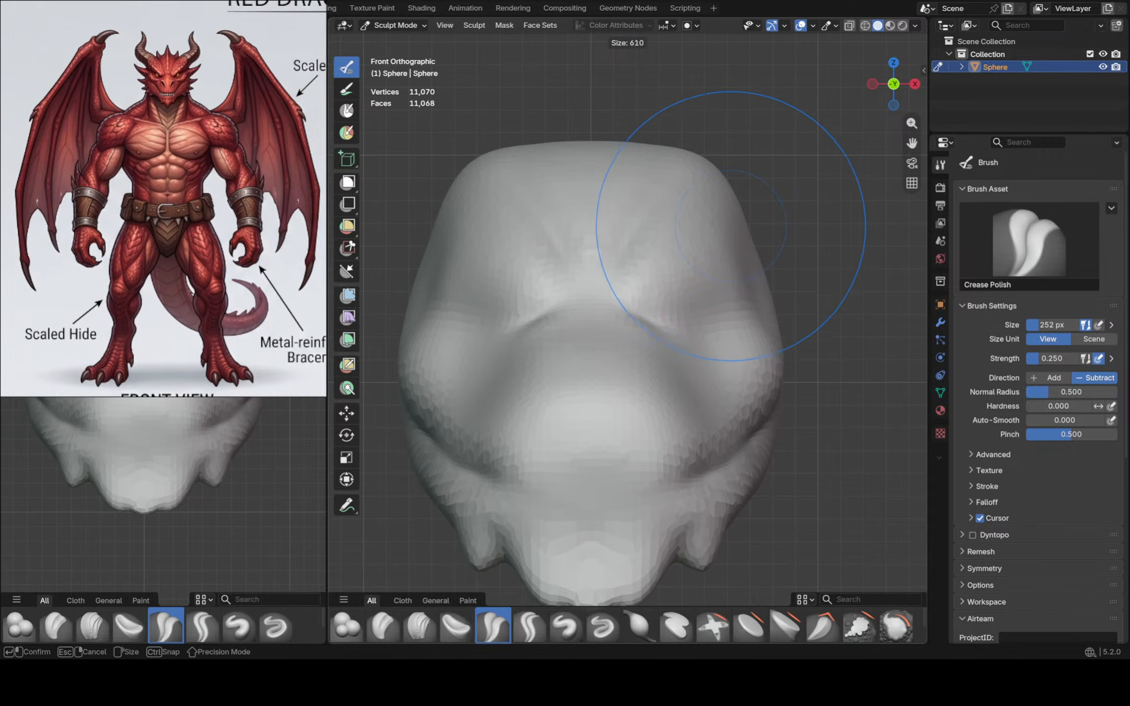
key(g)
scroll(804, 203, down, 2)
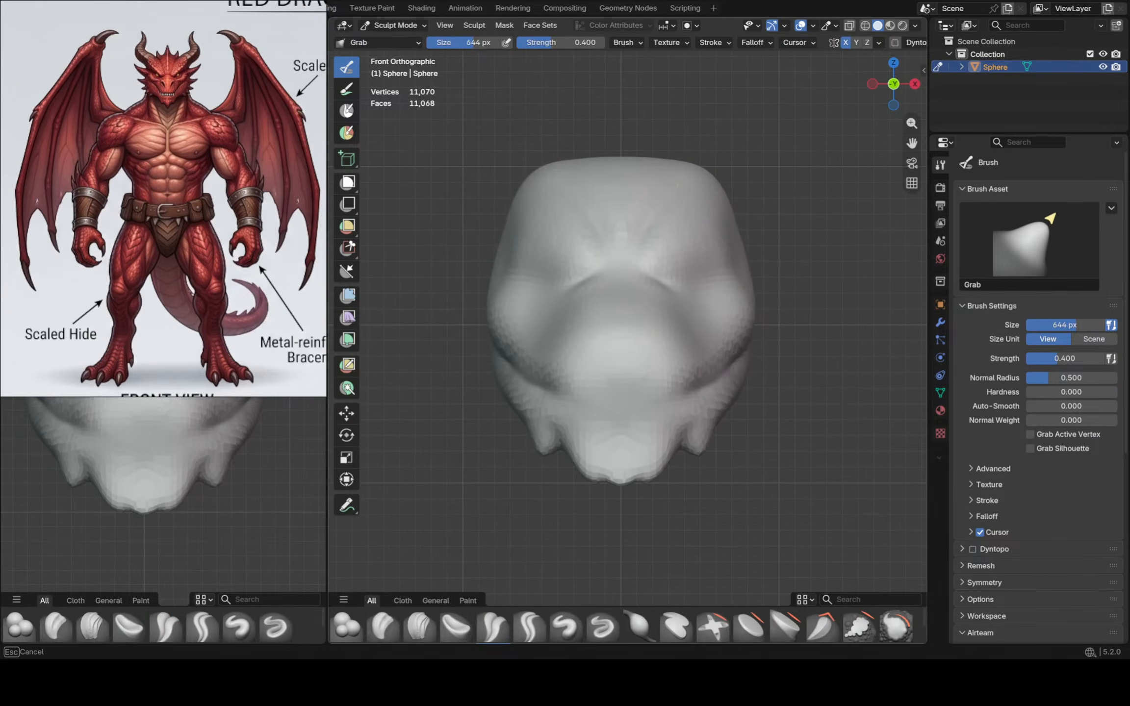
mouse_move(696, 192)
middle_down()
mouse_move(721, 221)
mouse_move(615, 174)
middle_up()
mouse_move(616, 174)
shift+mouse_down()
mouse_move(714, 170)
mouse_move(740, 287)
shift+mouse_up()
middle_drag(687, 290, 727, 274)
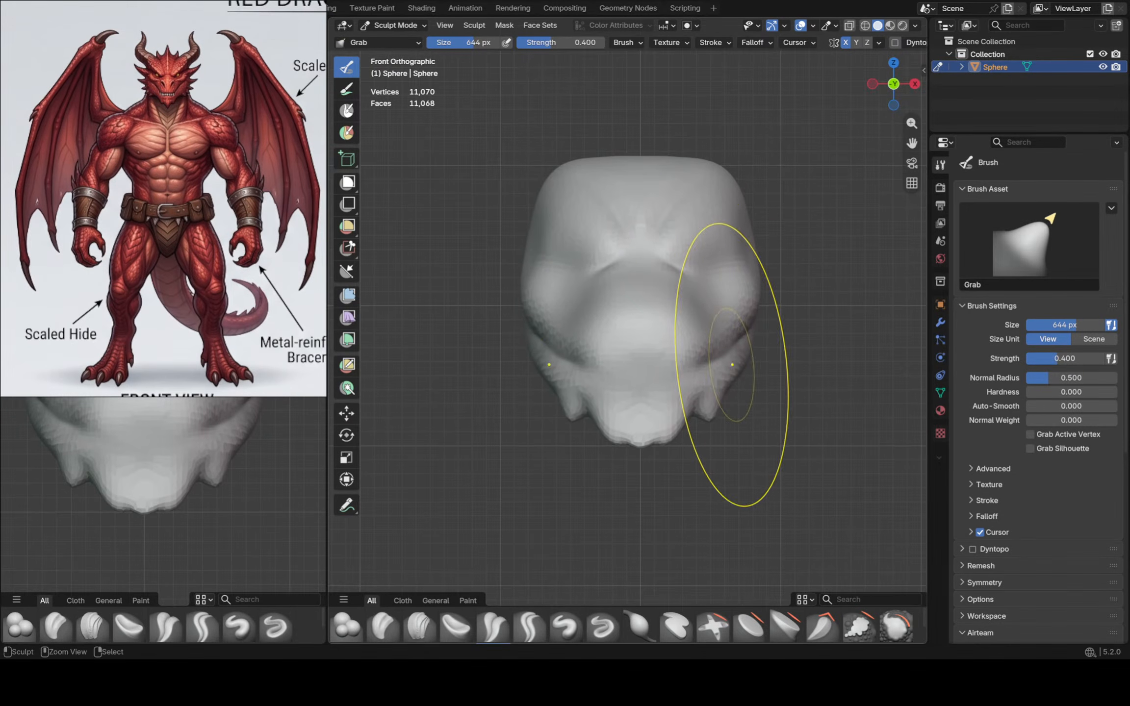
scroll(729, 346, up, 4)
scroll(728, 344, up, 1)
mouse_move(722, 362)
mouse_down()
mouse_move(701, 383)
mouse_move(714, 411)
mouse_move(699, 385)
mouse_up()
scroll(713, 373, down, 3)
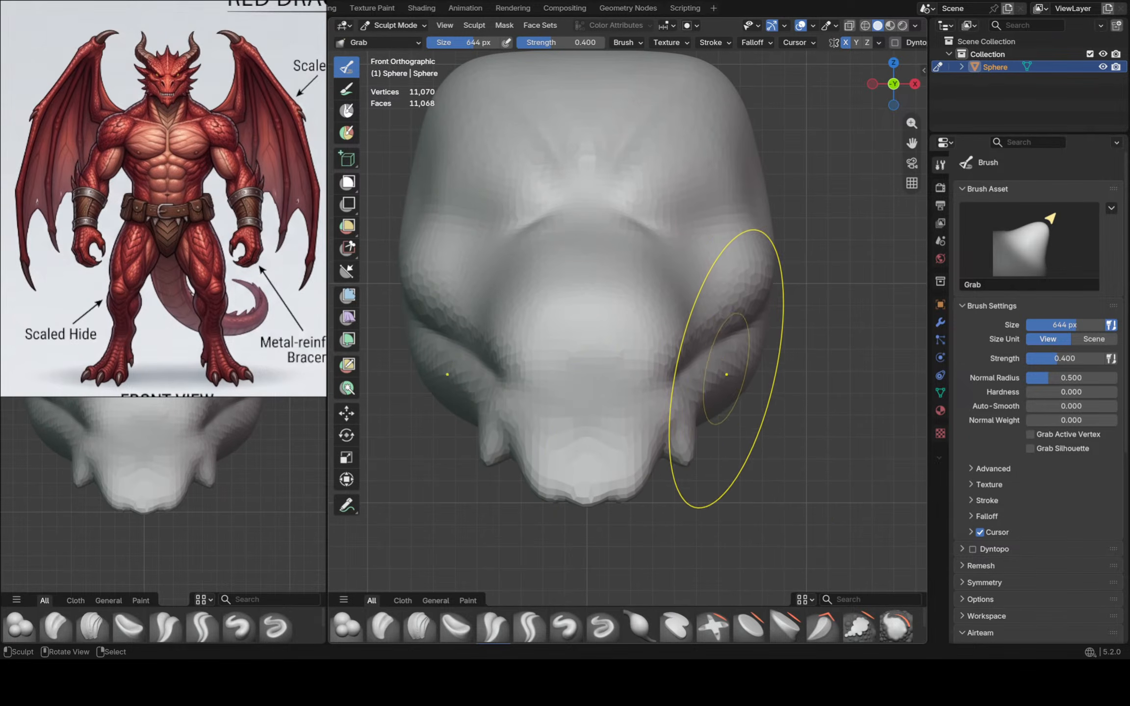
Push in the flesh around the corner of the mouth with the Grab brush
middle_drag(724, 335, 735, 318)
middle_drag(715, 403, 707, 416)
drag(702, 398, 688, 378)
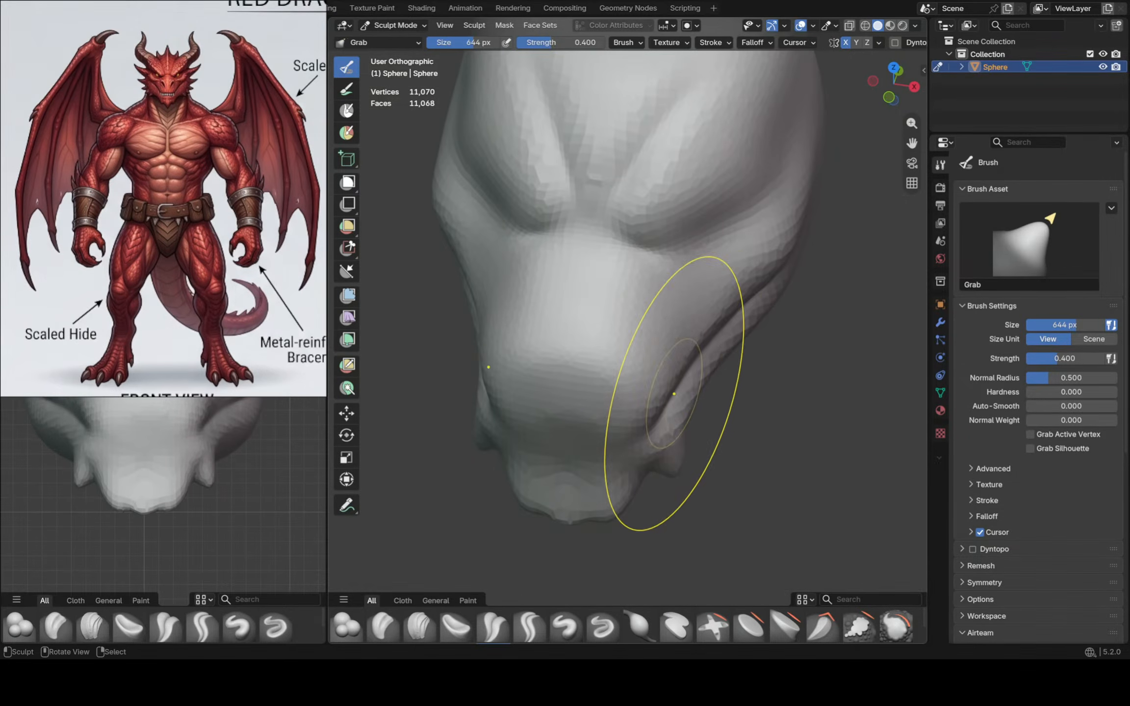
mouse_move(675, 394)
middle_down()
mouse_move(593, 376)
mouse_move(650, 366)
middle_up()
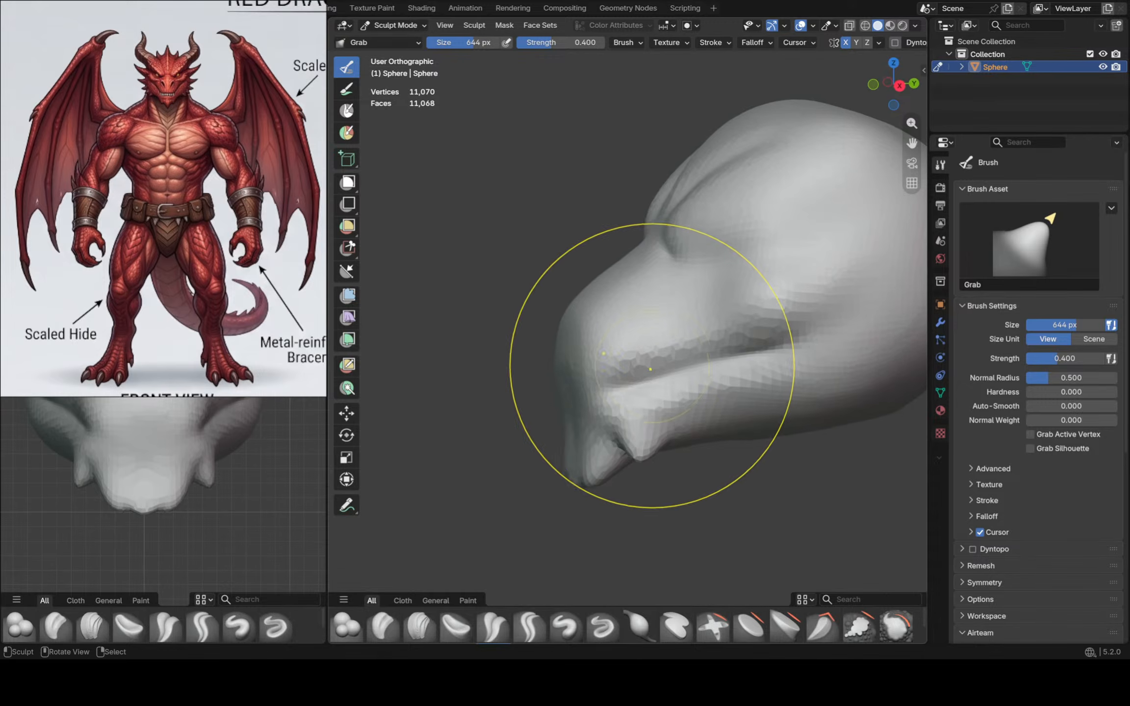
Carve two nostrils into the front of the snout with the Crease Polish brush at 174 px
key(KP_1)
scroll(660, 351, up, 2)
key(f)
click(591, 342)
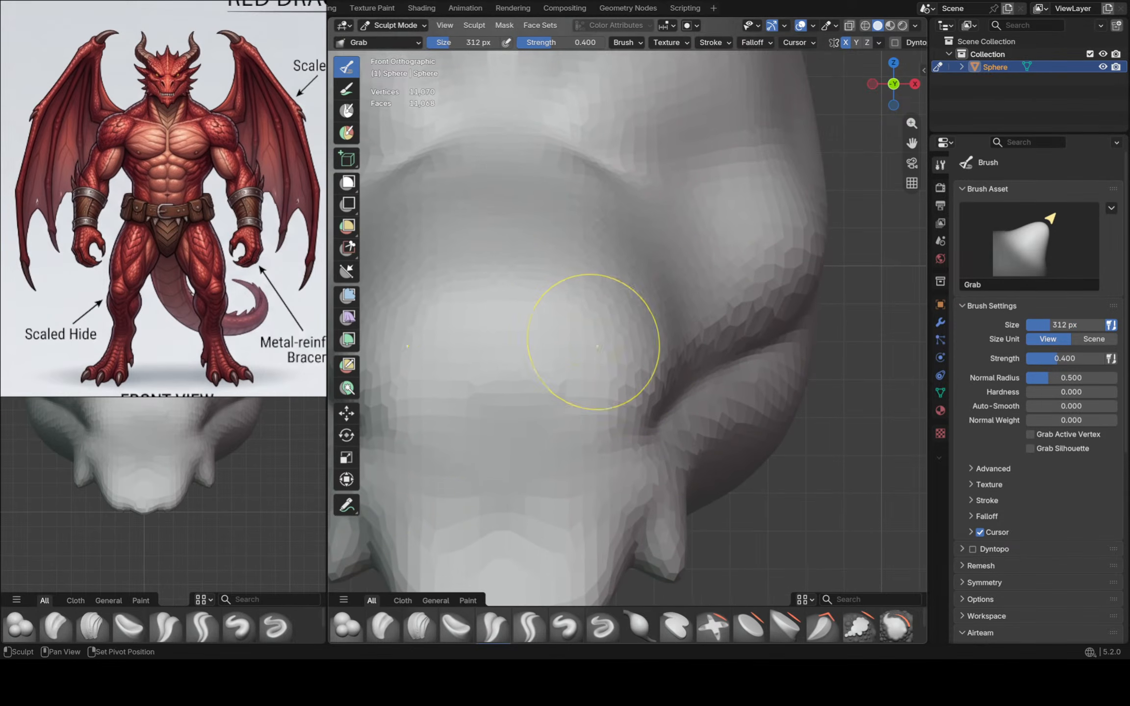
shift+middle_drag(593, 341, 657, 314)
click(492, 625)
key(f)
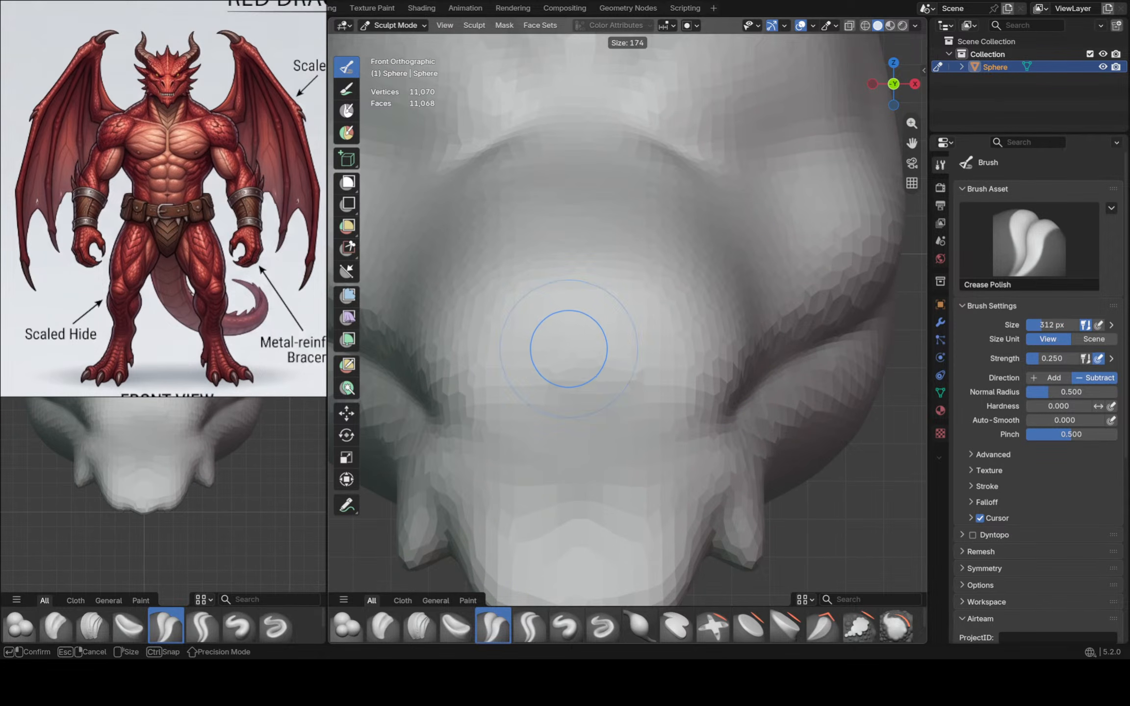
click(617, 350)
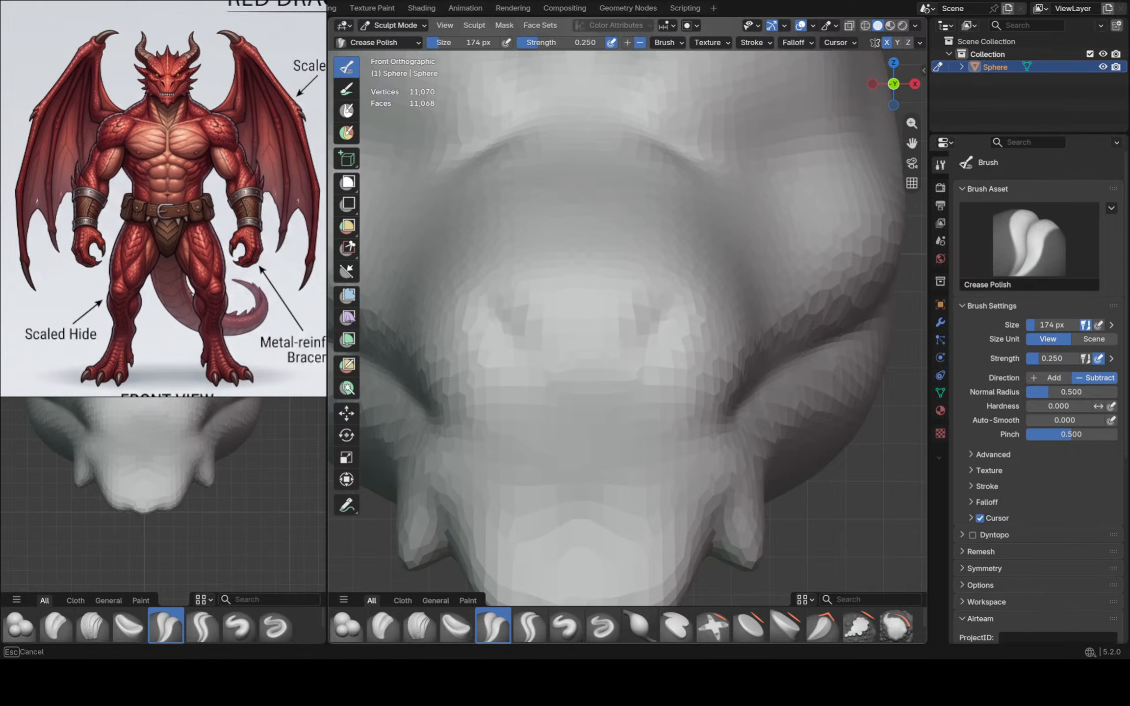
drag(640, 317, 645, 382)
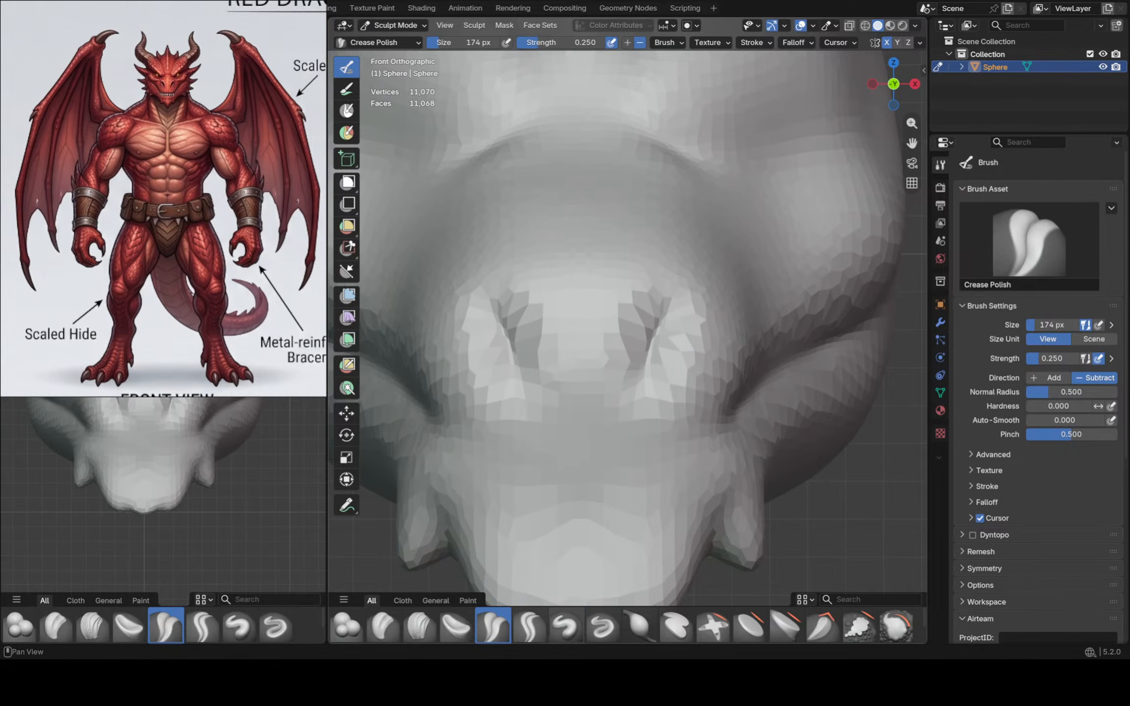
Build up raised rims around the upper and outer edges of the nostrils with the Draw brush
click(566, 625)
drag(654, 316, 659, 289)
drag(690, 317, 654, 295)
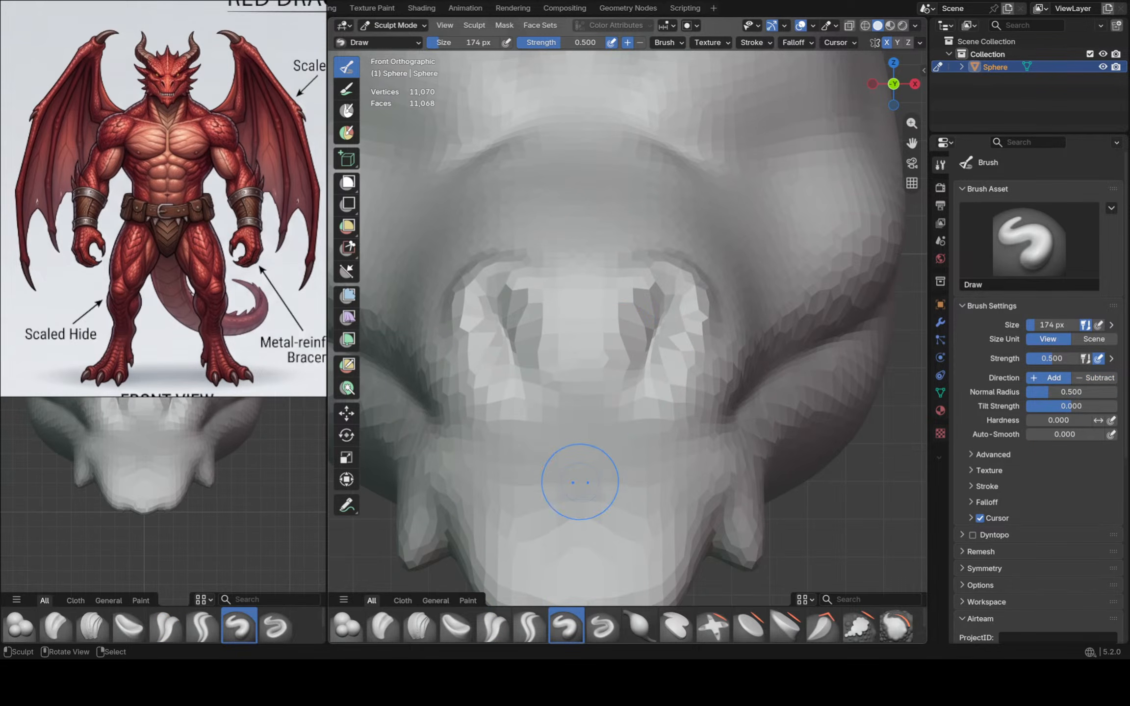
scroll(627, 443, up, 1)
shift+middle_drag(628, 436, 645, 415)
scroll(647, 431, down, 1)
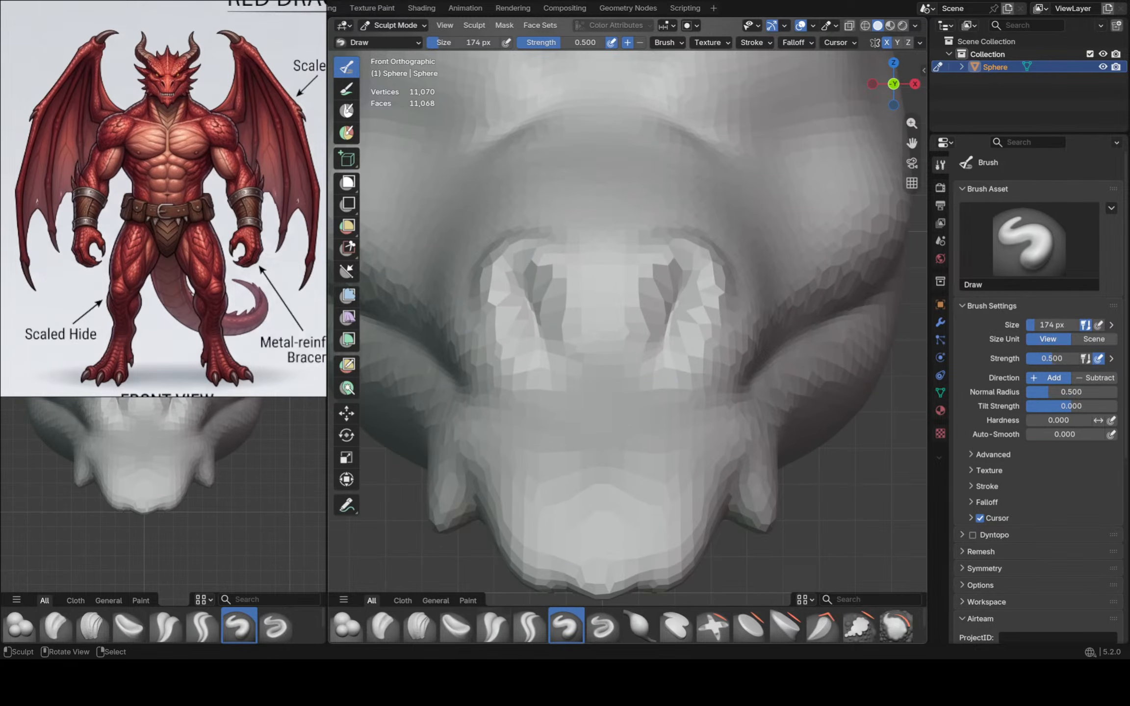
Cut the mouth line and a second groove beneath the lower lip with the Crease Sharp brush
click(529, 625)
mouse_move(718, 375)
mouse_down()
mouse_move(643, 411)
mouse_move(508, 410)
mouse_up()
drag(755, 415, 584, 443)
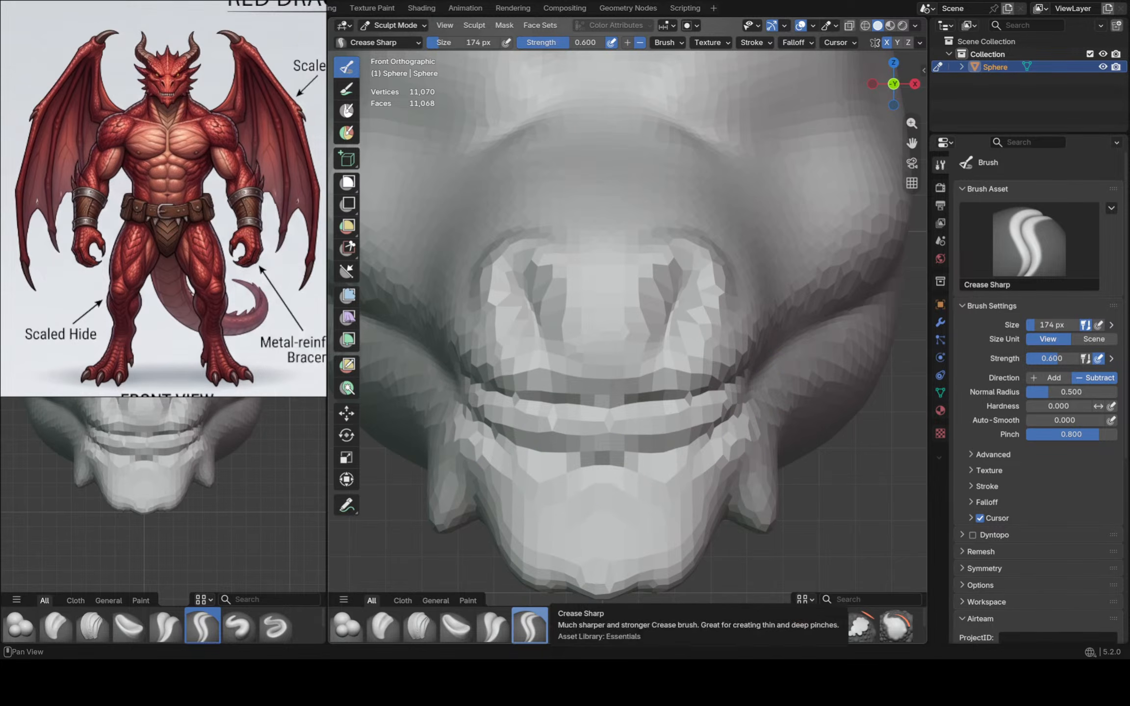
scroll(571, 454, down, 4)
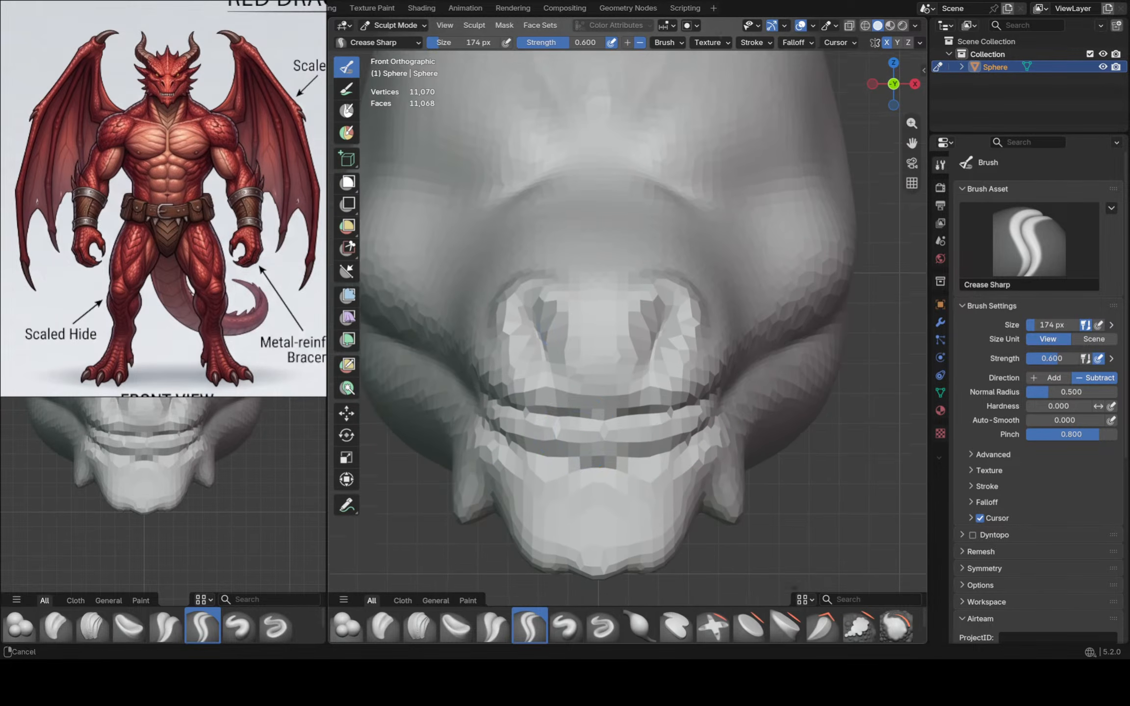
Raise the cheekbones from the front view with the Grab brush at 618 px
shift+middle_drag(579, 405, 562, 434)
key(f)
click(725, 372)
key(g)
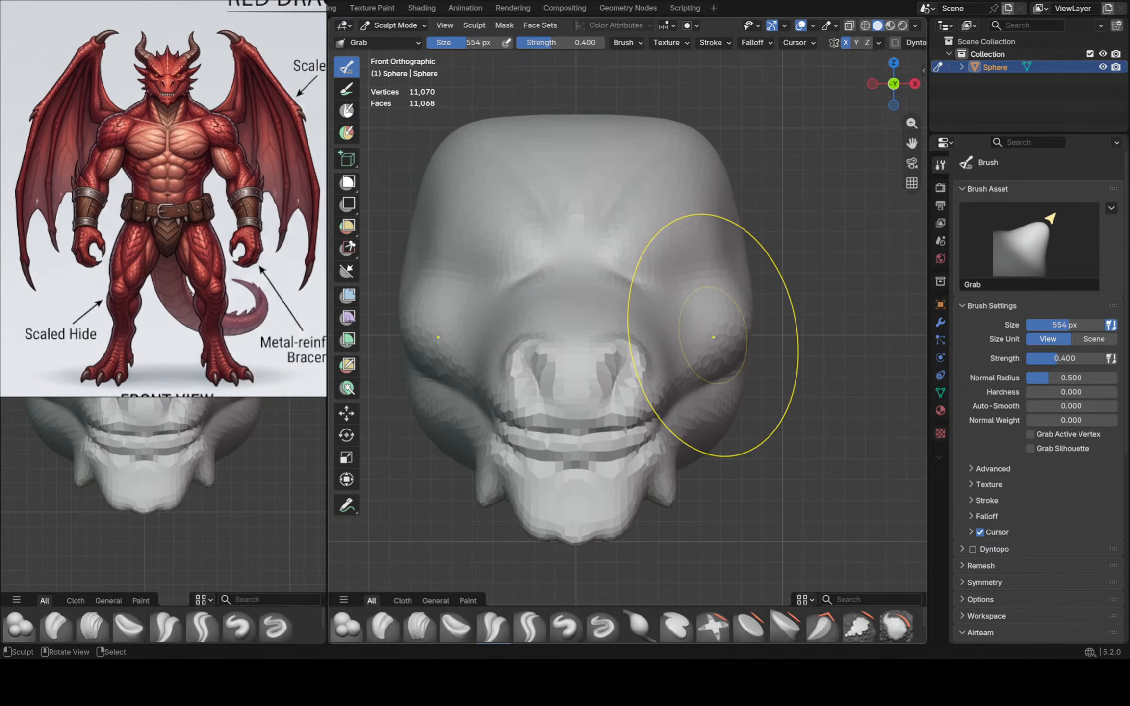
key(f)
click(727, 335)
mouse_move(727, 333)
mouse_down()
mouse_move(730, 296)
mouse_move(751, 269)
mouse_move(728, 275)
mouse_move(735, 290)
mouse_move(722, 291)
mouse_up()
click(729, 293)
Pull the area below the cheekbones inward toward the snout with the Grab brush
scroll(740, 289, up, 1)
scroll(729, 277, up, 3)
mouse_move(693, 338)
mouse_down()
mouse_move(657, 362)
mouse_move(642, 338)
mouse_move(651, 373)
mouse_up()
scroll(637, 235, down, 3)
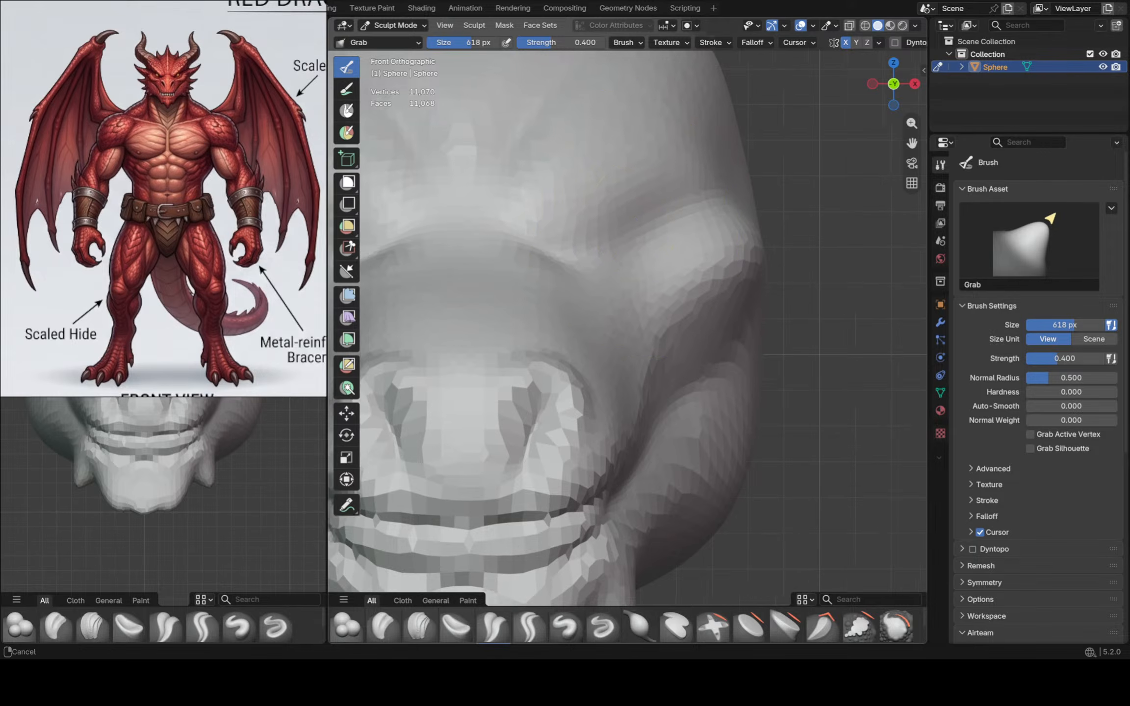
scroll(667, 286, up, 3)
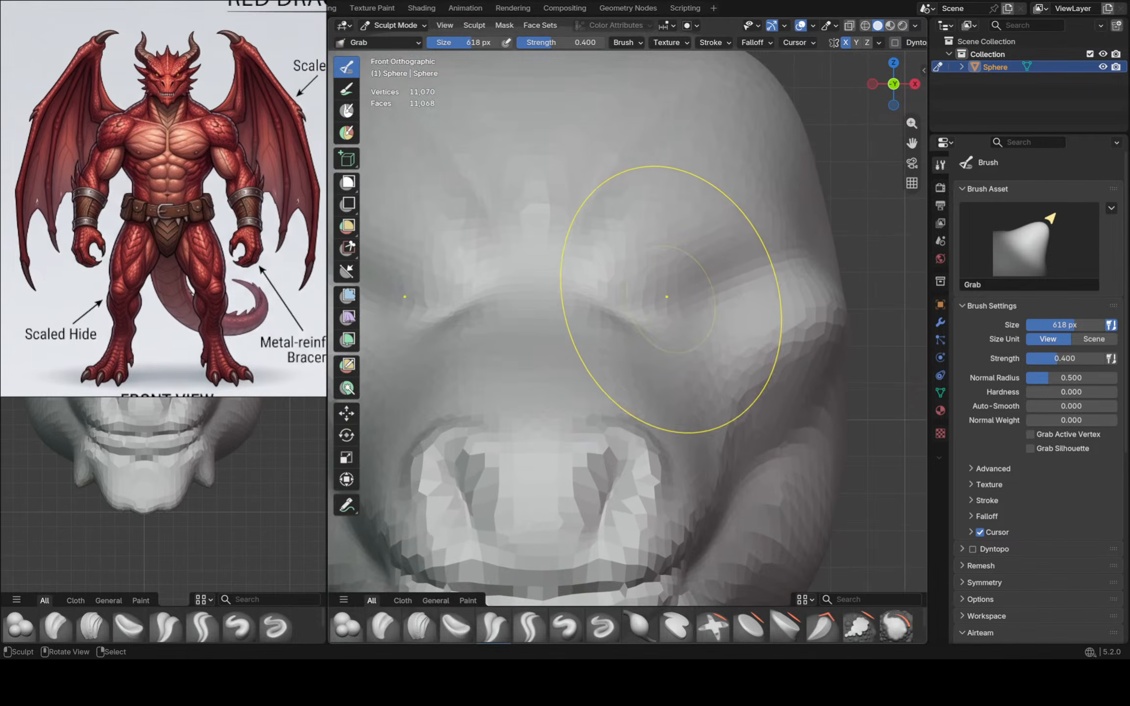
scroll(664, 295, up, 3)
Remesh the head with a smaller voxel size and smooth the nostrils and lips
scroll(681, 287, down, 4)
key(shift+r)
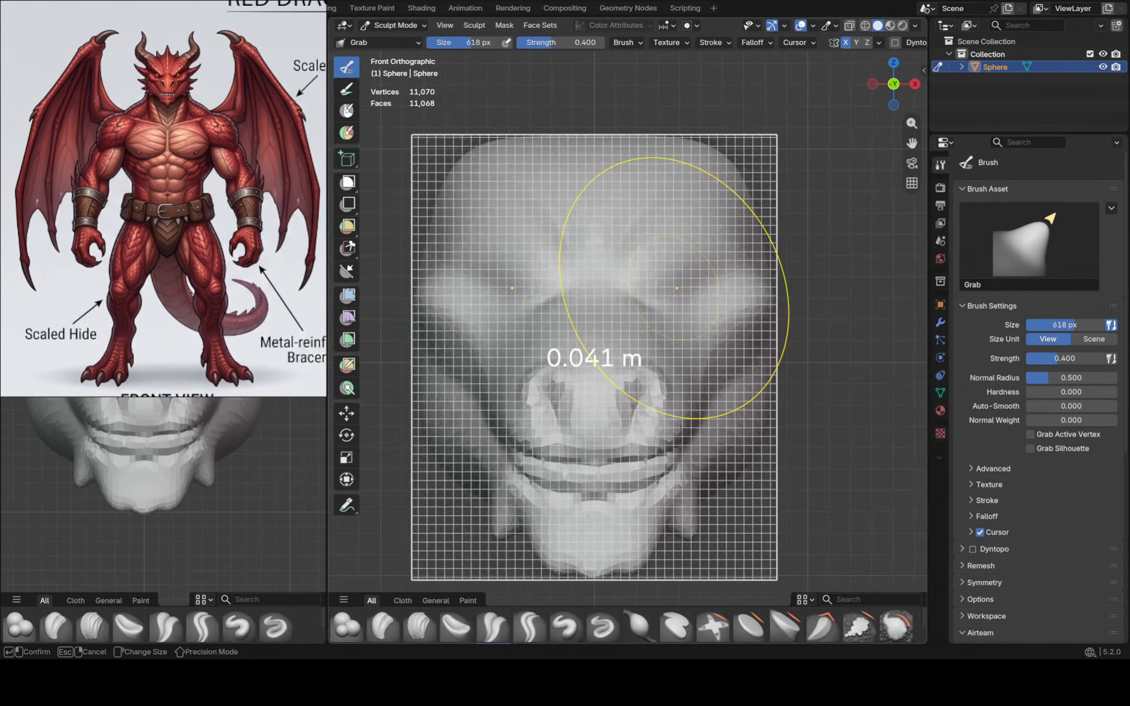
click(689, 272)
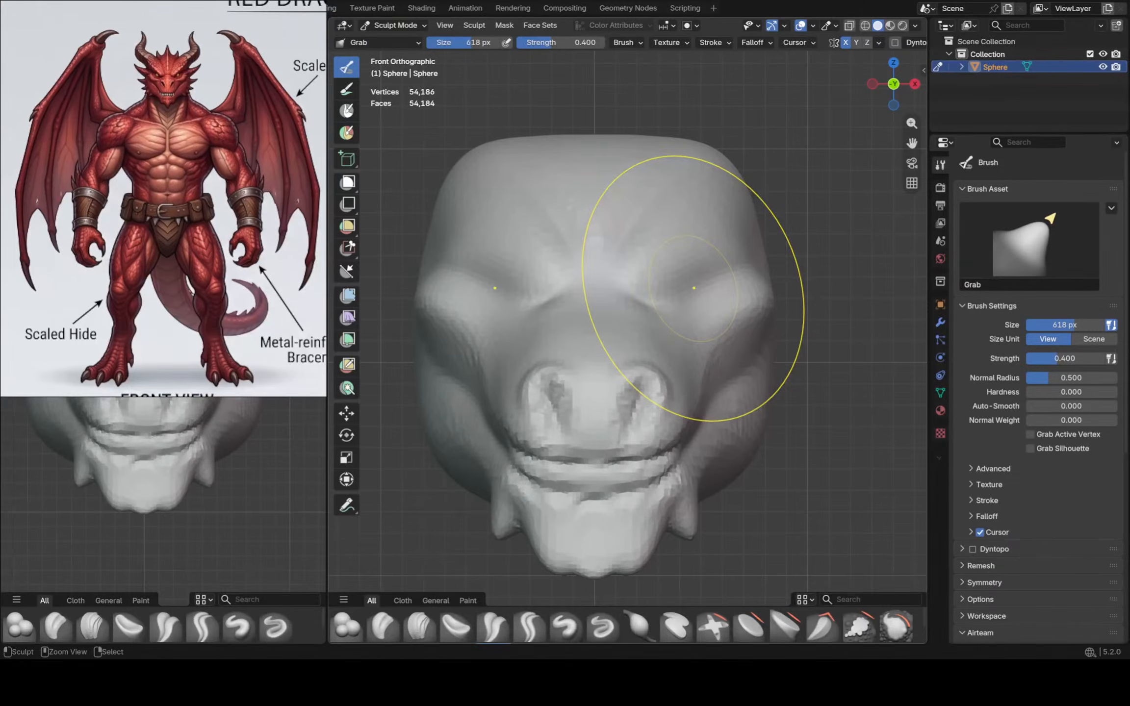
drag(690, 275, 690, 275)
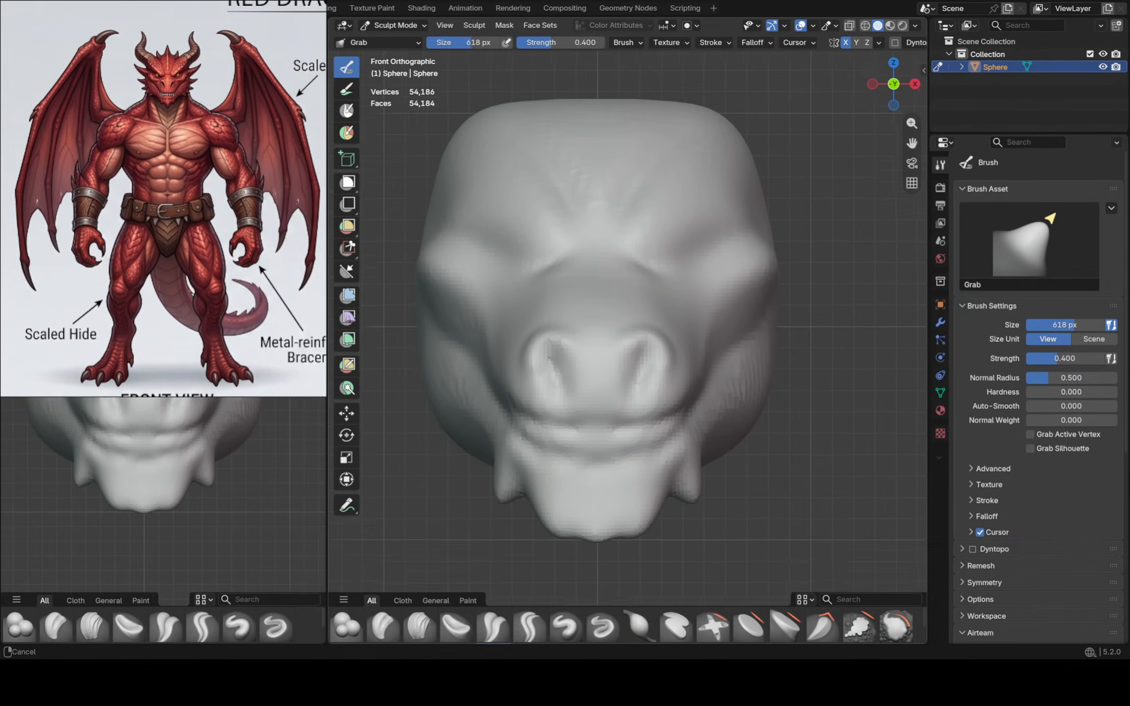
Pull the flat bottom of the chin down into a rounded central point with the Grab brush at 190 px
shift+middle_drag(554, 521, 554, 479)
key(f)
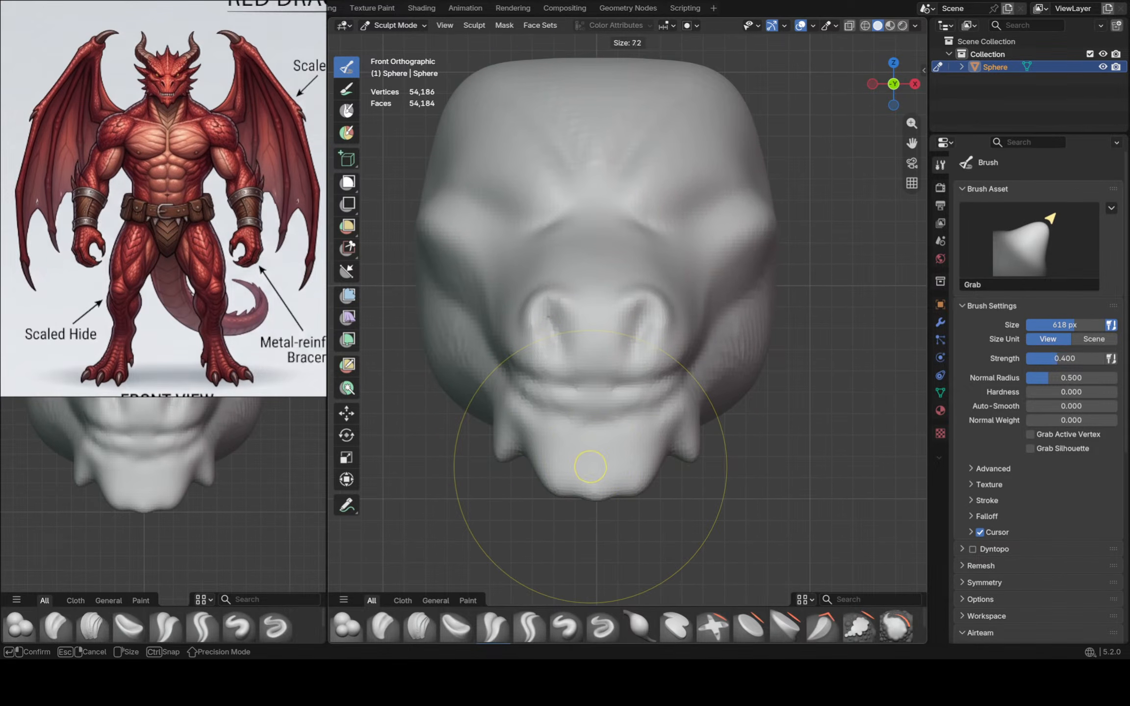
click(475, 475)
key(f)
click(597, 491)
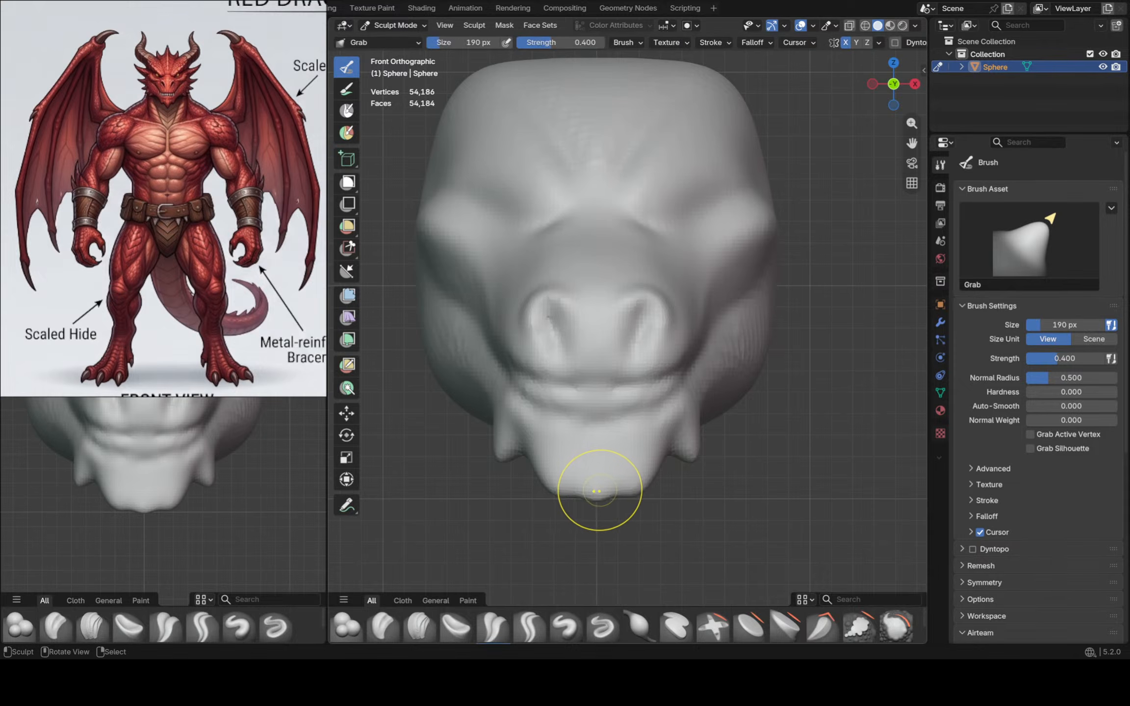
drag(592, 490, 581, 510)
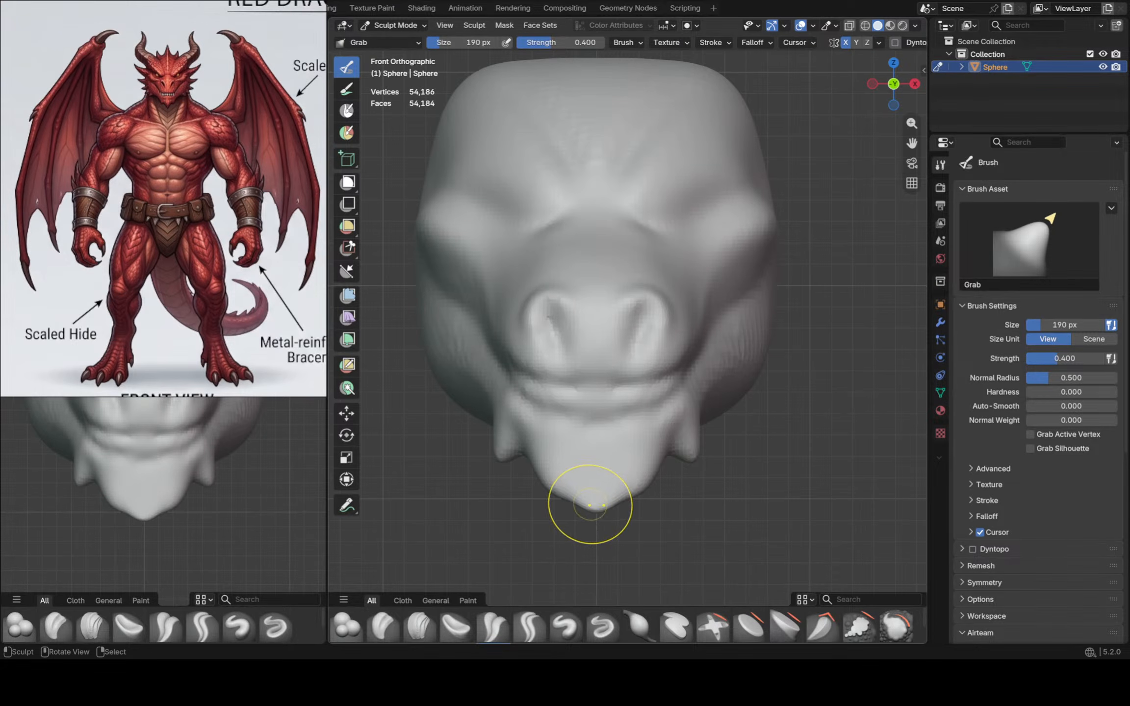
key(f)
click(602, 513)
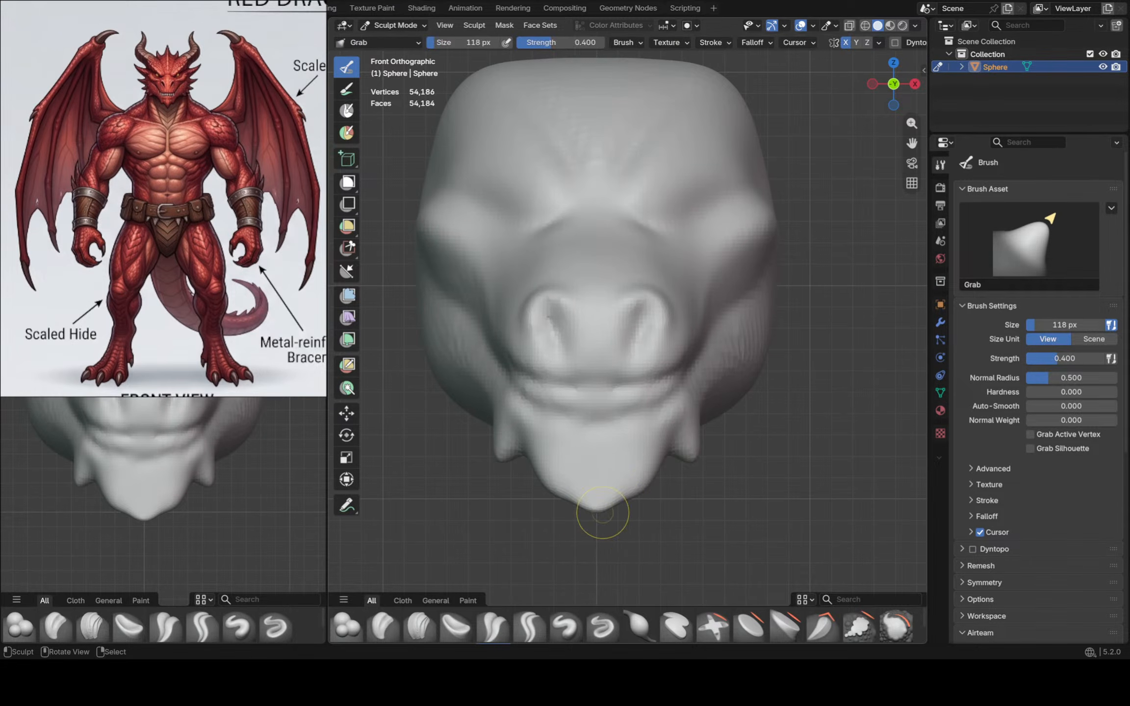
Inflate the middle of the chin and carve a groove on each side with the Crease Polish brush at 142 px
click(639, 625)
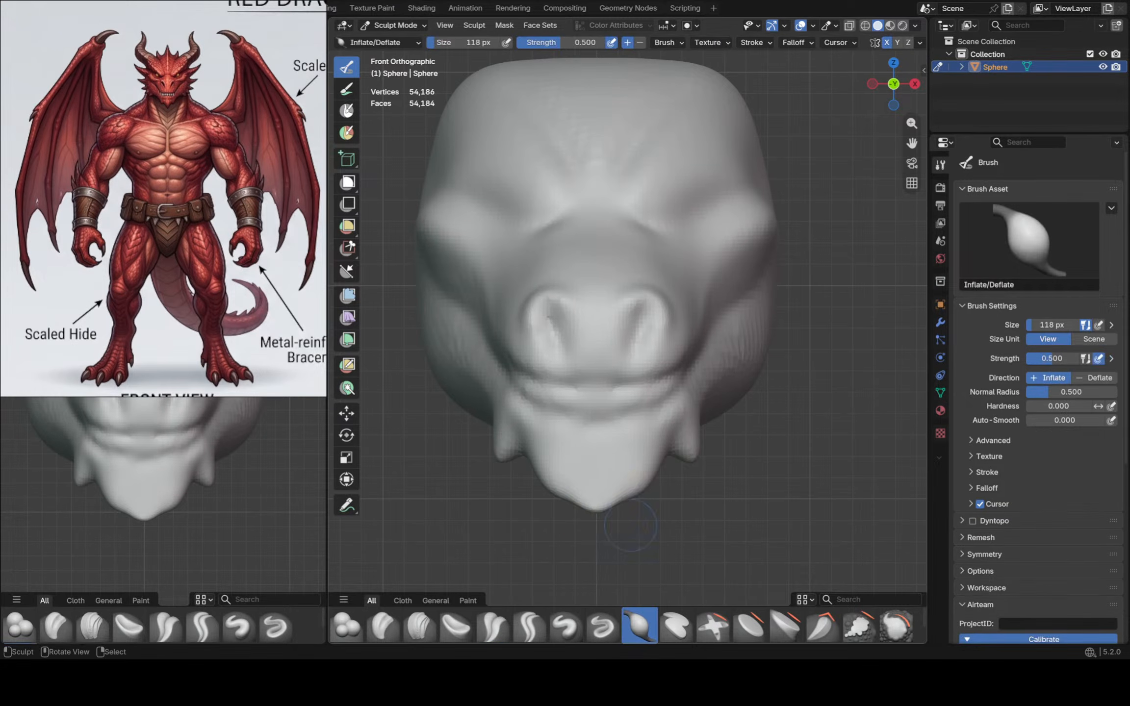
key(f)
click(605, 471)
scroll(604, 470, up, 3)
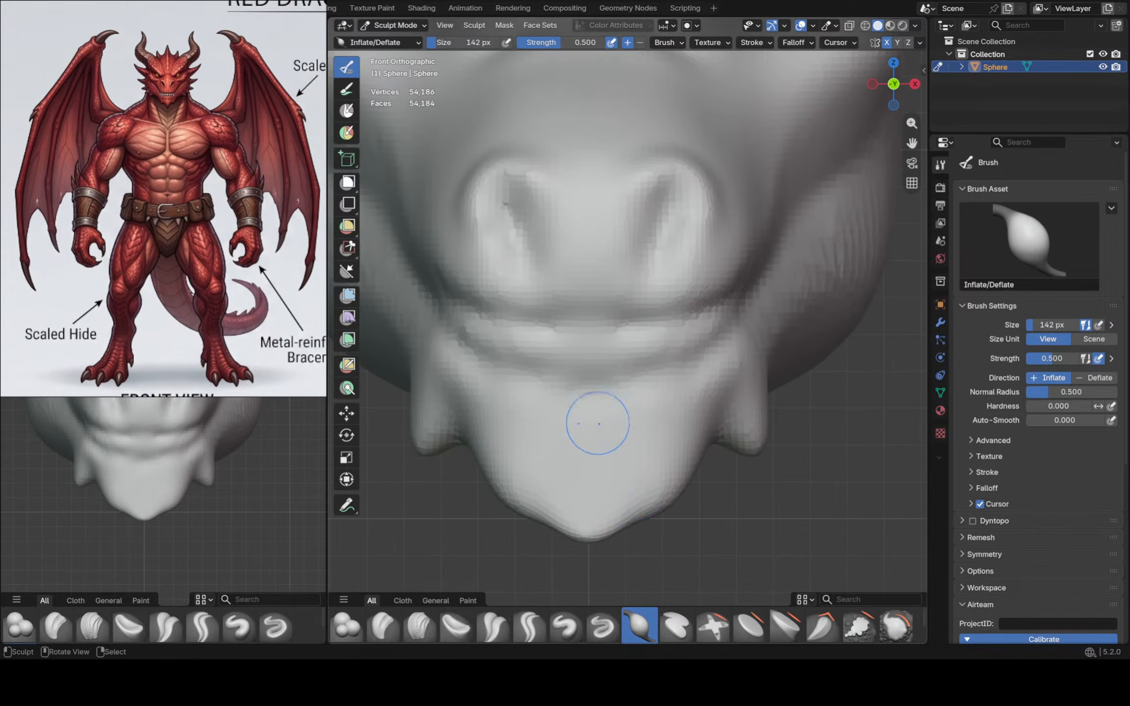
drag(589, 450, 589, 449)
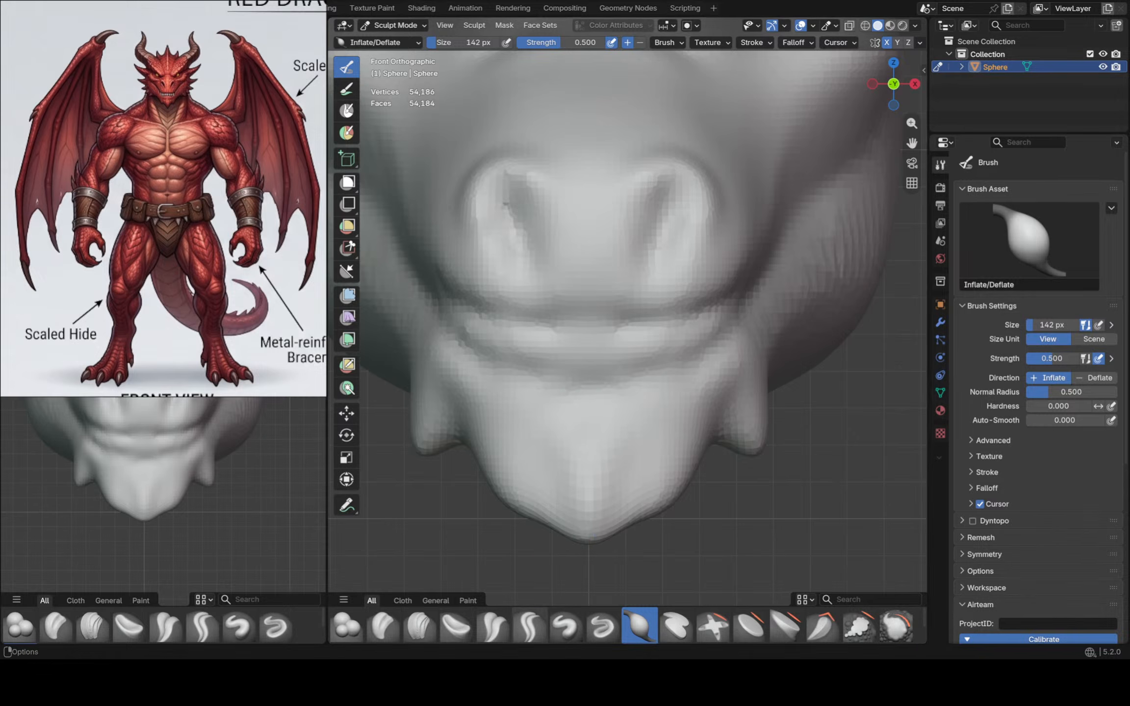
click(493, 625)
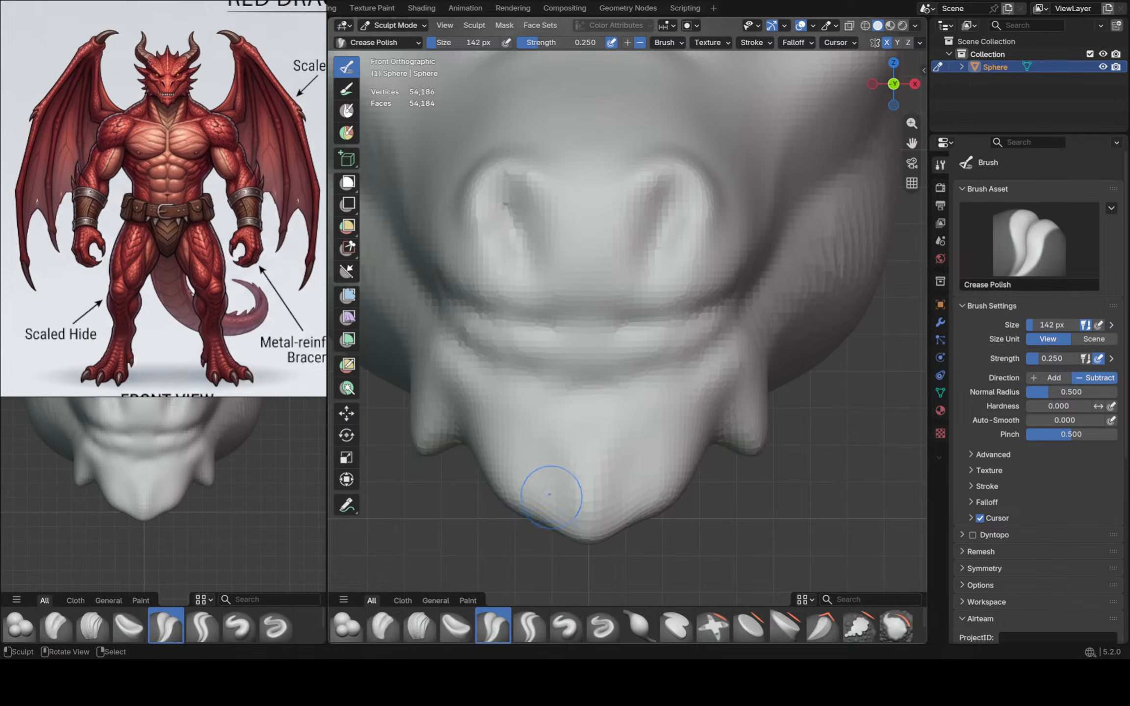
drag(547, 432, 548, 514)
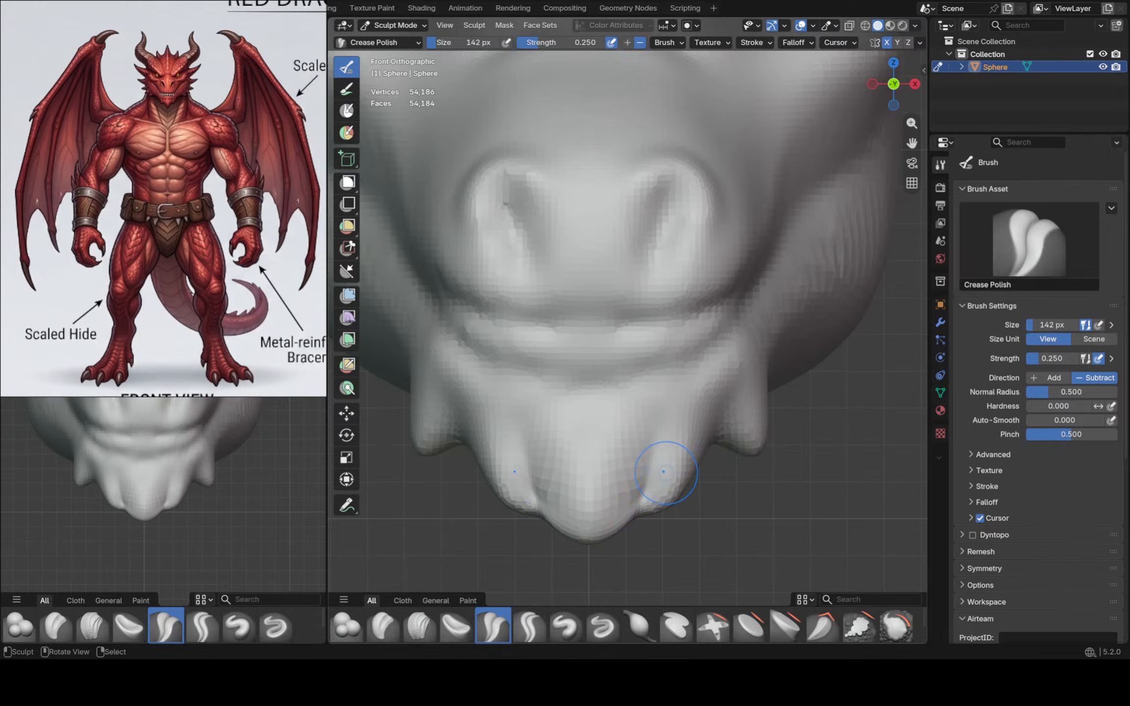
Push up the notches beside the central chin point with the Grab brush at 442 px to form separate spikes
key(g)
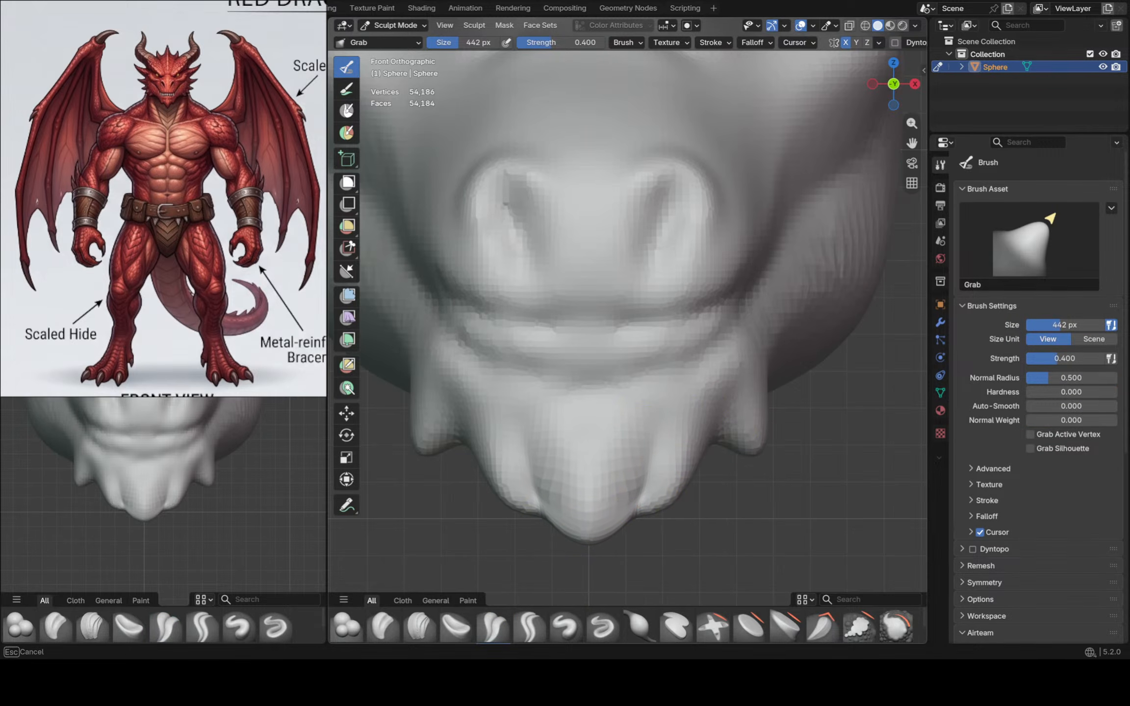
shift+middle_drag(610, 524, 578, 483)
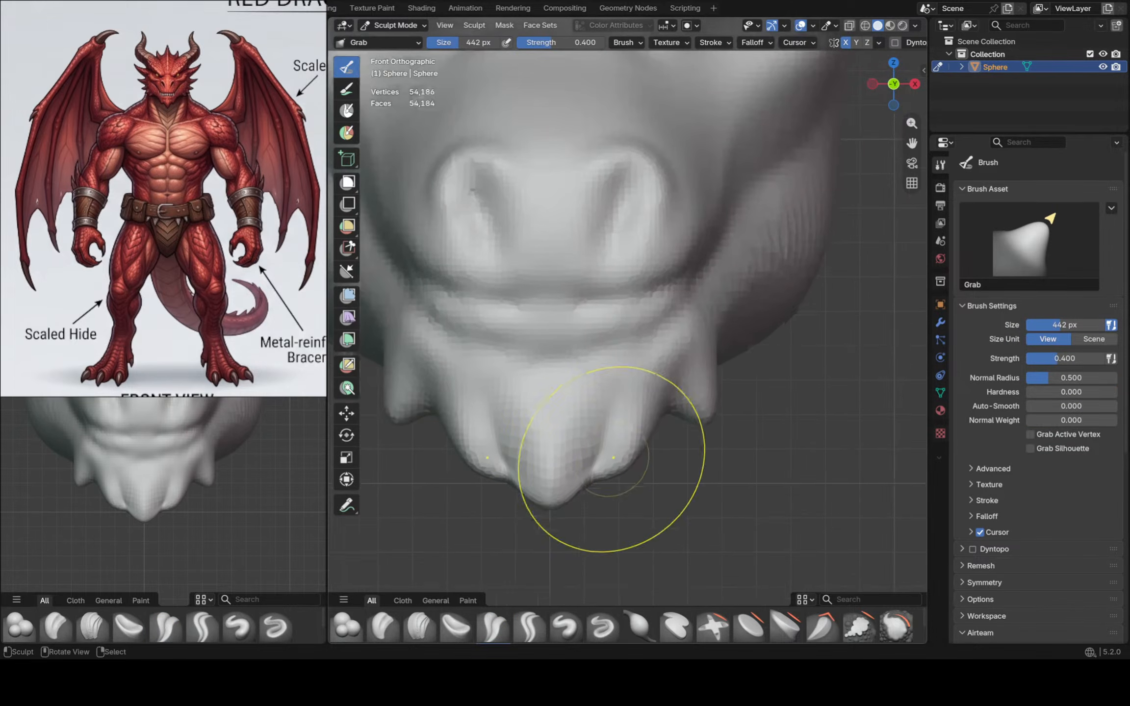
scroll(632, 467, up, 2)
mouse_move(627, 469)
mouse_down()
mouse_move(583, 502)
mouse_move(587, 460)
mouse_move(623, 452)
mouse_up()
scroll(572, 504, up, 2)
scroll(654, 442, down, 3)
mouse_move(668, 416)
mouse_down()
mouse_move(716, 383)
mouse_move(714, 323)
mouse_up()
scroll(681, 368, down, 3)
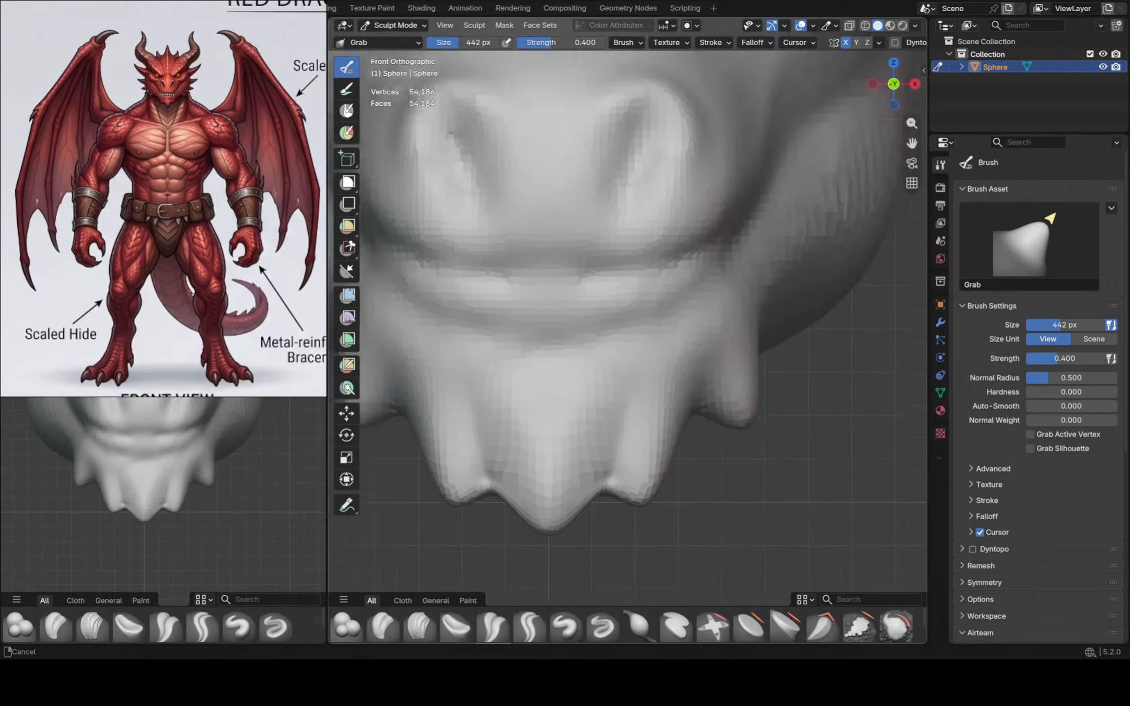
scroll(660, 343, down, 2)
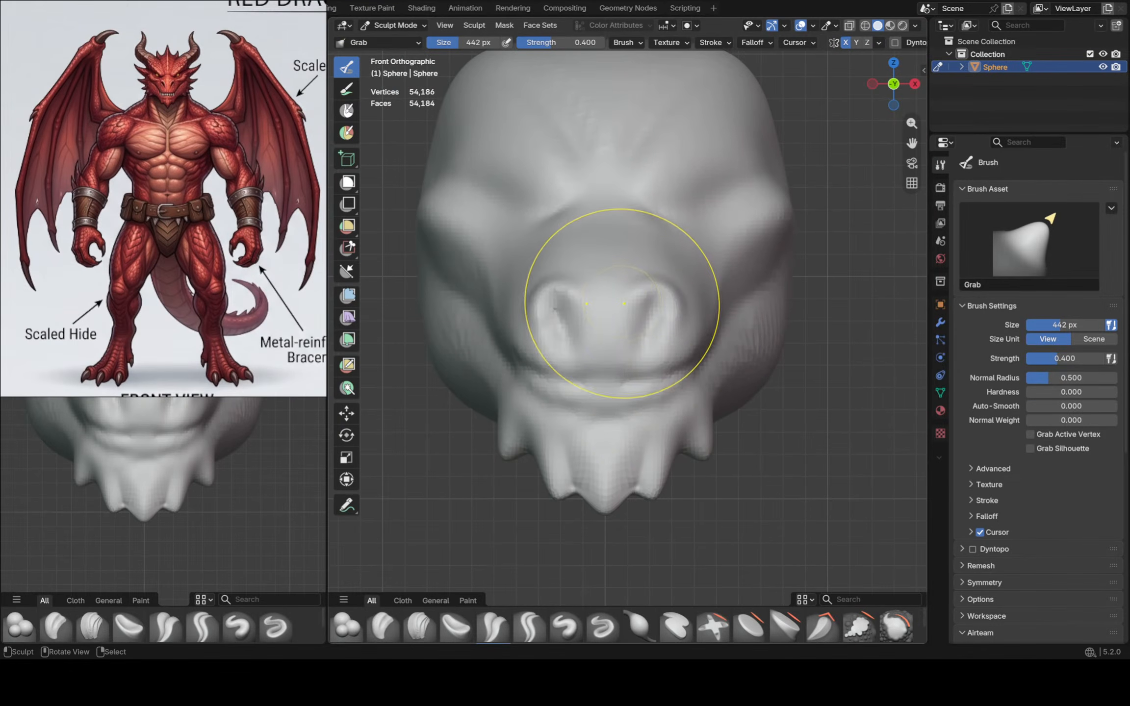
Raise the snout bridge and the tops of the nostrils with the Grab brush at 604 px
key(f)
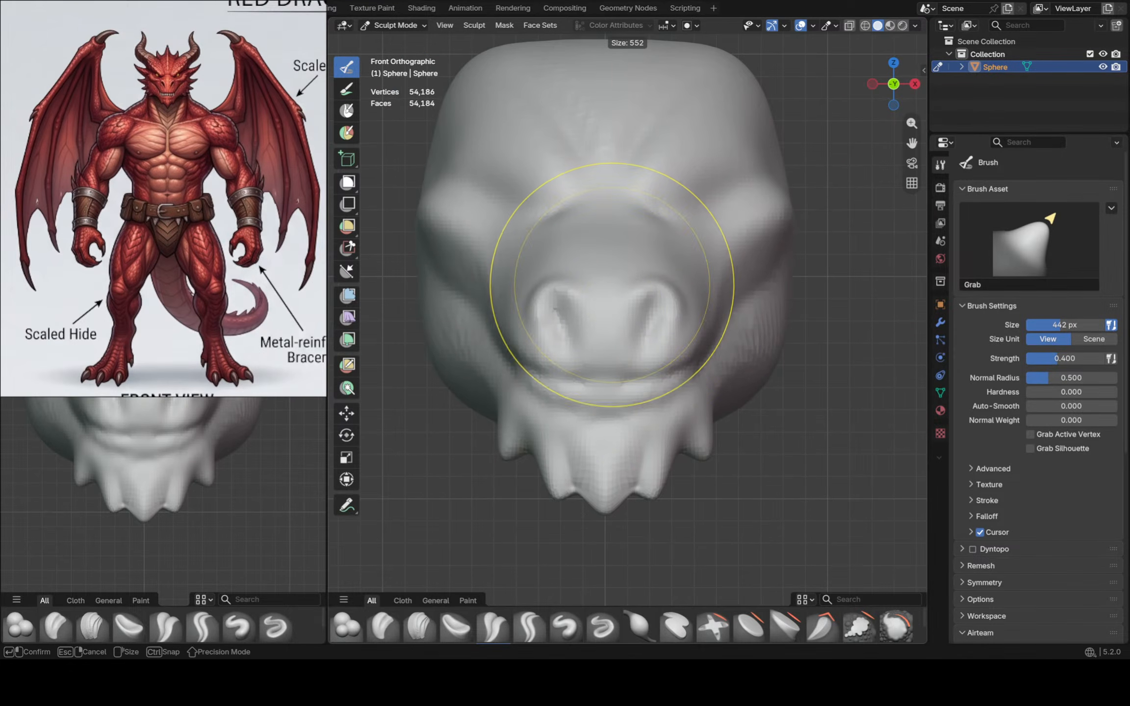
mouse_move(630, 252)
mouse_down()
mouse_move(609, 215)
mouse_move(612, 192)
mouse_up()
scroll(672, 294, up, 4)
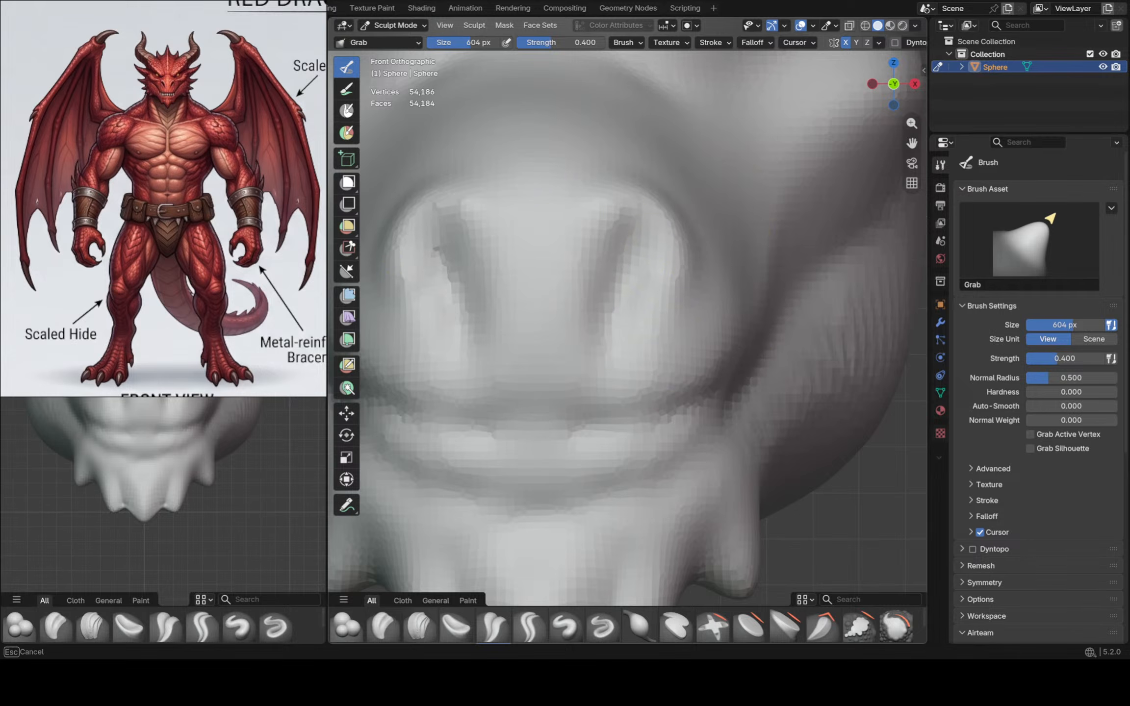
scroll(650, 201, down, 5)
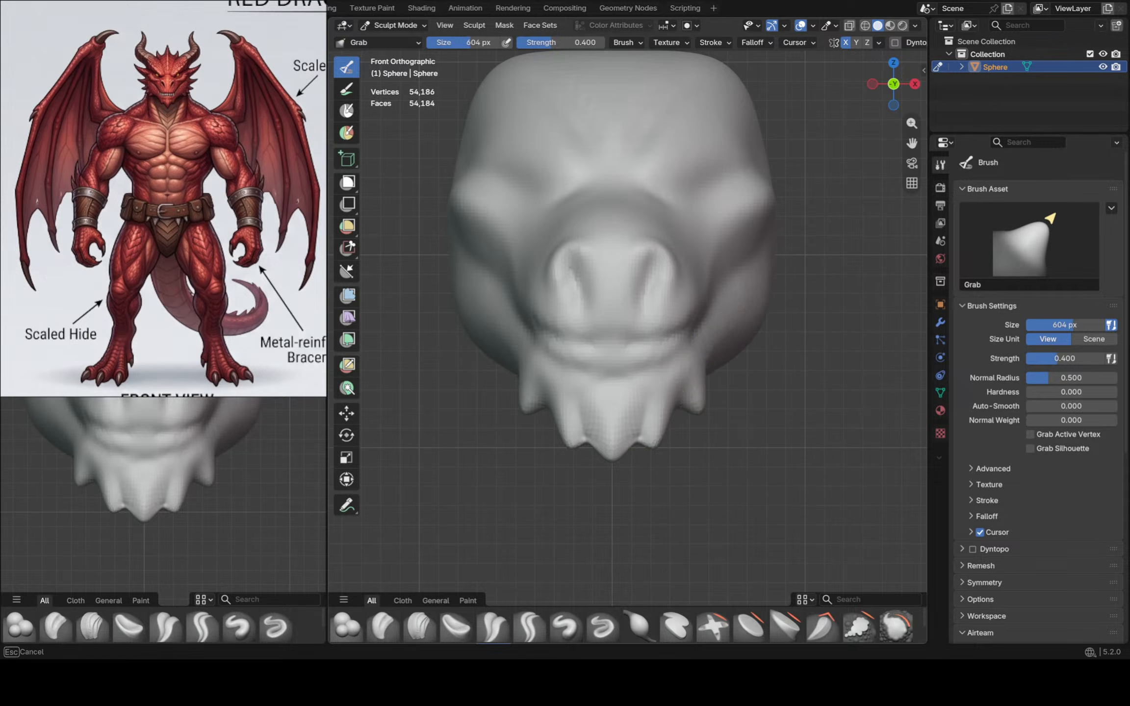
Examine the head's profile from the right orthographic view
middle_drag(749, 404, 564, 407)
drag(731, 410, 730, 389)
shift+middle_drag(728, 388, 550, 405)
mouse_move(547, 405)
mouse_down()
mouse_move(547, 393)
mouse_move(596, 376)
mouse_up()
mouse_move(680, 380)
mouse_down()
mouse_move(683, 363)
mouse_move(642, 364)
mouse_move(531, 390)
mouse_up()
mouse_move(549, 376)
shift+middle_down()
mouse_move(696, 420)
mouse_move(691, 453)
shift+middle_up()
shift+middle_drag(670, 402, 574, 450)
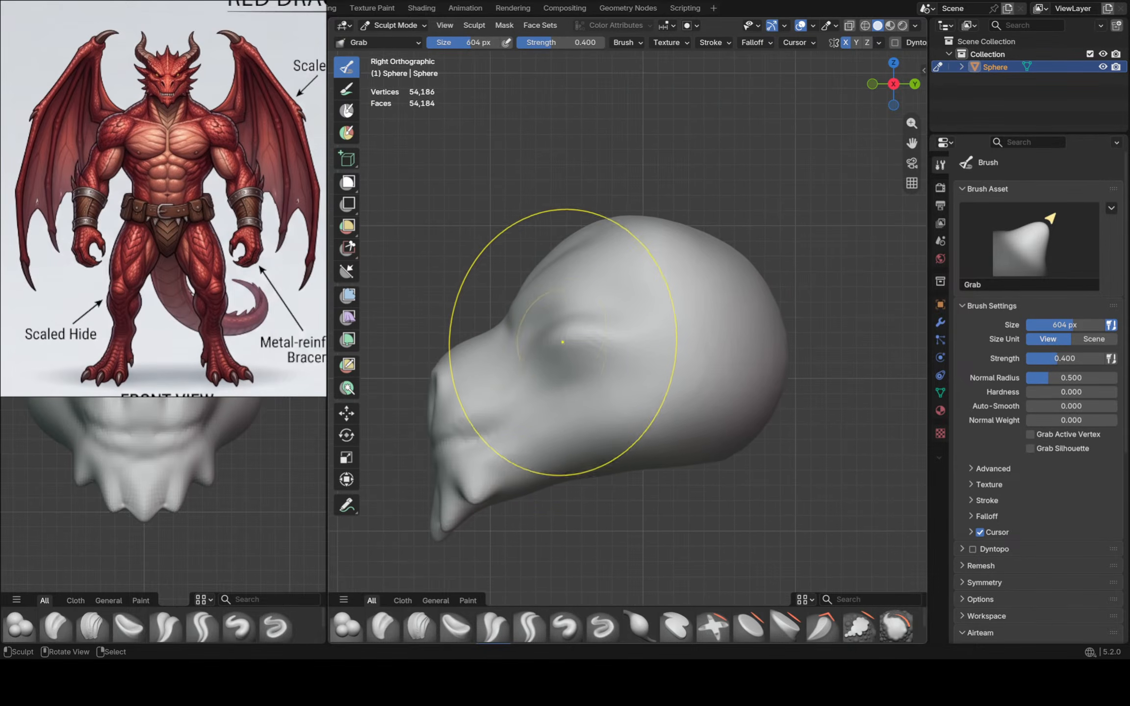
ctrl+middle_drag(562, 342, 561, 296)
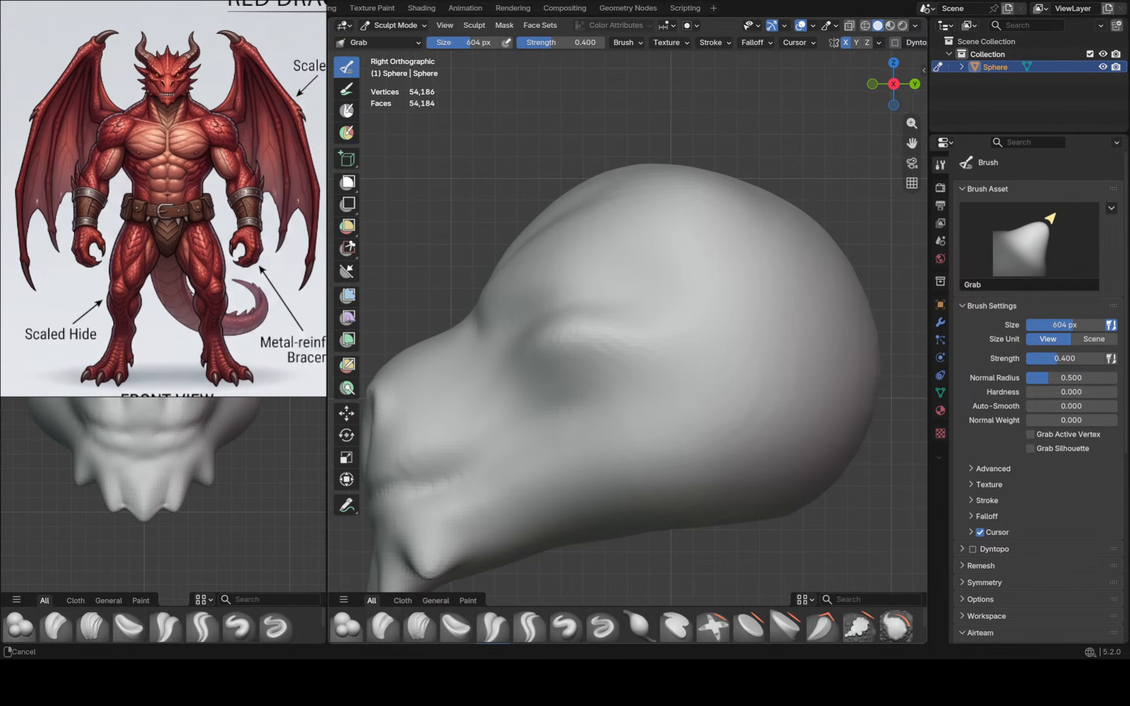
Push the forehead back and flatten the crown's curve in the side profile with the Grab brush at 546 px
key(f)
click(551, 292)
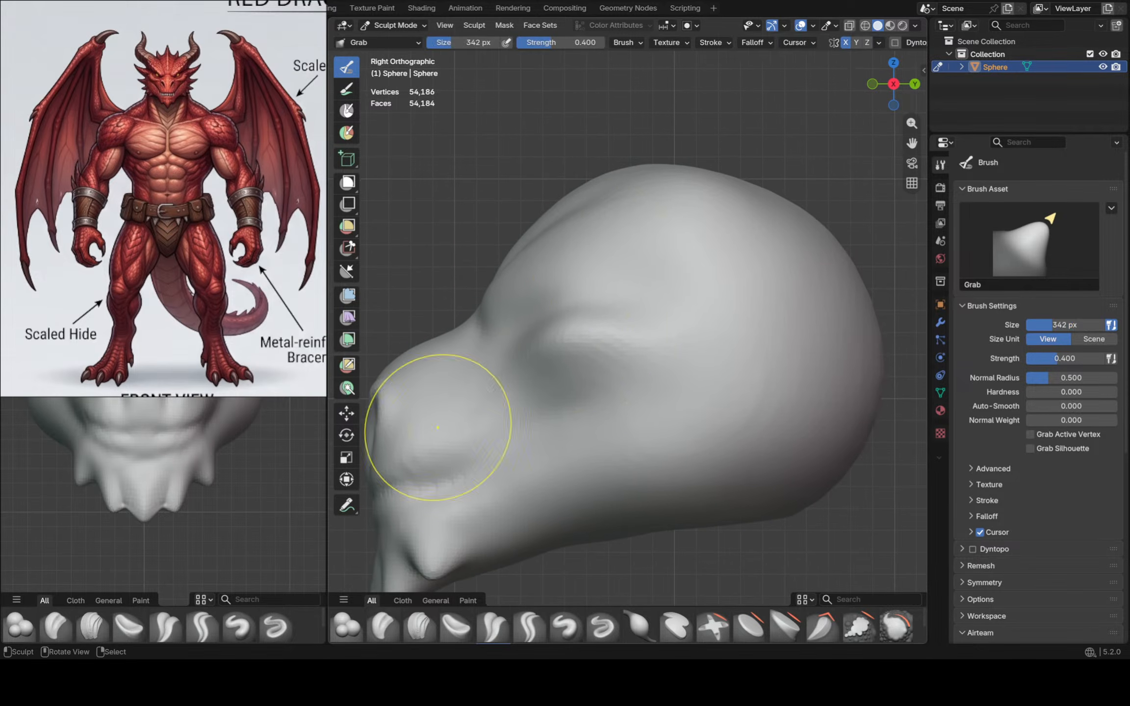
shift+middle_drag(502, 358, 533, 366)
key(f)
click(586, 314)
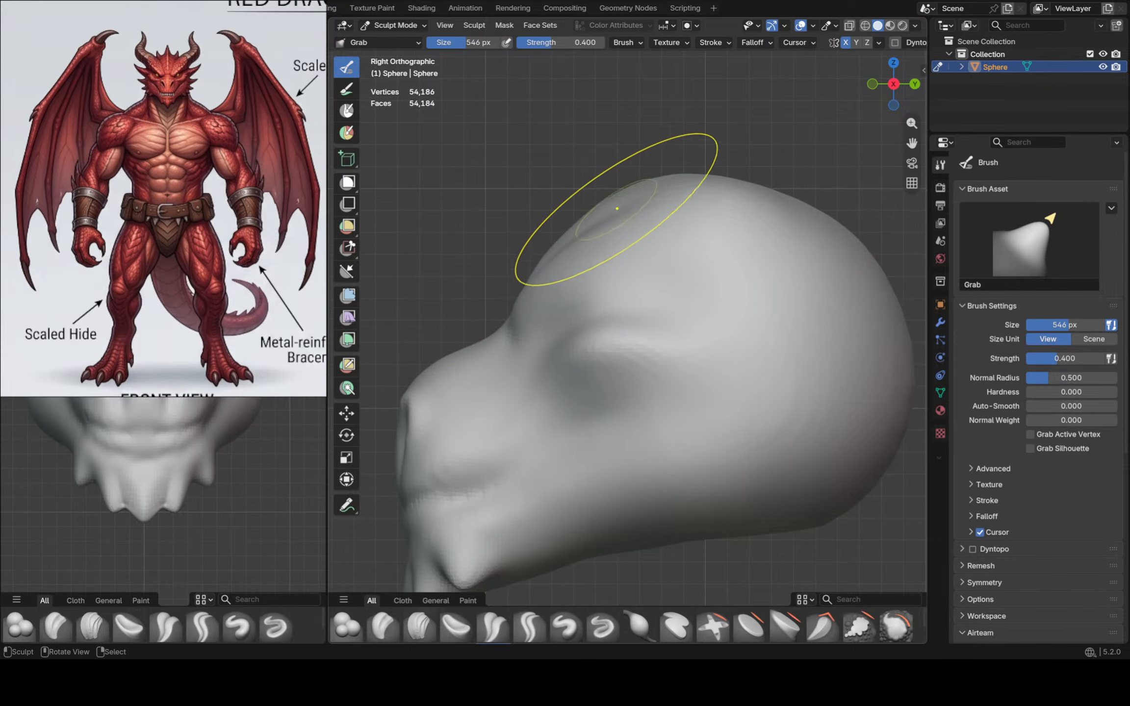
ctrl+middle_drag(620, 198, 590, 194)
drag(621, 202, 631, 214)
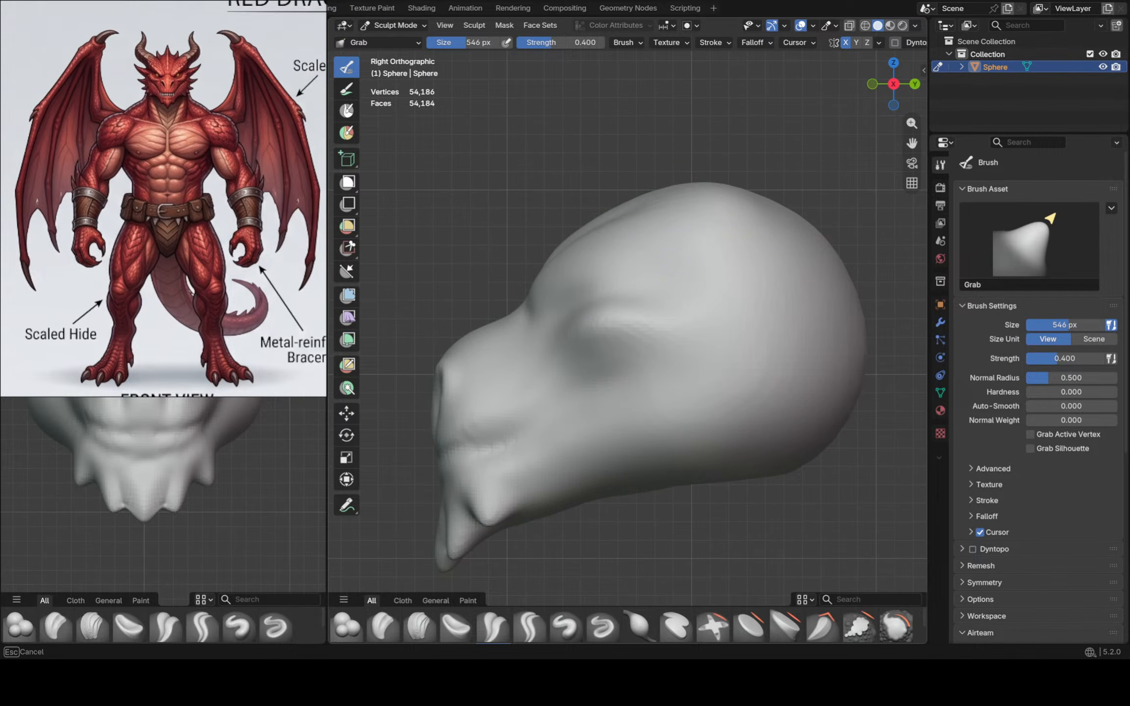
drag(711, 190, 717, 195)
drag(733, 197, 739, 204)
shift+middle_drag(763, 206, 726, 213)
drag(684, 211, 717, 215)
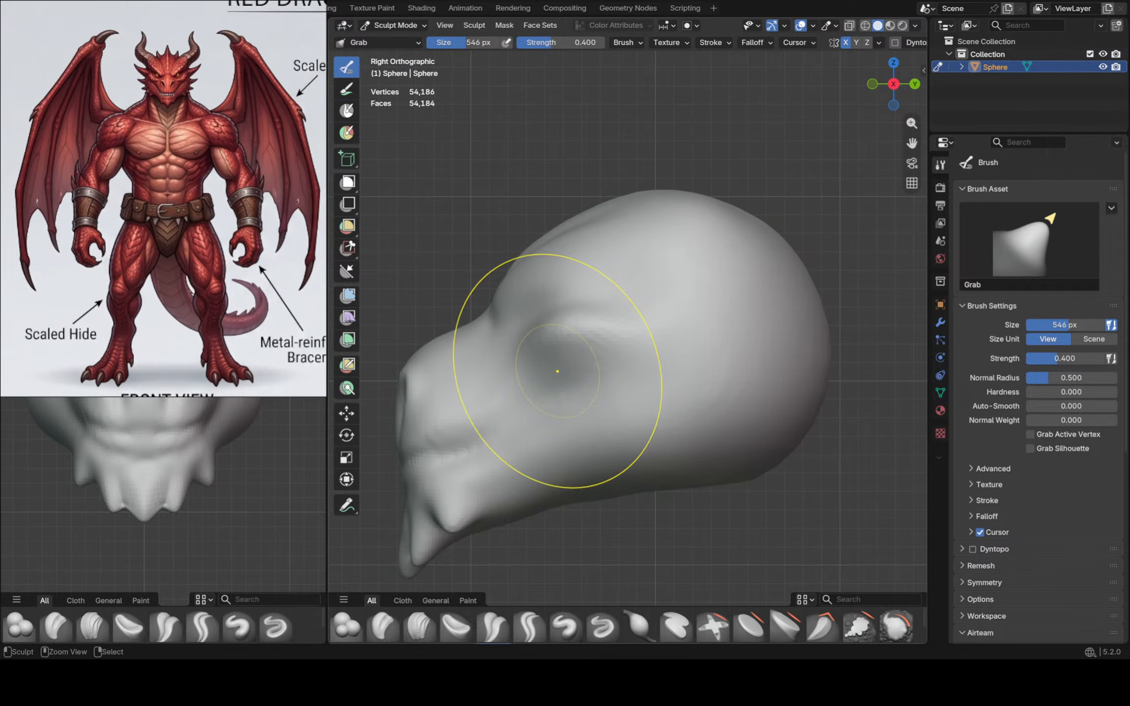
Shape the eye socket beneath the brow in side view with the Grab brush at 314 px, reducing it to 190 px for refinement
scroll(544, 353, up, 2)
scroll(553, 318, up, 1)
key(f)
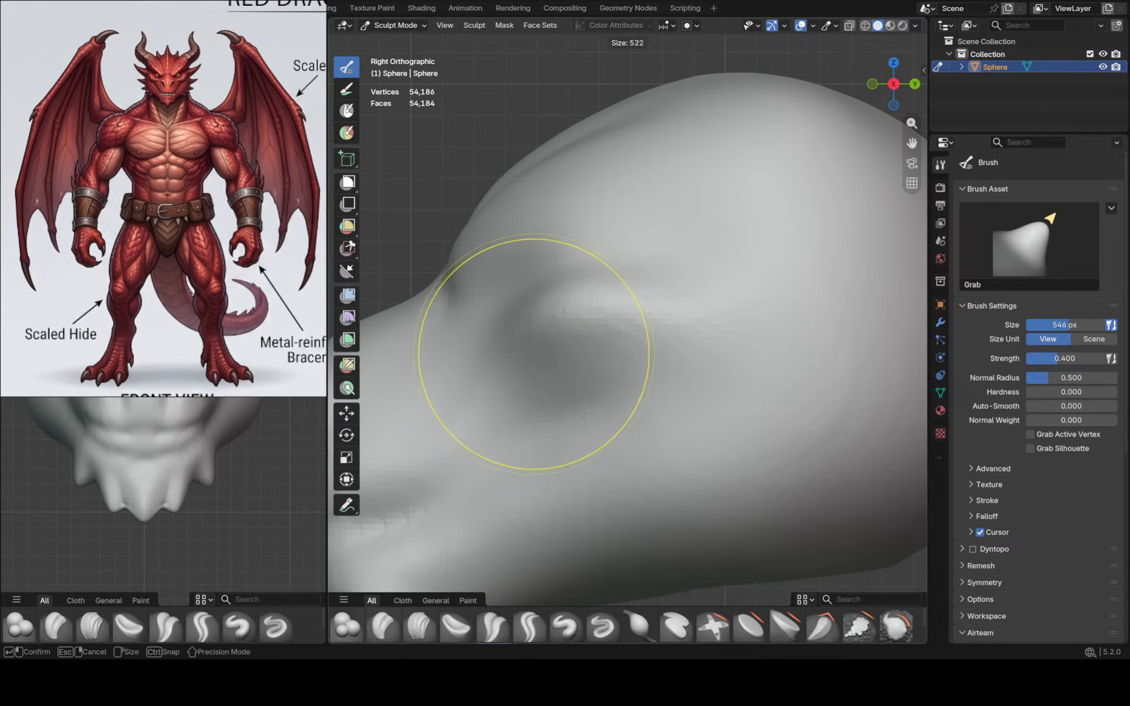
click(484, 346)
drag(521, 345, 545, 368)
drag(536, 363, 527, 374)
drag(522, 377, 523, 381)
scroll(675, 330, down, 1)
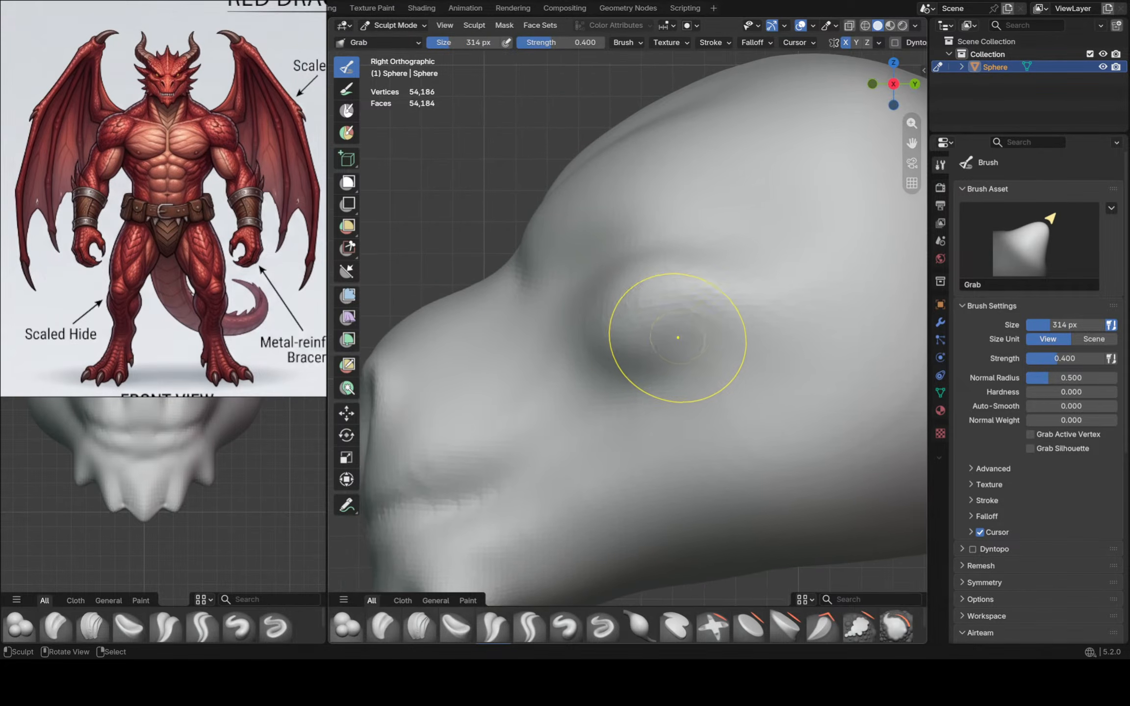
key(f)
click(654, 339)
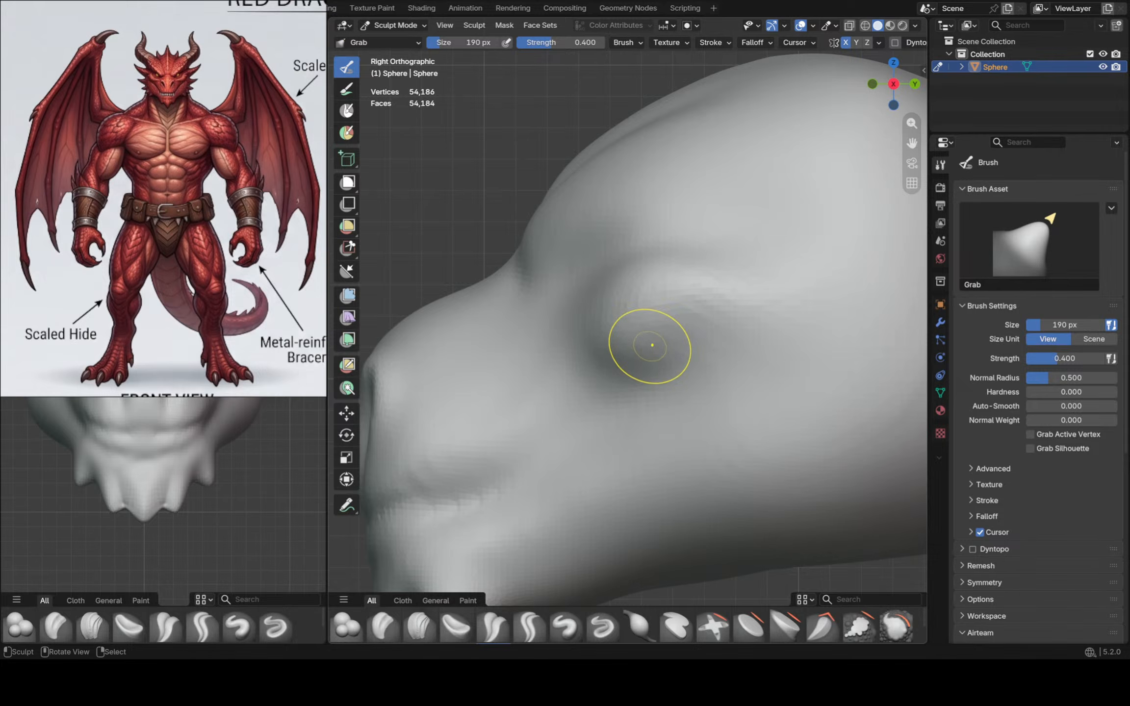
Carve a slanted crease under the eye toward the back of the head with Crease Polish at 92 px, and soften it at 344 px
key(f)
click(628, 352)
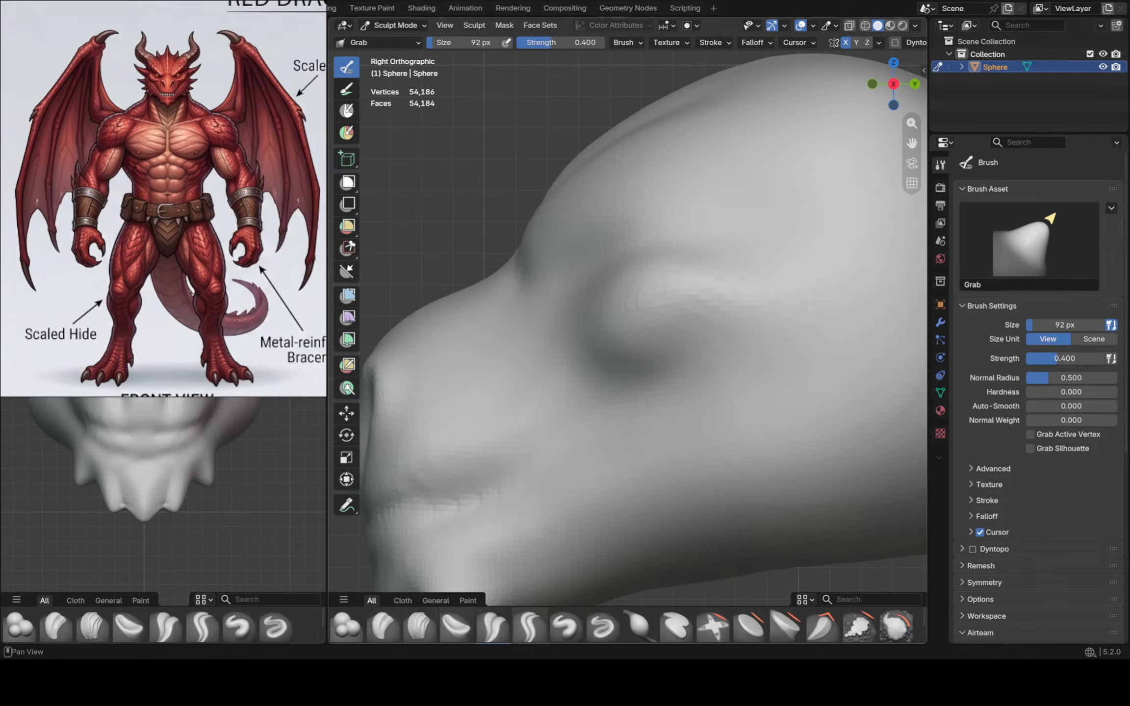
click(493, 625)
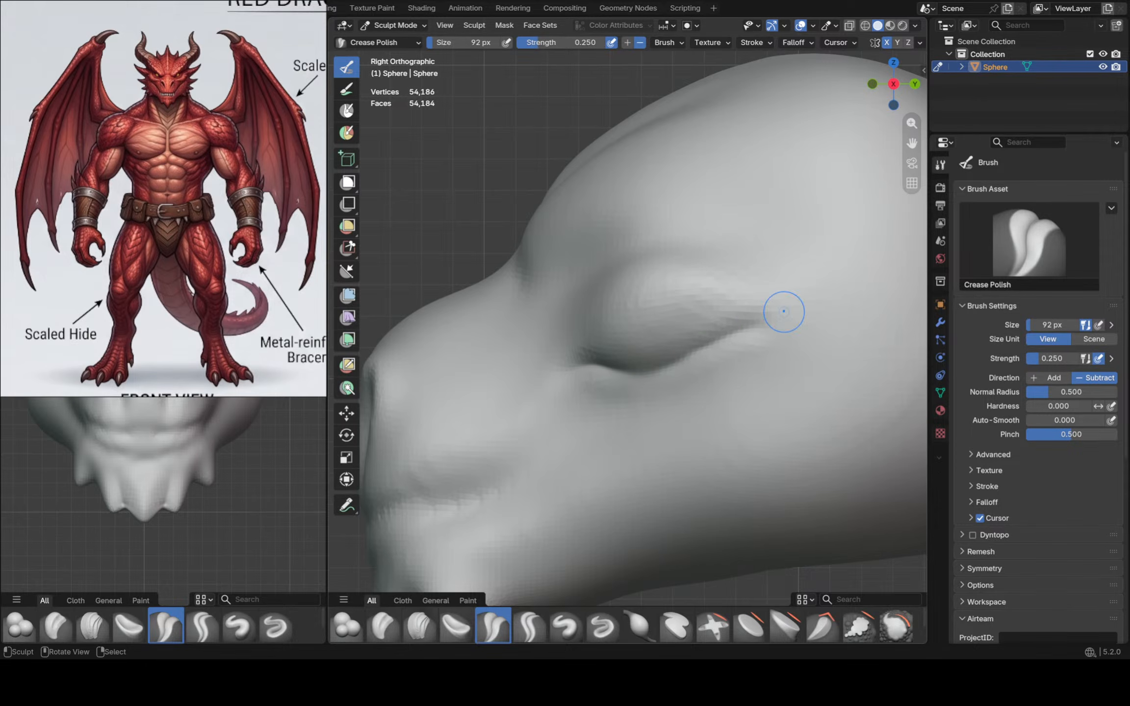
ctrl+middle_drag(783, 311, 714, 306)
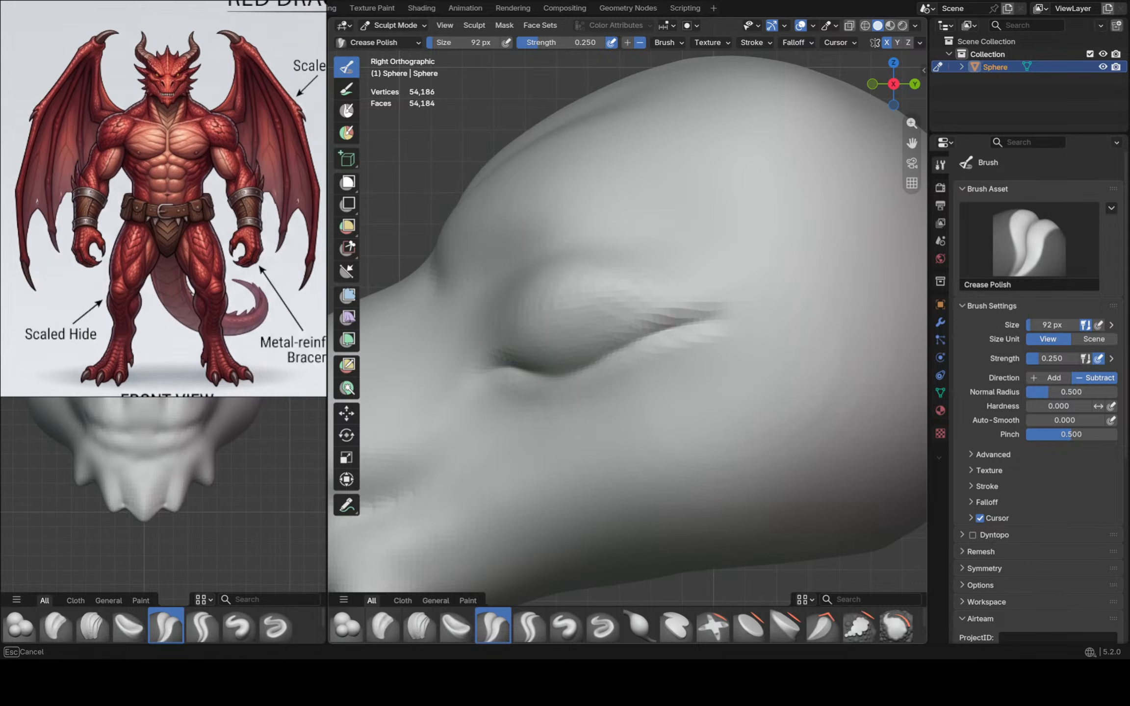
key(f)
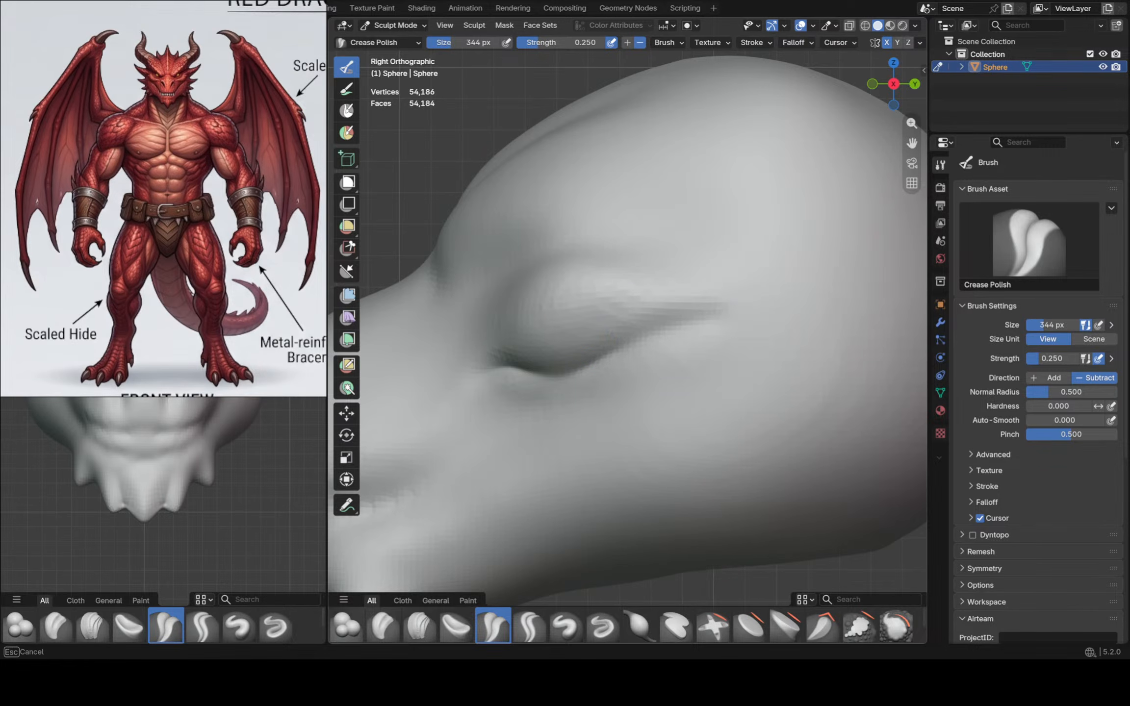
drag(505, 413, 499, 419)
ctrl+middle_drag(499, 419, 505, 454)
shift+middle_drag(505, 453, 578, 429)
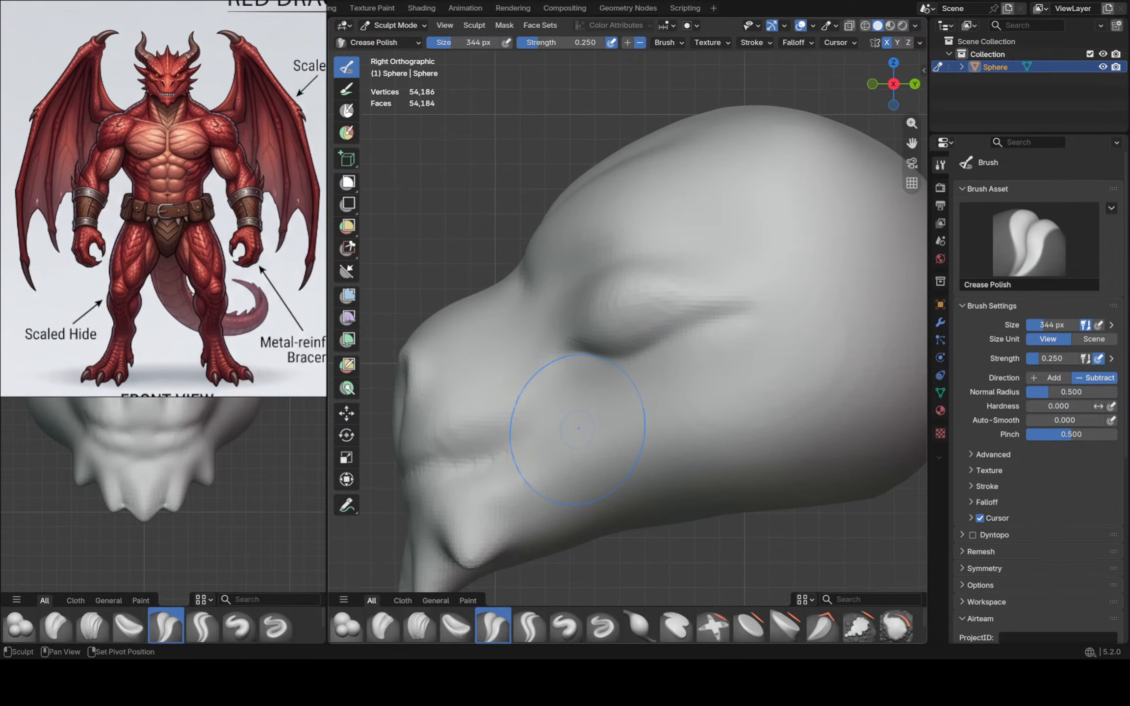
Carve a cheek line from the mouth corner up to below the eye's outer end with the Crease Polish brush at 112 px
key(f)
click(536, 431)
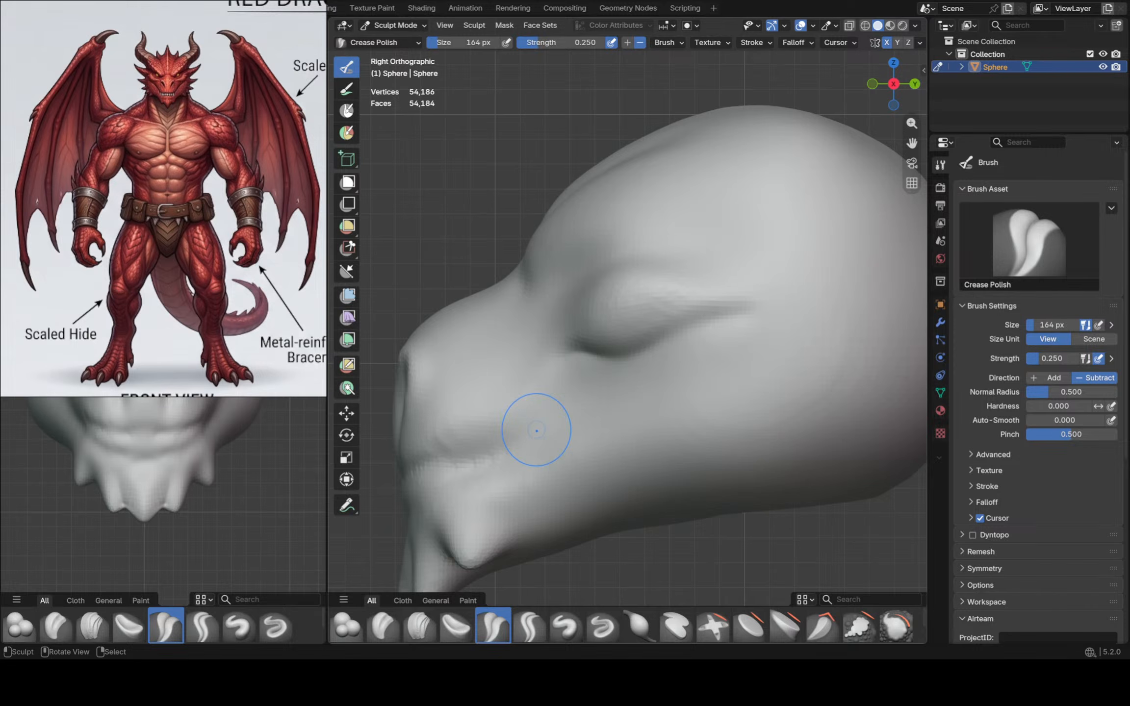
key(f)
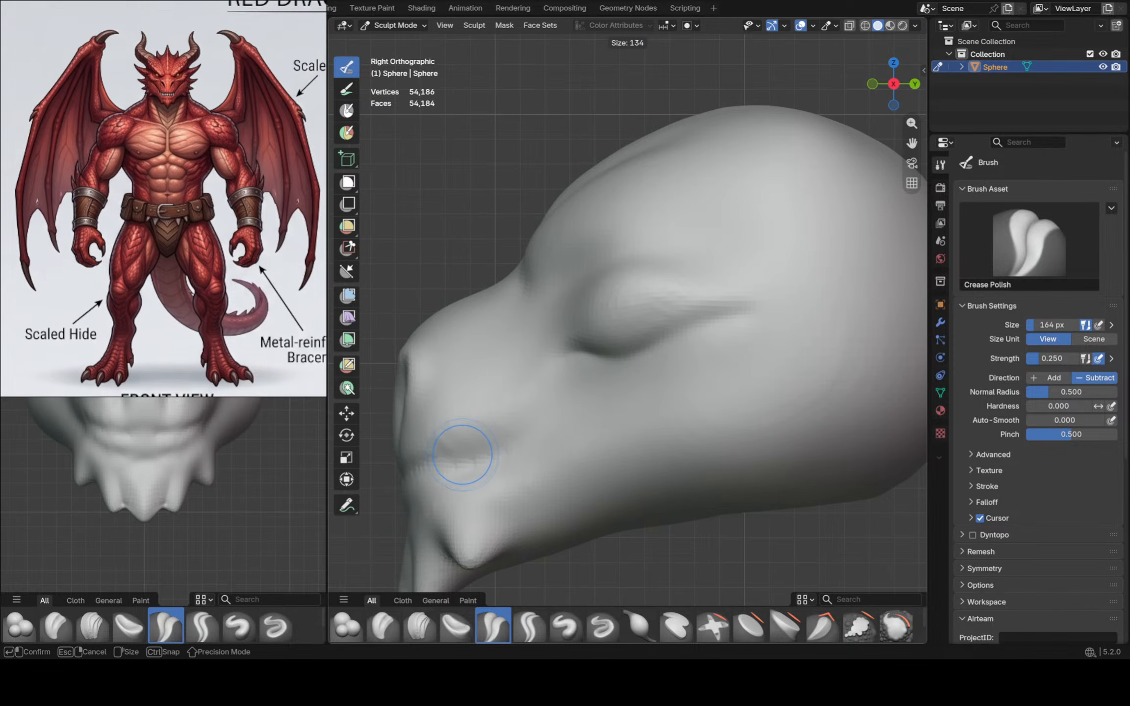
click(486, 455)
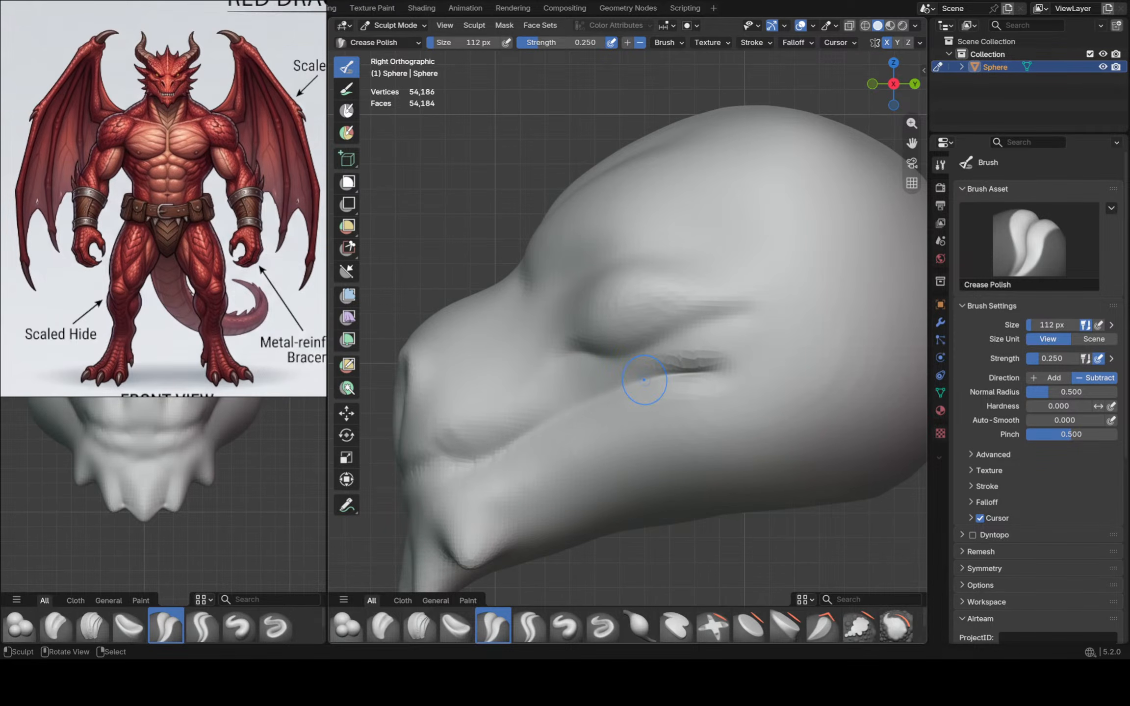
Reshape the outer cheekbone behind the eye from an angled front view with the Grab brush at 392 px
mouse_move(661, 337)
middle_down()
mouse_move(715, 341)
mouse_move(699, 324)
middle_up()
key(g)
ctrl+middle_drag(698, 325, 699, 289)
drag(634, 338, 628, 373)
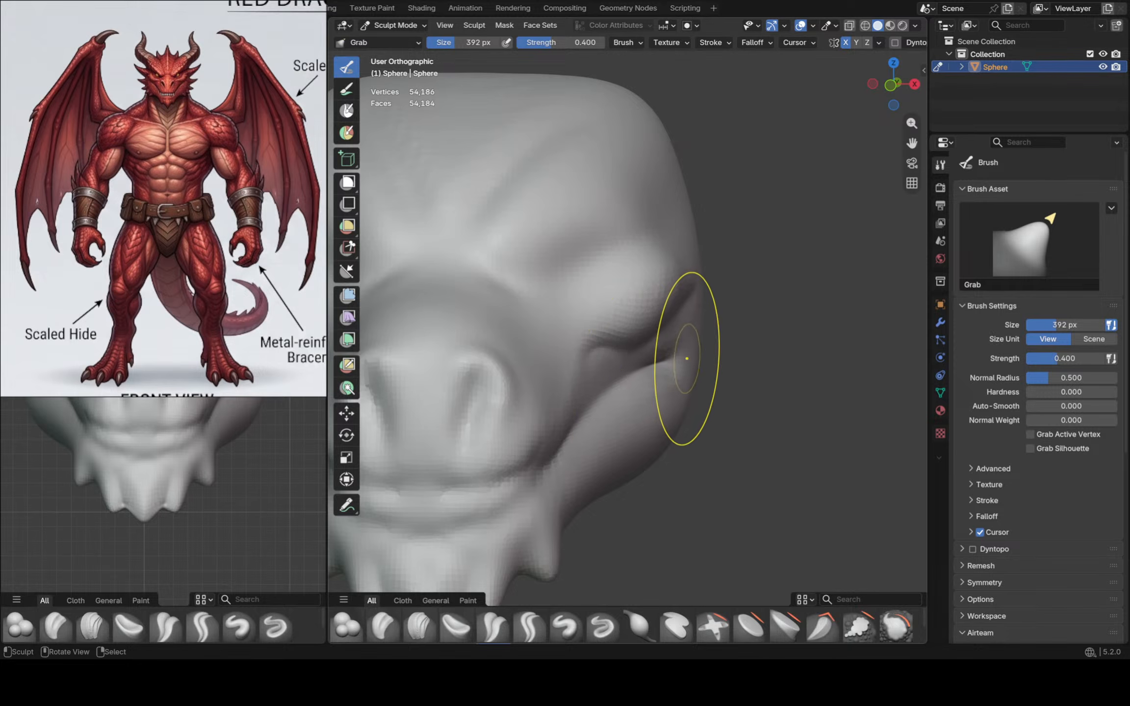
scroll(690, 347, up, 2)
drag(696, 303, 646, 363)
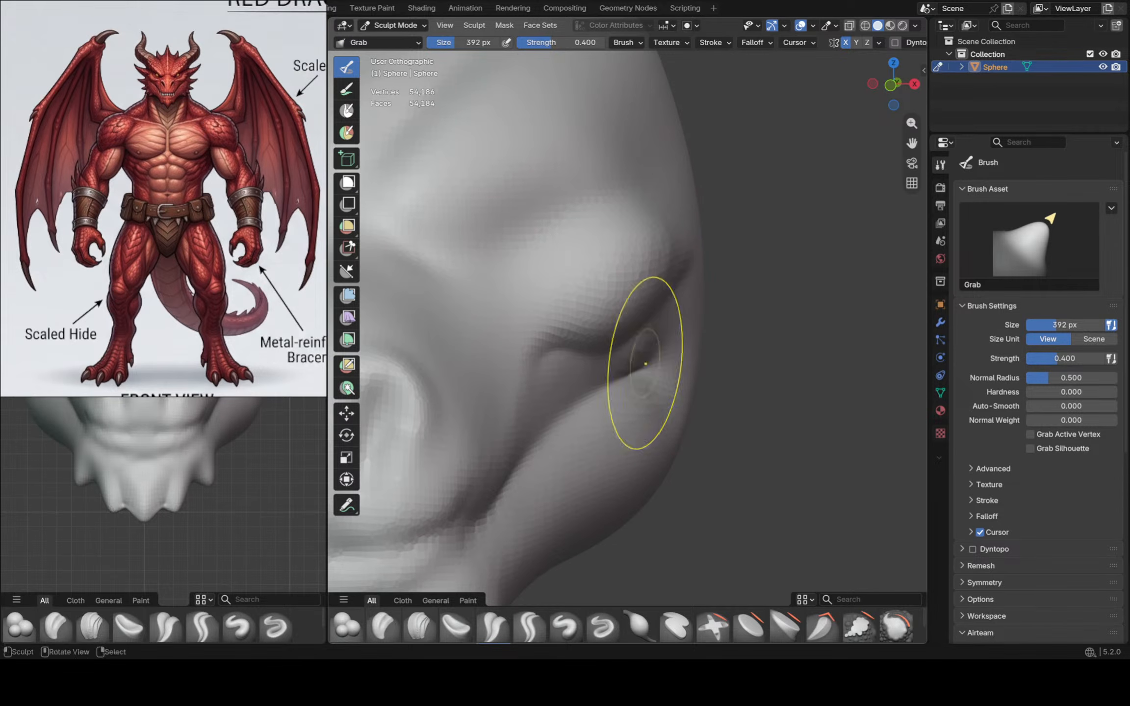
Carve a slanted crease at the rear of the jaw in side view with the Crease Polish brush at 126 px
ctrl+middle_drag(639, 352, 647, 409)
middle_drag(671, 414, 568, 425)
middle_drag(666, 392, 640, 373)
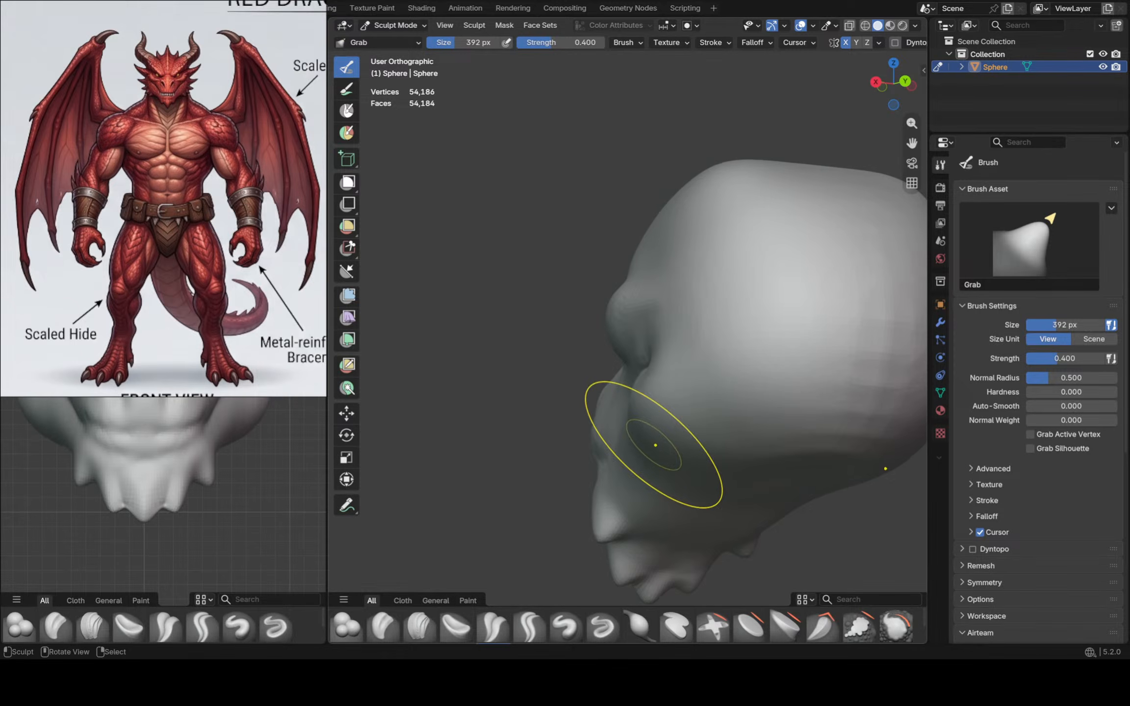
mouse_move(655, 445)
middle_down()
mouse_move(680, 416)
mouse_move(521, 399)
mouse_move(602, 378)
middle_up()
click(493, 626)
ctrl+middle_drag(575, 392, 580, 349)
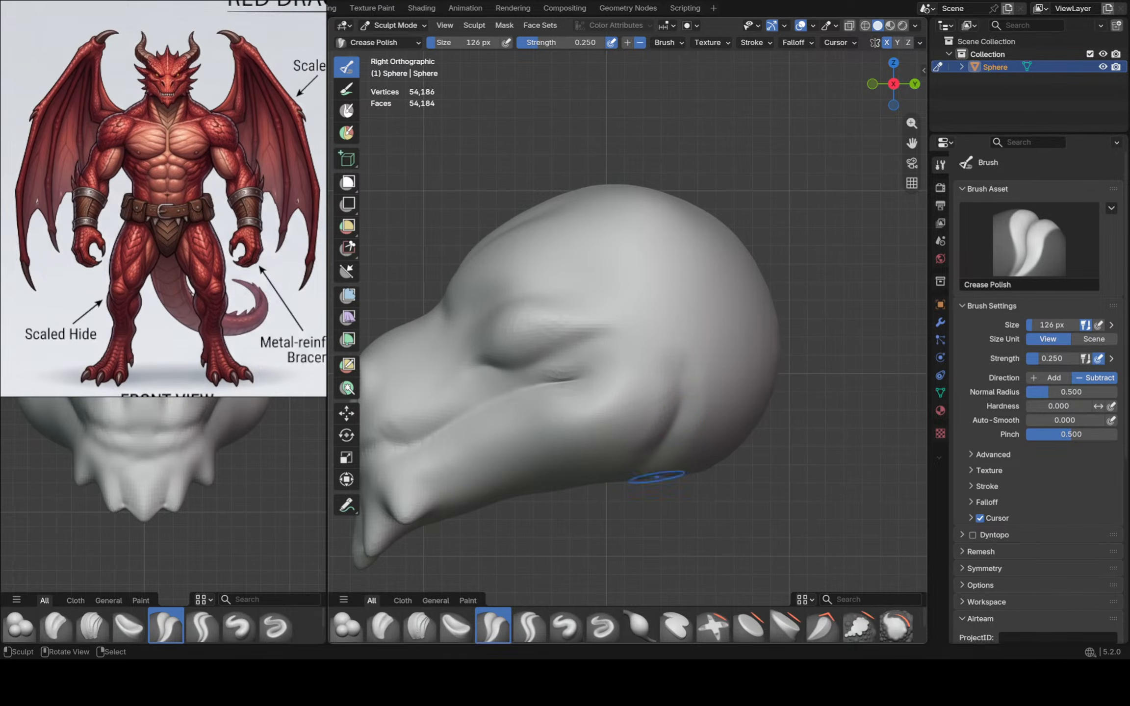
Pull three backward-pointing spikes out of the rear jaw, from the crease down toward the jawline, with the Grab brush at 322 px
key(g)
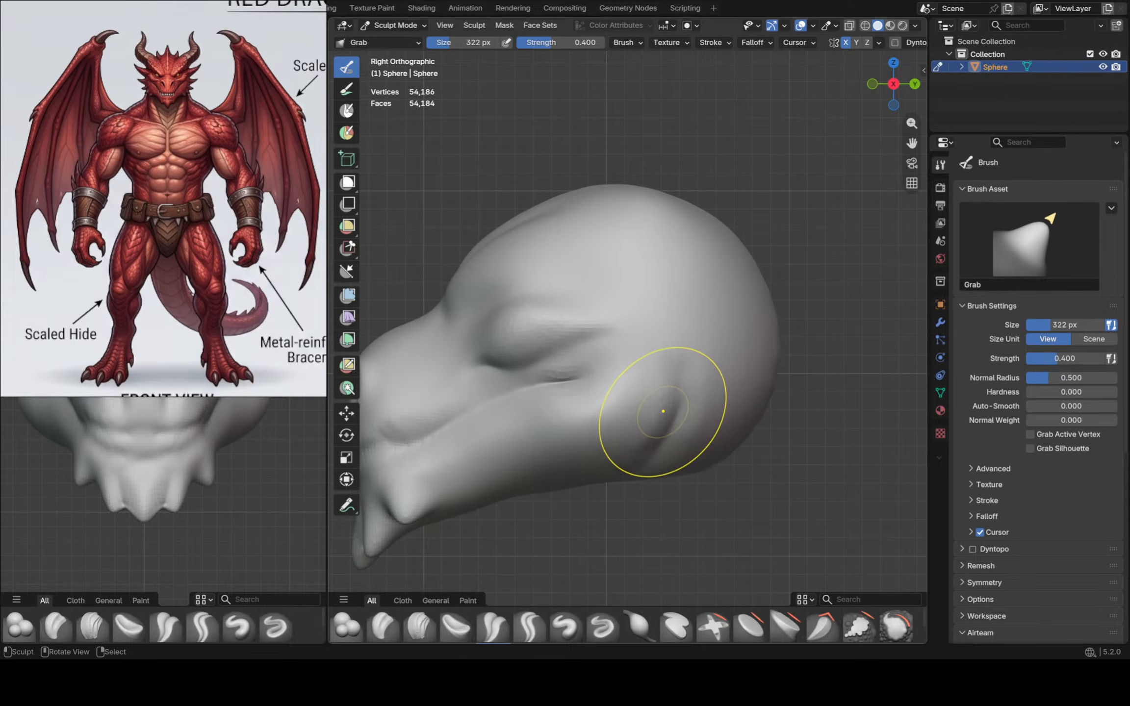
scroll(663, 410, up, 6)
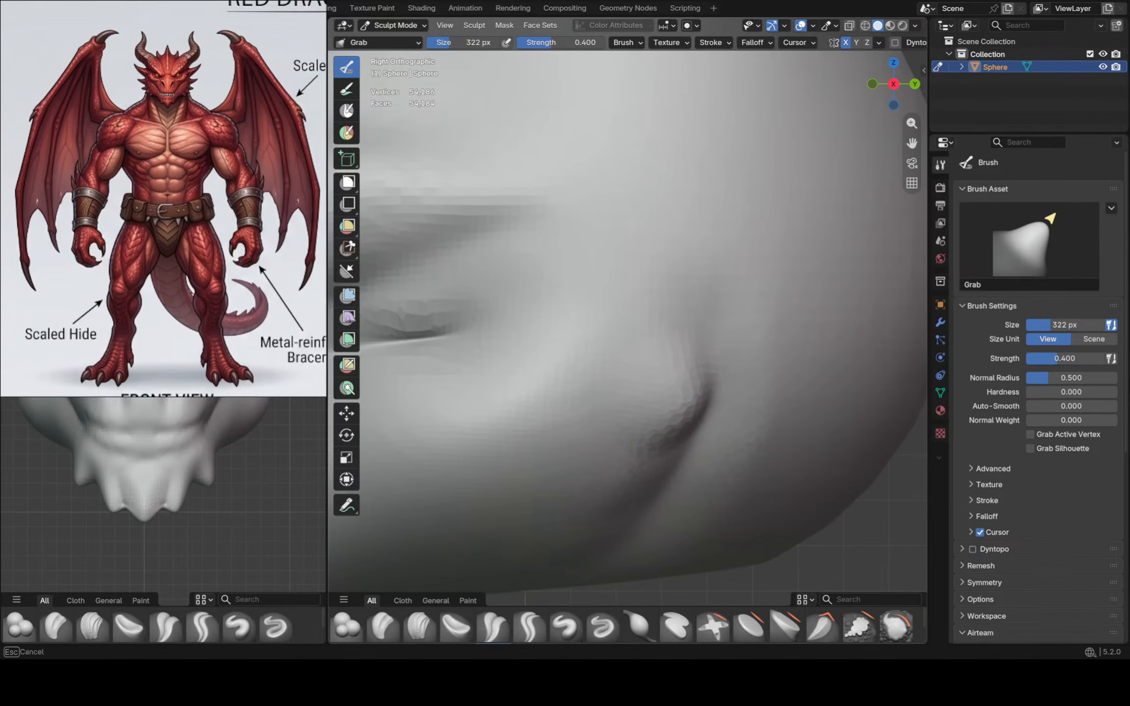
mouse_move(704, 404)
mouse_down()
mouse_move(730, 408)
mouse_move(731, 382)
mouse_up()
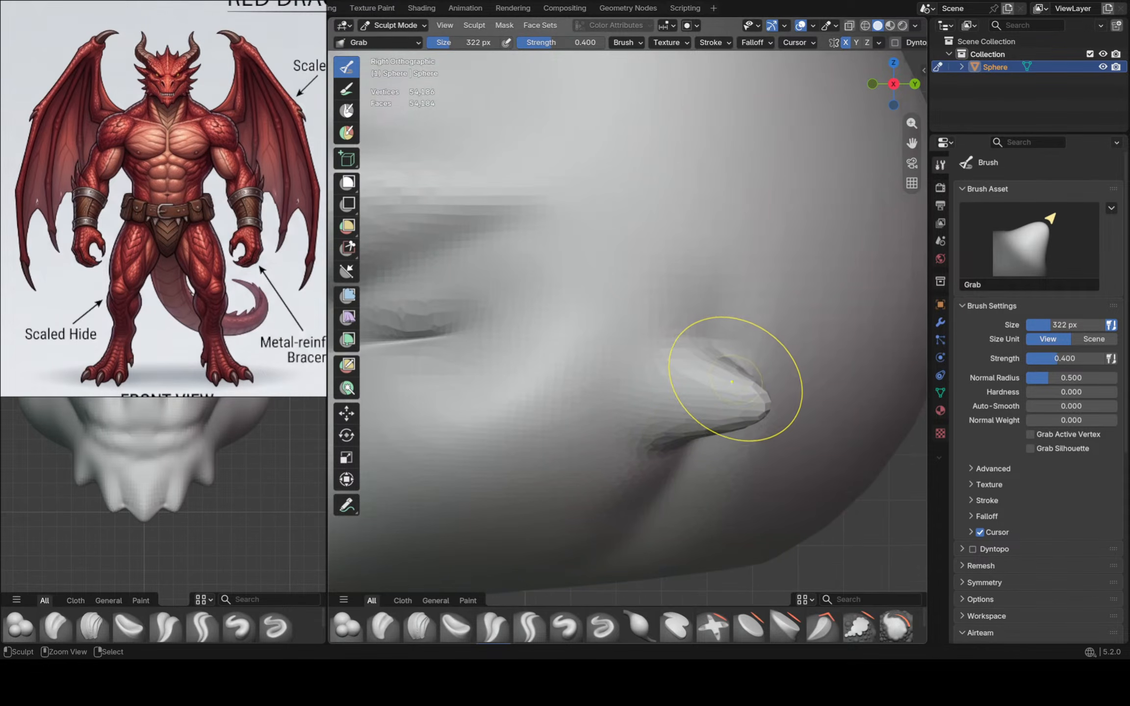
ctrl+middle_drag(731, 381, 686, 453)
mouse_move(686, 453)
shift+middle_down()
mouse_move(701, 386)
mouse_move(686, 319)
shift+middle_up()
drag(655, 409, 662, 454)
drag(660, 449, 666, 449)
drag(665, 448, 698, 467)
shift+middle_drag(630, 435, 730, 384)
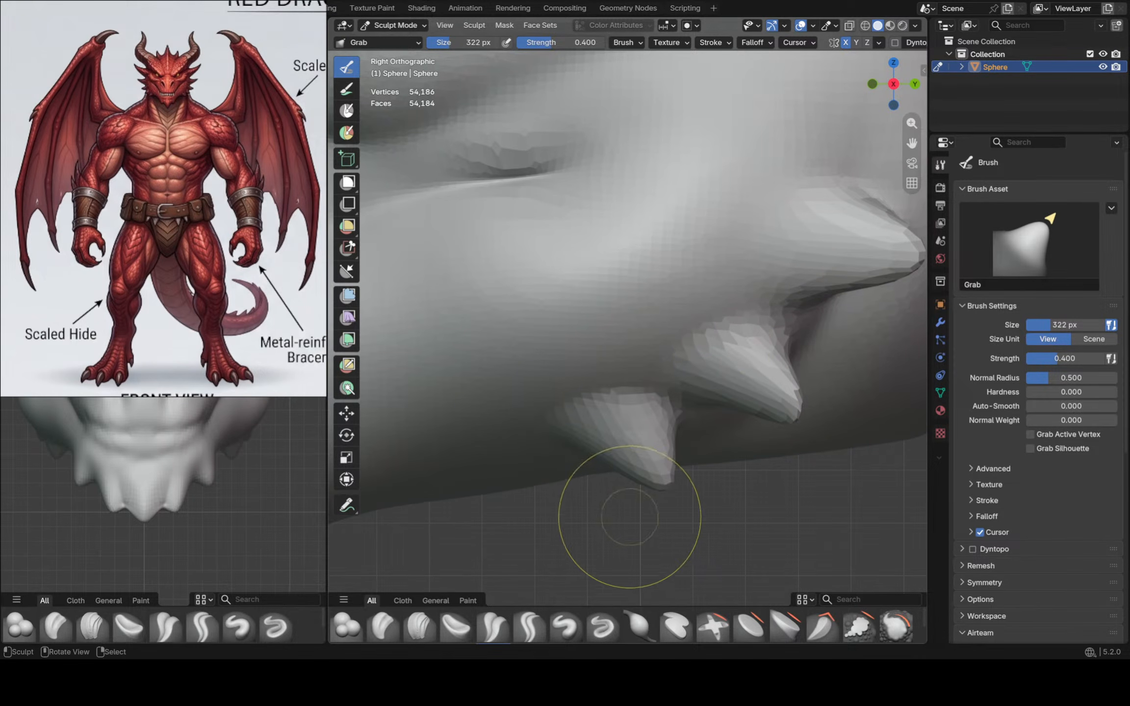
Pull a fourth spike from the jawline ahead of the others and lengthen the third spike backward with the Grab brush
drag(532, 497, 551, 507)
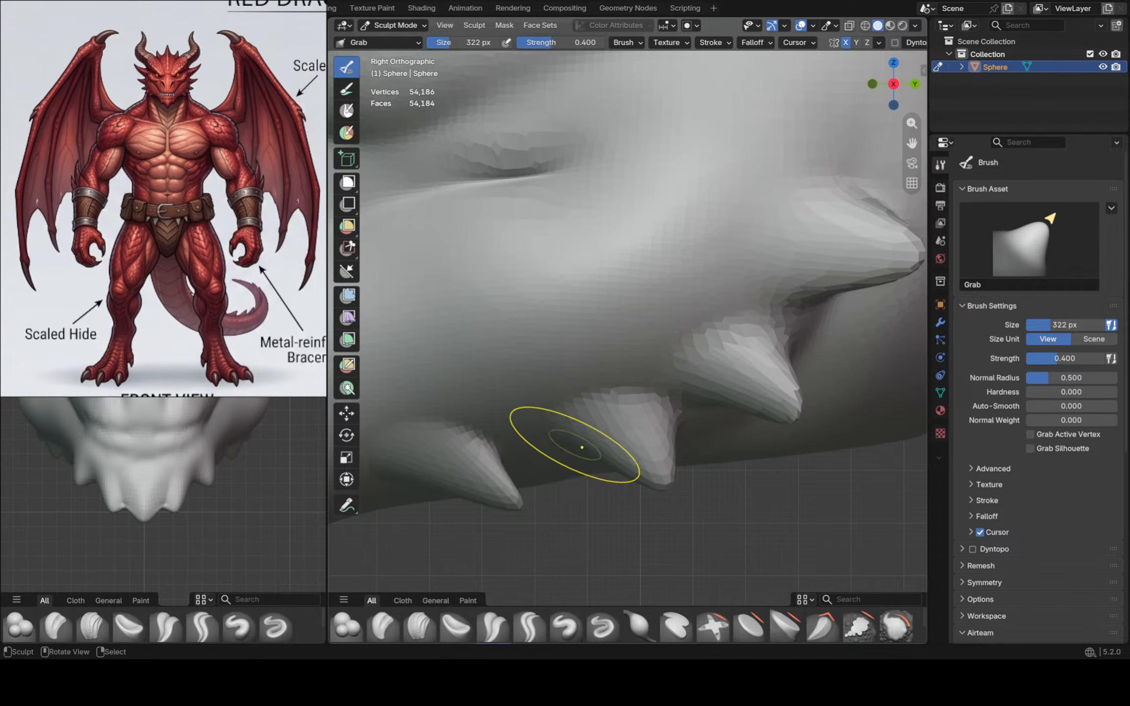
drag(580, 446, 630, 470)
drag(550, 447, 640, 490)
drag(654, 466, 724, 512)
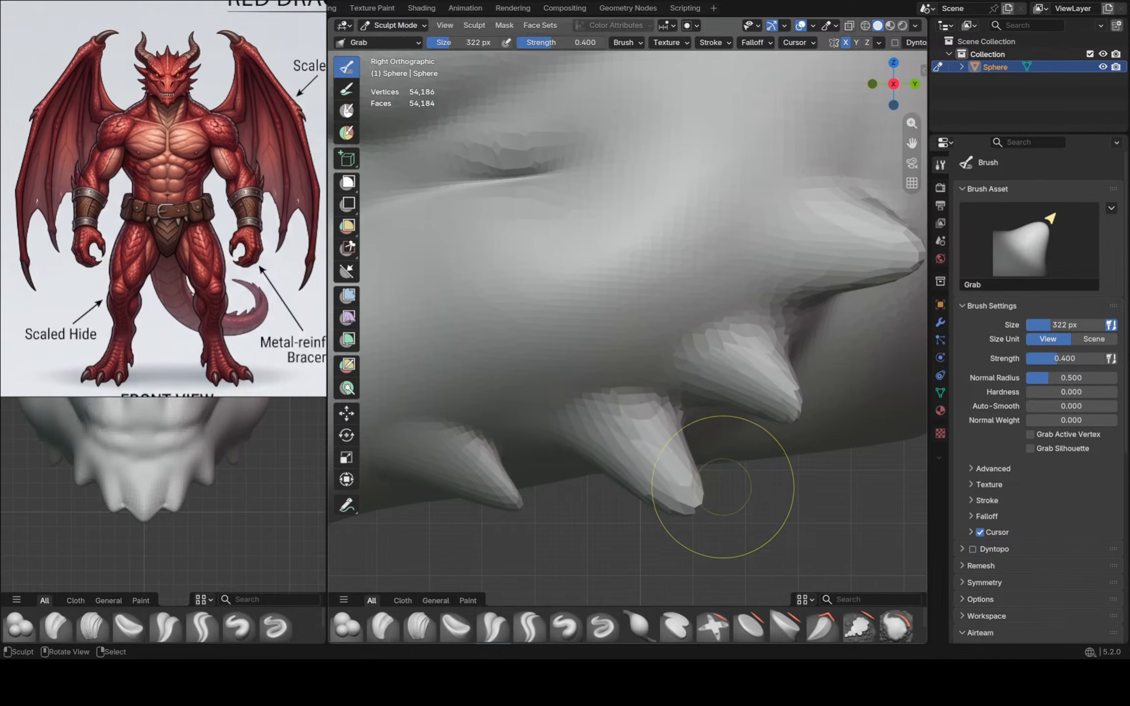
scroll(709, 421, down, 2)
shift+middle_drag(709, 420, 496, 425)
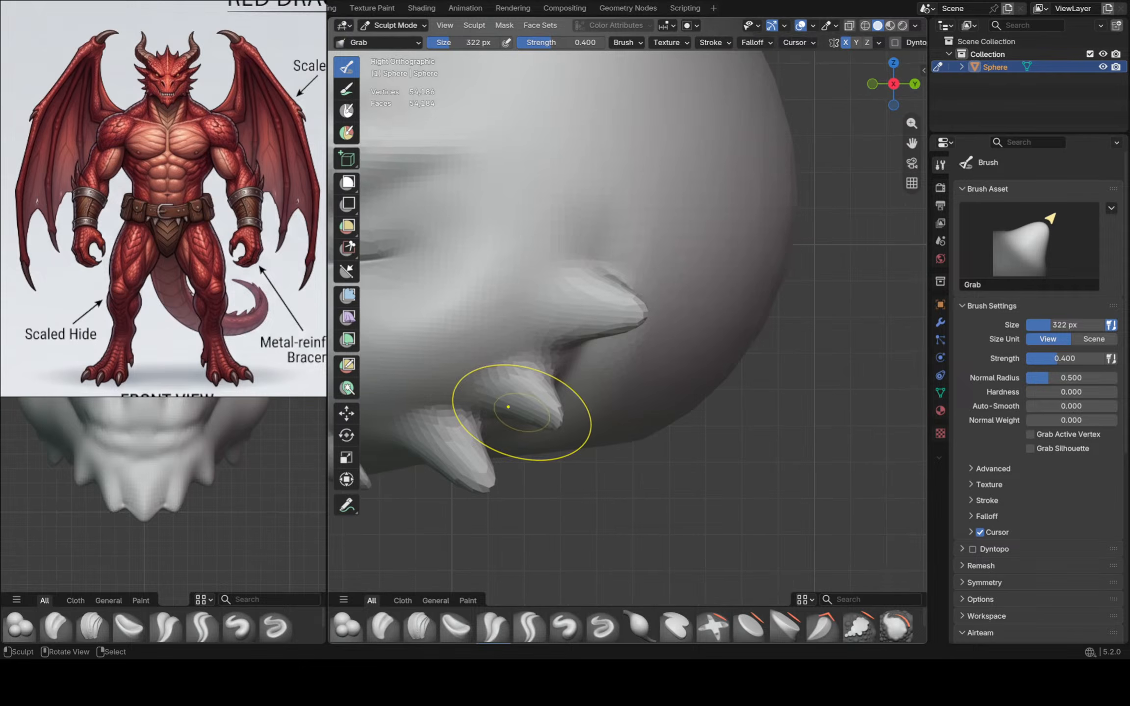
Lengthen the two rearmost jaw spikes backward with the Grab brush at 322 px
scroll(508, 406, up, 1)
drag(521, 406, 549, 419)
drag(550, 421, 583, 446)
drag(648, 304, 677, 300)
drag(680, 299, 700, 303)
shift+middle_drag(636, 226, 686, 330)
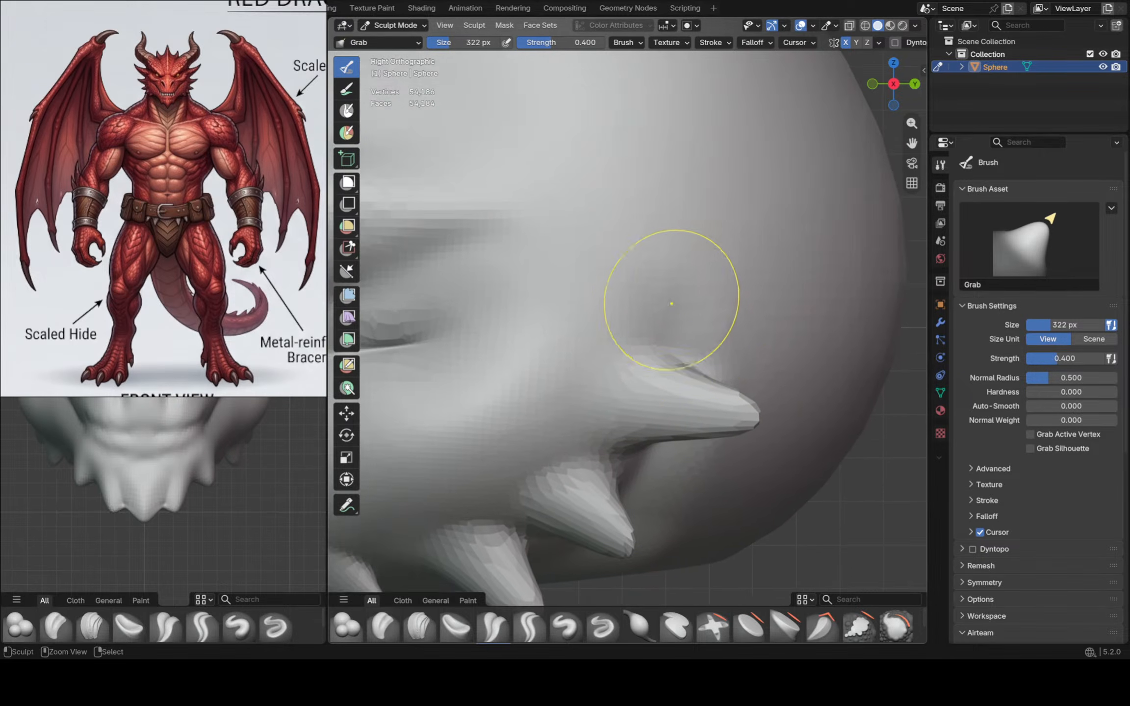
Pull a long horn-like spike from the side of the head behind the eye with the Grab brush, and remesh the head
scroll(662, 308, down, 1)
scroll(662, 275, up, 1)
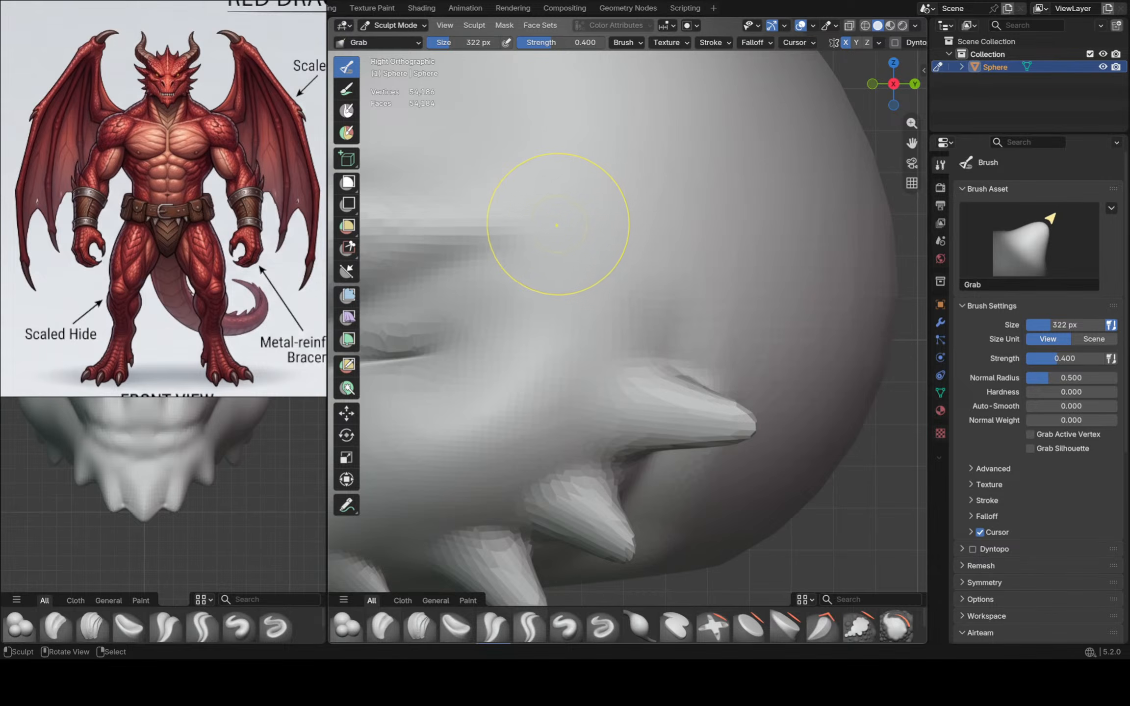
scroll(539, 235, down, 3)
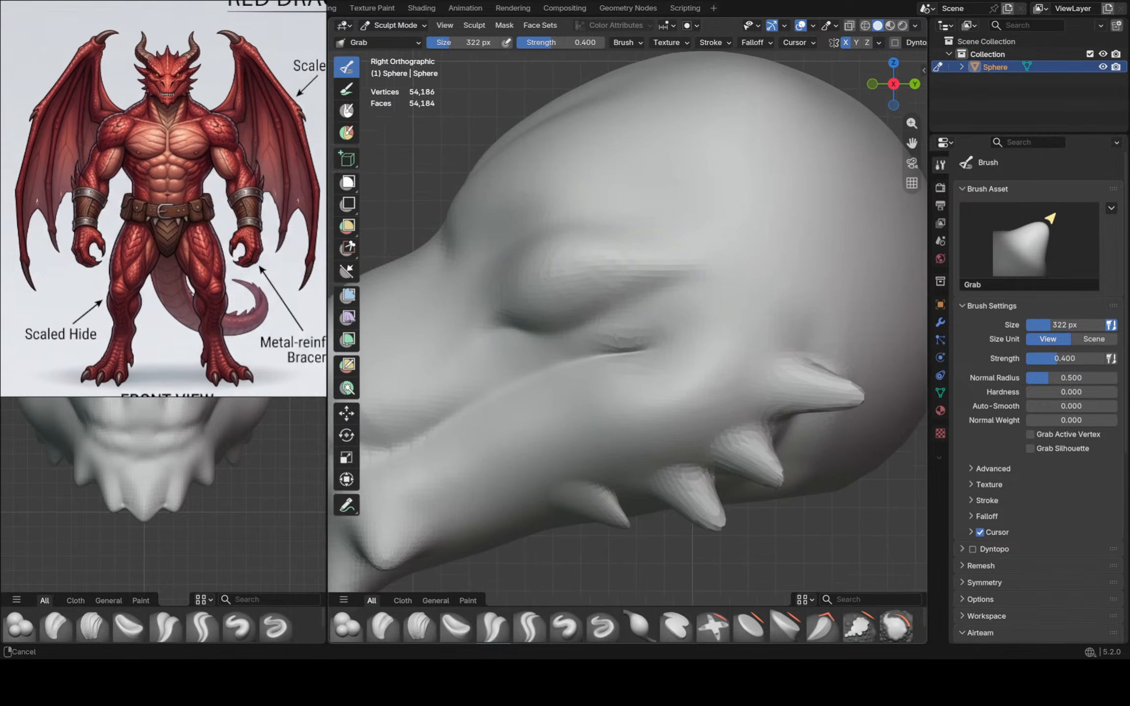
scroll(637, 272, up, 2)
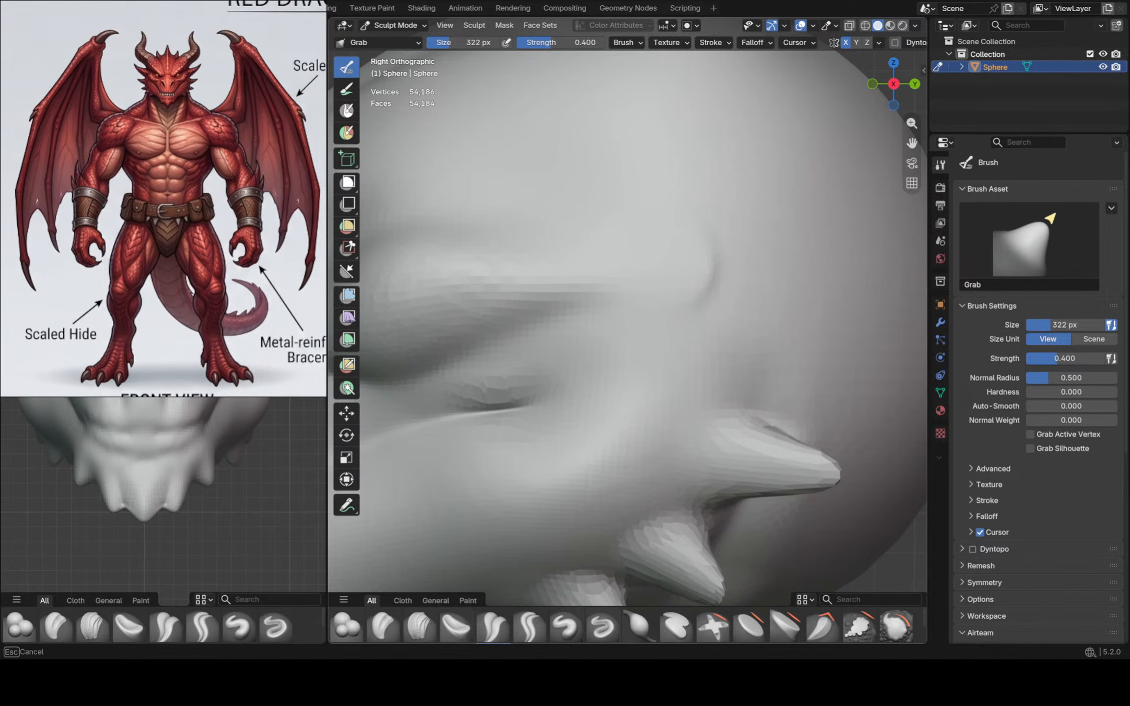
drag(720, 267, 766, 262)
mouse_move(766, 262)
ctrl+middle_down()
mouse_move(766, 291)
mouse_move(671, 308)
ctrl+middle_up()
drag(679, 289, 755, 270)
mouse_move(748, 268)
mouse_down()
mouse_move(782, 241)
mouse_move(779, 269)
mouse_move(779, 250)
mouse_move(711, 288)
mouse_up()
key(ctrl+r)
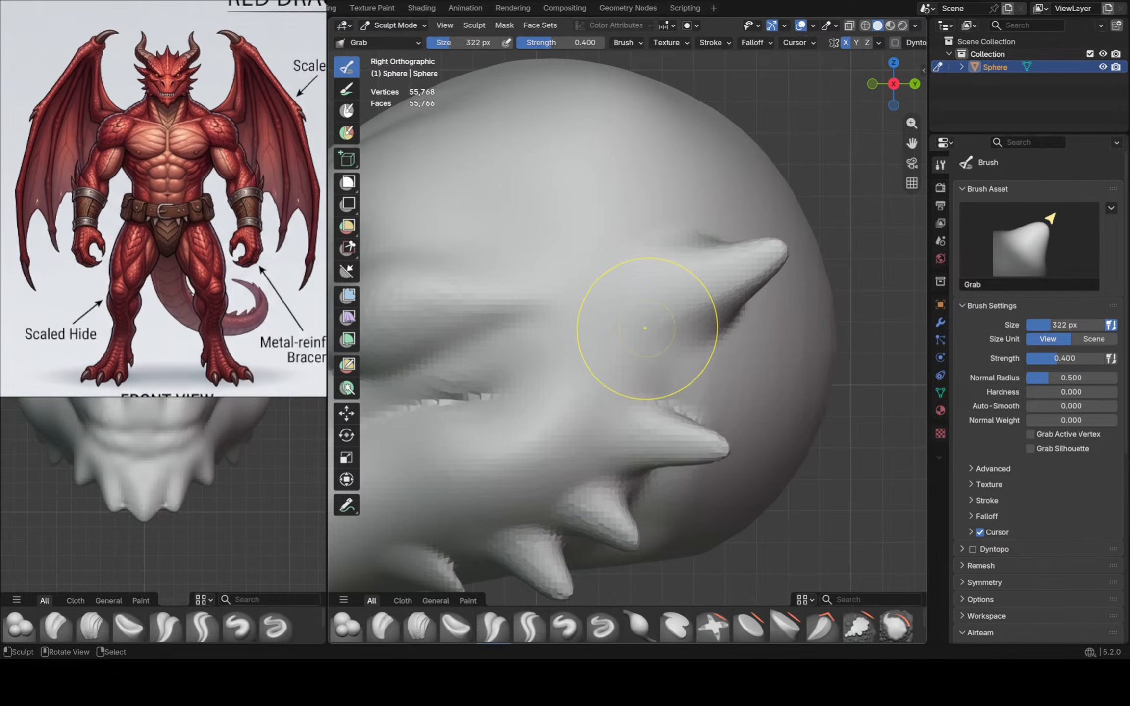
Reshape the back of the skull, the crown and the forehead in side view with the Grab brush at 532 px
scroll(681, 277, down, 1)
scroll(697, 336, down, 3)
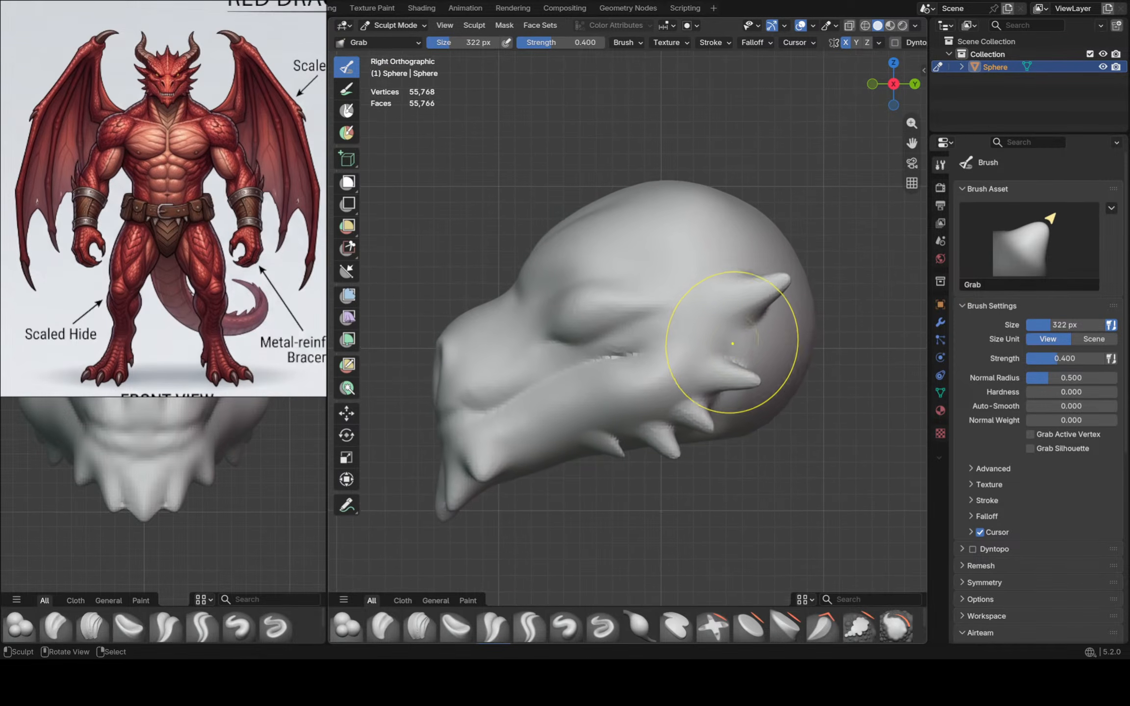
shift+middle_drag(687, 370, 660, 366)
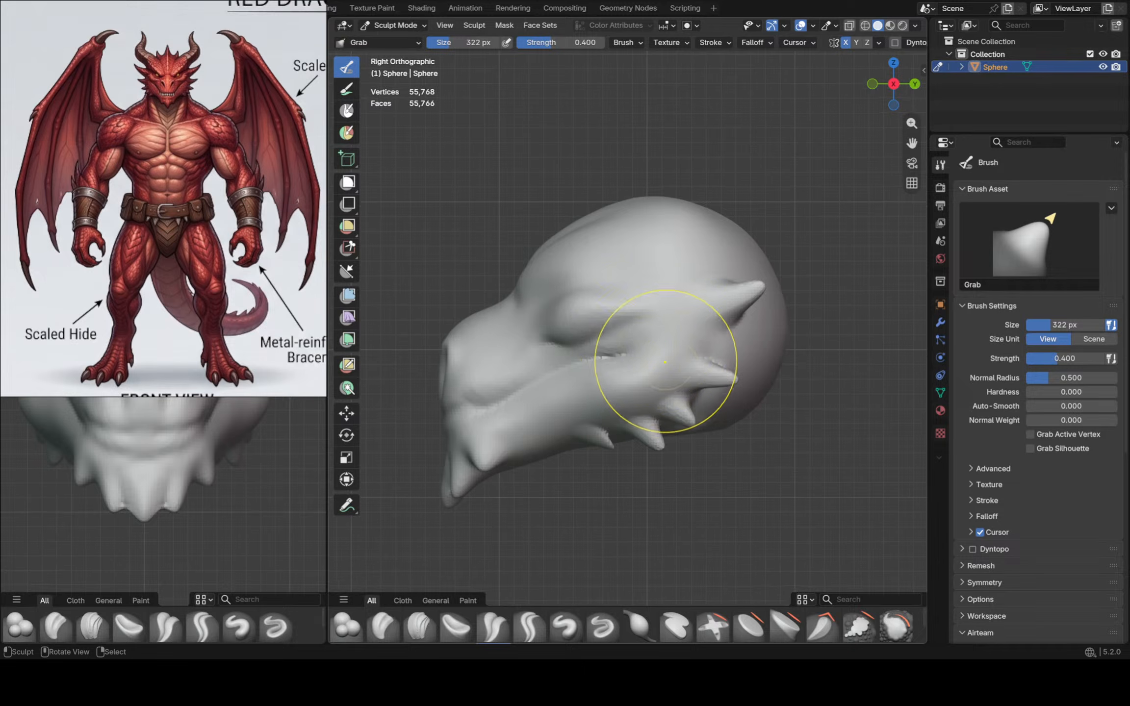
key(f)
click(713, 416)
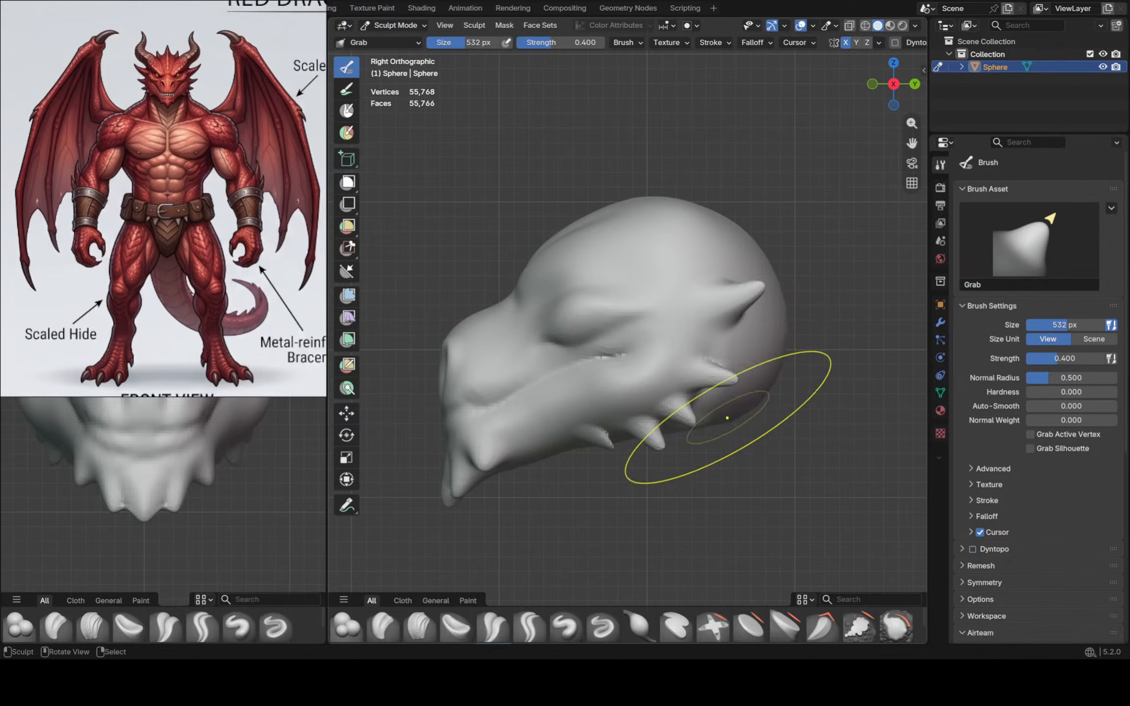
drag(762, 373, 774, 372)
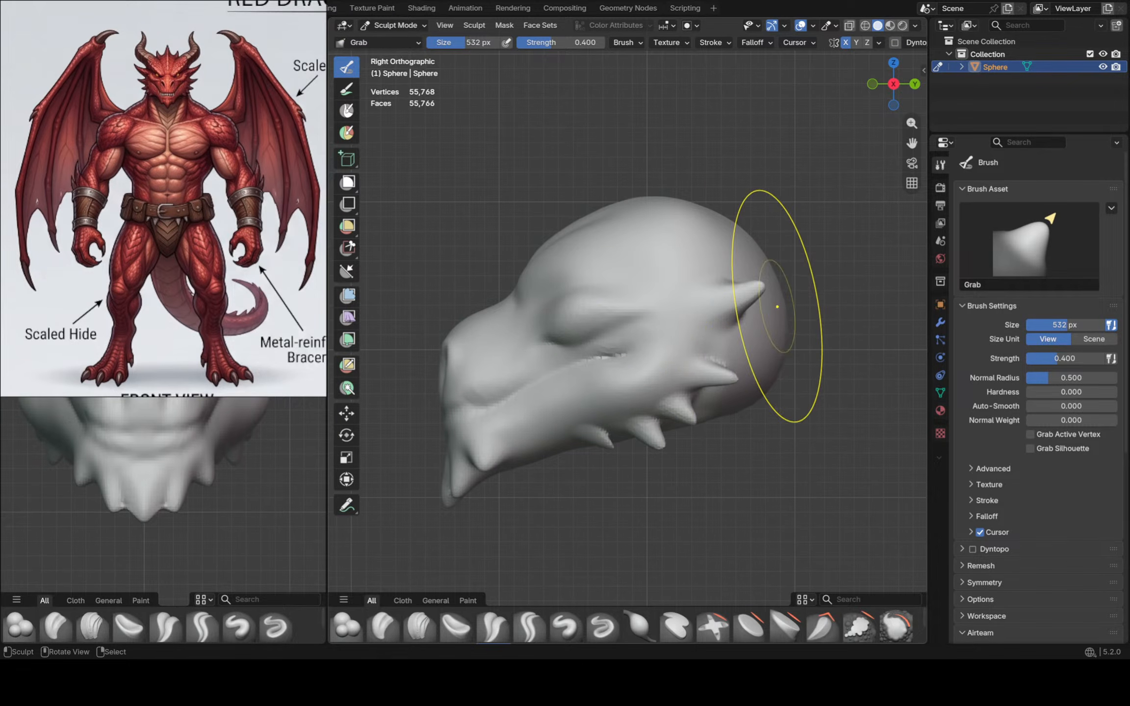
drag(758, 266, 756, 265)
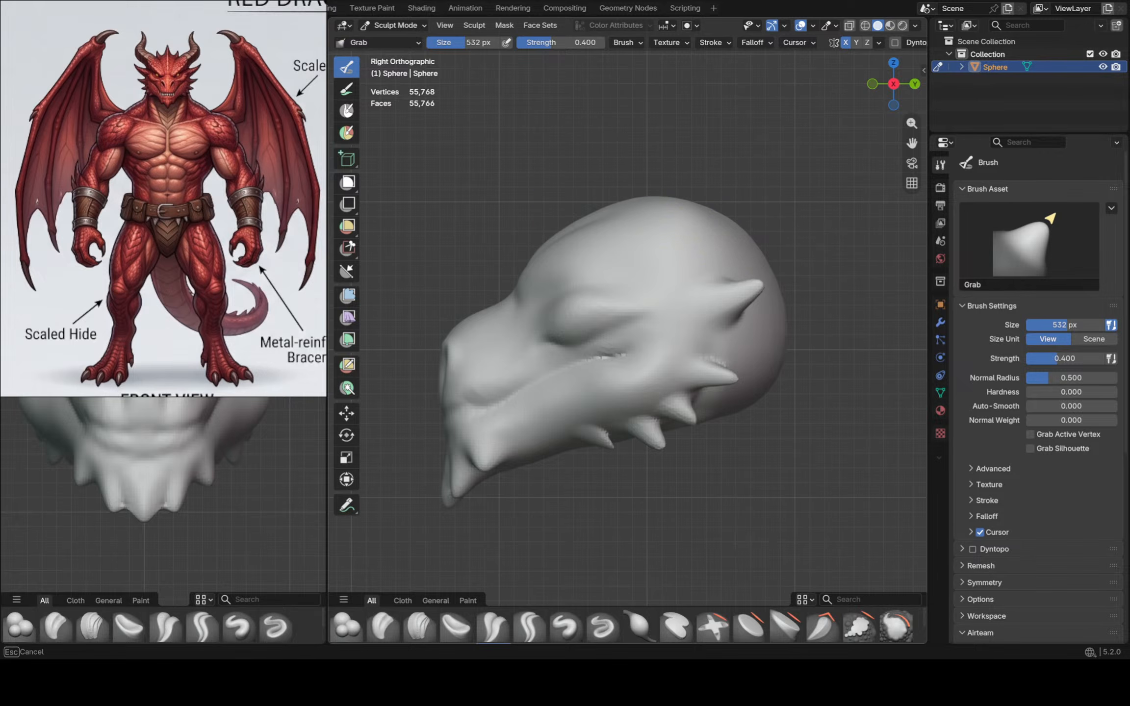
drag(651, 201, 655, 217)
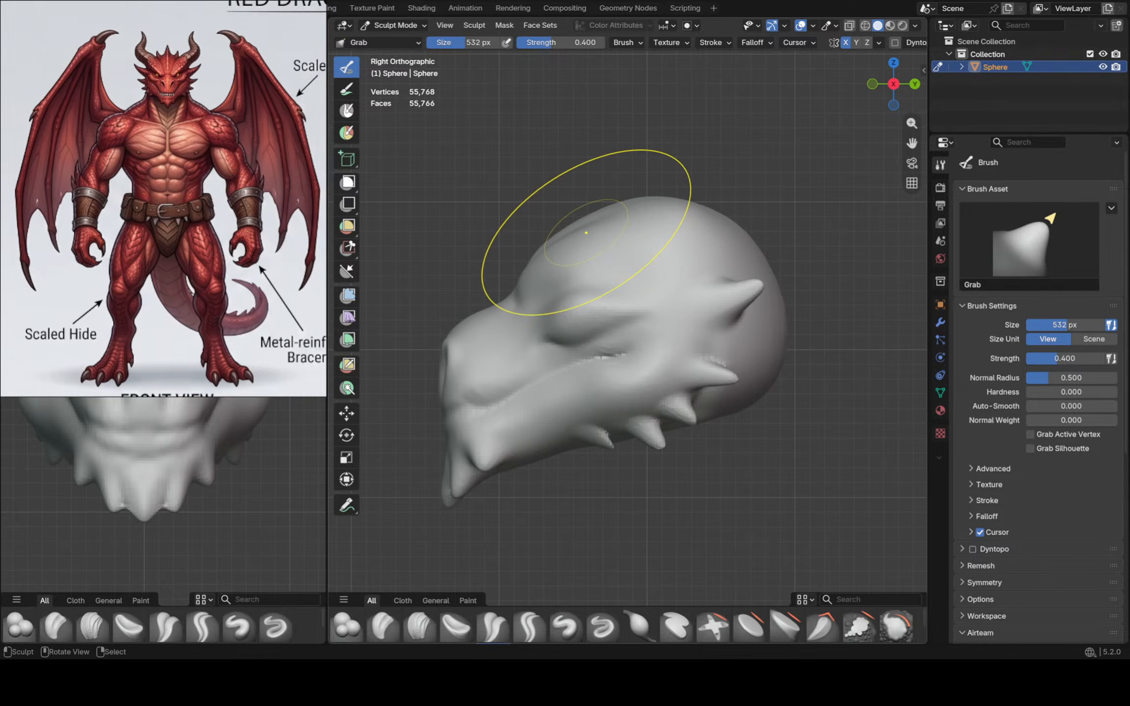
scroll(586, 232, up, 1)
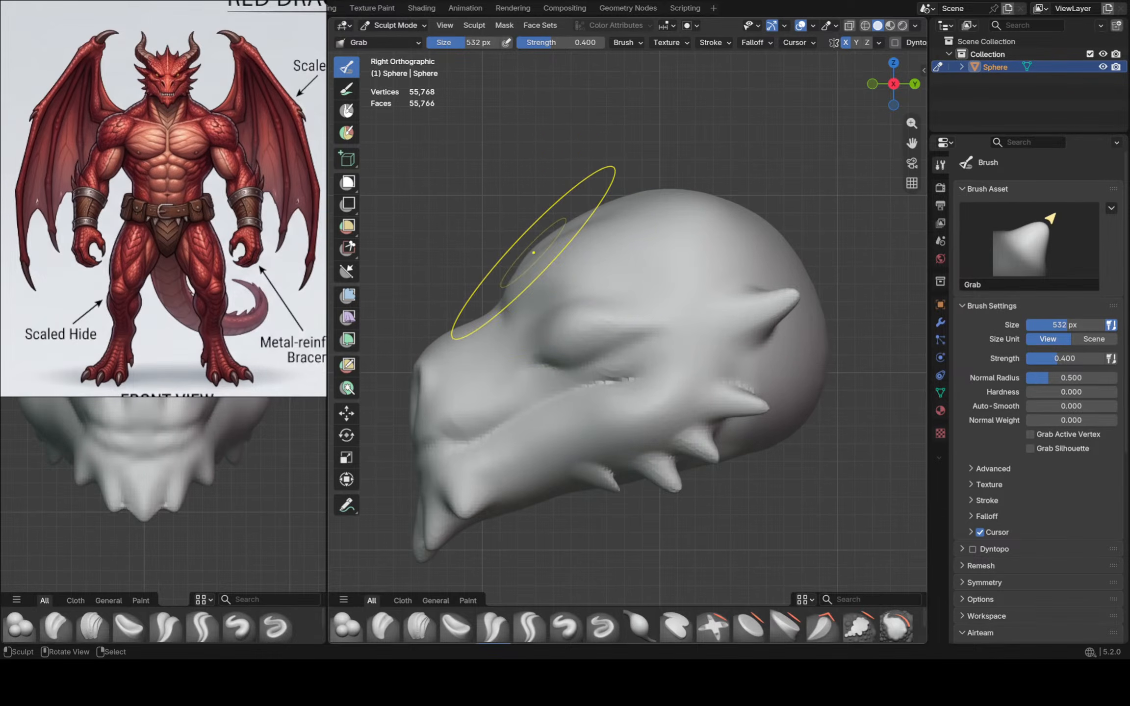
drag(533, 252, 577, 227)
Carve short mirrored creases across the top of the snout between the brows in front view with Crease Polish at 94 px
scroll(534, 254, down, 1)
scroll(537, 254, up, 2)
mouse_move(567, 245)
middle_down()
mouse_move(575, 278)
mouse_move(585, 264)
mouse_move(571, 317)
mouse_move(648, 300)
middle_up()
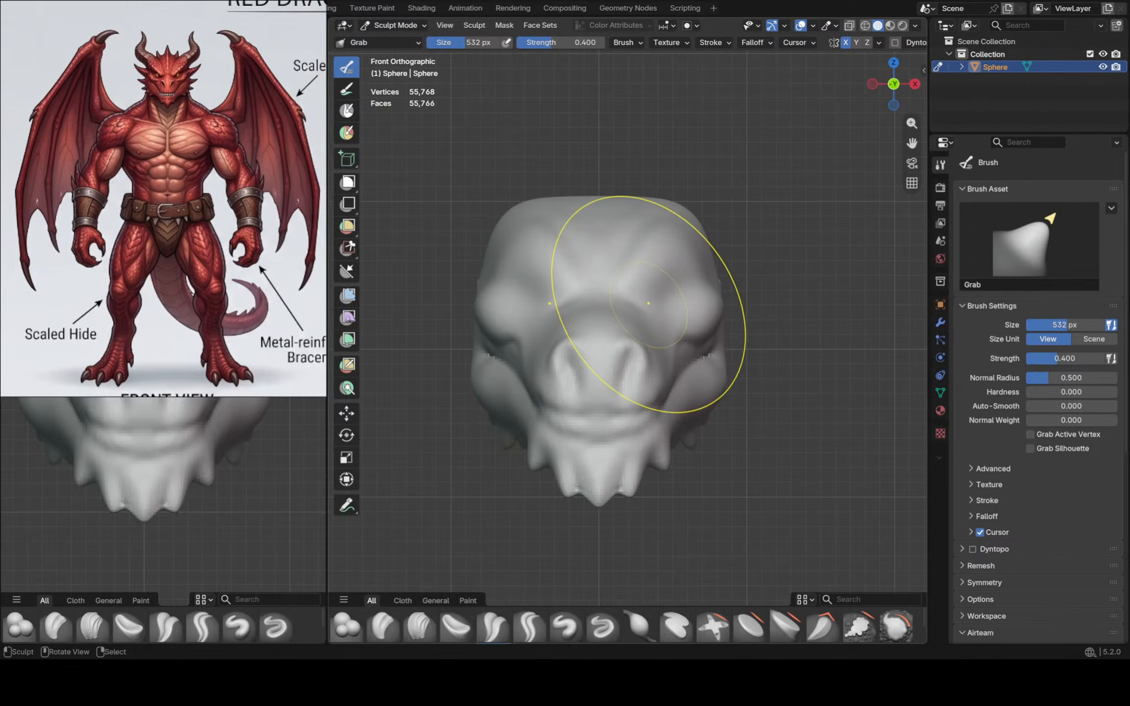
key(f)
click(552, 329)
click(493, 625)
mouse_move(576, 335)
ctrl+middle_down()
mouse_move(588, 270)
mouse_move(602, 331)
mouse_move(594, 299)
ctrl+middle_up()
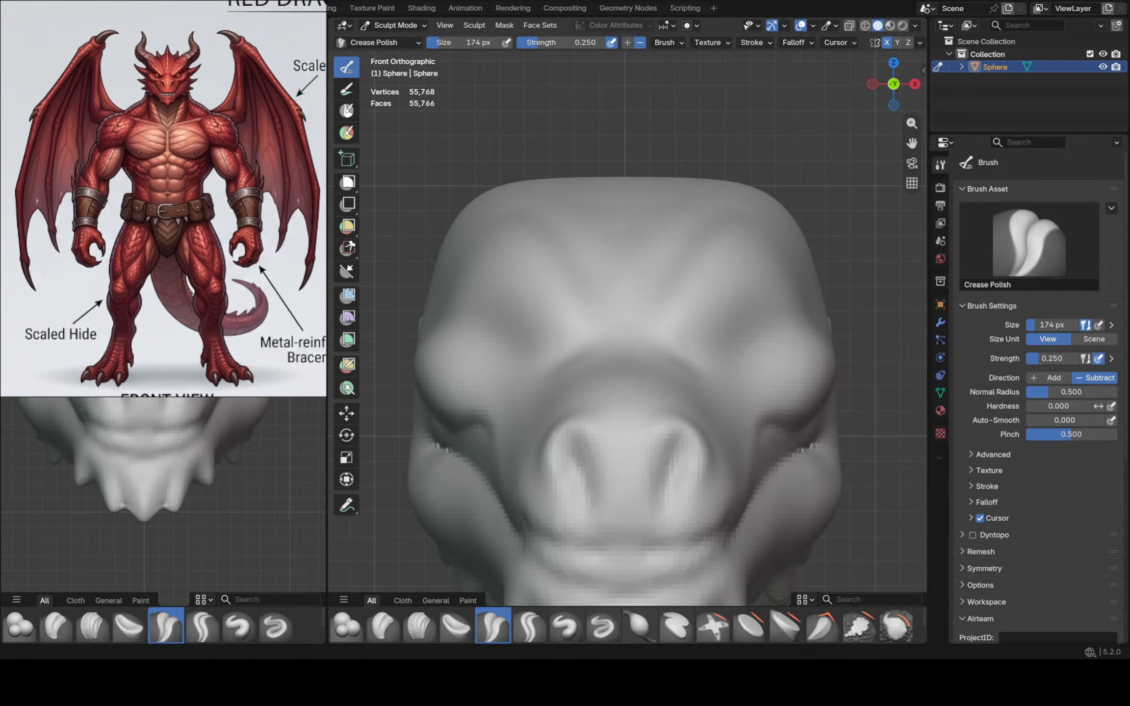
mouse_move(633, 304)
shift+middle_down()
mouse_move(618, 307)
mouse_move(654, 292)
shift+middle_up()
key(f)
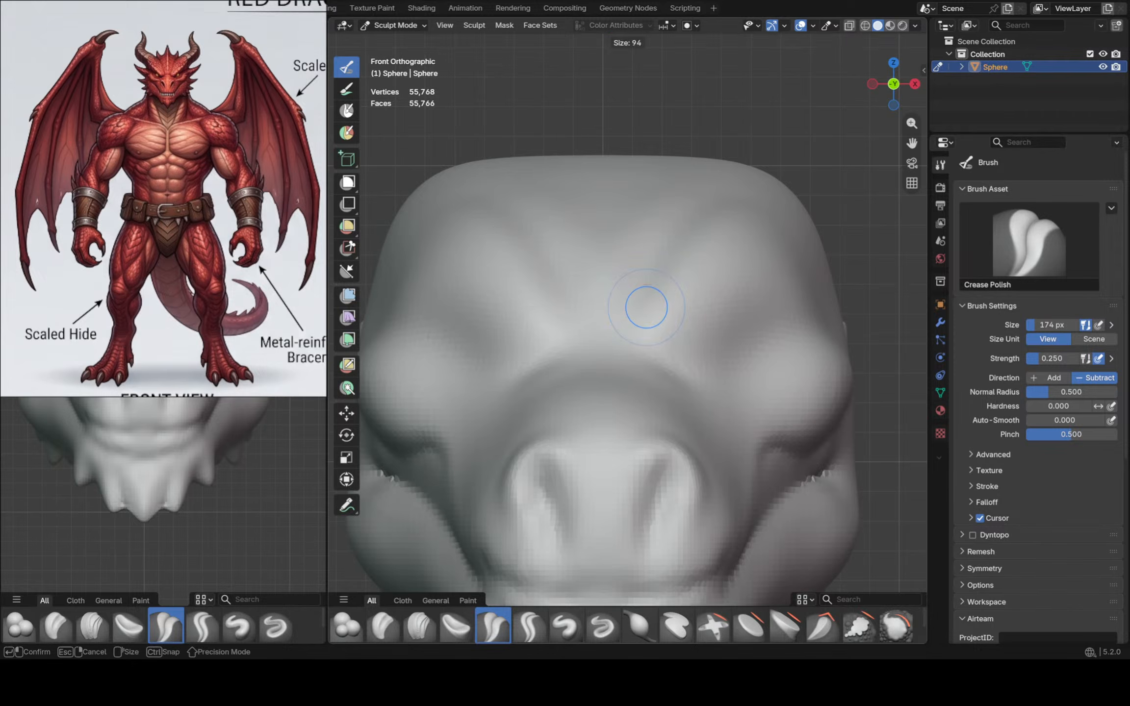
click(630, 321)
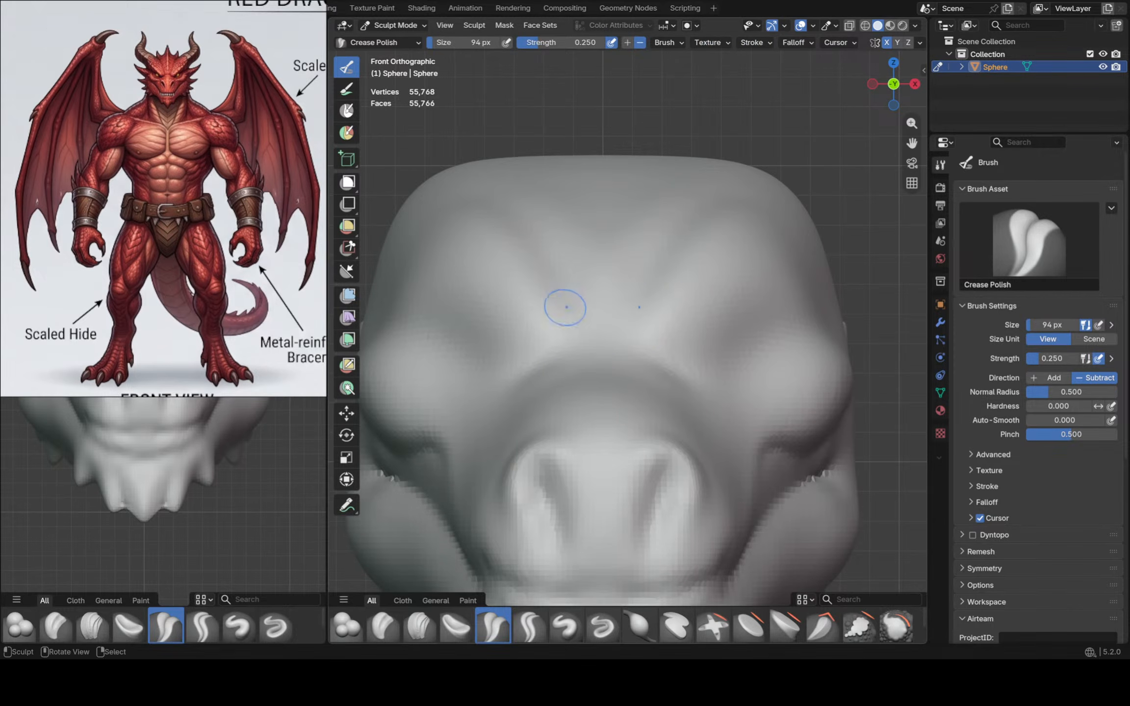
drag(524, 371, 602, 351)
drag(532, 358, 500, 365)
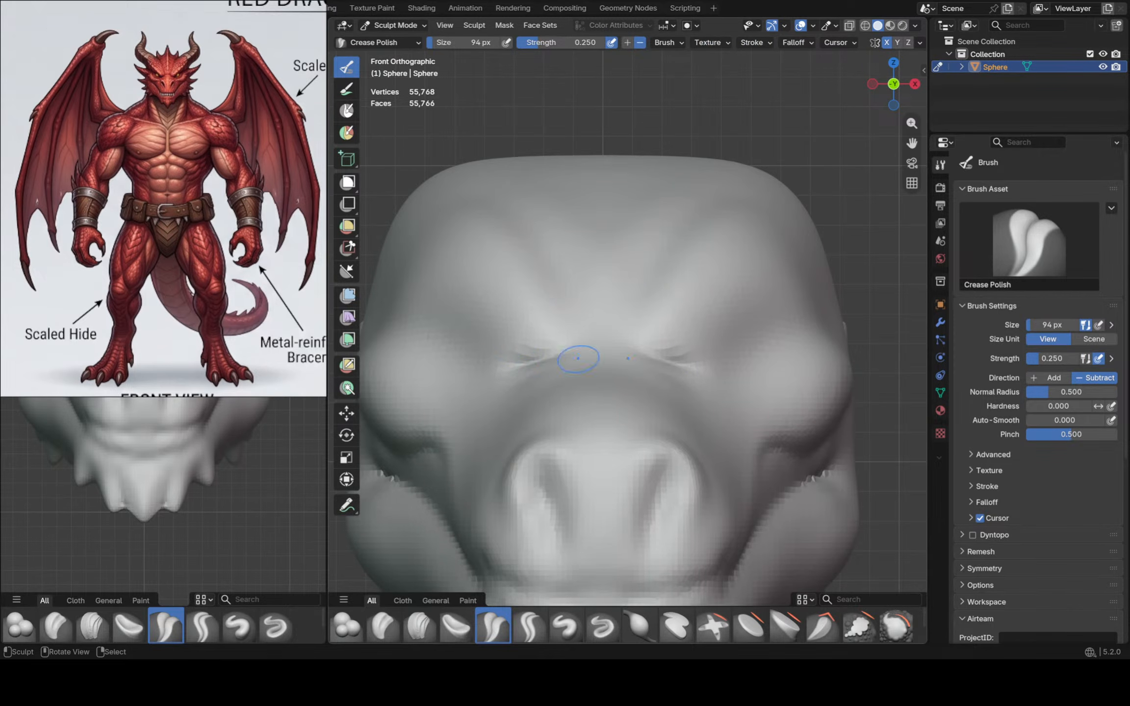
Build up mirrored diagonal brow ridges from the snout bridge toward the outer forehead with the Draw brush at 94 px
click(565, 625)
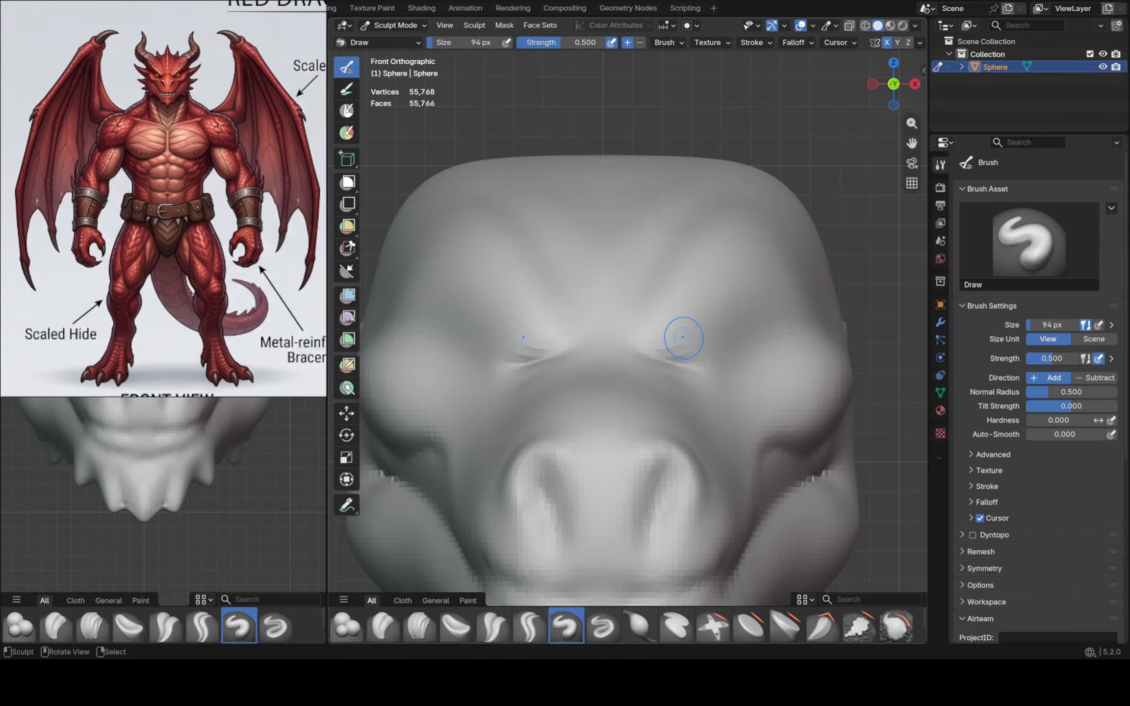
mouse_move(676, 338)
mouse_down()
mouse_move(774, 245)
mouse_move(691, 329)
mouse_up()
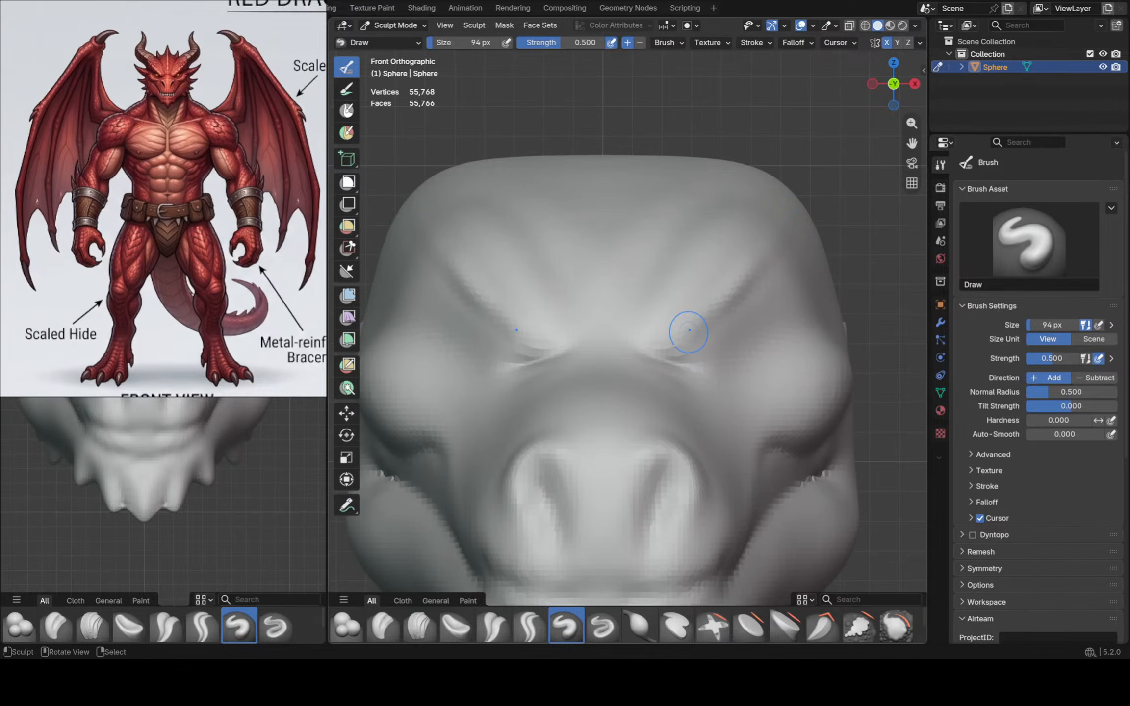
click(639, 625)
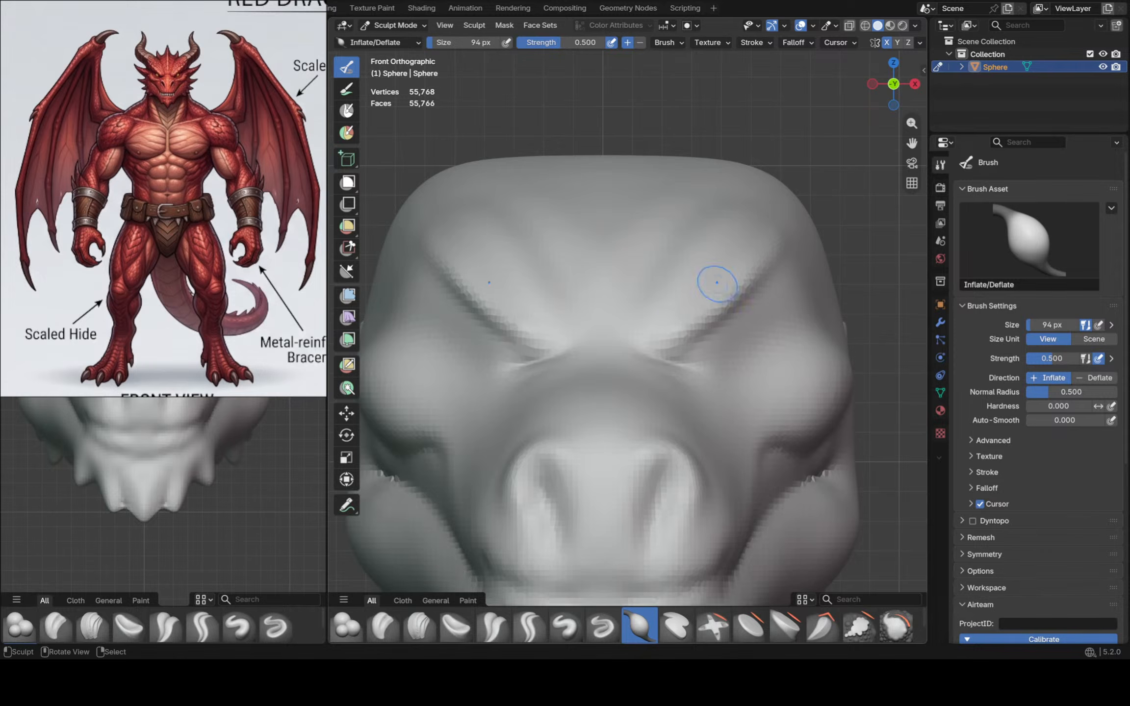
scroll(713, 260, down, 3)
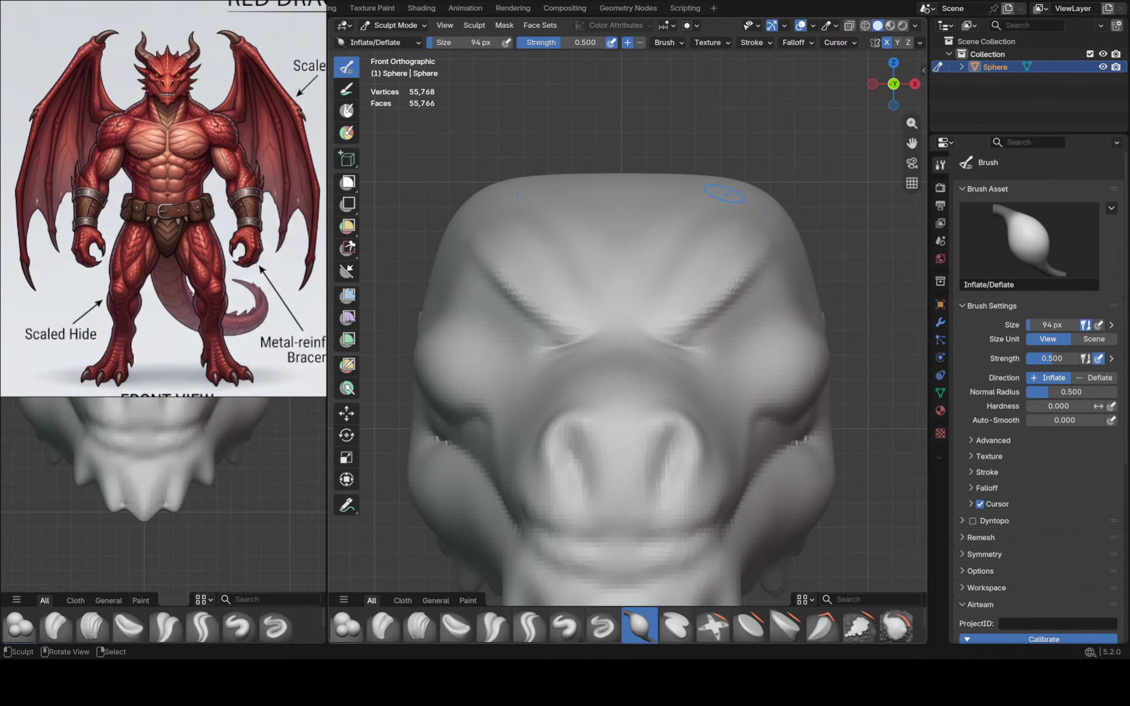
Swell both diagonal brow ridges on the forehead with the Inflate/Deflate brush at 244 px and strength 0.500
key(g)
key(f)
click(781, 195)
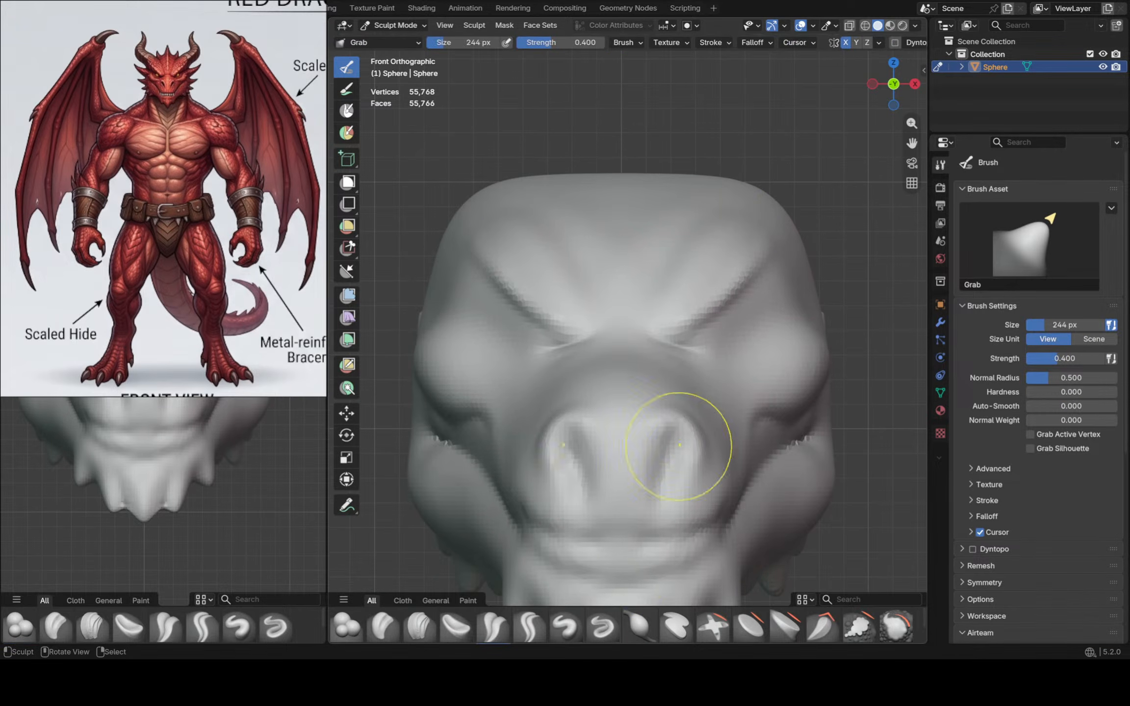
click(639, 625)
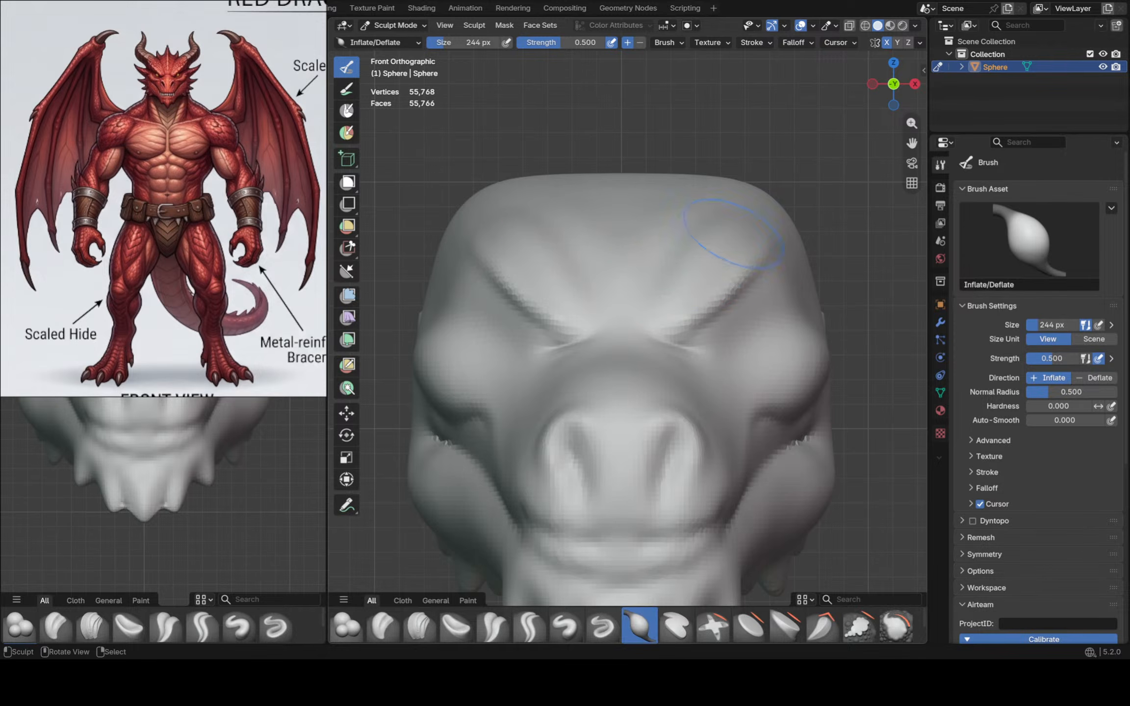
drag(753, 221, 749, 232)
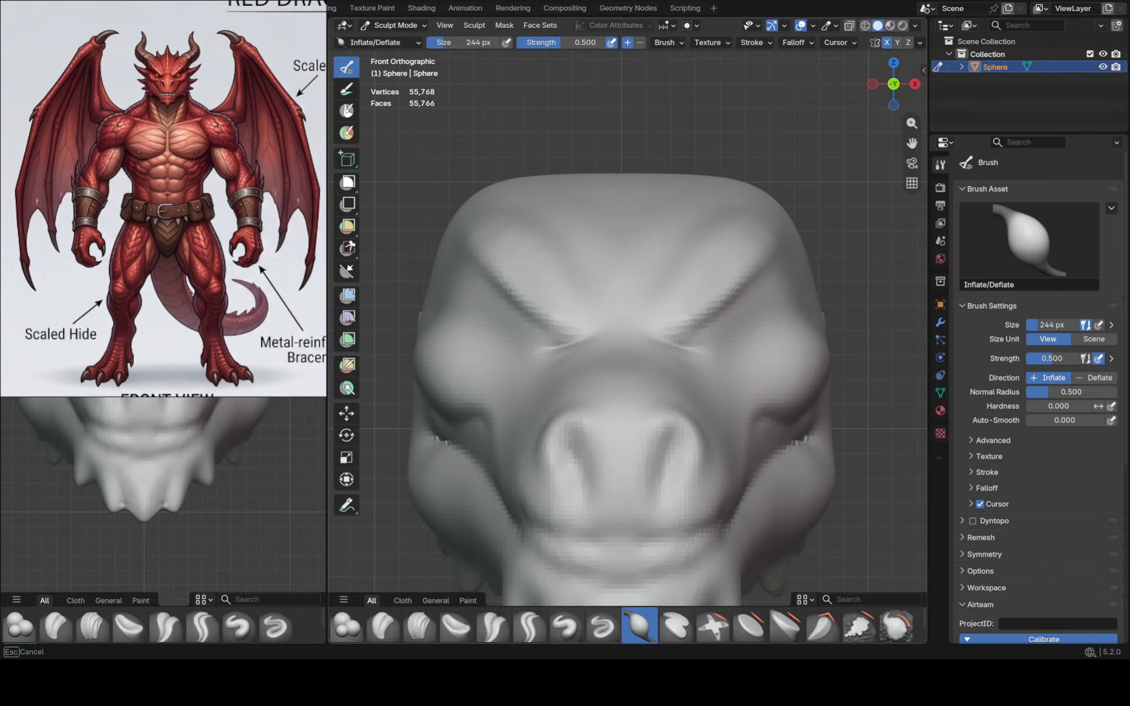
mouse_move(711, 280)
mouse_down()
mouse_move(719, 284)
mouse_move(725, 259)
mouse_move(730, 274)
mouse_up()
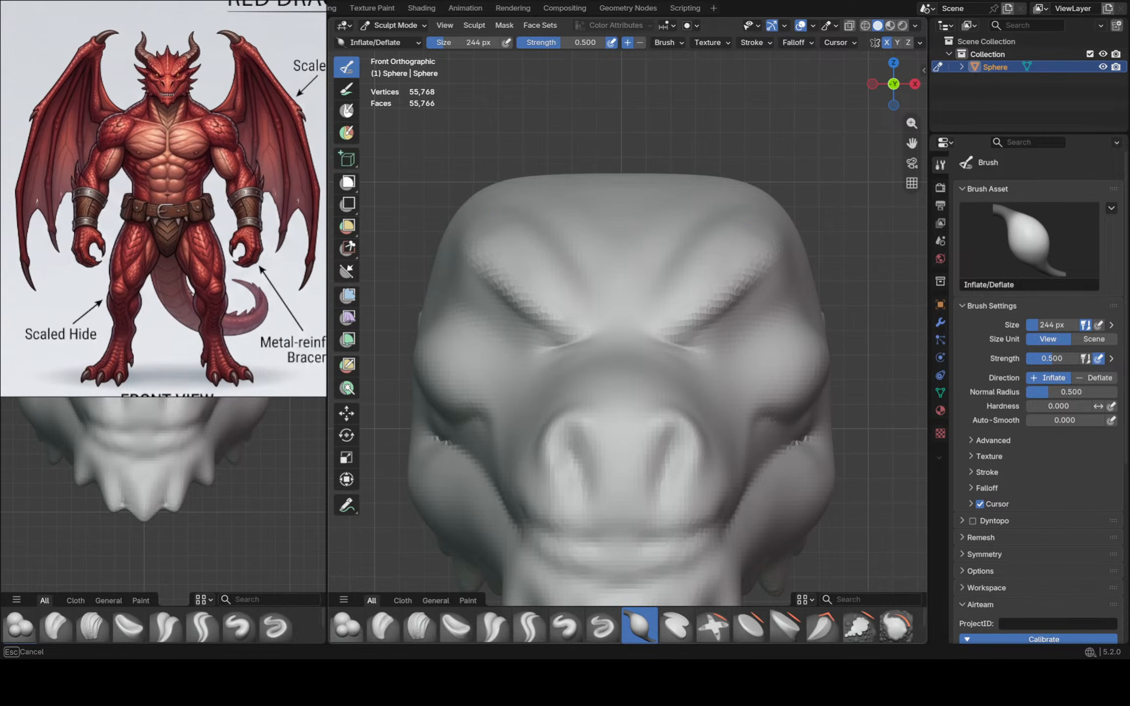
drag(745, 226, 713, 245)
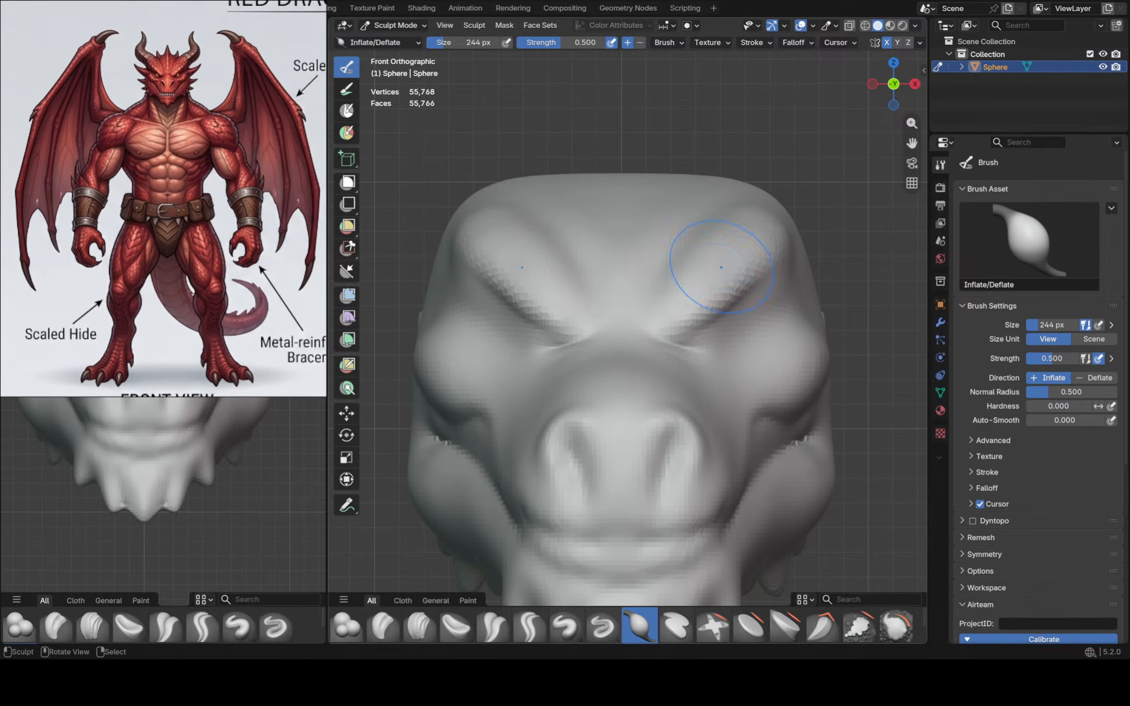
Inflate the outer faces and upper inner ends of both brow ridges in front view with the Inflate/Deflate brush at 244 px
middle_drag(713, 245, 682, 234)
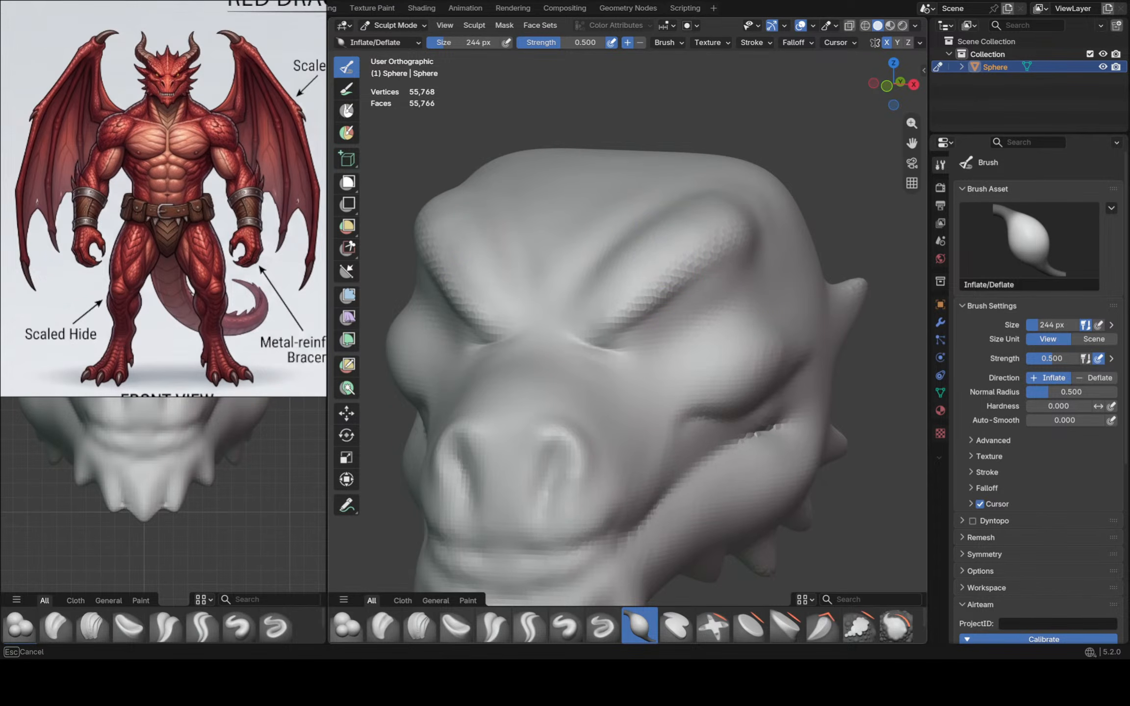
middle_drag(682, 234, 655, 252)
key(KP_1)
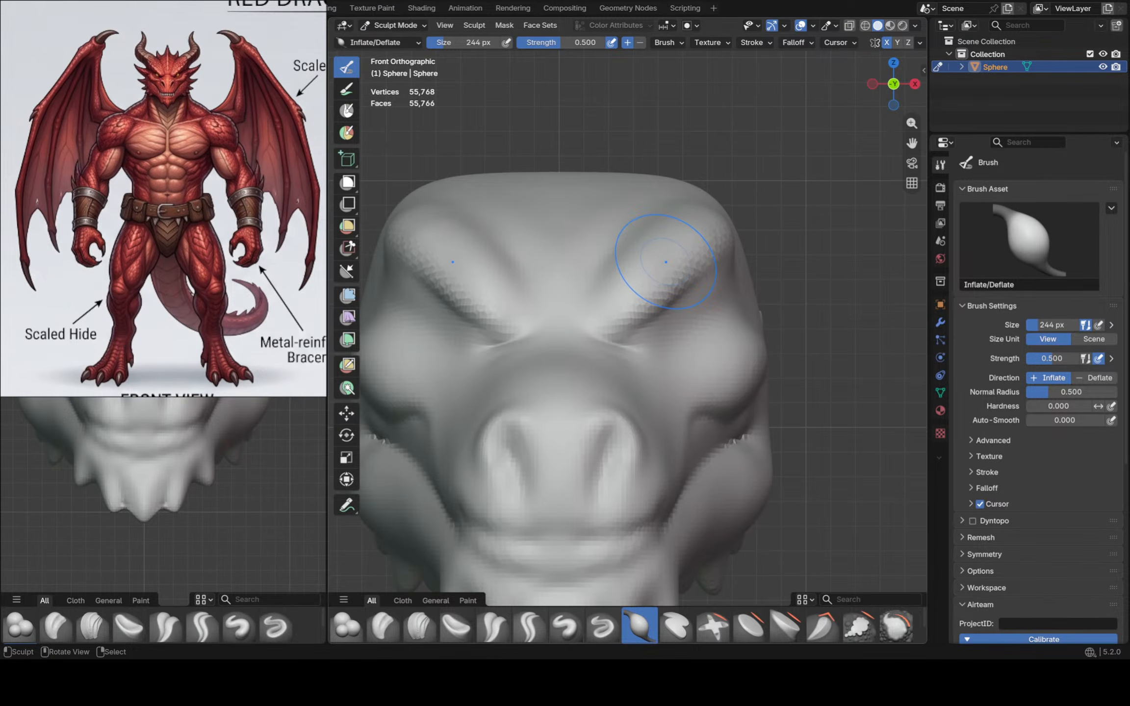
drag(665, 261, 665, 262)
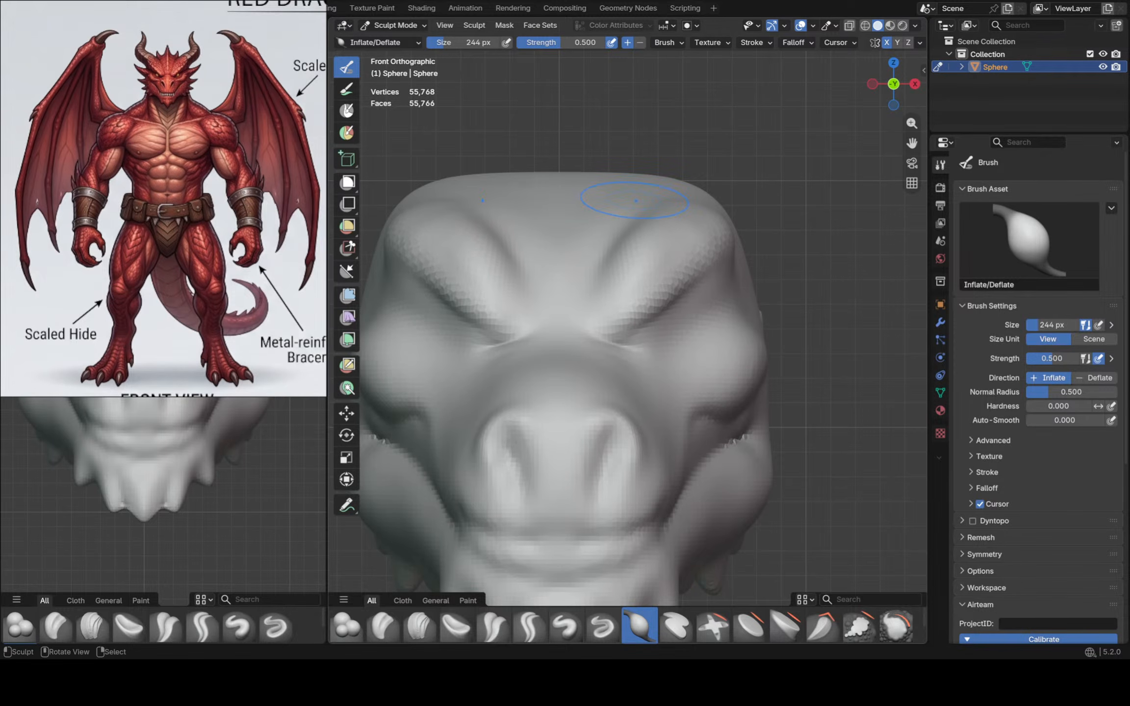
drag(629, 214, 631, 216)
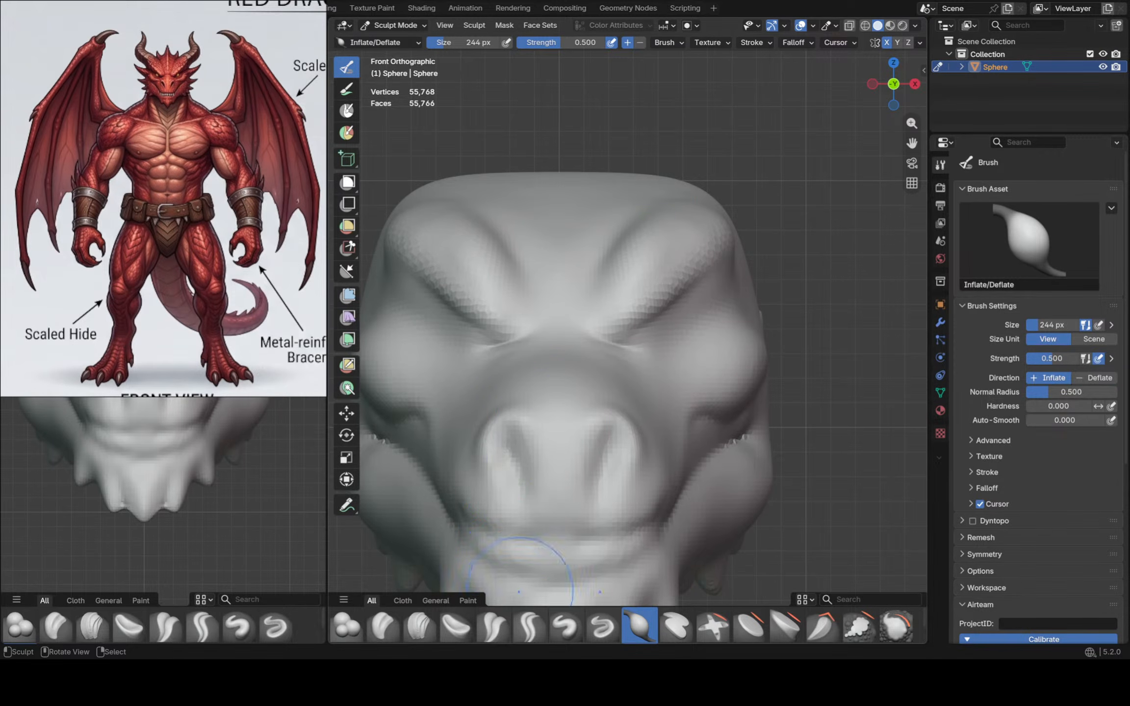
Carve mirrored creases along the inner edges of both brow ridges with the Crease Polish brush at 122 px and strength 0.250
click(493, 625)
key(f)
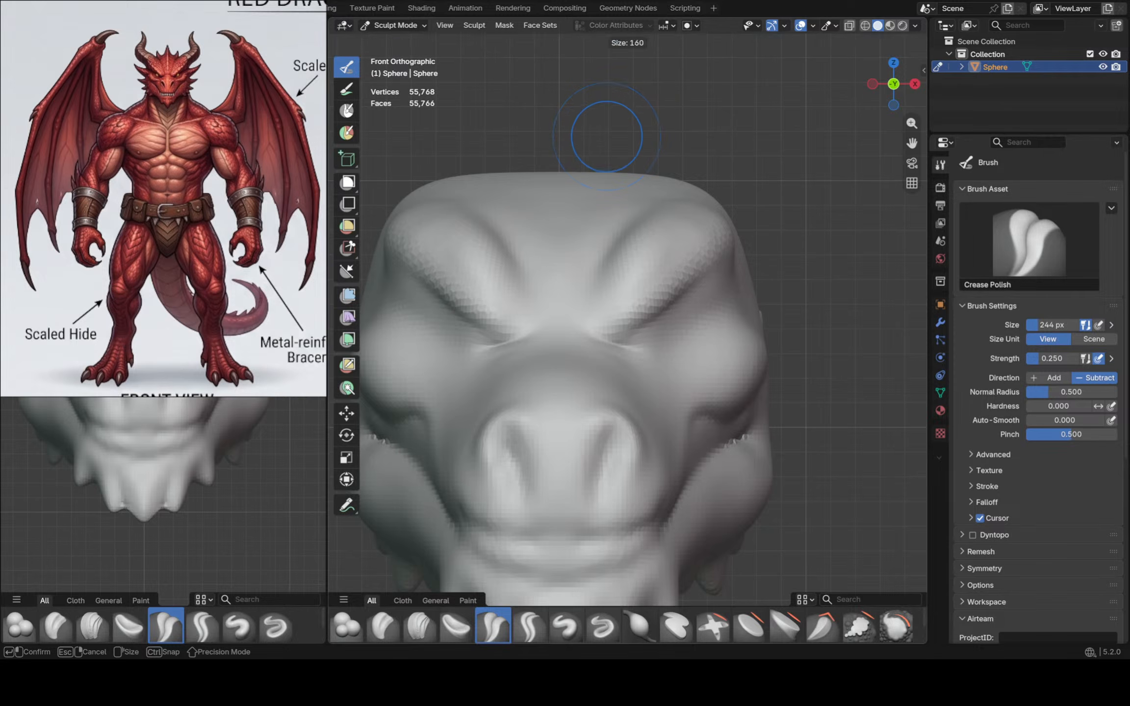
click(580, 132)
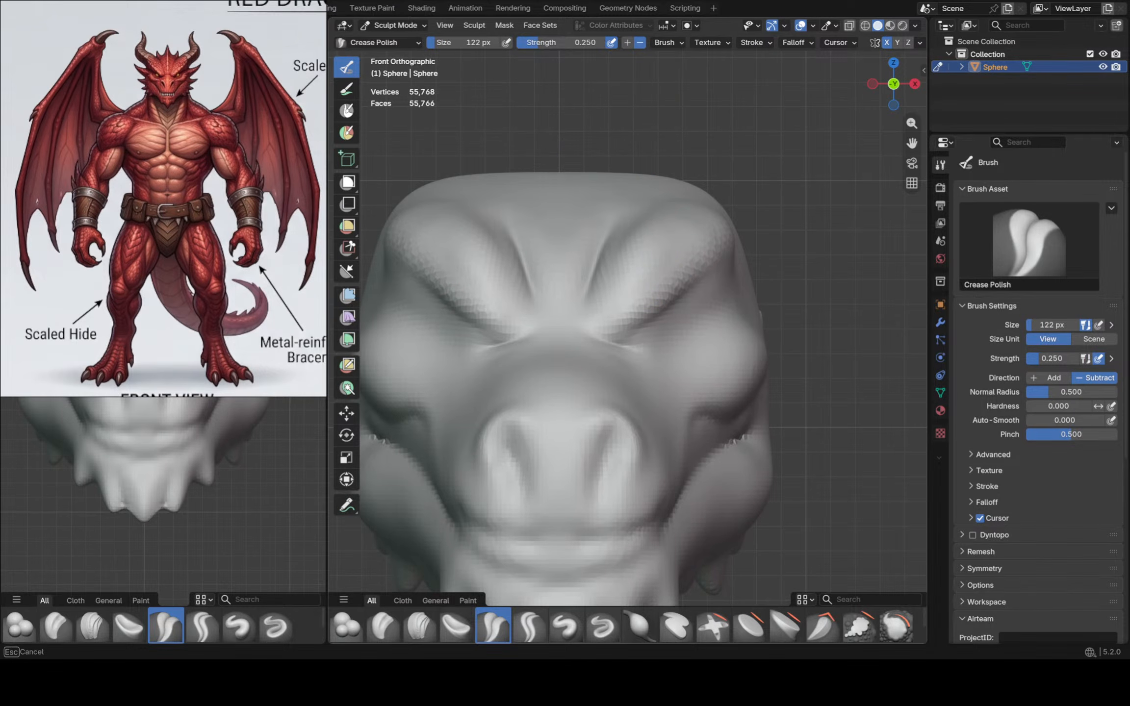
drag(595, 255, 589, 271)
drag(607, 233, 578, 302)
drag(603, 241, 592, 268)
Cut mirrored creases under the brow ridges, from the inner eye corners outward, with Crease Polish at 122 px
mouse_move(621, 343)
mouse_down()
mouse_move(607, 336)
mouse_move(649, 278)
mouse_up()
drag(648, 278, 667, 265)
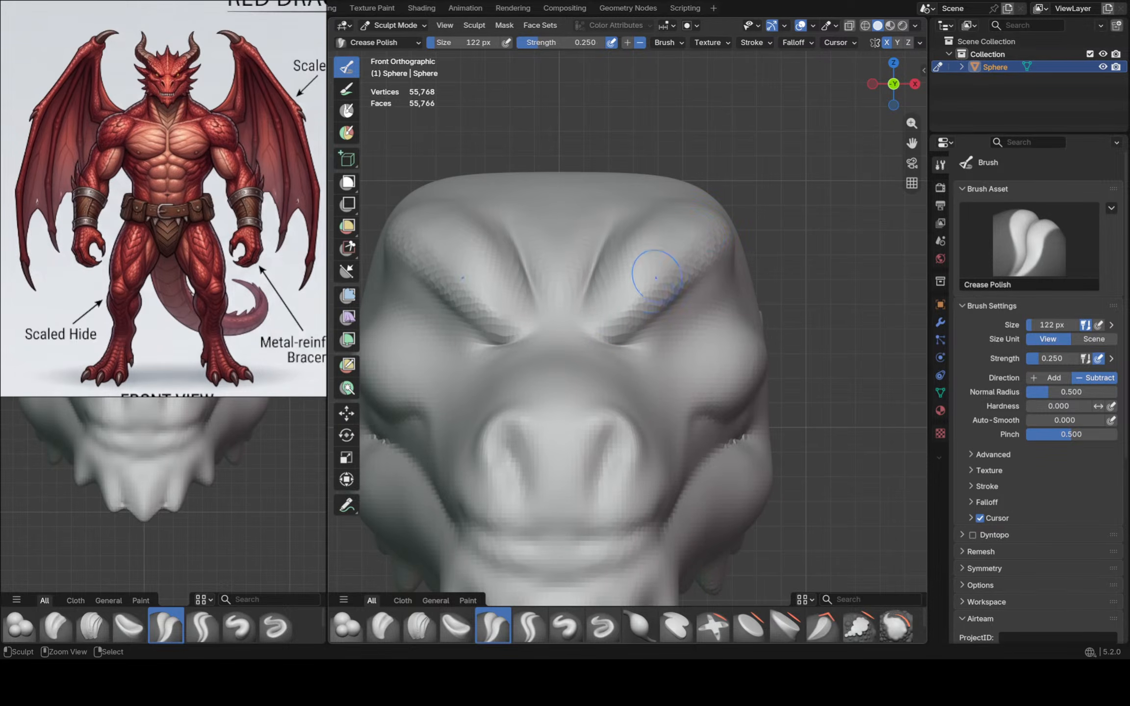
mouse_move(622, 317)
mouse_down()
mouse_move(719, 227)
mouse_move(649, 289)
mouse_up()
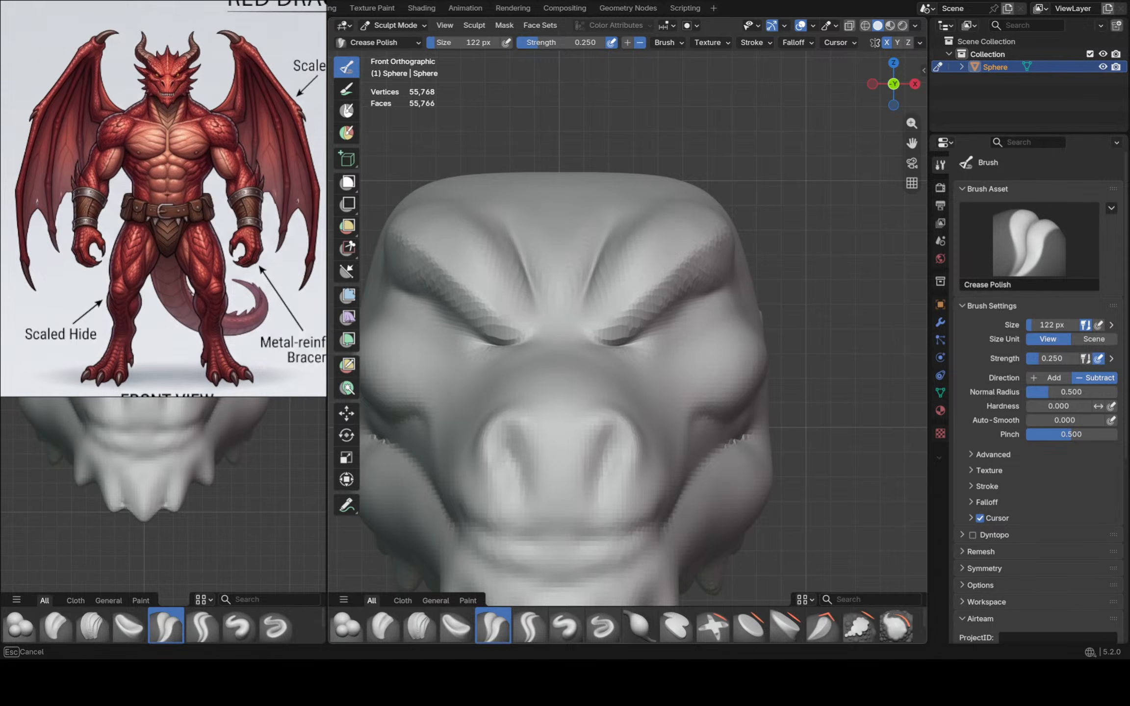
drag(600, 339, 640, 352)
Deepen both nostrils and define their upper rims with the Crease Polish brush at 122 px and 92 px
drag(606, 450, 595, 458)
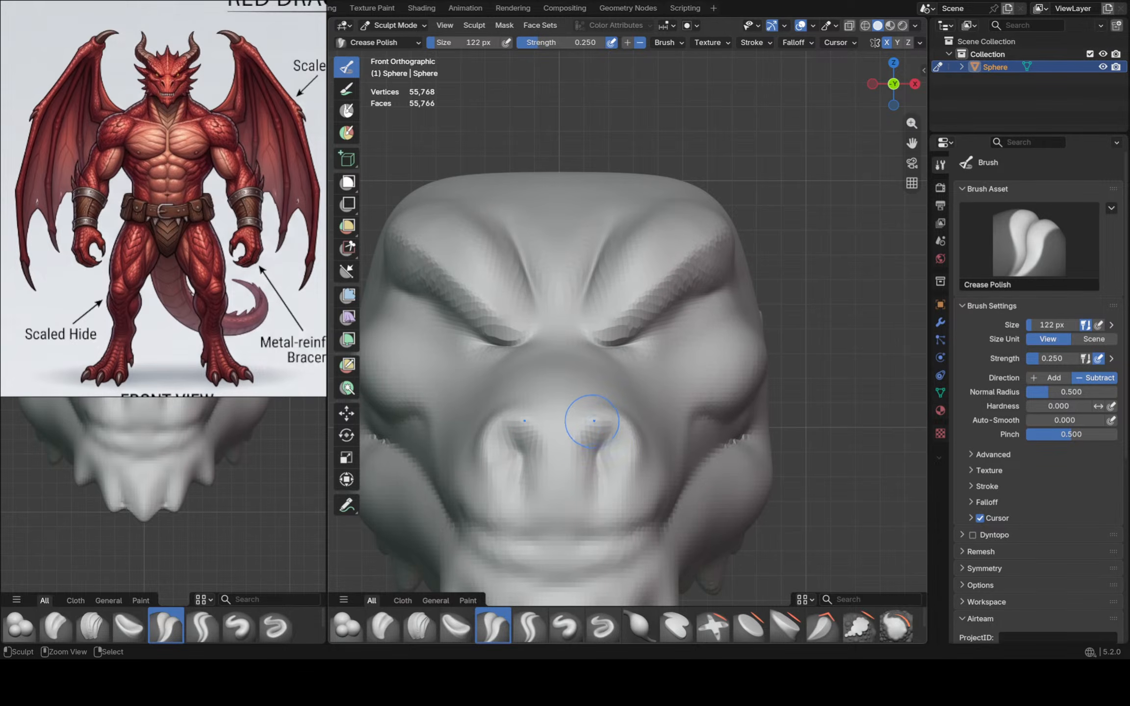
key(f)
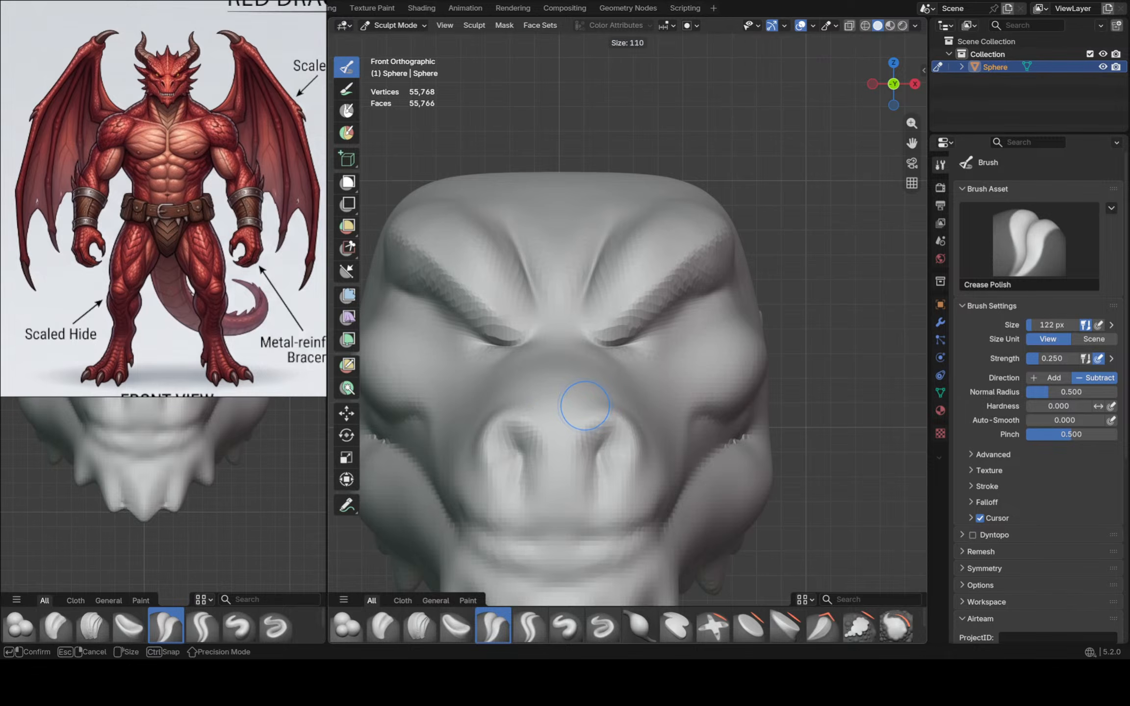
click(578, 408)
drag(581, 420, 606, 426)
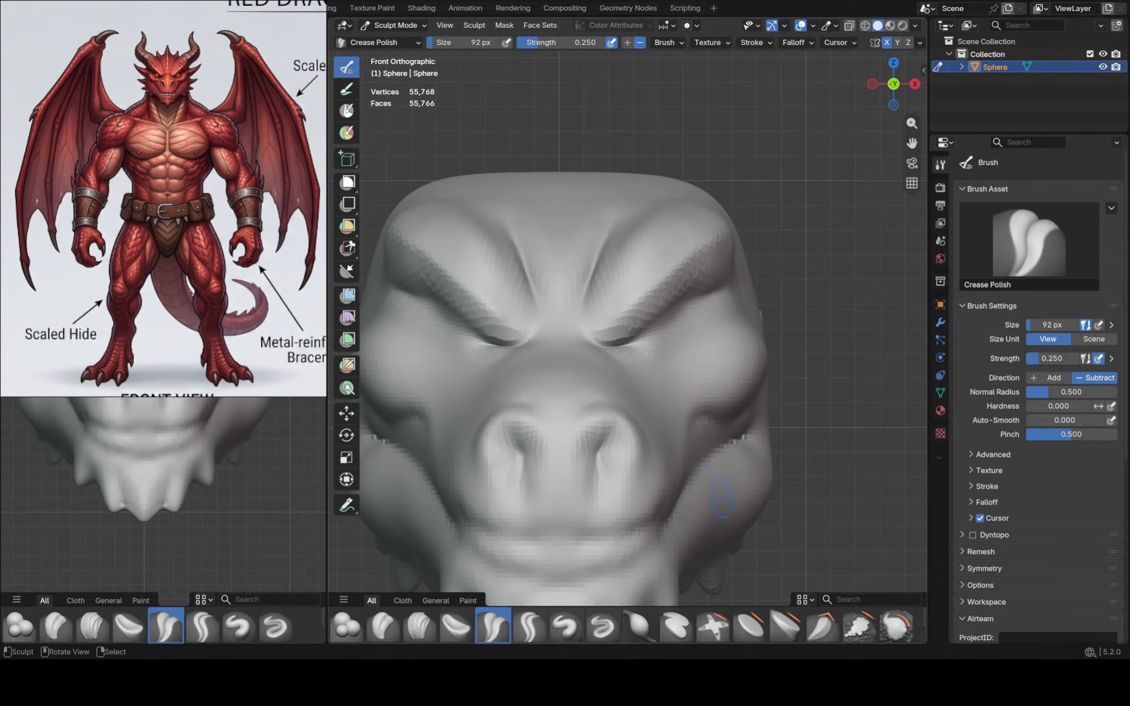
Remesh the head and pull the outer ends of both brow ridges outward with the Grab brush at 430 px and strength 0.400
shift+middle_drag(609, 386, 648, 374)
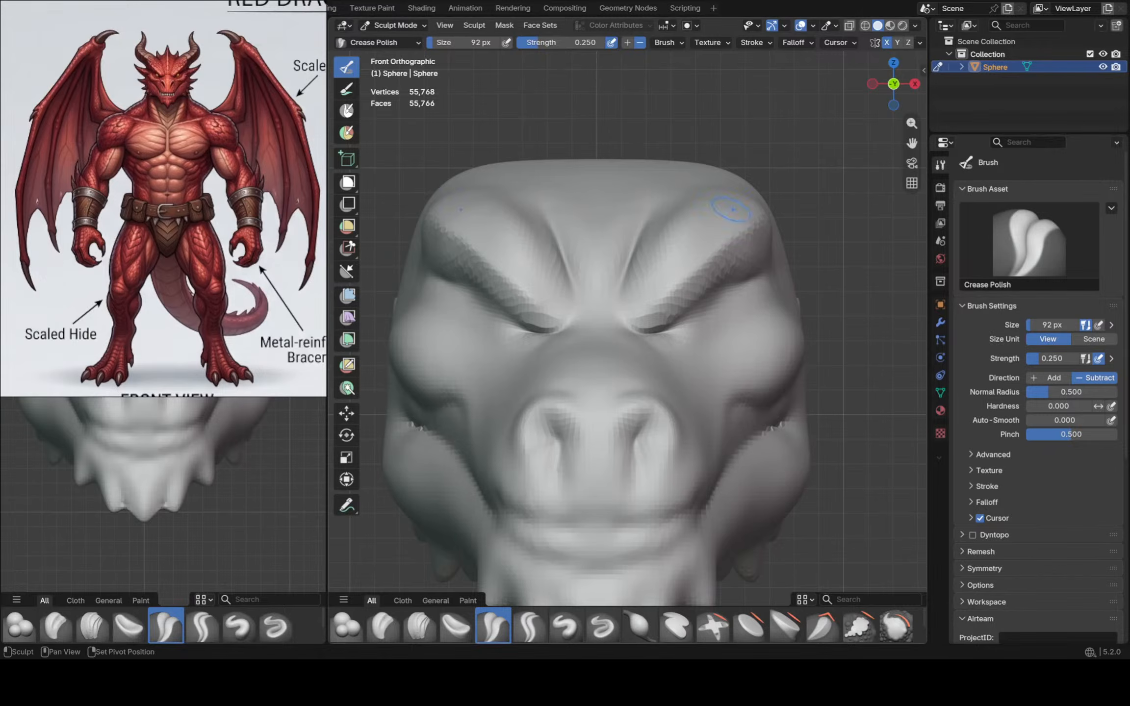
scroll(698, 284, down, 4)
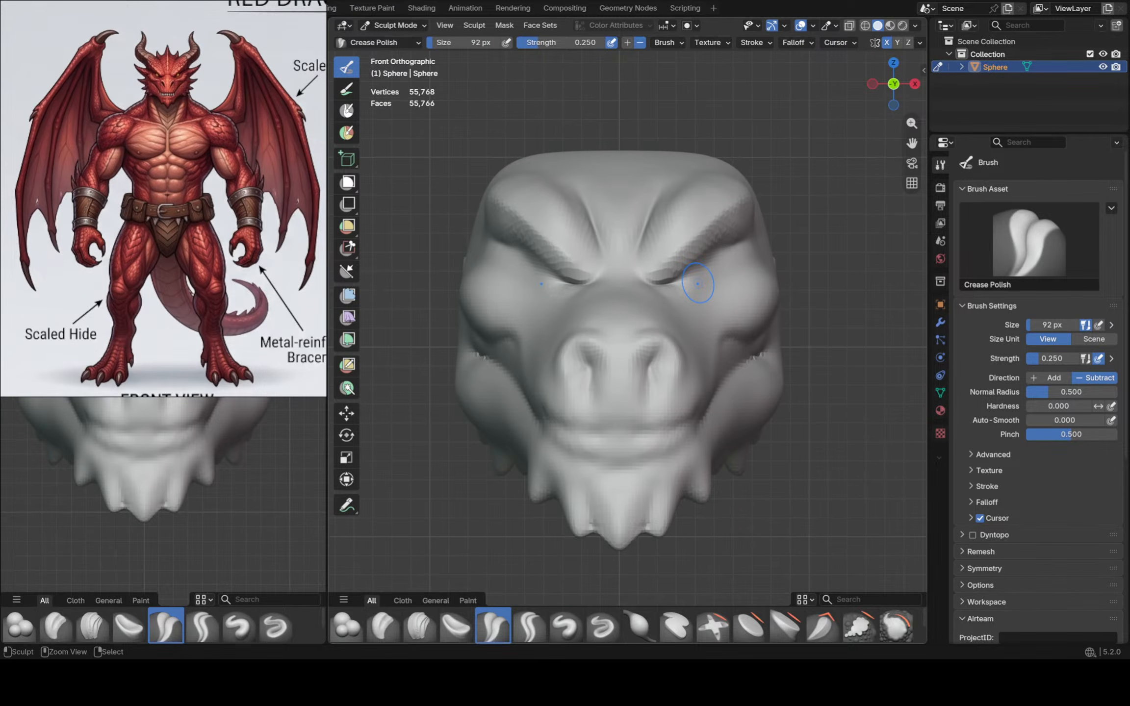
scroll(694, 237, up, 1)
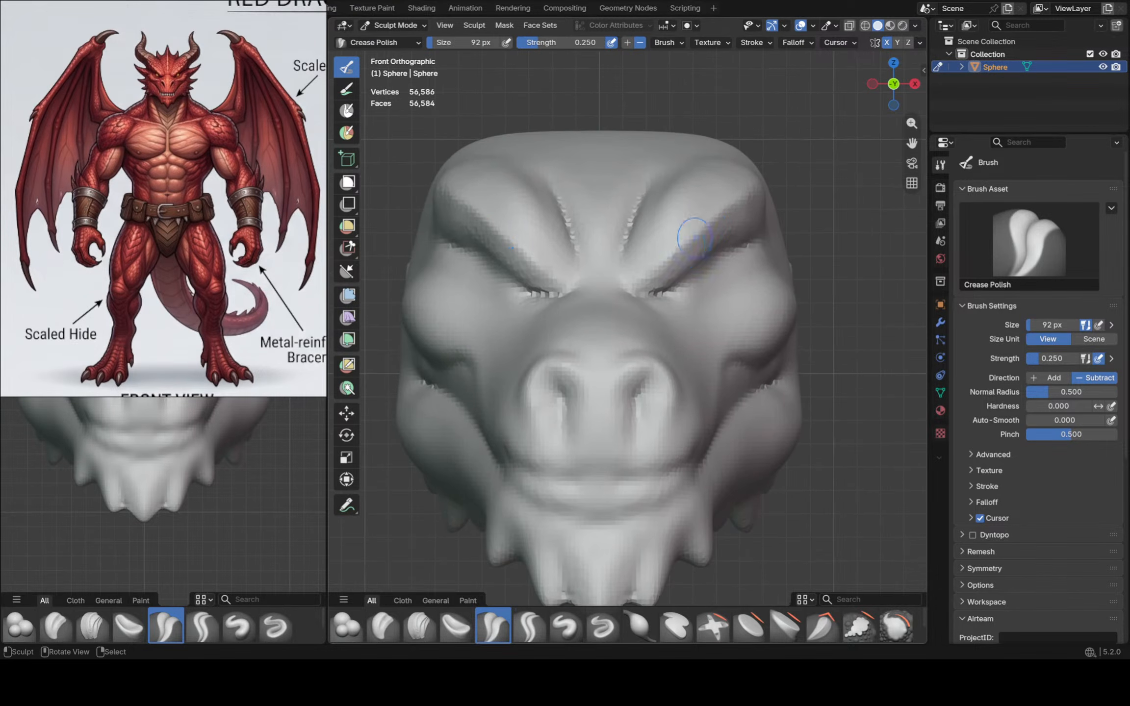
key(f)
click(692, 248)
key(f)
click(750, 162)
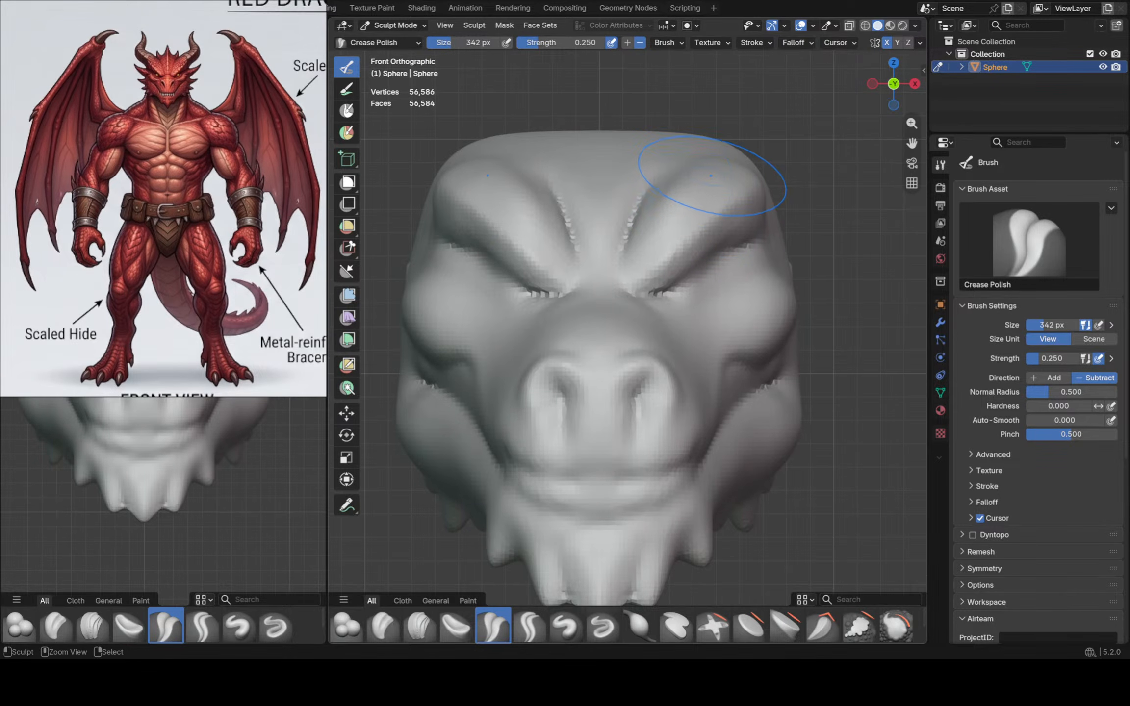
scroll(730, 176, down, 1)
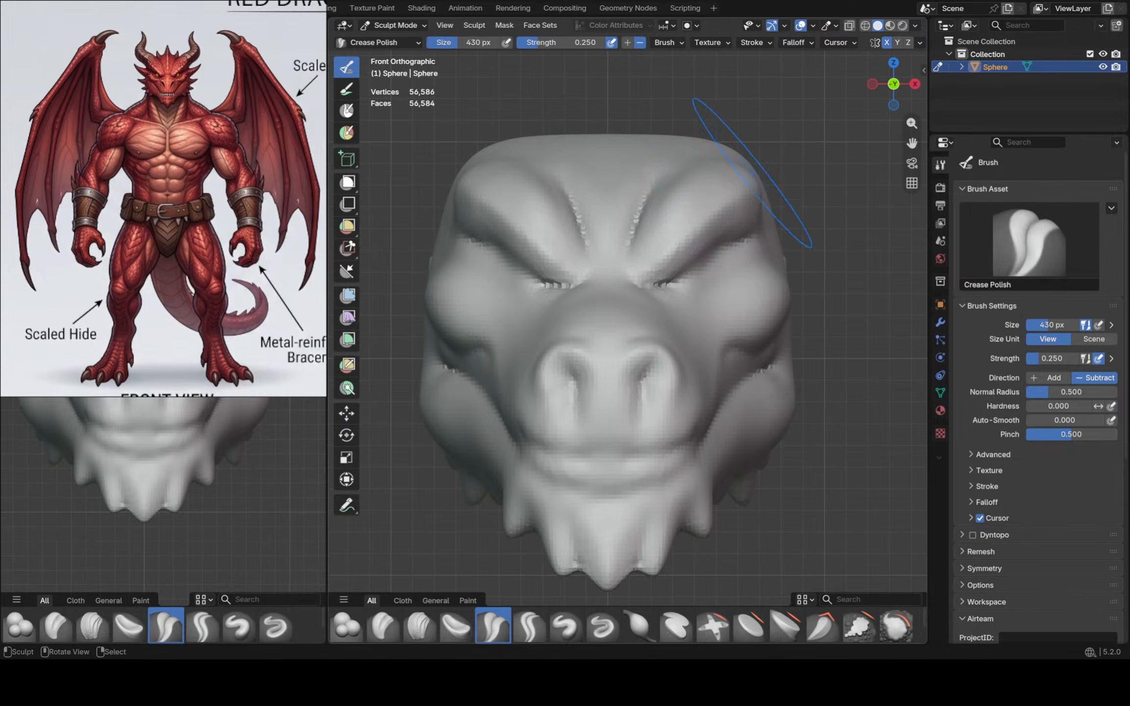
key(g)
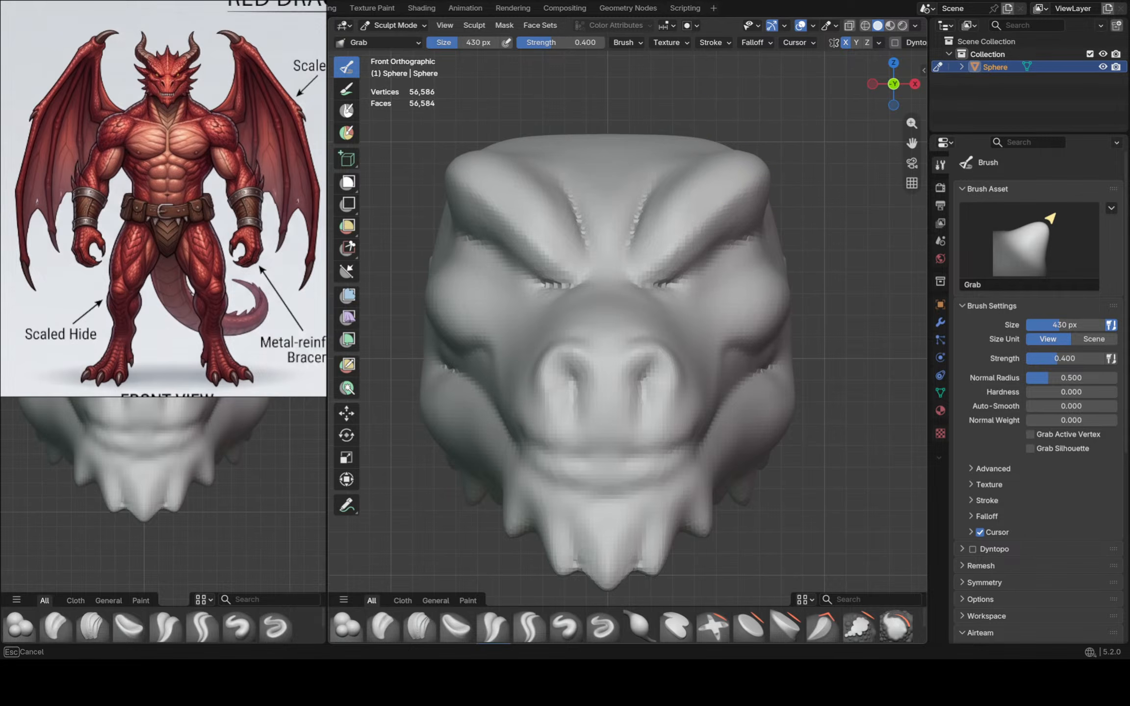
scroll(730, 221, down, 2)
Pull the lower edges of both brow ridges down over the eye areas with the Grab brush at 430 px and 290 px
scroll(705, 248, up, 4)
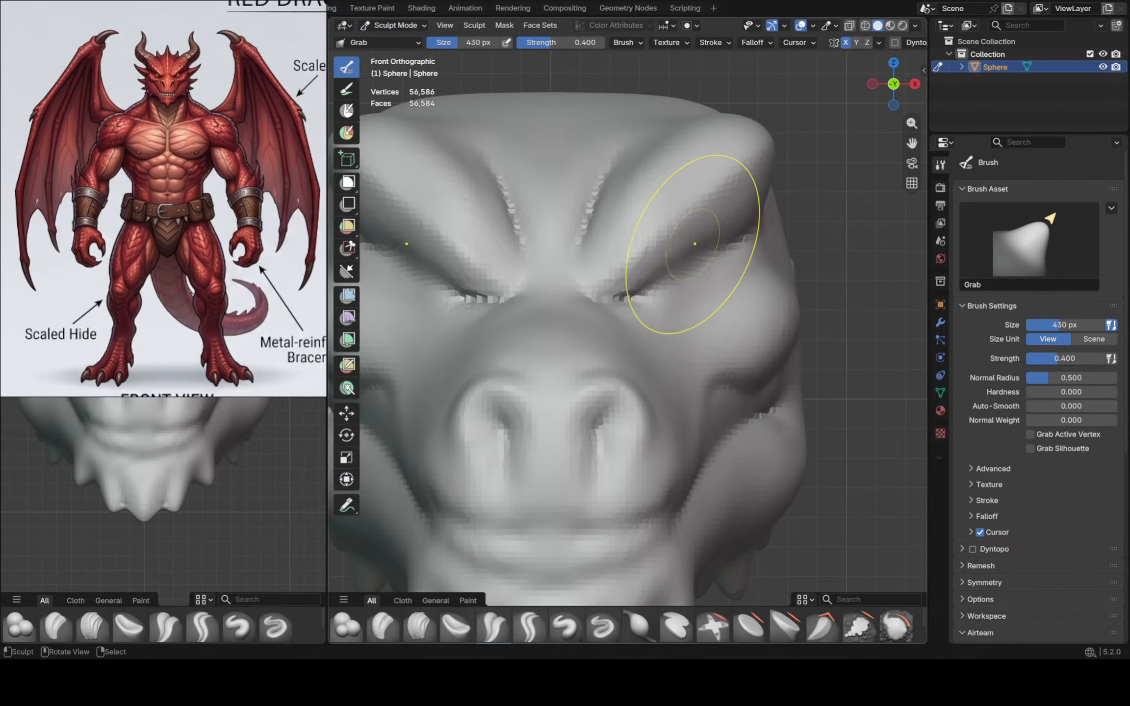
drag(695, 244, 701, 259)
drag(726, 228, 726, 239)
drag(700, 243, 700, 256)
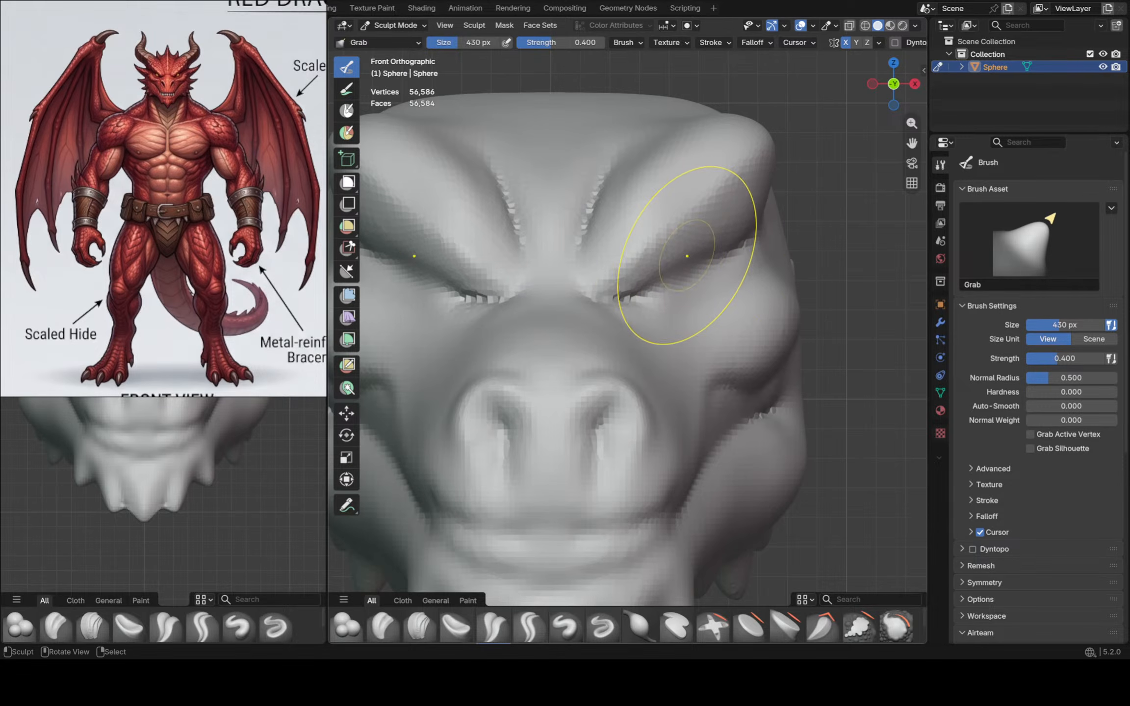
key(f)
click(658, 257)
drag(667, 265, 716, 254)
drag(747, 239, 746, 243)
drag(711, 255, 712, 261)
drag(691, 260, 693, 265)
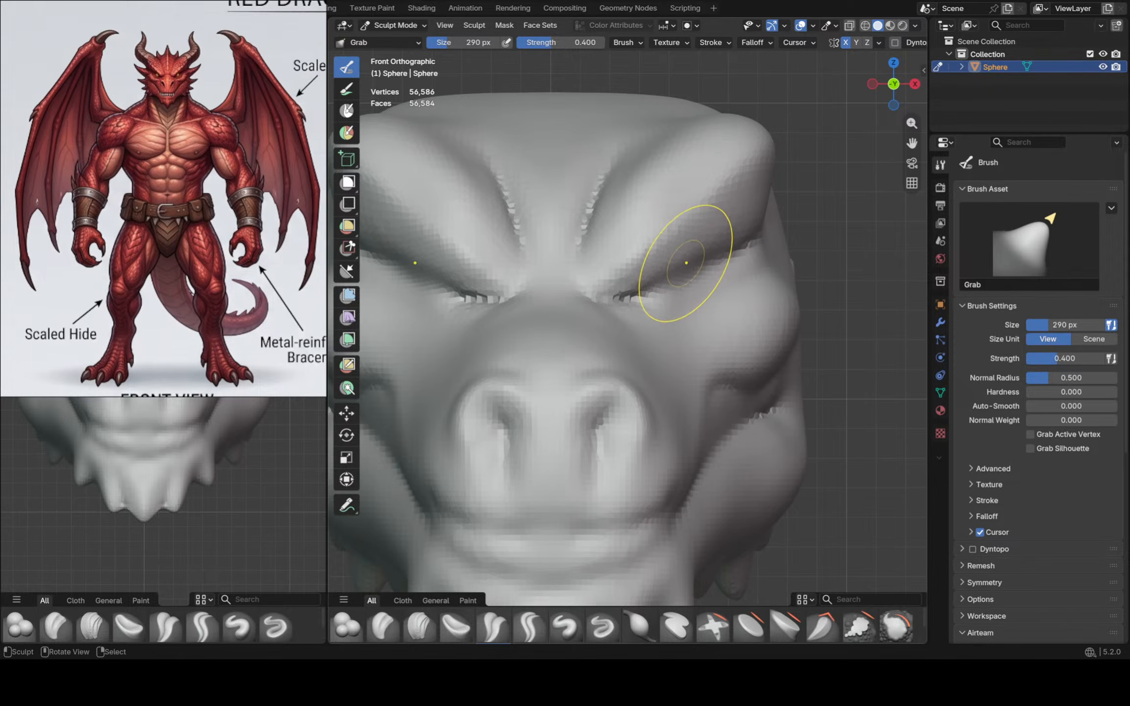
Carve mirrored eye outlines with lower lids beneath the brow ridges using the Crease Sharp brush at 88 px and strength 0.600
scroll(629, 290, down, 2)
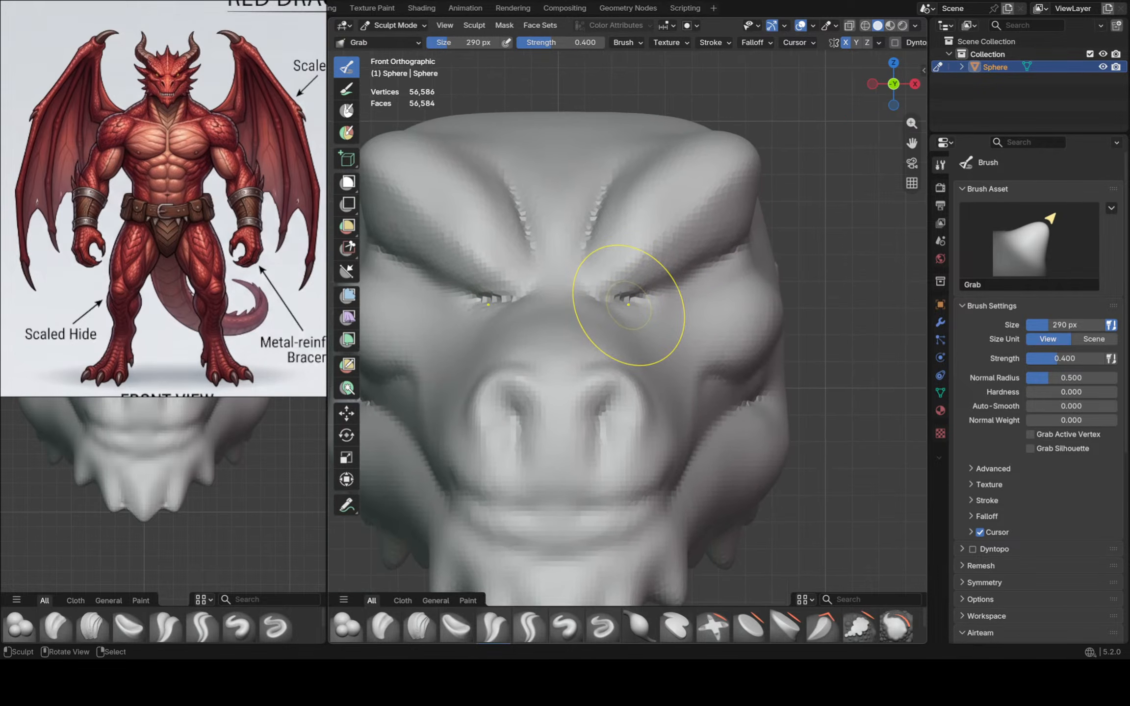
key(f)
click(691, 275)
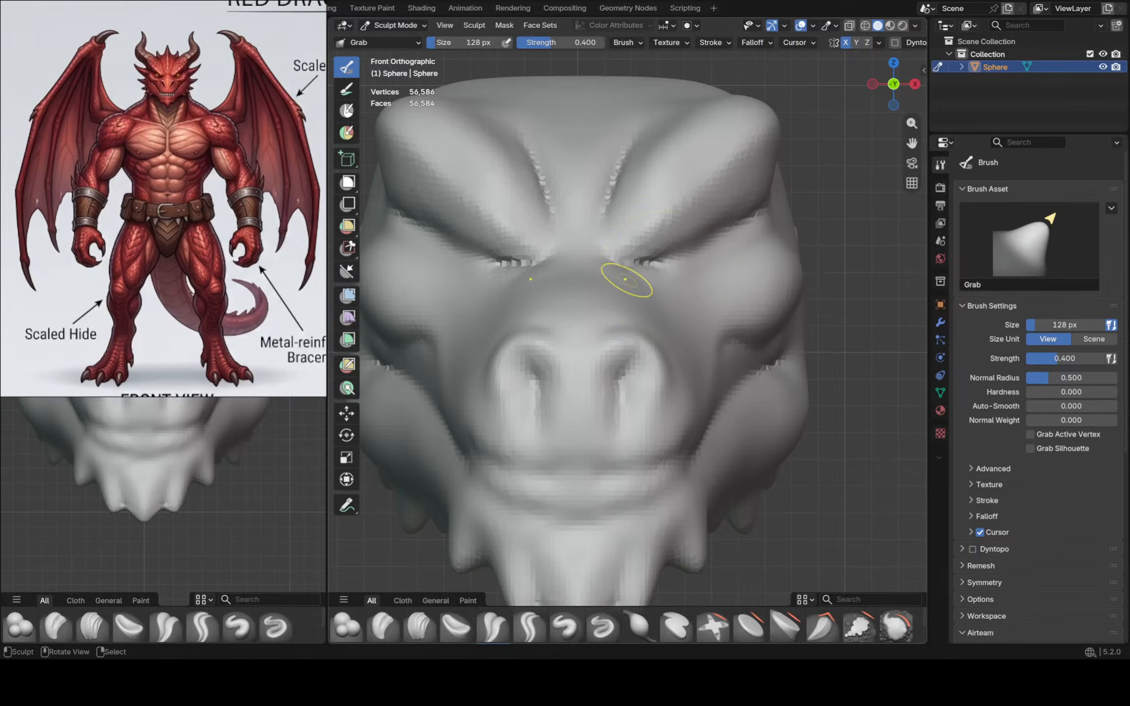
click(492, 625)
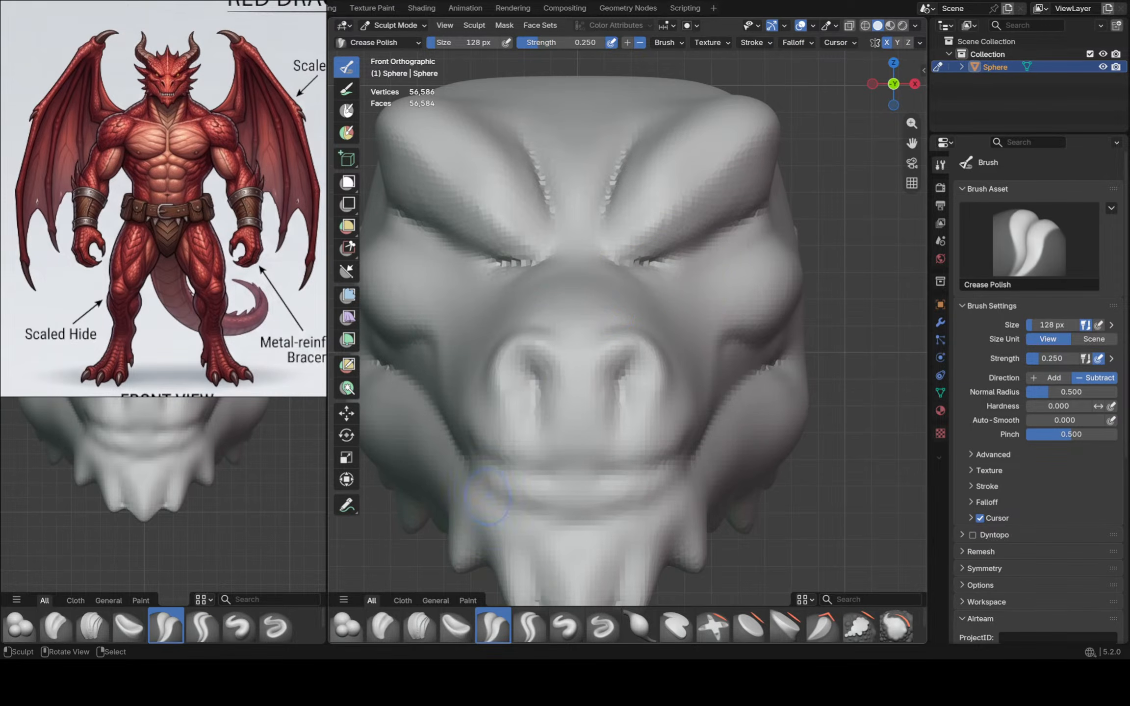
click(529, 625)
key(f)
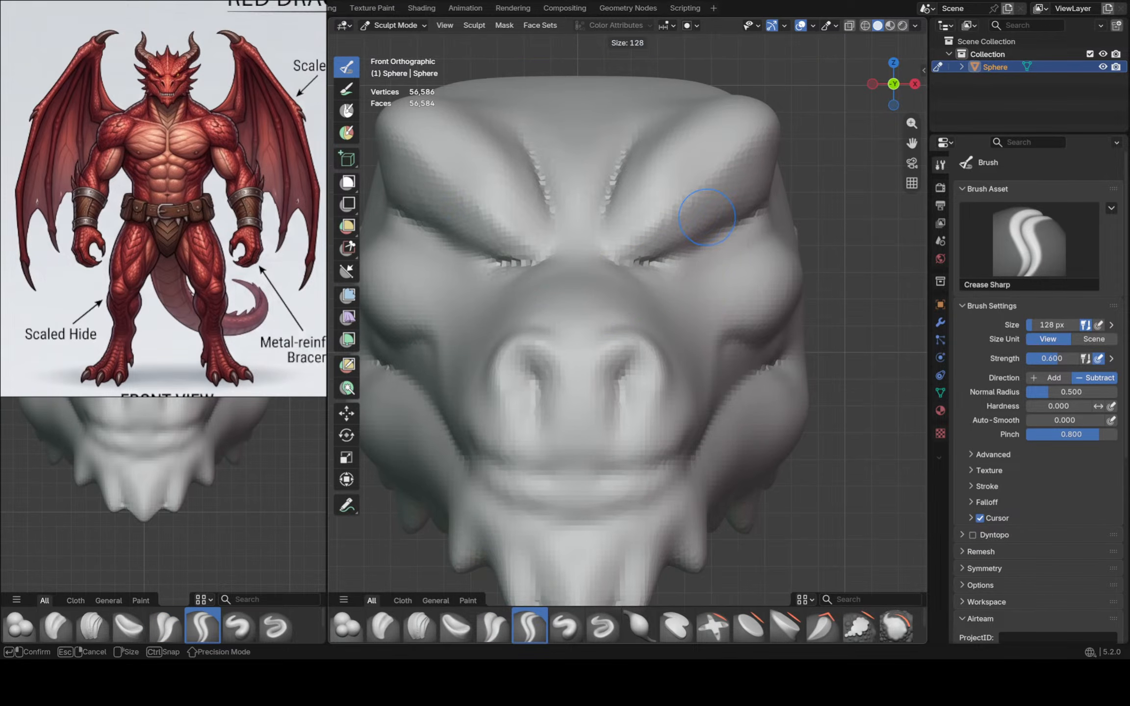
click(697, 222)
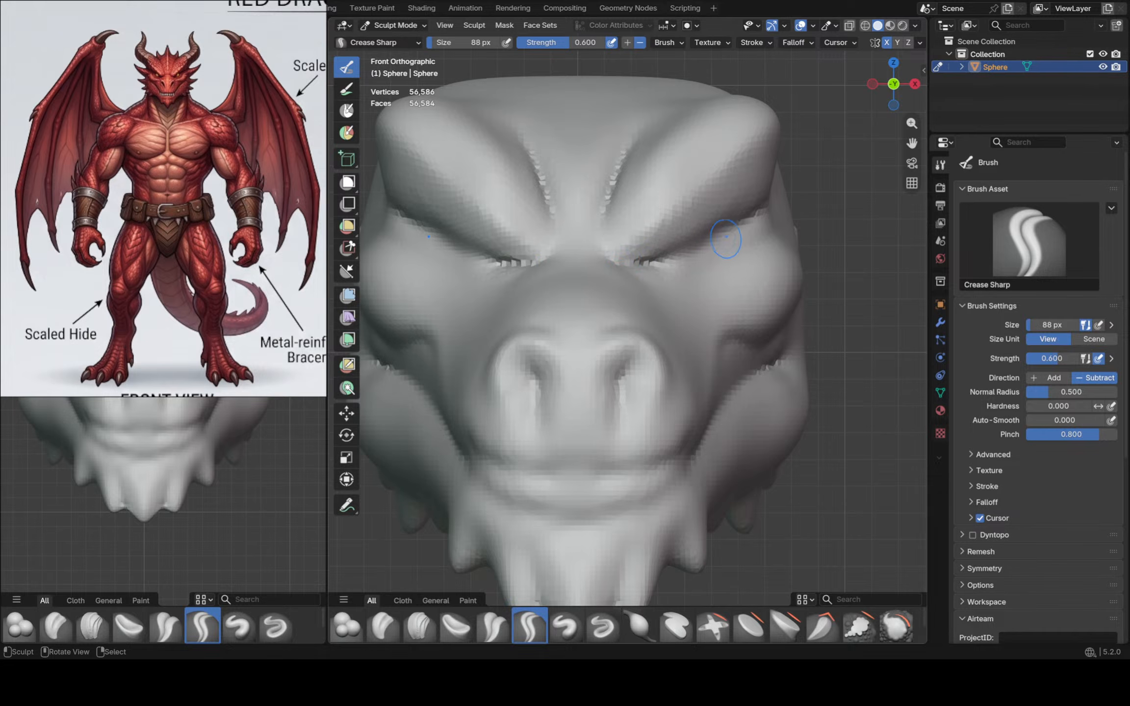
mouse_move(725, 238)
mouse_down()
mouse_move(731, 229)
mouse_move(679, 250)
mouse_move(706, 256)
mouse_move(696, 281)
mouse_move(638, 274)
mouse_move(674, 278)
mouse_move(709, 263)
mouse_up()
mouse_move(681, 280)
mouse_down()
mouse_move(718, 255)
mouse_move(687, 282)
mouse_up()
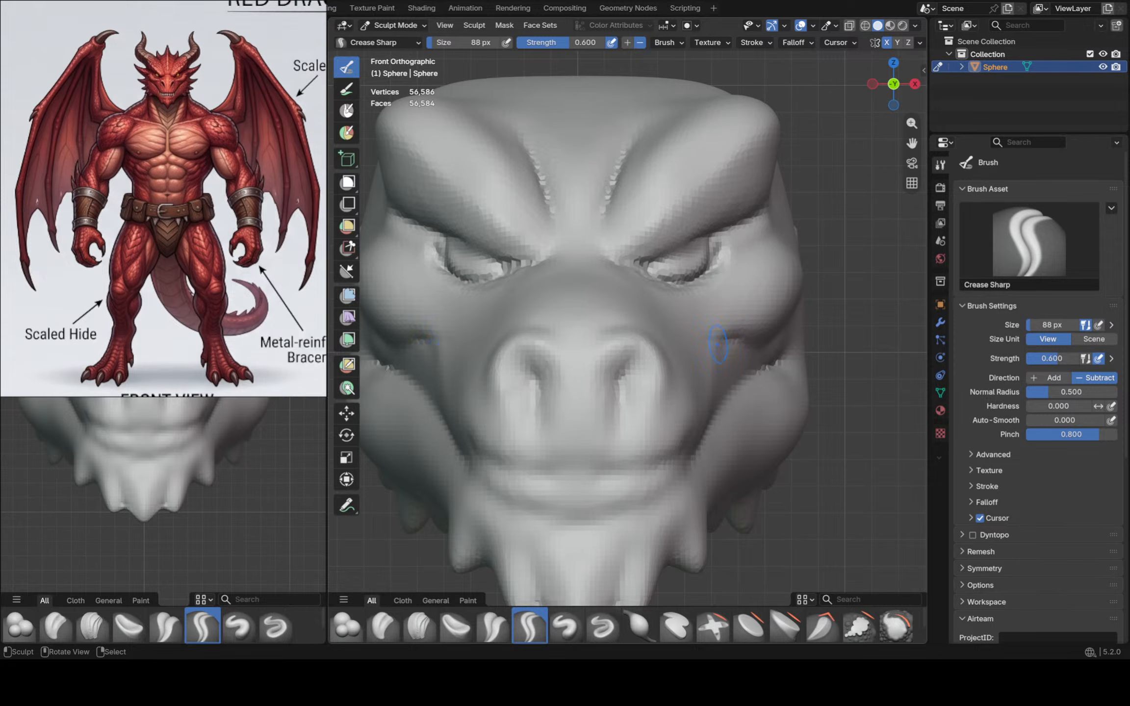
Carve mirrored creases across the cheeks and up around the outer eye corners with Crease Sharp at 88 px
drag(717, 343, 722, 346)
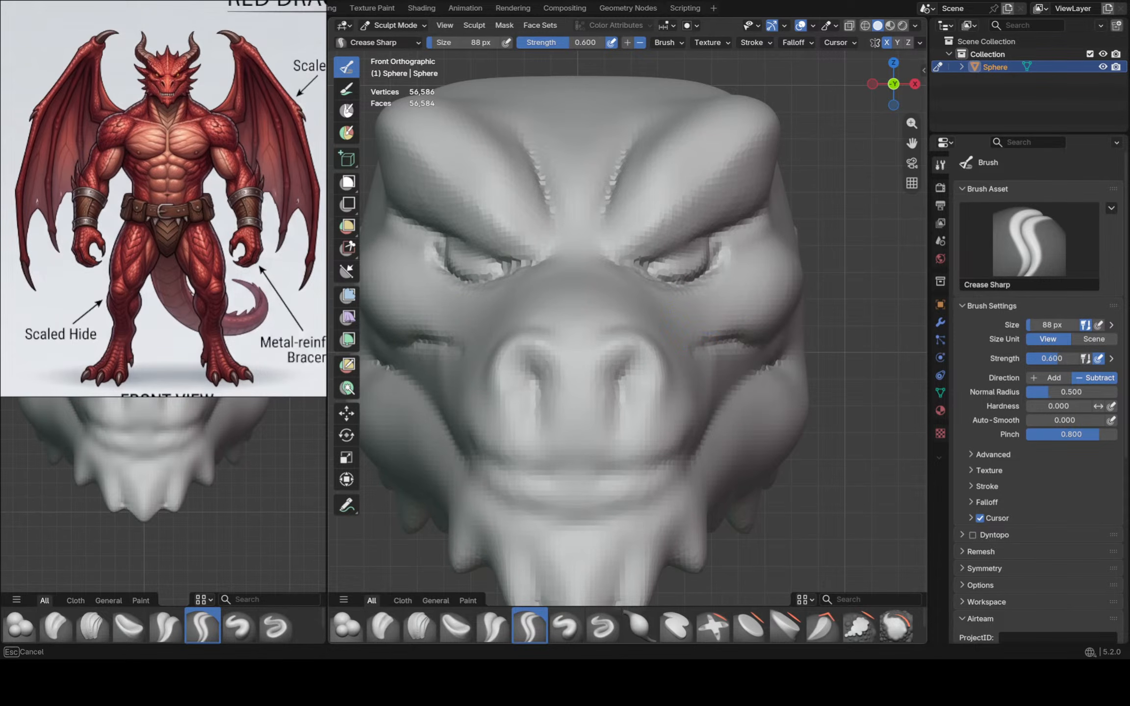
drag(687, 327, 725, 288)
drag(691, 325, 726, 282)
drag(718, 297, 735, 232)
Push both sides of the snout near the mouth corners inward and up with the Grab brush at 344 px and strength 0.400
scroll(716, 311, down, 2)
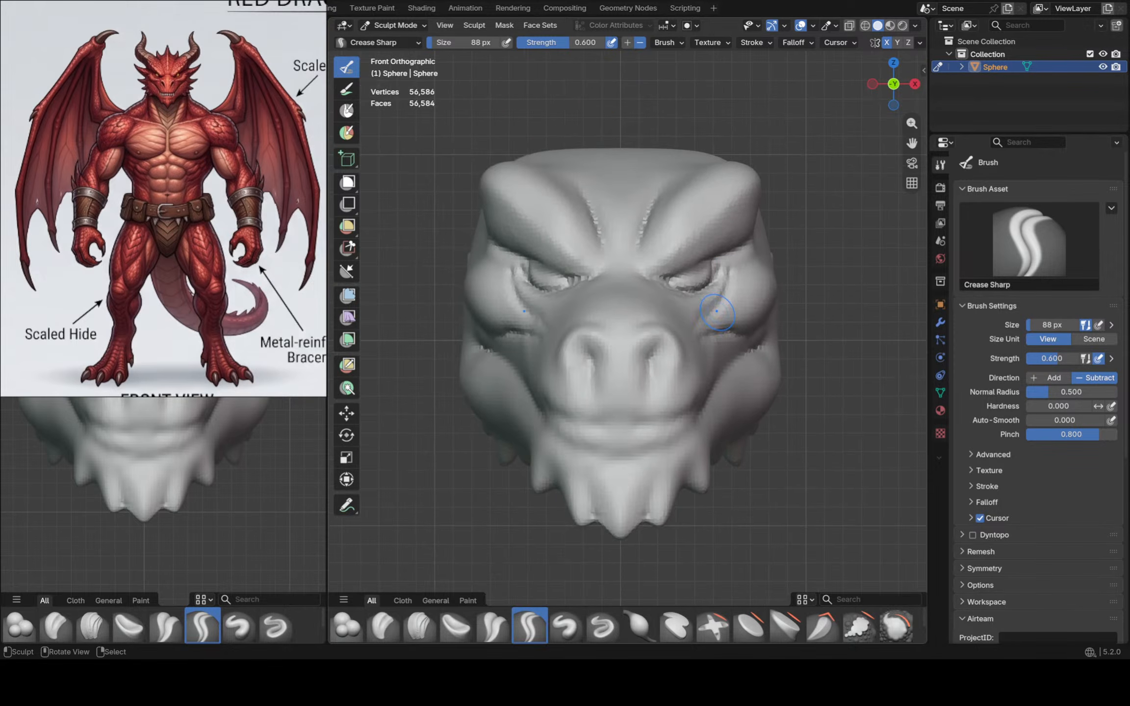
ctrl+middle_drag(716, 311, 709, 345)
key(f)
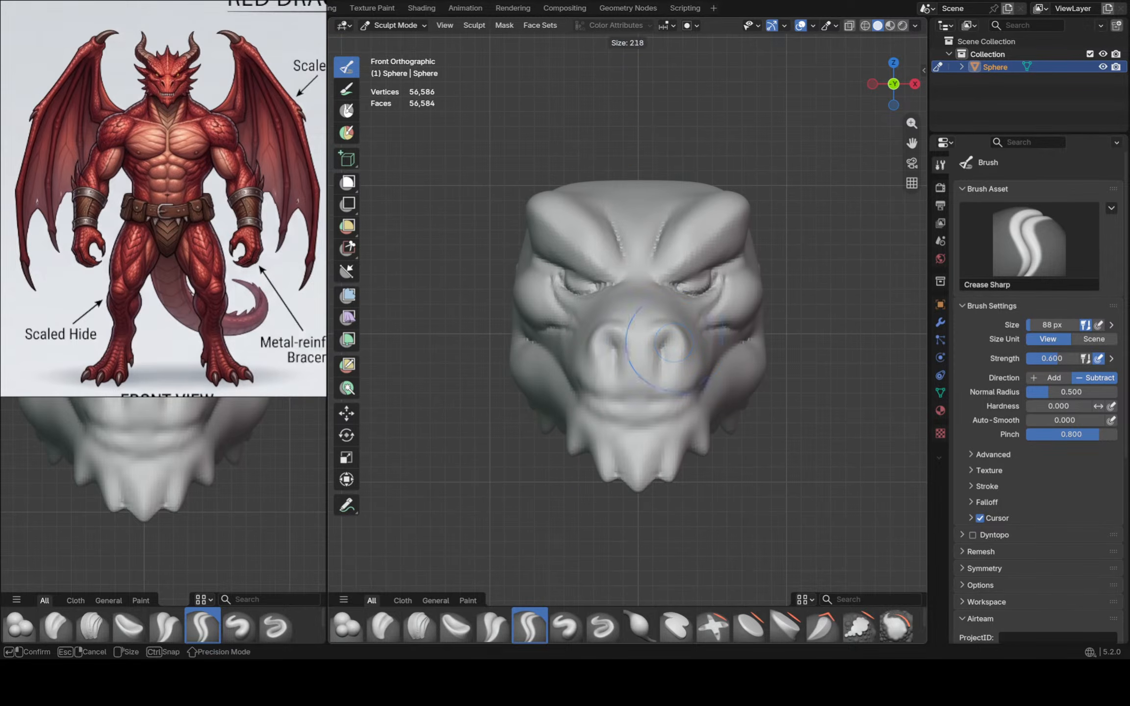
click(680, 340)
key(g)
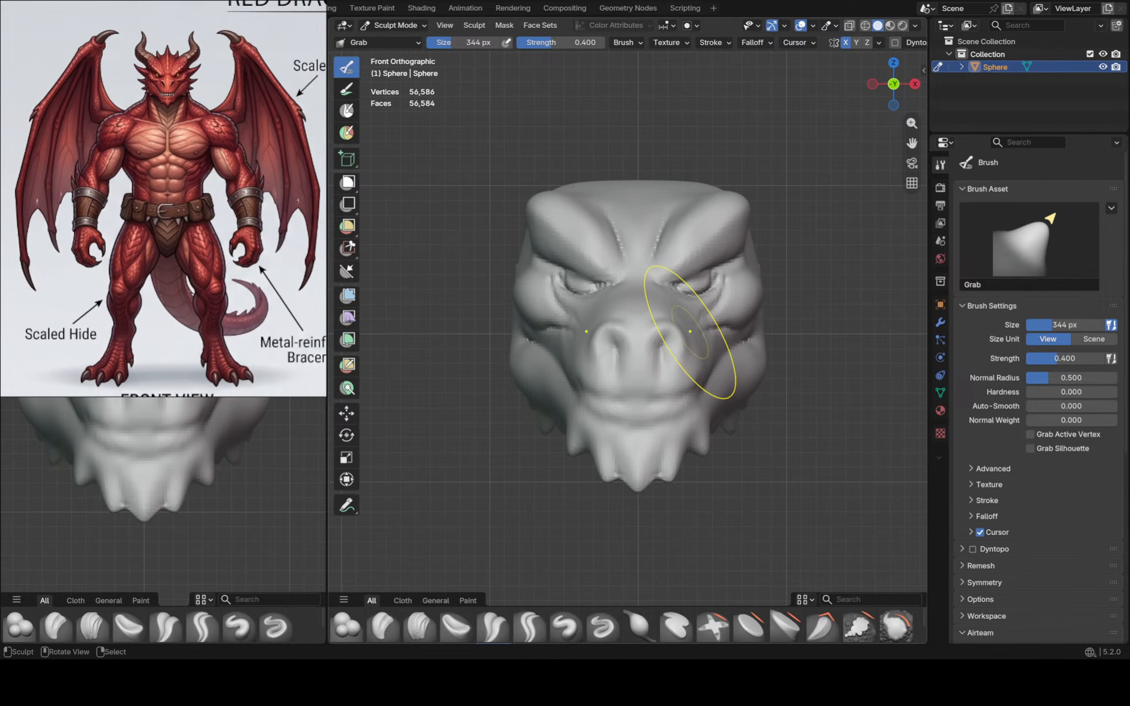
mouse_move(690, 345)
ctrl+middle_down()
mouse_move(706, 361)
mouse_move(703, 388)
ctrl+middle_up()
drag(704, 390, 693, 371)
ctrl+middle_drag(708, 353, 707, 333)
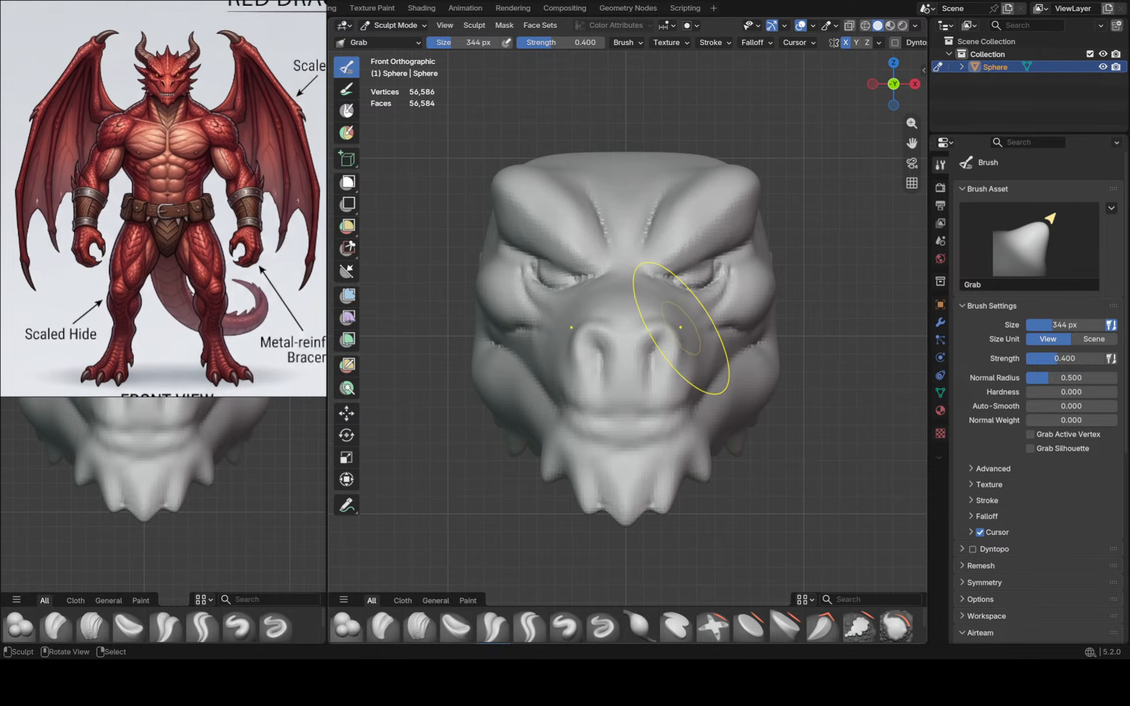
scroll(711, 321, down, 1)
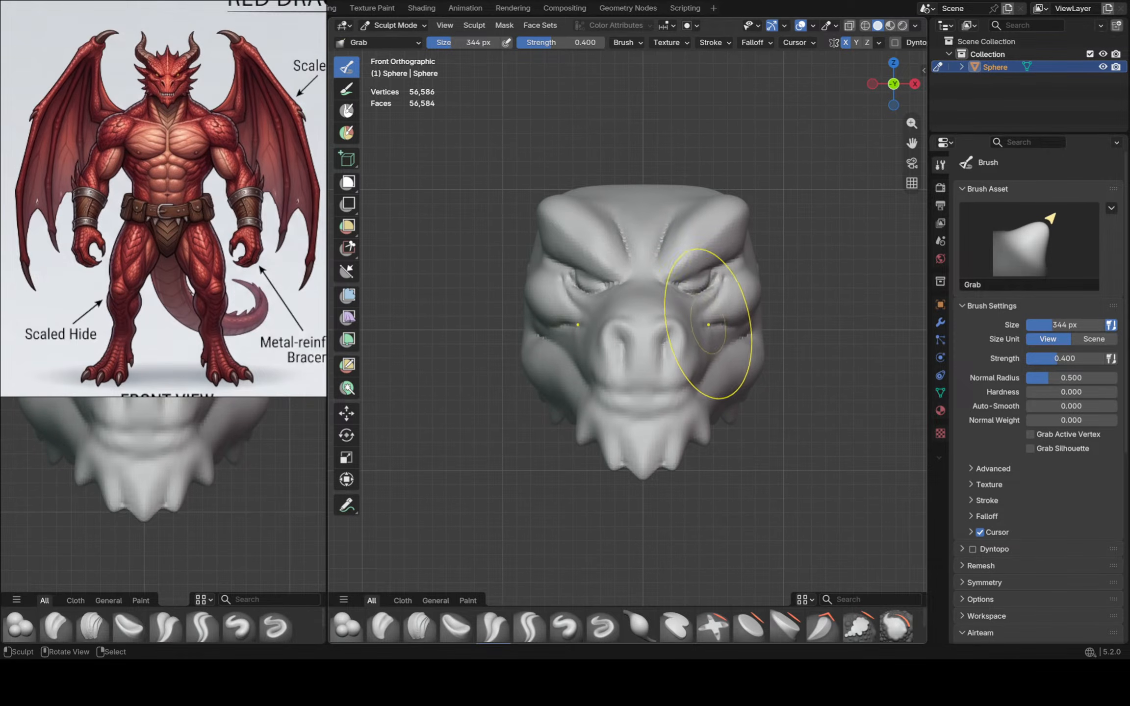
scroll(686, 351, down, 1)
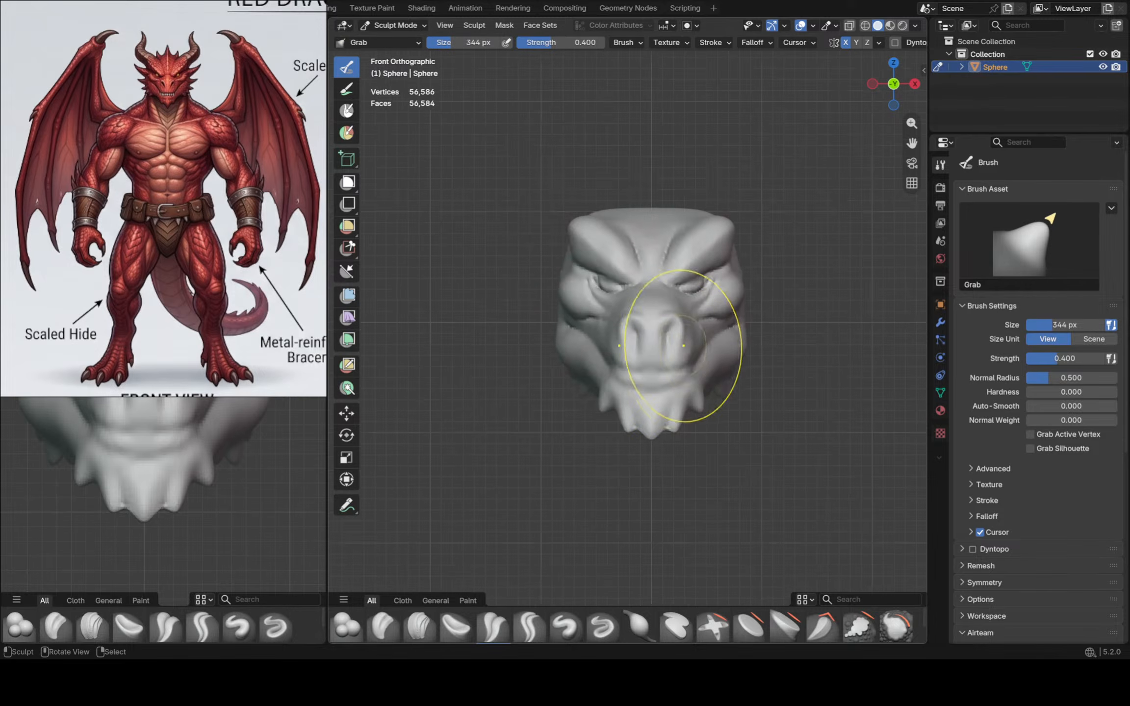
scroll(685, 362, up, 3)
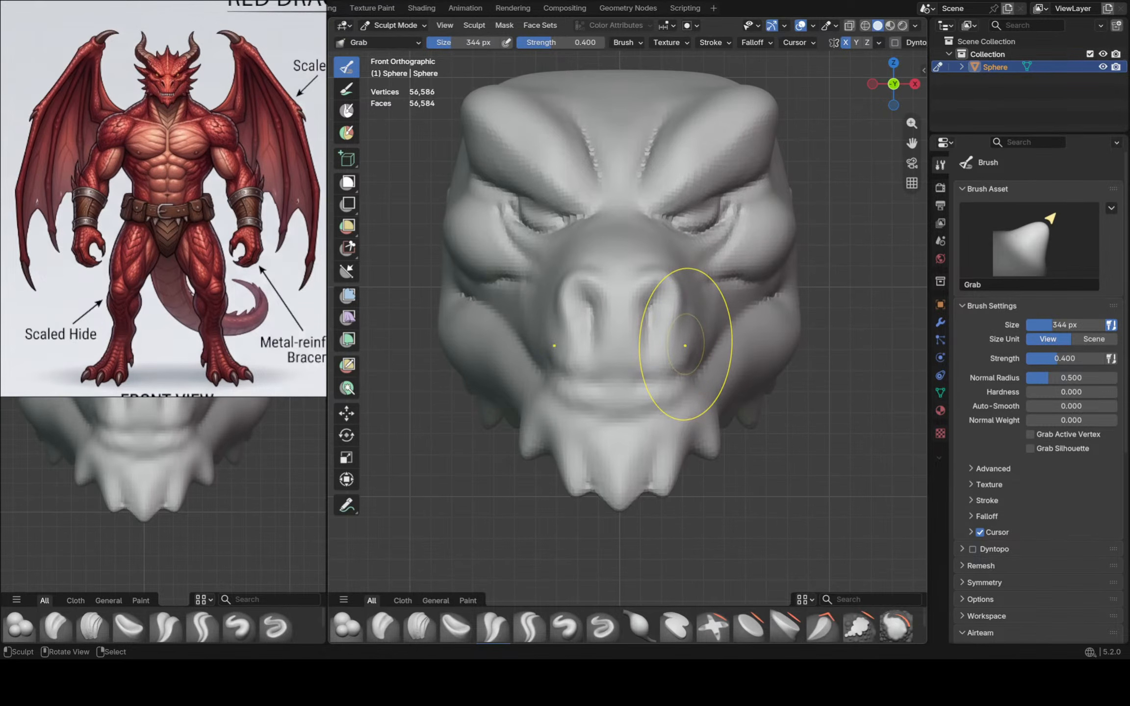
scroll(677, 346, up, 2)
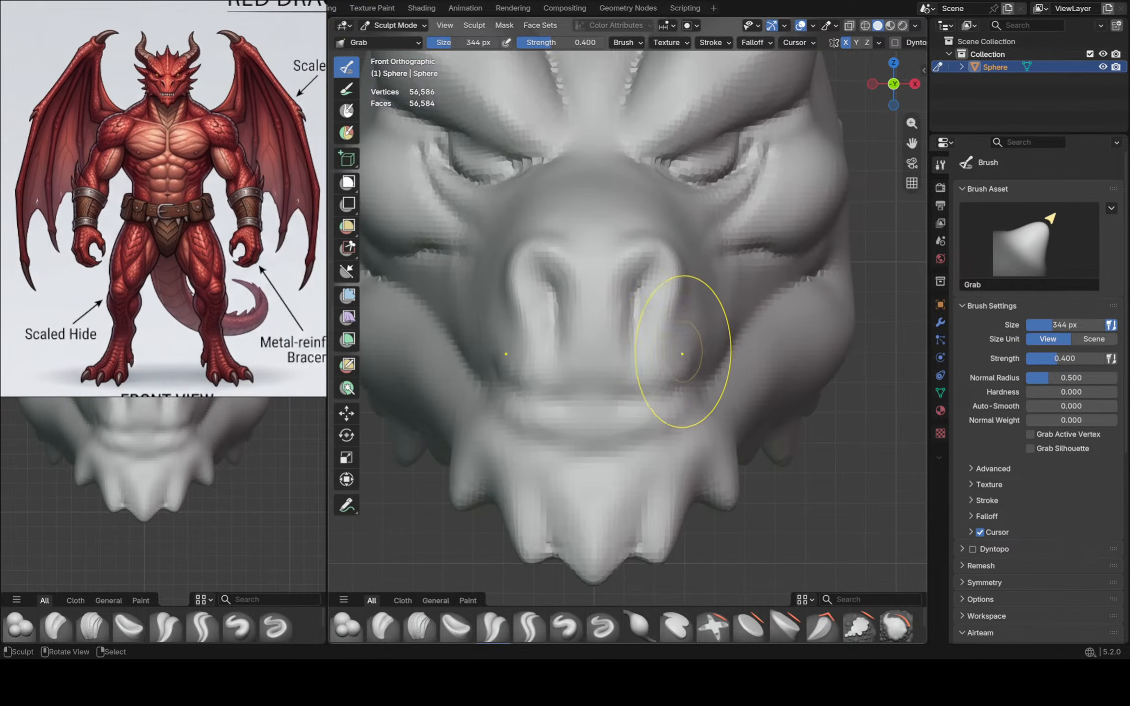
Pull both sides of the snout outward with the Grab brush at 344 px, and lift the upper lip edges at 232 px
drag(673, 367, 684, 362)
drag(683, 290, 687, 287)
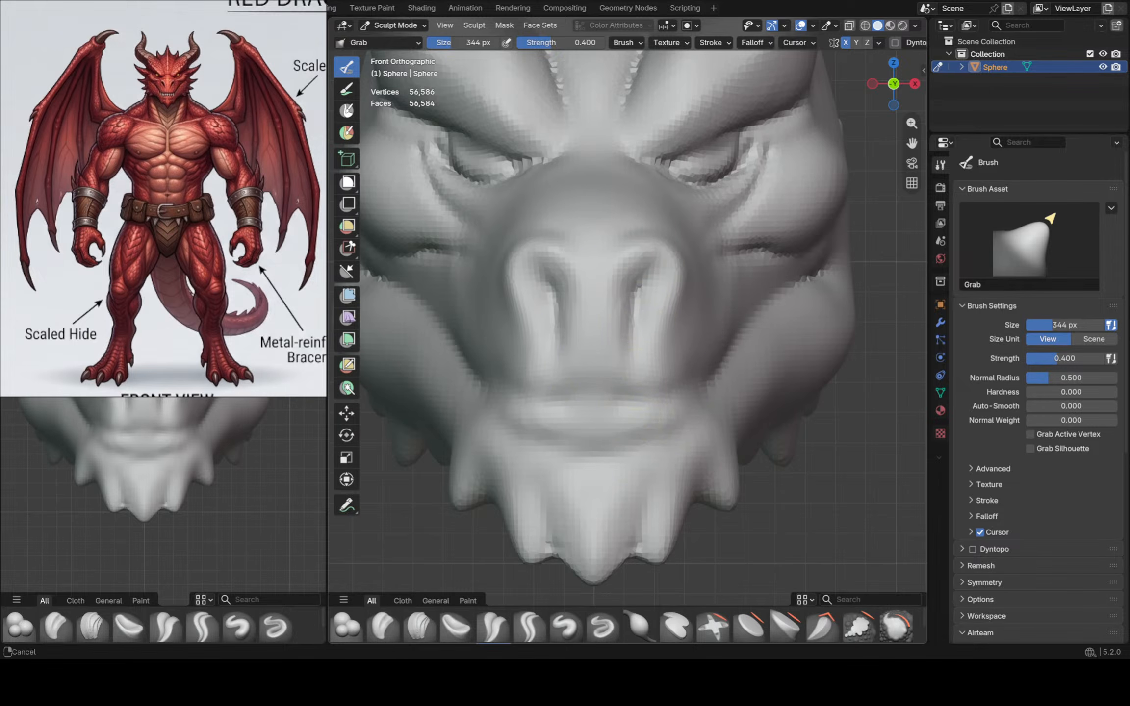
key(f)
click(596, 338)
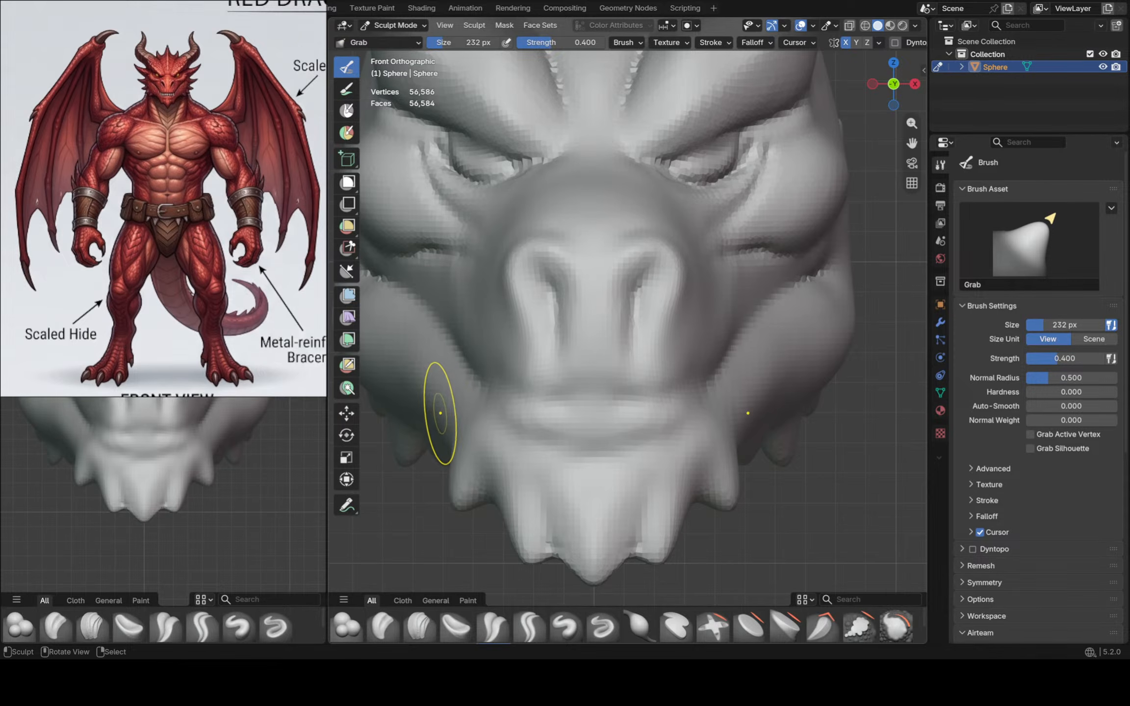
drag(551, 389, 547, 379)
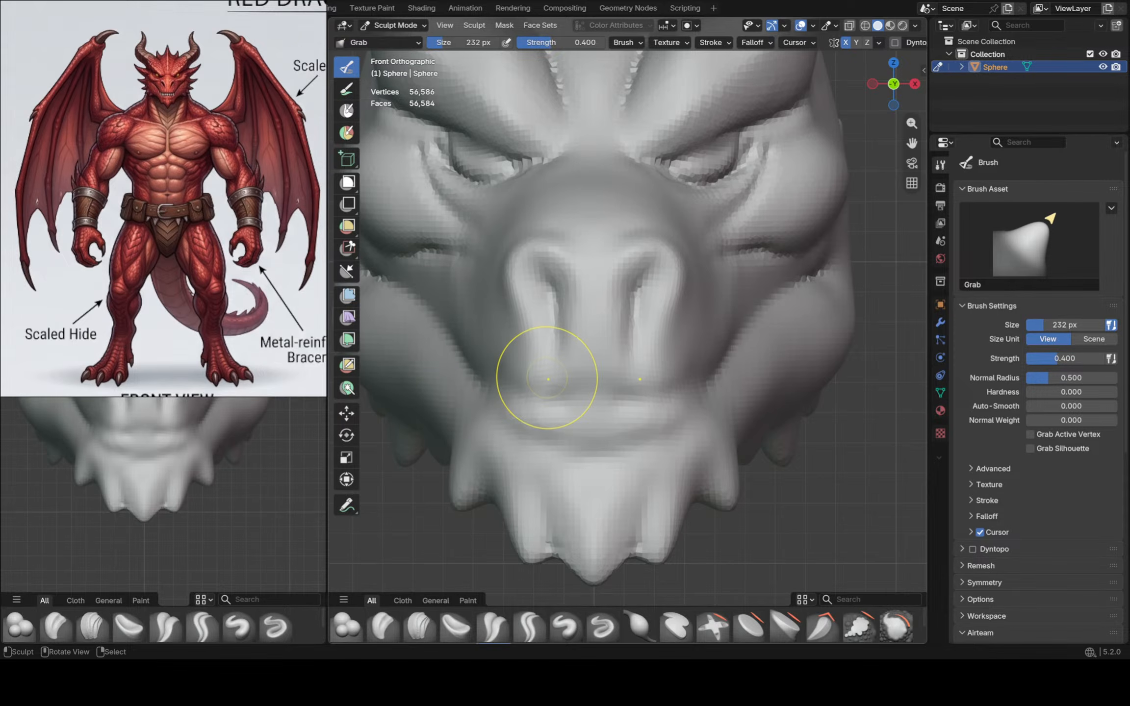
Flatten the lip ridge below the snout with Grab at 324 px, and nudge the cheek edges beside the mouth inward at 124 px
key(f)
click(568, 387)
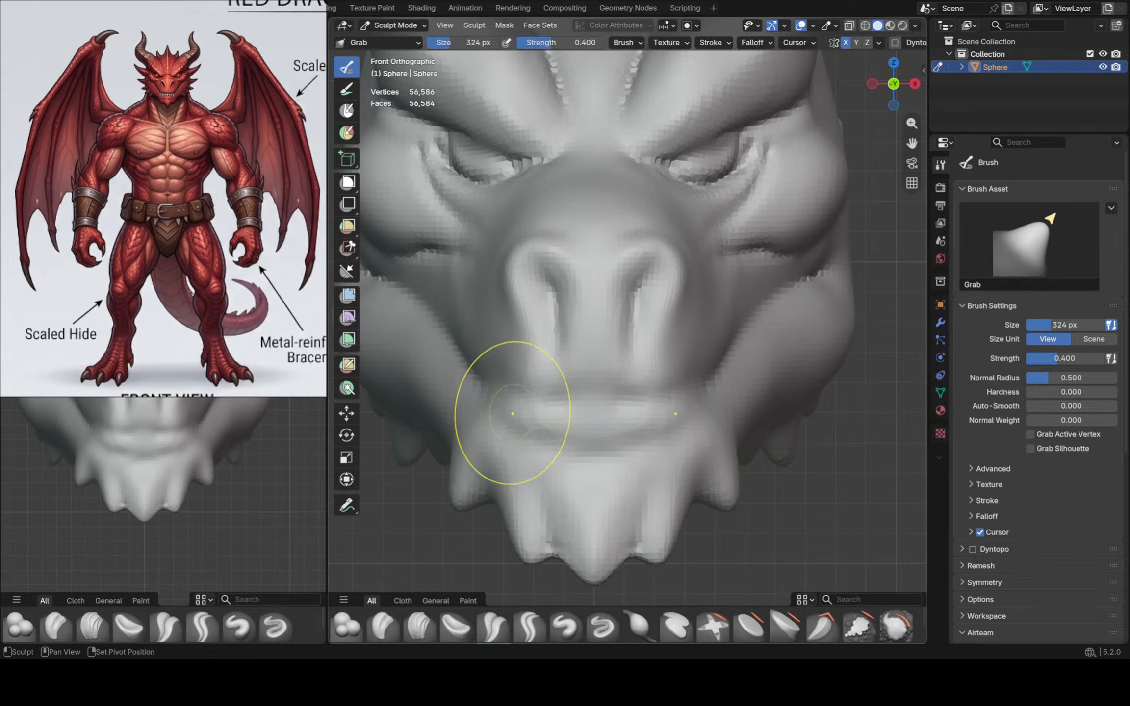
drag(513, 414, 513, 429)
key(f)
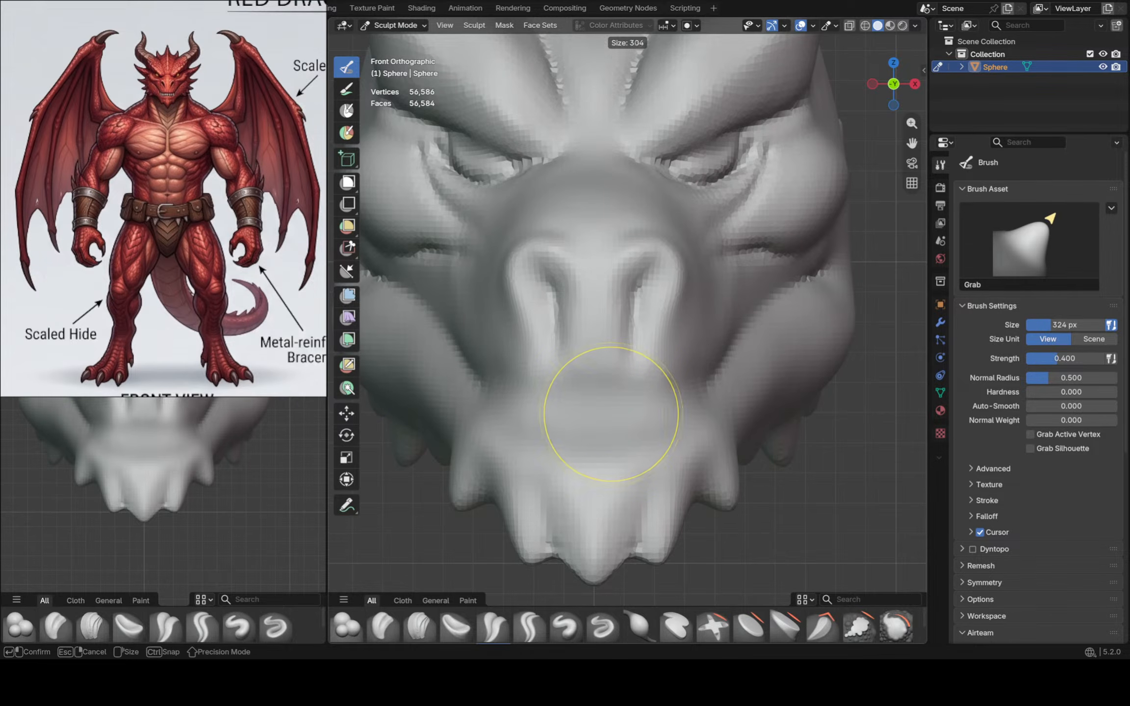
click(579, 408)
shift+middle_drag(538, 390, 600, 368)
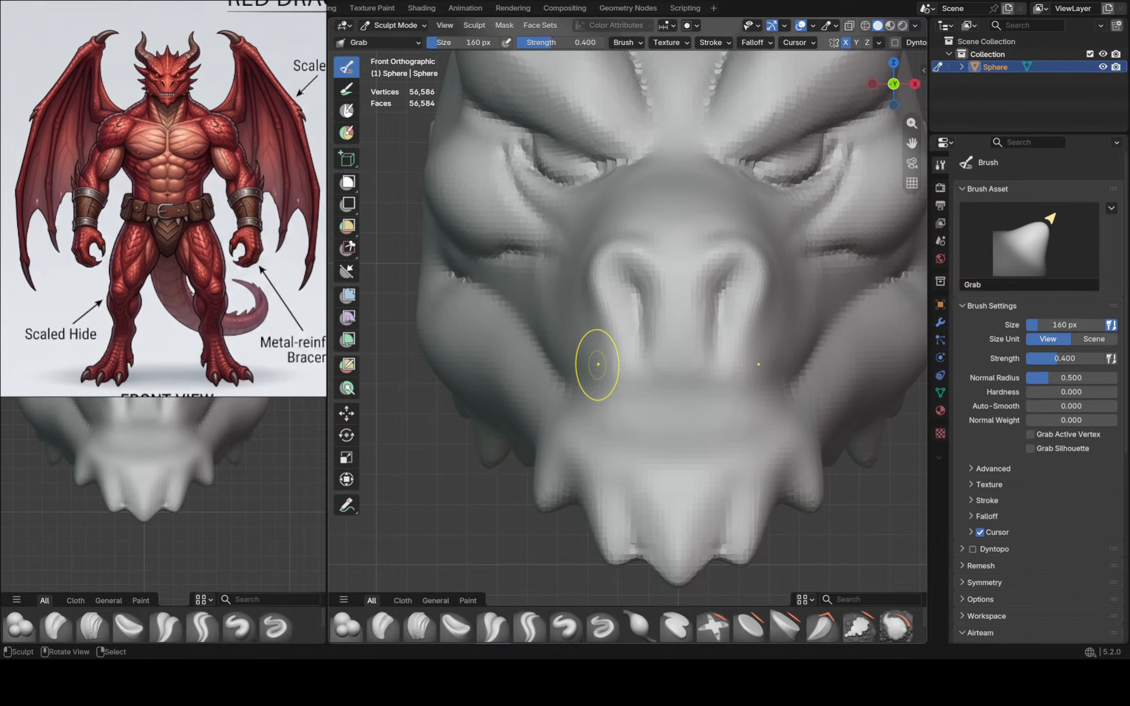
key(f)
click(589, 365)
mouse_move(536, 359)
mouse_down()
mouse_move(517, 331)
mouse_move(548, 343)
mouse_up()
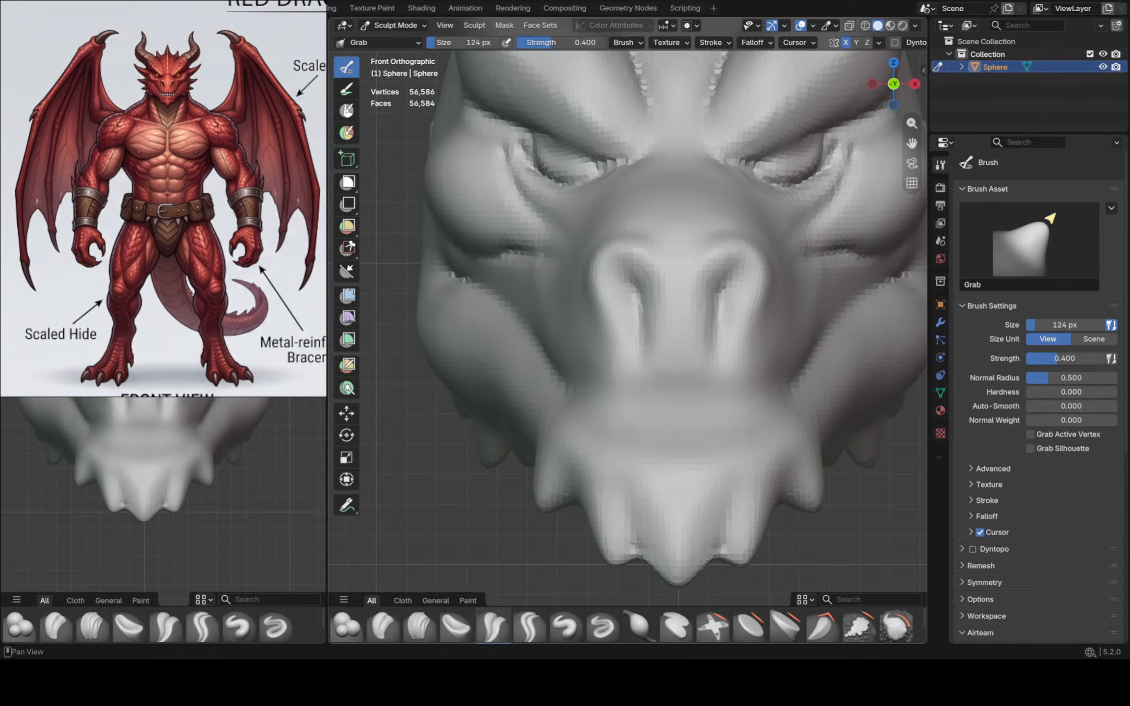
Carve a mirrored mouth line beneath the snout with the Crease Polish brush at 124 px and strength 0.250
click(493, 625)
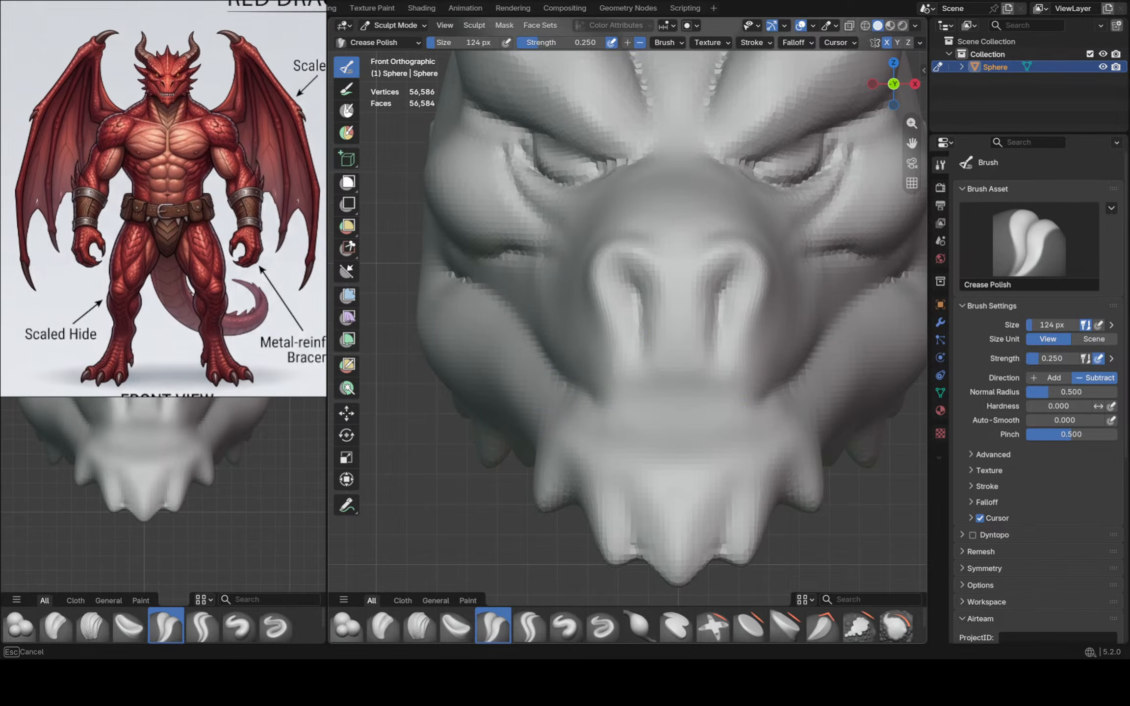
drag(596, 399, 682, 397)
mouse_move(627, 400)
mouse_down()
mouse_move(713, 399)
mouse_move(652, 402)
mouse_up()
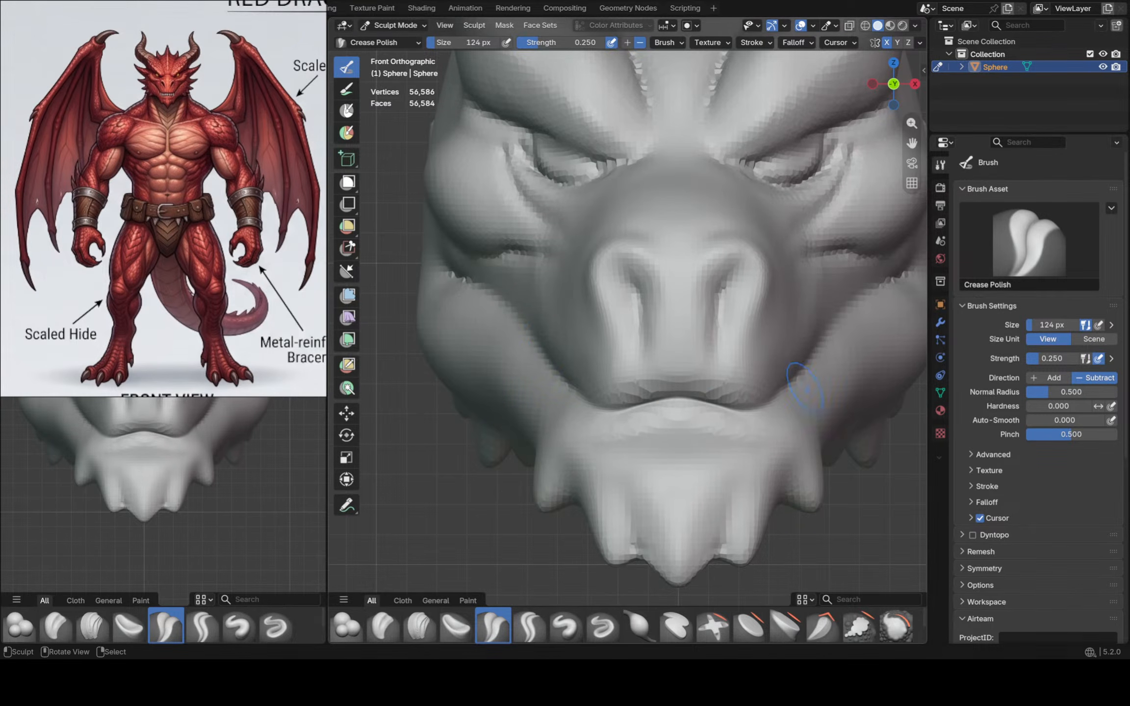
Smooth the snout side above the mouth corner and pull the snout's front slightly forward with Grab at 462 px and strength 0.400
scroll(716, 348, down, 4)
mouse_move(716, 349)
middle_down()
mouse_move(608, 351)
mouse_move(622, 353)
mouse_move(599, 373)
mouse_move(603, 405)
mouse_move(653, 404)
middle_up()
key(f)
click(667, 353)
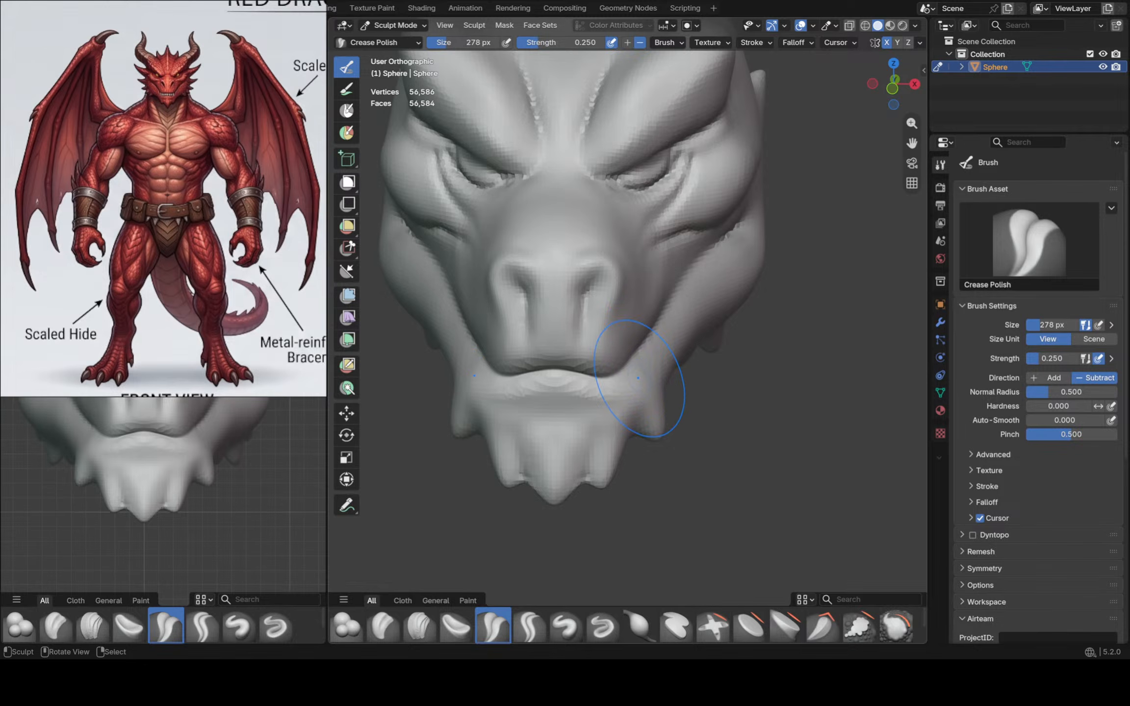
key(g)
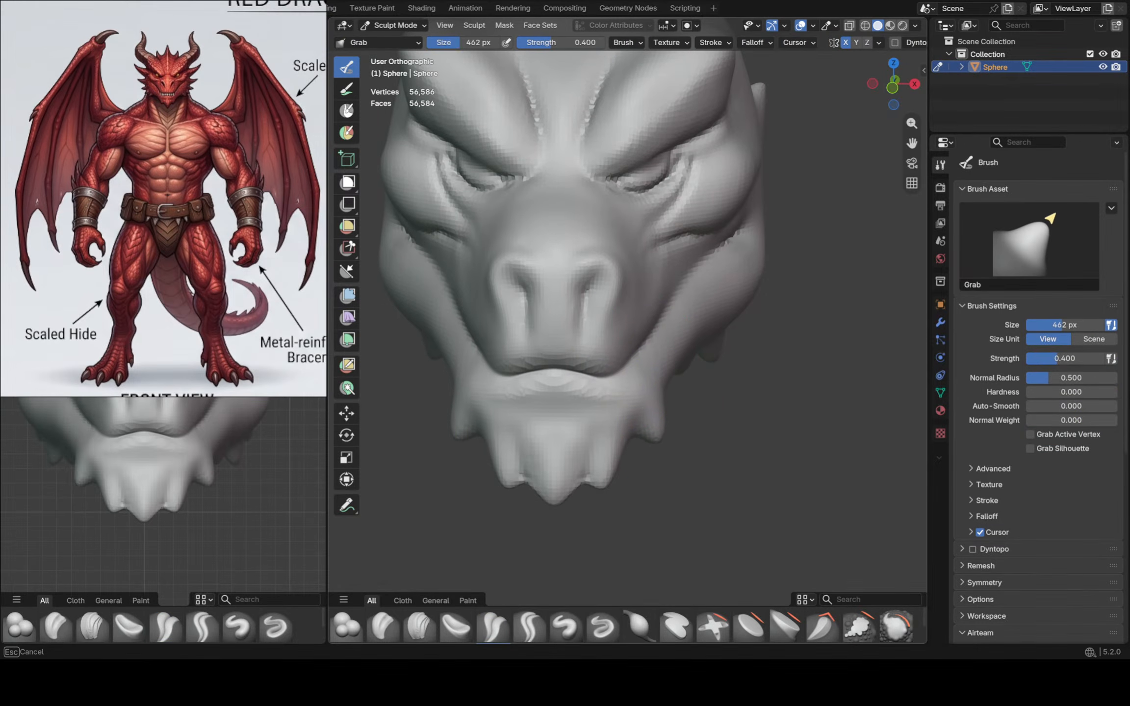
scroll(628, 365, up, 3)
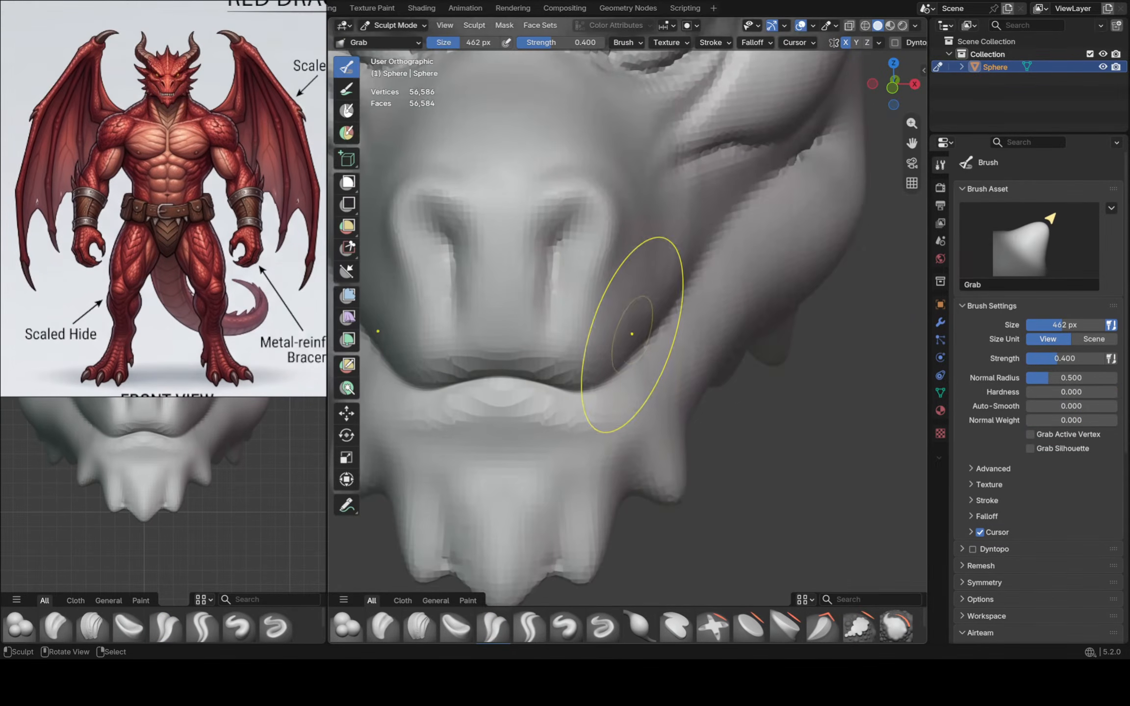
shift+drag(685, 249, 696, 234)
middle_drag(696, 234, 557, 240)
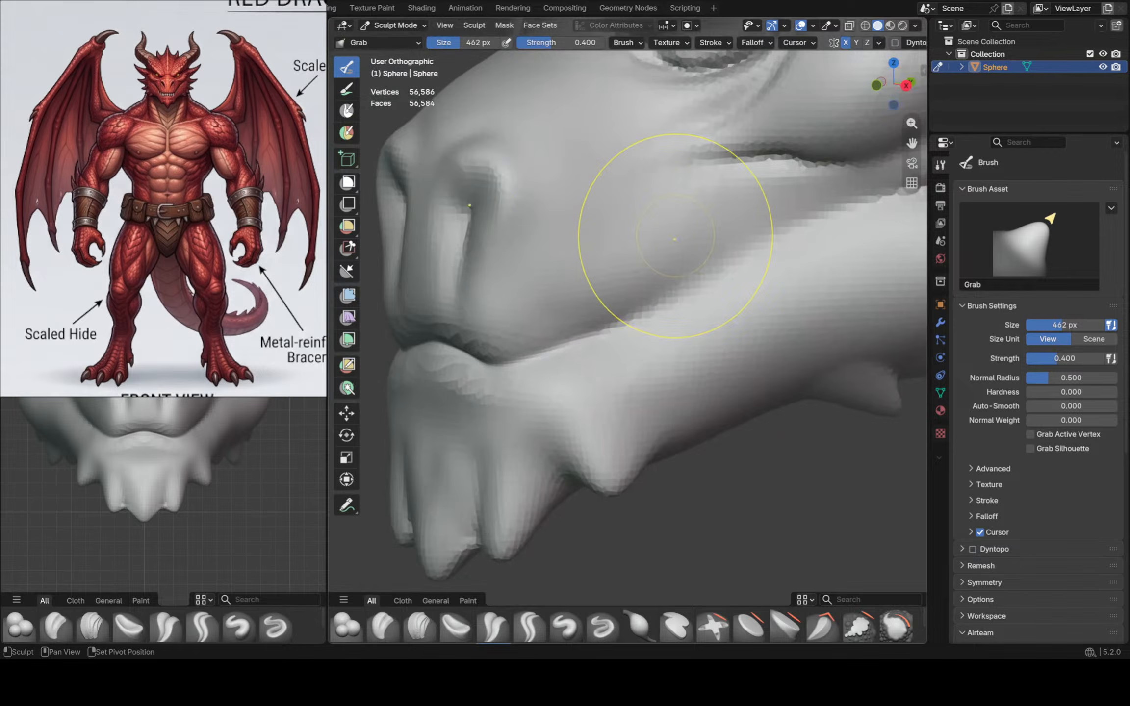
scroll(647, 255, down, 2)
middle_drag(609, 283, 532, 289)
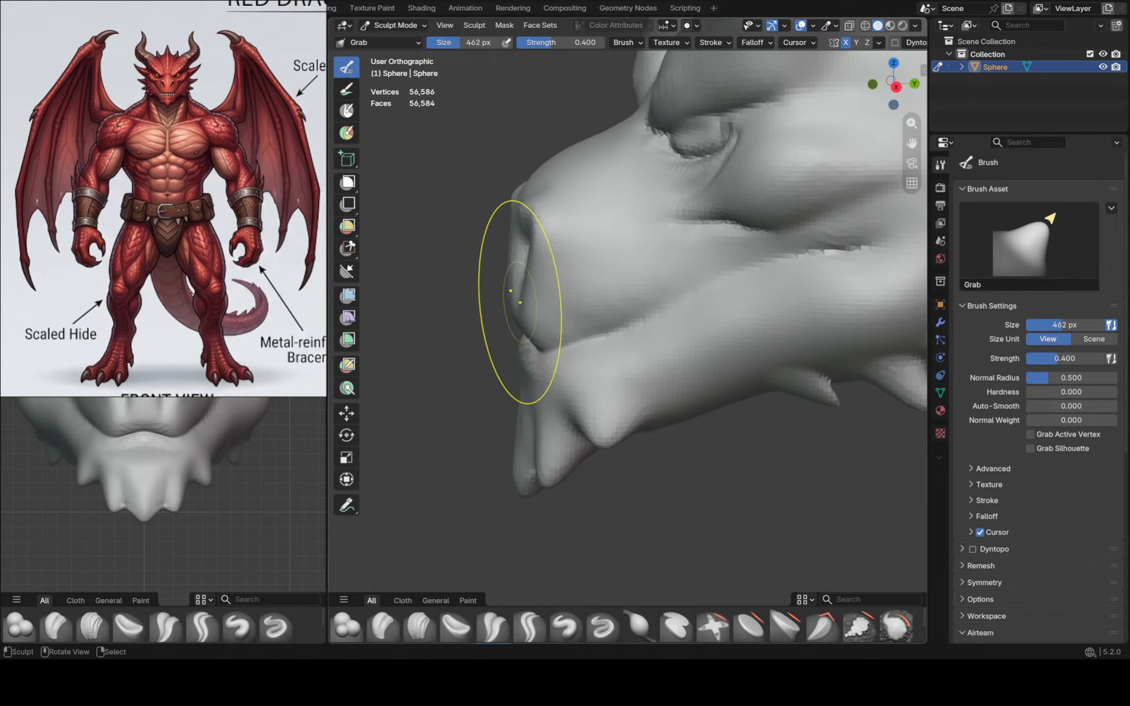
drag(518, 300, 514, 299)
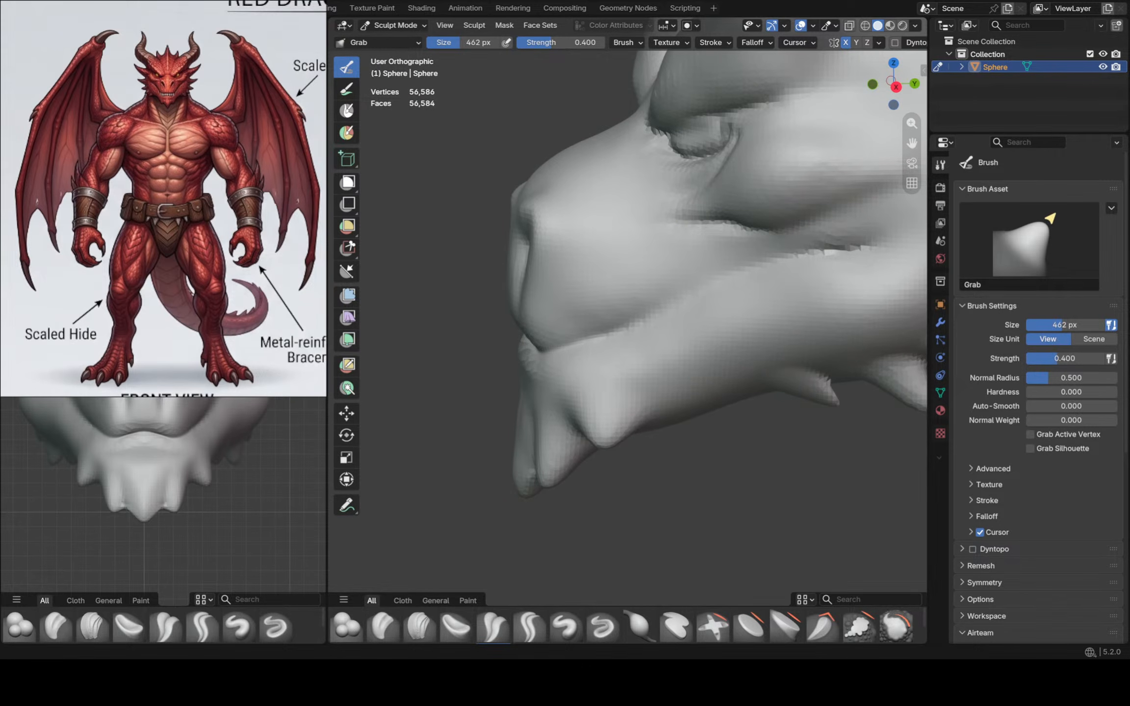
middle_drag(589, 312, 574, 315)
key(KP_3)
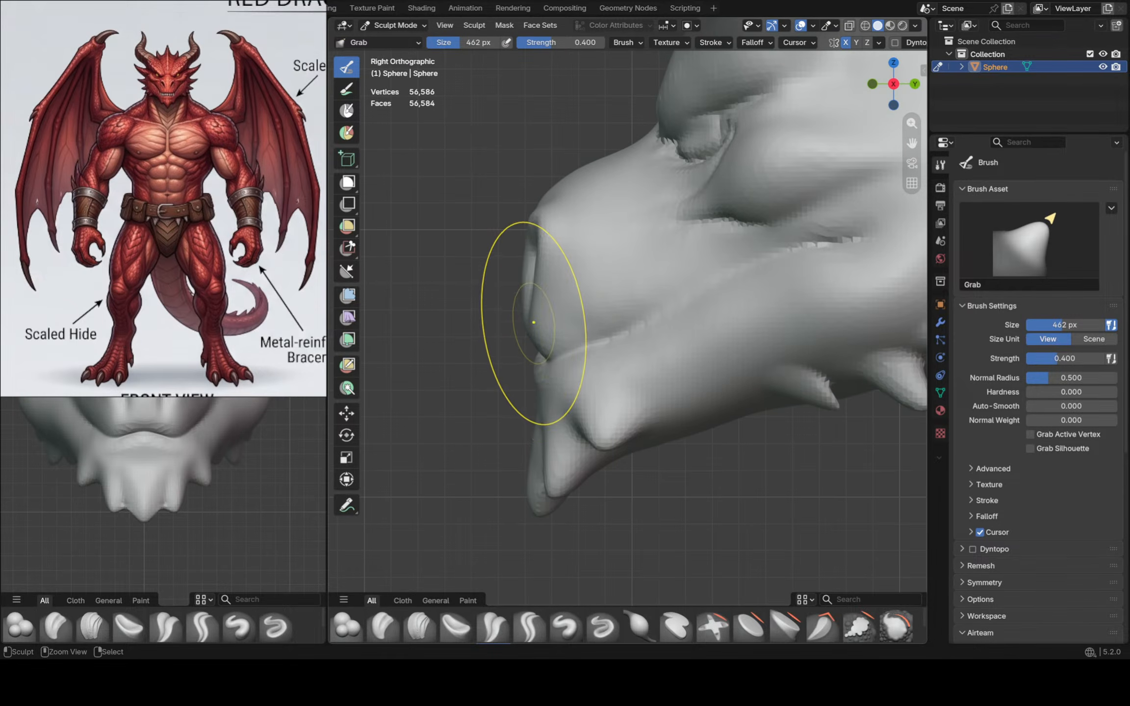
Reshape the snout's side profile with Grab at 572 px, pulling the nose bridge up and back and pushing the chin front back
scroll(527, 338, down, 1)
key(f)
click(682, 328)
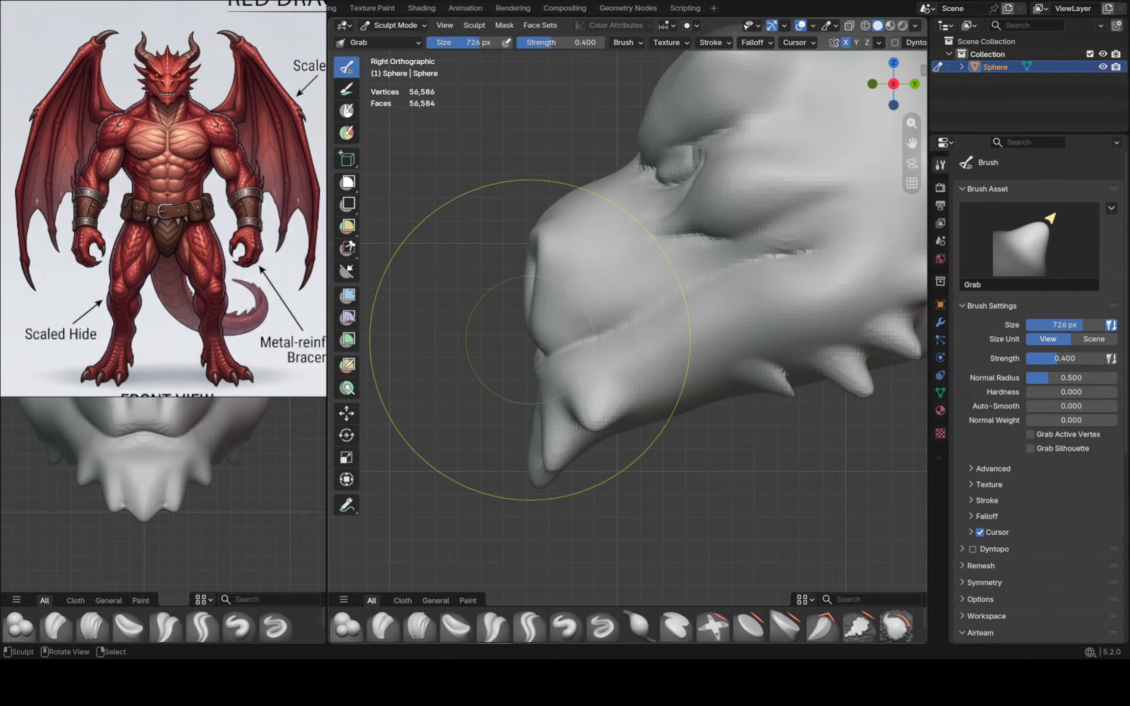
key(f)
click(530, 339)
scroll(528, 338, up, 1)
mouse_move(529, 338)
middle_down()
mouse_move(554, 341)
mouse_move(492, 365)
middle_up()
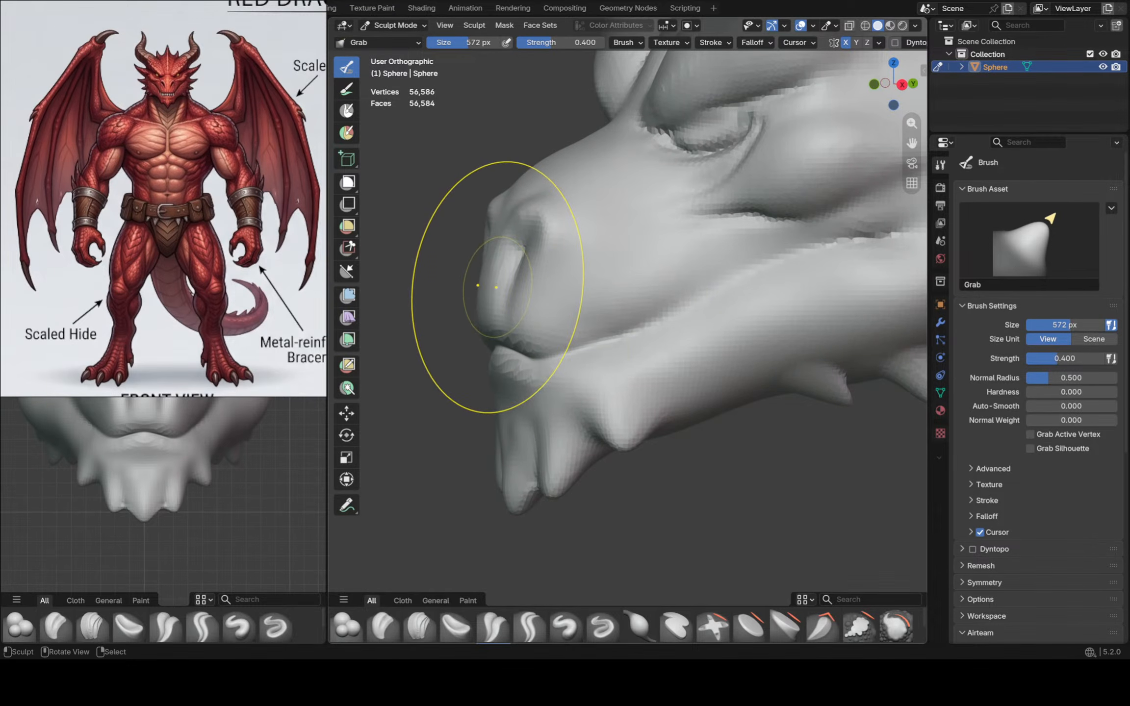
key(KP_3)
drag(534, 196, 549, 181)
drag(493, 407, 500, 406)
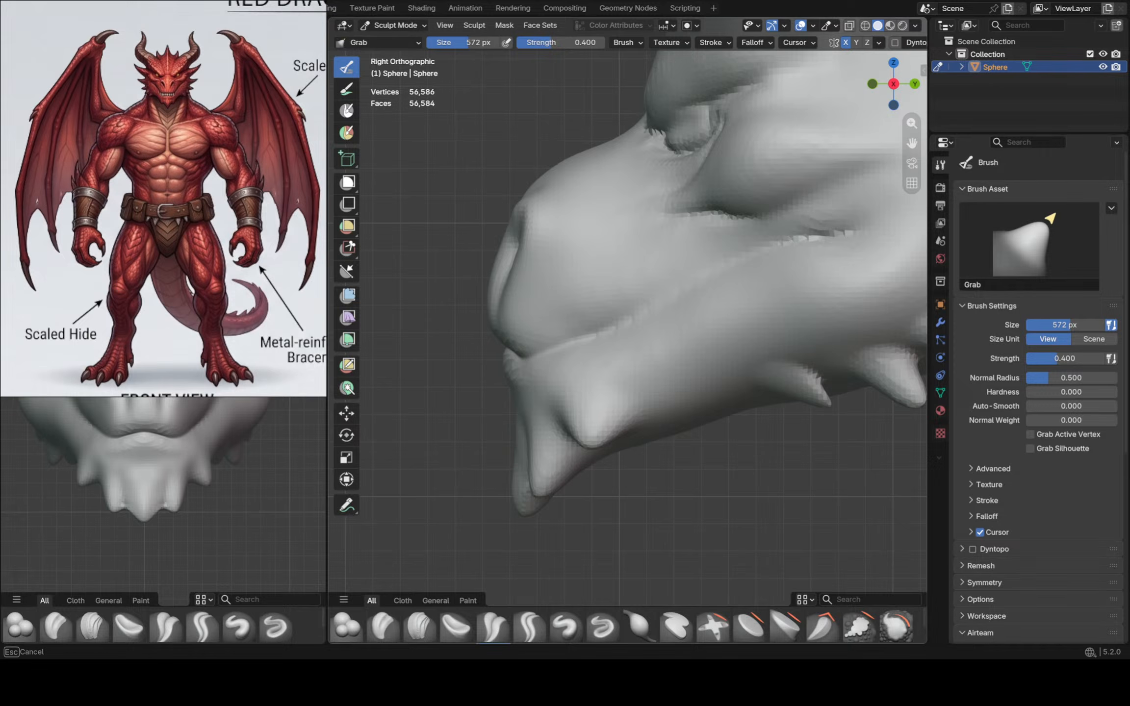
Pull the lower lip and nose tip forward and lift the top of the nose with Grab at 572 px
middle_drag(479, 341, 520, 395)
scroll(520, 397, up, 1)
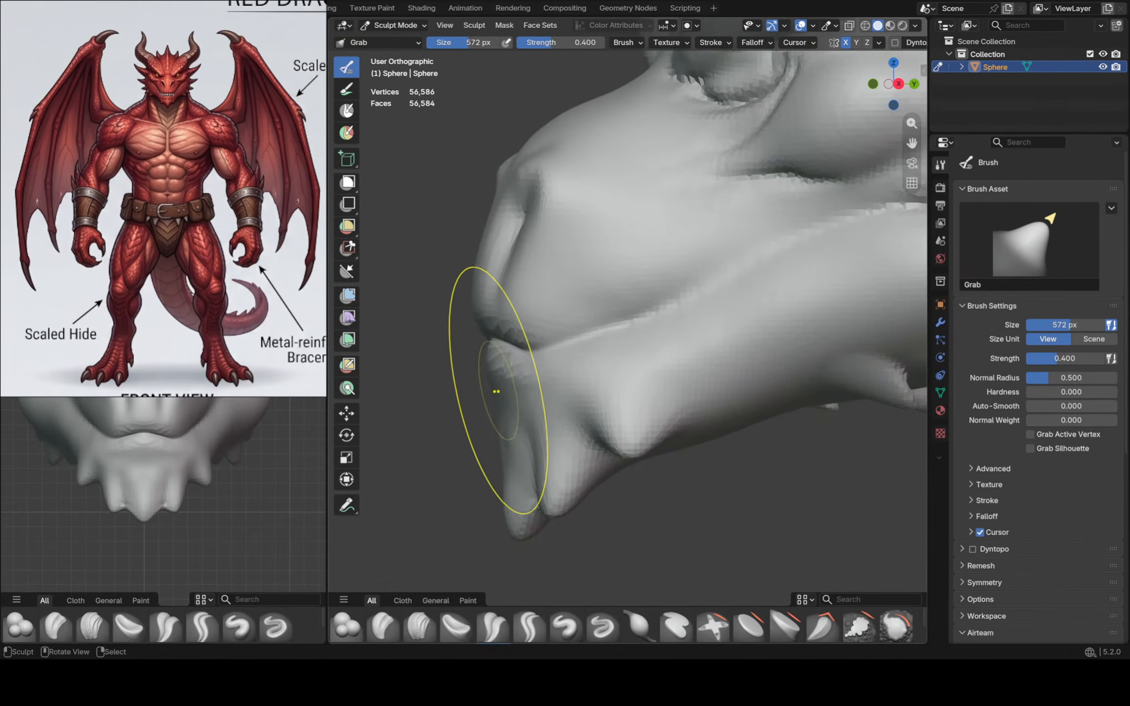
scroll(492, 381, down, 1)
drag(492, 380, 474, 376)
drag(482, 314, 471, 312)
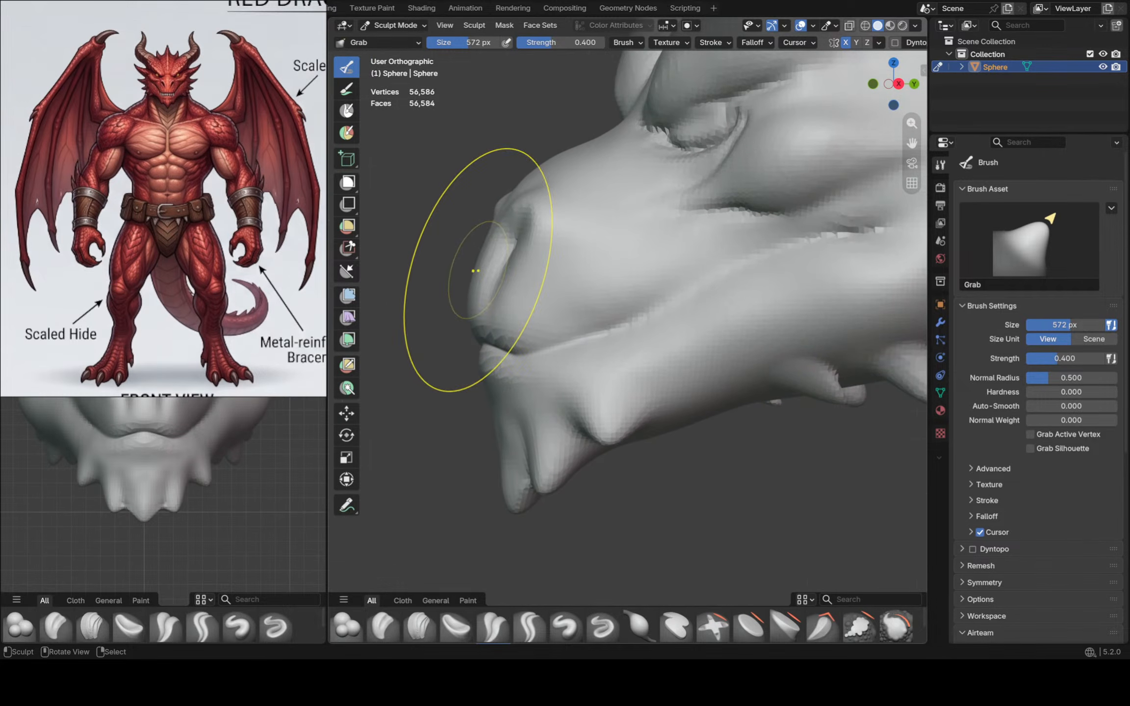
key(KP_3)
mouse_move(510, 207)
mouse_down()
mouse_move(553, 167)
mouse_move(505, 173)
mouse_move(549, 172)
mouse_move(505, 192)
mouse_up()
Examine the head from the side and front against the dragon concept image
scroll(508, 200, up, 2)
scroll(510, 200, up, 2)
scroll(504, 200, down, 3)
middle_drag(504, 200, 638, 211)
scroll(594, 211, down, 4)
mouse_move(630, 328)
shift+middle_down()
mouse_move(657, 339)
mouse_move(655, 316)
shift+middle_up()
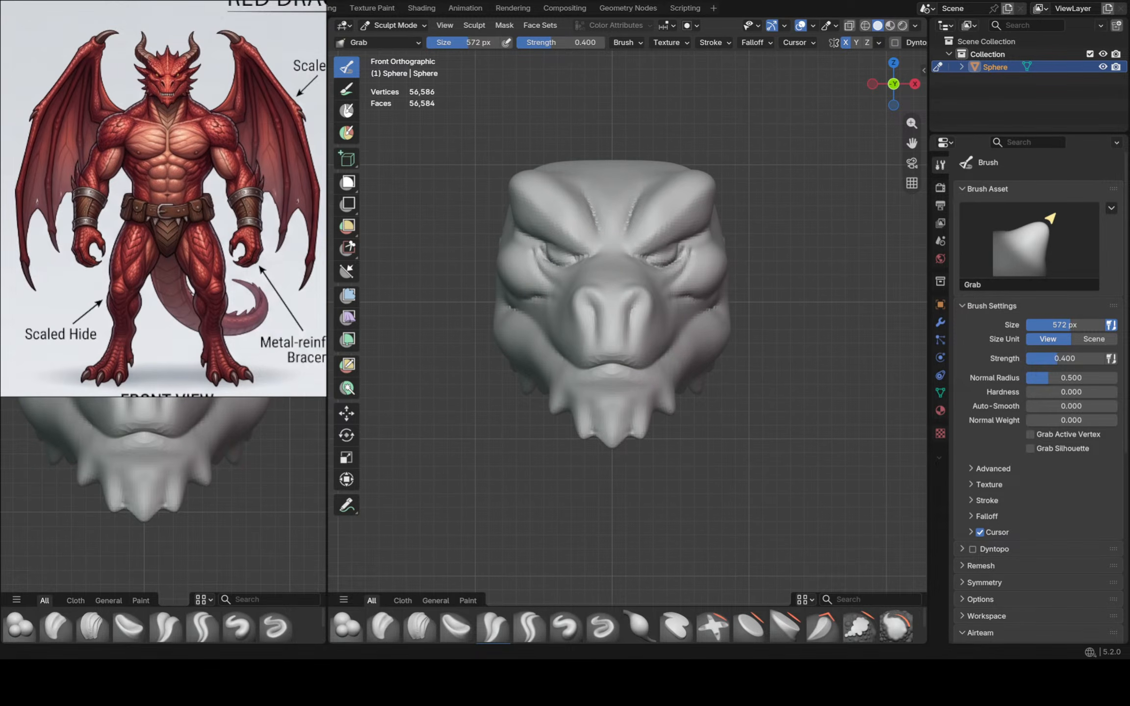
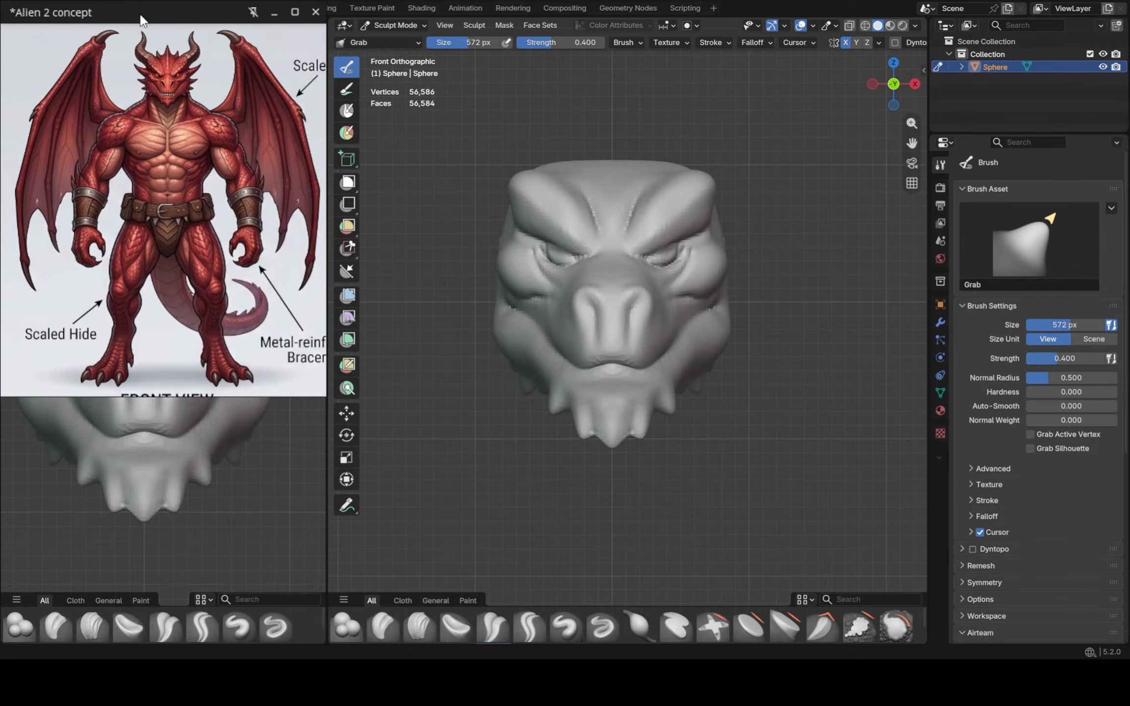
shift+middle_drag(673, 260, 671, 264)
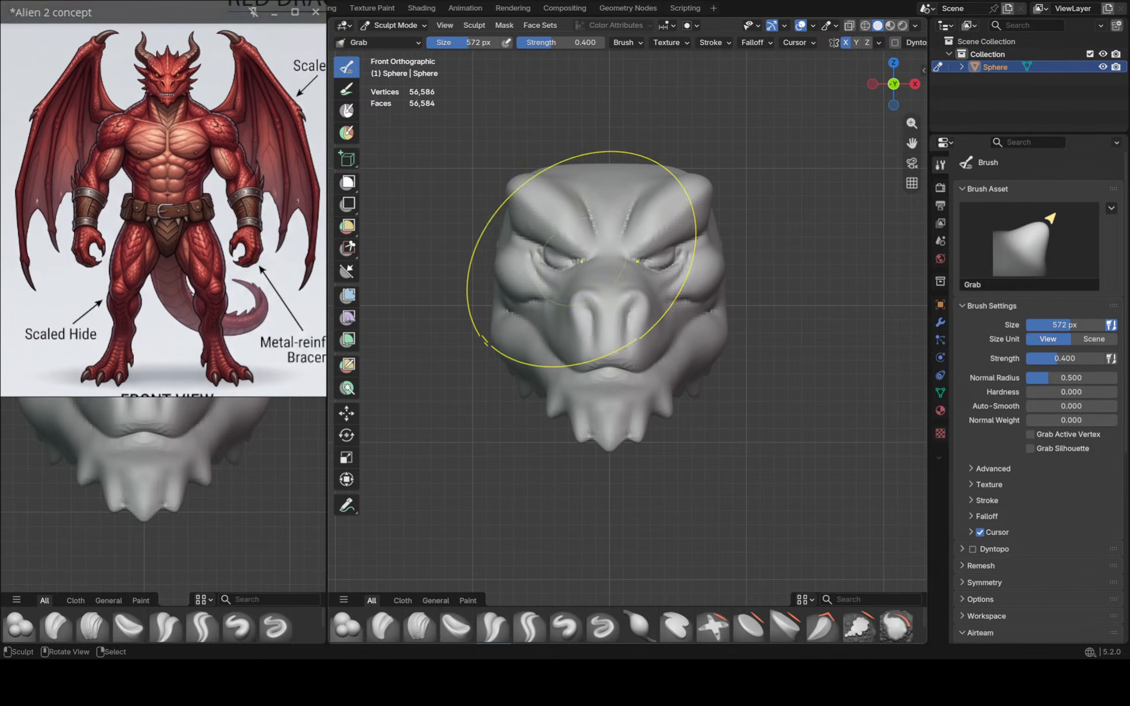
middle_drag(693, 309, 579, 312)
scroll(637, 252, down, 1)
shift+middle_drag(731, 255, 677, 260)
Pull the outer ends of both brow ridges slightly outward in front view with Grab at 572 px
scroll(677, 260, up, 2)
key(KP_1)
scroll(542, 151, up, 3)
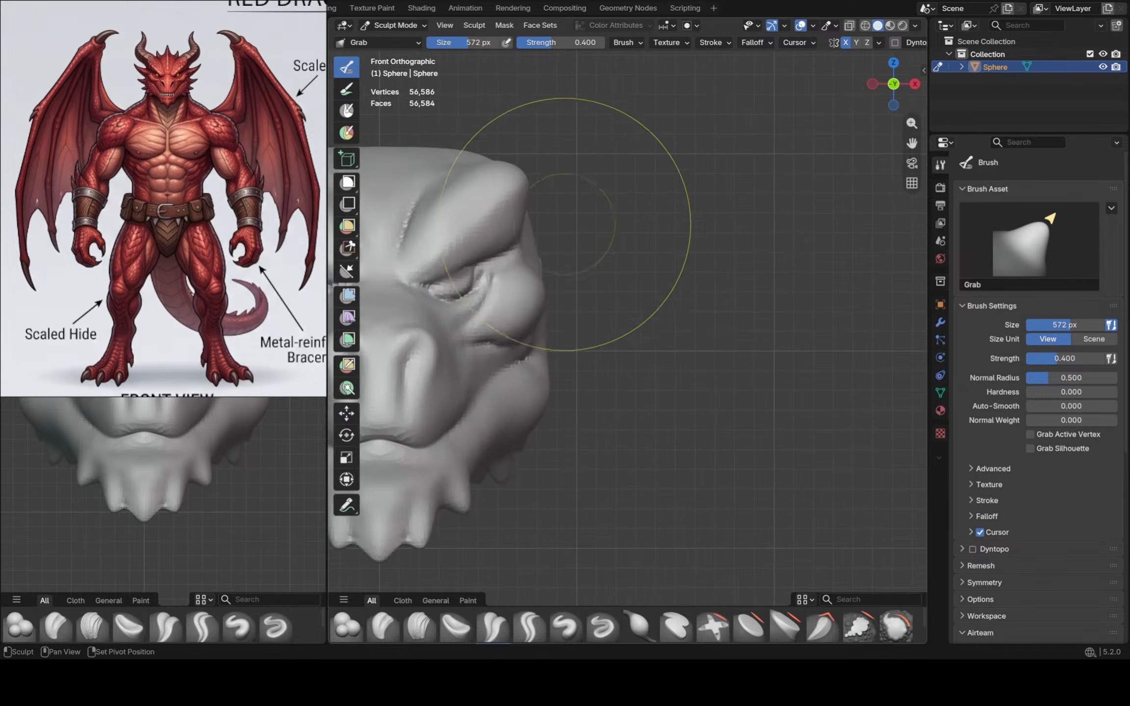
key(alt+w)
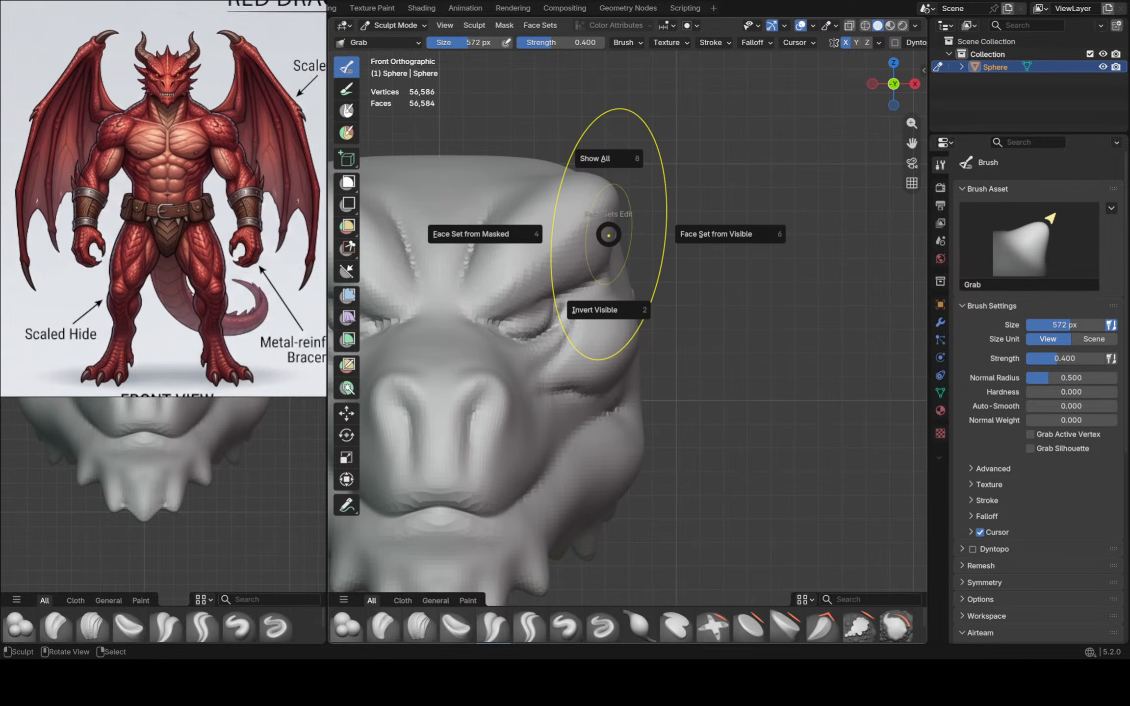
key(Escape)
drag(607, 230, 616, 231)
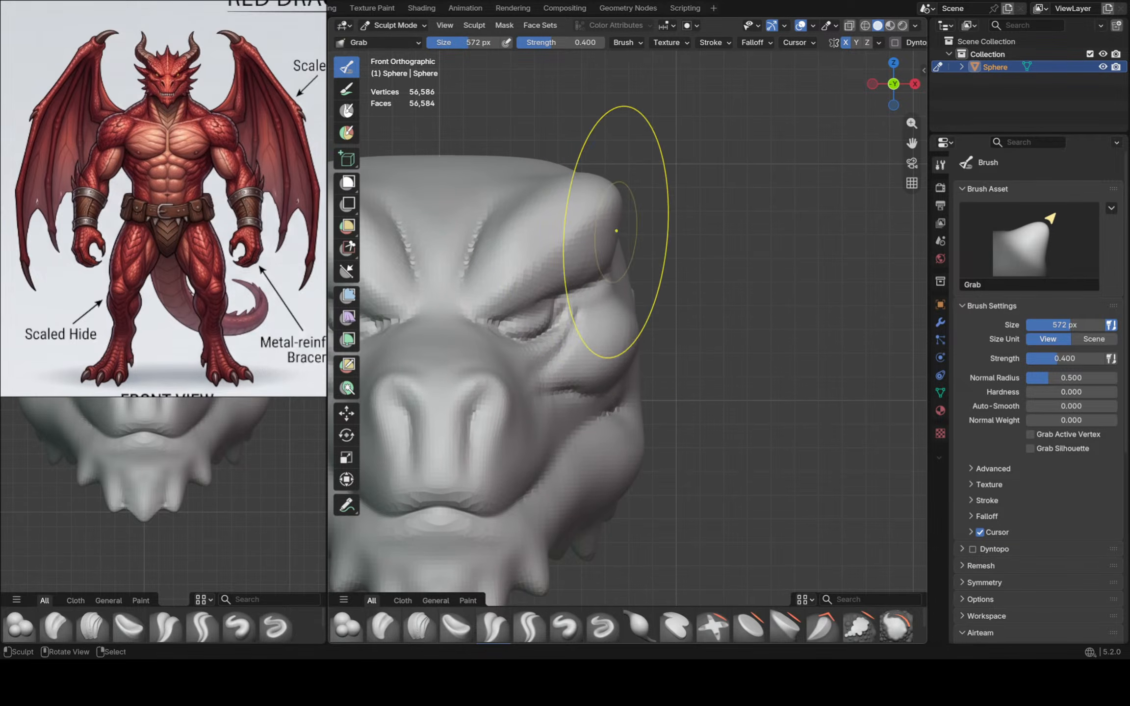
mouse_move(616, 231)
ctrl+middle_down()
mouse_move(598, 251)
mouse_move(711, 245)
mouse_move(684, 295)
ctrl+middle_up()
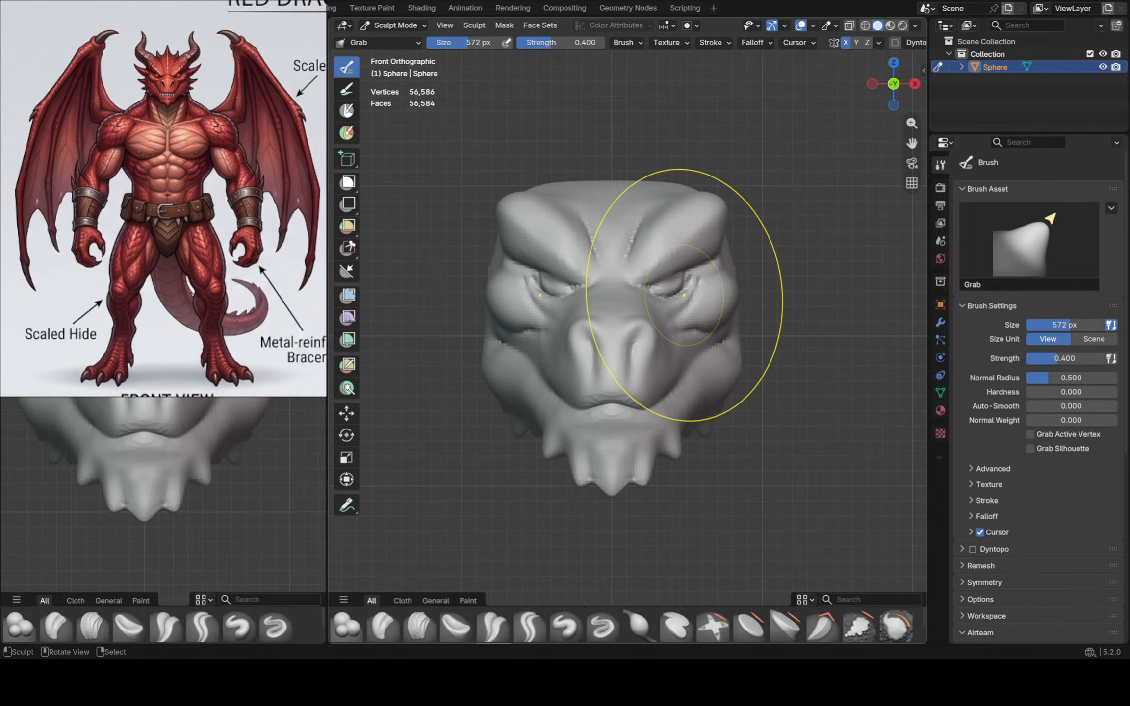
Leave sculpting for Object Mode and add a UV sphere to the scene
click(394, 25)
click(397, 36)
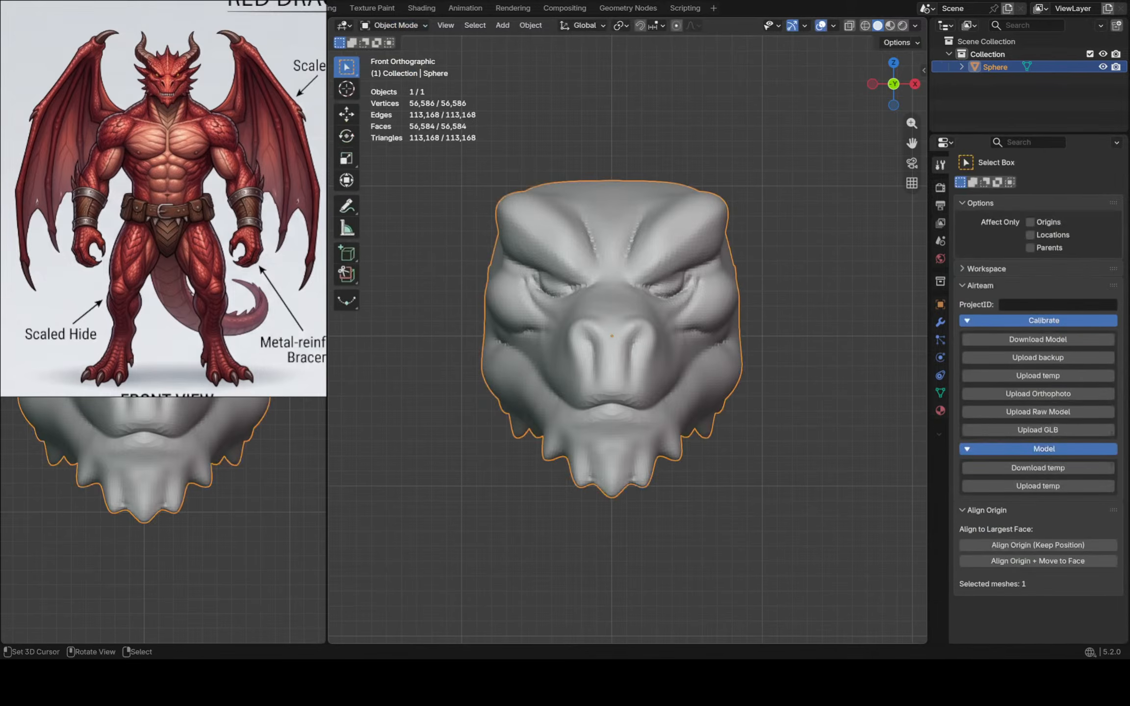
key(shift+a)
mouse_move(473, 205)
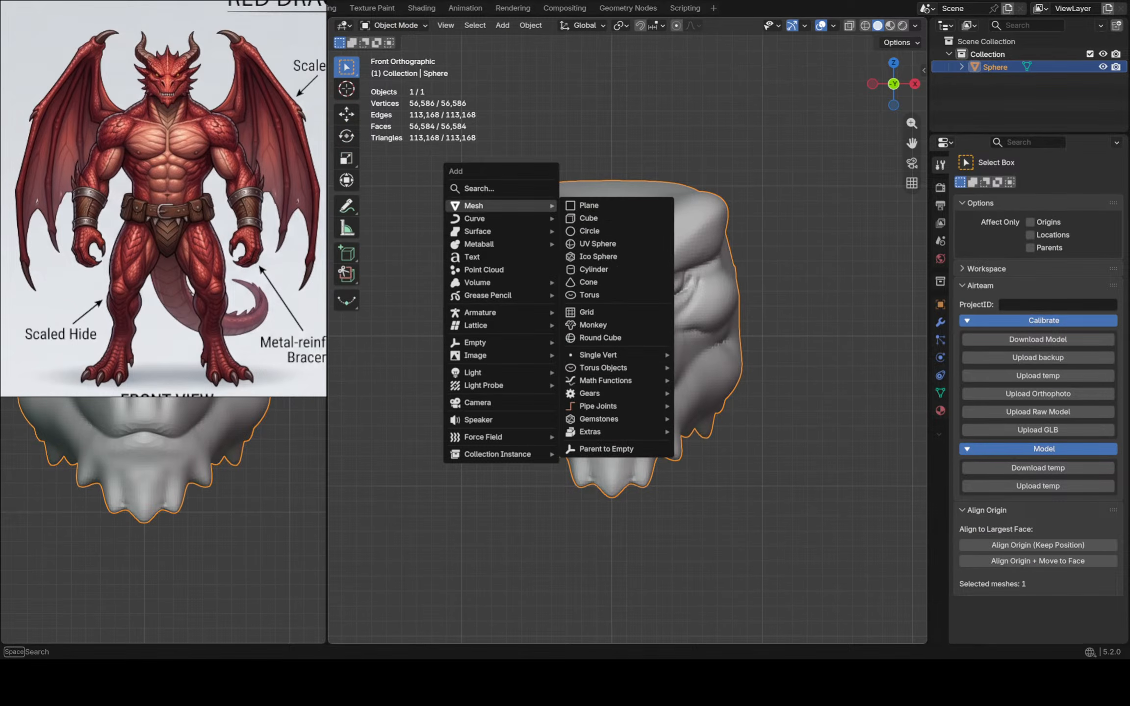
click(597, 243)
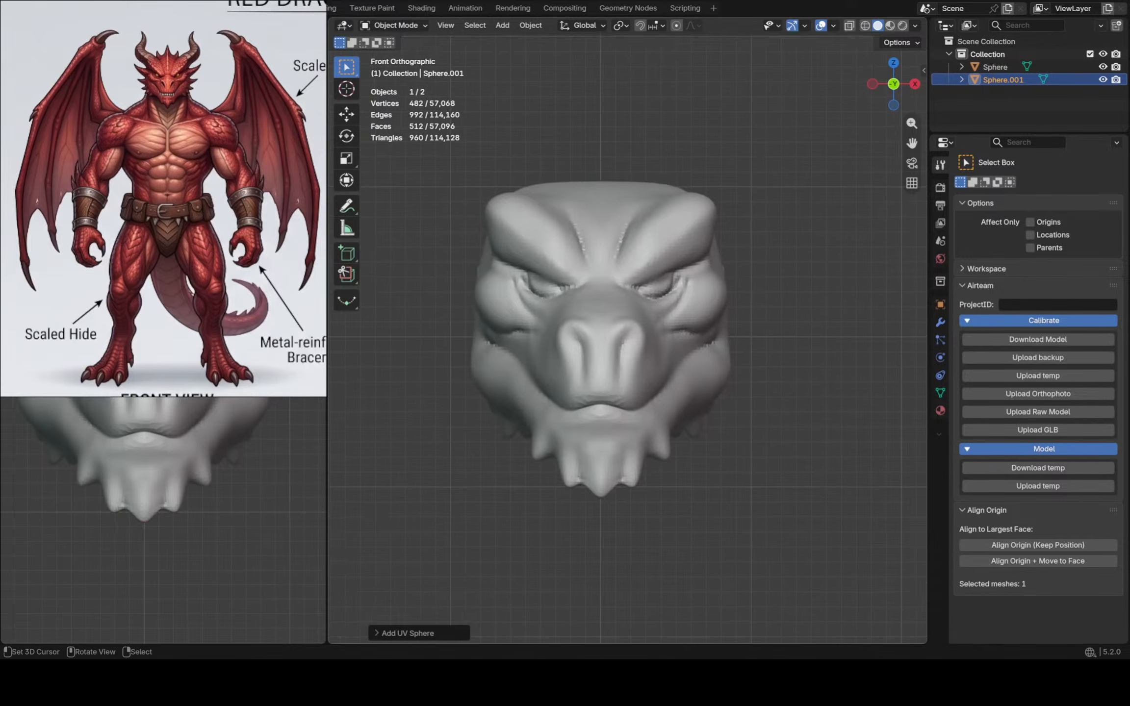
Turn on X-Ray for the viewport and raise its opacity to nearly full
scroll(624, 269, up, 2)
key(alt+z)
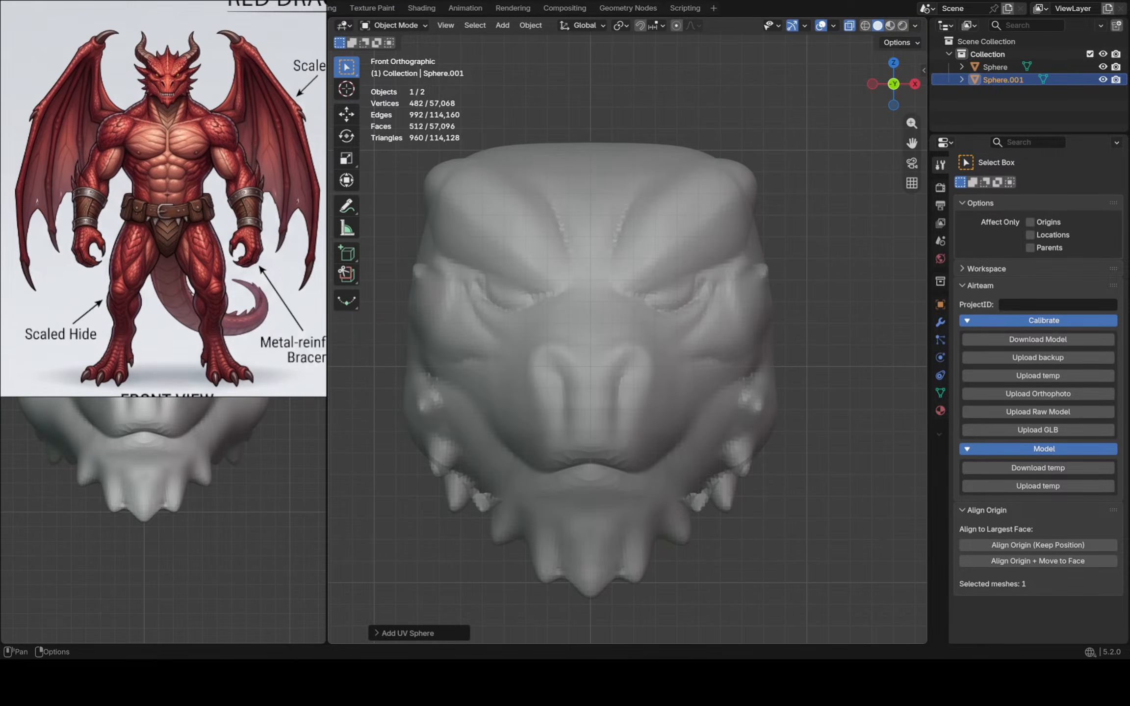
click(915, 25)
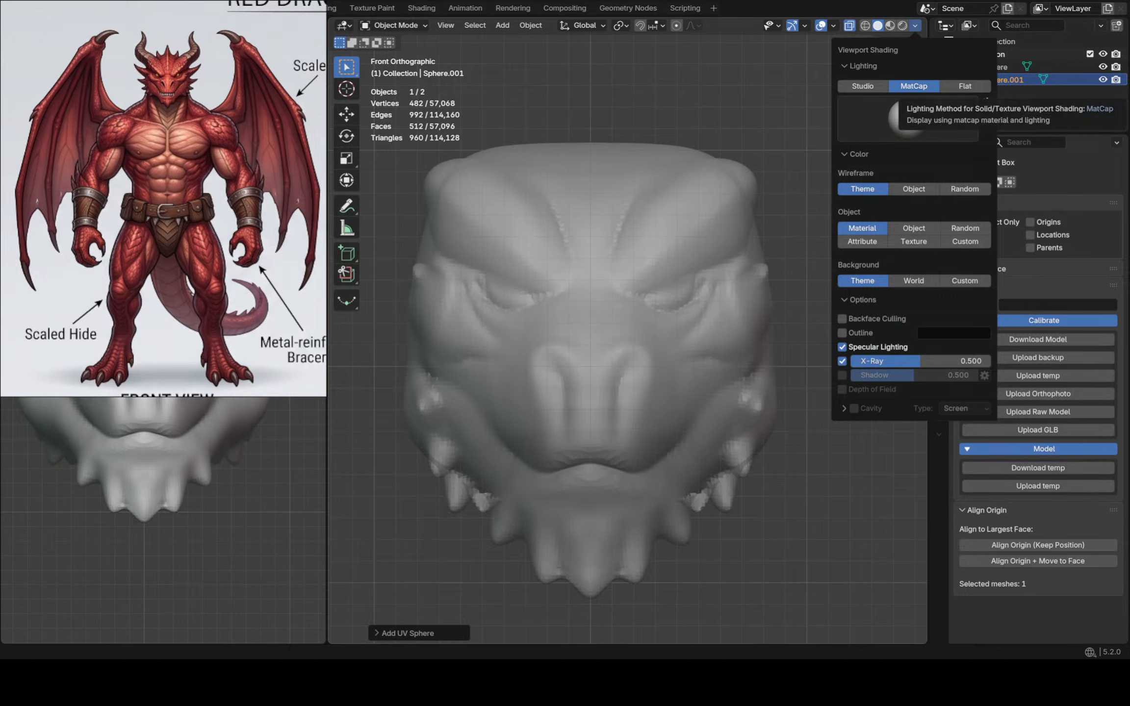
drag(932, 361, 987, 361)
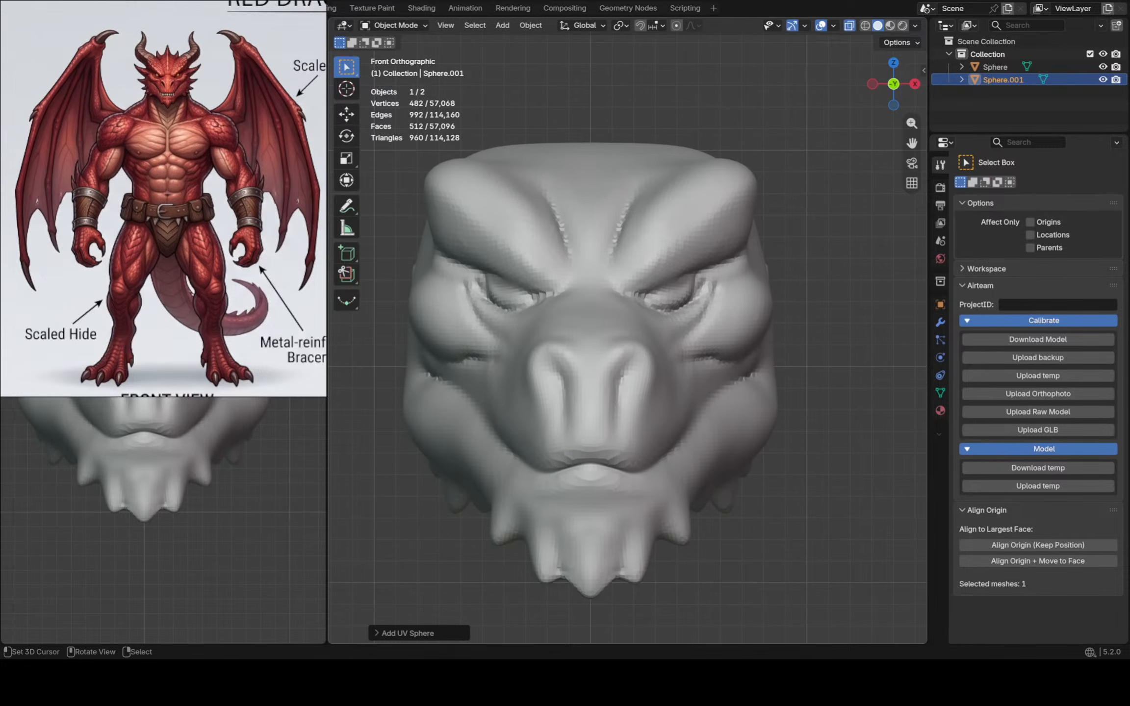
shift+middle_drag(615, 279, 623, 278)
scroll(624, 277, down, 3)
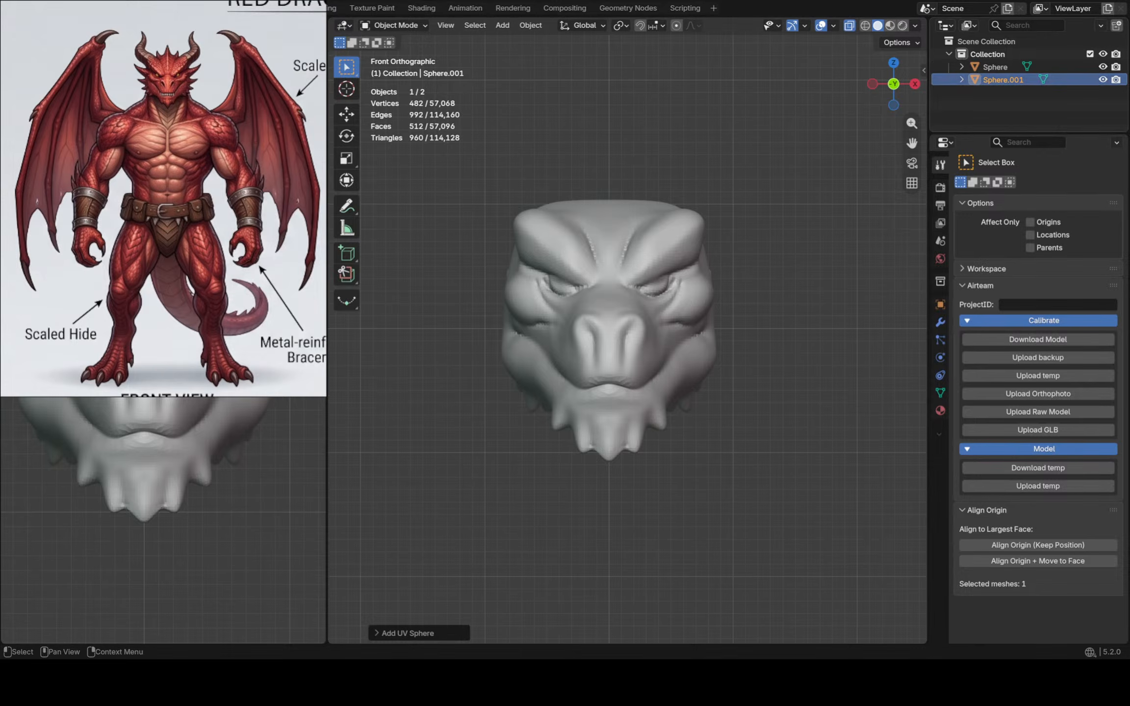
Select the new UV sphere and move it over the head in front view
click(995, 67)
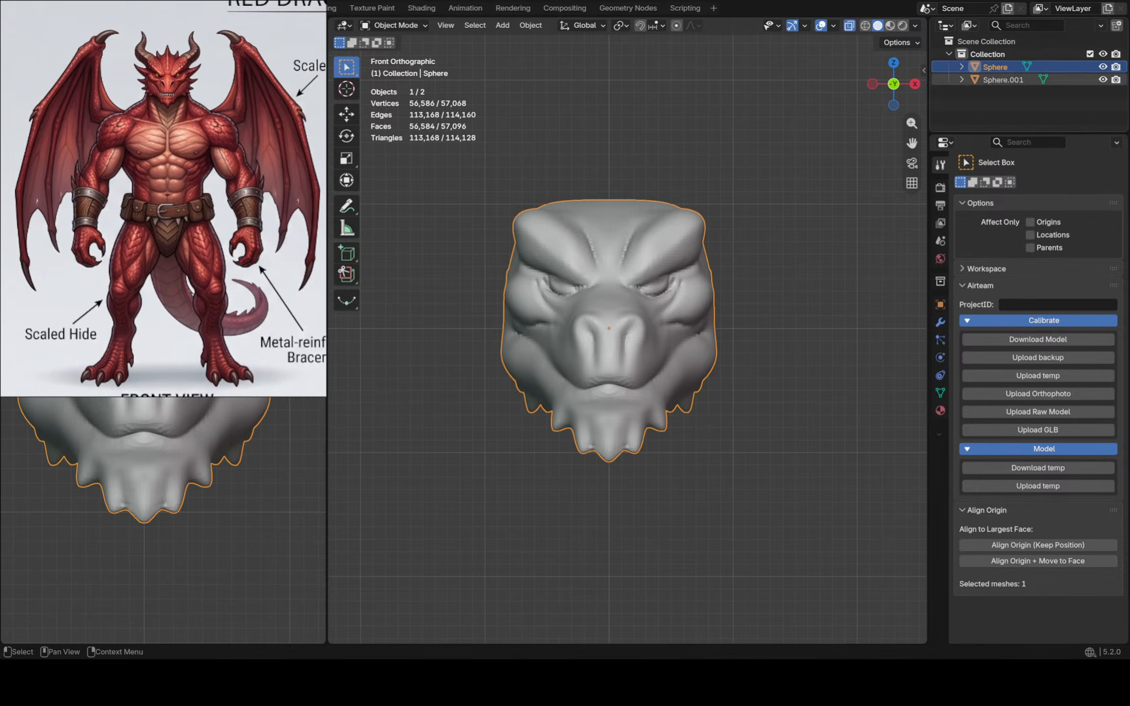
click(1003, 80)
ctrl+middle_drag(710, 188, 710, 336)
shift+middle_drag(710, 335, 603, 361)
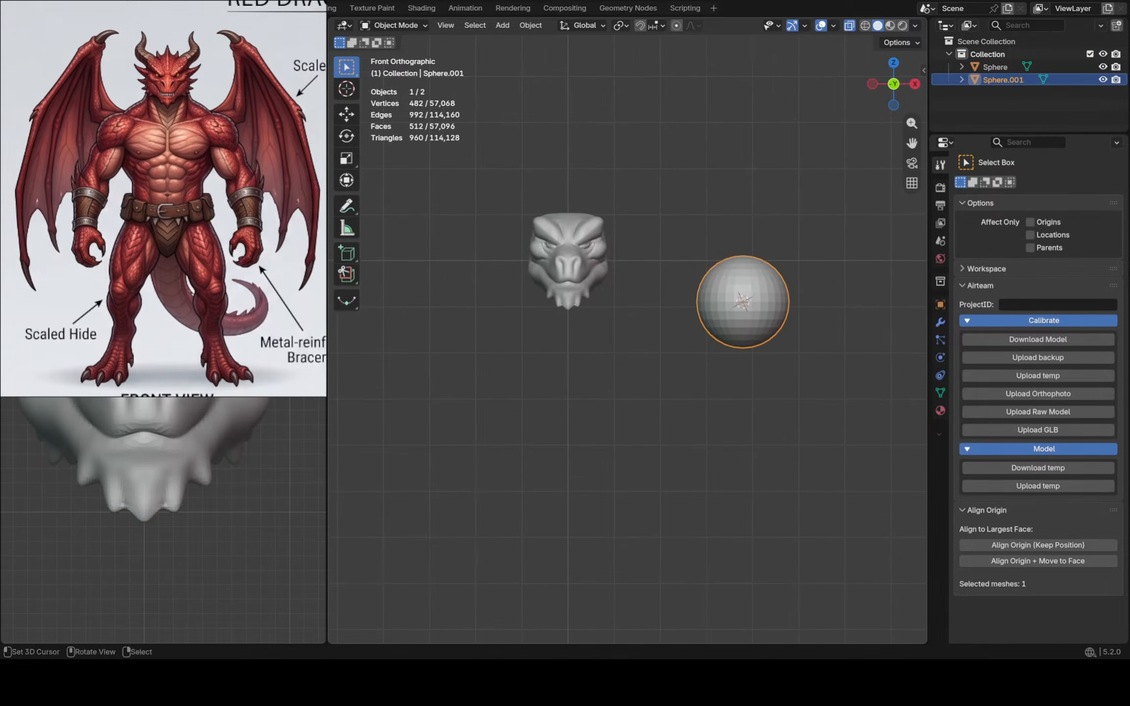
key(g)
click(544, 236)
Center the new sphere on the head's axis by setting its X and Y location to 0 m
ctrl+middle_drag(544, 235, 448, 129)
key(n)
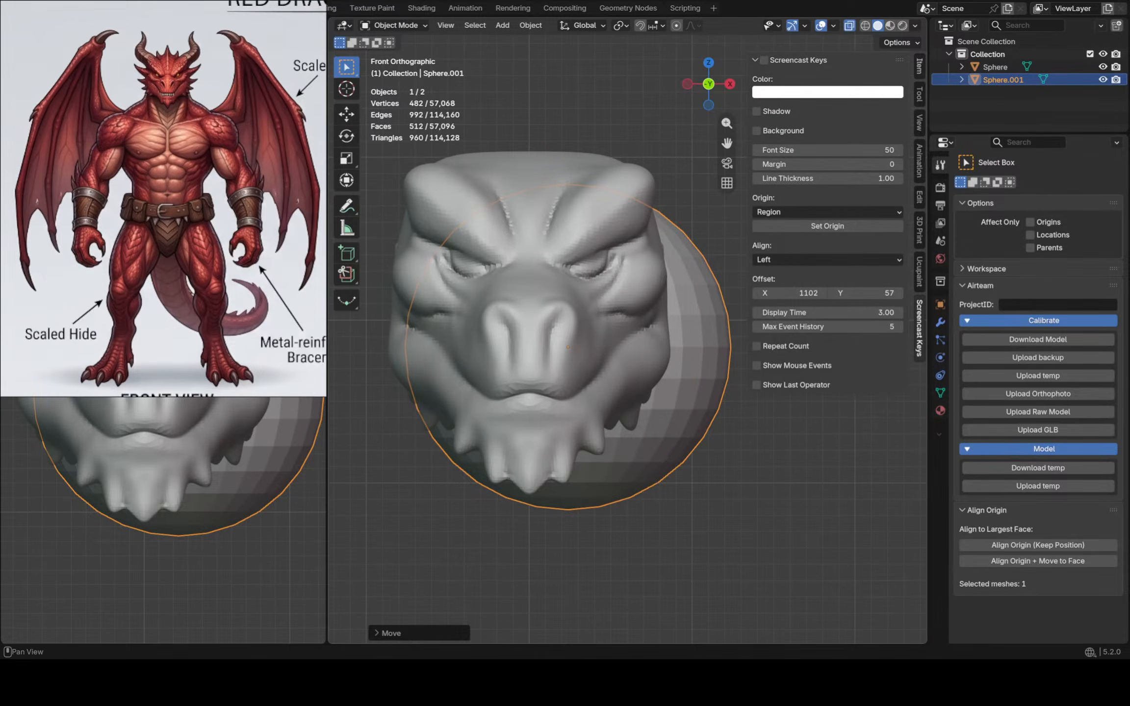
click(919, 66)
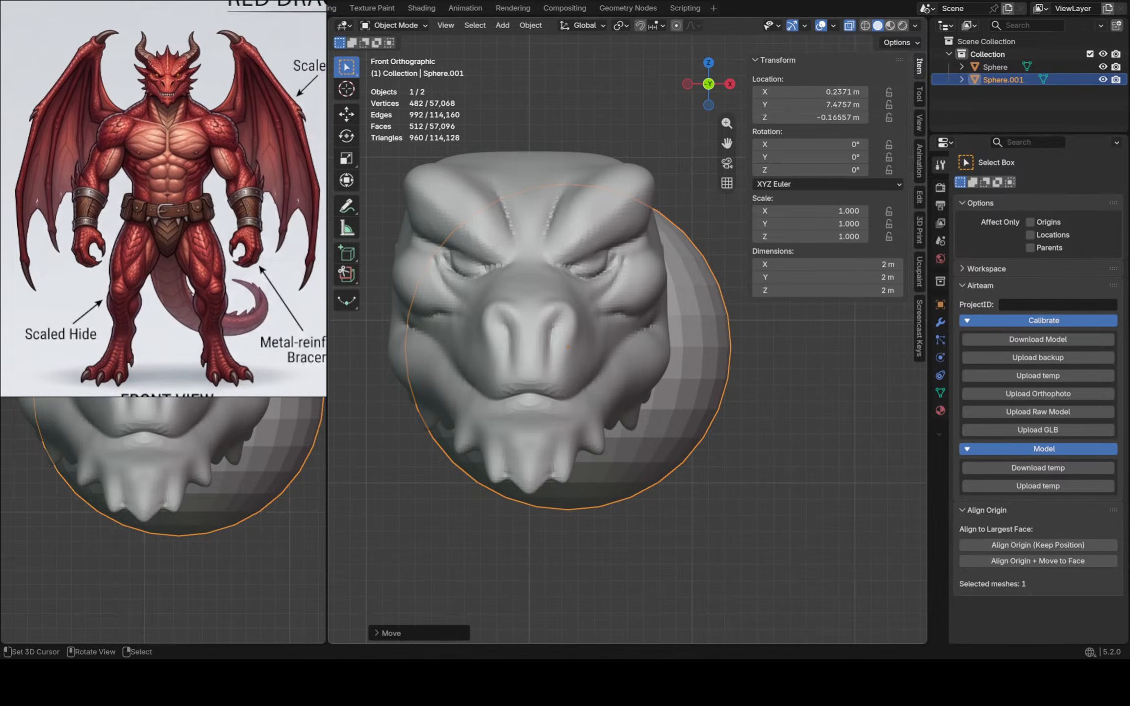
click(810, 92)
text(0)
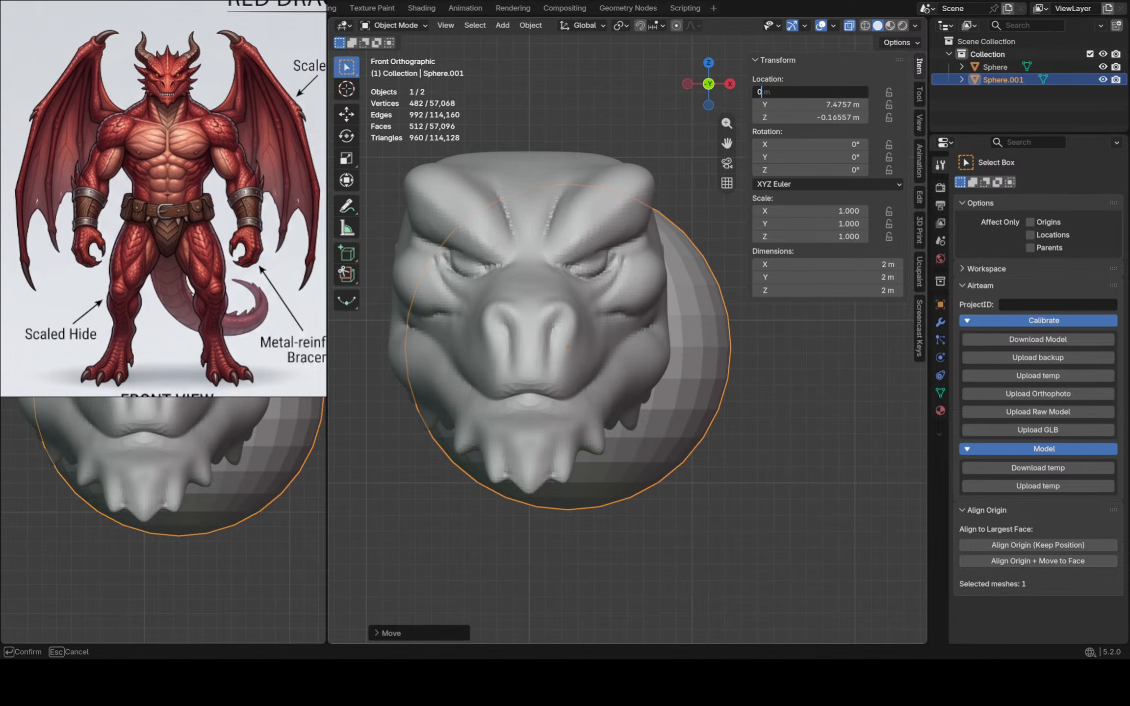
key(Return)
click(813, 105)
text(0)
key(Return)
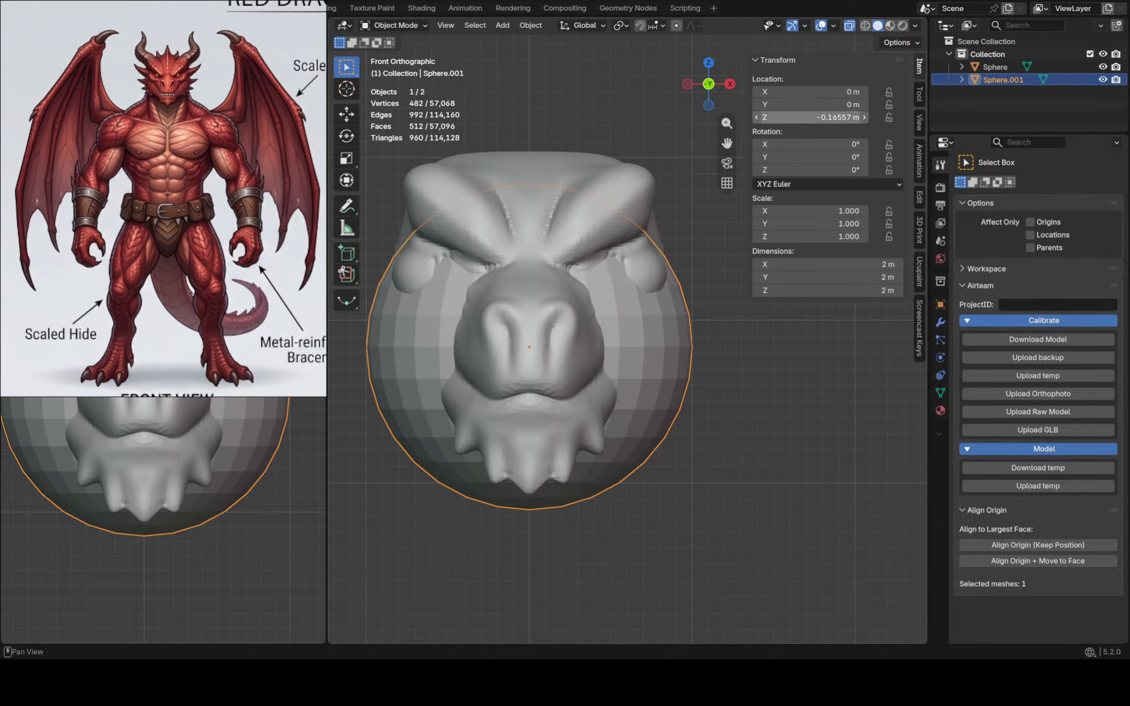
In Edit Mode, scale the sphere's mesh down to eyeball size and move it over the eye on the positive X side
key(Tab)
key(s)
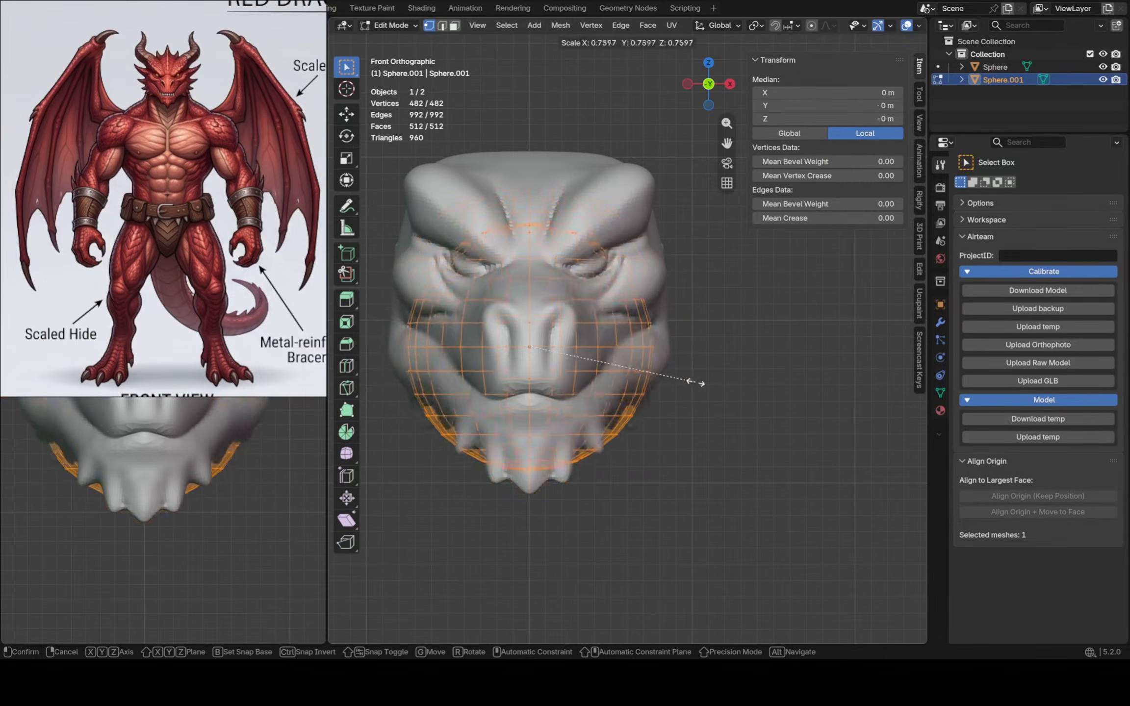
click(532, 346)
key(g)
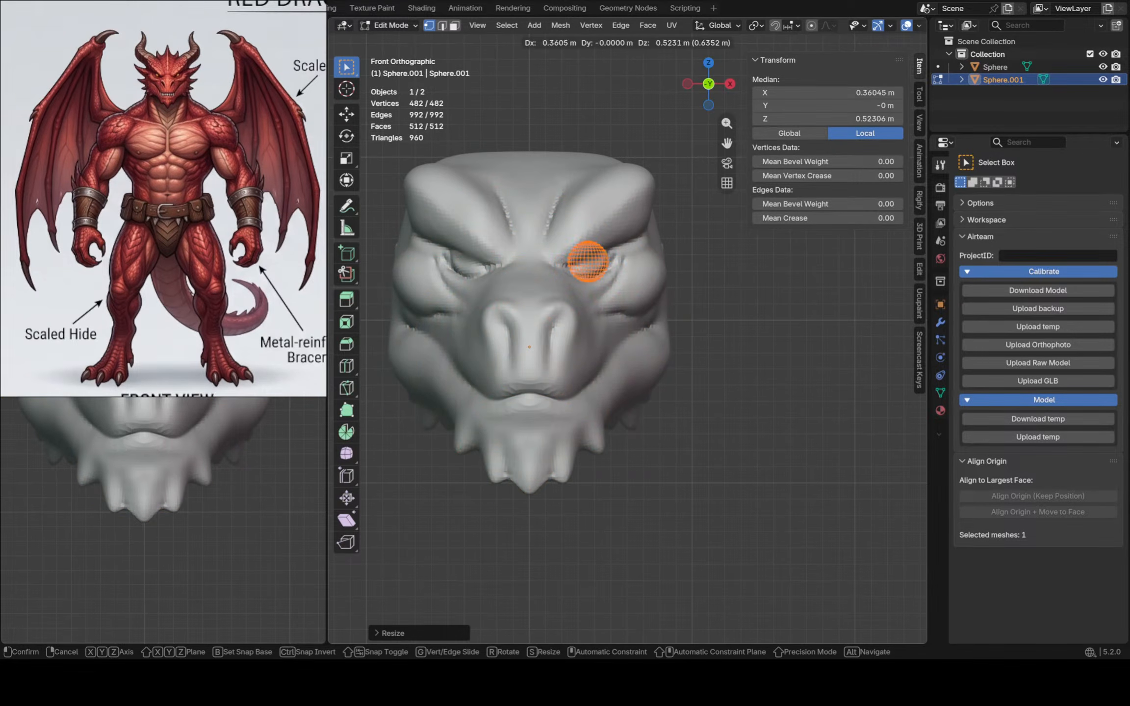
click(591, 260)
Fit the eyeball into its socket, moving its mesh to about X 0.315 m, Y -0.694 m and Z 0.535 m
middle_drag(591, 259, 491, 295)
shift+middle_drag(603, 255, 691, 256)
drag(730, 259, 627, 267)
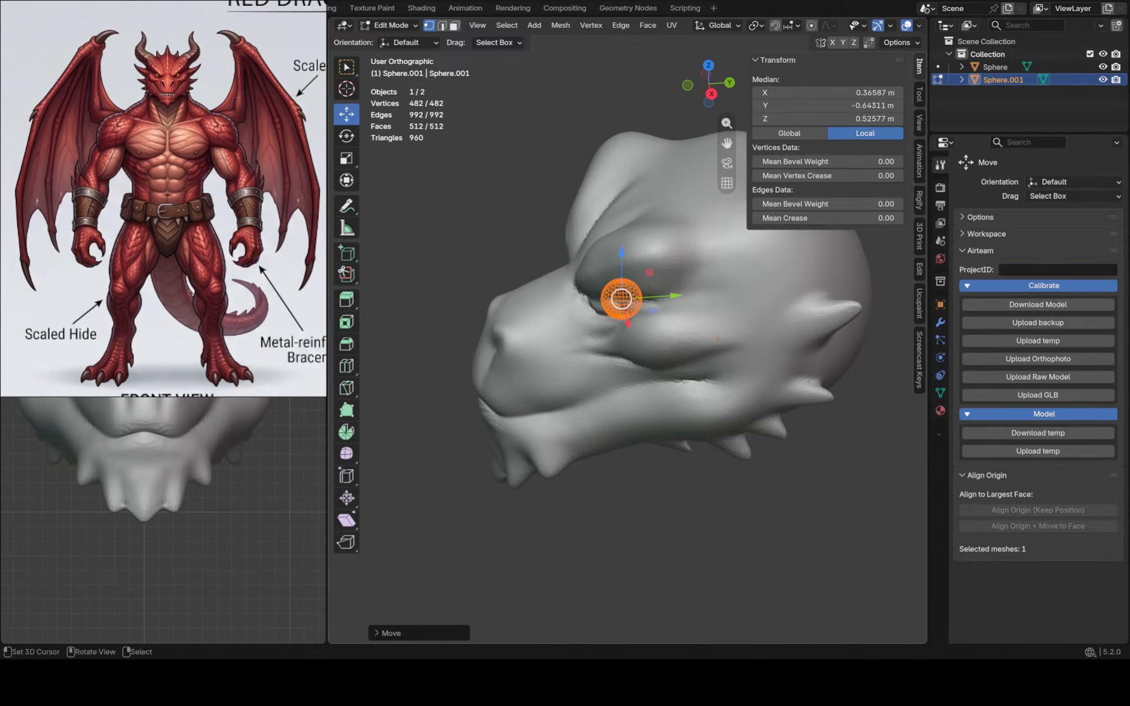
key(KP_1)
scroll(633, 326, up, 5)
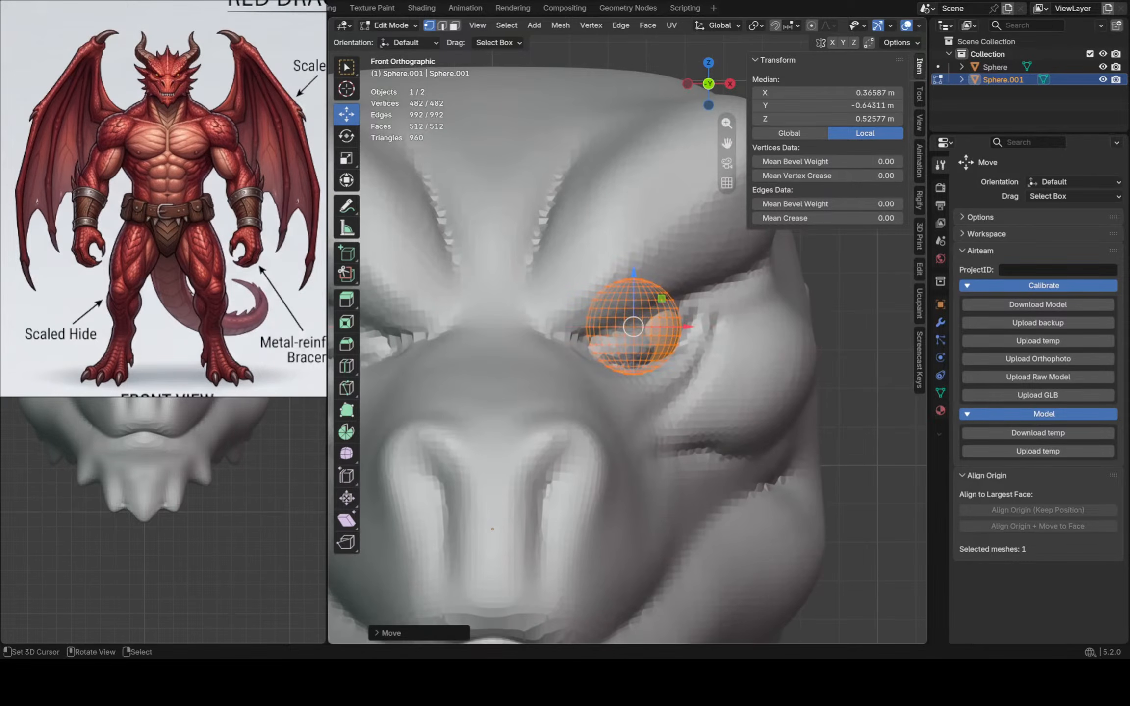
drag(662, 299, 641, 295)
middle_drag(641, 296, 540, 324)
drag(663, 316, 645, 318)
key(KP_1)
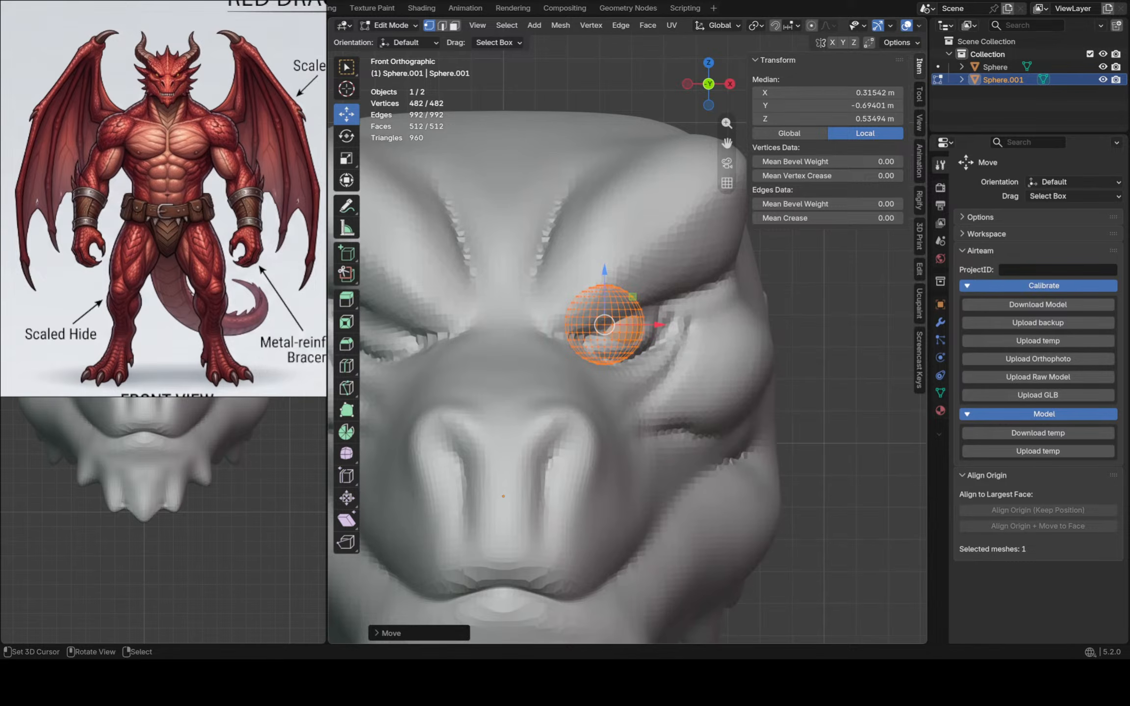
Add a Mirror modifier to the eyeball sphere to create the opposite eye
click(940, 322)
click(1005, 185)
mouse_move(976, 207)
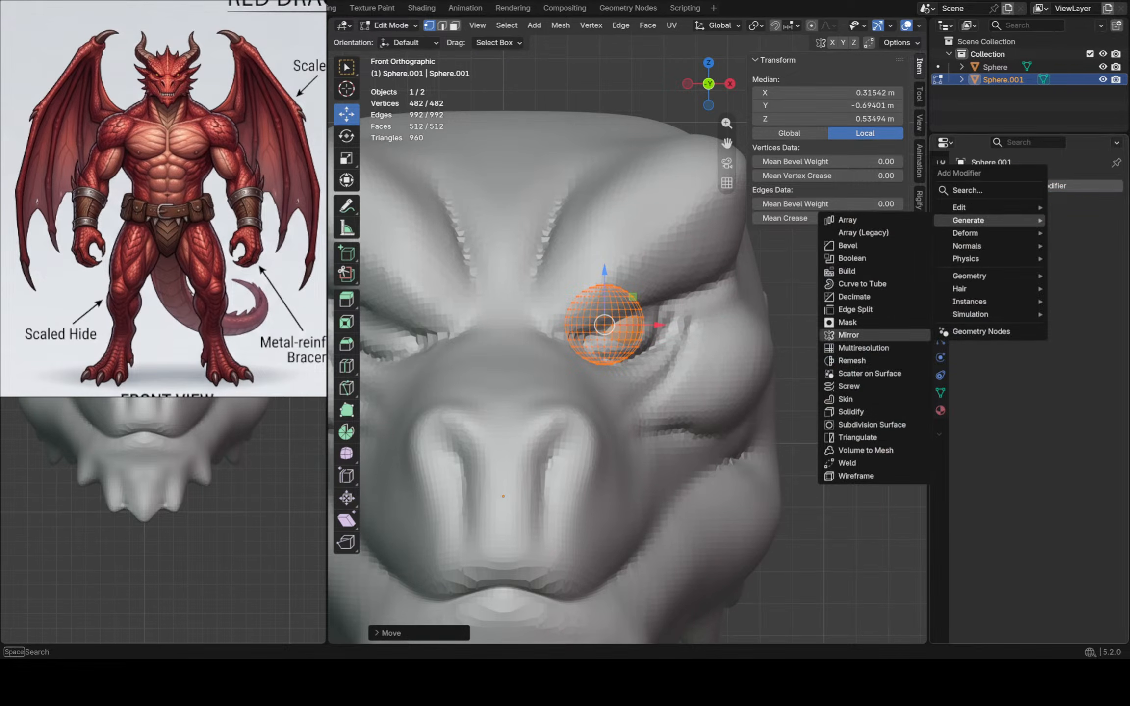
click(858, 336)
Nudge the mirrored eyeball slightly within its socket and return to Object Mode
shift+middle_drag(604, 333, 678, 345)
drag(772, 284, 770, 286)
key(Tab)
middle_drag(736, 314, 799, 321)
key(KP_1)
scroll(628, 338, down, 1)
shift+middle_drag(686, 324, 594, 359)
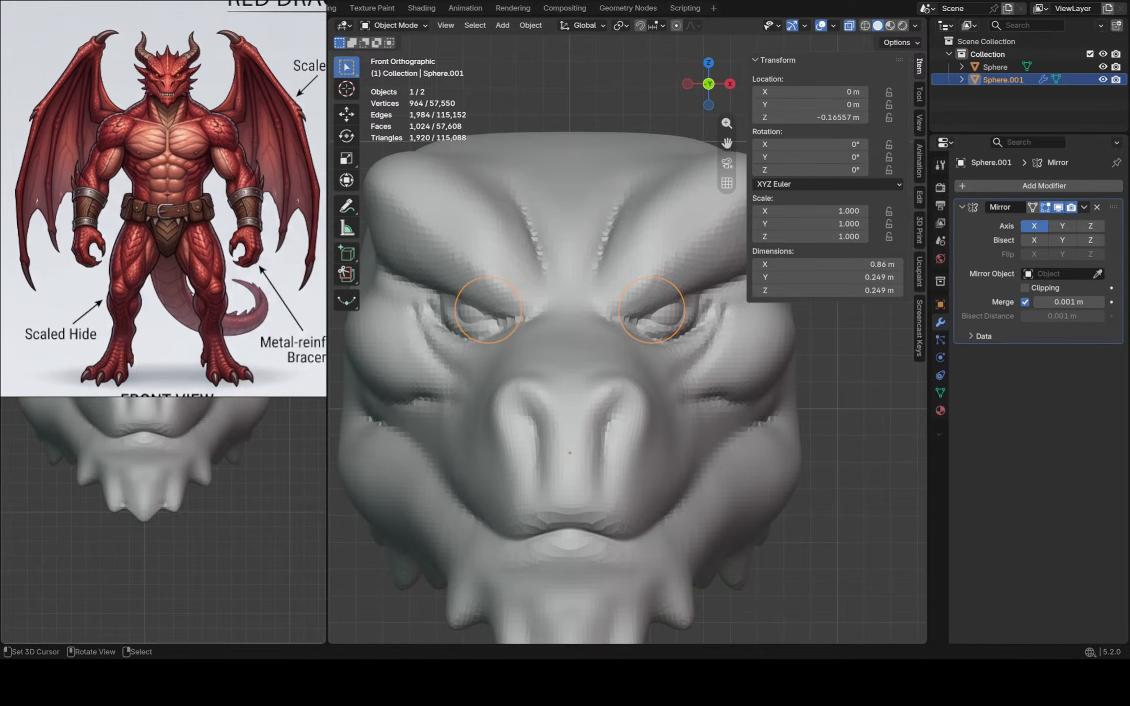
shift+middle_drag(570, 343, 538, 329)
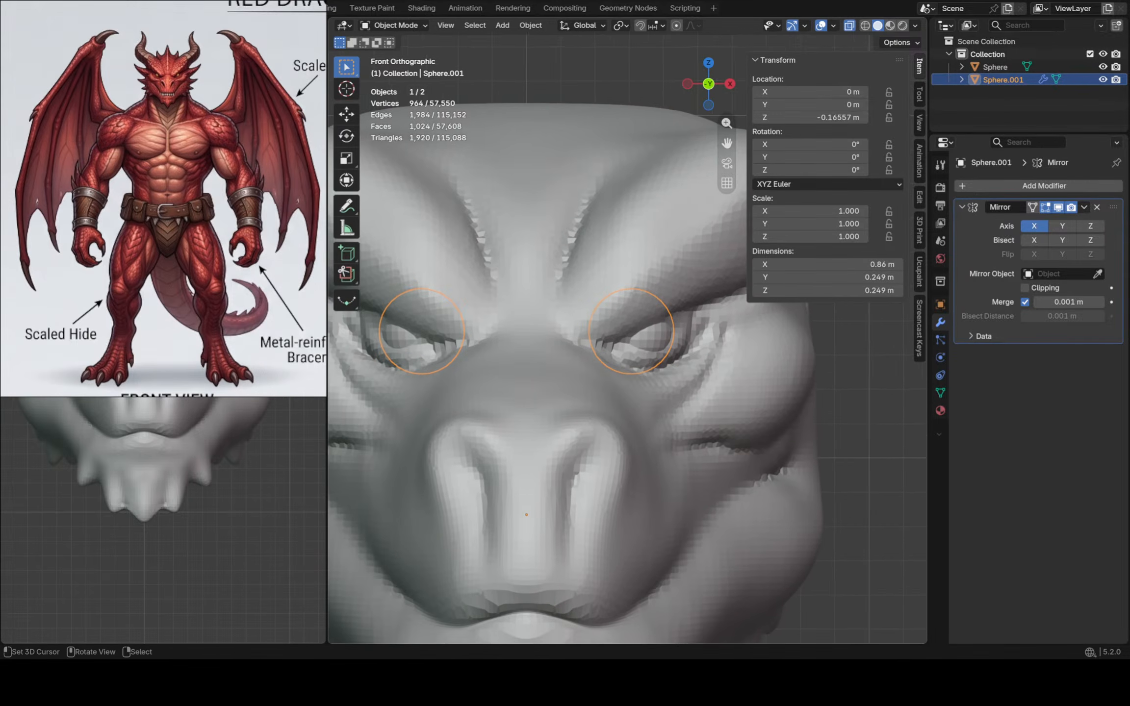
Select the head mesh, enter Sculpt Mode and set the Grab brush size to 202 px
scroll(538, 329, down, 1)
right_click(539, 330)
click(392, 25)
click(392, 68)
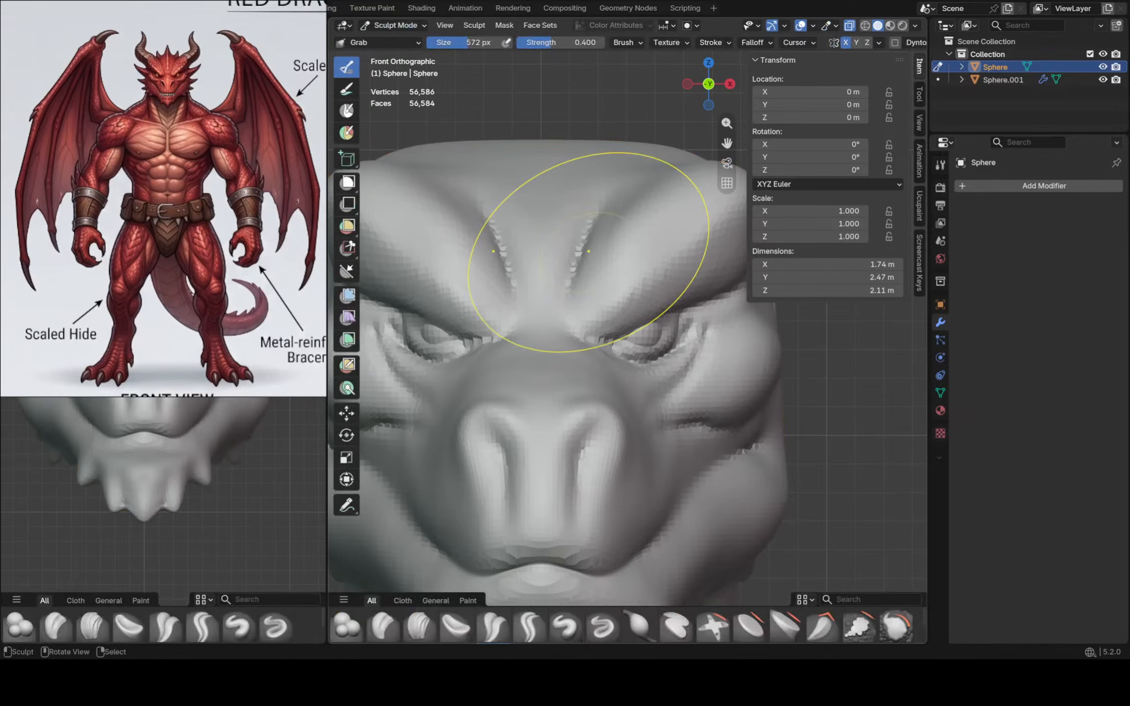
key(f)
click(668, 311)
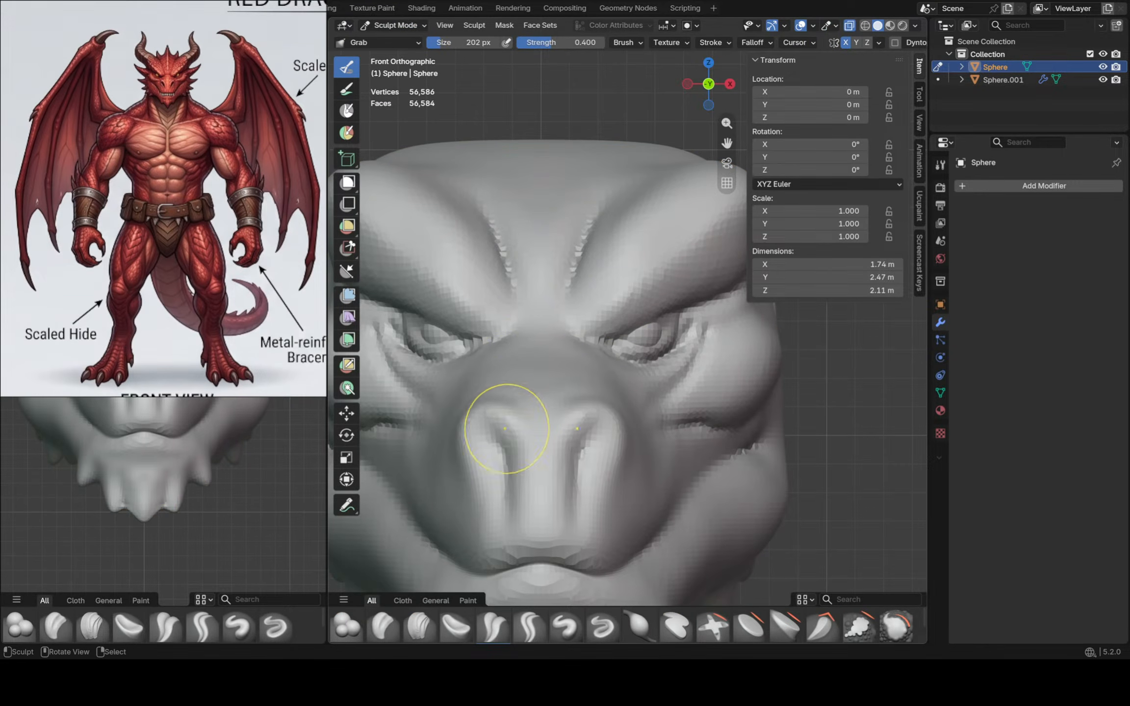
Carve a crease along the eyelids beneath the brows with the Crease Sharp brush at 76 px
click(493, 625)
click(530, 625)
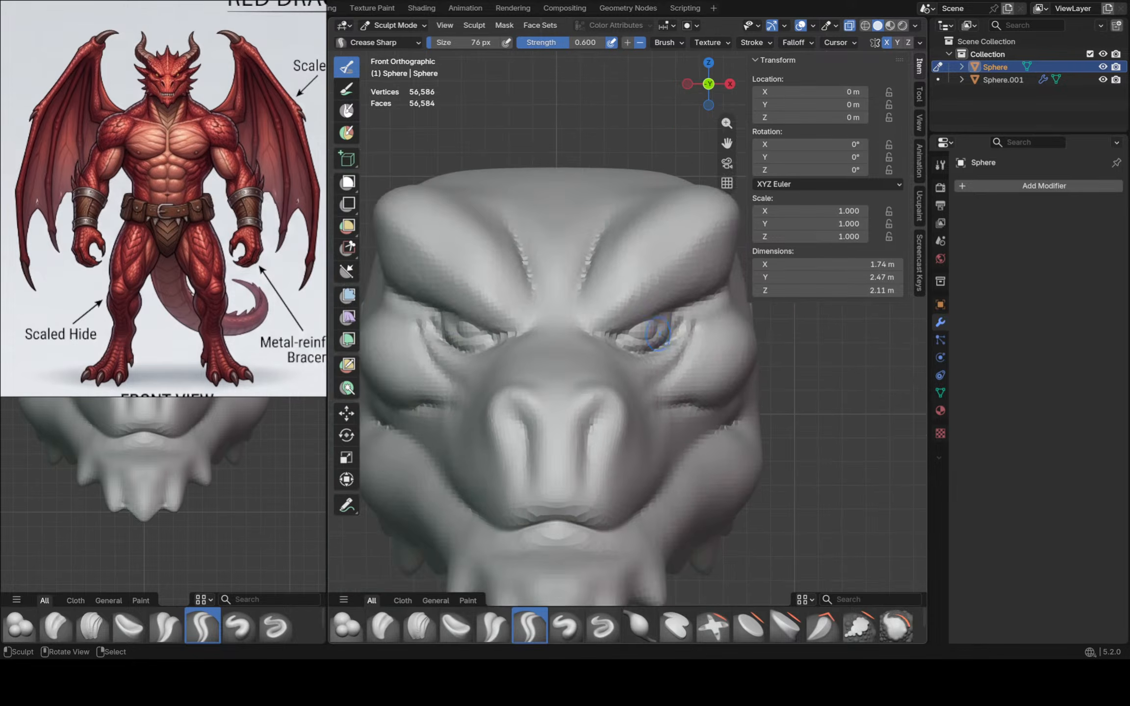
scroll(648, 319, up, 4)
mouse_move(652, 318)
mouse_down()
mouse_move(642, 353)
mouse_move(594, 360)
mouse_move(594, 338)
mouse_move(662, 309)
mouse_move(558, 353)
mouse_move(539, 343)
mouse_up()
scroll(550, 352, down, 4)
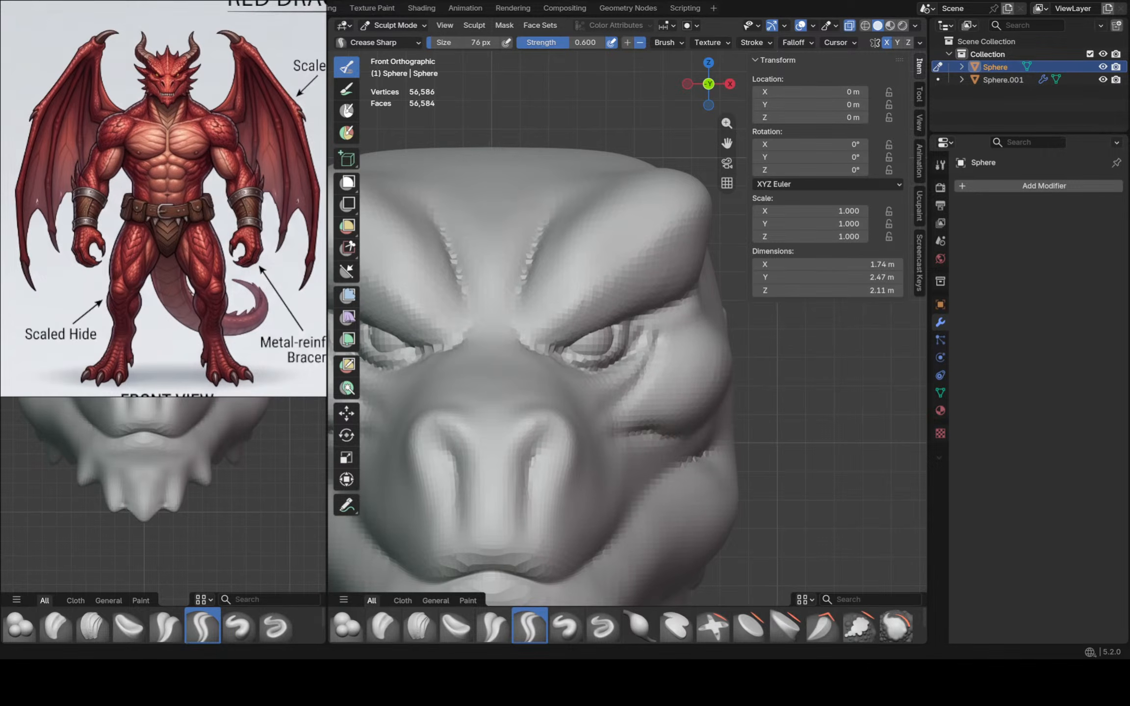
Pull the snout bridge in front of the eyes slightly forward in side view with Grab at 342 px
middle_drag(417, 277, 500, 274)
scroll(388, 289, up, 2)
key(KP_3)
scroll(533, 300, down, 1)
scroll(517, 278, down, 2)
shift+middle_drag(526, 332, 537, 339)
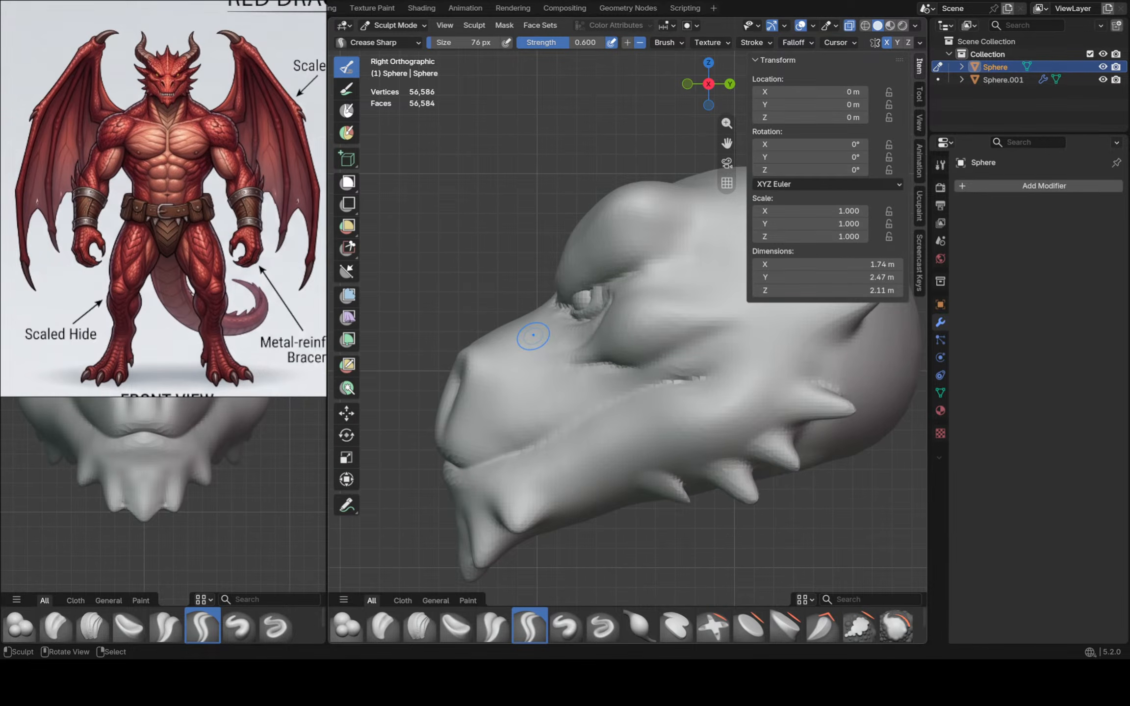
key(f)
click(588, 327)
key(g)
drag(532, 328, 523, 327)
scroll(522, 327, up, 3)
middle_drag(522, 327, 525, 333)
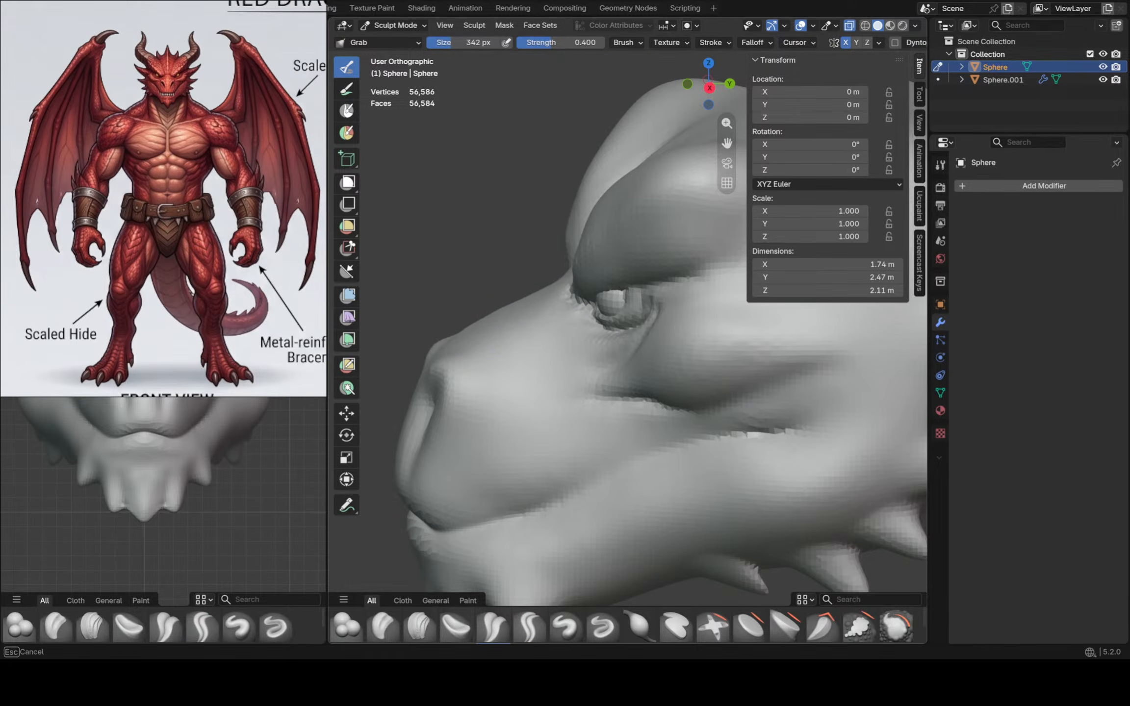
Lift the snout bridge below the brow and push the brow's front edge up and back with Grab at 342 px
key(KP_3)
drag(529, 320, 529, 316)
drag(539, 290, 540, 282)
mouse_move(544, 258)
shift+middle_down()
mouse_move(530, 276)
mouse_move(558, 261)
mouse_move(481, 285)
shift+middle_up()
drag(482, 241, 500, 220)
scroll(508, 194, down, 3)
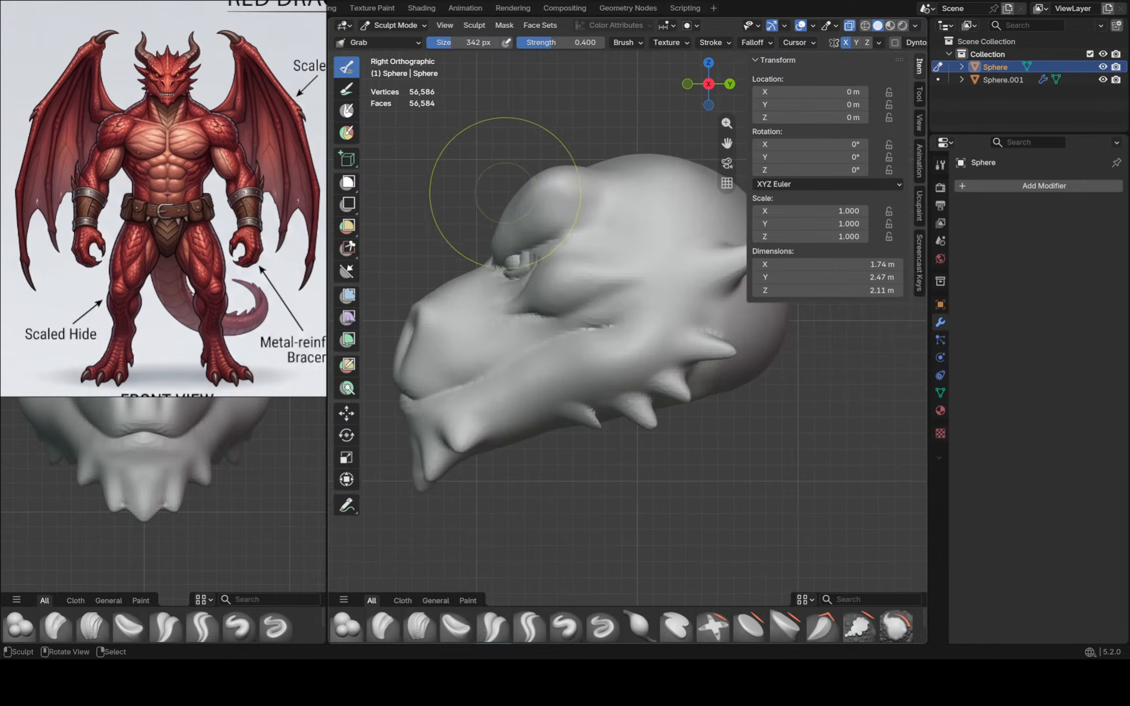
Pull the top and front of the brow ridges backward in side view with Grab at 414 px
key(f)
click(559, 174)
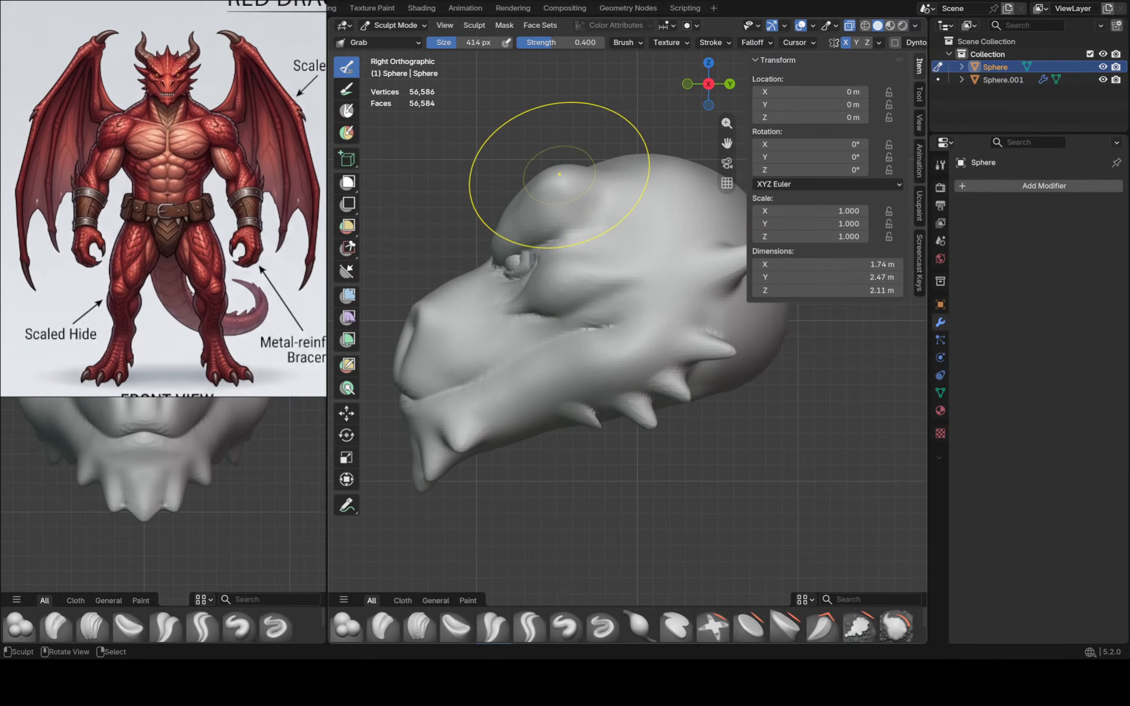
drag(559, 174, 568, 171)
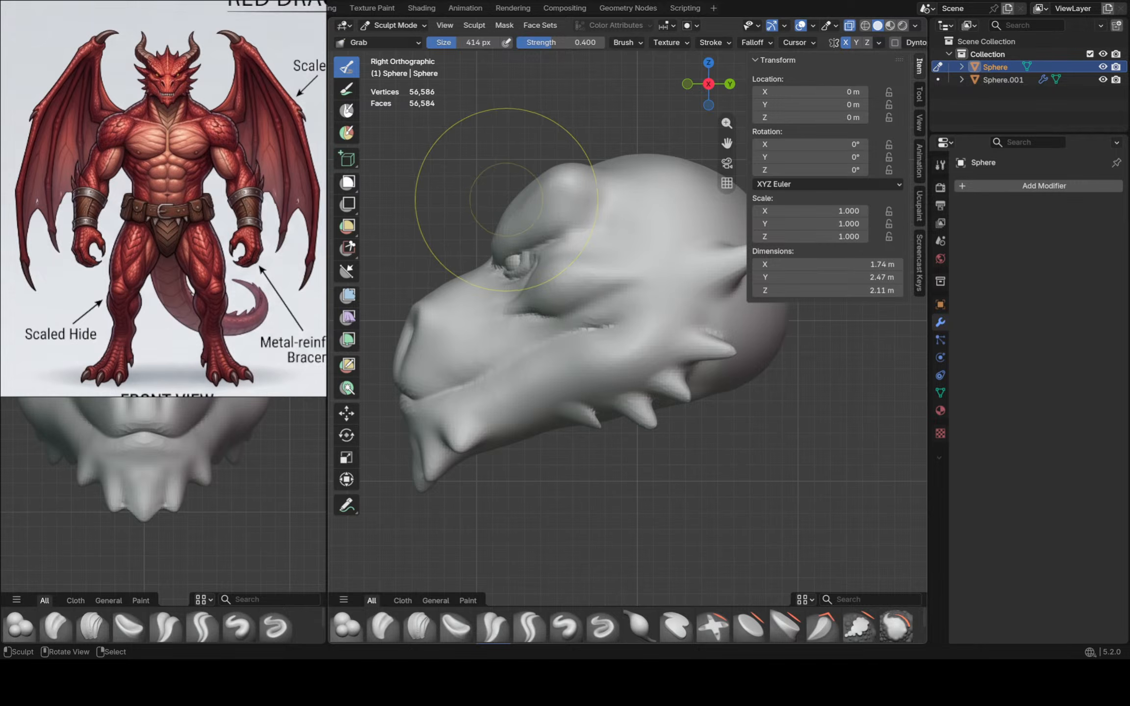
mouse_move(506, 199)
mouse_down()
mouse_move(508, 208)
mouse_move(595, 171)
mouse_move(618, 196)
mouse_up()
scroll(506, 206, up, 2)
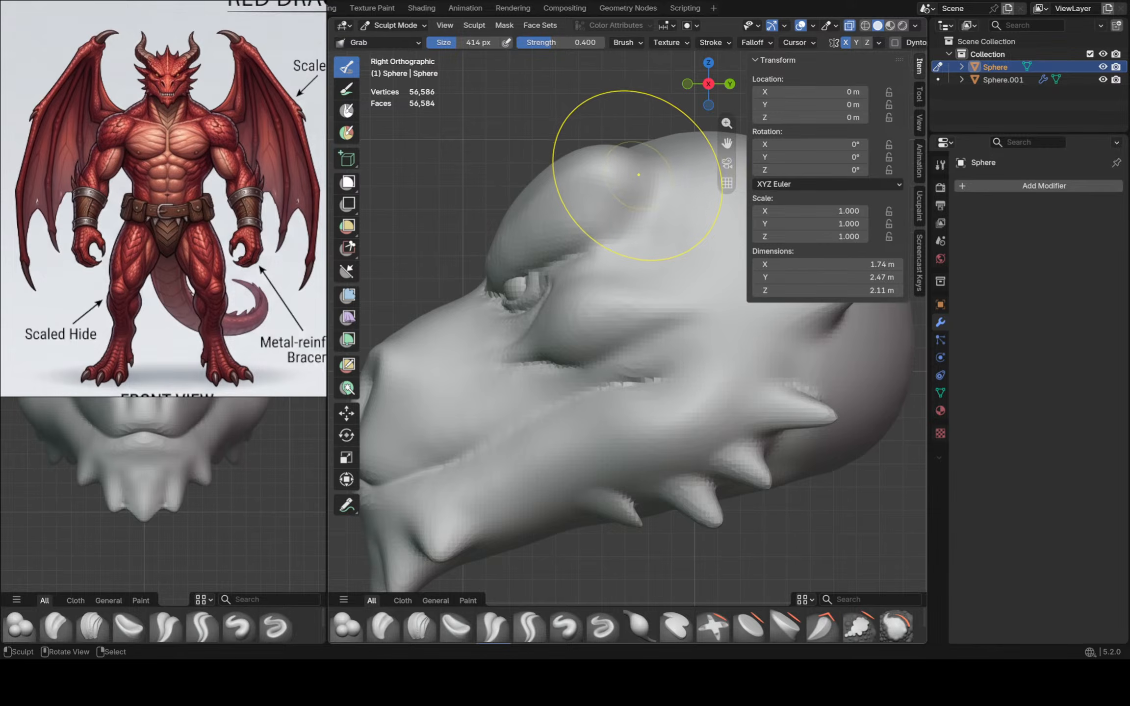
Reshape the outer rear end of the brow ridges from an oblique view with Grab at 414 px
mouse_move(617, 196)
middle_down()
mouse_move(517, 189)
mouse_move(547, 188)
middle_up()
scroll(547, 189, up, 8)
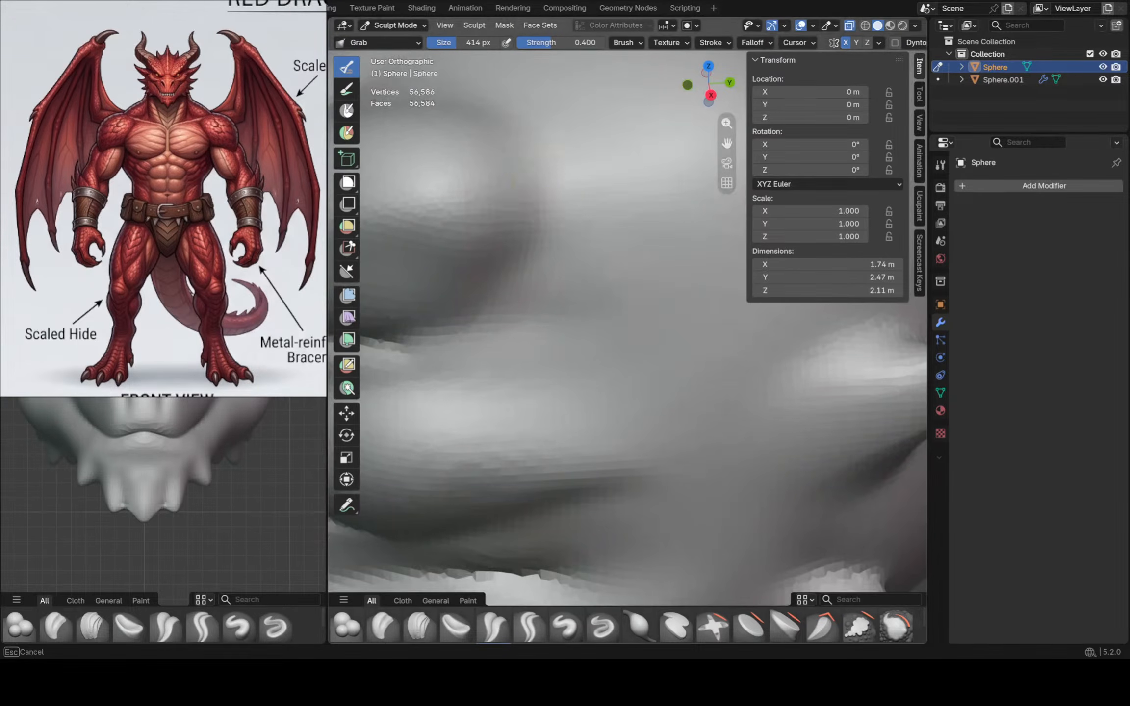
scroll(464, 303, down, 6)
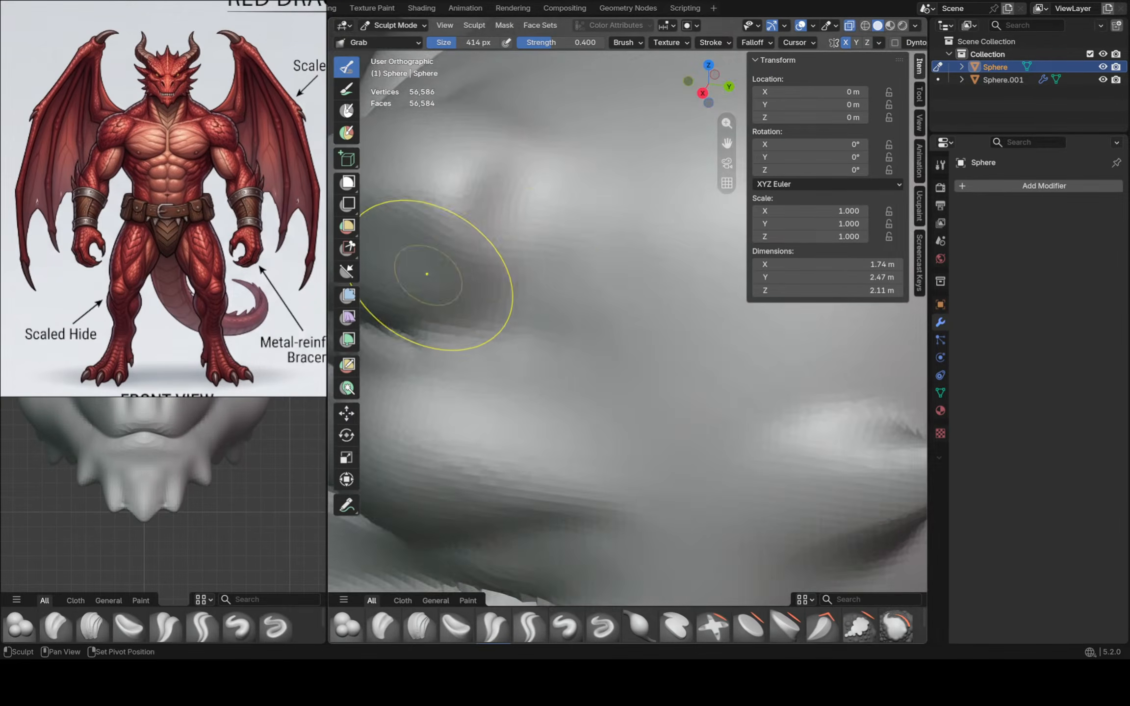
mouse_move(458, 272)
middle_down()
mouse_move(545, 291)
mouse_move(549, 201)
mouse_move(585, 139)
middle_up()
drag(647, 146, 610, 154)
scroll(598, 189, down, 6)
mouse_move(576, 216)
middle_down()
mouse_move(598, 214)
mouse_move(592, 245)
mouse_move(605, 279)
middle_up()
key(KP_3)
scroll(539, 351, up, 2)
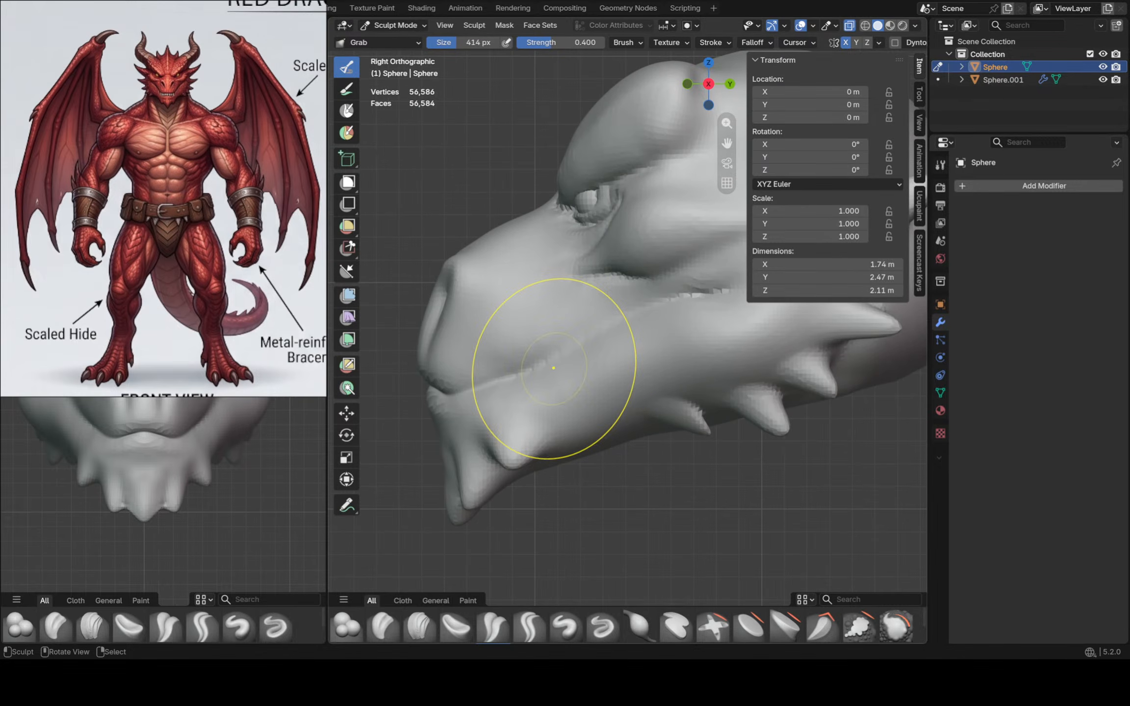
Deepen the mouth line along the side of the jaw with the Crease Polish brush at 100 px
key(f)
click(519, 363)
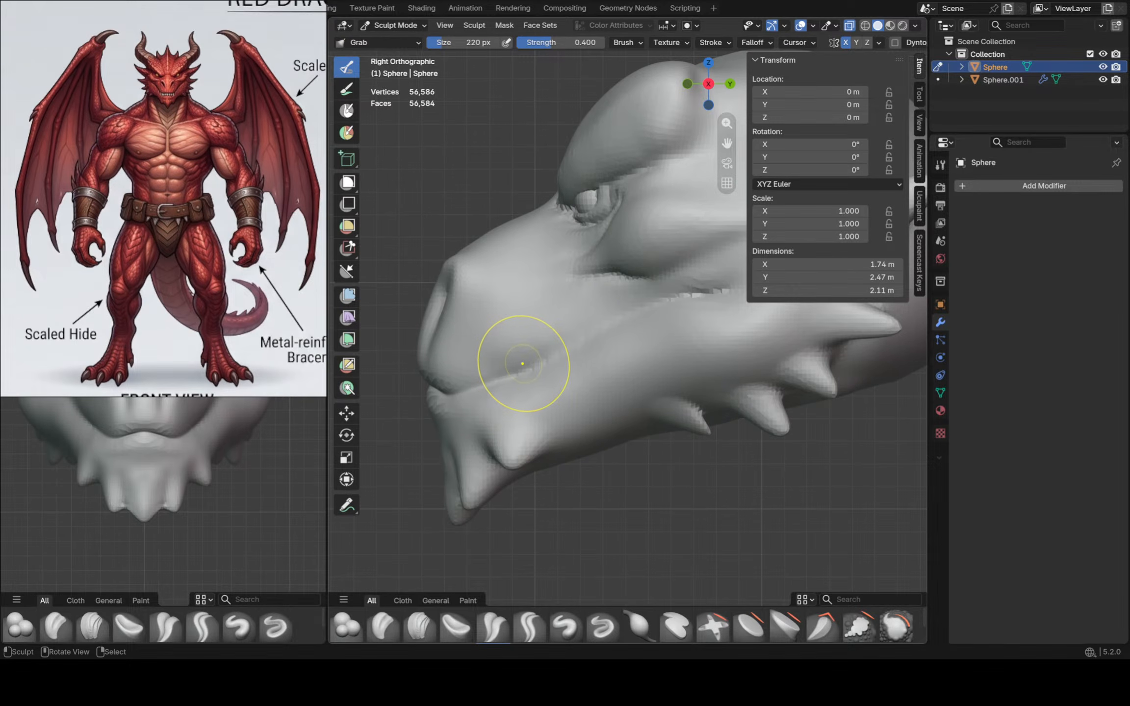
click(493, 625)
key(f)
click(548, 379)
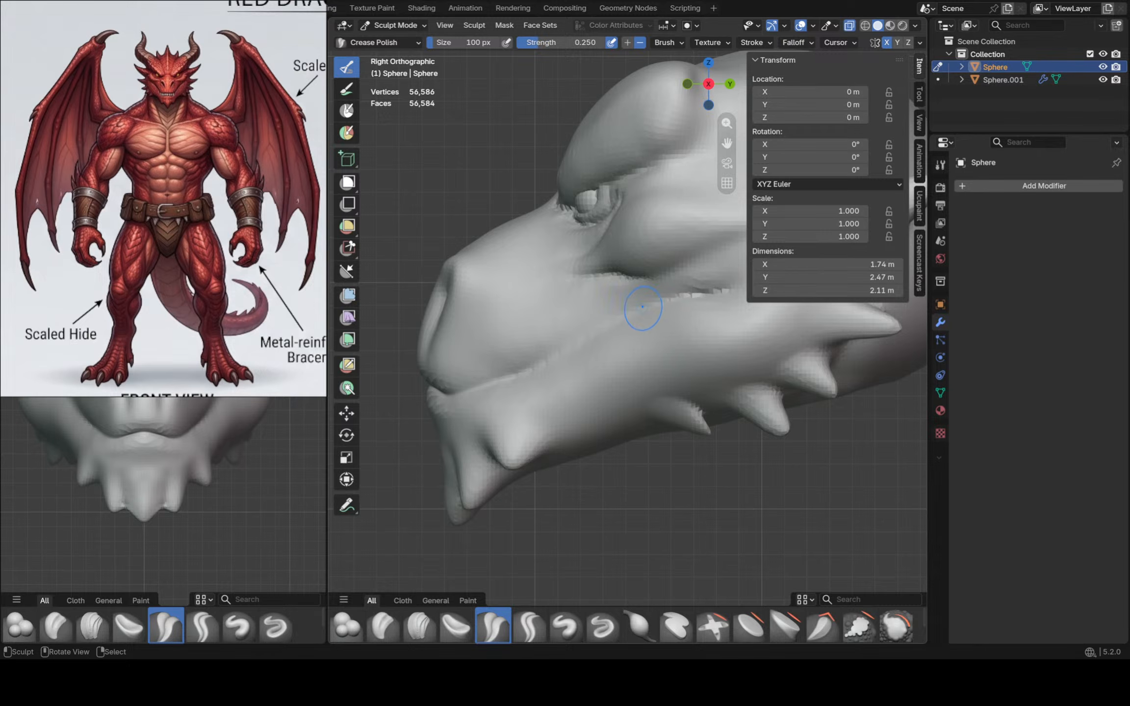
drag(665, 302, 509, 377)
drag(559, 356, 473, 389)
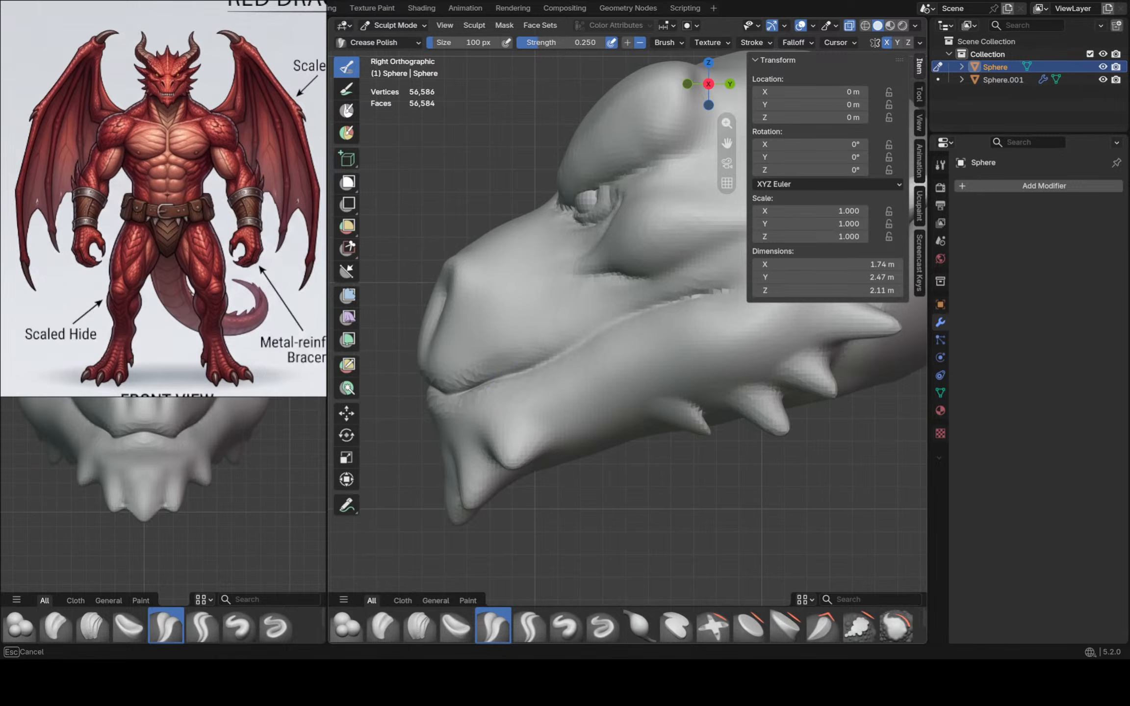
drag(643, 312, 685, 299)
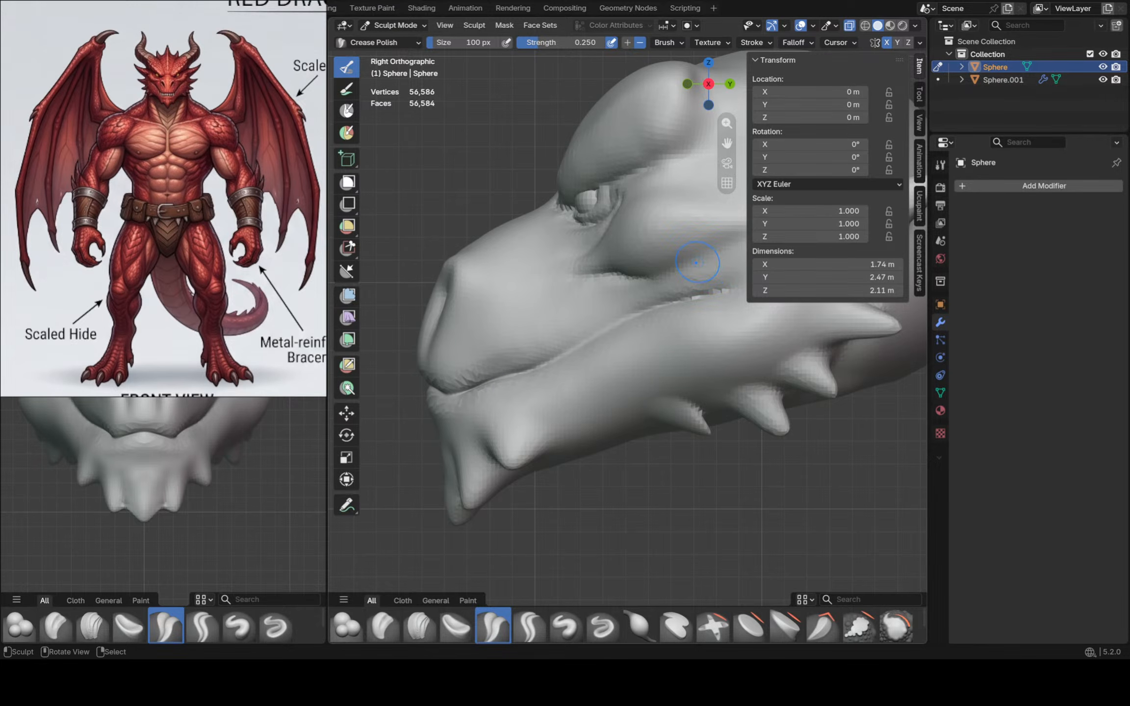
Set the voxel size to about 0.019 m and remesh the head
middle_drag(696, 262, 742, 314)
key(KP_1)
shift+middle_drag(689, 350, 650, 349)
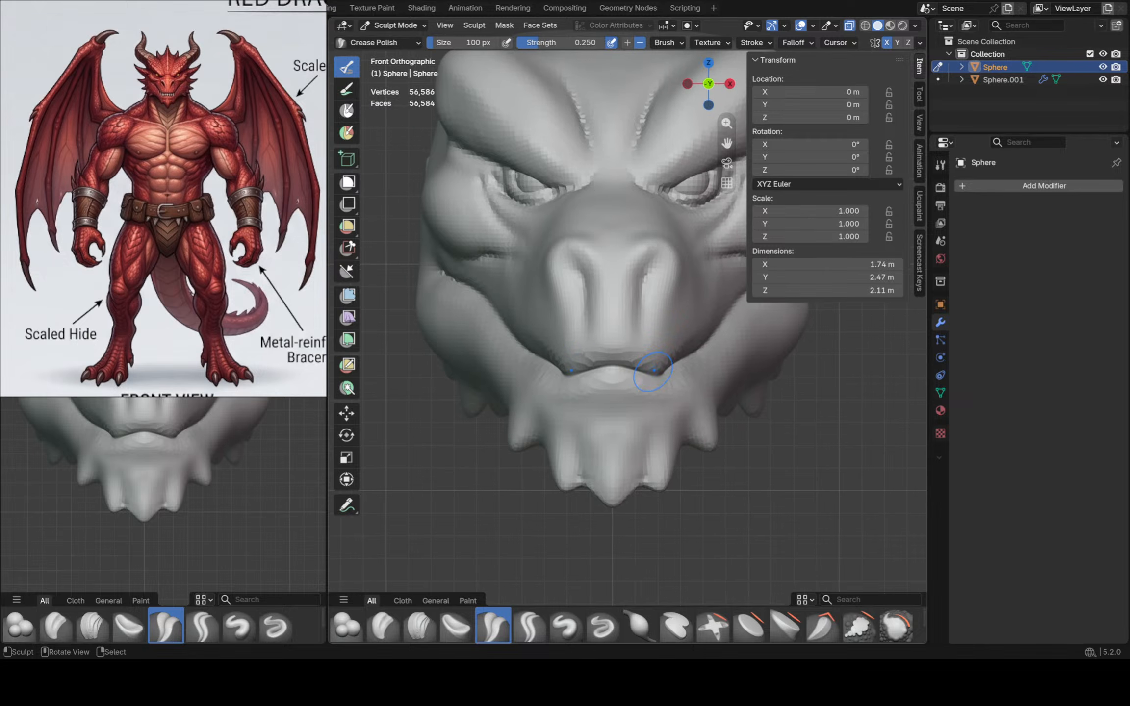
key(g)
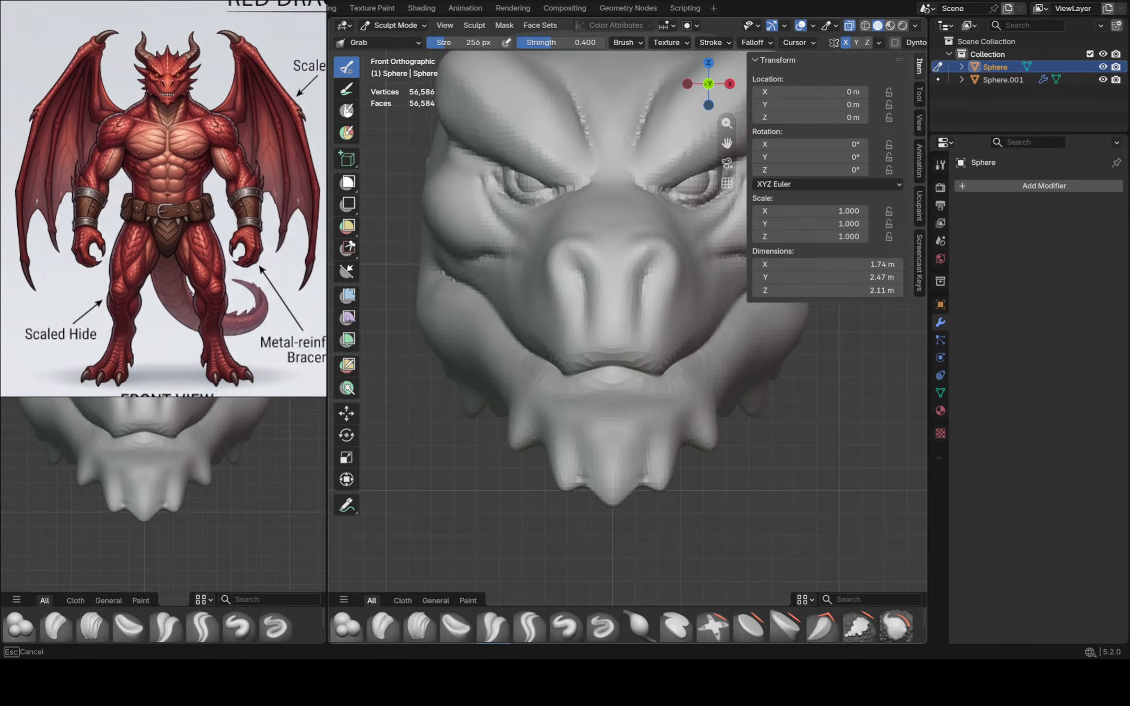
key(f)
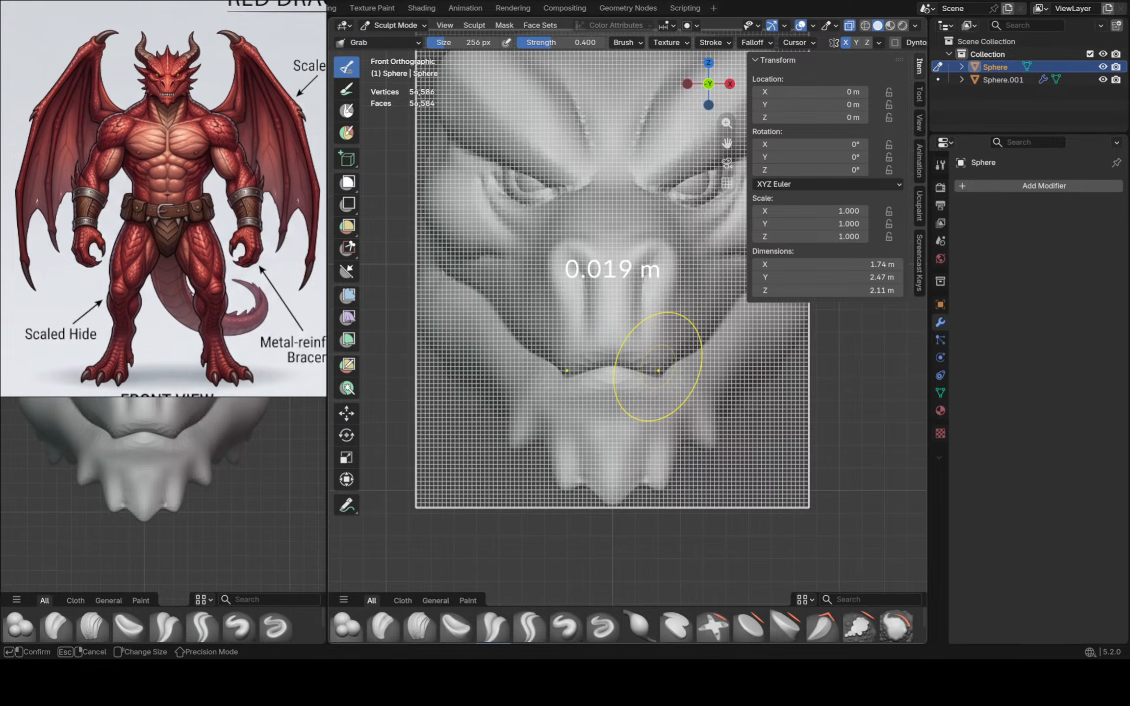
click(661, 365)
key(ctrl+r)
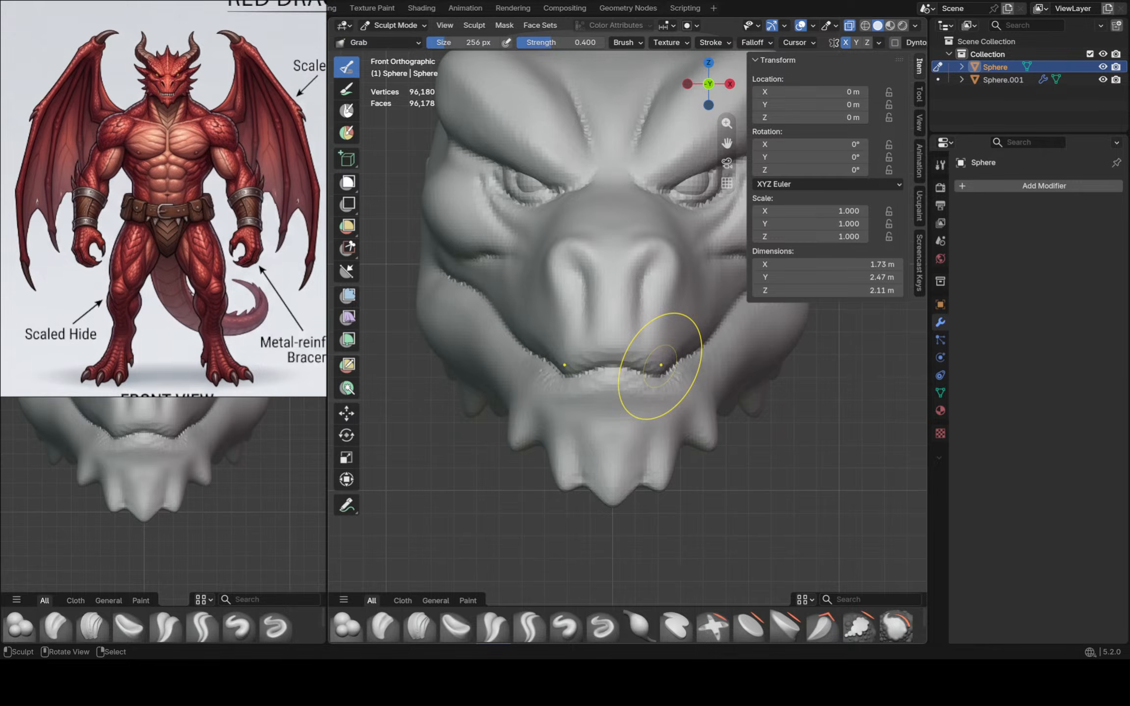
Smooth the rough mesh at the front ends of the mouth line beside the chin
mouse_move(660, 365)
shift+mouse_down()
mouse_move(637, 359)
mouse_move(611, 374)
mouse_move(669, 388)
shift+mouse_up()
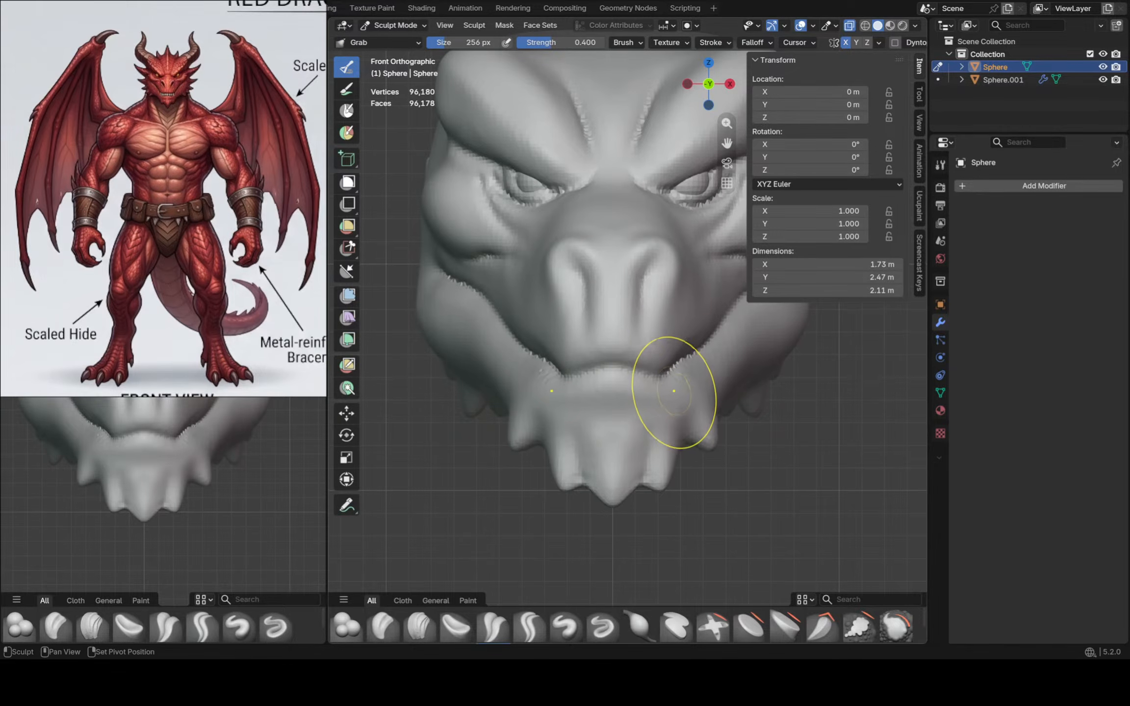
shift+middle_drag(674, 391, 674, 389)
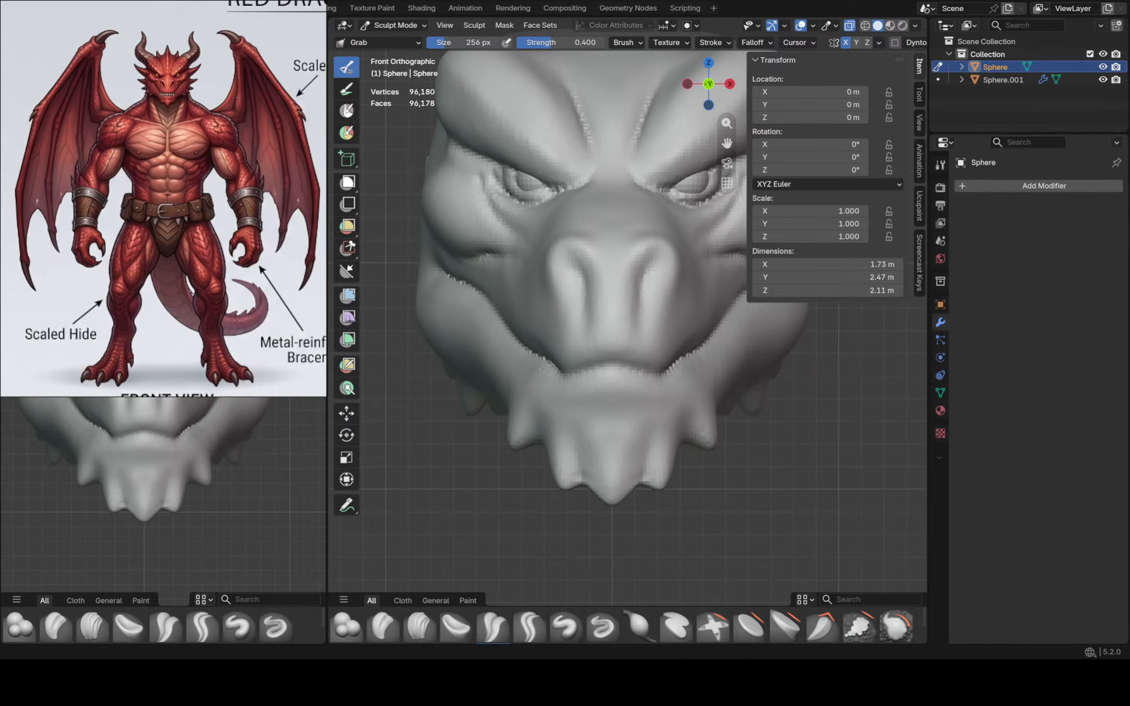
ctrl+middle_drag(526, 260, 623, 294)
shift+middle_drag(643, 281, 573, 290)
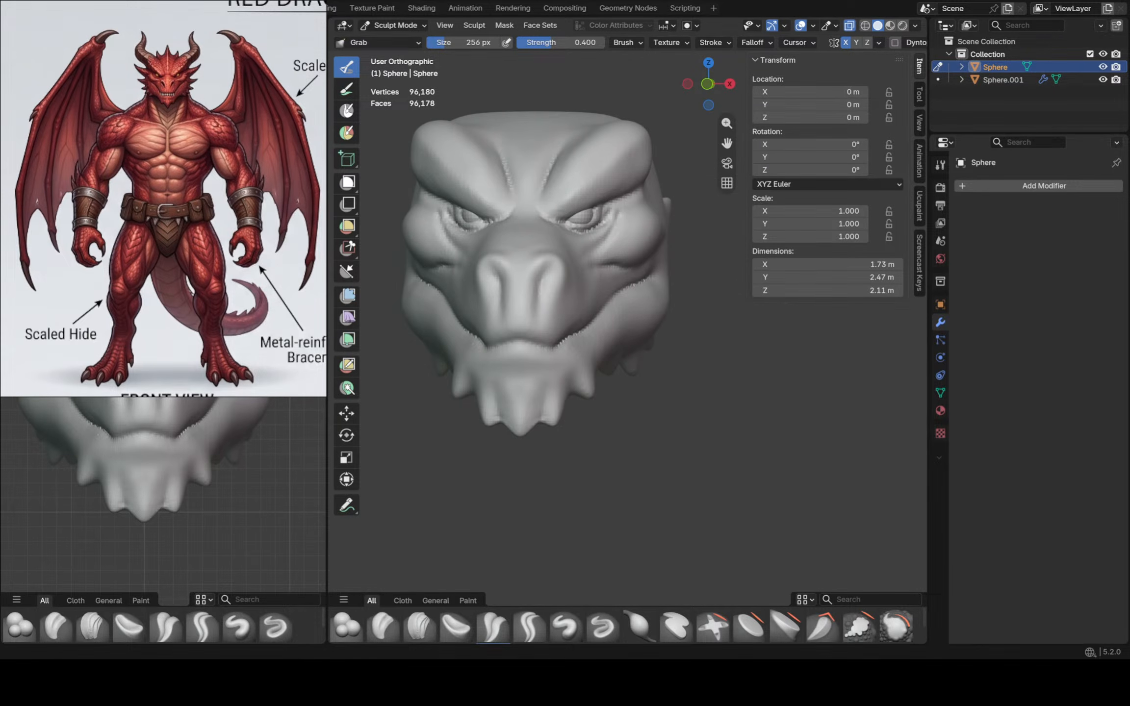
mouse_move(574, 289)
middle_down()
mouse_move(479, 270)
mouse_move(574, 290)
mouse_move(564, 267)
middle_up()
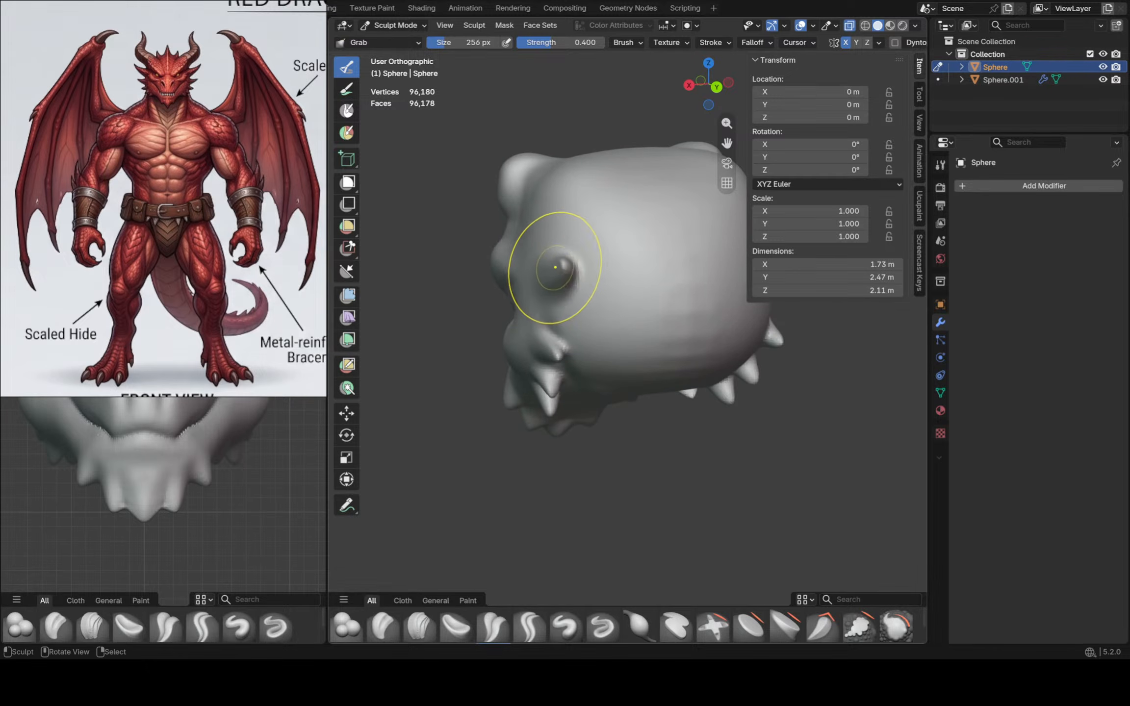
Pull the spikes on the sides of the head outward into small horns with Grab at 256 px
drag(555, 267, 562, 274)
scroll(554, 286, up, 4)
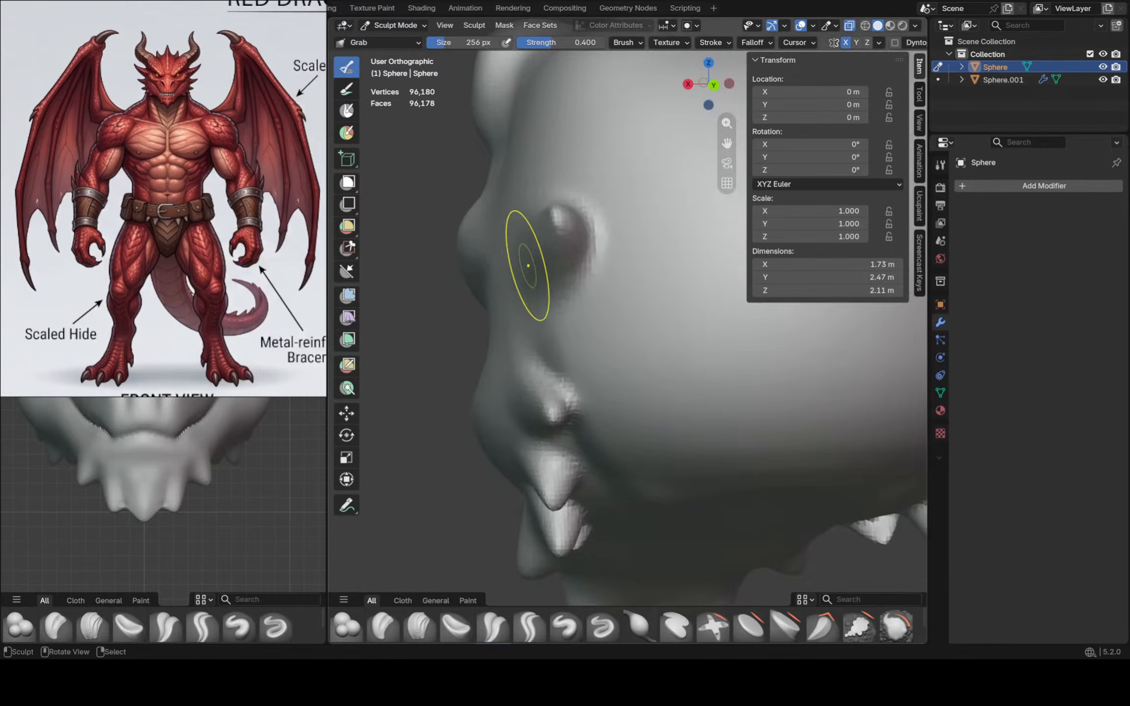
scroll(518, 275, down, 2)
middle_drag(516, 276, 508, 256)
scroll(508, 257, up, 1)
drag(554, 280, 550, 279)
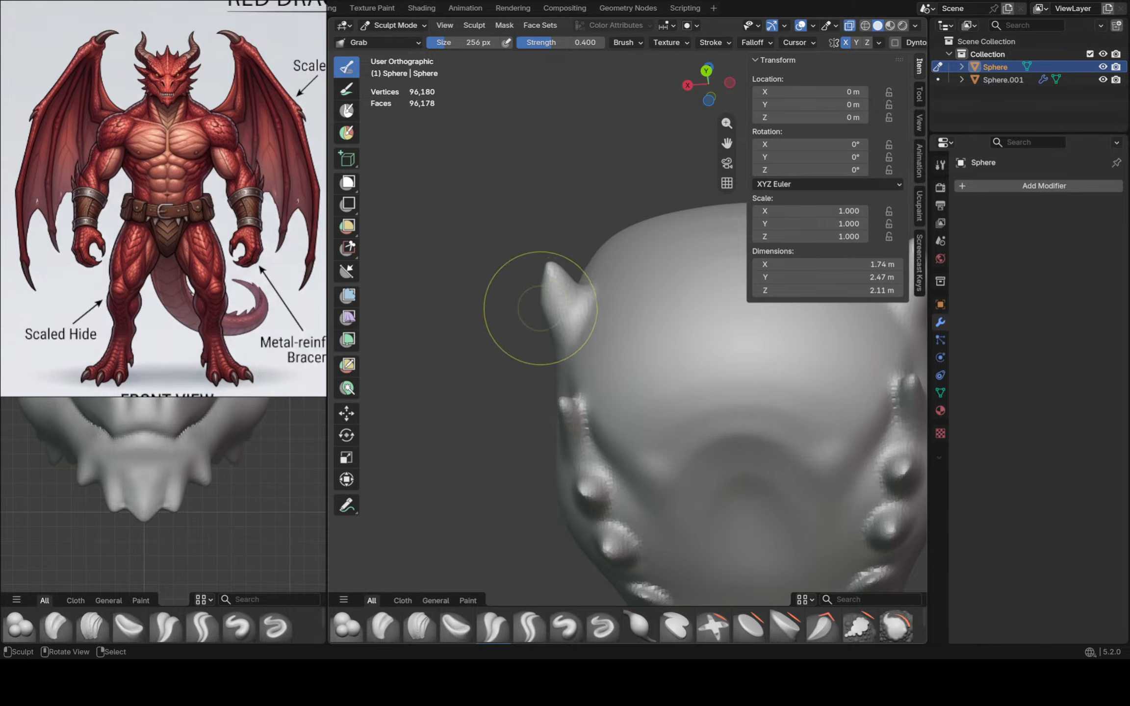
middle_drag(543, 324, 600, 313)
middle_drag(481, 310, 603, 327)
middle_drag(539, 267, 531, 327)
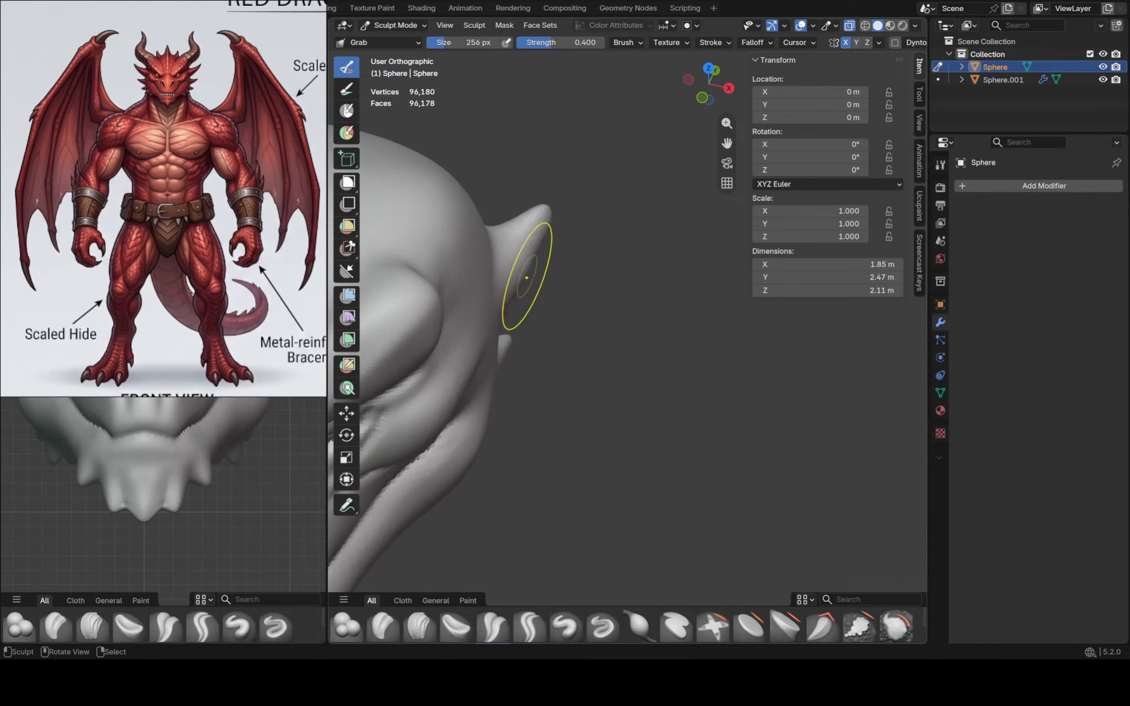
drag(534, 260, 539, 258)
mouse_move(608, 299)
middle_down()
mouse_move(576, 303)
mouse_move(458, 225)
mouse_move(467, 232)
middle_up()
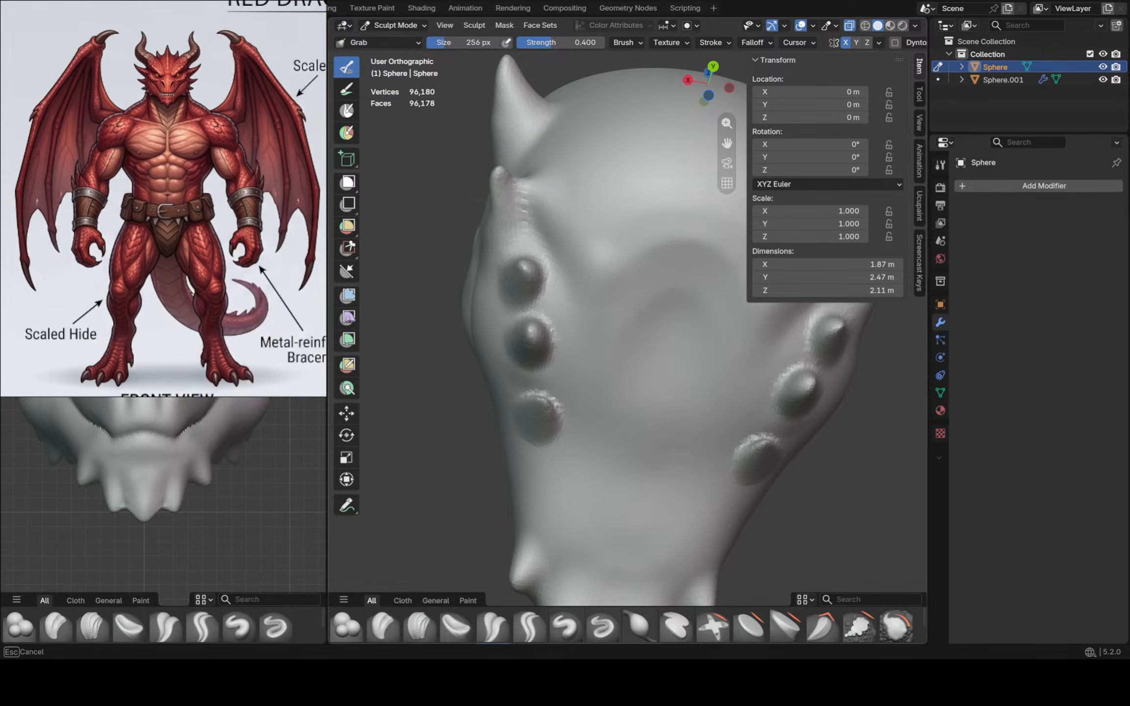
Pull the spikes along the rear of the jaw outward with Grab at 256 px, working from behind the head
middle_drag(478, 205, 499, 290)
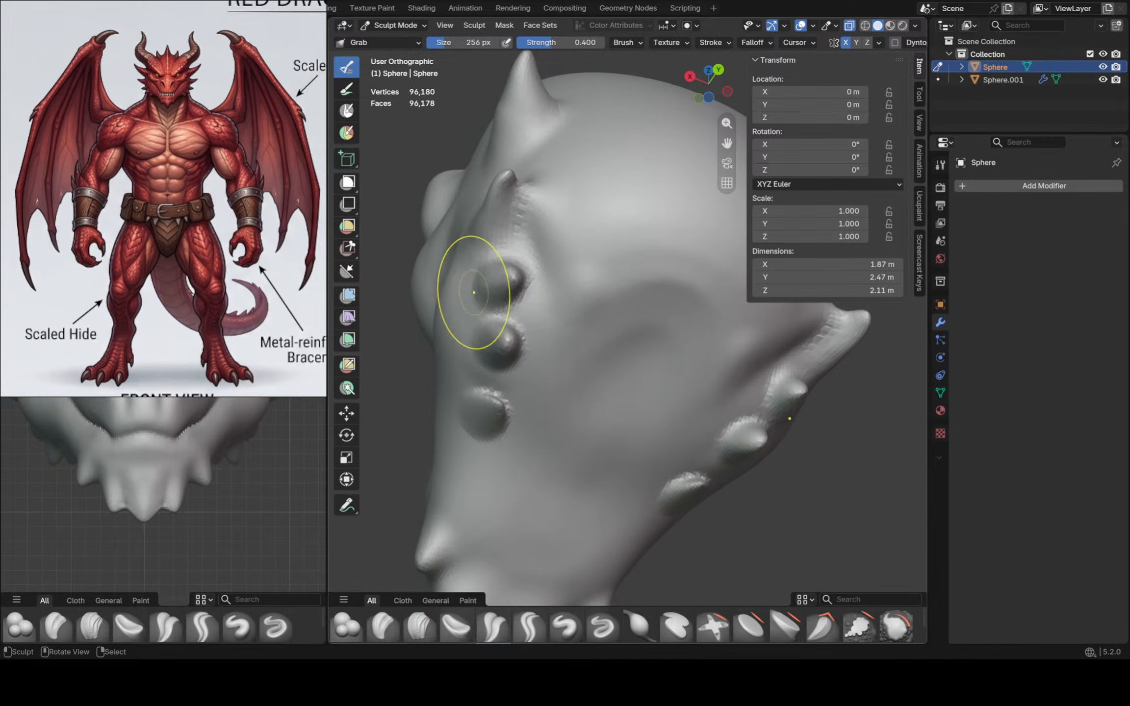
drag(512, 277, 497, 269)
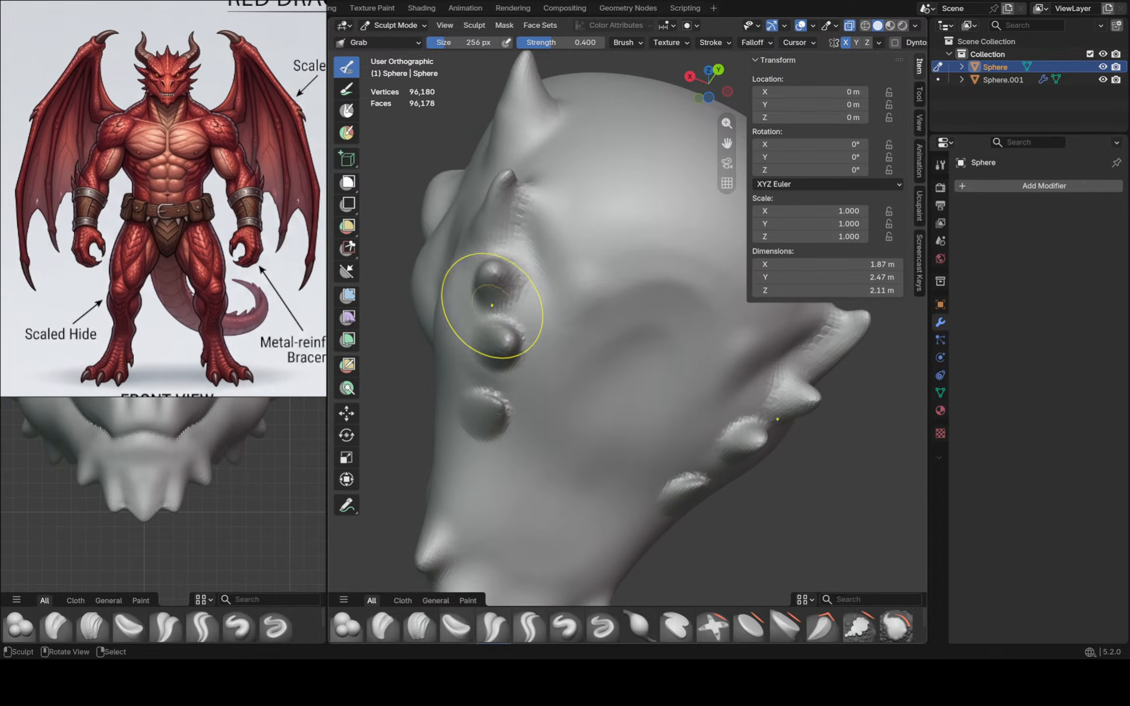
mouse_move(492, 305)
middle_down()
mouse_move(479, 245)
mouse_move(485, 281)
middle_up()
scroll(473, 260, up, 2)
mouse_move(484, 281)
mouse_down()
mouse_move(481, 255)
mouse_move(458, 280)
mouse_move(461, 265)
mouse_up()
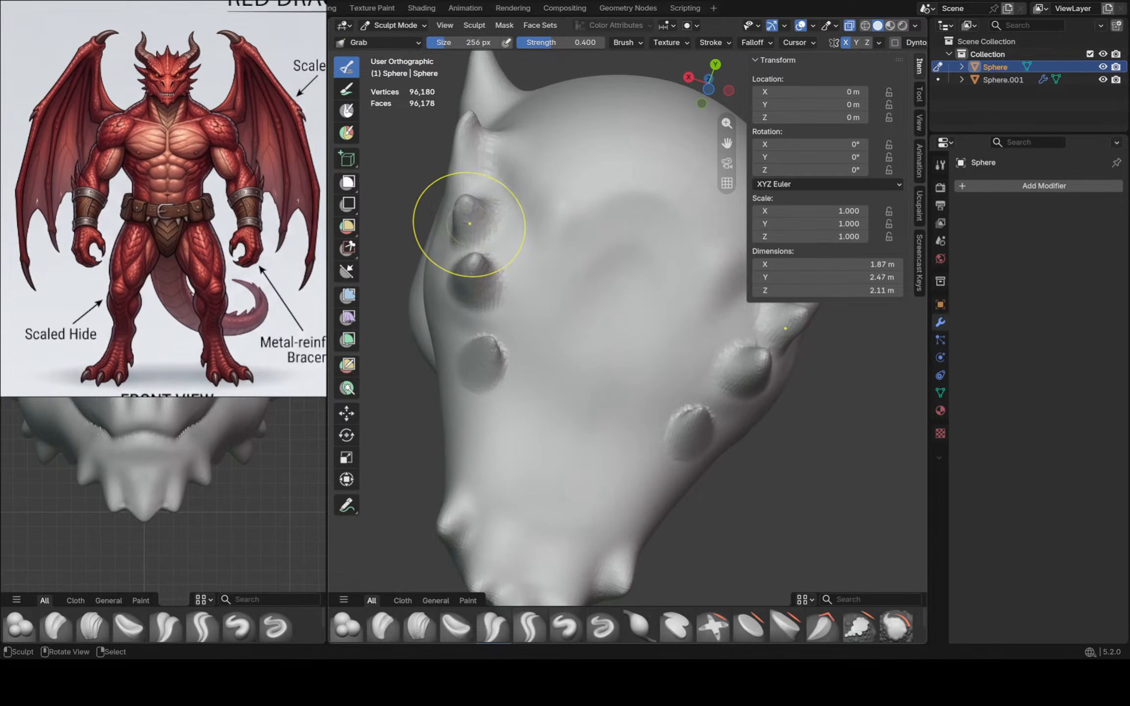
mouse_move(407, 216)
middle_down()
mouse_move(460, 243)
mouse_move(478, 176)
mouse_move(512, 142)
middle_up()
middle_drag(456, 225, 567, 239)
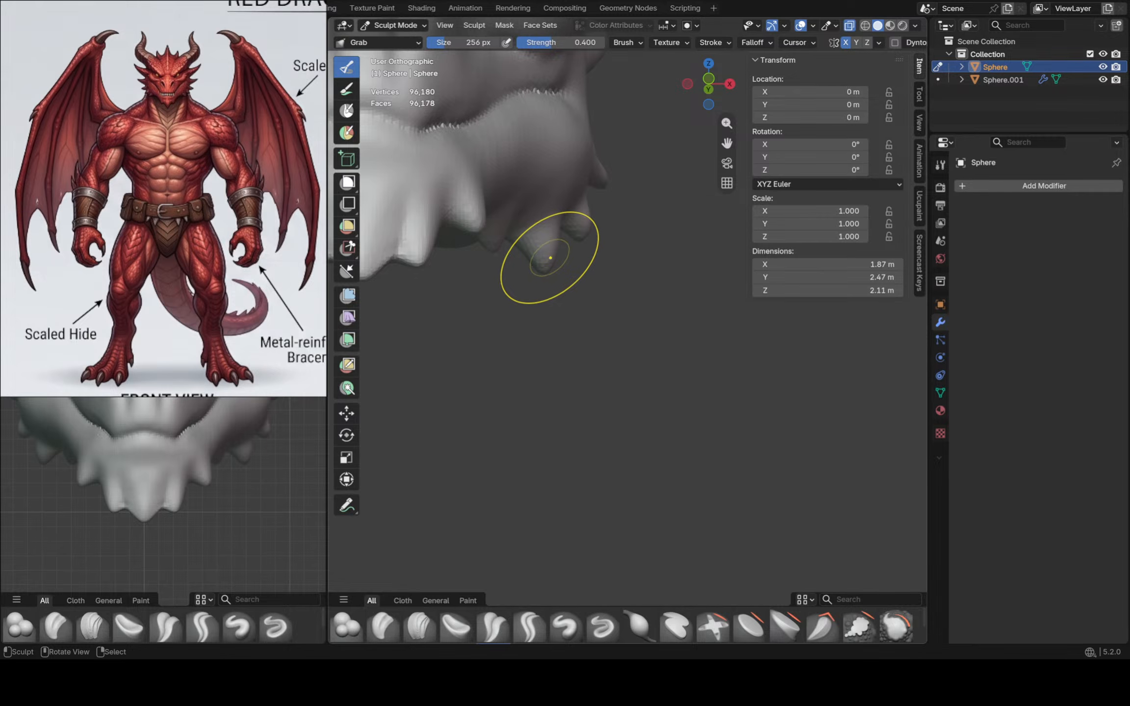
Adjust the jaw spikes from below the jaw with Grab at 256 px
middle_drag(568, 239, 552, 206)
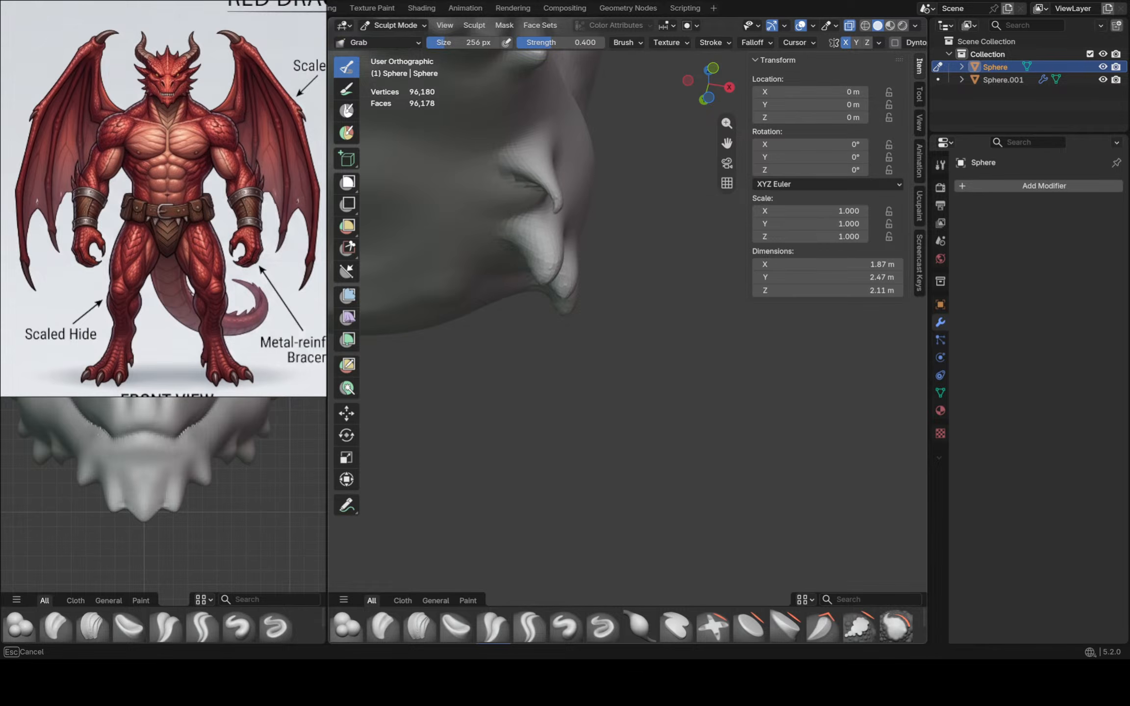
drag(617, 205, 623, 204)
middle_drag(514, 194, 529, 164)
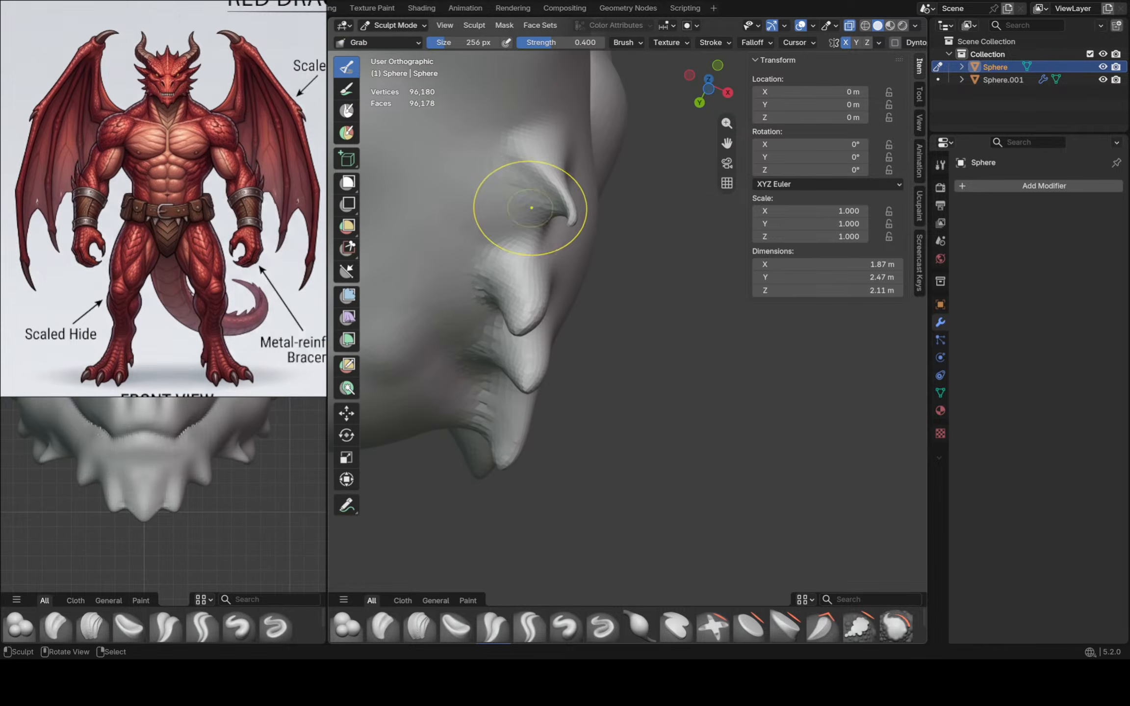
mouse_move(531, 207)
middle_down()
mouse_move(454, 278)
mouse_move(528, 252)
middle_up()
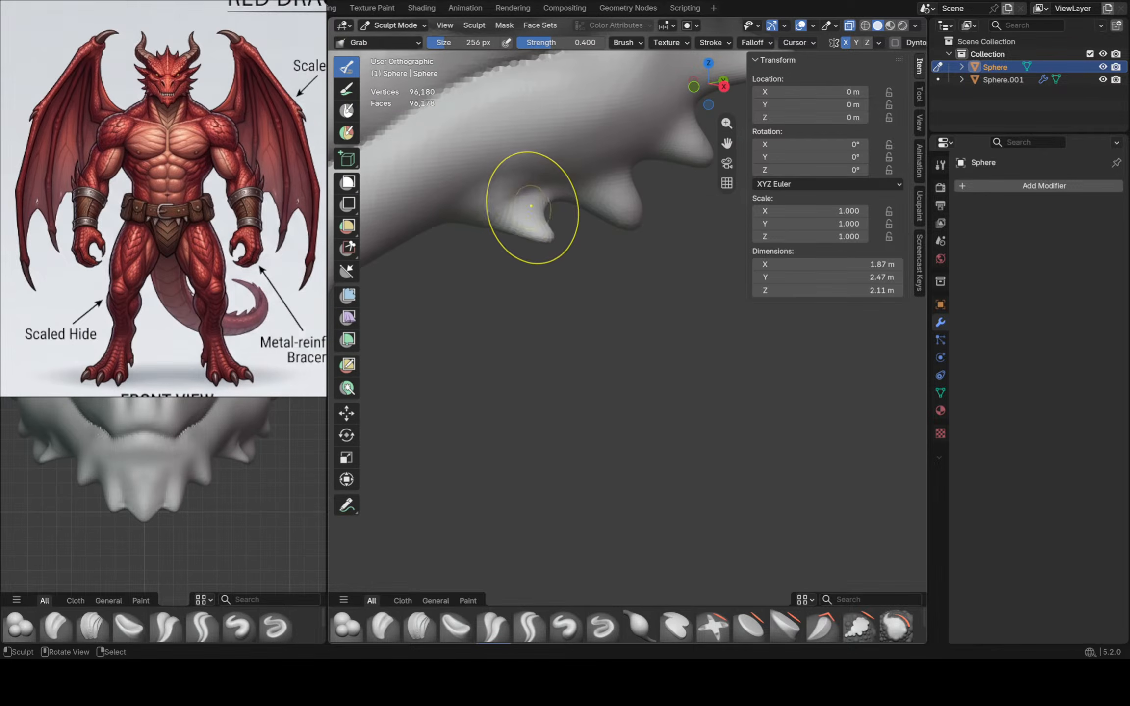
mouse_move(530, 206)
middle_down()
mouse_move(537, 197)
mouse_move(479, 212)
mouse_move(481, 198)
middle_up()
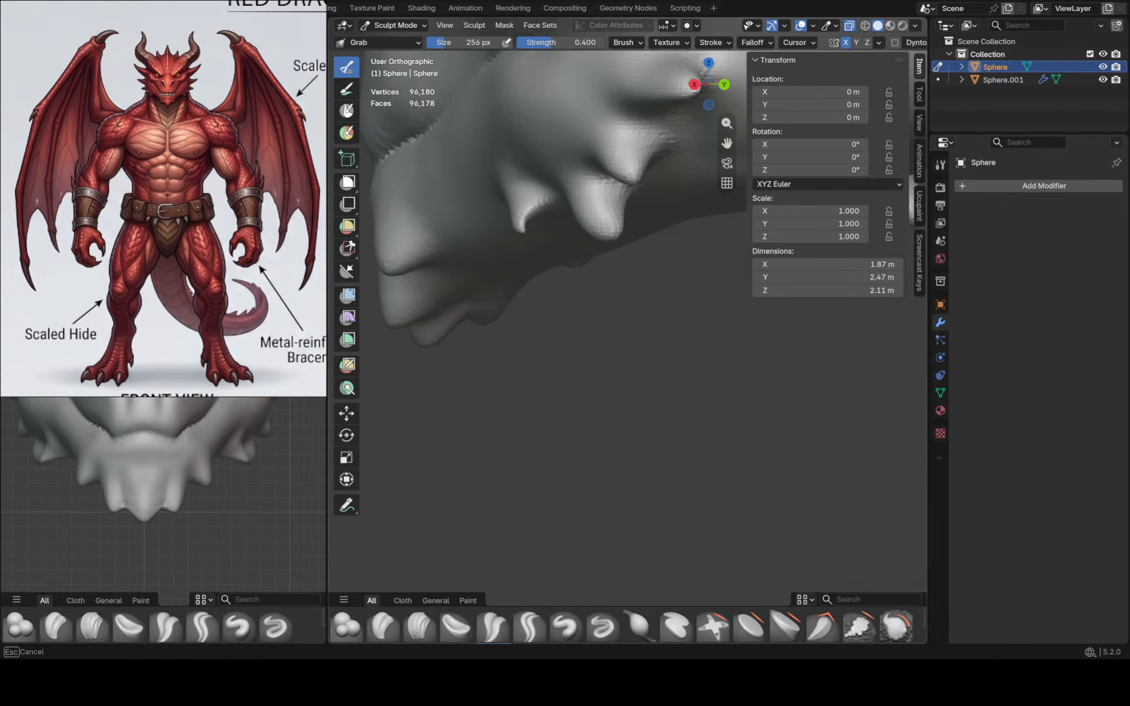
Lengthen the jaw-side spikes and bend their tips outward with Grab at 256 px
mouse_move(510, 231)
middle_down()
mouse_move(526, 200)
mouse_move(566, 199)
mouse_move(504, 193)
middle_up()
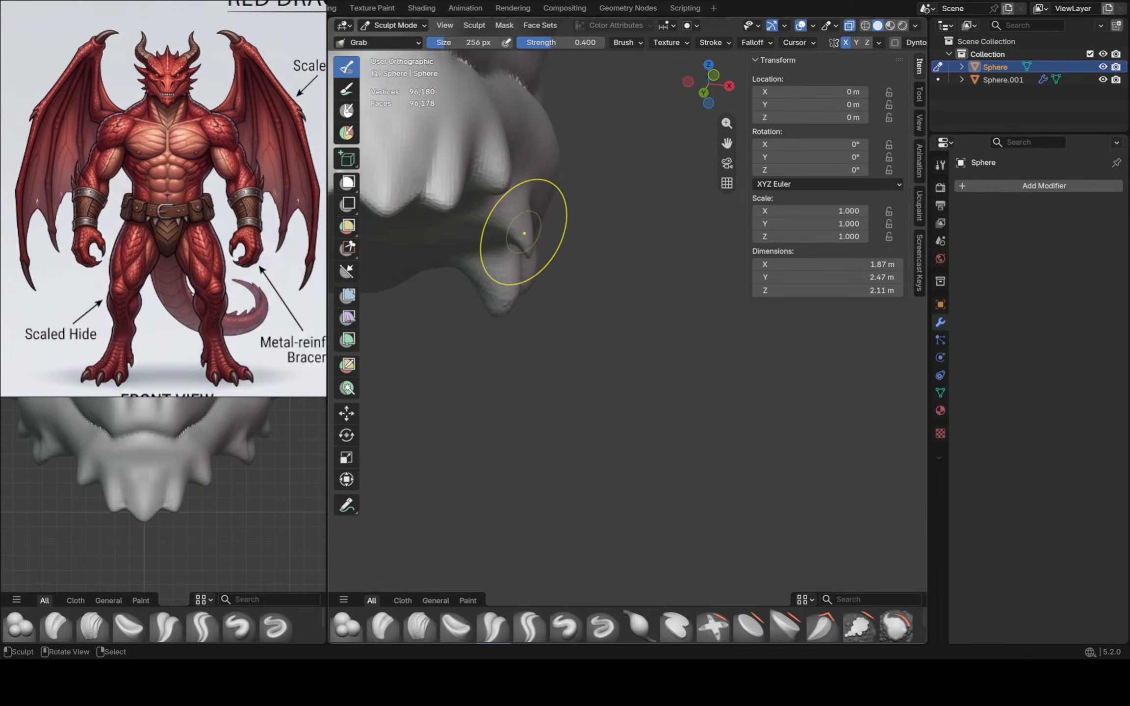
mouse_move(526, 248)
middle_down()
mouse_move(479, 298)
mouse_move(497, 286)
middle_up()
drag(492, 313, 499, 323)
drag(496, 324, 495, 322)
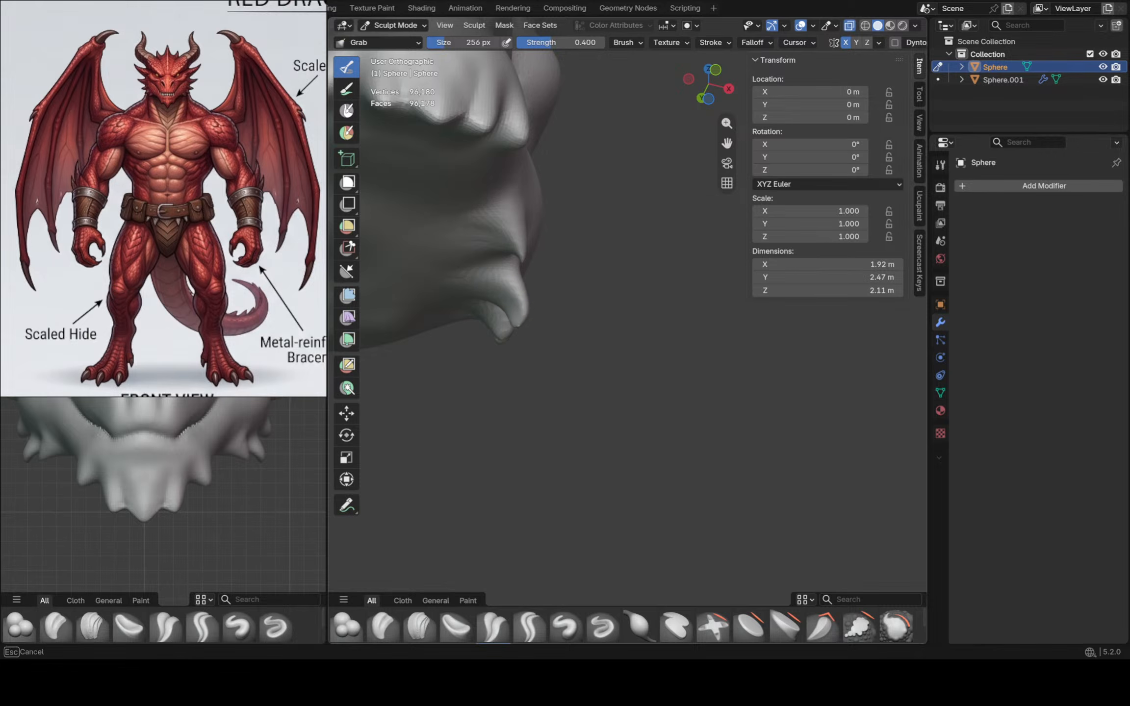
drag(519, 321, 510, 333)
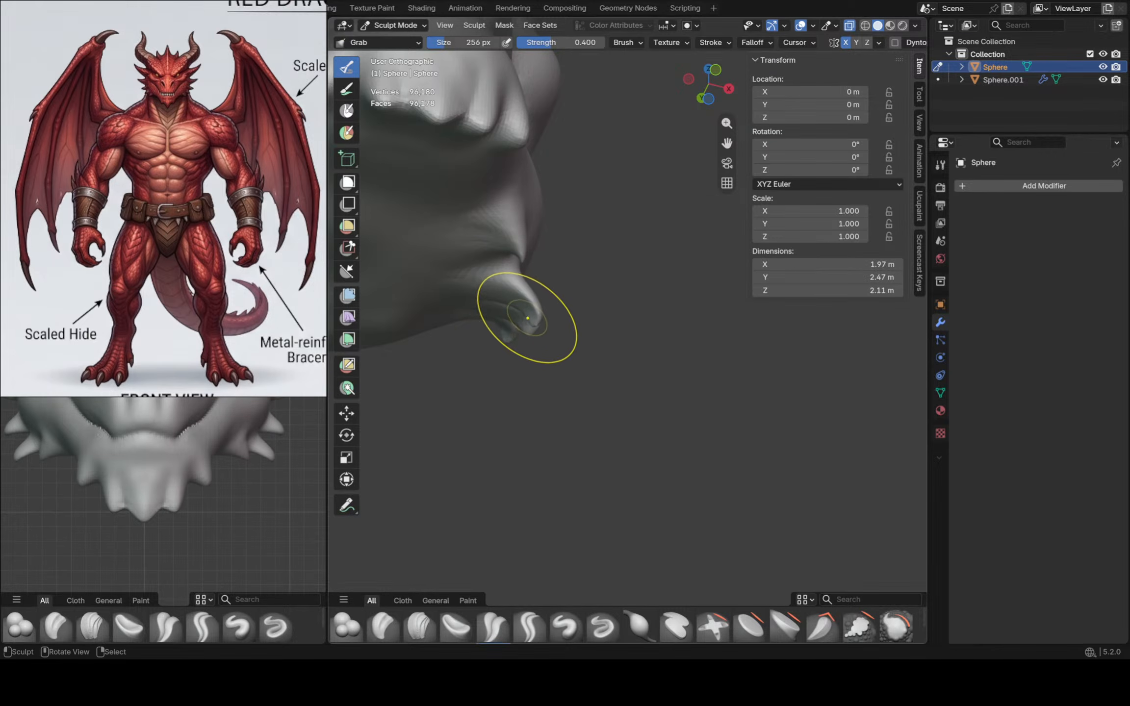
Extend the horns on the sides of the head farther outward into tapered points with Grab at 256 px
middle_drag(491, 333, 534, 324)
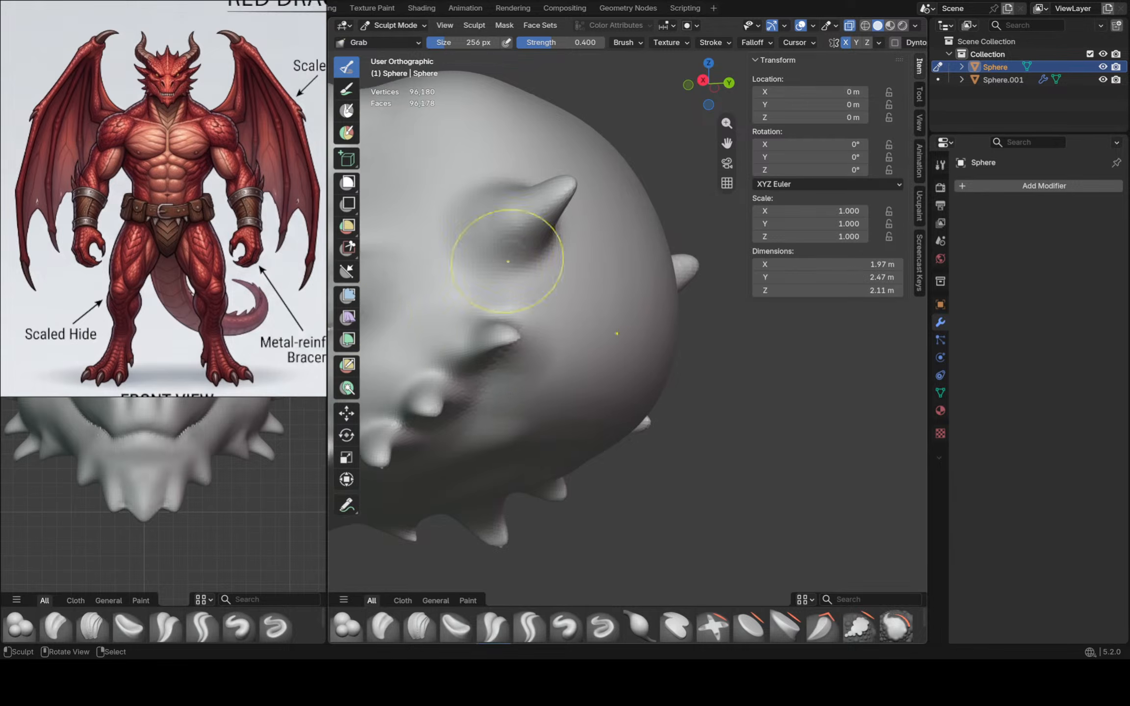
mouse_move(504, 252)
middle_down()
mouse_move(644, 248)
mouse_move(707, 269)
middle_up()
middle_drag(645, 199, 662, 248)
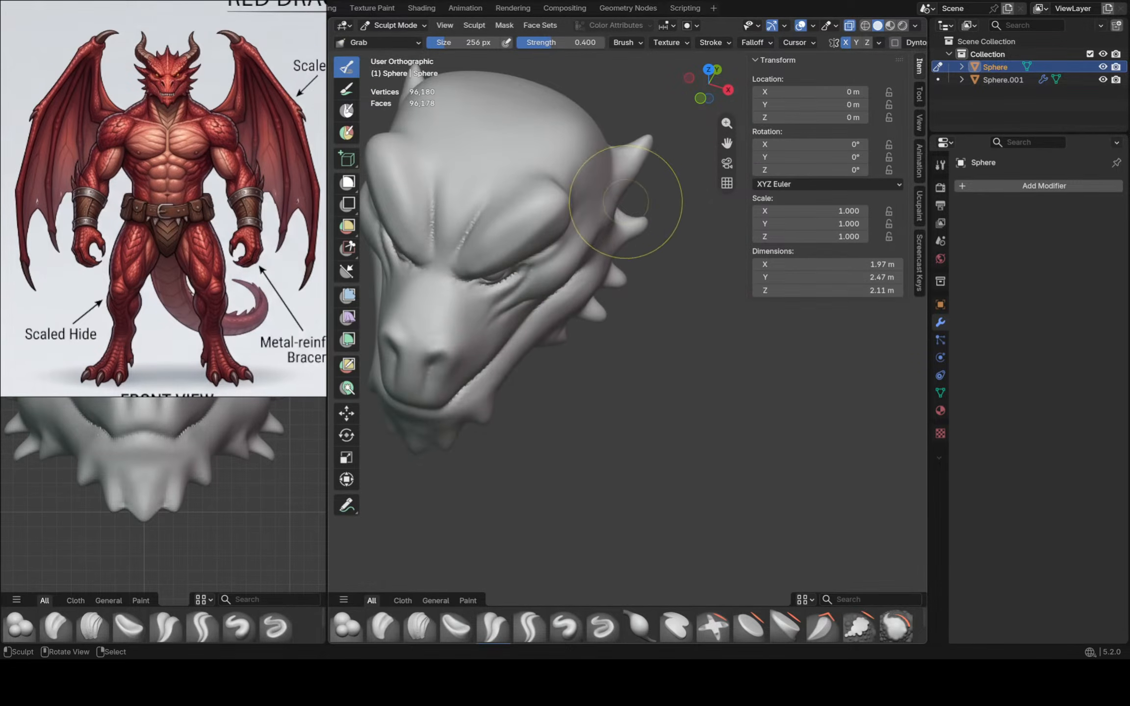
drag(649, 140, 667, 144)
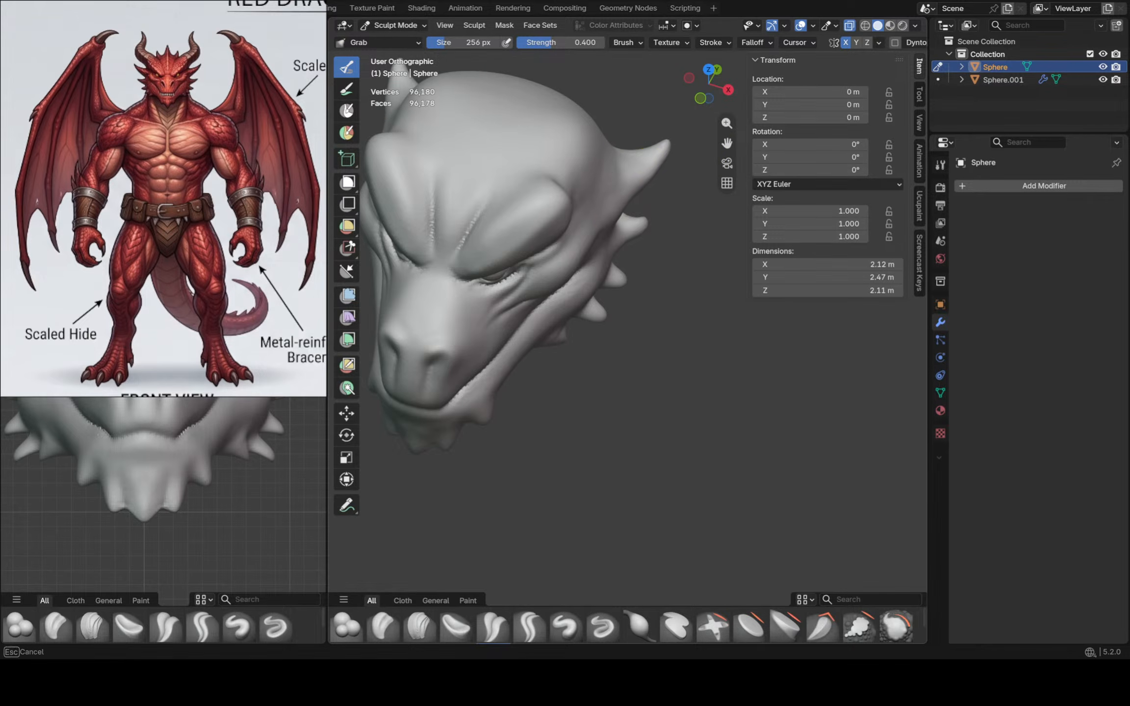
drag(668, 143, 670, 141)
Voxel-remesh the head at the current voxel size and save the file Red Dragon.blend
middle_drag(652, 304, 530, 240)
mouse_move(529, 240)
shift+middle_down()
mouse_move(608, 265)
mouse_move(515, 231)
mouse_move(560, 315)
mouse_move(558, 245)
mouse_move(576, 241)
shift+middle_up()
scroll(532, 260, up, 2)
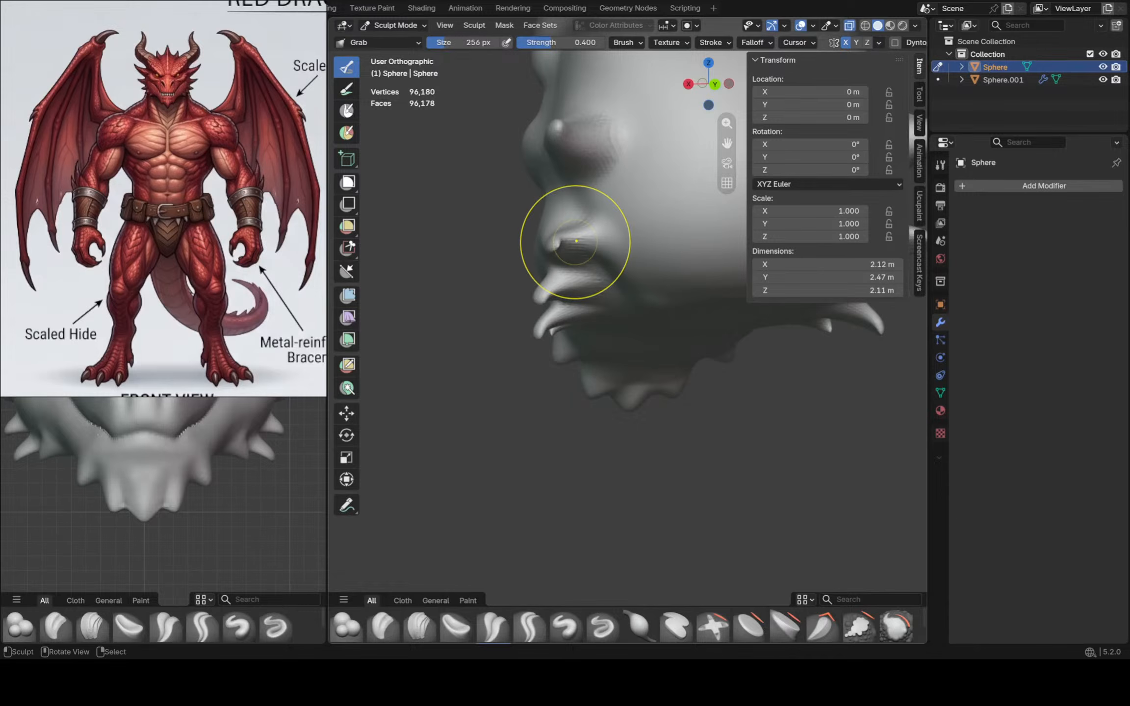
key(ctrl+r)
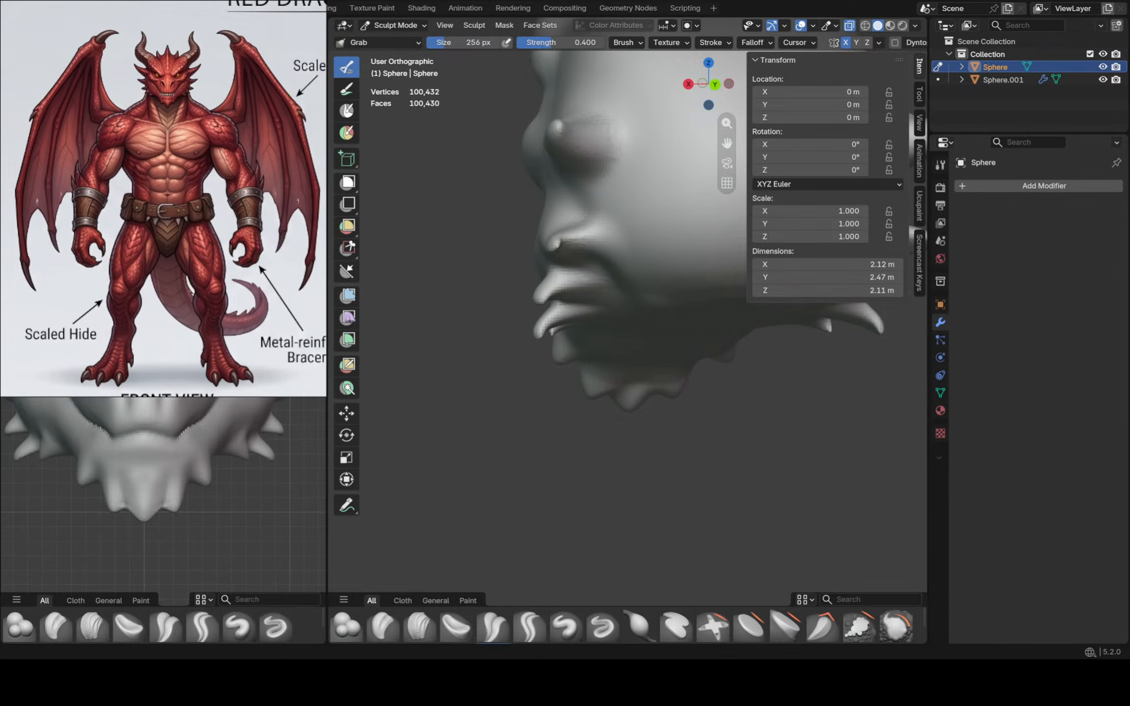
middle_drag(605, 54, 565, 210)
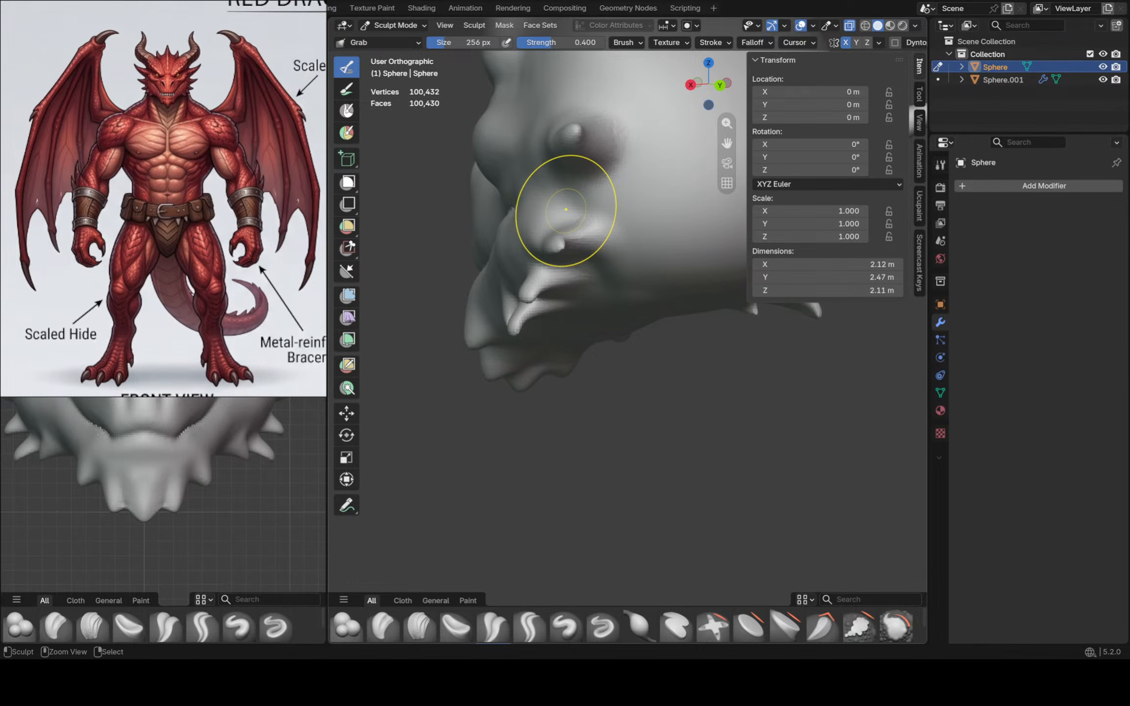
key(ctrl+s)
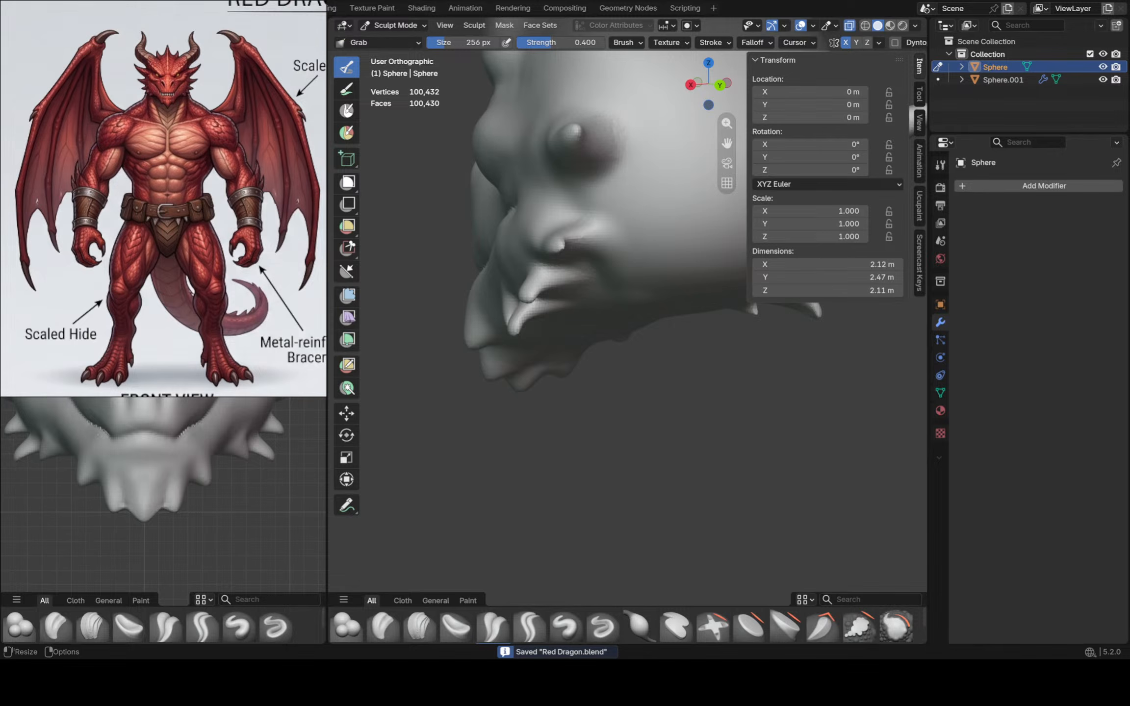
scroll(281, 535, down, 2)
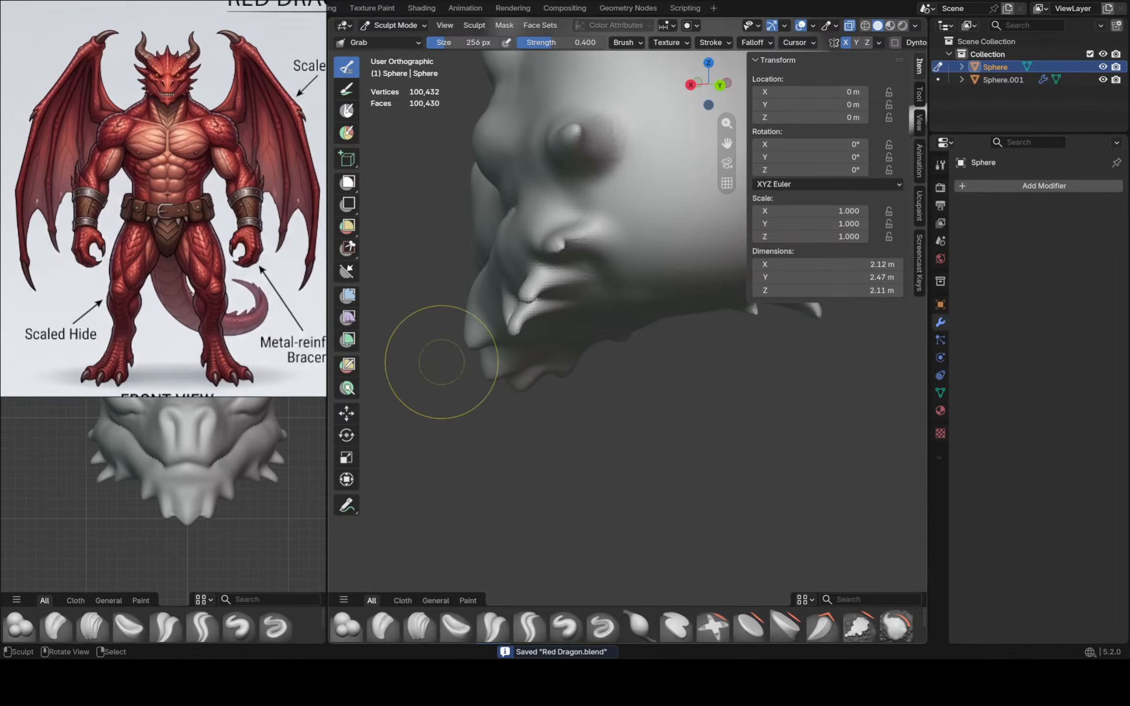
scroll(210, 358, up, 2)
shift+middle_drag(201, 369, 194, 245)
scroll(186, 456, down, 2)
shift+middle_drag(186, 456, 183, 416)
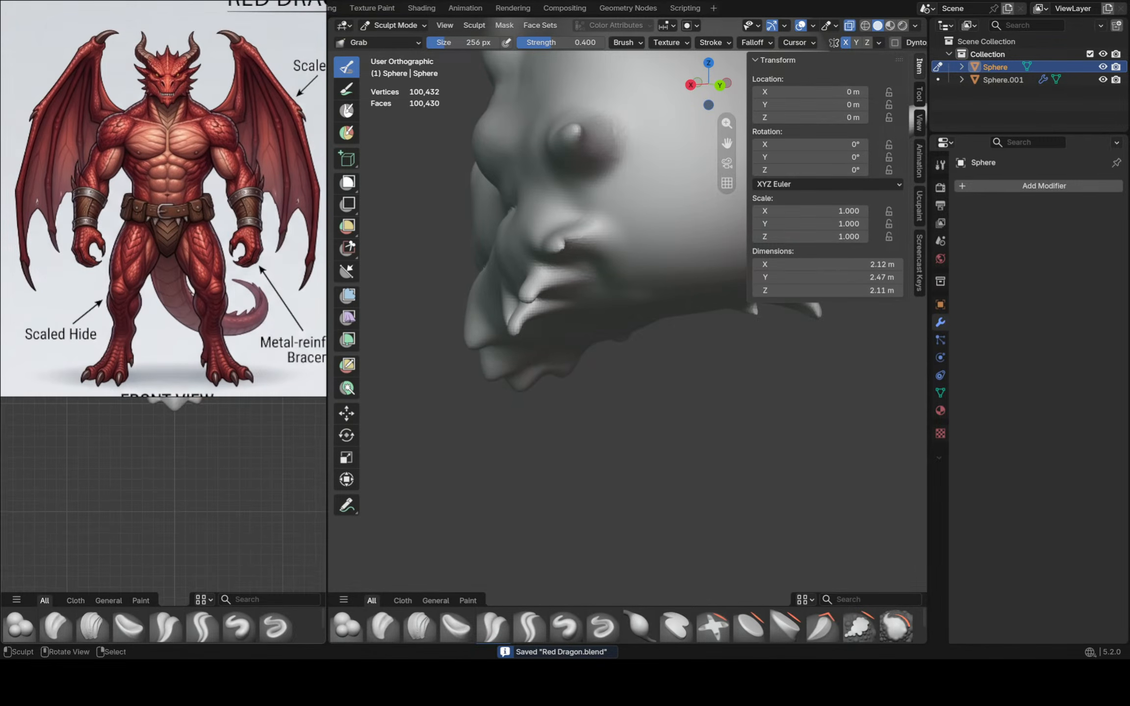
Pull the uppermost rear jaw spike outward slightly with Grab at 422 px
middle_drag(441, 319, 752, 385)
middle_drag(752, 385, 630, 416)
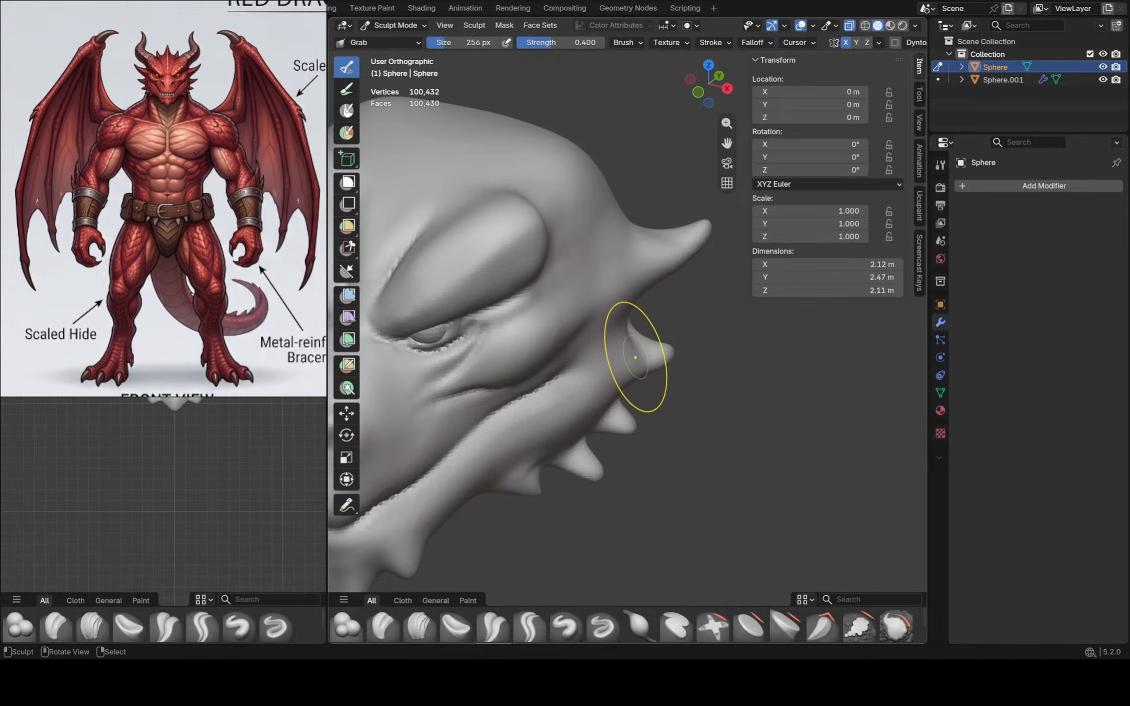
key(f)
click(668, 353)
middle_drag(668, 354, 625, 375)
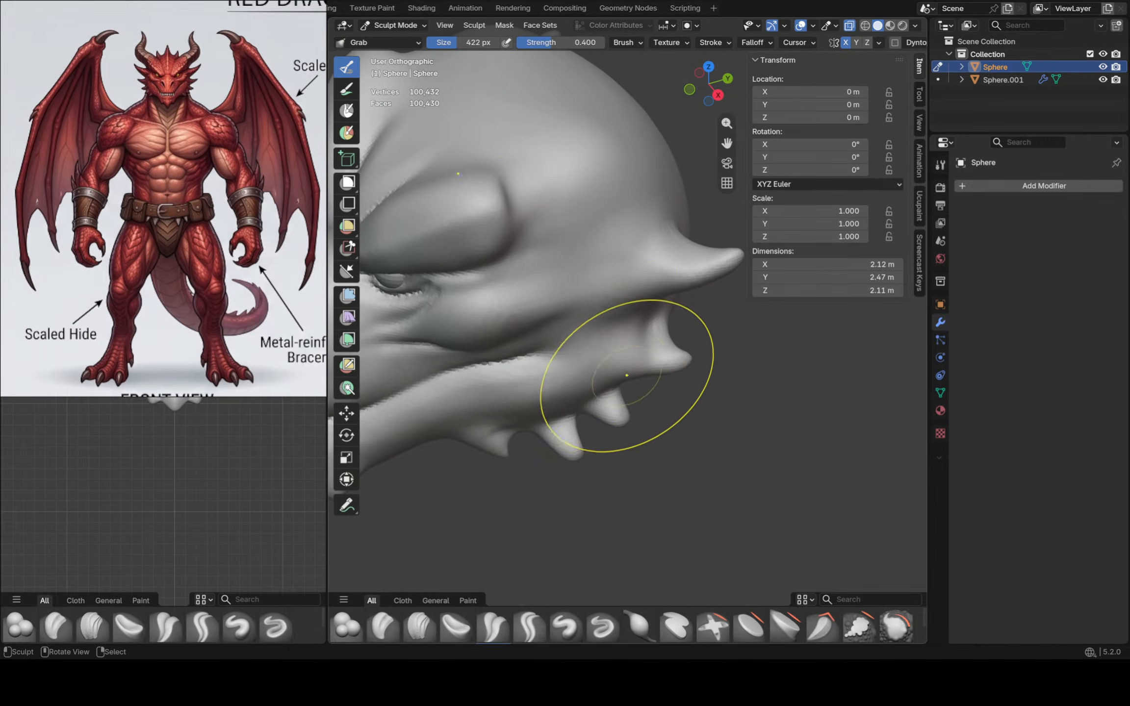
drag(657, 343, 662, 343)
Reshape the side horns so they sweep outward and backward with Grab at 422 px, using oblique and top views
scroll(618, 305, down, 4)
middle_drag(662, 339, 591, 291)
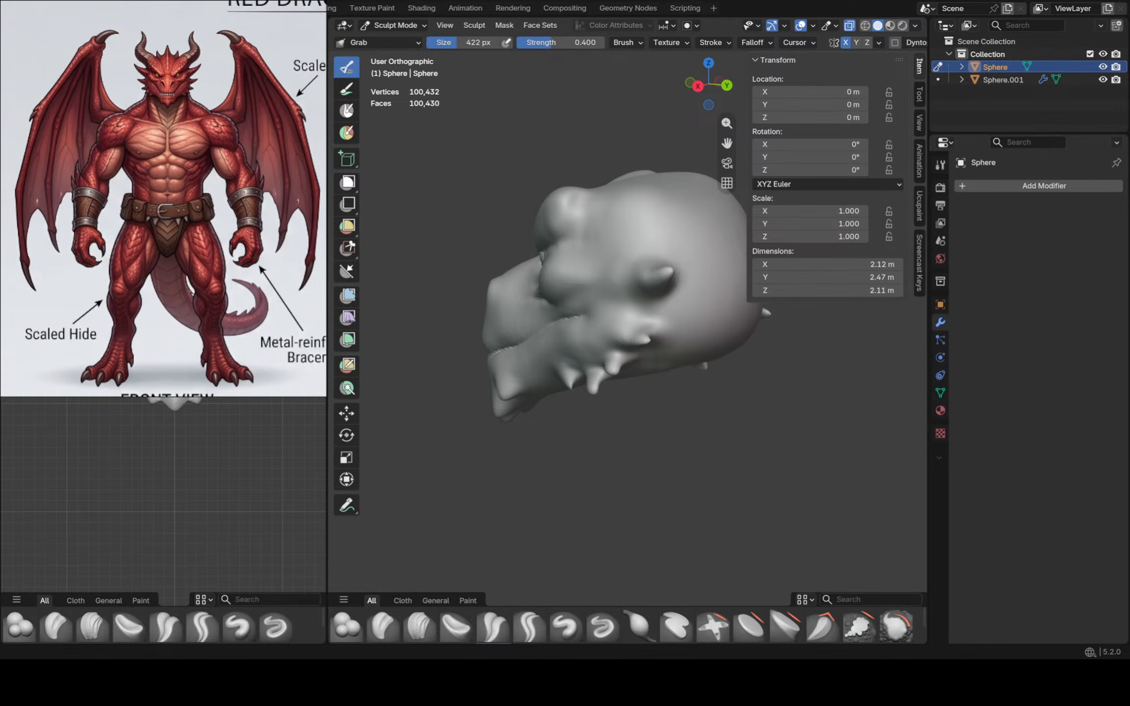
mouse_move(584, 315)
middle_down()
mouse_move(592, 353)
mouse_move(608, 343)
middle_up()
mouse_move(510, 326)
middle_down()
mouse_move(542, 356)
mouse_move(543, 334)
middle_up()
drag(525, 342, 515, 339)
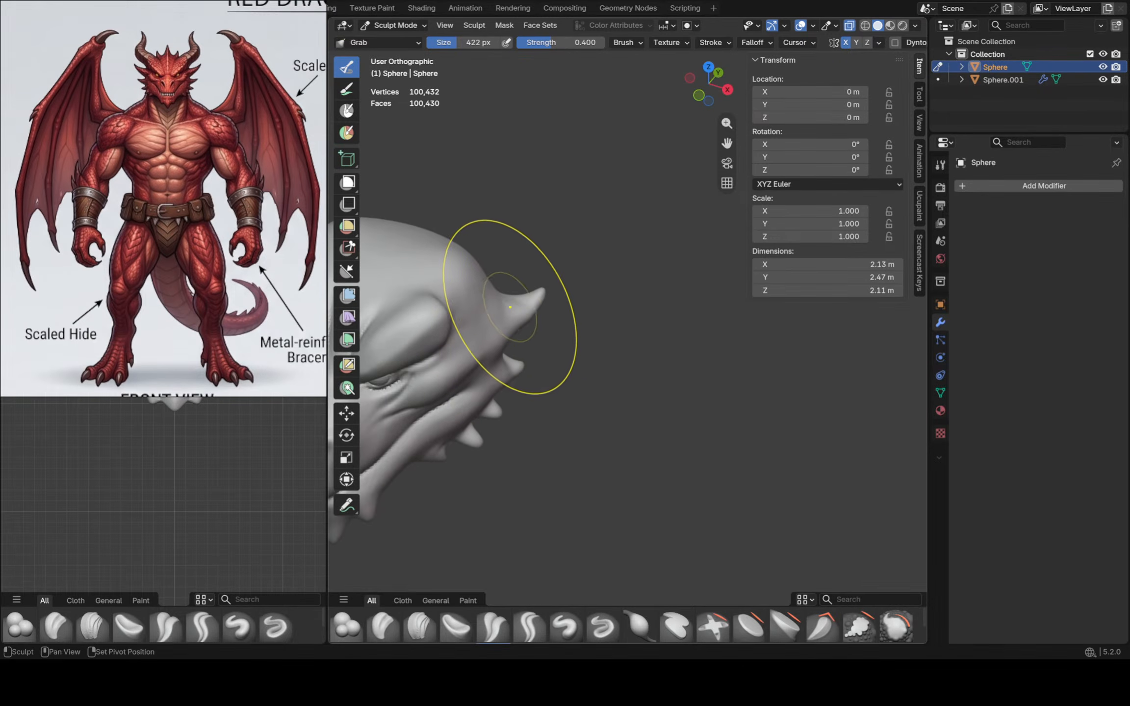
mouse_move(511, 308)
middle_down()
mouse_move(542, 306)
mouse_move(564, 341)
middle_up()
mouse_move(564, 341)
shift+middle_down()
mouse_move(522, 304)
mouse_move(511, 336)
mouse_move(638, 237)
shift+middle_up()
drag(651, 265, 652, 266)
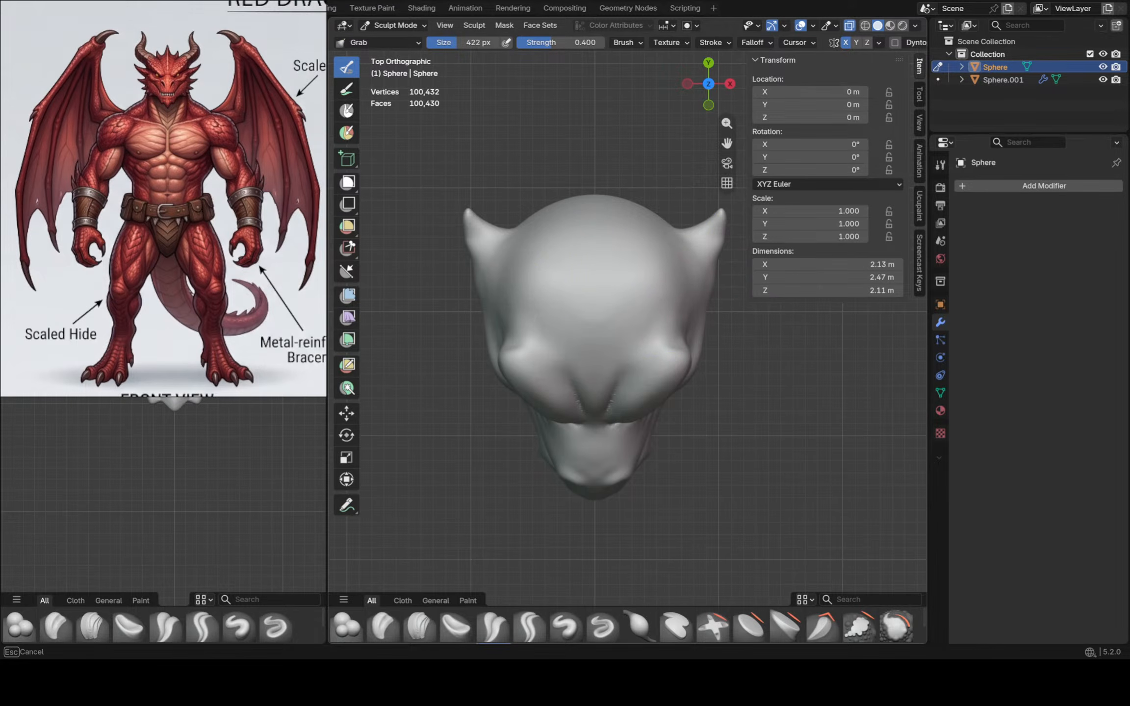
scroll(492, 290, up, 2)
mouse_move(515, 226)
mouse_down()
mouse_move(522, 217)
mouse_move(538, 227)
mouse_up()
shift+middle_drag(556, 231, 401, 261)
Pull in the side horns' outer edge and hollow the rear side of their base with Grab at 392 px
key(f)
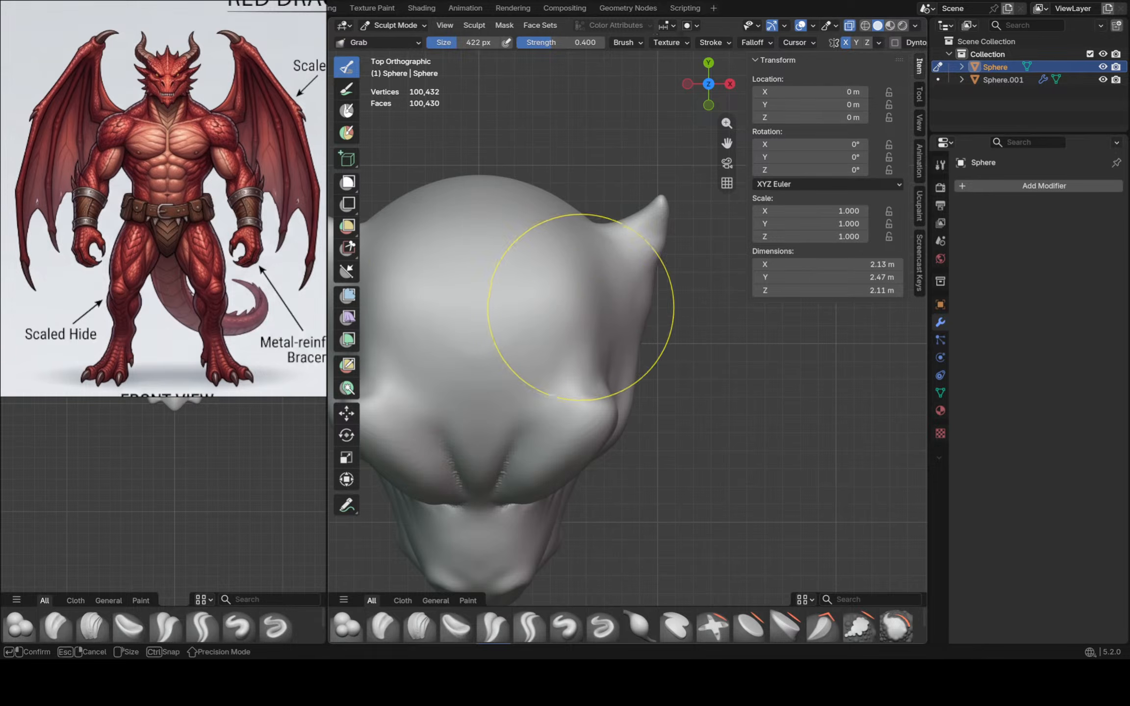
click(517, 306)
click(493, 625)
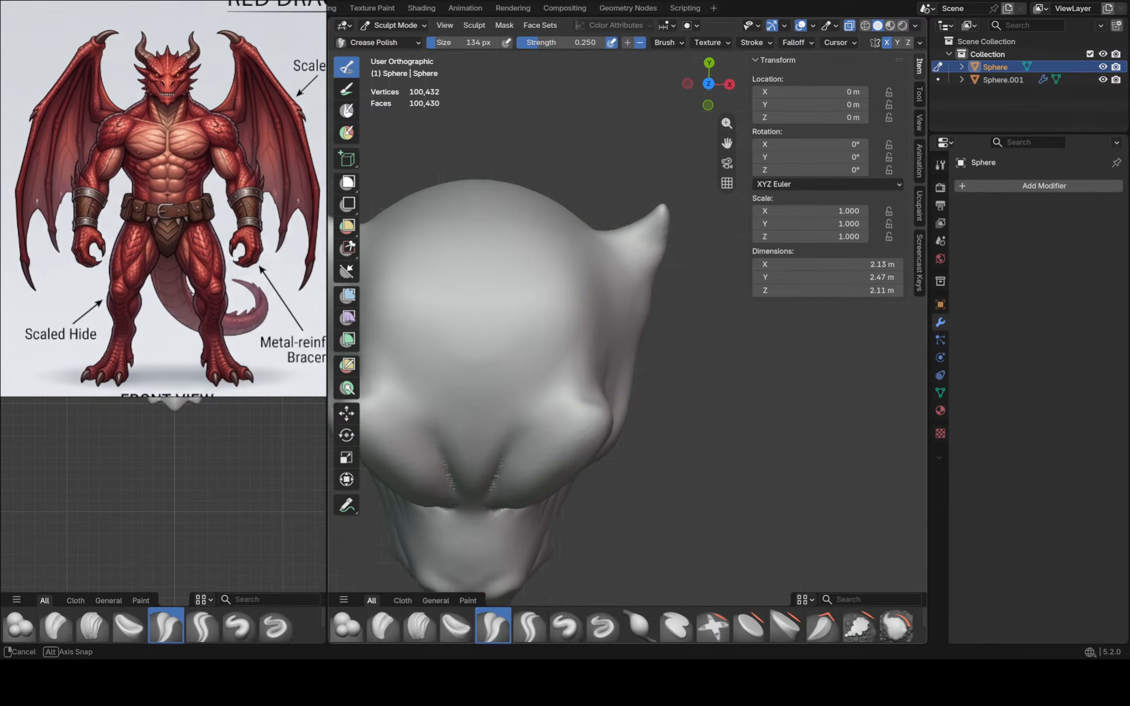
mouse_move(509, 392)
middle_down()
mouse_move(517, 285)
mouse_move(564, 360)
middle_up()
key(f)
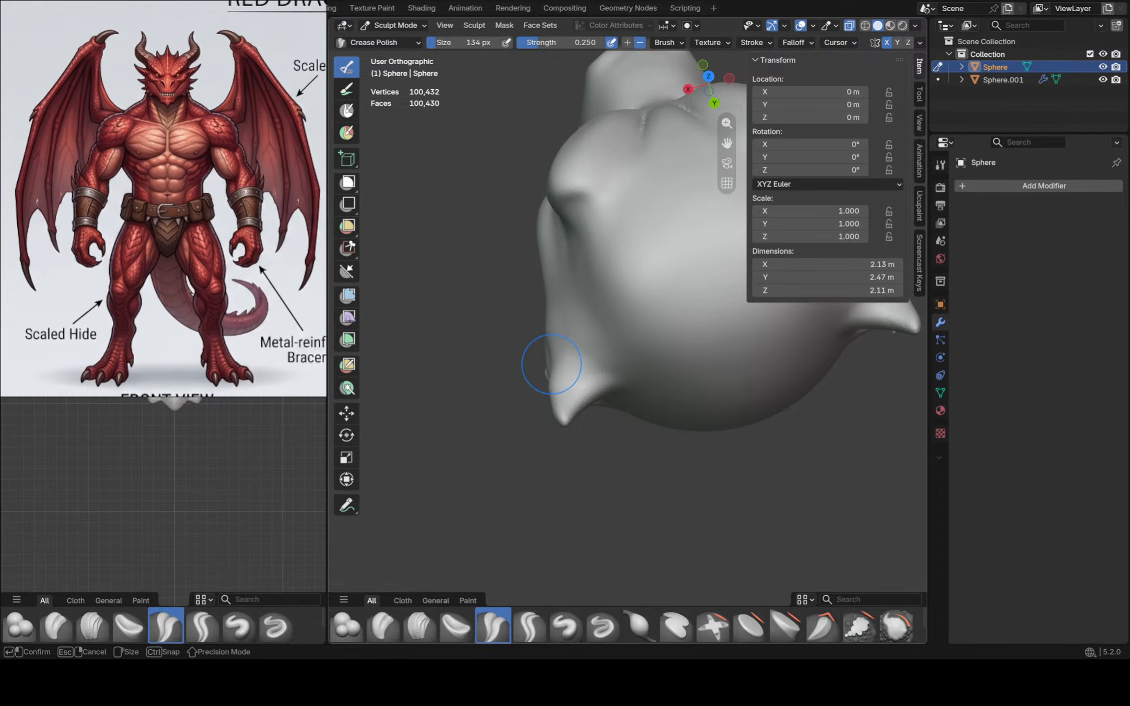
click(630, 360)
key(g)
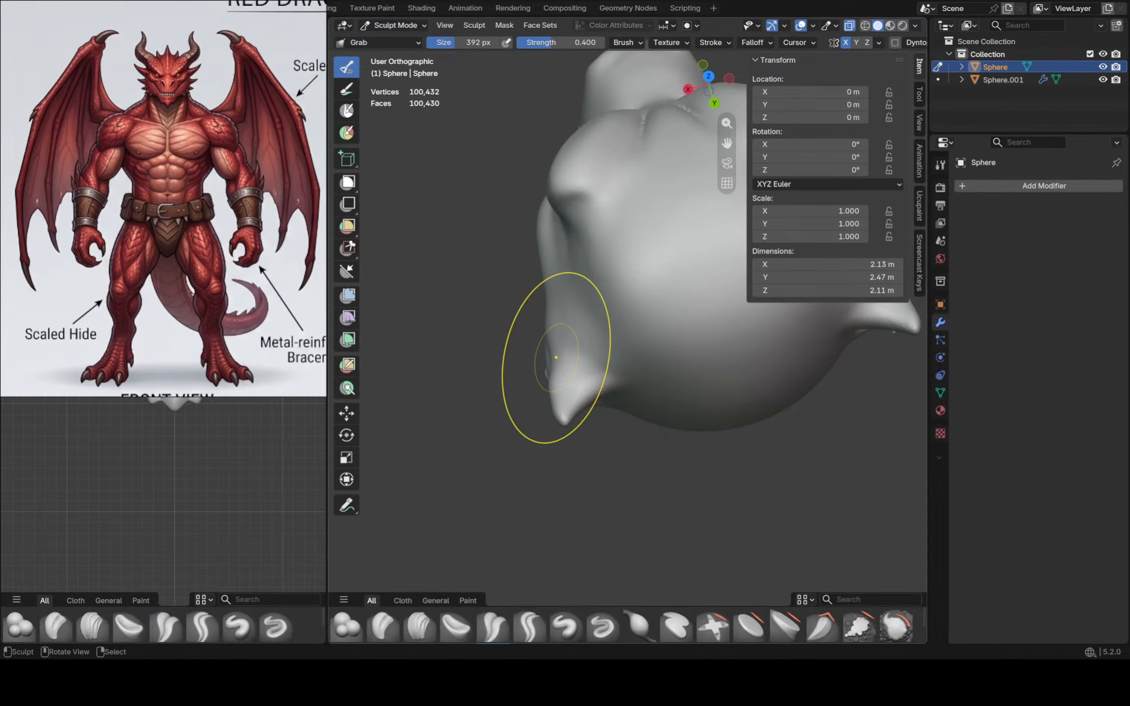
scroll(552, 359, up, 2)
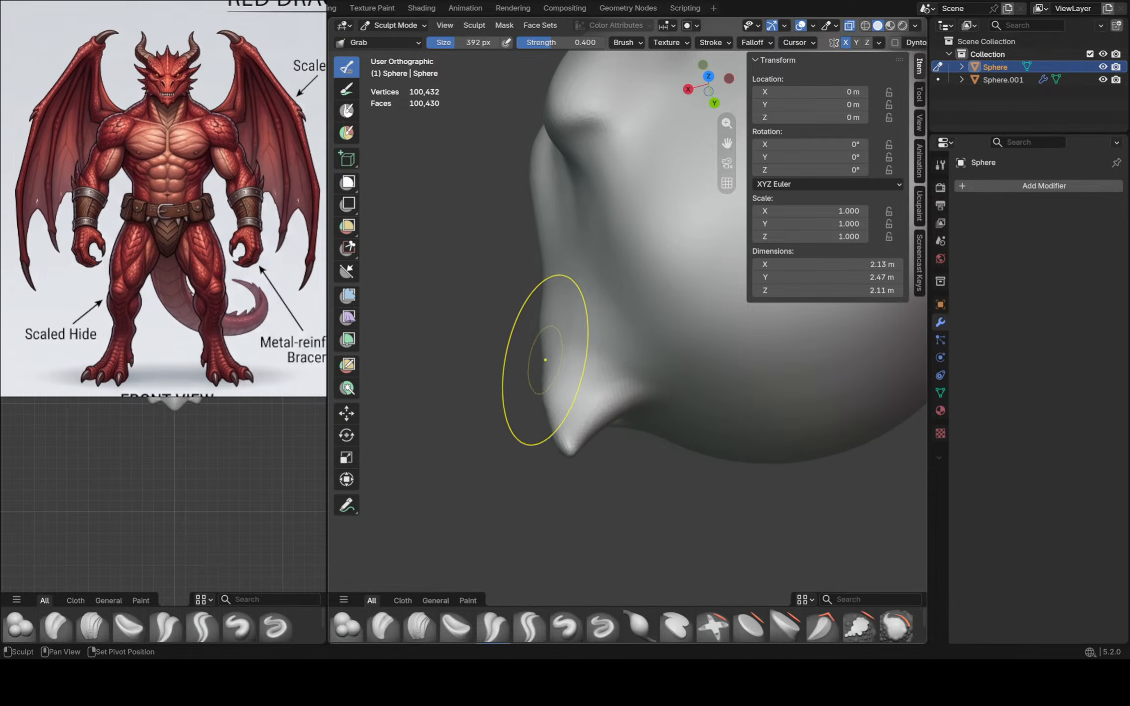
drag(544, 372, 547, 367)
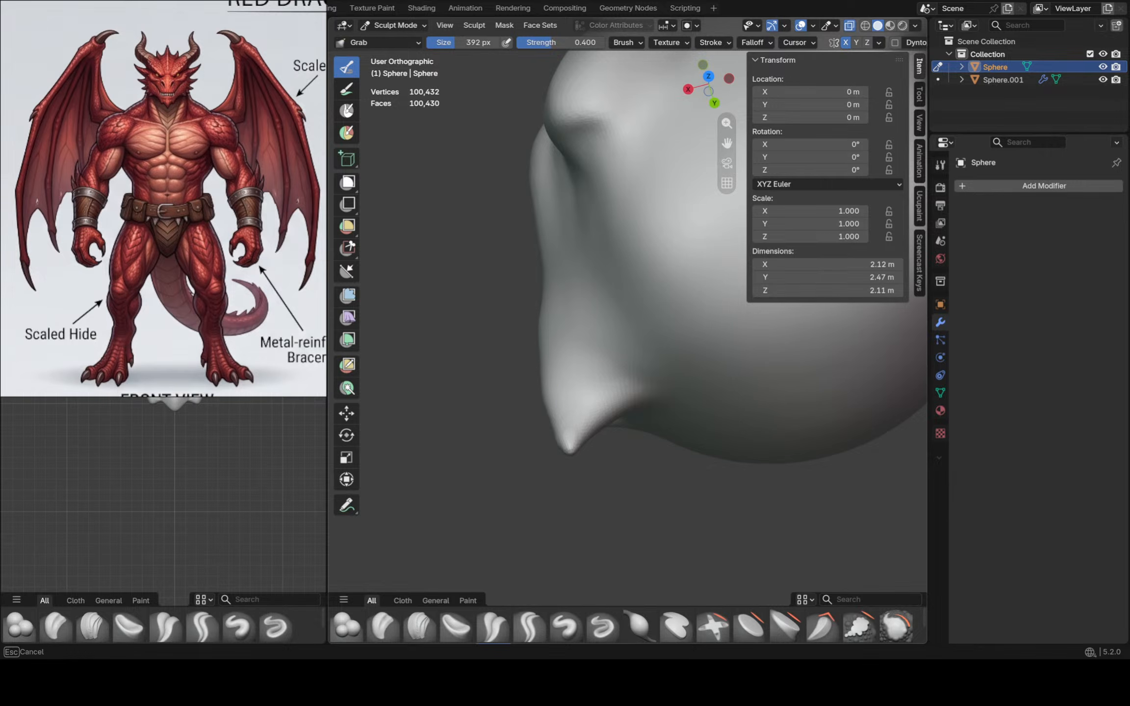
scroll(599, 404, up, 2)
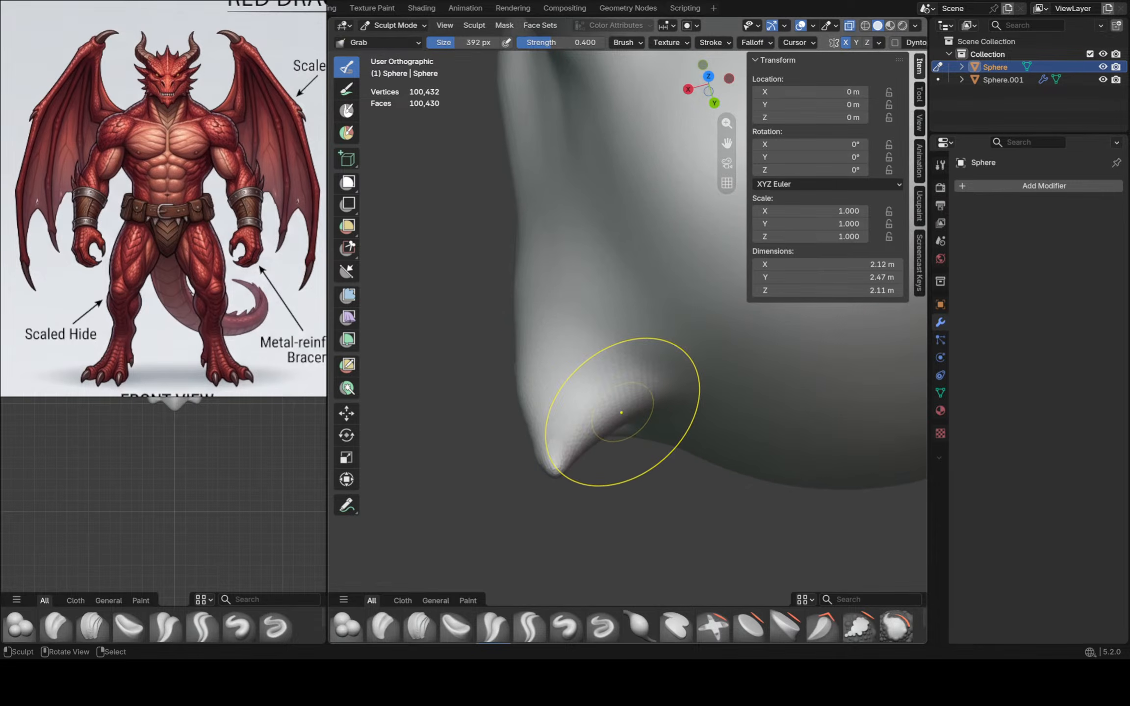
drag(621, 411, 617, 407)
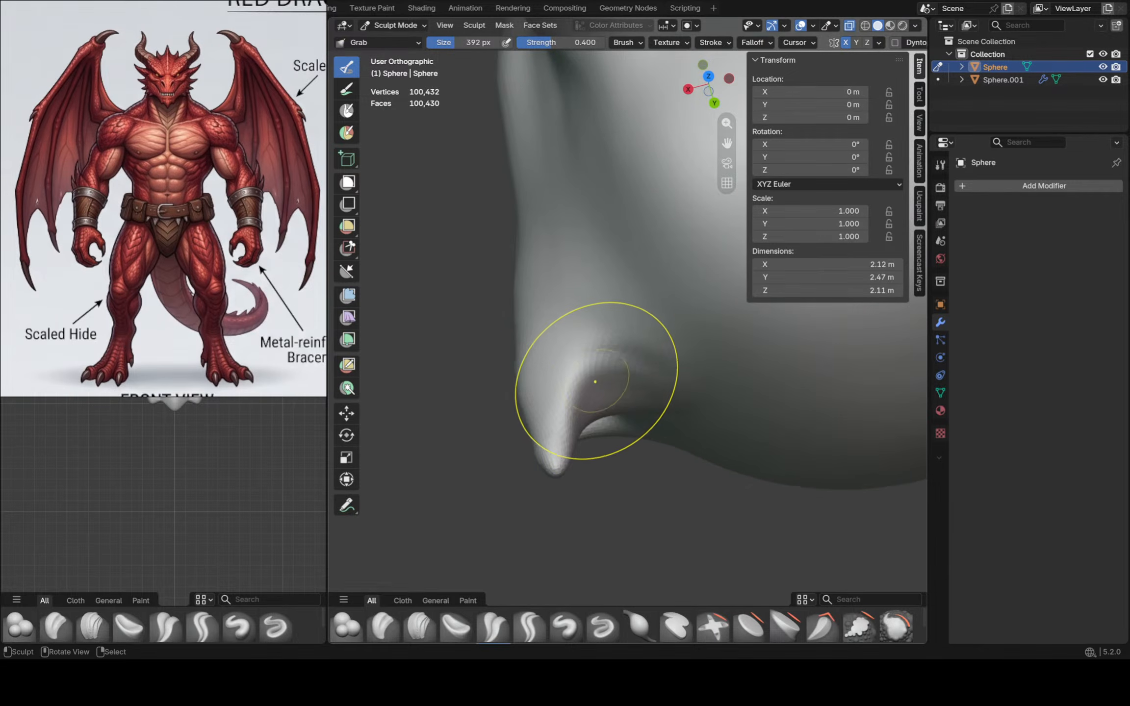
Extend the side horns and the uppermost rear jaw spikes outward into longer curved points with Grab at 392 px, working from behind and below
scroll(595, 381, down, 4)
middle_drag(594, 382, 605, 275)
drag(639, 291, 643, 295)
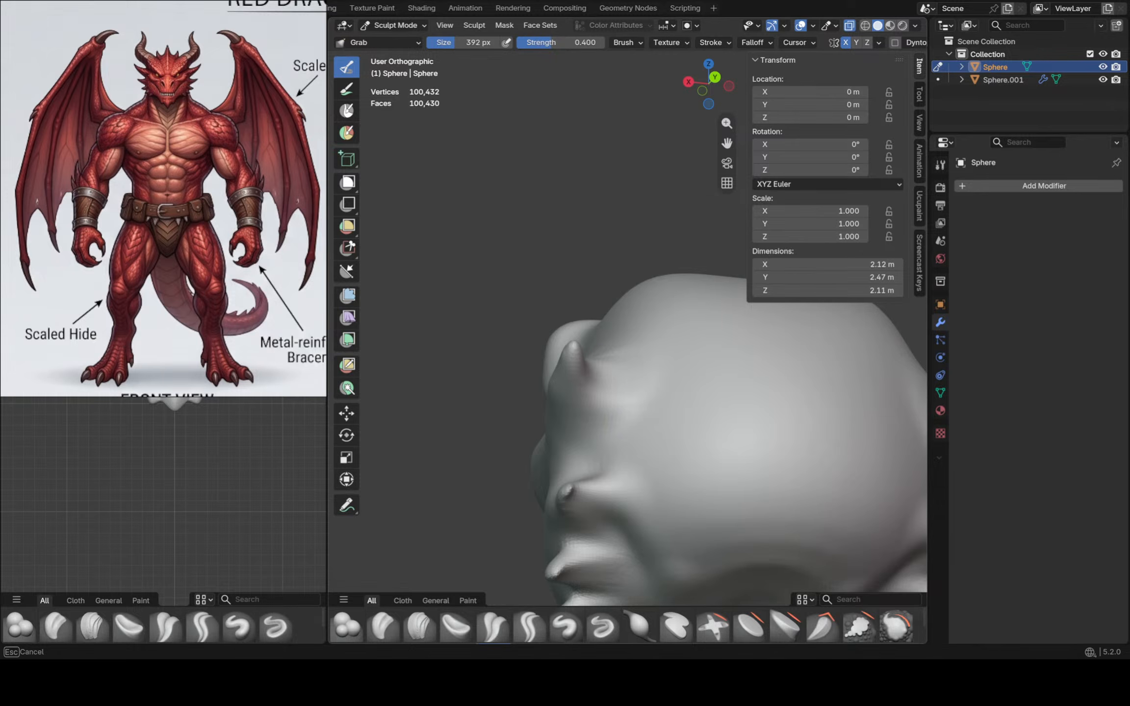
middle_drag(573, 423, 632, 436)
mouse_move(555, 422)
middle_down()
mouse_move(587, 321)
mouse_move(608, 395)
mouse_move(590, 363)
middle_up()
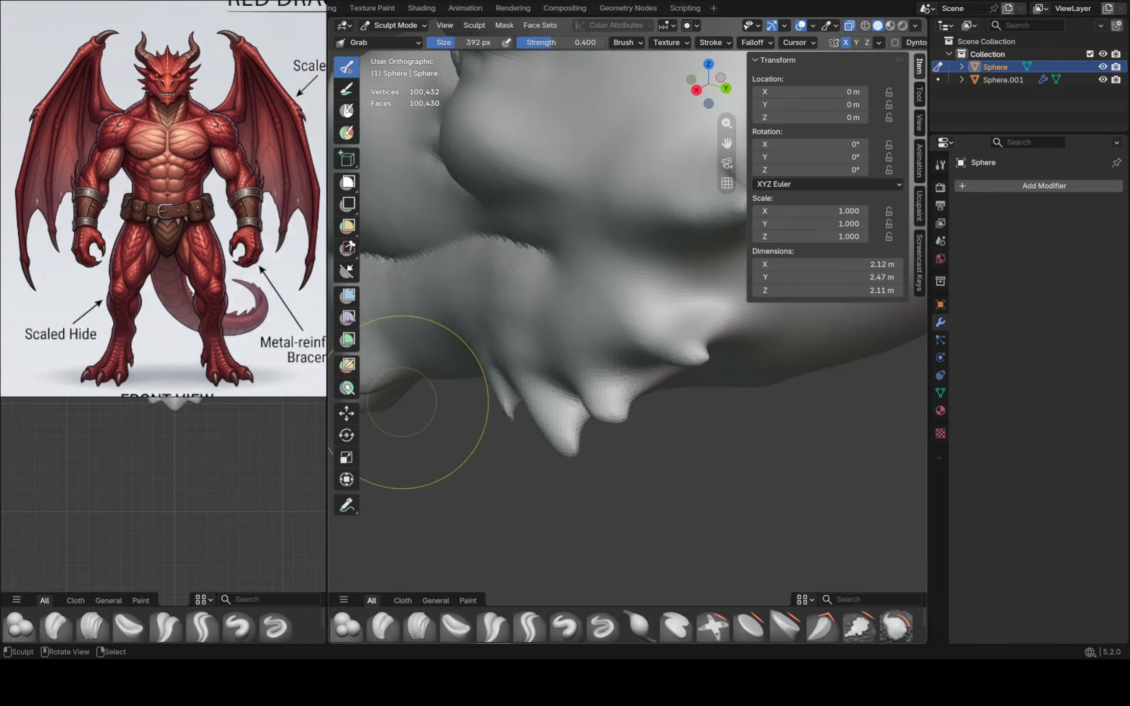
mouse_move(416, 390)
middle_down()
mouse_move(605, 378)
mouse_move(681, 353)
mouse_move(529, 353)
mouse_move(552, 326)
mouse_move(598, 404)
mouse_move(575, 264)
mouse_move(597, 300)
middle_up()
mouse_move(605, 295)
mouse_down()
mouse_move(587, 292)
mouse_move(560, 248)
mouse_up()
drag(591, 202, 581, 198)
mouse_move(589, 180)
mouse_down()
mouse_move(582, 171)
mouse_move(602, 149)
mouse_move(585, 134)
mouse_move(584, 149)
mouse_move(558, 137)
mouse_move(555, 190)
mouse_up()
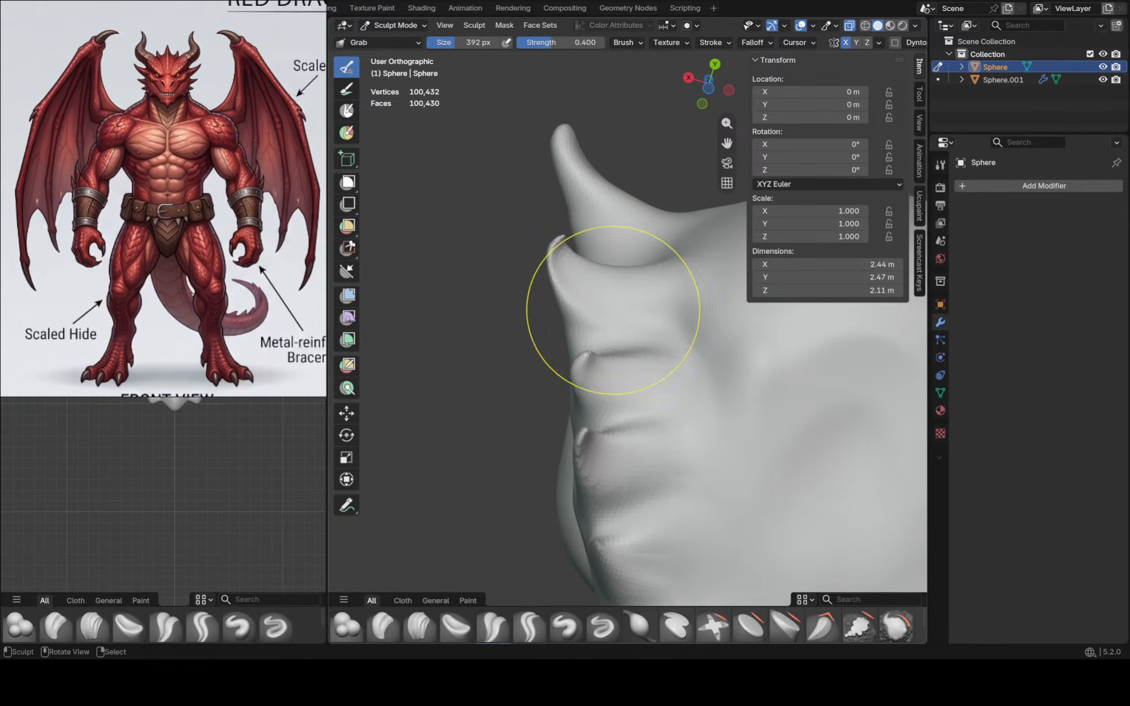
mouse_move(613, 292)
mouse_down()
mouse_move(617, 309)
mouse_move(638, 314)
mouse_up()
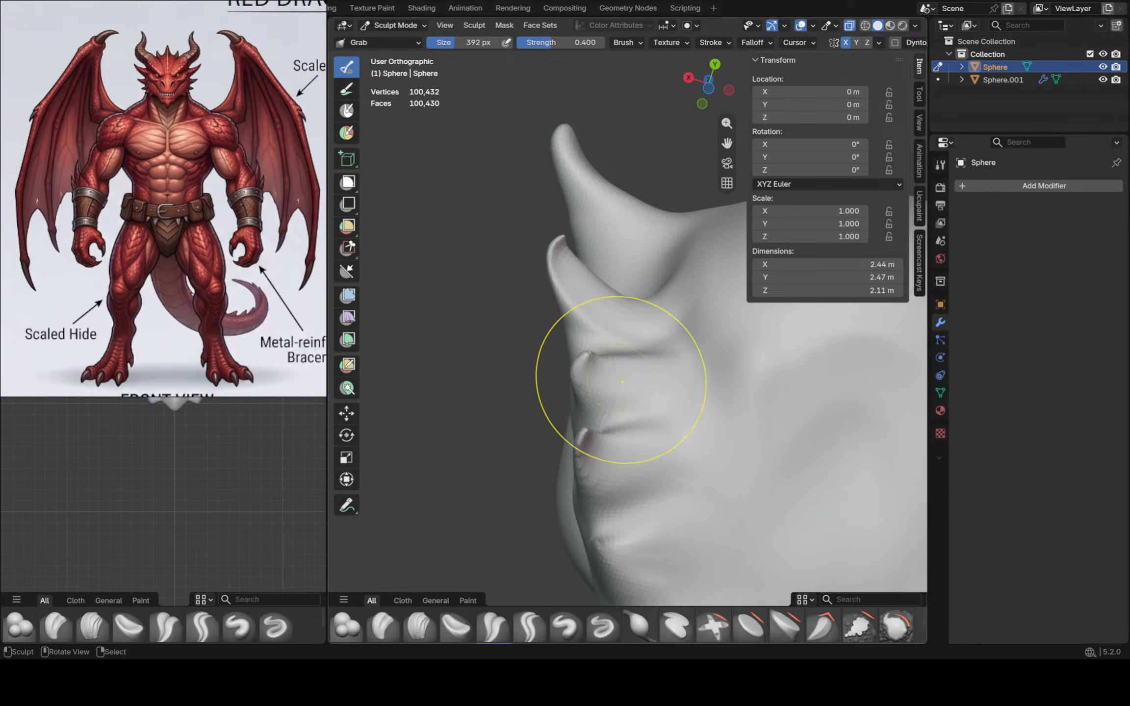
Reshape the smaller rear jaw spikes below the uppermost one into slimmer outward points with Grab at 392 px
scroll(585, 362, up, 3)
drag(586, 363, 559, 395)
middle_drag(557, 404, 708, 471)
drag(575, 340, 570, 334)
scroll(566, 315, down, 2)
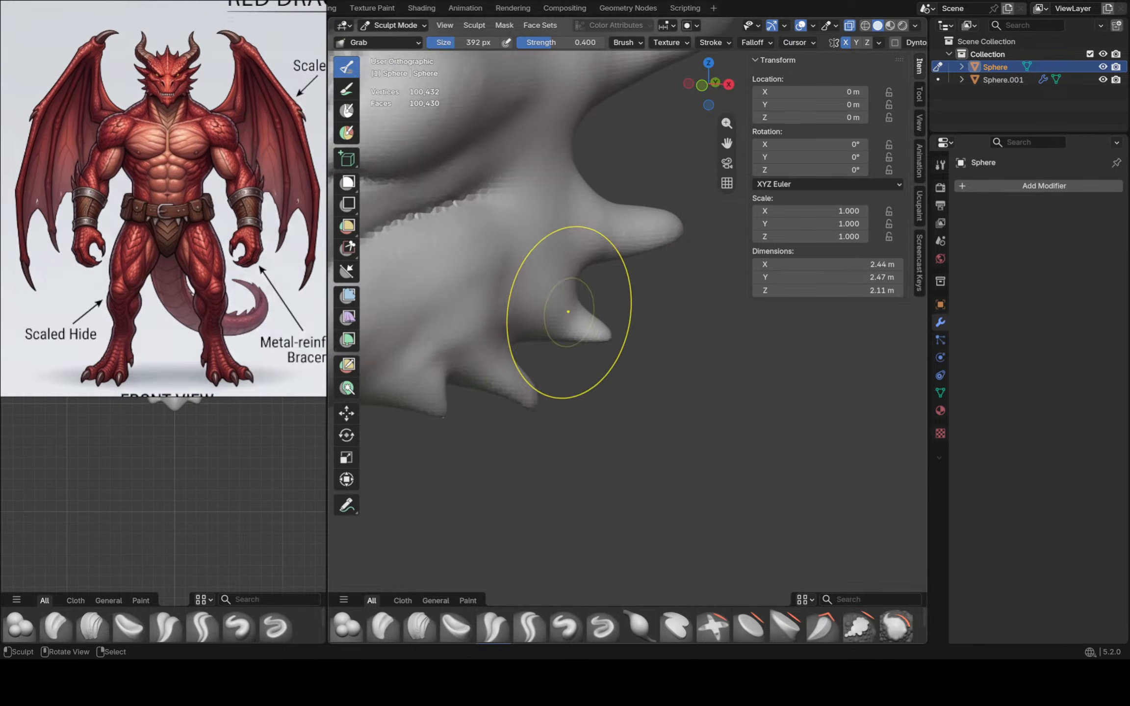
middle_drag(569, 312, 600, 321)
drag(590, 325, 596, 324)
scroll(598, 318, down, 3)
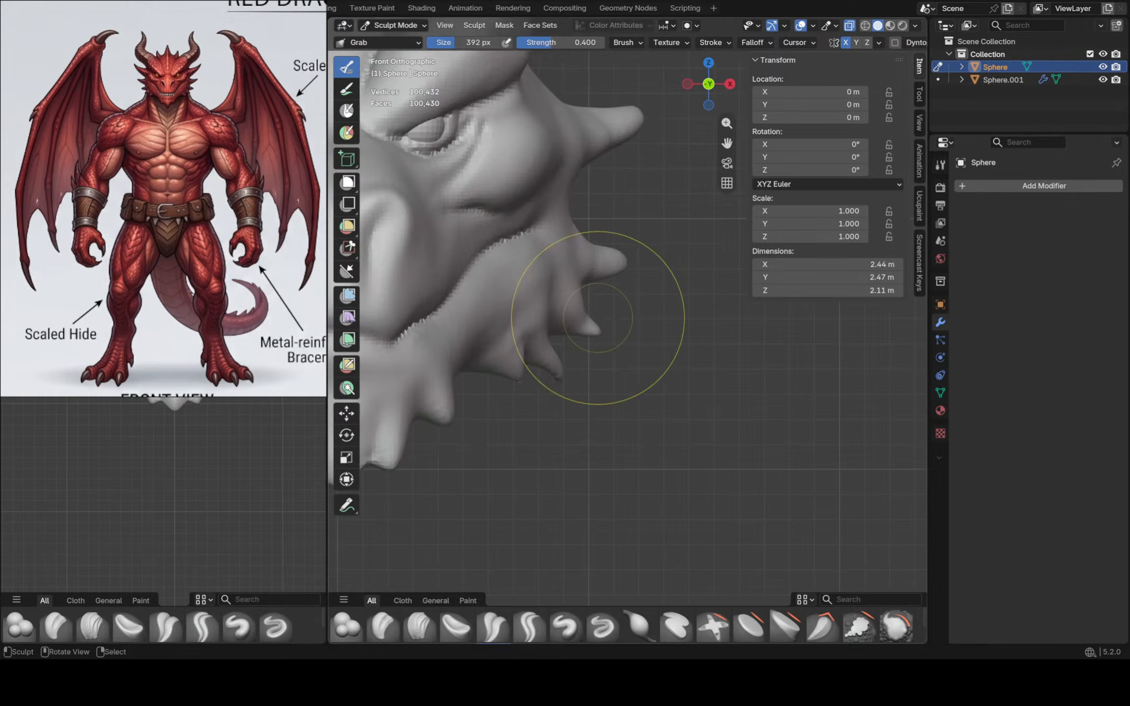
Pull the jaw spikes beside the chin downward into narrower points with Grab at 392 px in front view
scroll(591, 301, down, 3)
key(KP_1)
shift+middle_drag(557, 364, 595, 407)
scroll(600, 390, up, 5)
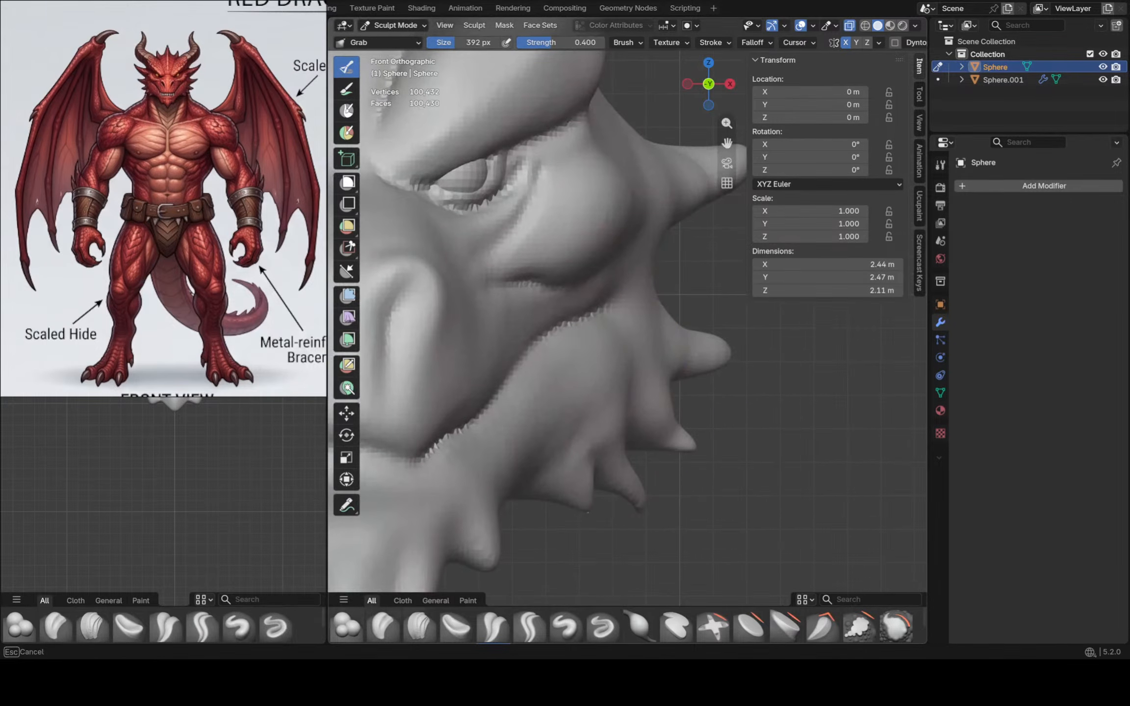
scroll(629, 351, down, 5)
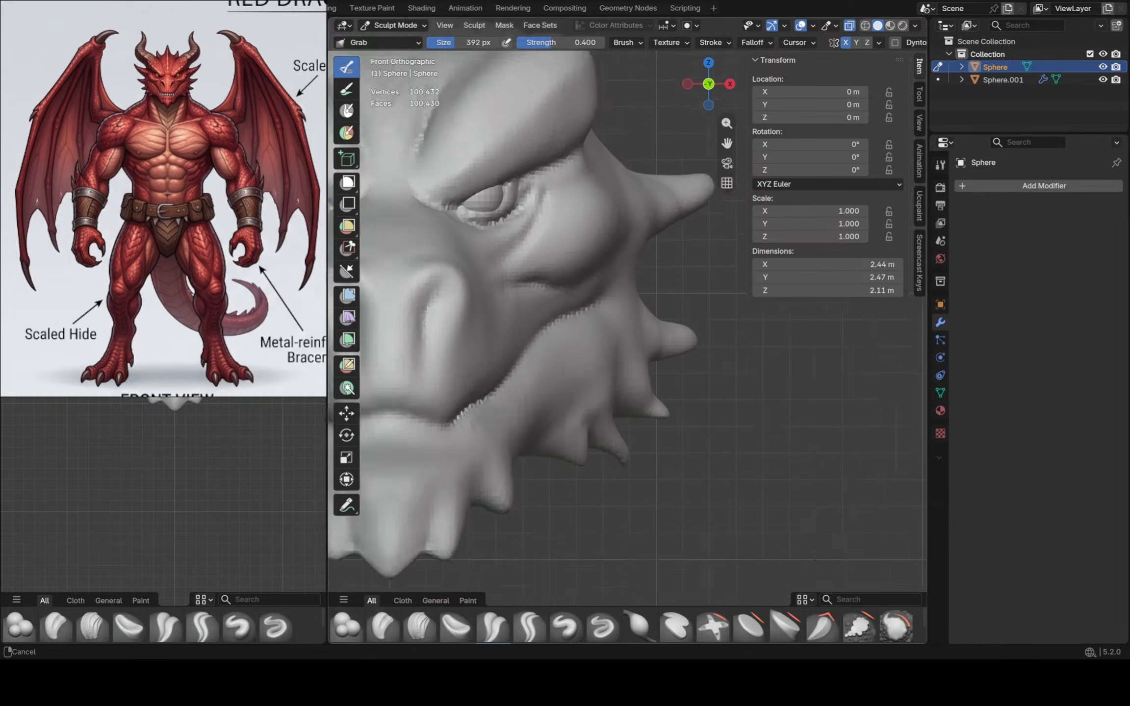
scroll(591, 368, up, 3)
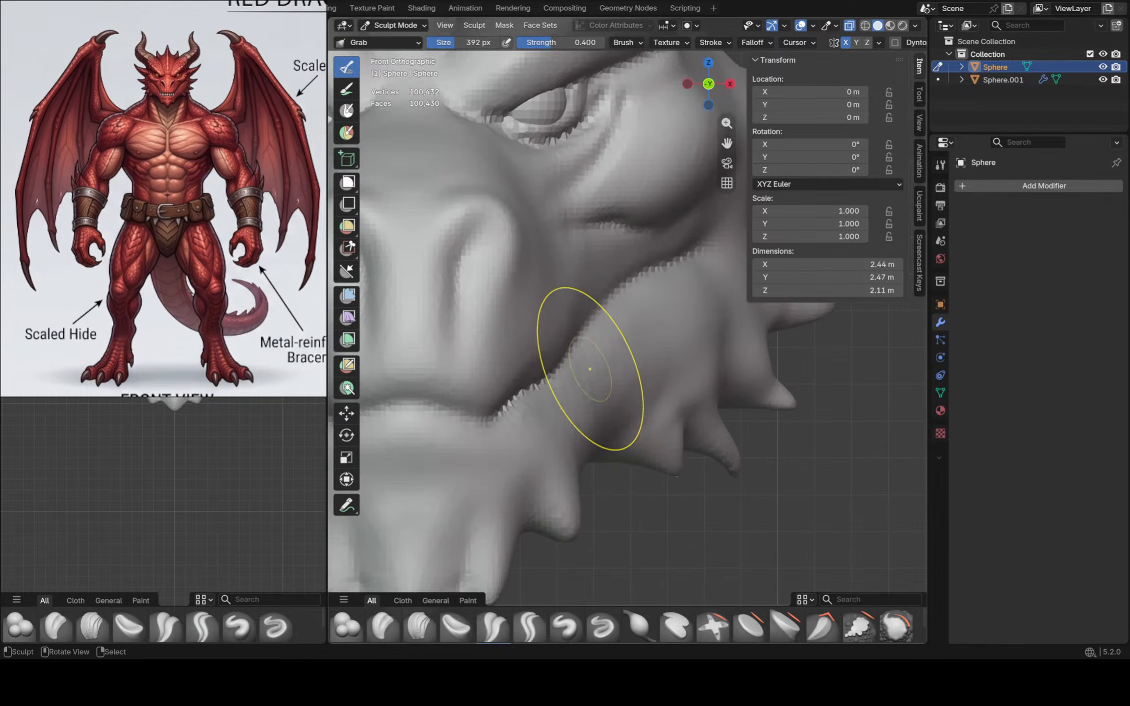
scroll(585, 408, down, 3)
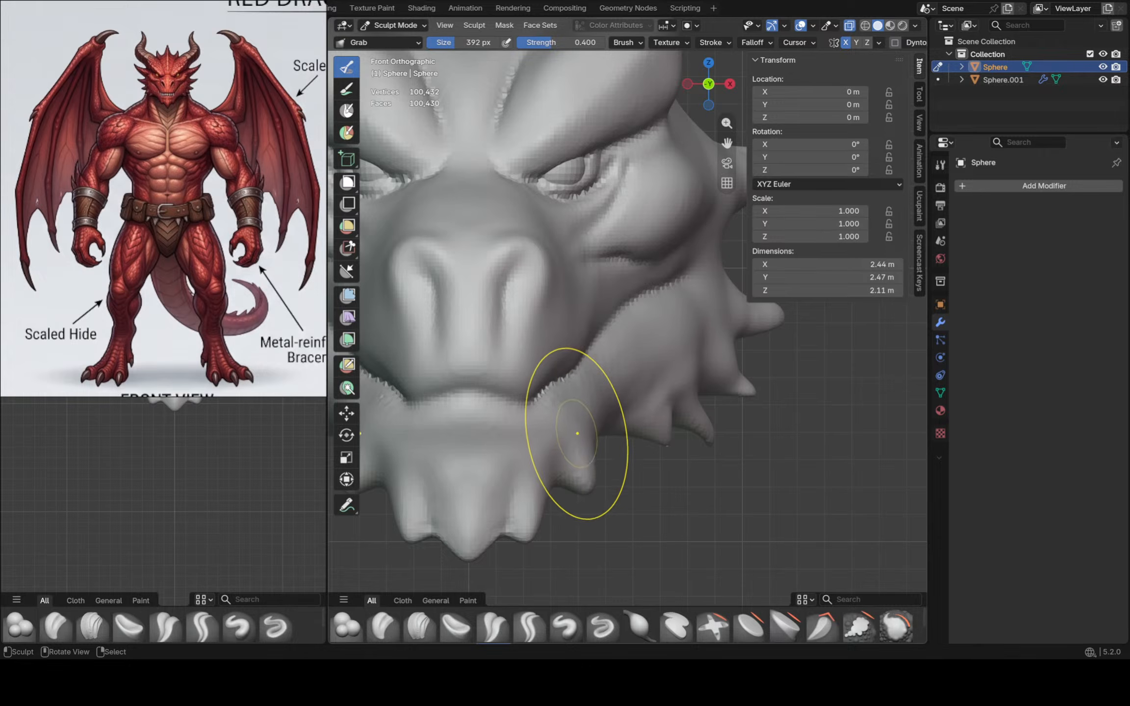
drag(575, 468, 569, 498)
drag(574, 447, 576, 484)
drag(576, 483, 573, 487)
drag(586, 420, 580, 423)
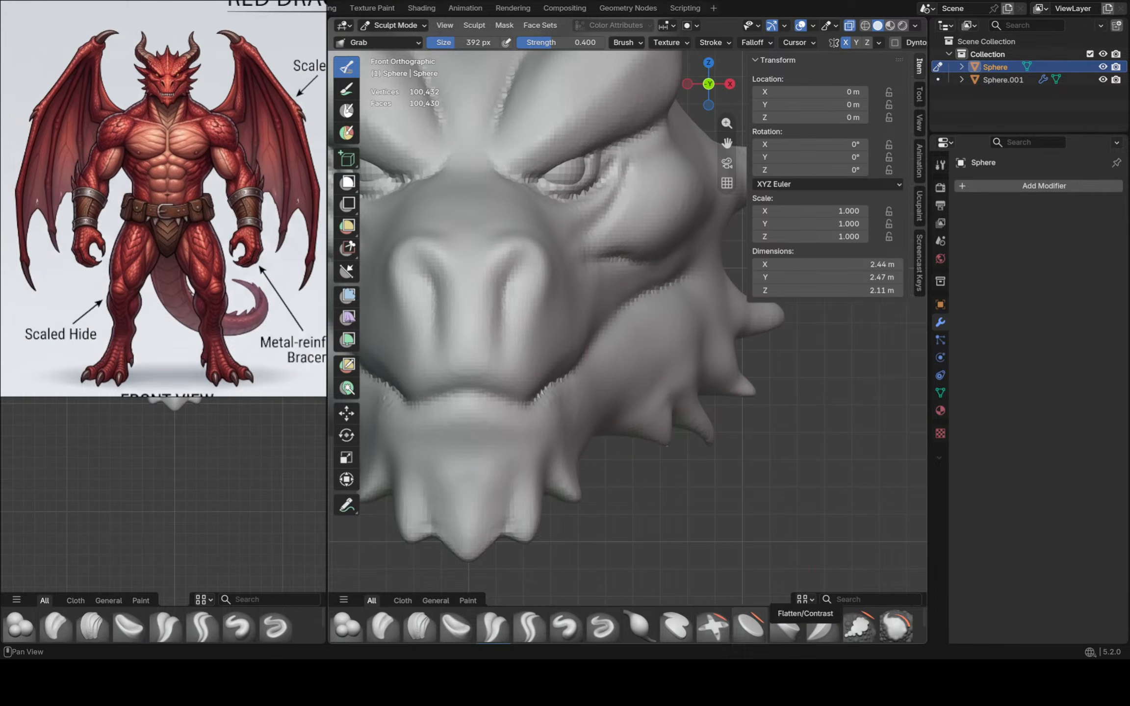
Flatten the lower jaw sides, the cheek folds and the cheekbones beside the eyes with Flatten/Contrast at 152 px and strength 0.500
click(749, 626)
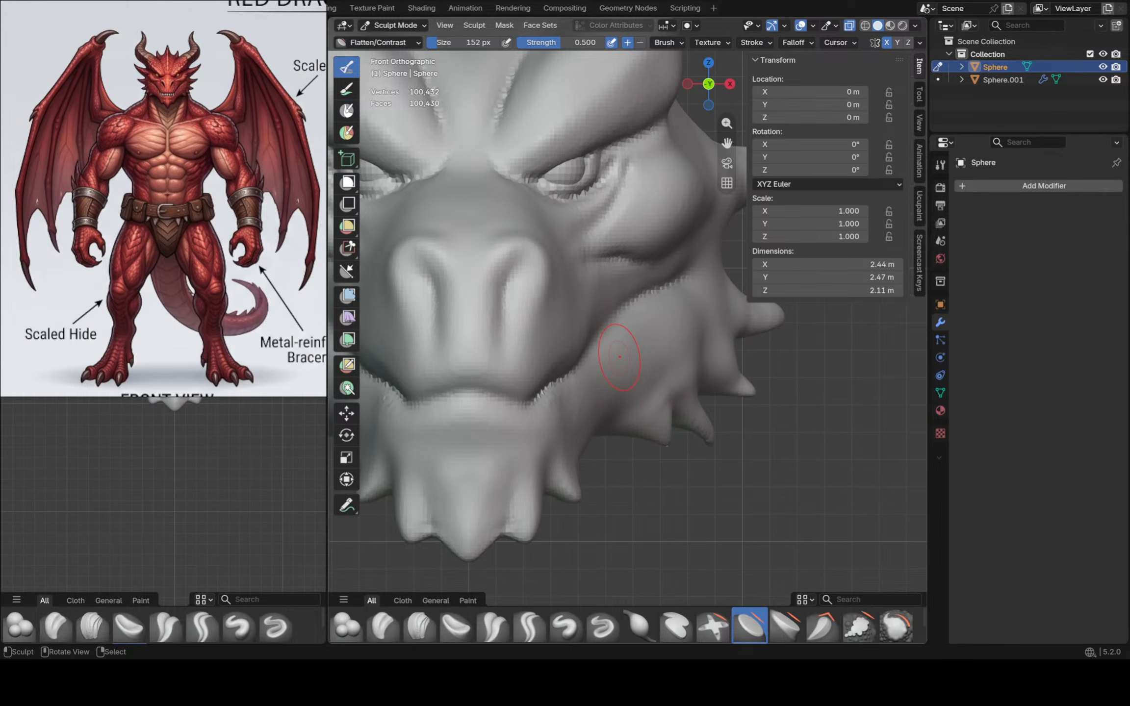
drag(628, 367, 638, 393)
drag(632, 370, 643, 390)
drag(591, 277, 608, 293)
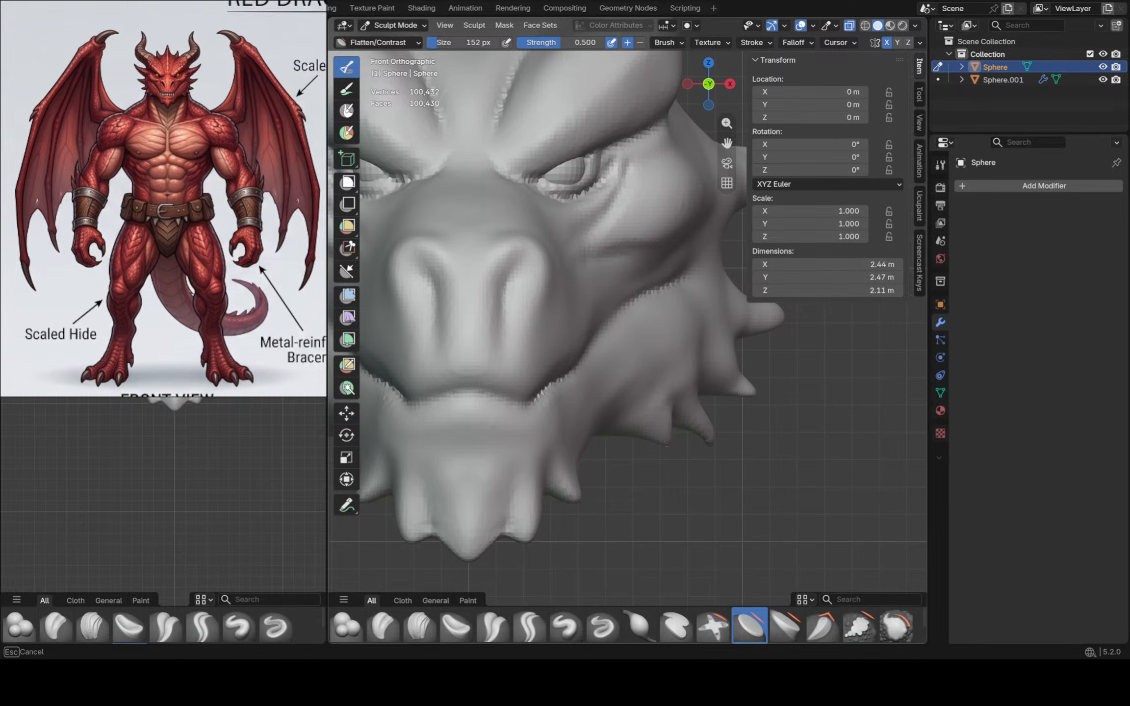
drag(674, 191, 656, 206)
drag(656, 172, 619, 198)
drag(619, 199, 660, 167)
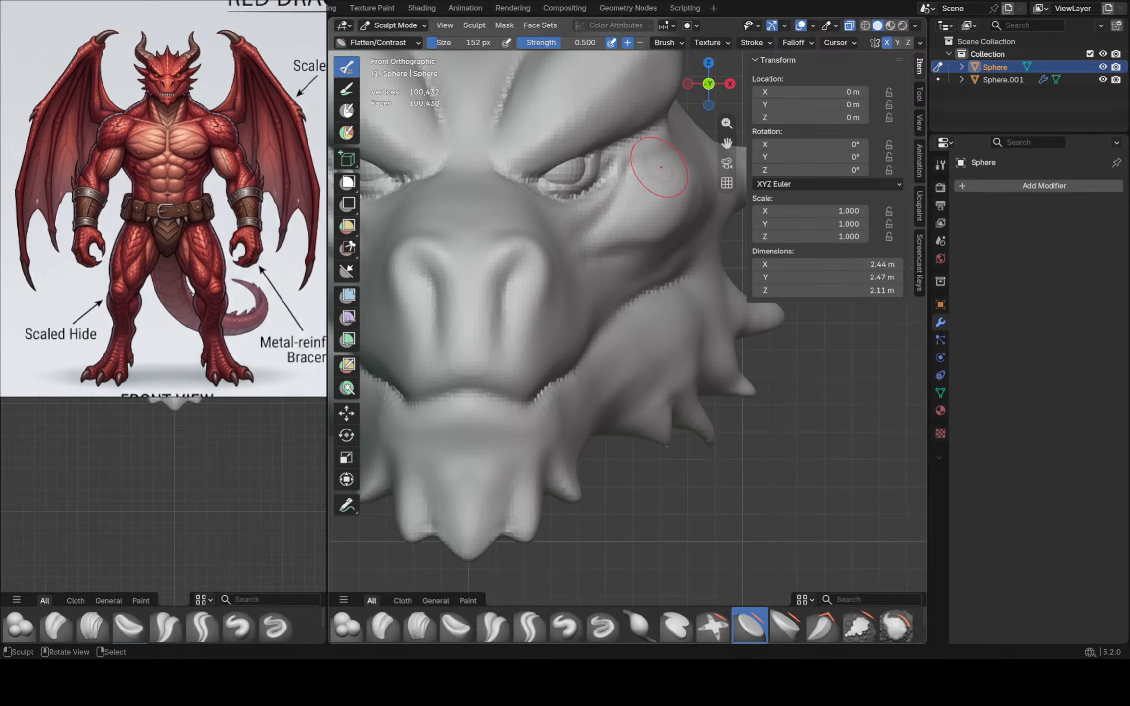
Set the Flatten/Contrast brush size to 124 px
scroll(537, 243, down, 8)
scroll(621, 324, up, 4)
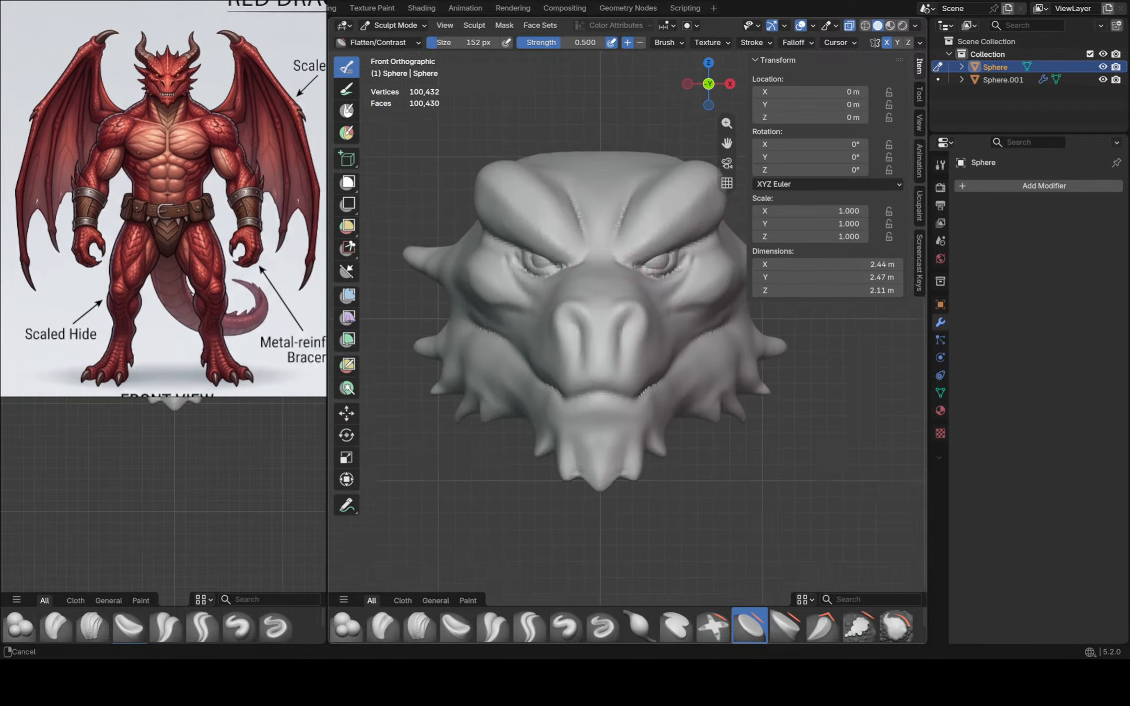
scroll(615, 332, up, 2)
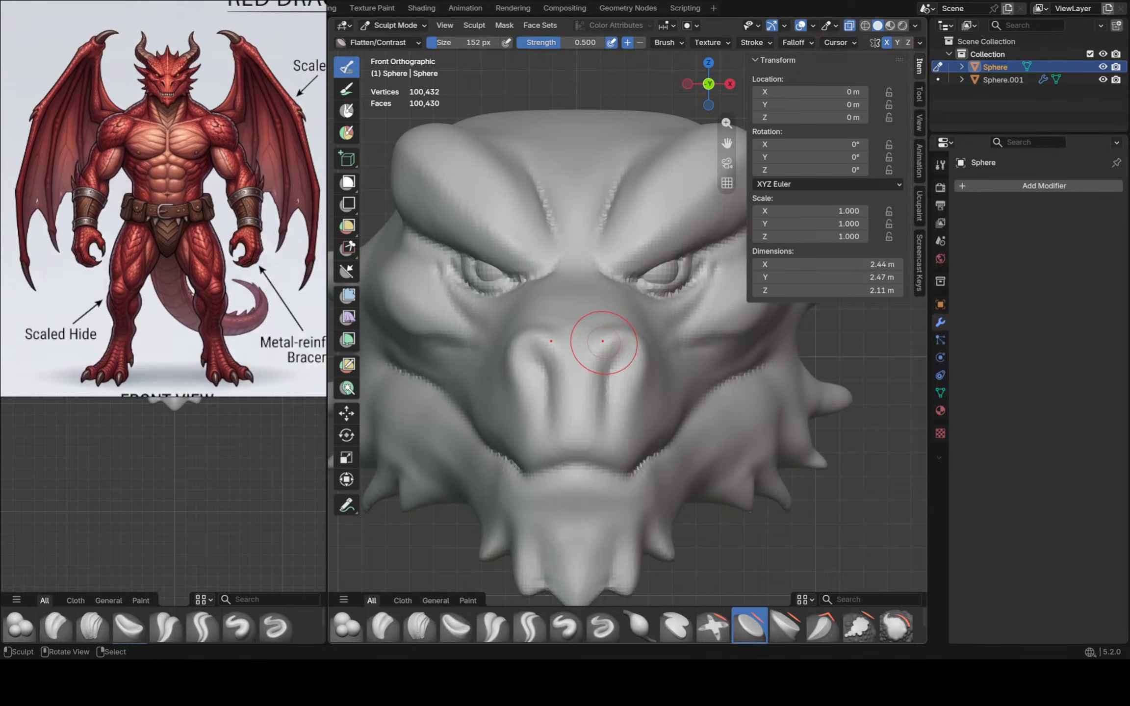
key(f)
click(623, 338)
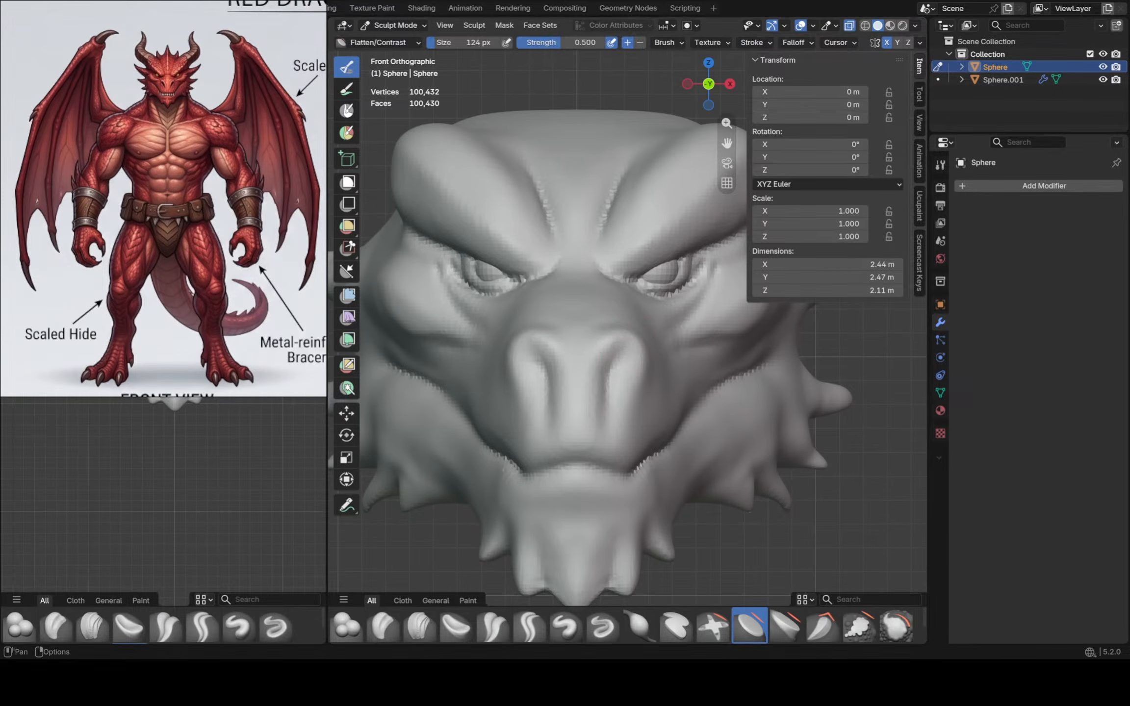
Carve the inner grooves of both nostrils deeper using the Crease Polish brush at a size of 104 px
click(493, 625)
shift+middle_drag(556, 421, 557, 429)
key(f)
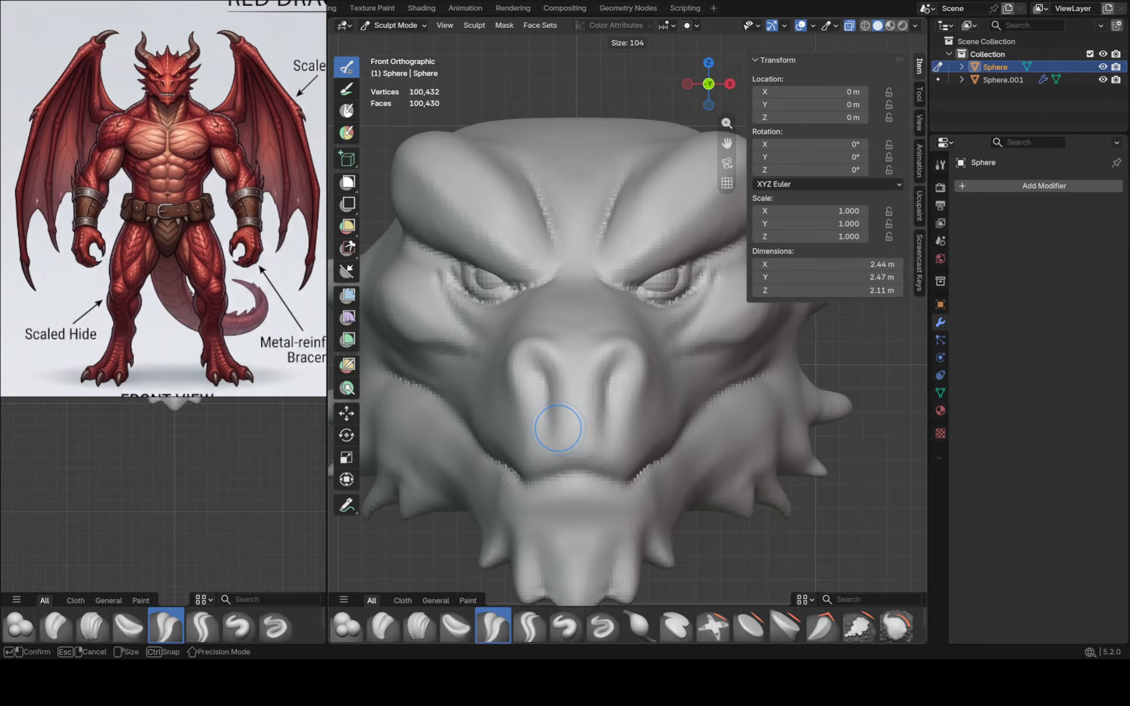
click(553, 427)
scroll(613, 364, up, 4)
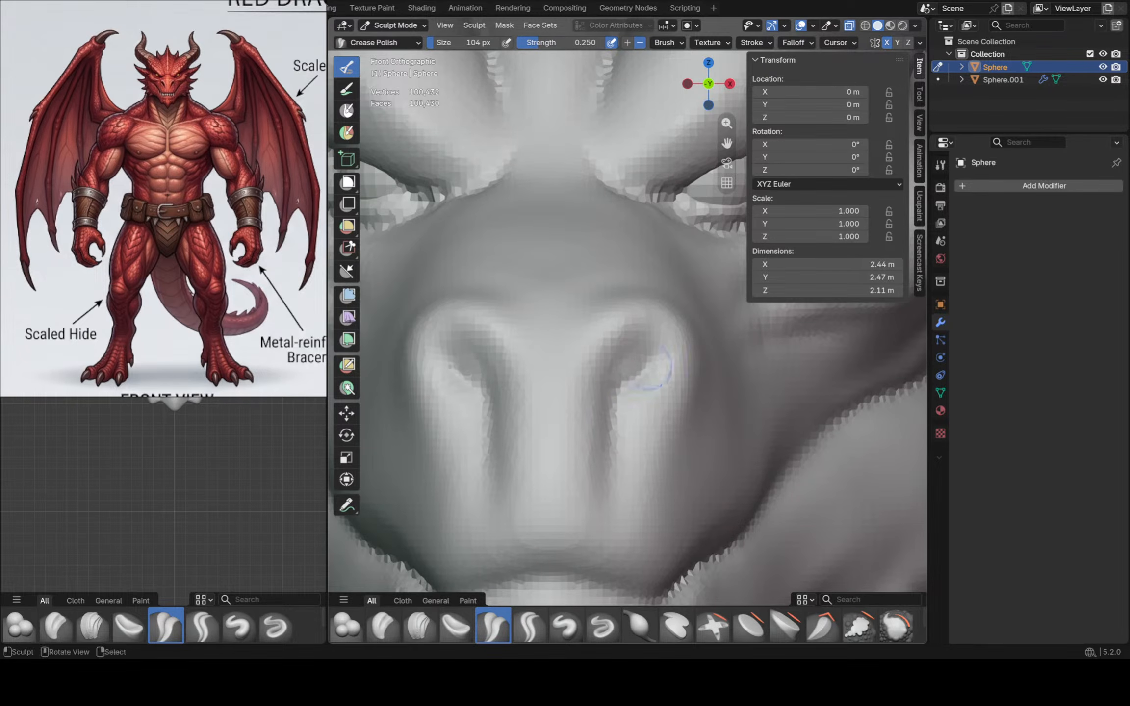
drag(619, 390, 597, 453)
mouse_move(597, 453)
mouse_down()
mouse_move(603, 436)
mouse_move(587, 461)
mouse_up()
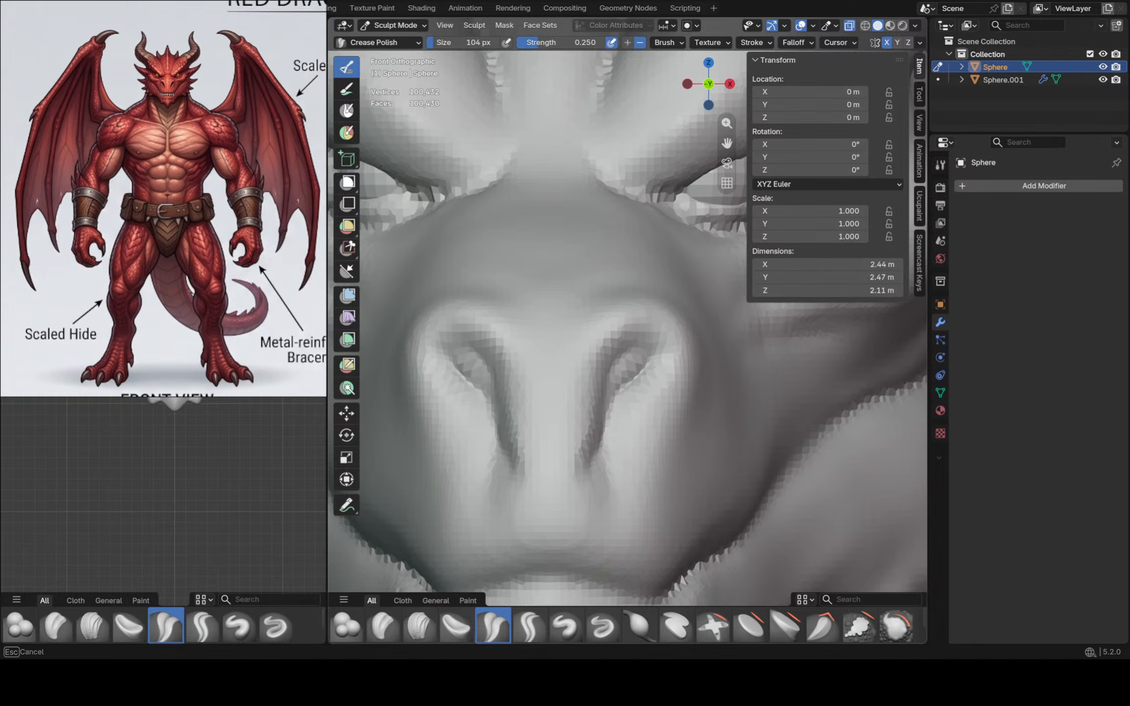
drag(617, 398, 606, 427)
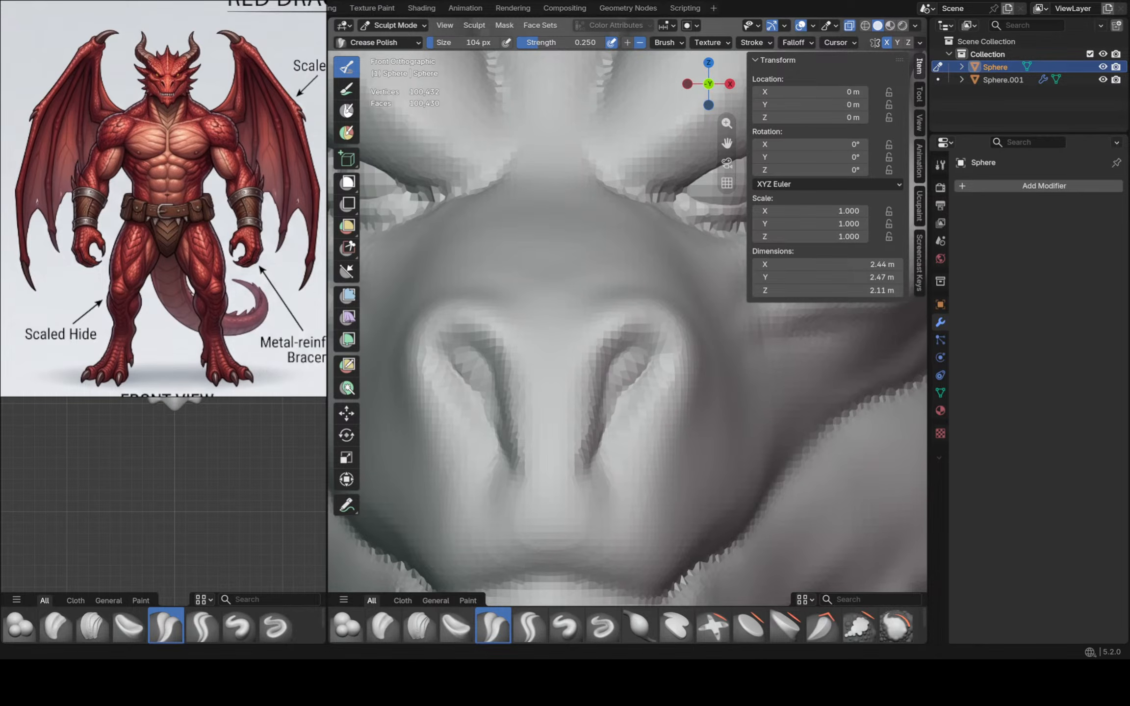
Carve a crease along the side of the snout bridge, from above the nostril towards the eye, with Crease Polish at 118 px
middle_drag(539, 304, 594, 301)
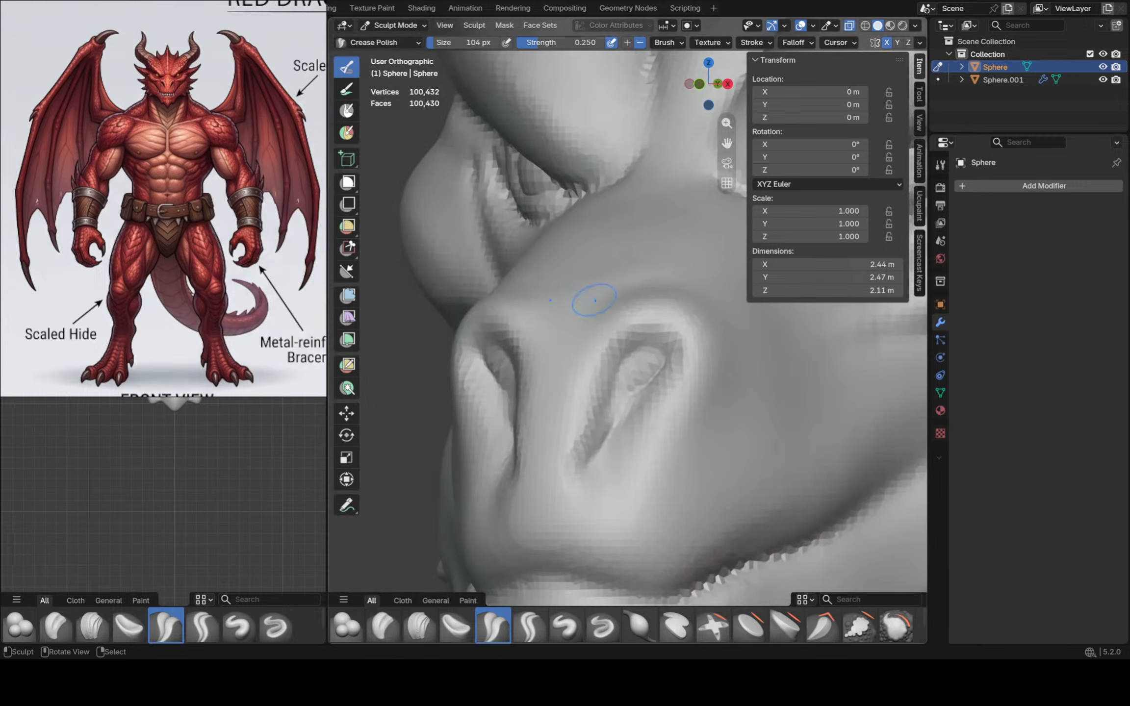
key(KP_3)
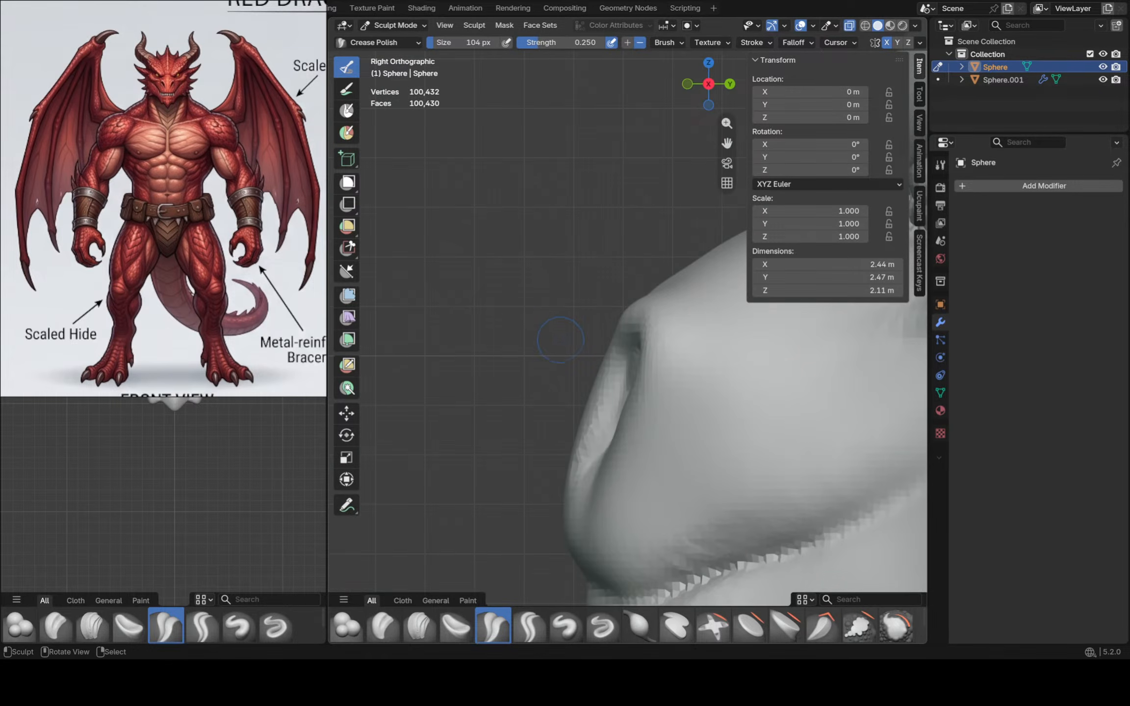
ctrl+middle_drag(560, 340, 564, 380)
mouse_move(844, 317)
shift+middle_down()
mouse_move(739, 333)
mouse_move(635, 371)
mouse_move(618, 398)
mouse_move(605, 316)
mouse_move(593, 362)
shift+middle_up()
key(f)
click(620, 379)
key(f)
click(577, 297)
drag(598, 275, 581, 288)
drag(589, 277, 578, 290)
mouse_move(591, 278)
mouse_down()
mouse_move(507, 321)
mouse_move(591, 276)
mouse_up()
mouse_move(591, 275)
mouse_down()
mouse_move(554, 295)
mouse_move(591, 276)
mouse_up()
drag(524, 310, 595, 274)
drag(524, 310, 598, 273)
drag(489, 330, 544, 300)
Reshape the cheek hollow directly beneath the eye using the Grab brush at 362 px
scroll(492, 322, up, 2)
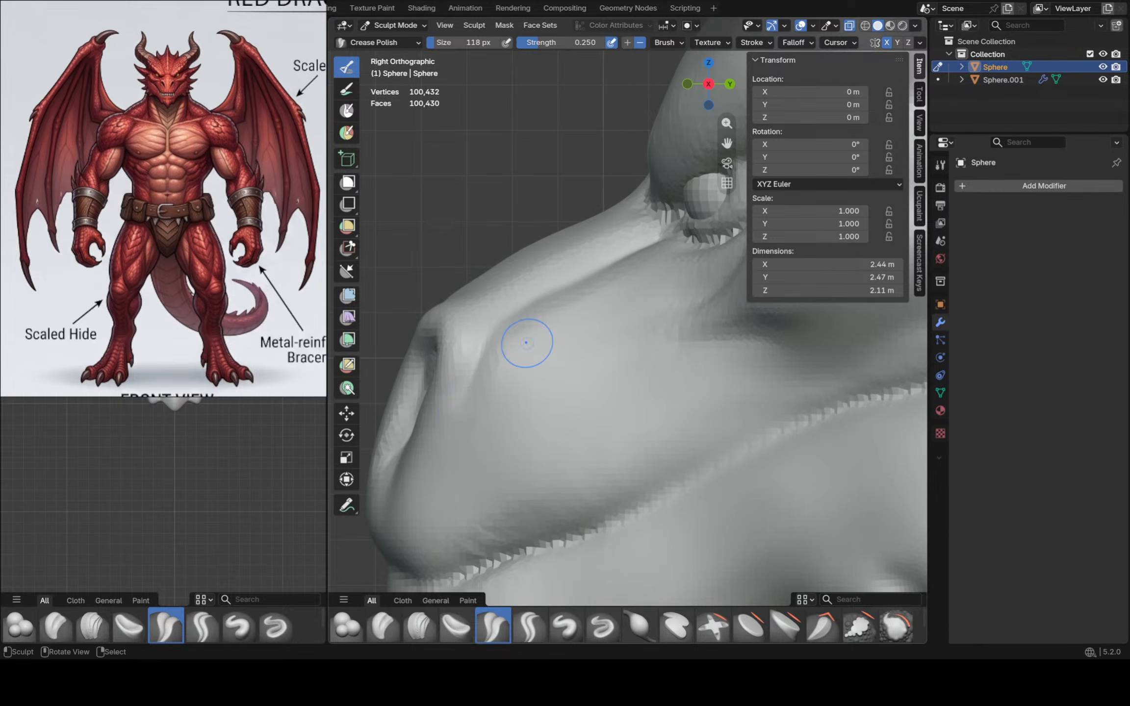
scroll(613, 285, down, 4)
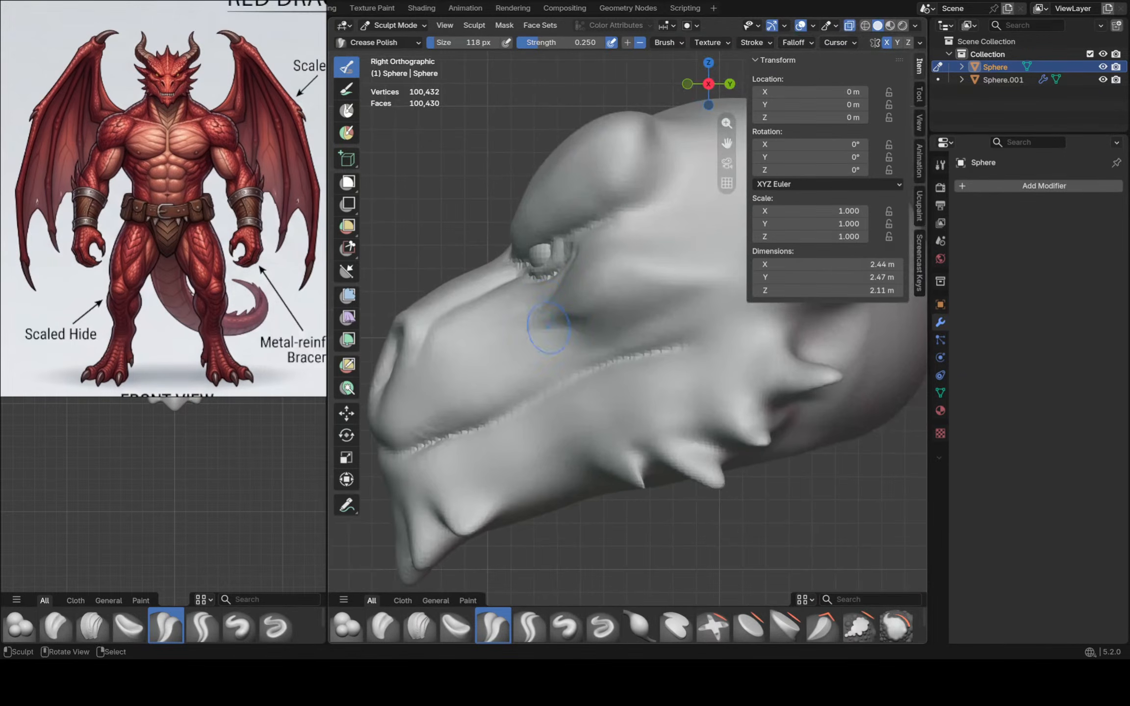
key(g)
scroll(554, 305, up, 3)
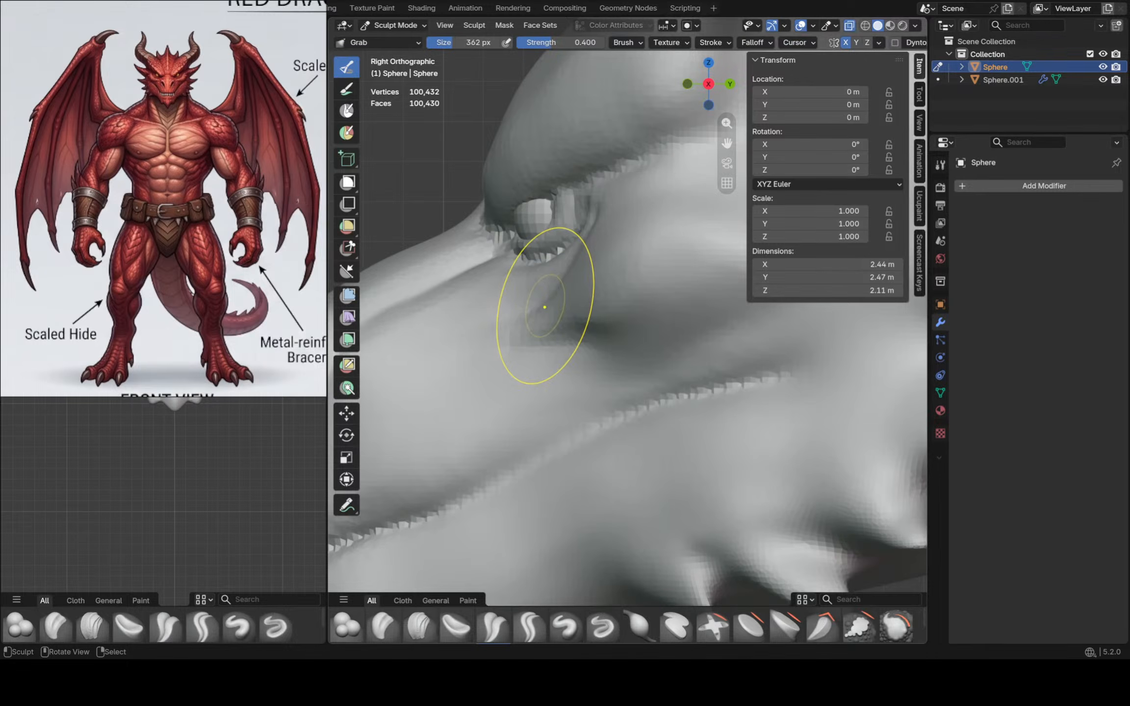
drag(545, 307, 529, 307)
mouse_move(545, 284)
mouse_down()
mouse_move(537, 274)
mouse_move(571, 310)
mouse_move(557, 333)
mouse_up()
ctrl+middle_drag(554, 338, 567, 354)
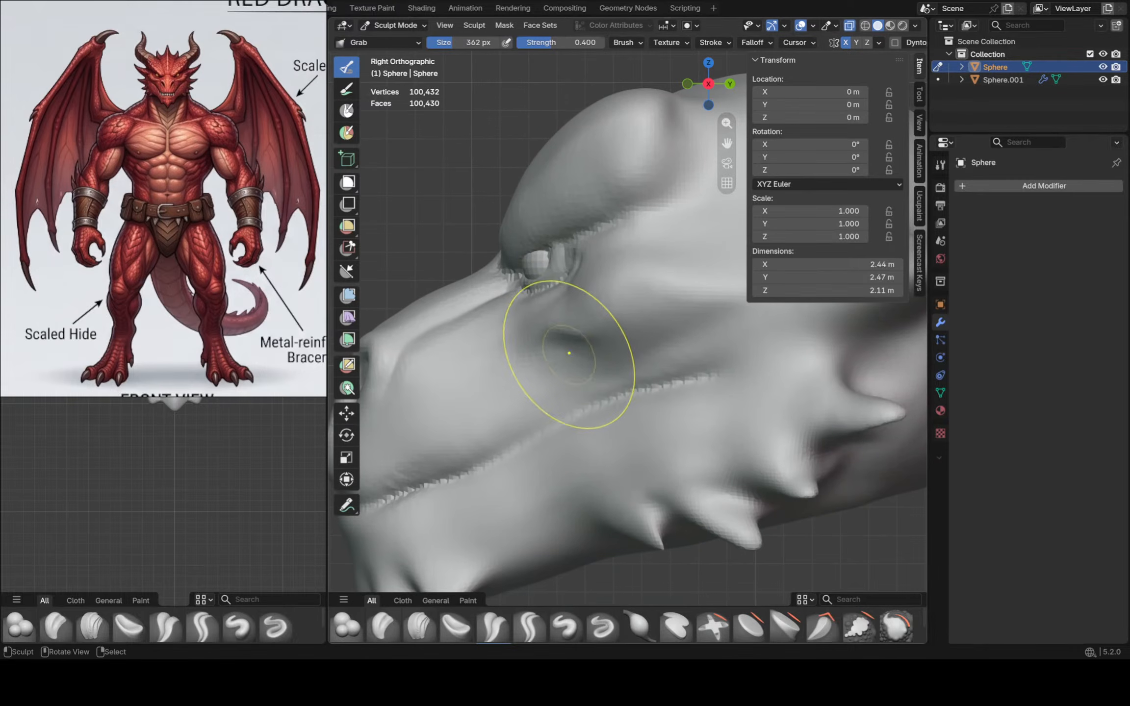
drag(569, 346, 572, 343)
Lift the cheekbone towards the outer eye corner and pull the skin in front of it downward with the Grab brush
scroll(559, 311, up, 5)
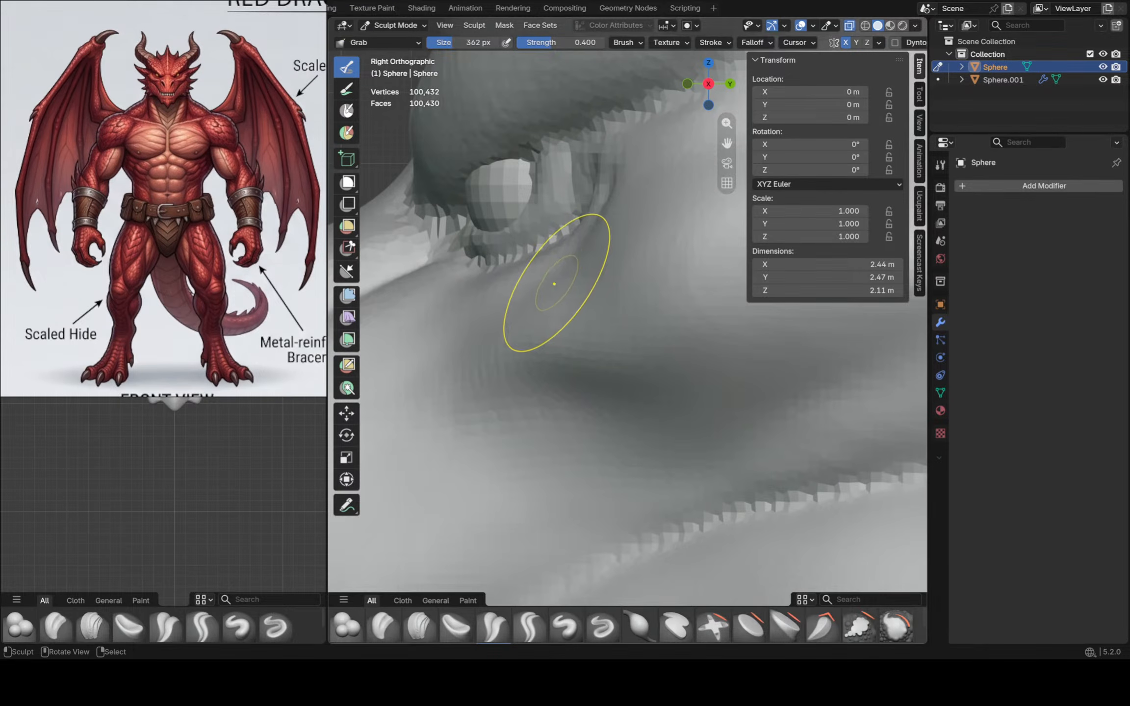
ctrl+middle_drag(558, 306, 557, 299)
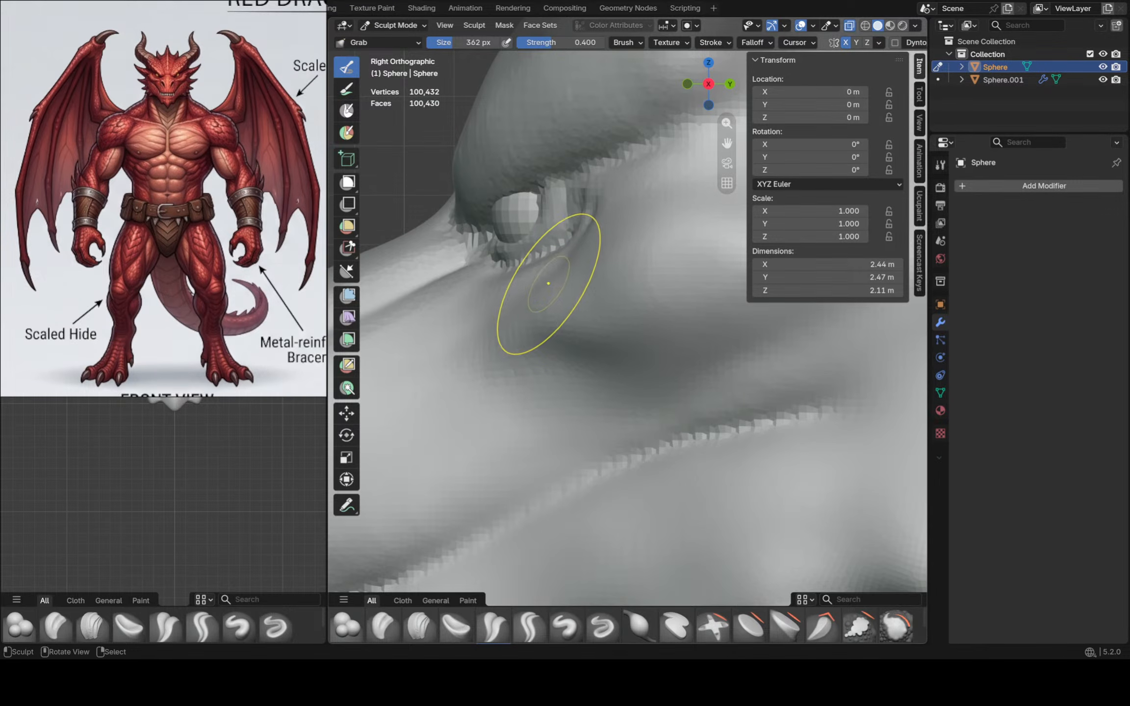
mouse_move(505, 308)
mouse_down()
mouse_move(494, 304)
mouse_move(500, 329)
mouse_up()
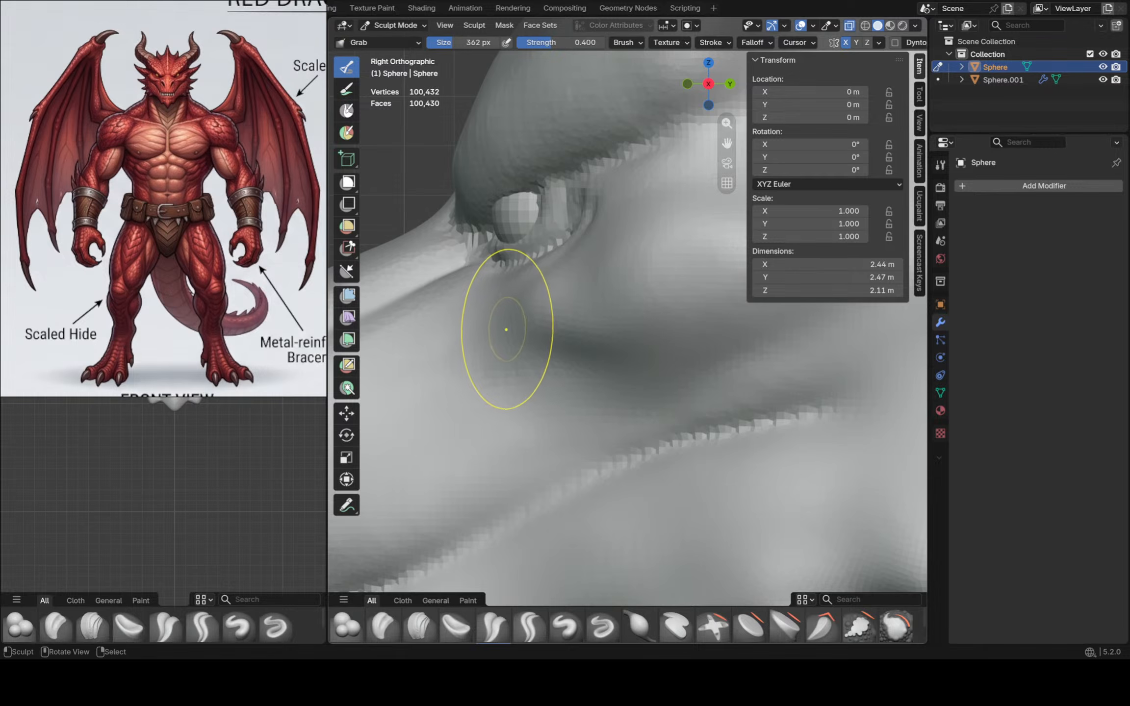
mouse_move(601, 300)
mouse_down()
mouse_move(611, 306)
mouse_move(580, 265)
mouse_up()
middle_drag(580, 264, 580, 257)
key(KP_3)
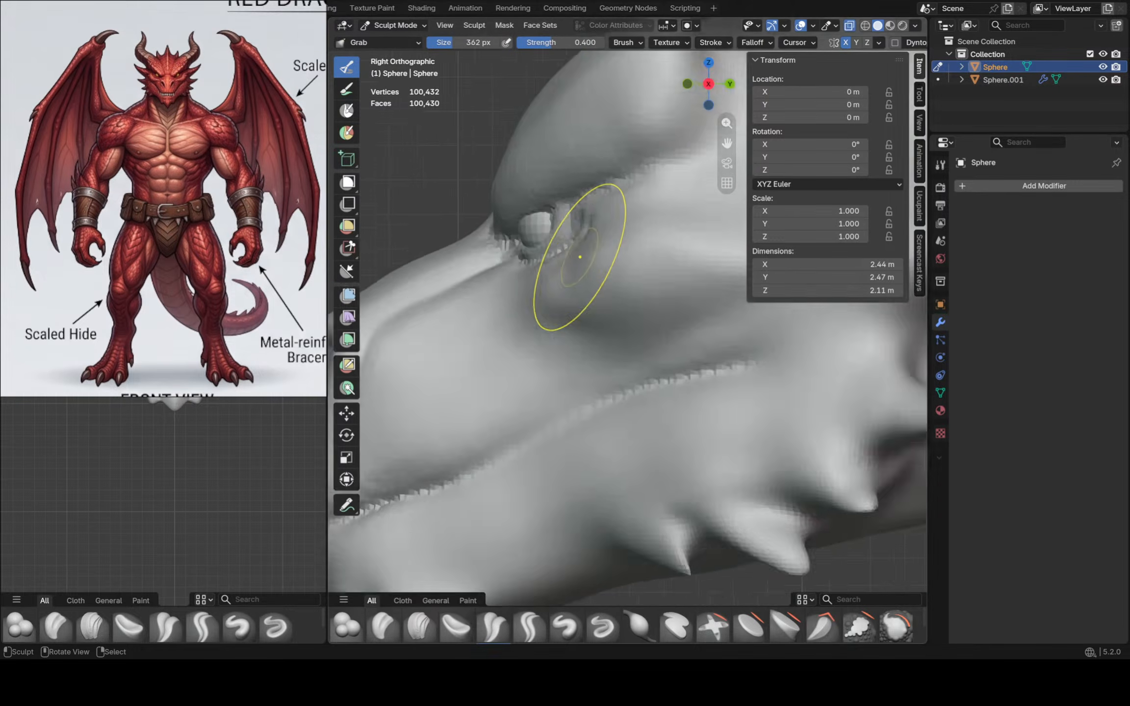
scroll(568, 265, down, 2)
scroll(569, 271, up, 2)
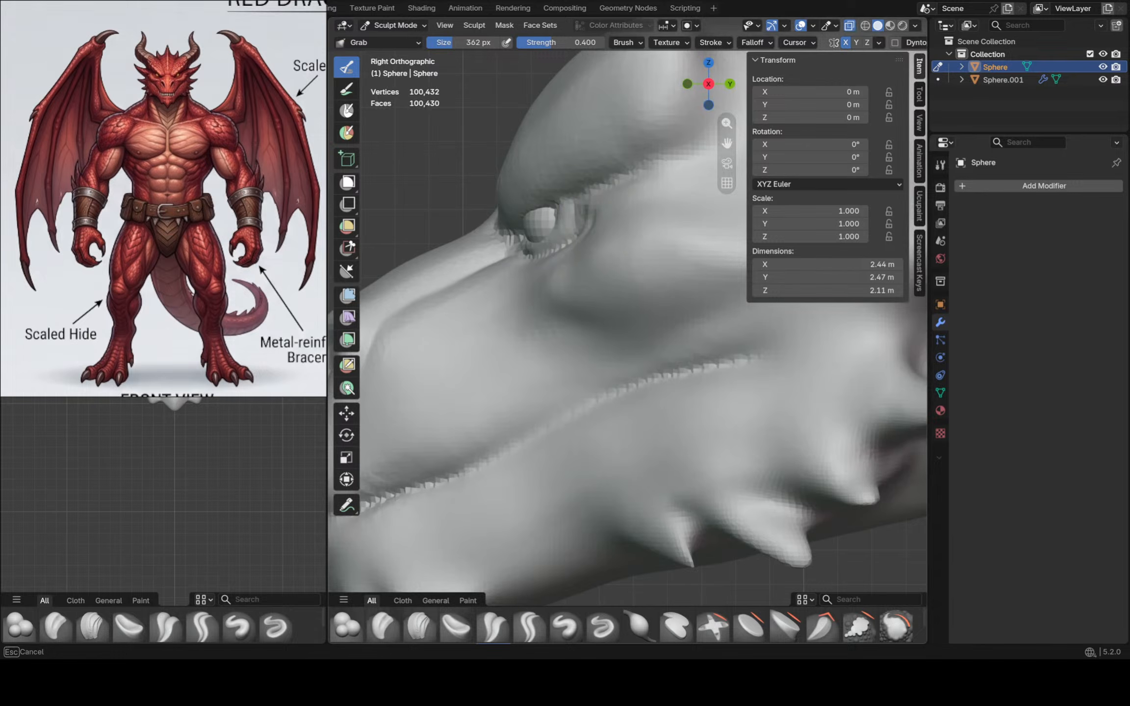
drag(526, 288, 532, 307)
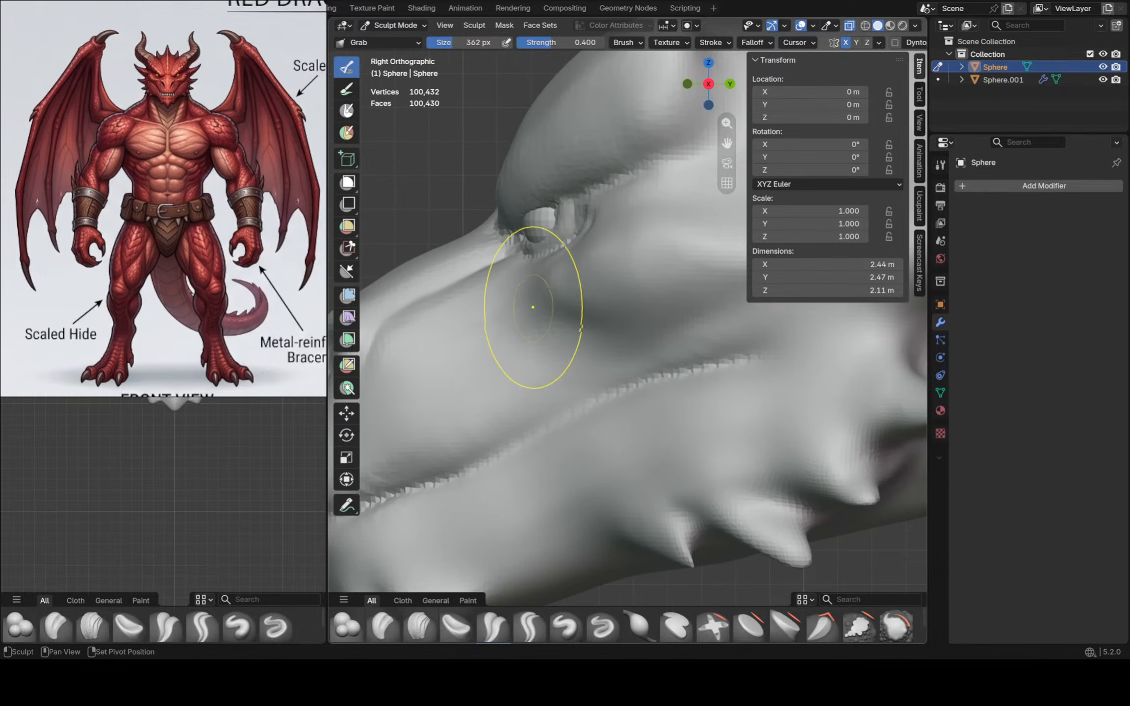
mouse_move(539, 304)
shift+middle_down()
mouse_move(561, 303)
mouse_move(542, 294)
shift+middle_up()
Crease the front and lower edge of the cheekbone beneath the eye with Crease Polish at 88 px
click(522, 314)
click(493, 626)
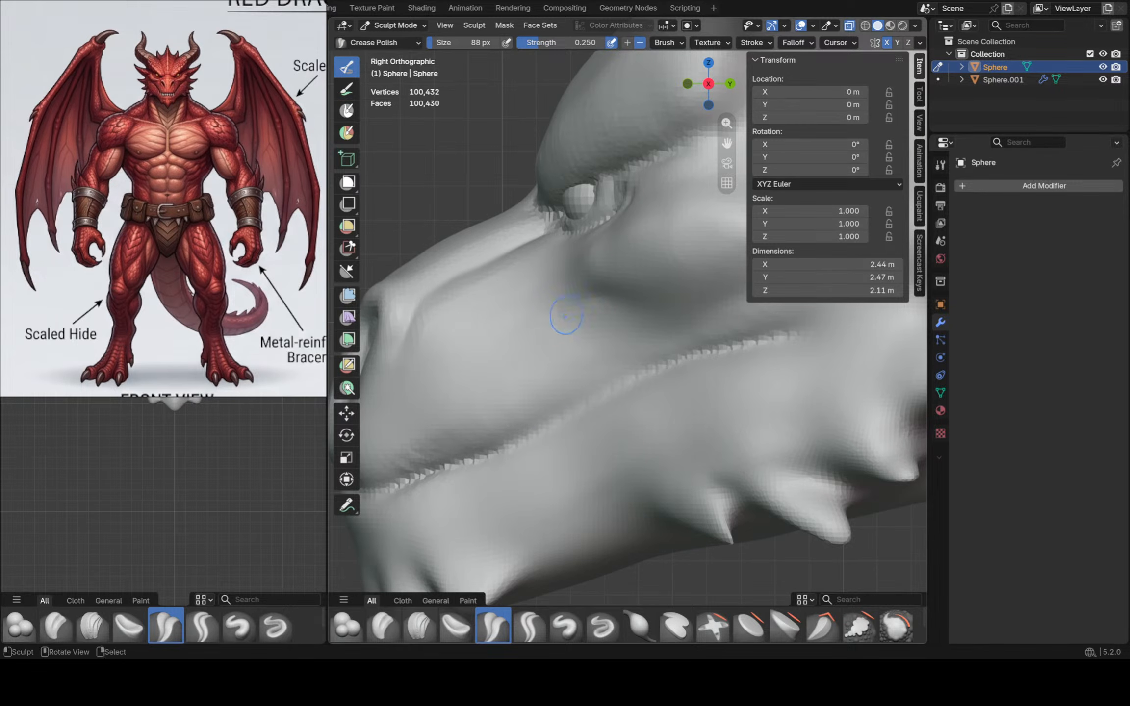
drag(565, 316, 568, 318)
scroll(654, 291, down, 3)
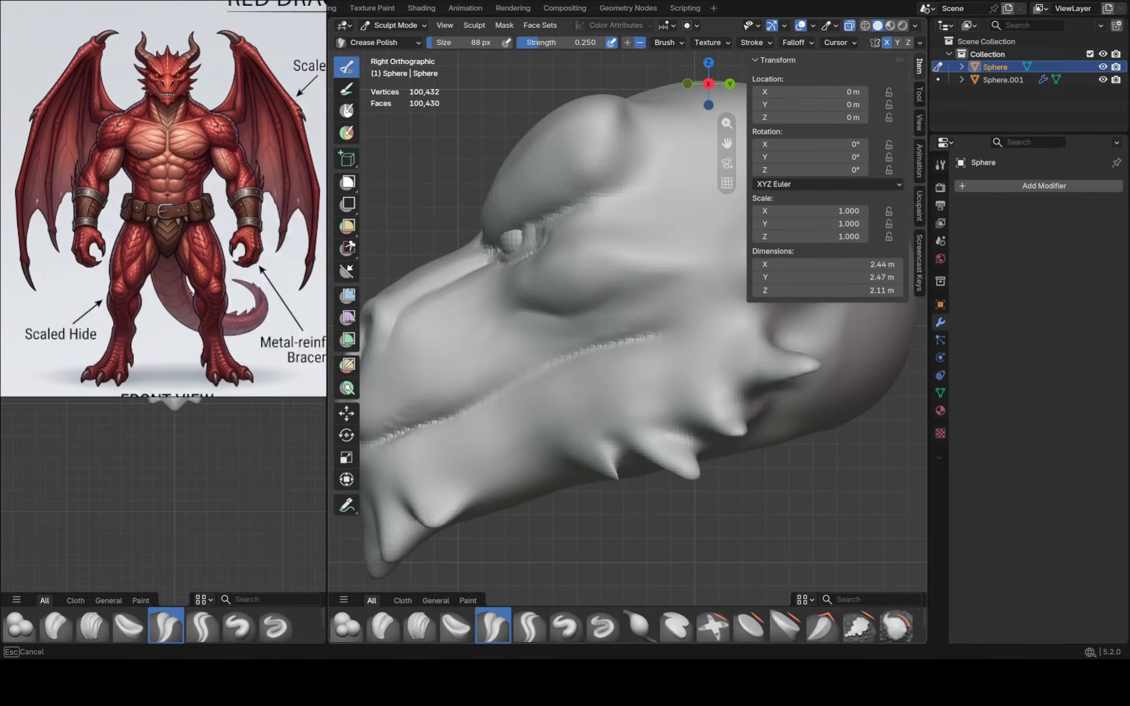
scroll(633, 285, down, 3)
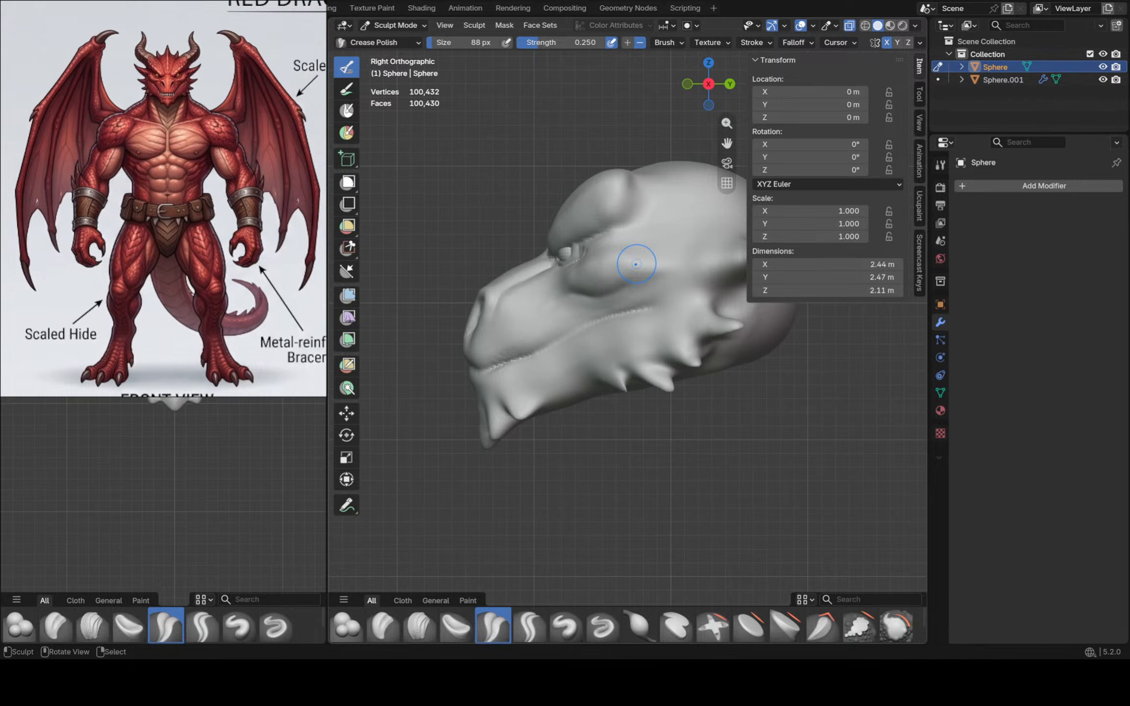
Reshape the side of the head between the cheekbone and the rear spike with the Grab brush, enlarging it to 462 px
key(g)
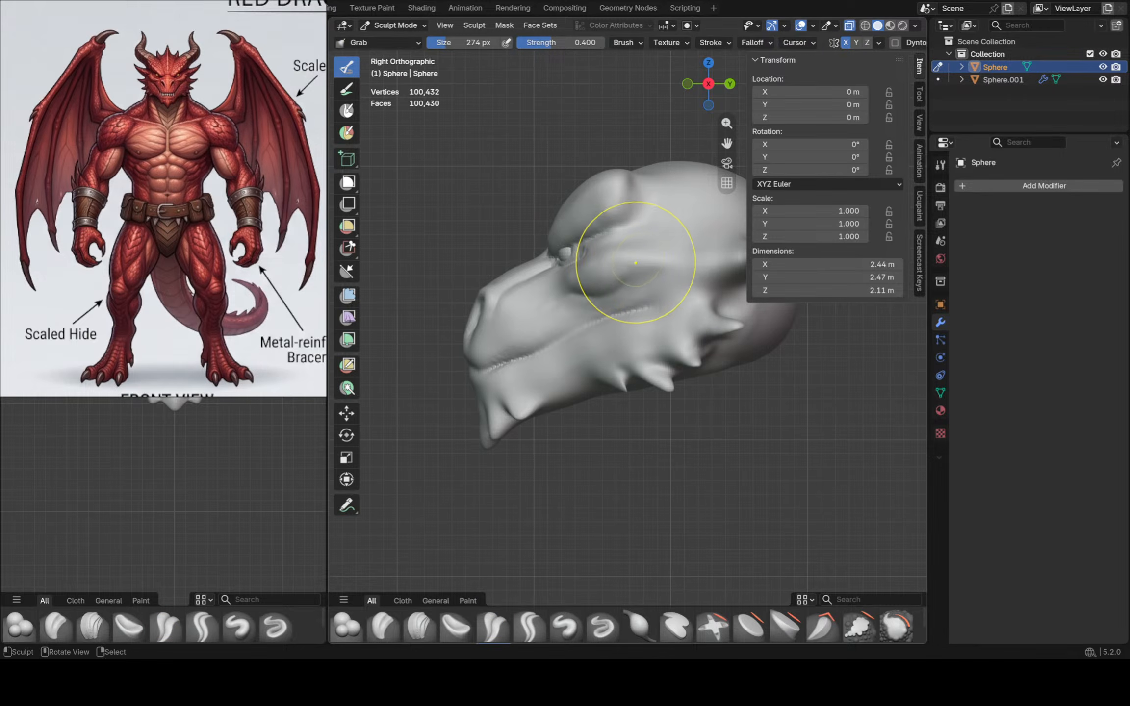
drag(635, 262, 626, 249)
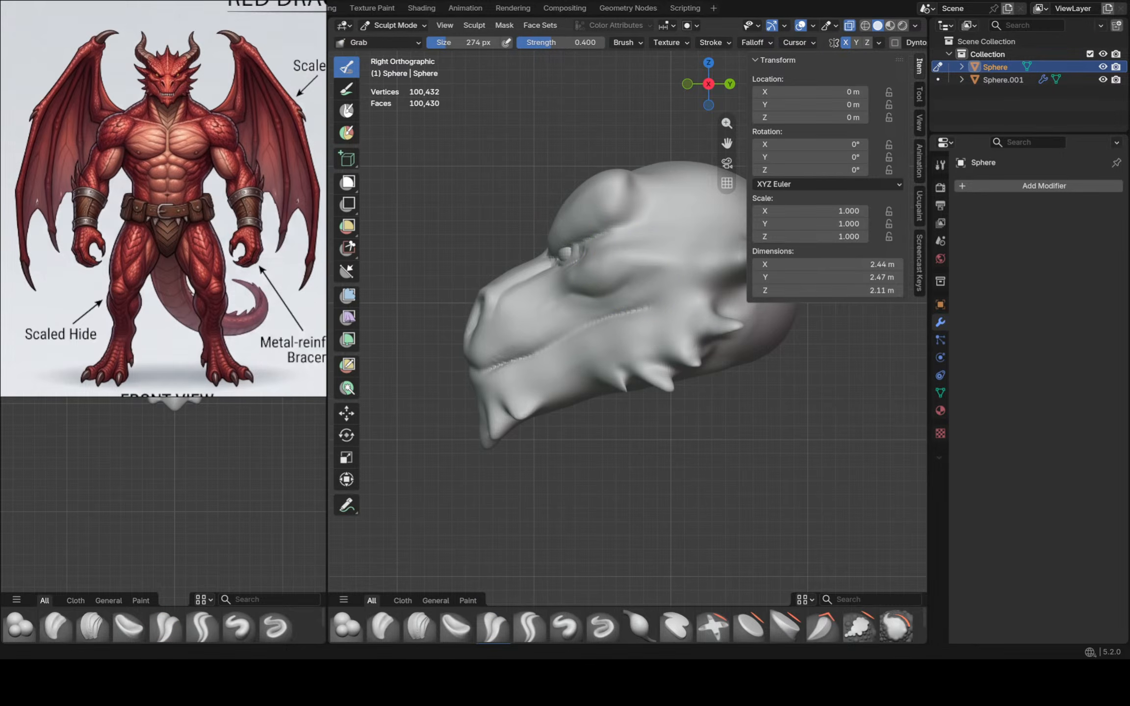
shift+middle_drag(508, 294, 465, 270)
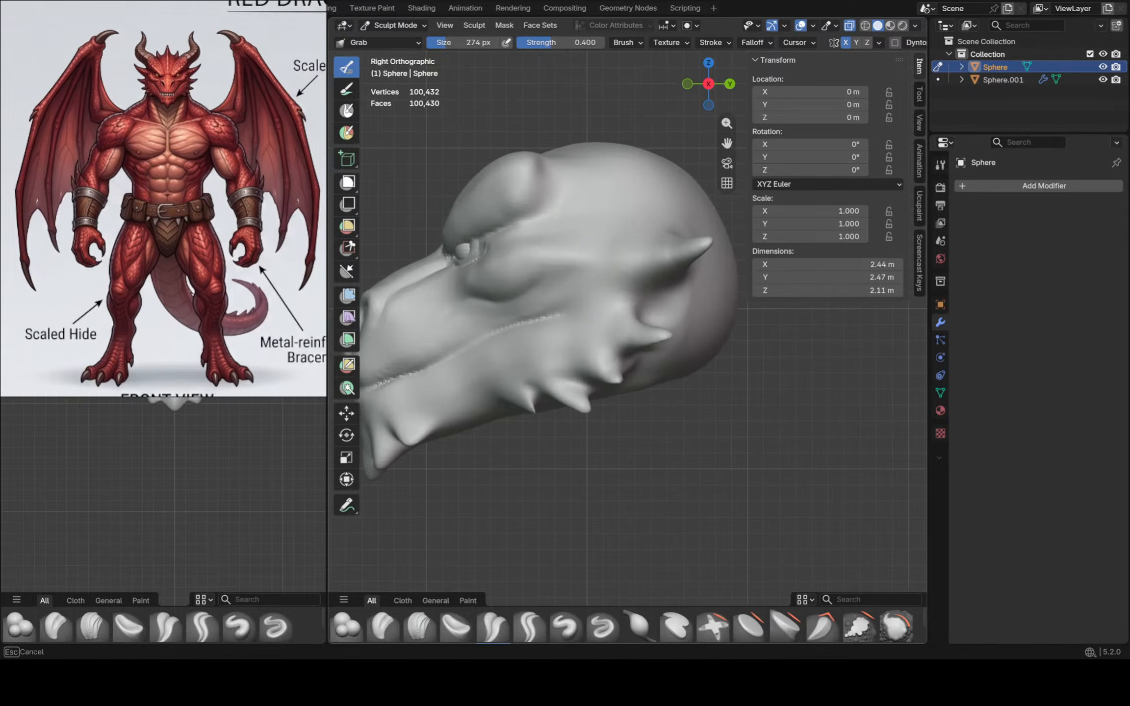
ctrl+middle_drag(626, 261, 626, 261)
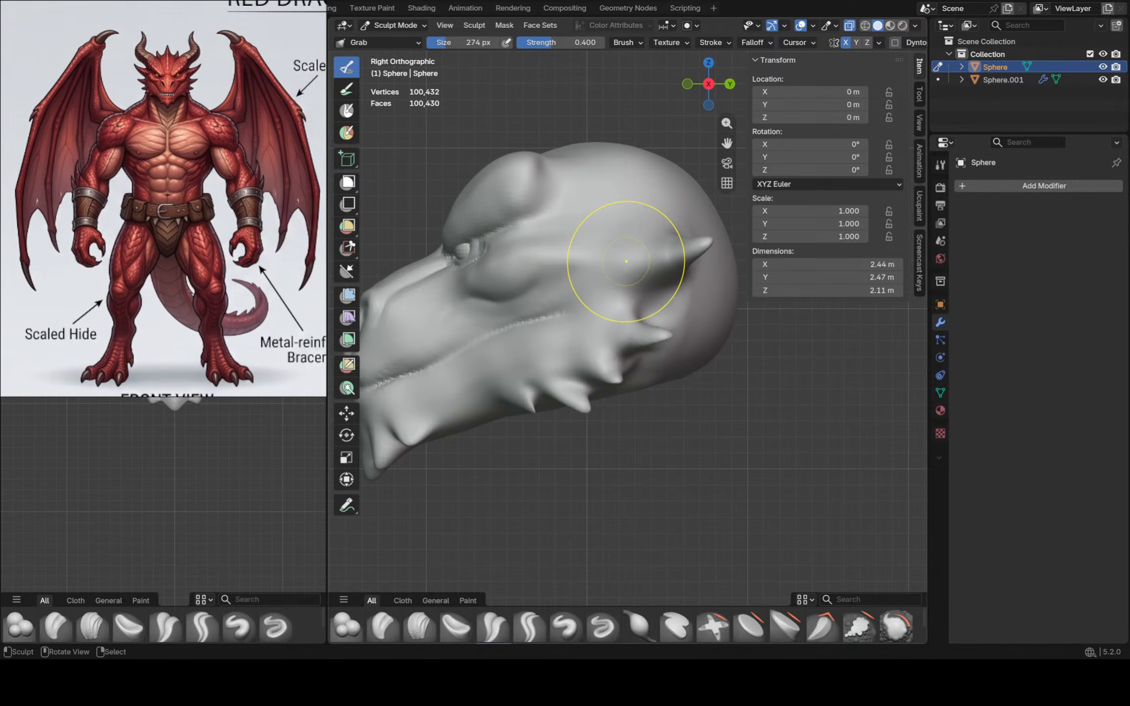
key(f)
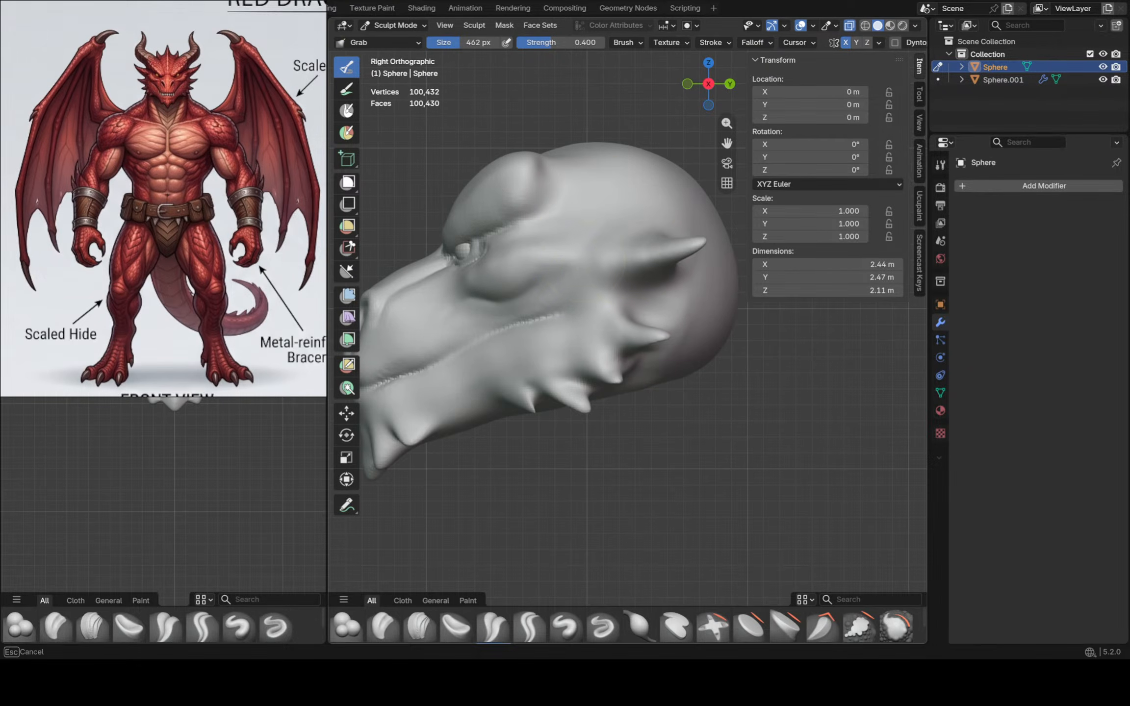
drag(636, 259, 600, 295)
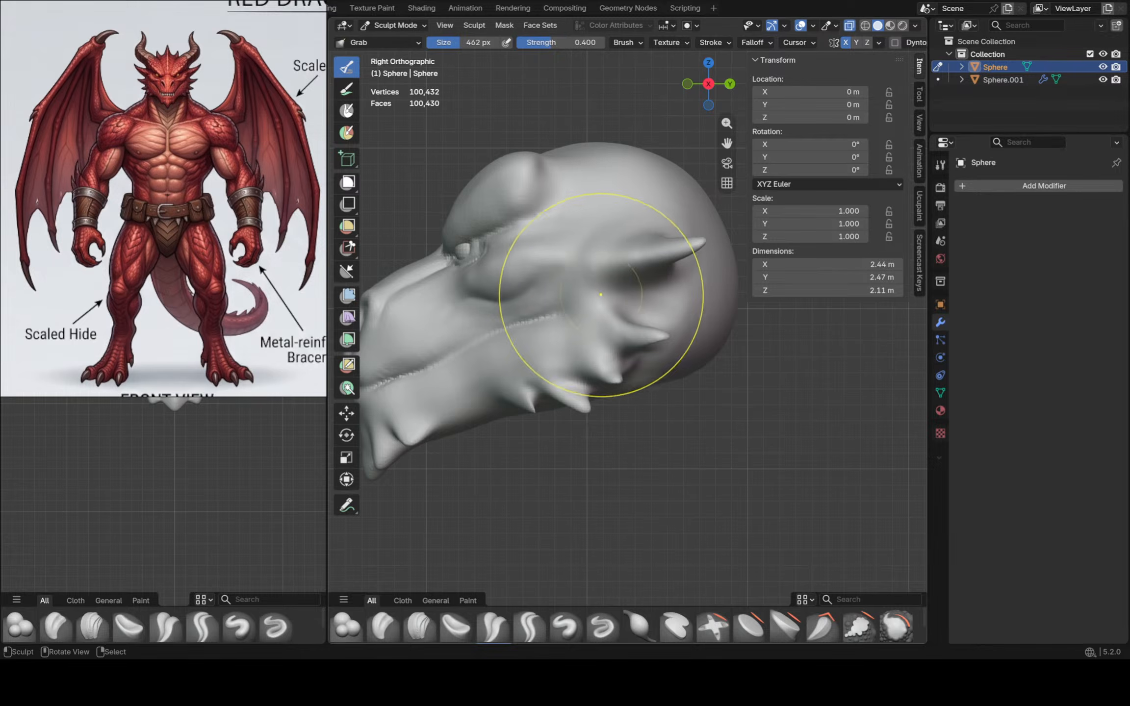
Pull the surface between the two uppermost side spikes with the Grab brush to shape their bases
scroll(662, 271, up, 3)
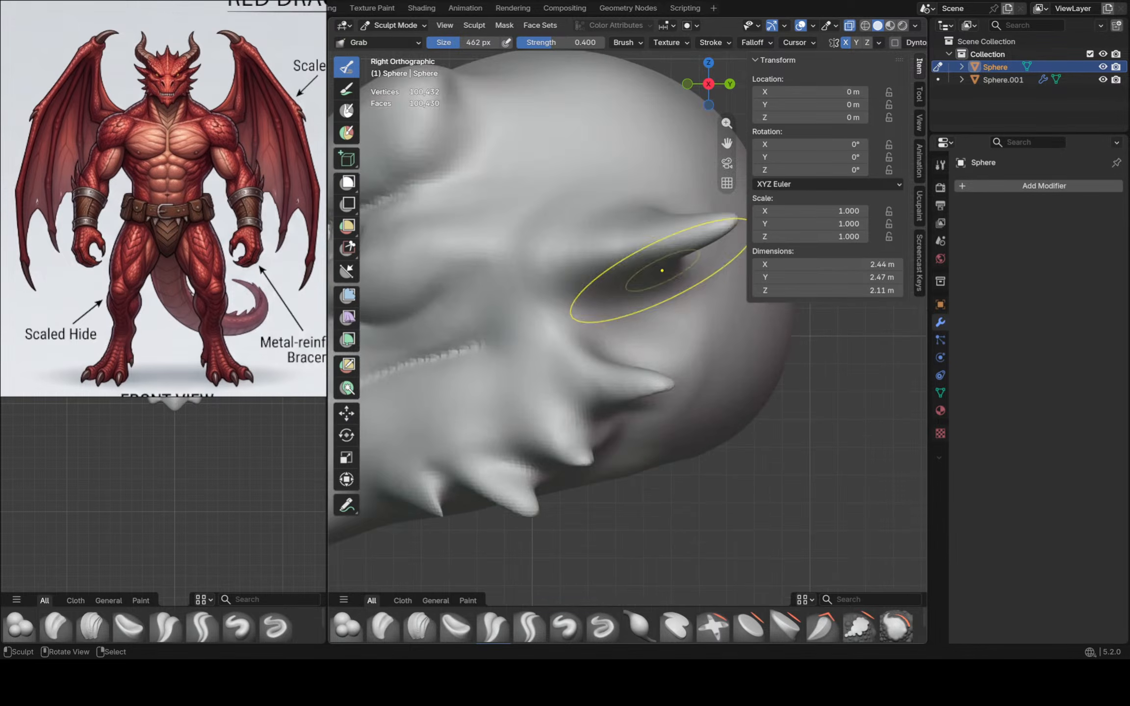
middle_drag(662, 271, 660, 265)
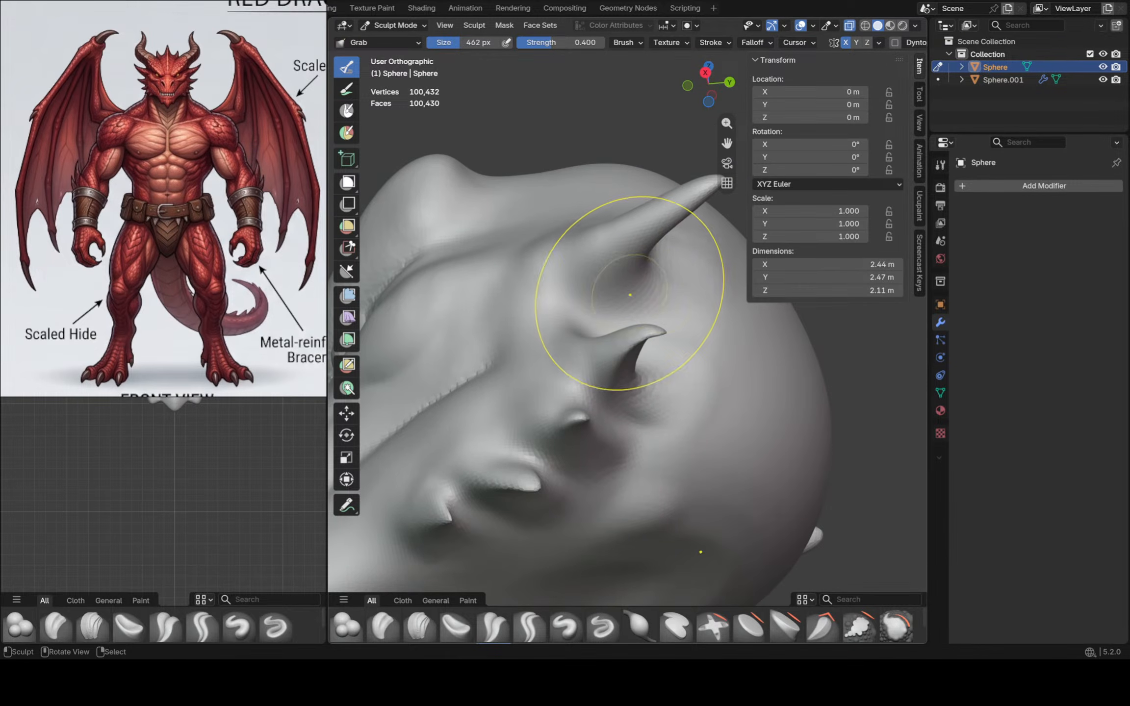
mouse_move(630, 295)
mouse_down()
mouse_move(640, 279)
mouse_move(625, 429)
mouse_up()
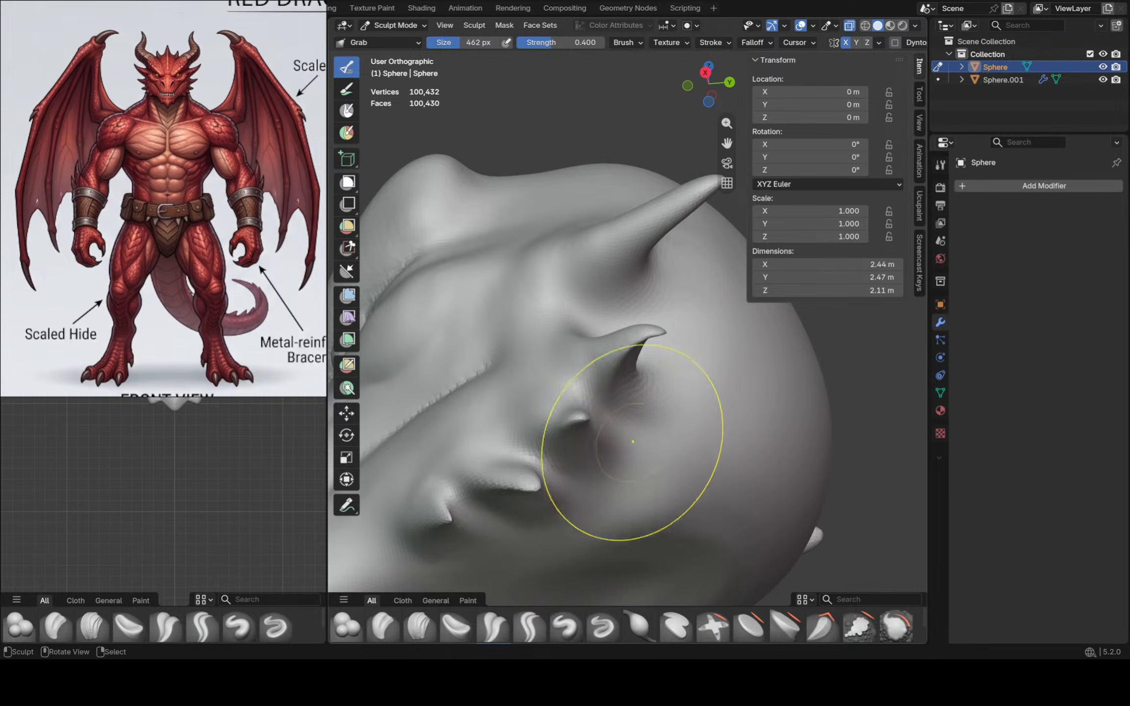
middle_drag(625, 429, 530, 315)
scroll(622, 371, down, 1)
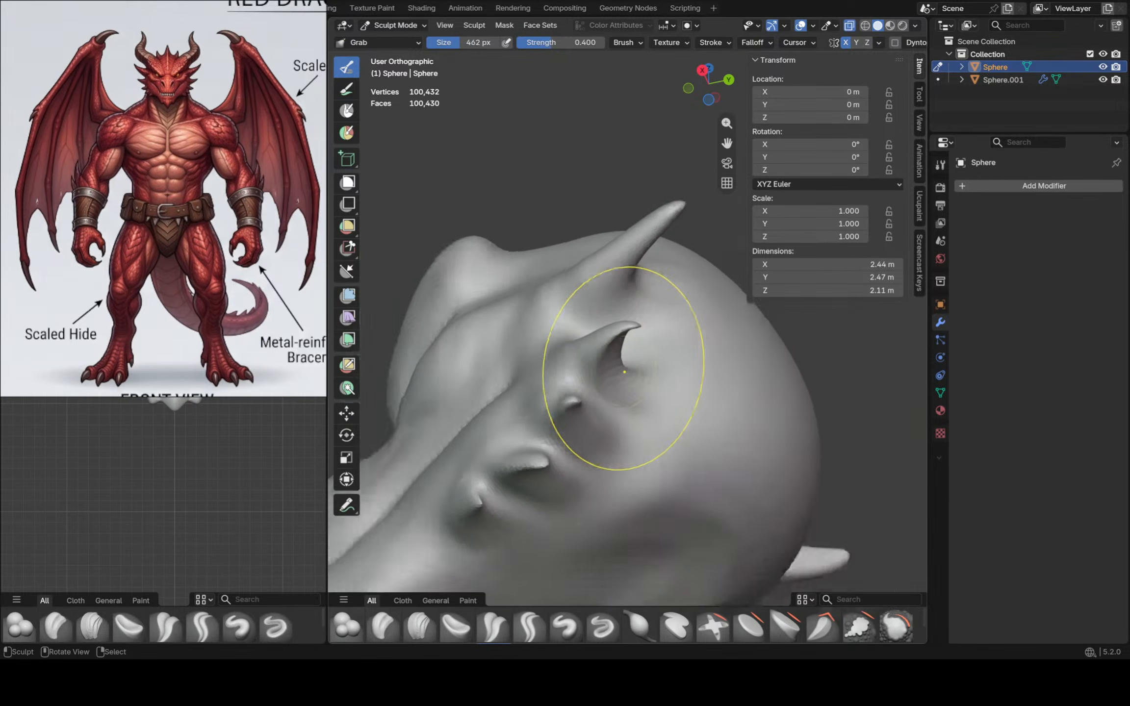
Reshape the base and shaft of the second side spike with the Grab brush
scroll(621, 371, up, 4)
mouse_move(619, 375)
mouse_down()
mouse_move(601, 369)
mouse_move(622, 337)
mouse_up()
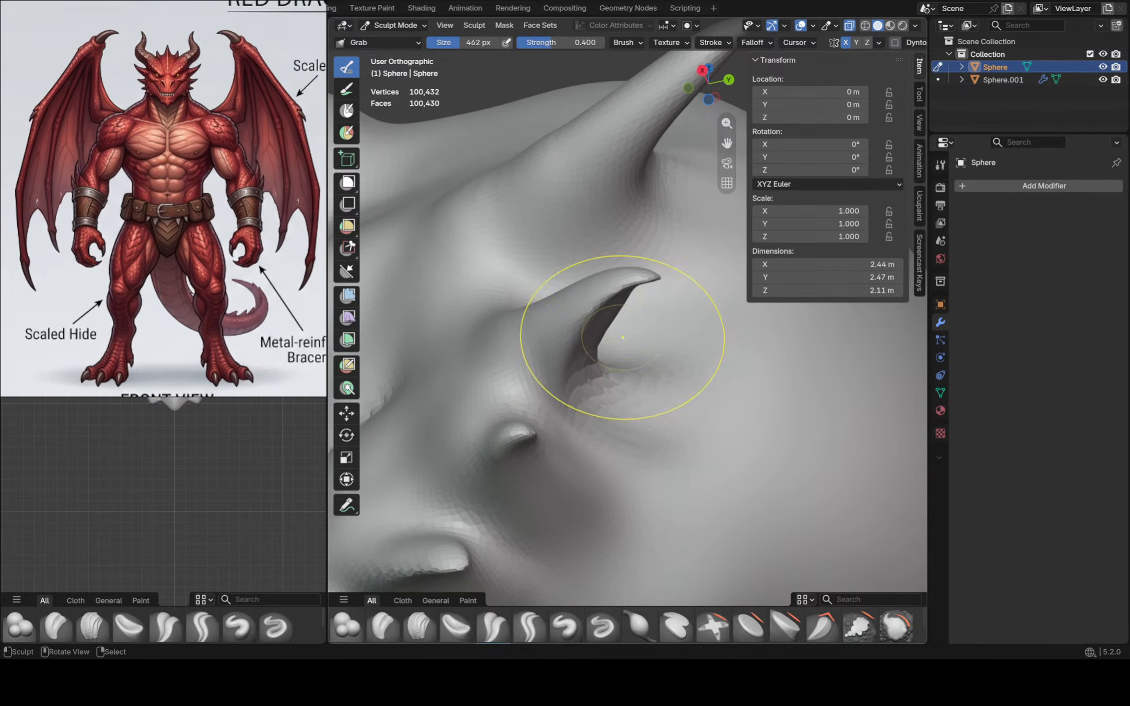
mouse_move(613, 318)
middle_down()
mouse_move(597, 321)
mouse_move(598, 294)
middle_up()
drag(606, 270, 580, 228)
scroll(615, 253, up, 1)
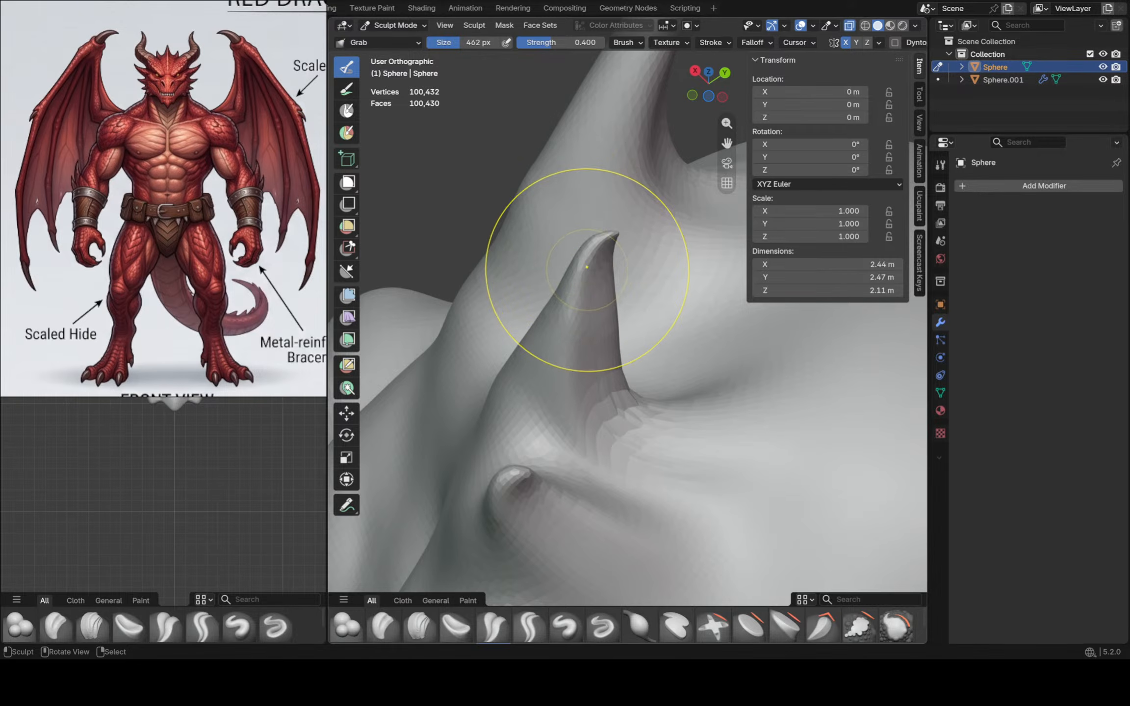
middle_drag(583, 249, 461, 392)
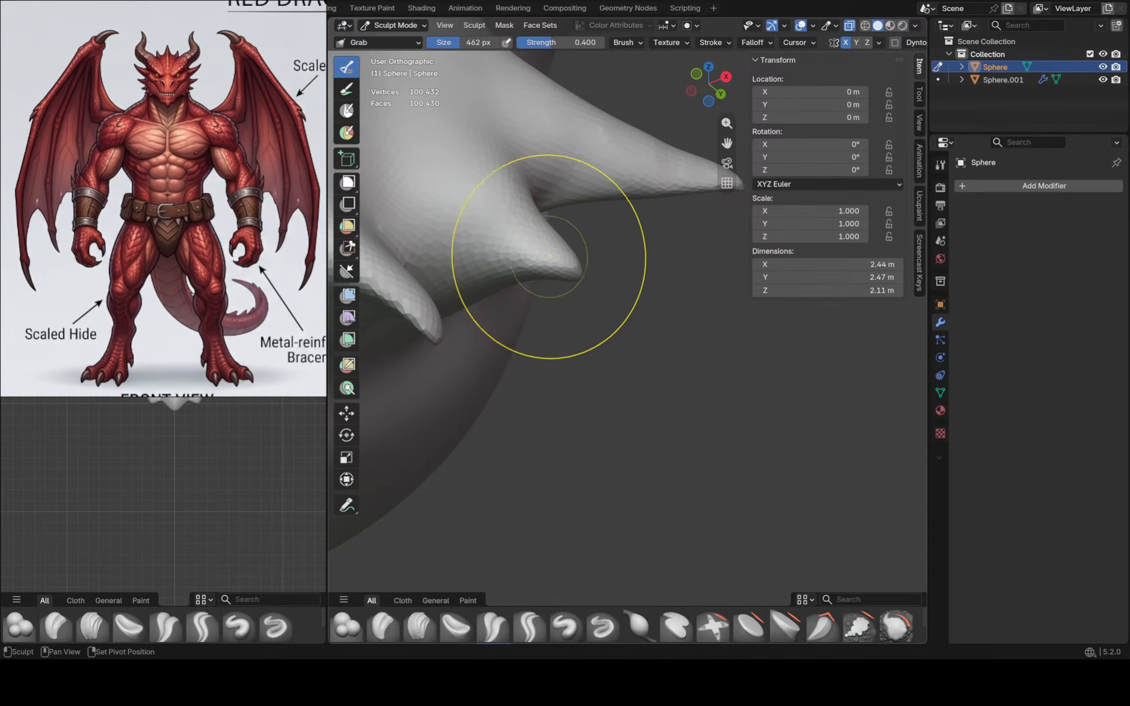
mouse_move(547, 259)
middle_down()
mouse_move(552, 250)
mouse_move(597, 266)
mouse_move(529, 348)
middle_up()
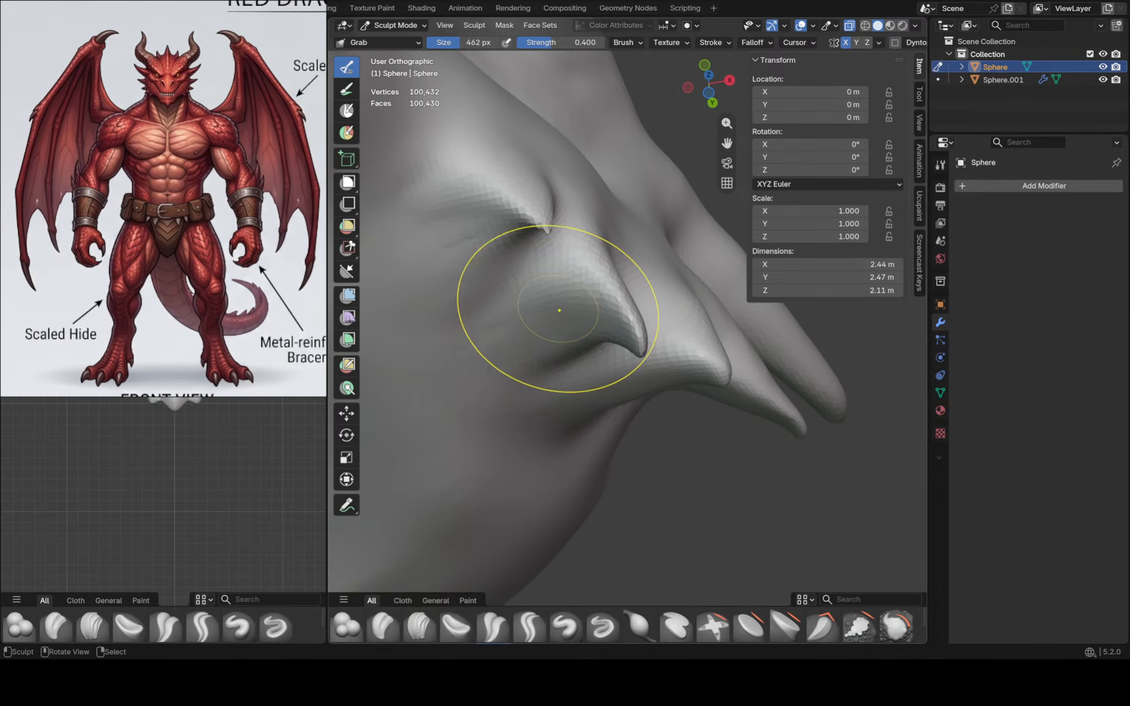
middle_drag(560, 297, 588, 335)
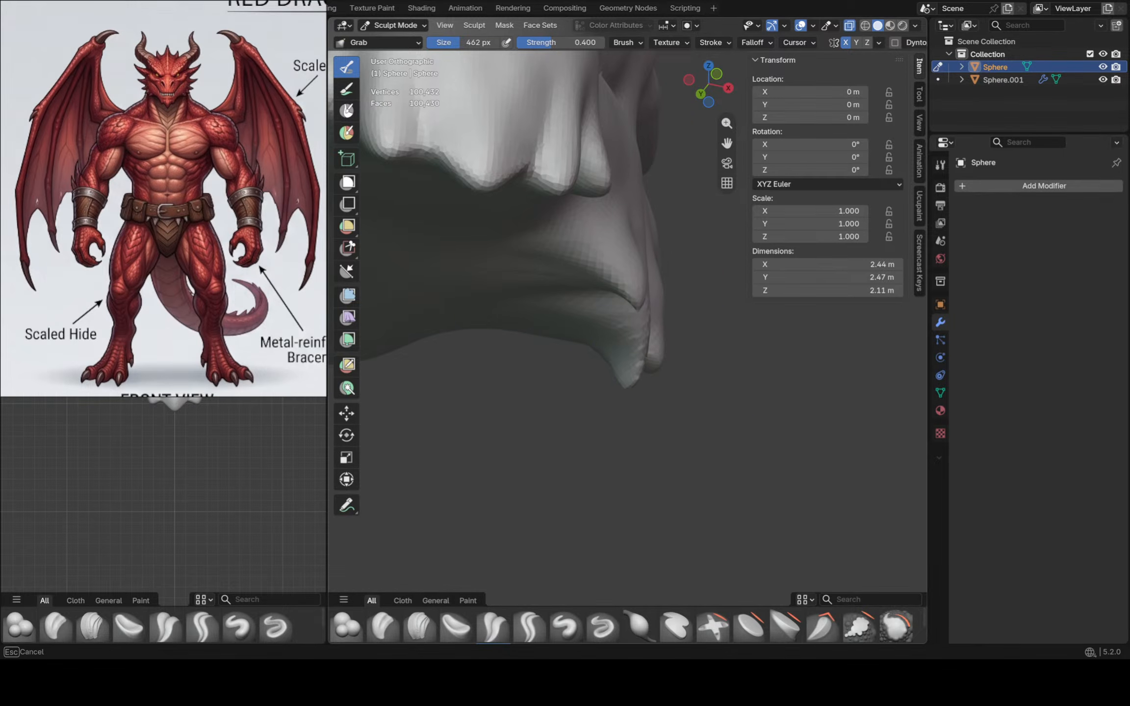
key(KP_1)
scroll(631, 358, down, 1)
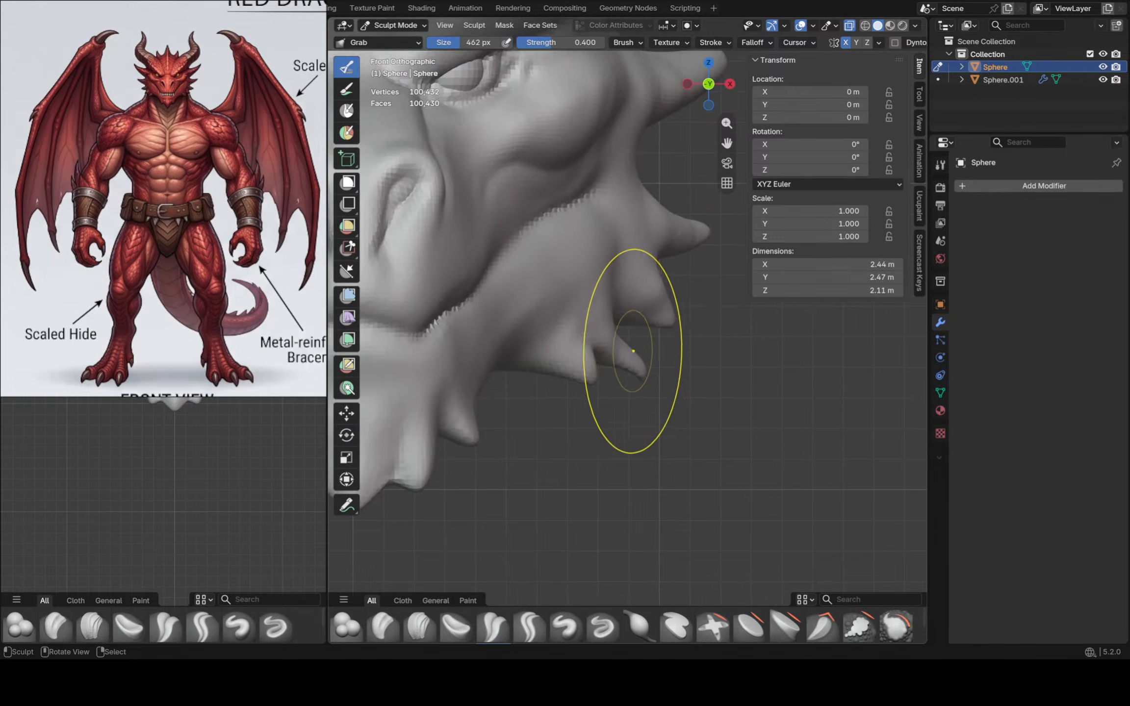
Reshape the lower side spikes and the surface between them with the Grab brush at 462 px
shift+middle_drag(633, 351, 662, 351)
drag(637, 346, 640, 347)
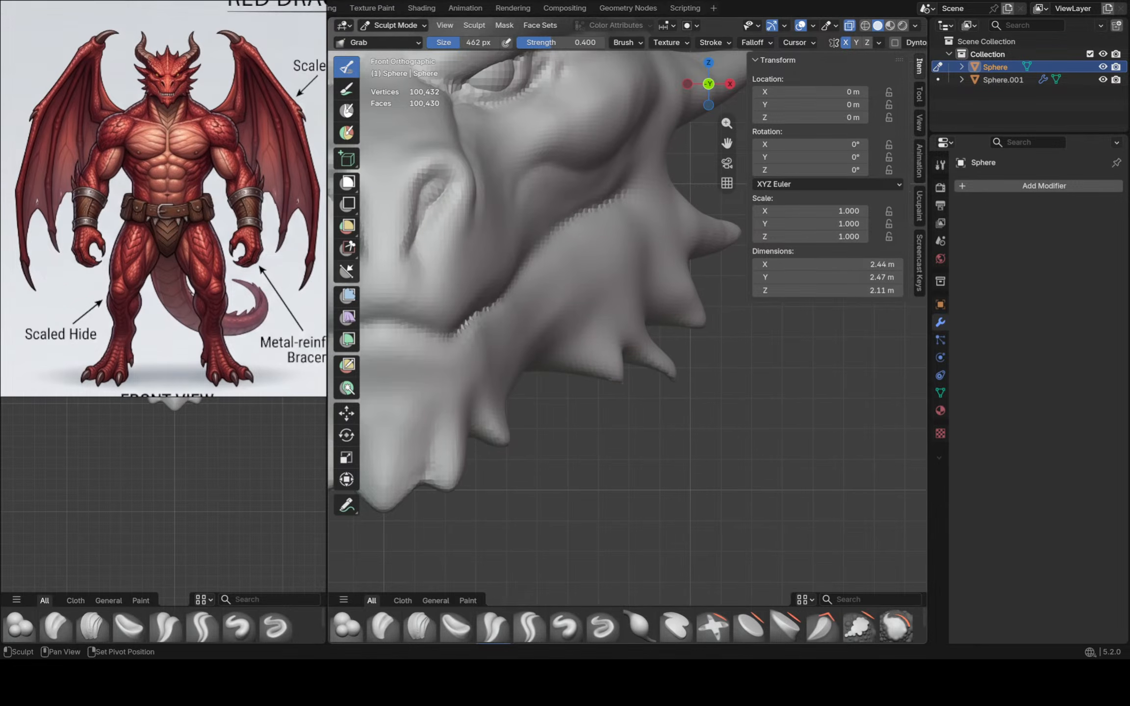
shift+middle_drag(471, 294, 429, 303)
ctrl+middle_drag(611, 318, 617, 330)
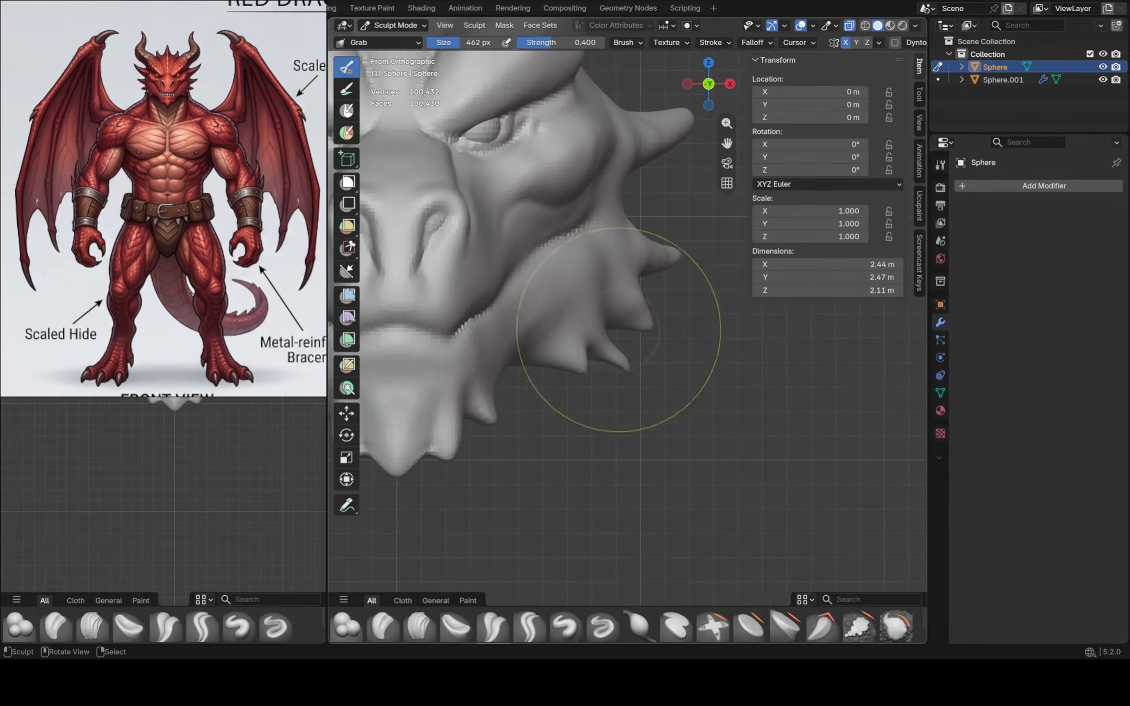
drag(618, 308, 623, 280)
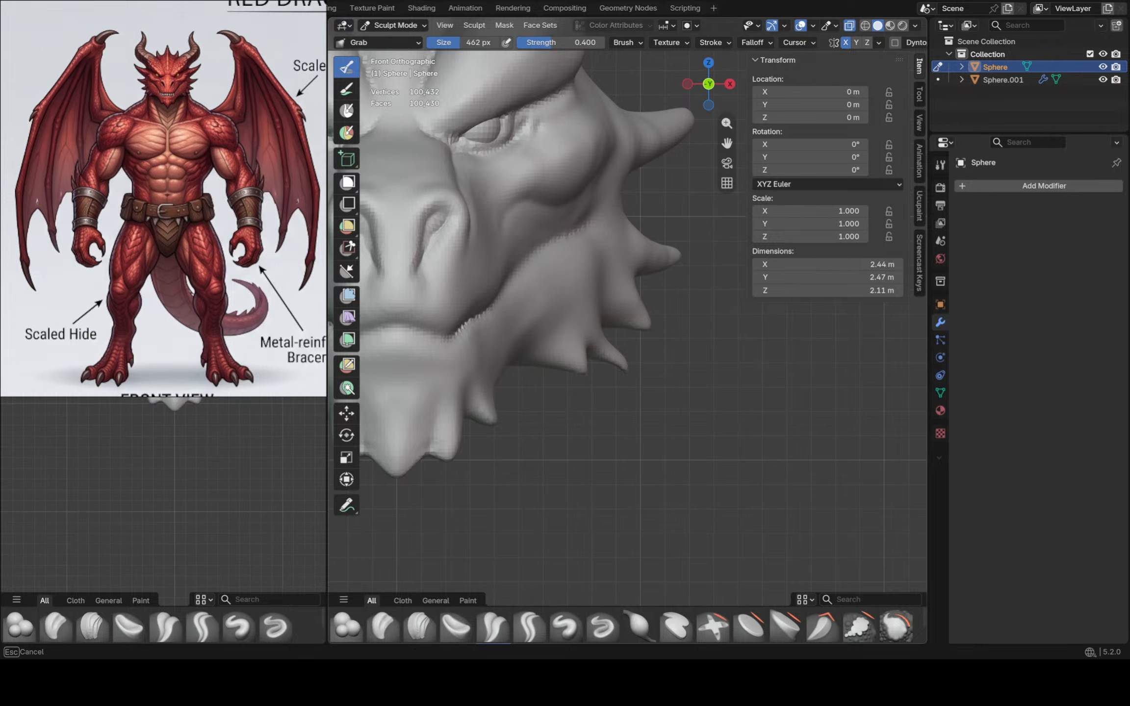
scroll(611, 260, up, 4)
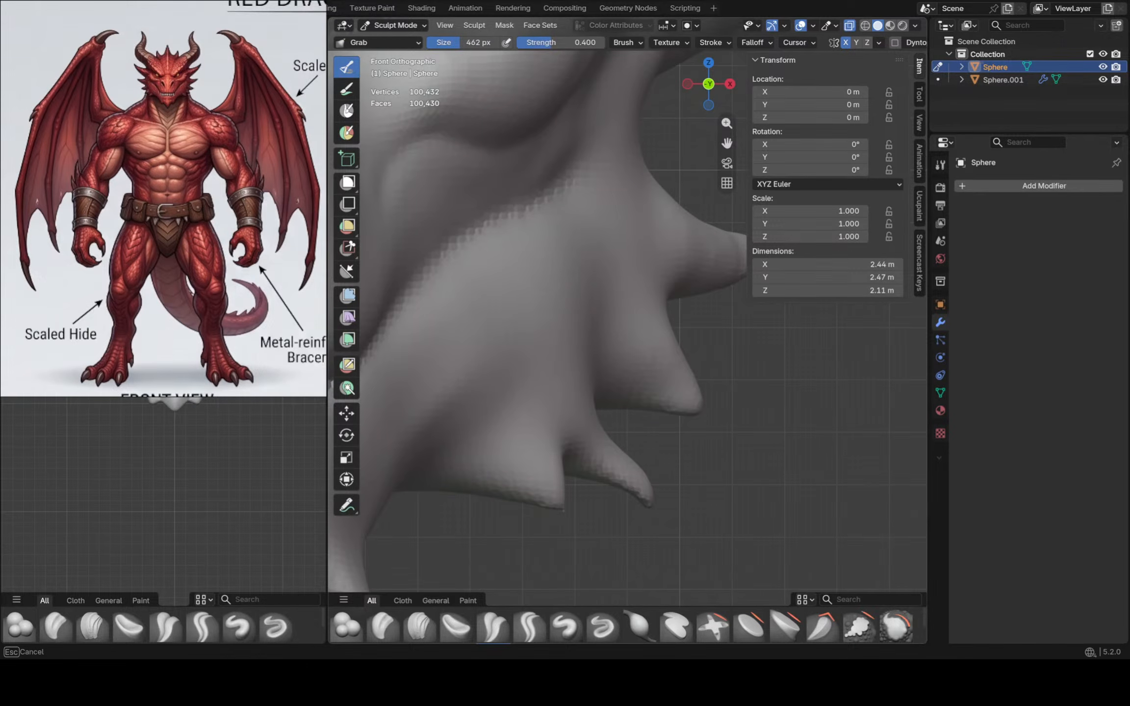
Compare the sculpted head's brow, cheek and side spikes with the front view in the dragon reference image
key(shift+c)
shift+middle_drag(454, 485, 559, 543)
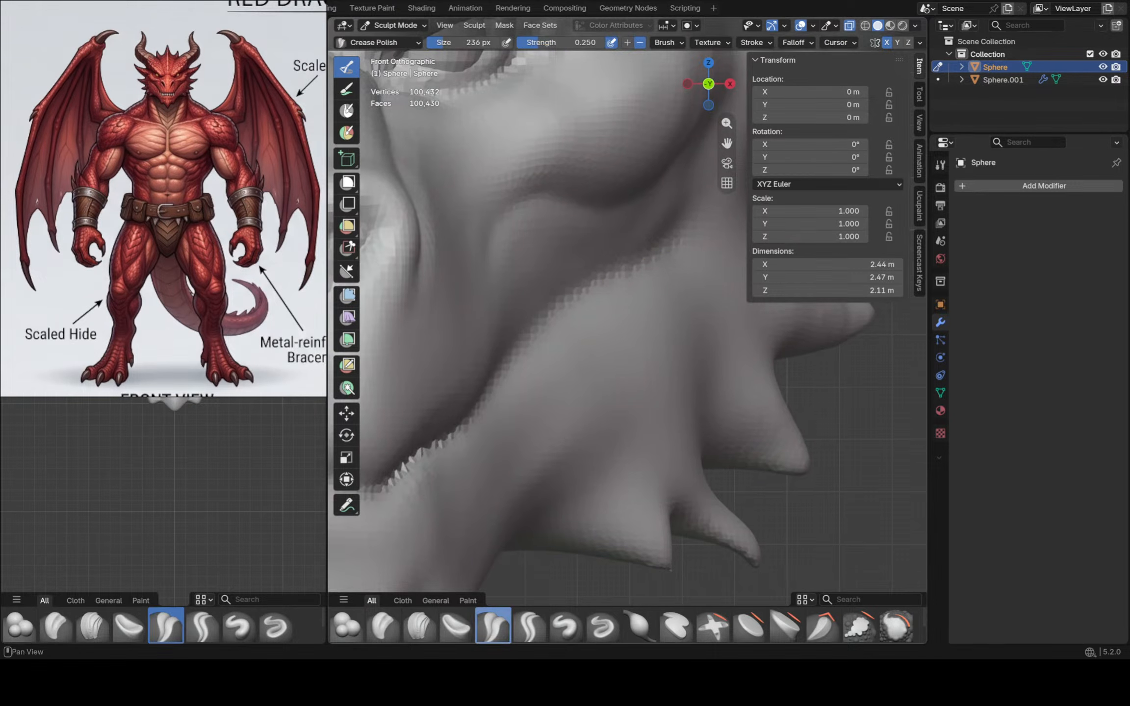
ctrl+middle_drag(554, 295, 532, 384)
scroll(201, 56, down, 3)
scroll(201, 57, up, 1)
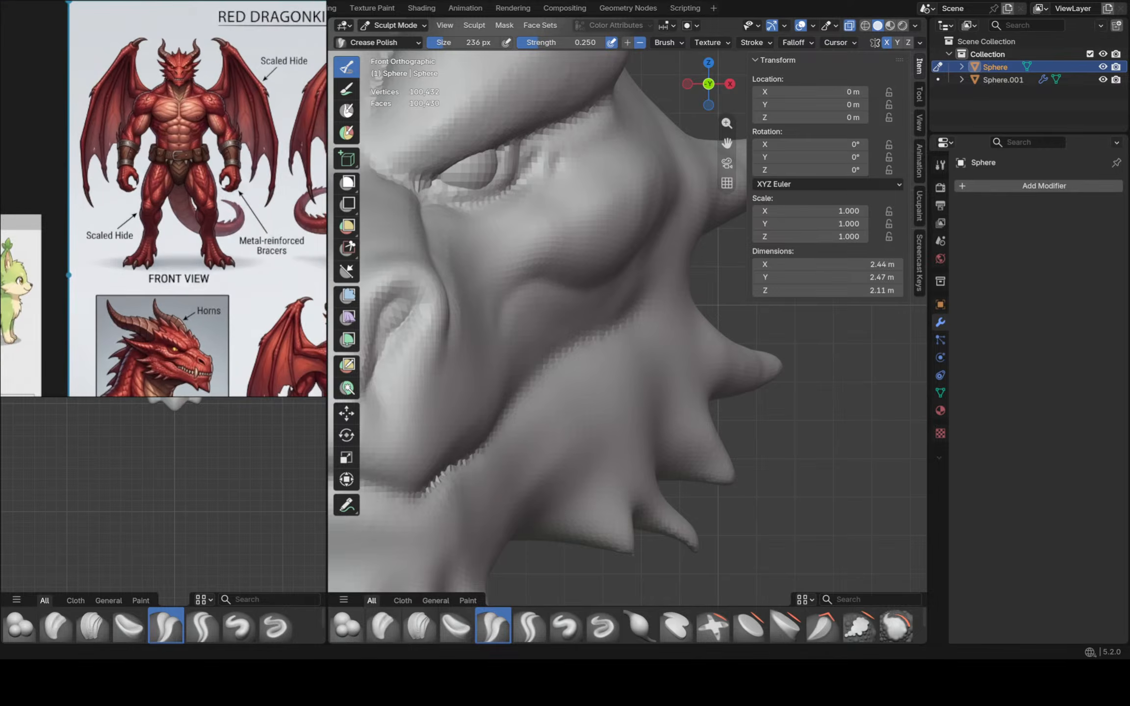
scroll(195, 61, down, 2)
scroll(195, 64, up, 5)
scroll(194, 67, down, 1)
middle_drag(193, 68, 204, 71)
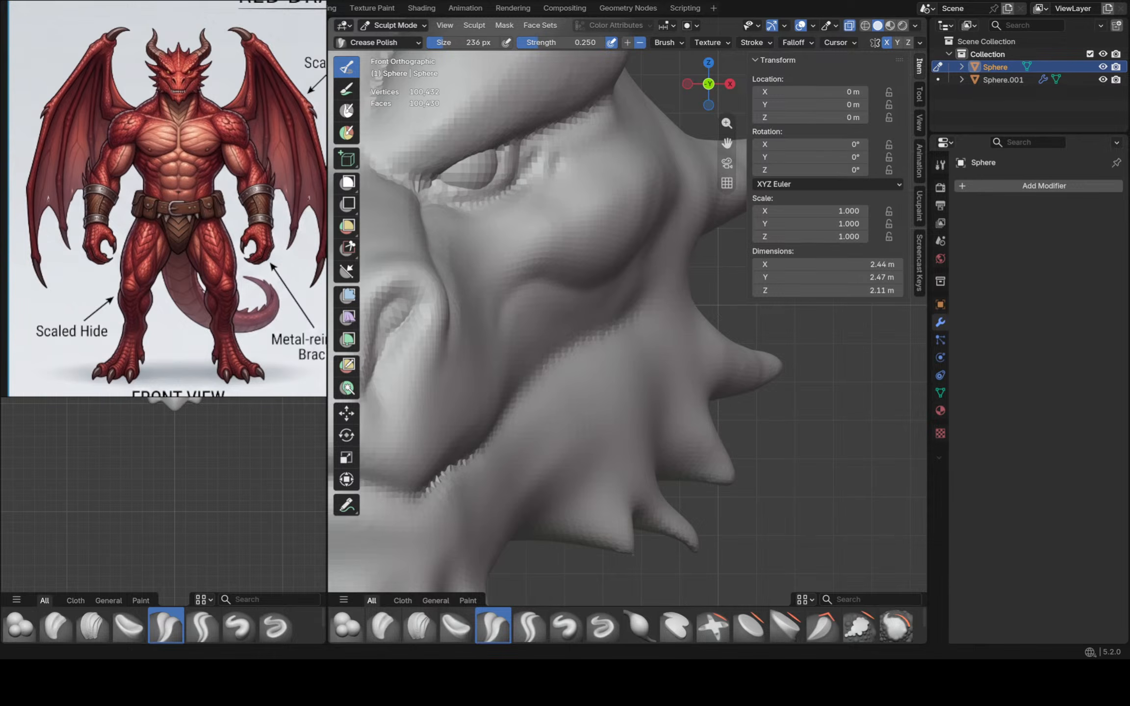
scroll(600, 299, down, 4)
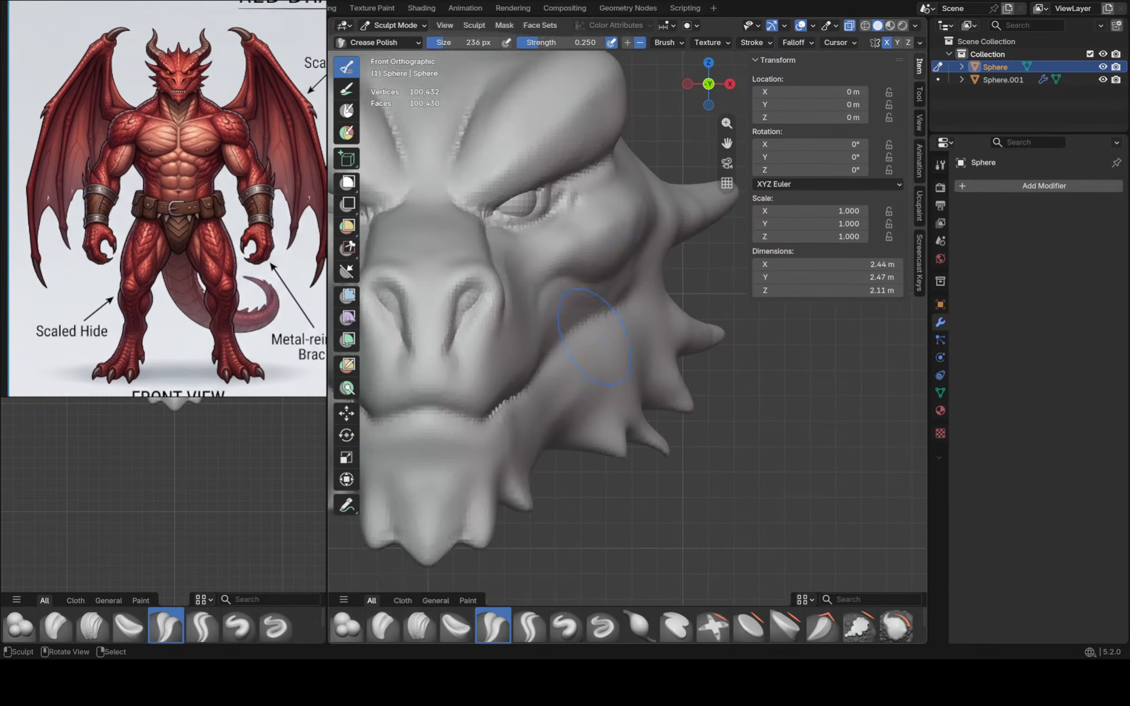
scroll(600, 299, down, 5)
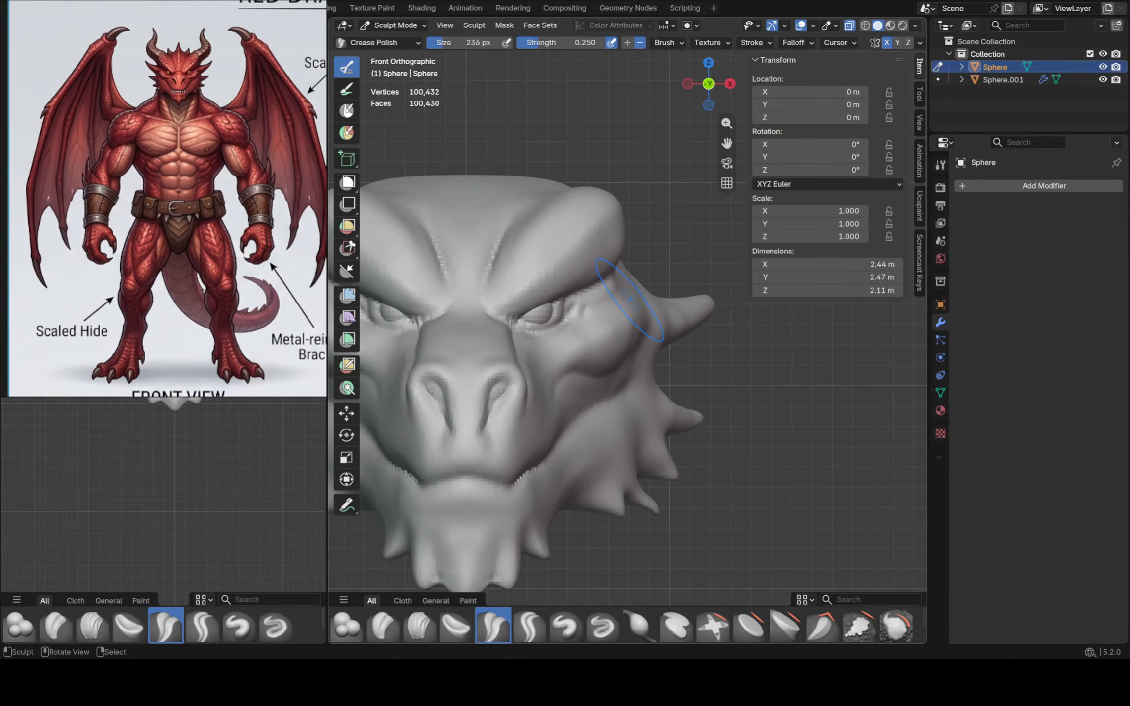
Flatten the surface of the brow ridges with the Flatten/Contrast brush at 176 px
key(f)
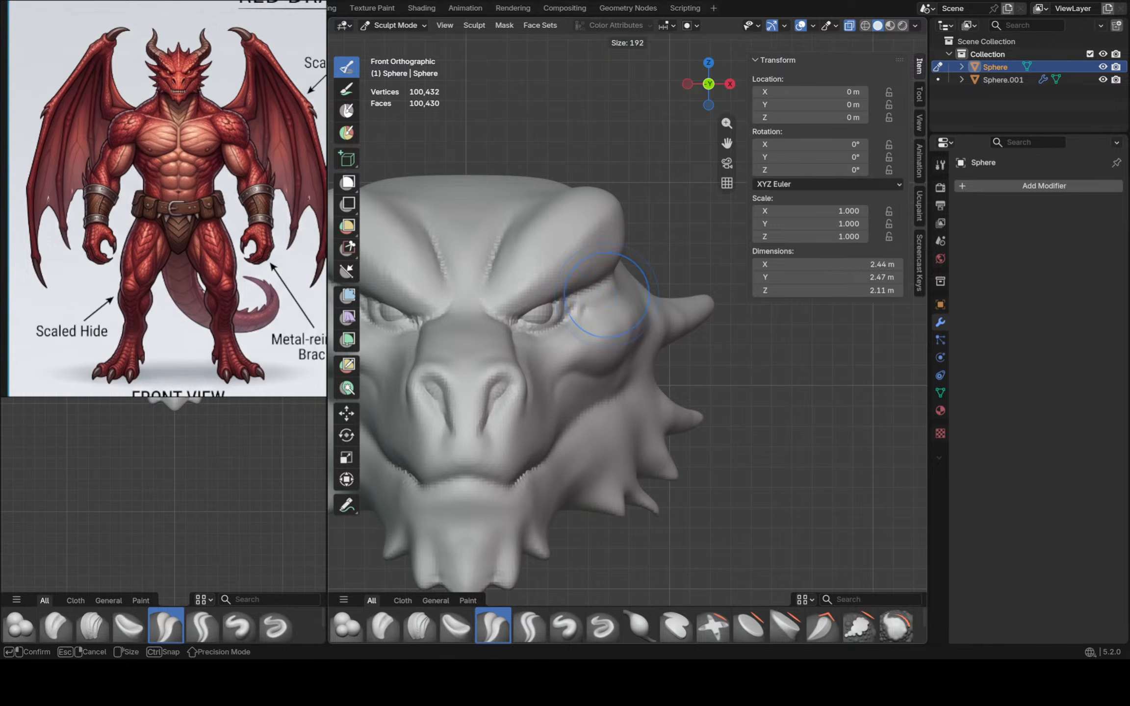
click(593, 295)
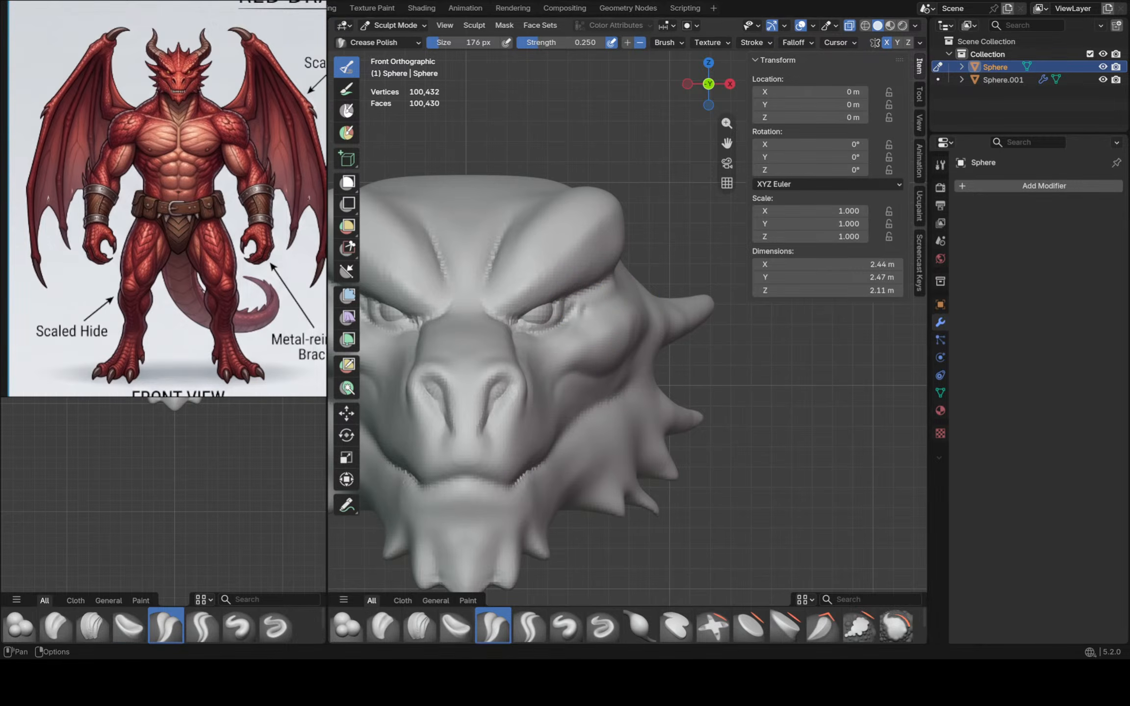
click(749, 626)
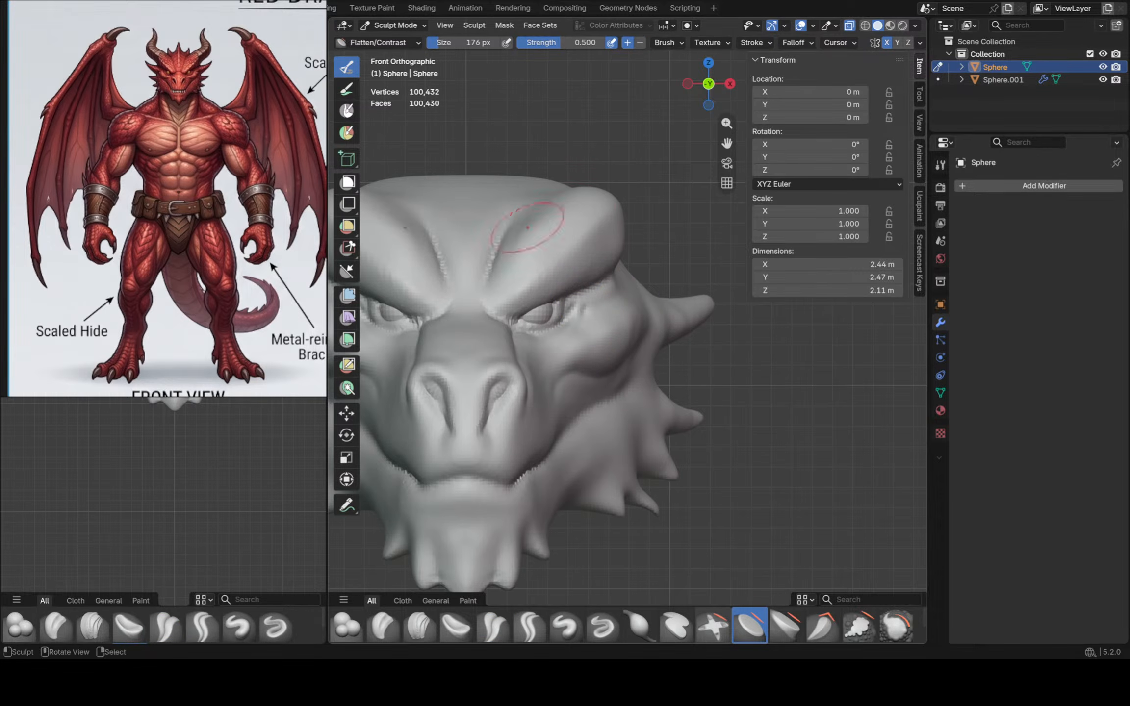
mouse_move(527, 227)
mouse_down()
mouse_move(562, 210)
mouse_move(555, 221)
mouse_up()
shift+middle_drag(495, 231, 567, 262)
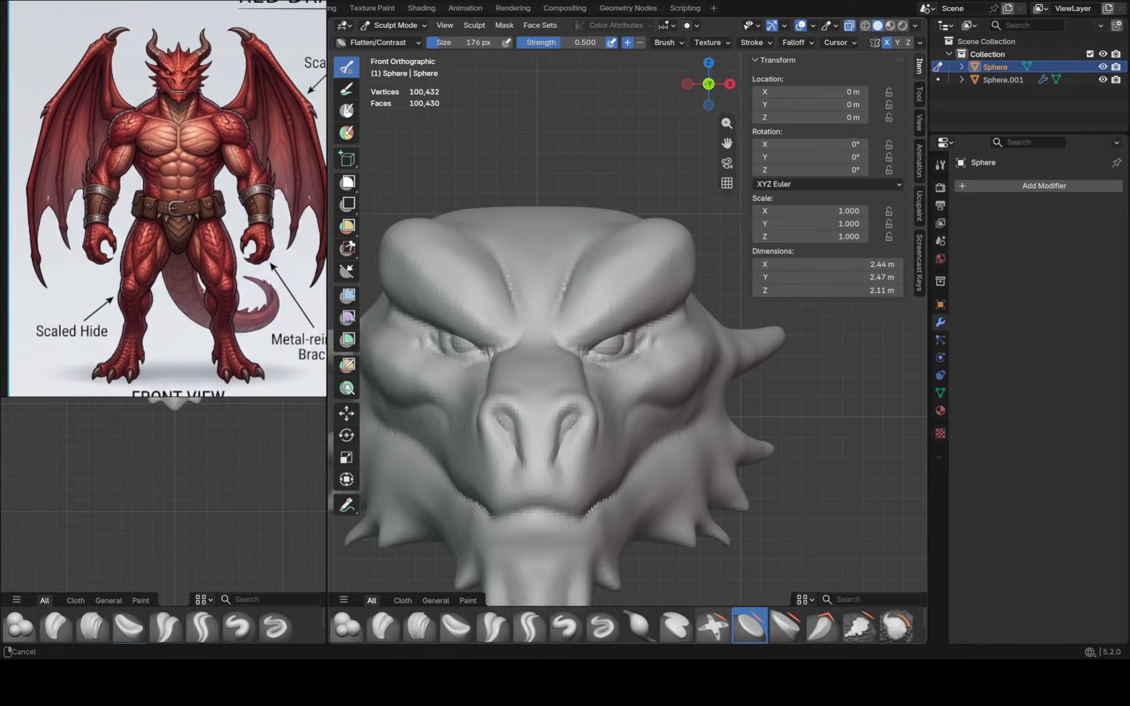
scroll(647, 243, up, 4)
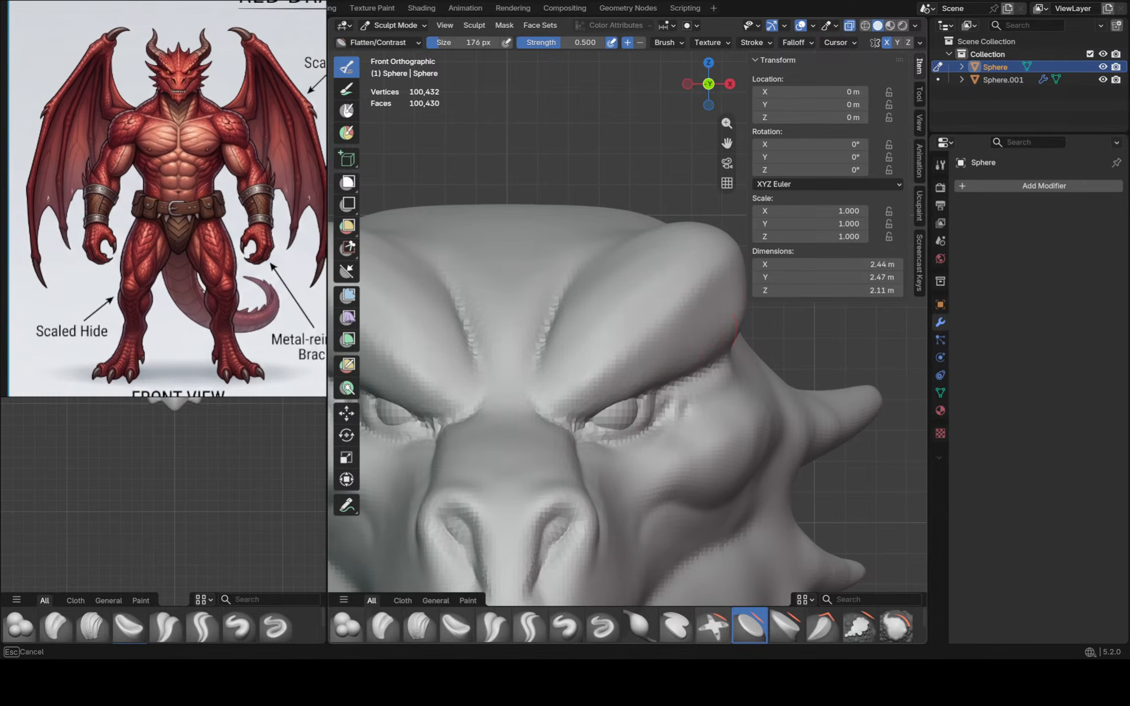
scroll(728, 319, up, 2)
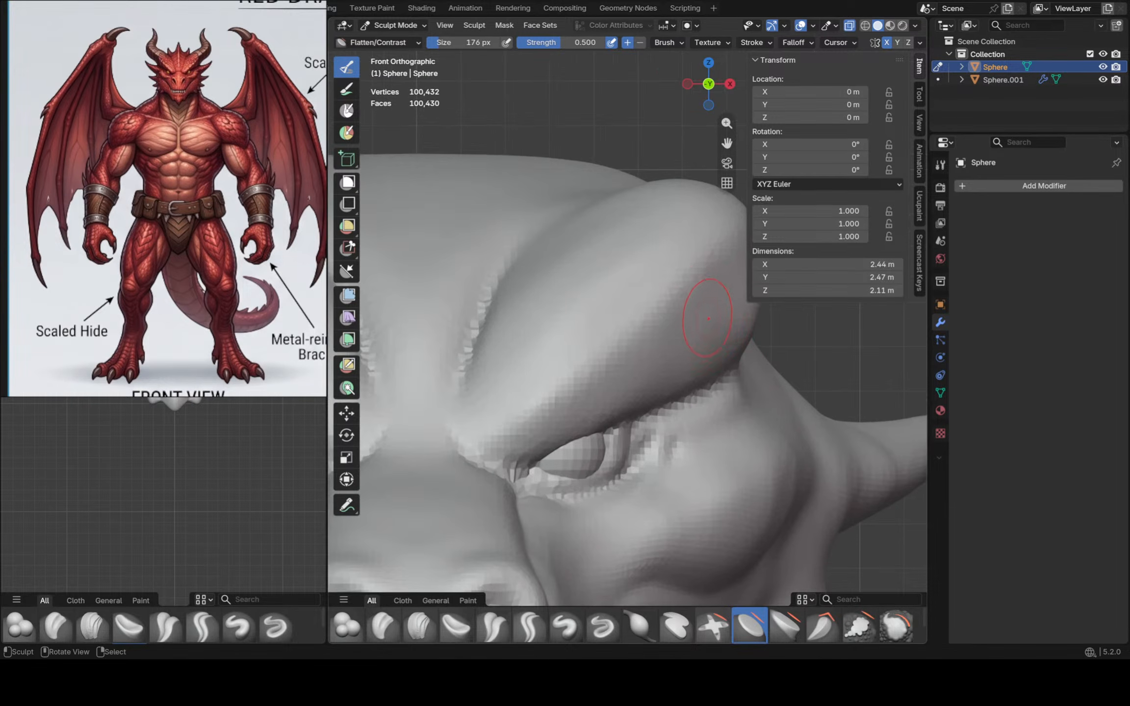
Reshape the inner end and outer side of the brow ridge with the Grab brush at 368 px
key(g)
scroll(692, 293, down, 3)
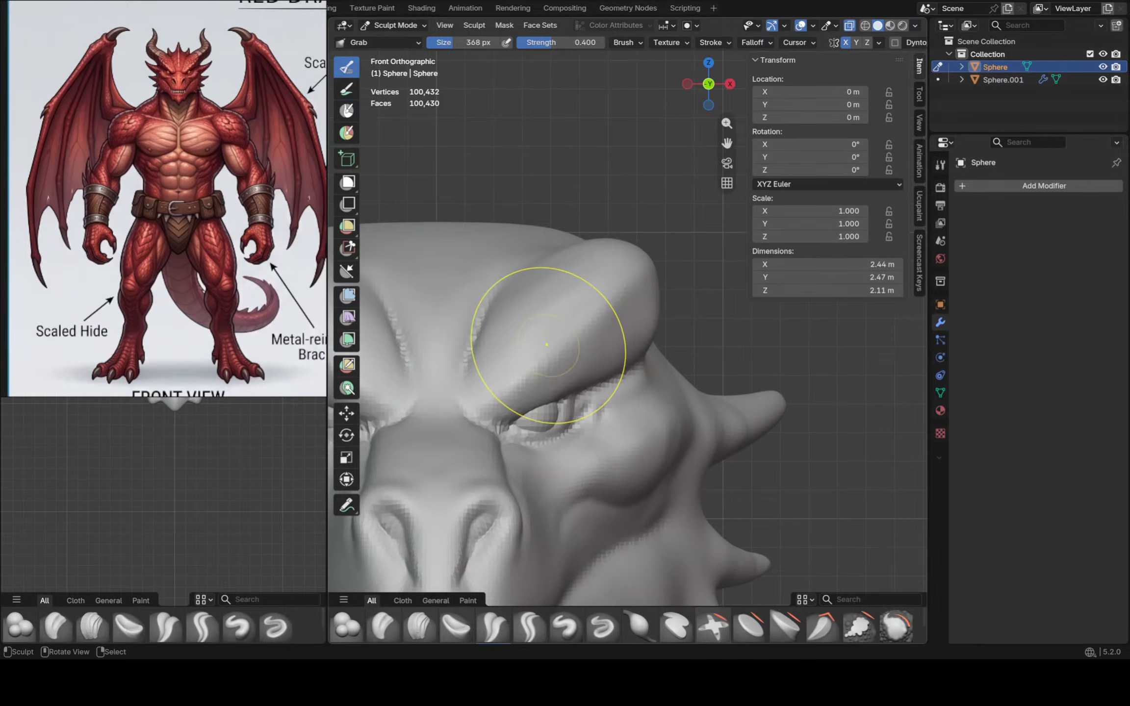
middle_drag(479, 403, 505, 441)
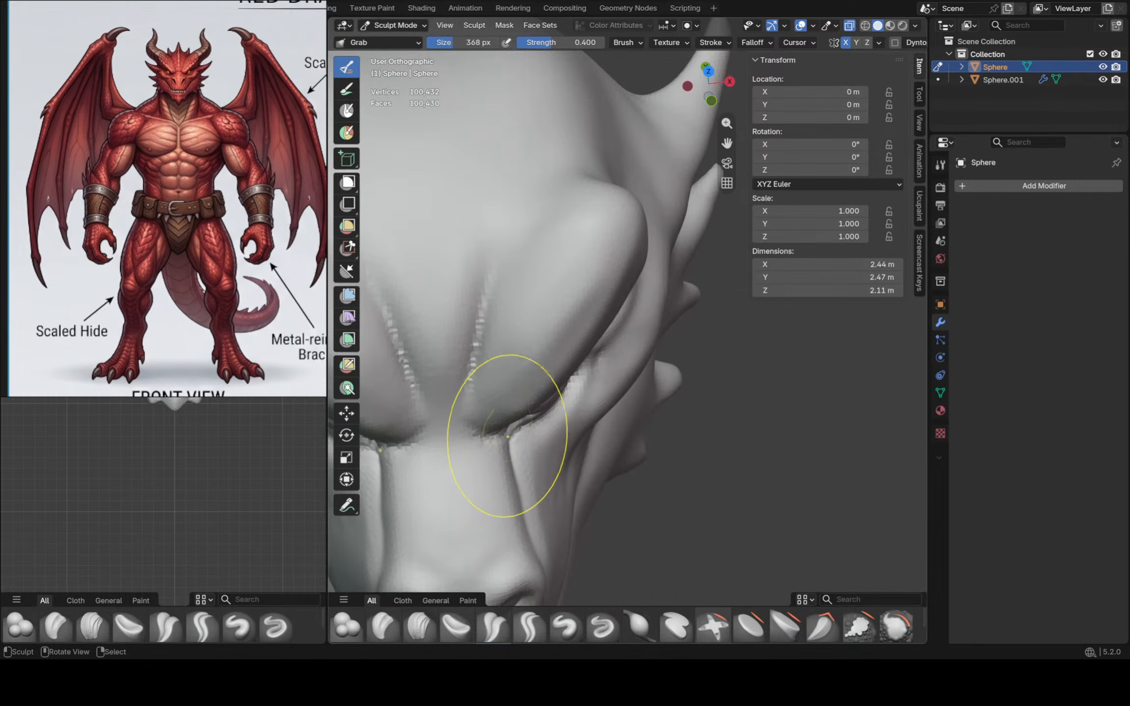
drag(514, 421, 559, 399)
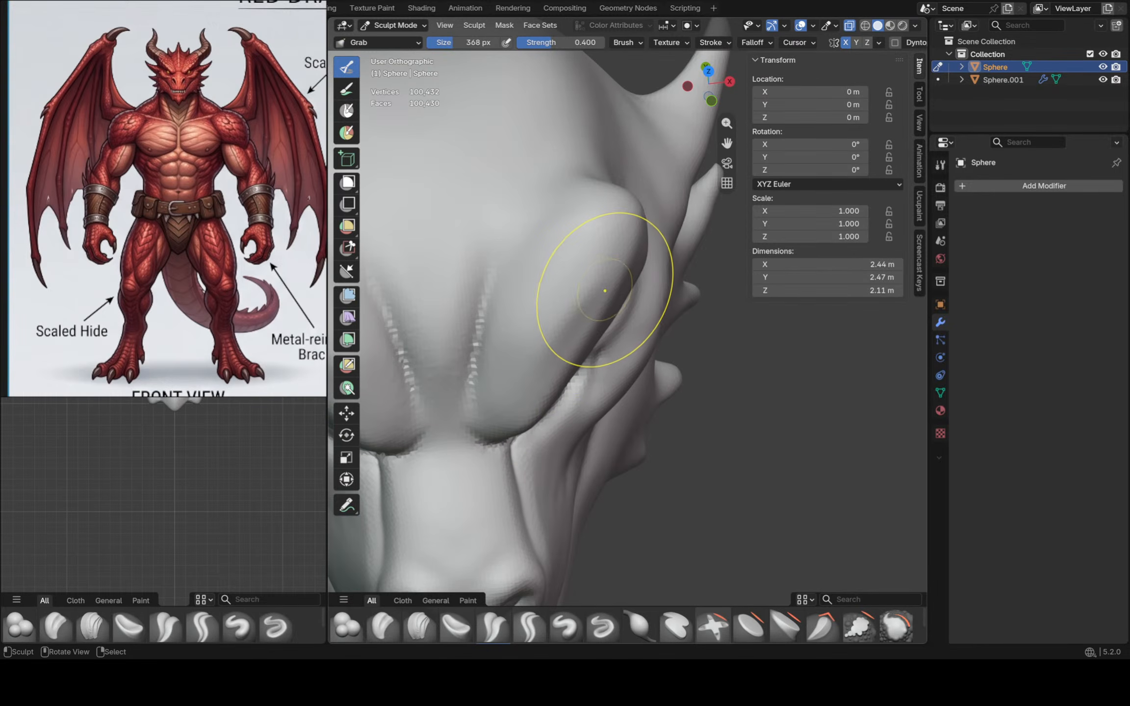
mouse_move(623, 289)
middle_down()
mouse_move(634, 295)
mouse_move(505, 245)
middle_up()
drag(616, 384, 613, 377)
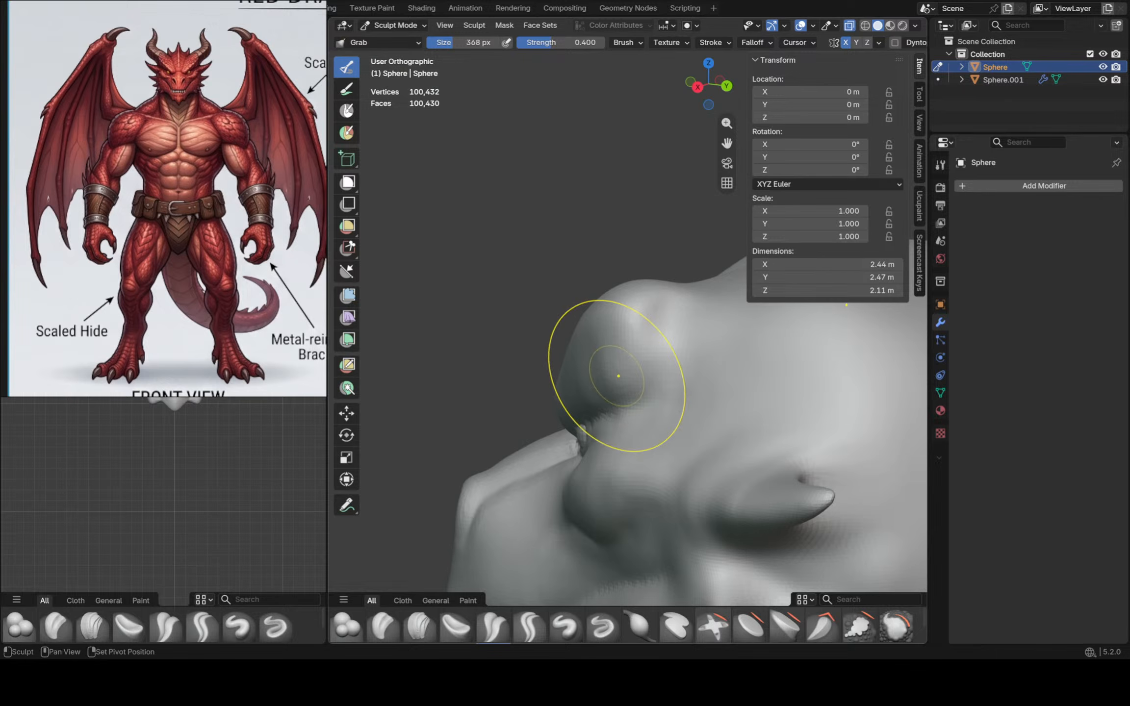
ctrl+middle_drag(596, 383, 620, 356)
drag(619, 359, 619, 363)
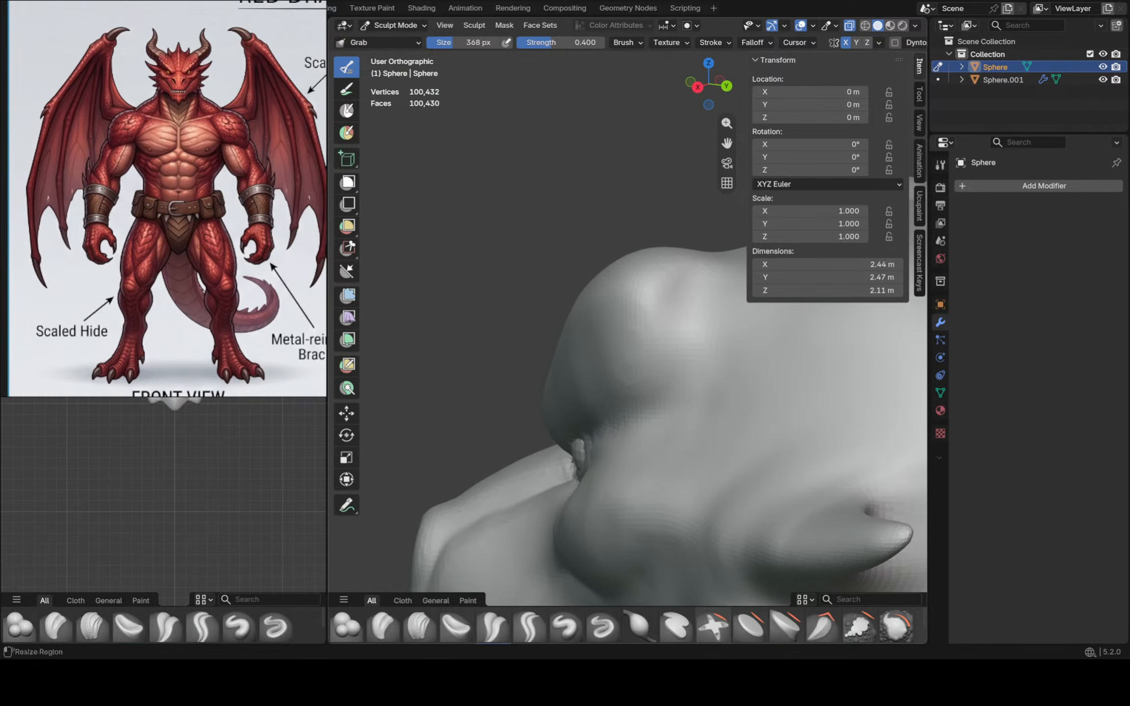
Flatten the outer side of the brow ridge above the eye with the Flatten/Contrast brush at 368 px
click(748, 625)
mouse_move(571, 342)
middle_down()
mouse_move(605, 345)
mouse_move(623, 327)
middle_up()
drag(622, 331, 595, 339)
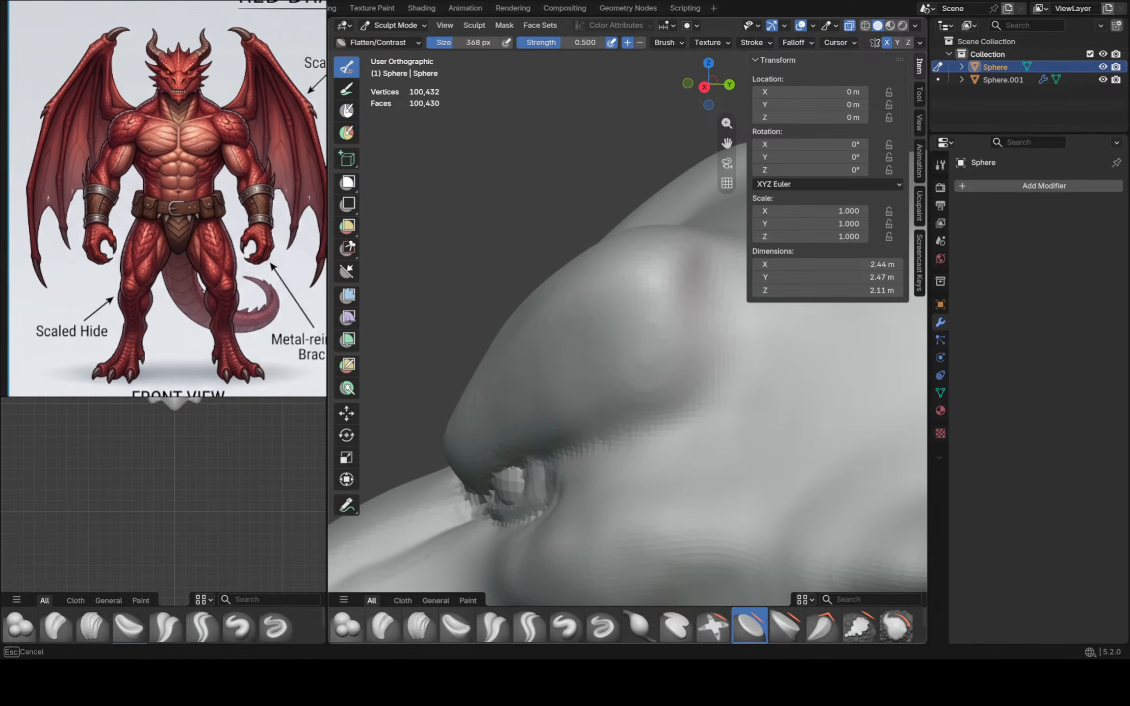
scroll(480, 414, up, 1)
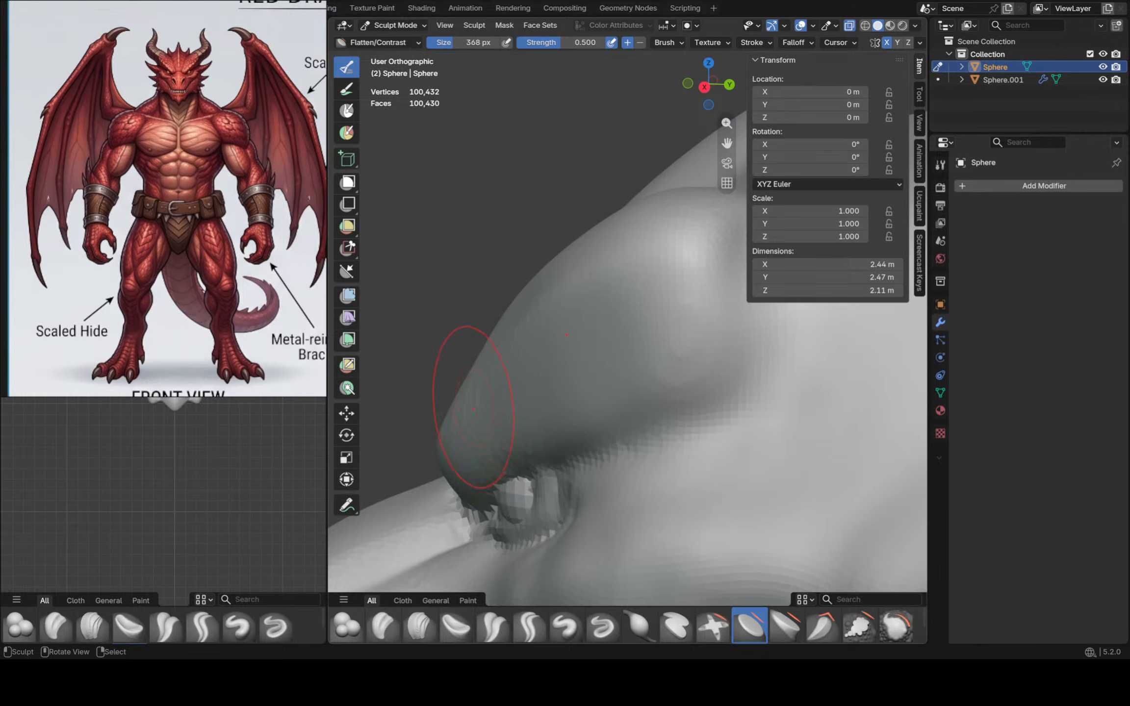
Add a Subdivision Surface modifier with viewport level 2 to the eyeballs, then return to sculpting the head
key(KP_1)
scroll(514, 385, down, 5)
shift+middle_drag(542, 499, 696, 405)
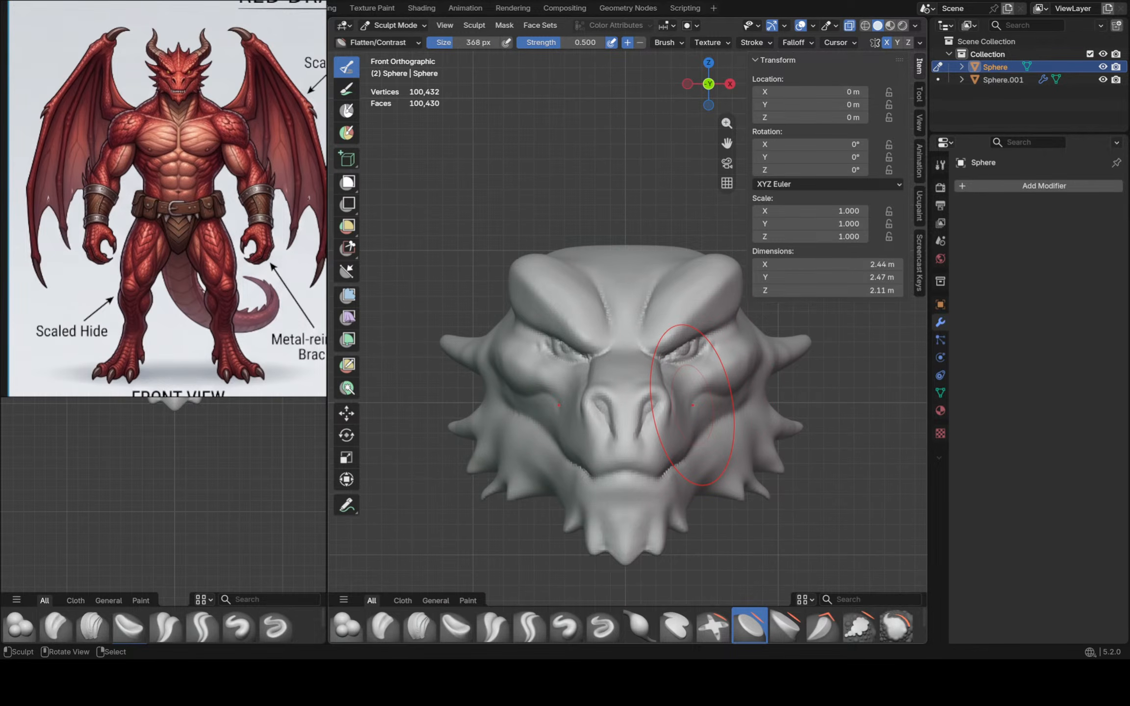
scroll(691, 405, up, 4)
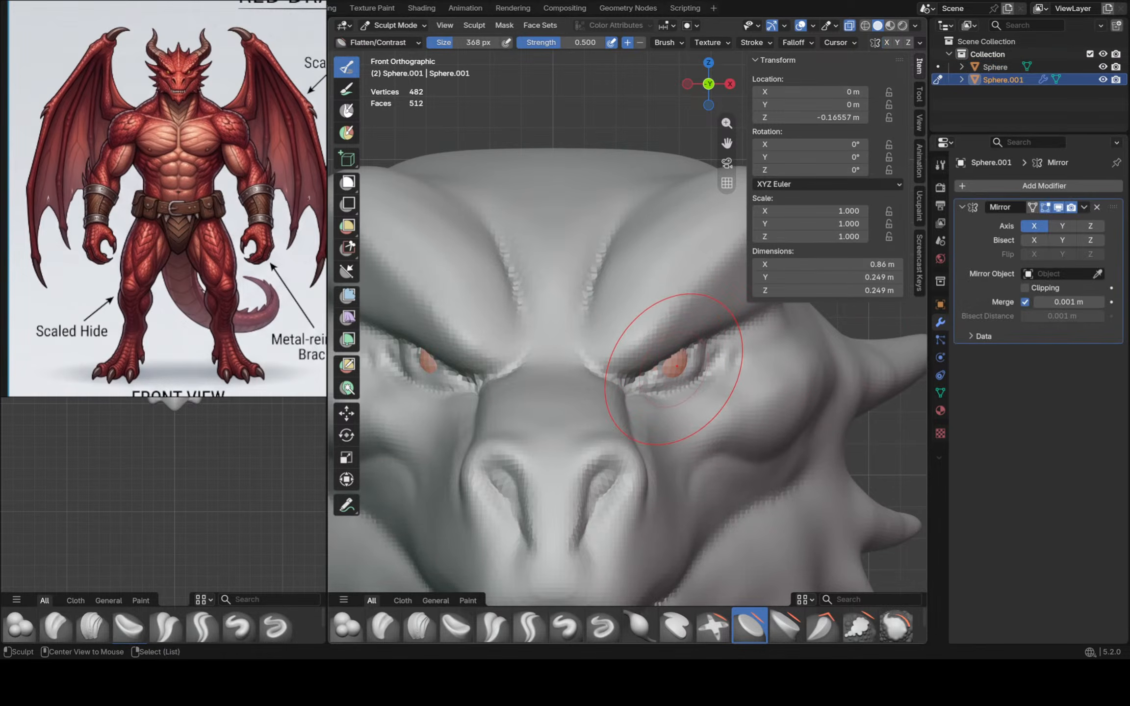
key(alt+q)
click(961, 185)
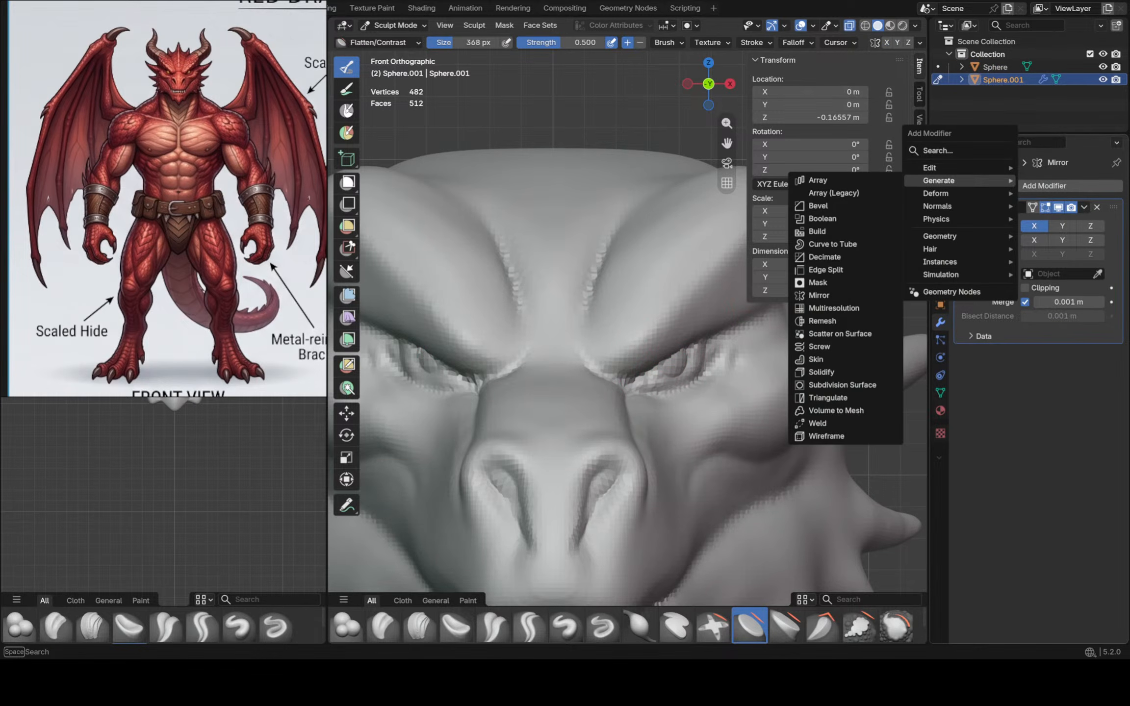
click(841, 384)
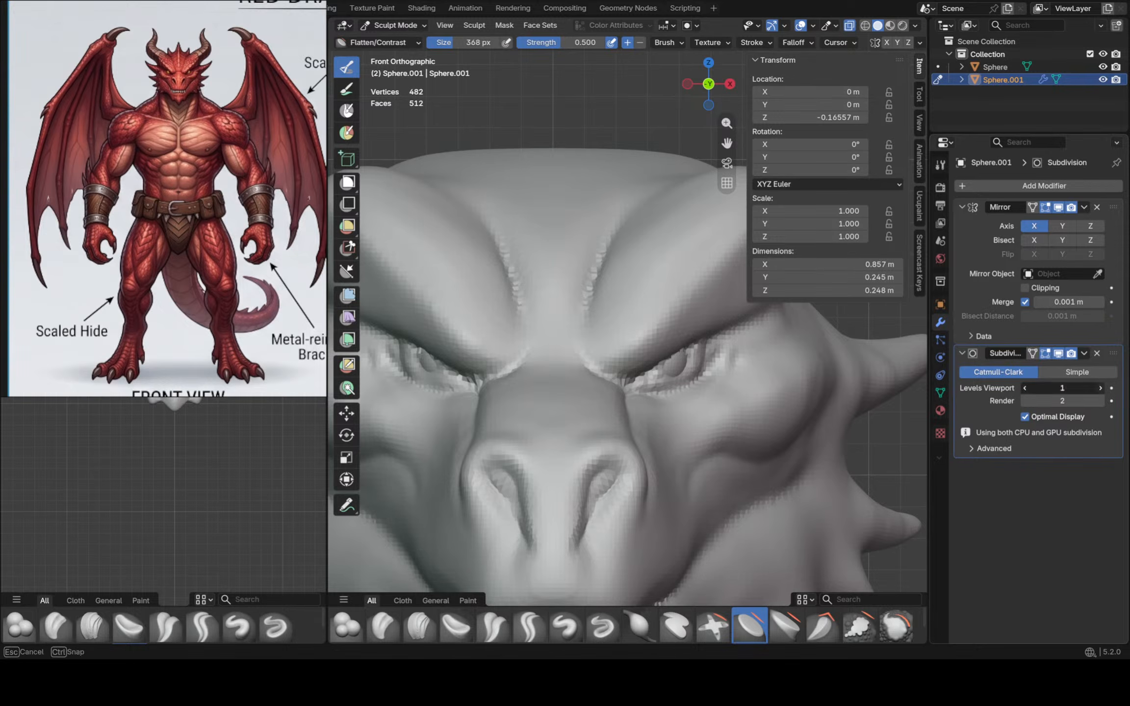
click(1100, 388)
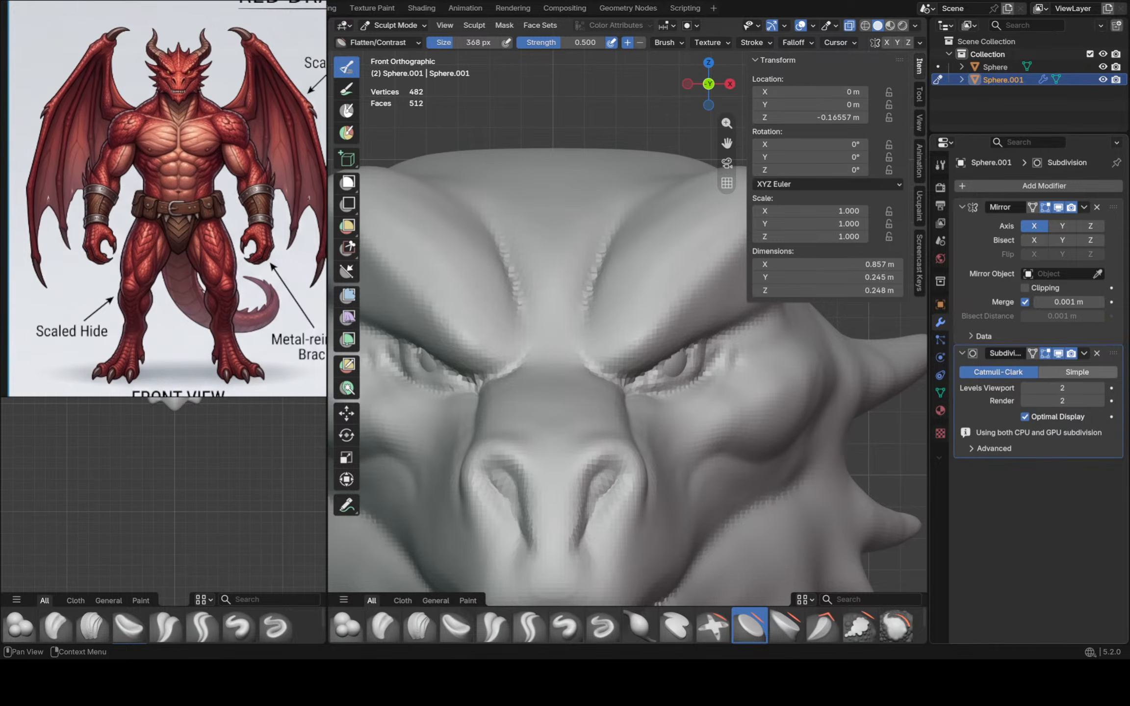
key(alt+q)
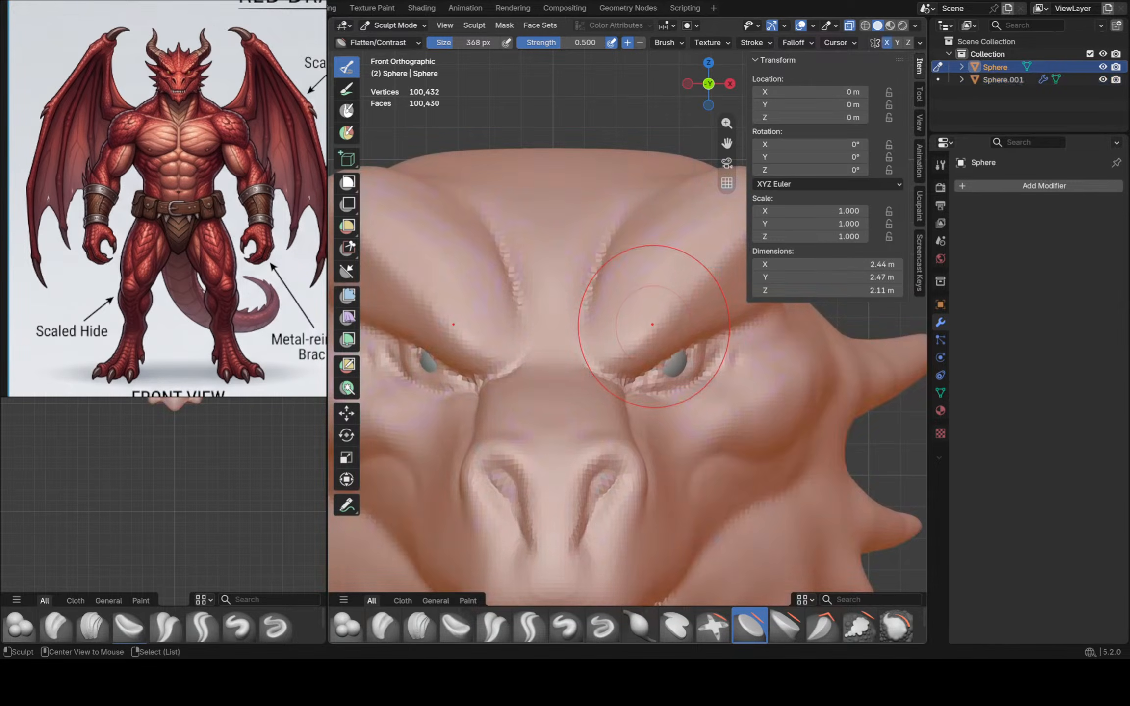
Carve the eye opening from its inner corner along the upper edge with Crease Sharp at 204 px
key(f)
click(613, 324)
scroll(662, 384, up, 5)
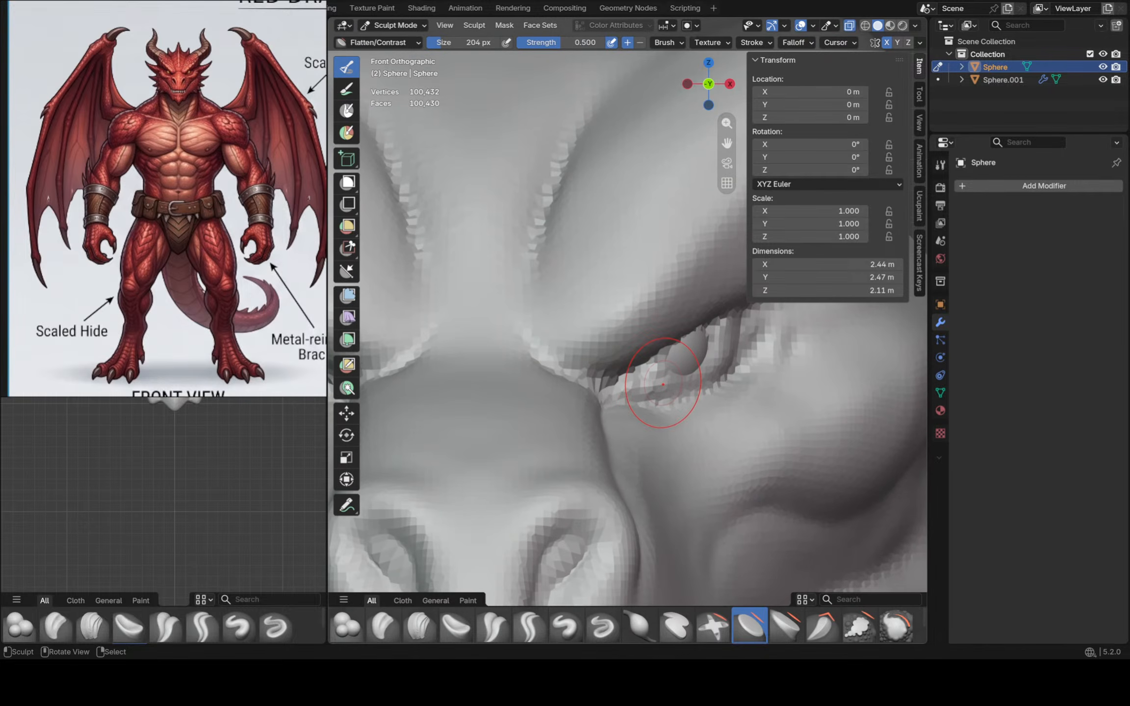
key(shift+c)
key(shift+c)
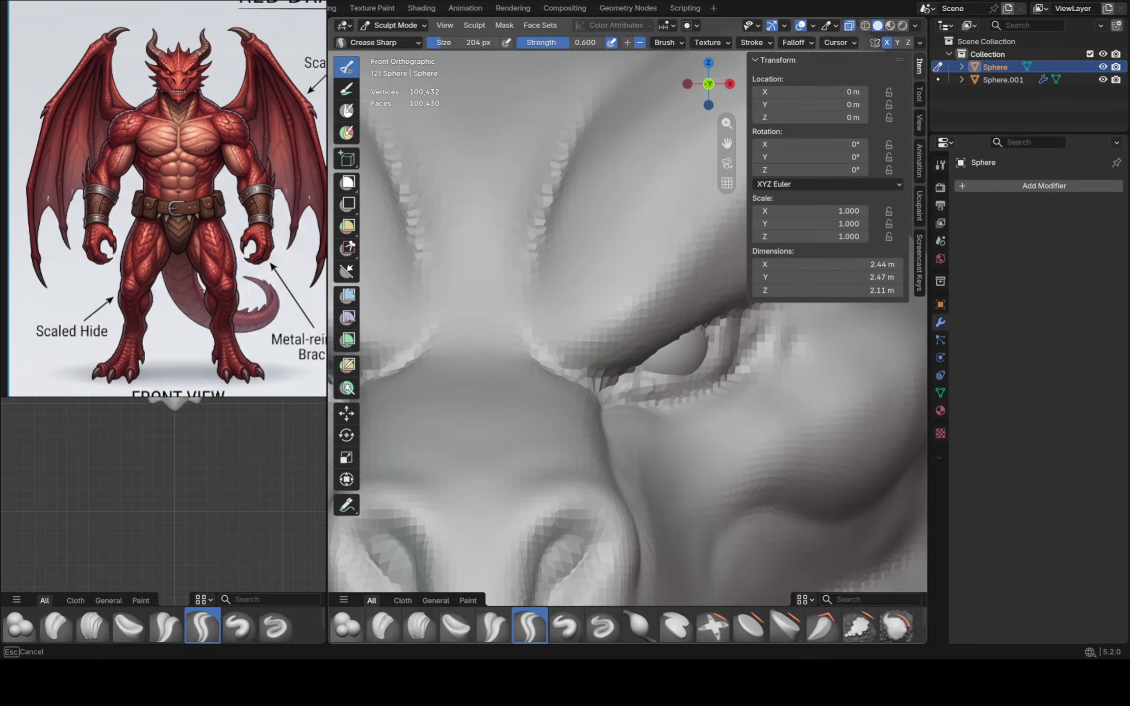
drag(693, 335, 706, 325)
drag(652, 359, 705, 326)
mouse_move(643, 371)
mouse_down()
mouse_move(677, 375)
mouse_move(643, 371)
mouse_up()
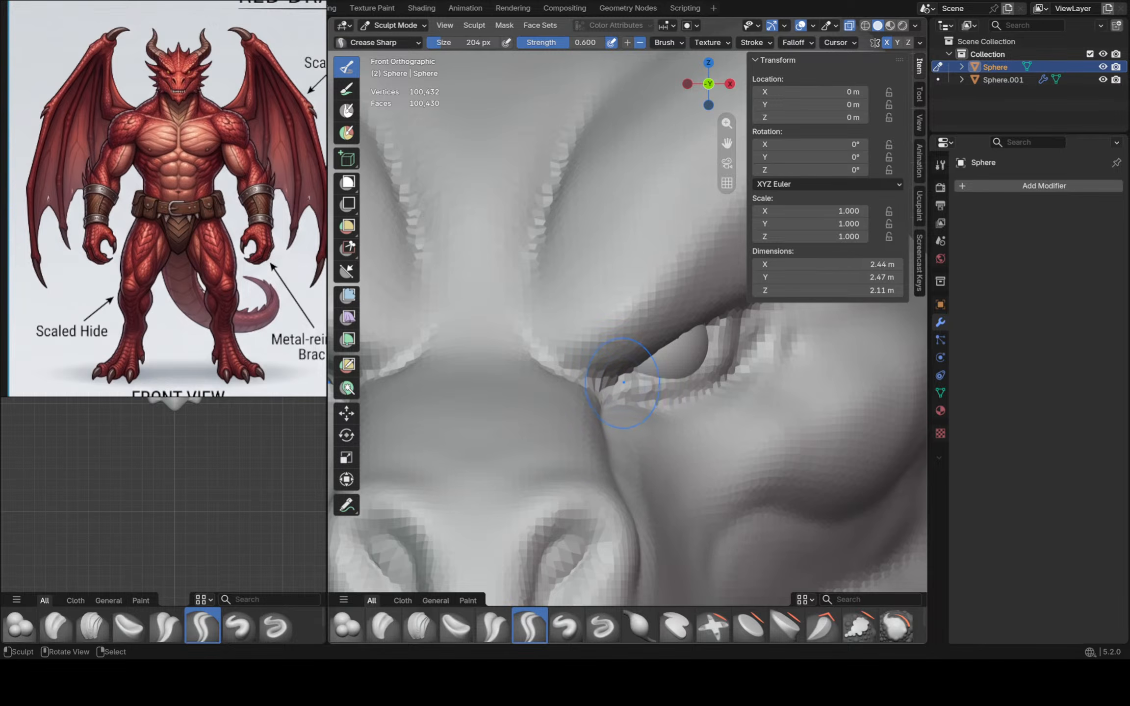
Build up the lower eyelid beneath the eyeball with the Draw brush at 204 px
click(565, 626)
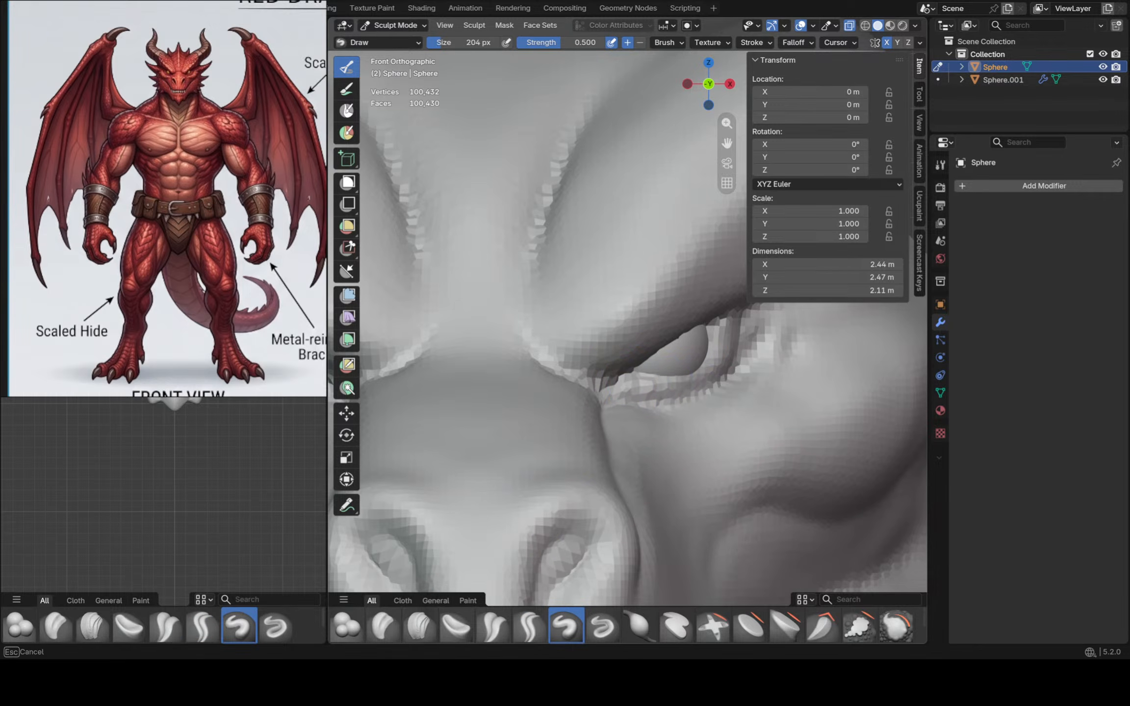
drag(705, 367, 689, 384)
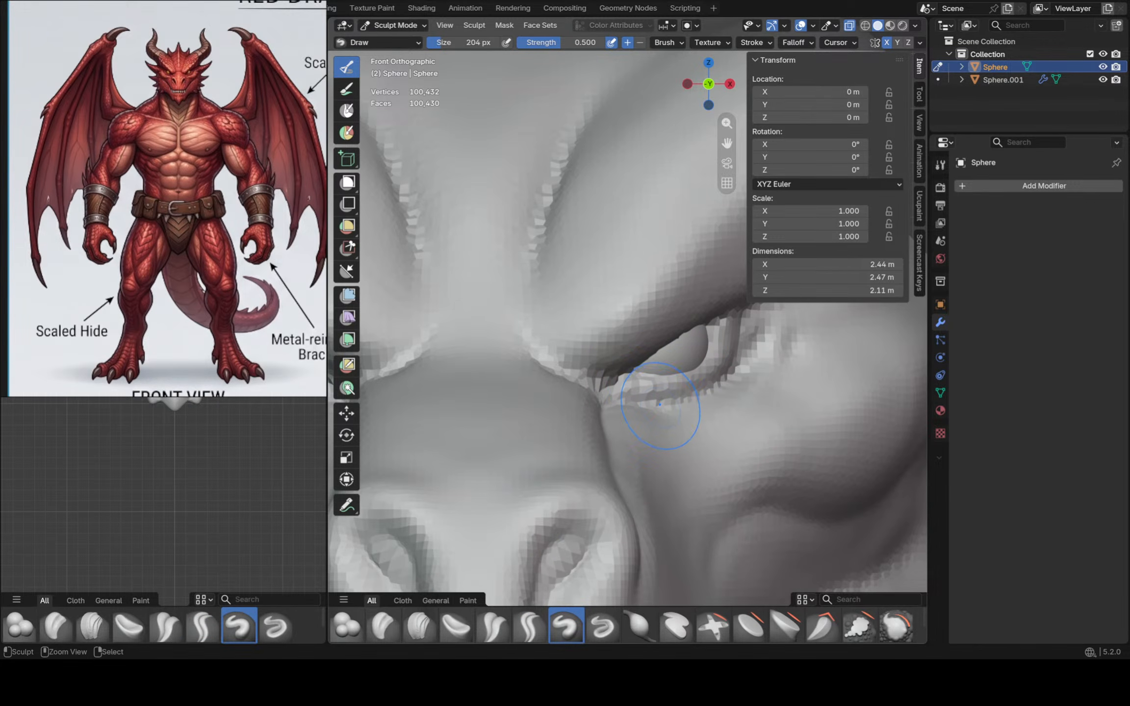
mouse_move(659, 404)
ctrl+middle_down()
mouse_move(674, 414)
mouse_move(666, 444)
mouse_move(659, 397)
ctrl+middle_up()
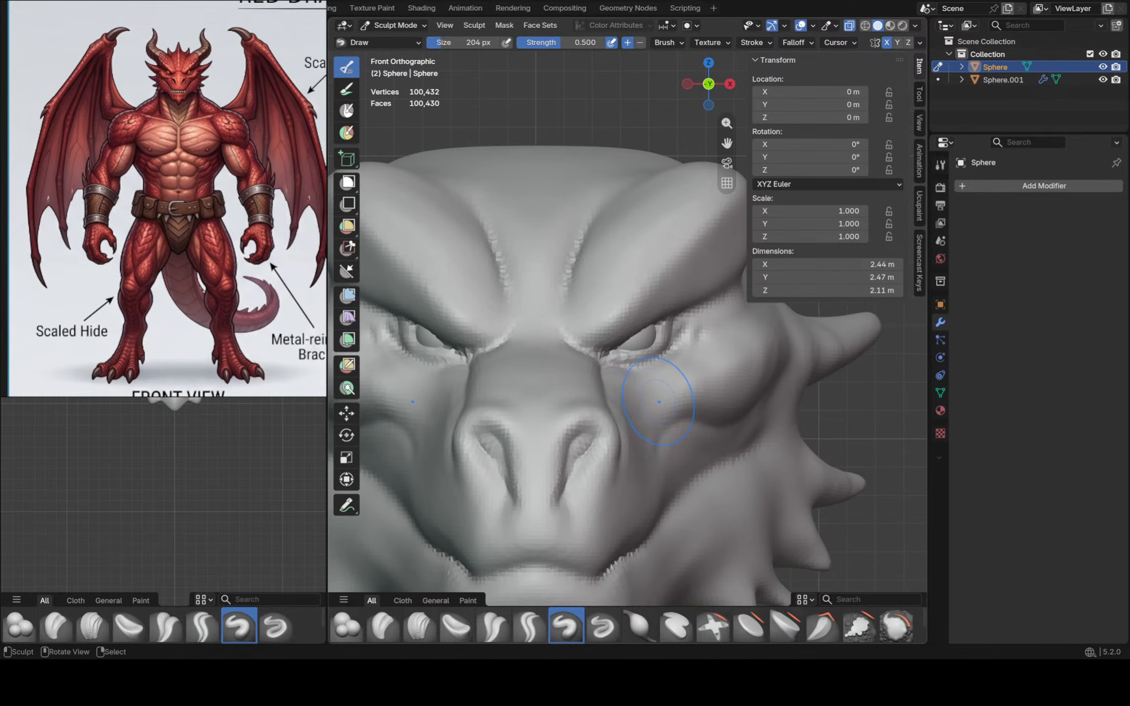
Carve skin folds around the outer eye corner and lower eyelid with the Crease Polish brush at 76 px
click(493, 625)
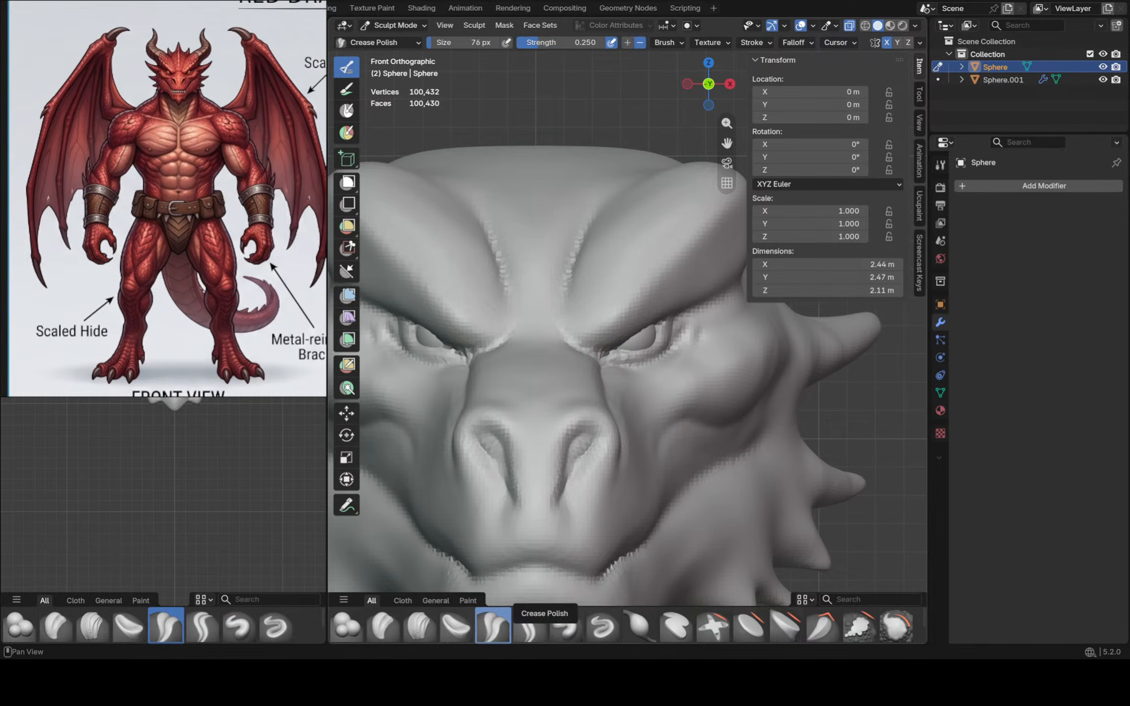
drag(706, 426, 706, 427)
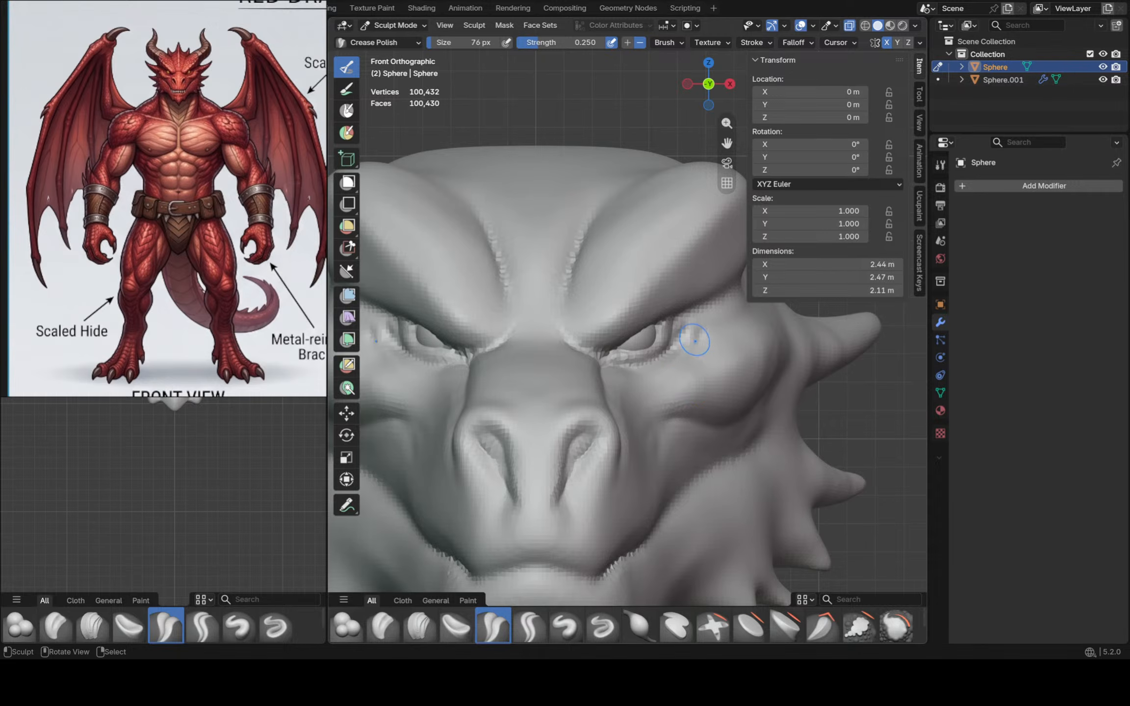
scroll(695, 341, up, 3)
drag(695, 341, 695, 340)
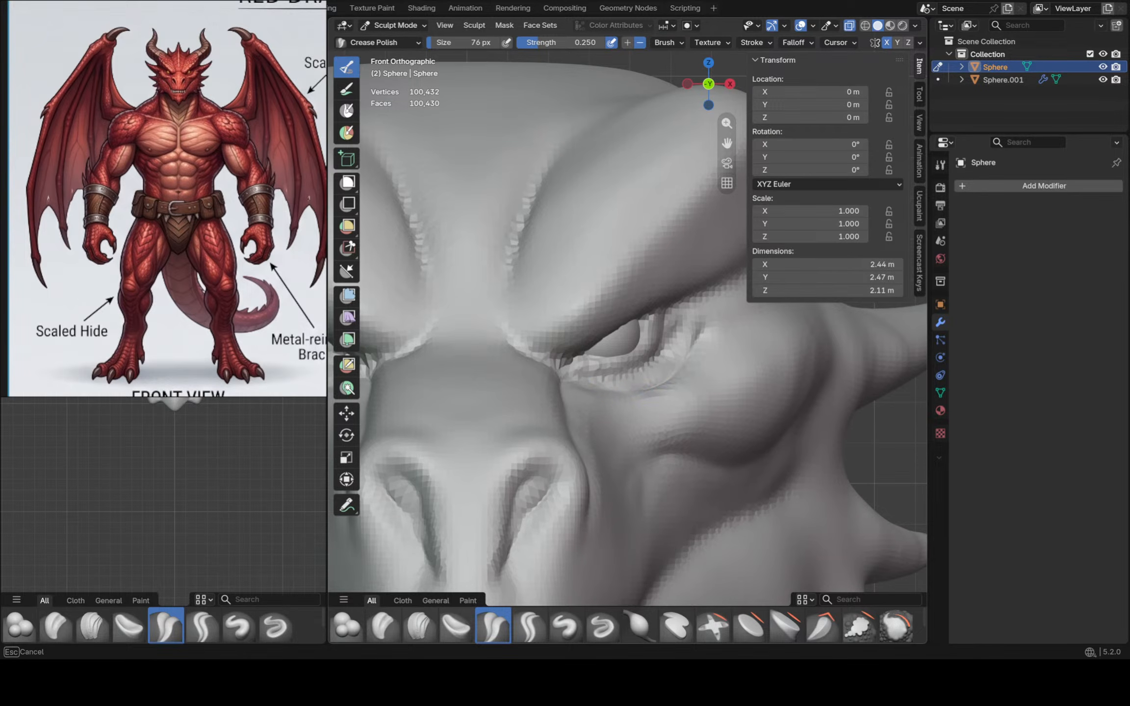
mouse_move(673, 381)
mouse_down()
mouse_move(631, 393)
mouse_move(655, 383)
mouse_up()
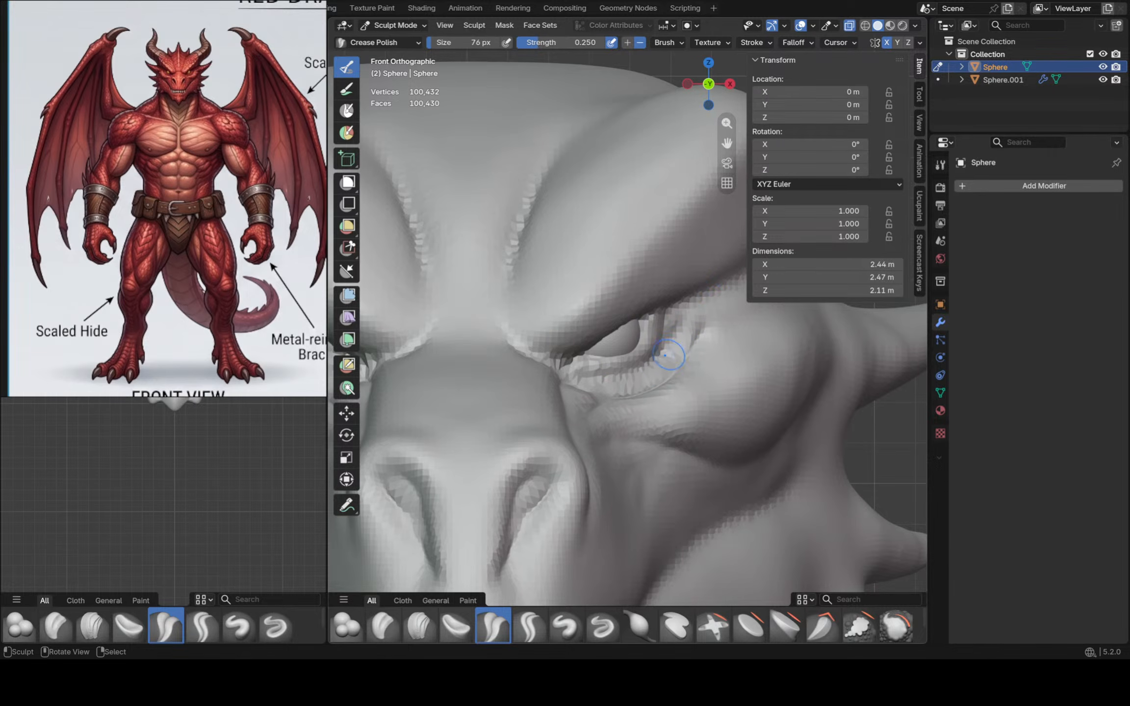
drag(644, 371, 681, 297)
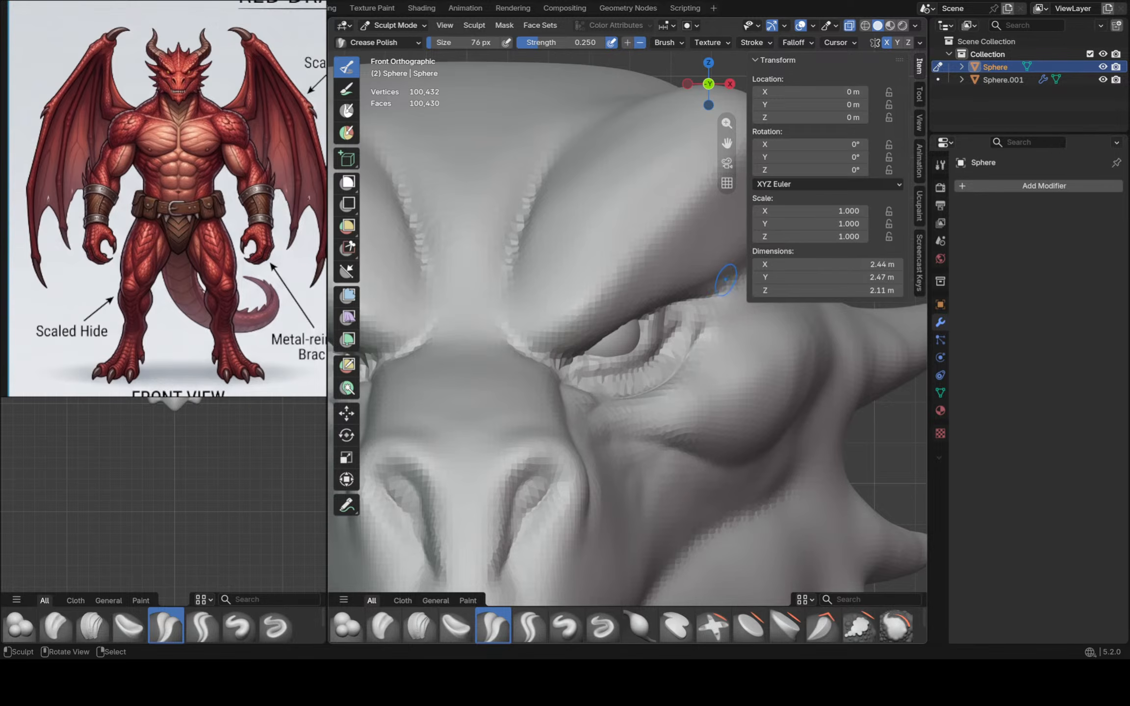
scroll(611, 305, down, 4)
scroll(612, 305, down, 2)
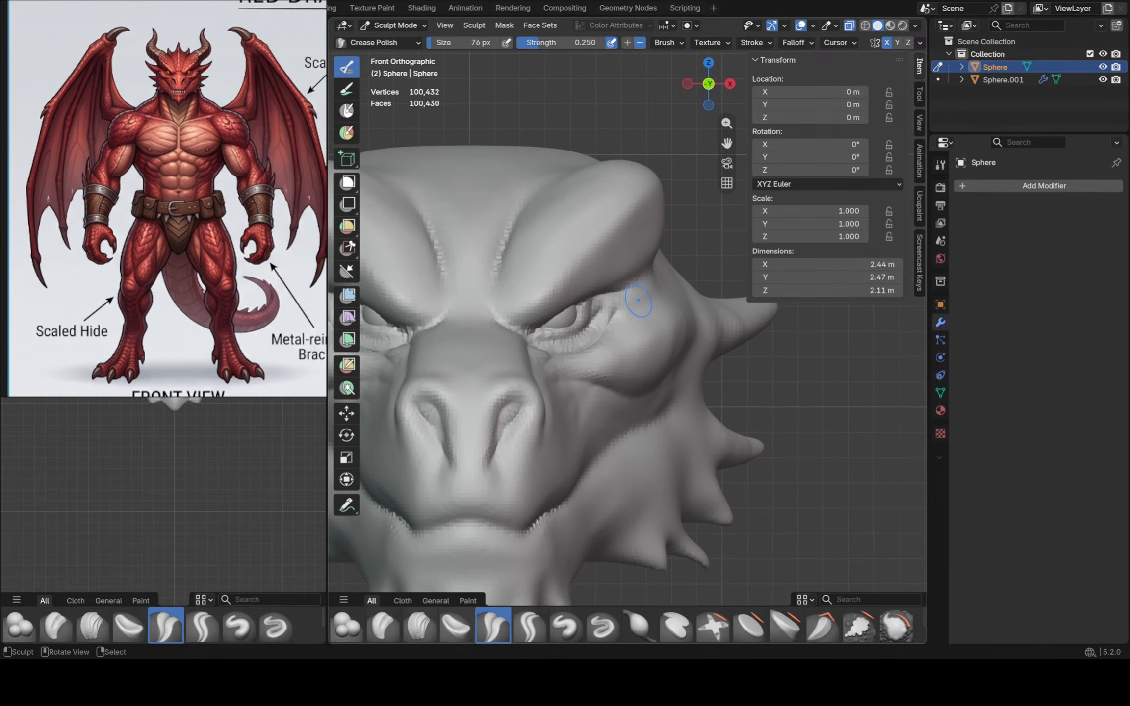
key(g)
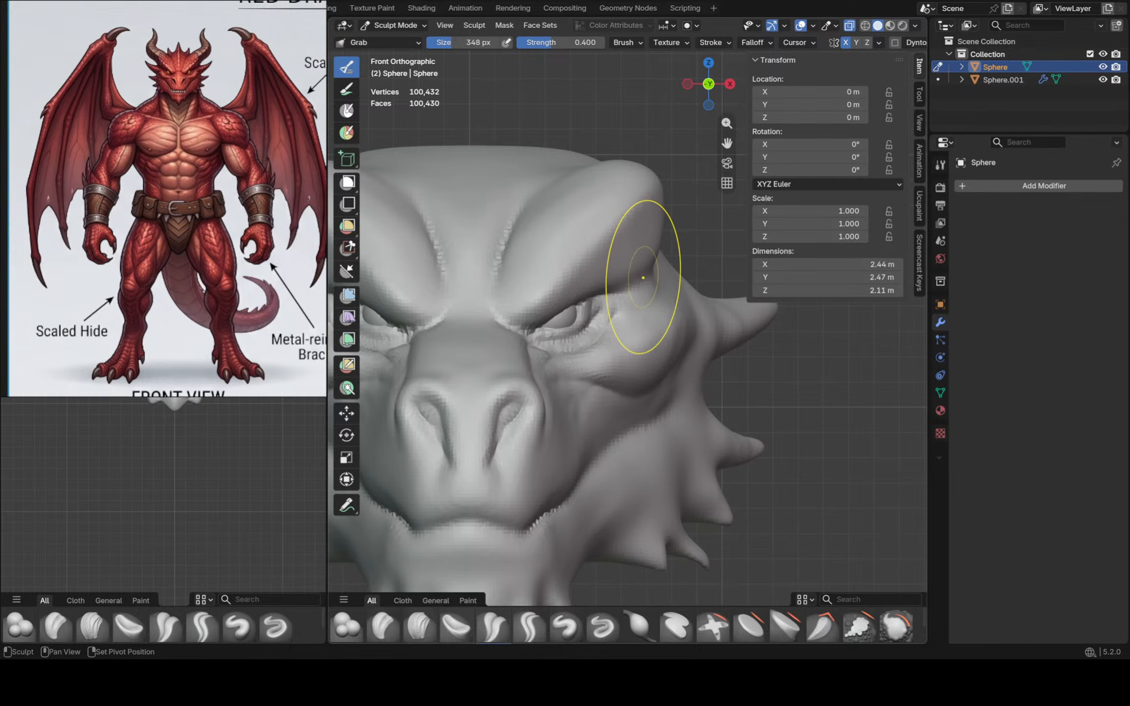
key(f)
key(Return)
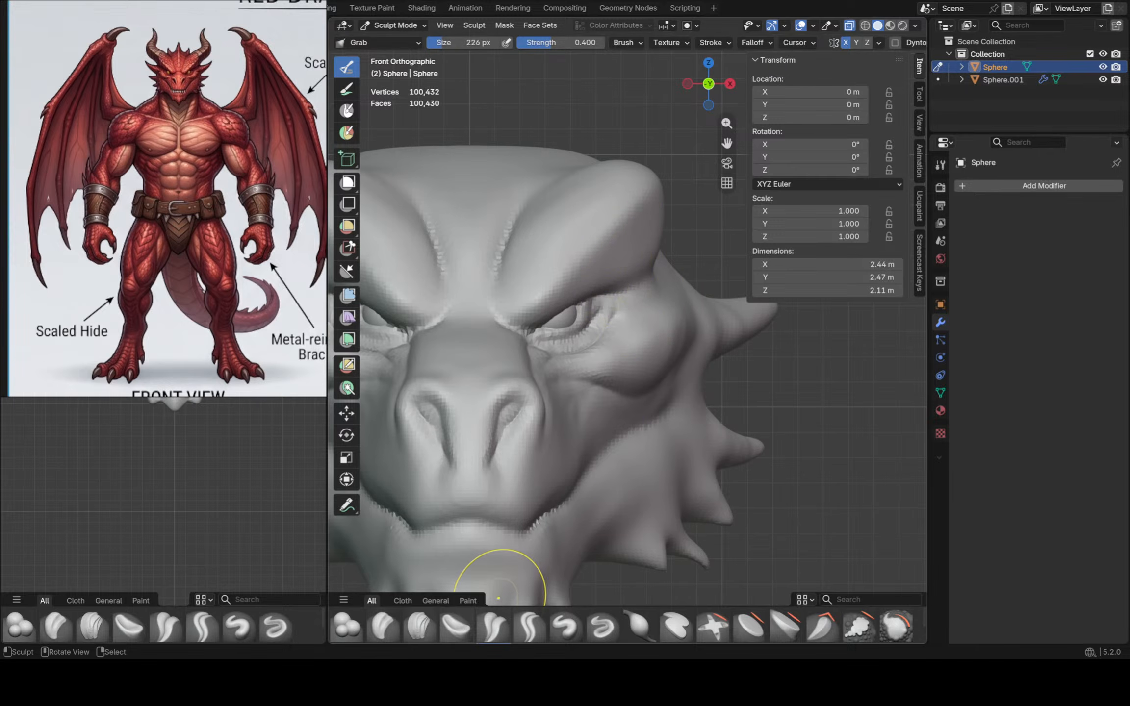
Deepen the crease beneath the outer end of the brow ridge with the Crease Polish brush at 164 px
click(493, 625)
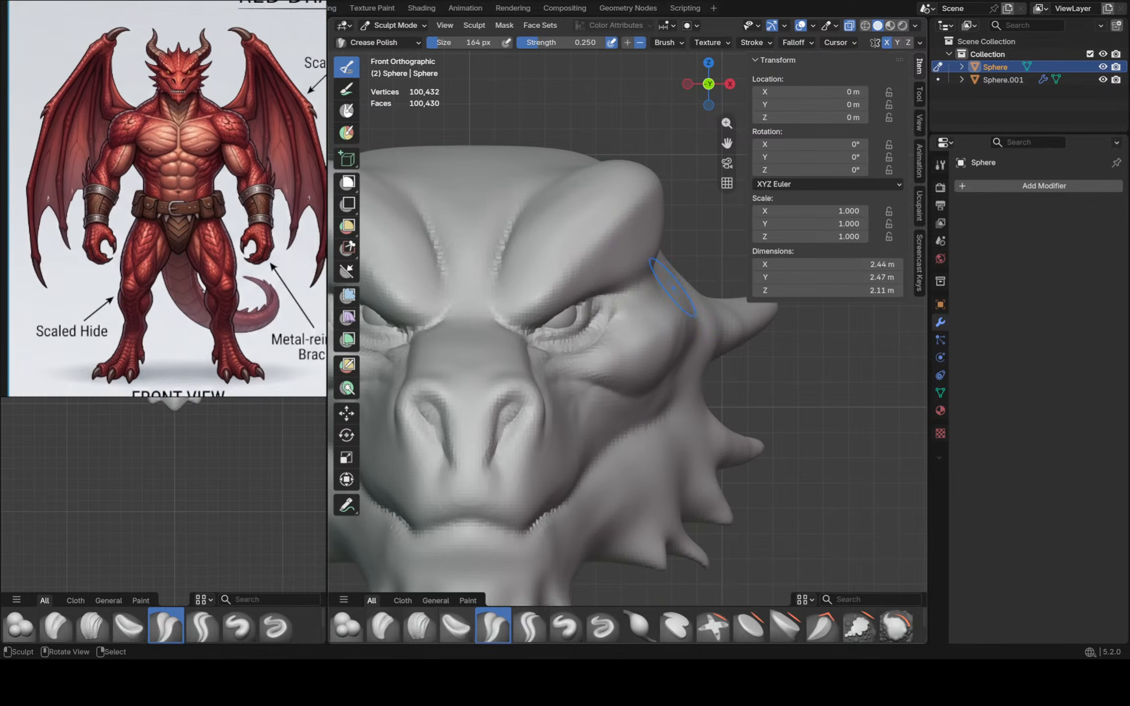
scroll(648, 276, up, 3)
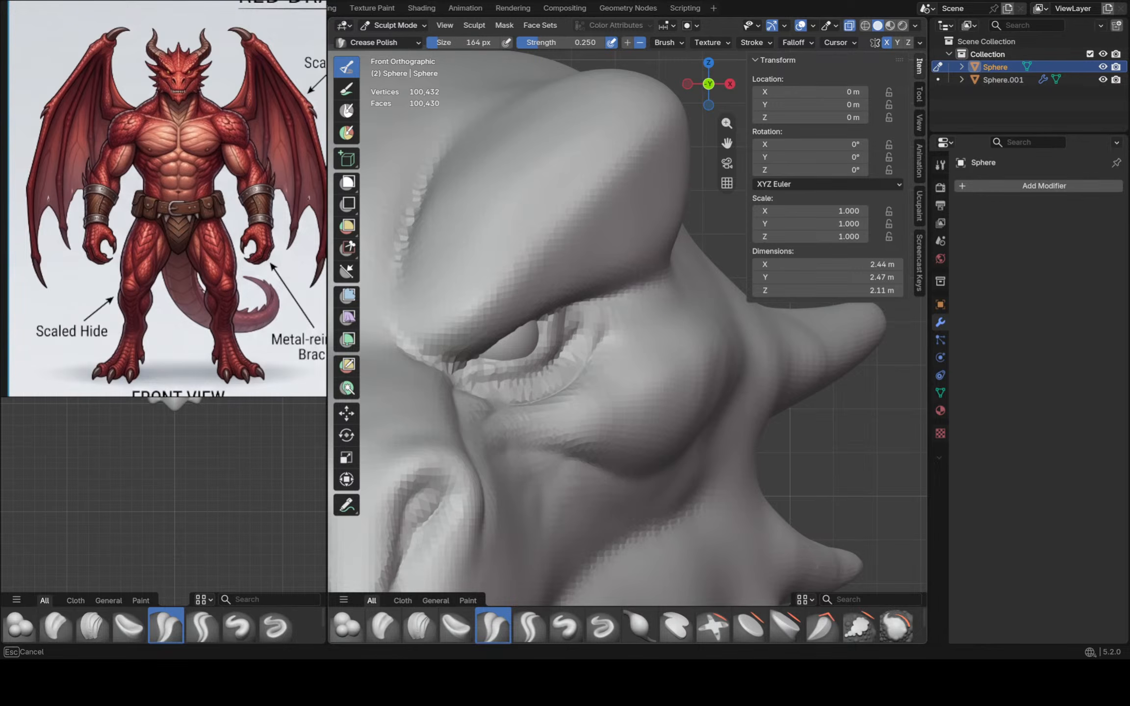
drag(630, 281, 640, 278)
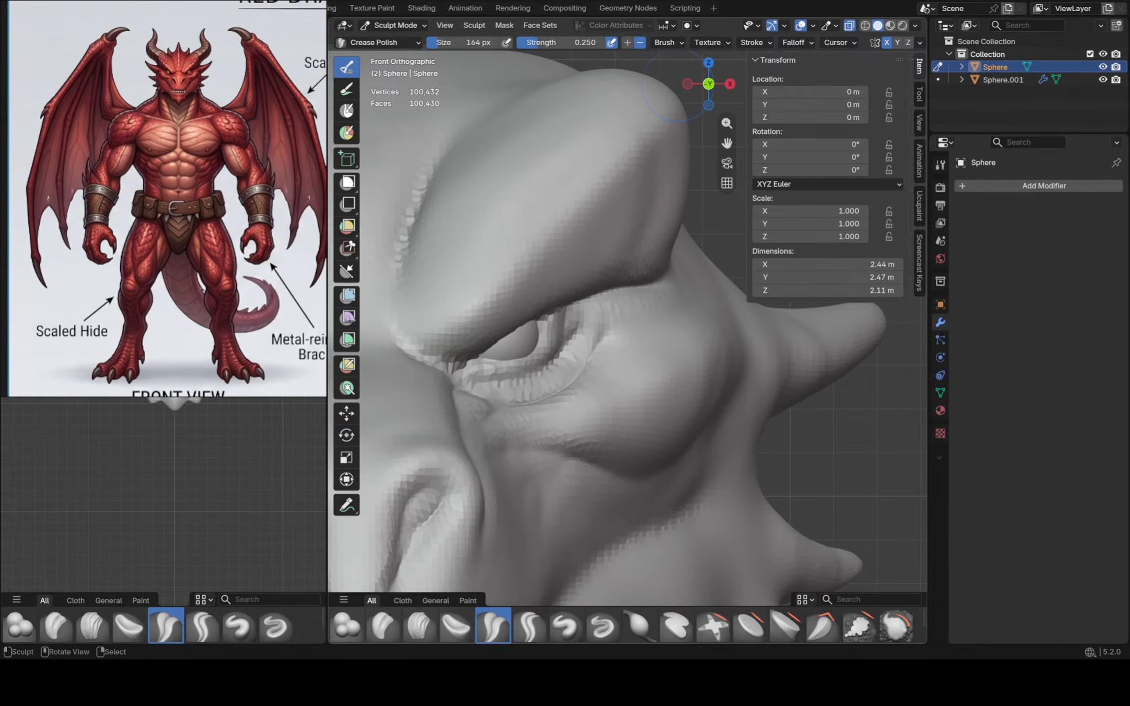
Carve curved wrinkle grooves across the brow ridge with the Crease Polish brush at 94 px
key(f)
click(661, 87)
drag(608, 288, 591, 253)
drag(531, 314, 527, 319)
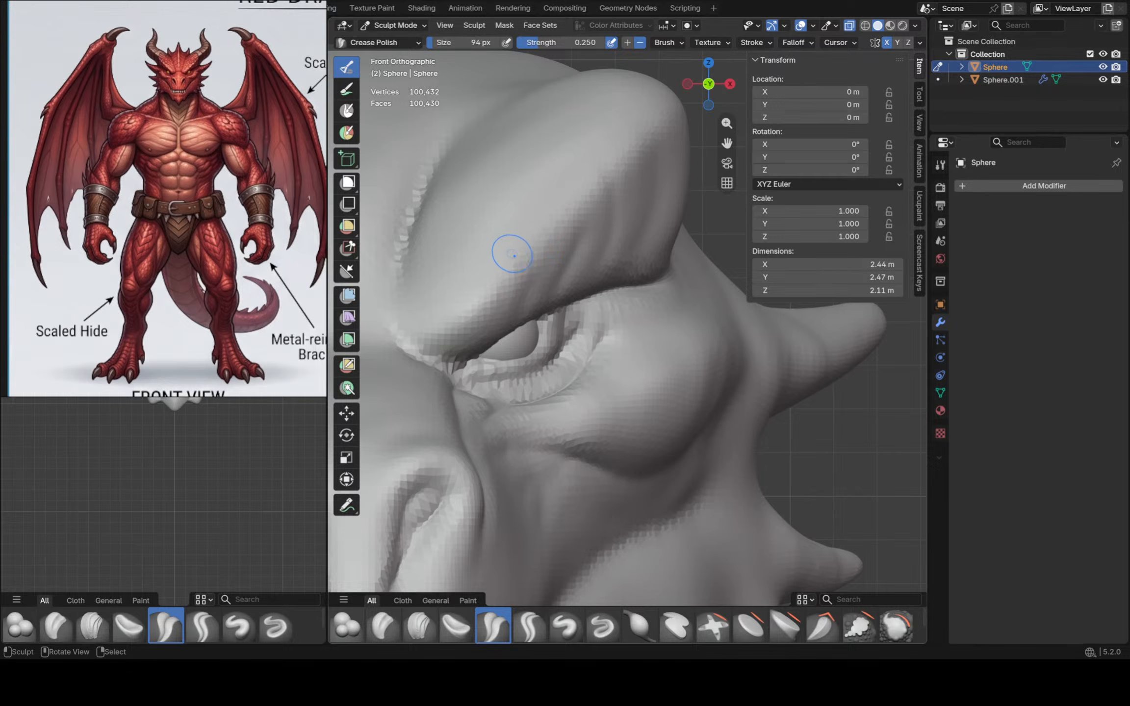
drag(512, 255, 508, 261)
drag(588, 154, 513, 171)
drag(607, 116, 606, 118)
drag(443, 187, 440, 190)
scroll(440, 191, down, 2)
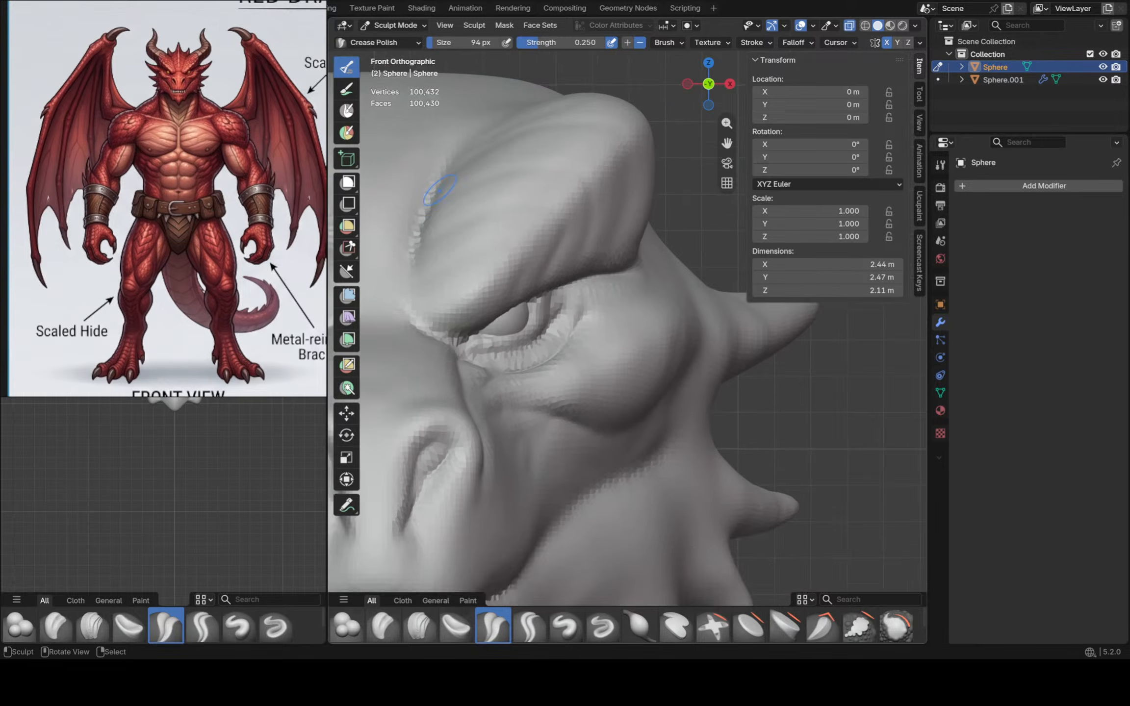
scroll(465, 175, down, 5)
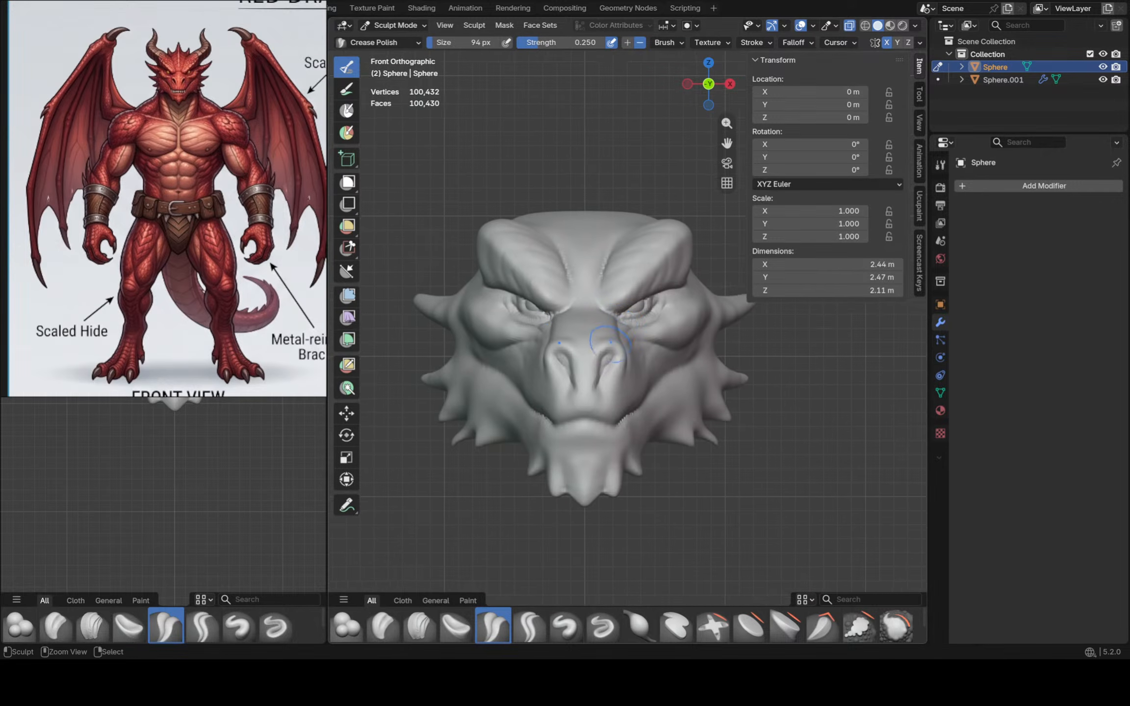
Adjust the inner eye corner beside the snout bridge with the Grab brush at 316 px
mouse_move(618, 316)
mouse_down()
mouse_move(616, 328)
mouse_move(611, 296)
mouse_move(613, 308)
mouse_up()
scroll(637, 320, up, 3)
key(g)
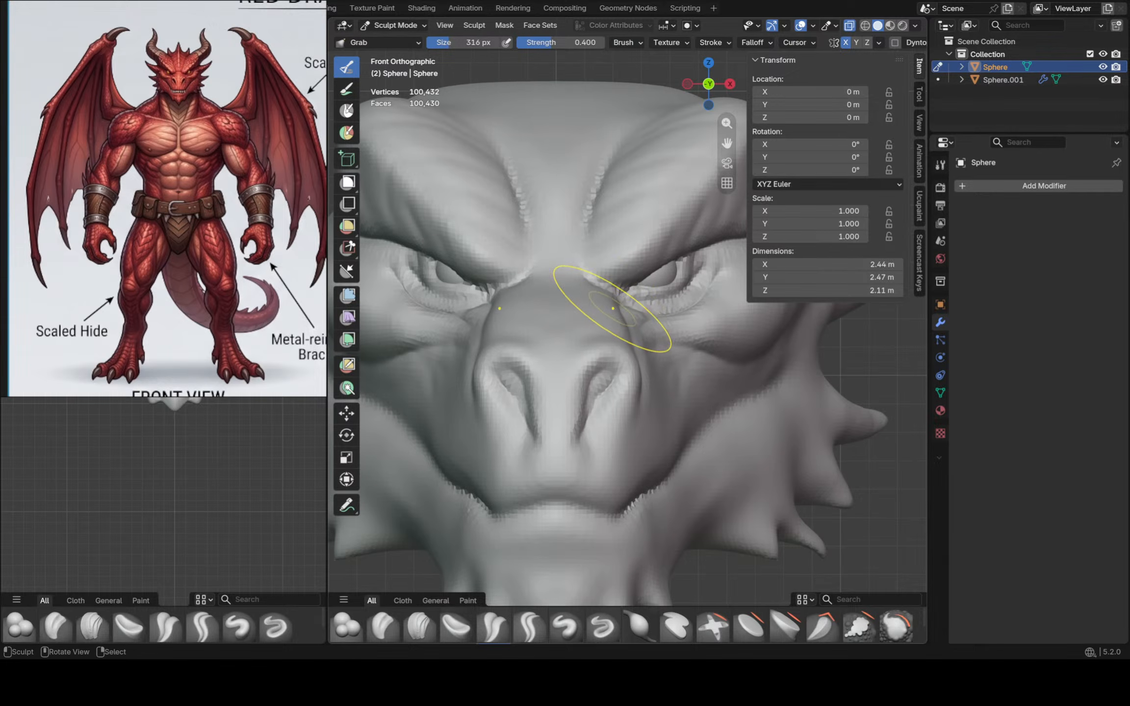
ctrl+middle_drag(613, 308, 617, 315)
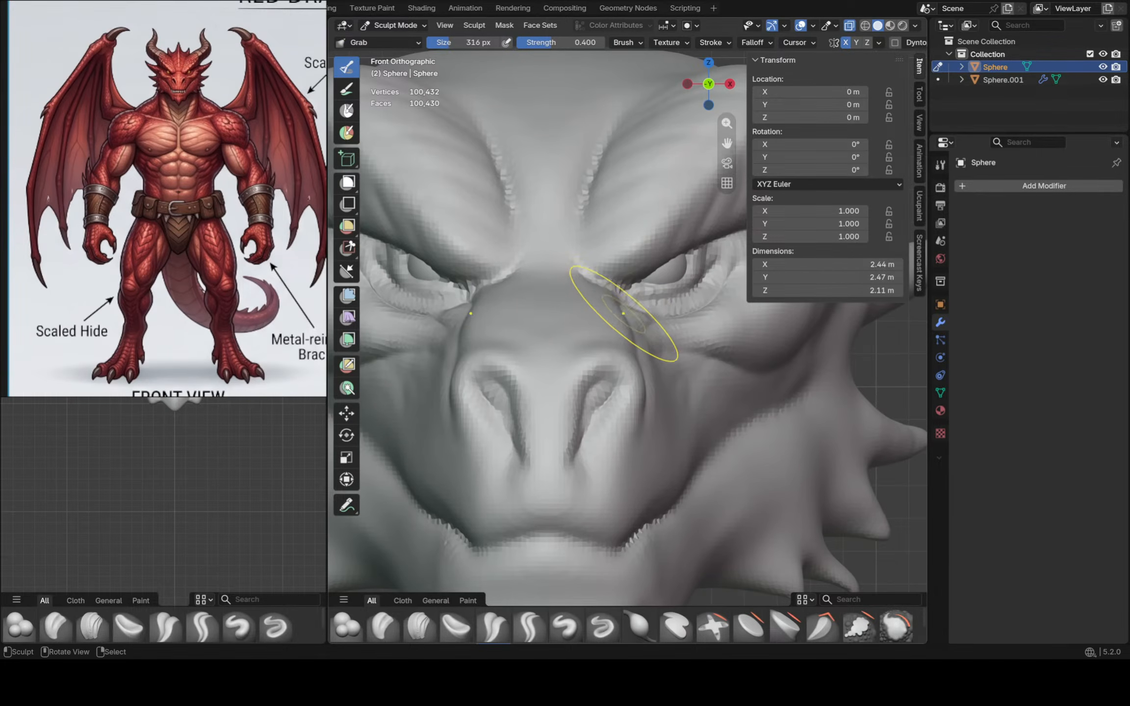
drag(623, 313, 625, 310)
middle_drag(625, 311, 598, 272)
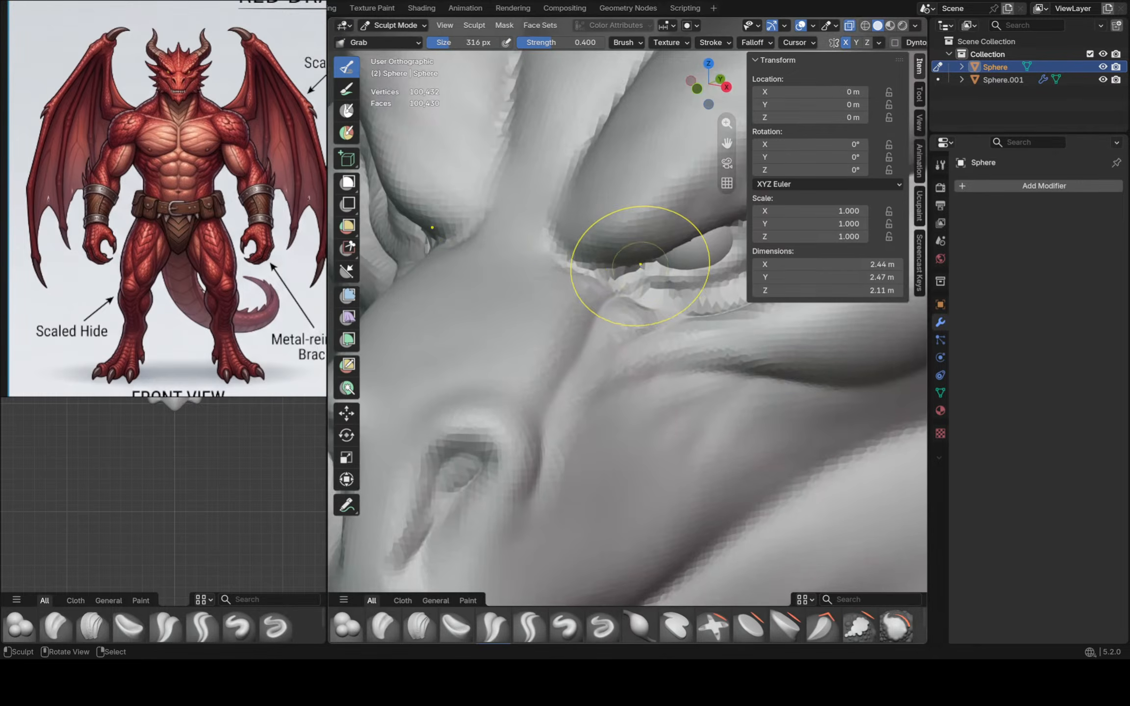
scroll(640, 267, down, 6)
middle_drag(610, 323, 632, 359)
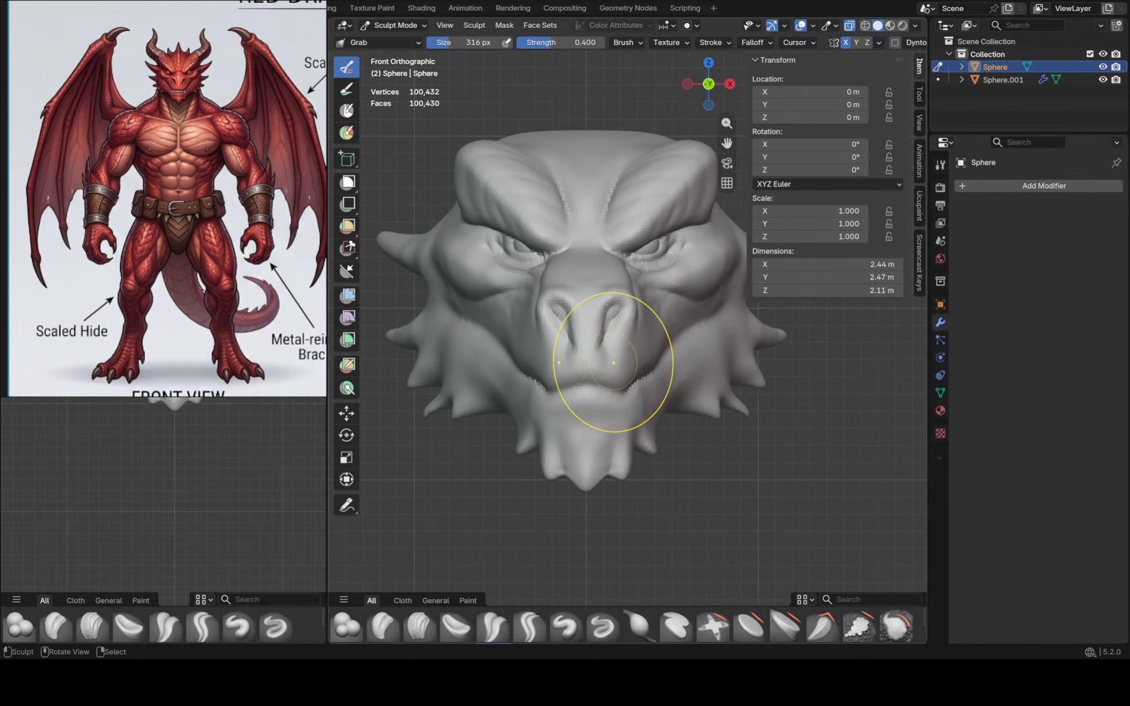
Inflate a bulge on the side of the upper lip just above the mouth line with the Inflate/Deflate brush at 258 px
scroll(617, 362, up, 2)
scroll(635, 391, up, 3)
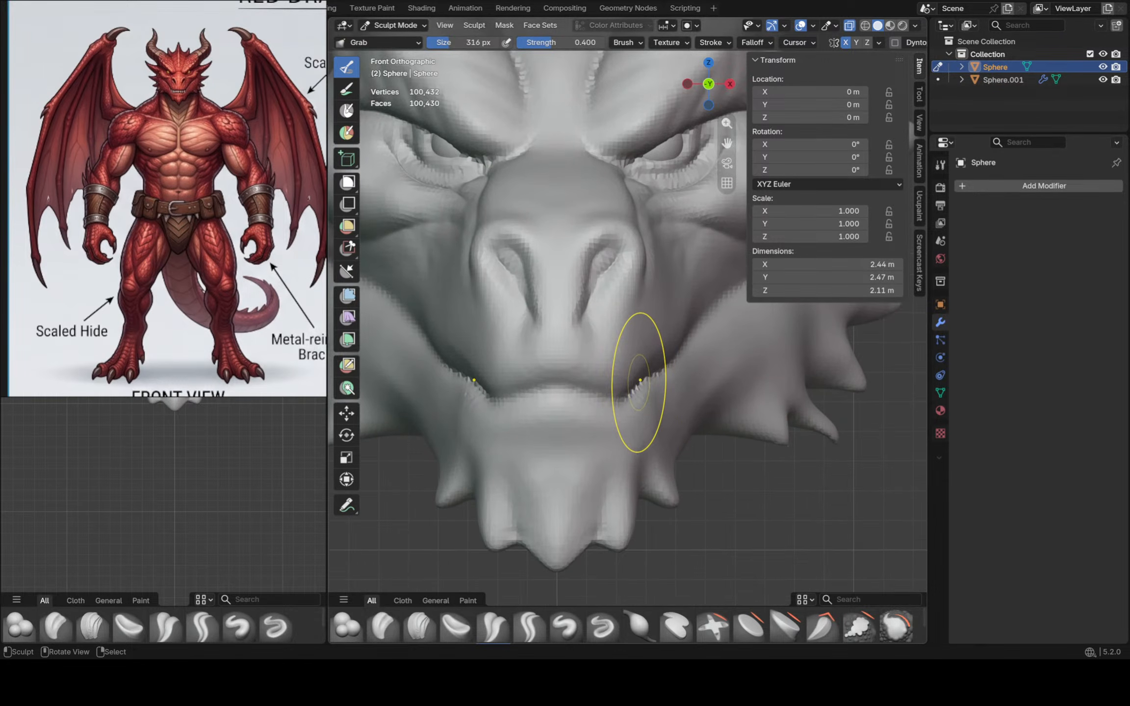
click(639, 625)
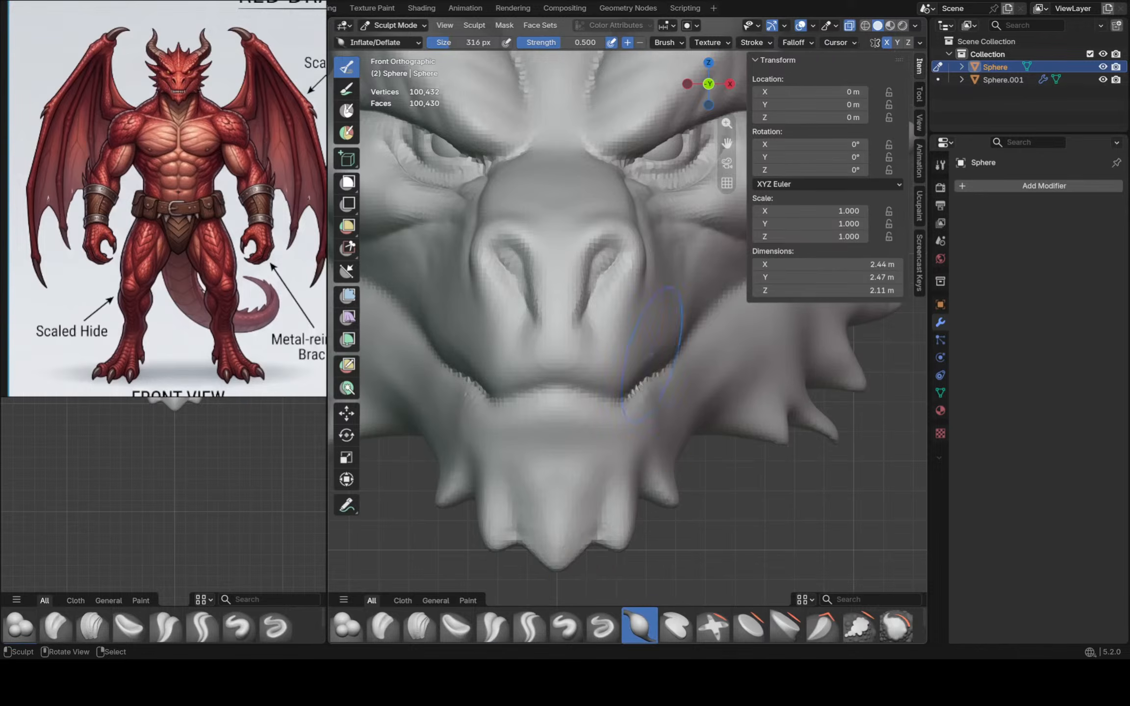
middle_drag(687, 466, 529, 455)
scroll(558, 353, up, 1)
middle_drag(557, 358, 573, 345)
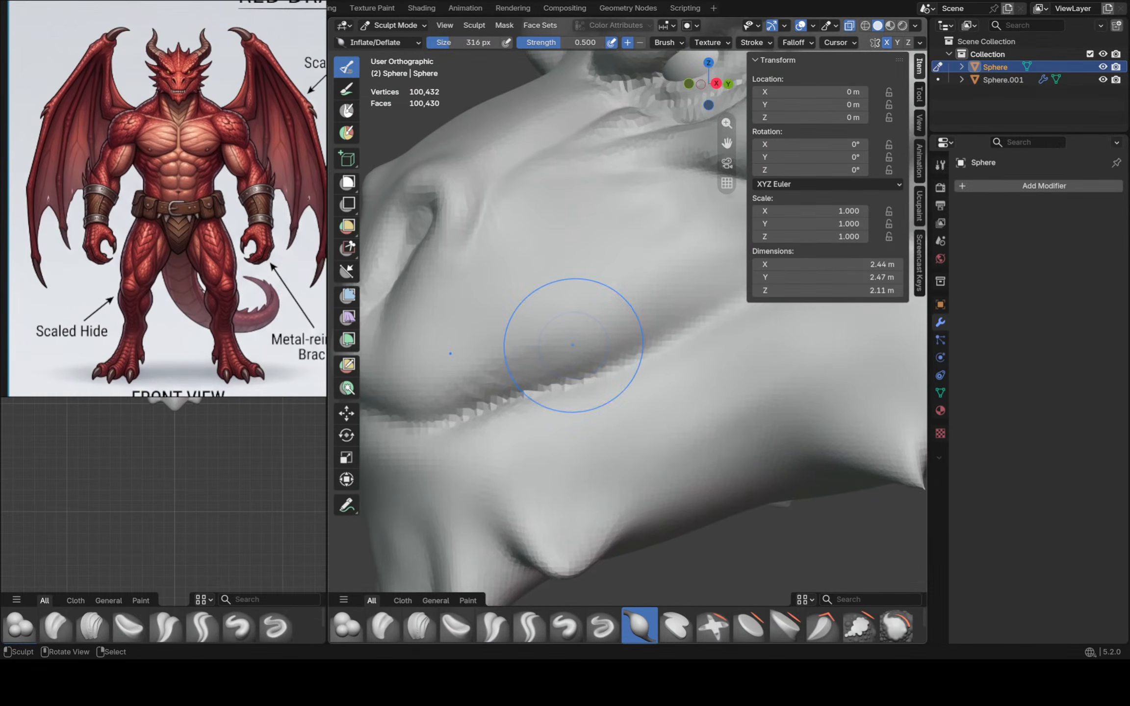
key(f)
click(559, 346)
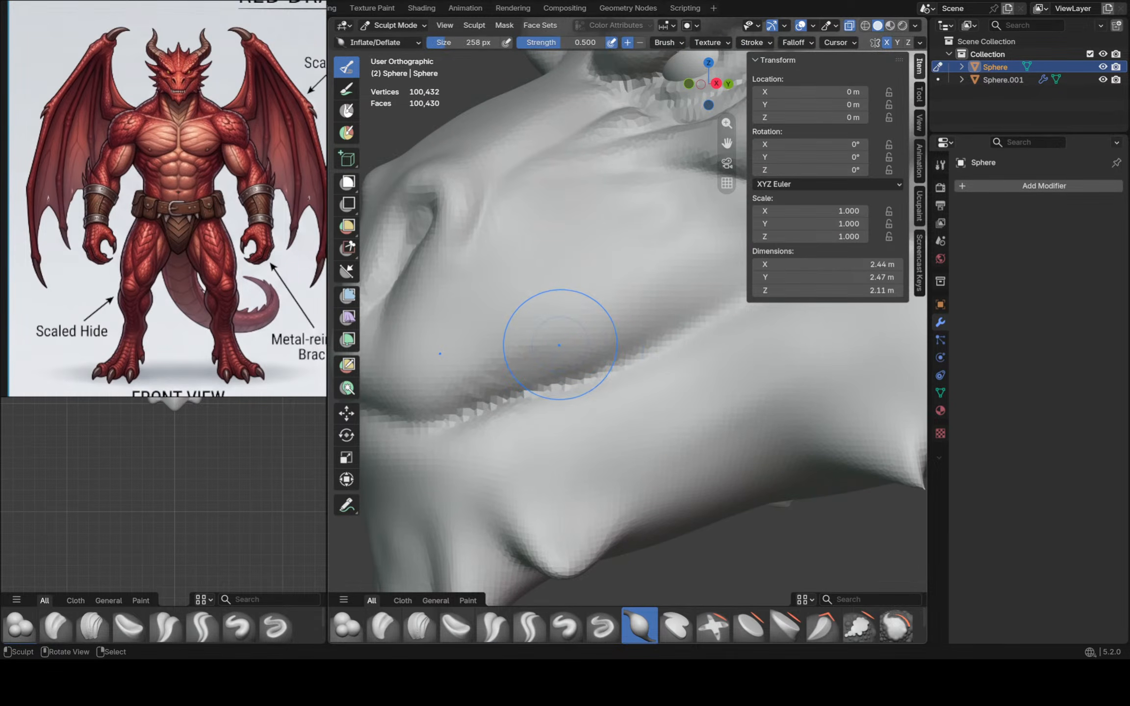
scroll(580, 366, up, 1)
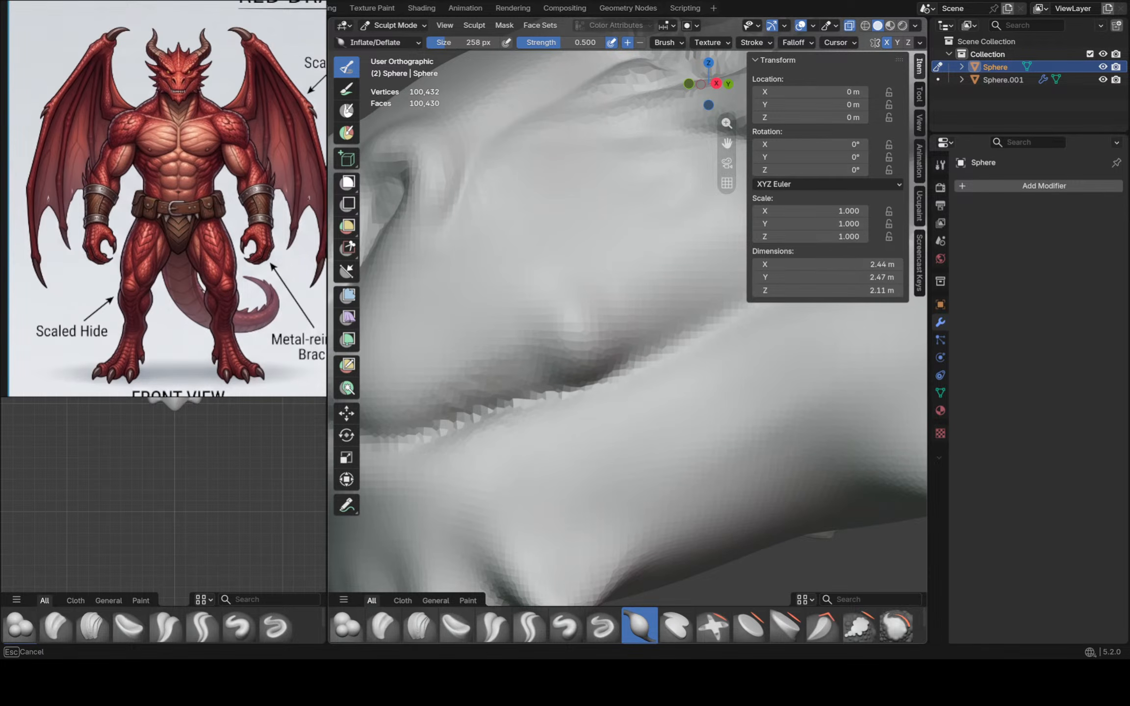
mouse_move(549, 353)
middle_down()
mouse_move(576, 306)
mouse_move(619, 373)
middle_up()
Sharpen the outline of the side lip bulge and the fold beneath it with the Crease Polish brush at 154 px
click(493, 625)
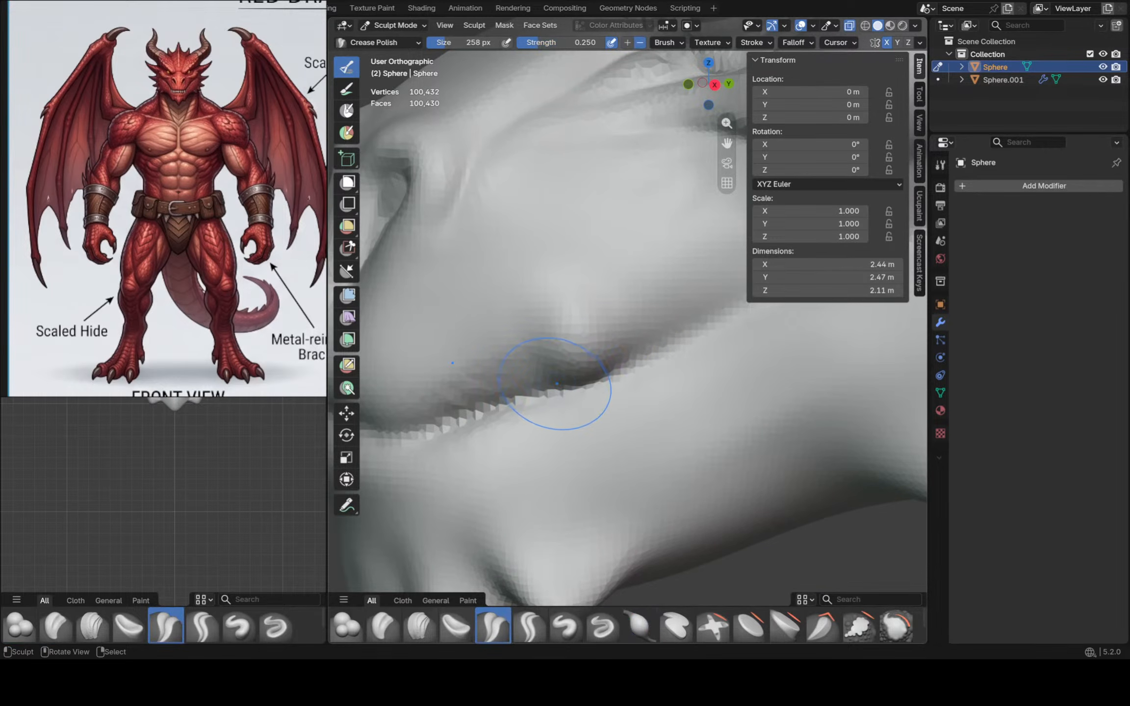
key(f)
click(548, 371)
mouse_move(600, 349)
ctrl+mouse_down()
mouse_move(535, 346)
mouse_move(544, 275)
ctrl+mouse_up()
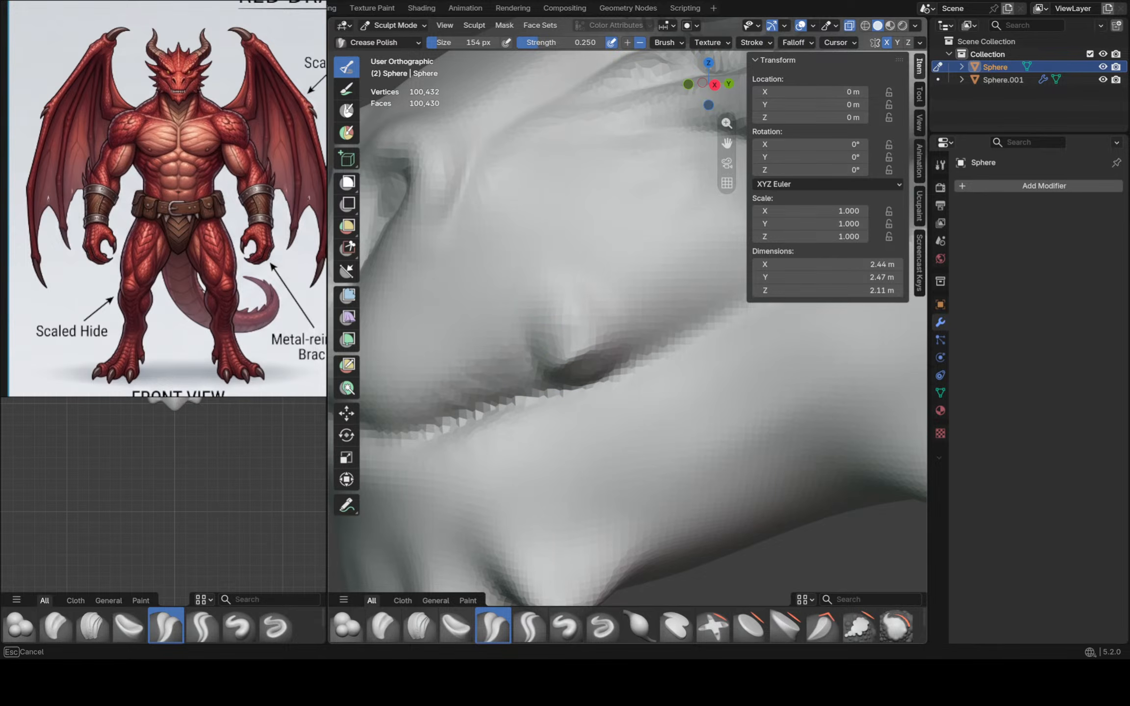
drag(569, 319, 575, 299)
mouse_move(591, 314)
mouse_down()
mouse_move(609, 357)
mouse_move(544, 393)
mouse_move(584, 347)
mouse_up()
alt+middle_drag(585, 347, 617, 328)
mouse_move(633, 319)
ctrl+middle_down()
mouse_move(646, 335)
mouse_move(620, 315)
mouse_move(629, 336)
ctrl+middle_up()
mouse_move(629, 335)
shift+middle_down()
mouse_move(537, 384)
mouse_move(515, 361)
mouse_move(578, 397)
mouse_move(651, 409)
mouse_move(597, 434)
mouse_move(578, 420)
shift+middle_up()
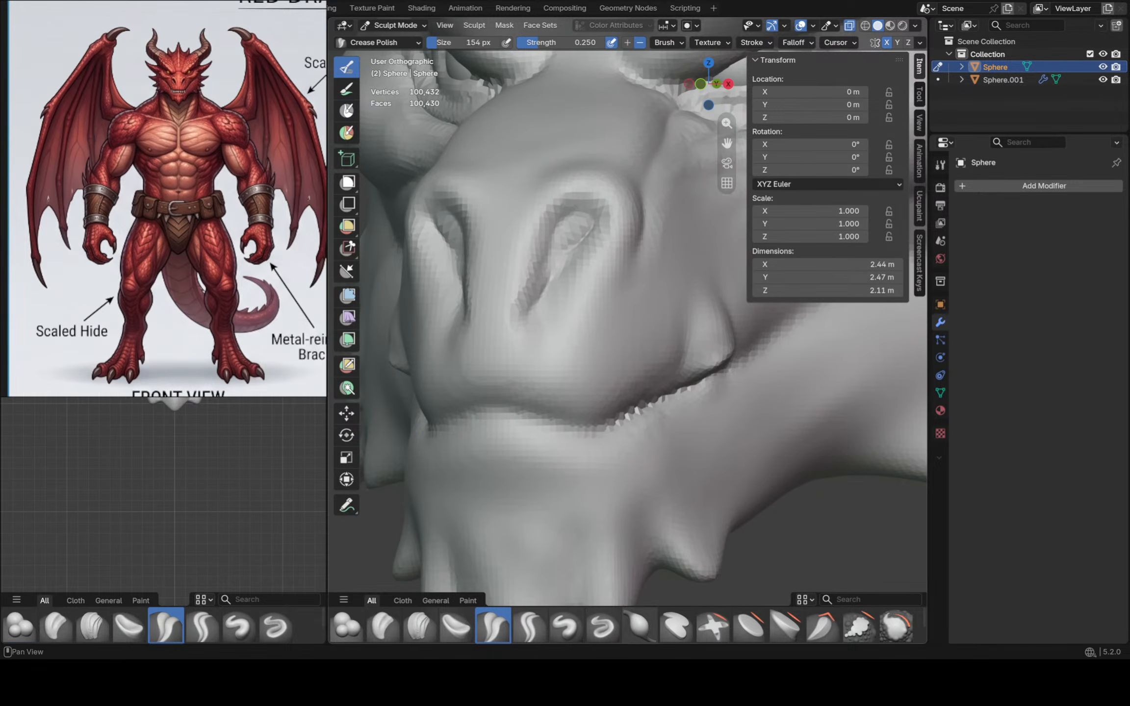
Inflate a second bulge at the front corner of the upper lip with the Inflate/Deflate brush at 154 px
click(639, 625)
ctrl+middle_drag(595, 365, 592, 403)
drag(592, 404, 599, 400)
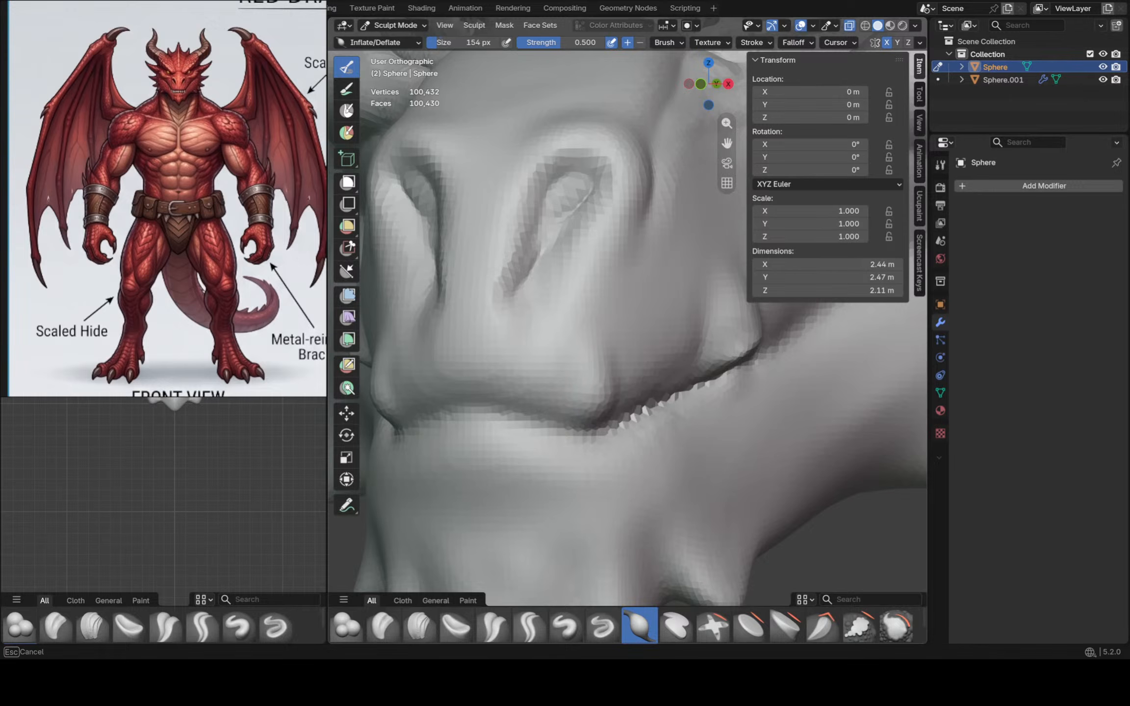
drag(599, 400, 592, 408)
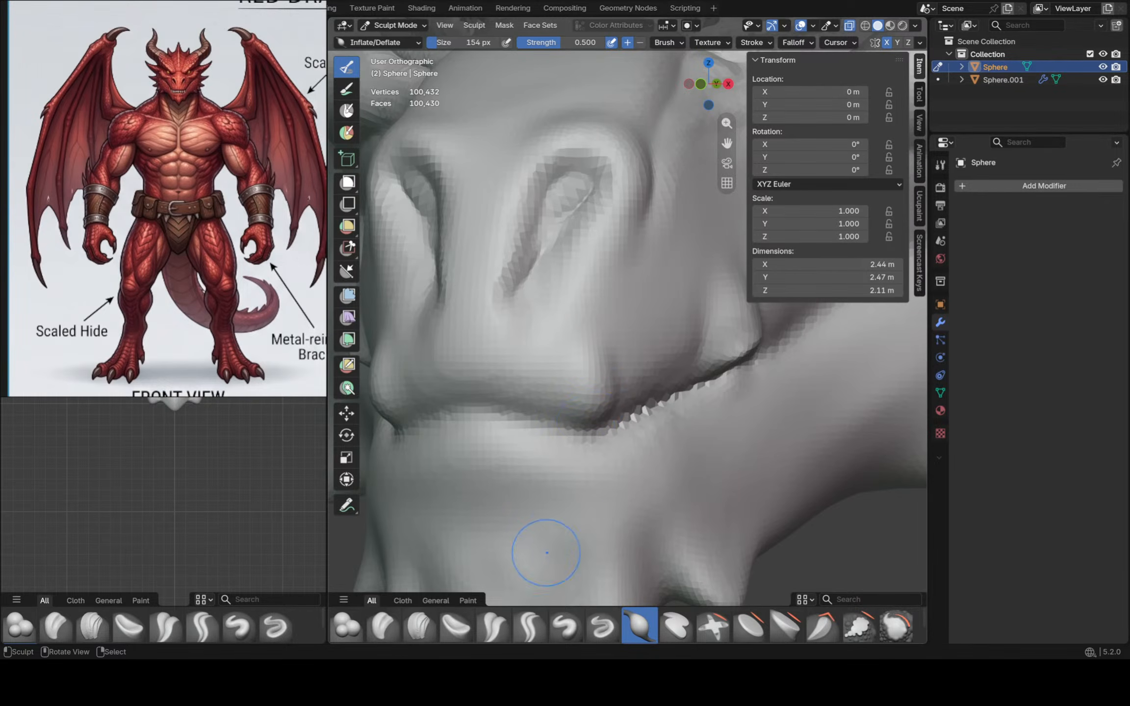
mouse_move(617, 397)
middle_down()
mouse_move(593, 372)
mouse_move(607, 385)
mouse_move(605, 376)
middle_up()
drag(576, 414, 588, 378)
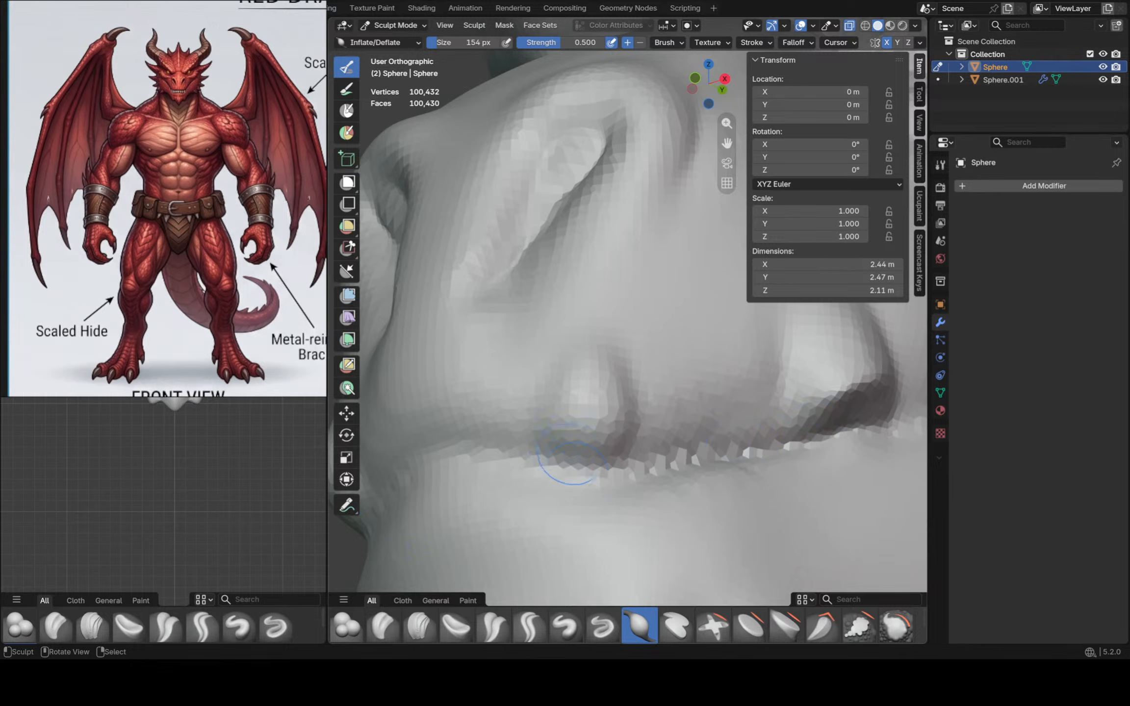
Carve the mouth line beneath the front lip bulge and back along the jaw with the Crease Polish brush at 154 px
click(492, 625)
drag(511, 472, 515, 471)
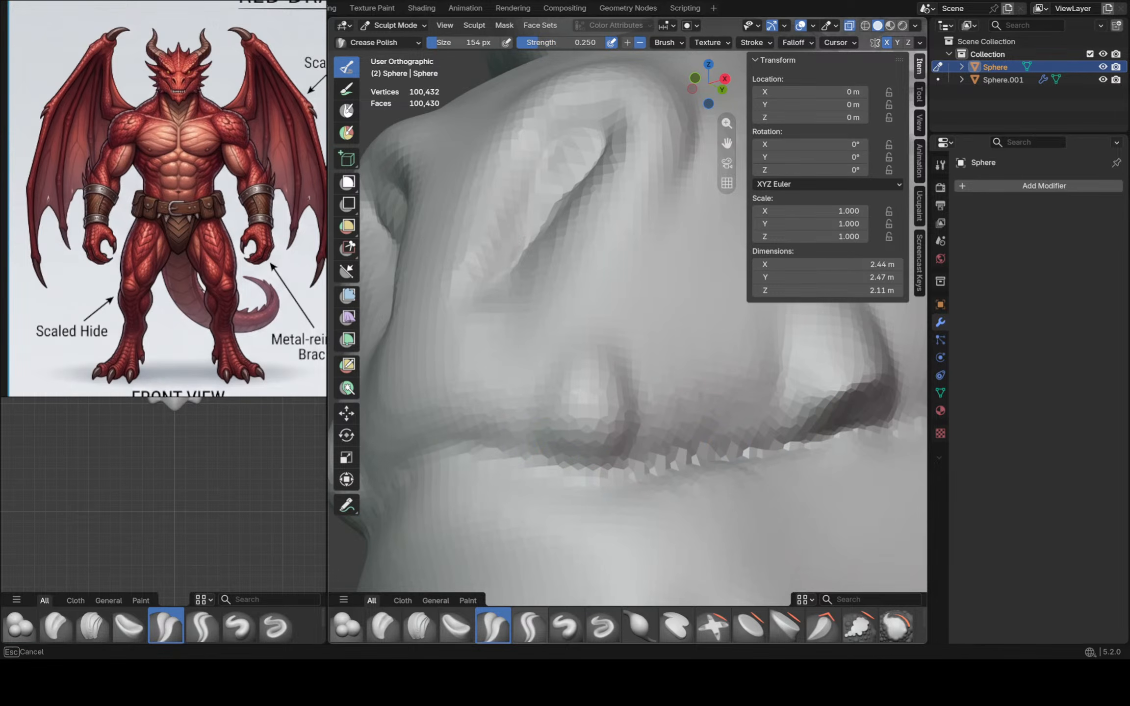
mouse_move(422, 455)
mouse_down()
mouse_move(473, 445)
mouse_move(628, 471)
mouse_up()
drag(607, 475, 696, 462)
drag(696, 462, 749, 453)
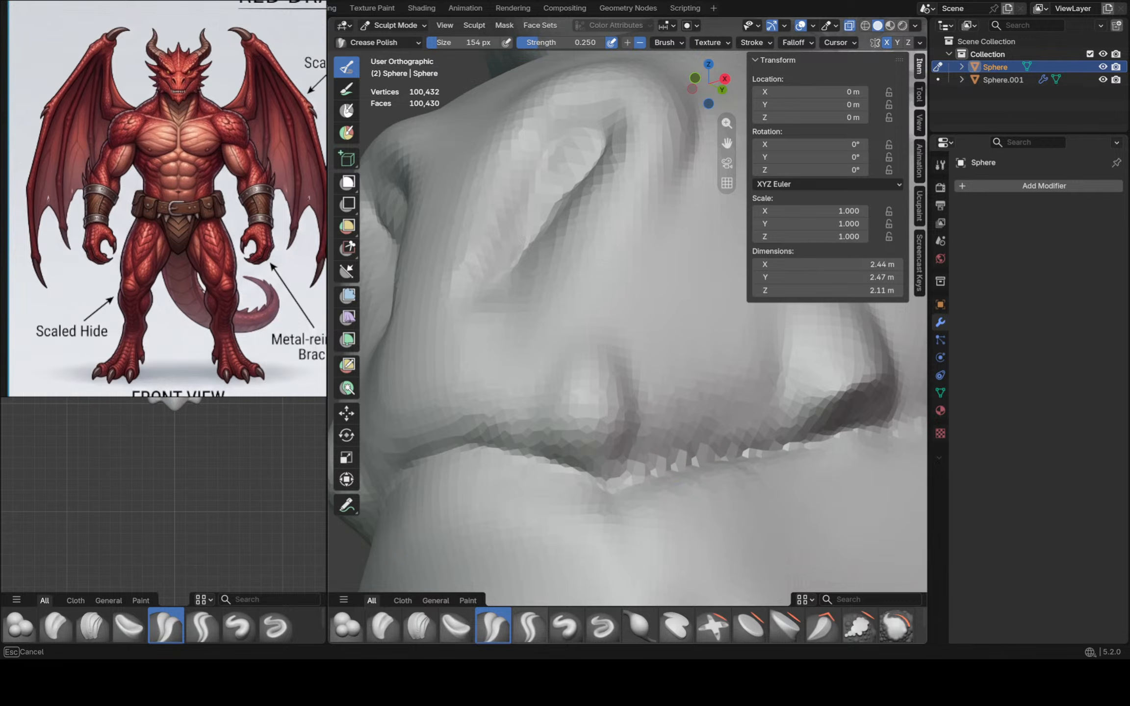
drag(604, 454, 567, 443)
scroll(588, 425, down, 6)
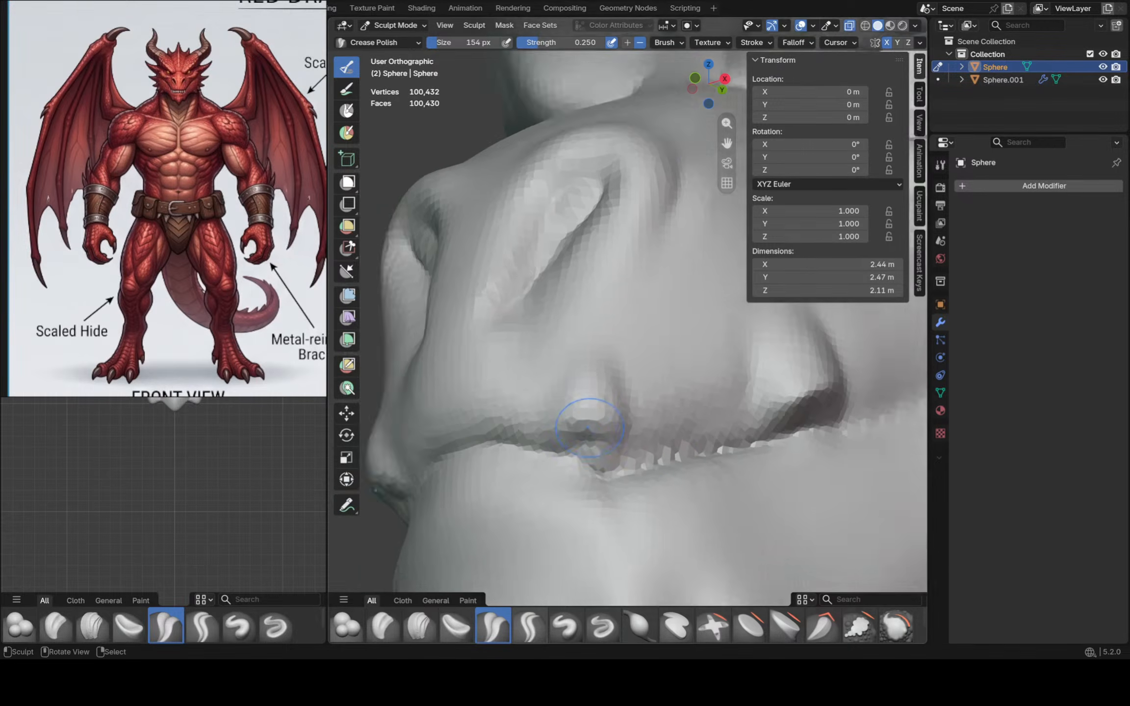
scroll(599, 413, down, 4)
mouse_move(605, 383)
middle_down()
mouse_move(677, 387)
mouse_move(646, 409)
mouse_move(708, 432)
mouse_move(596, 461)
middle_up()
scroll(608, 456, up, 1)
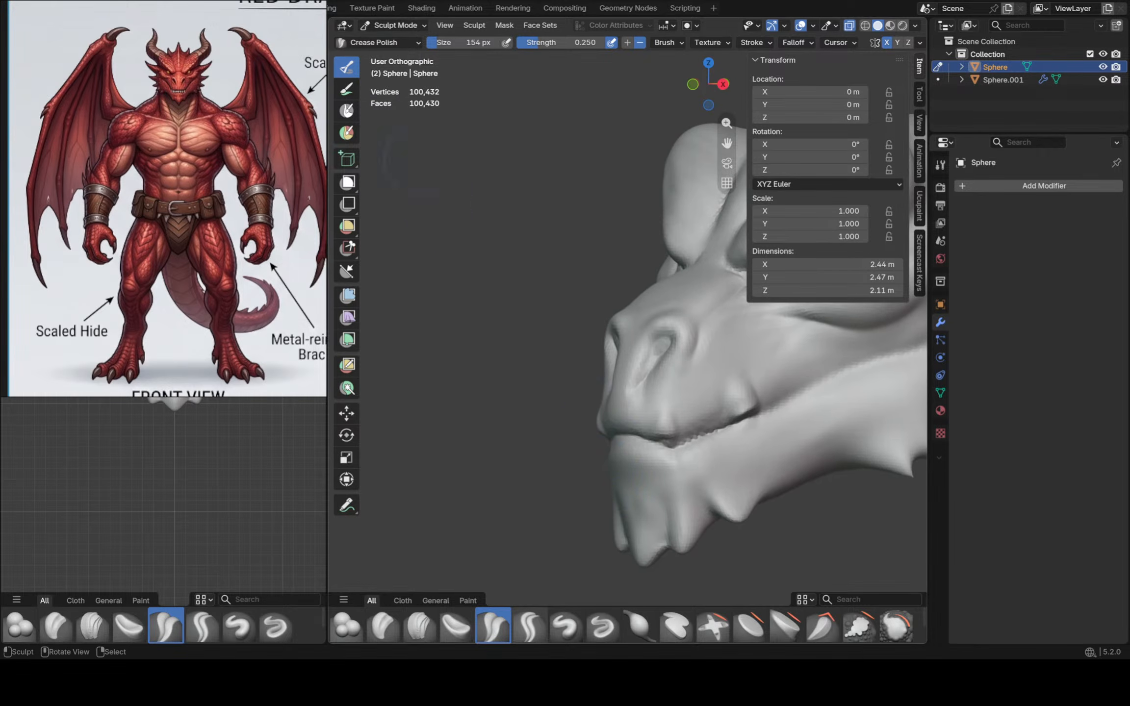
Switch the dragon head from Sculpt Mode to Object Mode
click(393, 25)
click(395, 35)
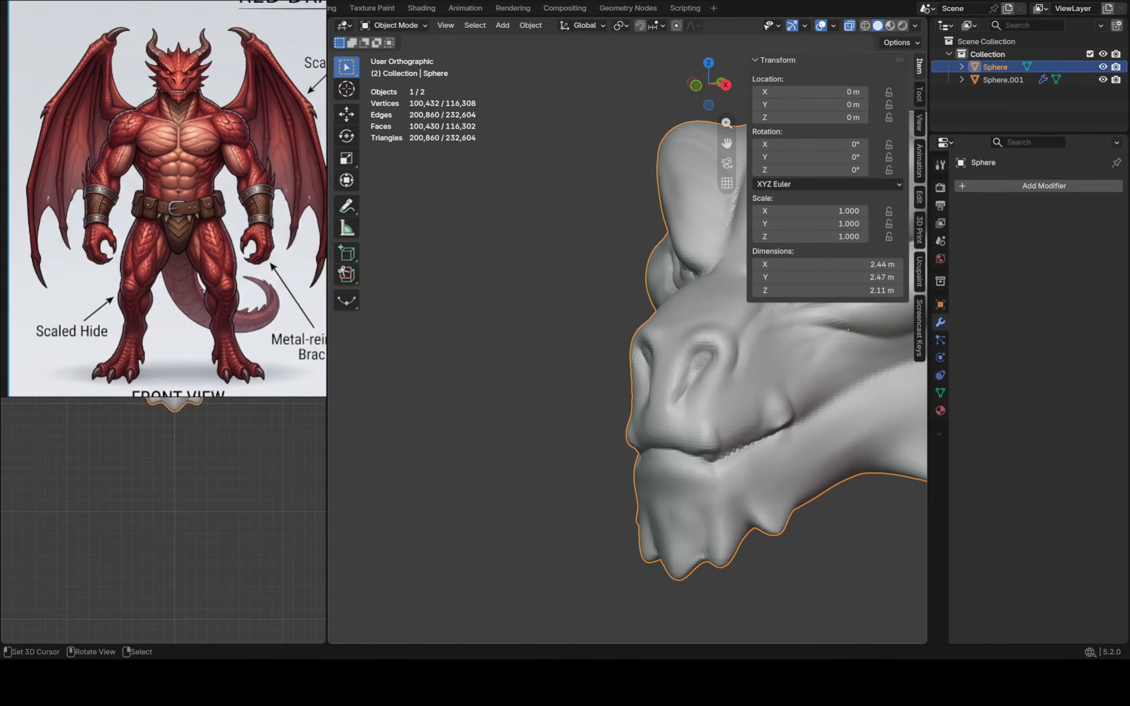
key(shift+a)
mouse_move(517, 313)
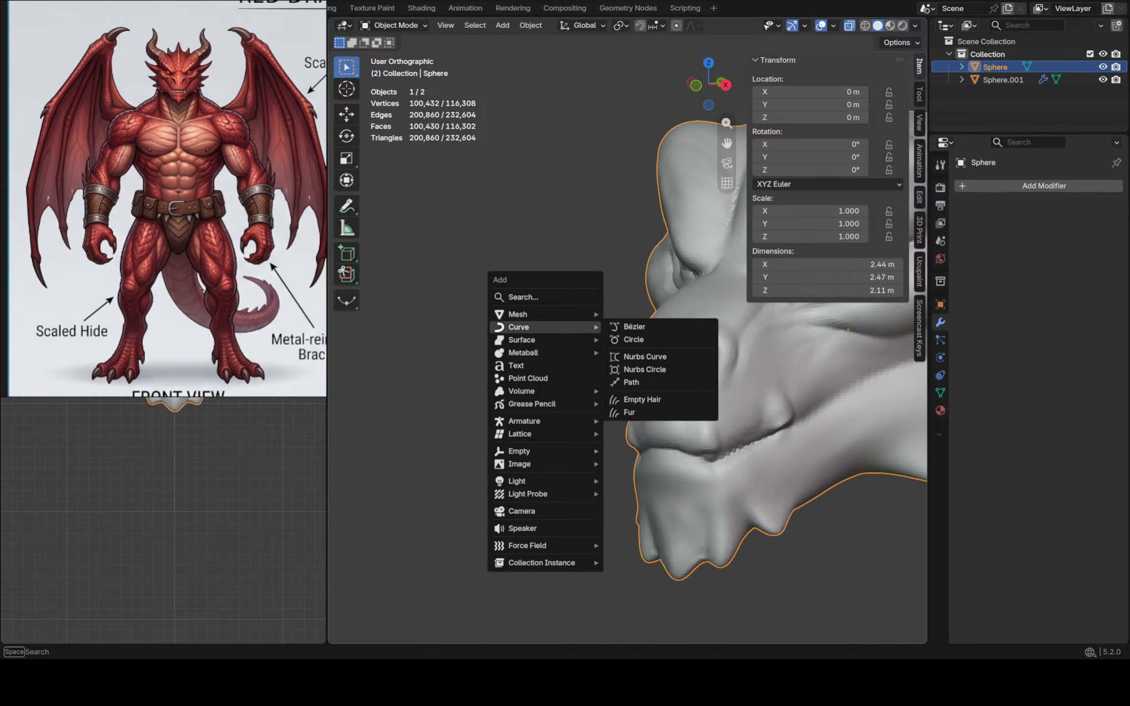
click(632, 339)
scroll(633, 340, down, 3)
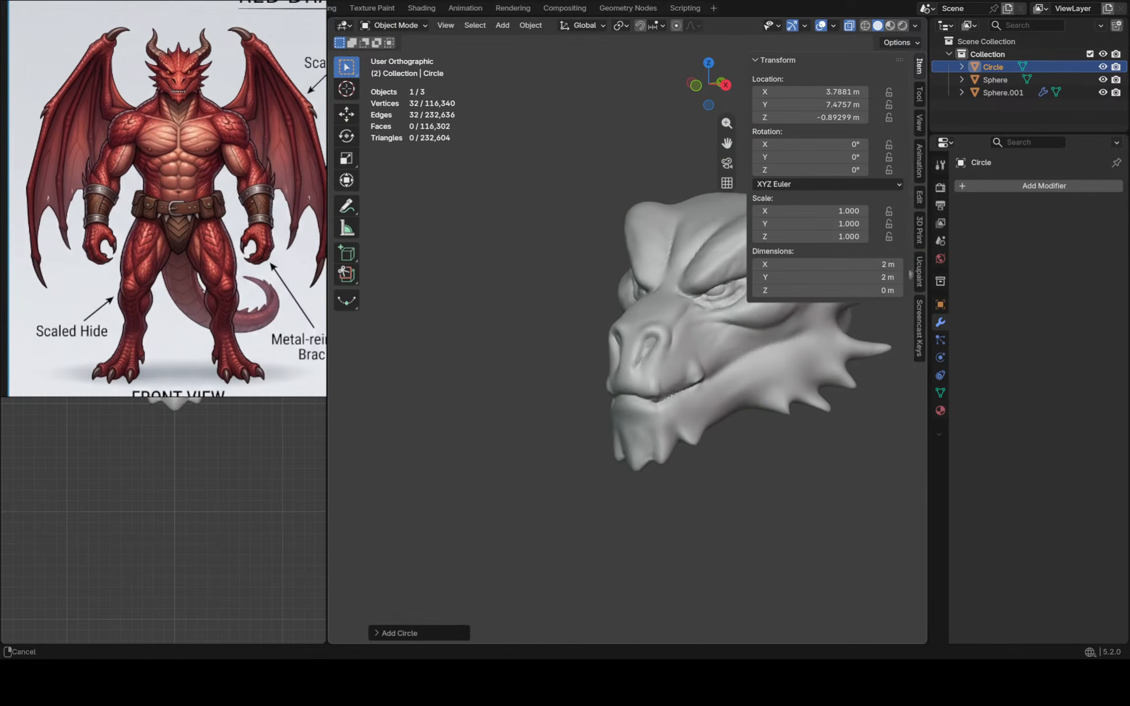
middle_drag(633, 340, 679, 341)
shift+middle_drag(679, 341, 733, 438)
key(ctrl+z)
key(ctrl+z)
shift+middle_drag(629, 413, 471, 381)
key(ctrl+shift+z)
Add a mesh plane and set its X and Y location to 0 m
key(shift+a)
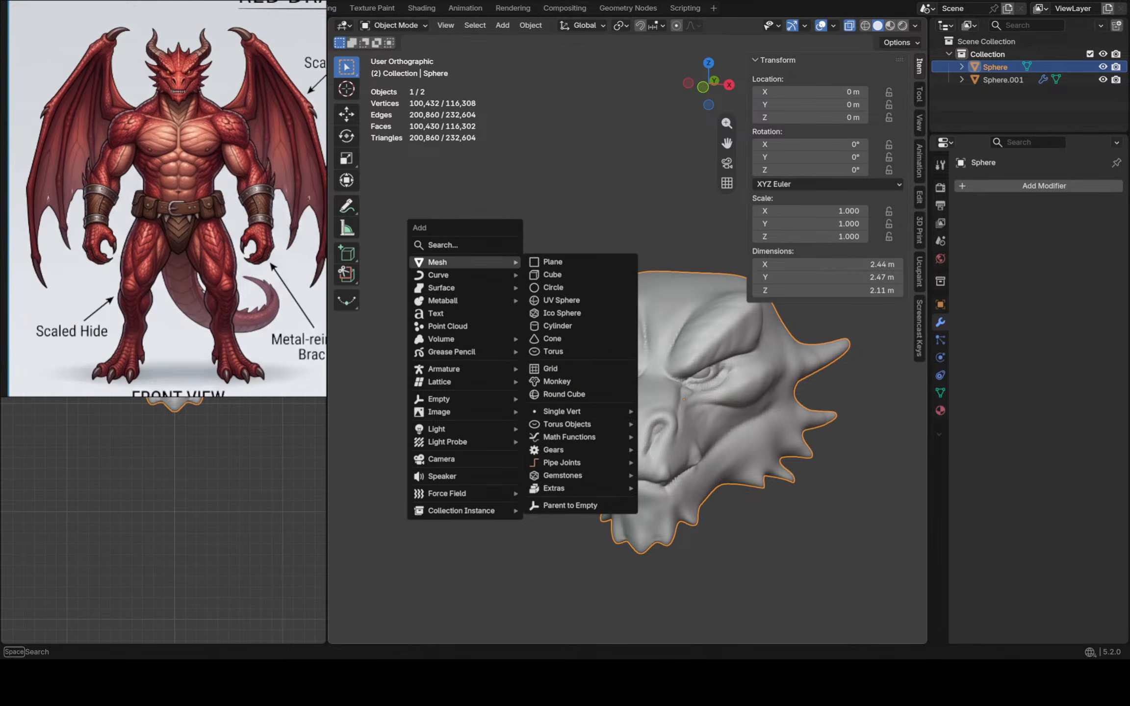
click(553, 262)
scroll(613, 368, down, 5)
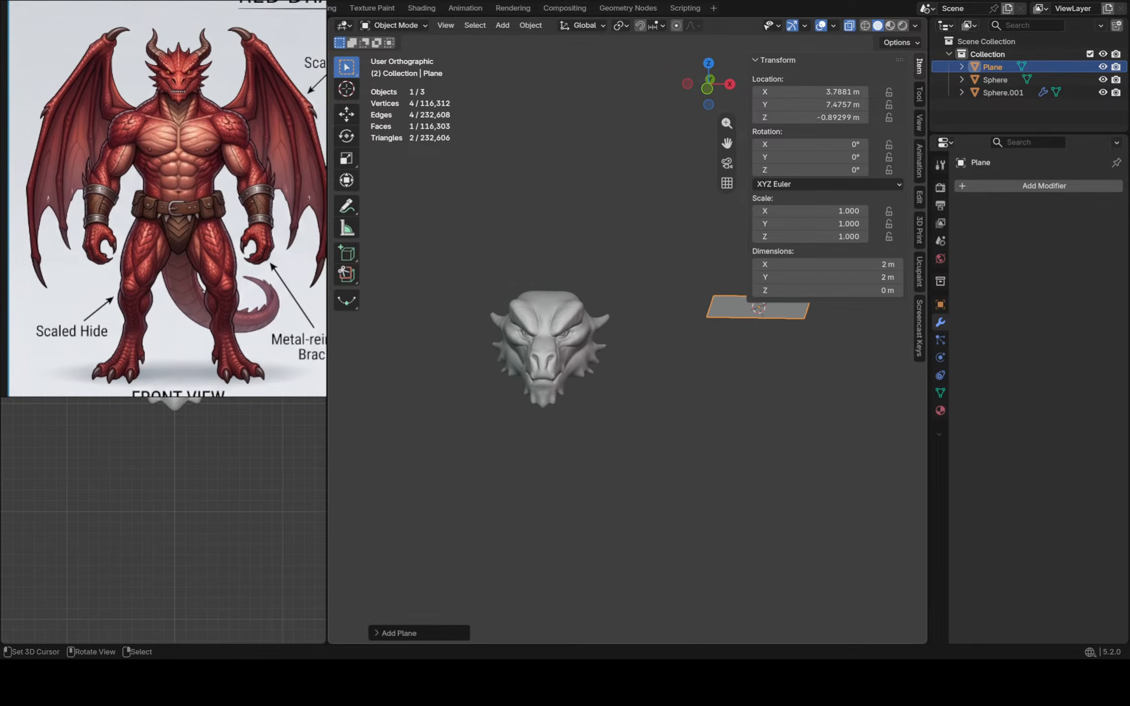
shift+middle_drag(637, 363, 600, 369)
click(809, 92)
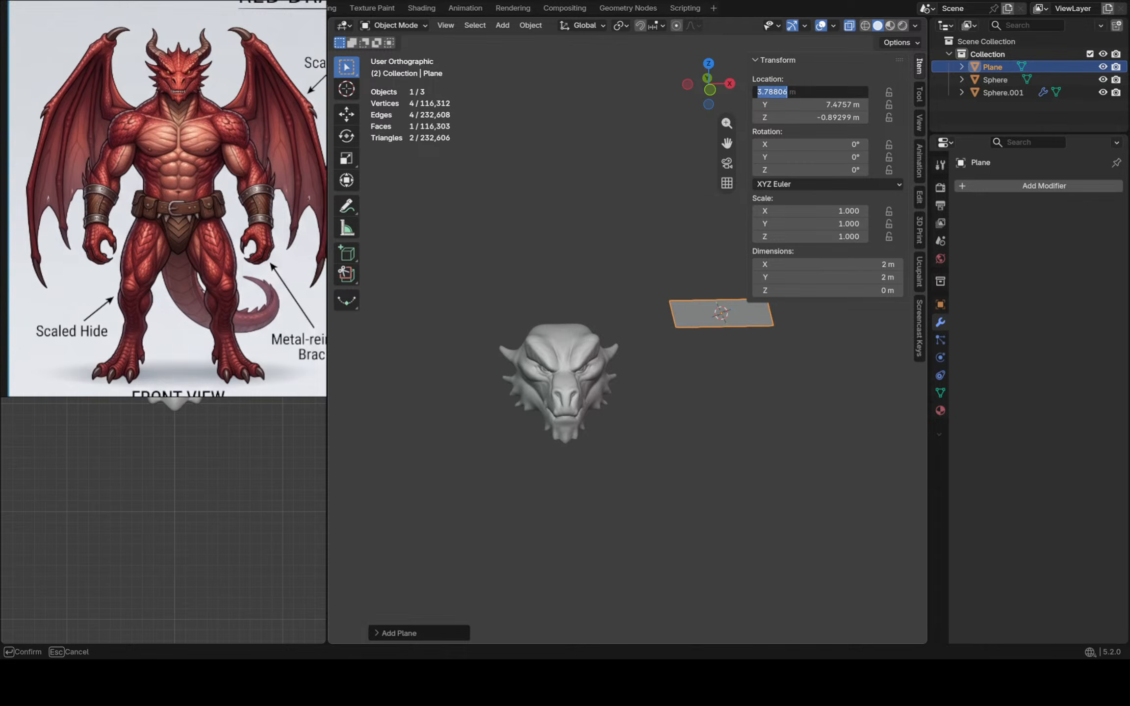
text(0)
key(Return)
click(809, 104)
text(0)
key(Return)
middle_drag(687, 275, 675, 283)
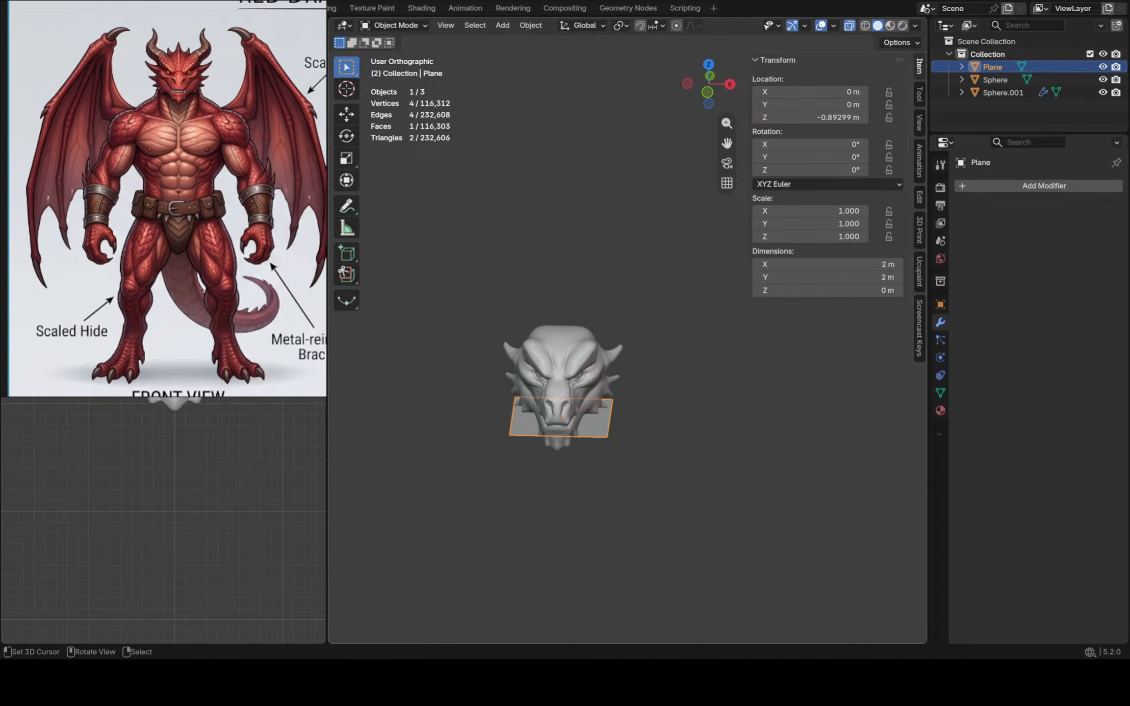
In Edit Mode, delete three of the plane's edges, keeping only the side edge at X 1 m
key(Tab)
scroll(600, 425, up, 1)
middle_drag(595, 419, 646, 469)
key(2)
right_click(612, 433)
scroll(609, 441, up, 3)
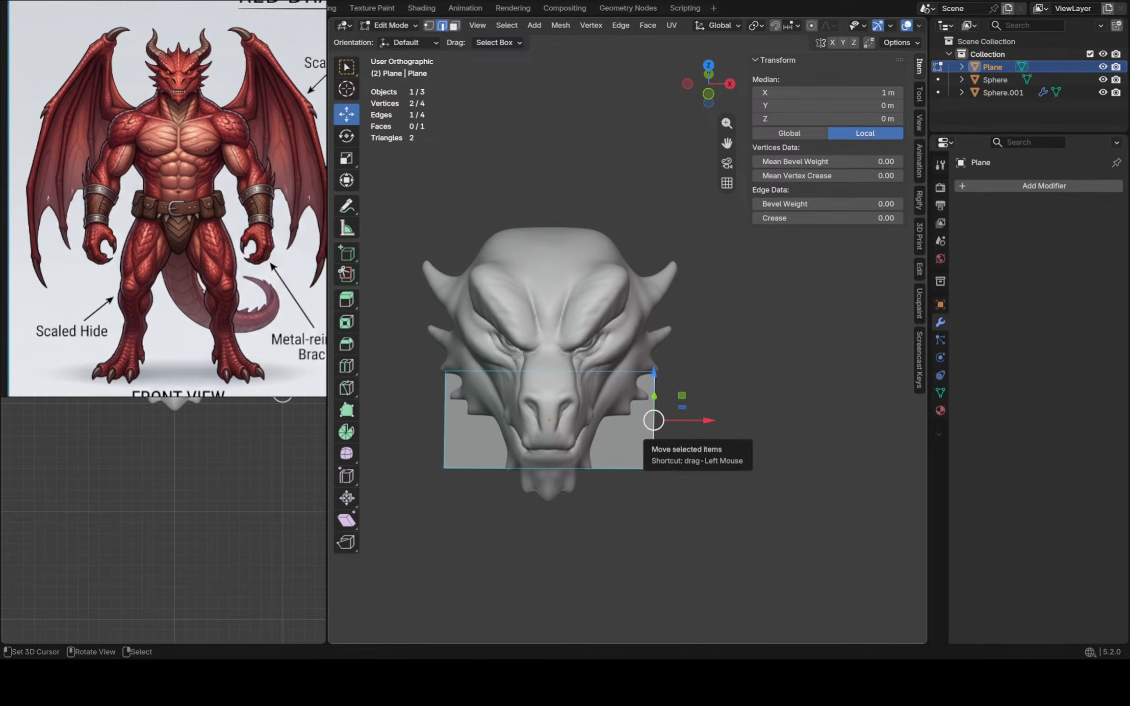
key(ctrl+i)
shift+middle_drag(602, 418, 658, 425)
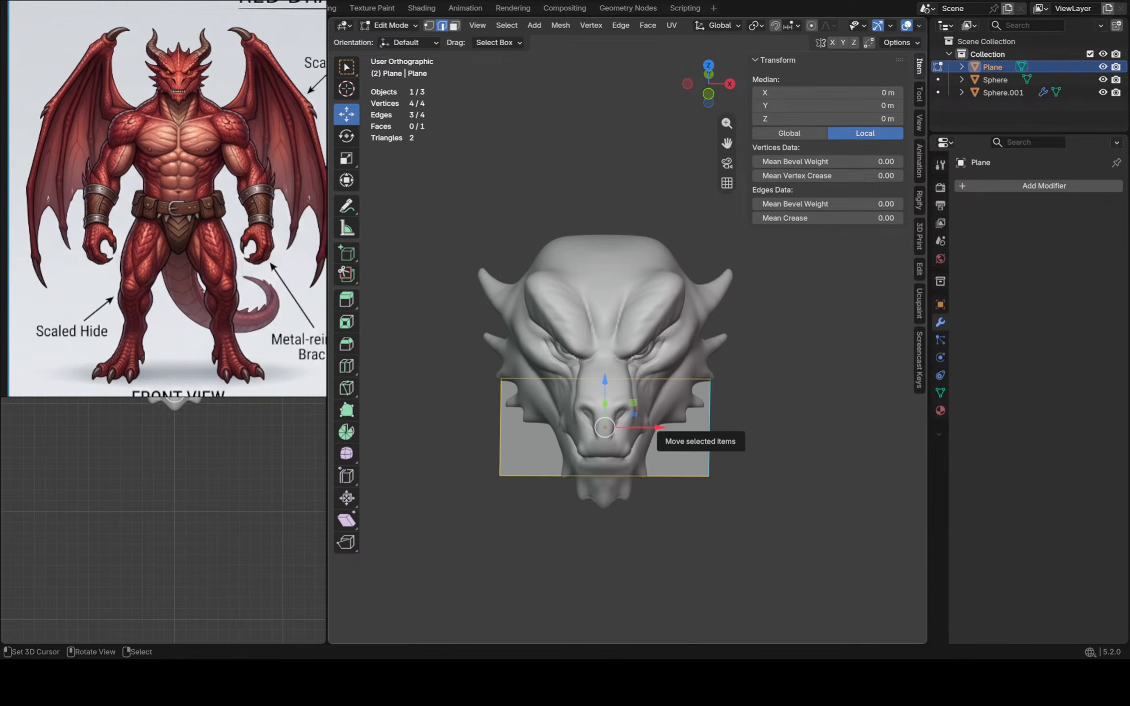
key(x)
click(613, 444)
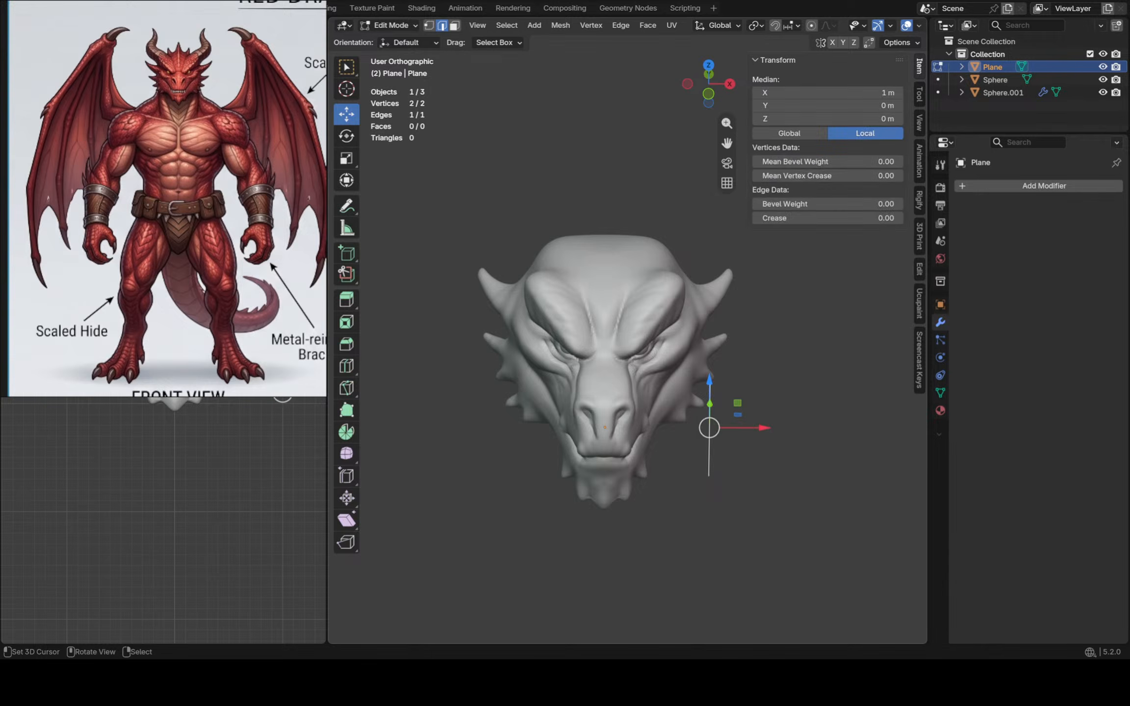
Add a Mirror modifier across the X axis to the remaining edge
middle_drag(709, 428, 763, 422)
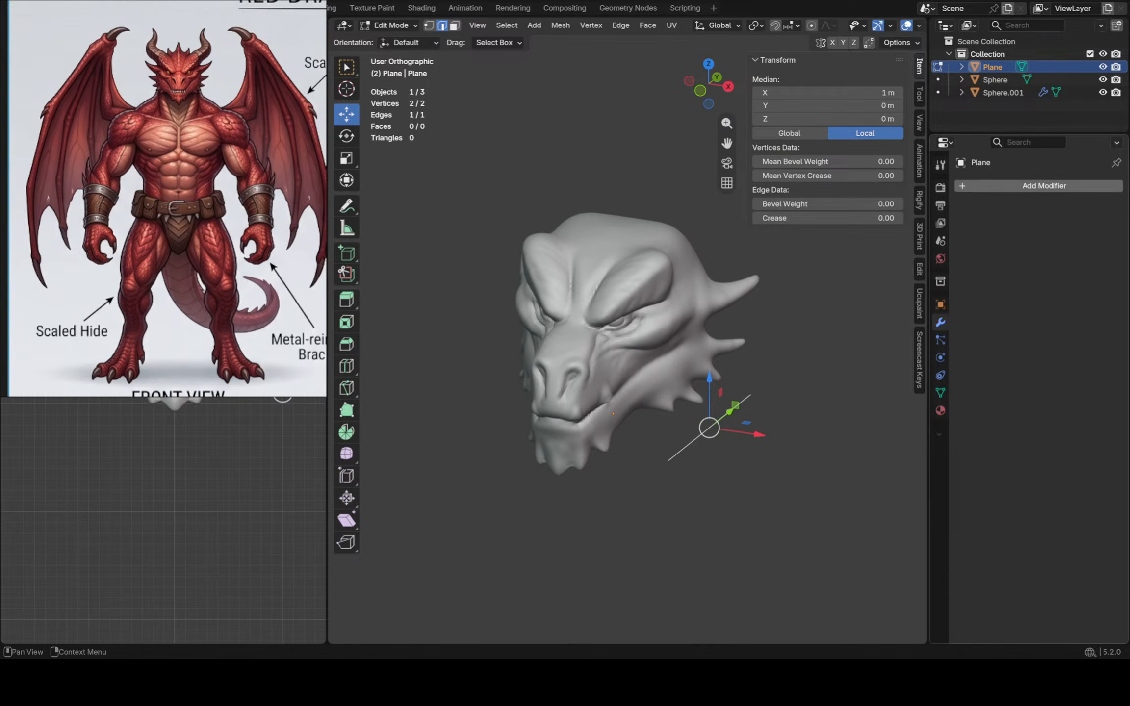
click(986, 185)
mouse_move(940, 182)
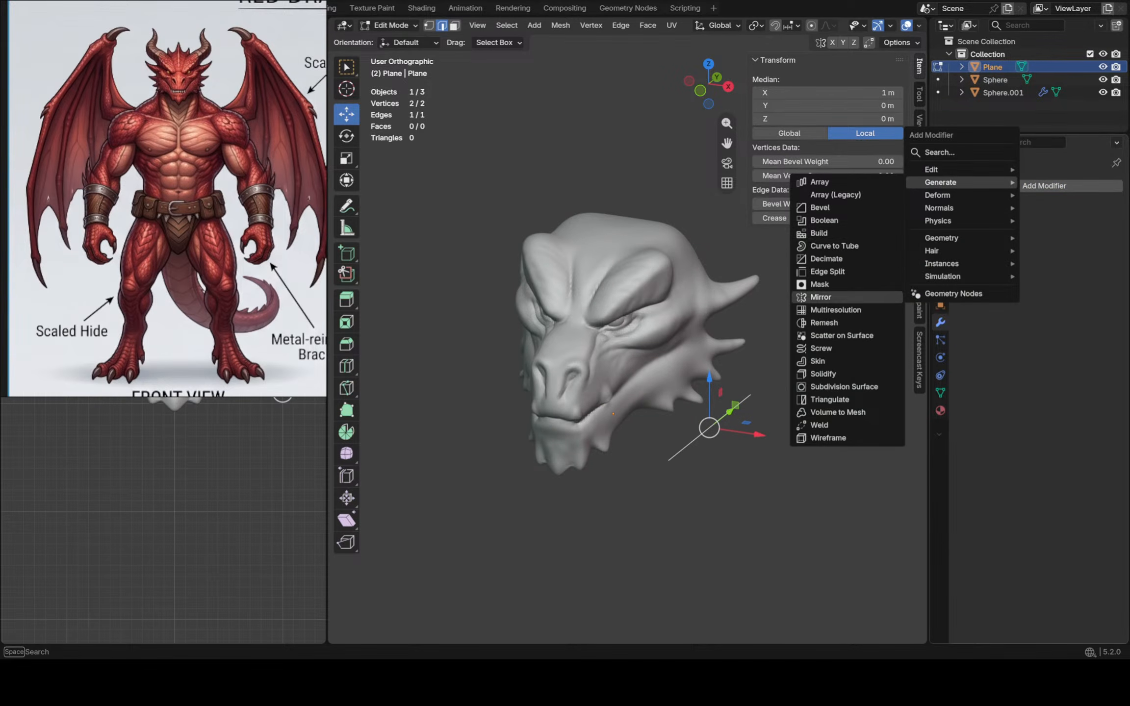
click(820, 297)
middle_drag(755, 319, 790, 321)
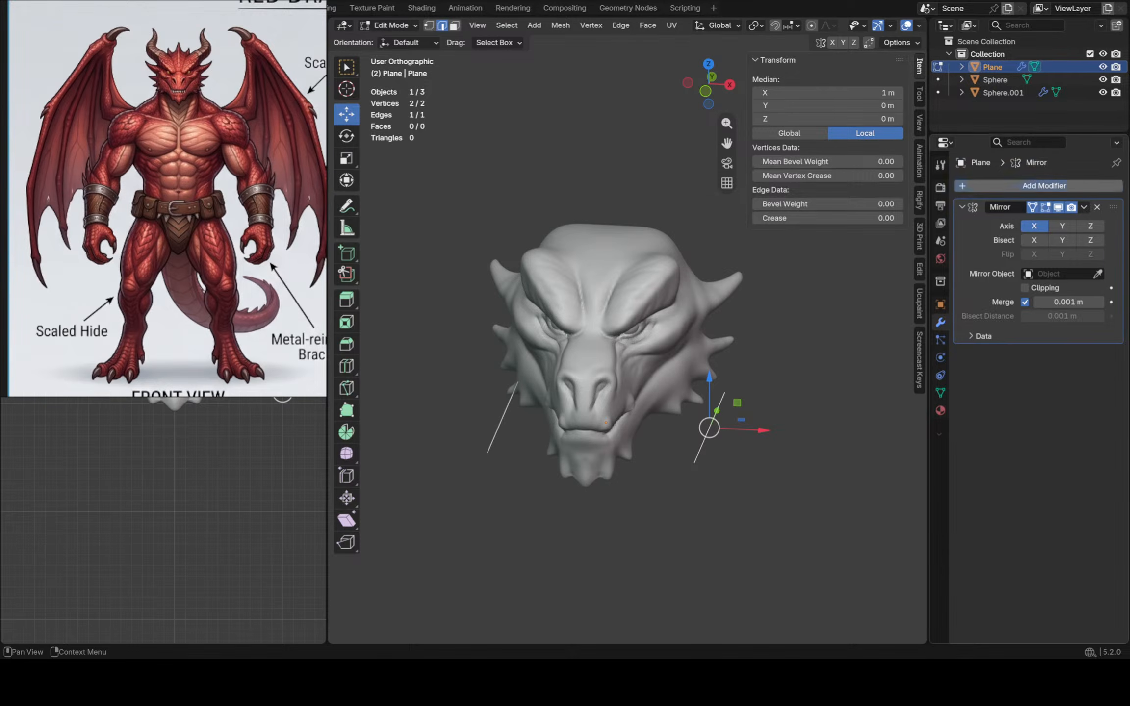
Add a Skin modifier and a Subdivision Surface modifier to the mirrored edge
click(985, 186)
mouse_move(959, 187)
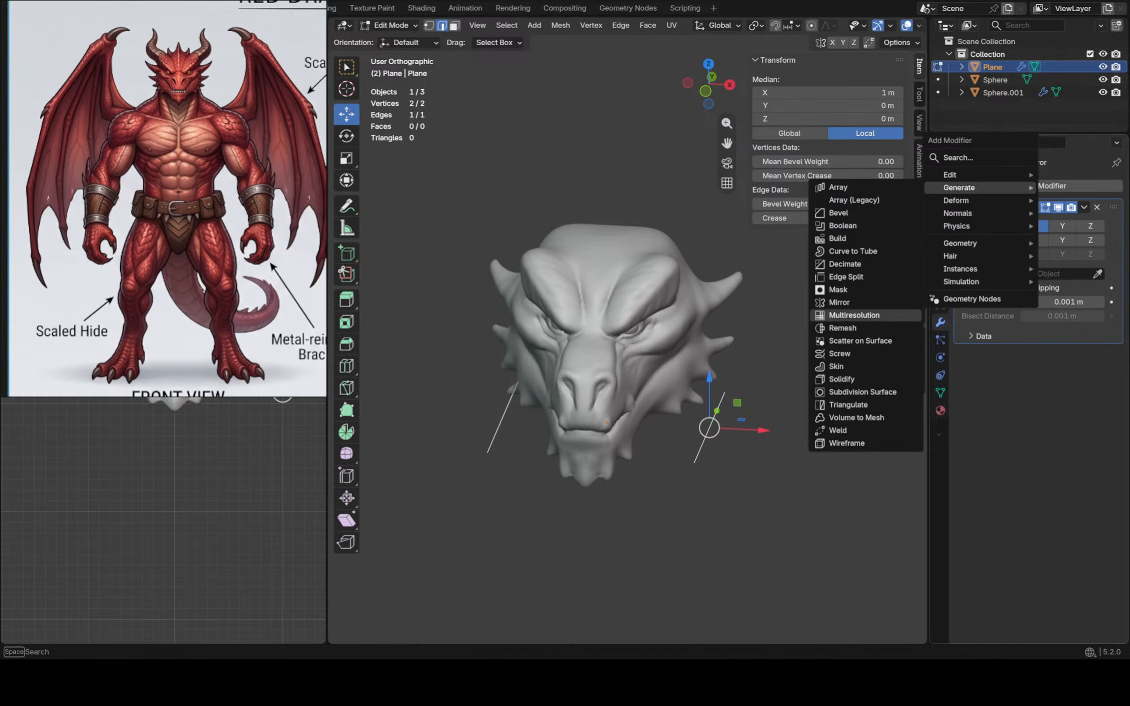
click(838, 366)
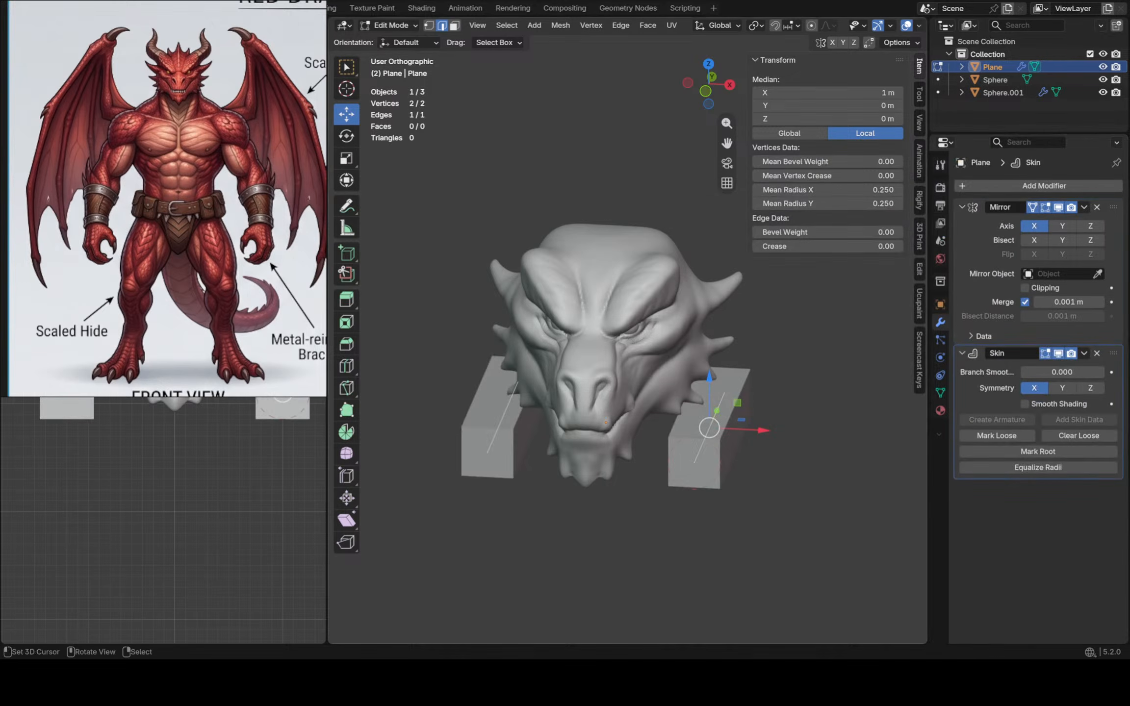
click(975, 186)
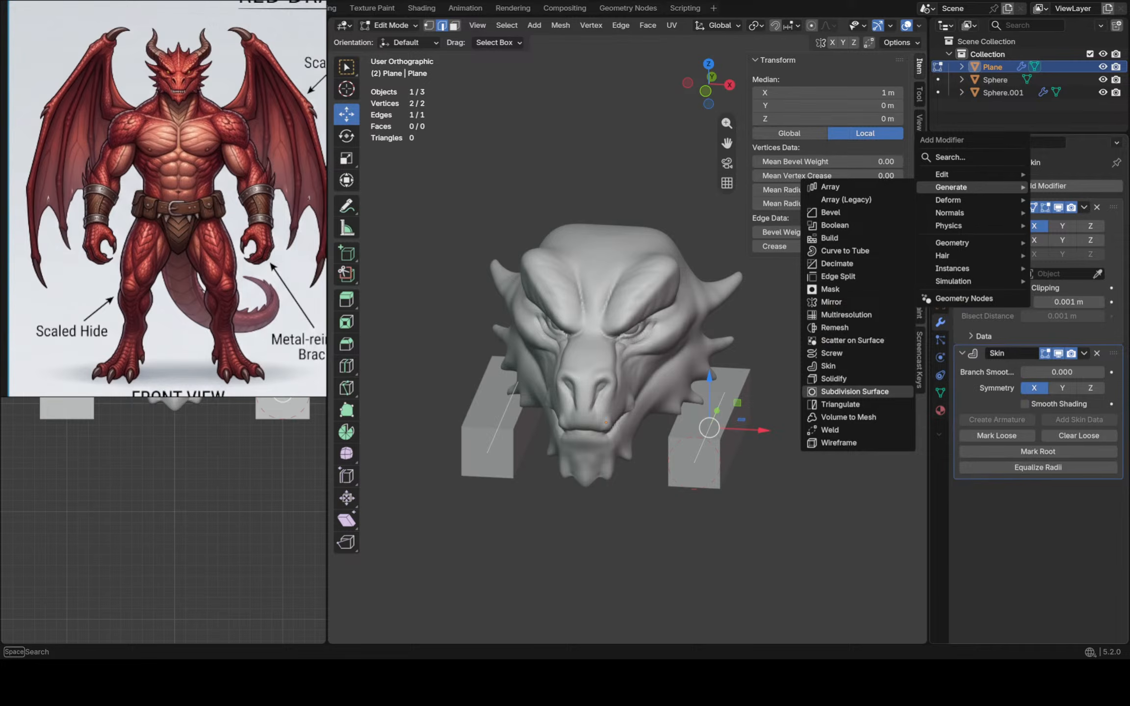
click(854, 391)
Move the edge's rear vertex forward and below its front vertex to make a short, nearly upright edge
middle_drag(613, 344, 676, 323)
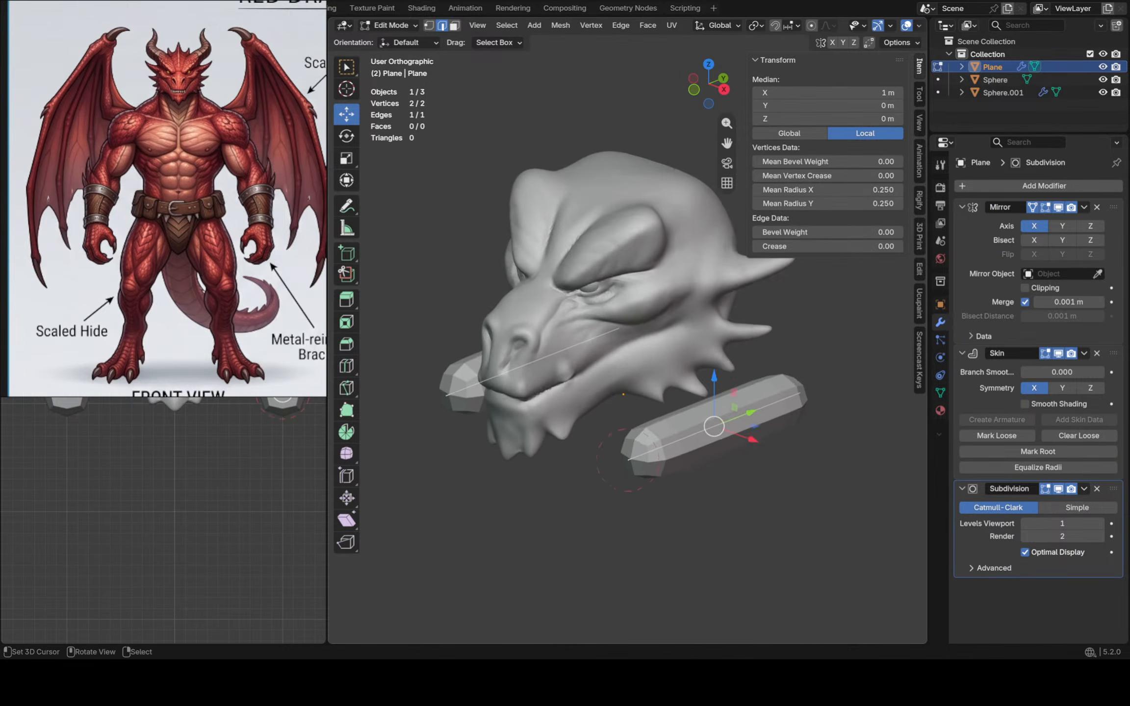
scroll(622, 442, up, 2)
key(1)
click(621, 461)
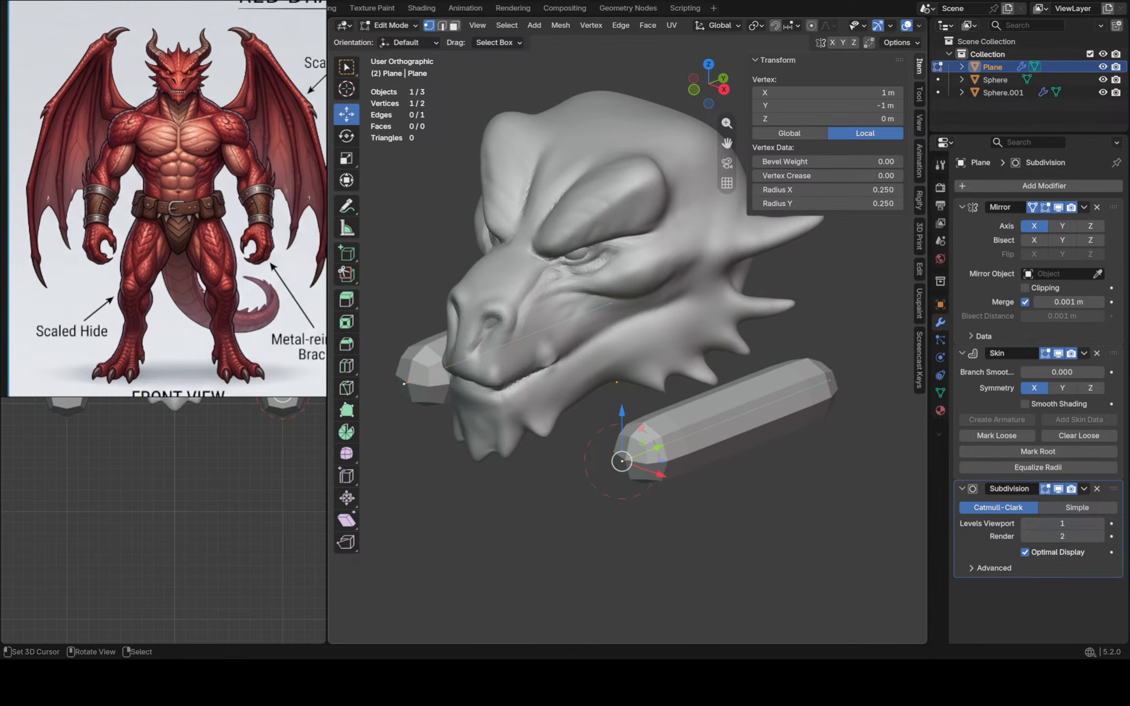
click(829, 380)
drag(828, 380, 600, 540)
Shrink the skin radius of both edge vertices to about 0.069
key(a)
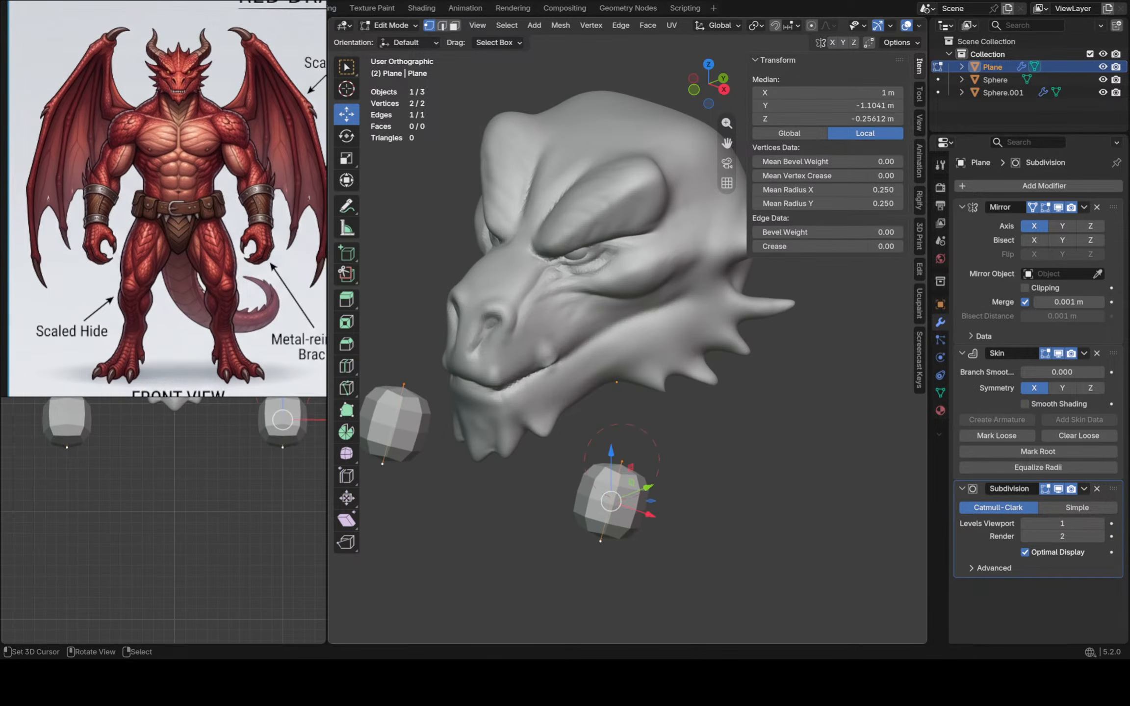
middle_drag(600, 541, 621, 541)
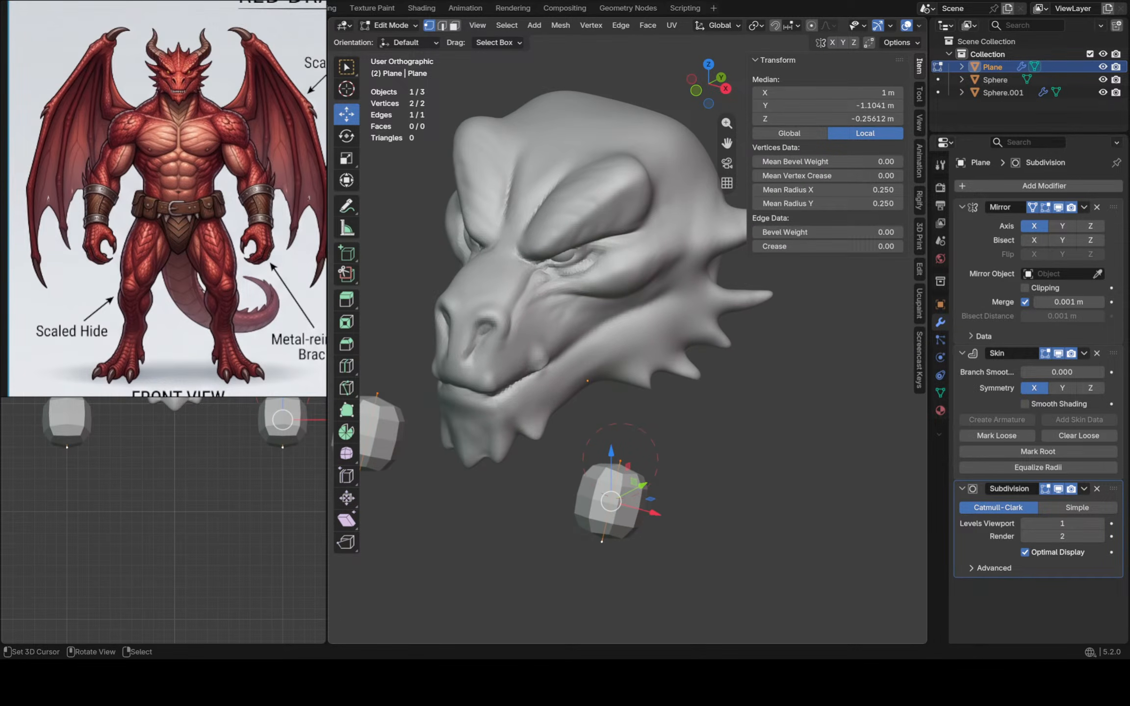
key(ctrl+a)
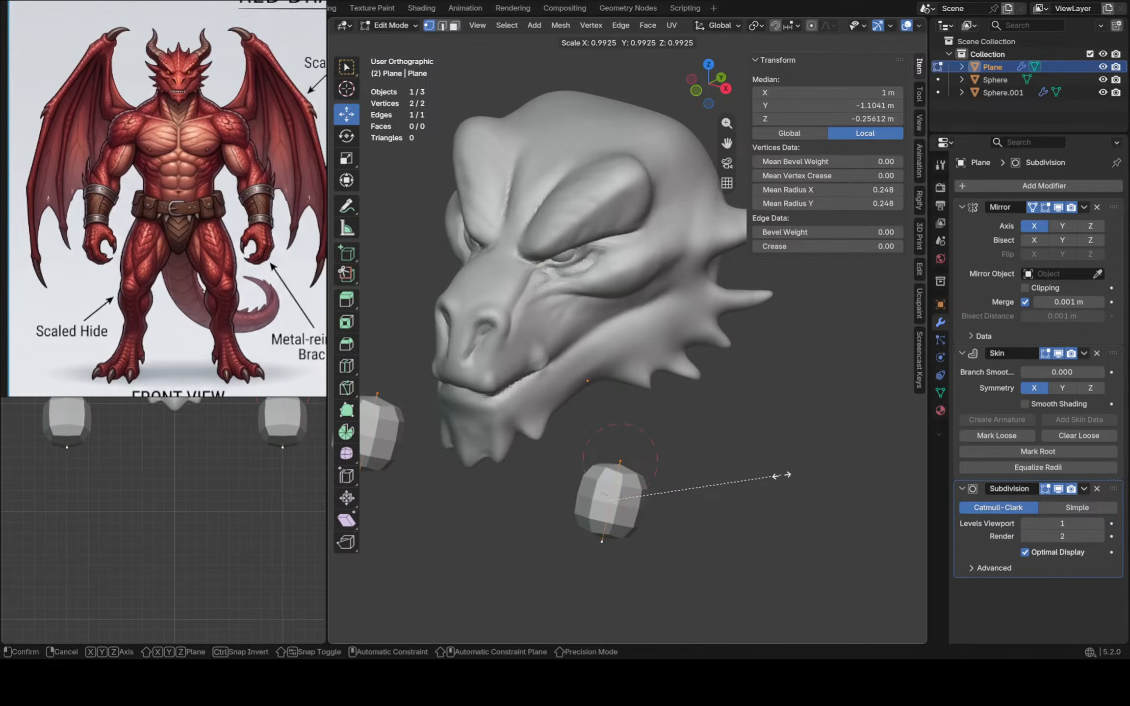
click(657, 489)
scroll(657, 489, down, 3)
In side view, place the tooth's upper vertex at the front of the mouth line and its lower vertex just above the chin tip
key(KP_3)
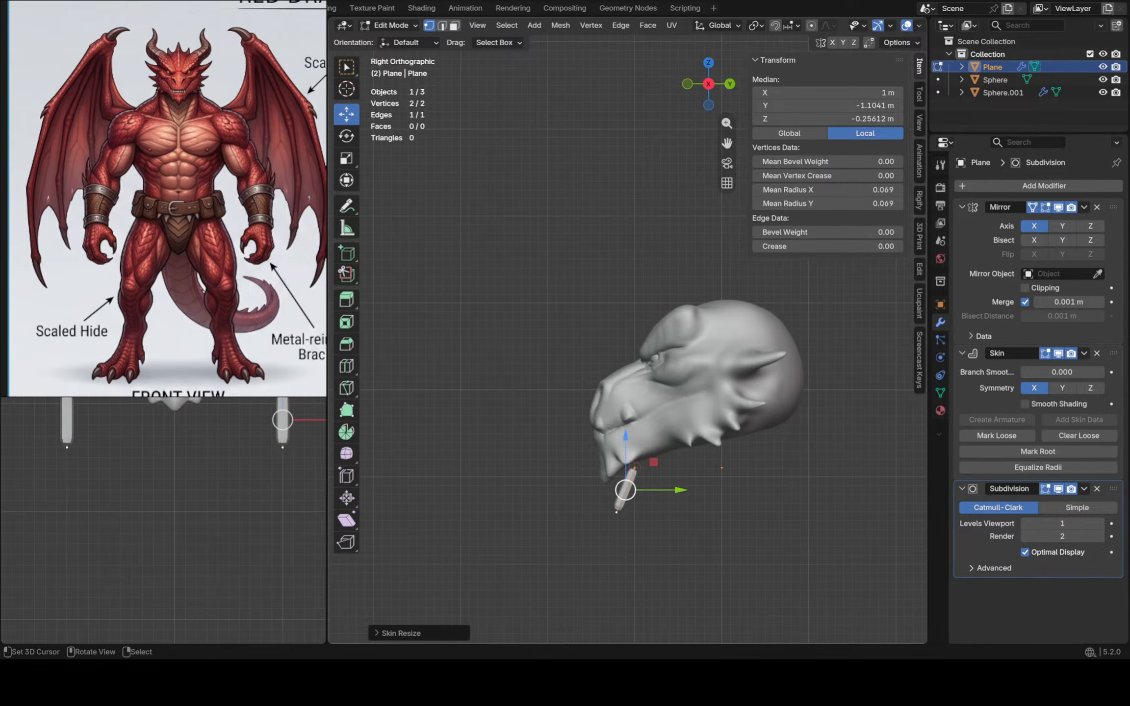
scroll(643, 477, up, 4)
right_click(626, 456)
key(g)
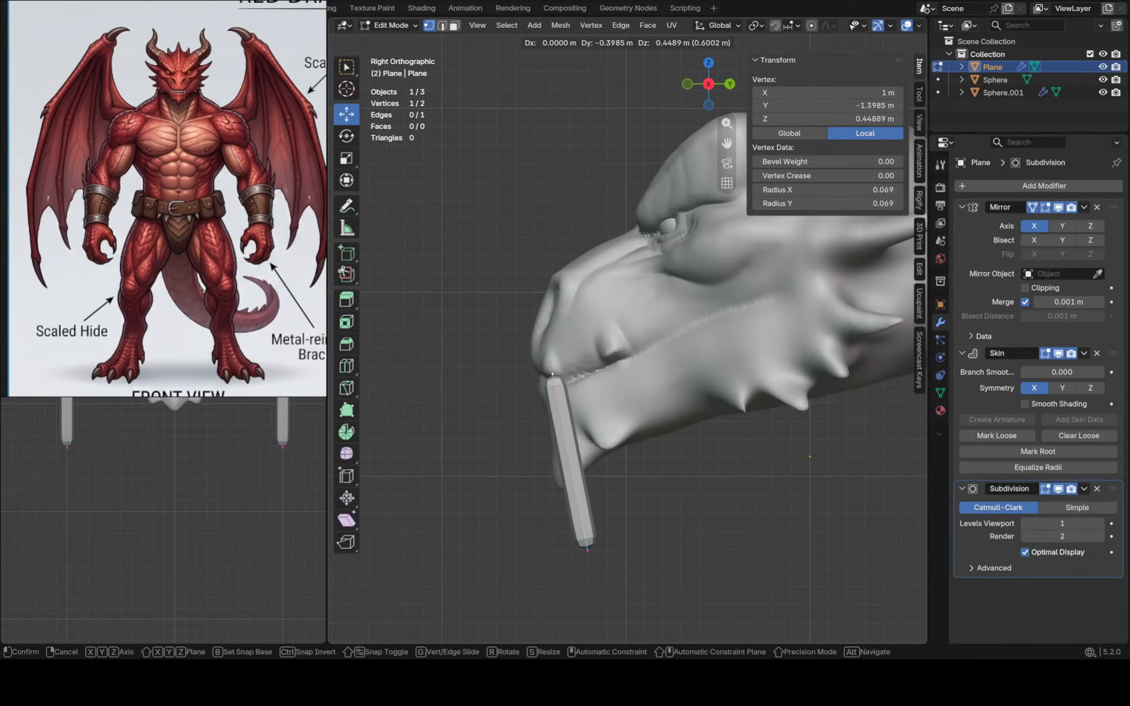
click(552, 375)
right_click(587, 549)
key(g)
click(561, 441)
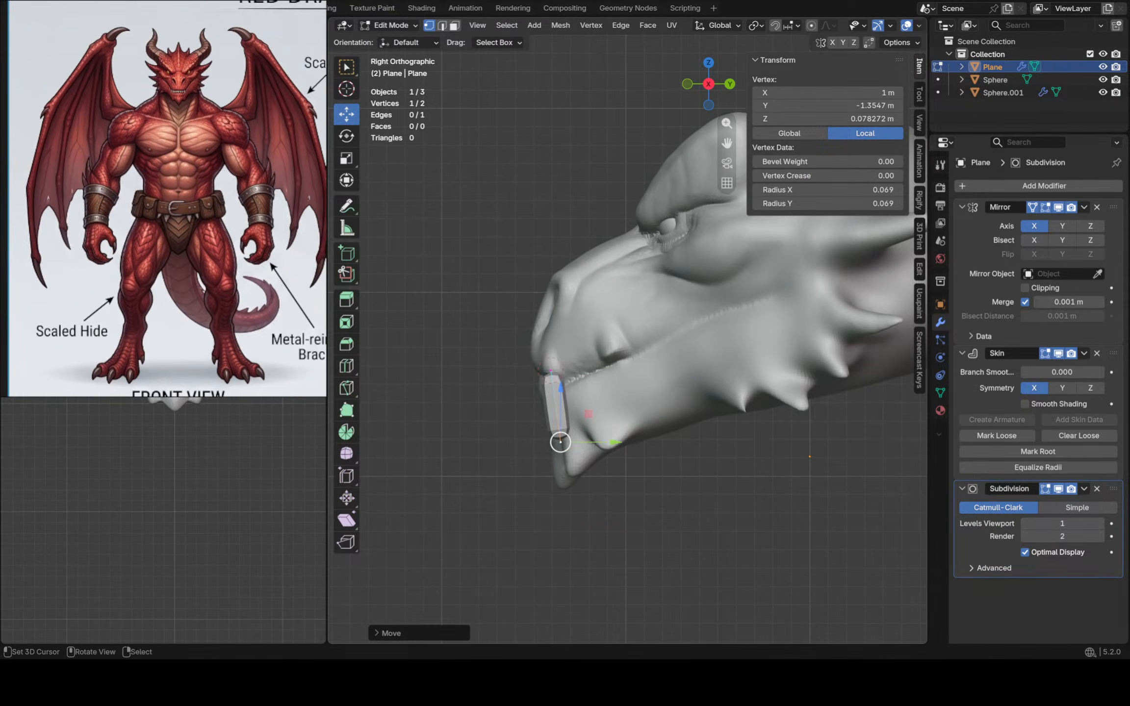
Move the whole tooth inward to about X 0.207 m and raise it to about Z 0.358 m under the upper lip
key(KP_1)
key(a)
drag(614, 406, 473, 407)
middle_drag(485, 414, 373, 422)
middle_drag(643, 377, 605, 387)
scroll(606, 387, up, 5)
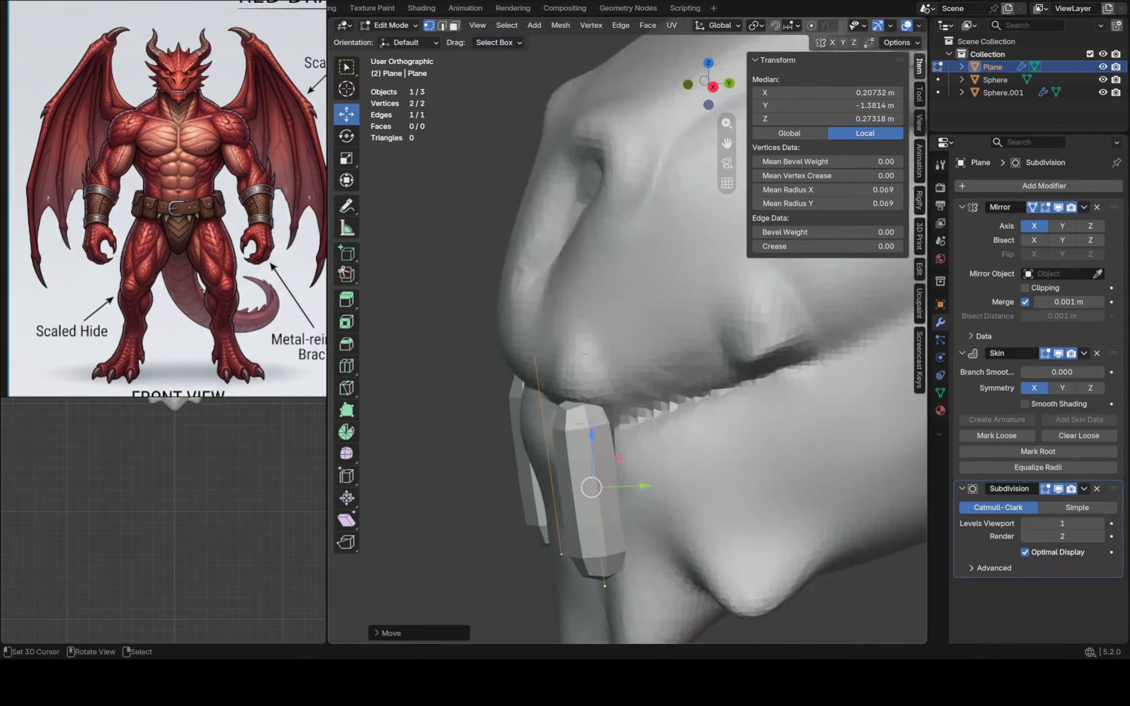
drag(592, 436, 591, 392)
middle_drag(605, 393, 590, 387)
scroll(591, 388, down, 1)
In side view, move the tooth's root higher into the lip and its tip slightly forward, and shrink the tip's skin radius to about 0.037
key(KP_3)
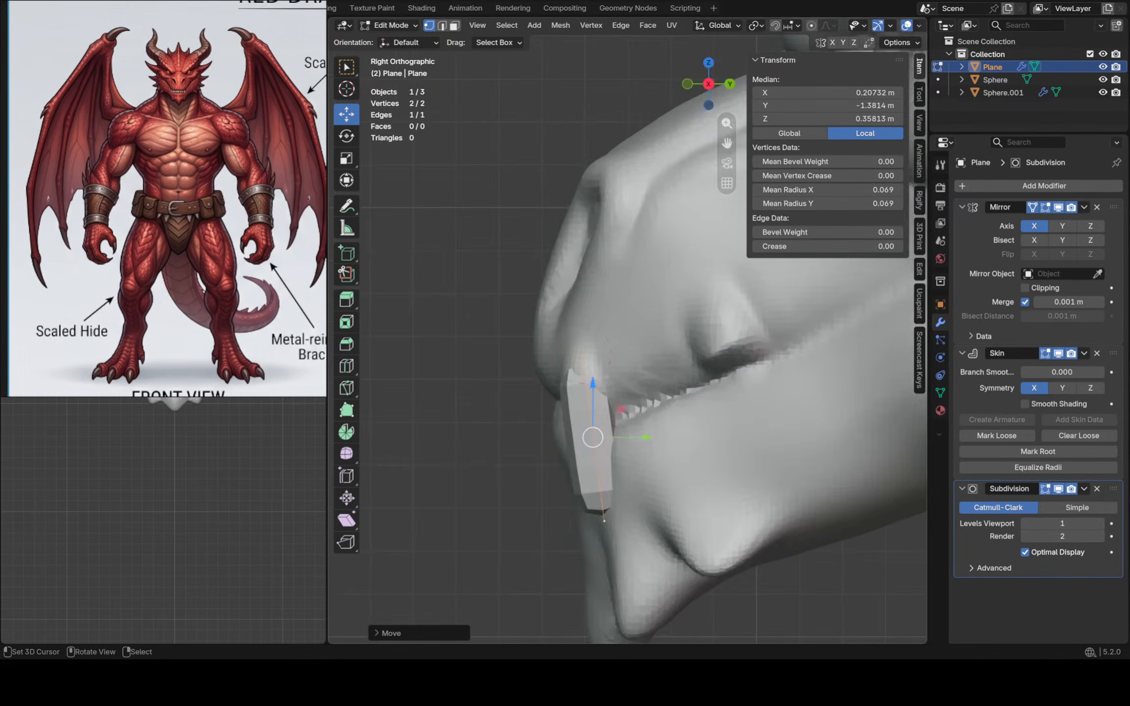
scroll(591, 387, up, 2)
right_click(577, 347)
key(g)
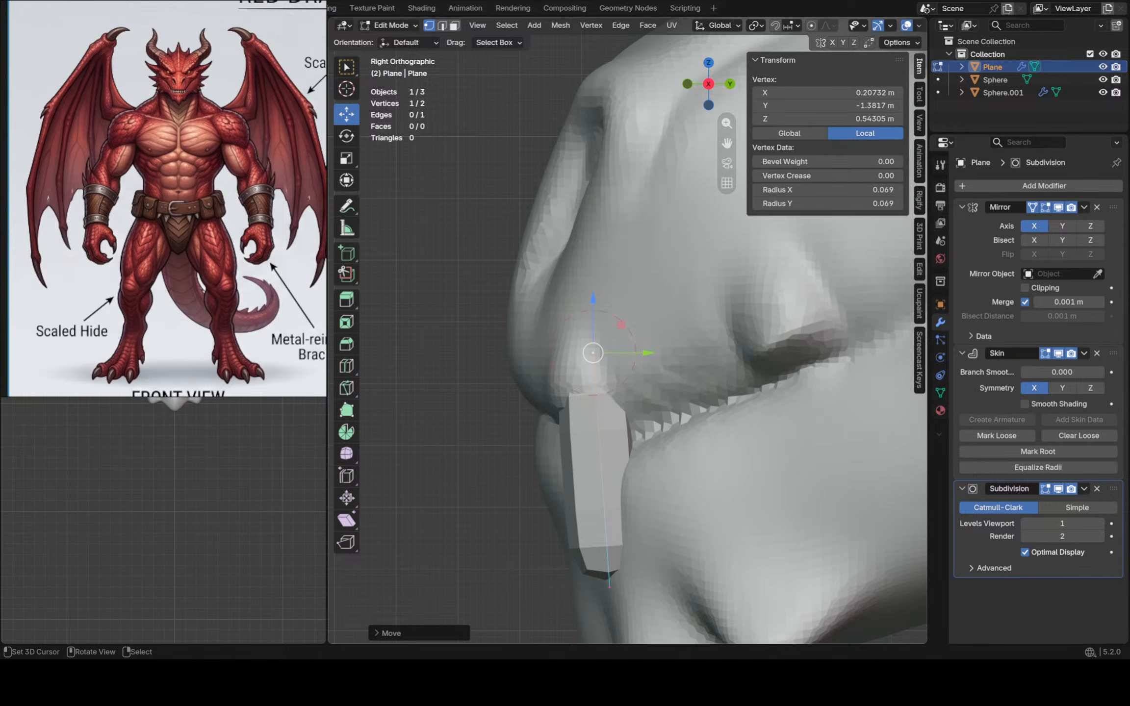
right_click(610, 587)
key(g)
click(570, 572)
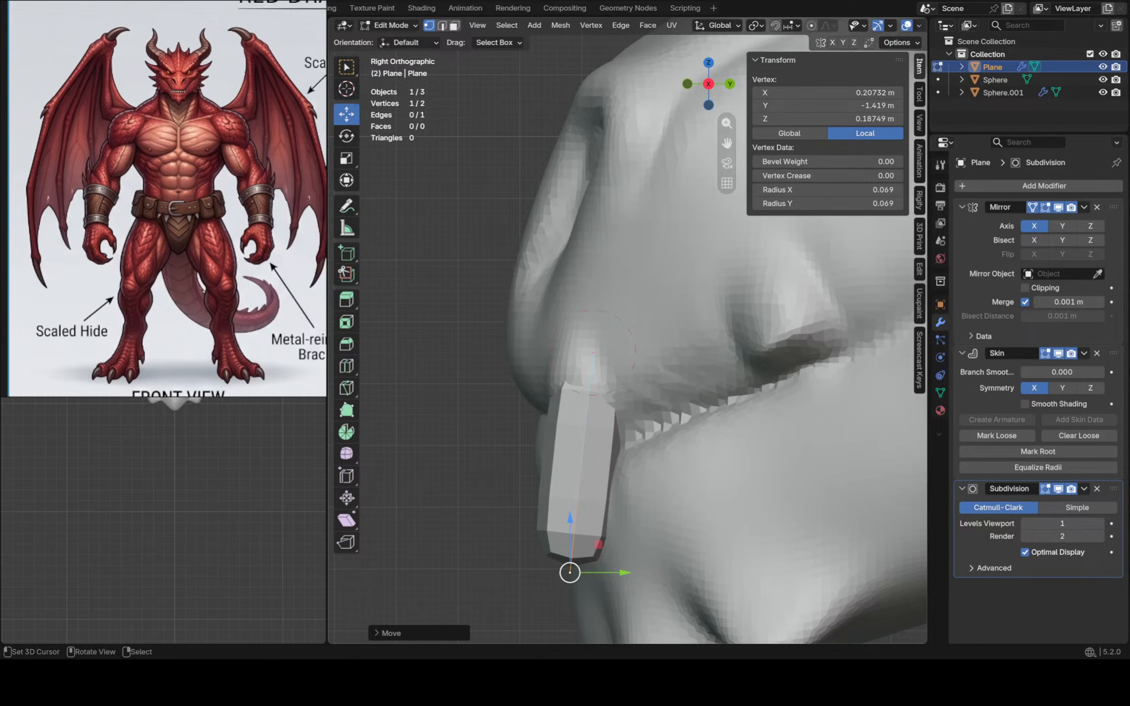
key(ctrl+a)
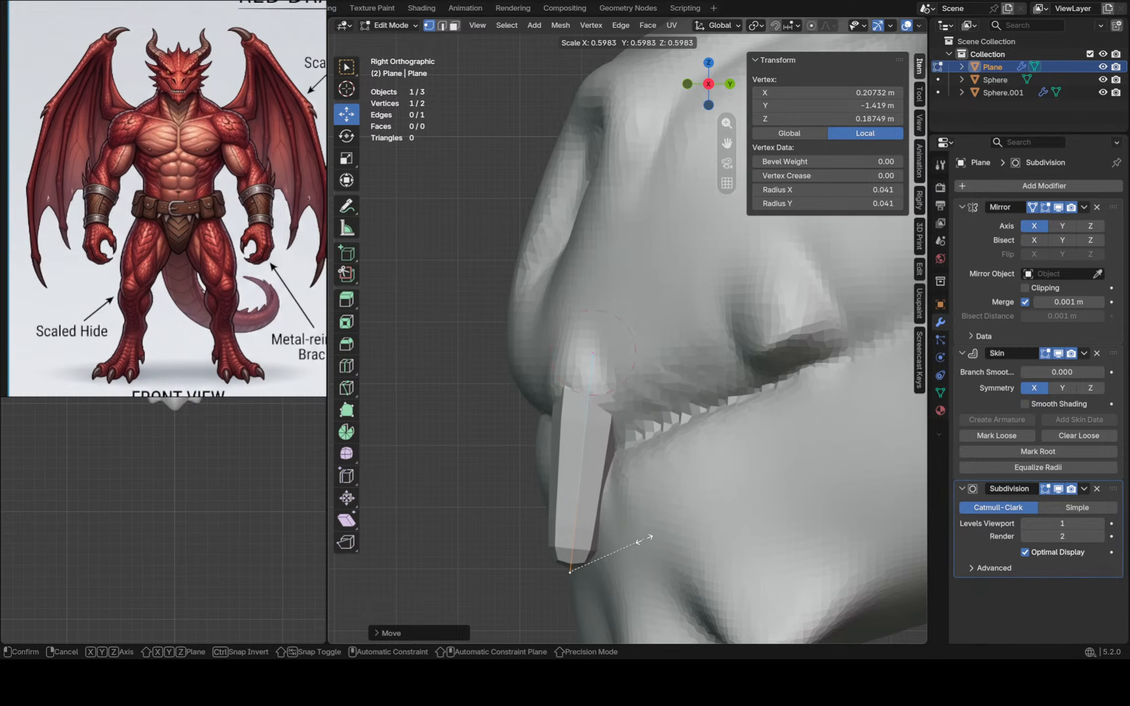
click(597, 544)
Subdivide the tooth's edge once and select the new middle vertex
key(2)
click(609, 434)
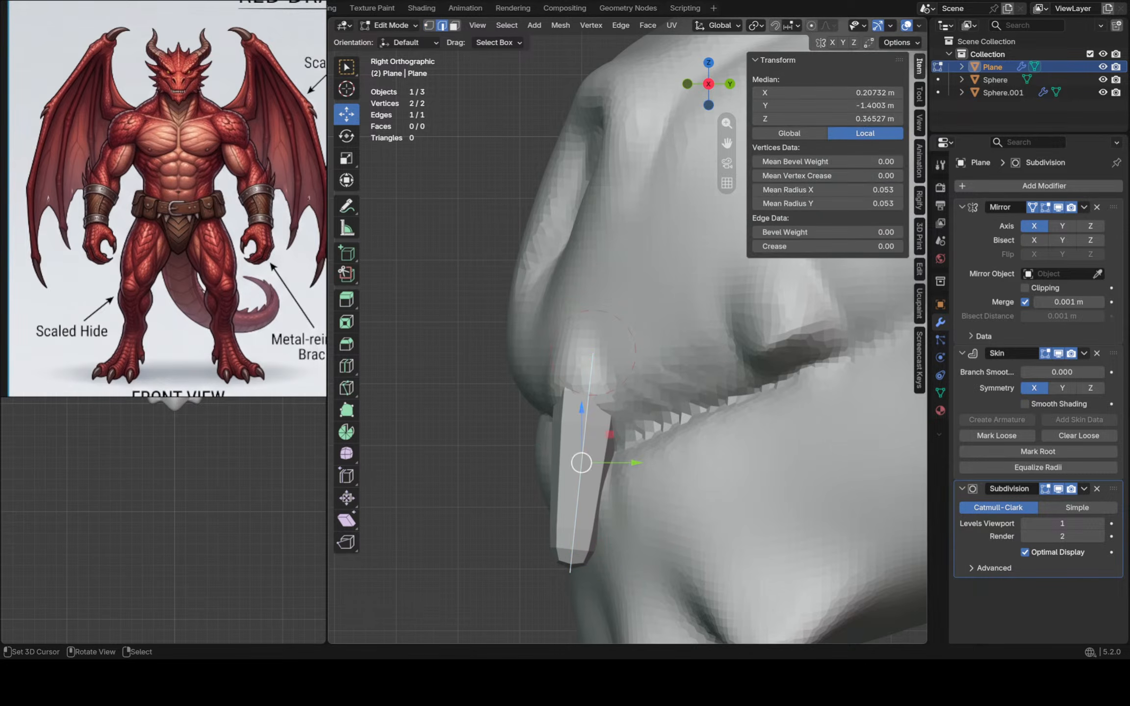
right_click(580, 463)
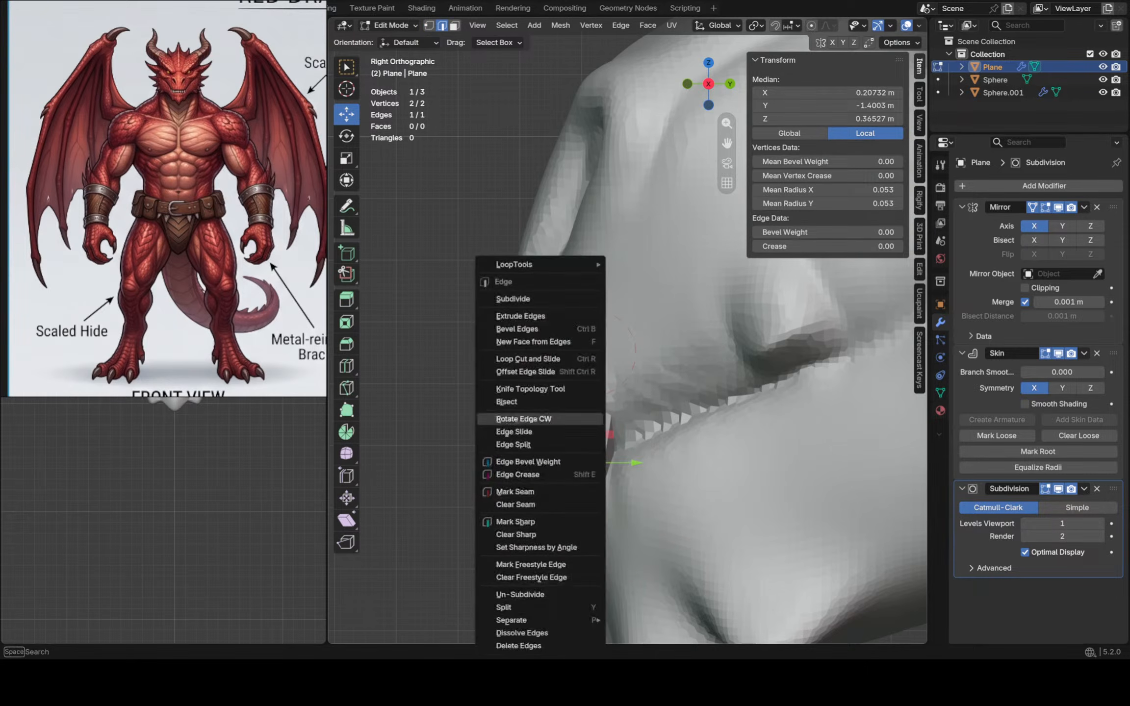
click(563, 299)
key(1)
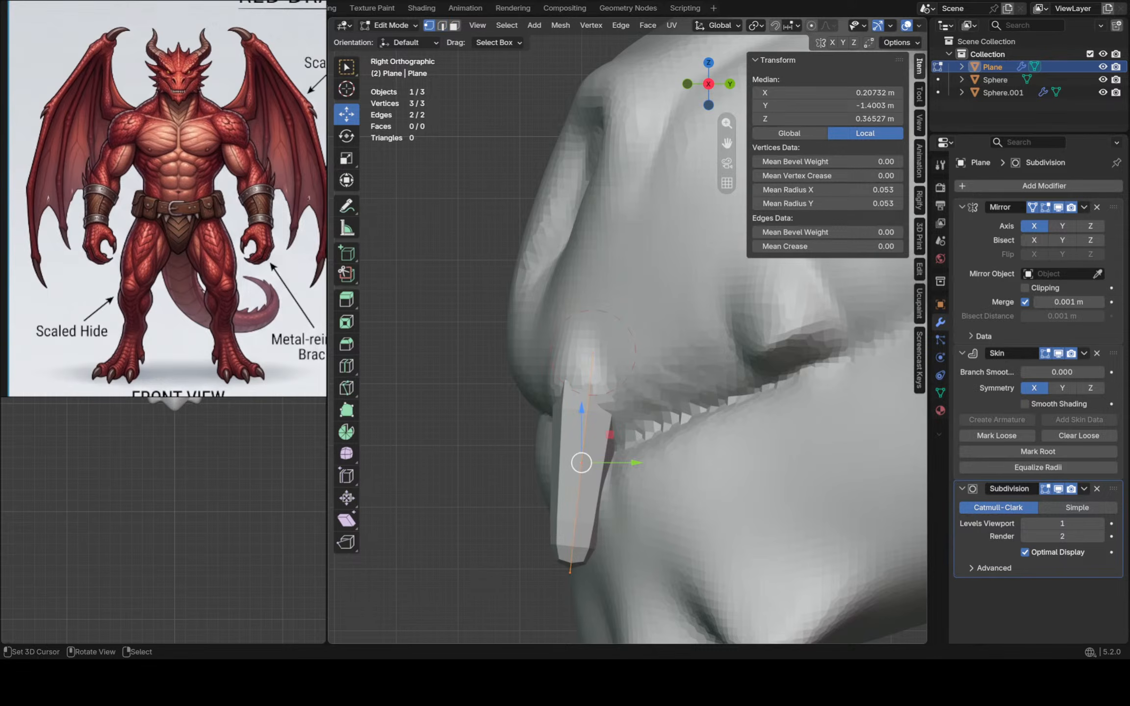
click(581, 462)
click(981, 186)
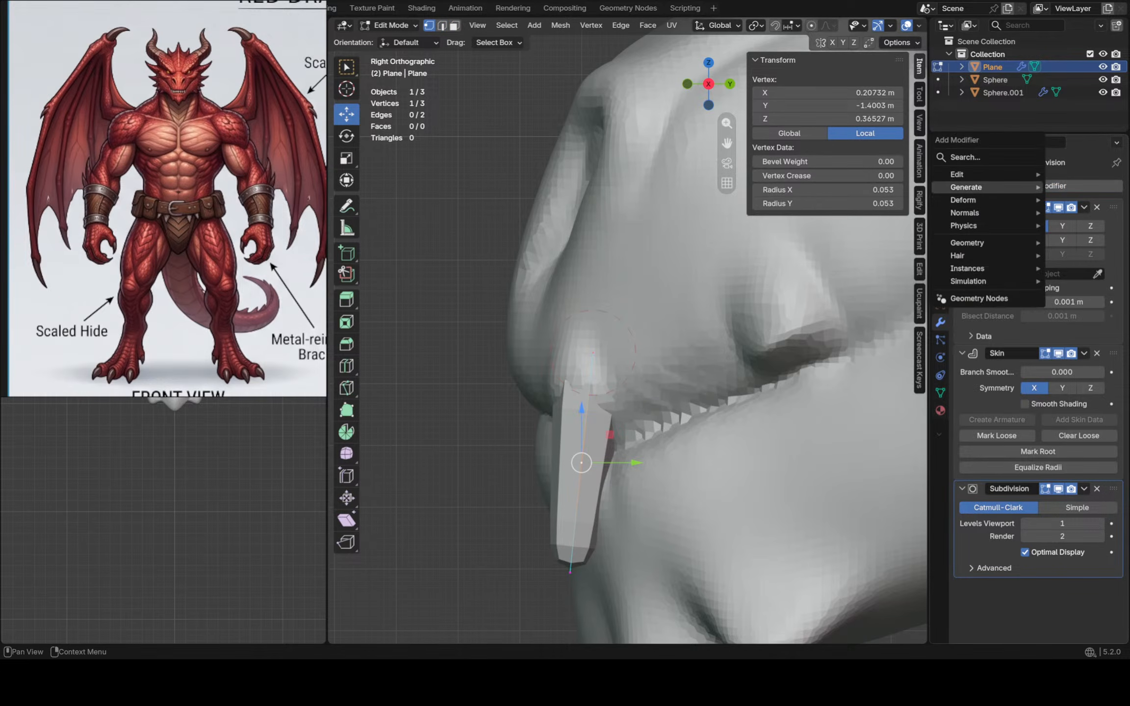
mouse_move(966, 187)
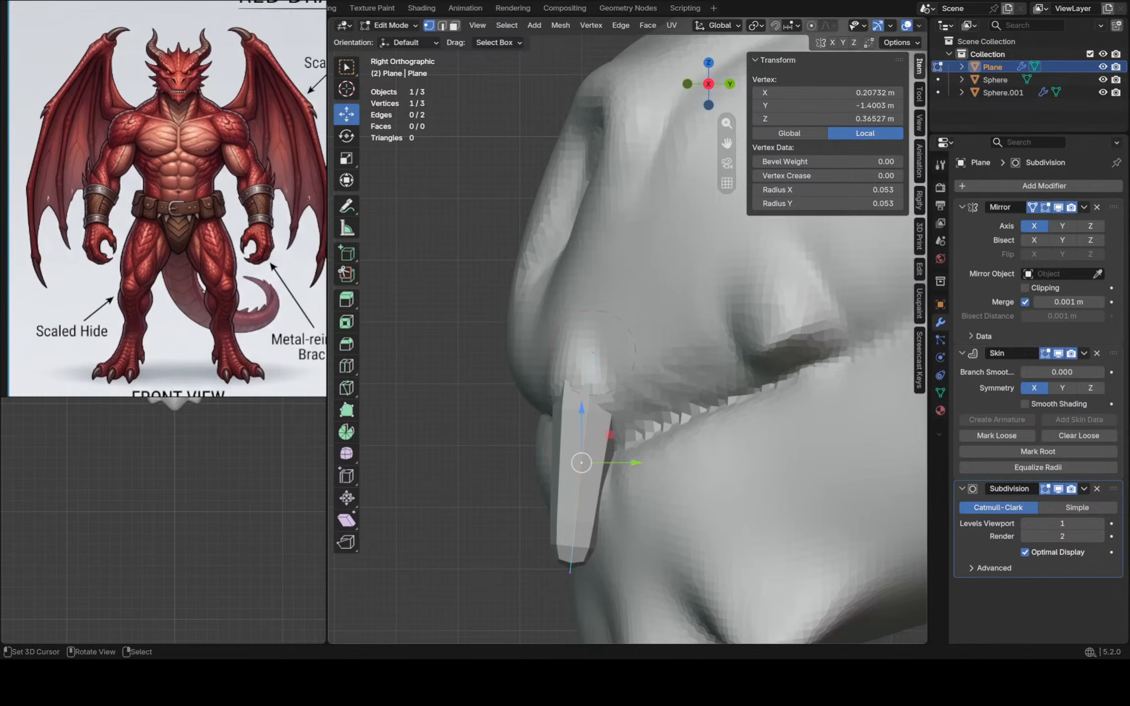
shift+middle_drag(686, 392, 675, 340)
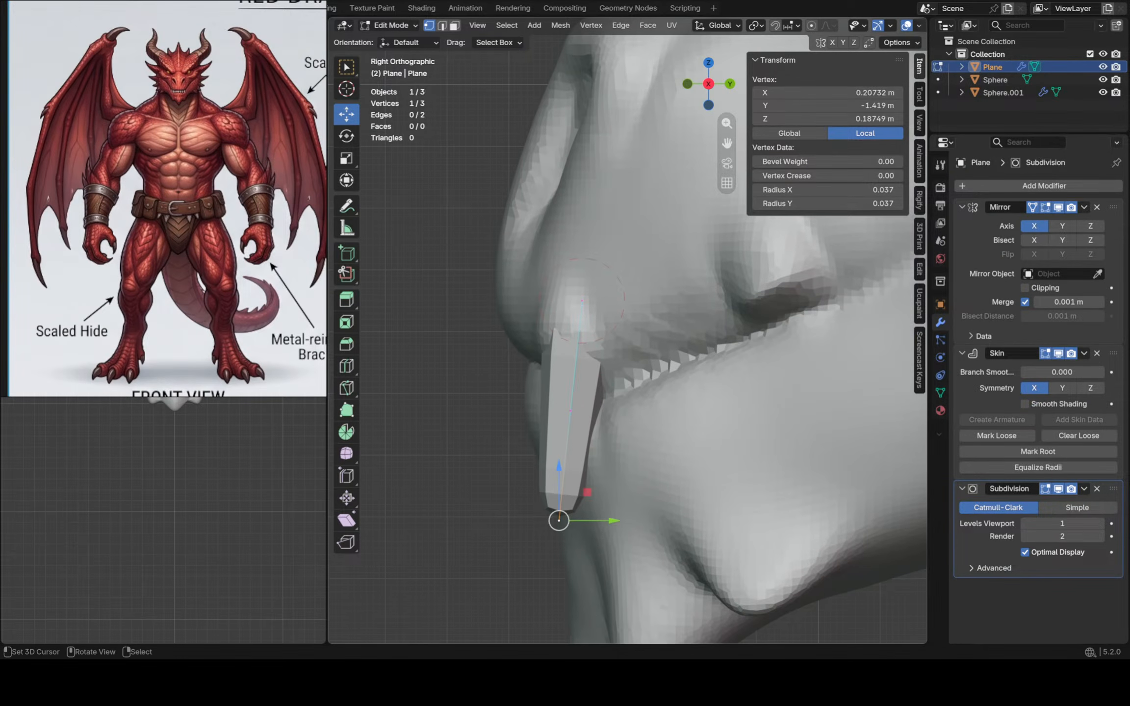
Curve the tooth by raising its tip back toward the jaw and adjusting its middle vertex, and shrink the whole tooth's skin radius to about 0.045
drag(558, 520, 586, 481)
click(569, 410)
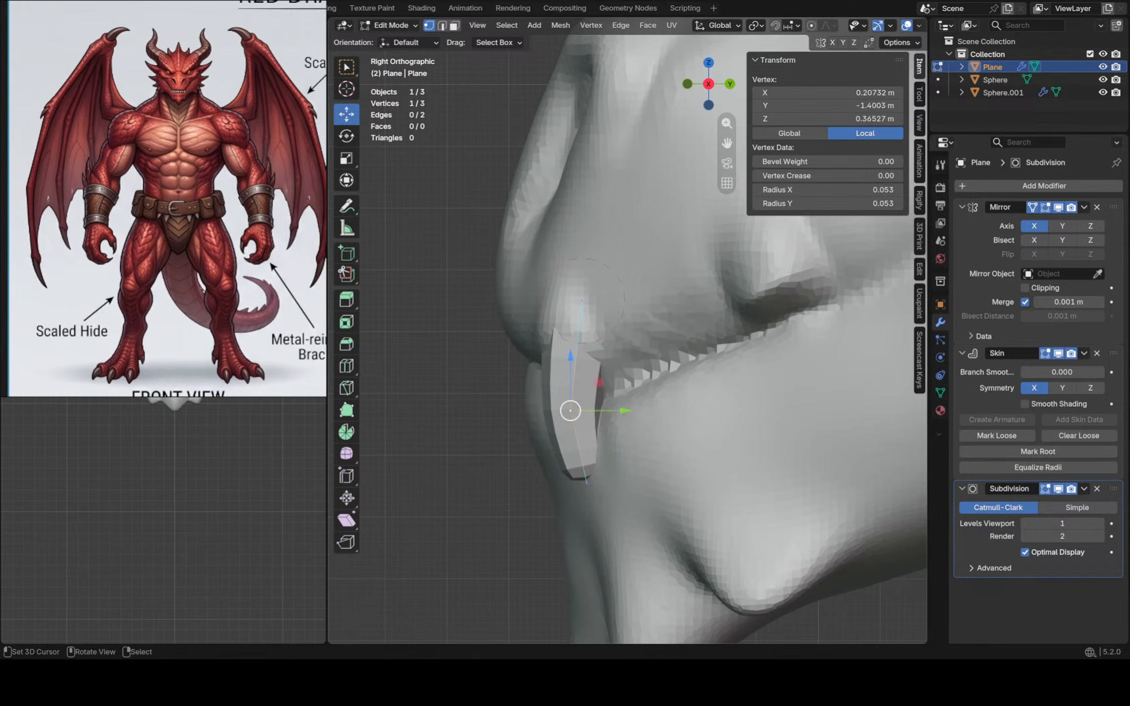
drag(570, 410, 567, 388)
click(586, 483)
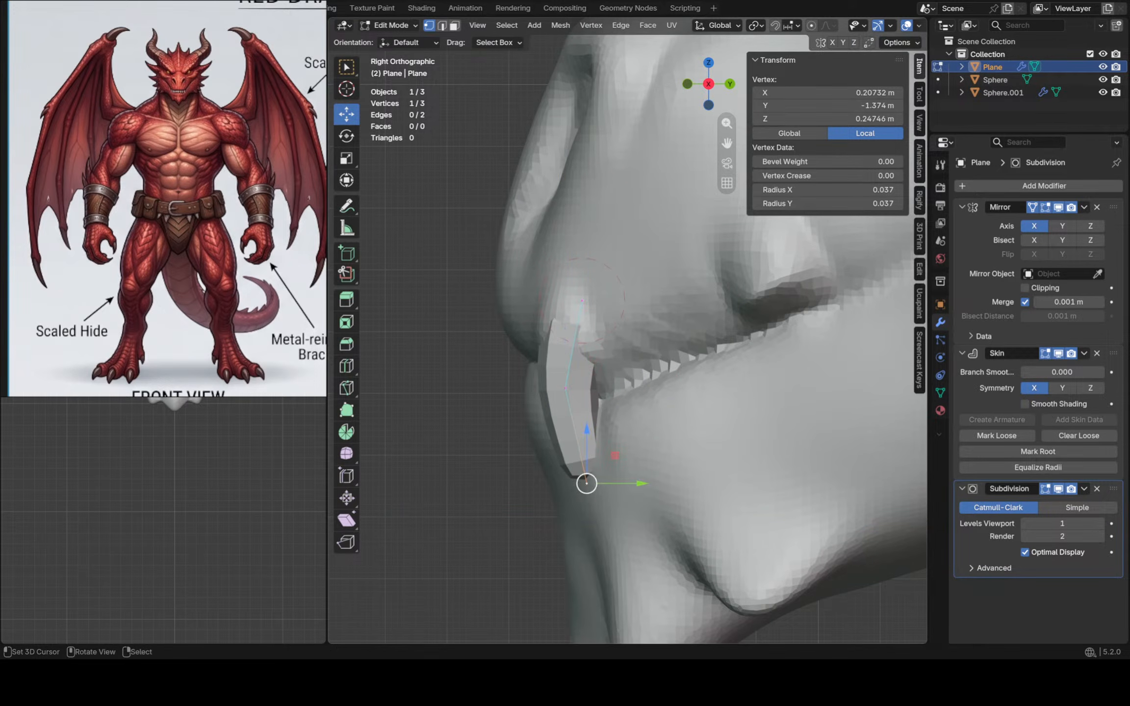
drag(615, 454, 605, 433)
key(a)
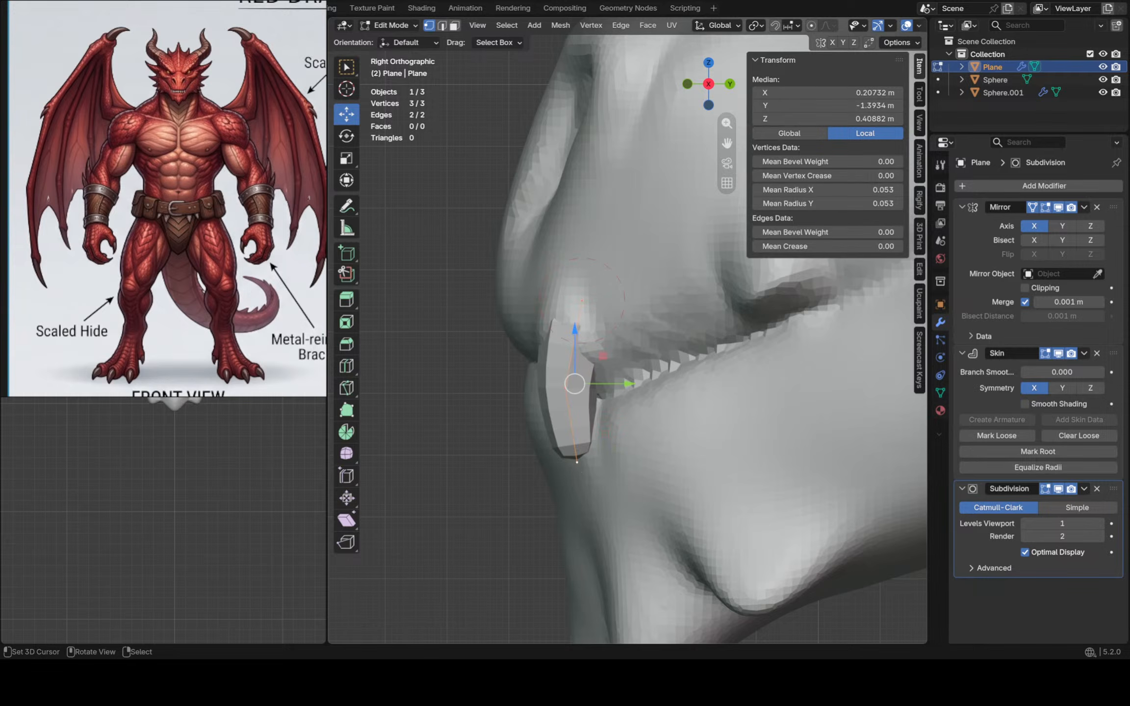
key(ctrl+a)
click(682, 386)
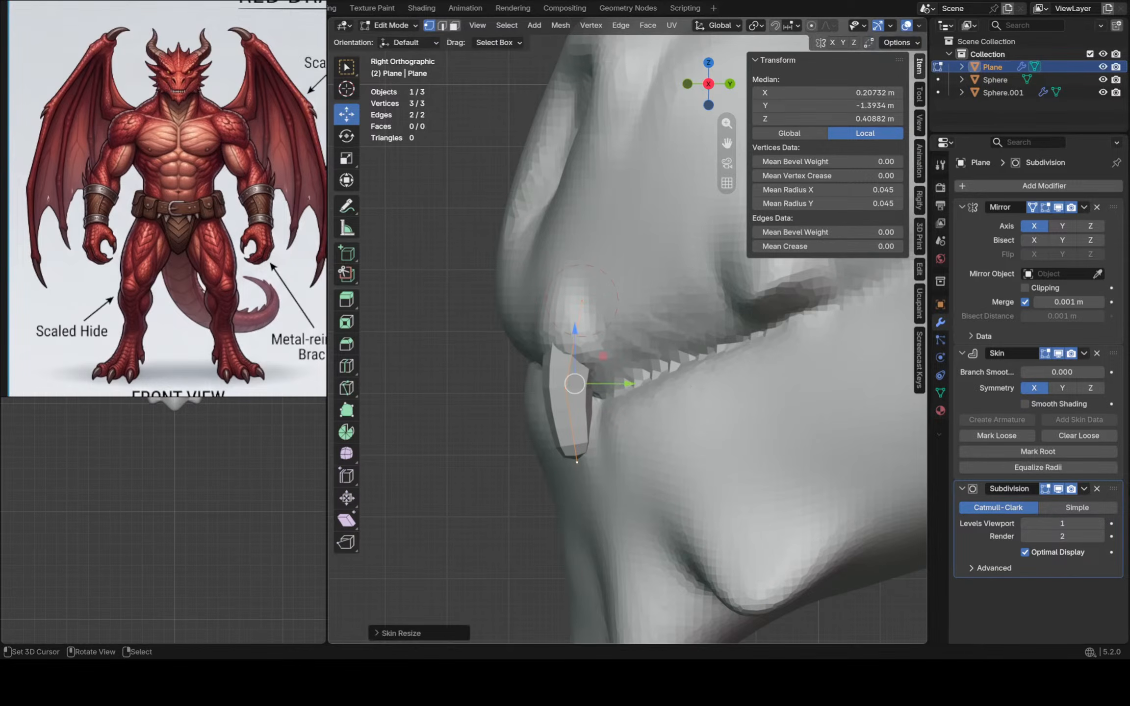
Bend the tooth's tip forward away from the jaw and move the whole tooth out in front of the mouth
click(577, 462)
drag(605, 433, 507, 371)
key(a)
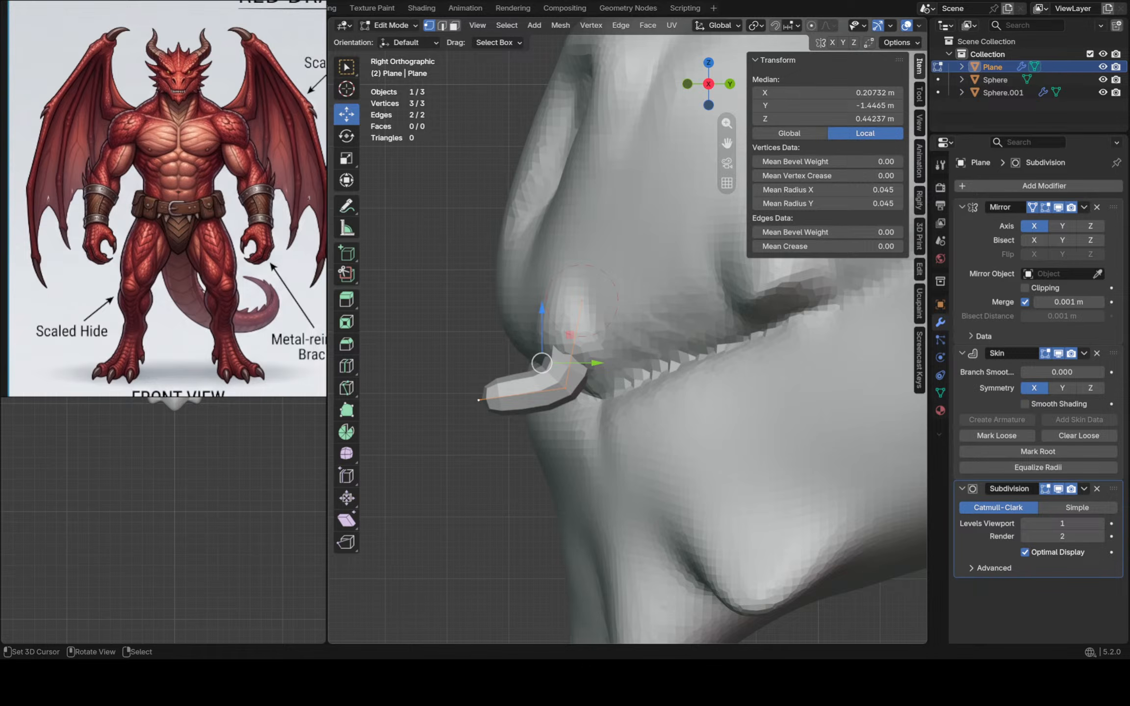
drag(570, 335, 482, 352)
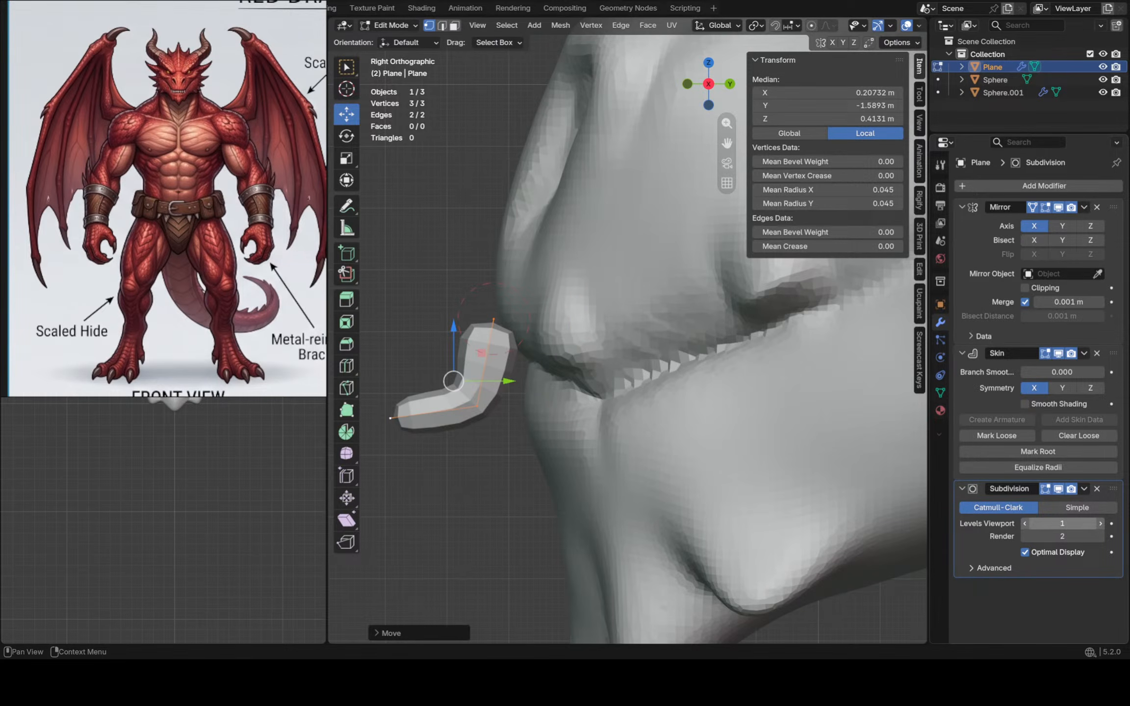
Extrude the tooth's tip vertex upward by about 0.186 m to form a U shape
mouse_move(1113, 489)
mouse_down()
mouse_move(1113, 351)
mouse_move(1113, 507)
mouse_up()
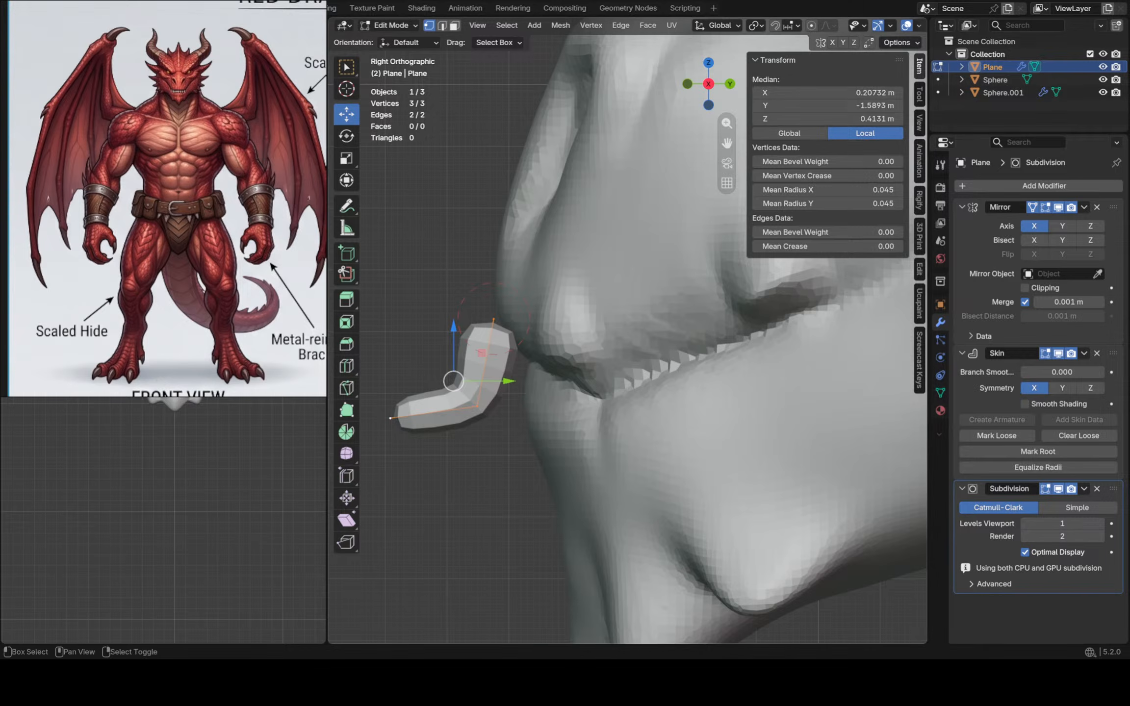
shift+middle_drag(524, 368, 604, 374)
scroll(604, 374, down, 1)
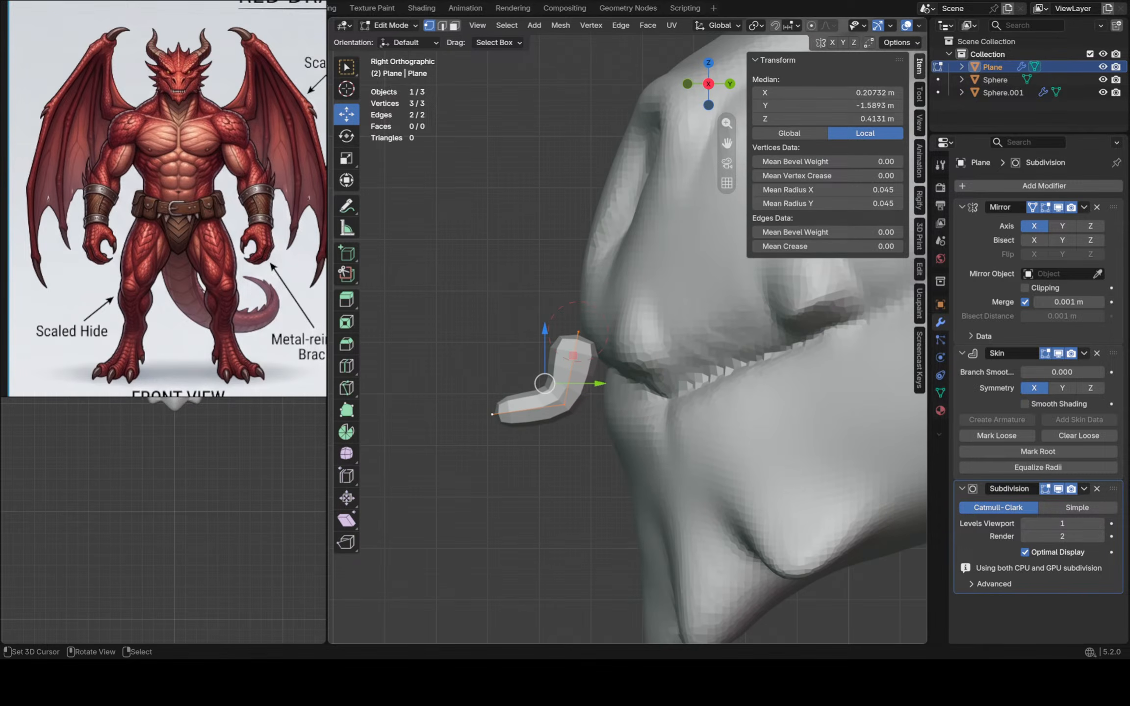
click(491, 415)
key(e)
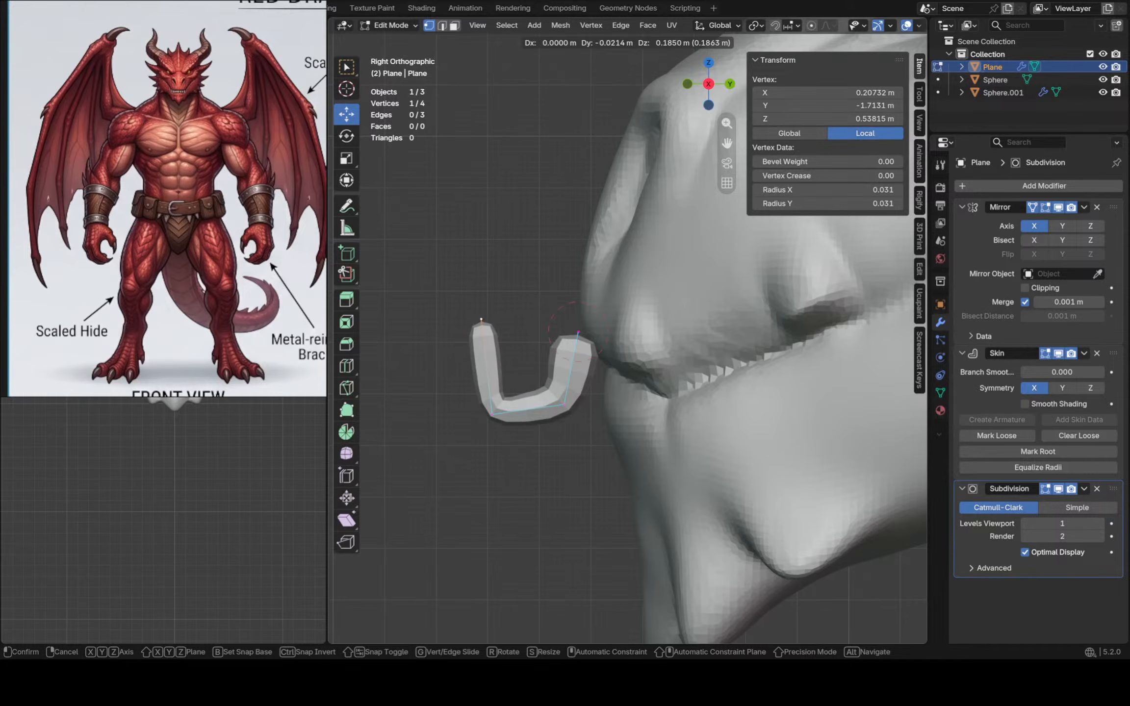
click(481, 320)
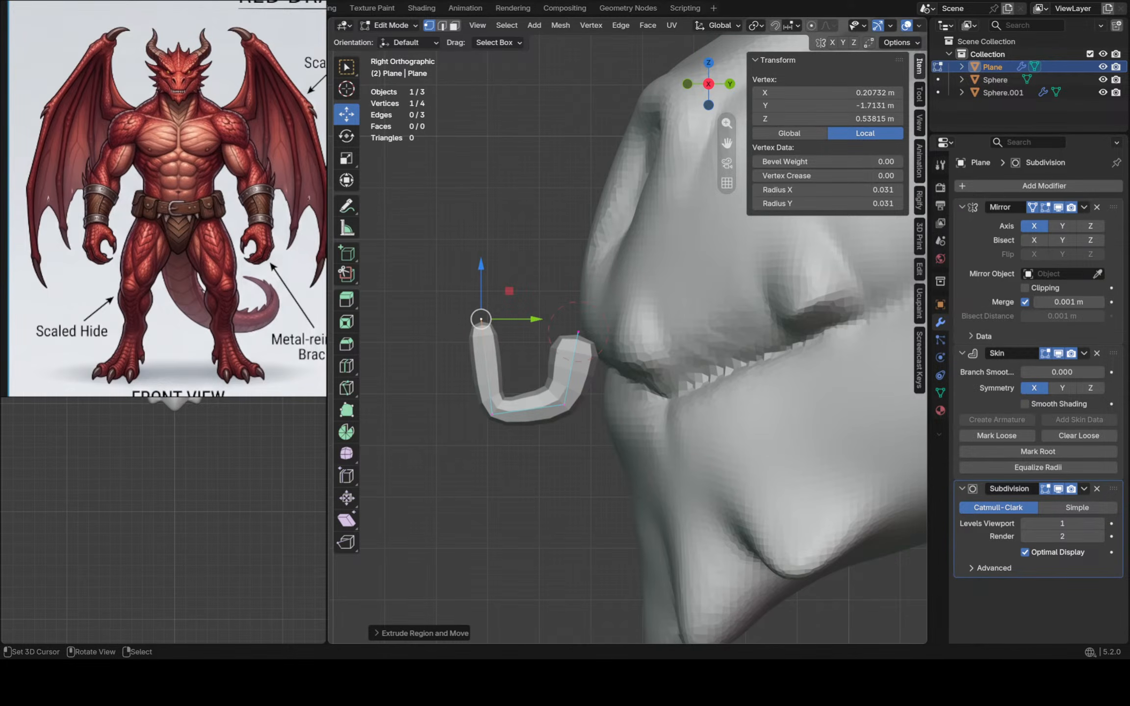
Add a second Subdivision Surface modifier and reorder the stack so one subdivision sits above Skin and the other below it
click(981, 186)
mouse_move(980, 191)
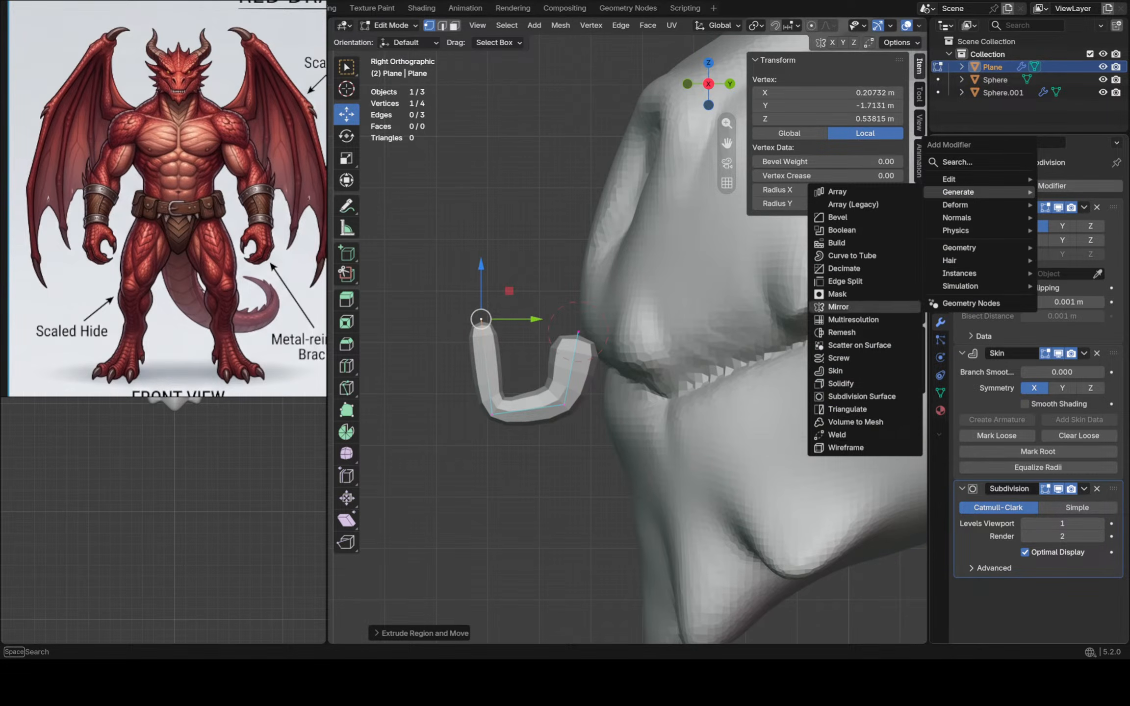
click(861, 396)
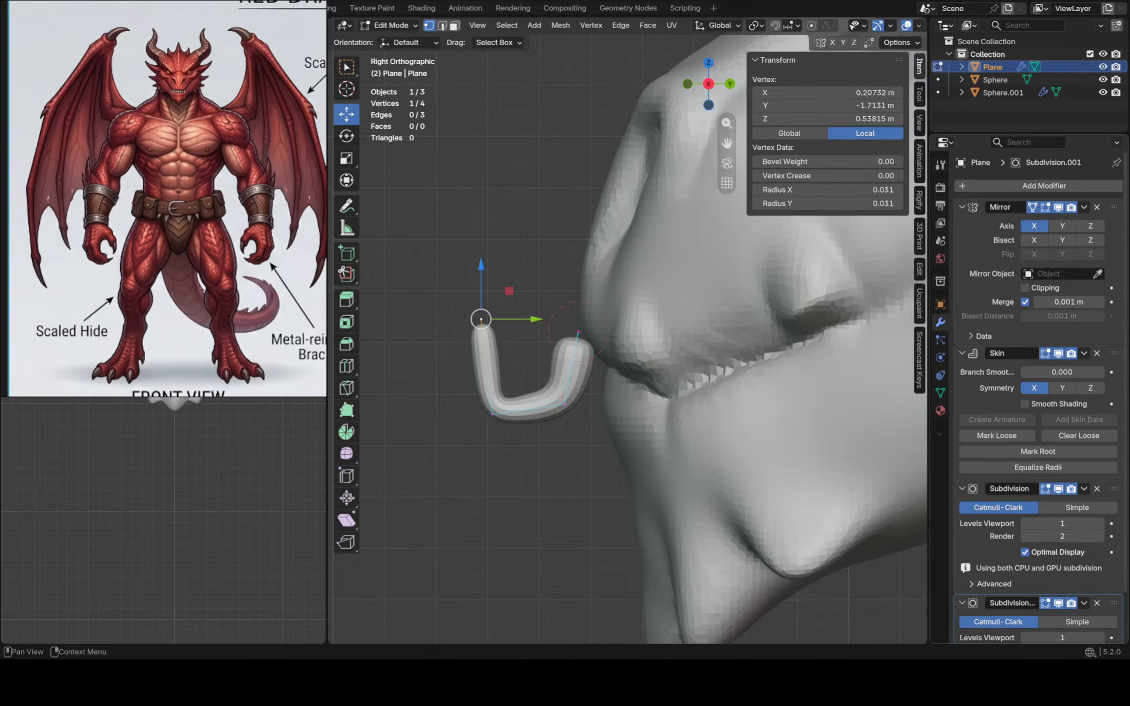
drag(1113, 489, 1113, 349)
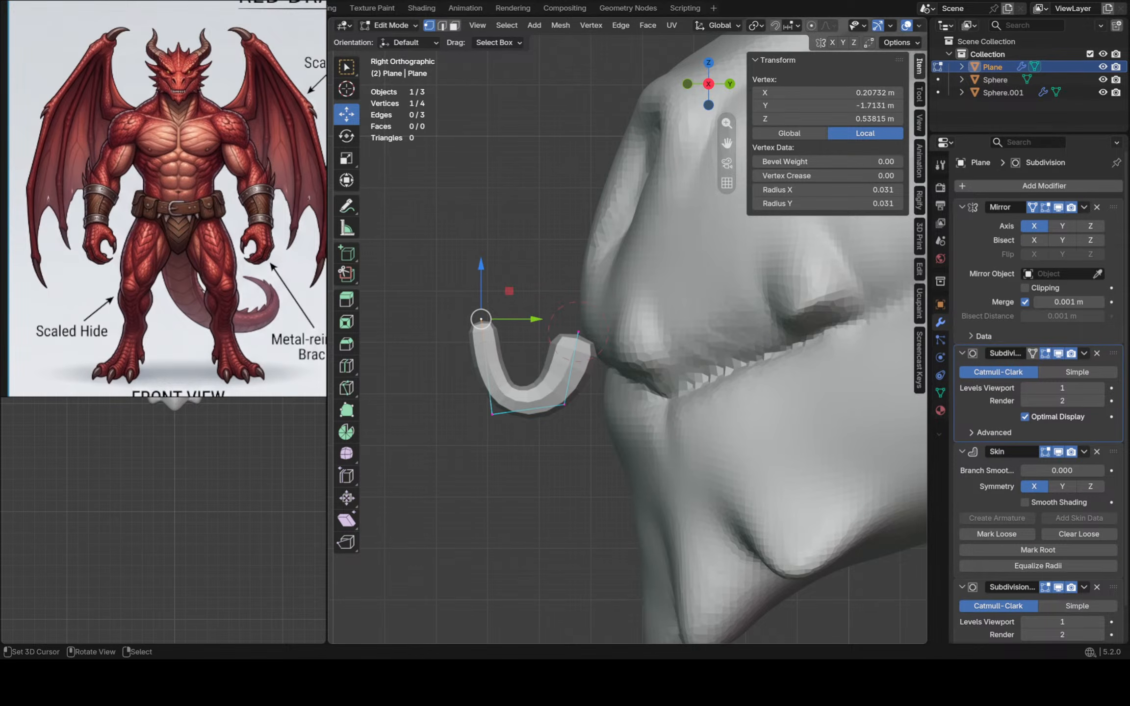
scroll(1039, 392, down, 2)
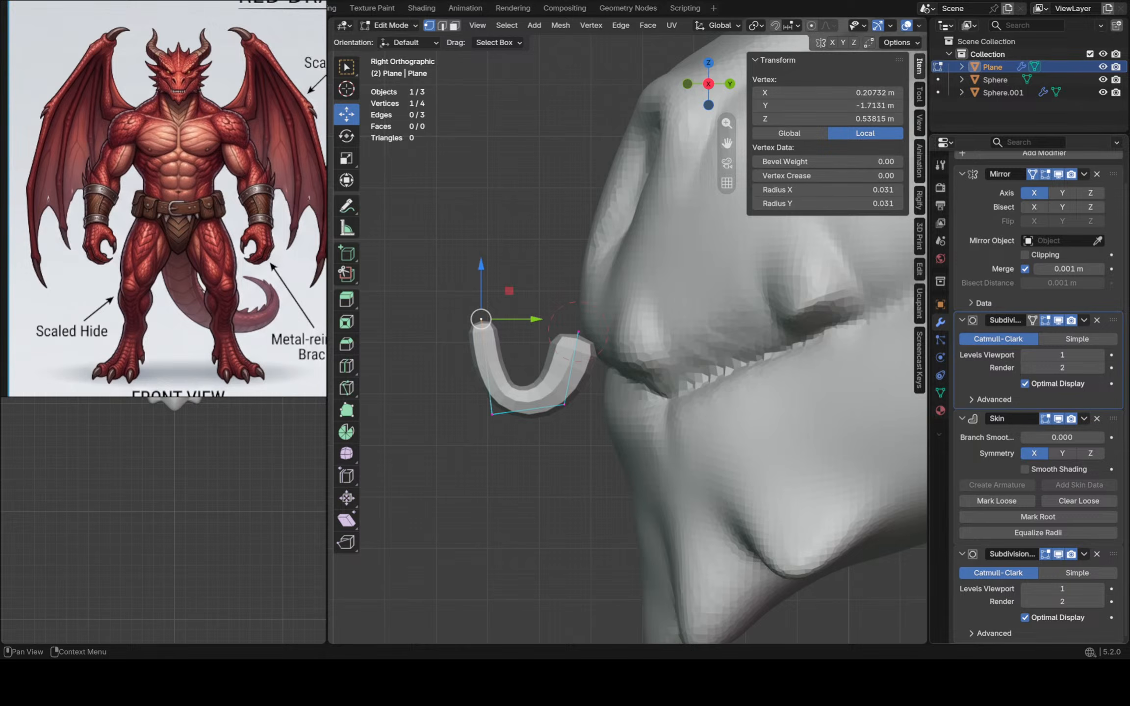
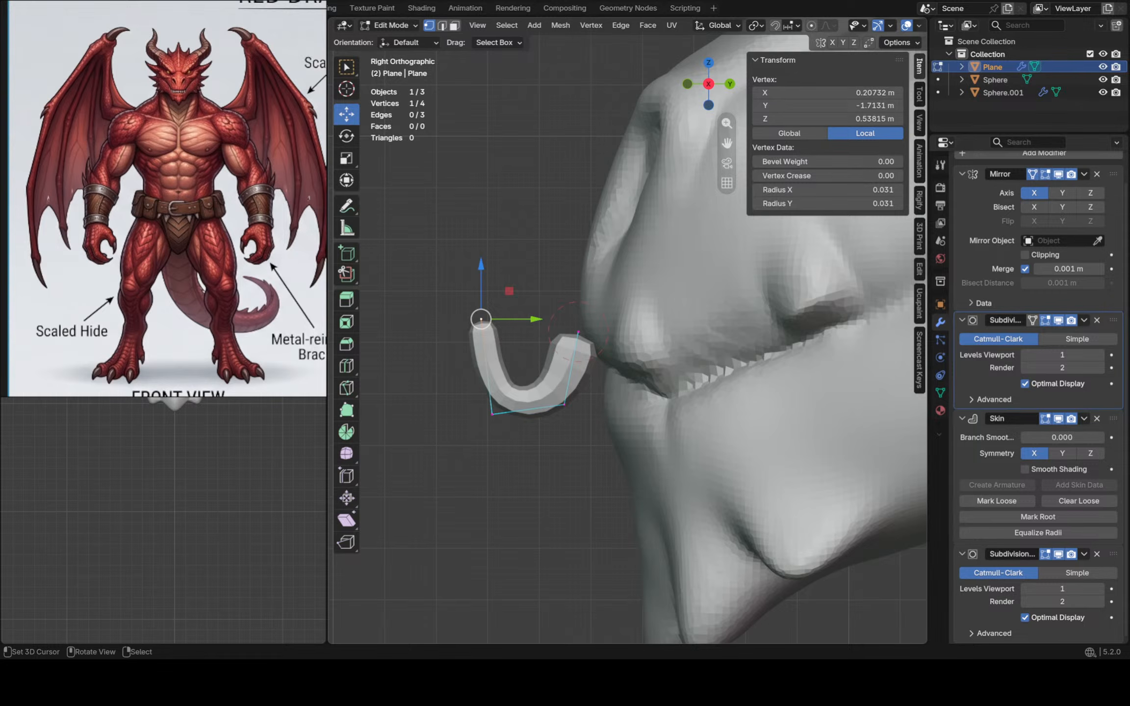
Delete the extruded end vertex and move the tooth's tip vertex down to about Y -1.508 m, Z 0.243 m
key(x)
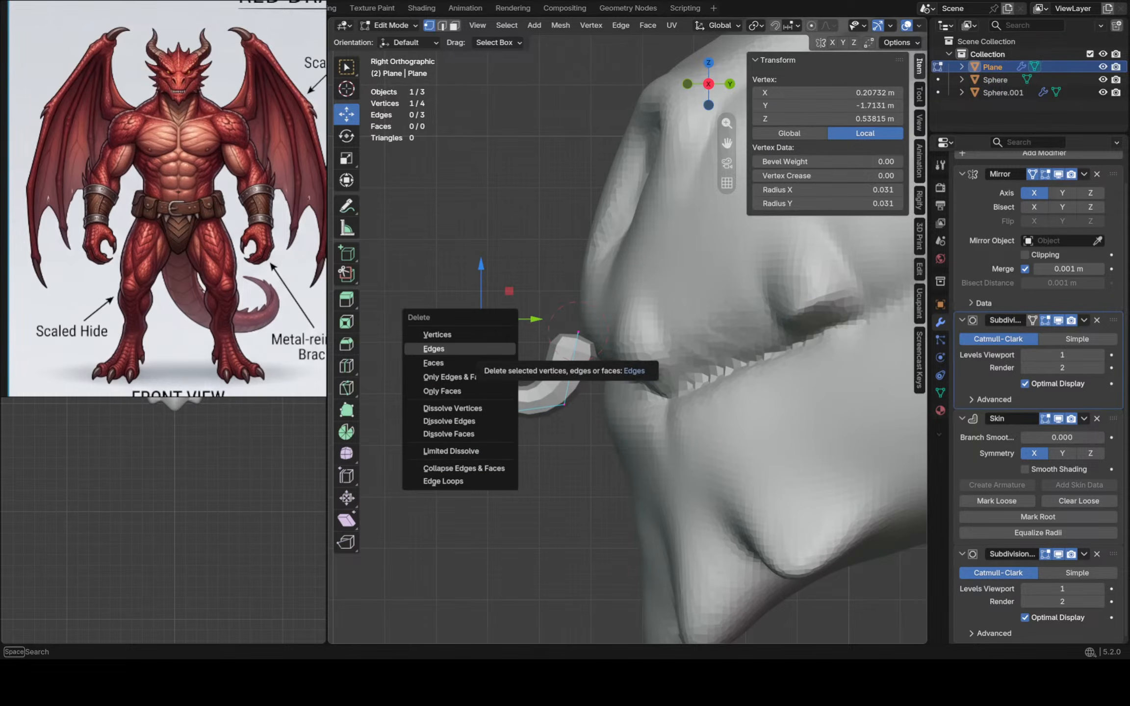
click(436, 334)
click(493, 413)
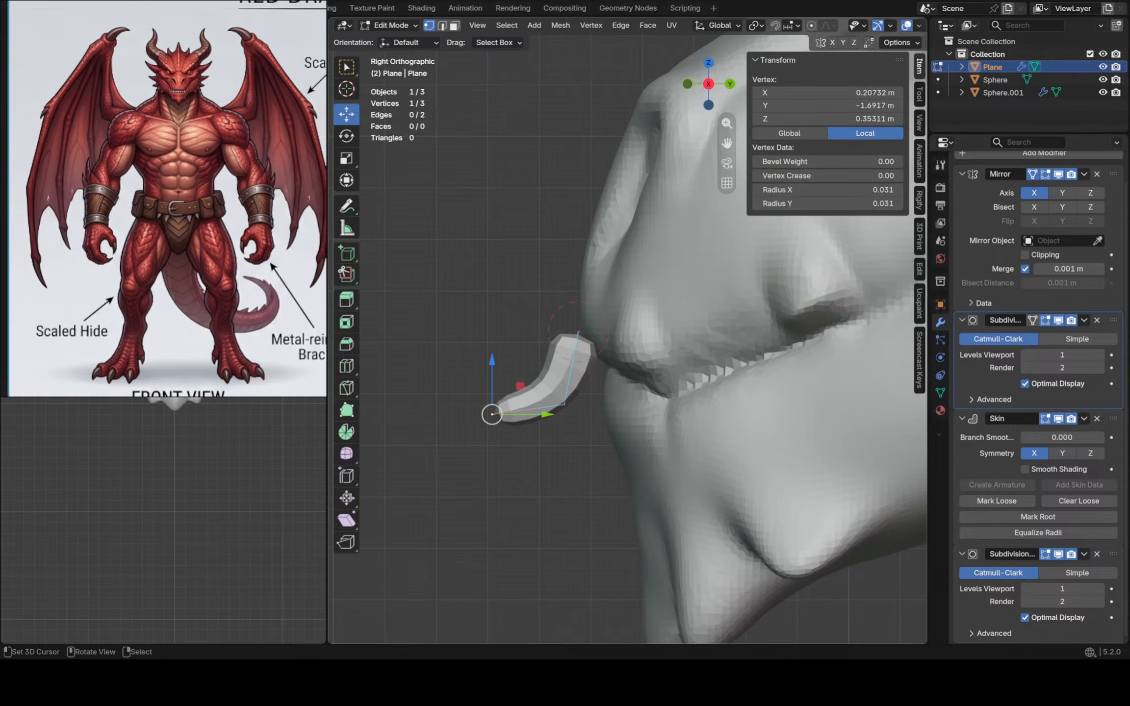
key(g)
click(584, 467)
key(s)
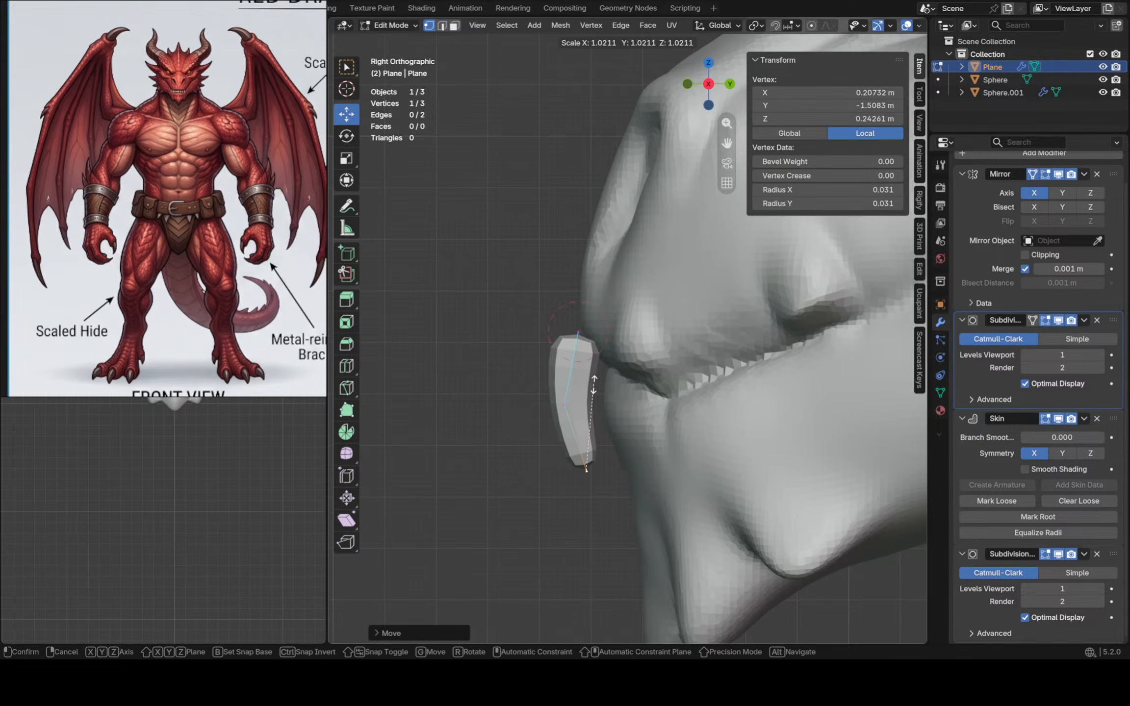
right_click(593, 386)
Move the whole tooth back under the upper lip and shrink its skin radius to about 0.041
key(a)
drag(604, 374, 669, 369)
right_click(635, 401)
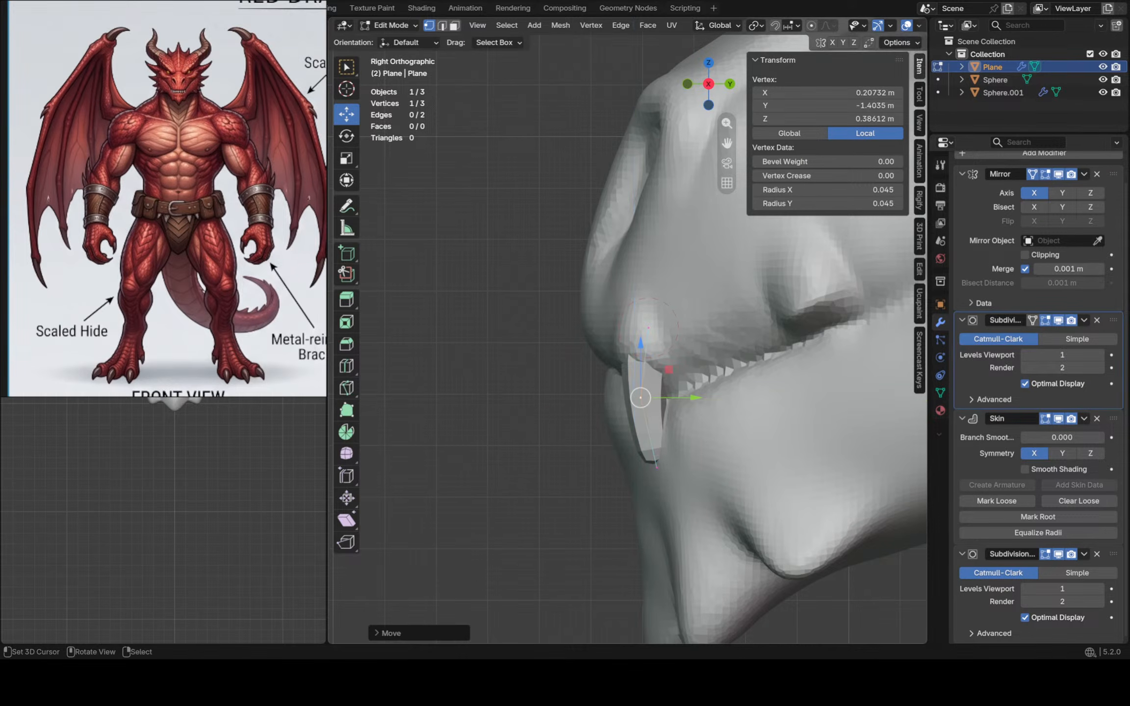
key(a)
key(ctrl+a)
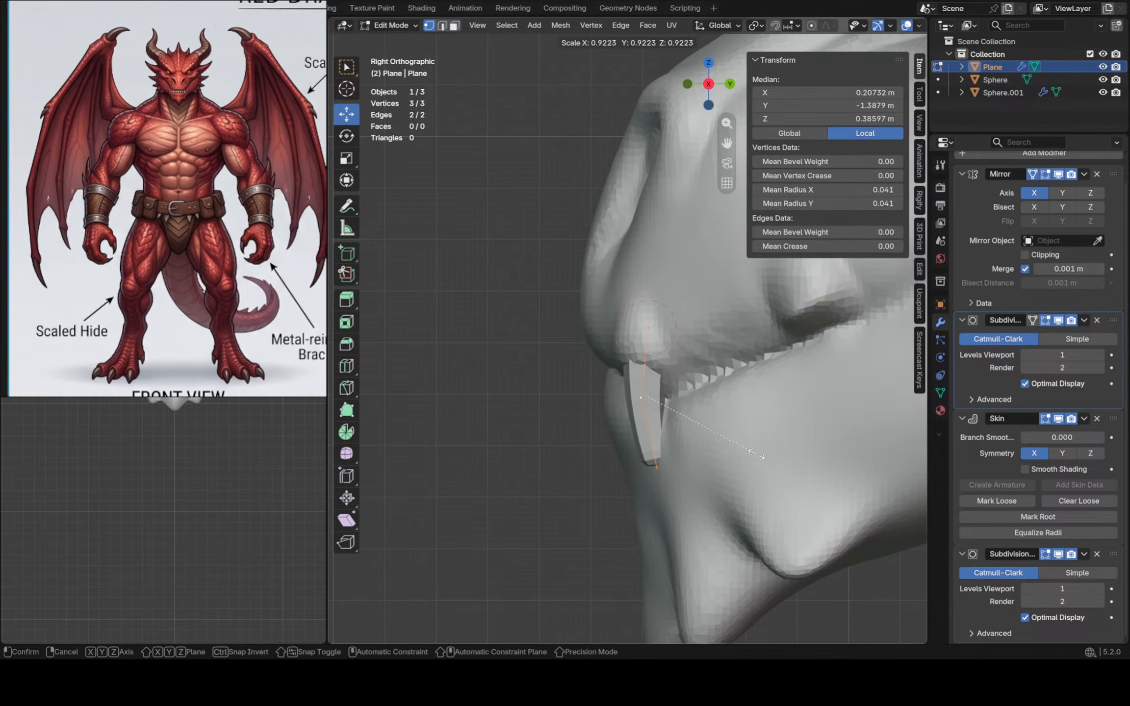
key(Return)
Sharpen the tooth's tip to a skin radius of about 0.013 and, in Object Mode, set the last Subdivision's viewport level to 2
right_click(656, 465)
key(ctrl+a)
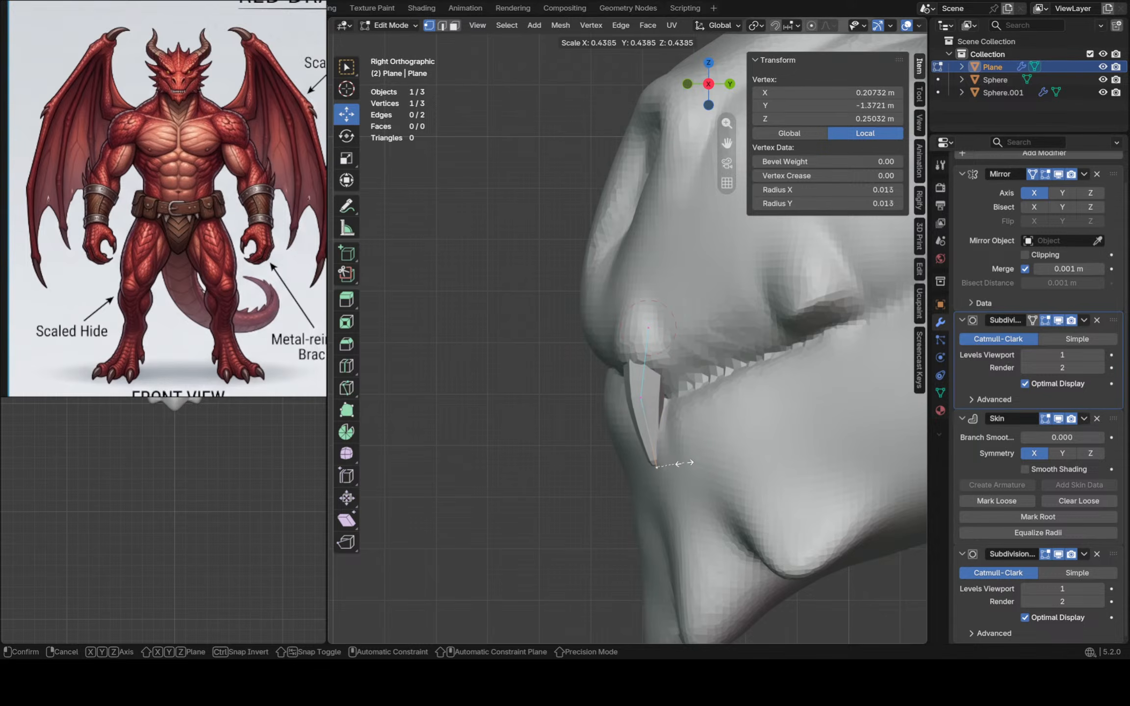
key(Return)
key(Tab)
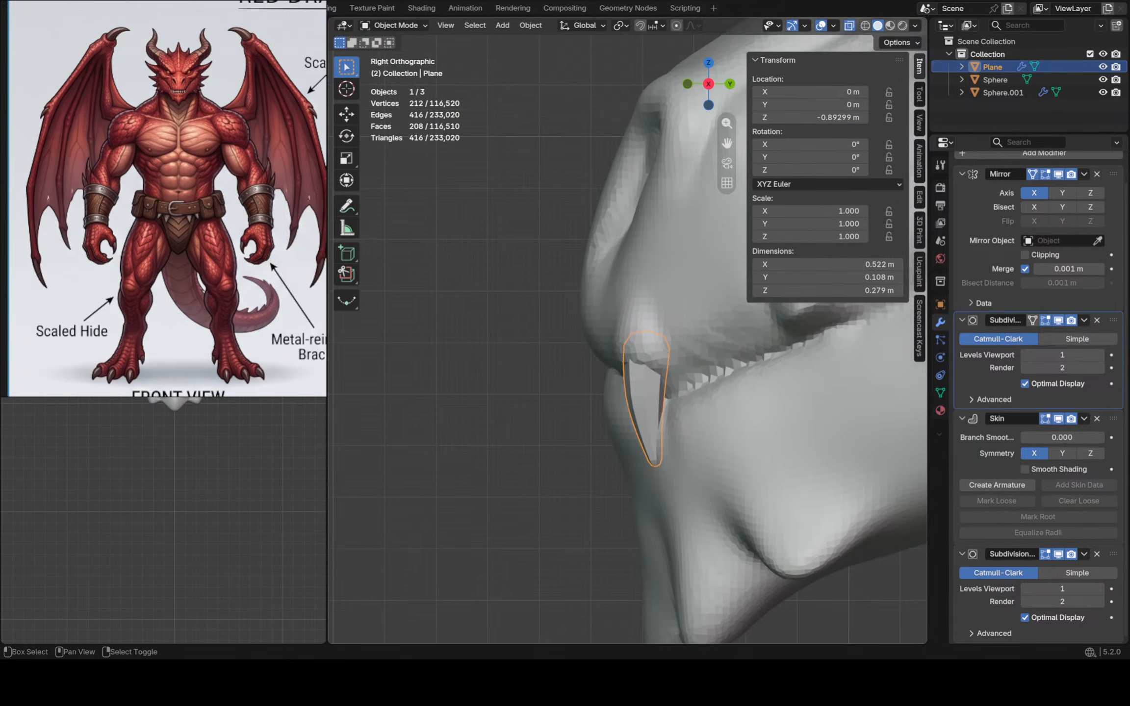
scroll(627, 338, up, 2)
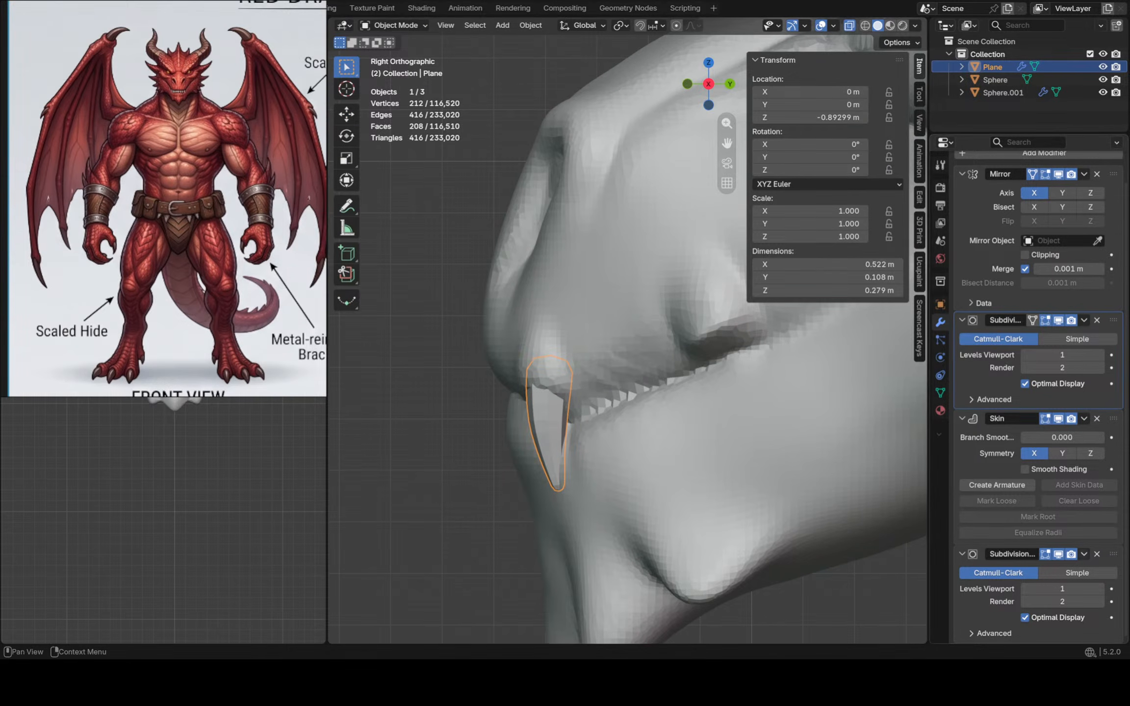
click(1100, 588)
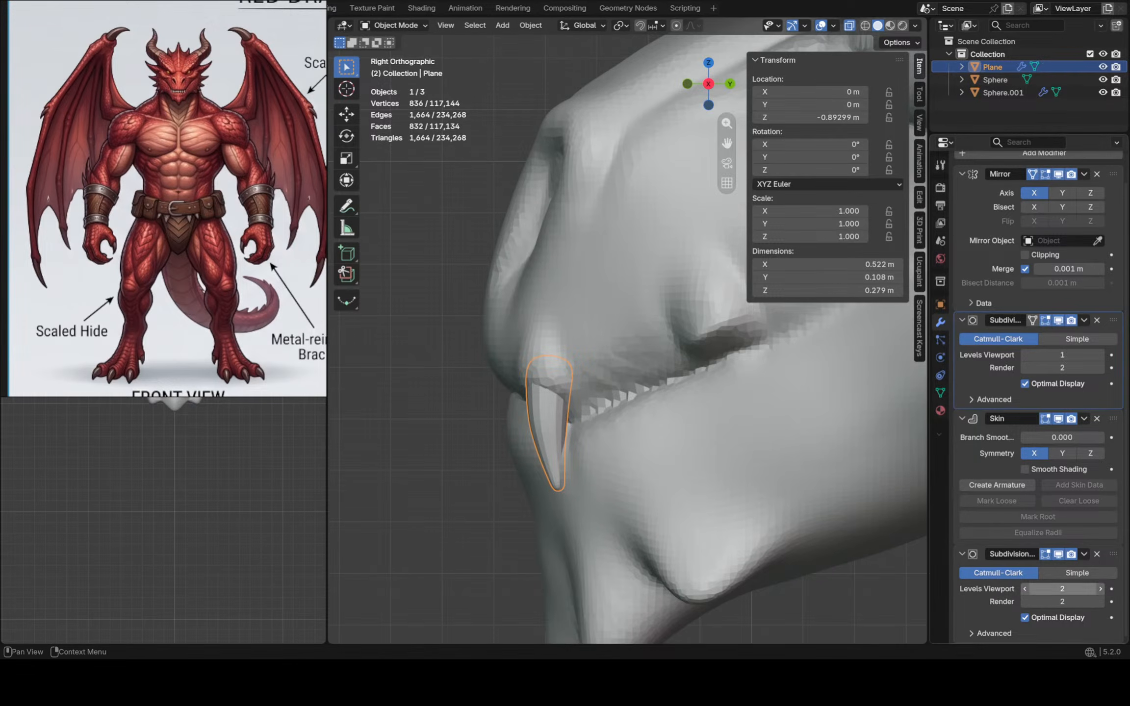
Duplicate the fang and move the copy back along the mouth line to about X 0.381 m, Y -1.040 m, Z 0.459 m
shift+middle_drag(627, 334, 658, 421)
key(shift+d)
right_click(706, 402)
key(Tab)
drag(622, 435, 776, 410)
middle_drag(776, 410, 740, 384)
drag(737, 350, 738, 320)
middle_drag(738, 319, 666, 322)
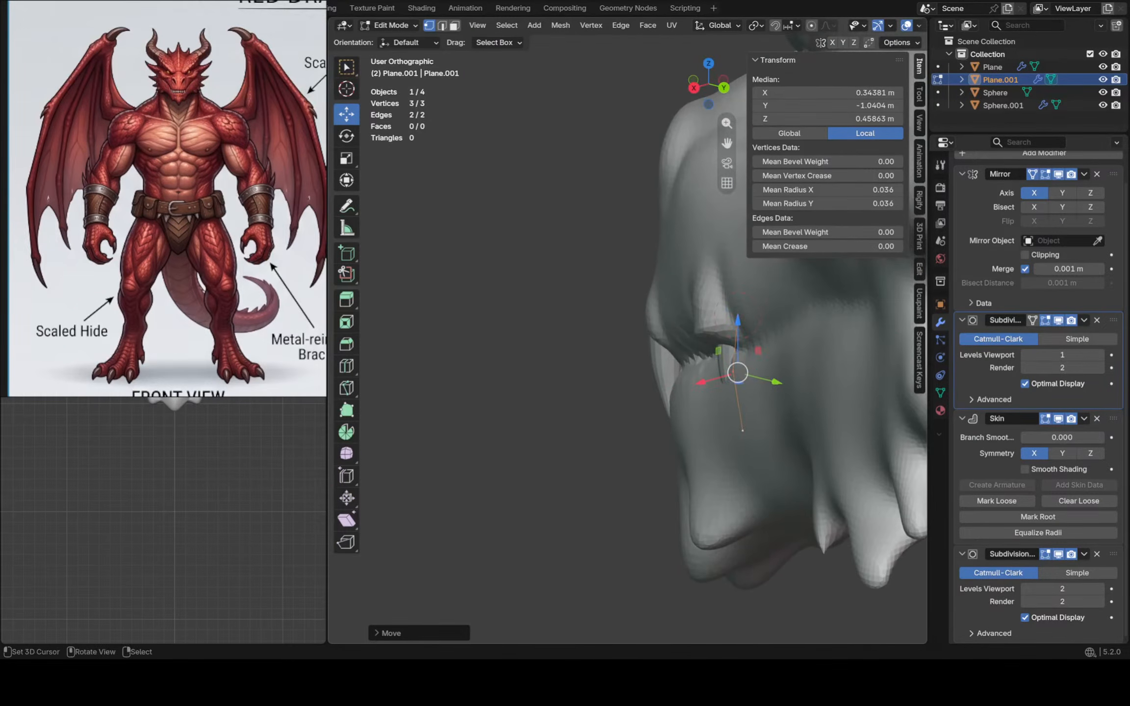
drag(702, 382, 691, 384)
middle_drag(692, 385, 723, 381)
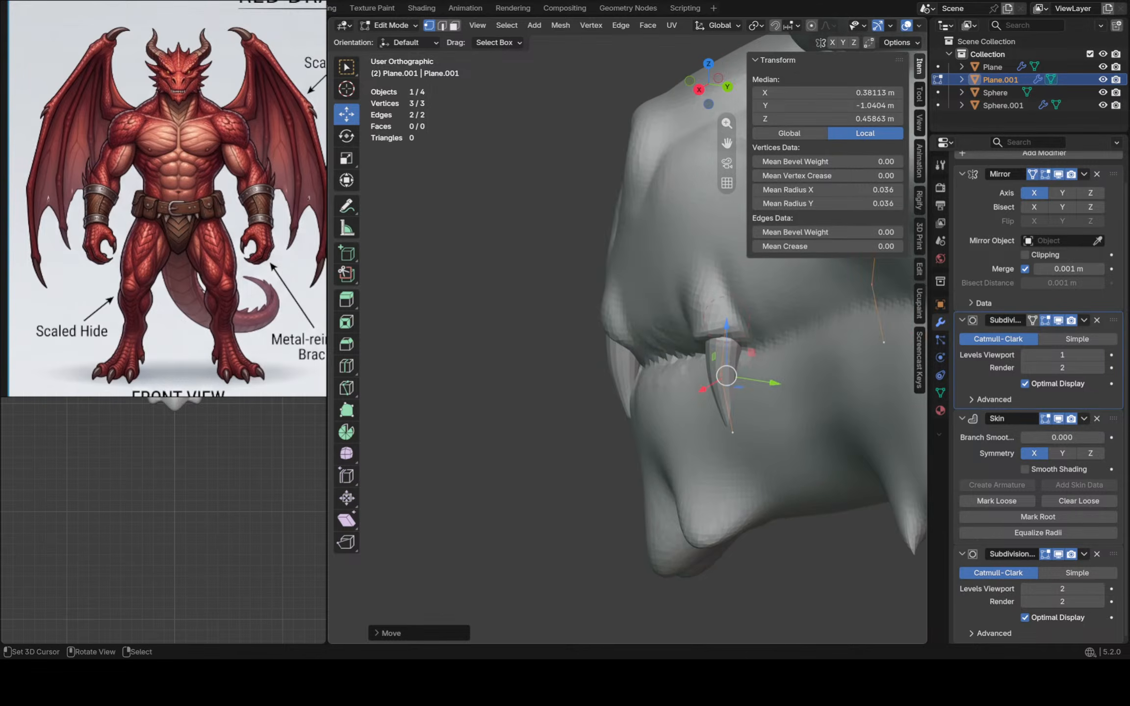
Move the rear fang's tip vertex outward from the jaw to about X 0.418 m
click(733, 432)
mouse_move(802, 385)
middle_down()
mouse_move(789, 382)
mouse_move(827, 376)
mouse_move(815, 400)
middle_up()
drag(710, 454, 703, 461)
middle_drag(704, 459, 753, 436)
In side view, shift the rear fang's root slightly up and forward, and curve its middle and tip vertices backward
right_click(707, 380)
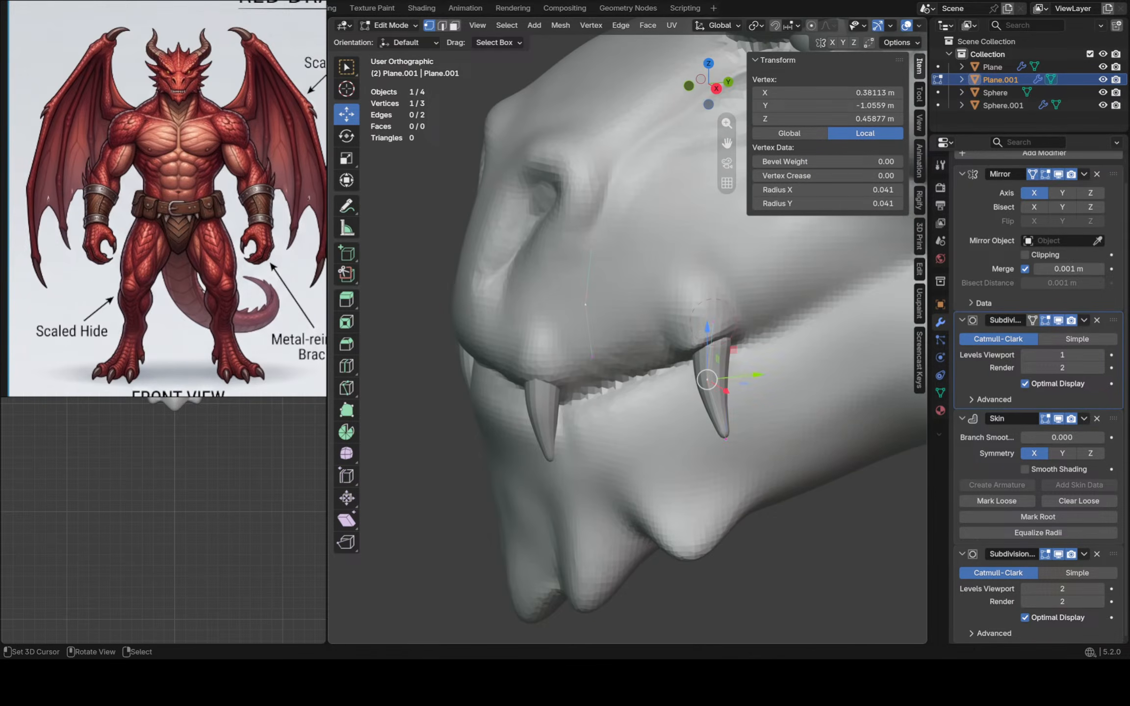
middle_drag(709, 381, 705, 378)
key(KP_3)
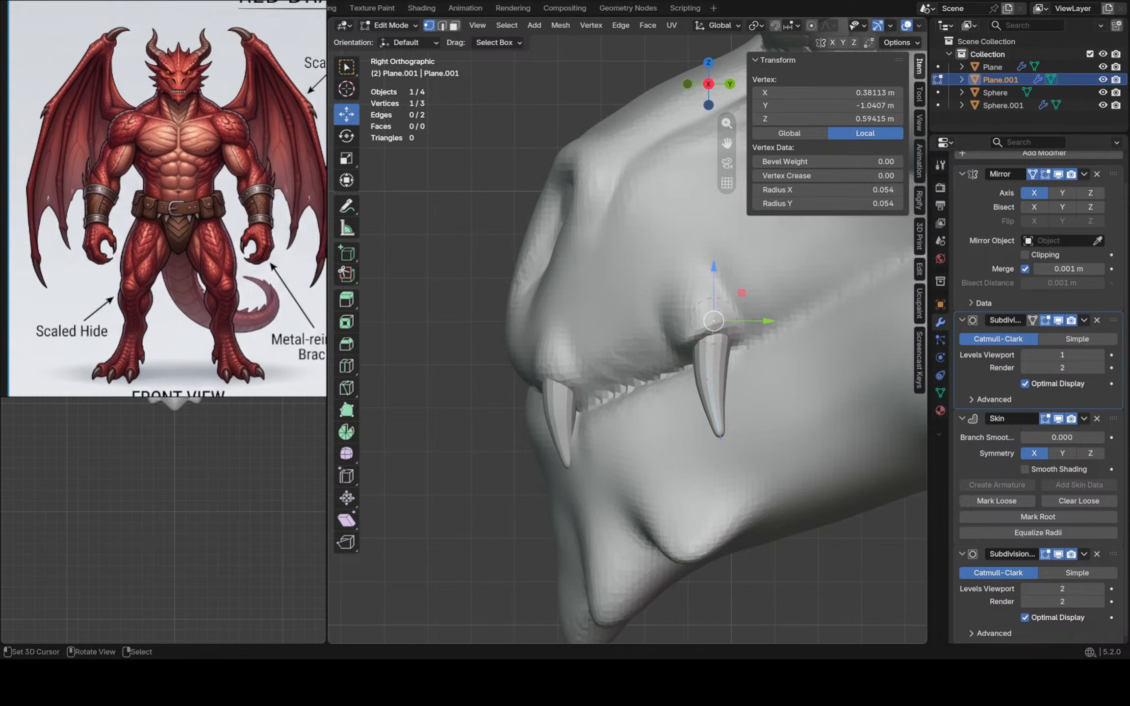
drag(742, 293, 735, 288)
right_click(707, 380)
drag(735, 352, 741, 351)
drag(719, 438, 741, 429)
Enlarge the rear fang's skin radius to about 0.038 and lengthen it by sliding the tip vertex to about Z 0.315 m
key(a)
key(ctrl+a)
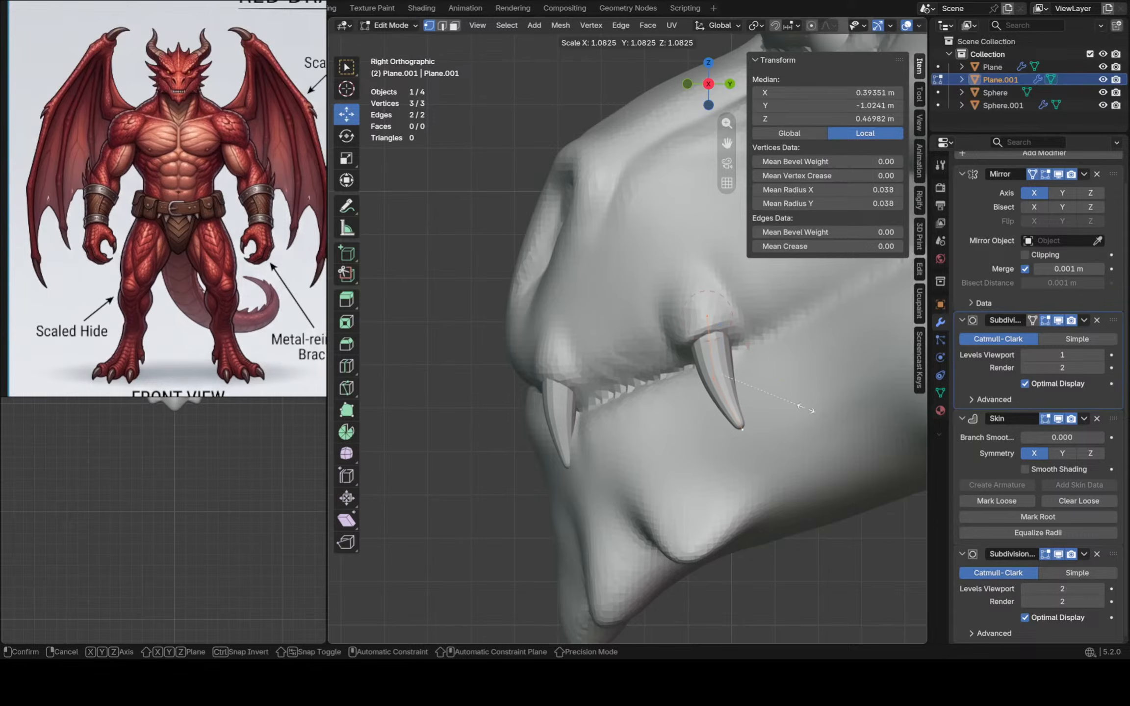
click(809, 409)
click(741, 428)
key(g)
key(g)
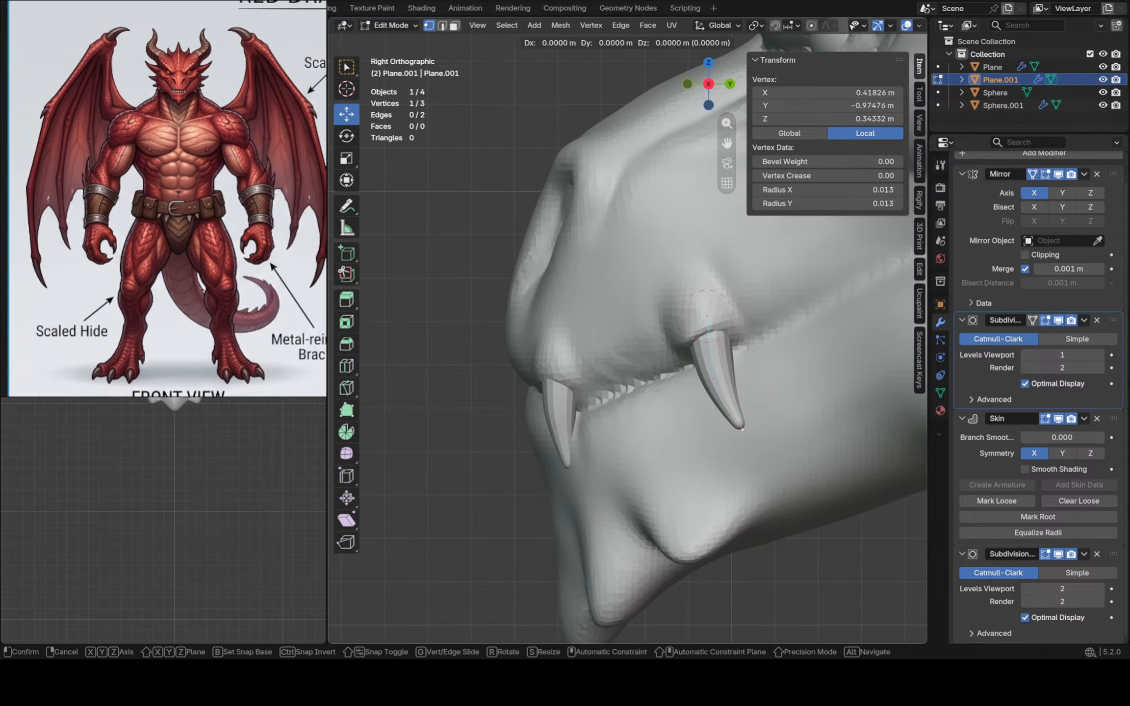
click(758, 436)
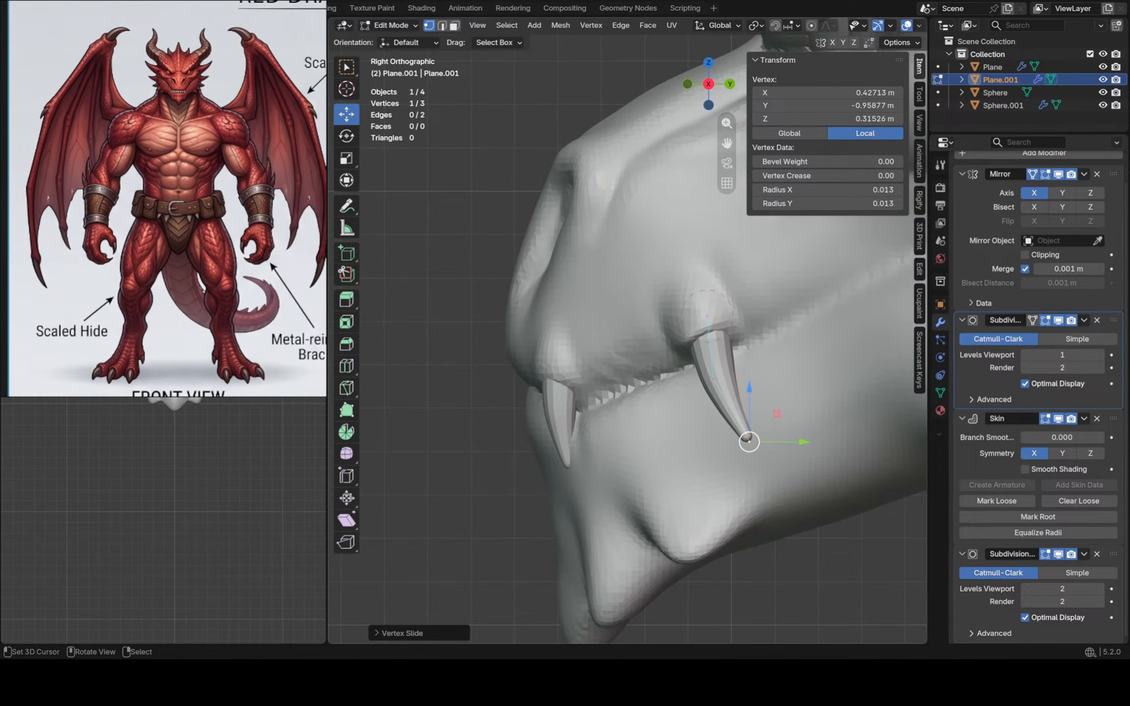
View the head from the front and move the rear fang's middle vertex outward to about X 0.403 m
key(Tab)
click(804, 573)
ctrl+middle_drag(654, 290, 539, 448)
middle_drag(539, 449, 603, 436)
ctrl+middle_drag(603, 437, 638, 401)
right_click(599, 410)
key(Tab)
drag(639, 400, 651, 400)
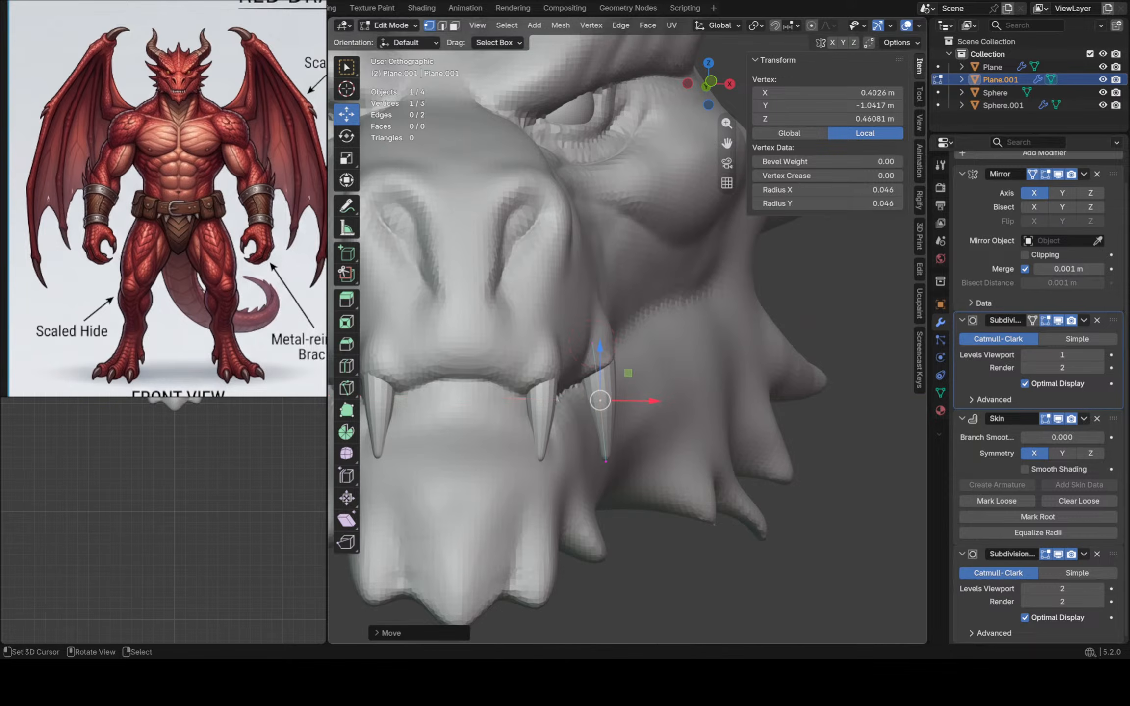
middle_drag(642, 405, 582, 410)
Return to Object Mode, save the file, and show the head in front view with nothing selected
key(Tab)
key(ctrl+s)
key(a)
key(a)
key(KP_1)
key(KP_1)
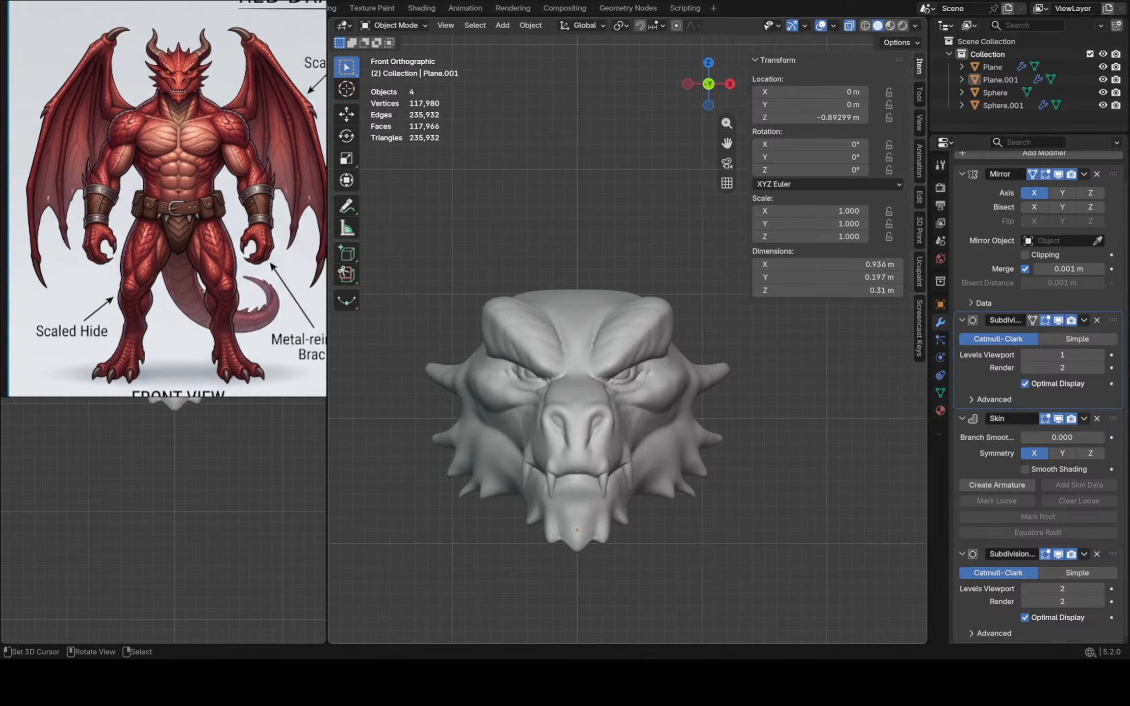
Select the rear fang object and duplicate it in place
right_click(583, 410)
right_click(627, 474)
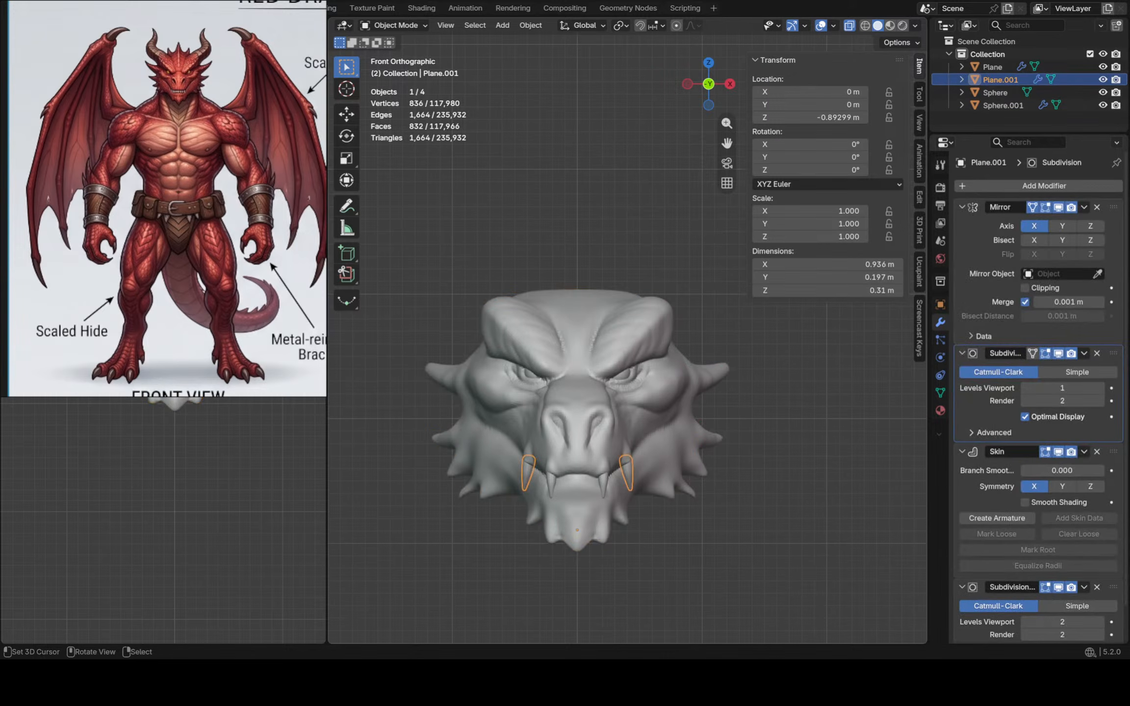
key(shift+d)
right_click(627, 473)
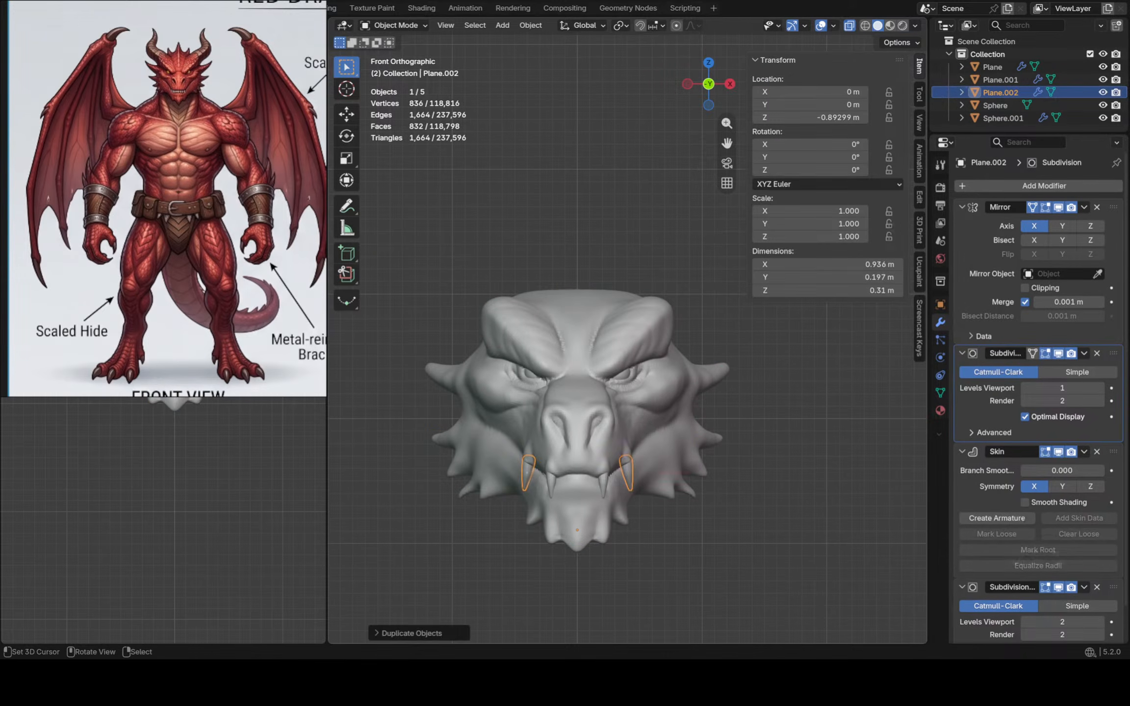
Edit the duplicated fang and move all its vertices up and back onto the brow, to about X 0.634, Y -0.19, Z 1.589 m
key(Tab)
key(g)
click(656, 332)
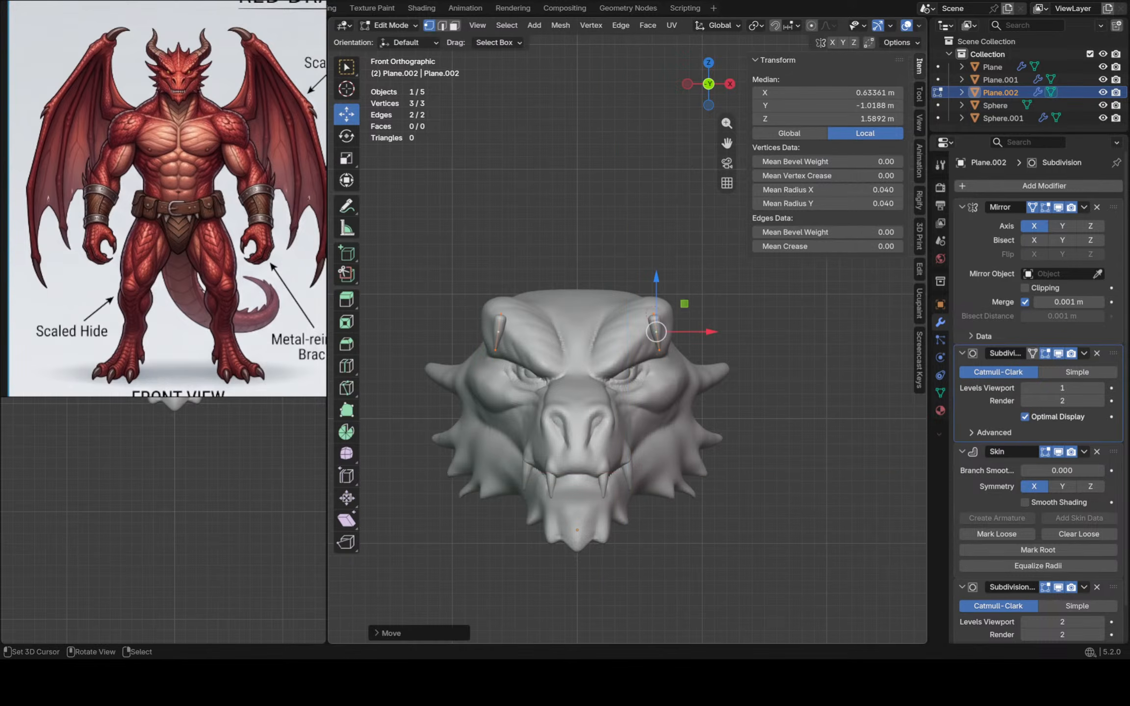
middle_drag(656, 332, 523, 408)
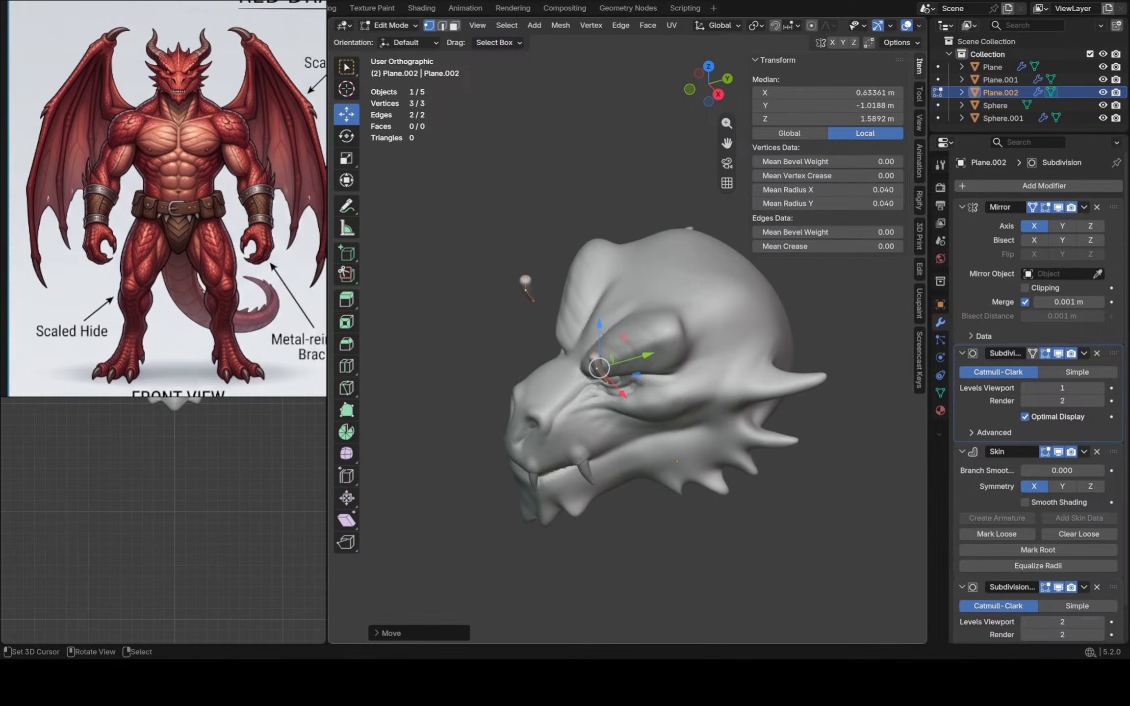
drag(647, 353, 737, 330)
middle_drag(711, 348, 706, 301)
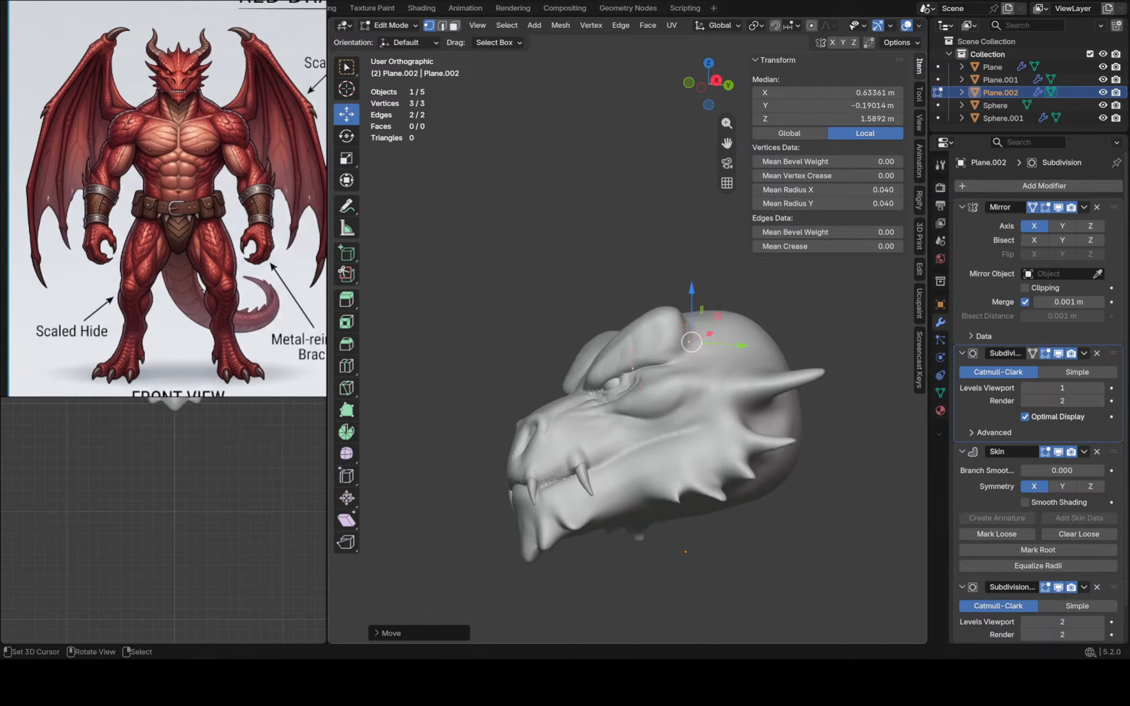
Reposition the horn's base vertex behind the brow ridge at about X 0.672, Y -0.299, Z 1.734 m
scroll(699, 338, up, 1)
click(697, 360)
mouse_move(697, 359)
middle_down()
mouse_move(698, 349)
mouse_move(700, 359)
middle_up()
drag(722, 329, 733, 272)
right_click(685, 337)
scroll(709, 318, up, 1)
middle_drag(709, 318, 611, 372)
right_click(676, 311)
drag(660, 342, 648, 341)
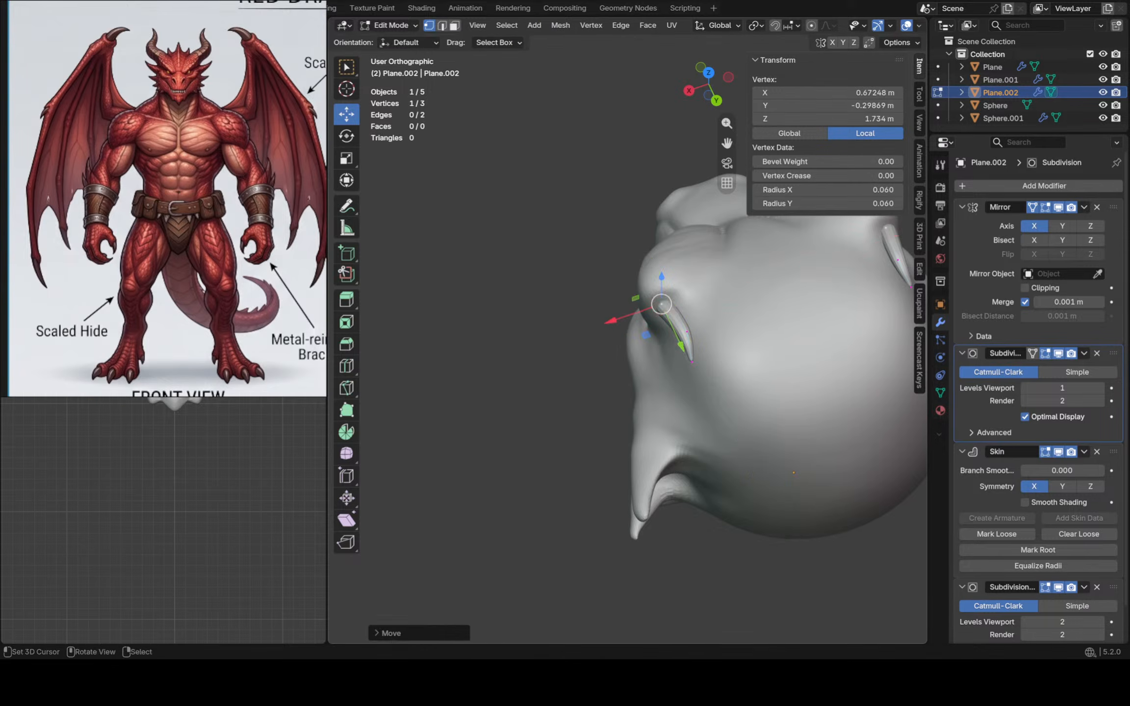
Raise the horn's tip vertex up and backward to about Y 0.214, Z 1.933 m and view the head from the front
mouse_move(650, 339)
middle_down()
mouse_move(695, 319)
mouse_move(648, 328)
middle_up()
right_click(707, 309)
middle_drag(725, 307, 699, 270)
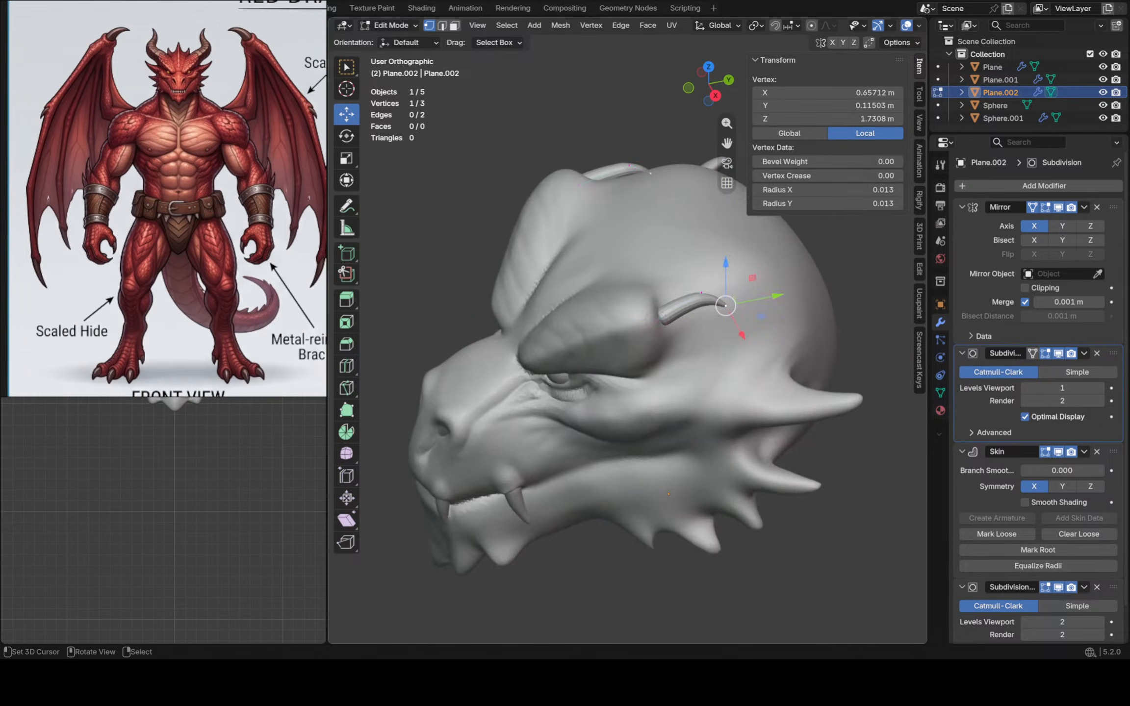
drag(749, 277, 765, 244)
middle_drag(765, 244, 780, 258)
key(KP_1)
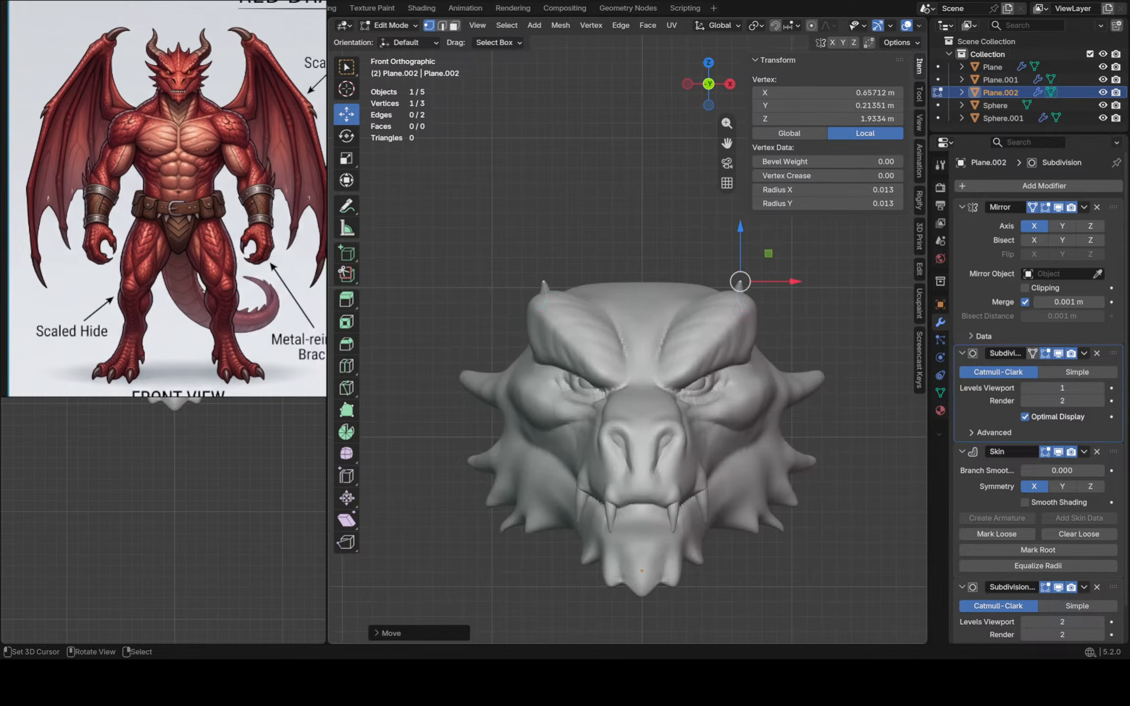
Move the horn's base vertex to about X 0.602, Y -0.399 m and its middle vertex to about X 0.738, Y 0.095, Z 1.835 m
shift+middle_drag(740, 311, 689, 390)
right_click(721, 335)
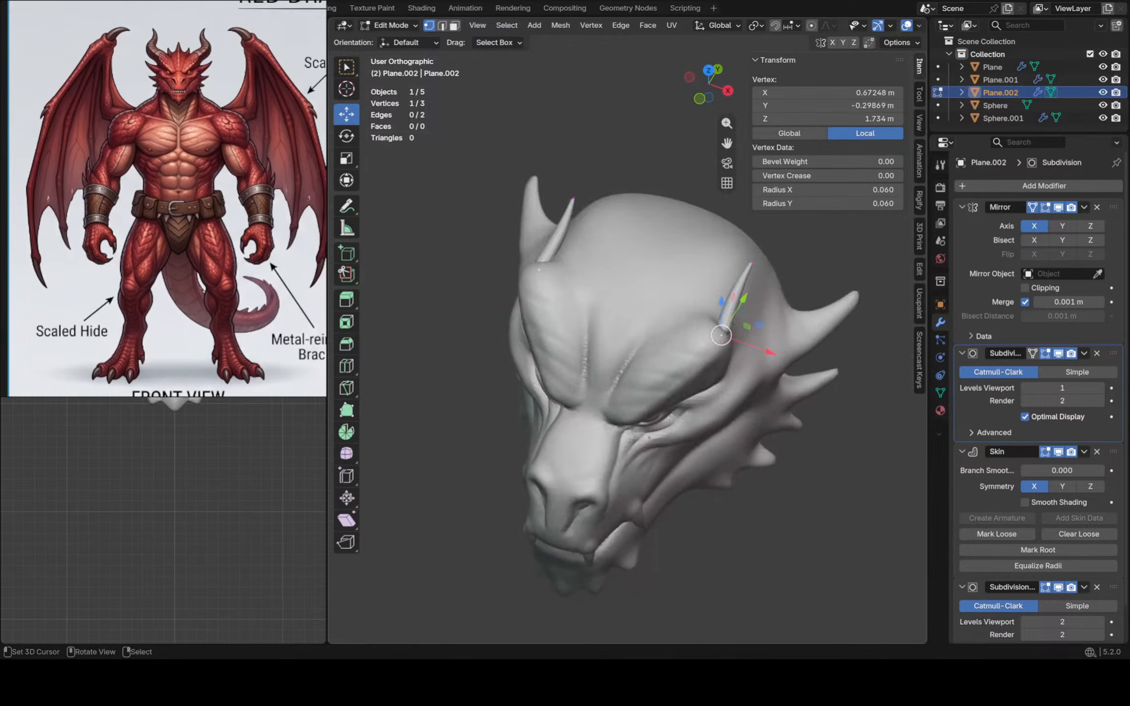
drag(759, 325, 743, 332)
right_click(734, 295)
middle_drag(734, 294, 755, 316)
drag(766, 275, 784, 263)
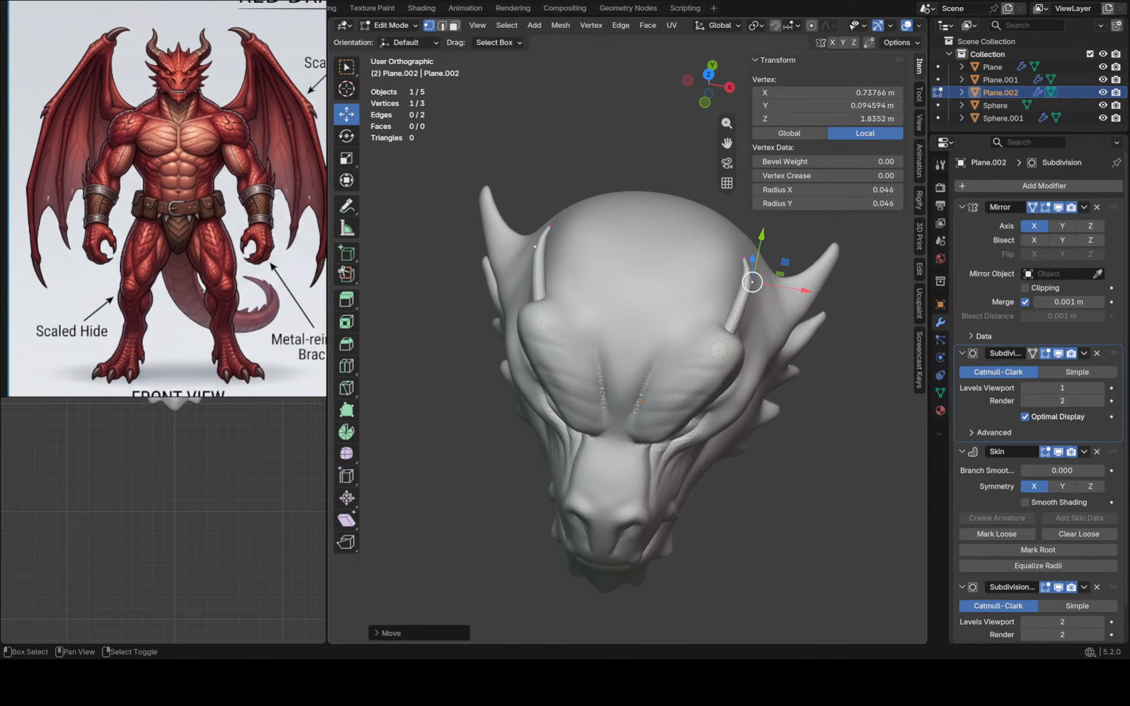
Move the horn's tip vertex inward and backward to about X 0.619, Y 0.486 m
right_click(733, 286)
middle_drag(742, 300, 712, 360)
drag(743, 341, 745, 304)
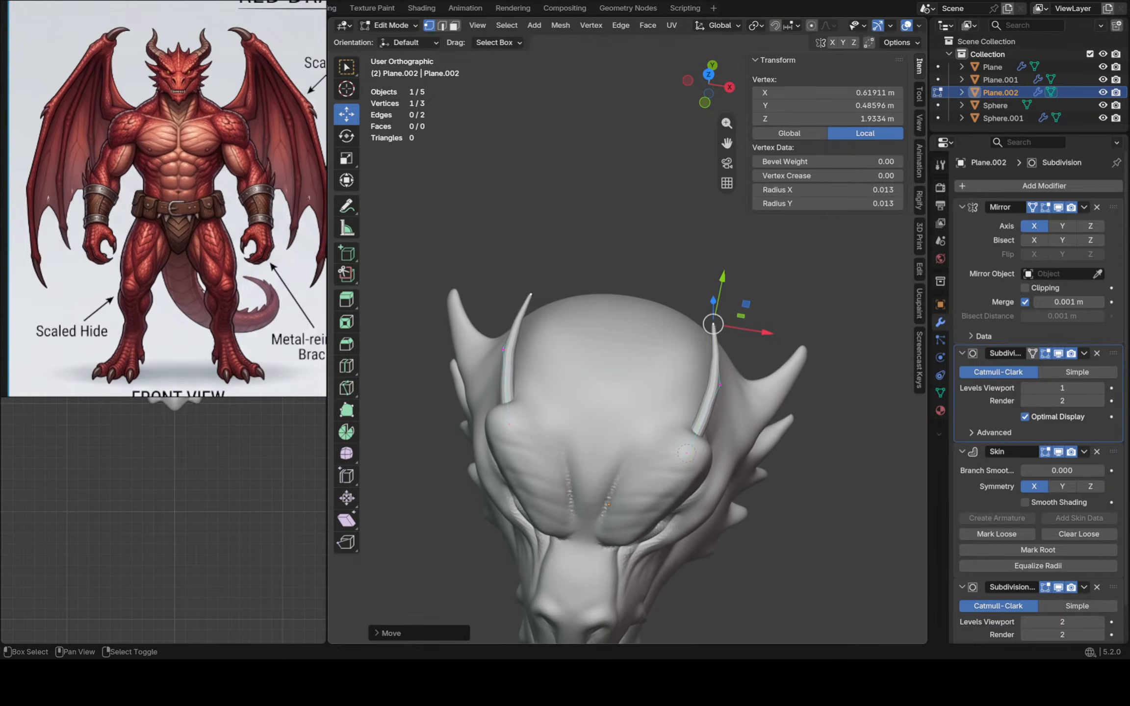
Extrude a new tip segment horizontally outward and backward to about X 0.803, Y 1.038 m at the same height
shift+middle_drag(745, 304, 711, 359)
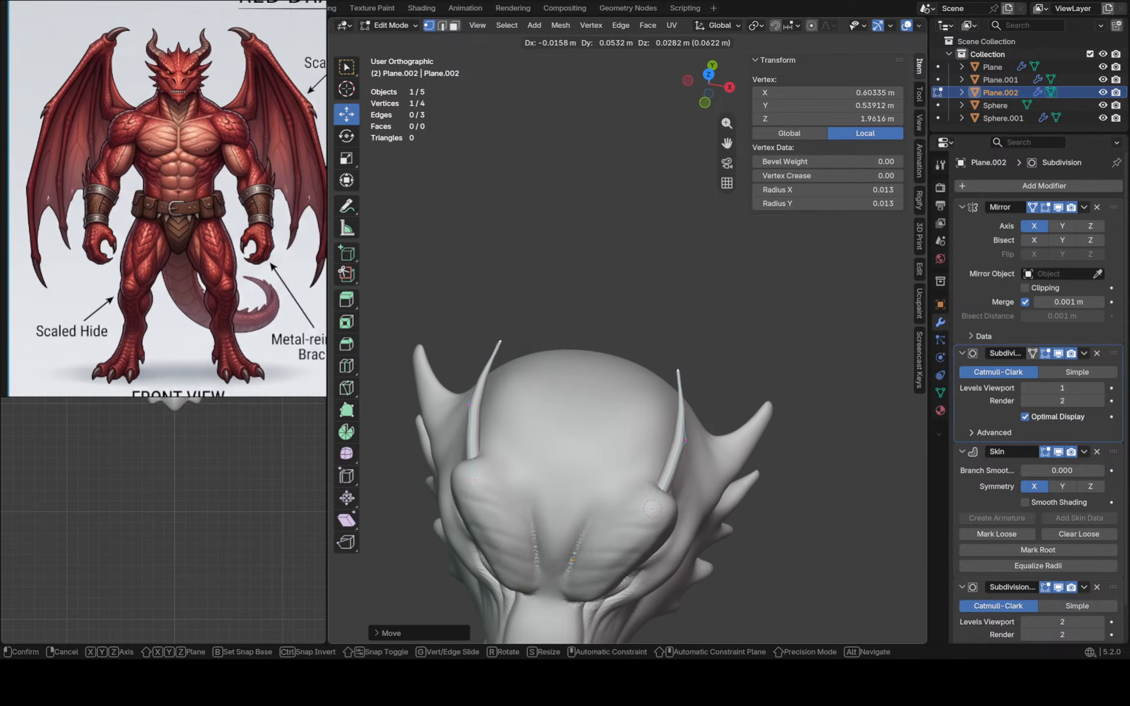
key(e)
key(shift+z)
click(718, 312)
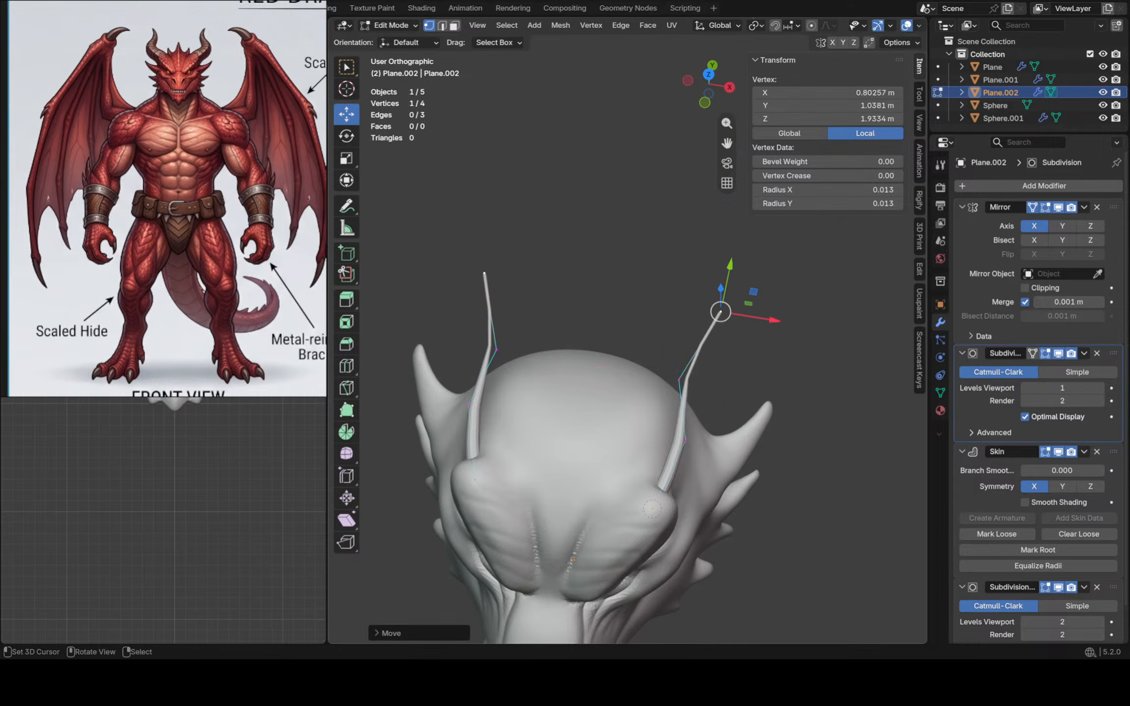
Select the whole horn and enlarge its skin to a mean radius of about 0.067
key(a)
key(s)
key(Escape)
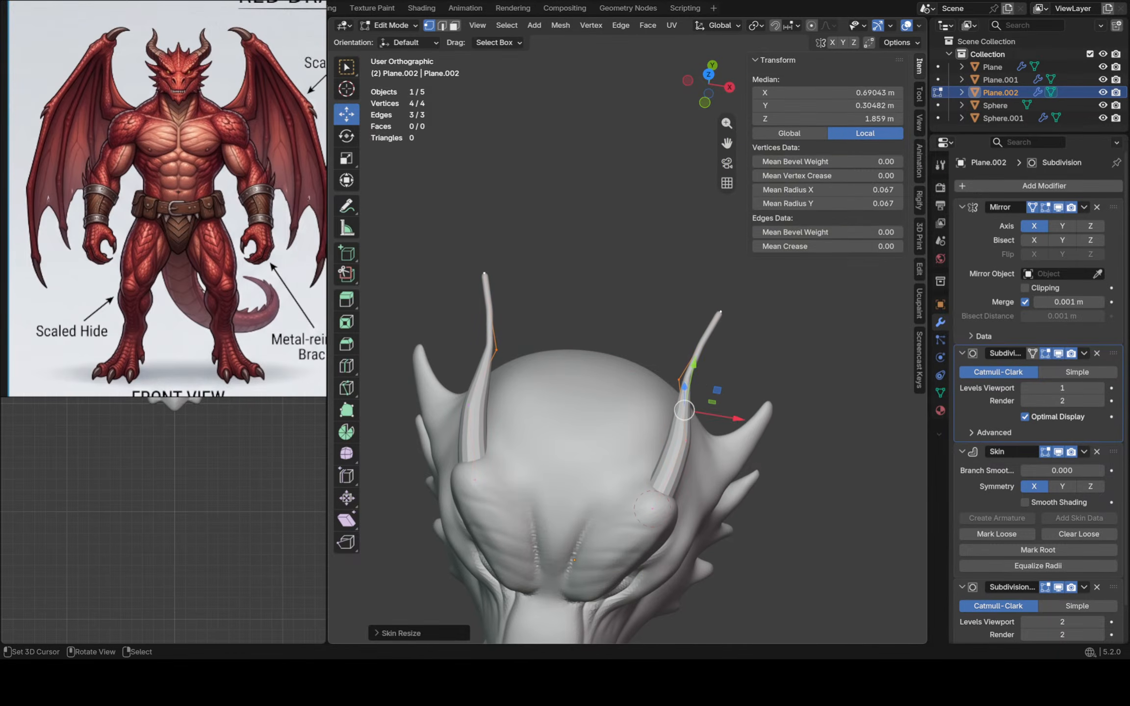
Enlarge the skin radius of the vertex just before the horn's tip to about 0.062
click(679, 379)
key(s)
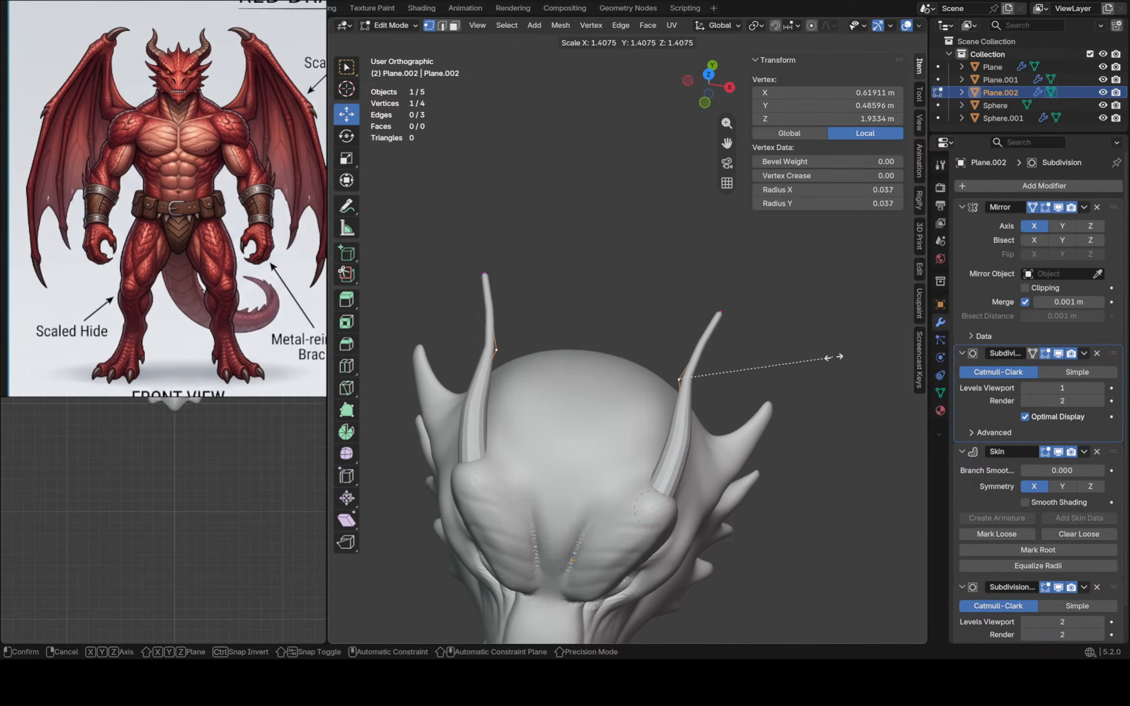
click(863, 343)
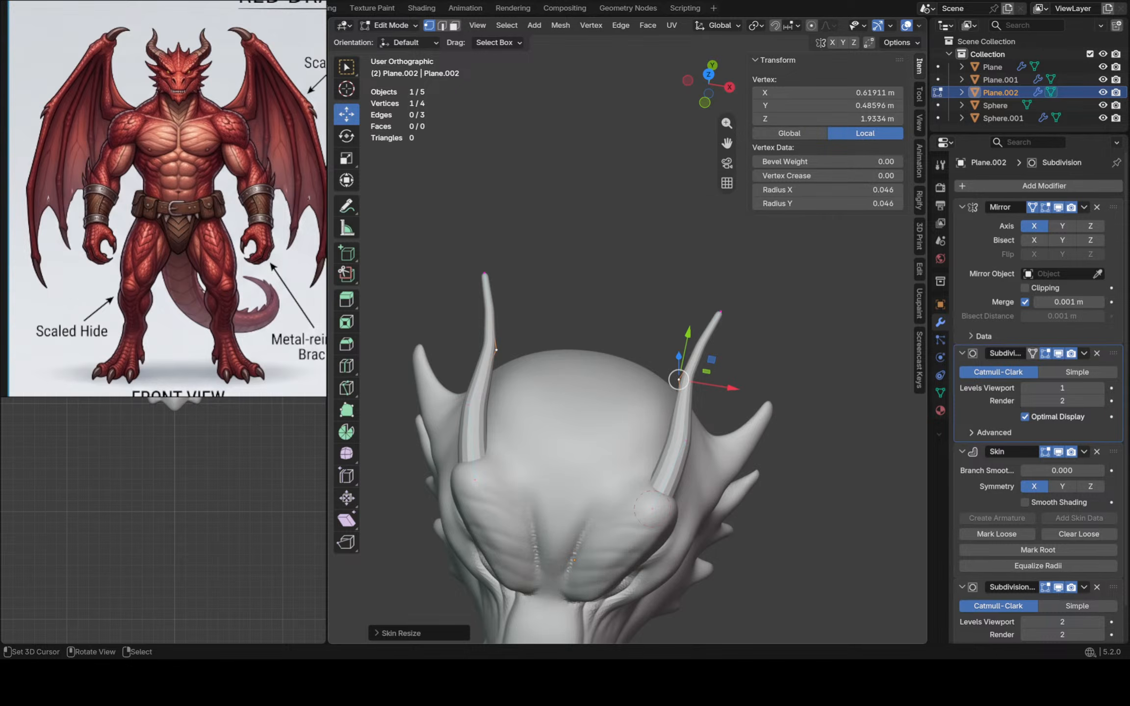
key(ctrl+a)
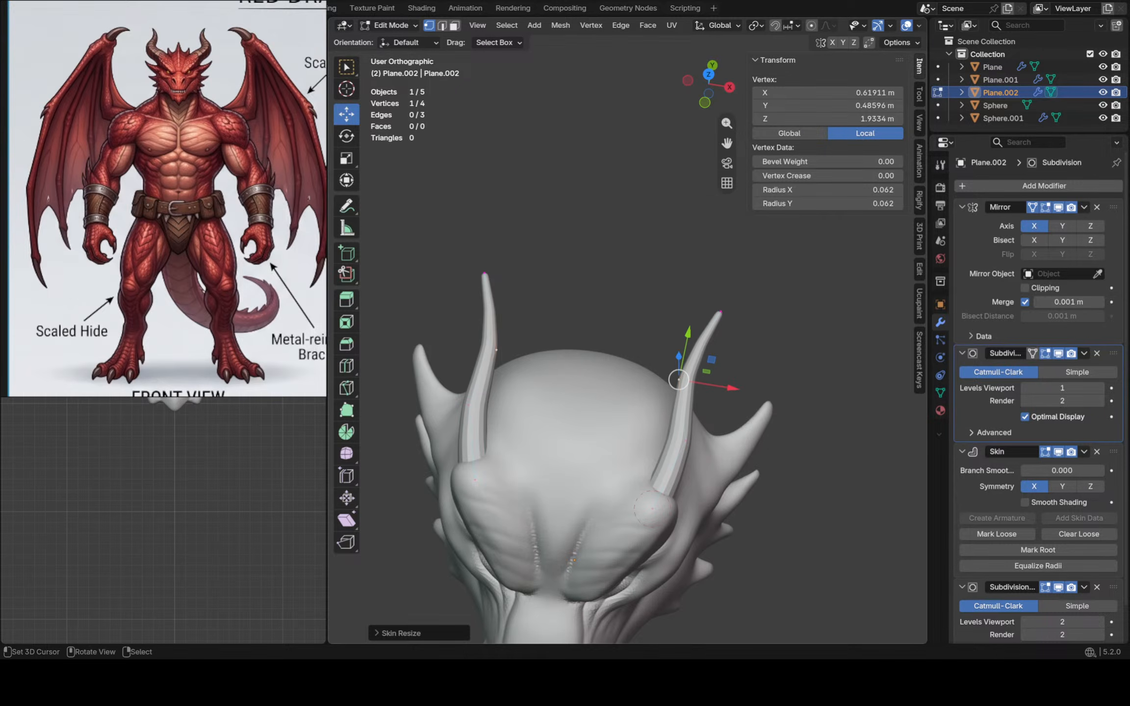
Thicken the whole horn again to a mean skin radius of about 0.114
key(a)
key(ctrl+a)
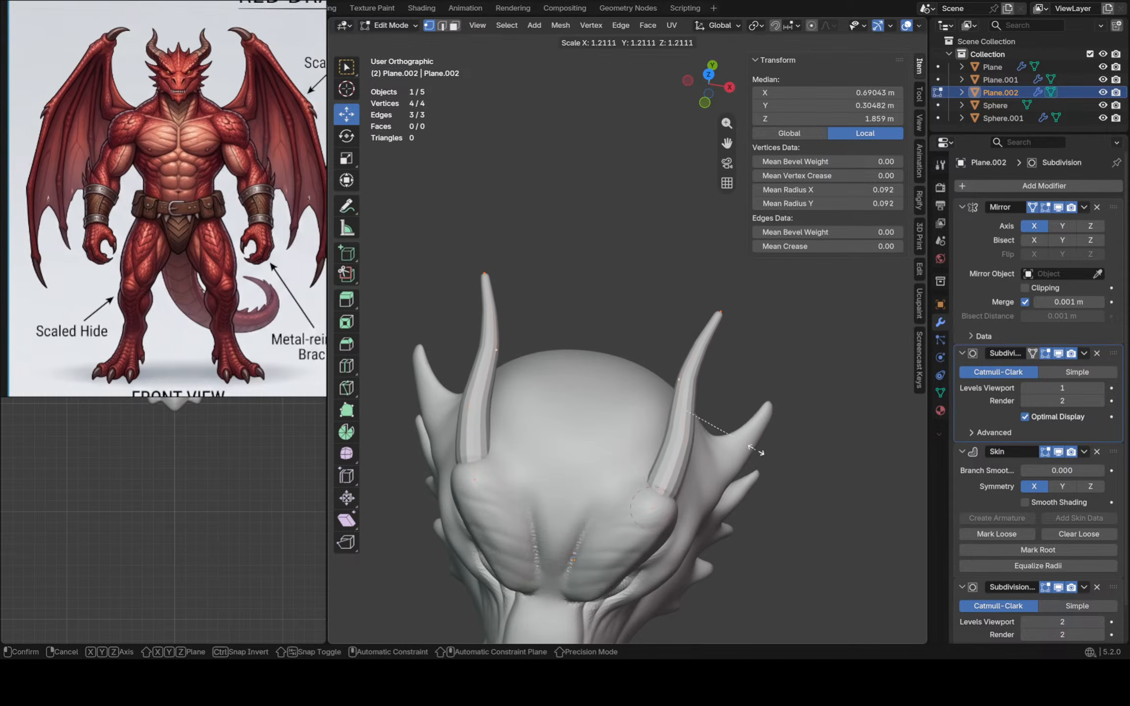
click(769, 436)
Slide the horn's base vertex deeper into the brow, to about X 0.559, Y -0.556, Z 1.702 m
click(654, 508)
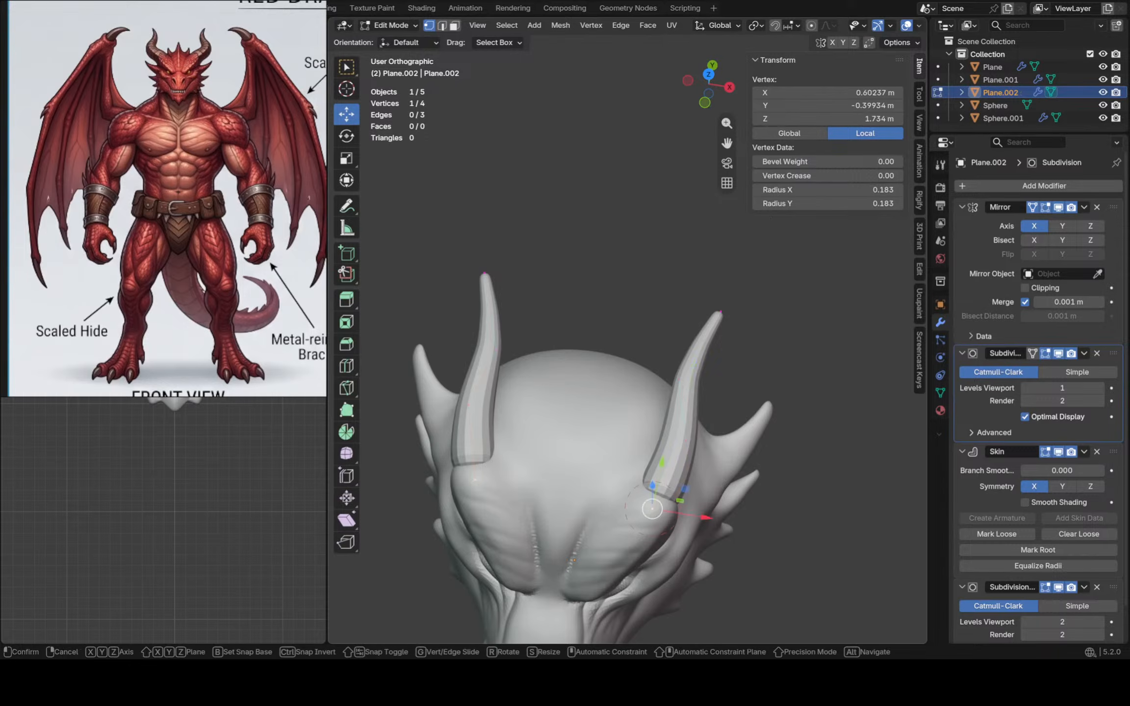
key(shift+v)
click(660, 506)
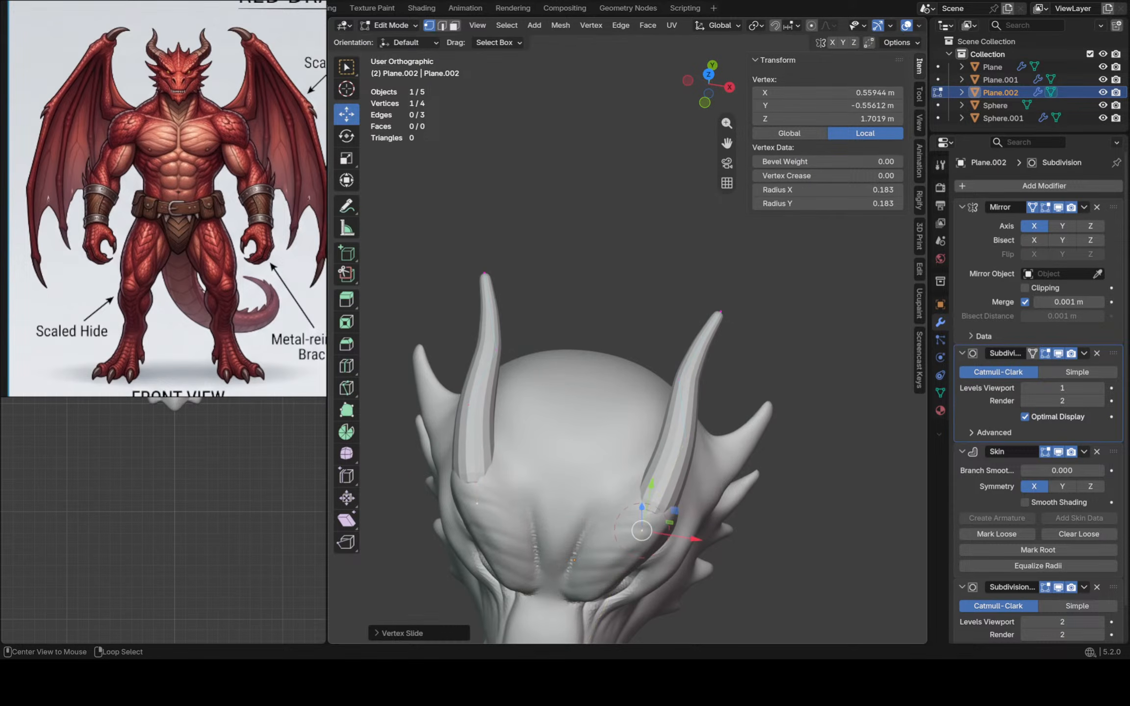
In front view, shear the whole horn upward with the pivot point set to Active Element, bringing its median to about Z 2.19 m
key(KP_1)
shift+middle_drag(660, 505, 659, 466)
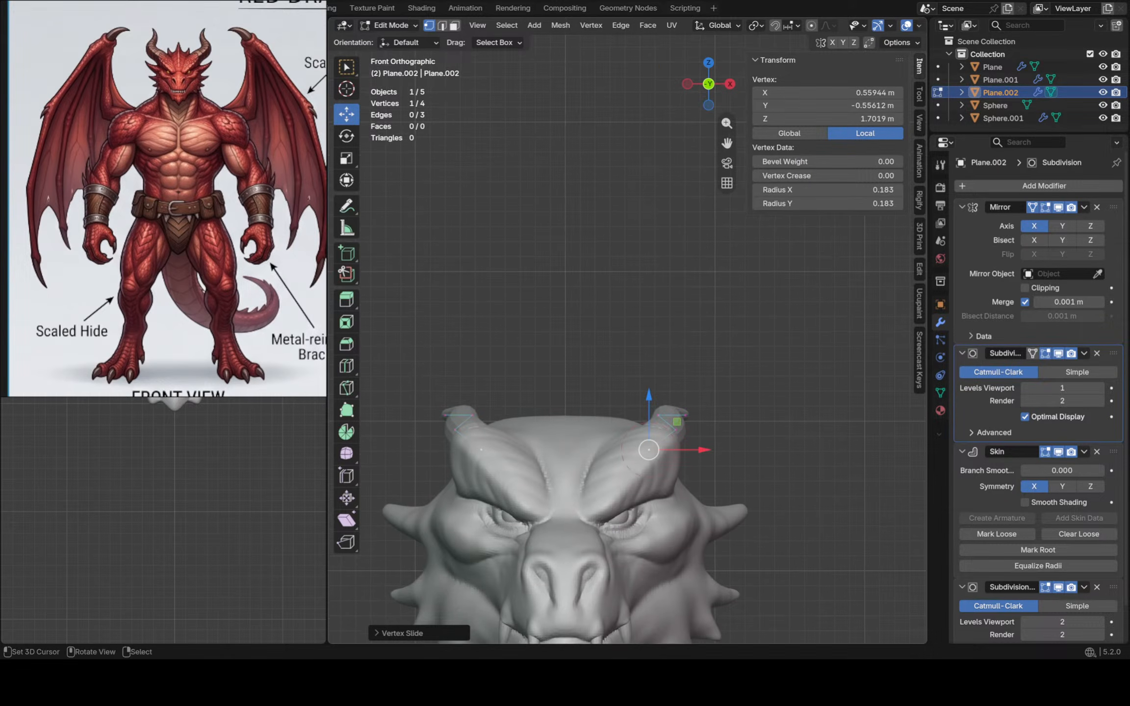
key(a)
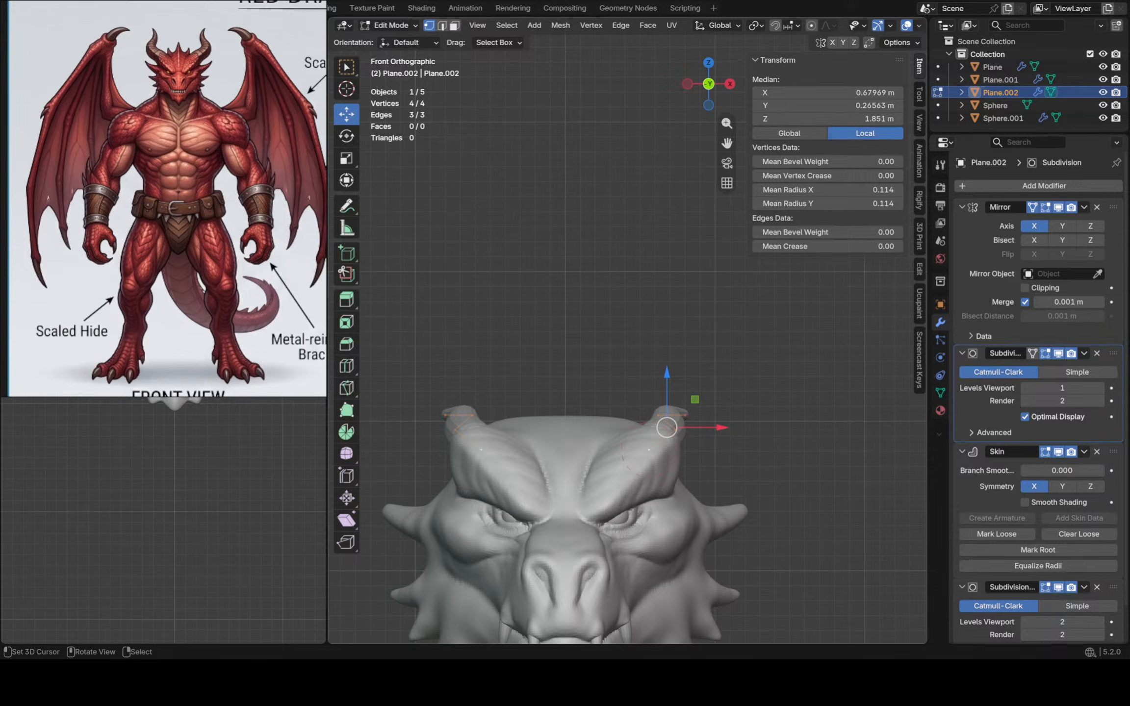
click(347, 519)
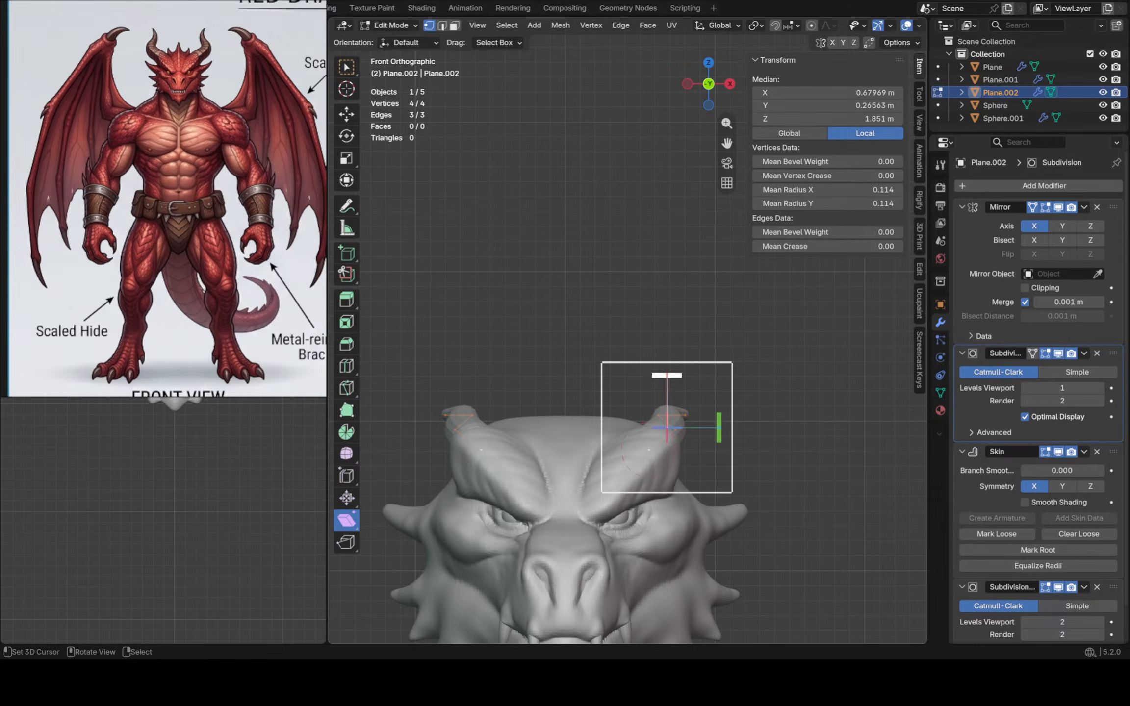
drag(666, 428, 677, 411)
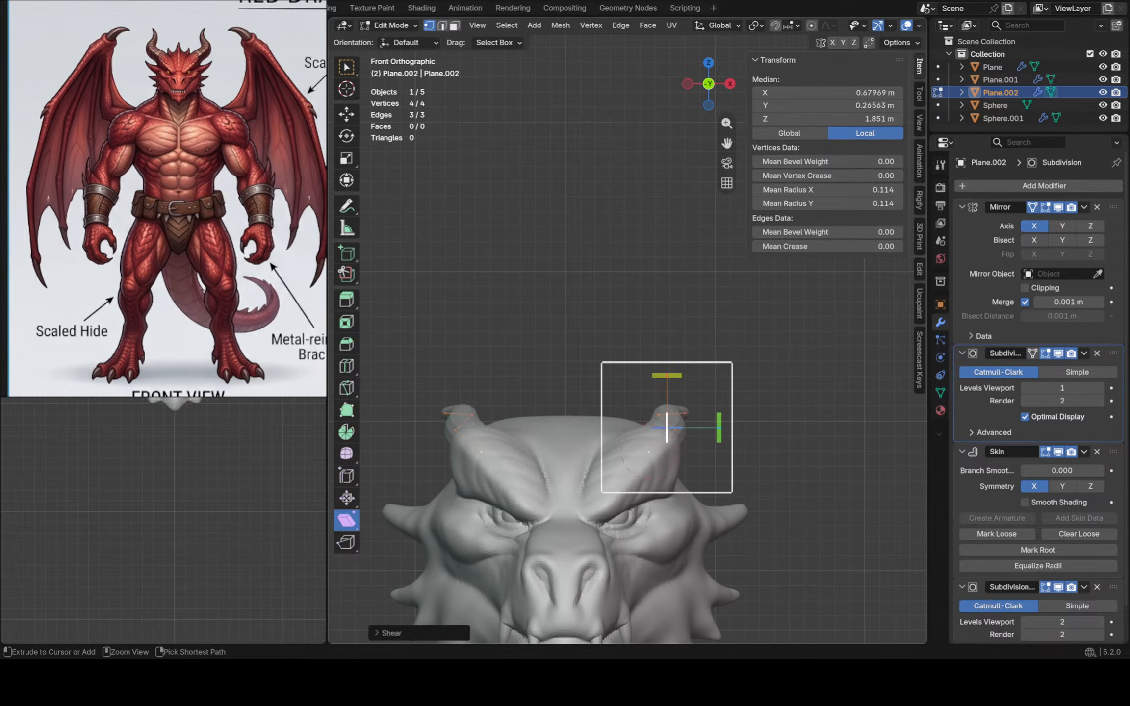
key(ctrl+z)
click(755, 25)
click(774, 114)
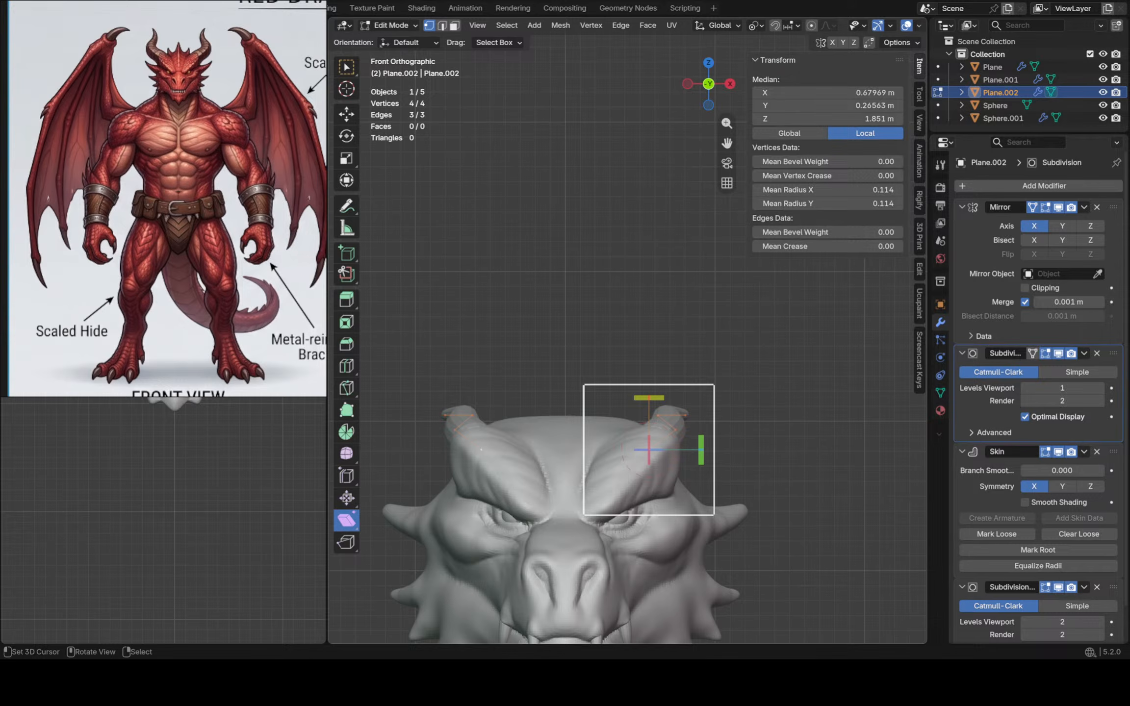
drag(648, 450, 672, 302)
middle_drag(671, 324, 543, 339)
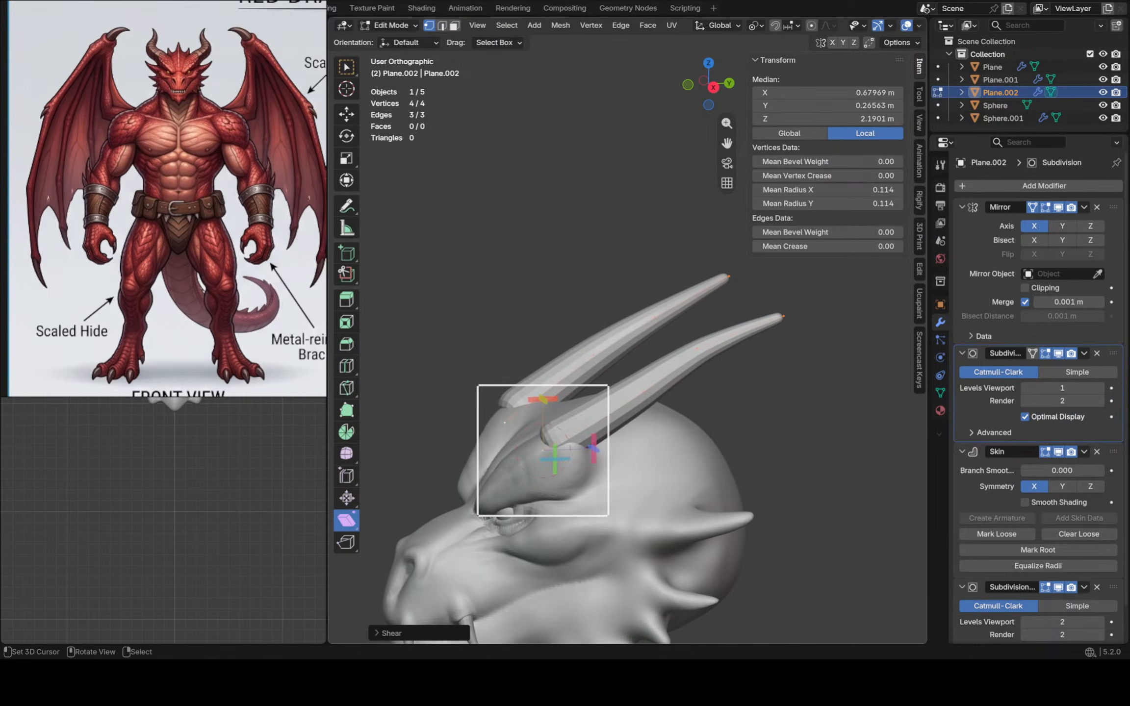
Return to the Move tool and lower the whole horn along Z to a median of about 2.067 m
key(shift+space)
key(g)
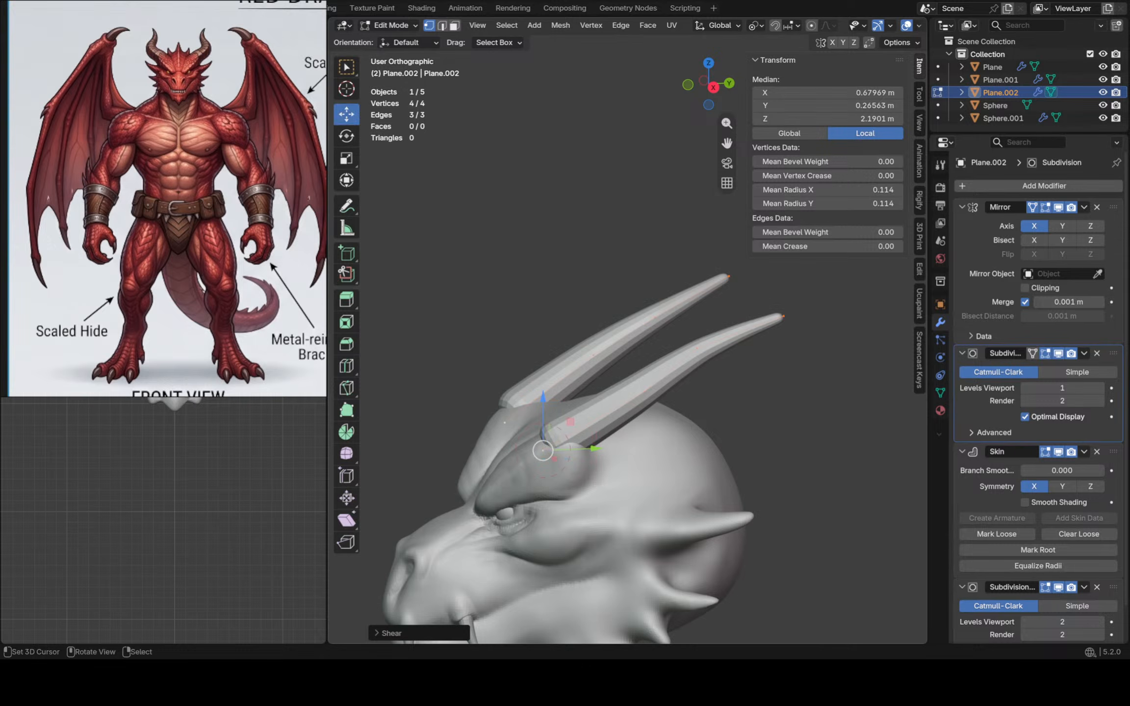
drag(543, 397, 543, 415)
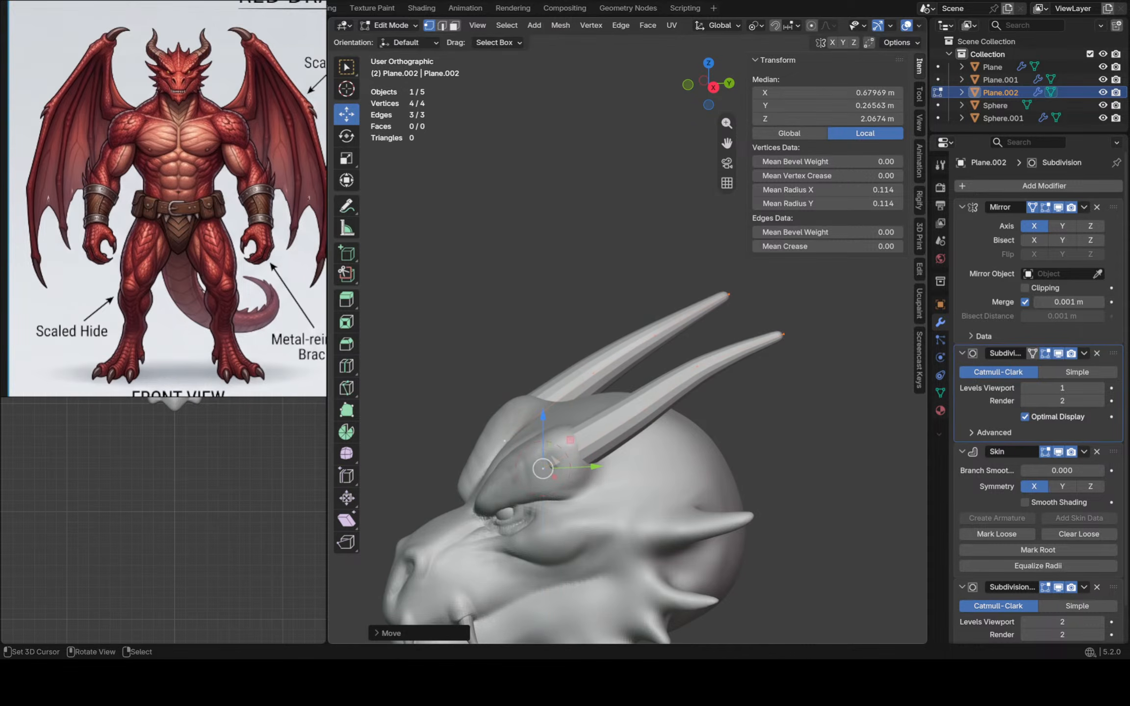
Enlarge the horn's mean skin radius to about 0.137 and check its shape from the front
key(ctrl+a)
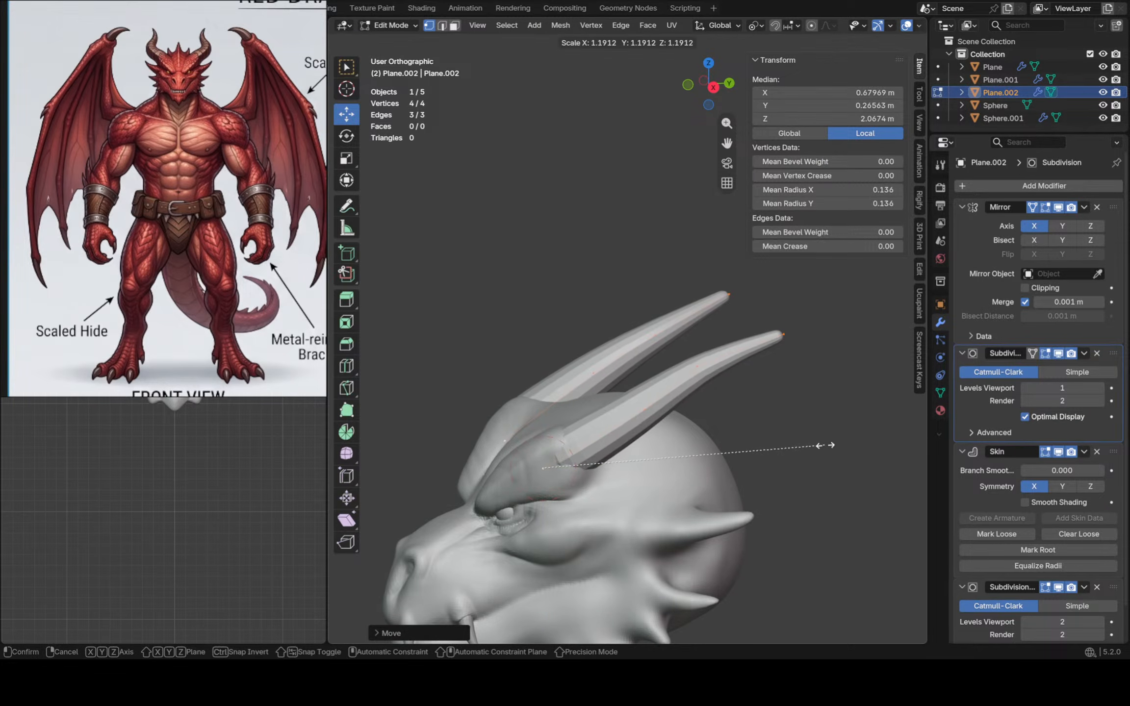
click(826, 449)
middle_drag(736, 417, 833, 478)
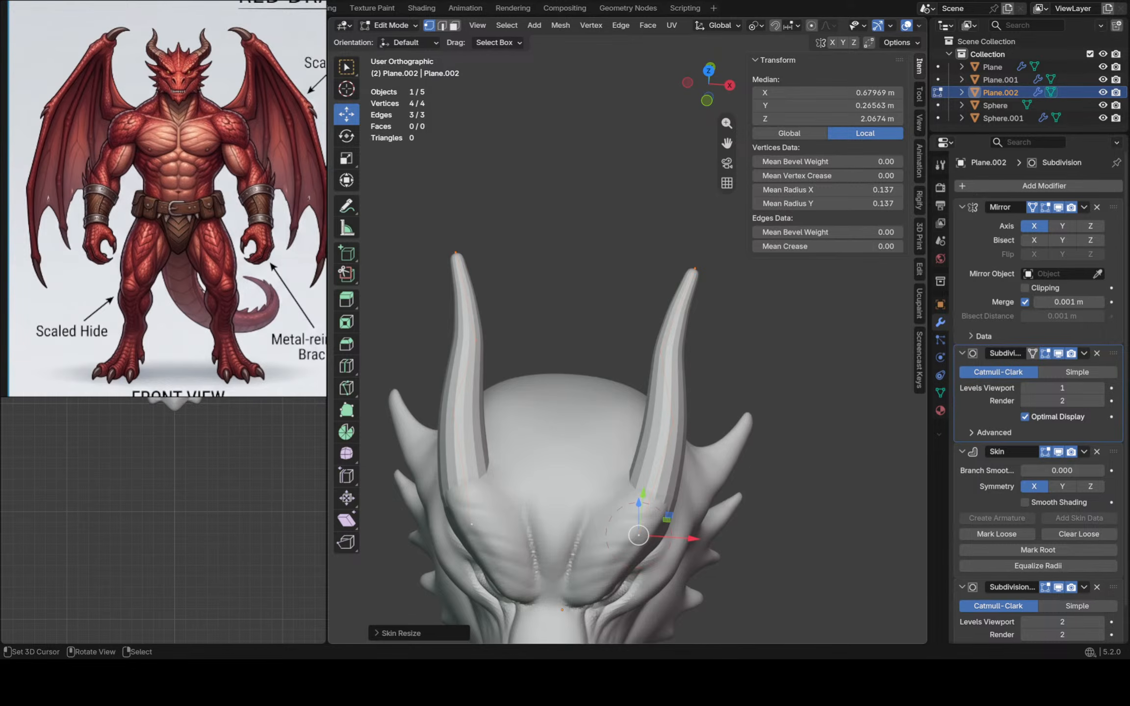
scroll(687, 422, down, 3)
middle_drag(686, 442, 702, 413)
key(KP_1)
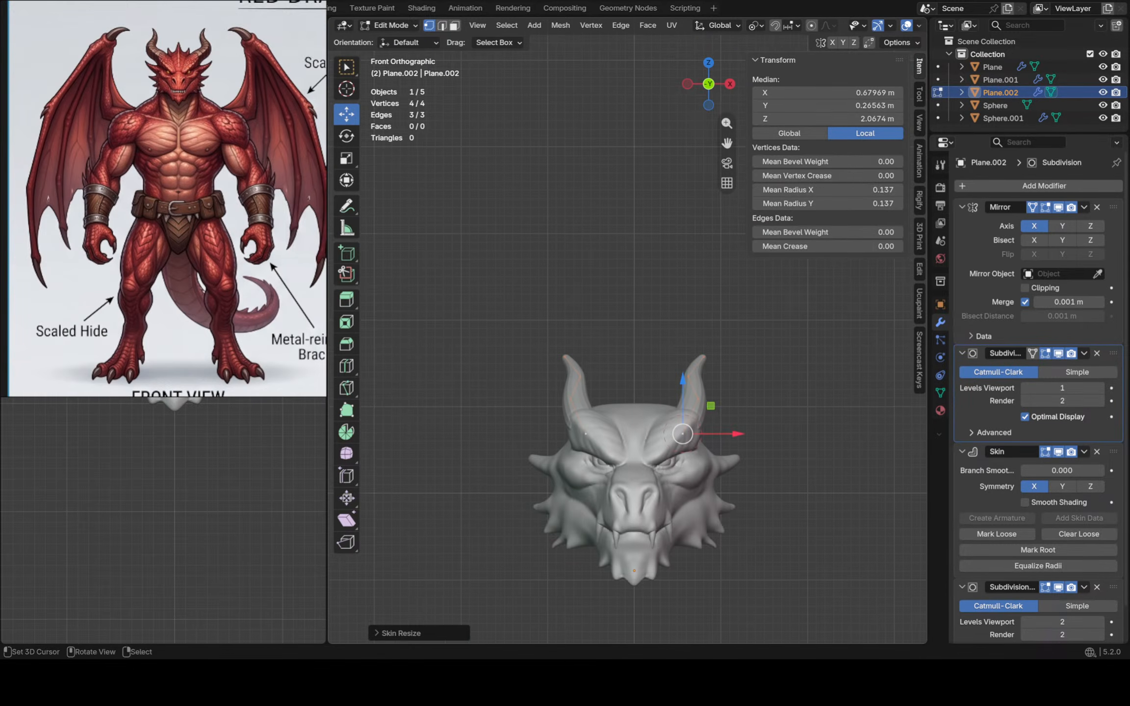
Move the horn's lower middle vertex outward along X to about 0.83 m
scroll(711, 392, up, 3)
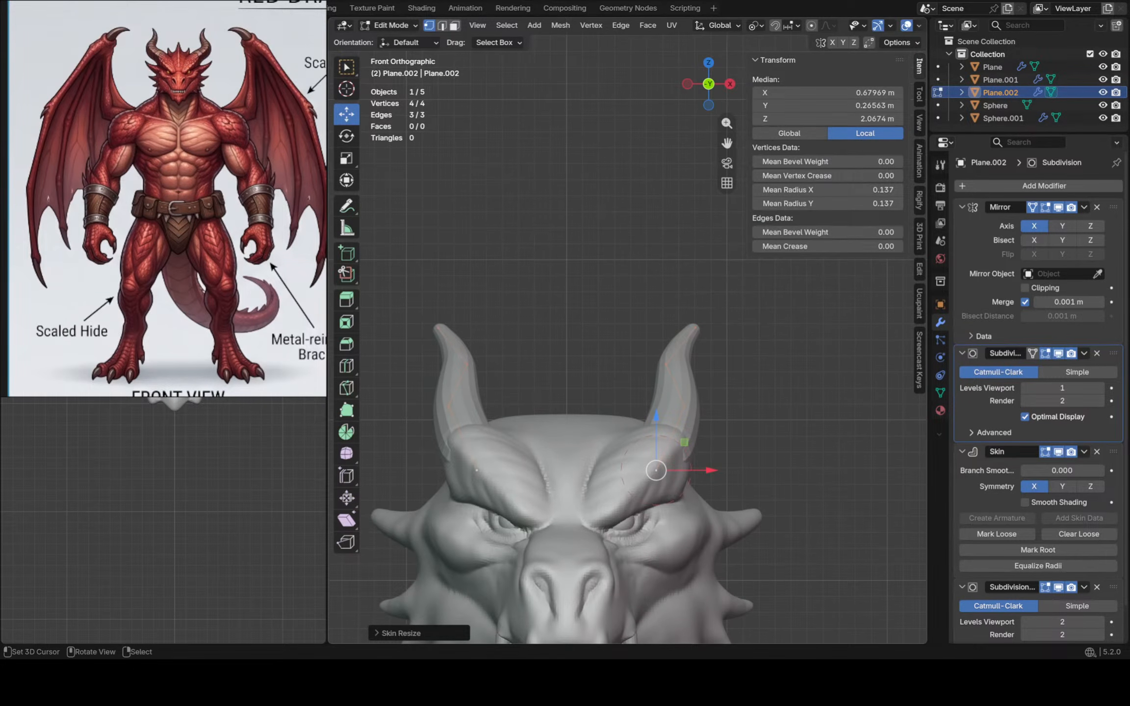
right_click(684, 406)
key(g)
key(x)
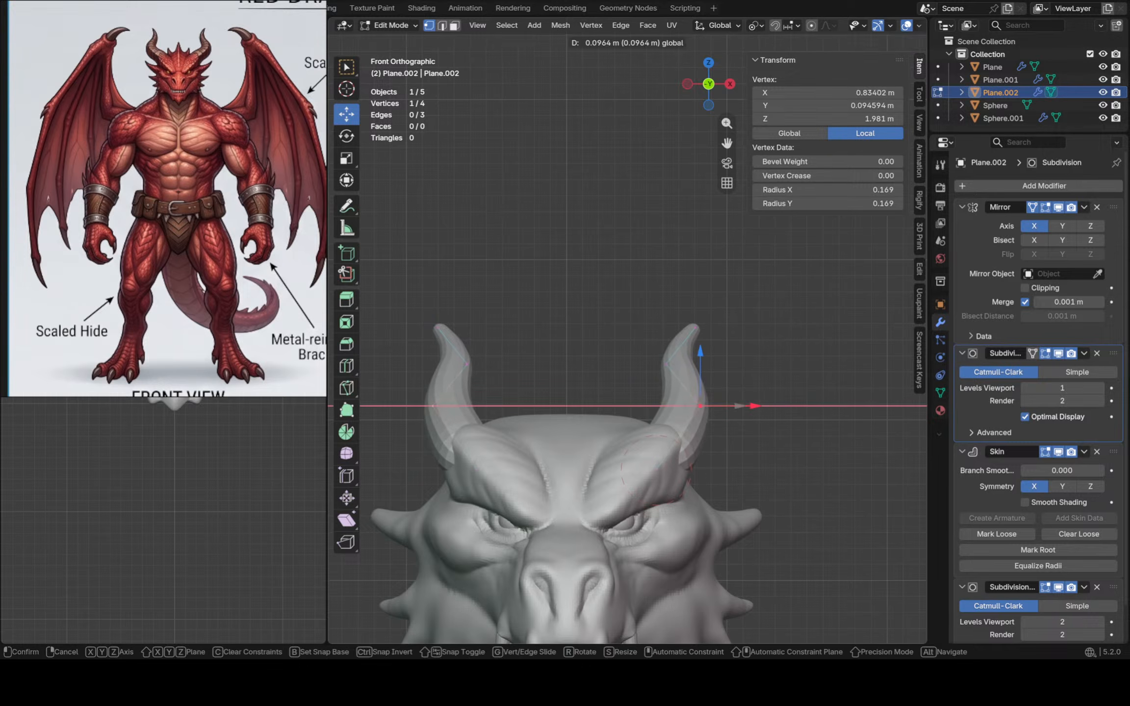
click(705, 406)
Move the horn's base vertex inward along X to about 0.50 m
right_click(656, 470)
key(g)
key(x)
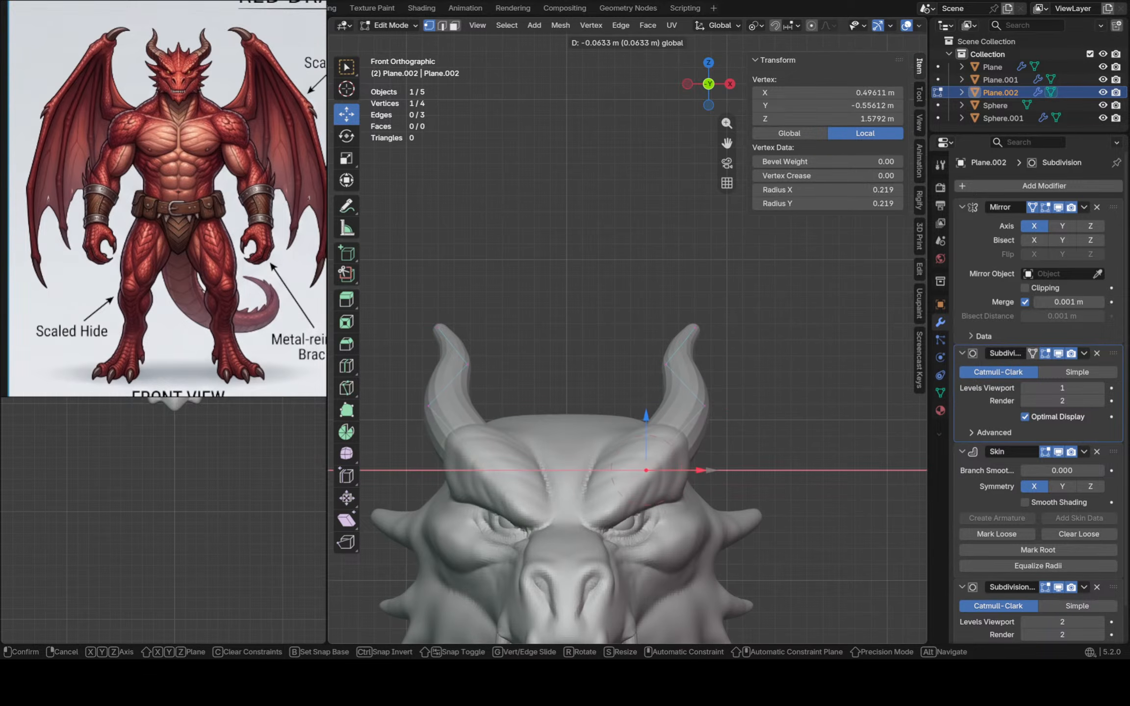
click(648, 470)
Reduce the skin radius of the horn's tip vertex to about 0.023 to sharpen the point
right_click(696, 328)
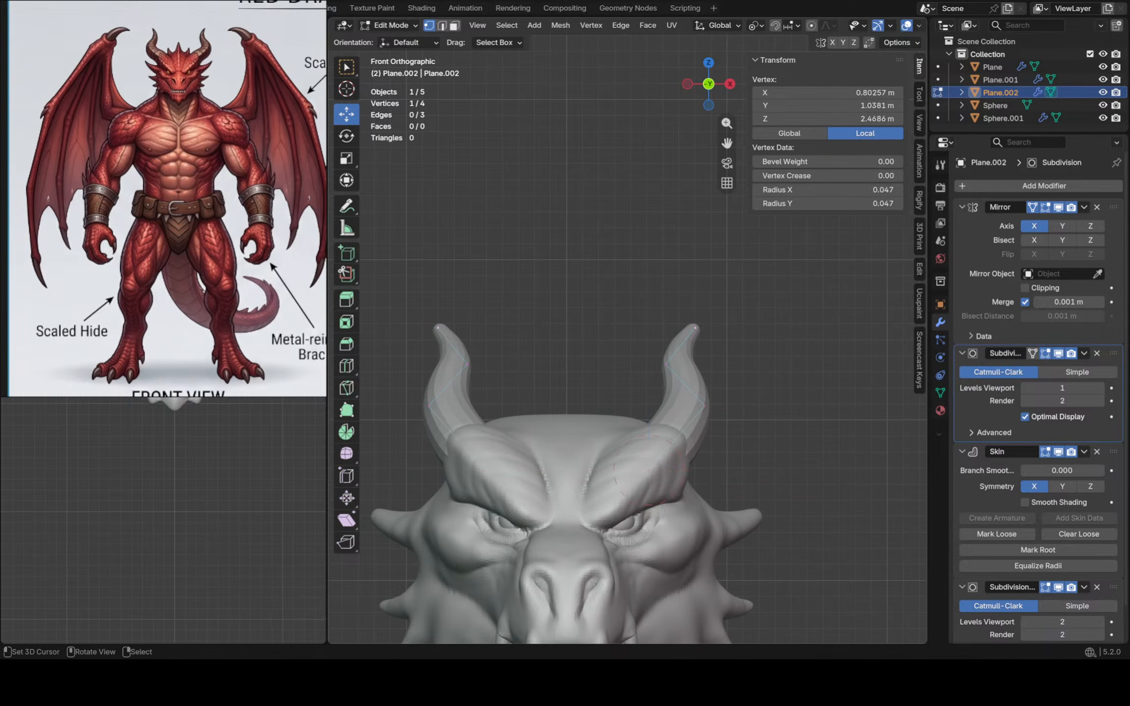
scroll(694, 327, up, 5)
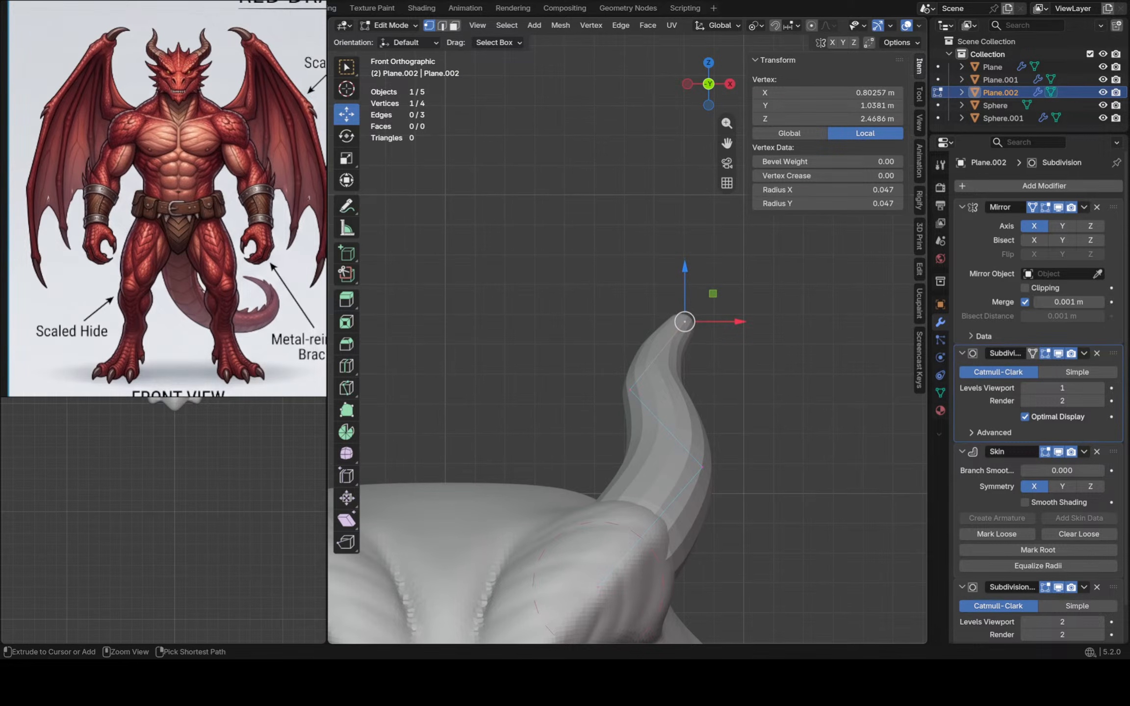
key(ctrl+a)
click(726, 368)
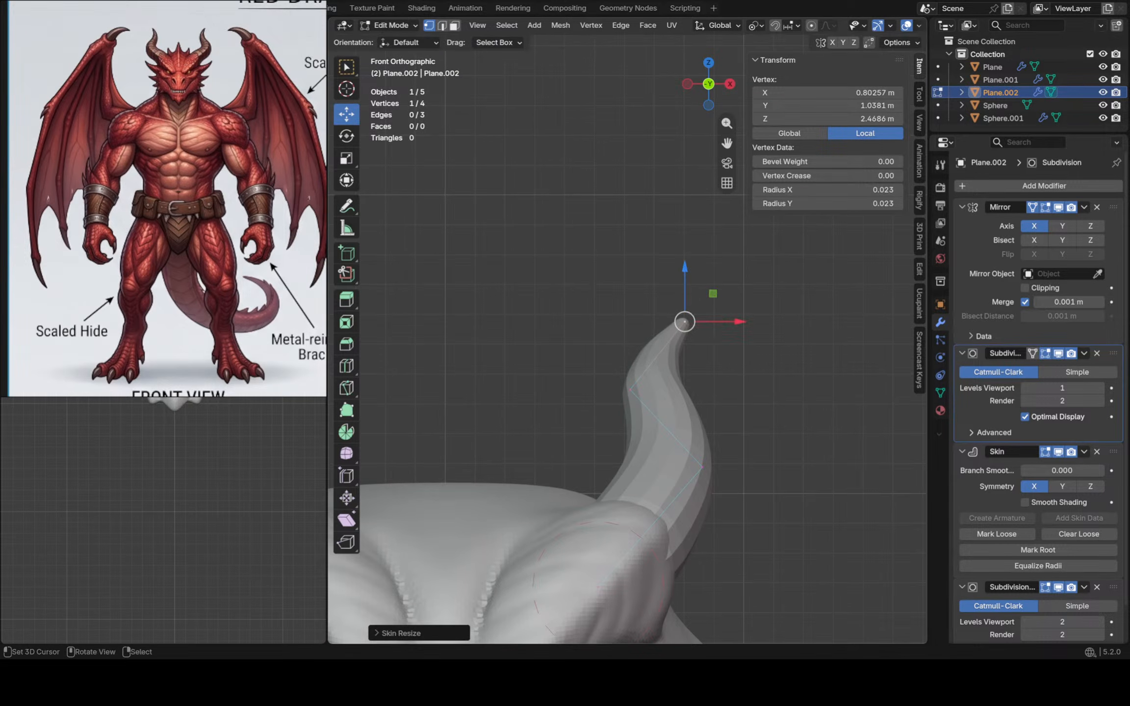
Slide the horn's upper middle vertex along its edge to about X 0.54 m, Y 0.62 m, Z 2.33 m
middle_drag(726, 368, 712, 505)
click(607, 490)
middle_drag(608, 491, 608, 464)
key(g)
key(g)
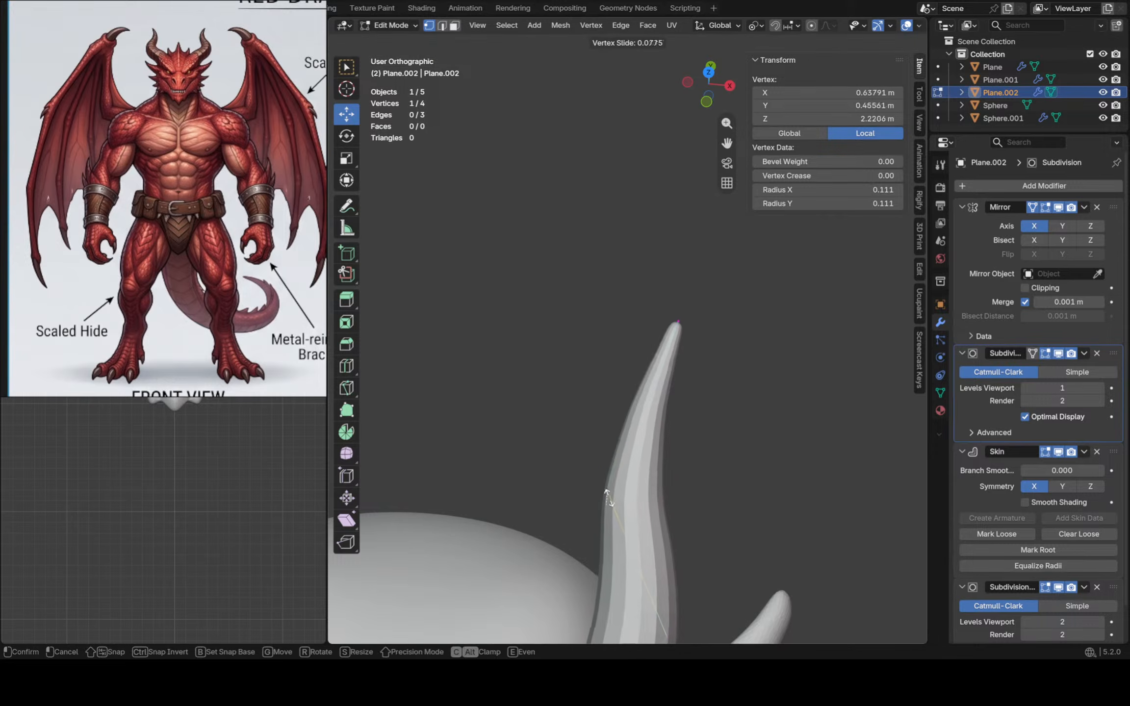
click(591, 439)
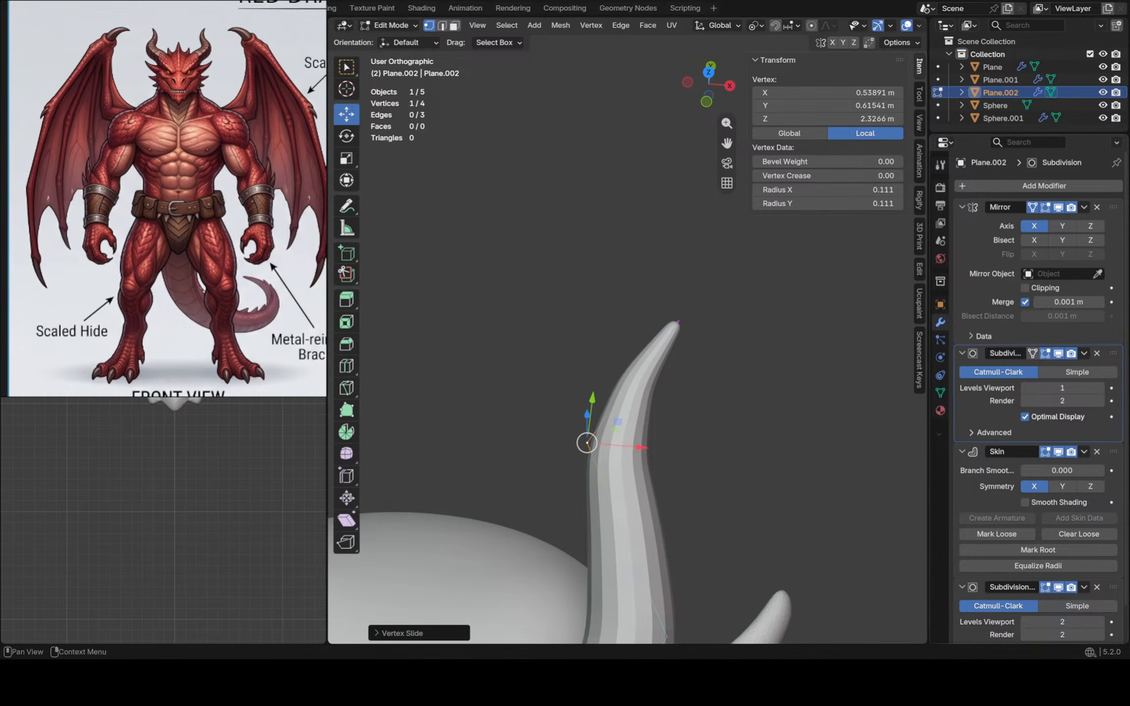
Set the viewport levels of the horn's Subdivision modifier above Skin to 2 and check the horns from the front in Object Mode
click(1100, 387)
scroll(749, 358, down, 3)
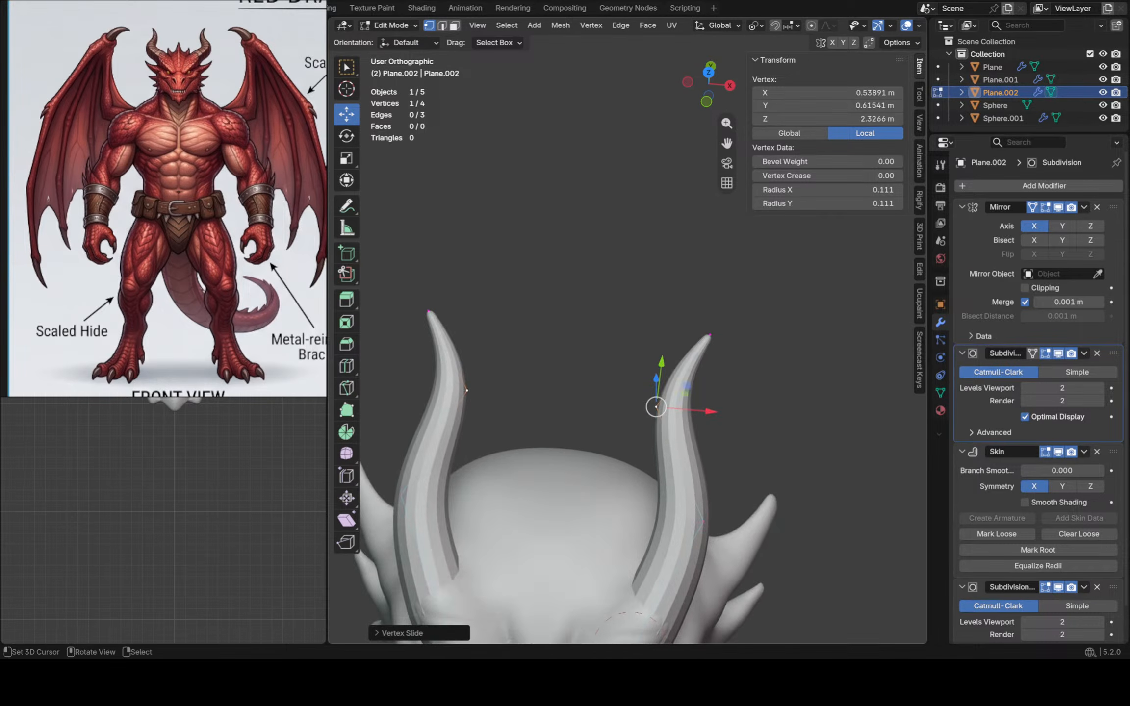
middle_drag(718, 386, 711, 368)
scroll(708, 368, down, 2)
scroll(707, 367, down, 2)
key(KP_1)
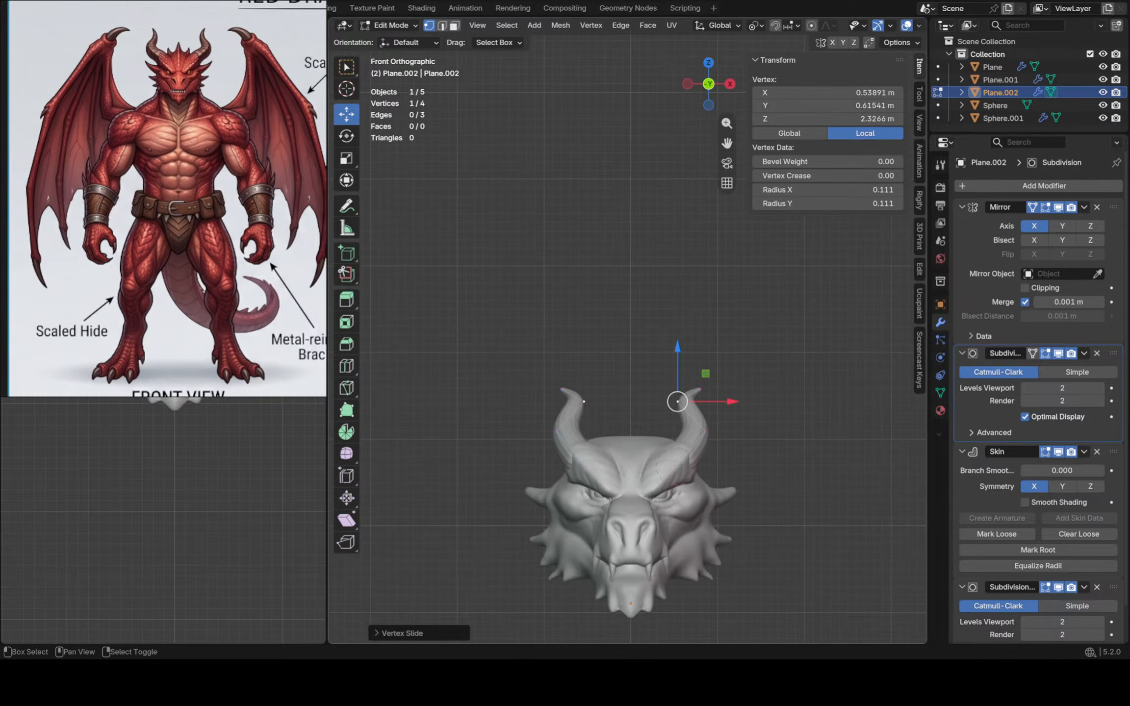
shift+middle_drag(689, 428, 702, 380)
scroll(702, 380, up, 1)
key(alt+a)
key(Tab)
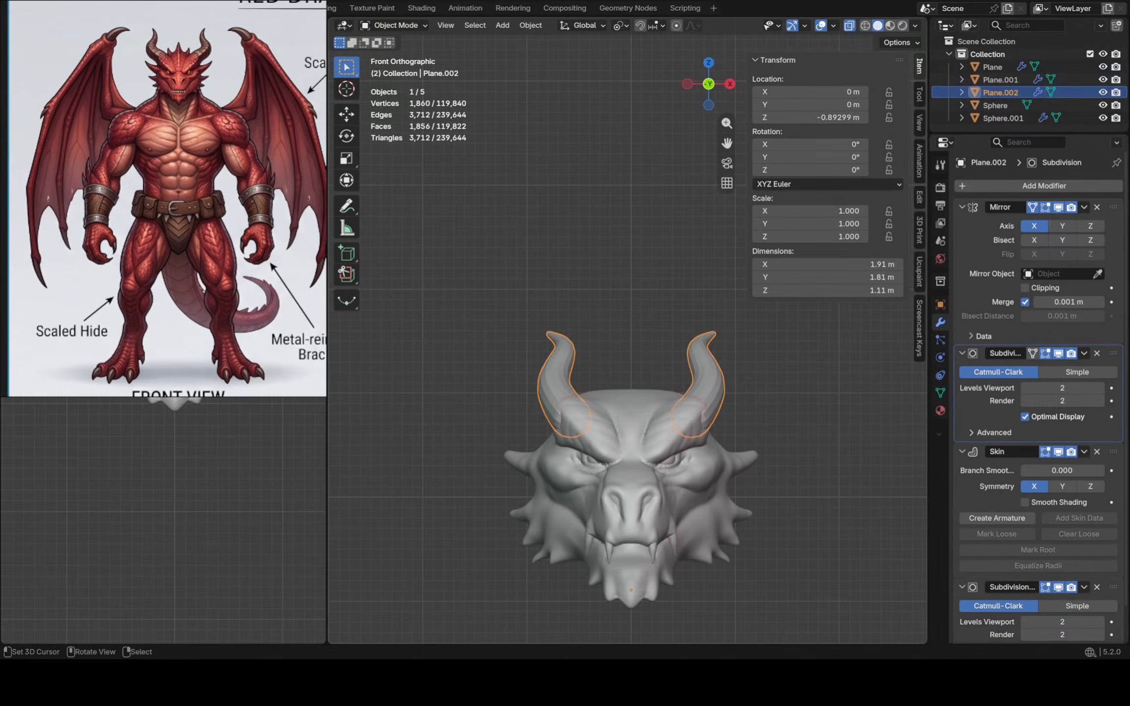
key(alt+a)
middle_drag(628, 373, 638, 339)
scroll(627, 363, up, 5)
Move the horn's base vertex inward along X to about 0.49 m and return to Object Mode
right_click(622, 417)
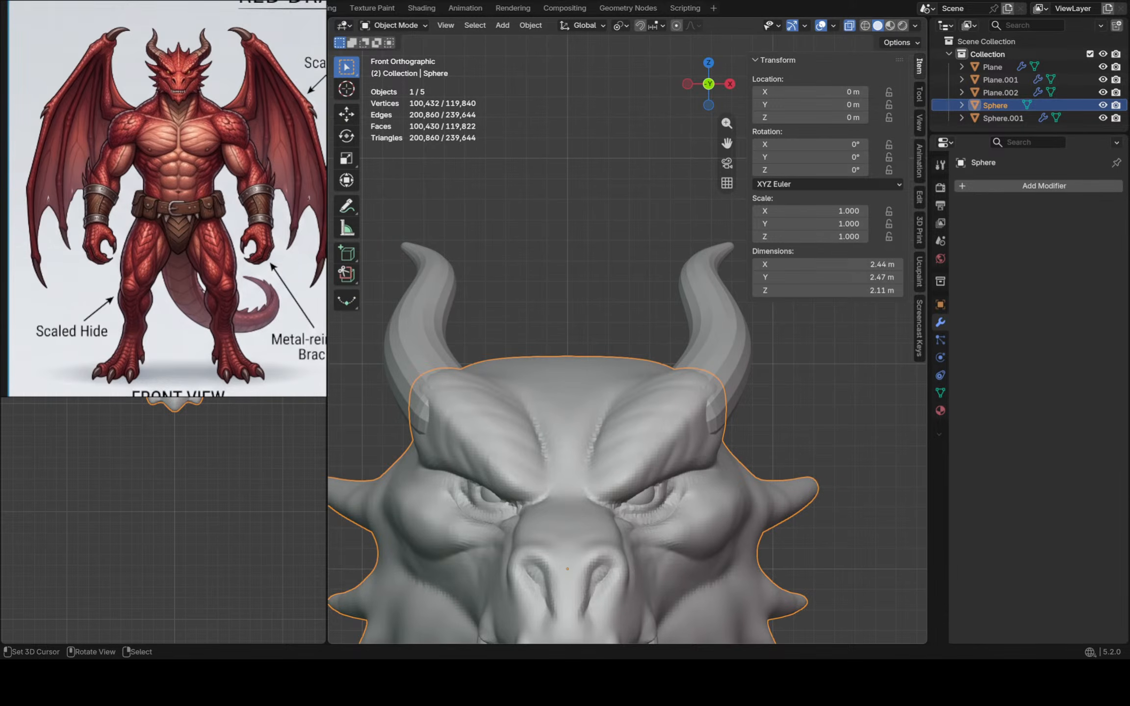
right_click(713, 323)
key(Tab)
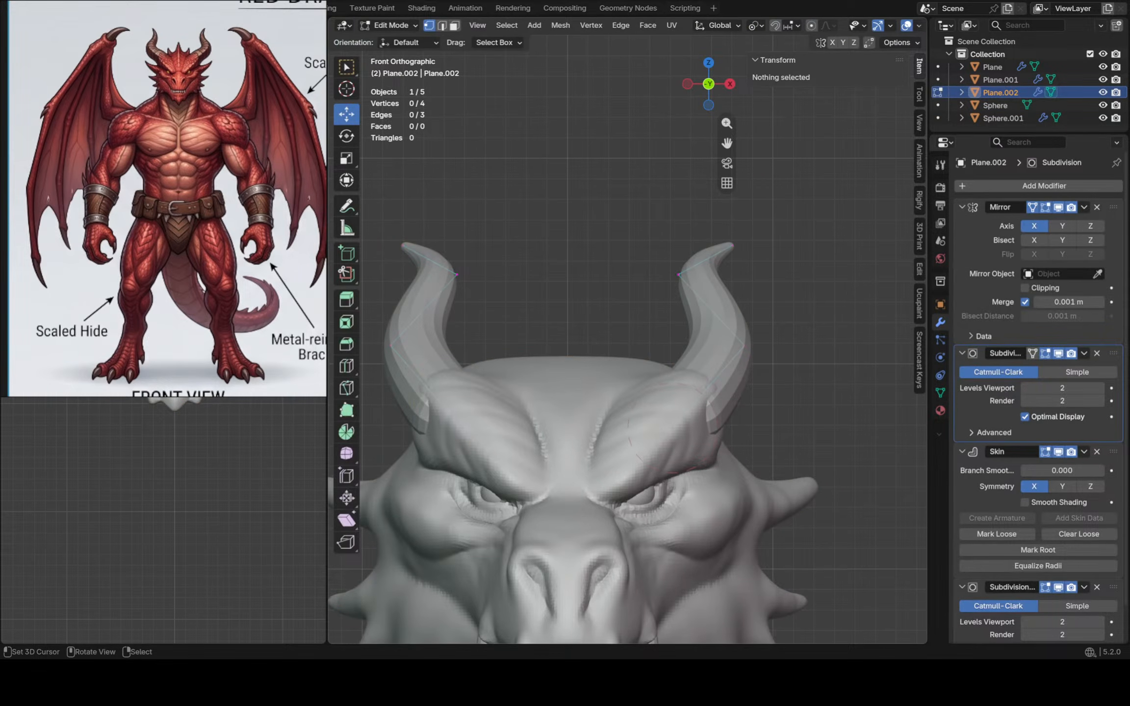
right_click(665, 428)
key(g)
key(x)
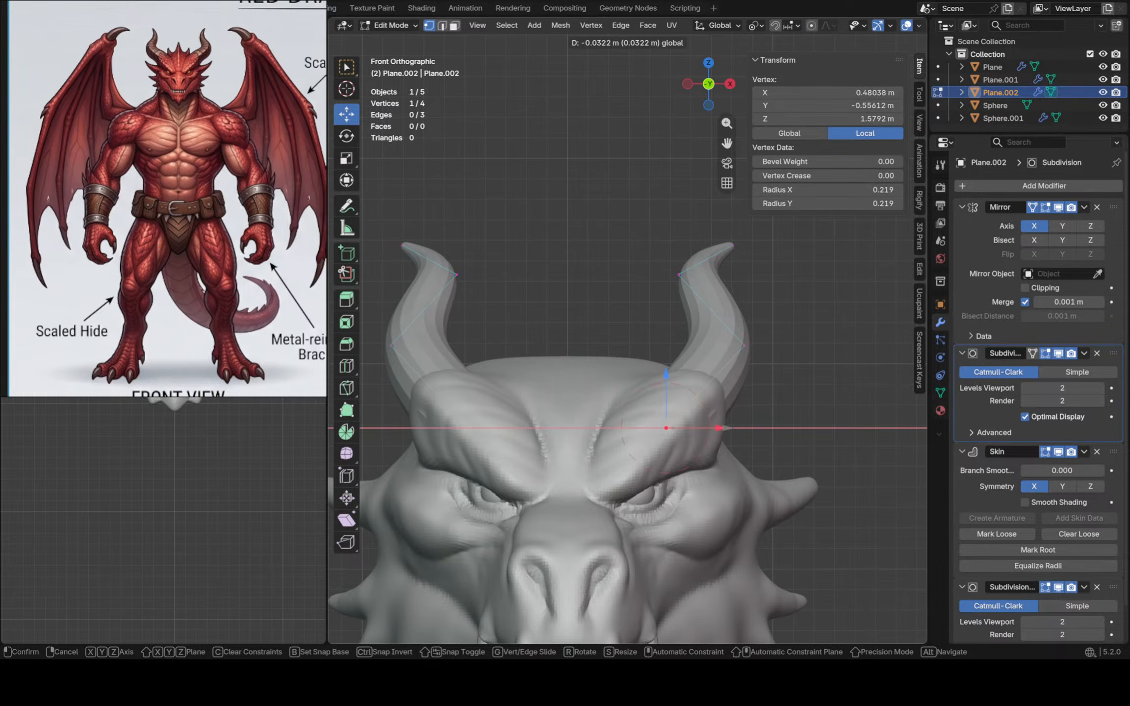
key(Return)
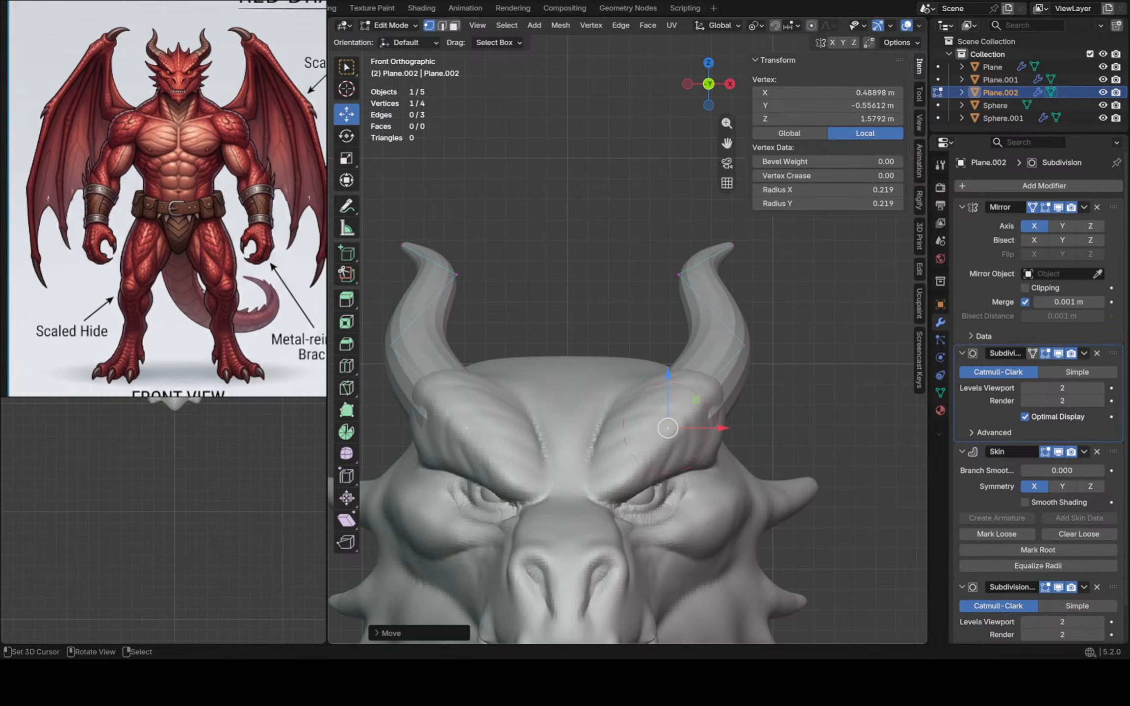
key(Tab)
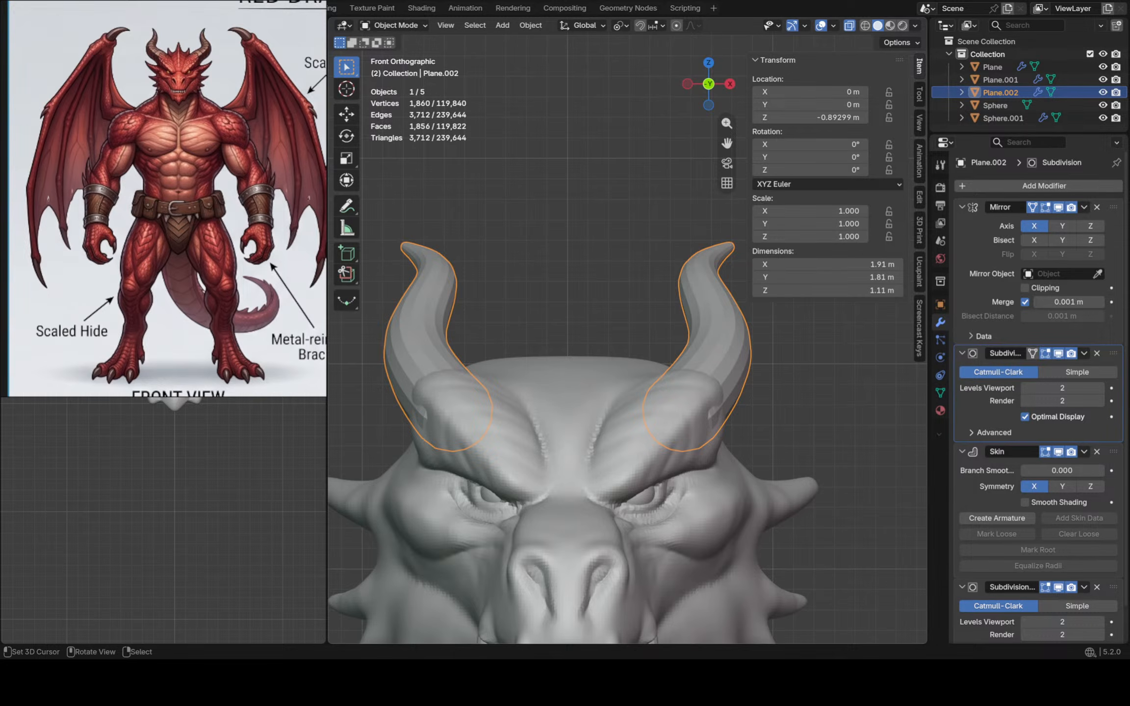
Save the file and clear the selection
scroll(644, 363, down, 2)
key(alt+a)
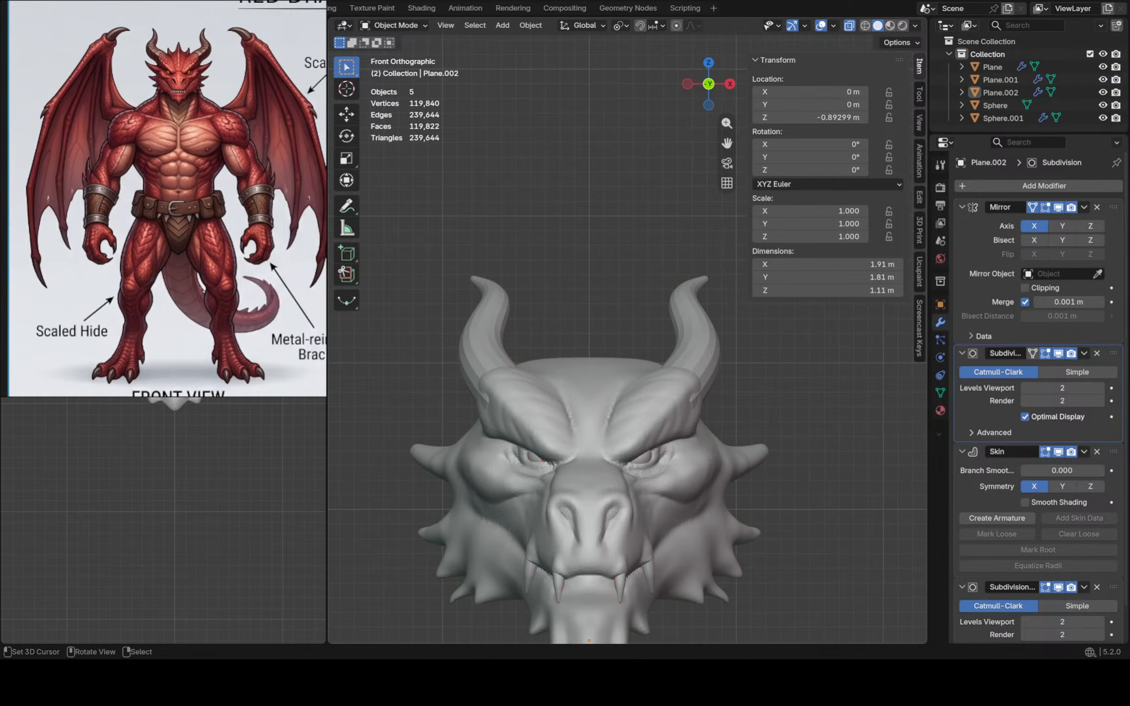
right_click(658, 396)
mouse_move(659, 395)
shift+middle_down()
mouse_move(664, 354)
mouse_move(664, 395)
shift+middle_up()
key(ctrl+s)
key(alt+a)
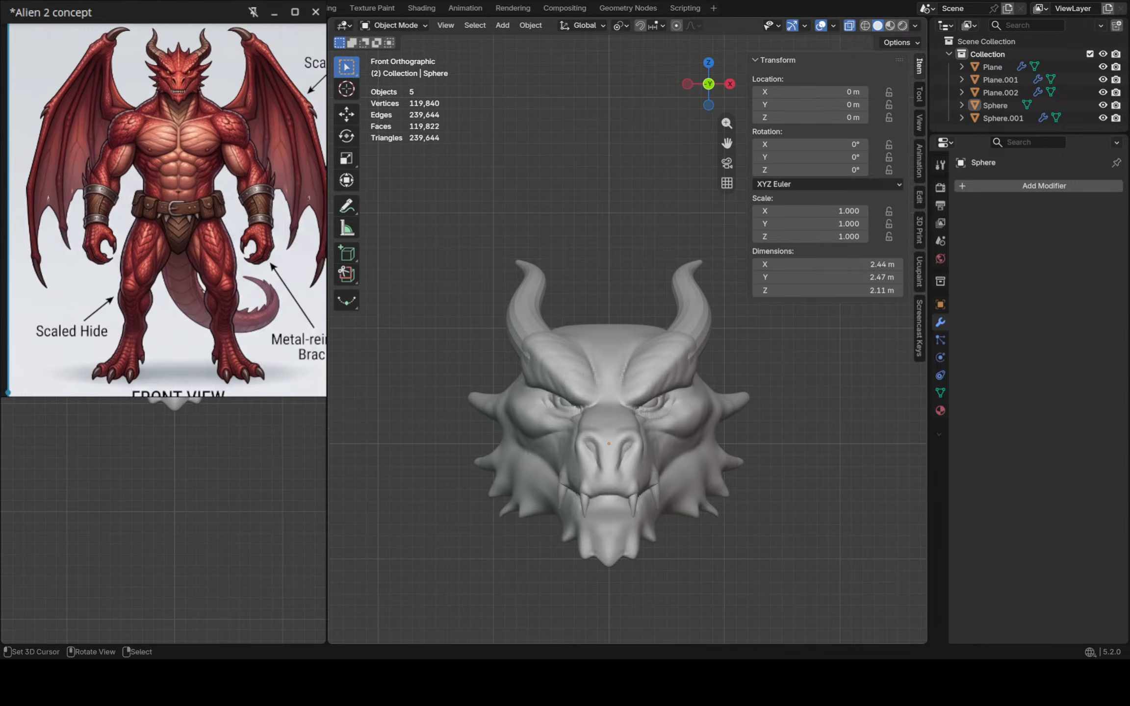
Enlarge the skin radius of all the horn's vertices to a mean of about 0.144
scroll(442, 211, down, 1)
right_click(657, 295)
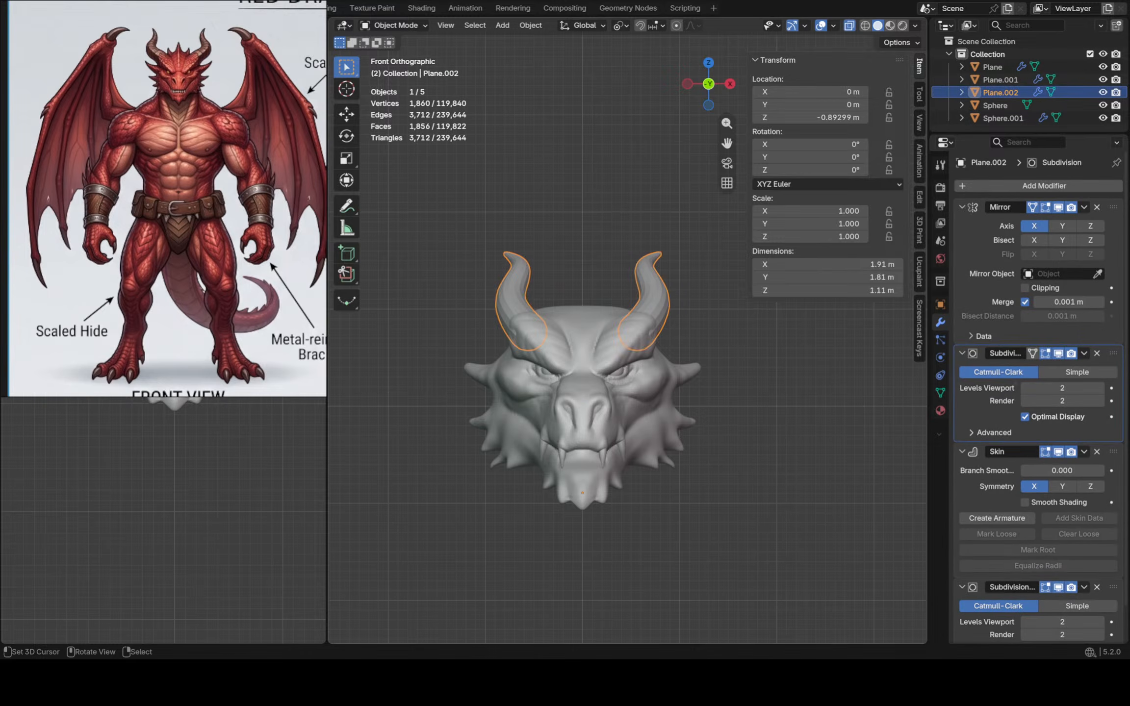
key(Tab)
key(a)
key(ctrl+a)
click(723, 294)
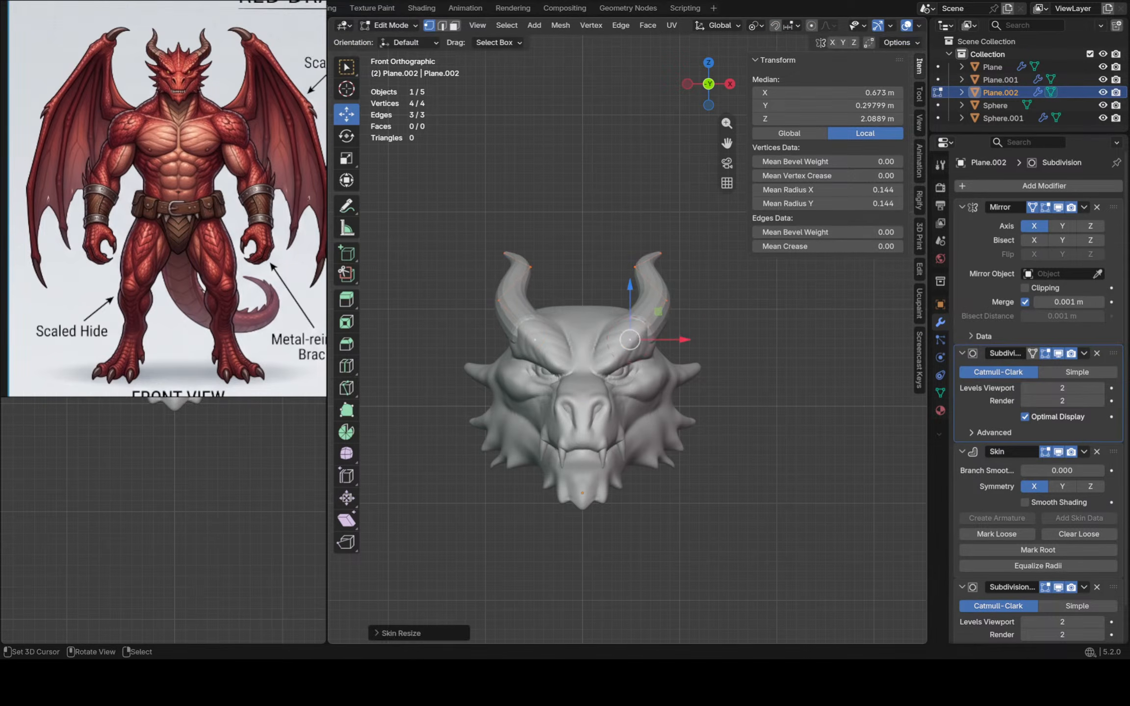
Move the horn's base vertex inward along X to about 0.45 m and down along Z to about 1.55 m
click(629, 339)
scroll(627, 339, up, 2)
key(g)
key(x)
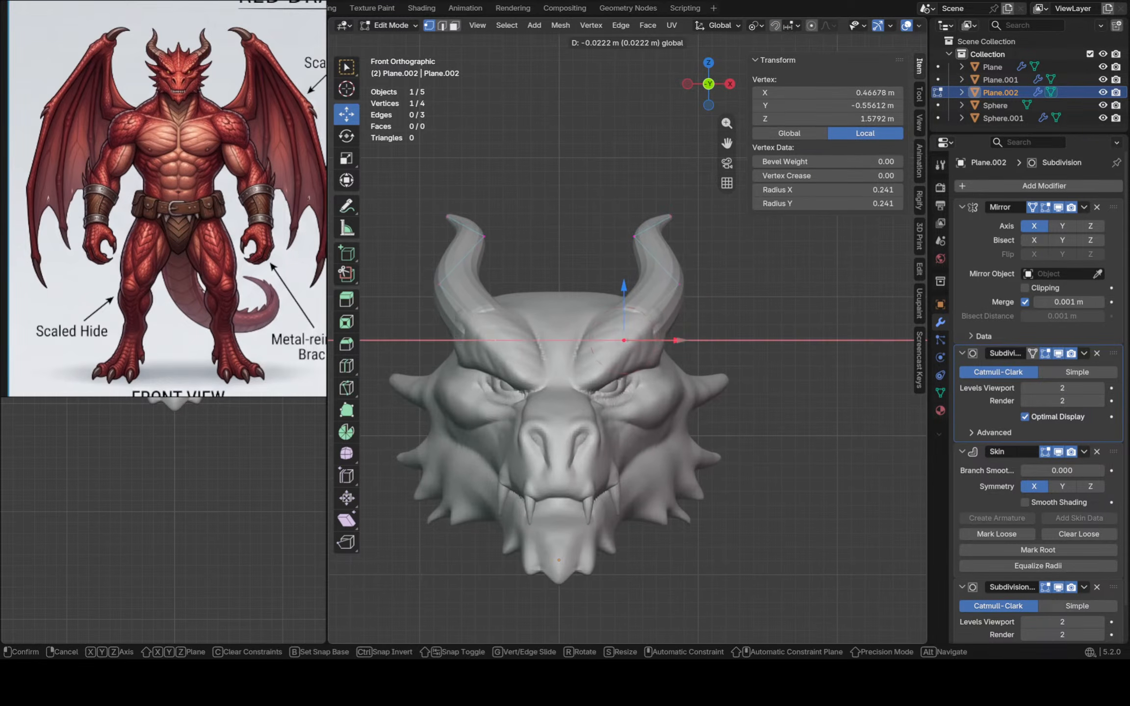
key(Return)
key(g)
key(z)
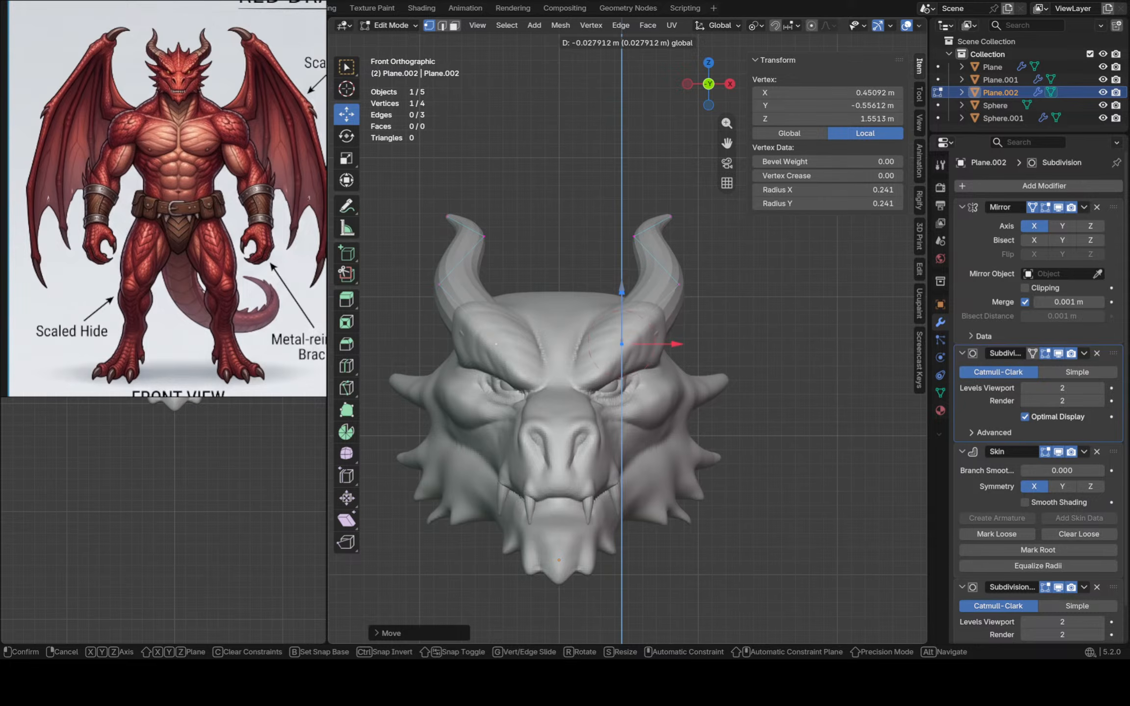
key(Return)
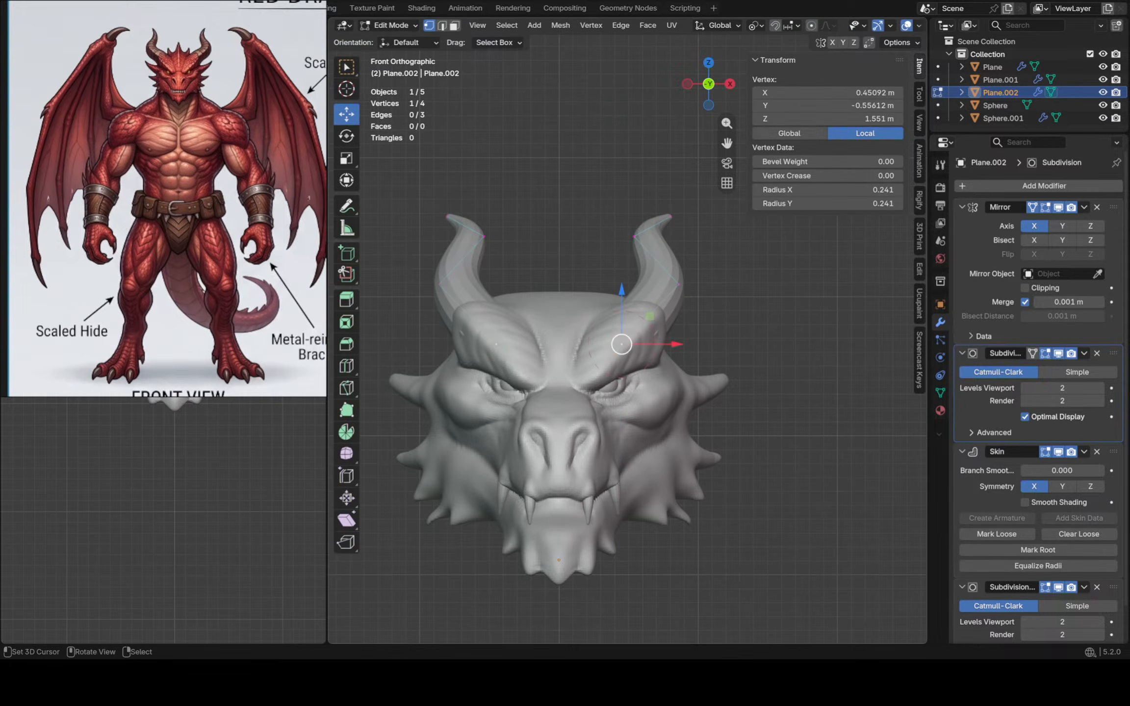
Subdivide the horn's lowest edge, between its base vertex and lower middle vertex
key(Tab)
key(Tab)
right_click(678, 284)
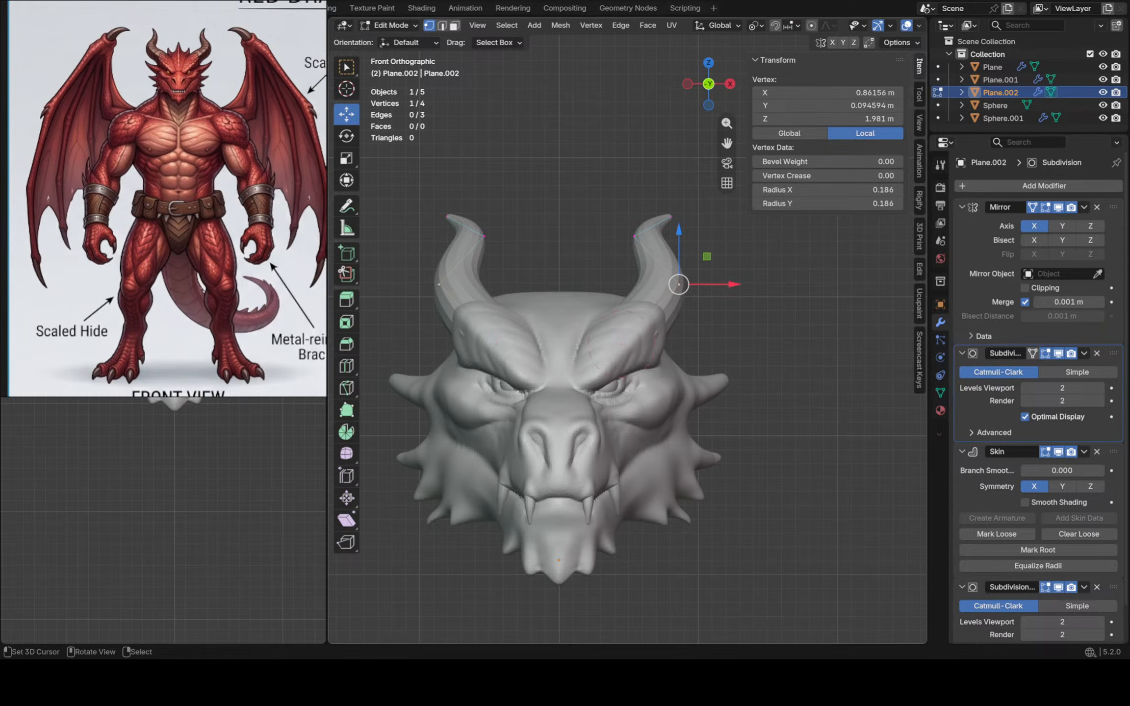
key(2)
right_click(645, 317)
key(w)
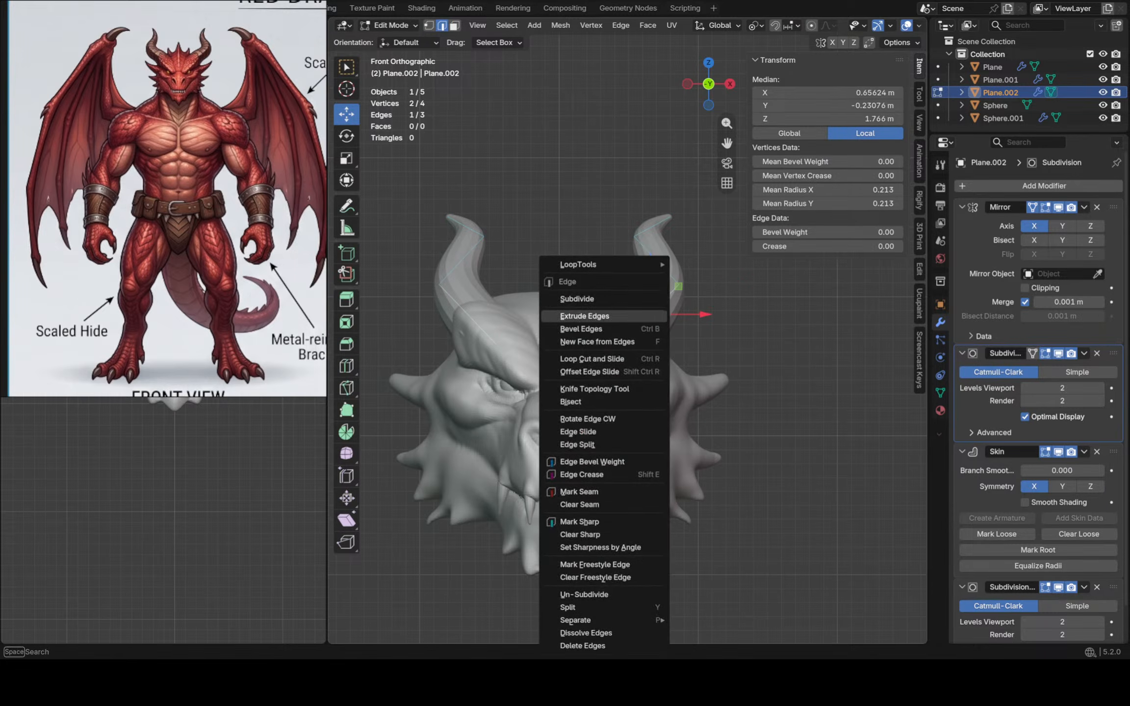
click(644, 299)
Move the vertex at the horn's outer bend outward along X to about 1.03 m
key(1)
right_click(679, 286)
key(g)
key(x)
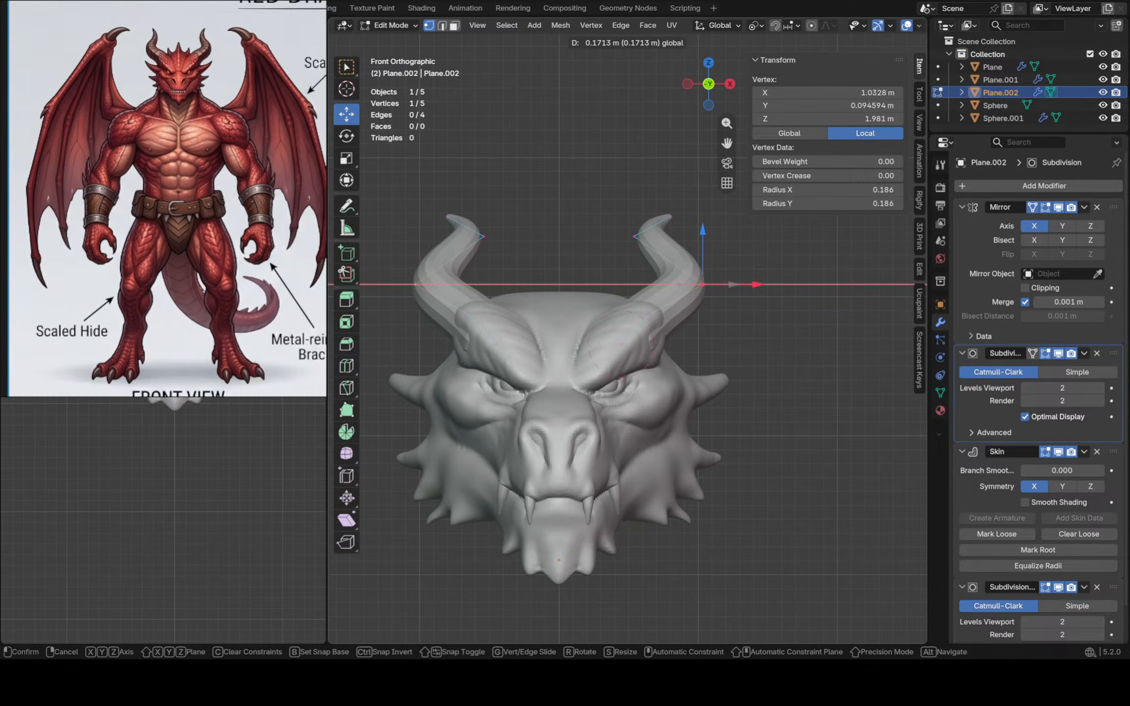
key(Return)
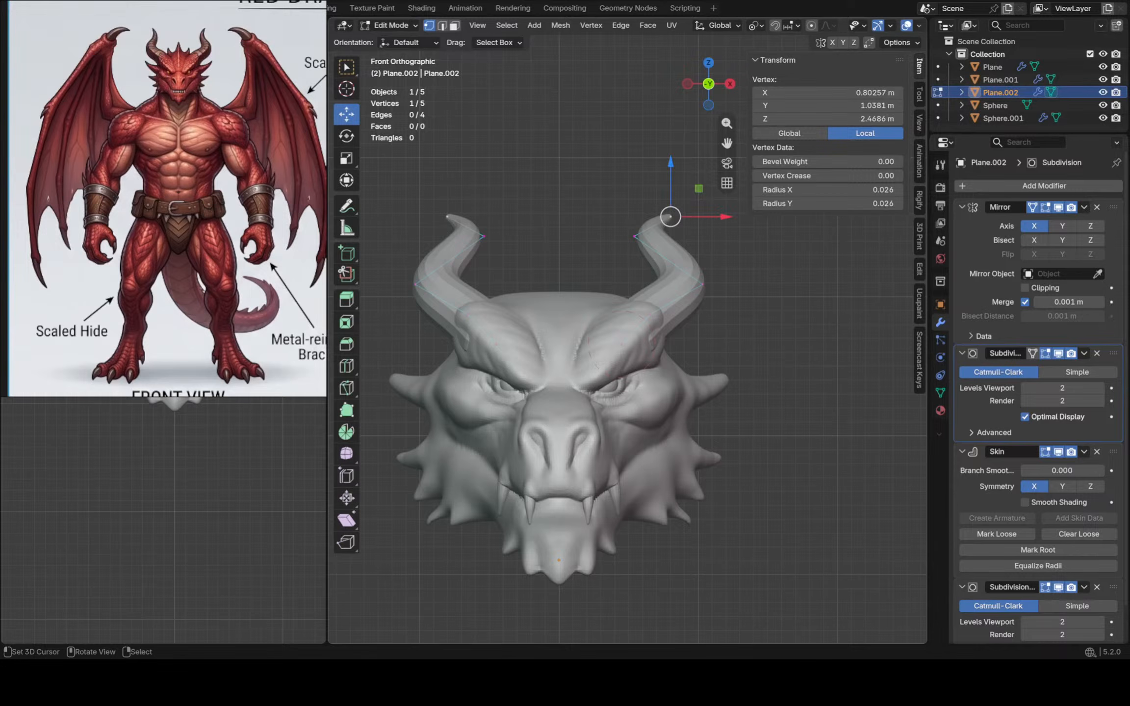
Shear all the horn's vertices upward by about 7.6° to stretch the horns taller
key(a)
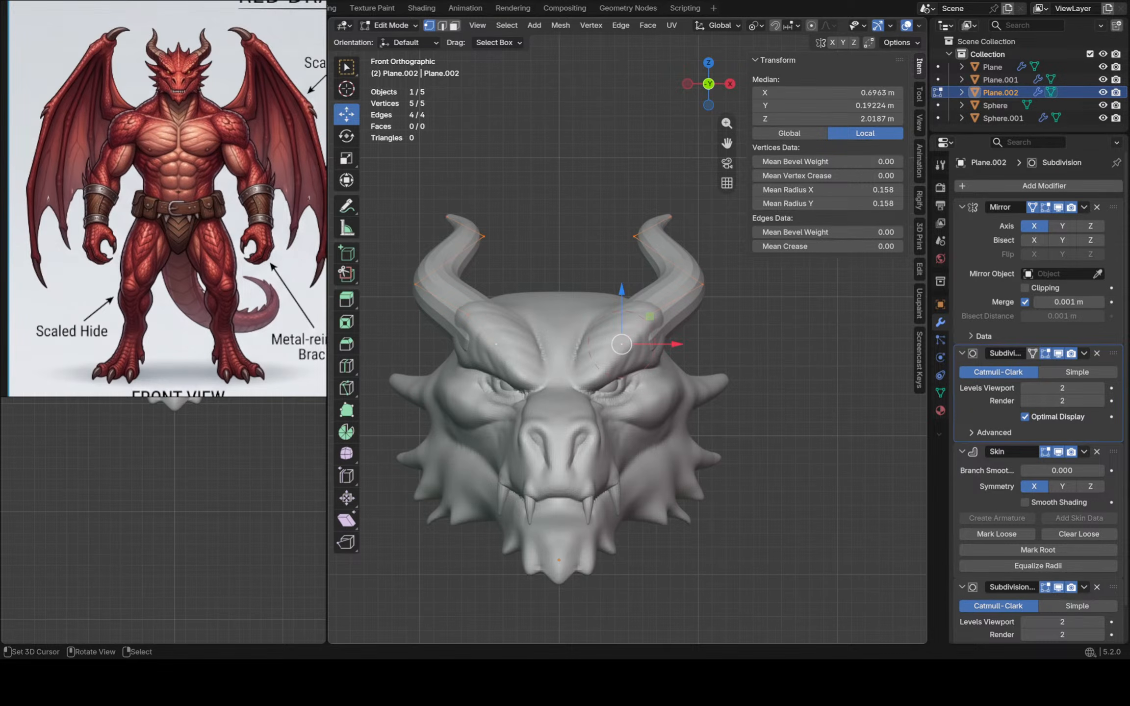
click(346, 519)
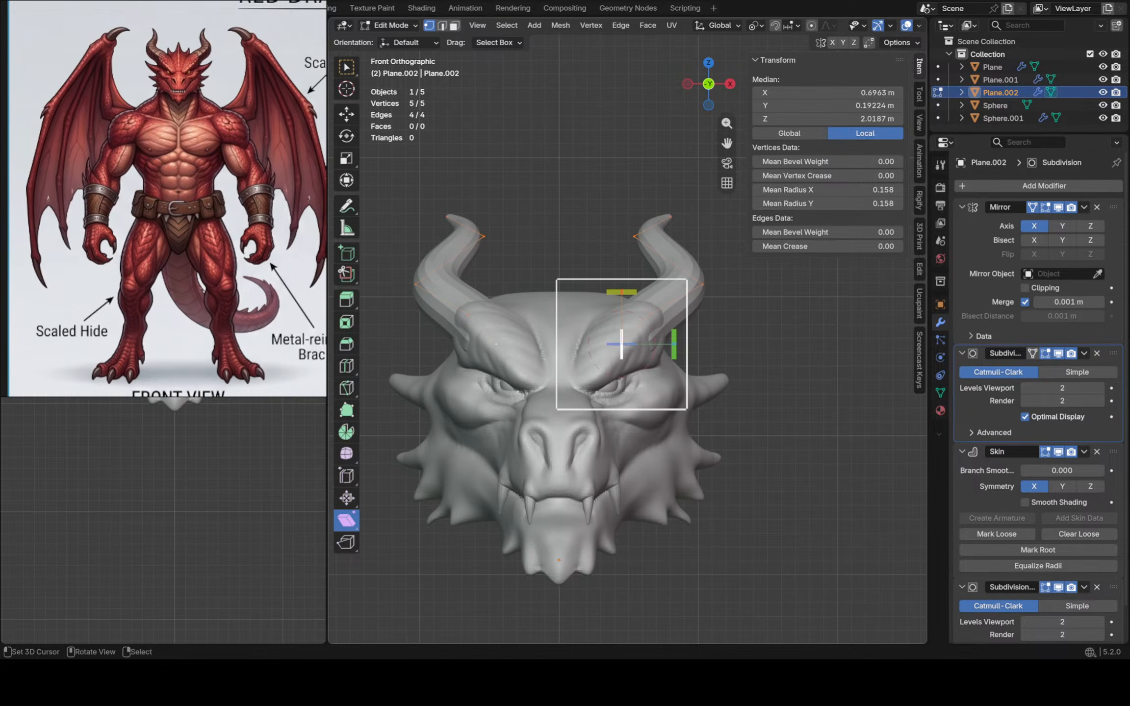
drag(621, 292, 621, 54)
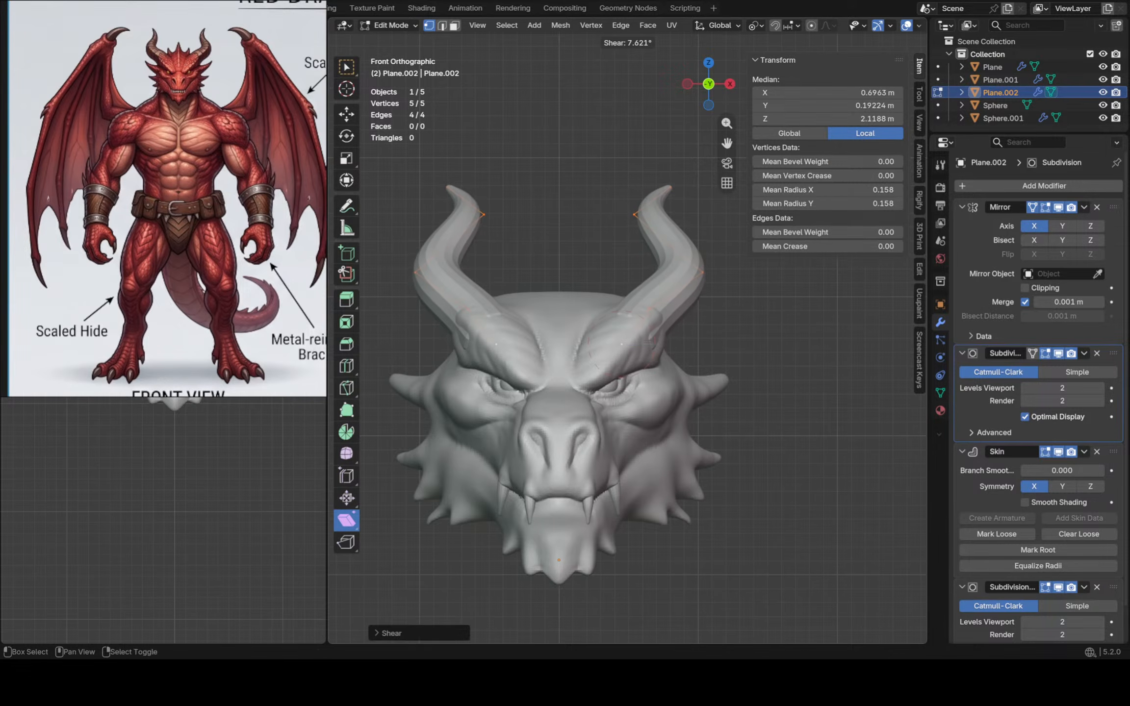
Move the horn's base vertex to about X 0.44 m and Z 1.53 m so it sits deeper in the brow
middle_drag(653, 289, 637, 318)
click(346, 114)
scroll(600, 344, up, 1)
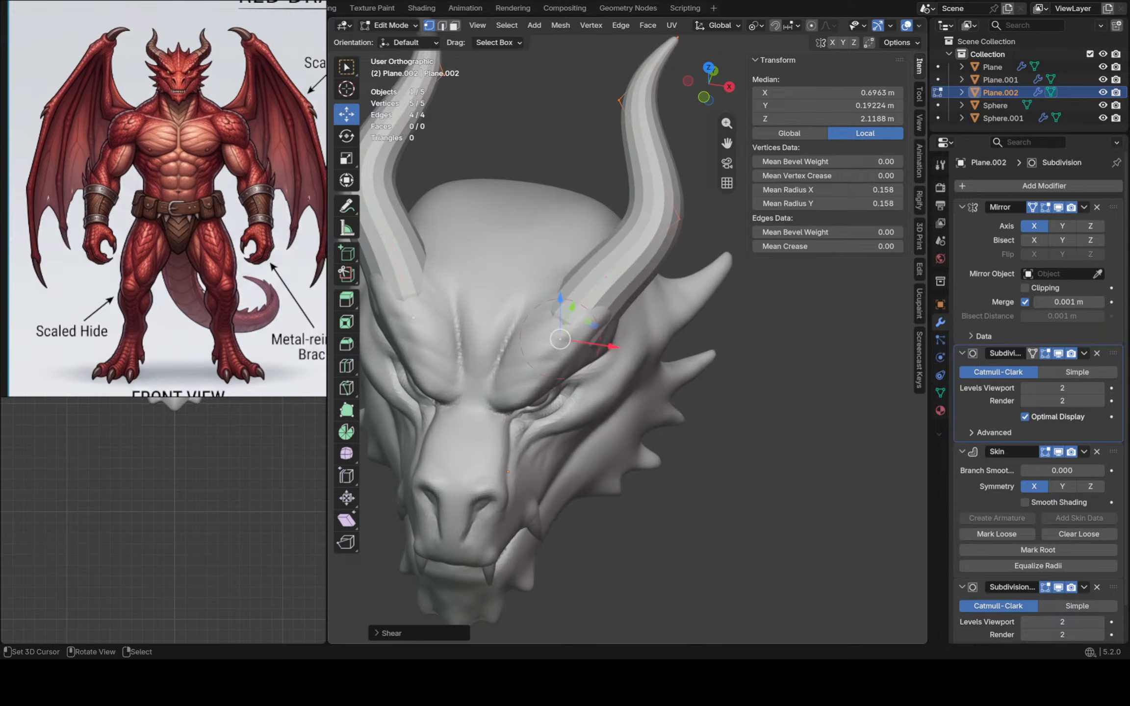
right_click(561, 339)
drag(611, 347, 609, 346)
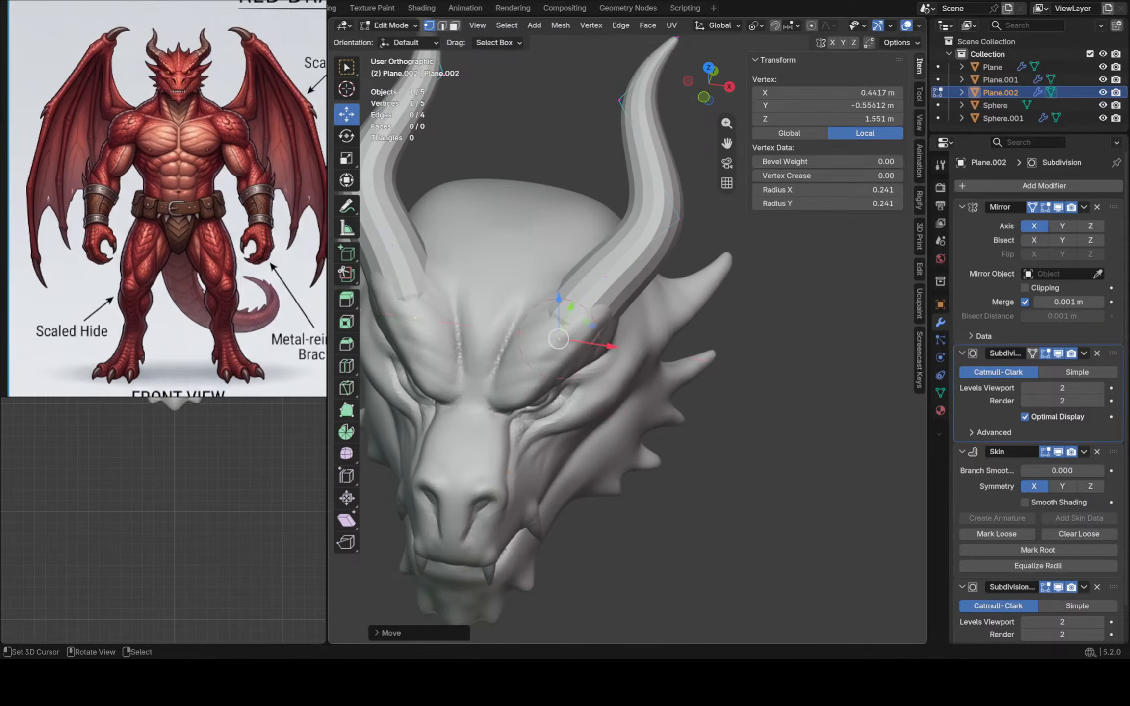
middle_drag(610, 346, 581, 335)
drag(559, 297, 559, 299)
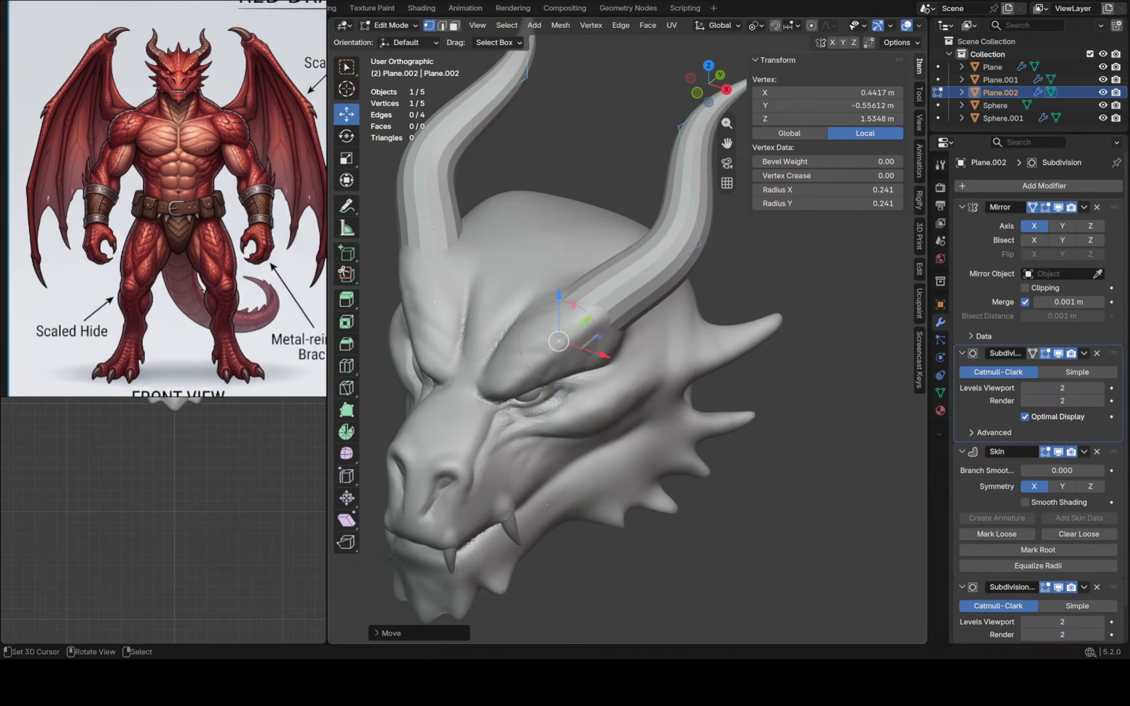
Leave Edit Mode and examine the horns' shape and placement from the front and right side
key(KP_1)
key(Tab)
middle_drag(559, 314, 544, 341)
shift+middle_drag(544, 340, 510, 373)
scroll(637, 341, down, 1)
key(KP_1)
key(alt+a)
scroll(633, 339, down, 2)
key(Down)
key(KP_3)
scroll(510, 373, up, 1)
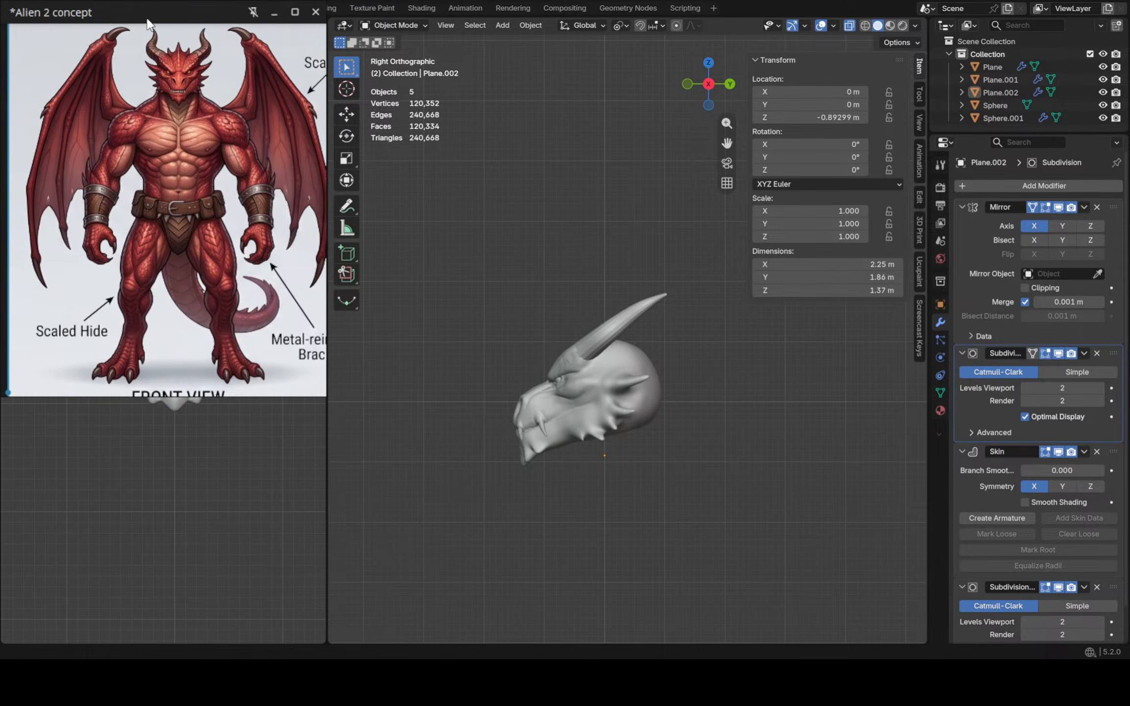
Select the head mesh and switch to Sculpt Mode with the Grab brush
middle_drag(530, 416, 600, 444)
middle_drag(599, 387, 620, 362)
scroll(607, 375, up, 7)
right_click(607, 375)
scroll(615, 358, down, 3)
click(392, 25)
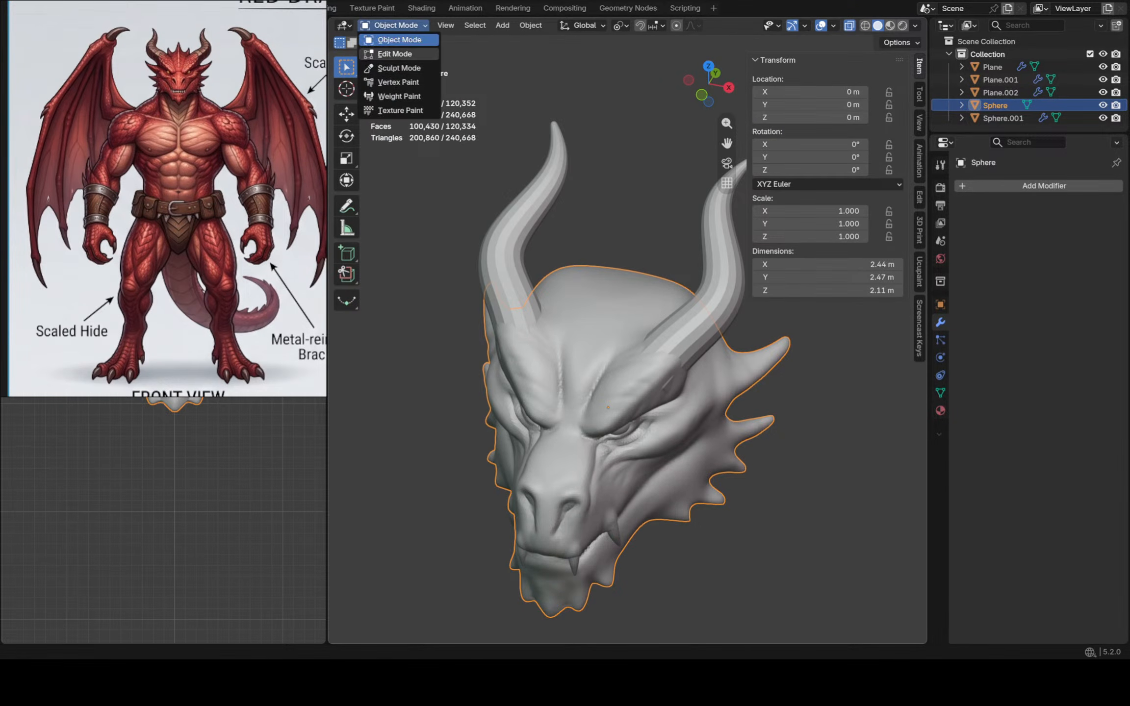
click(392, 67)
scroll(594, 303, up, 2)
key(g)
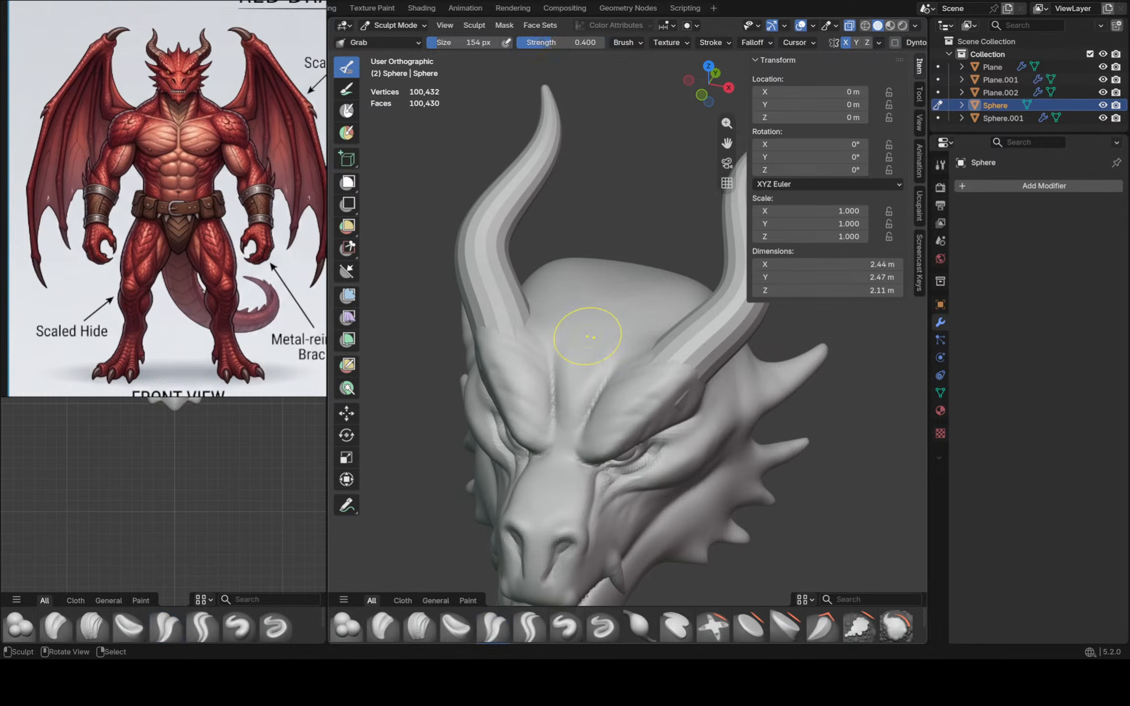
Pull a pointed spike upward from the centre of the forehead, between the two horns
drag(596, 335, 601, 297)
scroll(611, 314, up, 4)
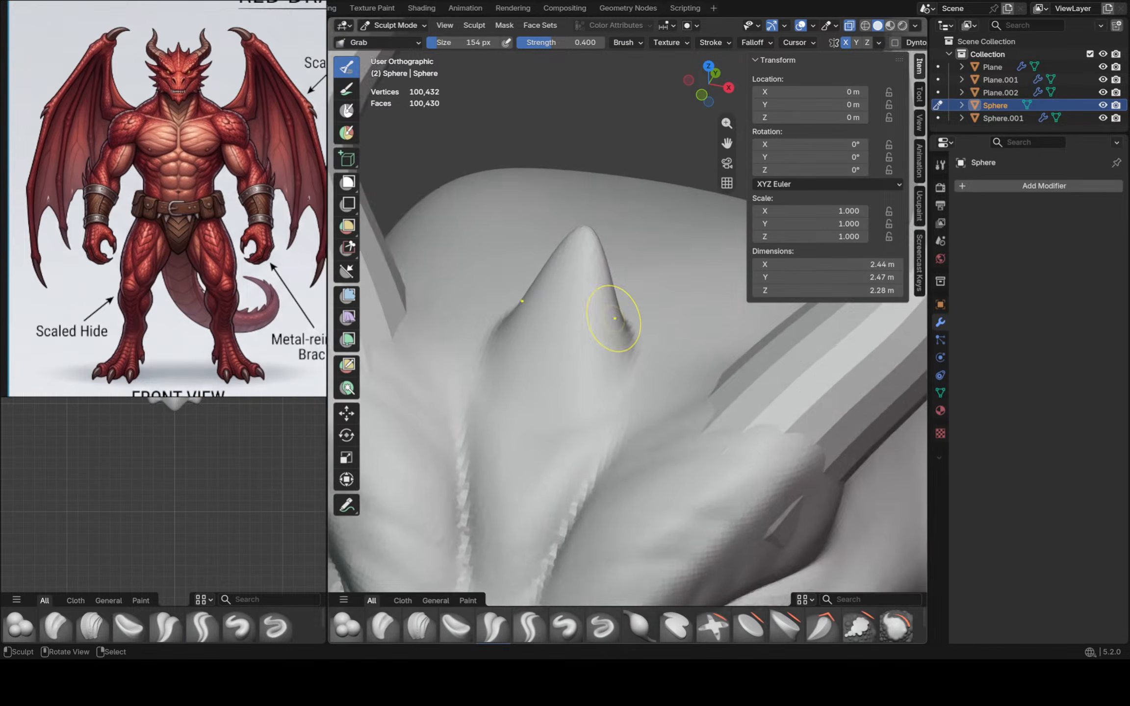
scroll(610, 293, down, 3)
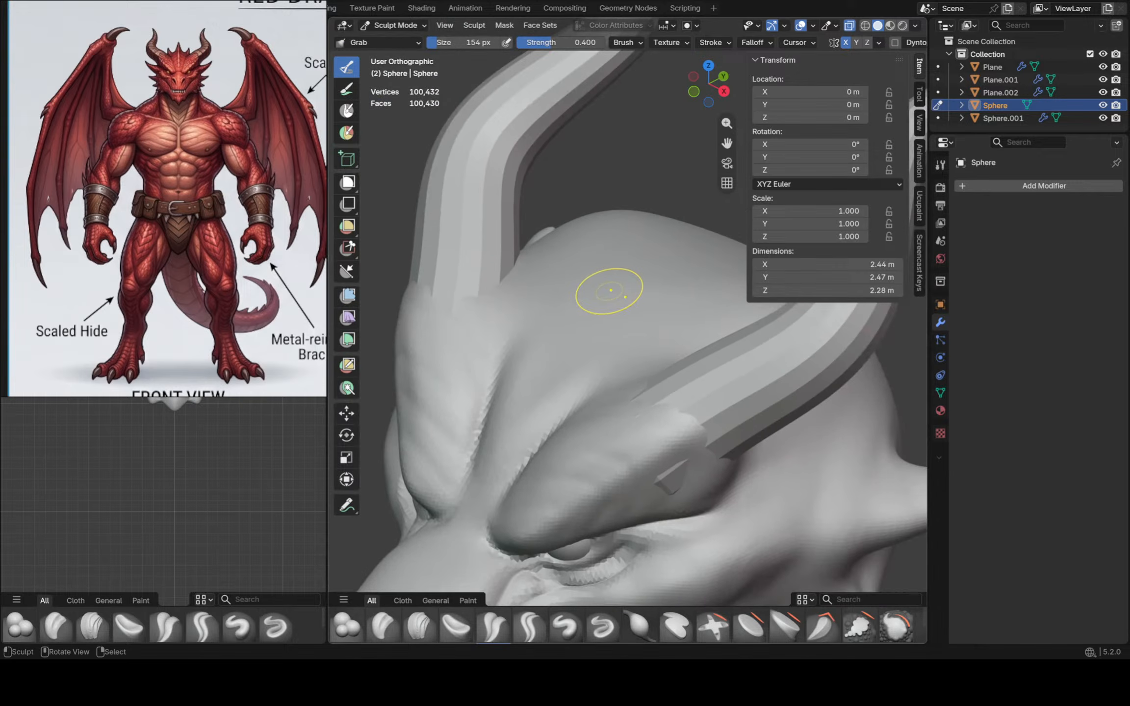
Enlarge the Grab brush to 266 px and pull up a mirrored spike on each side of the central one
key(f)
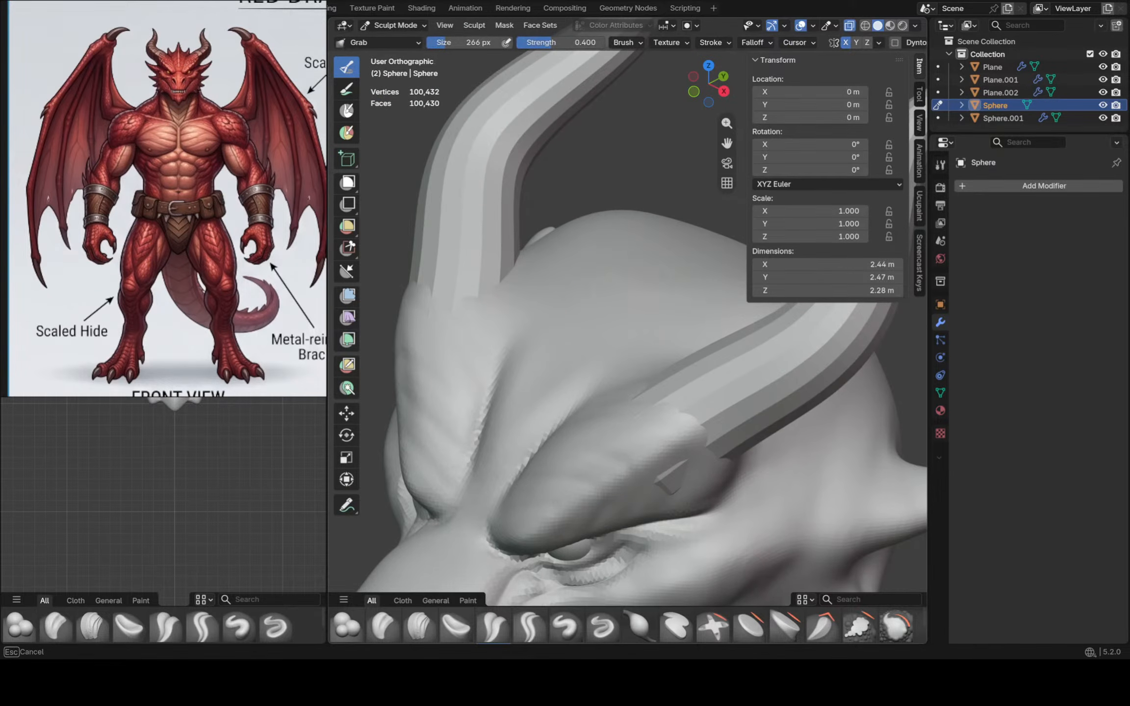
drag(648, 277, 648, 274)
mouse_move(647, 284)
shift+middle_down()
mouse_move(546, 315)
mouse_move(600, 331)
shift+middle_up()
drag(616, 337, 612, 245)
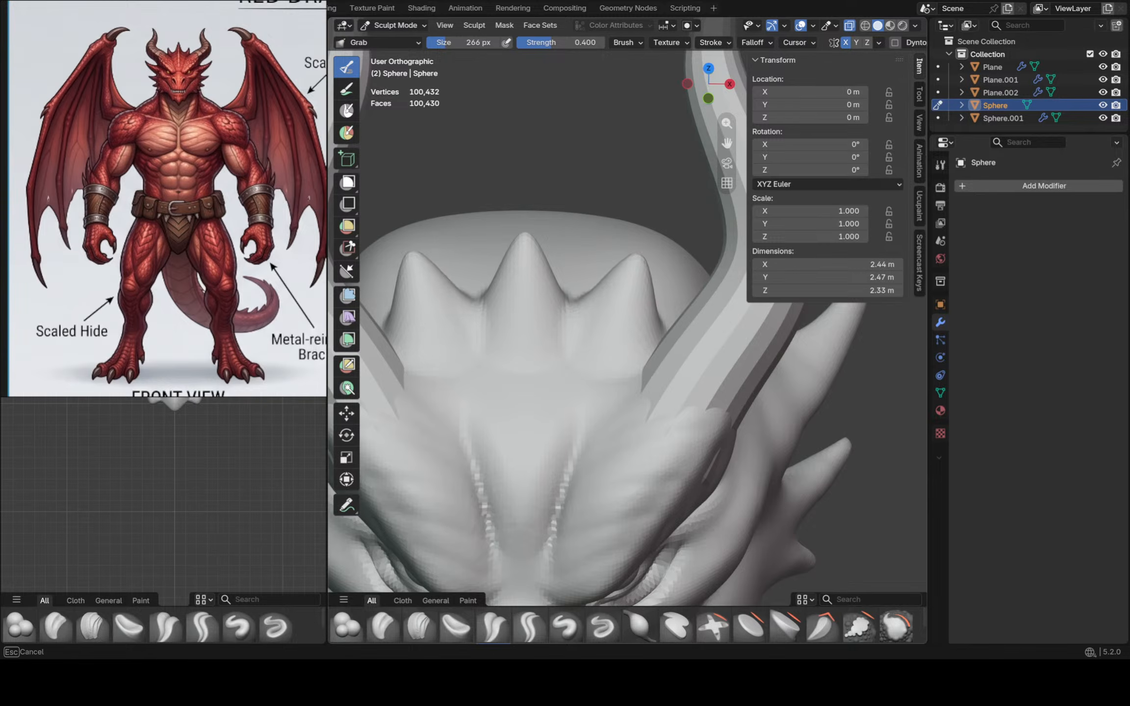
Reshape the crown spikes and the ridges at their bases with short mirrored Grab strokes from the side
middle_drag(581, 363, 469, 356)
mouse_move(633, 385)
middle_down()
mouse_move(545, 358)
mouse_move(570, 350)
middle_up()
drag(546, 330, 534, 321)
drag(530, 325, 521, 317)
drag(492, 349, 486, 340)
drag(547, 306, 542, 296)
drag(582, 297, 580, 291)
drag(485, 349, 482, 345)
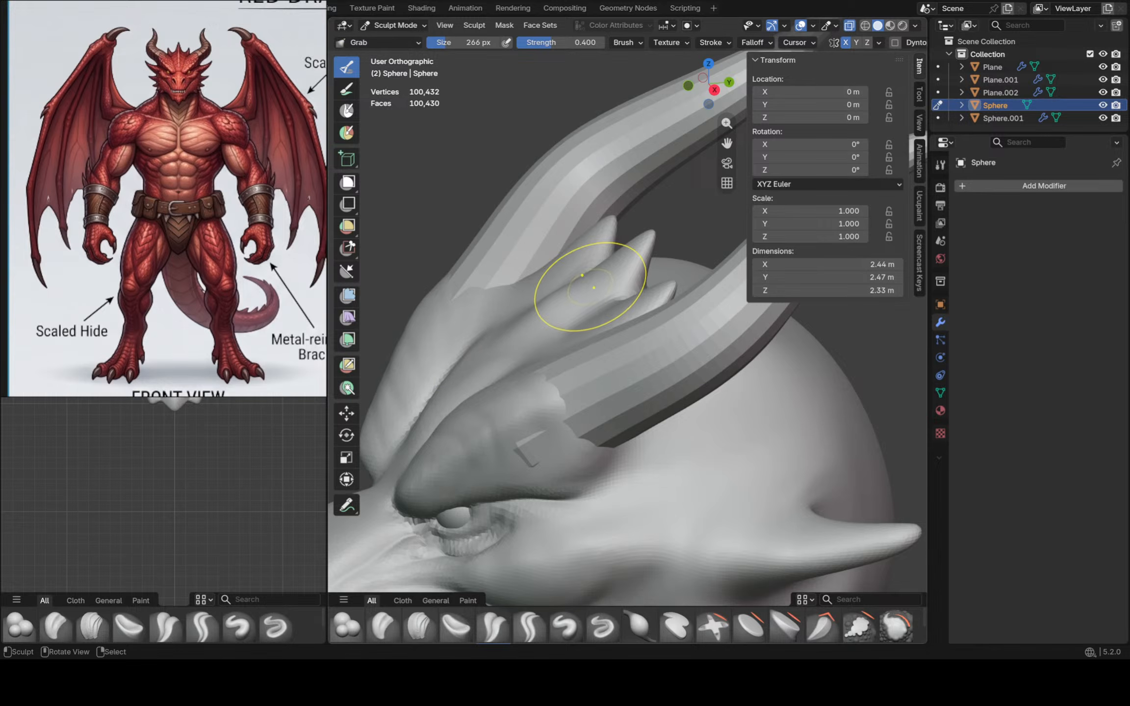
Refine the forehead ridges at the bases of the crown spikes with short mirrored Grab strokes
drag(590, 290, 598, 270)
mouse_move(544, 270)
middle_down()
mouse_move(632, 282)
mouse_move(681, 323)
mouse_move(591, 292)
middle_up()
drag(592, 289, 586, 278)
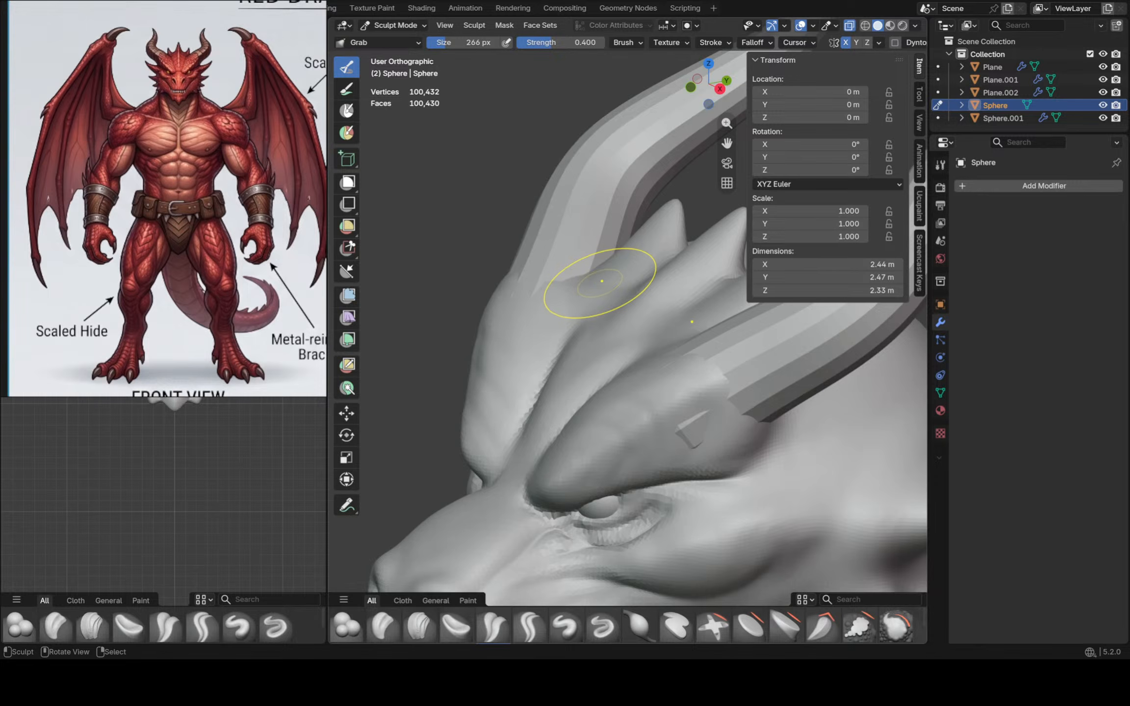
middle_drag(580, 289, 634, 287)
key(KP_1)
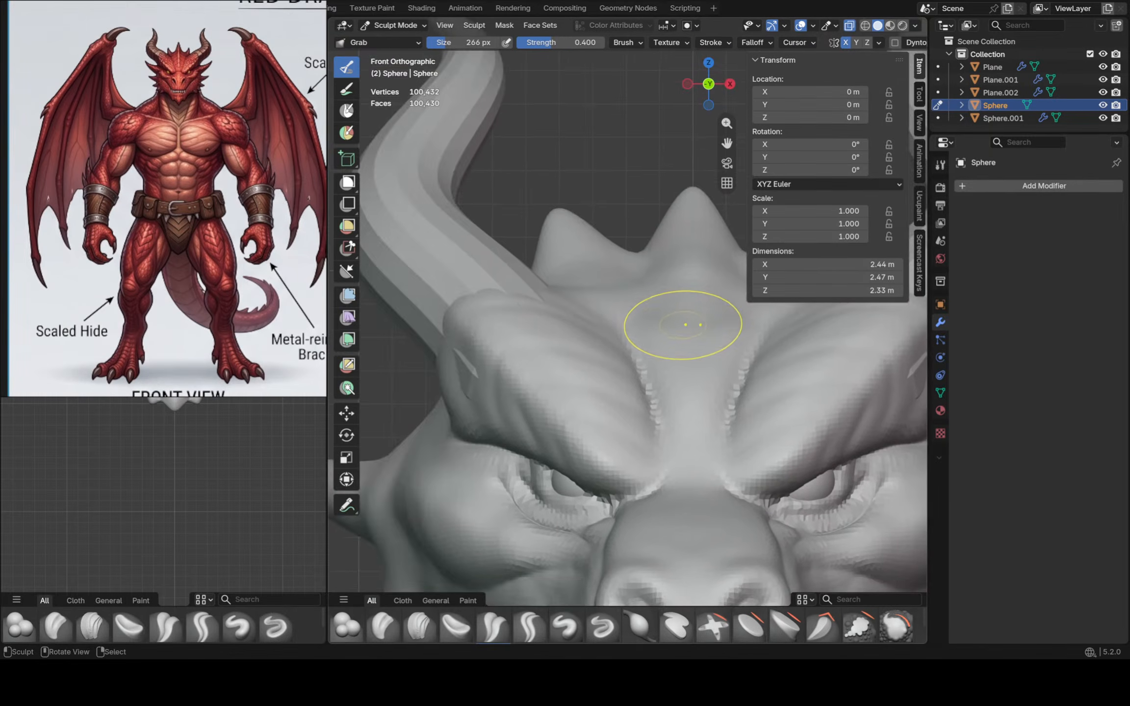
shift+middle_drag(683, 322, 583, 331)
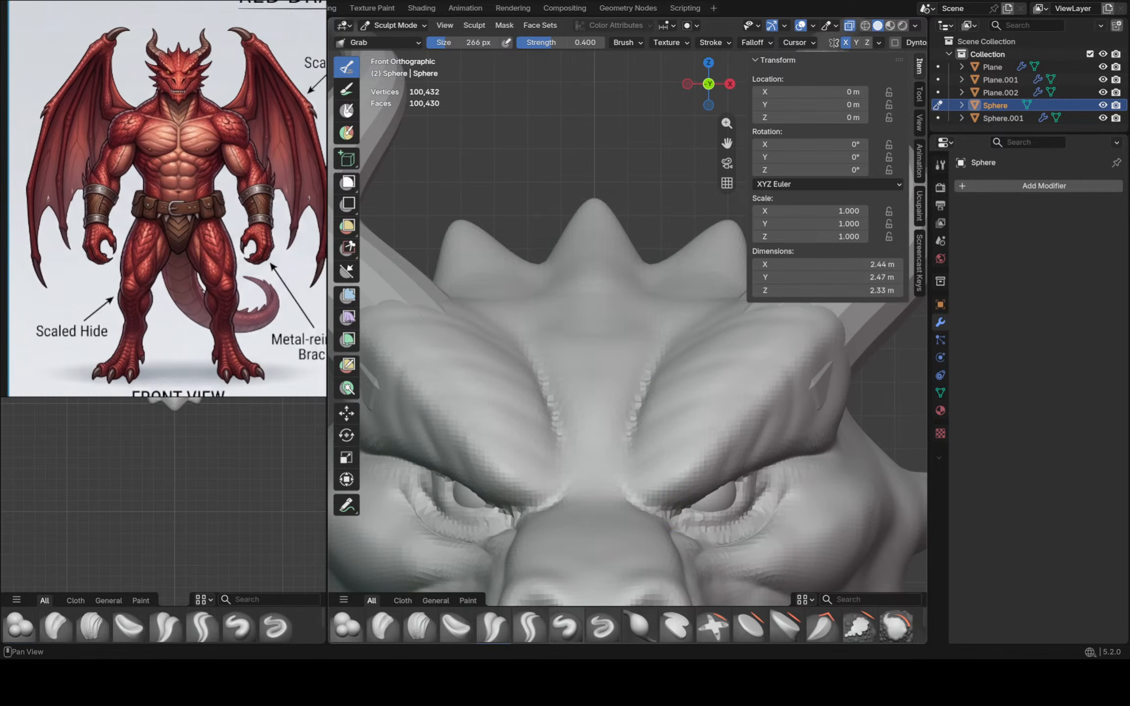
Swell the forehead below the crown spikes with mirrored Inflate/Deflate strokes at 152 px and 0.500 strength
click(640, 626)
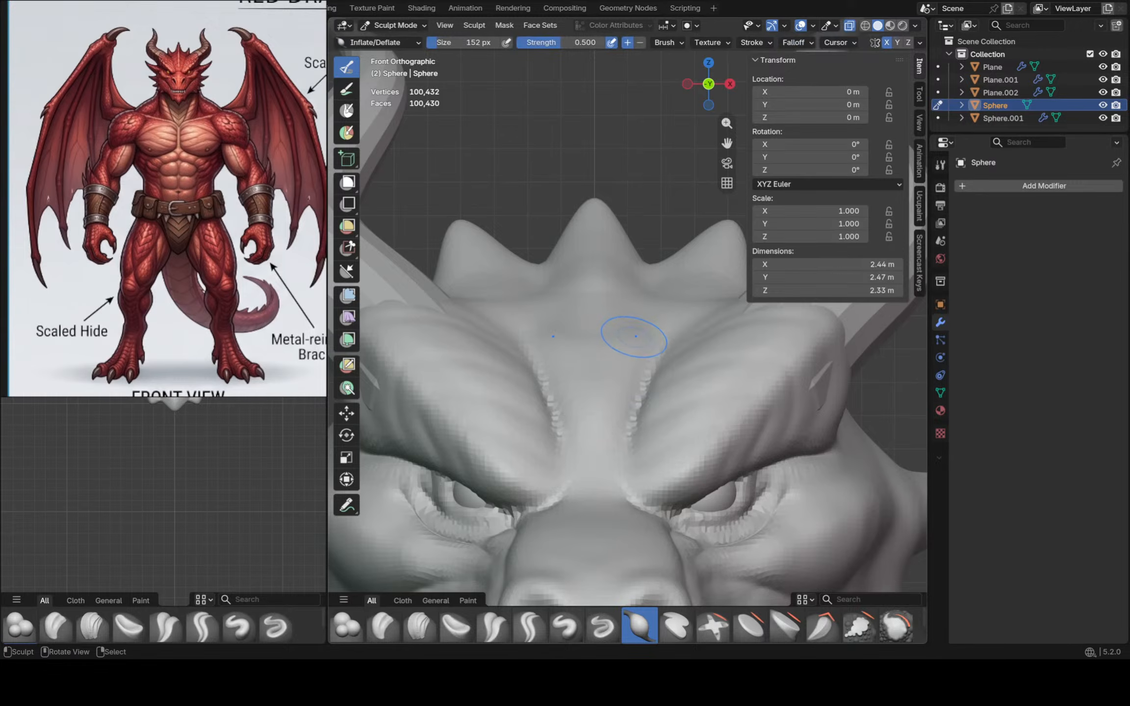
middle_drag(635, 336, 626, 358)
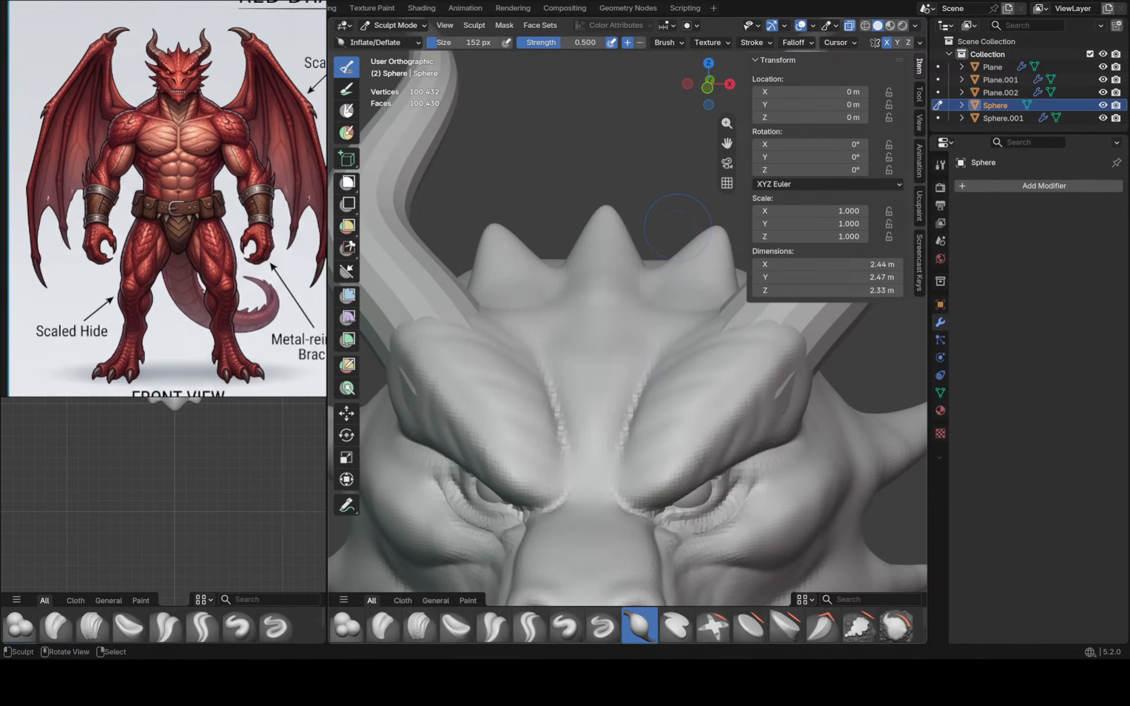
drag(676, 295, 675, 307)
mouse_move(675, 303)
mouse_down()
mouse_move(644, 349)
mouse_move(654, 314)
mouse_move(642, 333)
mouse_up()
drag(657, 299, 630, 328)
drag(638, 292, 604, 333)
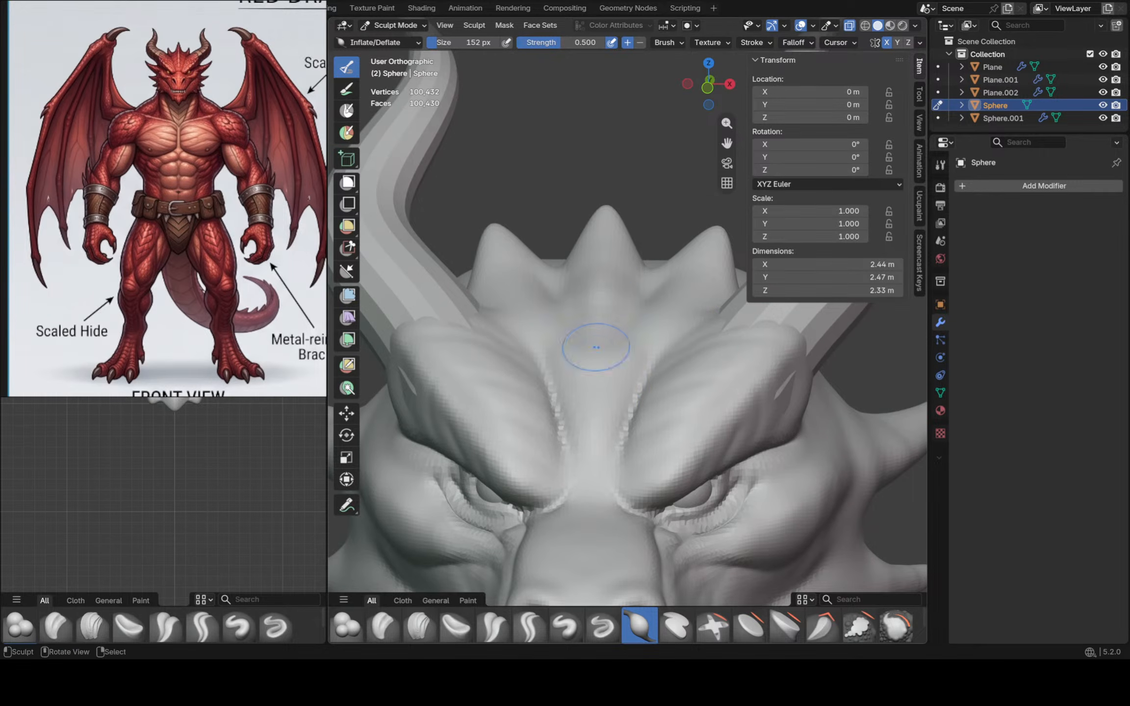
Sculpt a raised ridge down the centre of the forehead with the Draw brush at 98 px, undoing the last stroke
click(492, 625)
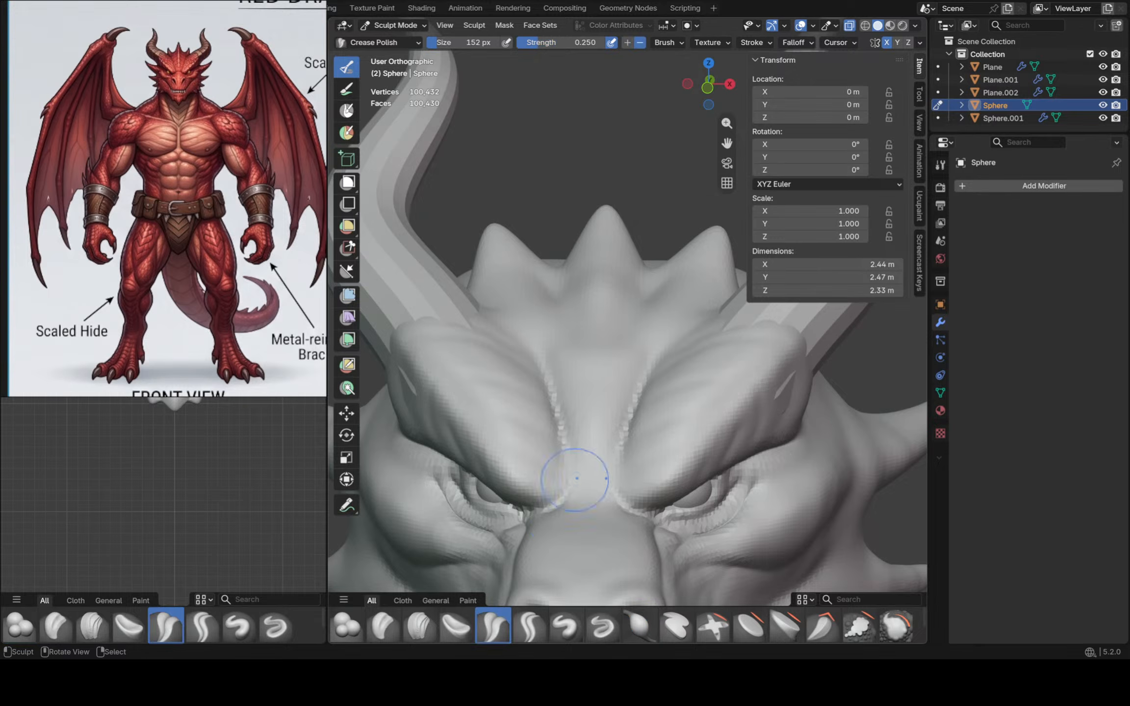
key(f)
click(561, 379)
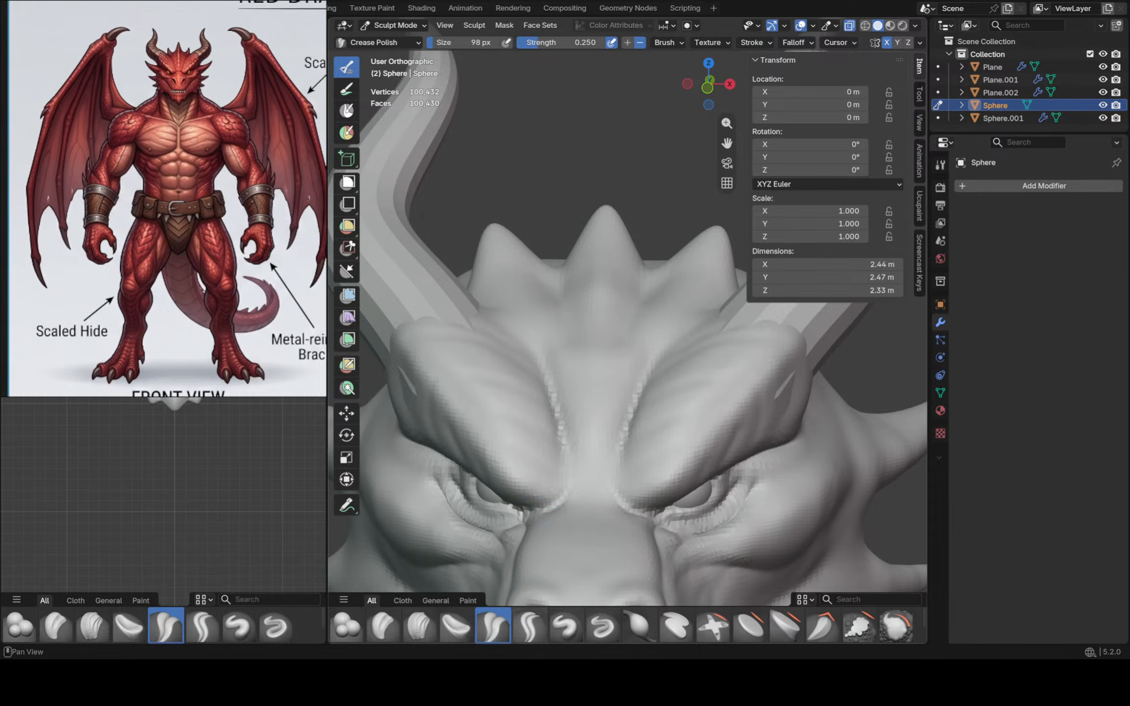
click(565, 625)
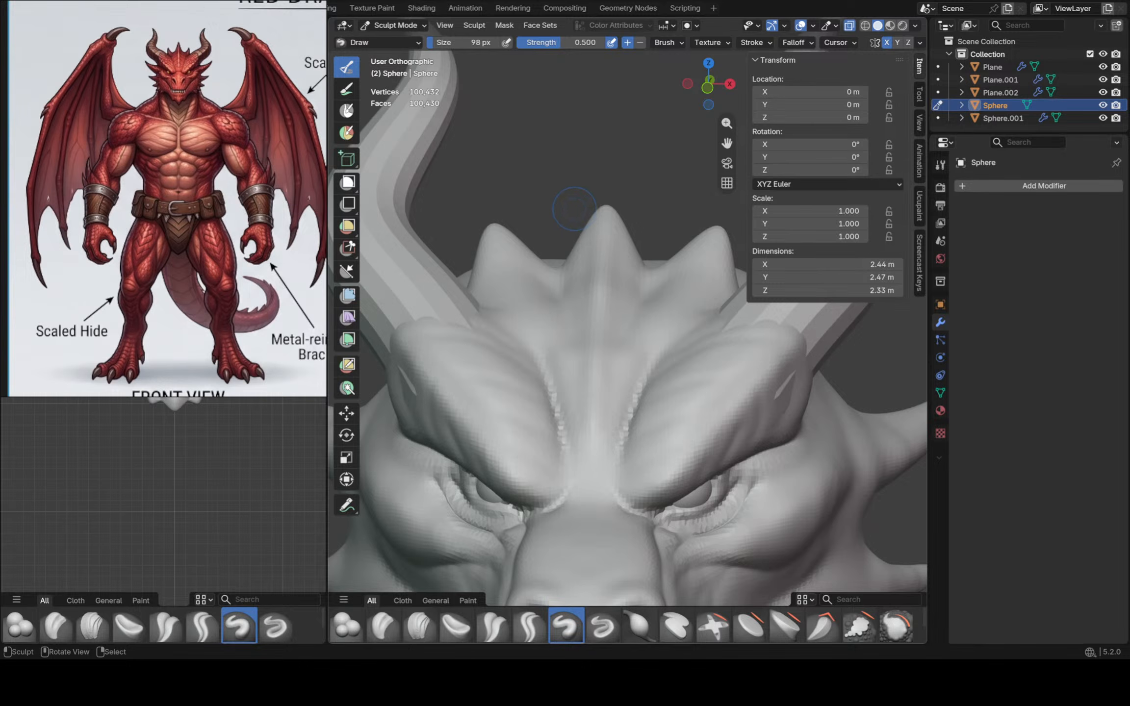
key(ctrl+z)
Pull the central crown spike up into a taller point with the Grab brush at 288 px, undoing an unwanted adjustment
key(g)
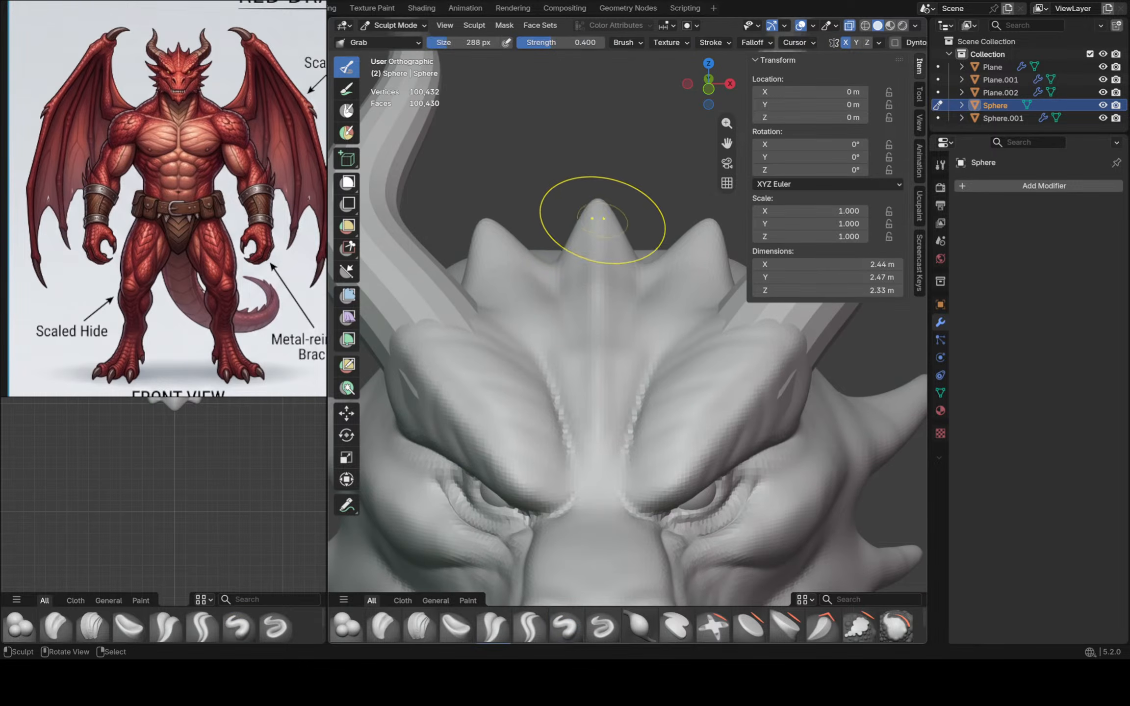
middle_drag(580, 200, 580, 216)
drag(597, 188, 594, 129)
middle_drag(595, 110, 549, 108)
mouse_move(586, 164)
middle_down()
mouse_move(564, 149)
mouse_move(559, 169)
middle_up()
key(ctrl+z)
drag(599, 182, 602, 183)
drag(602, 186, 605, 181)
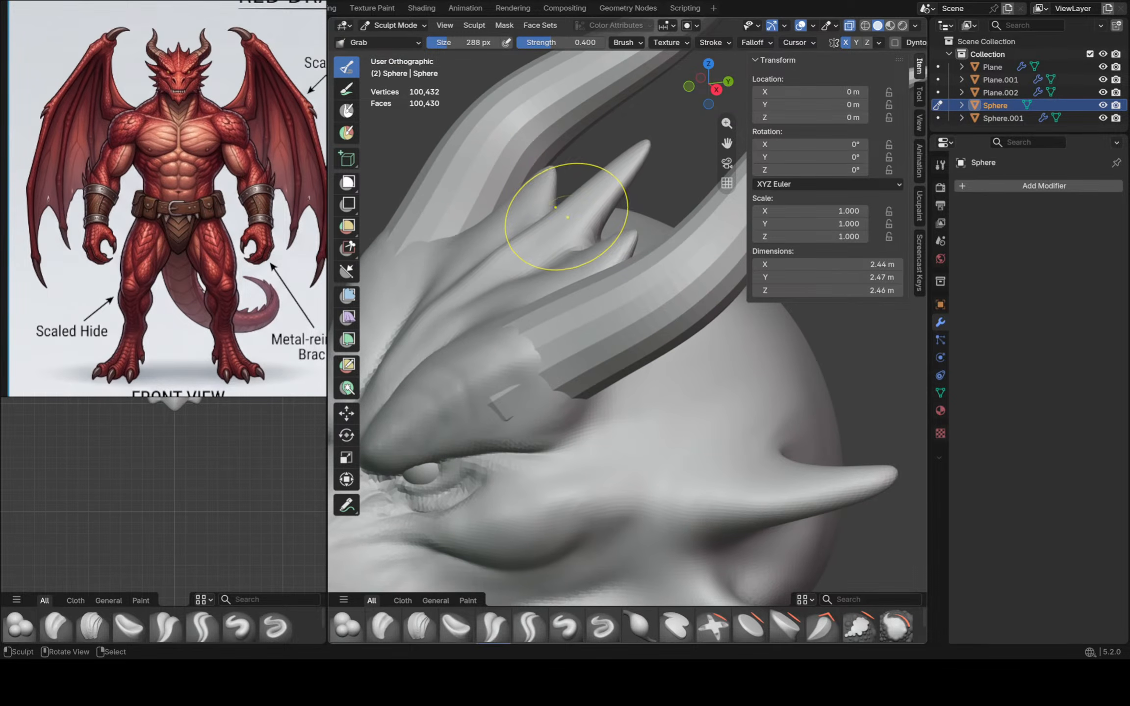
Adjust the forehead slope and side ridges in front of the crown spikes with mirrored Grab strokes
middle_drag(554, 222, 544, 217)
drag(510, 246, 469, 277)
drag(469, 277, 483, 264)
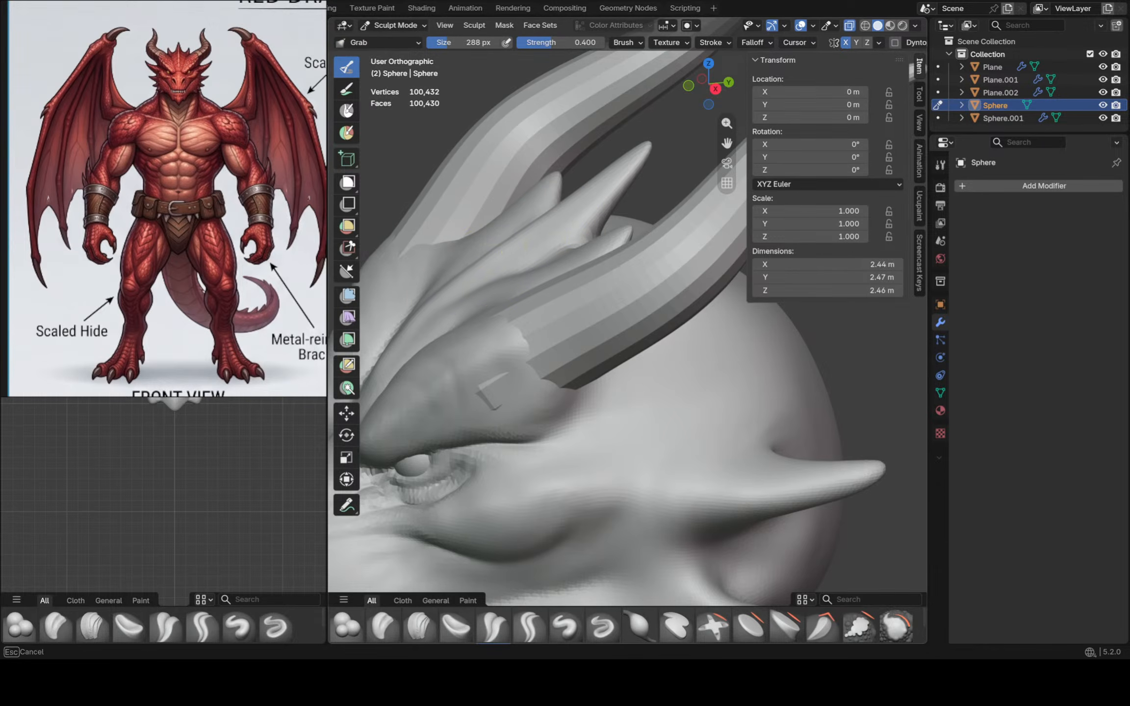
middle_drag(490, 253, 583, 231)
key(KP_1)
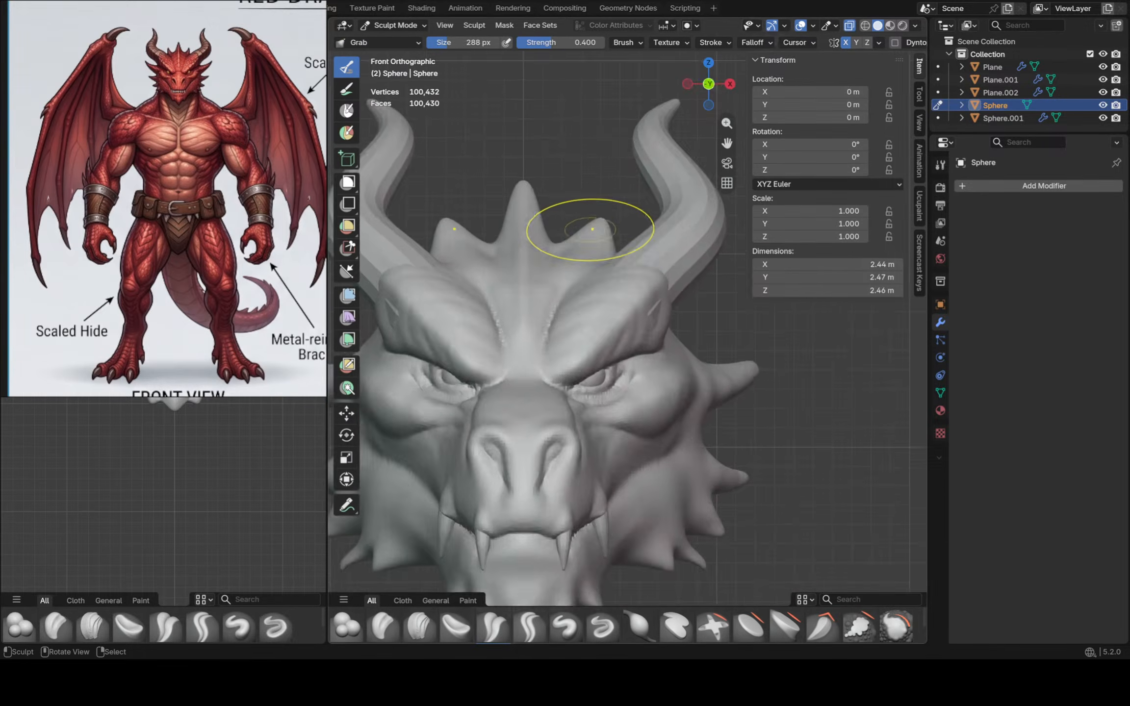
scroll(583, 230, down, 6)
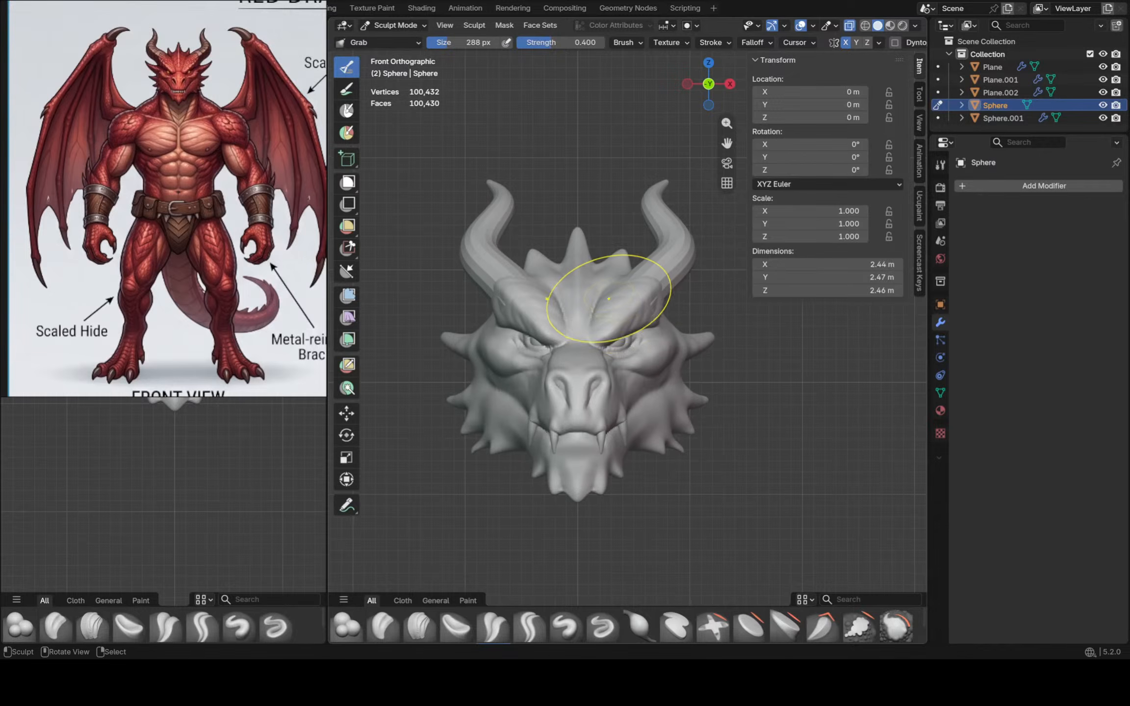
shift+middle_drag(611, 288, 617, 288)
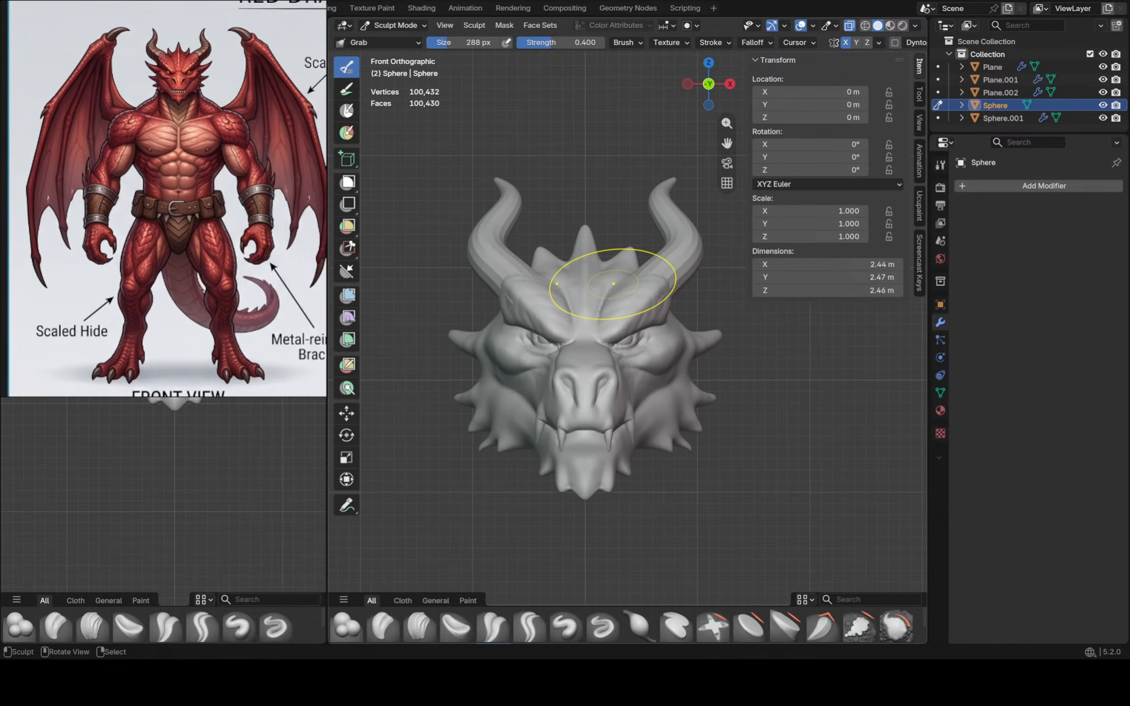
scroll(613, 284, up, 3)
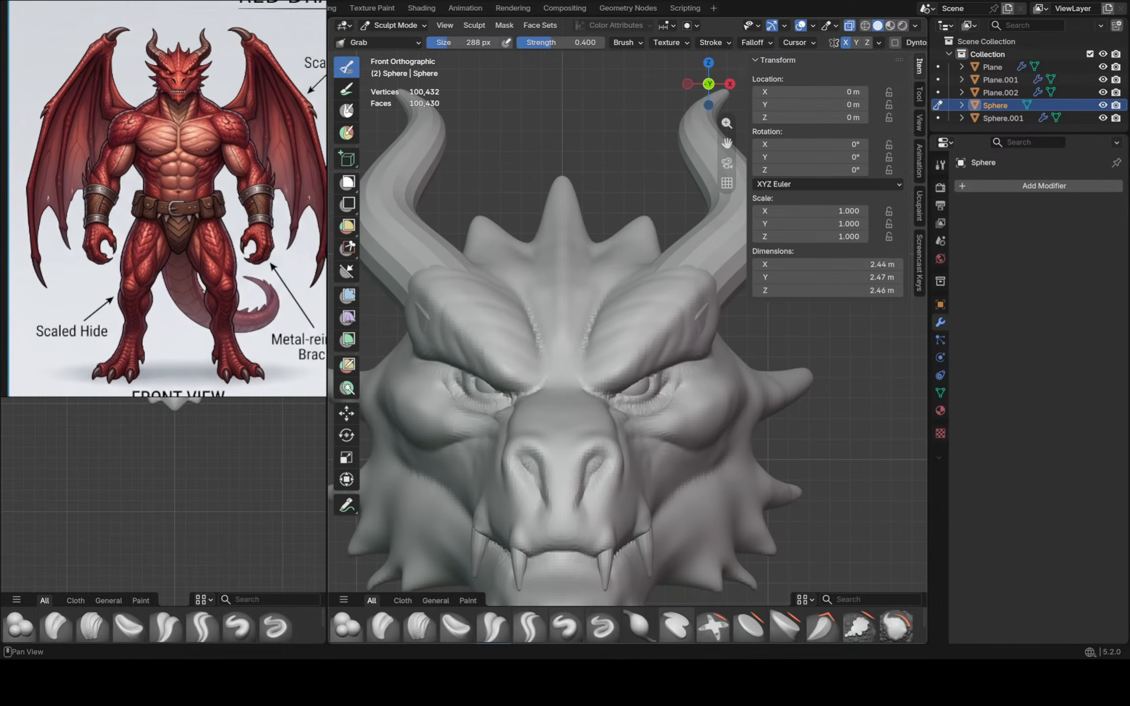
Flatten the forehead surface between the brows with the Flatten/Contrast brush at 182 px
click(749, 625)
key(f)
click(598, 295)
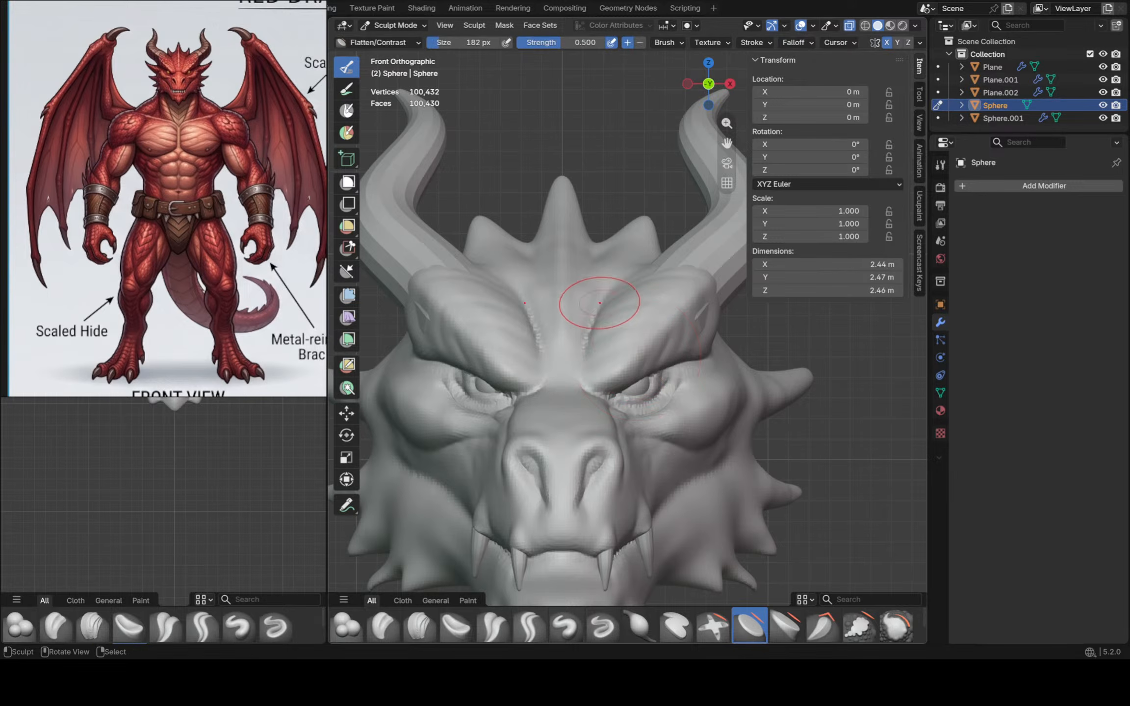
scroll(545, 320, up, 2)
scroll(512, 389, up, 1)
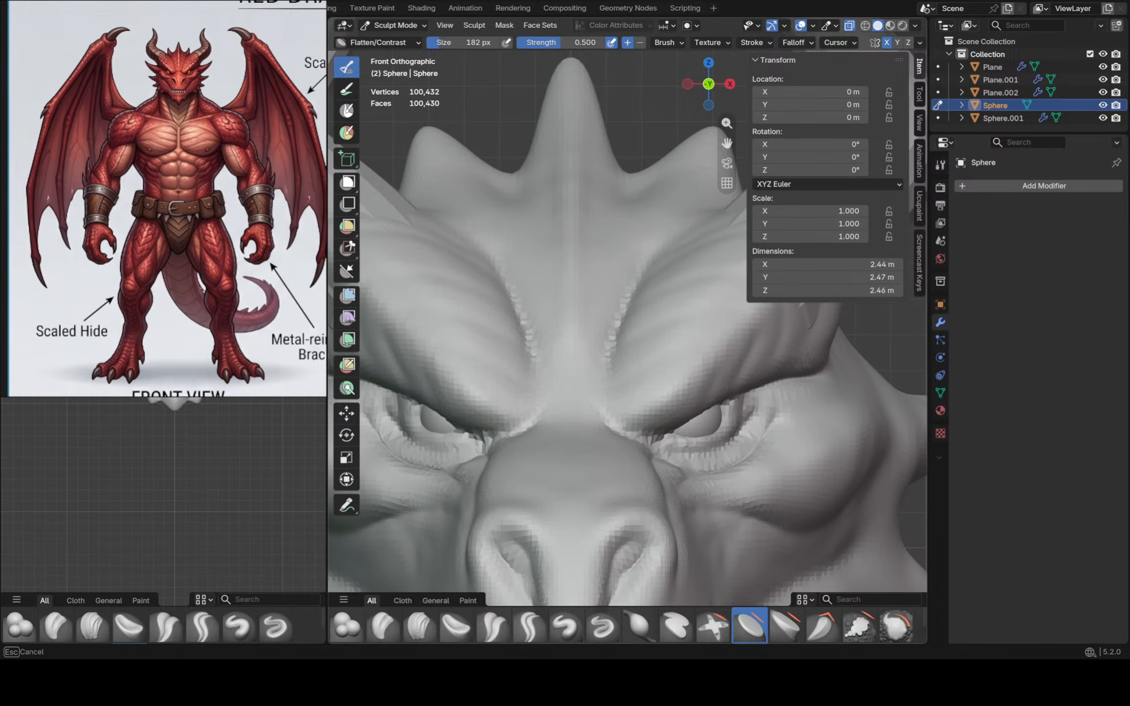
scroll(560, 321, down, 4)
mouse_move(555, 322)
middle_down()
mouse_move(591, 319)
mouse_move(572, 310)
middle_up()
scroll(573, 309, down, 2)
key(KP_1)
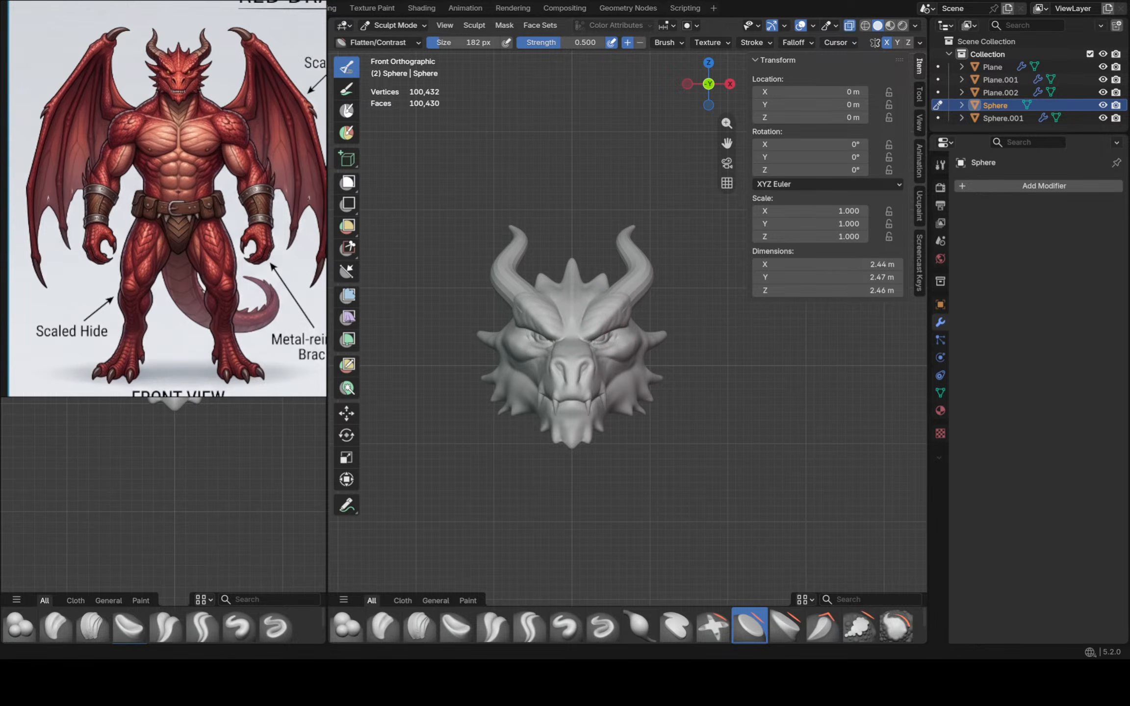
Push in the back of the skull and reshape its underside behind the jaw with the Grab brush at 360 px
middle_drag(599, 300, 531, 302)
scroll(530, 302, down, 1)
key(KP_3)
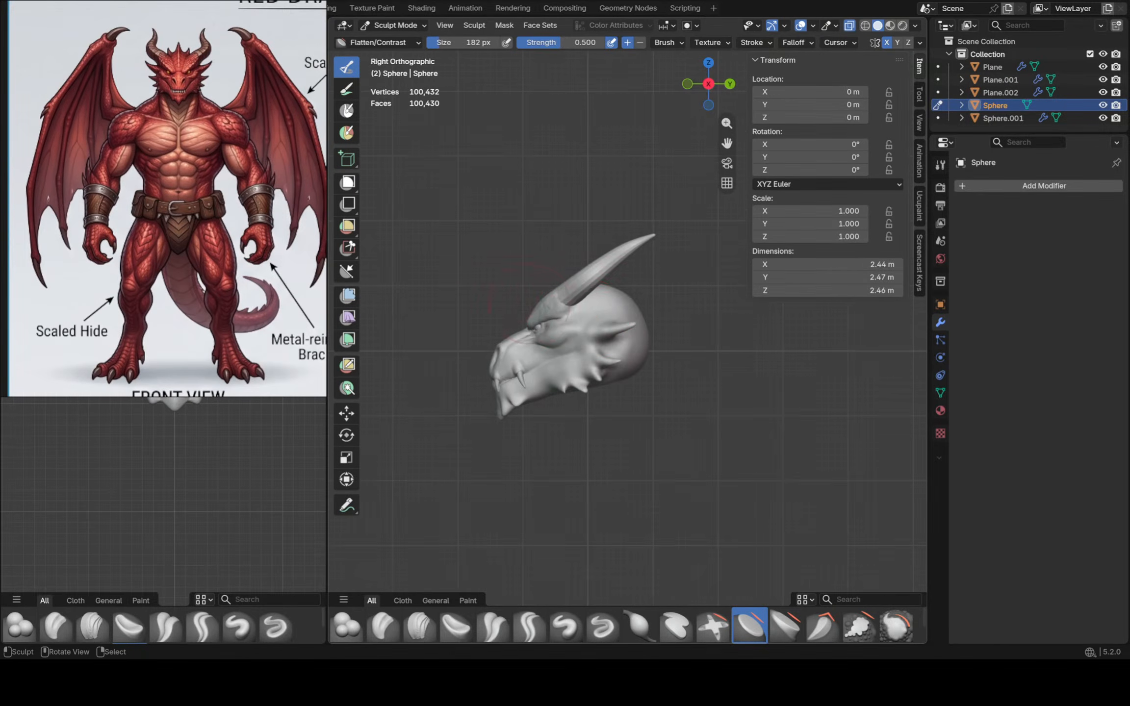
key(g)
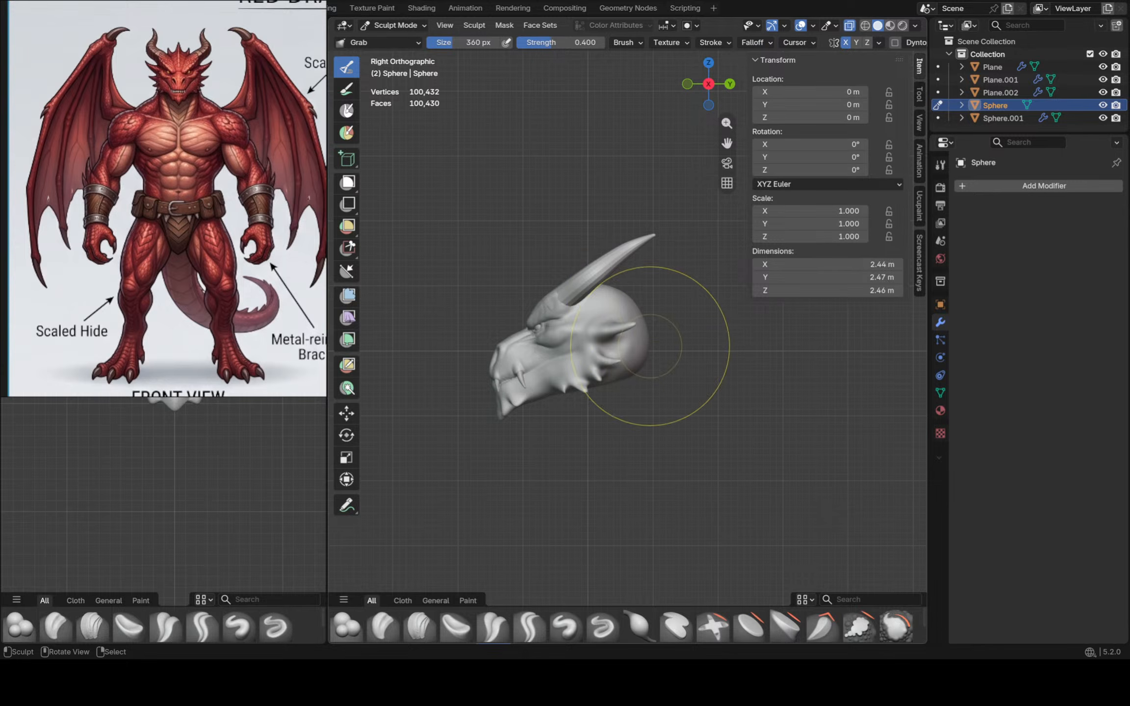
mouse_move(660, 327)
mouse_down()
mouse_move(643, 333)
mouse_move(637, 353)
mouse_up()
mouse_move(627, 357)
ctrl+middle_down()
mouse_move(570, 352)
mouse_move(564, 284)
ctrl+middle_up()
drag(535, 444, 556, 459)
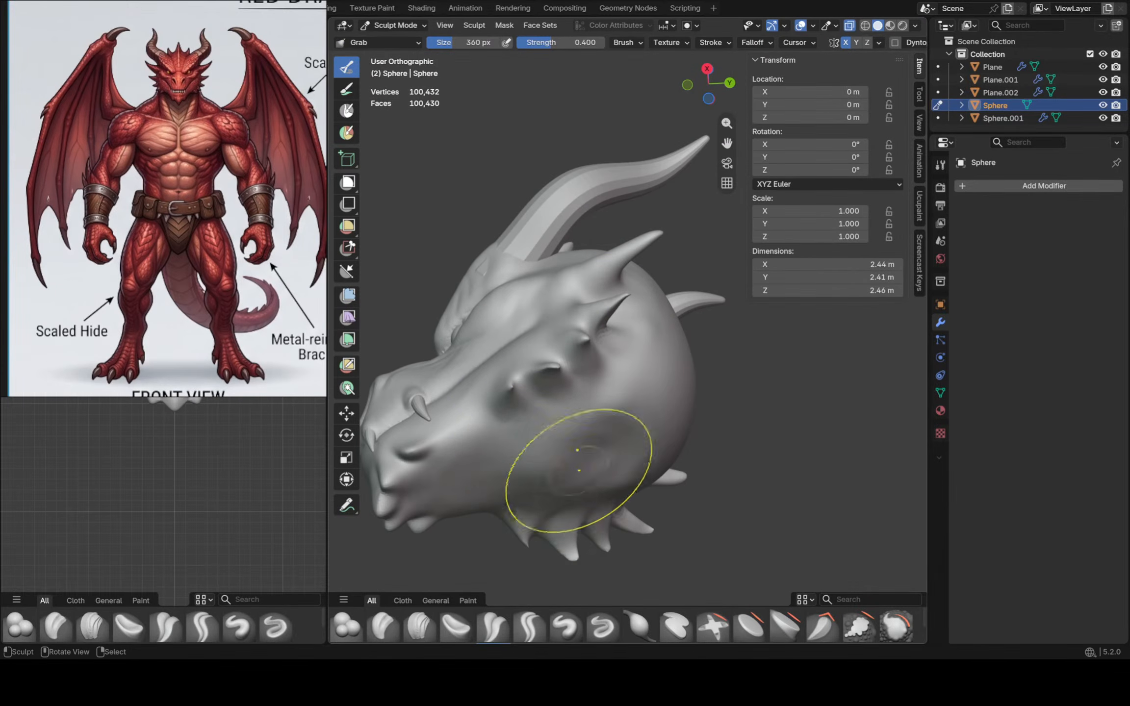
drag(643, 490, 649, 473)
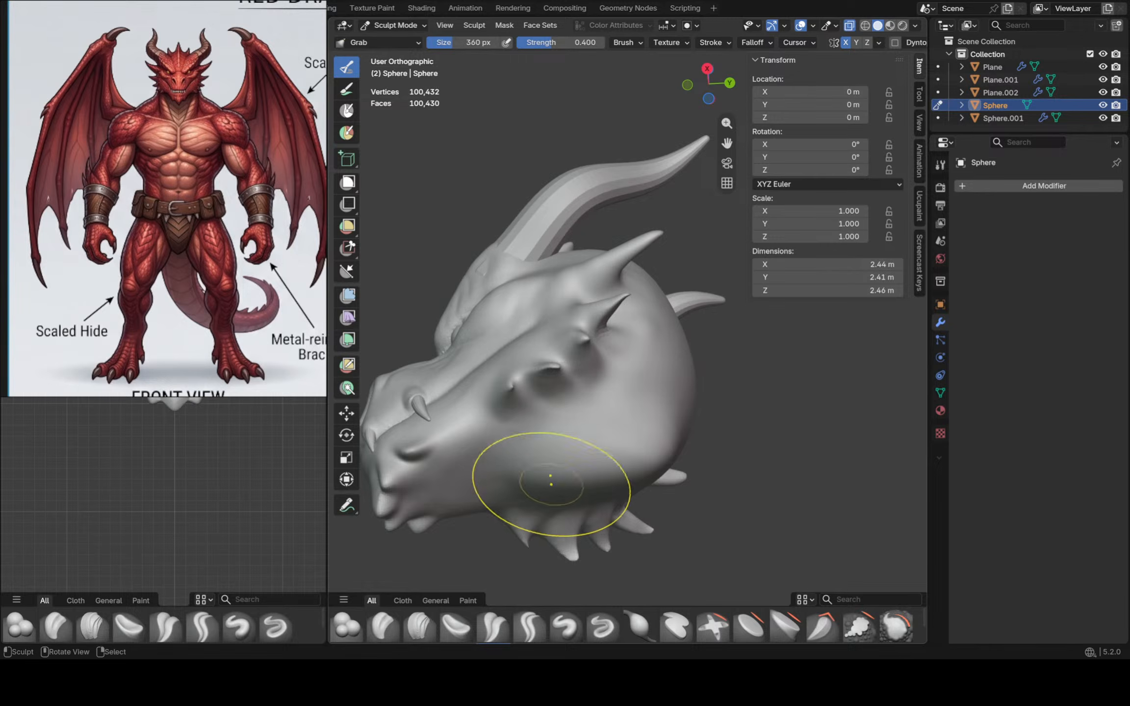
Push the lower rear of the skull inward on both sides with mirrored Grab strokes from behind
middle_drag(530, 474, 544, 504)
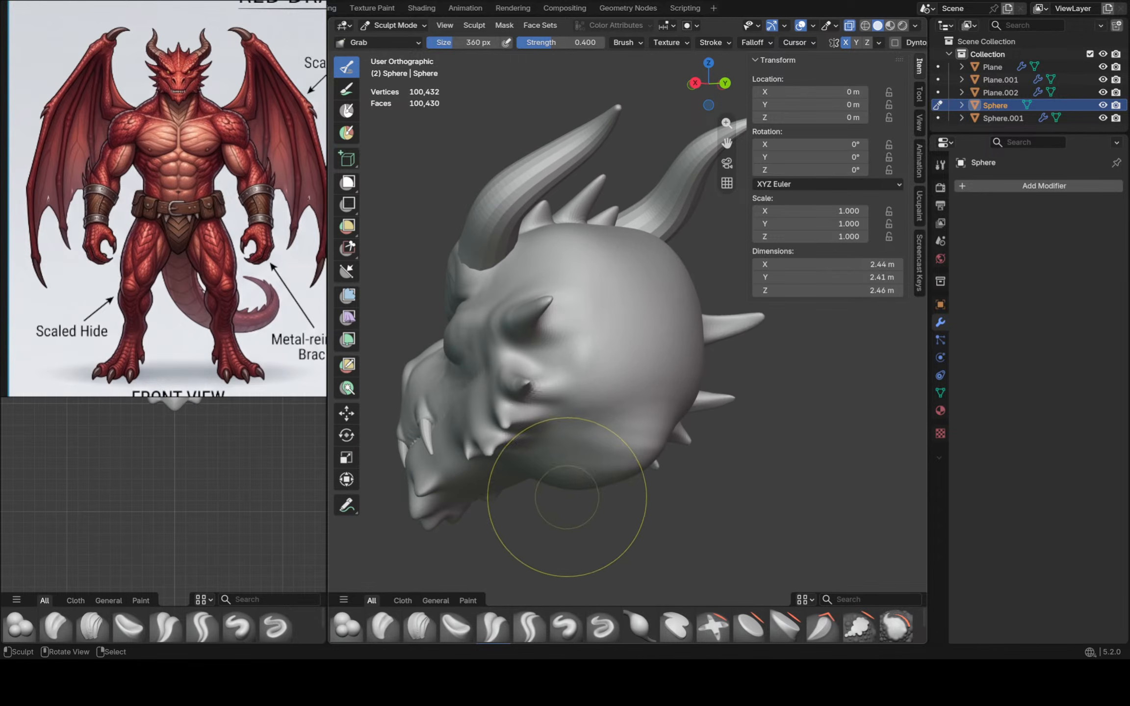
drag(565, 489, 561, 471)
middle_drag(582, 464, 551, 464)
drag(550, 464, 560, 462)
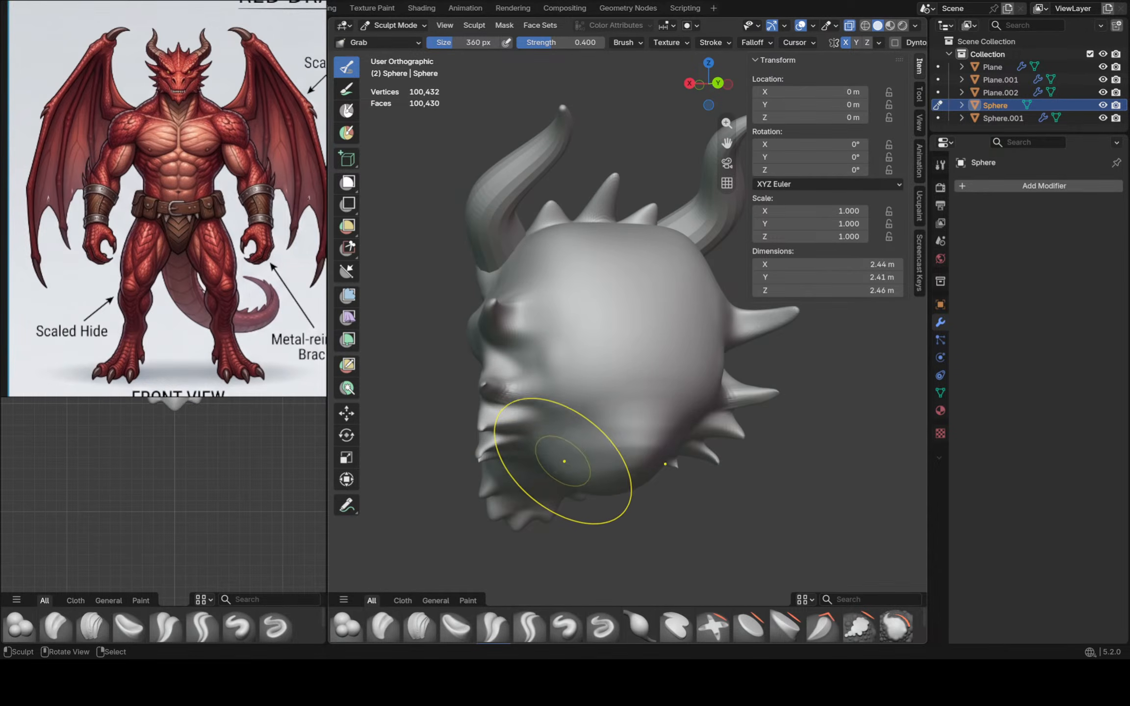
middle_drag(612, 454, 592, 456)
drag(592, 455, 608, 450)
middle_drag(606, 465, 638, 469)
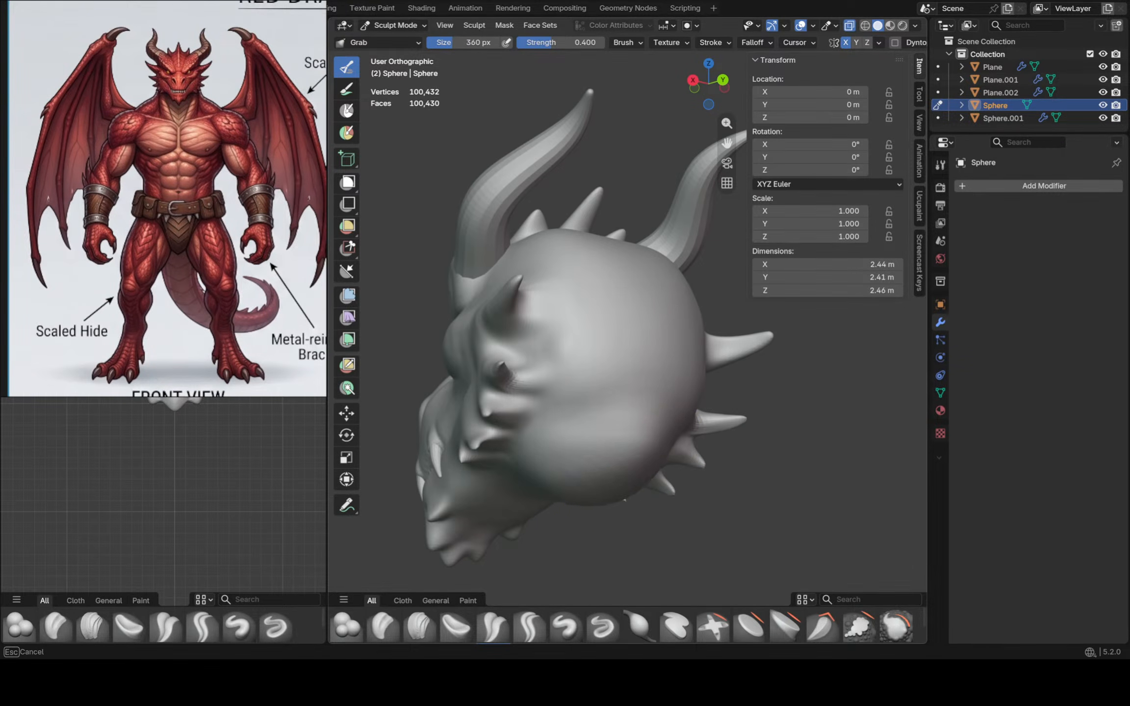
Round the underside of the skull and the throat area behind the jaw with short Grab strokes
drag(578, 472, 578, 462)
middle_drag(579, 460, 650, 460)
drag(486, 478, 468, 476)
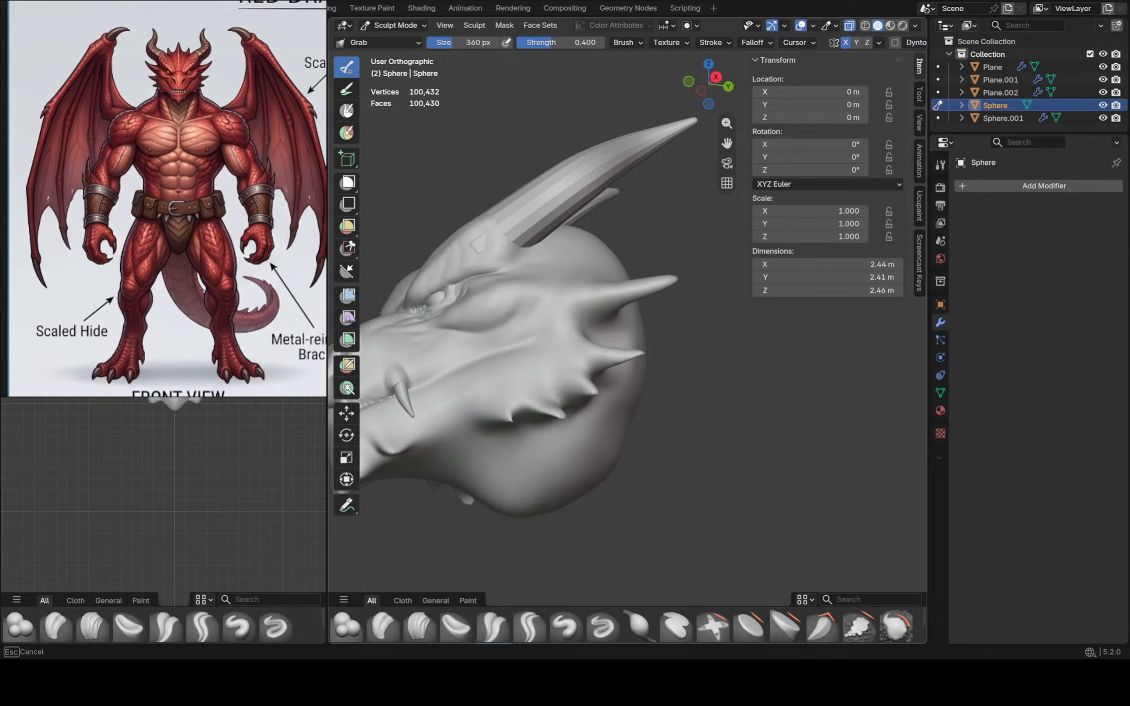
drag(533, 490, 533, 485)
scroll(537, 474, down, 1)
middle_drag(542, 471, 588, 456)
mouse_move(588, 456)
shift+middle_down()
mouse_move(636, 426)
mouse_move(560, 403)
mouse_move(559, 416)
shift+middle_up()
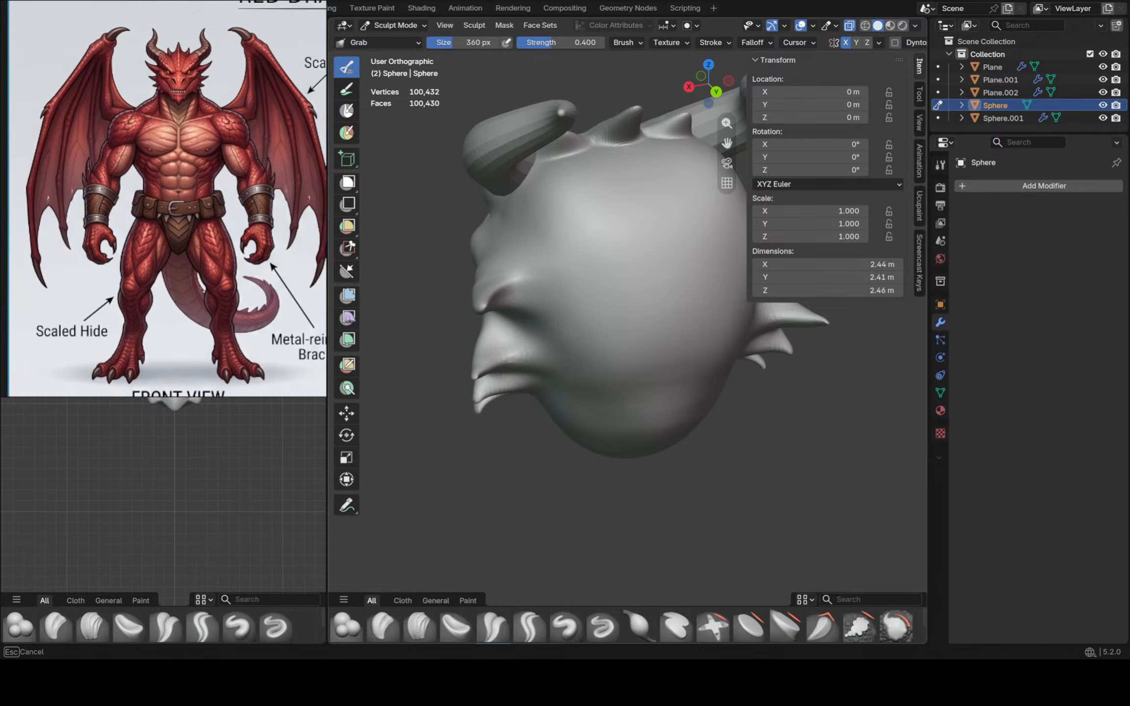
Pull the underside of the skull downward with the Grab brush to start the neck
drag(534, 283, 532, 281)
scroll(532, 281, down, 2)
middle_drag(532, 281, 659, 265)
mouse_move(660, 265)
shift+middle_down()
mouse_move(671, 305)
mouse_move(623, 290)
shift+middle_up()
key(KP_3)
mouse_move(551, 384)
mouse_down()
mouse_move(560, 398)
mouse_move(530, 419)
mouse_move(463, 446)
mouse_move(461, 431)
mouse_up()
mouse_move(466, 417)
middle_down()
mouse_move(491, 433)
mouse_move(564, 383)
mouse_move(466, 365)
mouse_move(479, 340)
mouse_move(595, 302)
mouse_move(597, 260)
mouse_move(573, 227)
middle_up()
mouse_move(541, 163)
shift+middle_down()
mouse_move(592, 194)
mouse_move(589, 235)
shift+middle_up()
drag(572, 189, 554, 201)
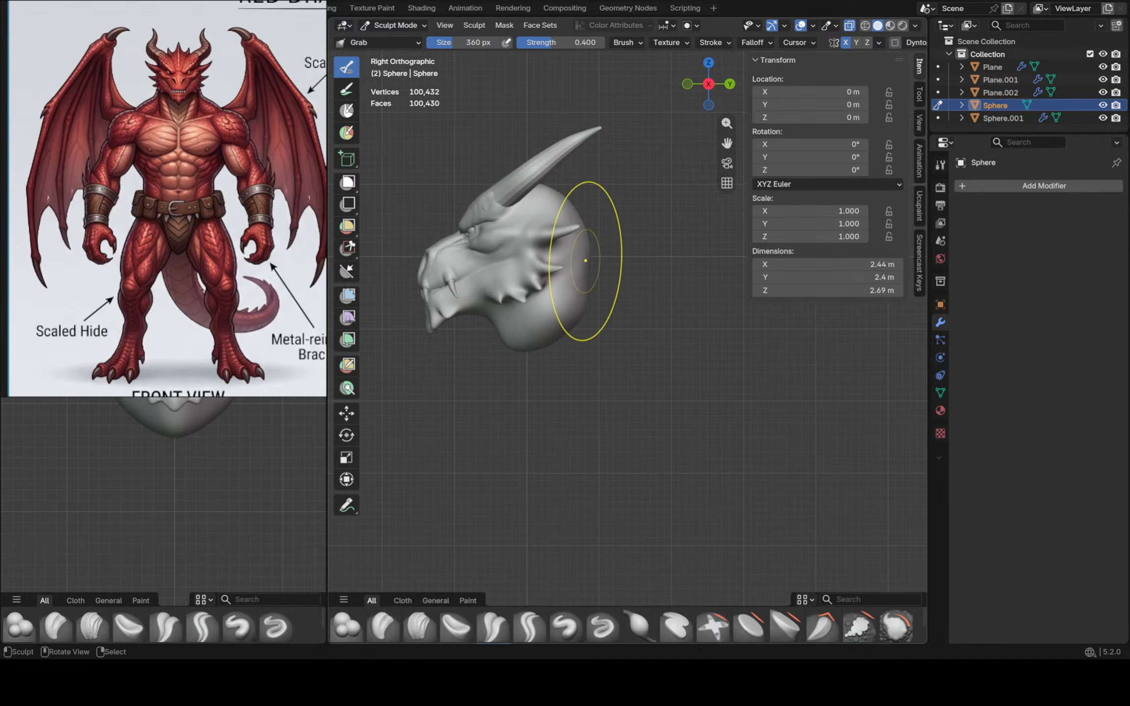
Extend the neck backward and downward in side view with Grab strokes, straightening the line from the back of the skull
drag(580, 288, 598, 290)
mouse_move(592, 279)
mouse_down()
mouse_move(602, 281)
mouse_move(585, 244)
mouse_up()
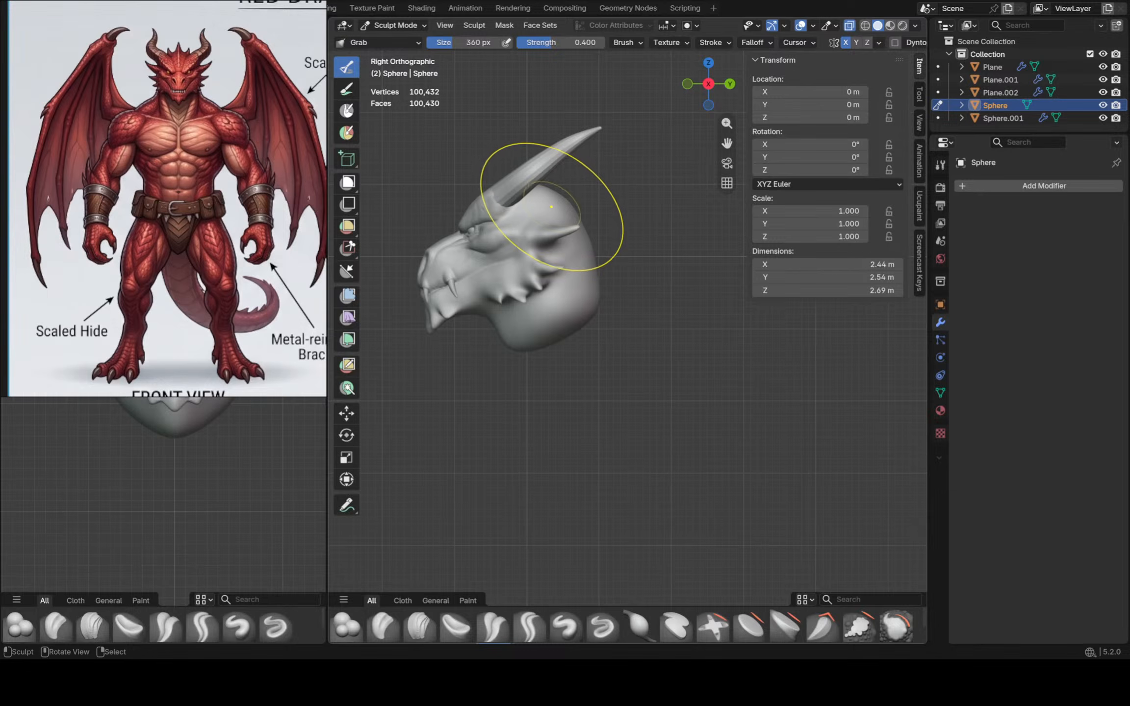
scroll(551, 207, up, 3)
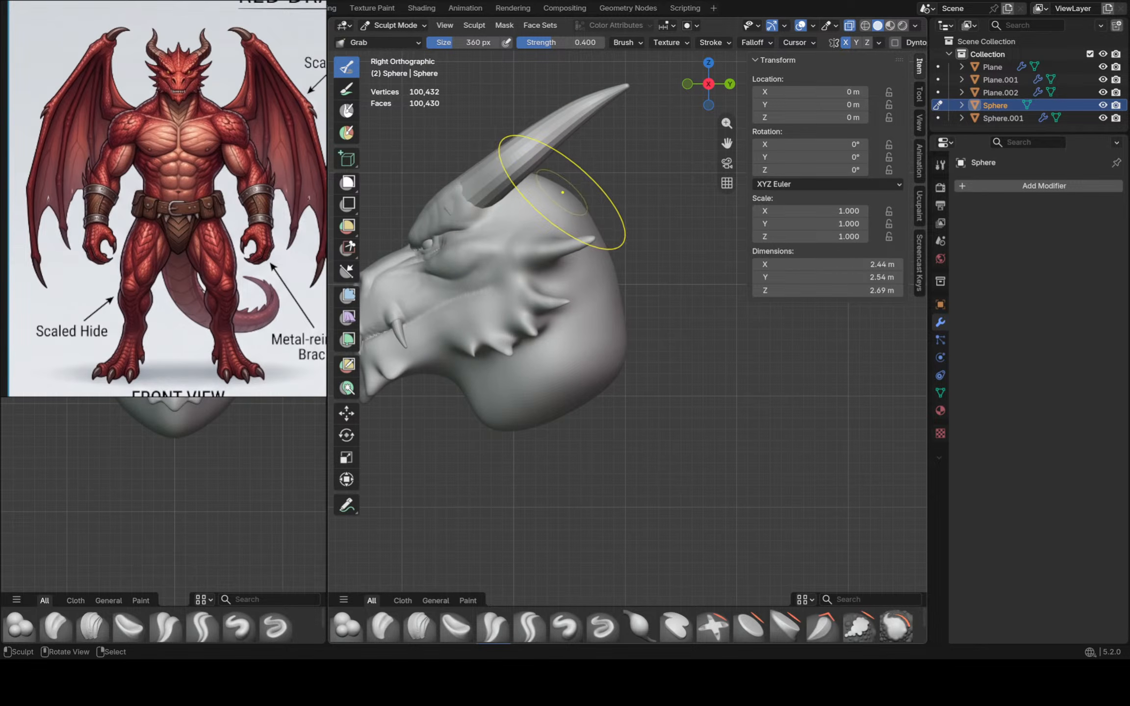
drag(621, 346, 633, 346)
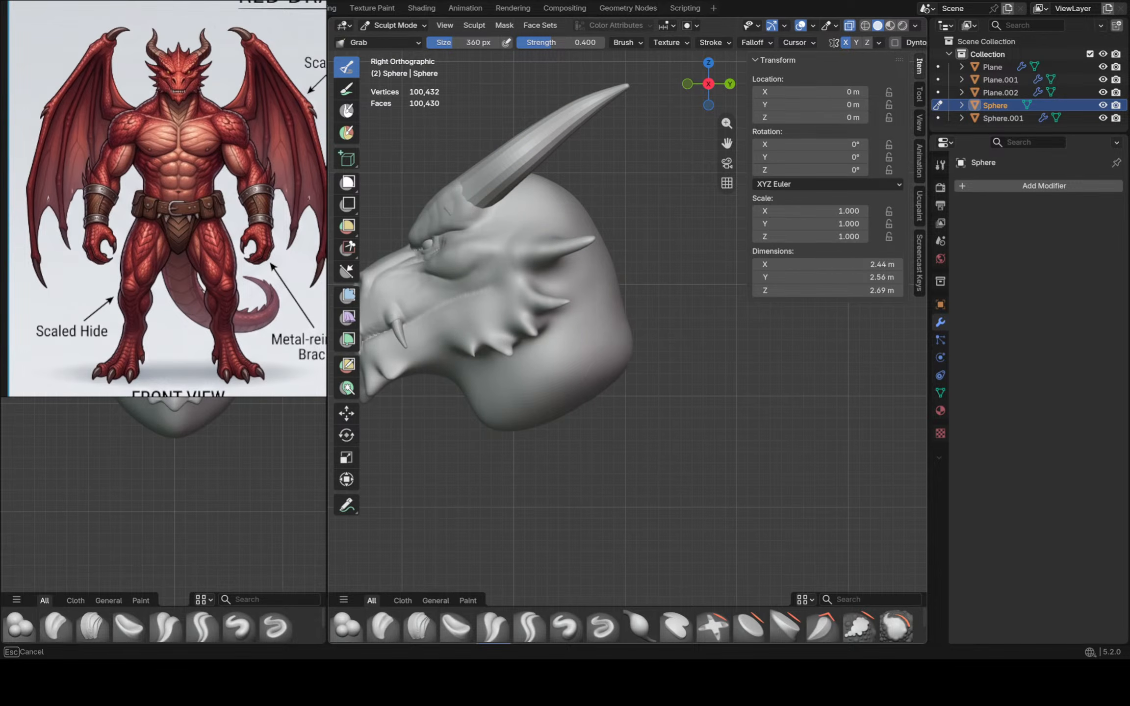
mouse_move(560, 398)
mouse_down()
mouse_move(503, 431)
mouse_move(505, 443)
mouse_move(584, 415)
mouse_move(604, 389)
mouse_up()
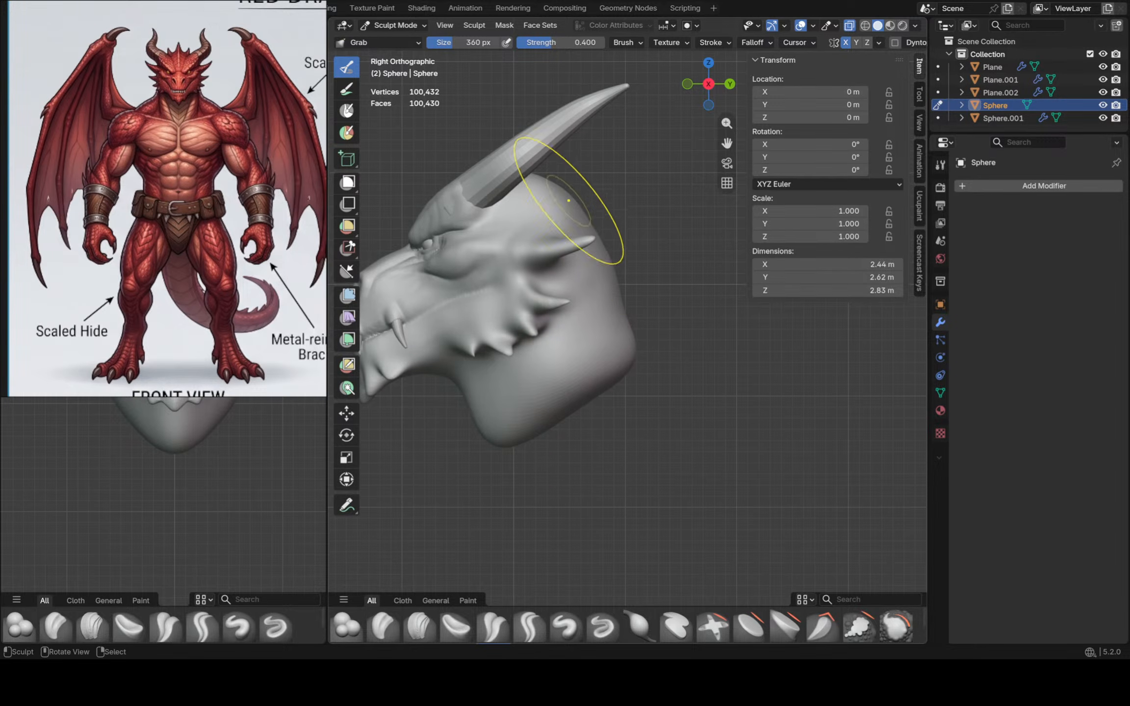
mouse_move(617, 305)
mouse_down()
mouse_move(632, 314)
mouse_move(629, 291)
mouse_up()
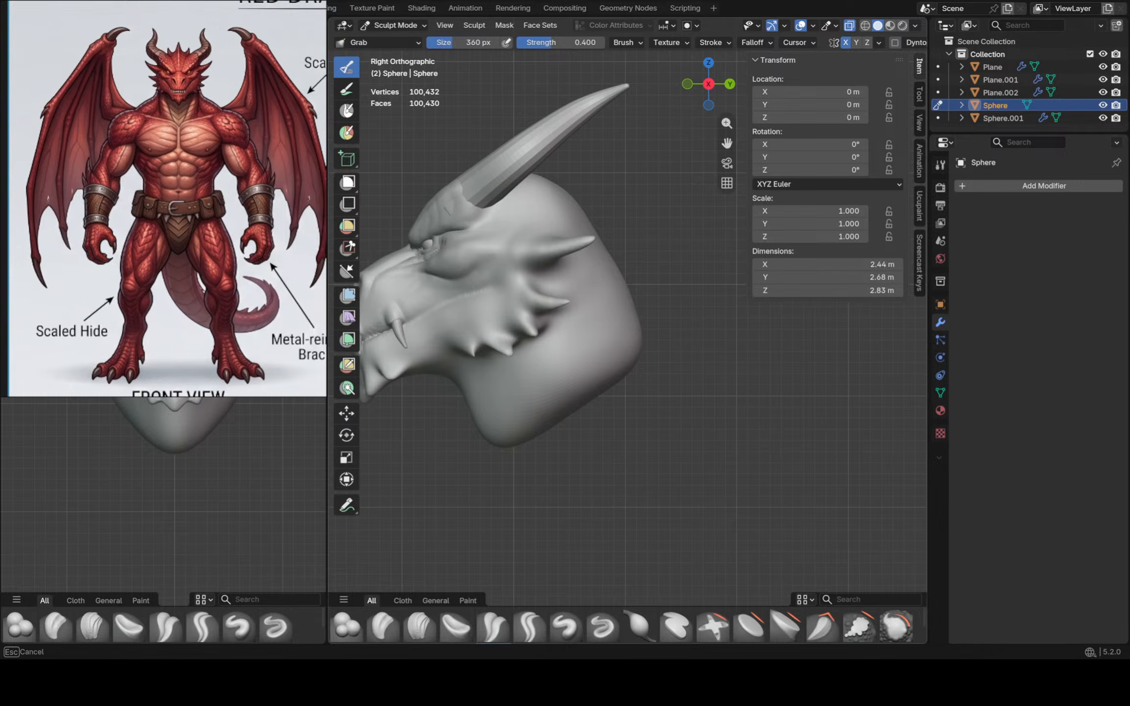
drag(564, 198, 566, 196)
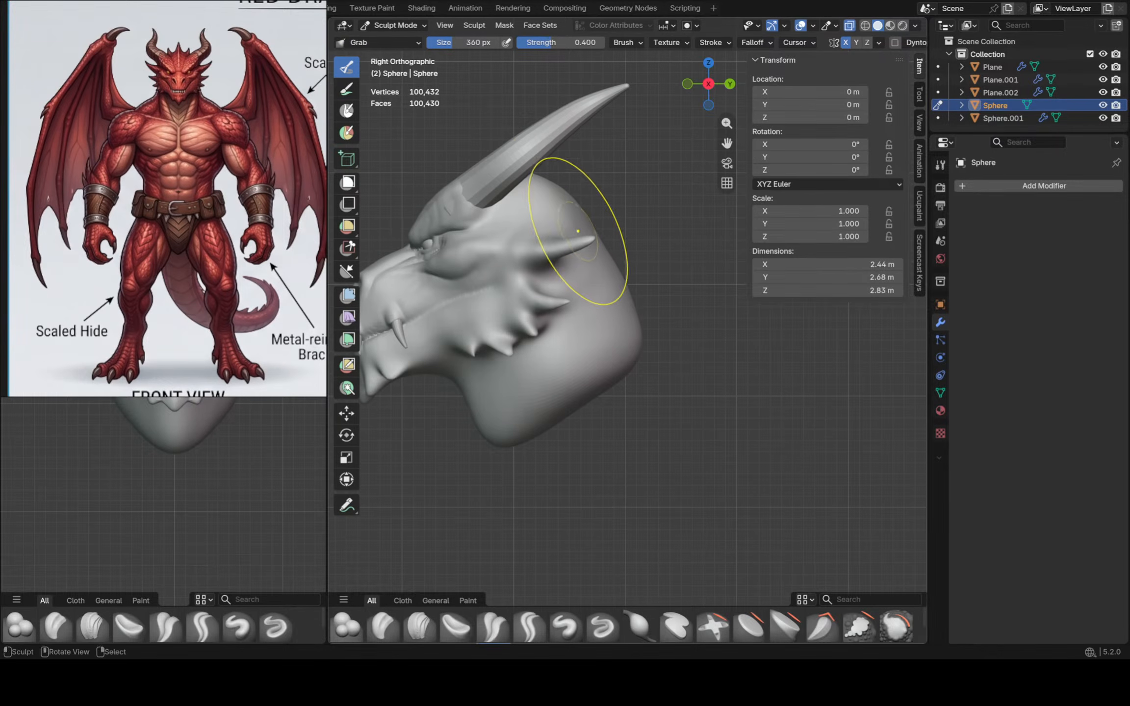
Refine the rear contour of the skull and neck with short Grab strokes in side view
drag(604, 268, 609, 264)
drag(556, 200, 557, 198)
drag(557, 198, 559, 197)
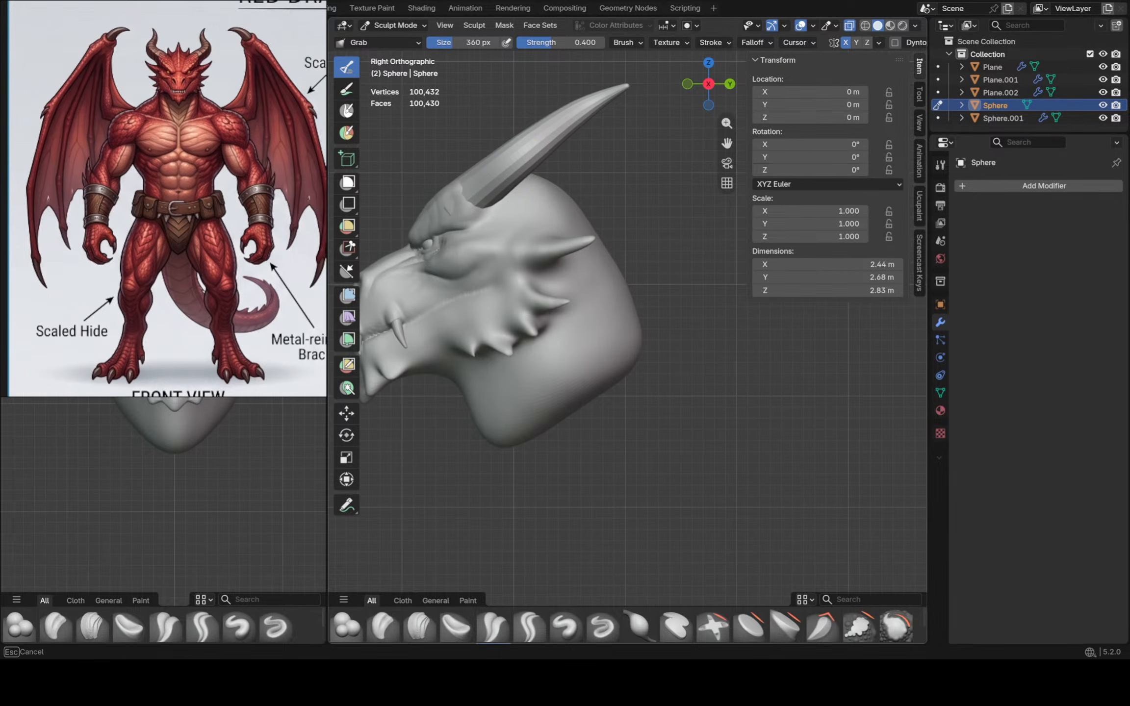
drag(602, 246, 603, 243)
drag(603, 243, 604, 242)
mouse_move(621, 322)
mouse_down()
mouse_move(626, 360)
mouse_move(629, 311)
mouse_up()
drag(627, 365, 629, 369)
drag(631, 308, 626, 304)
drag(608, 254, 606, 256)
Pull the front lower end of the neck downward with Grab strokes to lengthen the throat
drag(550, 415, 543, 421)
shift+middle_drag(516, 439, 559, 409)
scroll(560, 410, up, 1)
drag(538, 411, 499, 464)
mouse_move(496, 391)
mouse_down()
mouse_move(514, 392)
mouse_move(526, 435)
mouse_up()
scroll(536, 420, down, 4)
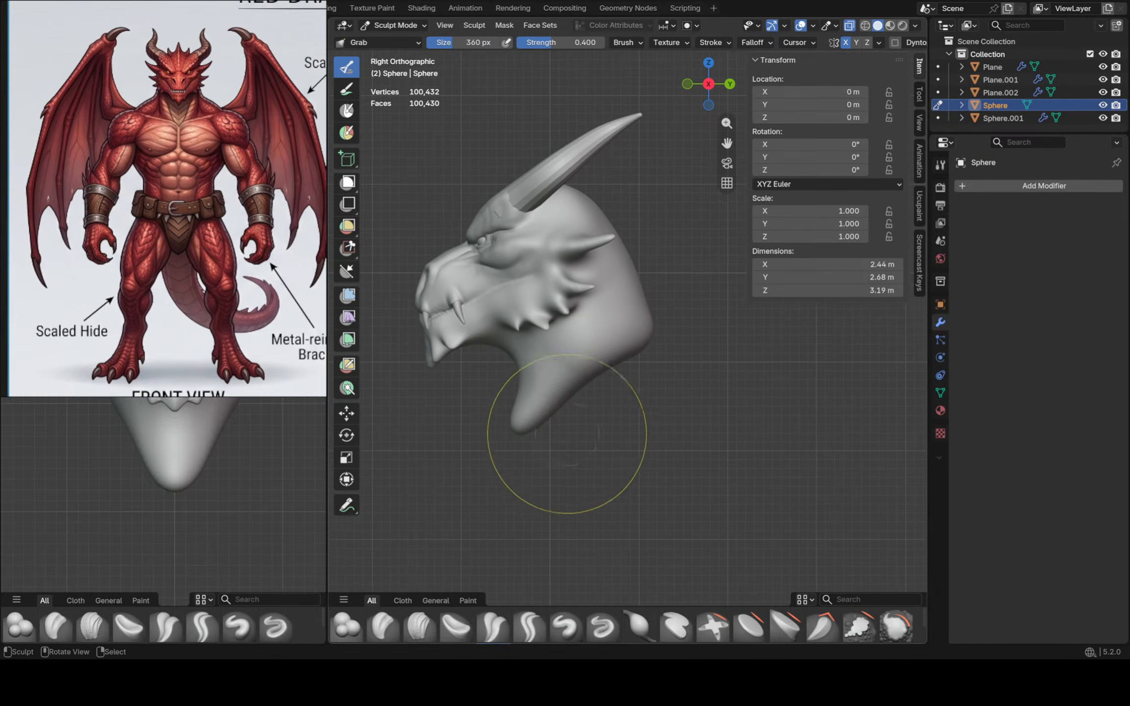
Enlarge the Grab brush to 486 px and fill out the neck's underside and rear corner
key(f)
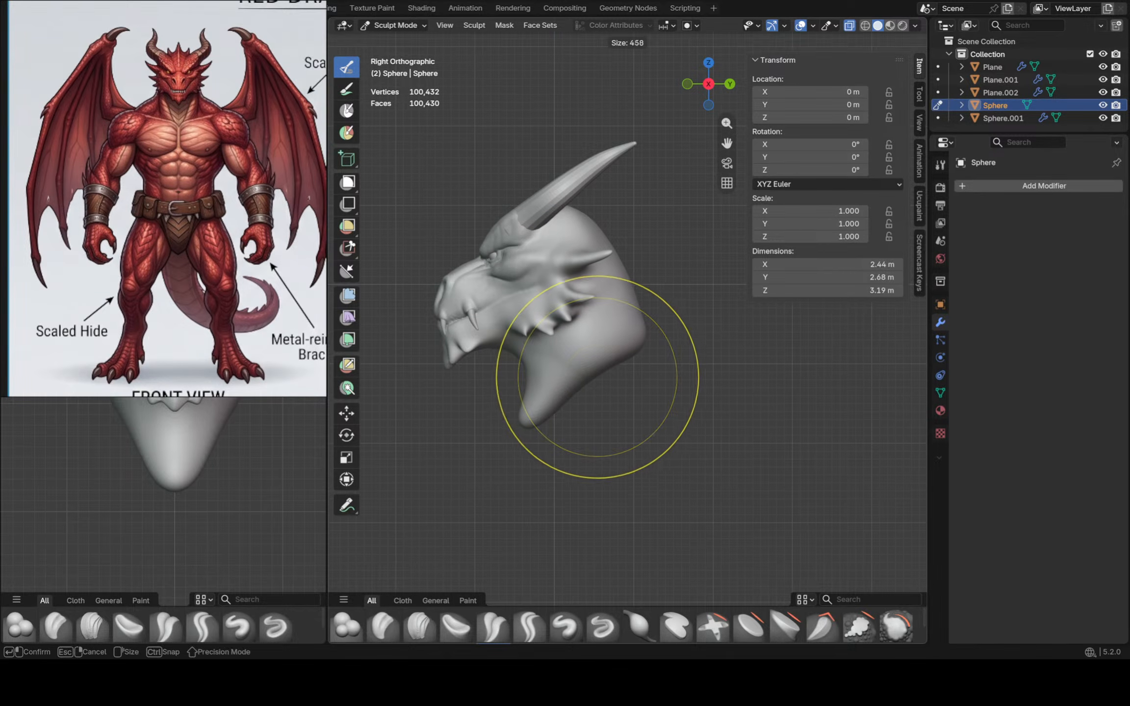
click(626, 378)
mouse_move(604, 372)
mouse_down()
mouse_move(607, 384)
mouse_move(576, 400)
mouse_up()
drag(568, 401, 571, 407)
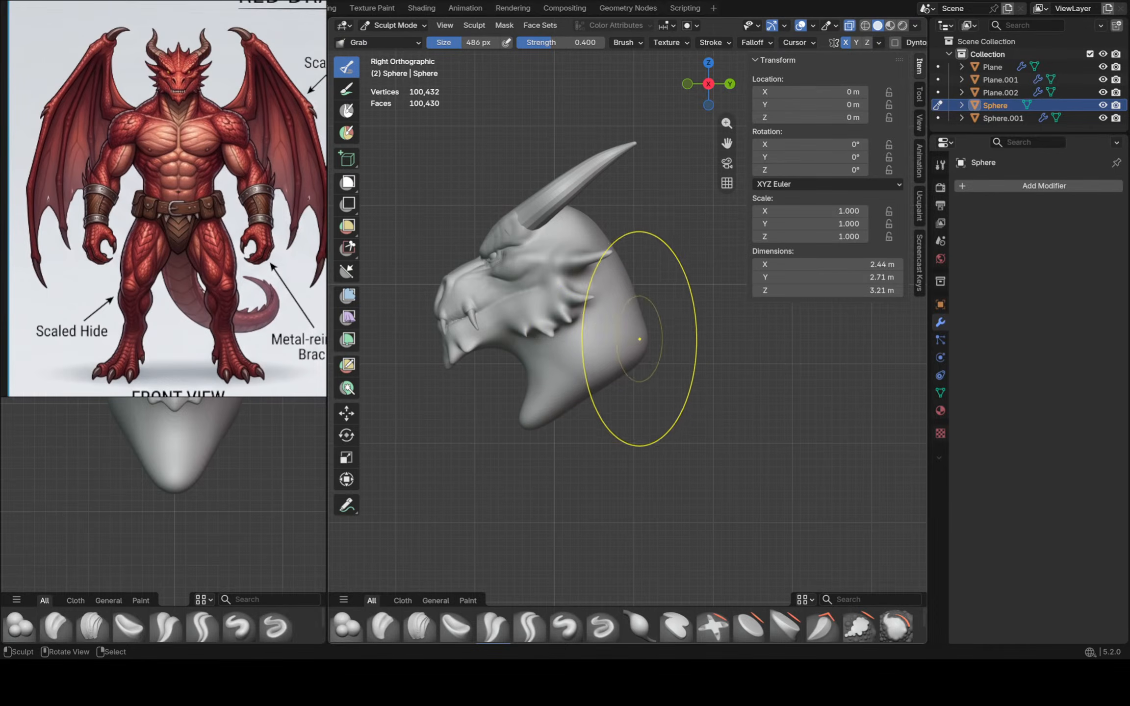
drag(642, 340, 645, 346)
drag(645, 347, 638, 324)
scroll(639, 324, up, 2)
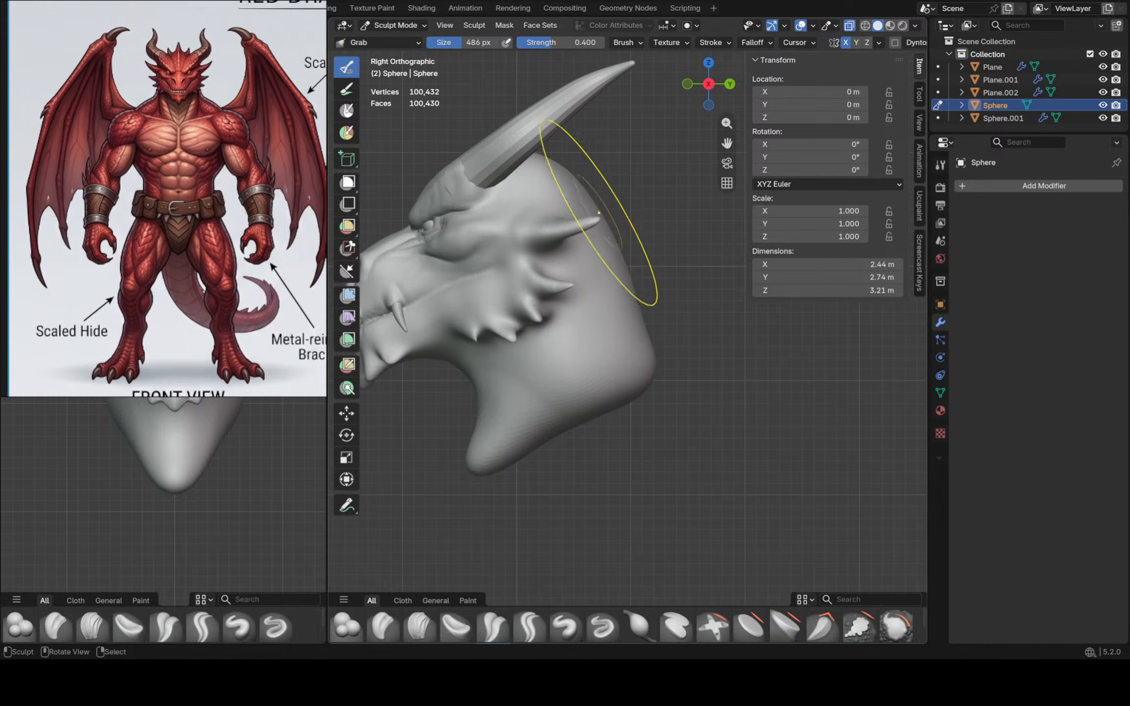
Edit the horn object's vertices in side view, moving the one near the base down and forward and raising the middle one slightly
ctrl+middle_drag(583, 190, 592, 214)
key(alt+q)
click(395, 25)
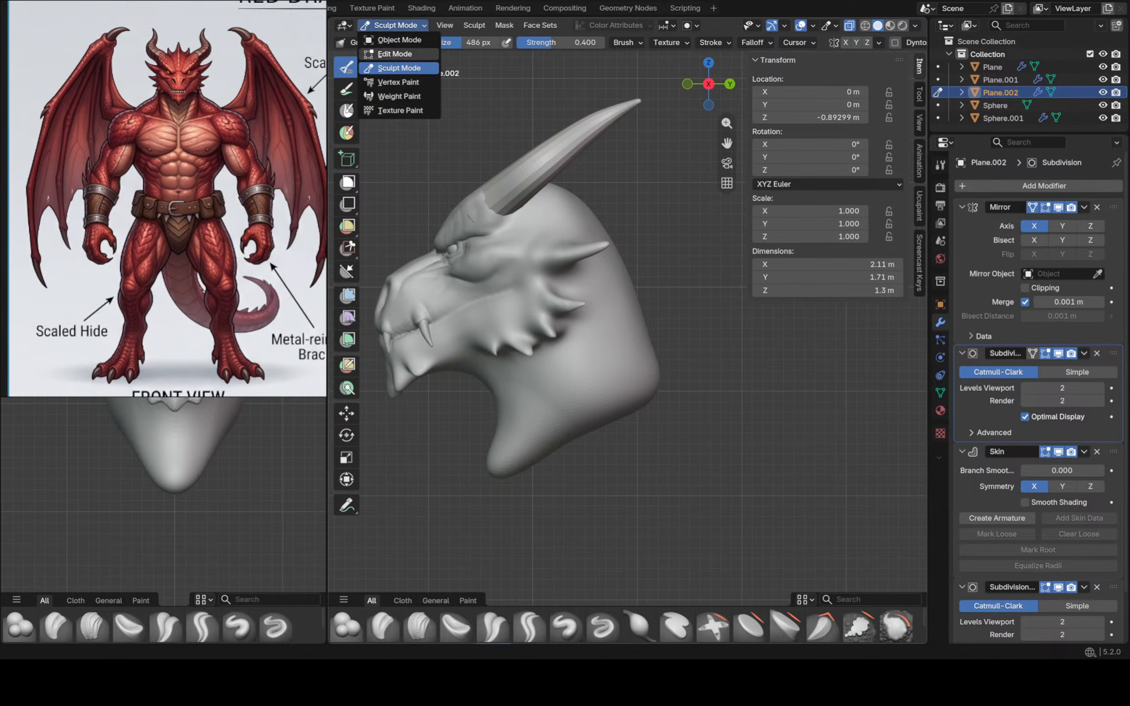
key(Tab)
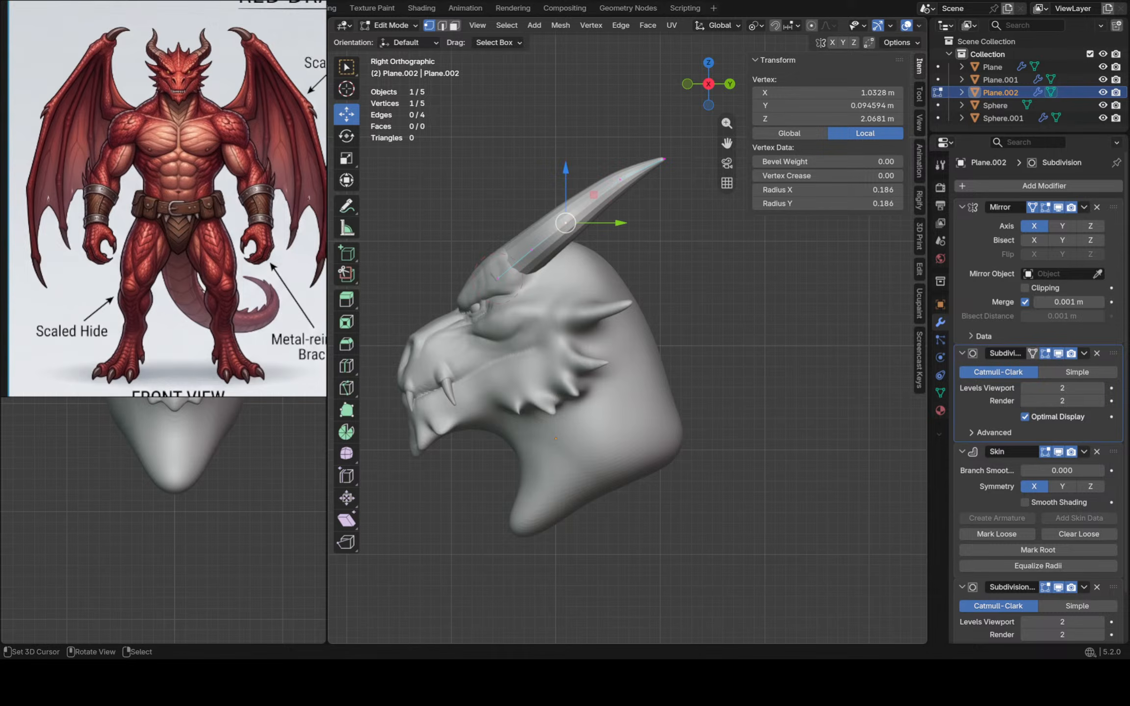
drag(531, 250, 501, 286)
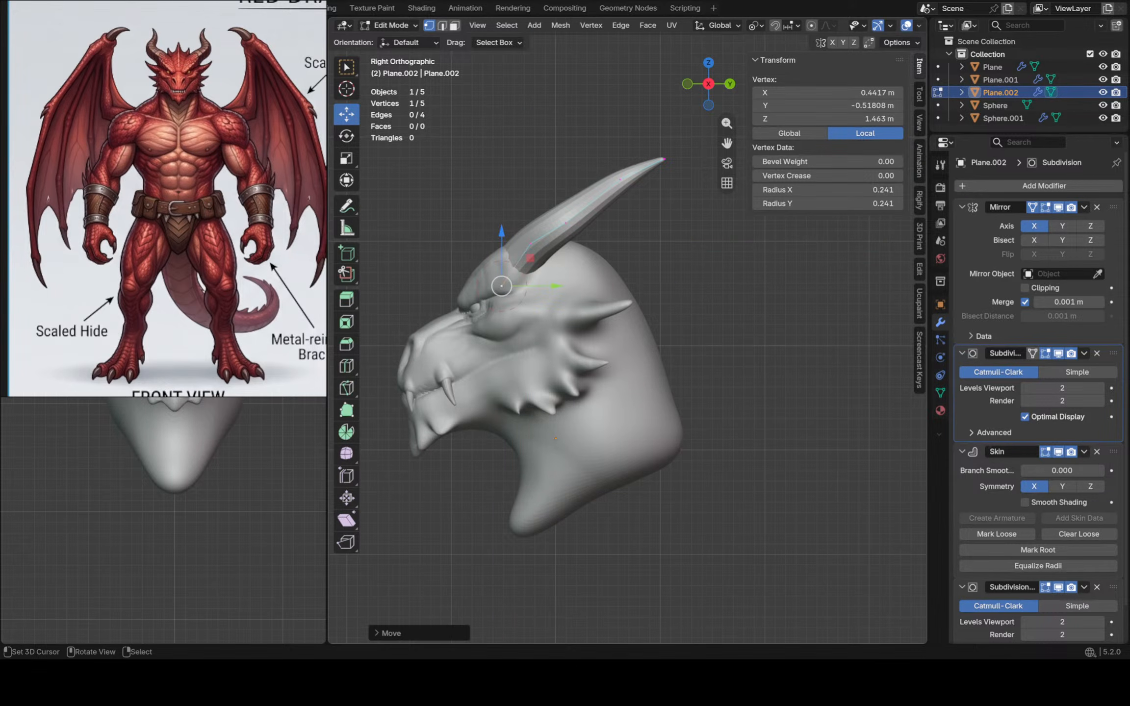
click(565, 223)
drag(565, 223, 562, 211)
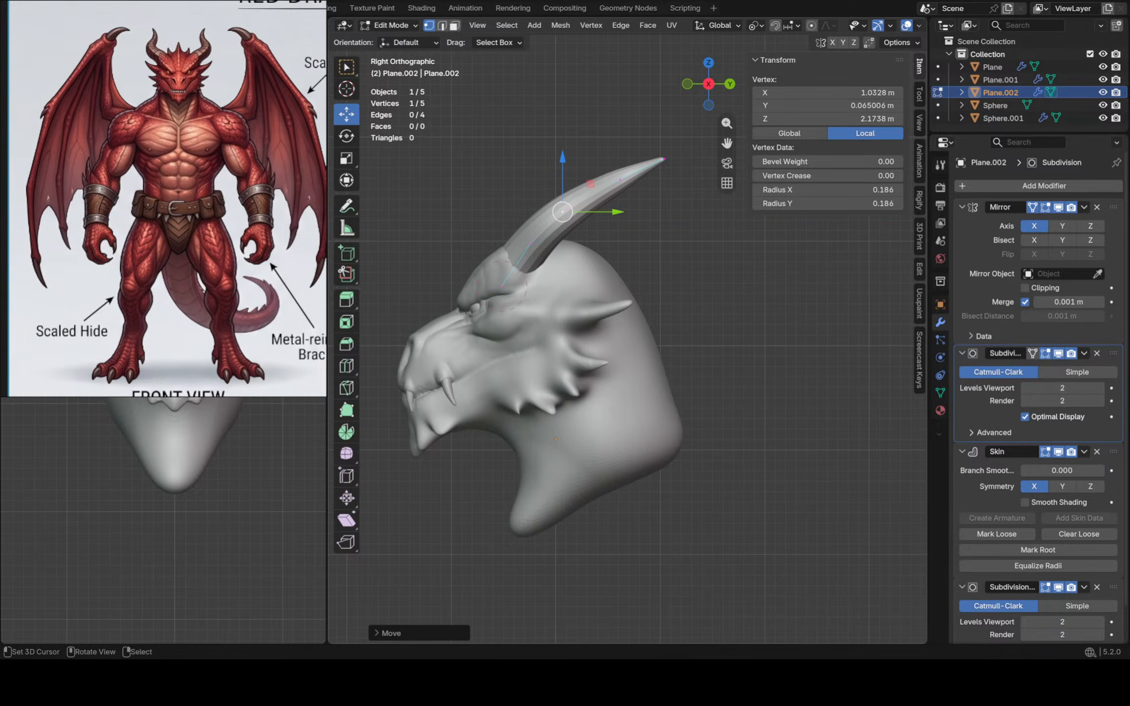
Reposition the horn's upper vertex and raise its tip to form an S-curve, finishing the mesh edit after a front-view check
right_click(620, 179)
drag(620, 127, 619, 146)
right_click(664, 159)
drag(664, 104, 664, 89)
middle_drag(664, 98, 745, 107)
scroll(628, 294, down, 1)
key(KP_1)
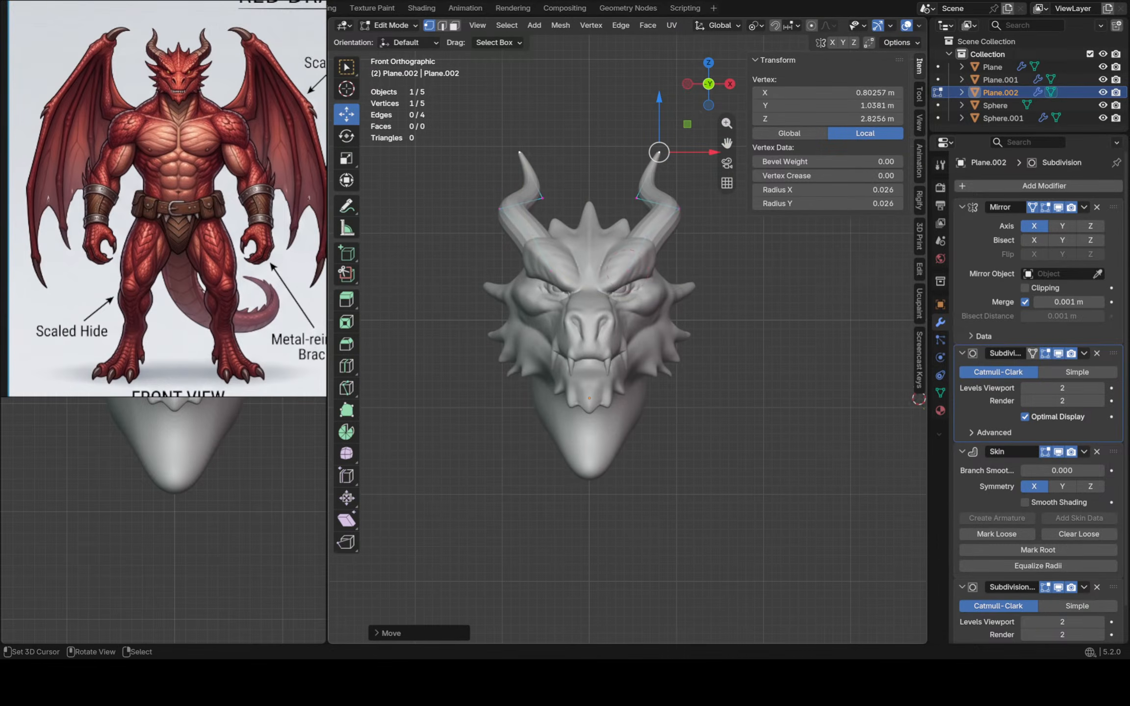
key(Tab)
key(a)
key(Escape)
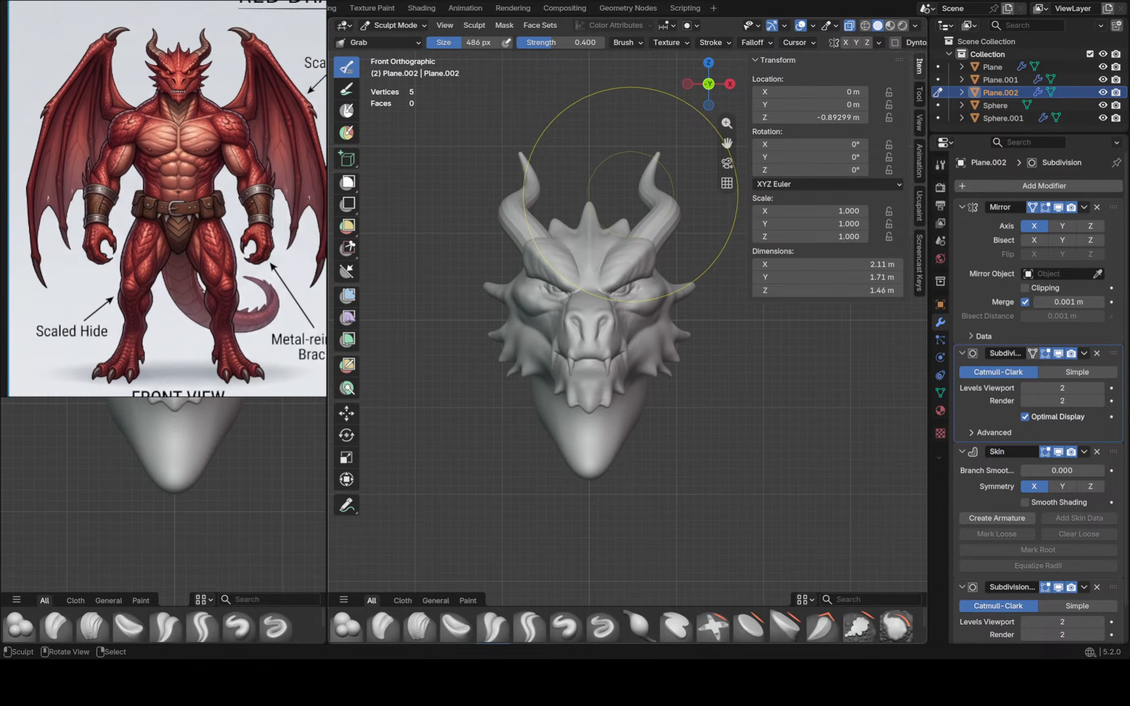
Check the reshaped horns from the side and save the file
middle_drag(630, 194, 594, 254)
scroll(529, 245, down, 1)
key(KP_3)
key(ctrl+s)
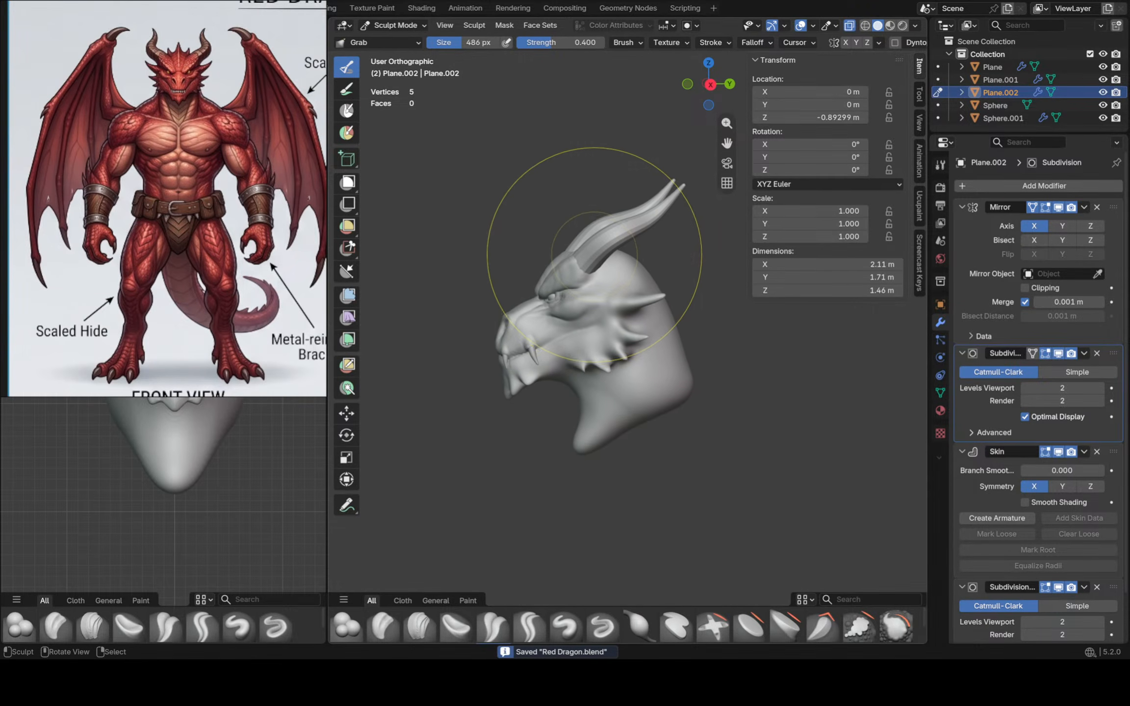
key(KP_3)
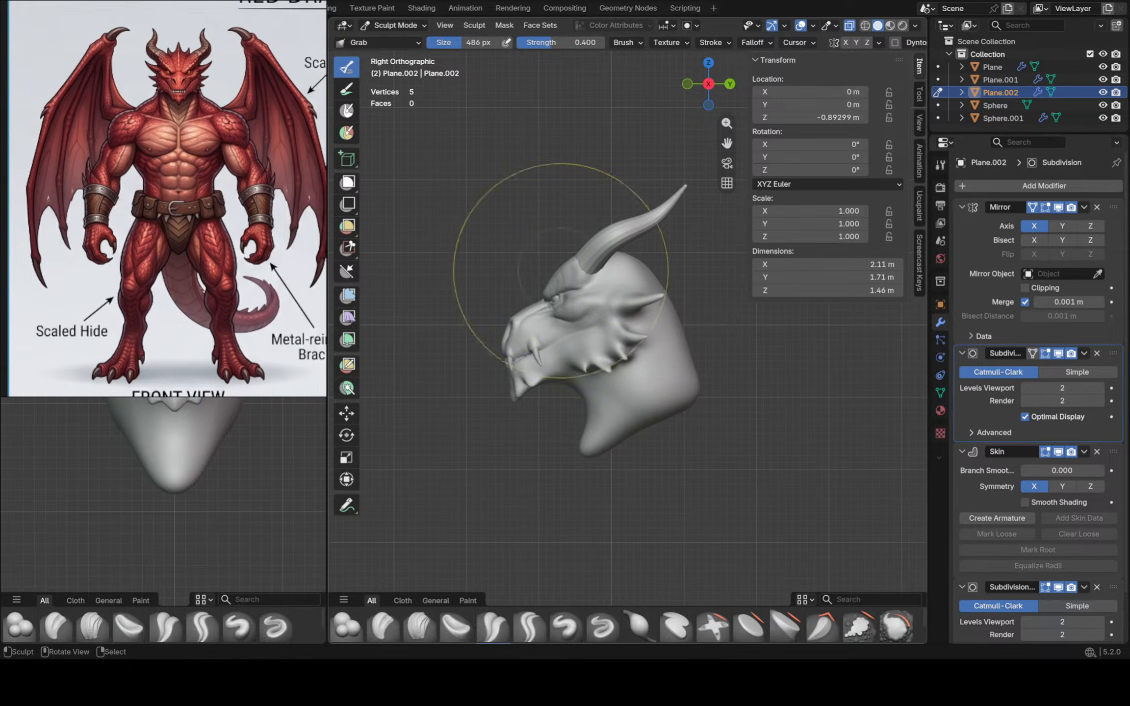
Rotate the entire horn 19.45° backward around the 3D cursor placed at its base, and raise it slightly
mouse_move(259, 367)
middle_down()
mouse_move(181, 385)
mouse_move(254, 362)
middle_up()
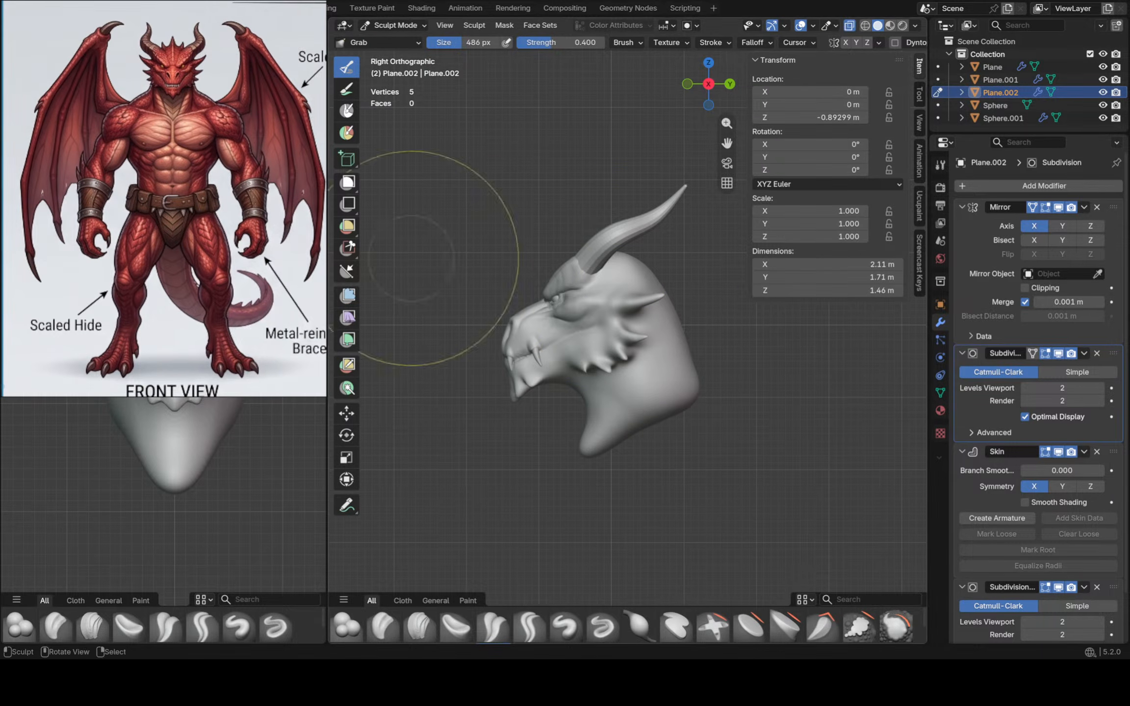
scroll(556, 267, up, 4)
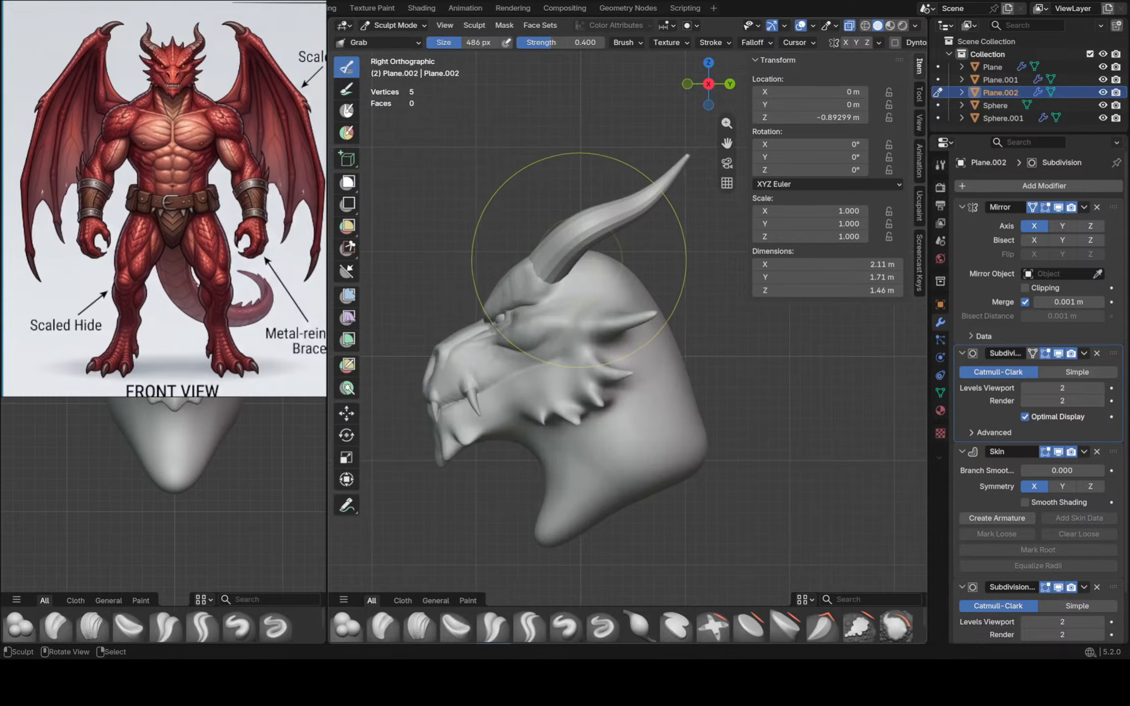
key(alt+q)
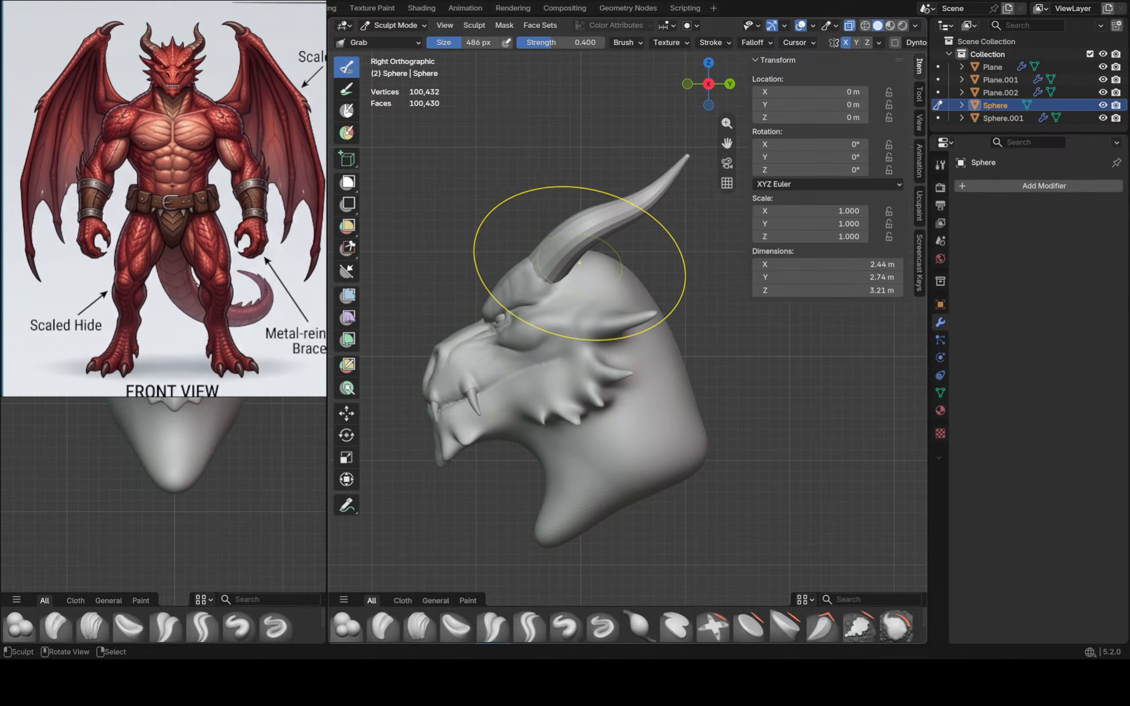
key(alt+q)
key(Tab)
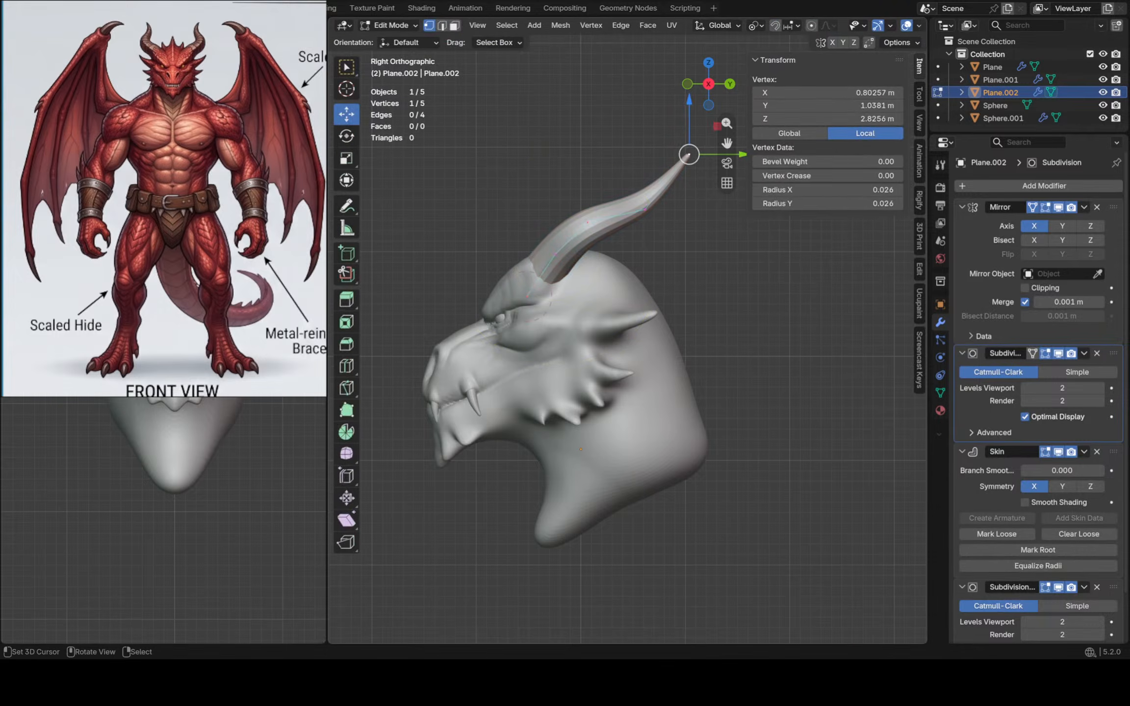
key(a)
shift+middle_drag(556, 258, 517, 257)
drag(682, 162, 696, 163)
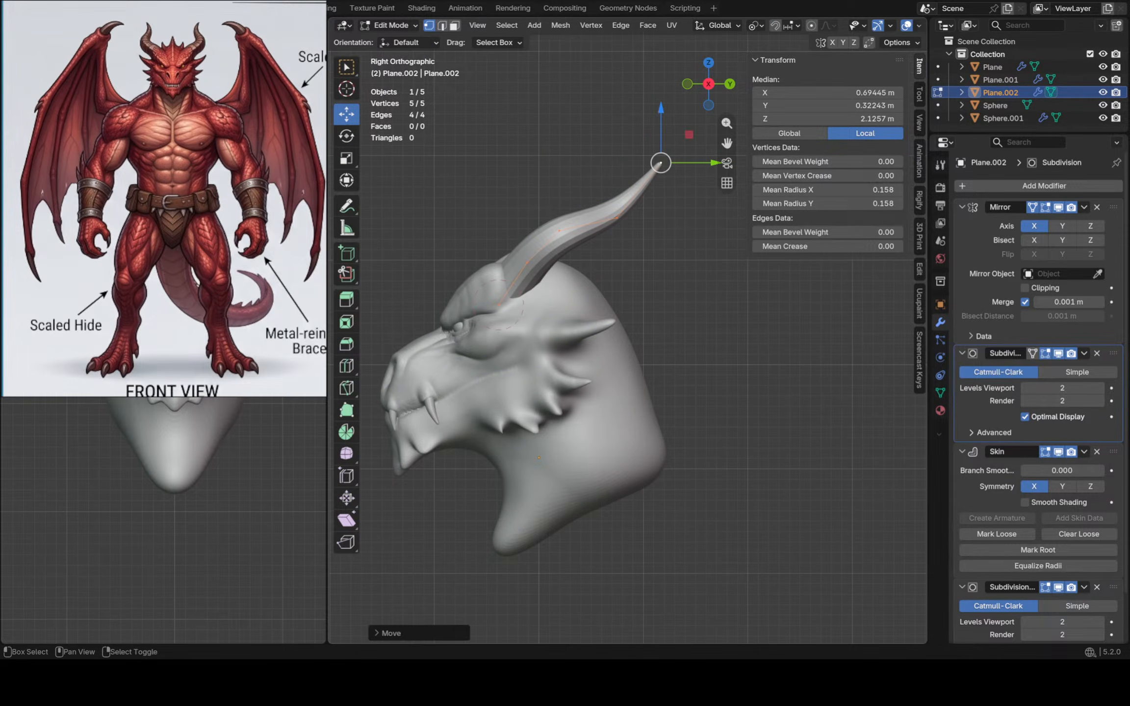
shift+right_click(498, 304)
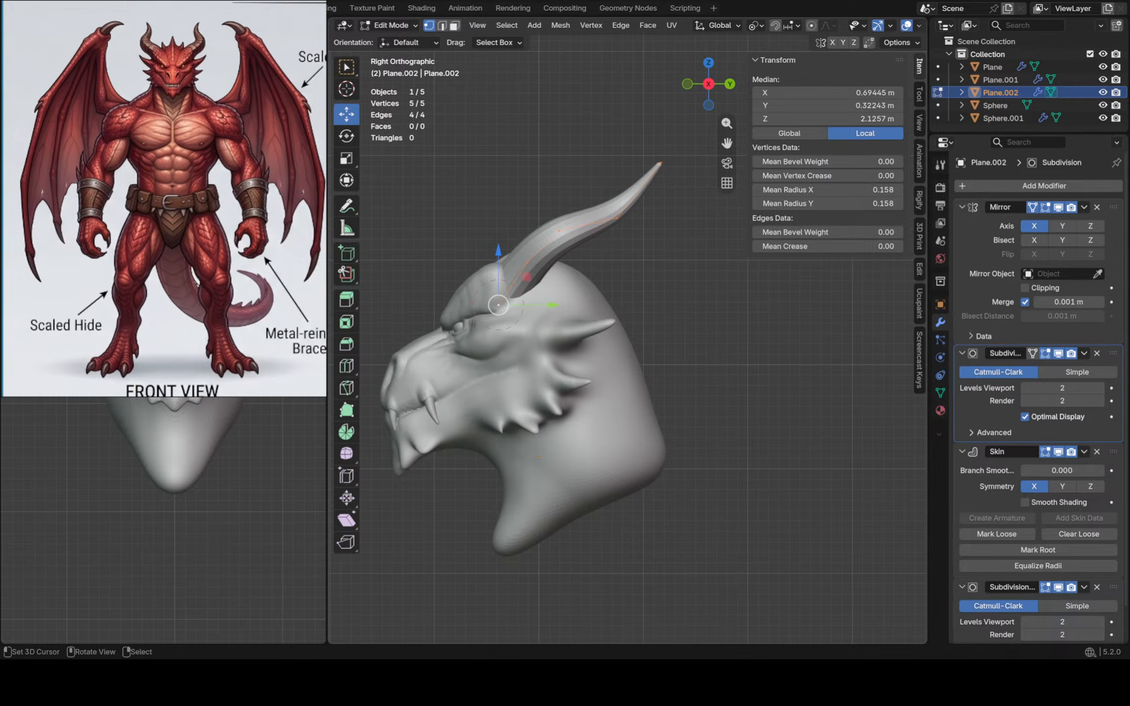
key(r)
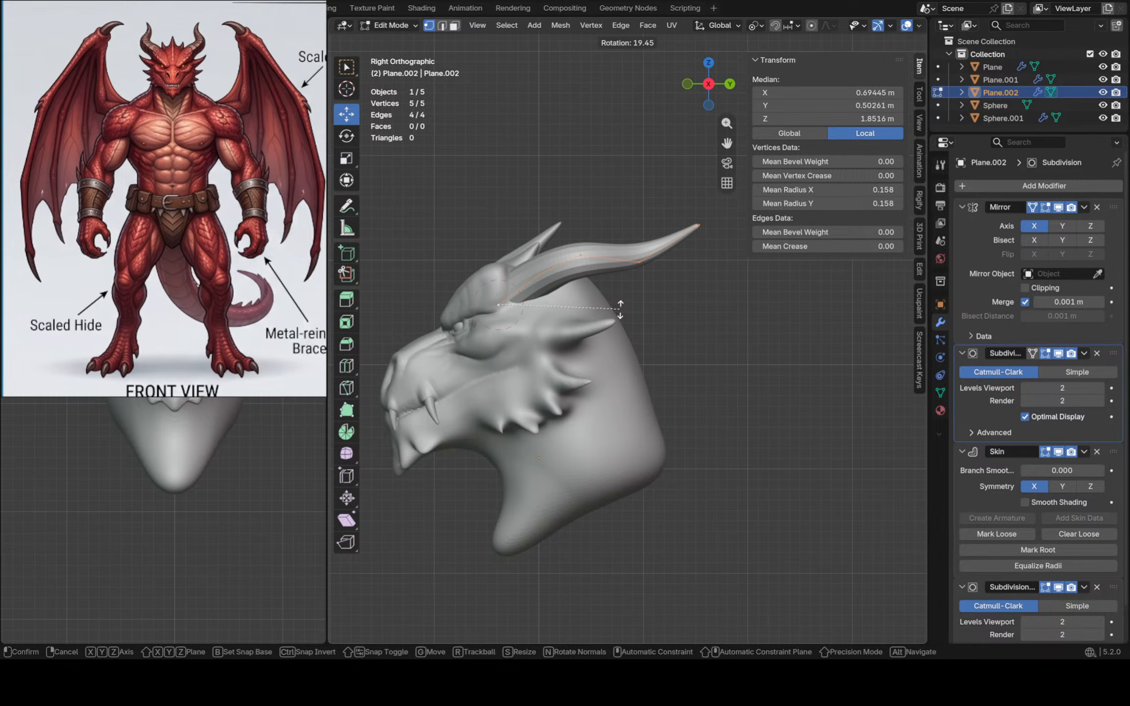
click(620, 309)
drag(498, 251, 498, 239)
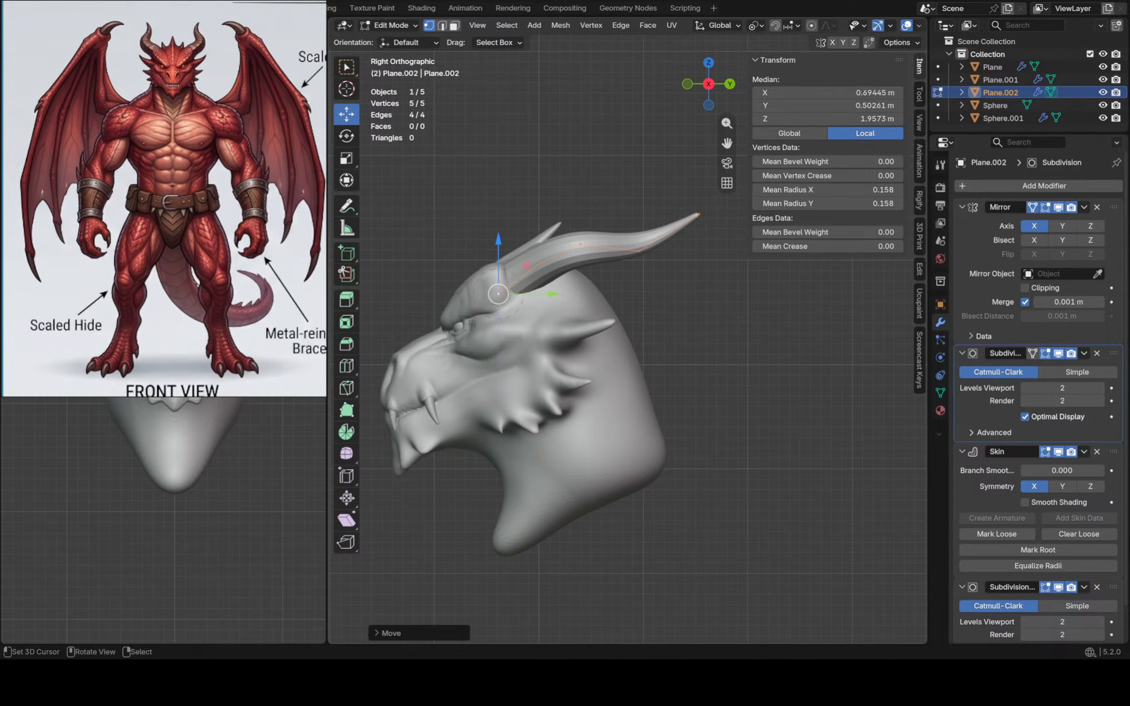
Refine the horn's curve by raising the tip vertex and nudging the vertices near the upper bend and the base
right_click(699, 214)
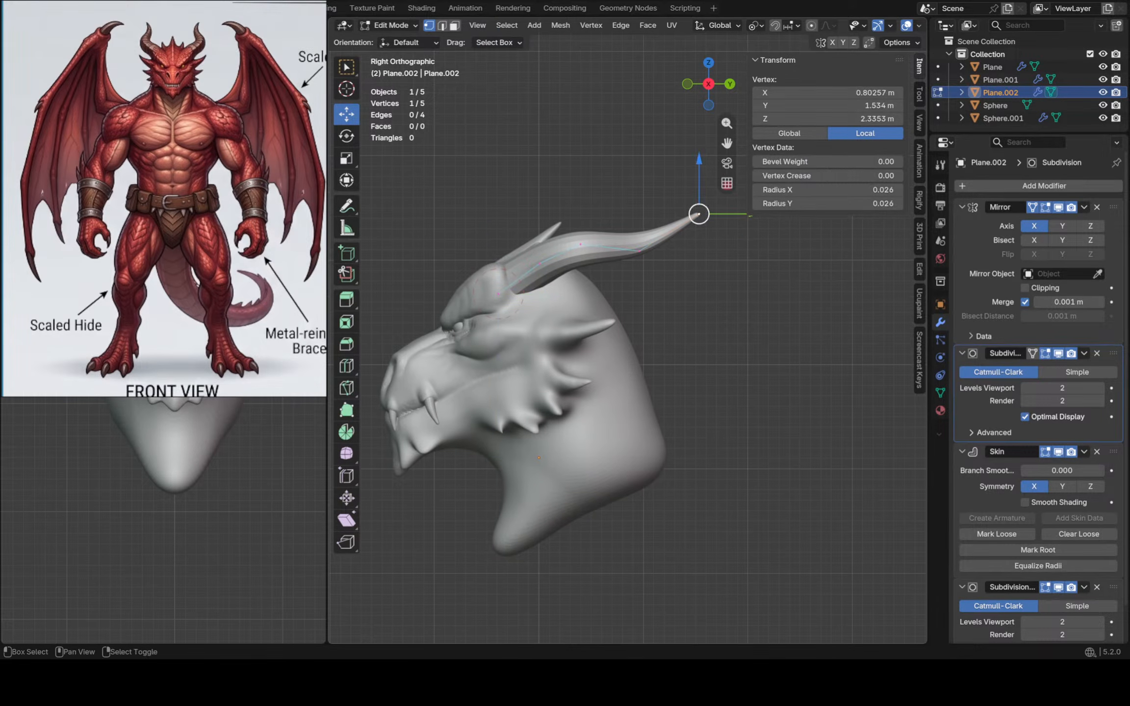
shift+middle_drag(699, 214, 677, 250)
drag(678, 196, 677, 170)
right_click(617, 286)
drag(618, 286, 624, 284)
right_click(517, 300)
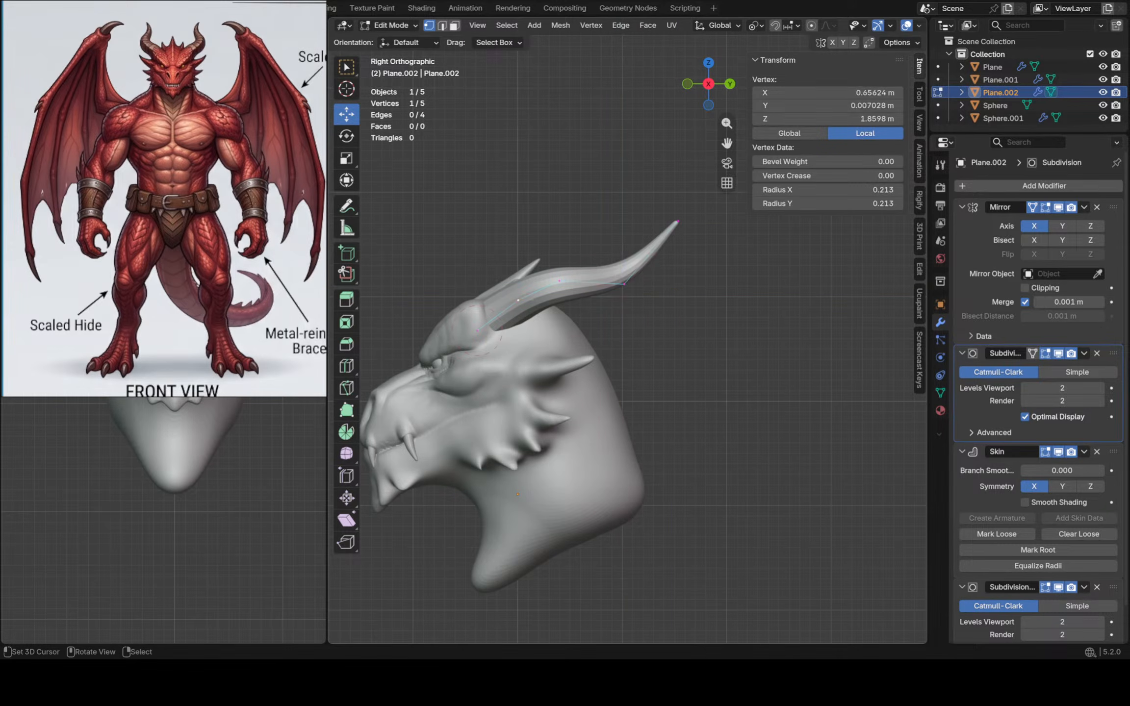
drag(518, 300, 516, 298)
right_click(559, 281)
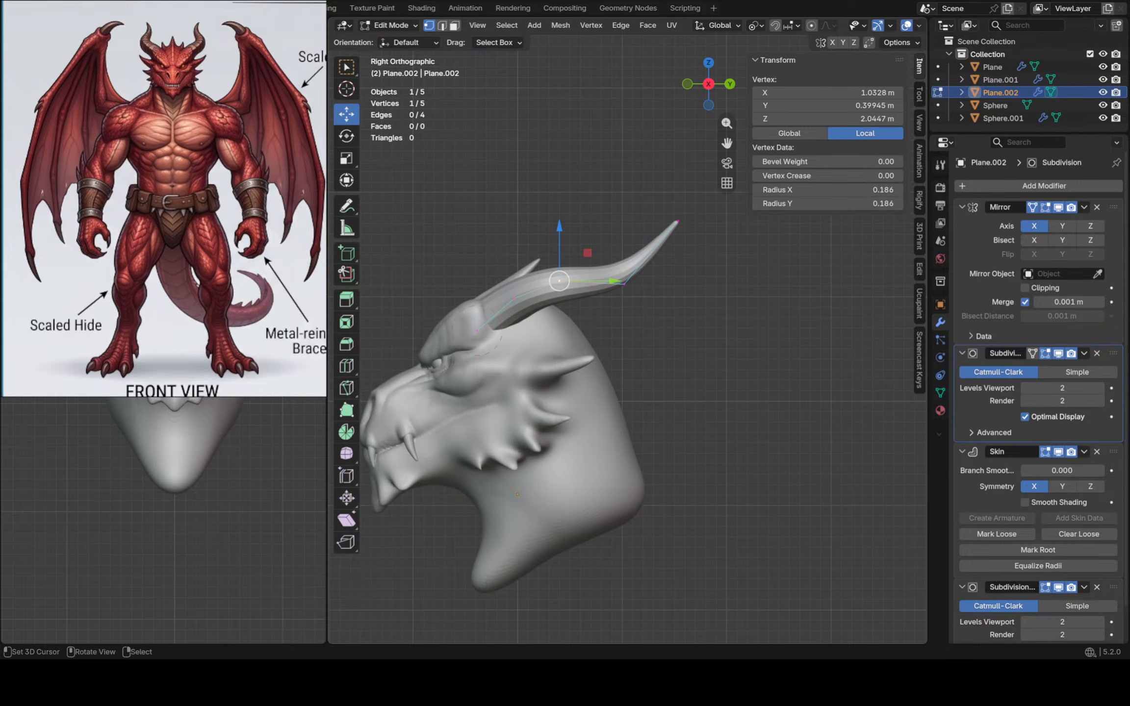
Return to sculpting the head and pull the brow ridge back toward the horn base with the Grab brush
key(Tab)
key(alt+q)
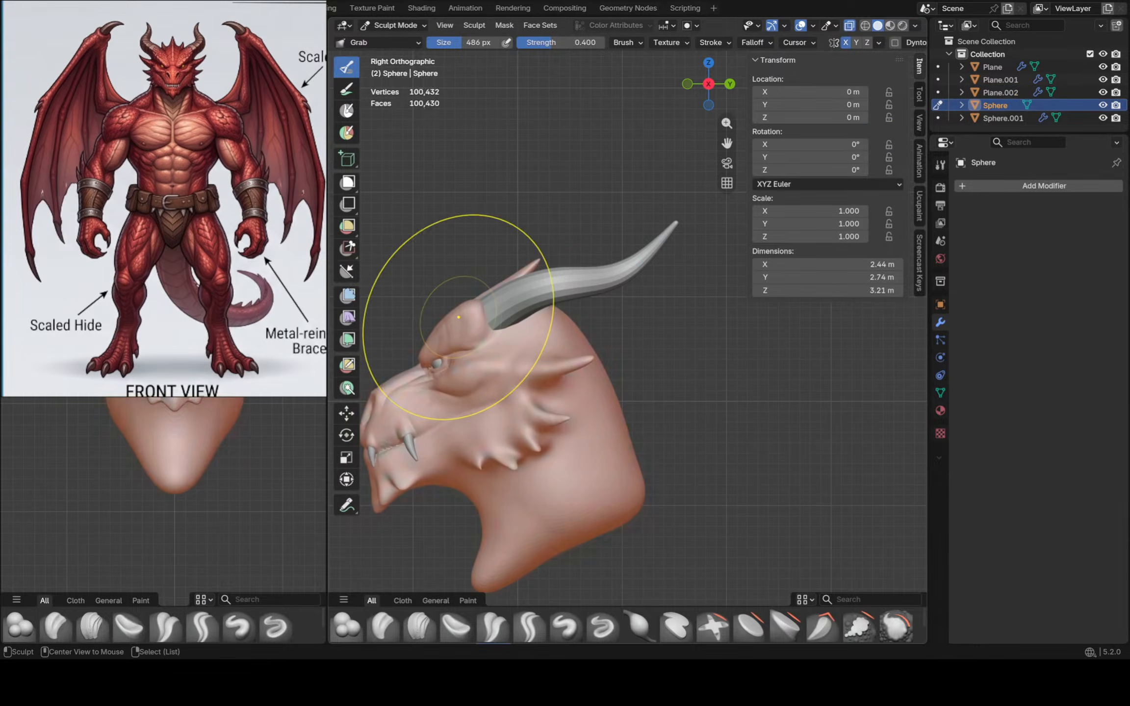
mouse_move(464, 315)
mouse_down()
mouse_move(477, 318)
mouse_move(472, 303)
mouse_move(496, 310)
mouse_up()
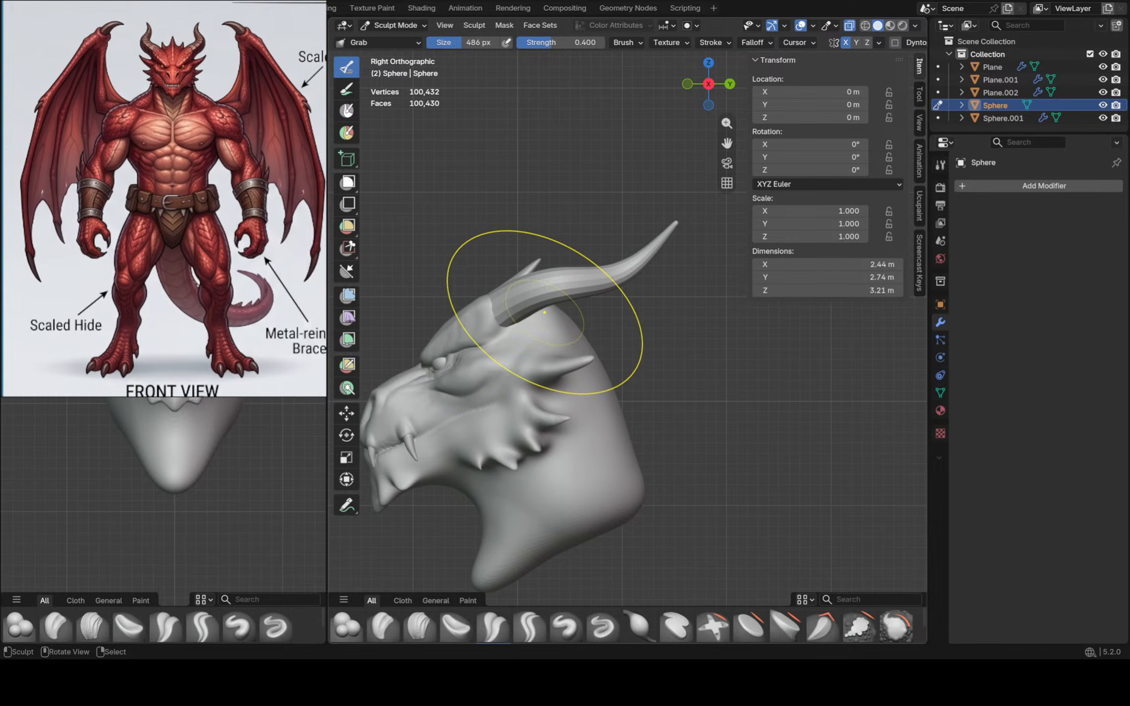
scroll(549, 301, up, 1)
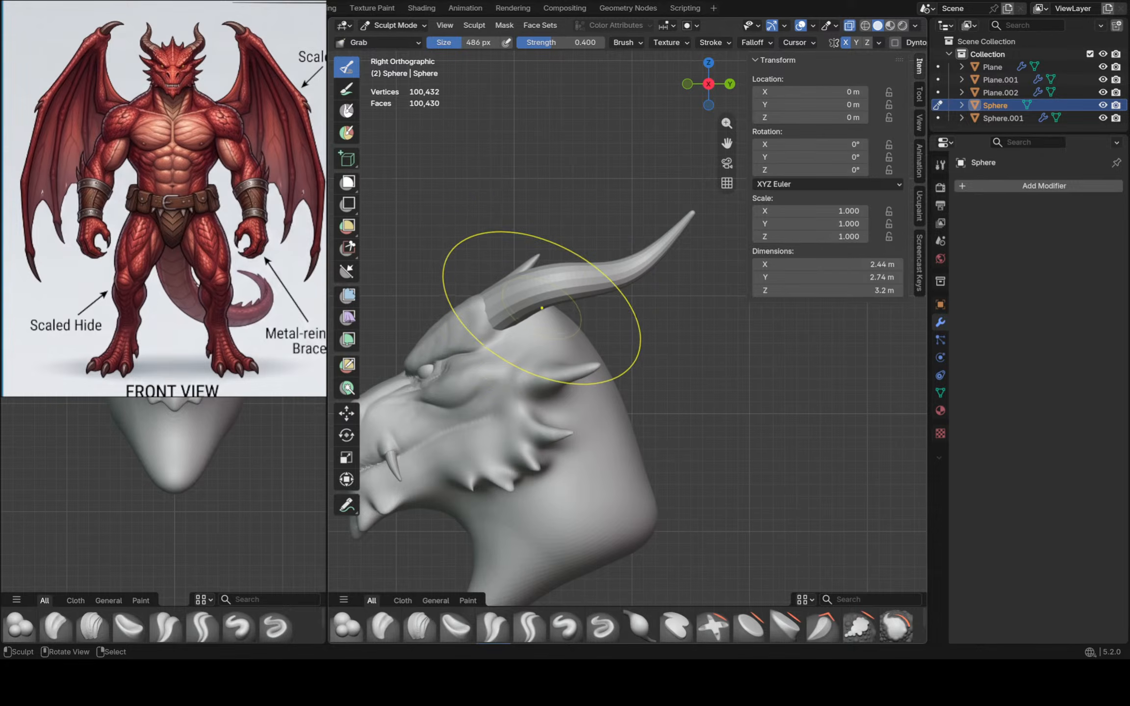
scroll(540, 309, up, 1)
scroll(541, 308, up, 3)
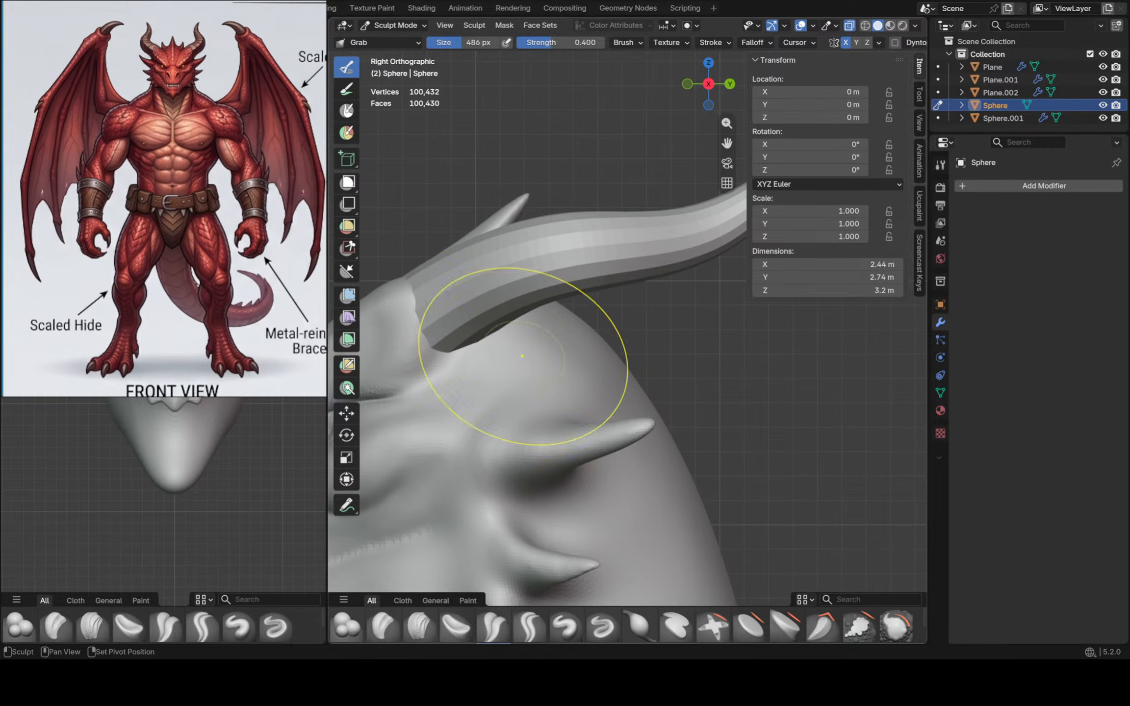
scroll(539, 326, down, 1)
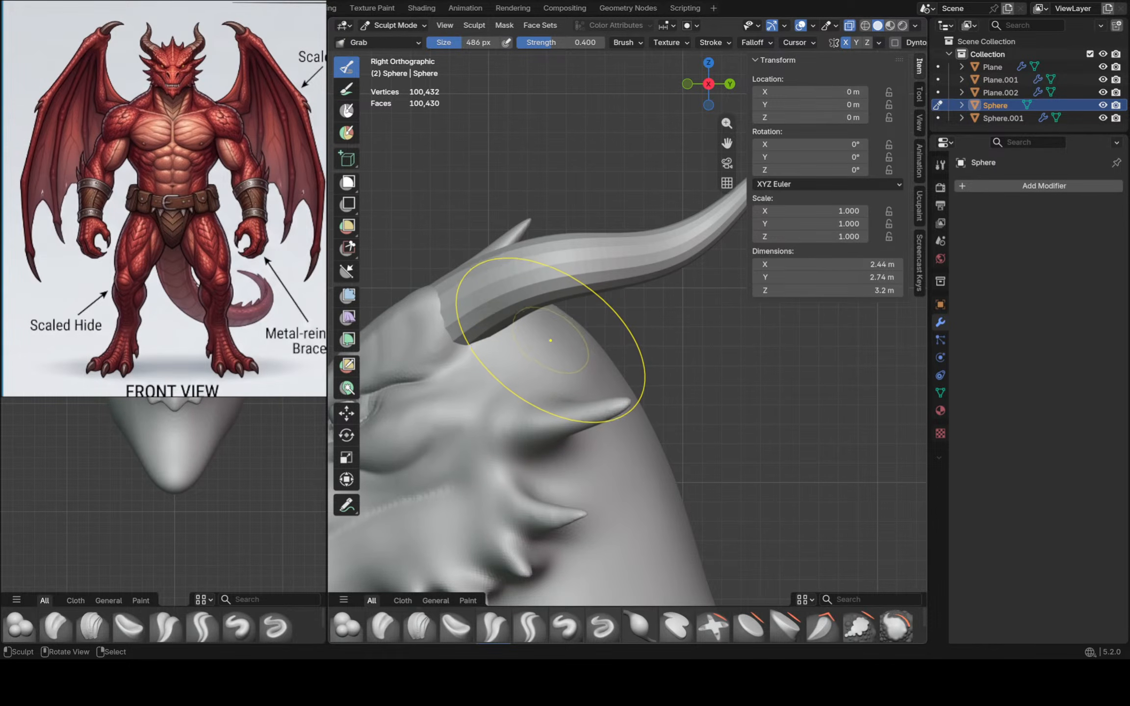
scroll(568, 340, down, 2)
scroll(568, 340, down, 1)
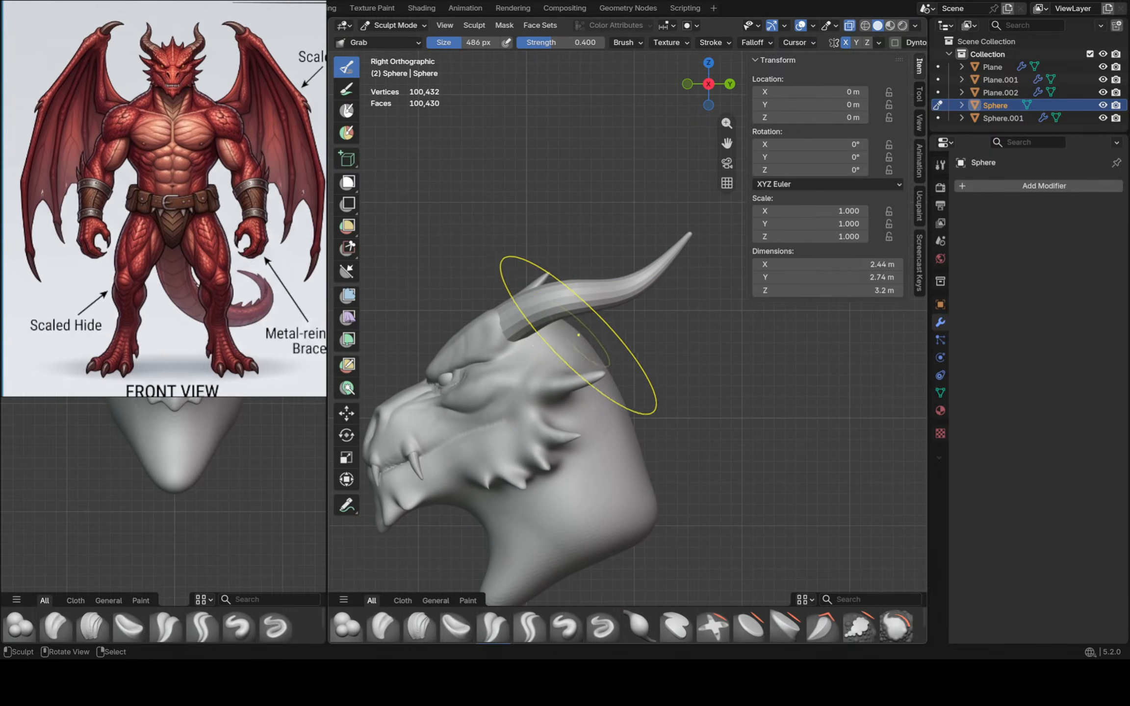
Adjust the skull surface beneath the horns with two short Grab strokes
middle_drag(553, 324, 543, 322)
middle_drag(644, 313, 638, 333)
mouse_move(686, 259)
middle_down()
mouse_move(672, 245)
mouse_move(687, 260)
middle_up()
scroll(669, 244, up, 3)
drag(699, 368, 725, 358)
drag(714, 357, 724, 355)
Nudge the outer forehead spike beside the horn and the notch between the crown spikes with Grab strokes from above
mouse_move(723, 352)
middle_down()
mouse_move(711, 407)
mouse_move(728, 439)
mouse_move(671, 507)
mouse_move(628, 431)
middle_up()
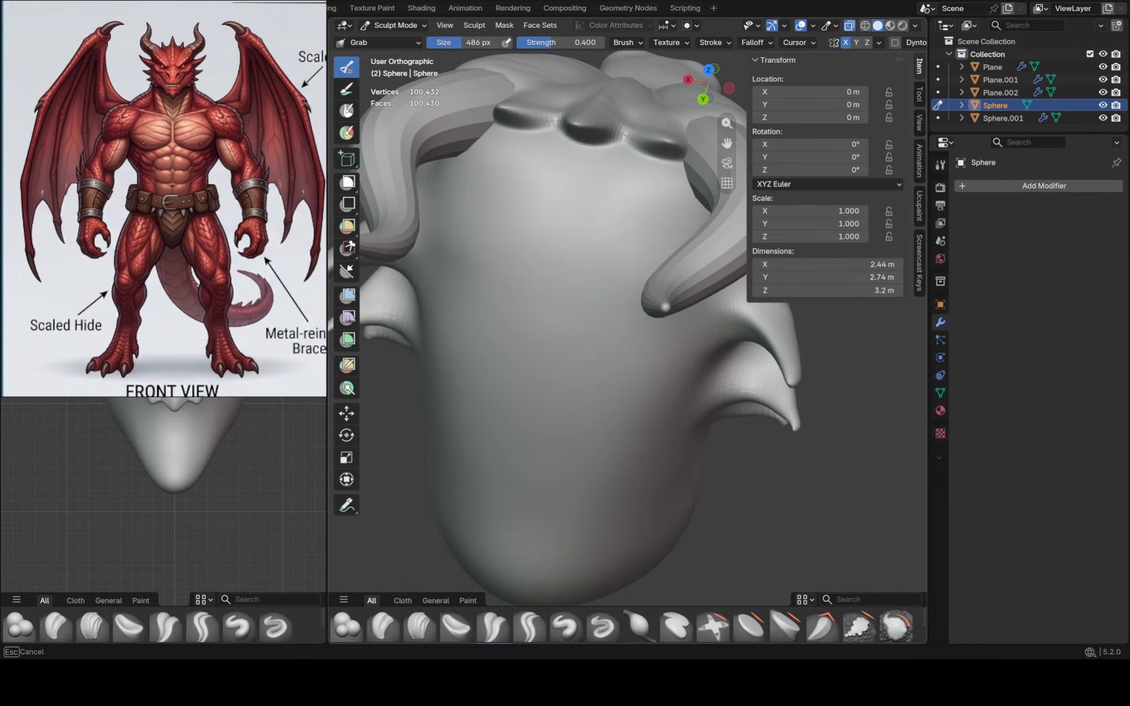
mouse_move(674, 367)
middle_down()
mouse_move(625, 353)
mouse_move(582, 392)
middle_up()
middle_drag(569, 316, 550, 371)
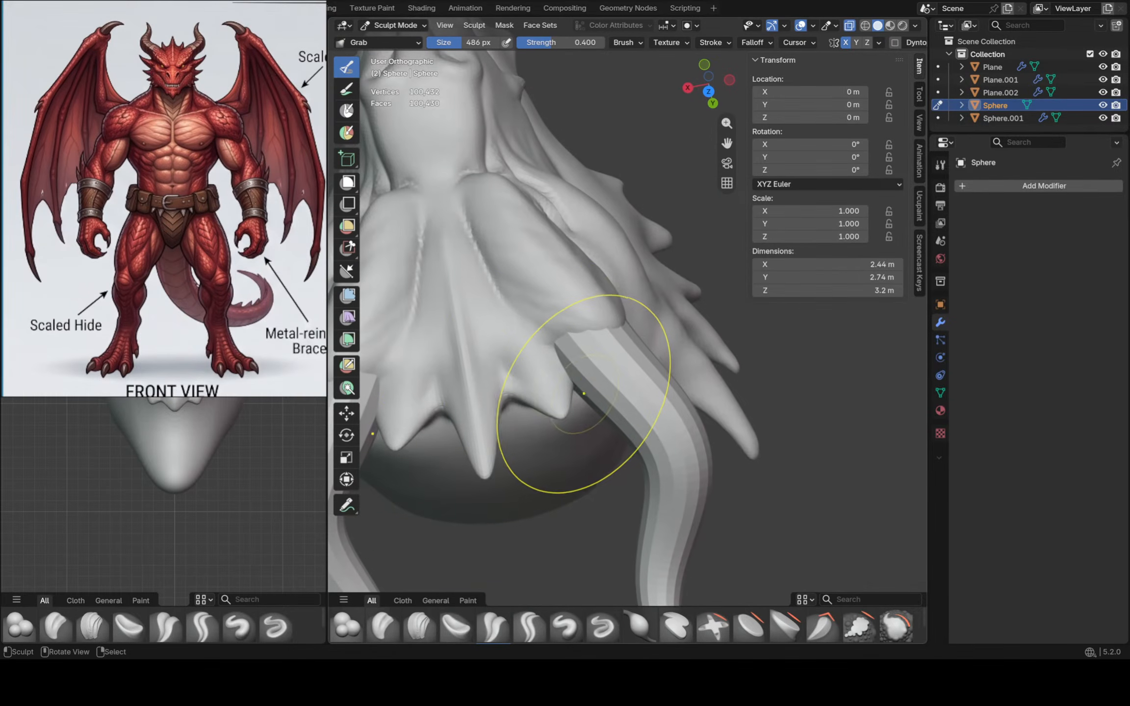
drag(571, 410, 562, 419)
ctrl+middle_drag(527, 400, 522, 314)
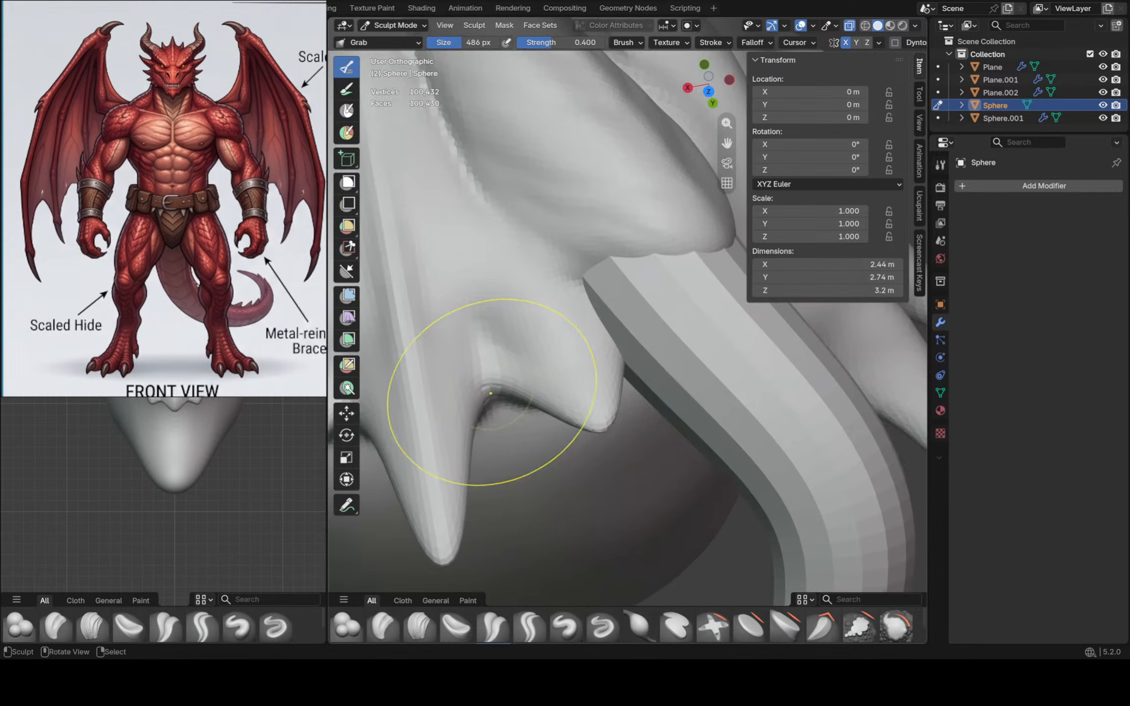
drag(492, 394, 500, 402)
ctrl+middle_drag(509, 392, 509, 490)
middle_drag(544, 422, 596, 343)
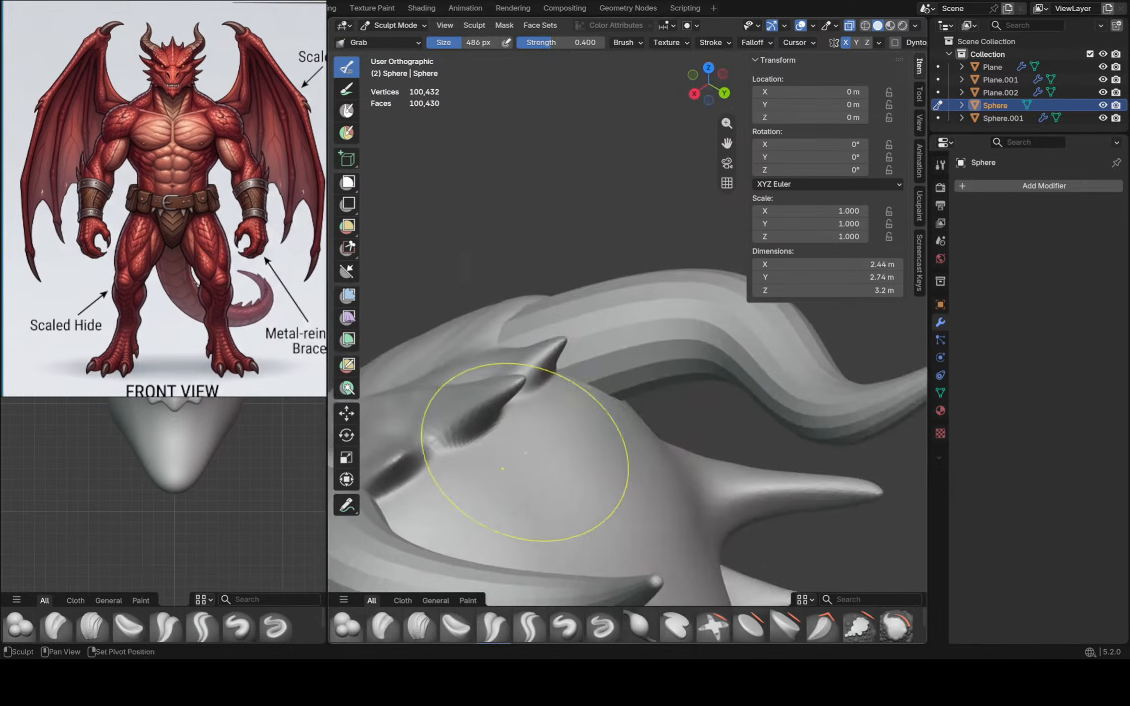
mouse_move(525, 454)
shift+middle_down()
mouse_move(540, 285)
mouse_move(561, 250)
mouse_move(567, 340)
mouse_move(568, 305)
mouse_move(610, 312)
mouse_move(596, 366)
shift+middle_up()
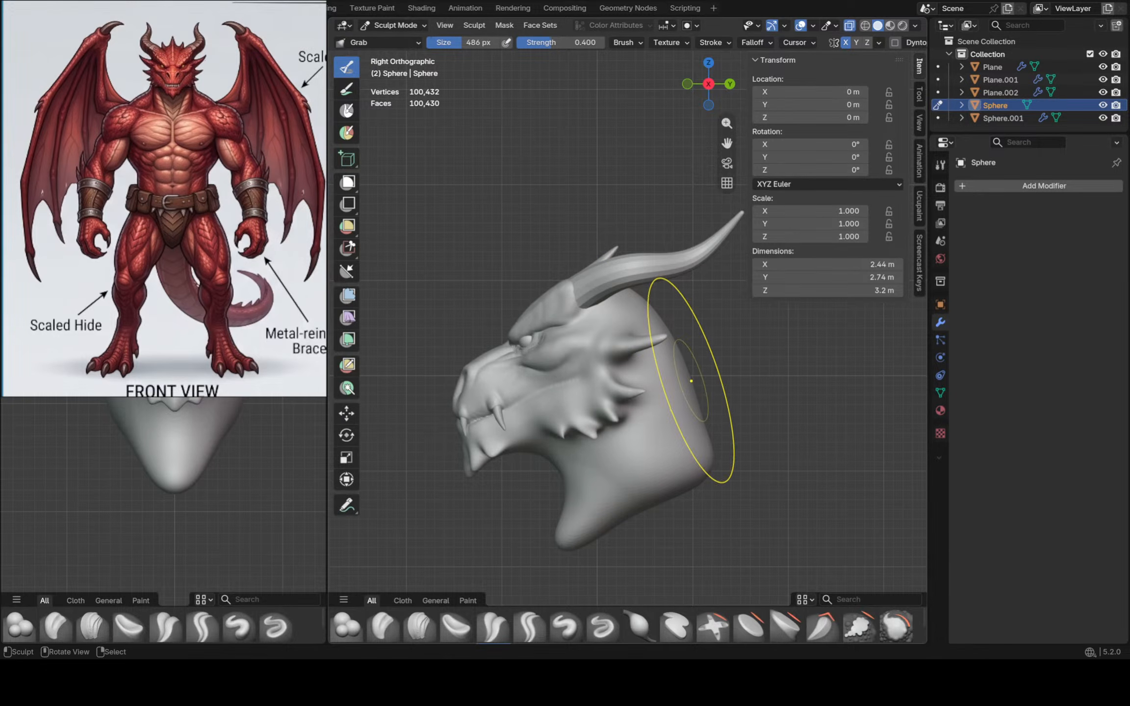
Sculpt muscle forms along the side and front of the neck beneath the cheek spikes with the Draw brush at strength 0.500
scroll(688, 405, up, 1)
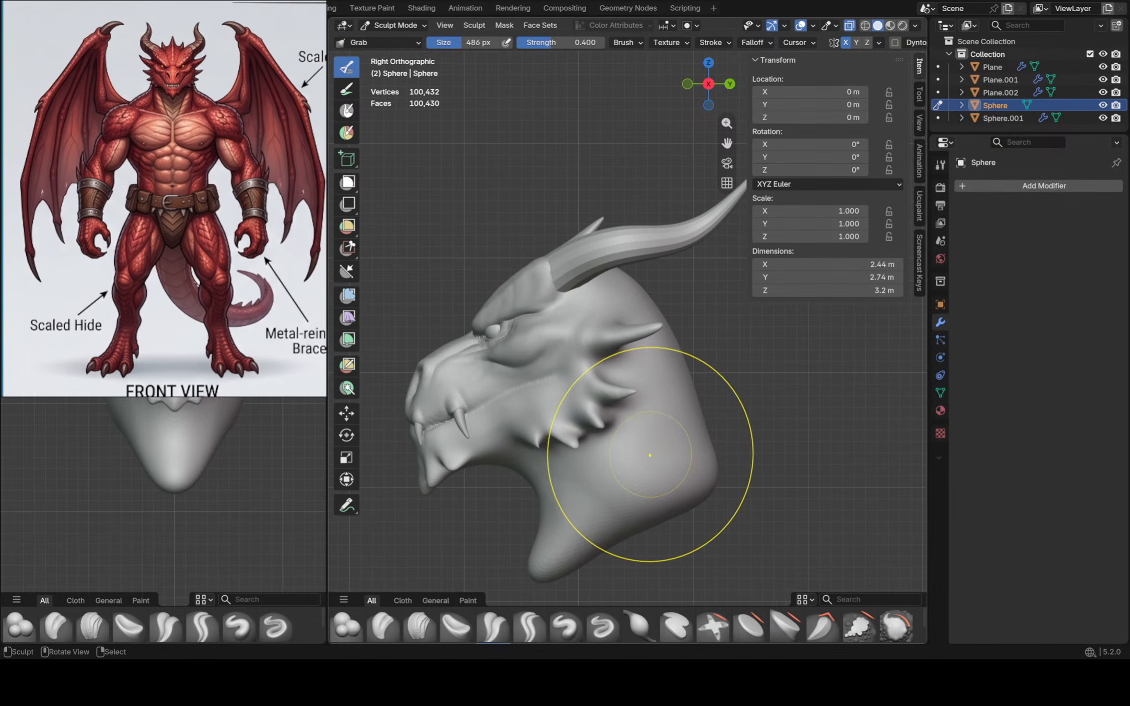
key(f)
click(588, 466)
click(565, 626)
mouse_move(539, 407)
middle_down()
mouse_move(569, 405)
mouse_move(619, 427)
middle_up()
scroll(619, 427, up, 2)
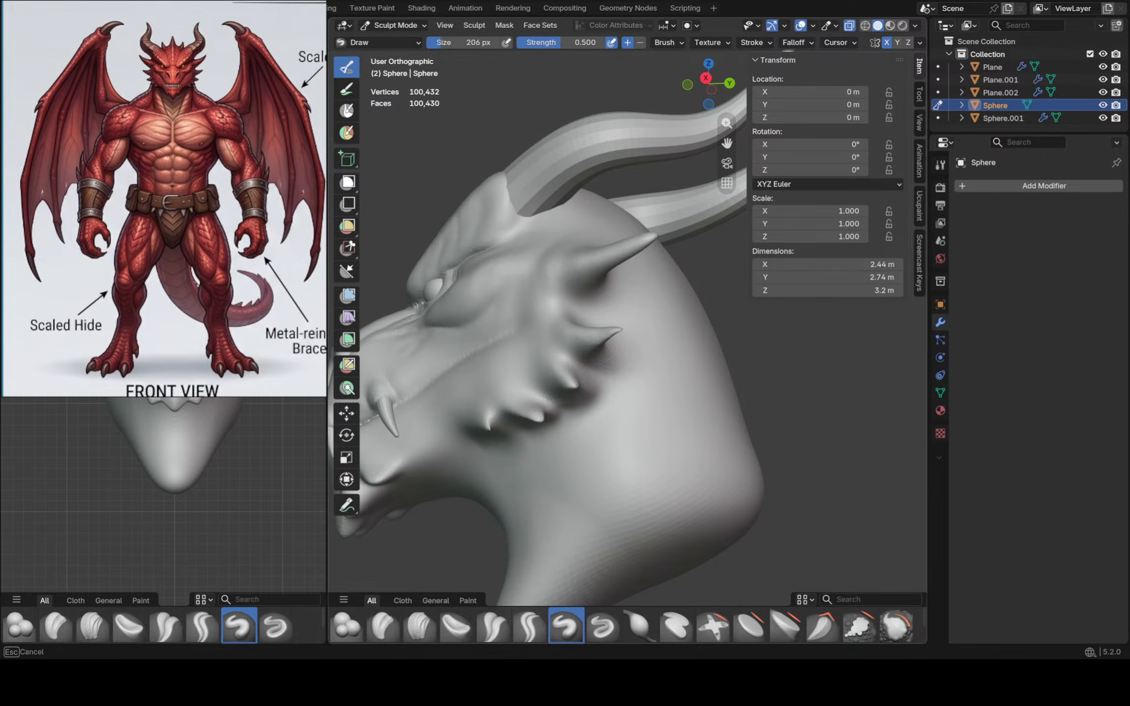
scroll(593, 537, down, 2)
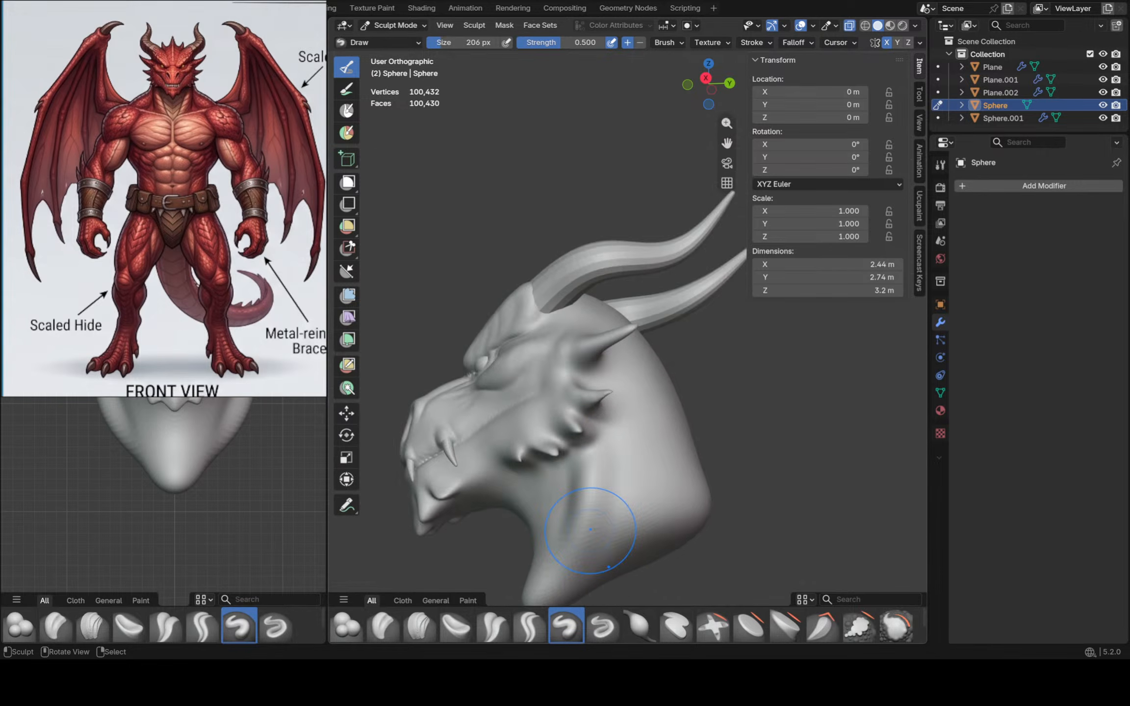
key(KP_3)
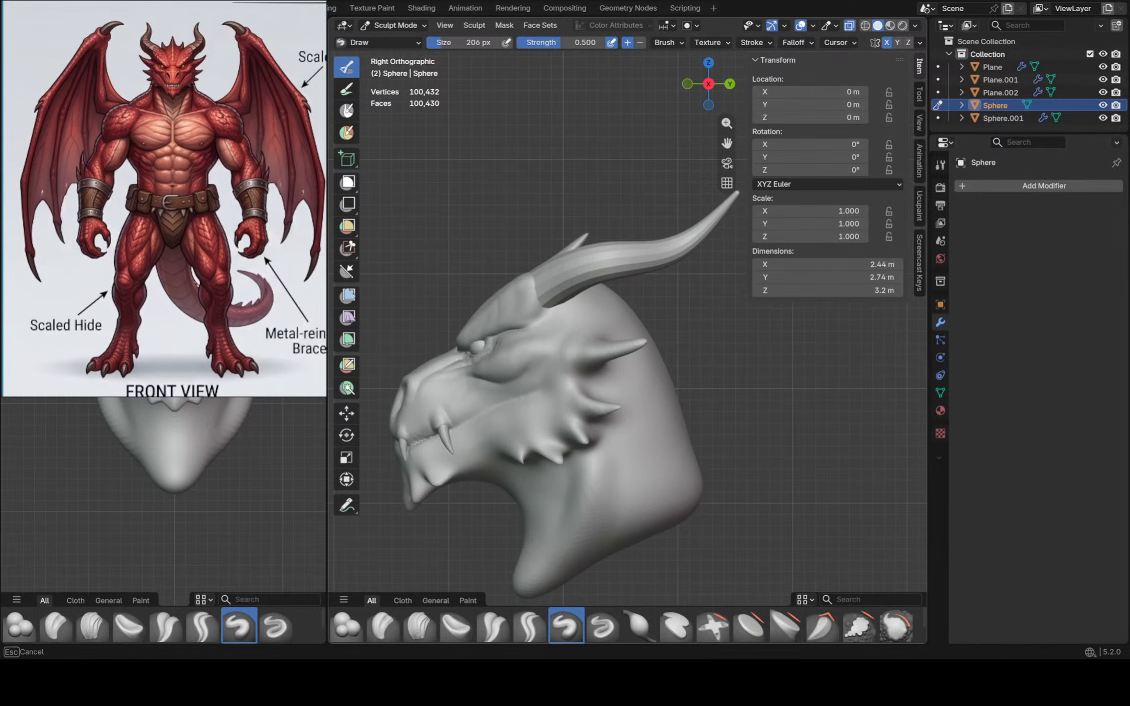
mouse_move(610, 544)
middle_down()
mouse_move(581, 571)
mouse_move(586, 537)
middle_up()
key(f)
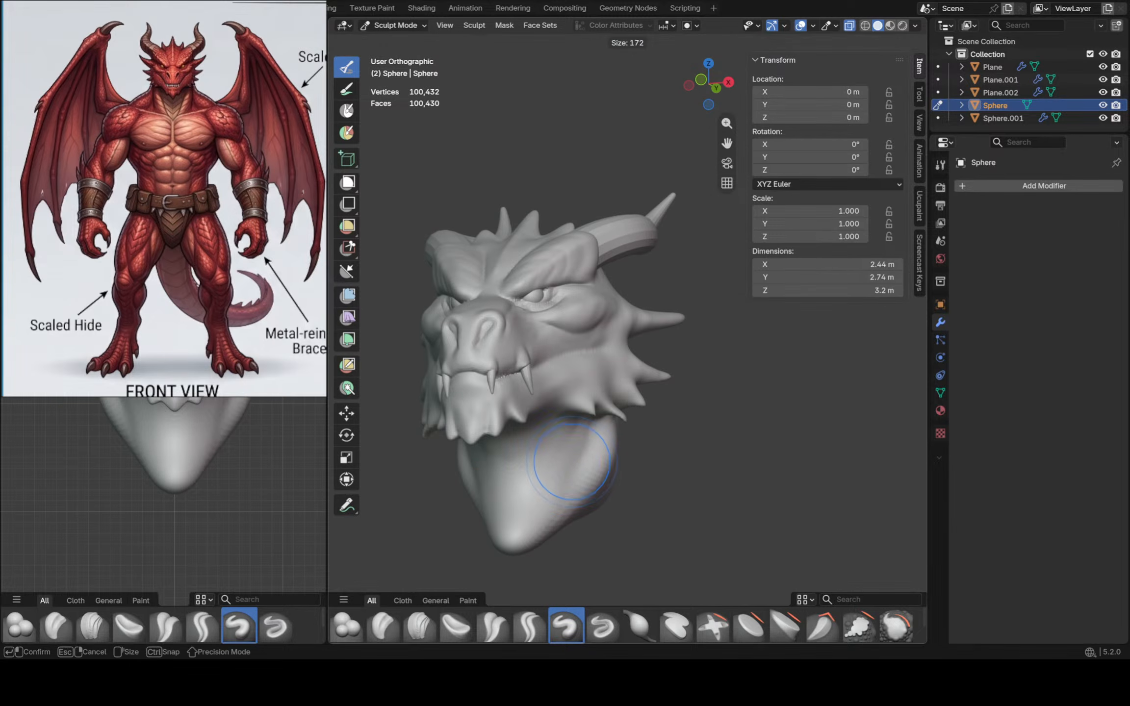
click(565, 450)
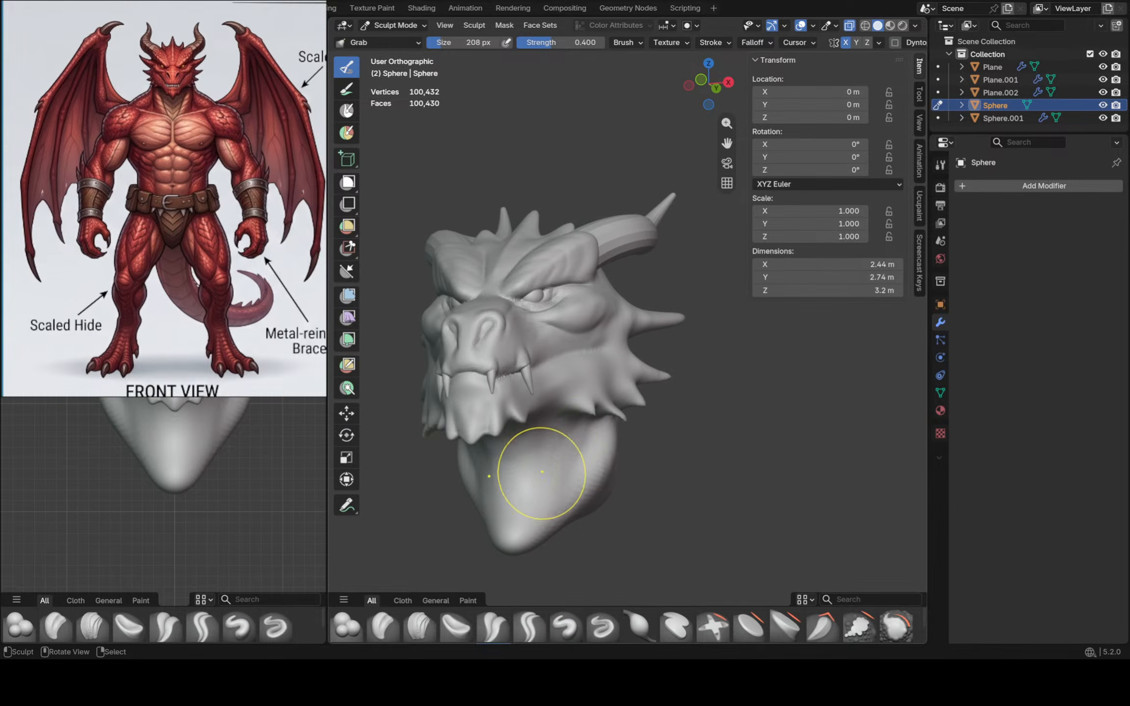
Examine the neck and jaw underside from below, the side and behind to check the reworked neck shape
middle_drag(547, 435, 534, 394)
scroll(551, 422, up, 4)
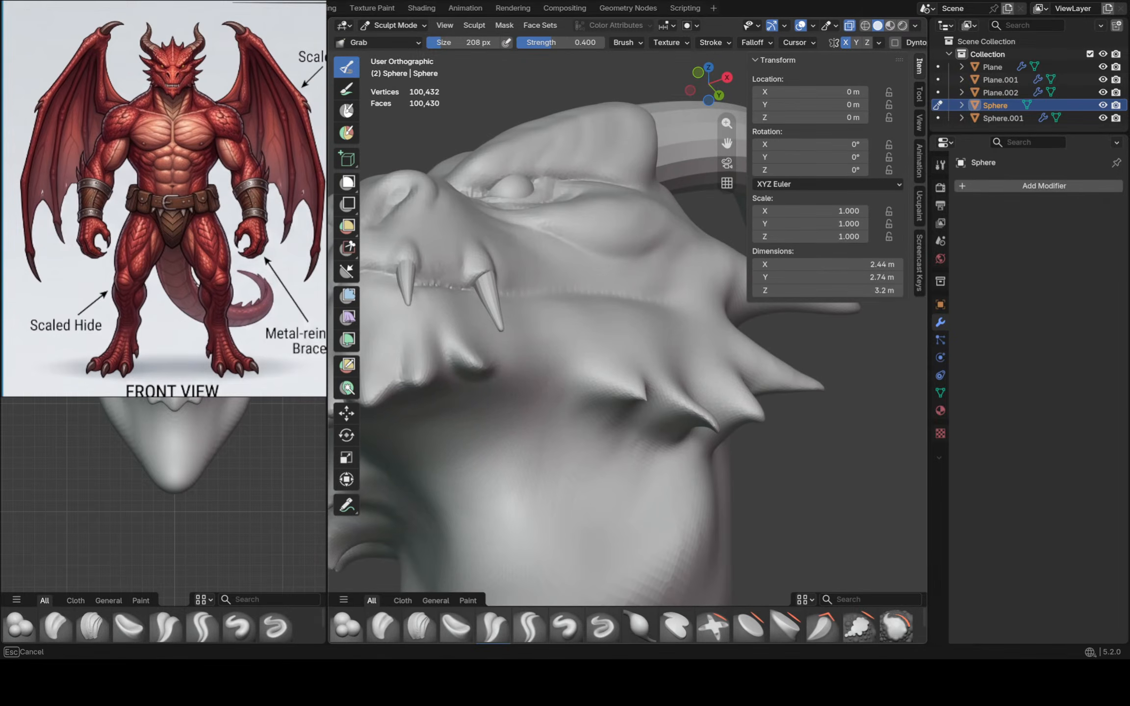
scroll(529, 493, down, 4)
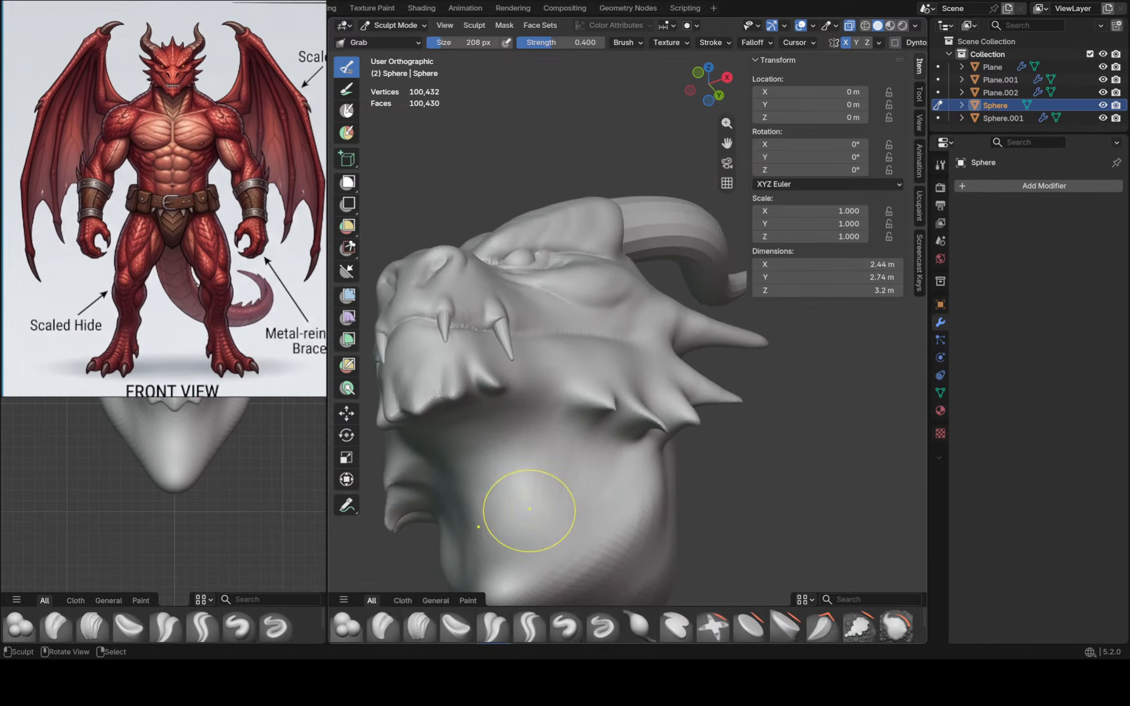
middle_drag(538, 497, 479, 516)
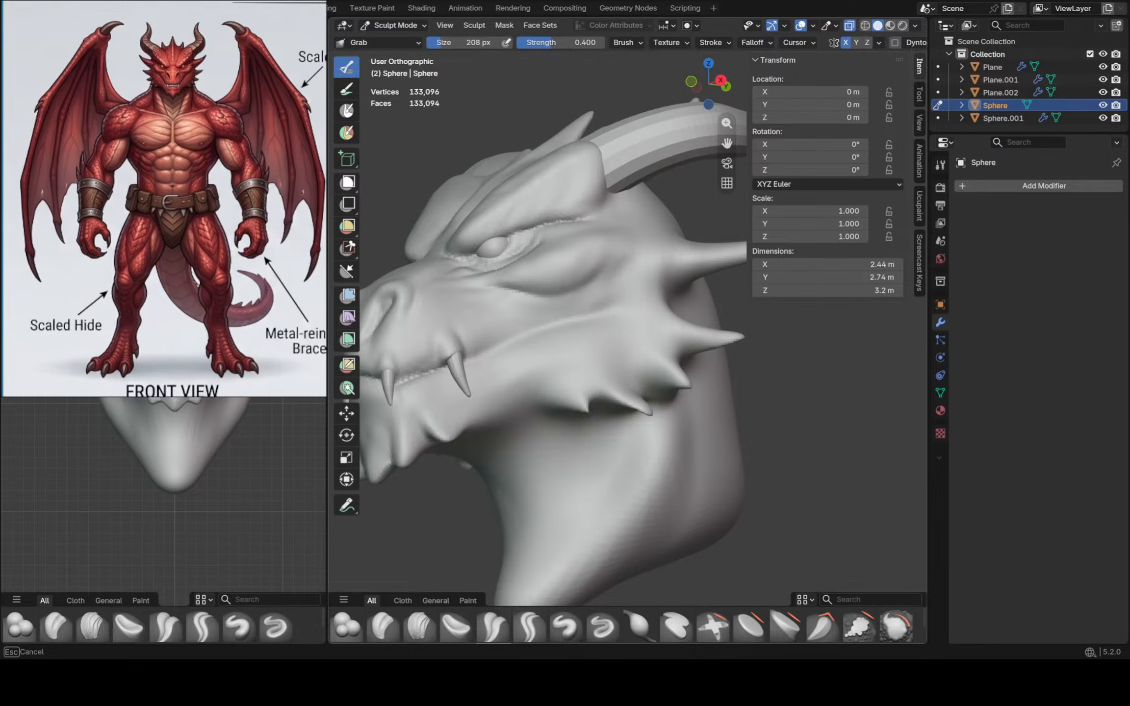
shift+middle_drag(568, 487, 549, 429)
scroll(587, 464, down, 3)
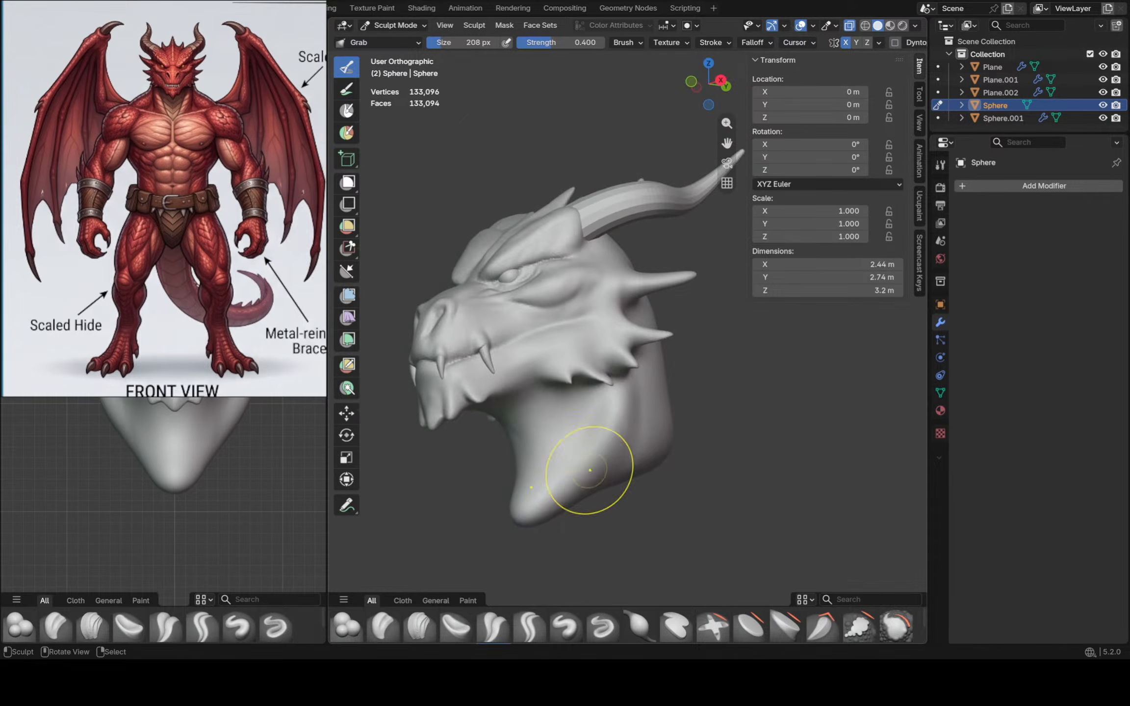
middle_drag(588, 467, 548, 447)
scroll(682, 445, down, 3)
middle_drag(608, 433, 573, 455)
middle_drag(667, 436, 654, 439)
Enlarge the Grab brush to 394 px and pull the back and sides of the neck base outward from below
scroll(640, 433, up, 5)
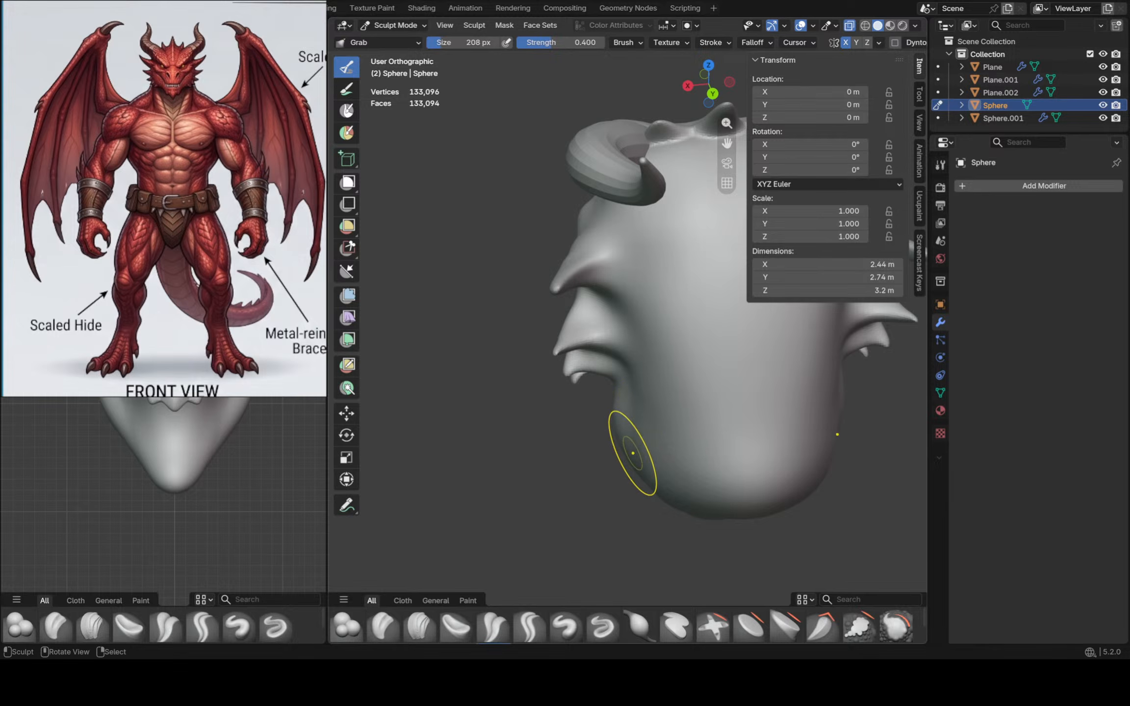
key(f)
click(676, 444)
mouse_move(677, 441)
middle_down()
mouse_move(655, 383)
mouse_move(656, 428)
mouse_move(636, 333)
middle_up()
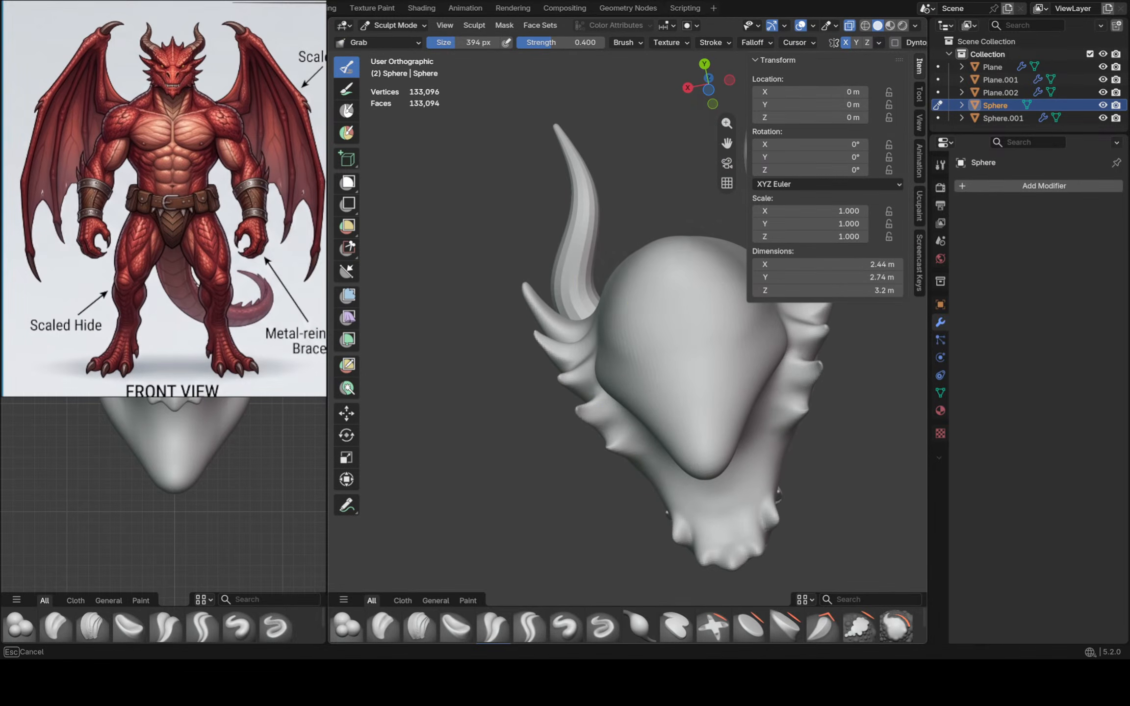
drag(629, 299, 611, 276)
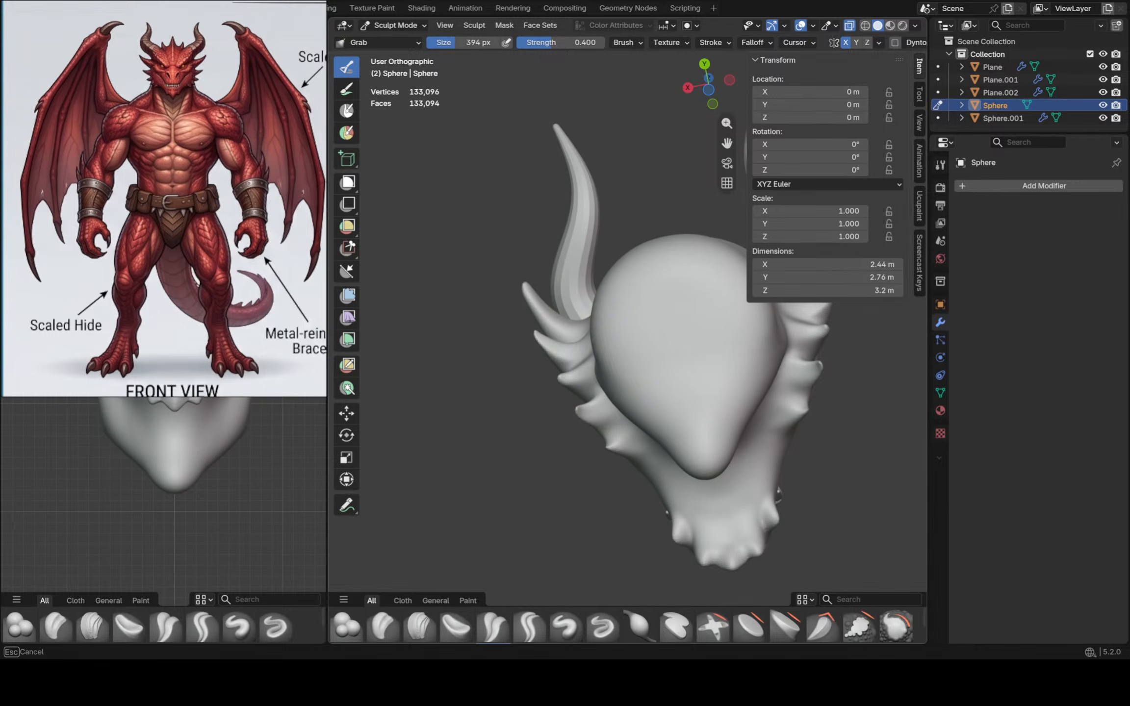
drag(609, 359, 603, 362)
drag(621, 296, 618, 294)
mouse_move(623, 290)
shift+middle_down()
mouse_move(592, 313)
mouse_move(605, 302)
shift+middle_up()
drag(605, 302, 603, 299)
drag(562, 342, 559, 343)
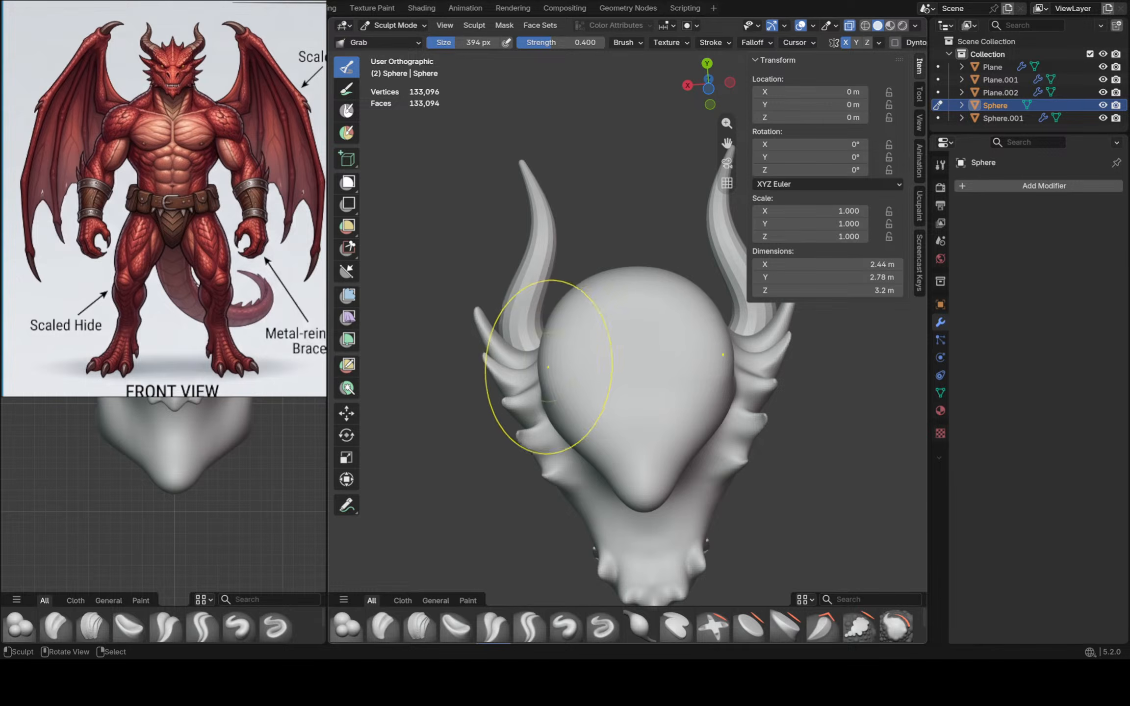
Round out the front flanks and rear shoulders of the neck base from below with Grab strokes
drag(582, 443, 574, 451)
drag(591, 456, 585, 472)
drag(570, 419, 563, 421)
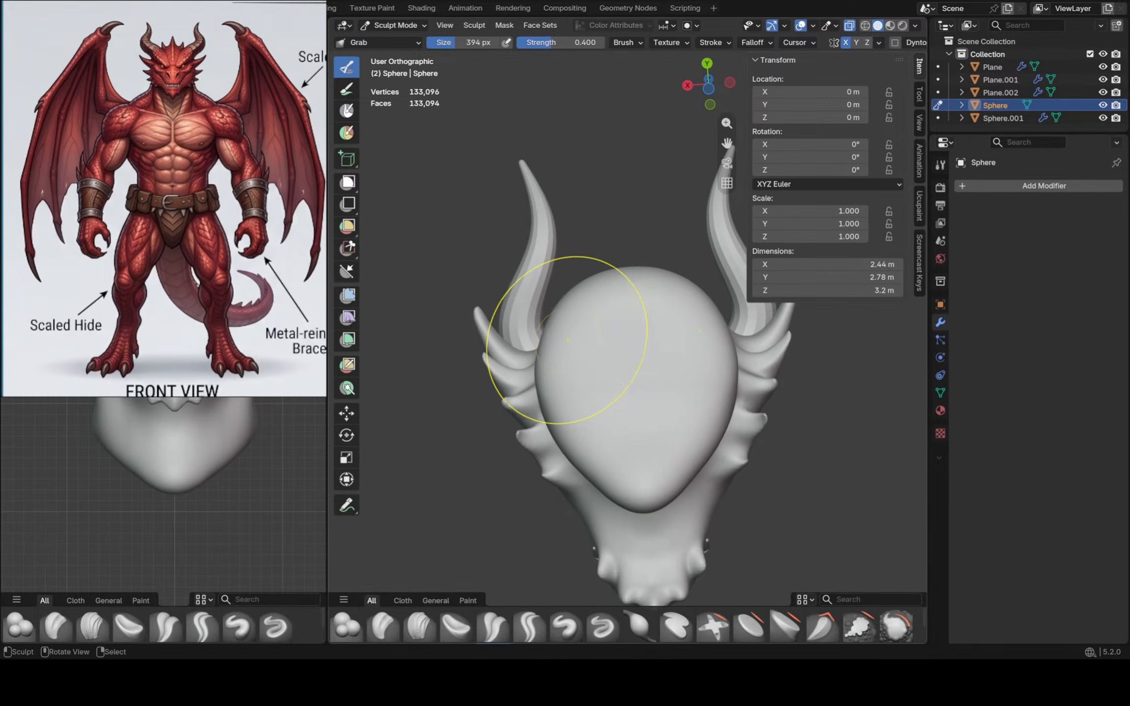
drag(563, 341, 573, 309)
drag(572, 310, 568, 309)
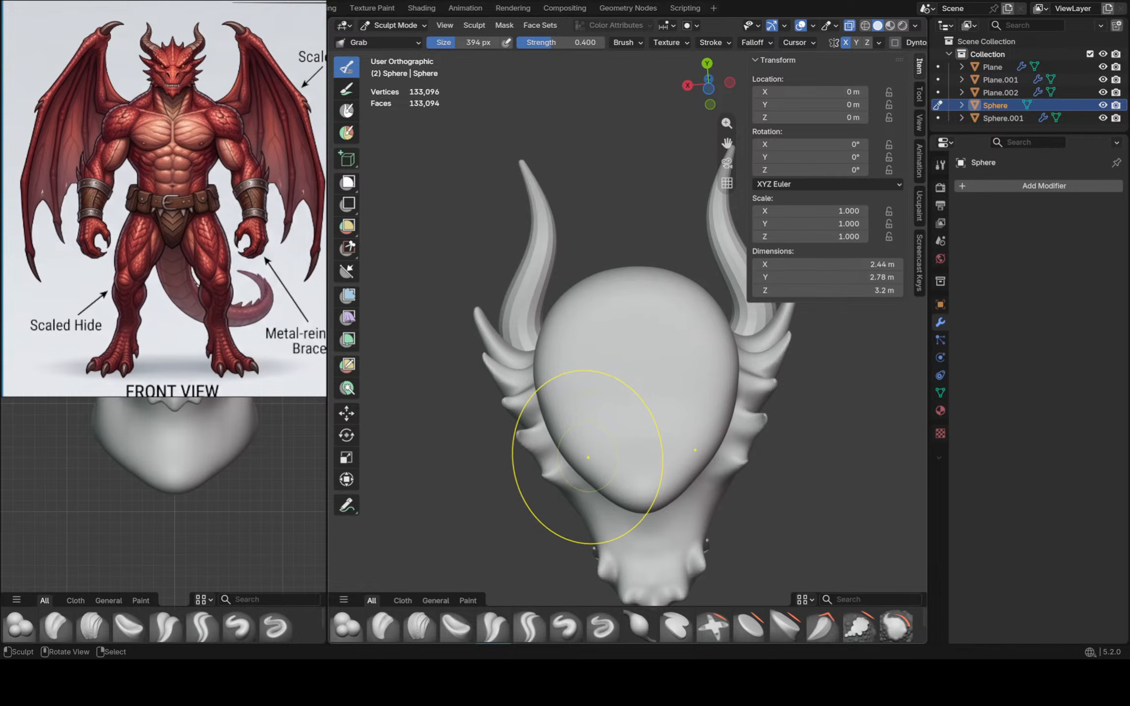
Pull the lower rear corner of the neck backward in side view with the Grab brush
key(KP_3)
drag(609, 424, 602, 429)
shift+middle_drag(602, 429, 604, 487)
mouse_move(604, 487)
ctrl+middle_down()
mouse_move(605, 573)
mouse_move(616, 480)
ctrl+middle_up()
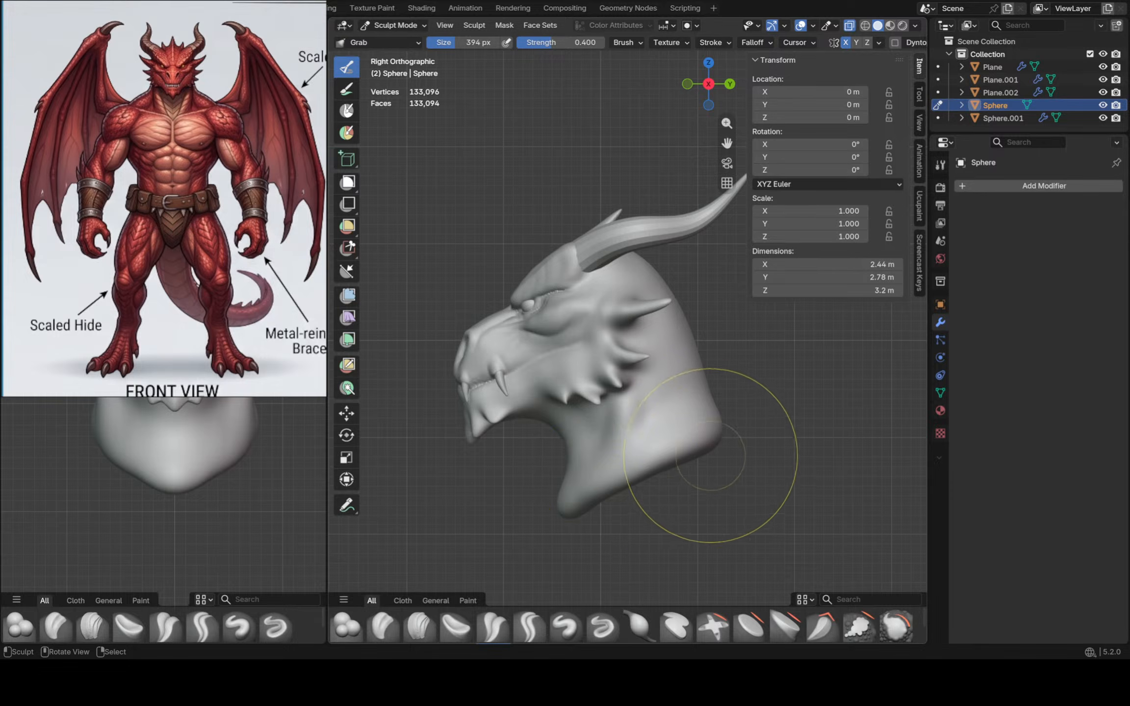
drag(682, 490, 719, 441)
scroll(715, 444, up, 2)
key(f)
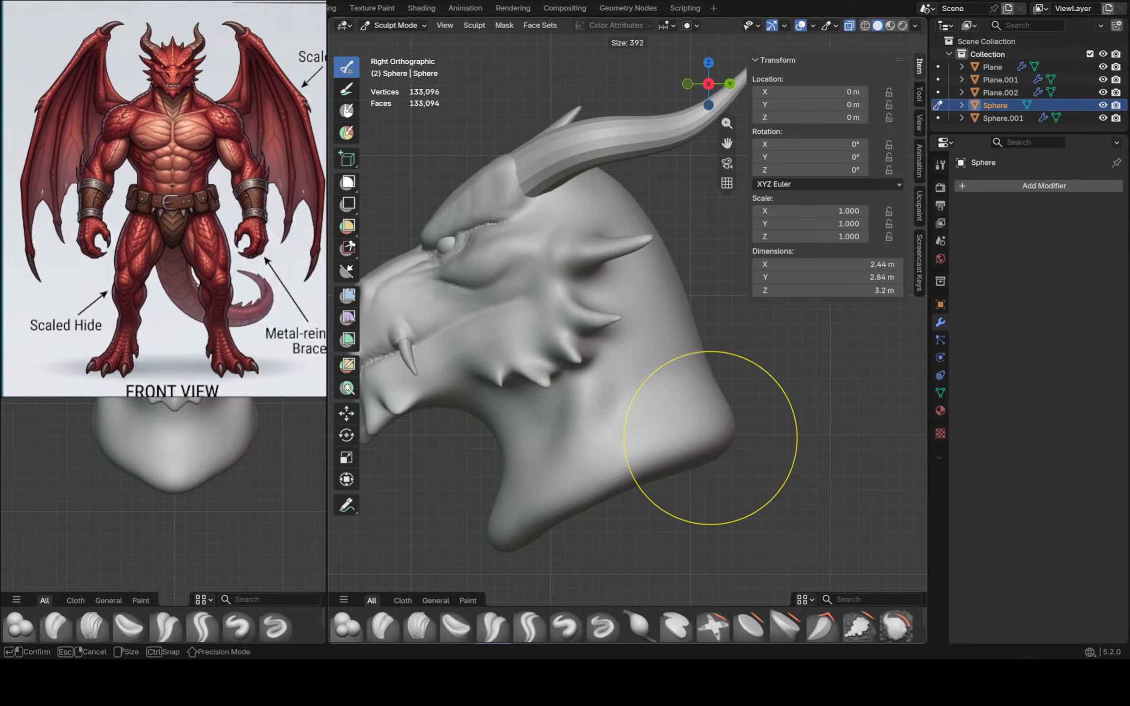
Swell the side of the neck behind the jaw spikes using the Inflate/Deflate brush at 302 px and strength 0.500
click(692, 439)
click(639, 625)
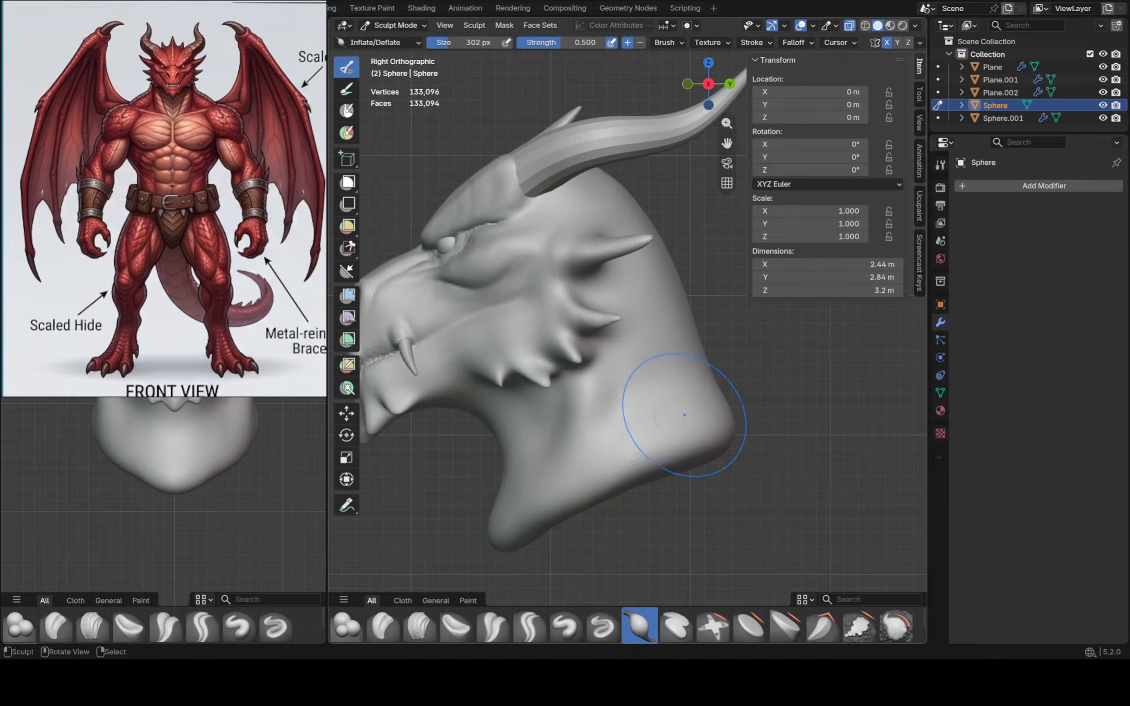
drag(684, 416, 644, 417)
drag(645, 417, 623, 400)
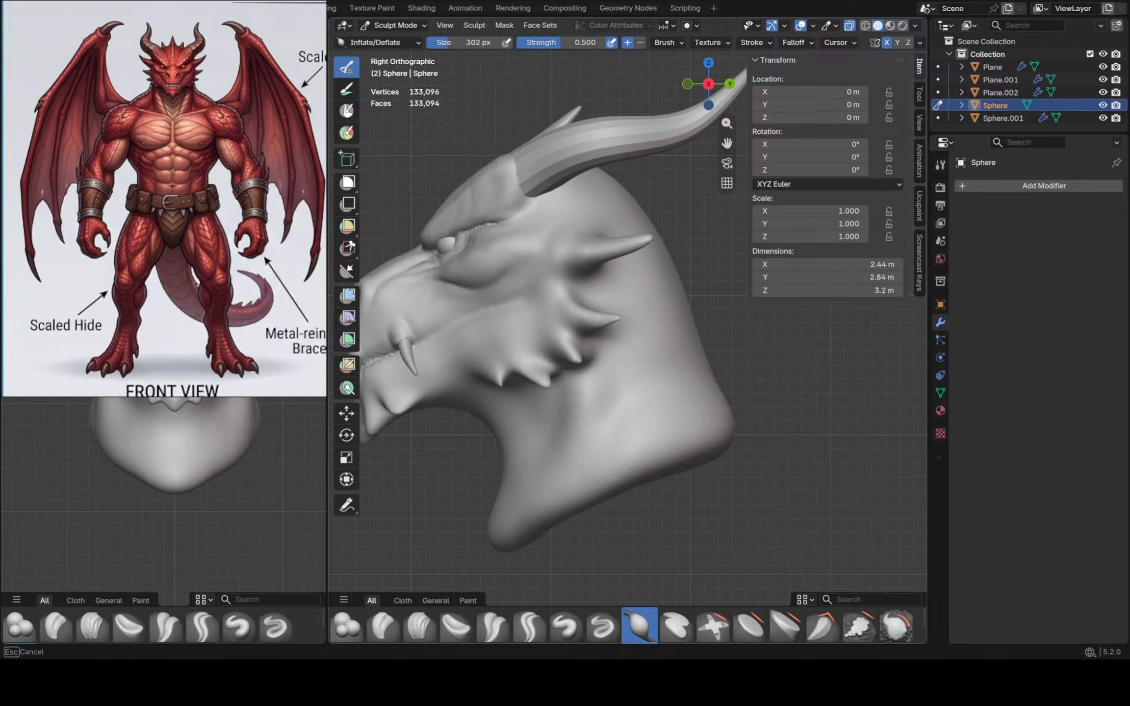
drag(637, 350, 639, 334)
Sculpt a sharp crease line from the outer eye corner back toward the upper cheek spike with Crease Sharp at 160 px
key(f)
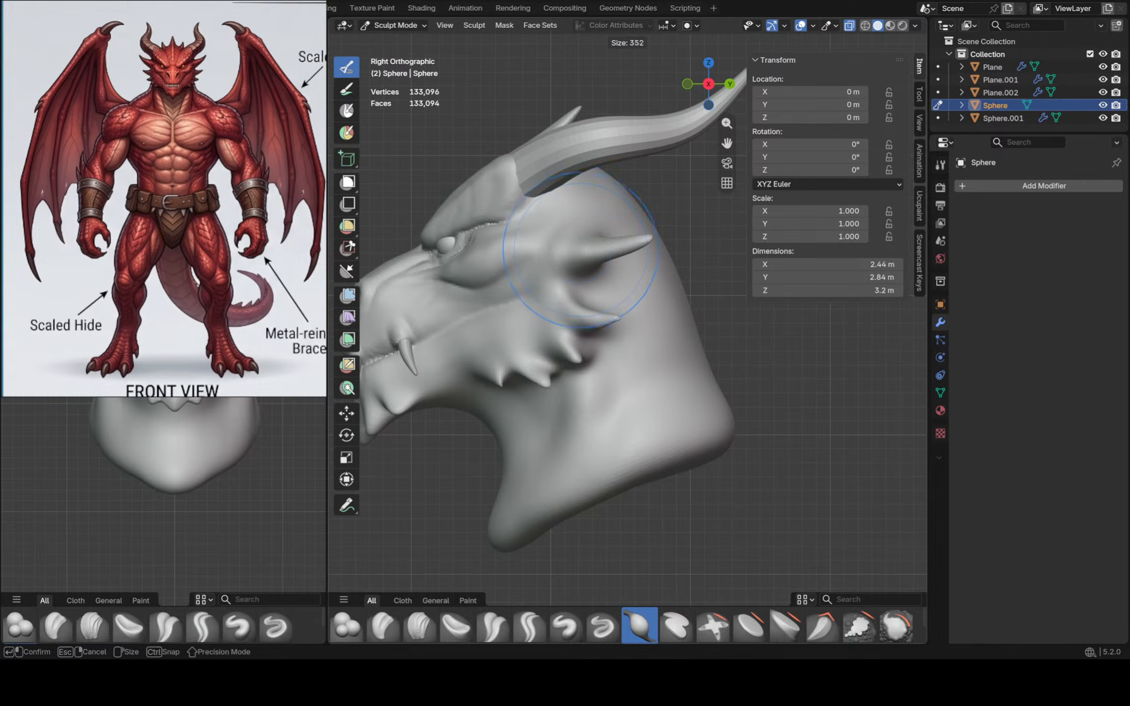
click(570, 255)
click(530, 626)
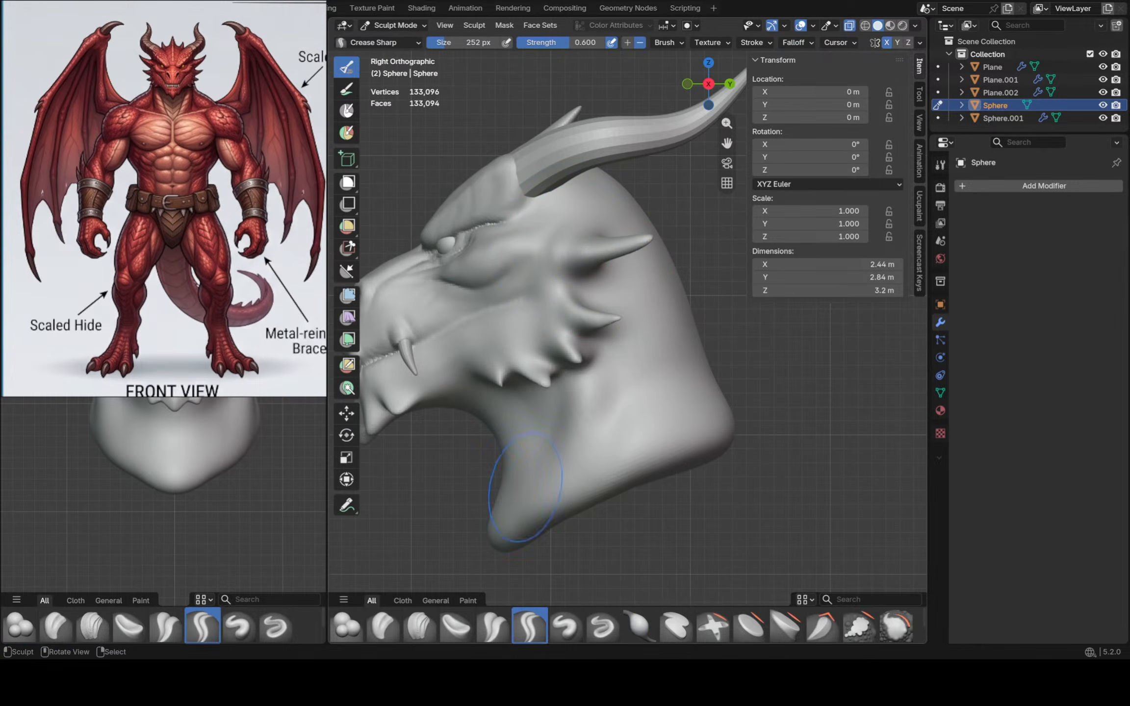
mouse_move(564, 241)
middle_down()
mouse_move(521, 283)
mouse_move(544, 246)
middle_up()
scroll(554, 247, up, 1)
key(f)
click(520, 252)
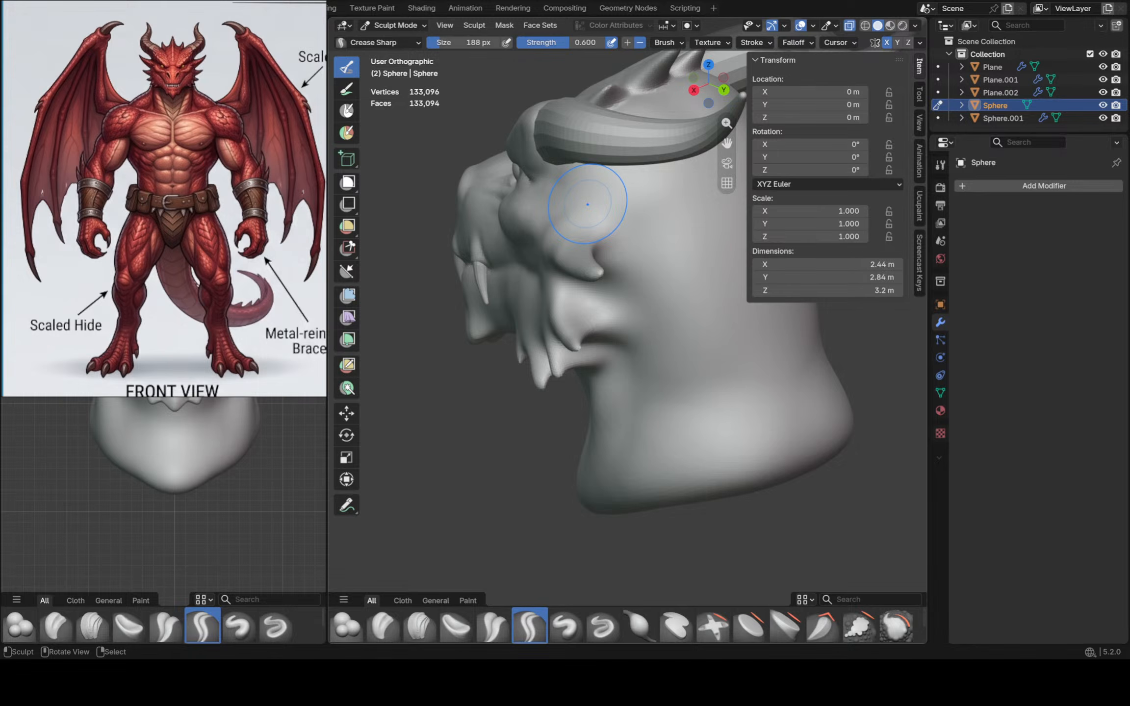
middle_drag(587, 204, 619, 195)
scroll(617, 194, up, 2)
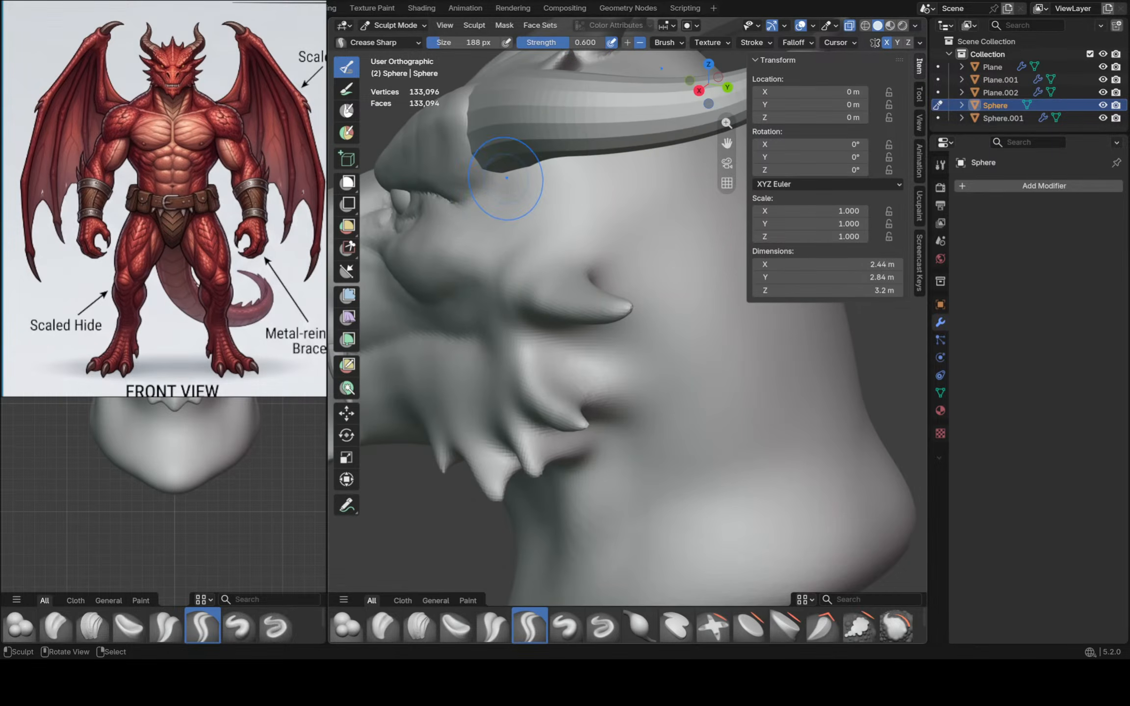
key(KP_3)
key(f)
click(496, 190)
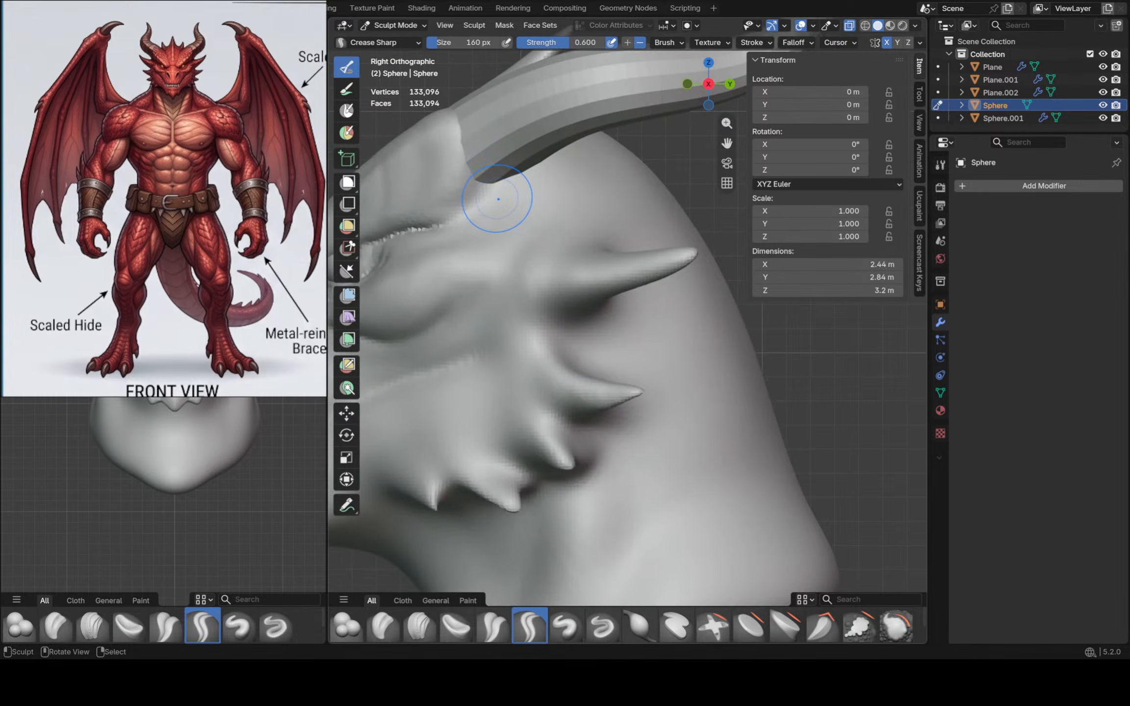
scroll(496, 191, down, 2)
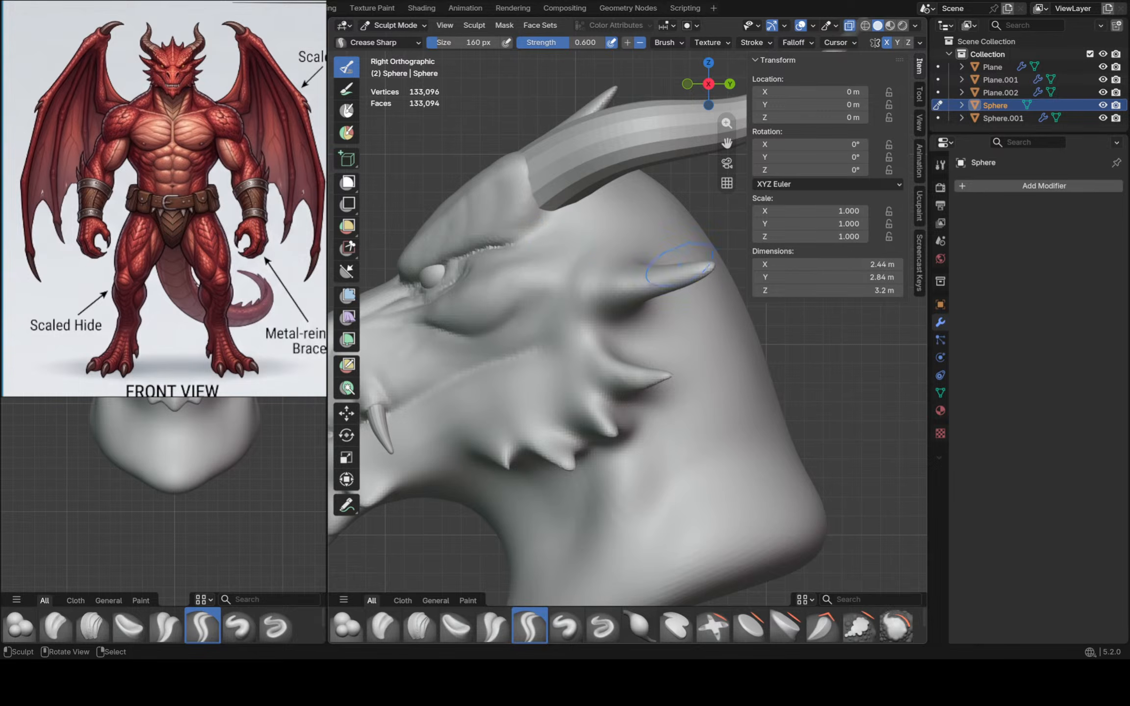
scroll(679, 263, up, 1)
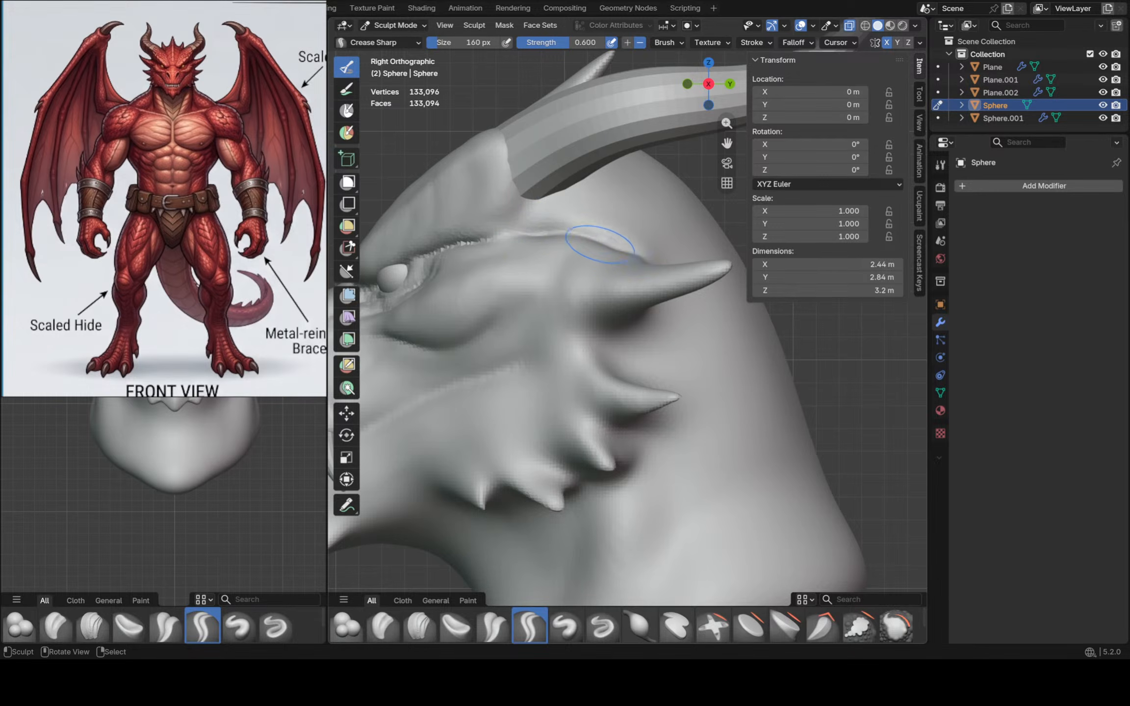
Crease the area around the back of the upper cheek spike's base with the Crease Sharp brush at 260 px
middle_drag(688, 275, 620, 318)
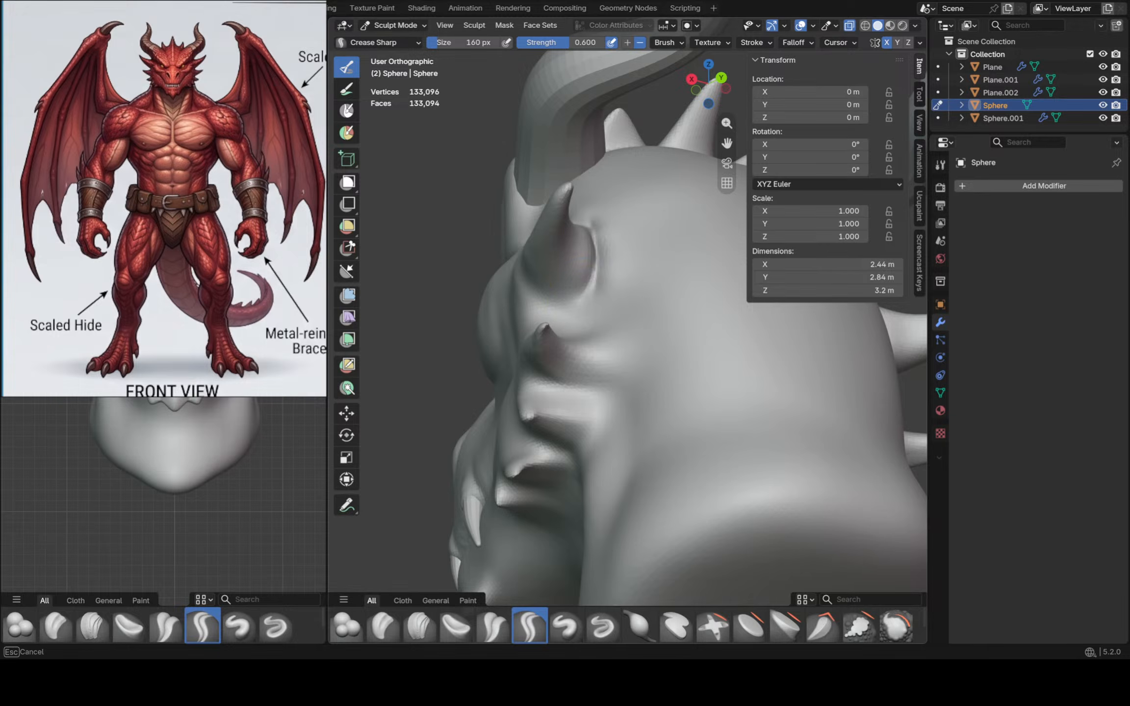
middle_drag(596, 223, 586, 246)
key(f)
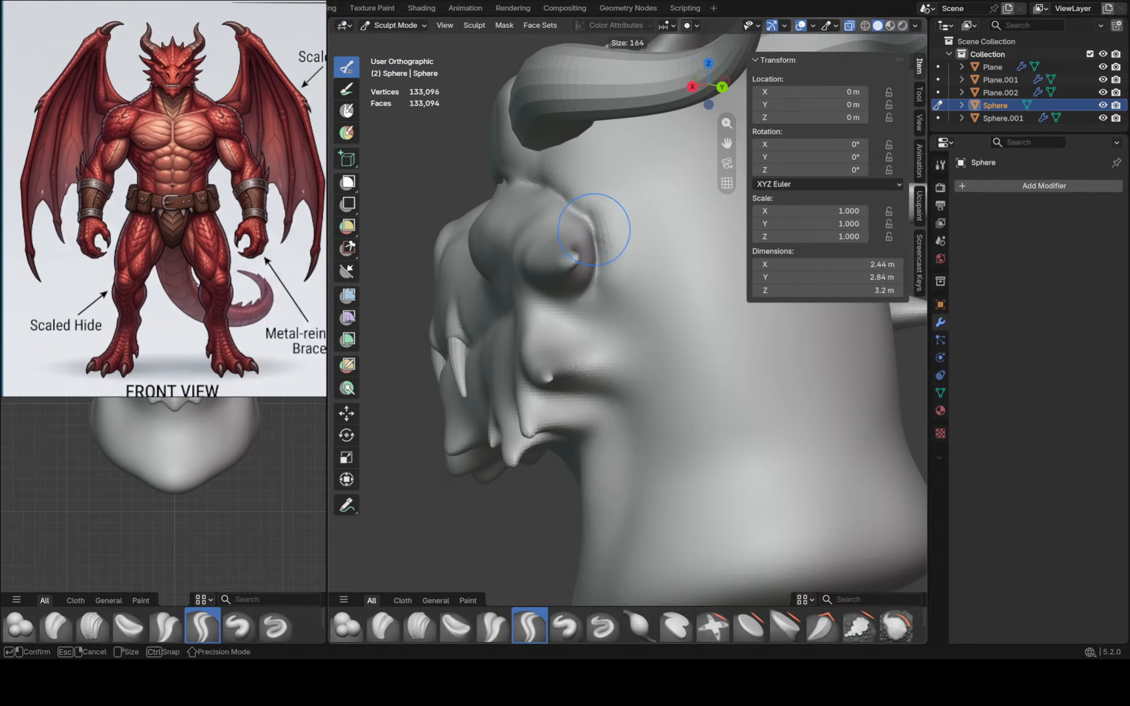
click(649, 226)
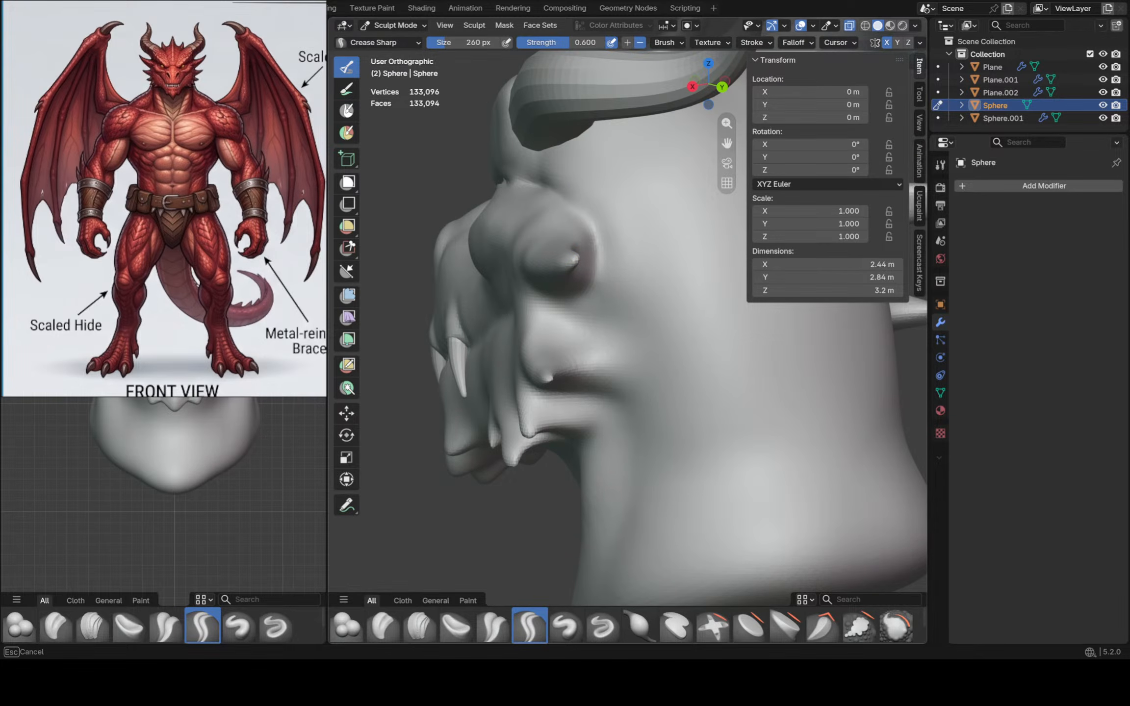
middle_drag(592, 246, 481, 250)
Try carving a crease down the base of the second cheek spike with Crease Sharp at 184 px
key(f)
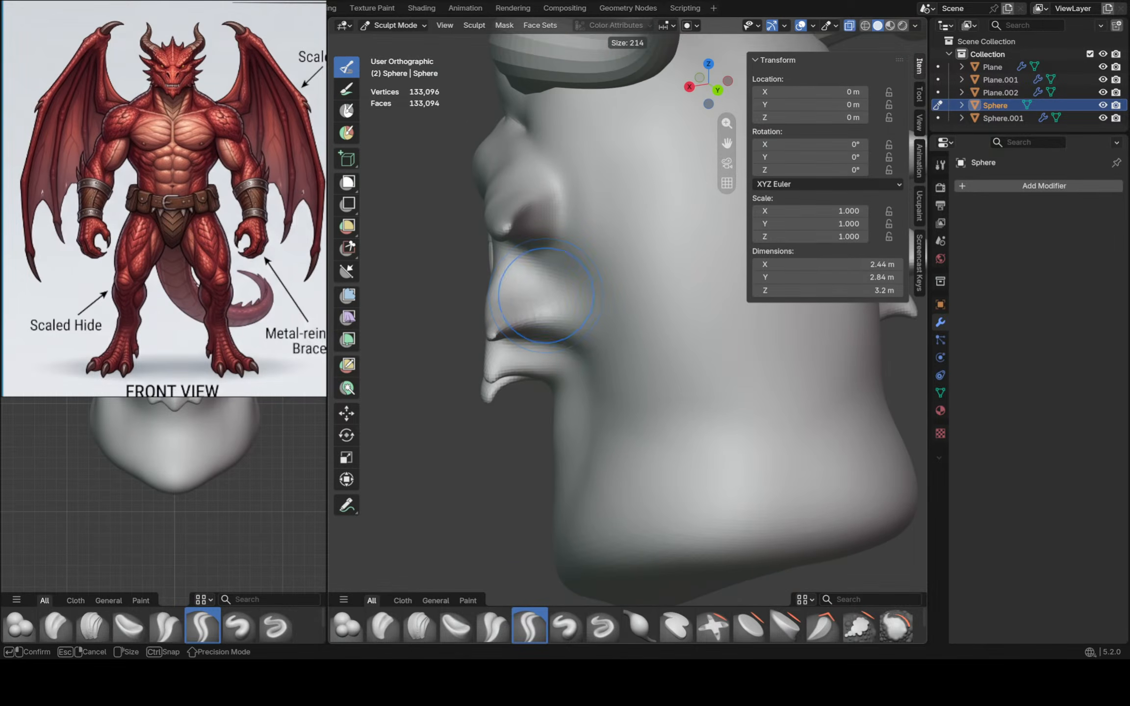
click(524, 271)
middle_drag(526, 281, 525, 271)
drag(546, 285, 543, 333)
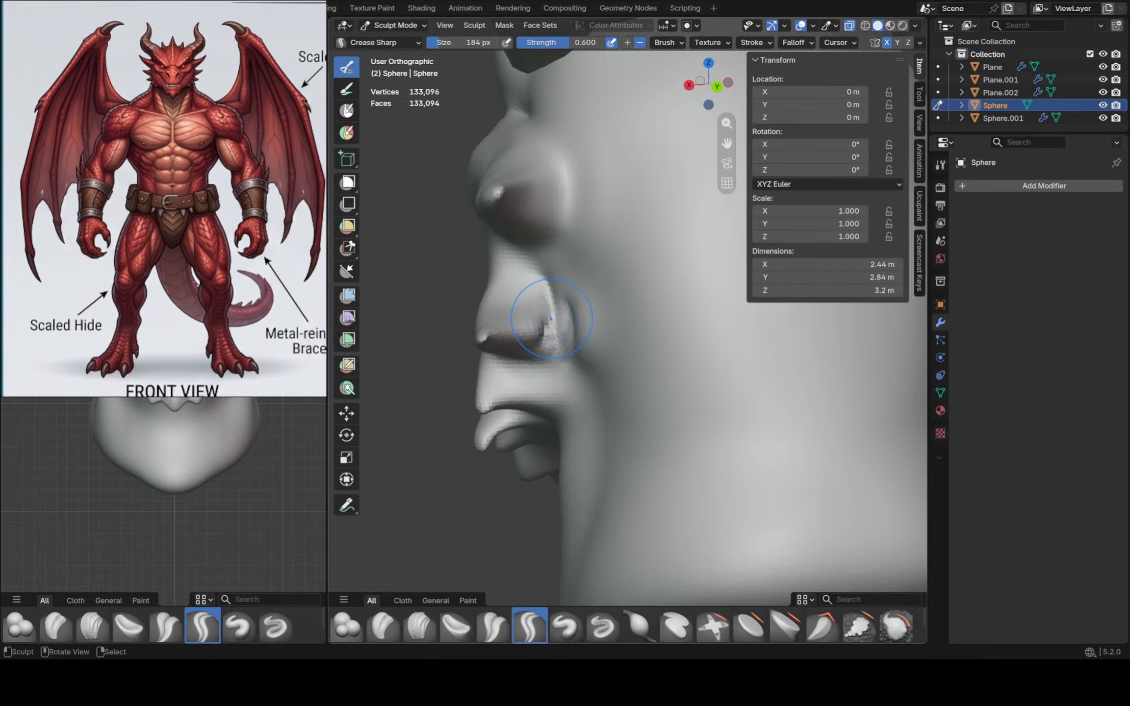
key(ctrl+z)
Crease the second cheek spike's base at 306 px, and switch to the Grab brush at 402 px
key(f)
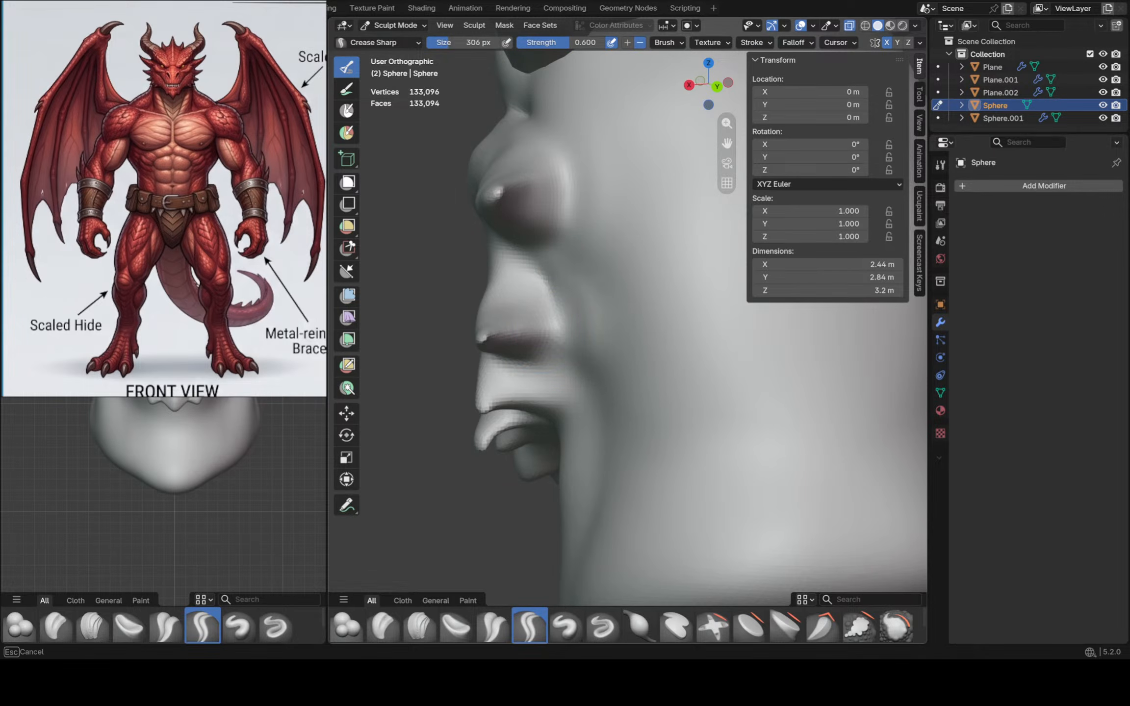
key(g)
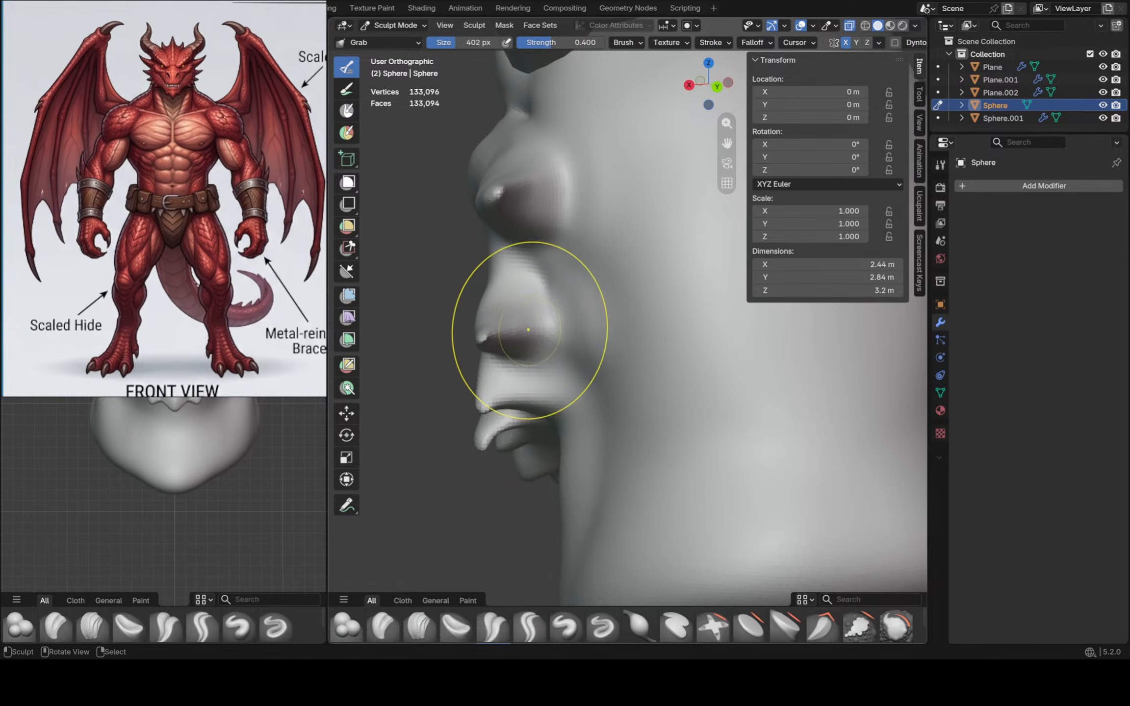
mouse_move(517, 315)
middle_down()
mouse_move(540, 314)
mouse_move(507, 308)
middle_up()
alt+middle_drag(446, 358, 527, 326)
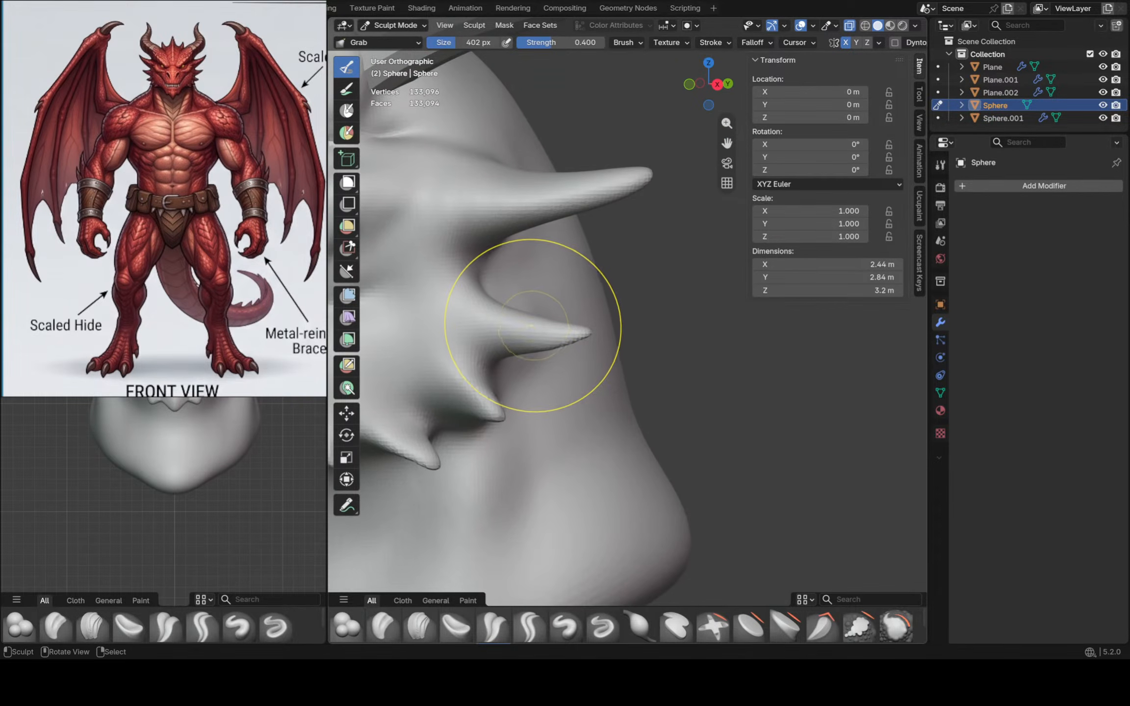
scroll(534, 317, up, 2)
scroll(533, 312, down, 7)
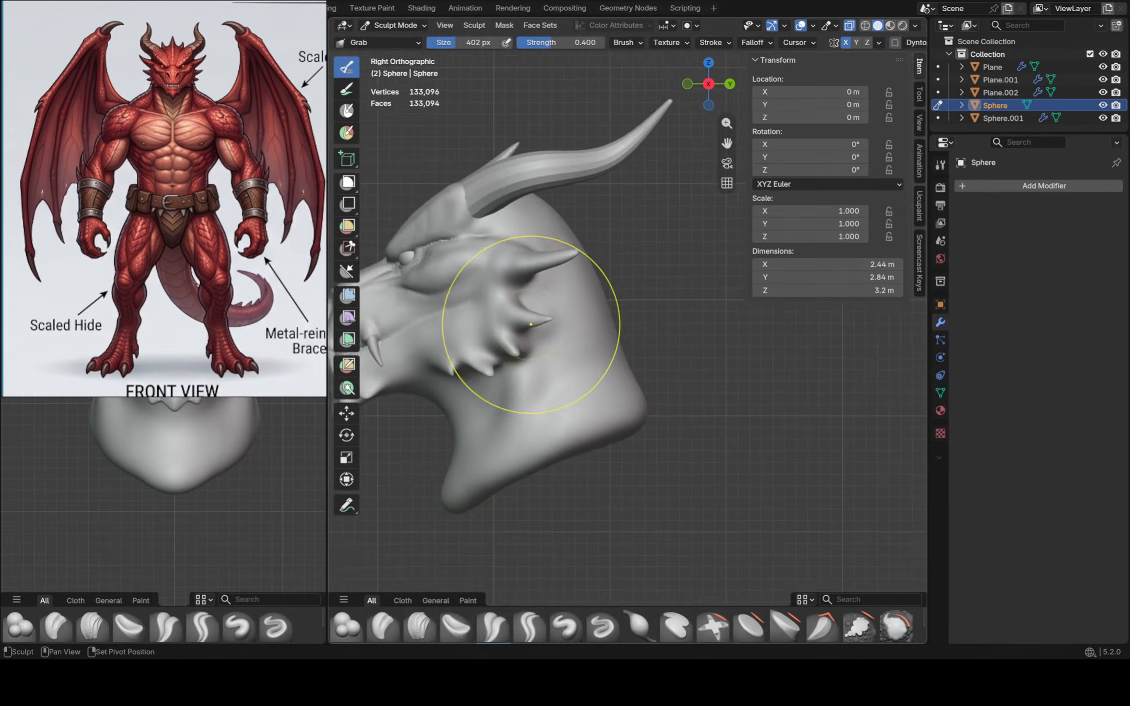
Nudge the cheek and jaw spikes into shape with small Grab strokes at 402 px
scroll(495, 346, up, 5)
middle_drag(438, 317, 432, 346)
drag(432, 346, 483, 317)
middle_drag(483, 318, 525, 278)
drag(525, 278, 542, 270)
middle_drag(542, 270, 549, 241)
drag(549, 241, 555, 238)
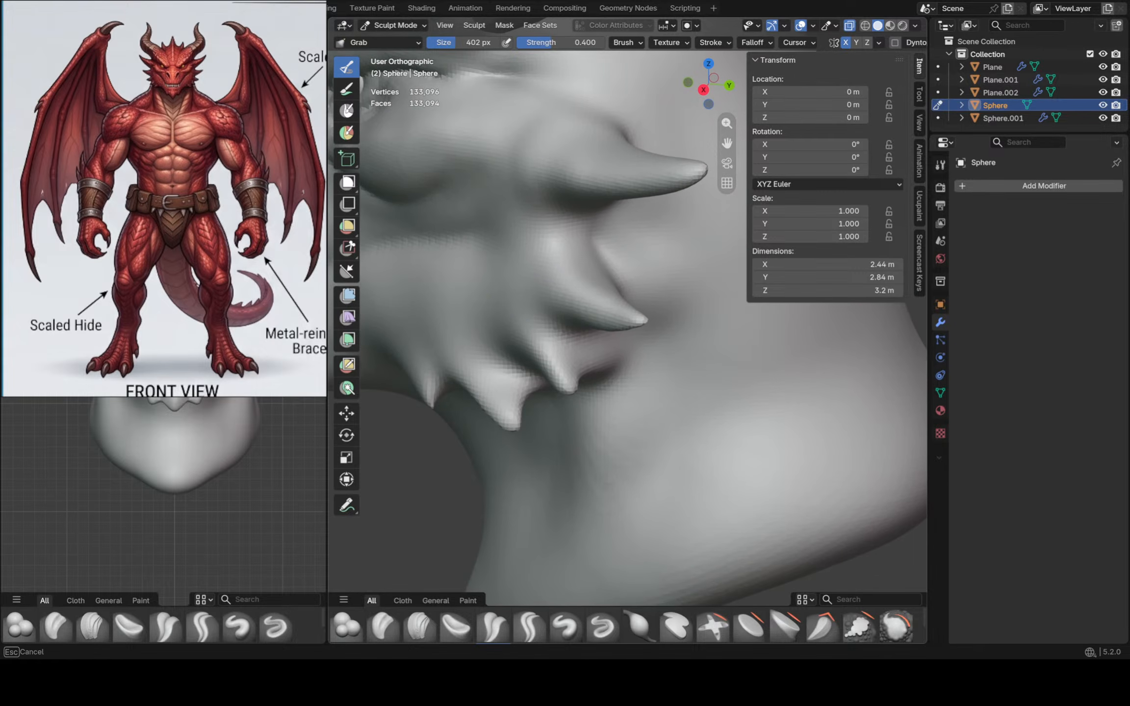
drag(574, 189, 578, 182)
scroll(577, 182, down, 3)
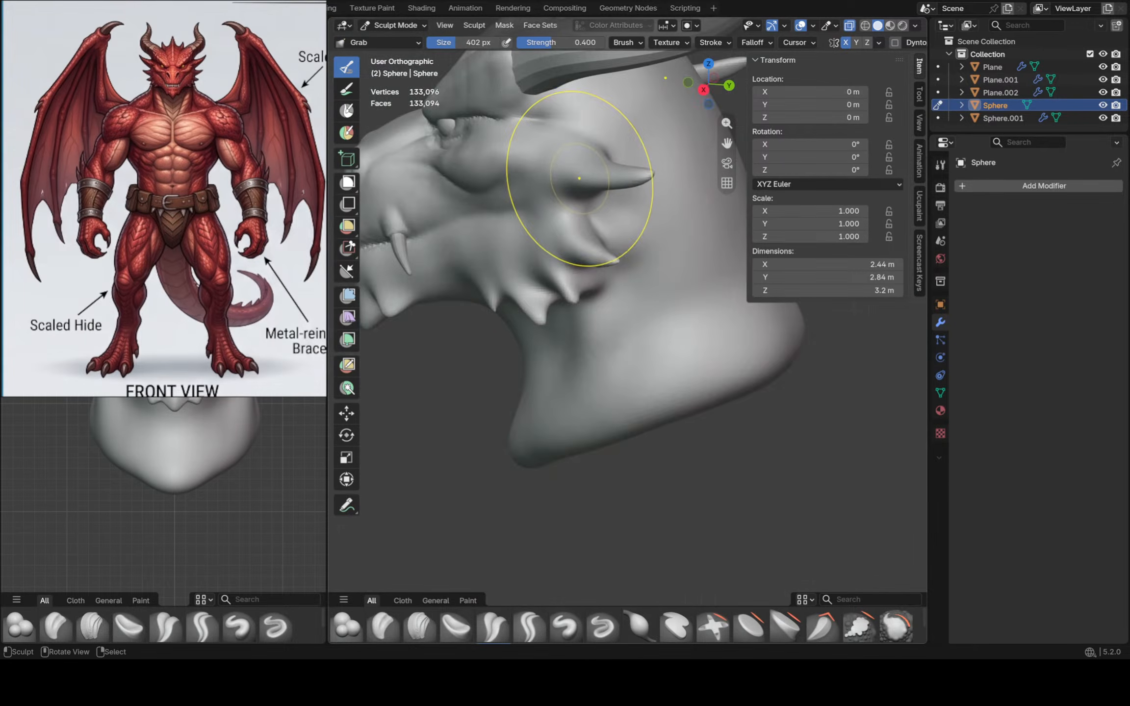
Adjust the base and tip of the upper cheek spike in the right orthographic view with the Grab brush
key(KP_3)
scroll(578, 181, down, 1)
shift+middle_drag(577, 182, 637, 292)
scroll(557, 318, up, 4)
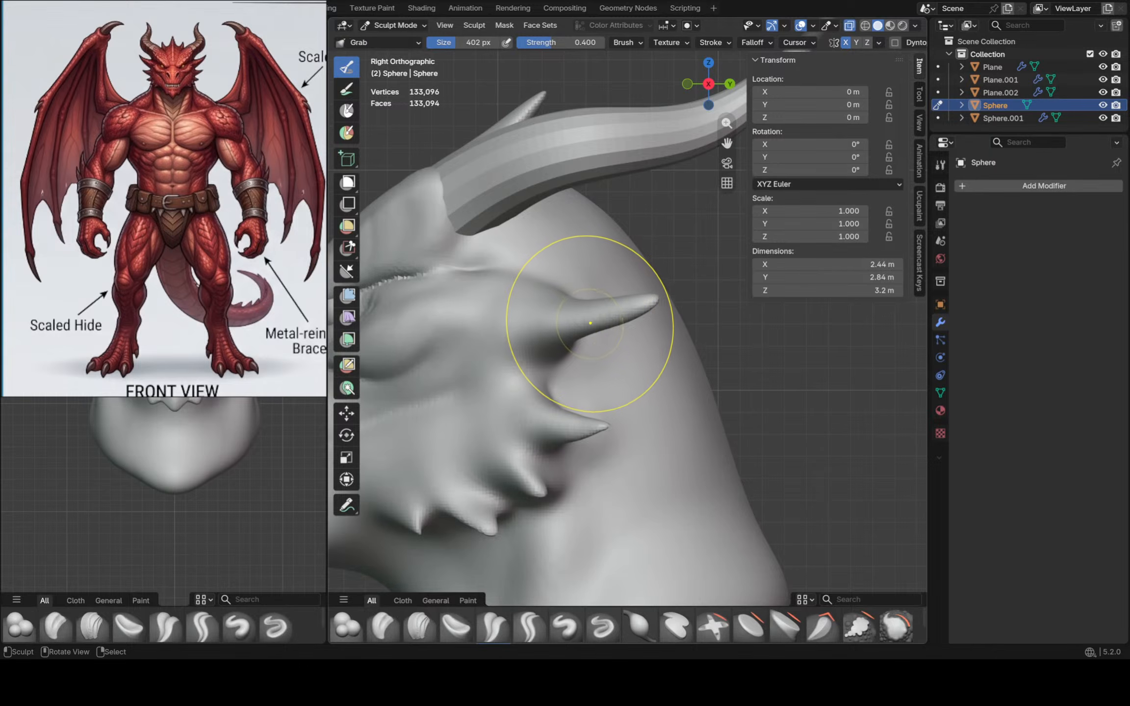
scroll(571, 311, down, 1)
drag(566, 319, 564, 320)
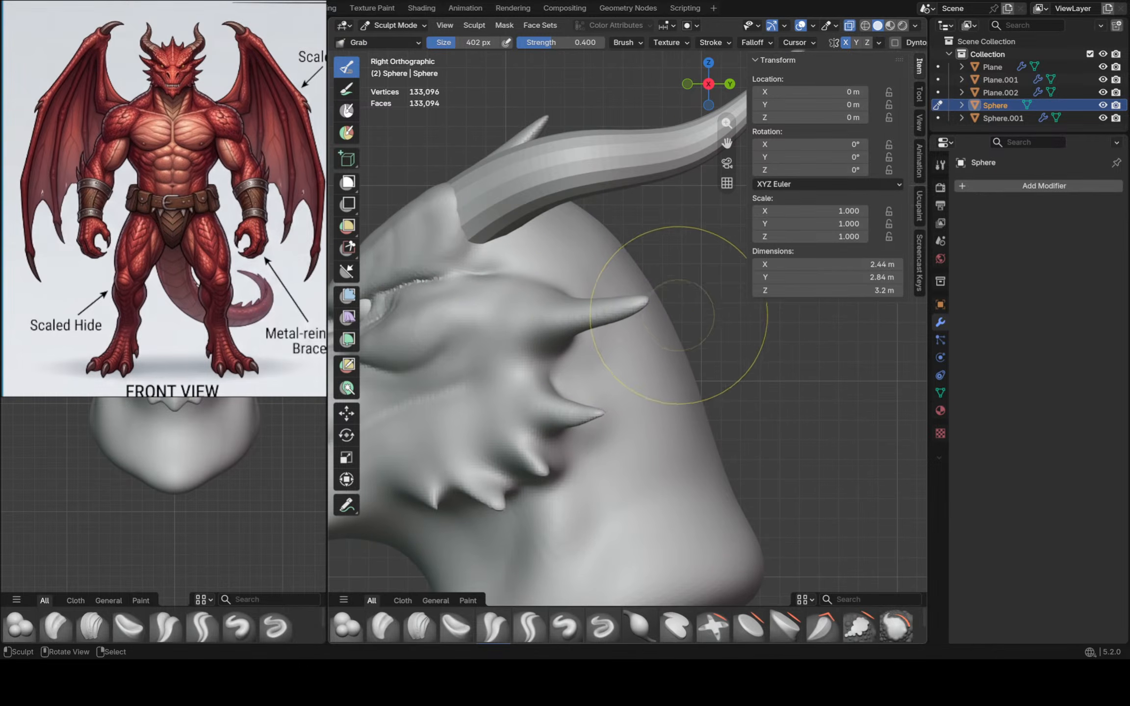
mouse_move(649, 306)
mouse_down()
mouse_move(648, 284)
mouse_move(640, 304)
mouse_up()
scroll(493, 625, down, 1)
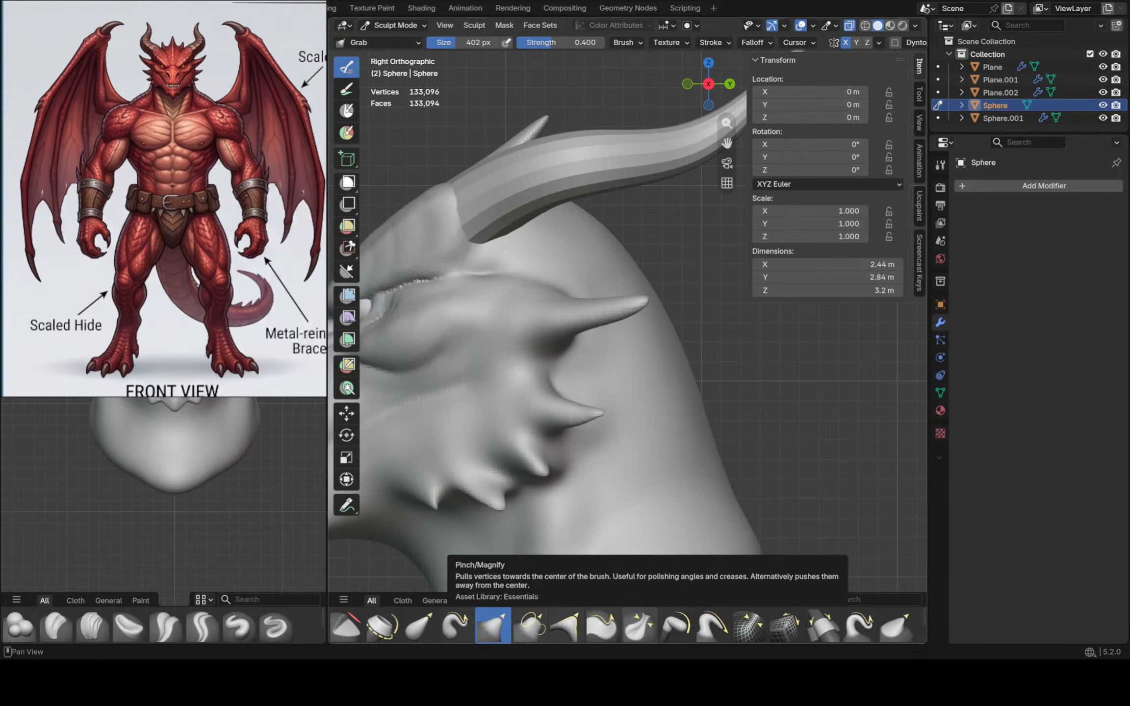
Bend the upper cheek spike upward toward the horn, using the Pull brush and the Pose brush
click(712, 625)
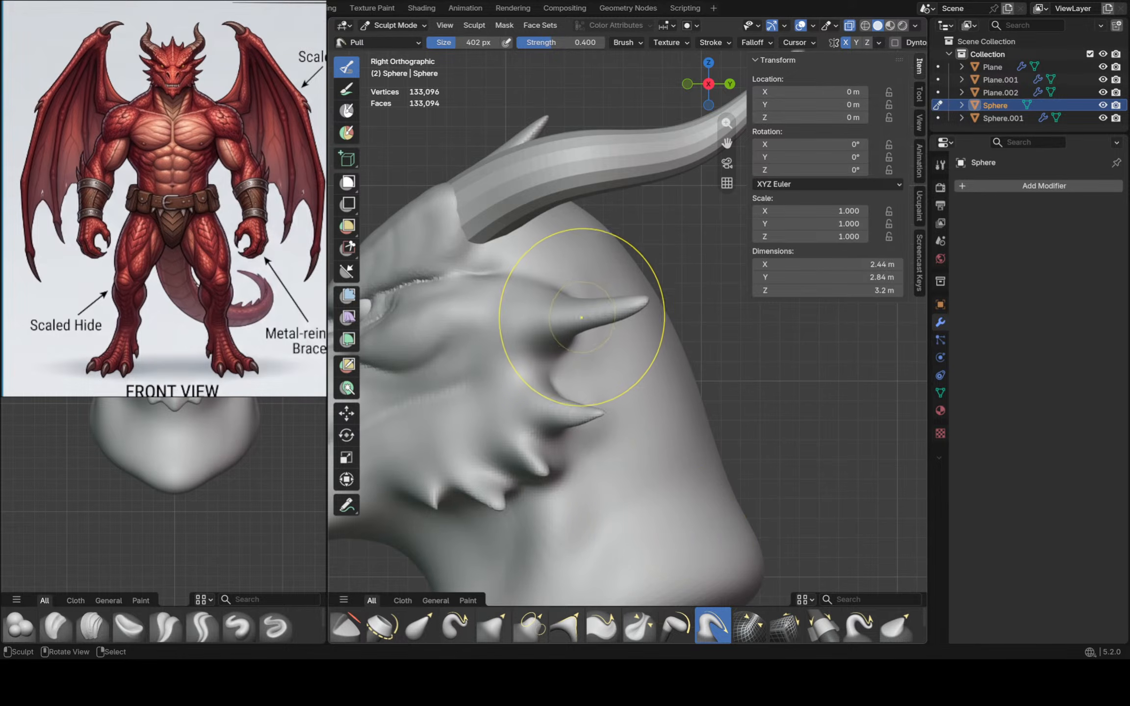
mouse_move(574, 340)
mouse_down()
mouse_move(636, 322)
mouse_move(587, 303)
mouse_move(629, 298)
mouse_move(626, 275)
mouse_move(591, 286)
mouse_move(563, 275)
mouse_move(582, 290)
mouse_up()
click(675, 625)
Refine the position and curve of the raised upper cheek spike with the Grab brush at 402 px
key(g)
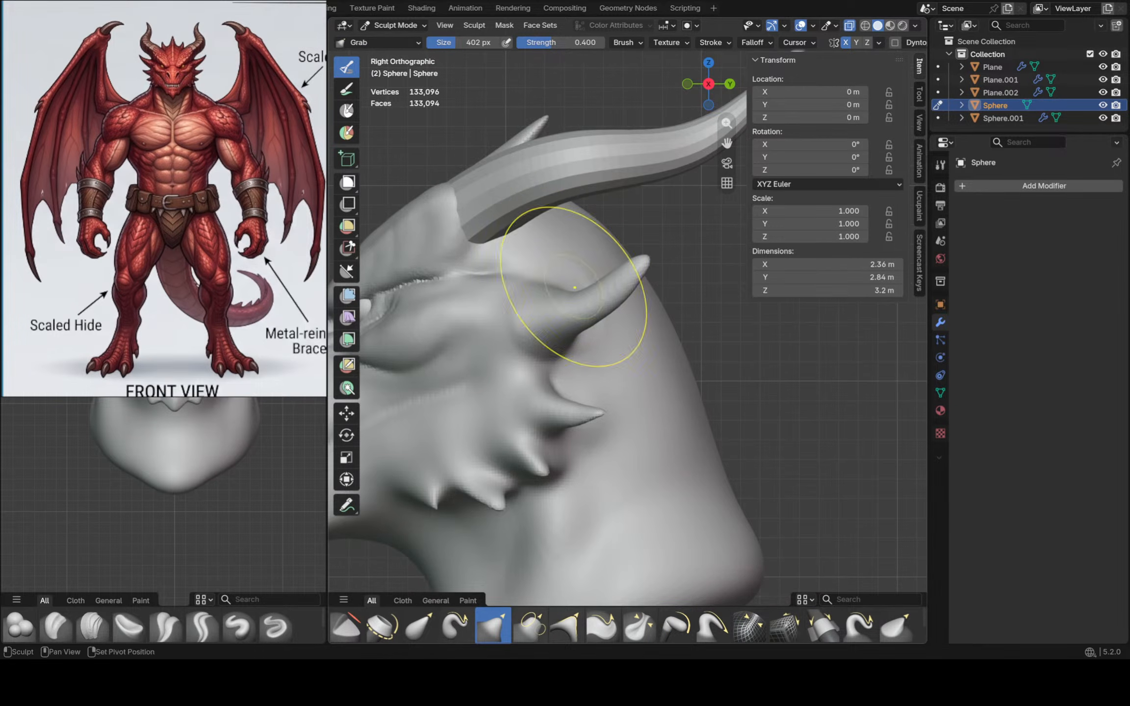
middle_drag(583, 290, 518, 345)
drag(518, 344, 517, 315)
alt+middle_drag(517, 315, 530, 307)
scroll(584, 283, down, 1)
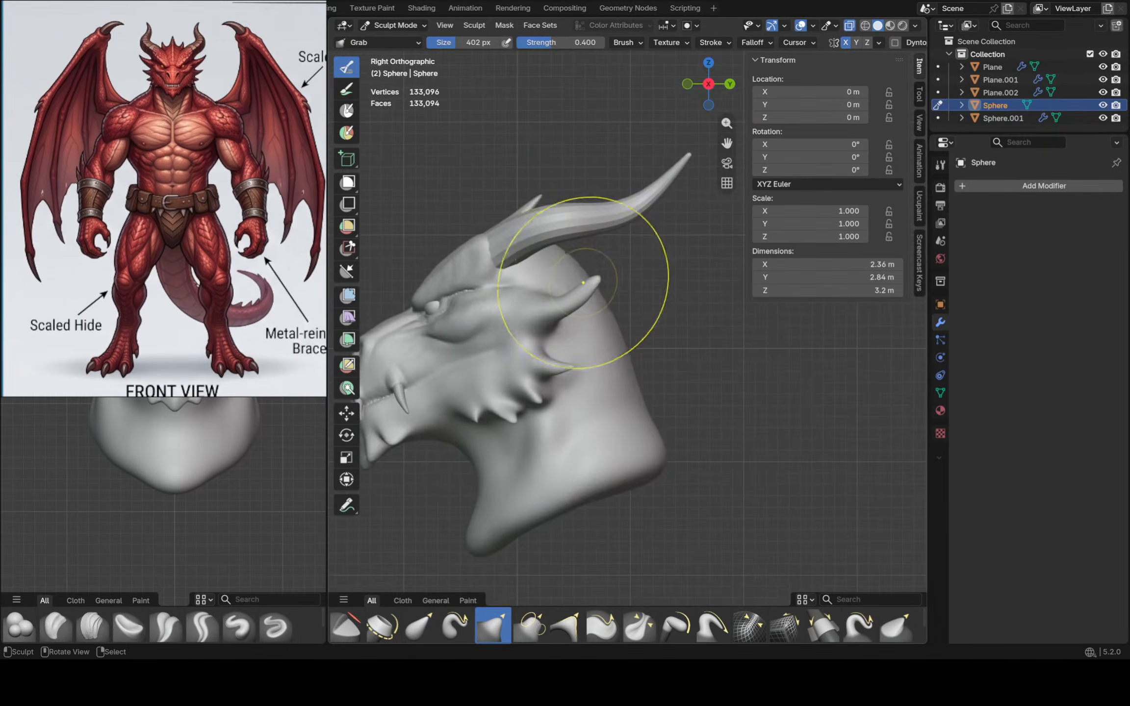
scroll(586, 282, up, 4)
mouse_move(603, 268)
mouse_down()
mouse_move(621, 252)
mouse_move(564, 299)
mouse_move(511, 320)
mouse_up()
scroll(607, 273, up, 3)
scroll(597, 265, down, 3)
shift+middle_drag(481, 338, 629, 325)
Carve a crease along the root of the upper cheek spike using Crease Polish at 96 px and strength 0.250
key(f)
click(582, 327)
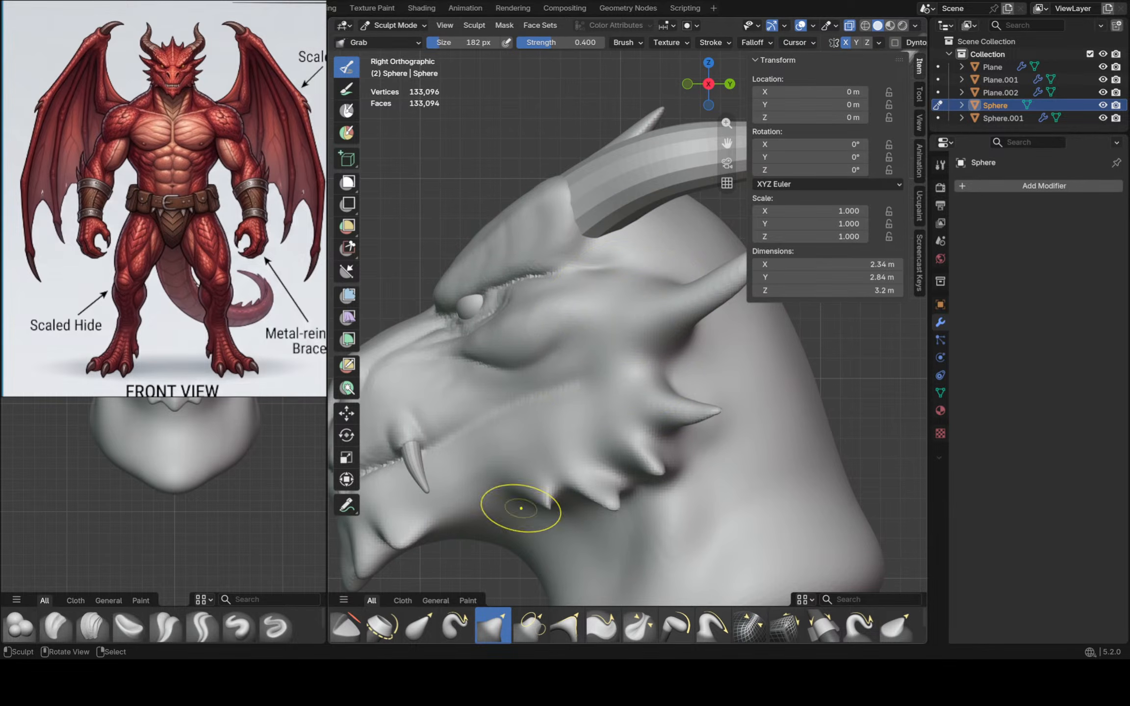
scroll(491, 625, up, 1)
click(493, 625)
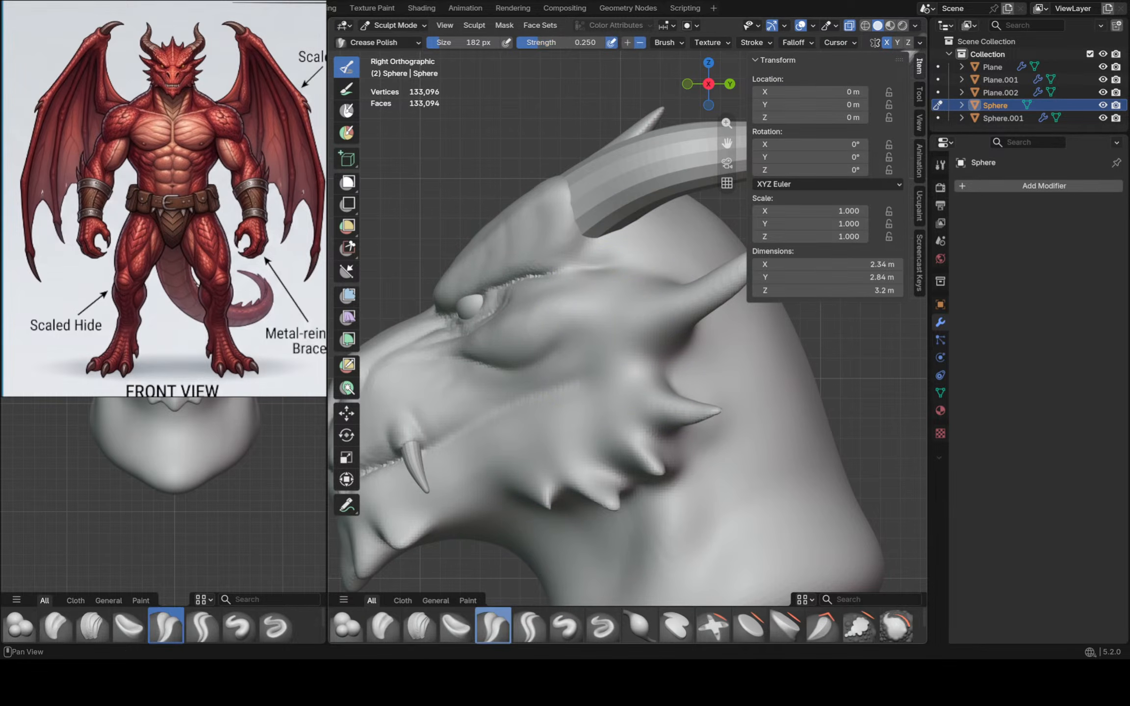
key(f)
click(514, 449)
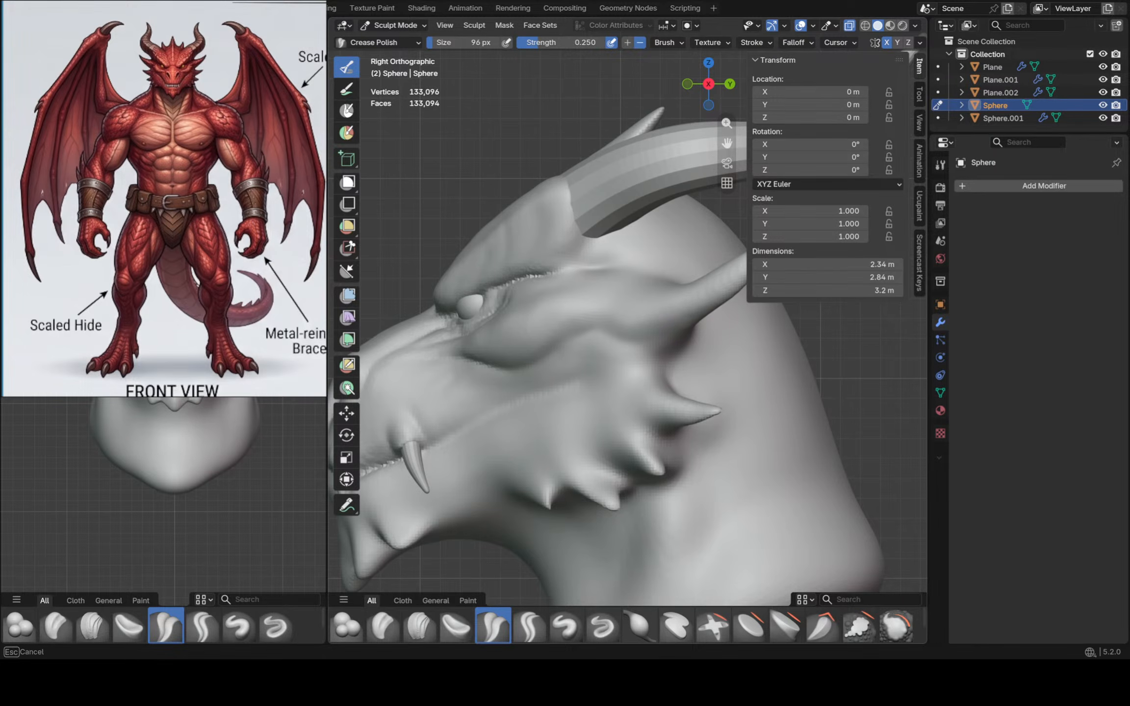
scroll(650, 329, up, 4)
drag(693, 321, 715, 307)
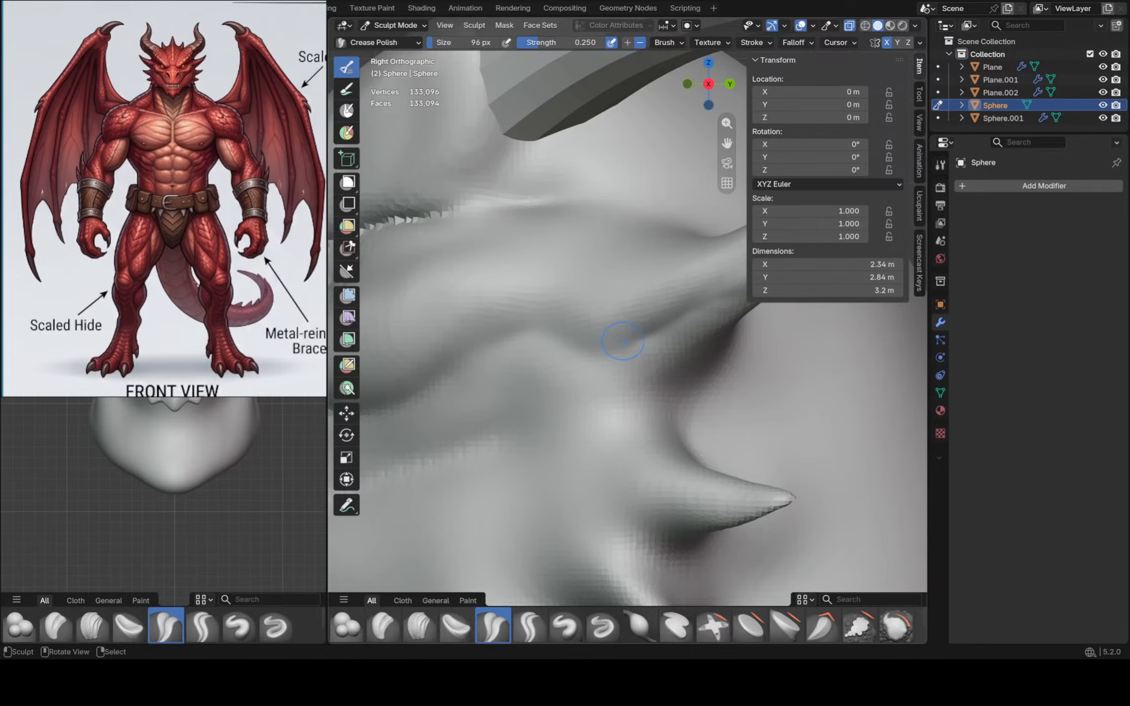
scroll(554, 346, down, 5)
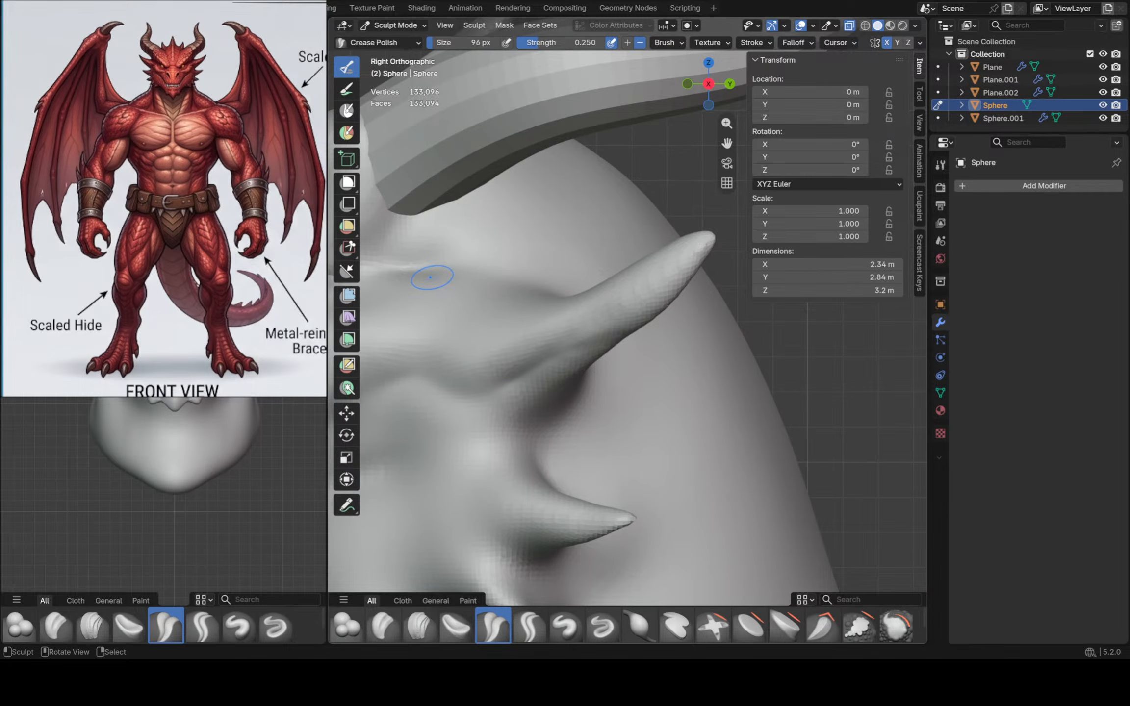
scroll(430, 269, down, 3)
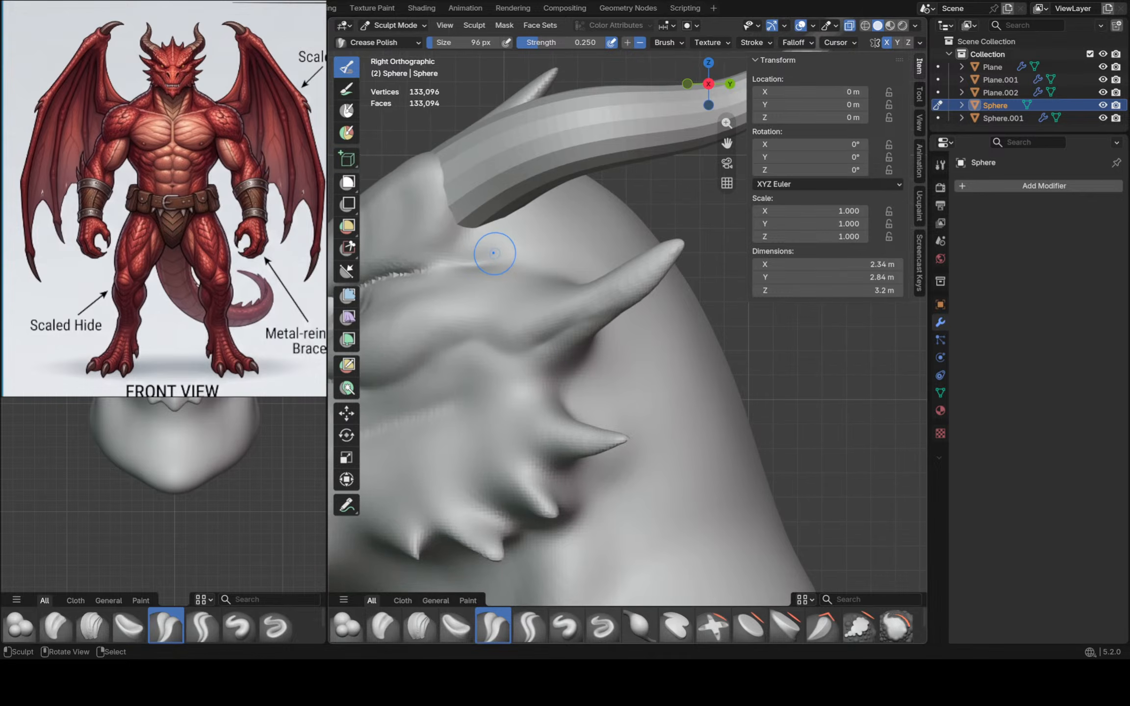
Adjust the cheek spikes from behind the head with the Grab brush at 346 px
middle_drag(502, 242, 632, 250)
key(g)
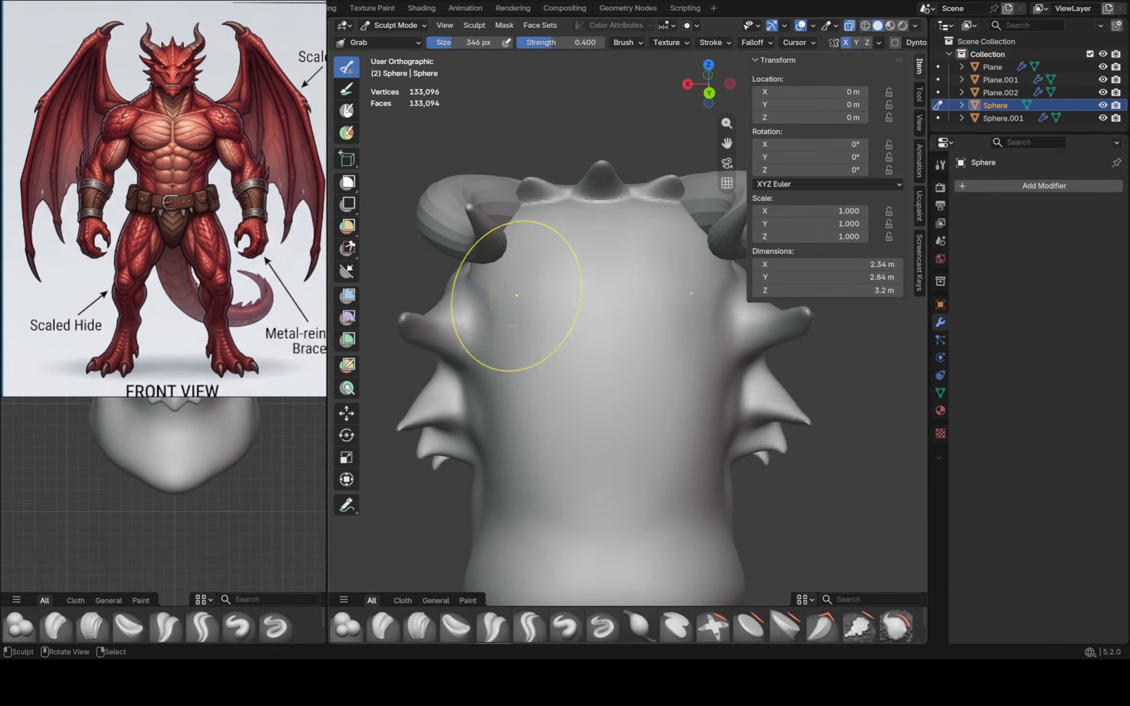
middle_drag(516, 289, 484, 249)
mouse_move(484, 249)
mouse_down()
mouse_move(514, 217)
mouse_move(559, 205)
mouse_up()
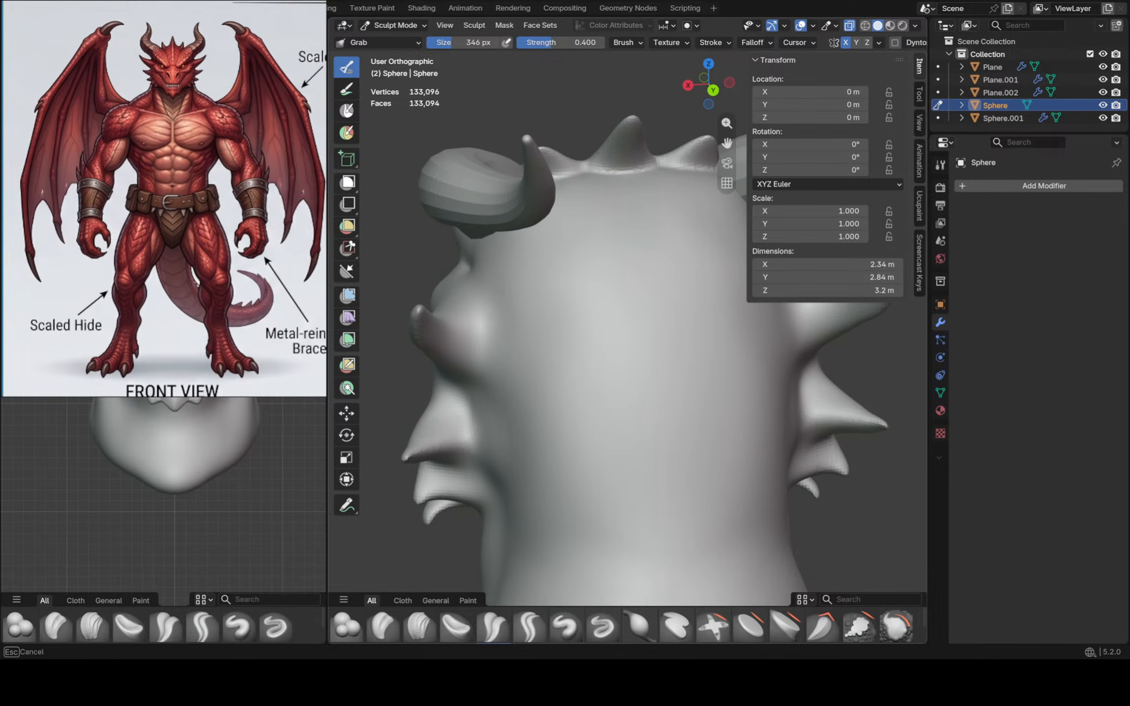
drag(498, 442, 503, 438)
mouse_move(532, 343)
middle_down()
mouse_move(517, 326)
mouse_move(530, 267)
mouse_move(585, 291)
middle_up()
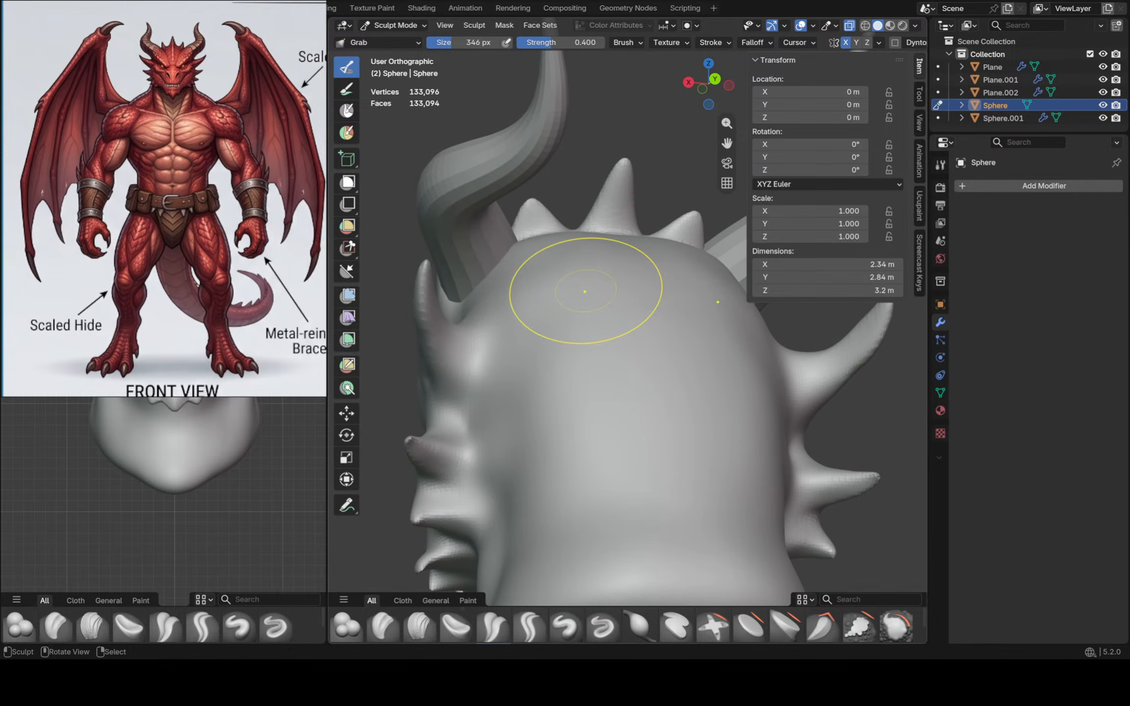
Raise the back of the skull toward the crown spikes with the Grab brush at 346 px and strength 0.400
drag(584, 291, 596, 265)
middle_drag(606, 252, 598, 260)
drag(622, 237, 626, 223)
middle_drag(625, 223, 625, 232)
drag(625, 232, 622, 208)
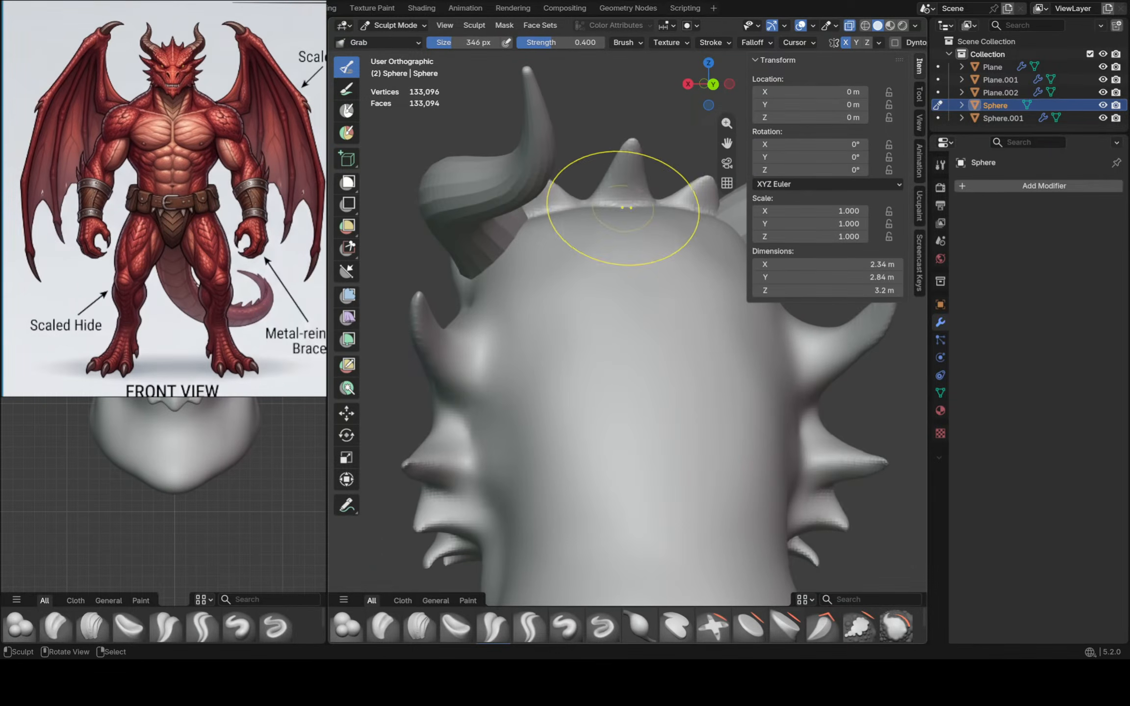
middle_drag(622, 208, 617, 228)
scroll(617, 220, up, 4)
drag(617, 220, 616, 195)
drag(581, 277, 582, 270)
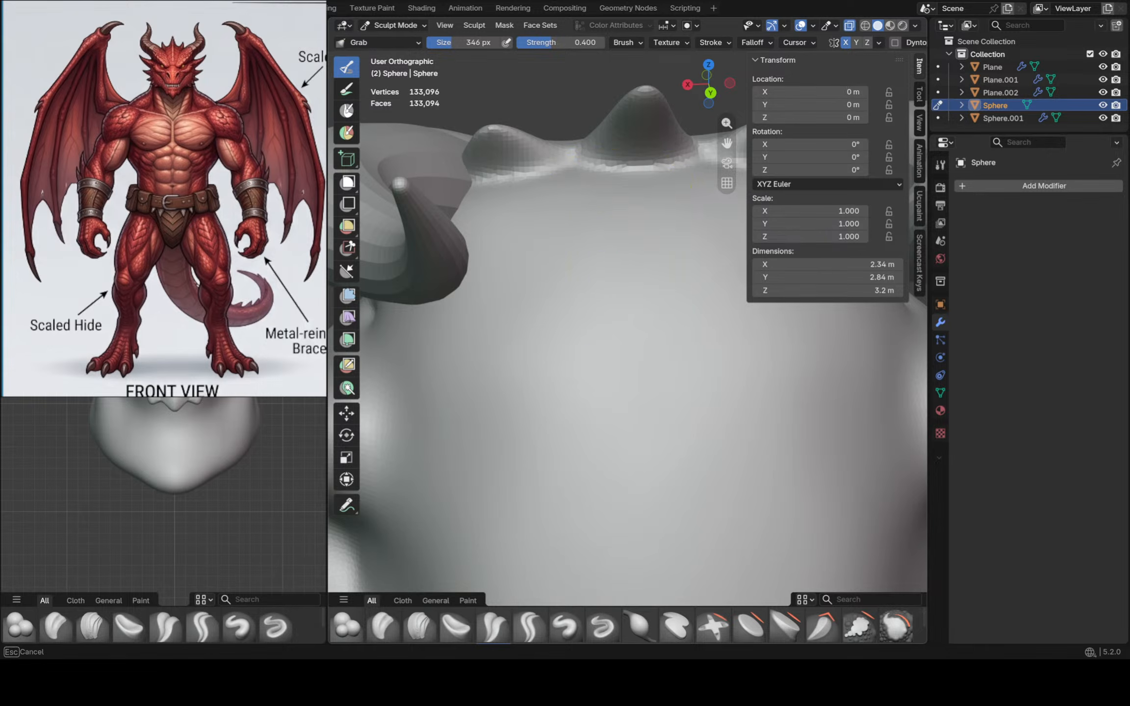
Try to flatten the base of the neck along a slanted line in the right side view with Line Project
ctrl+middle_drag(582, 270, 580, 432)
key(KP_3)
mouse_move(579, 317)
ctrl+middle_down()
mouse_move(575, 381)
mouse_move(606, 316)
ctrl+middle_up()
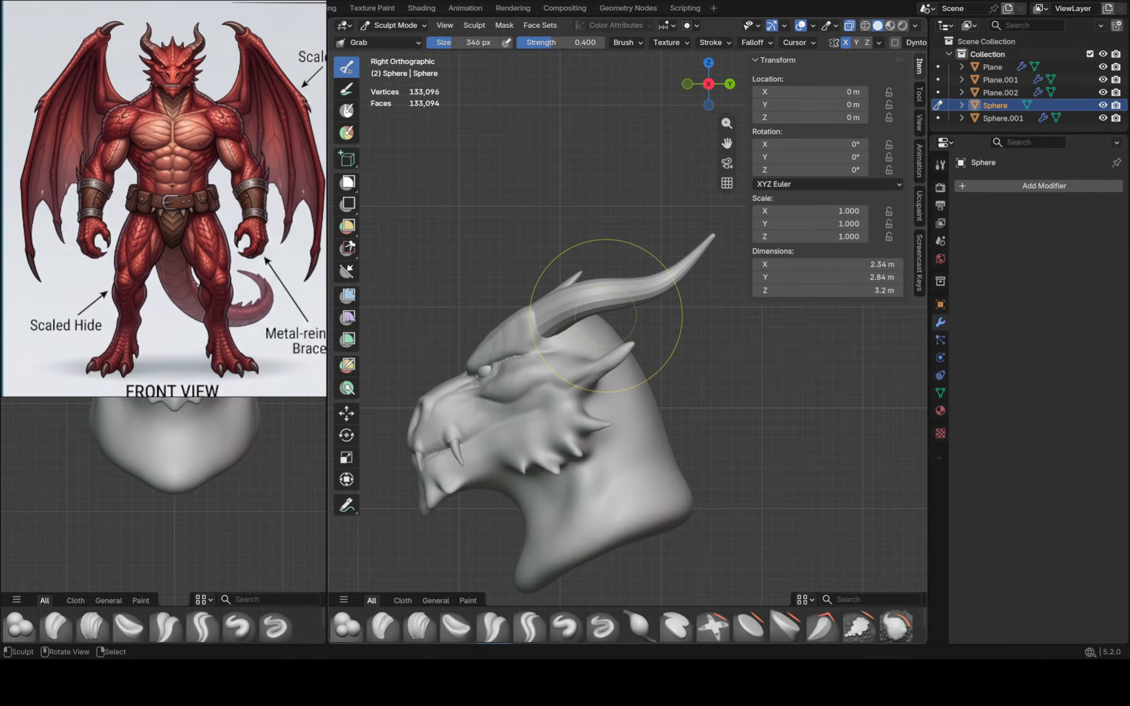
mouse_move(590, 424)
shift+middle_down()
mouse_move(623, 323)
mouse_move(637, 385)
shift+middle_up()
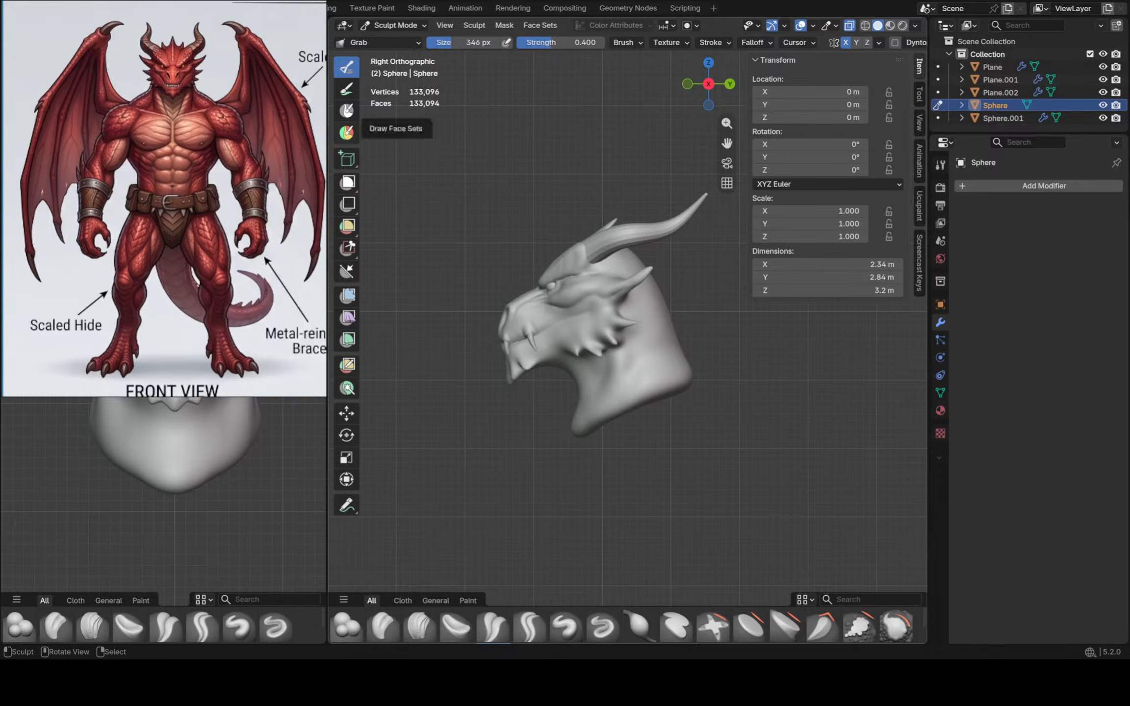
click(346, 271)
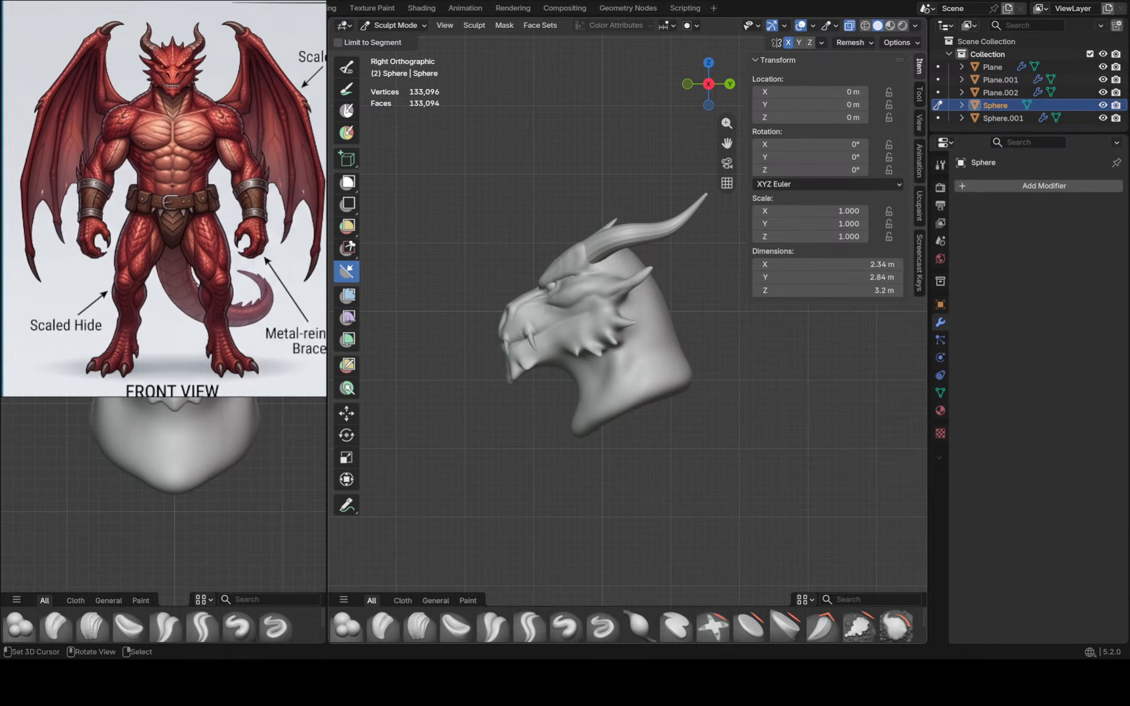
drag(549, 403, 706, 324)
key(ctrl+z)
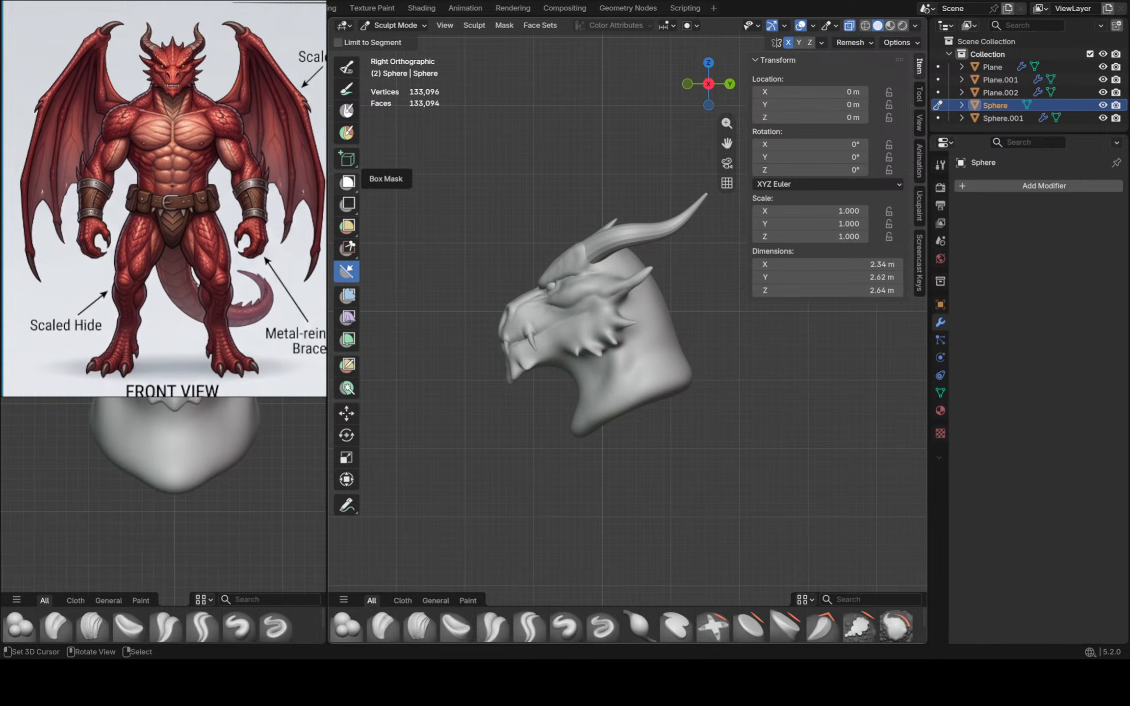
Mask the lower neck along a slanted line with Line Mask, soften the mask and set the sculpt pivot position
click(348, 182)
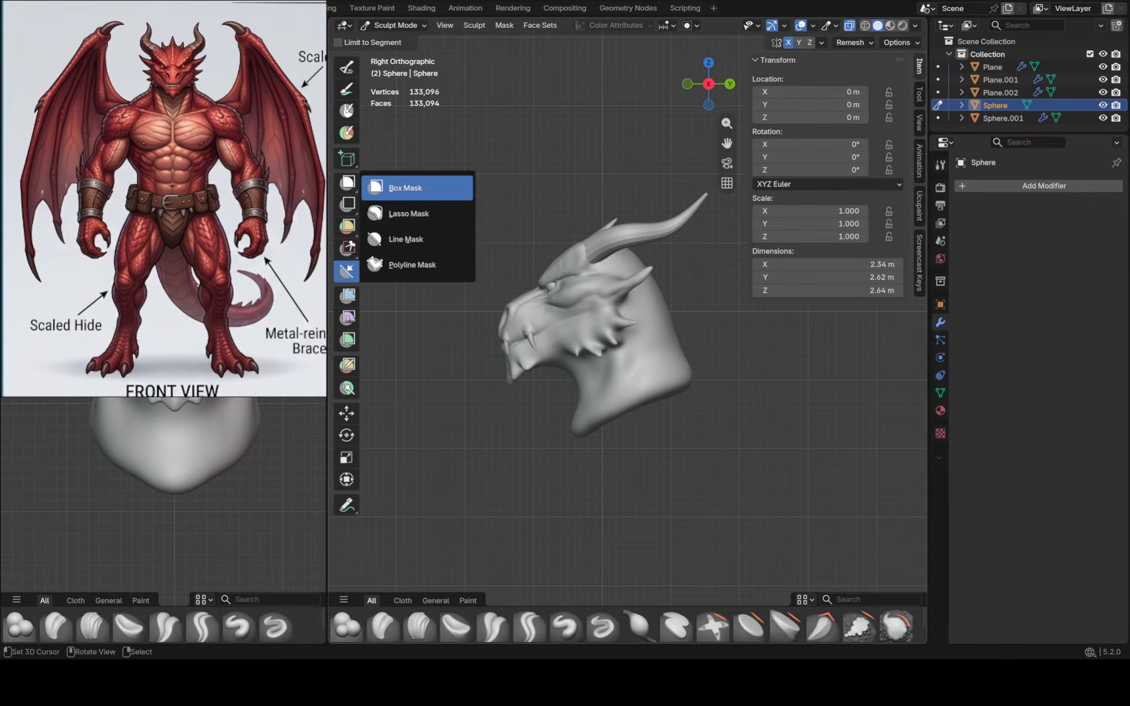
click(405, 238)
drag(545, 407, 711, 327)
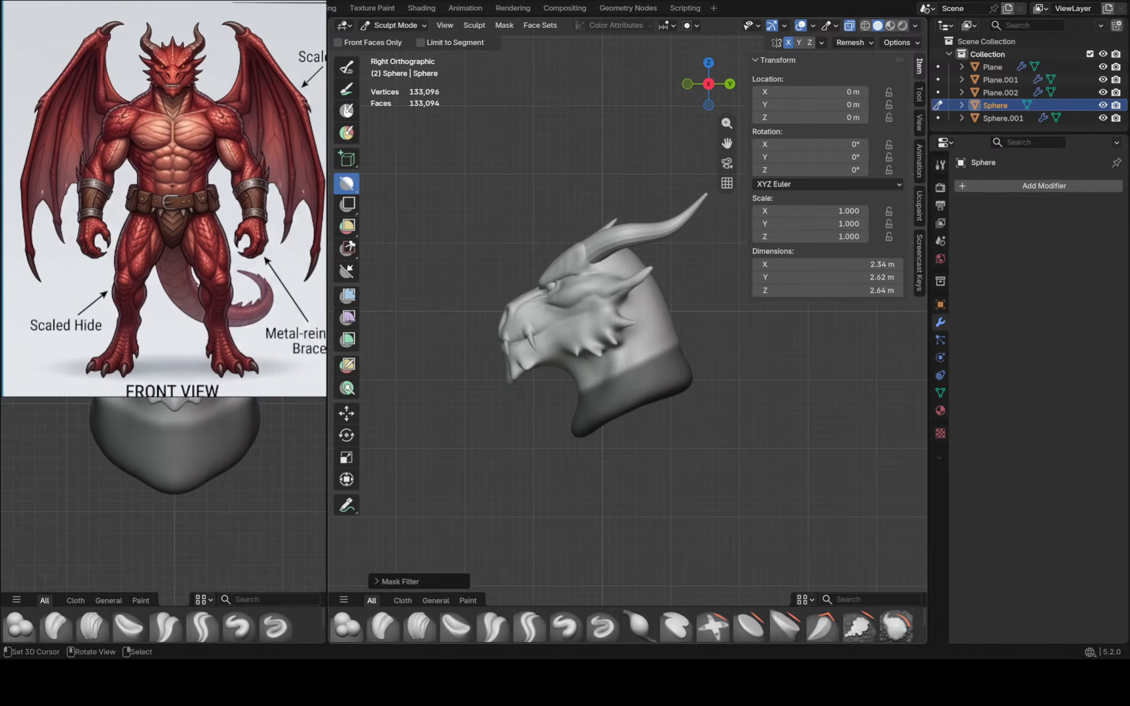
key(q)
click(439, 404)
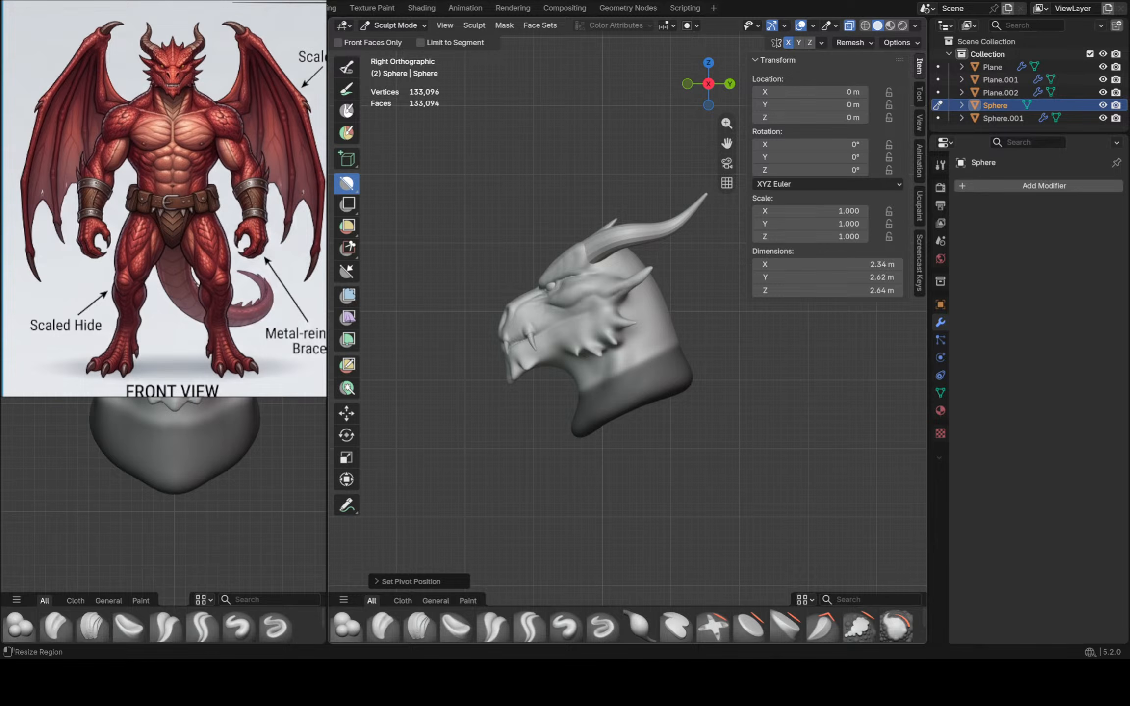
Move the base of the neck about 0.23 m down and slightly back with the head masked, and remesh the sculpt
click(346, 414)
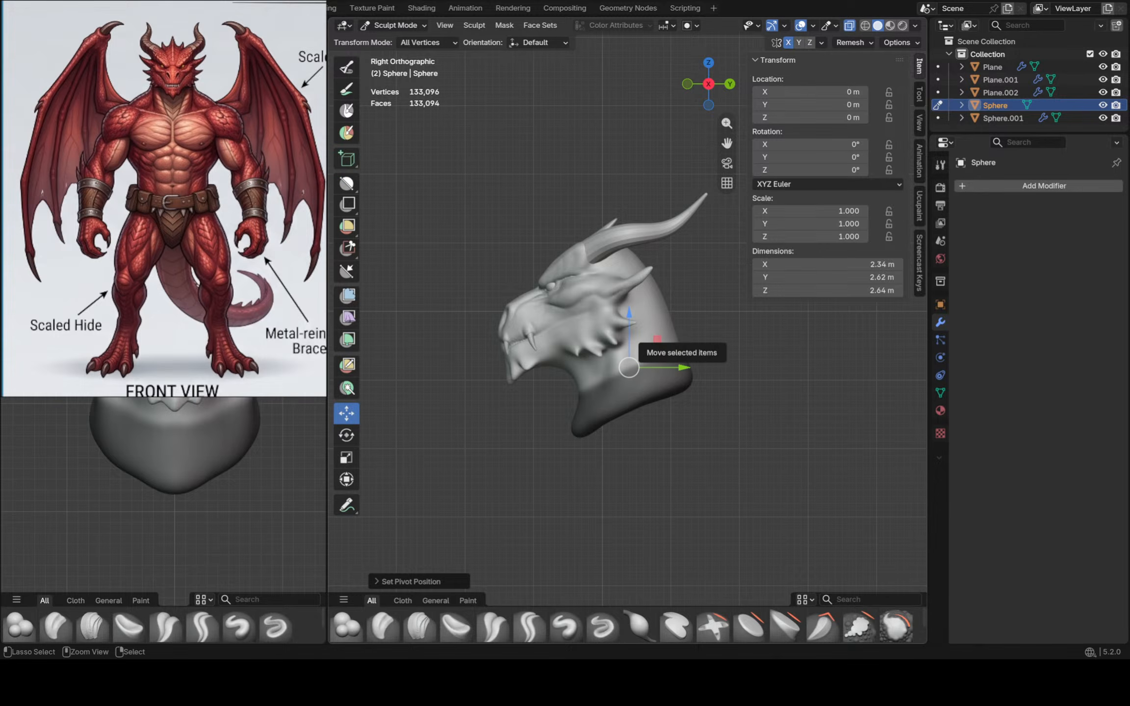
drag(628, 368, 634, 382)
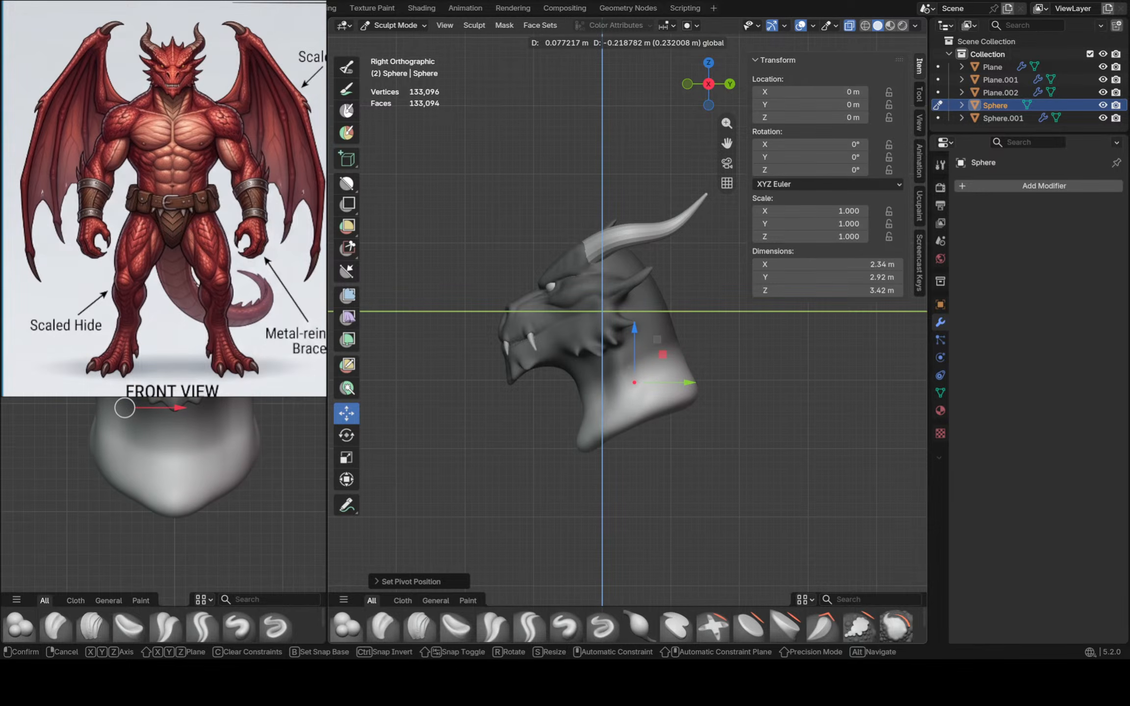
drag(634, 382, 634, 382)
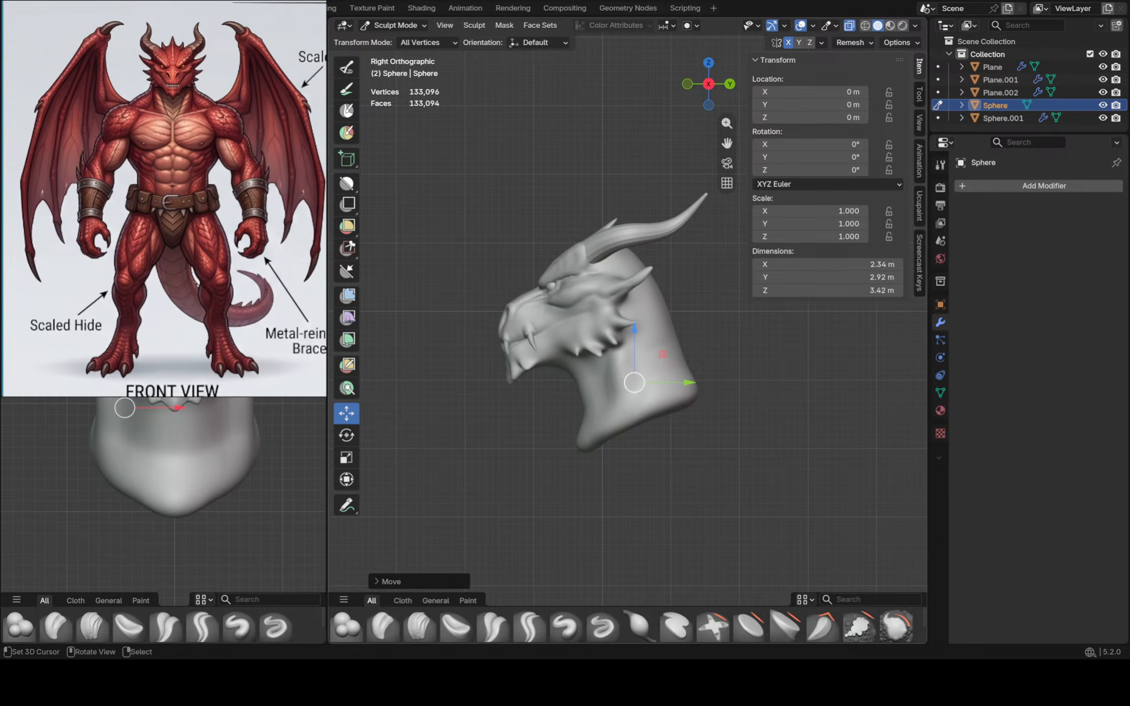
scroll(617, 367, up, 3)
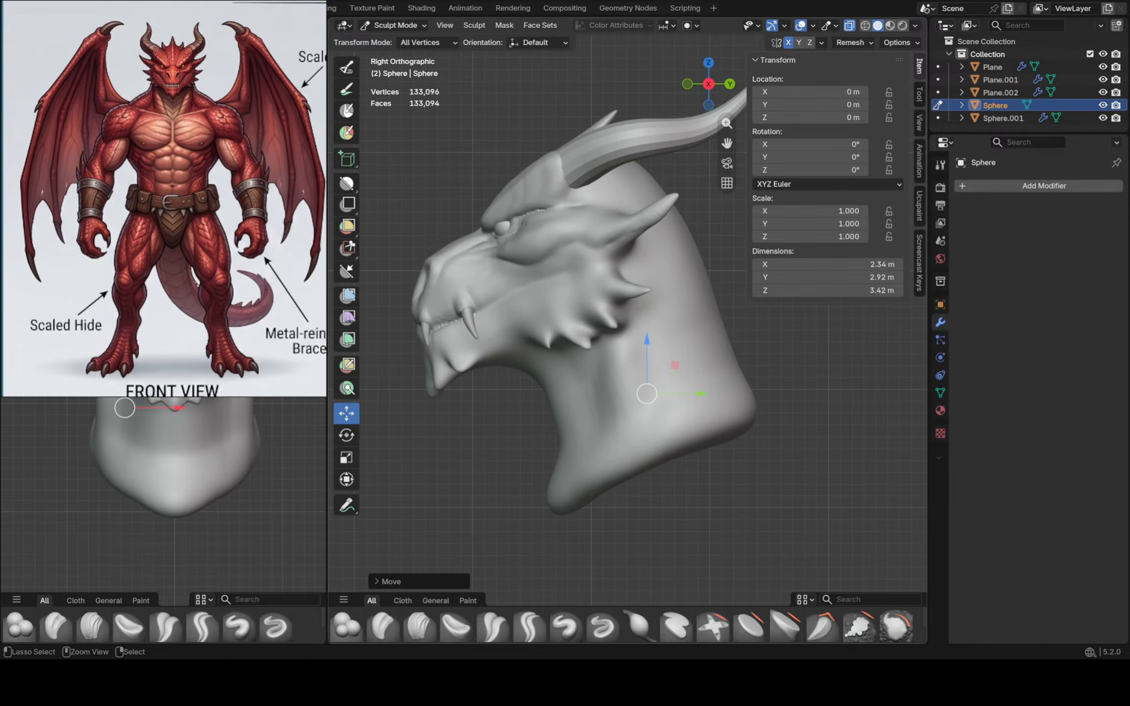
key(ctrl+r)
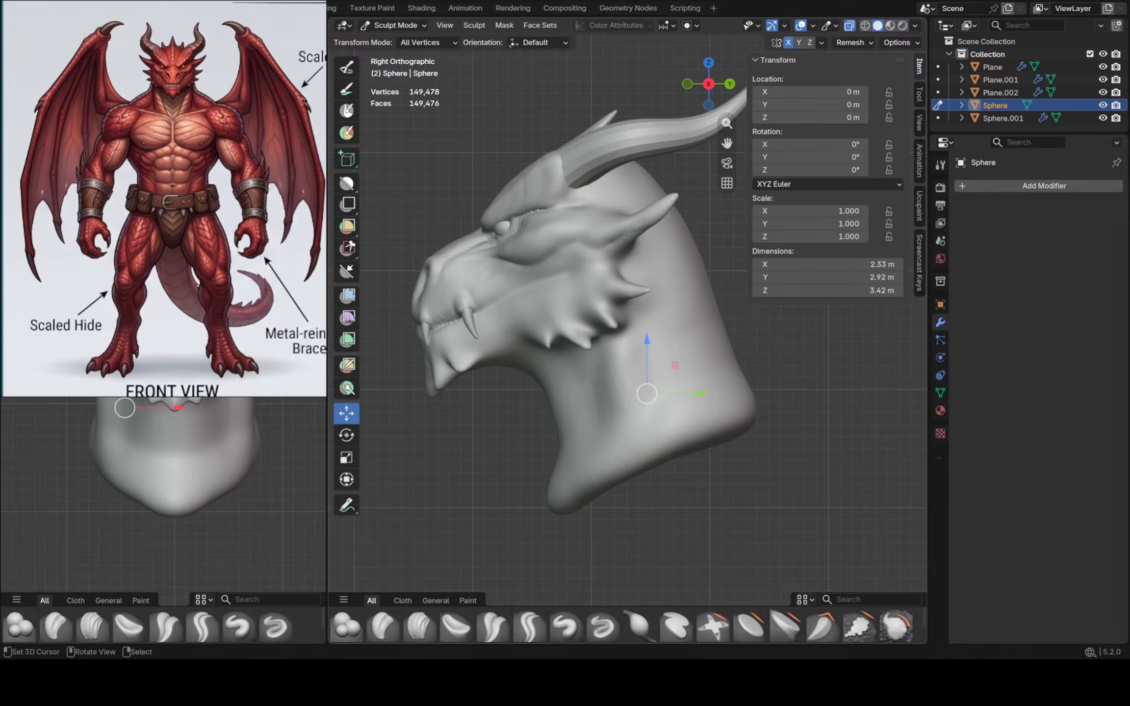
Reshape the lower cheek spikes and the cheek above them with the Grab brush, ending at 368 px
key(g)
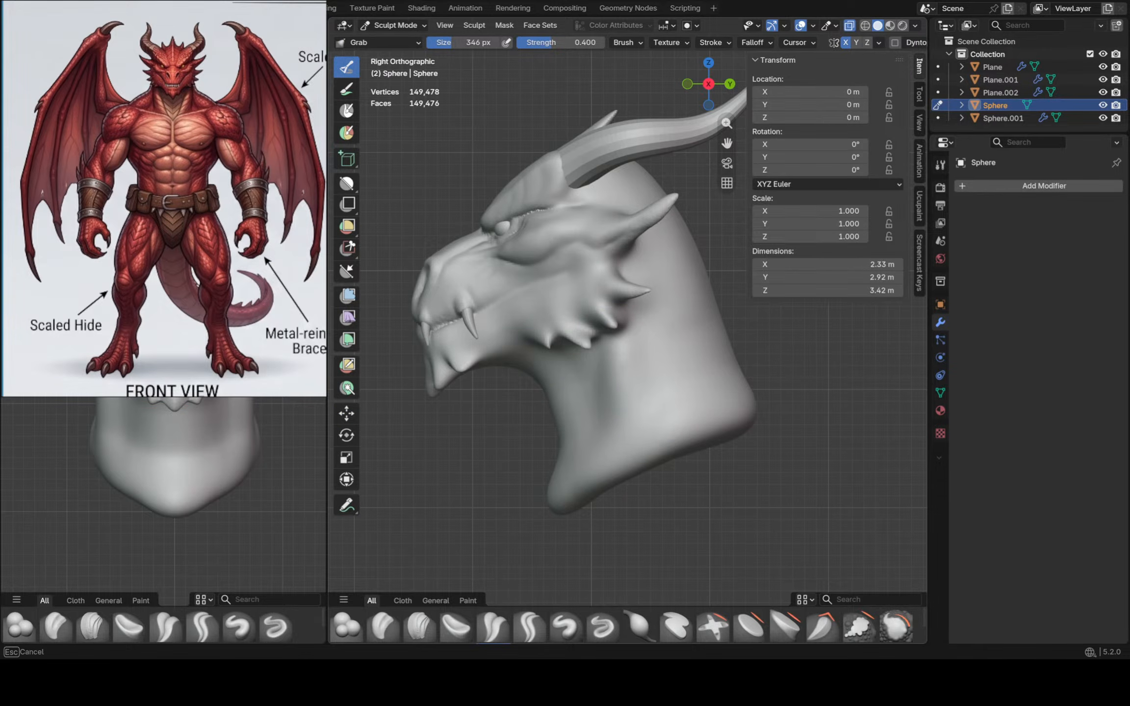
key(f)
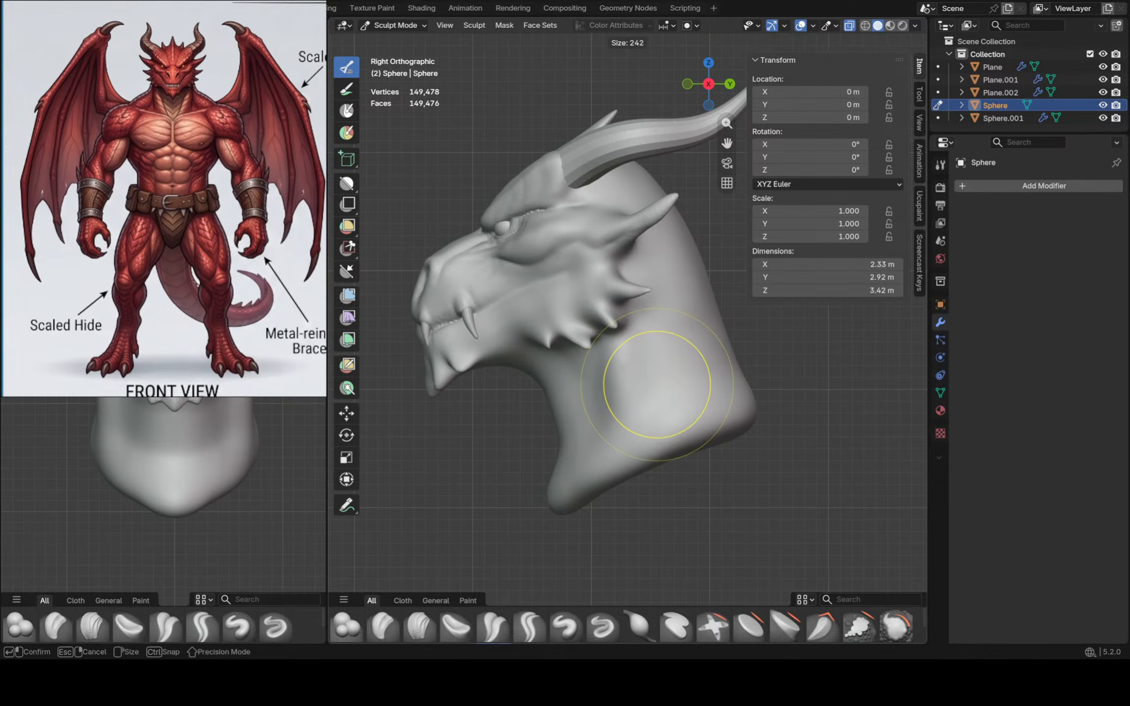
click(621, 385)
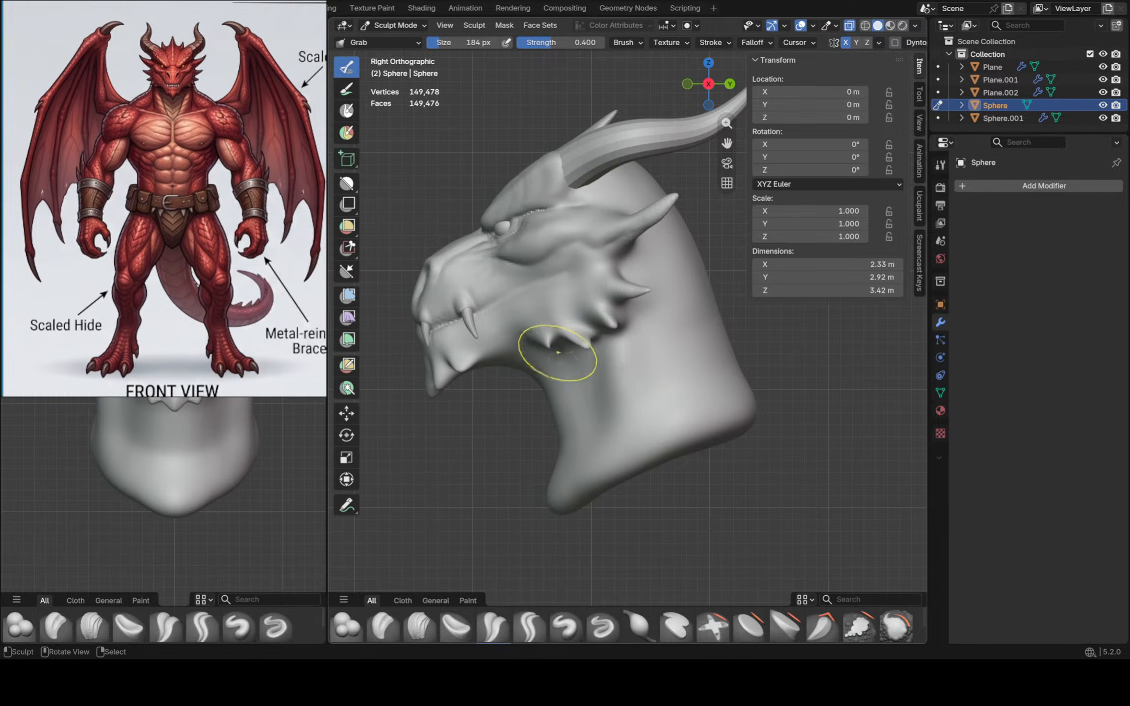
click(493, 625)
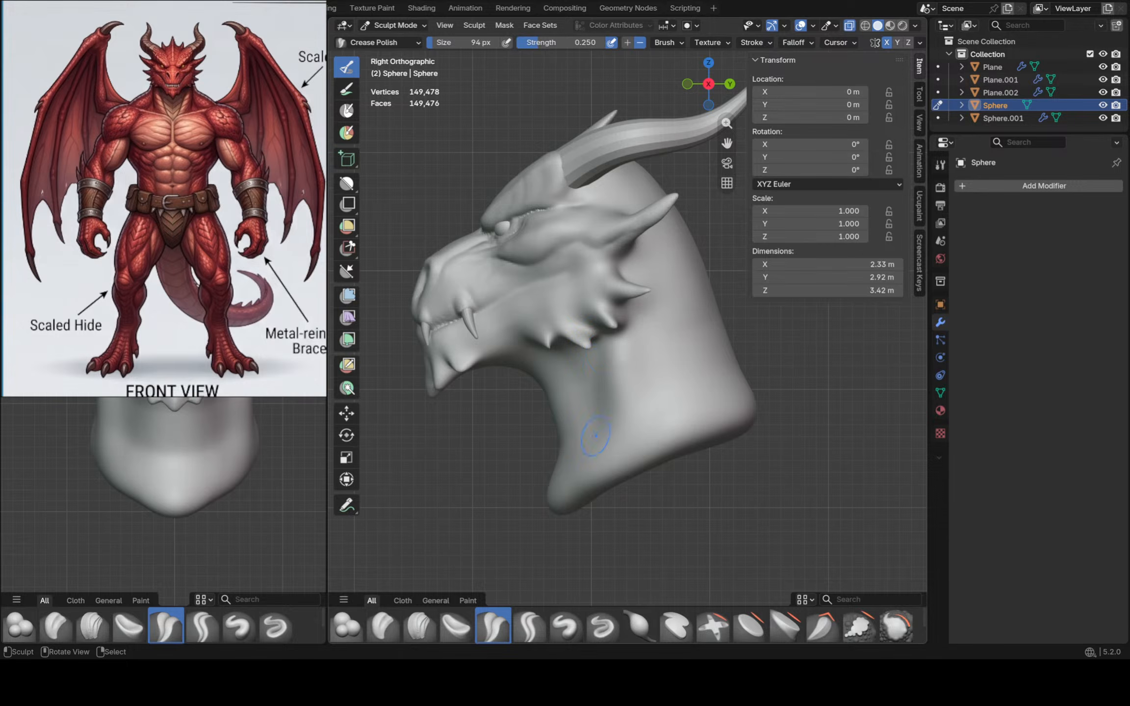
key(g)
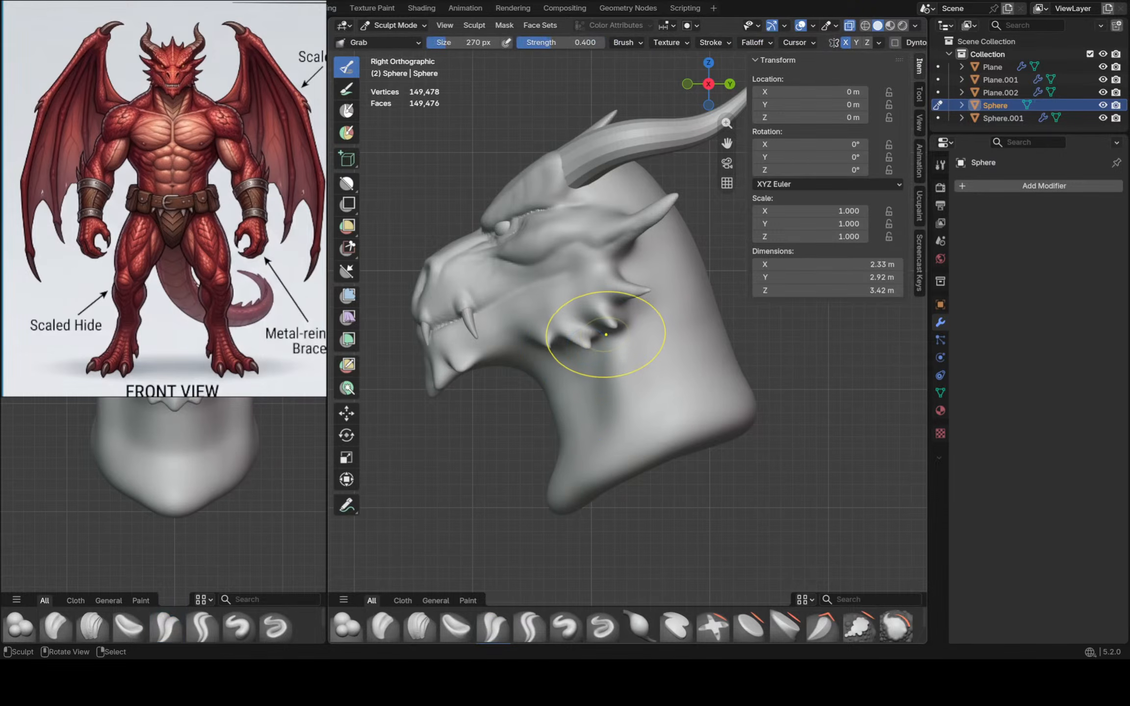
key(f)
click(685, 333)
drag(611, 330, 609, 273)
drag(573, 334, 563, 339)
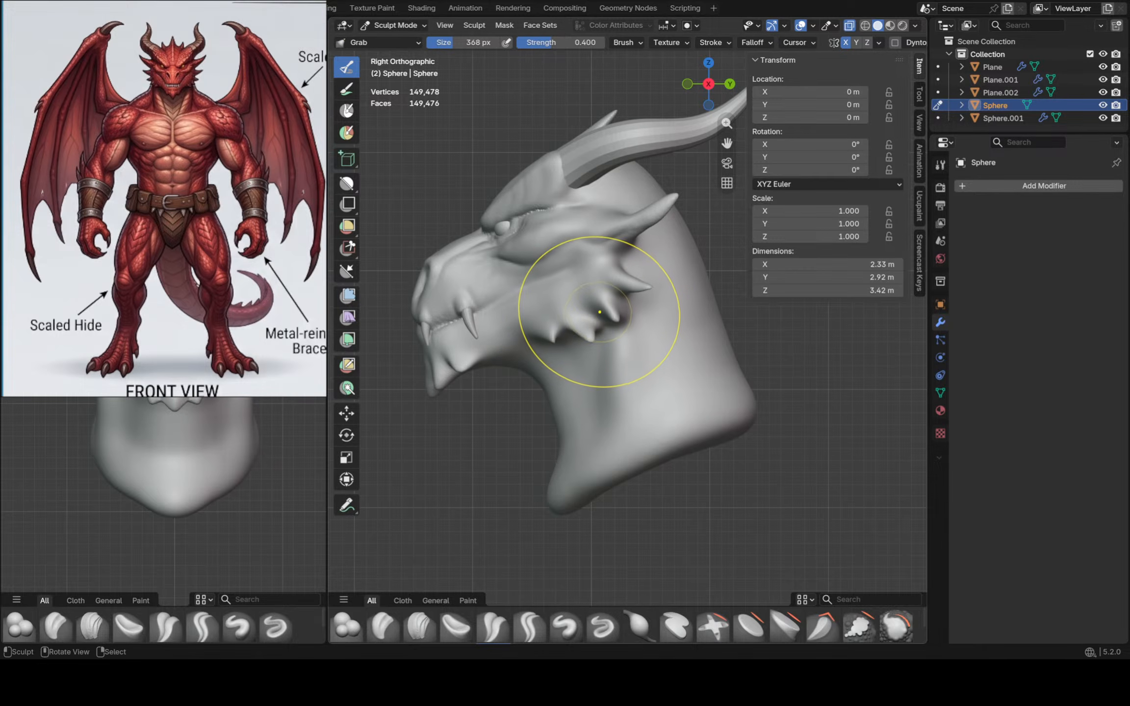
Adjust the rear and lower cheek spikes in the right side view with the Grab brush at 368 px
scroll(628, 275, up, 2)
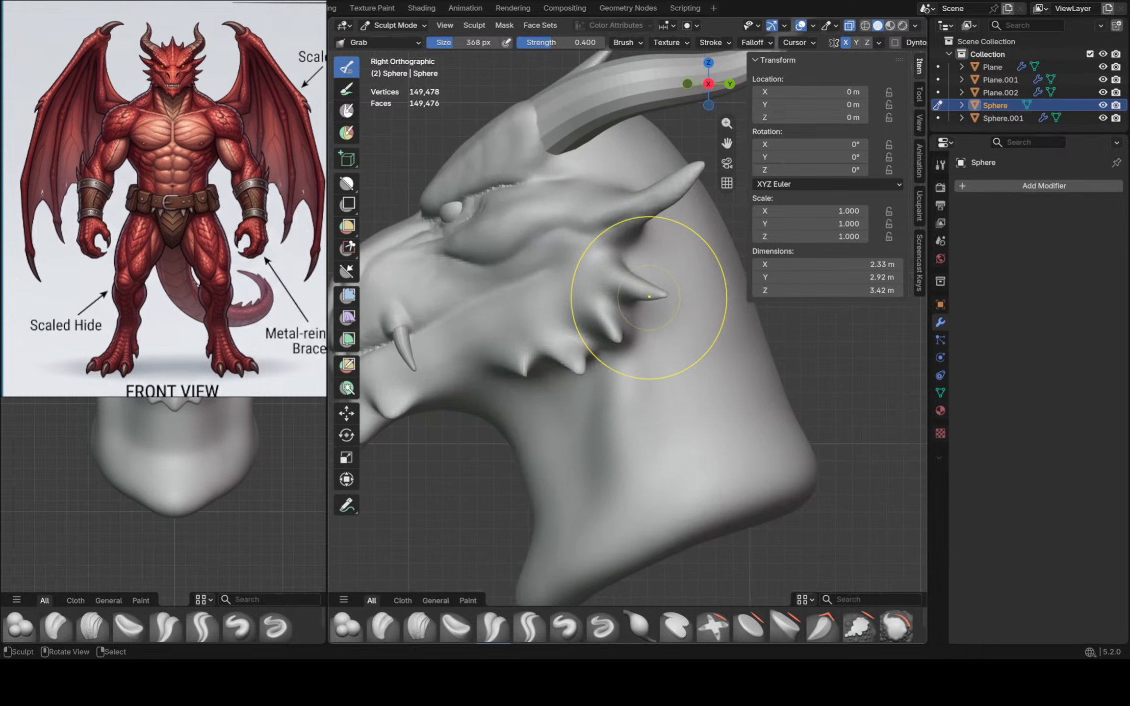
middle_drag(649, 296, 652, 324)
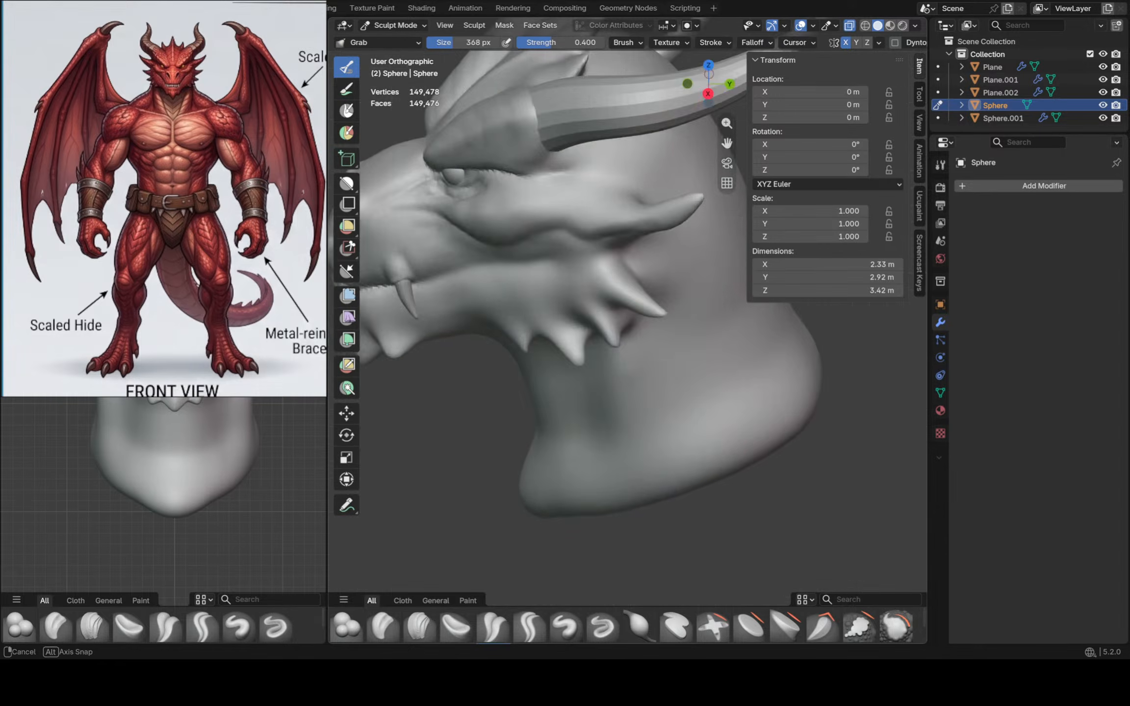
key(KP_3)
scroll(634, 292, down, 2)
mouse_move(646, 295)
mouse_down()
mouse_move(624, 313)
mouse_move(639, 286)
mouse_up()
drag(604, 335, 552, 324)
Refine the underside of the jaw and the front contour of the throat with the Grab brush at 368 px
scroll(495, 368, up, 3)
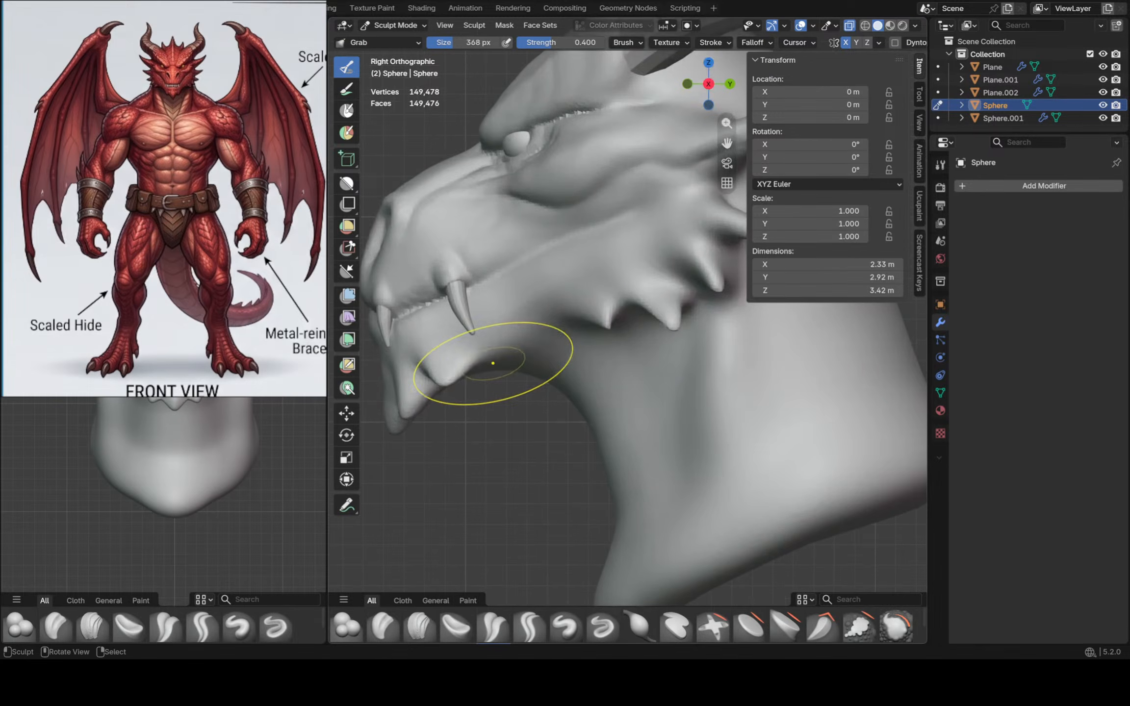
drag(489, 363, 544, 417)
scroll(613, 444, down, 3)
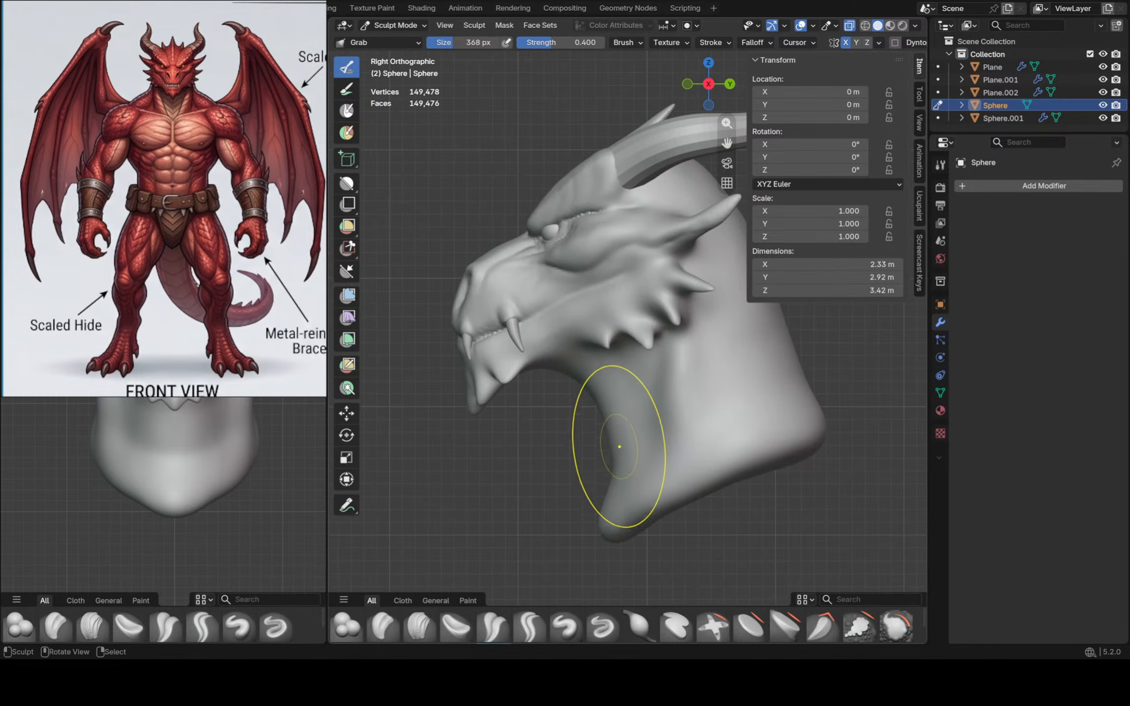
drag(619, 446, 619, 438)
drag(608, 490, 611, 489)
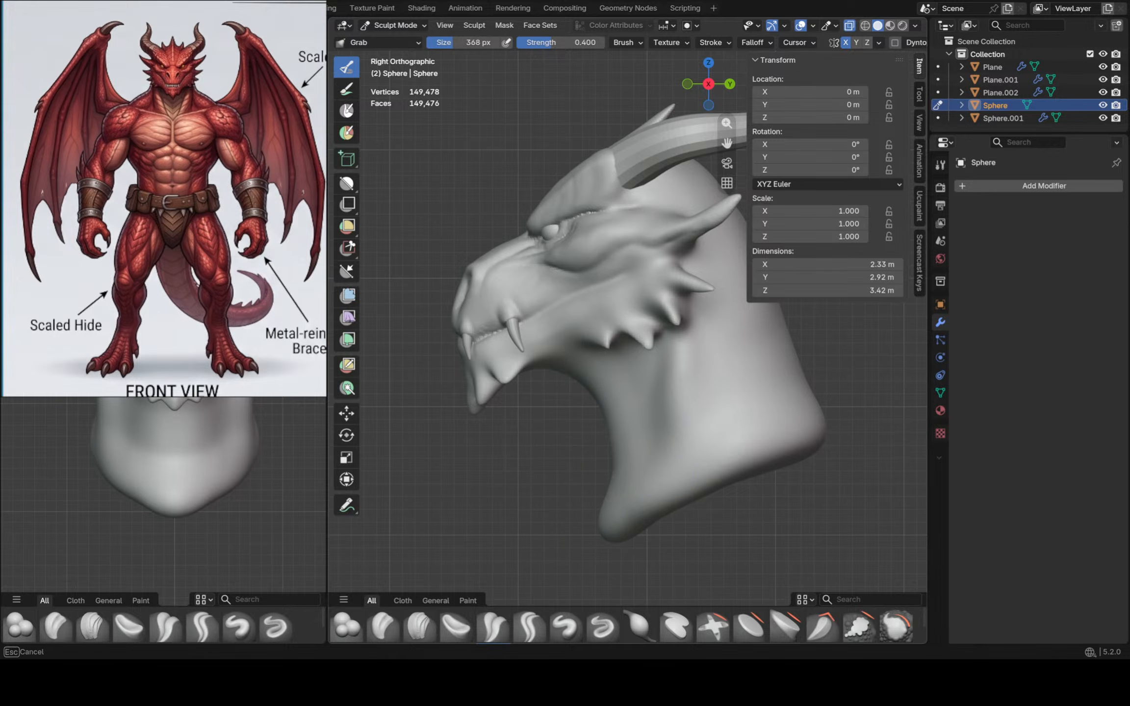
Carve a long slanted crease down the side of the neck with Crease Polish at 106 px and strength 0.250
scroll(637, 442, down, 2)
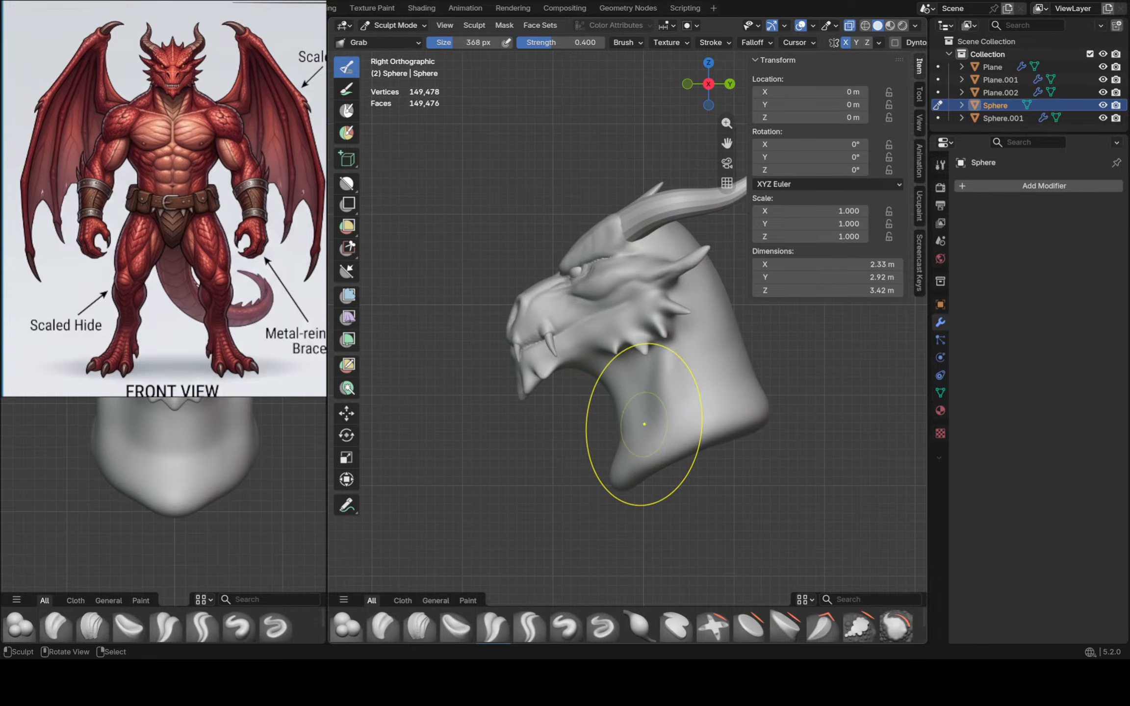
mouse_move(624, 405)
middle_down()
mouse_move(677, 406)
mouse_move(622, 397)
middle_up()
key(f)
click(632, 398)
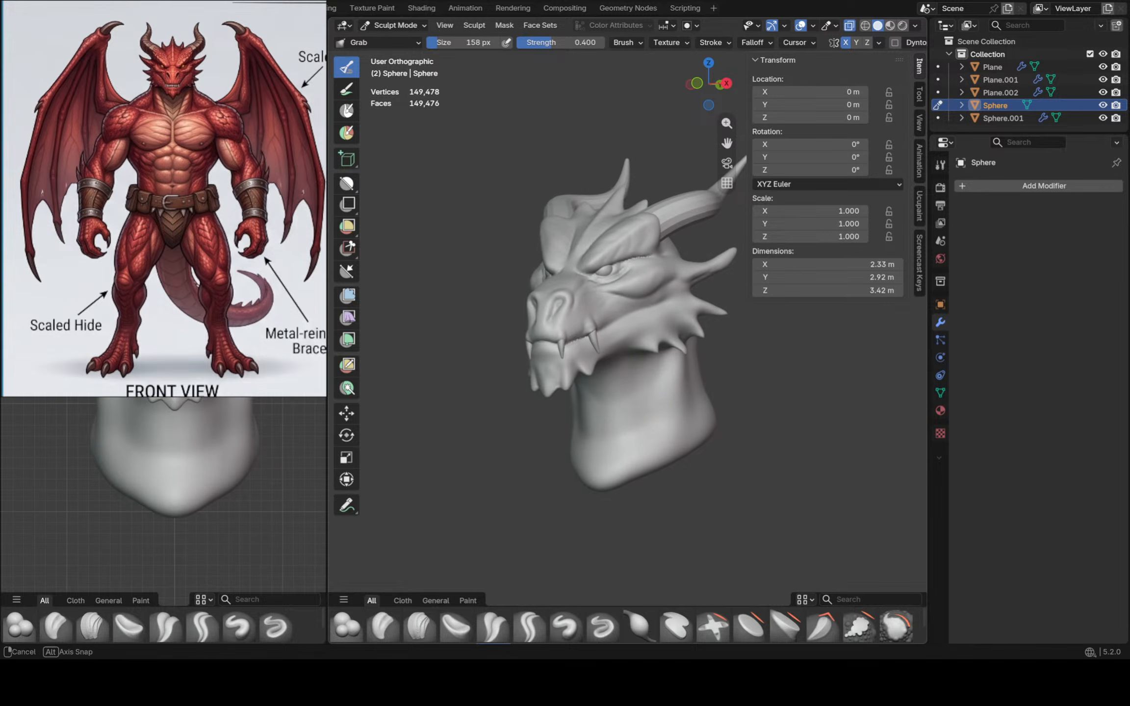
key(f)
click(638, 383)
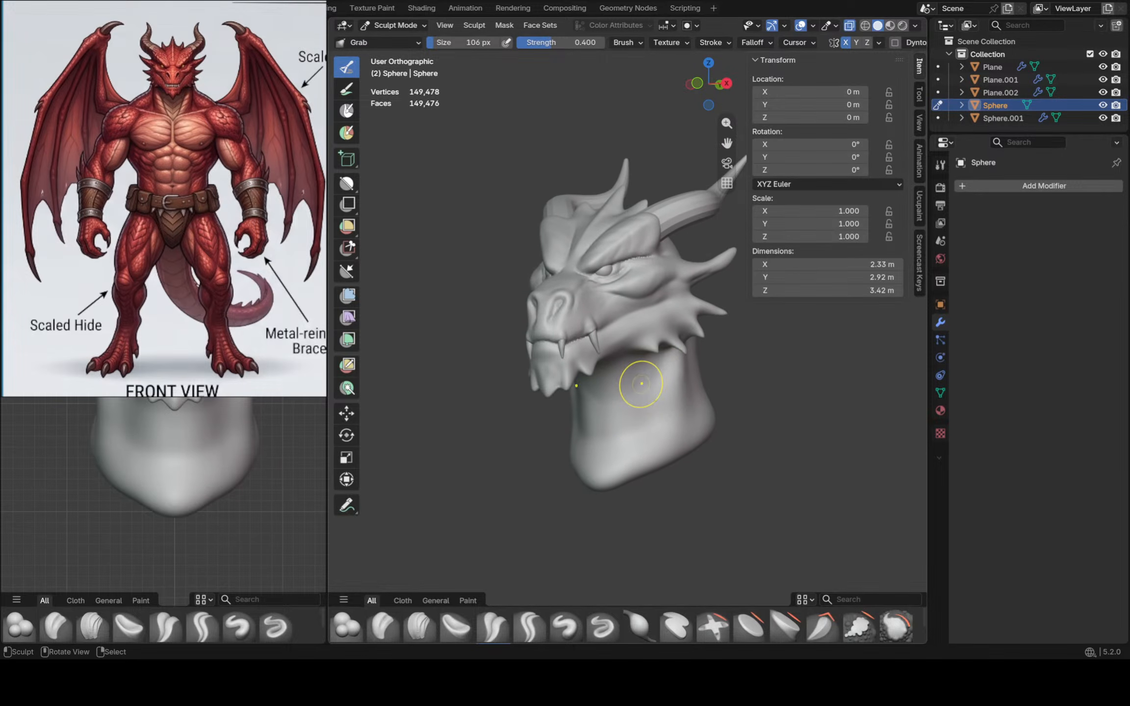
scroll(637, 383, up, 3)
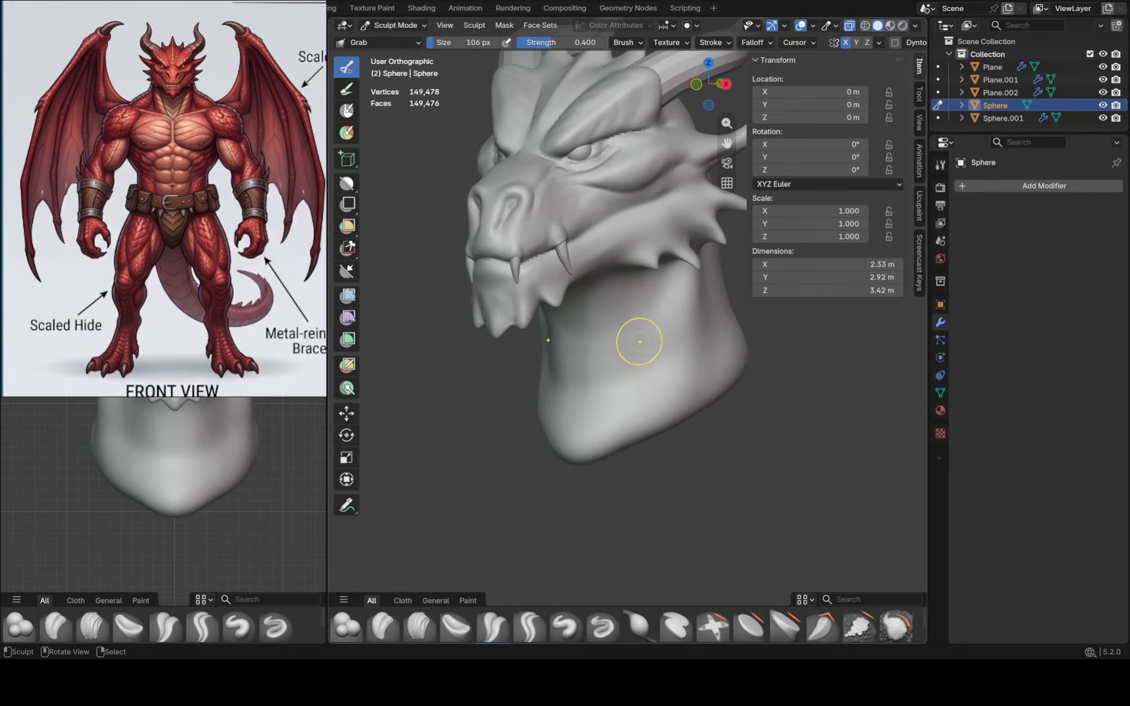
click(493, 625)
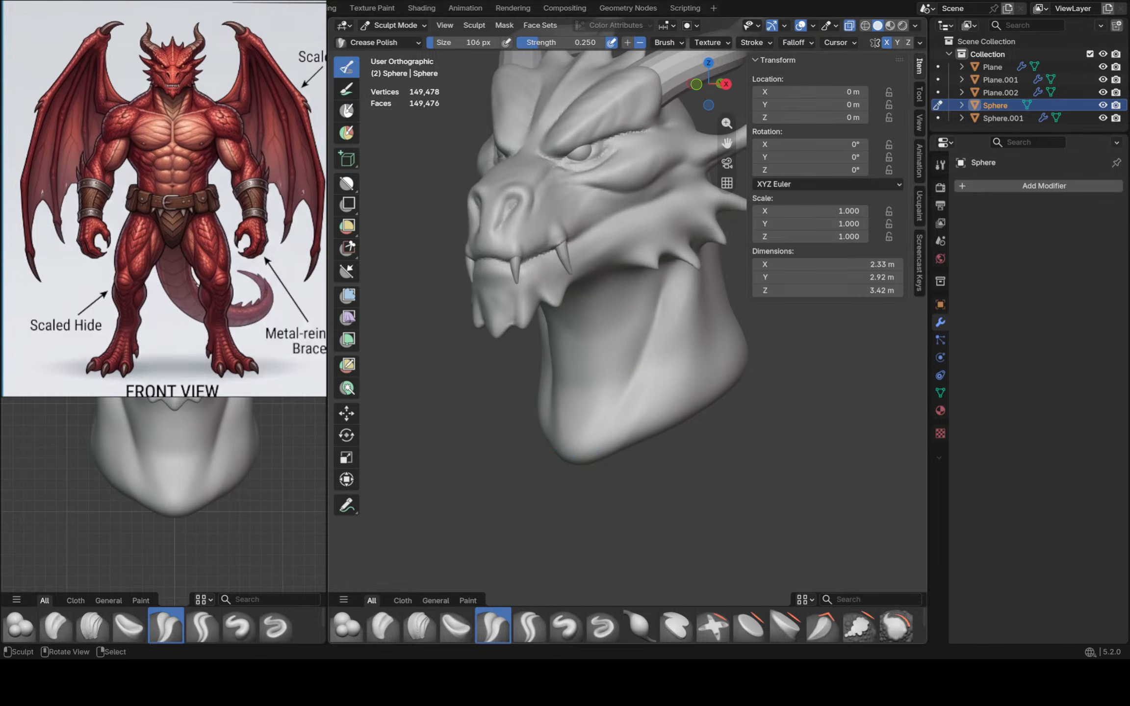
Build up the neck muscle beside the crease with the Inflate/Deflate brush at 224 px and strength 0.500
click(639, 625)
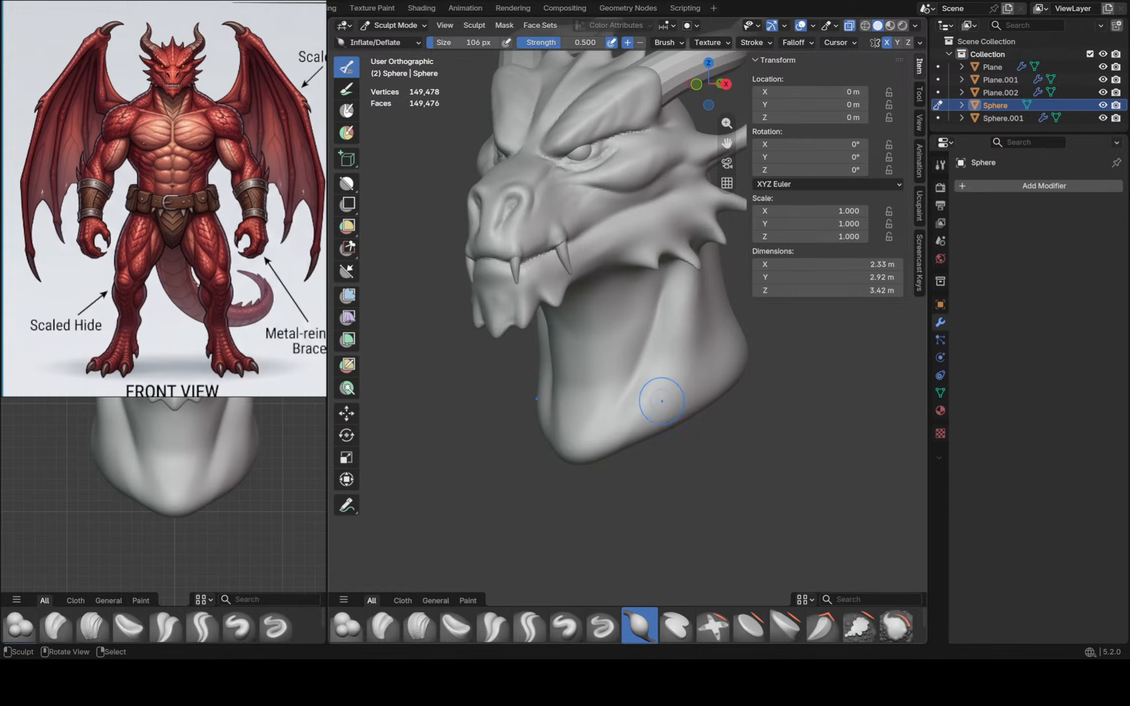
mouse_move(661, 401)
middle_down()
mouse_move(599, 388)
mouse_move(623, 346)
mouse_move(651, 339)
mouse_move(643, 294)
middle_up()
scroll(613, 352, down, 3)
key(f)
click(699, 368)
scroll(639, 290, up, 2)
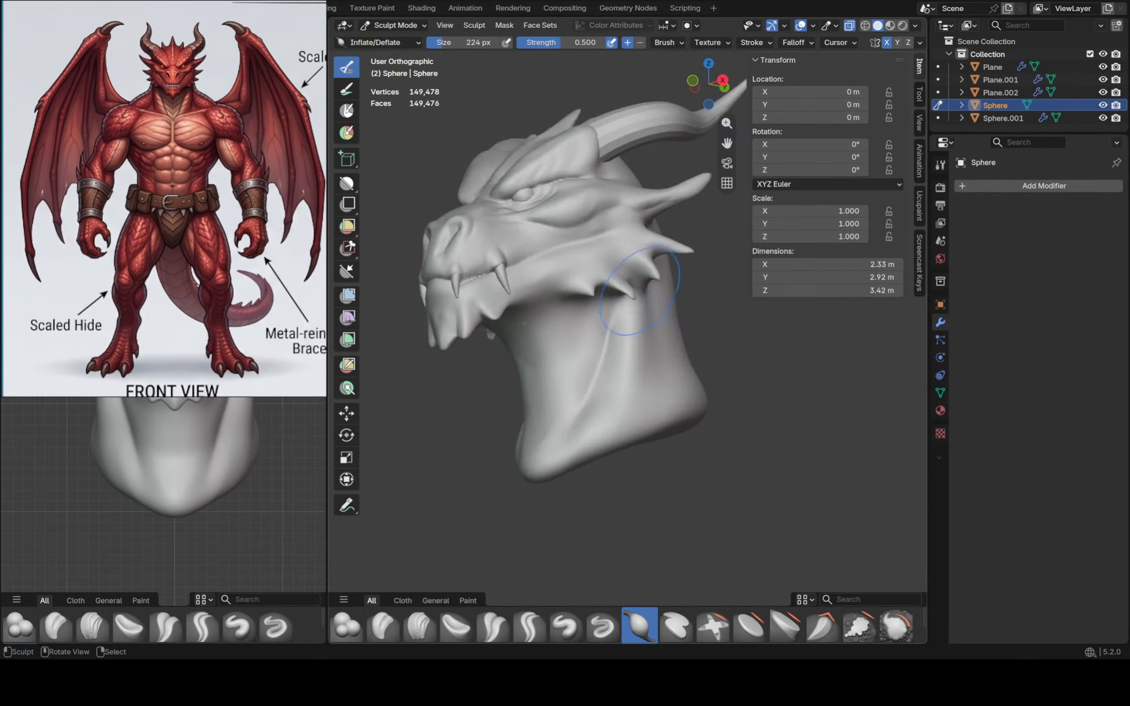
mouse_move(618, 402)
middle_down()
mouse_move(610, 439)
mouse_move(617, 330)
mouse_move(642, 316)
mouse_move(626, 383)
middle_up()
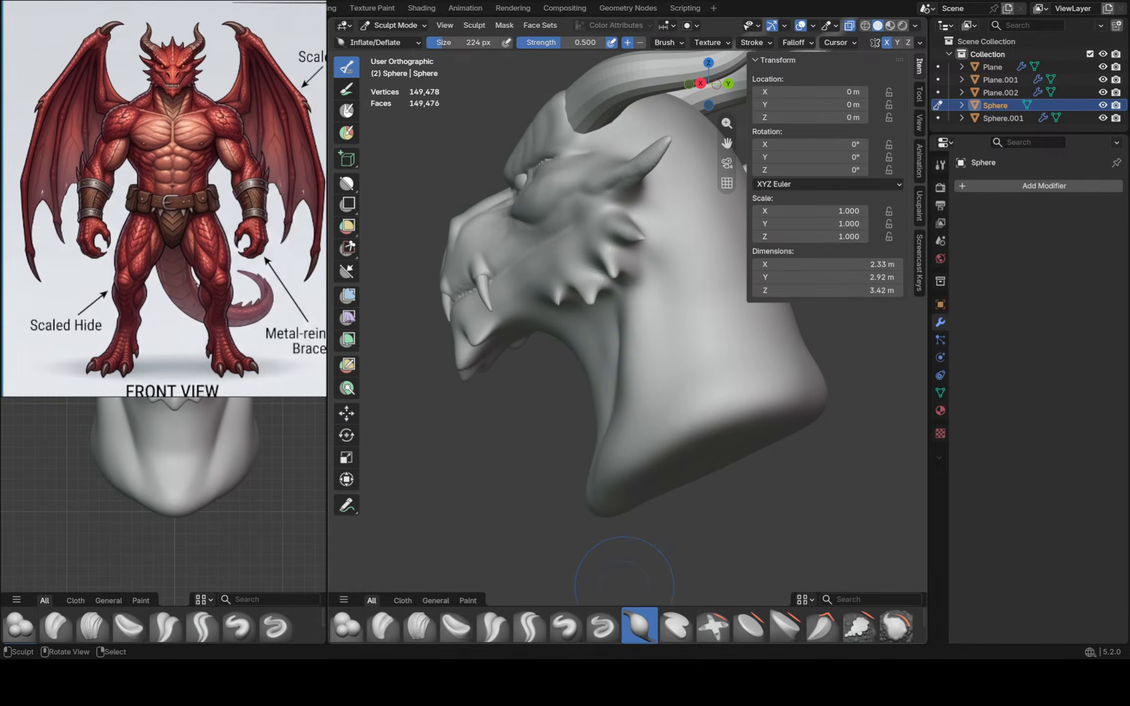
Carve a crease around the rear of the cheek spikes with the Crease Polish brush at 224 px and strength 0.250
scroll(586, 378, up, 5)
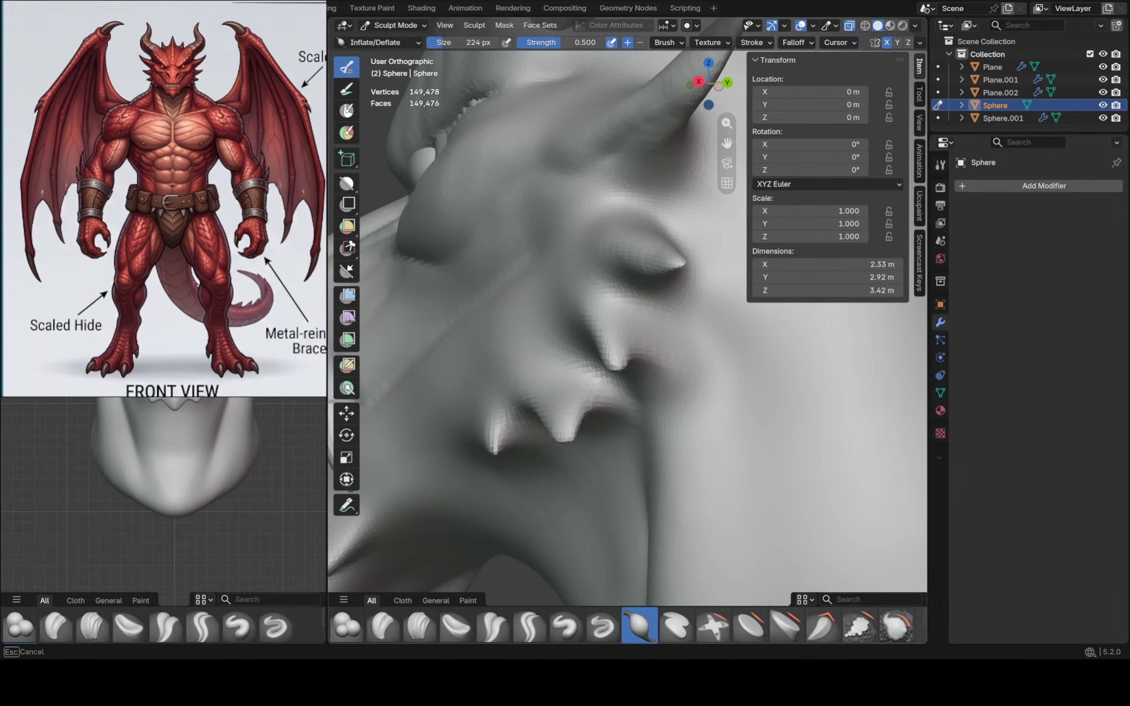
click(492, 625)
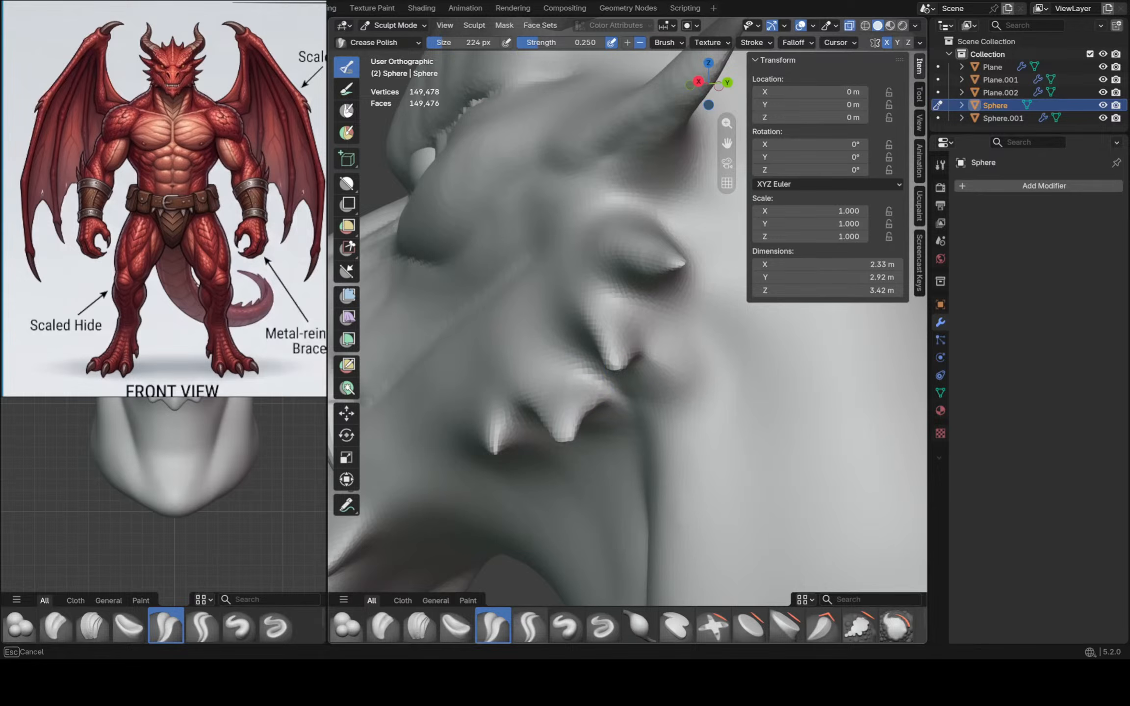
middle_drag(654, 361, 676, 328)
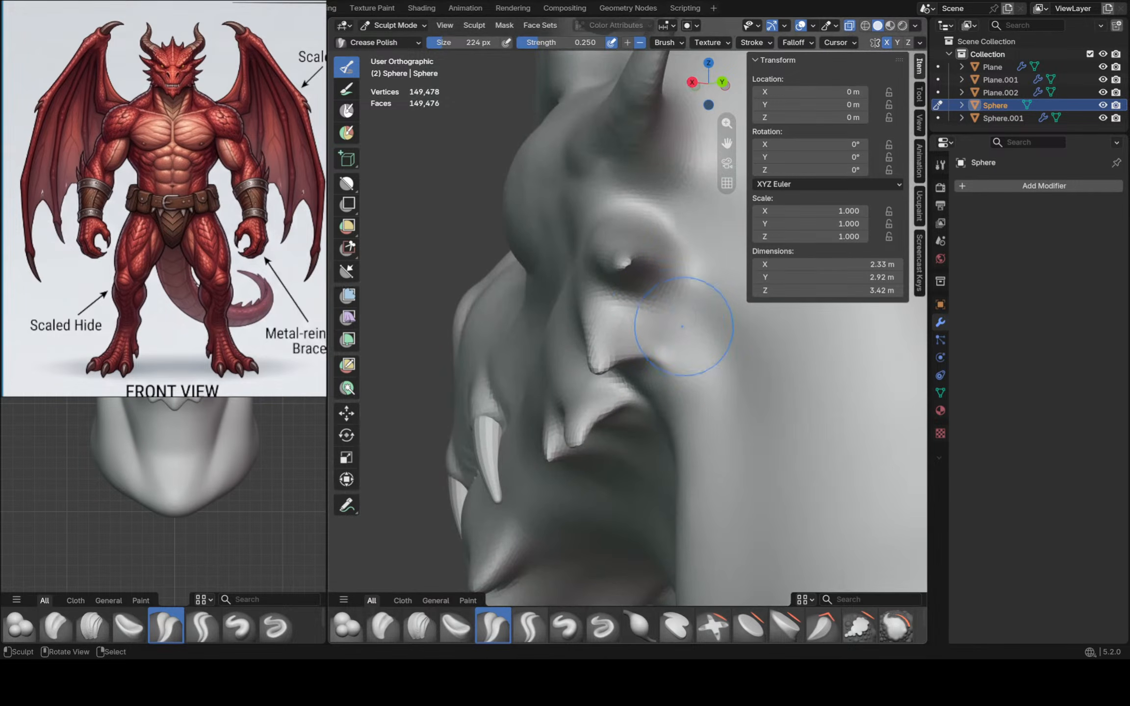
mouse_move(676, 327)
mouse_down()
mouse_move(667, 274)
mouse_move(691, 273)
mouse_up()
drag(656, 354, 672, 360)
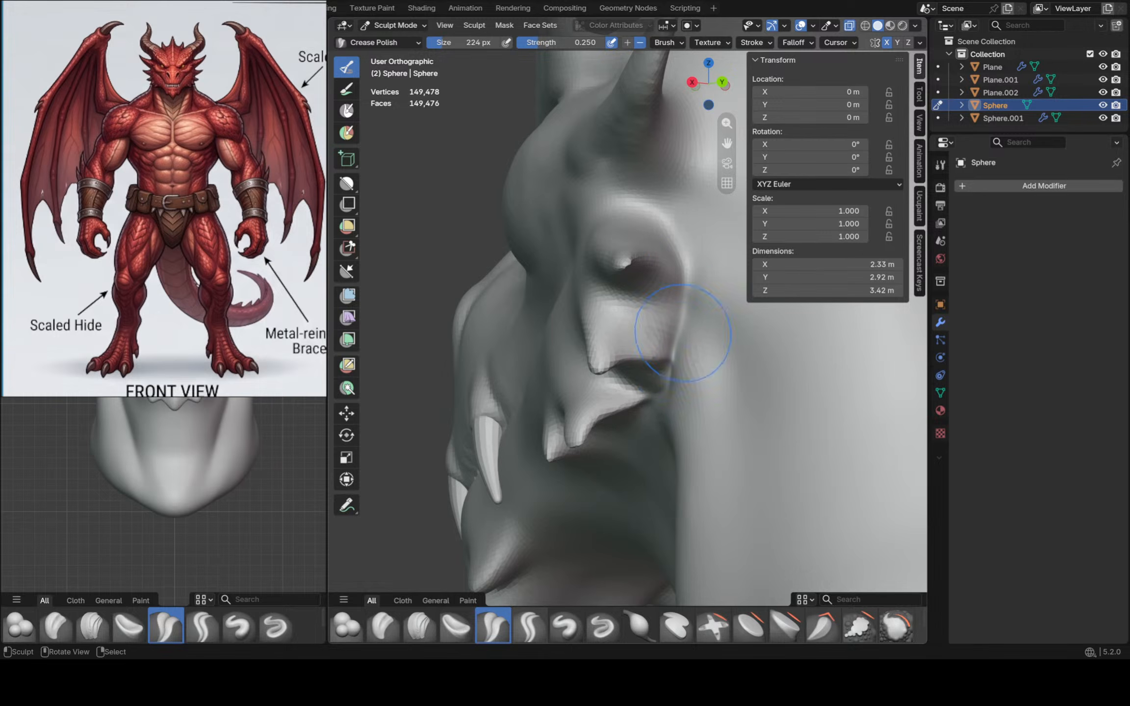
middle_drag(719, 404, 728, 428)
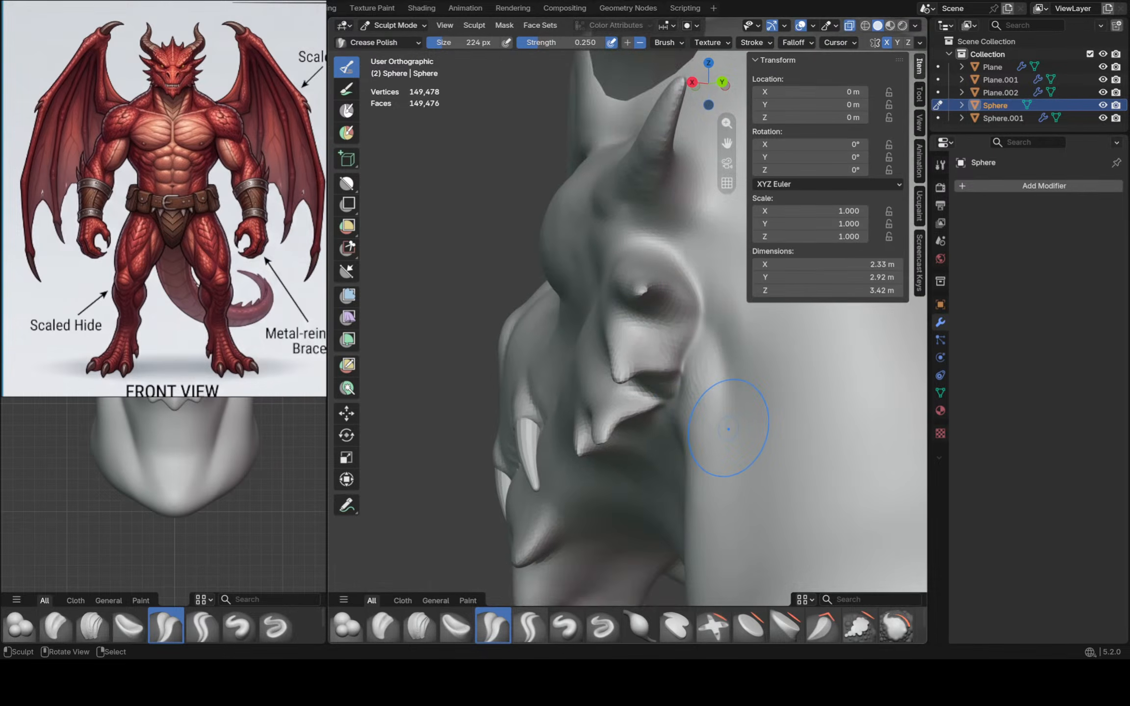
Carve a second long crease down the neck behind the cheek spikes in the right side view with Crease Polish at 152 px
key(KP_3)
scroll(728, 412, down, 4)
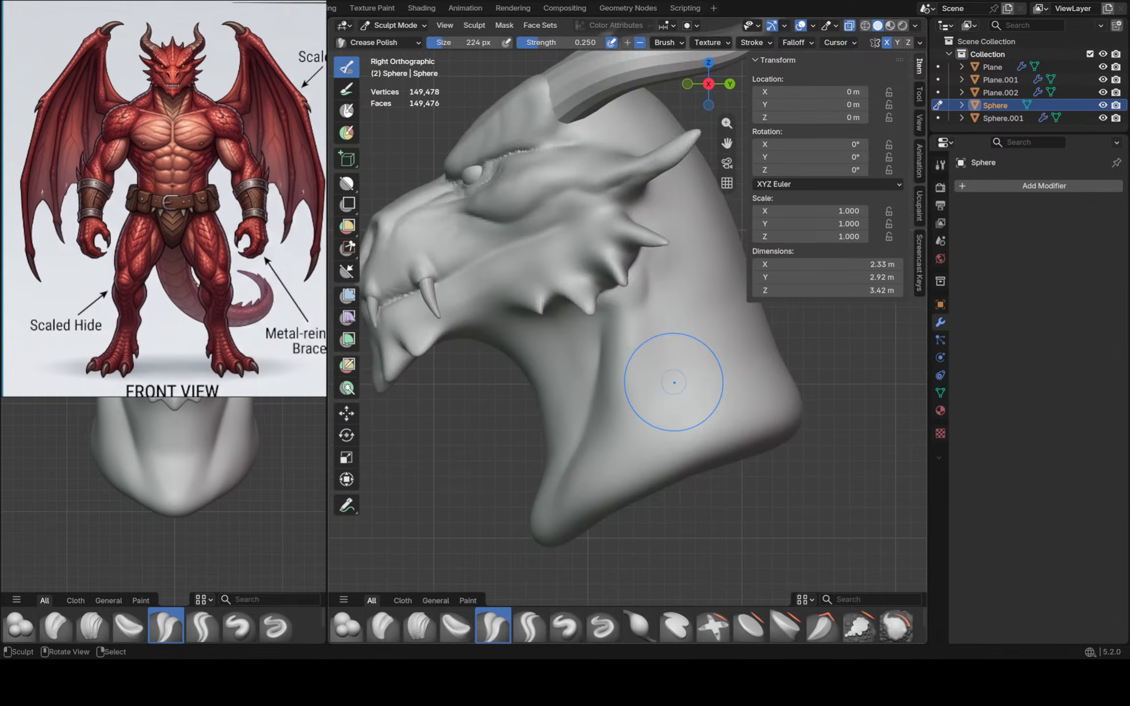
key(f)
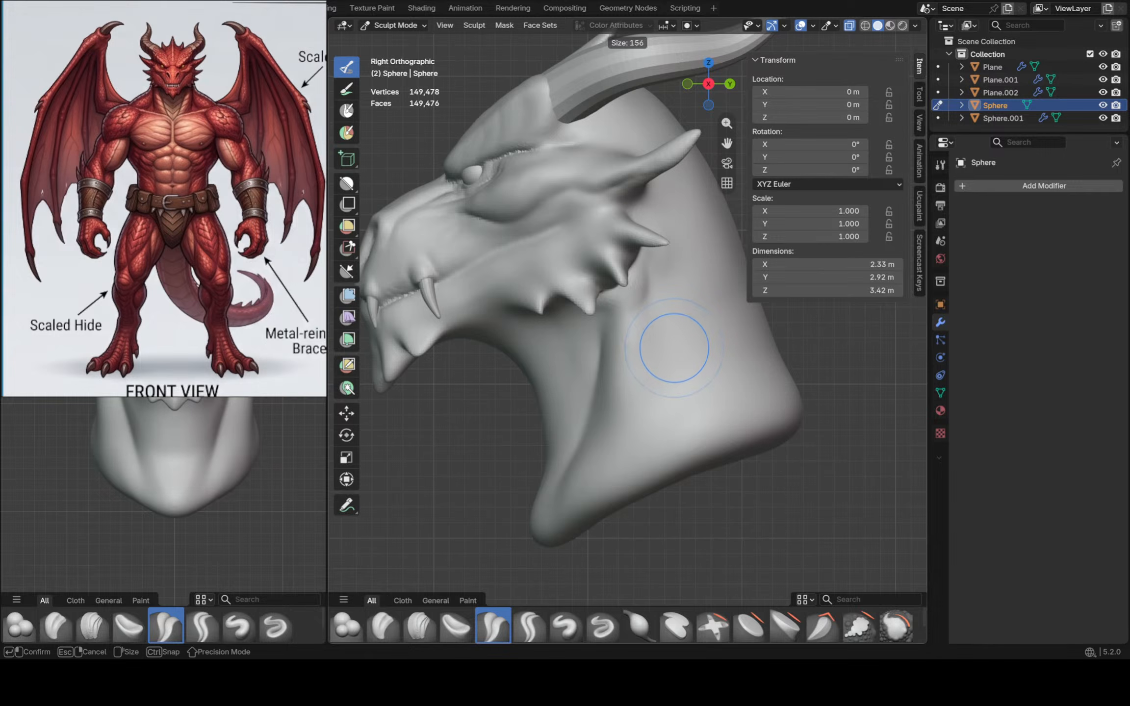
click(658, 341)
drag(649, 283, 669, 380)
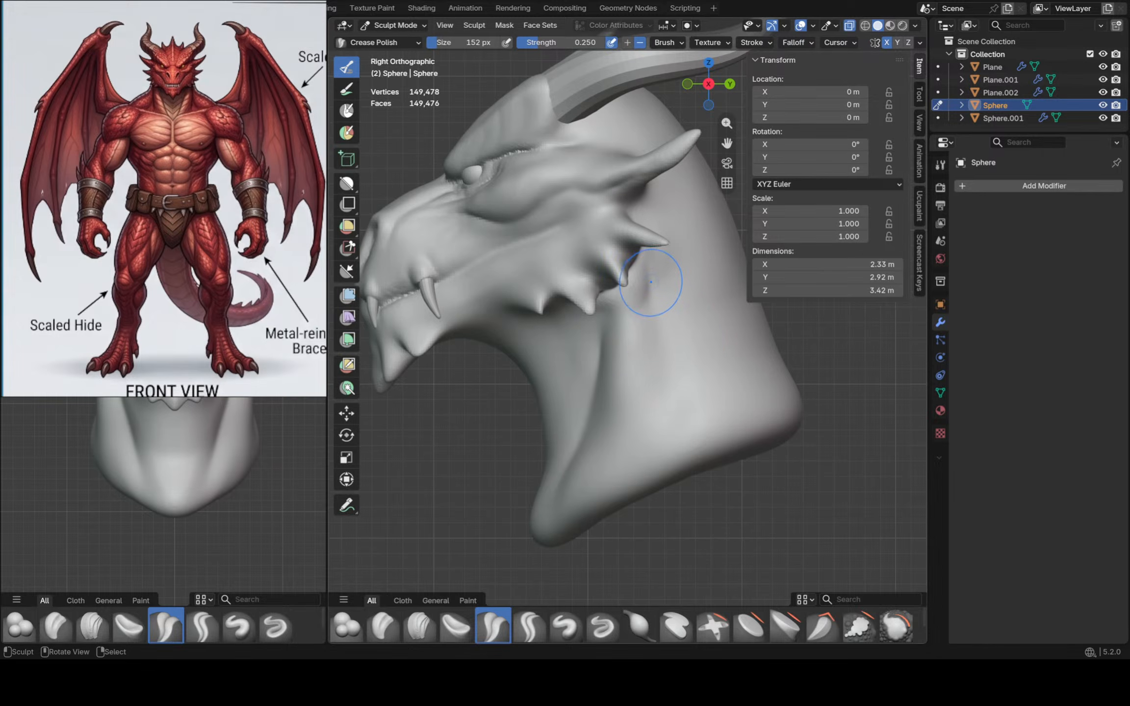
drag(650, 282, 651, 427)
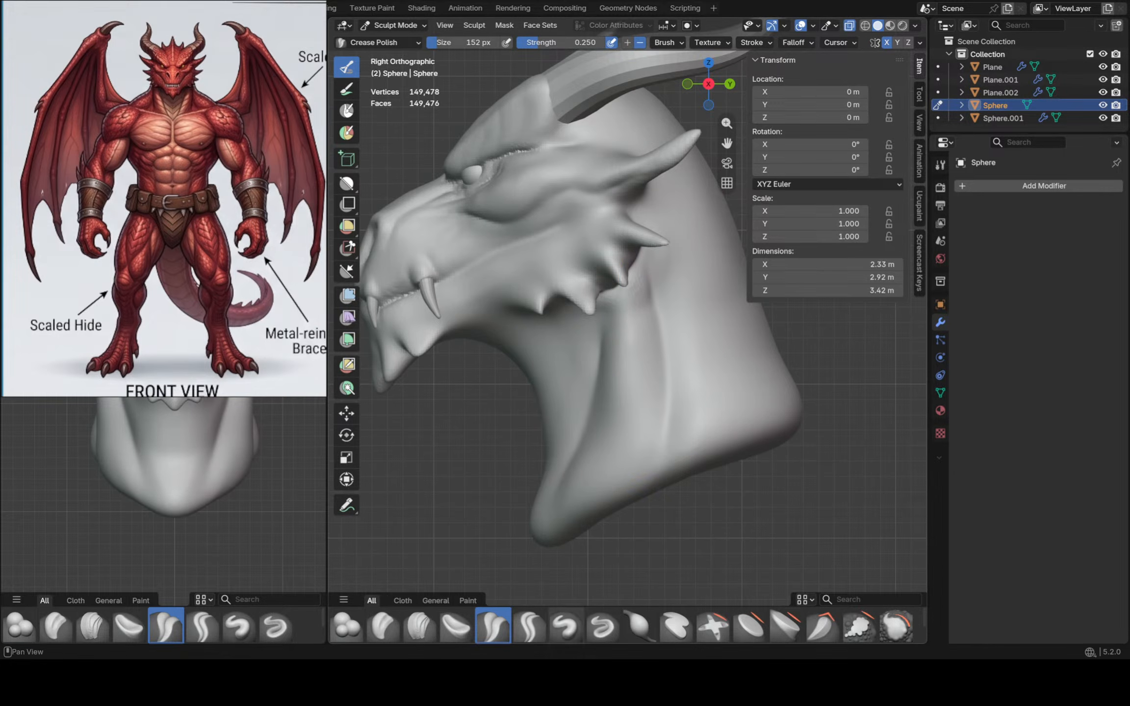
Flare the back and sides of the neck base outward with the Grab brush at 402 px and strength 0.400
click(639, 625)
scroll(639, 622, down, 1)
scroll(684, 422, down, 3)
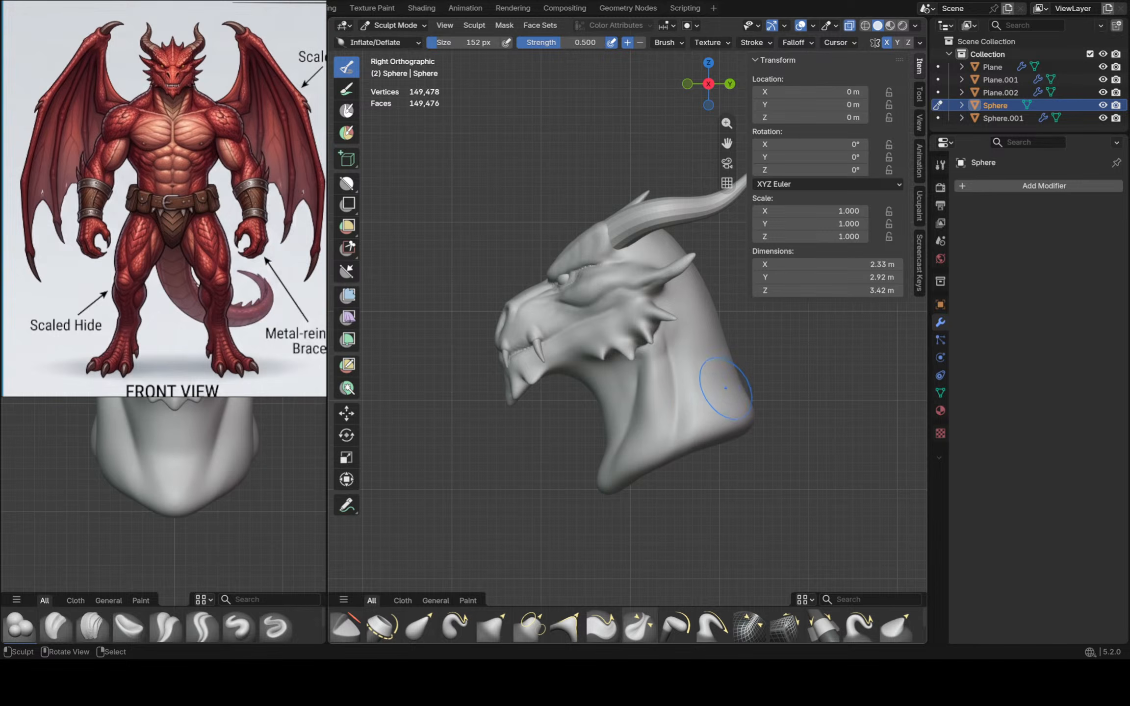
middle_drag(700, 441, 667, 411)
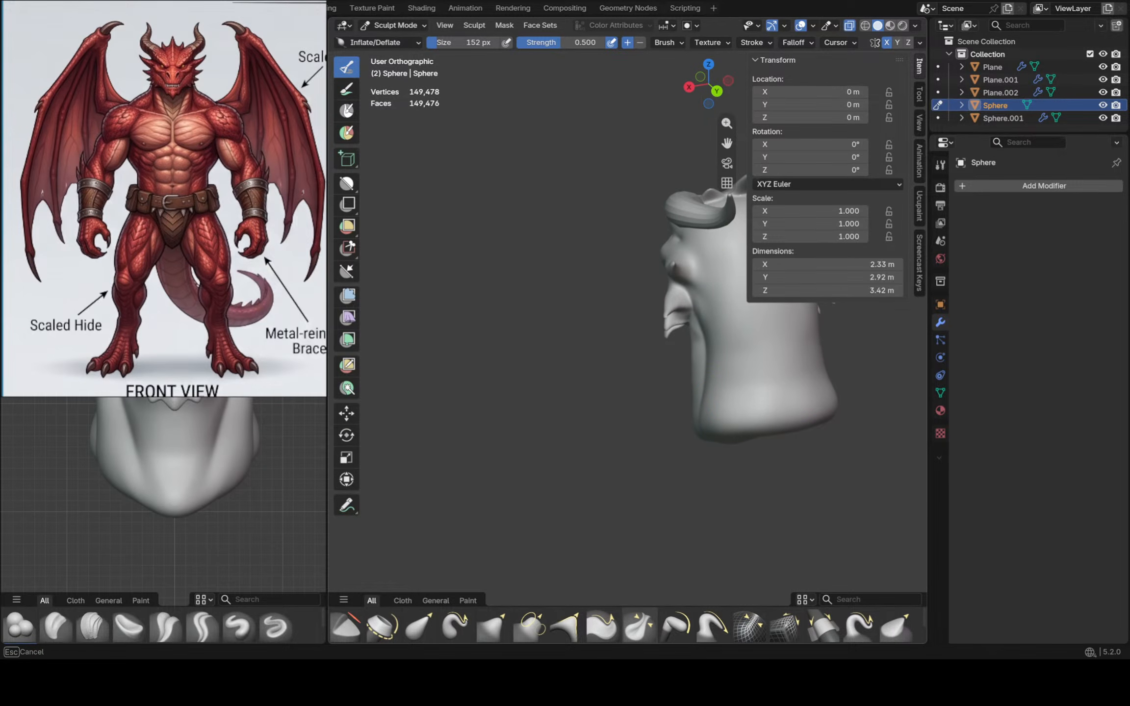
middle_drag(677, 490, 676, 490)
key(f)
click(729, 514)
key(g)
mouse_move(755, 465)
middle_down()
mouse_move(726, 449)
mouse_move(721, 369)
middle_up()
drag(715, 378, 697, 397)
mouse_move(697, 397)
mouse_down()
mouse_move(672, 400)
mouse_move(701, 427)
mouse_move(696, 442)
mouse_up()
mouse_move(696, 441)
middle_down()
mouse_move(736, 431)
mouse_move(706, 421)
mouse_move(731, 403)
middle_up()
mouse_move(643, 373)
mouse_down()
mouse_move(617, 380)
mouse_move(605, 417)
mouse_up()
middle_drag(595, 434, 552, 439)
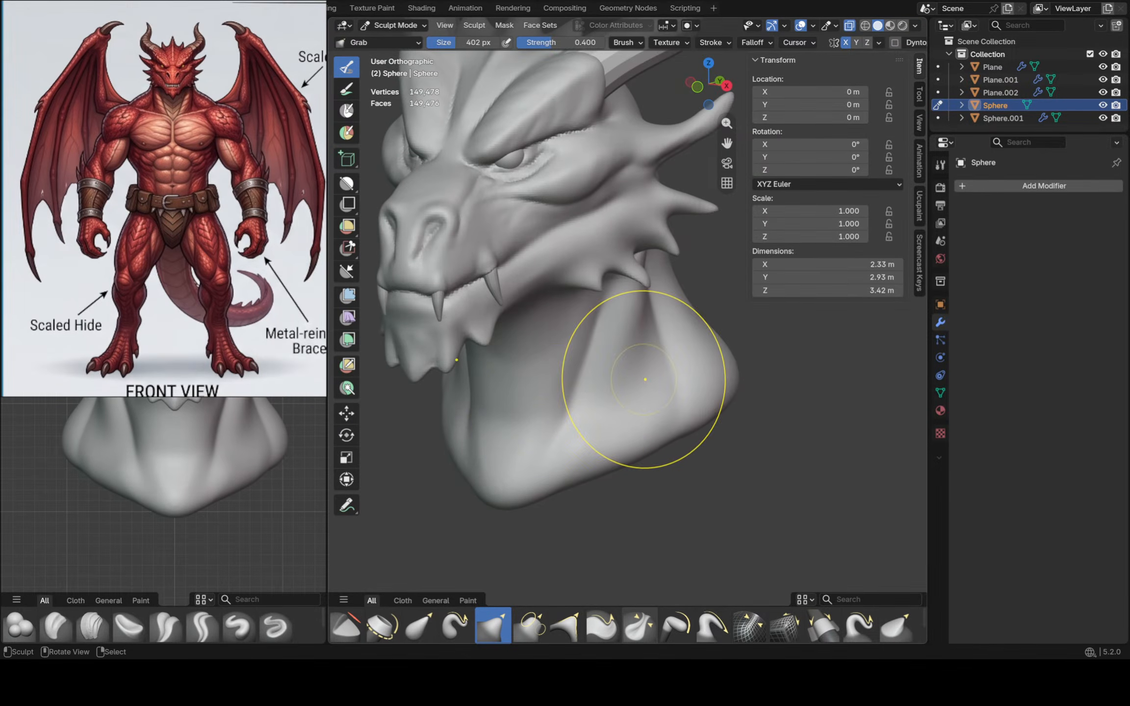
Sharpen and extend the neck muscle creases toward the neck base with Crease Polish at 104 px and strength 0.250
key(f)
click(586, 385)
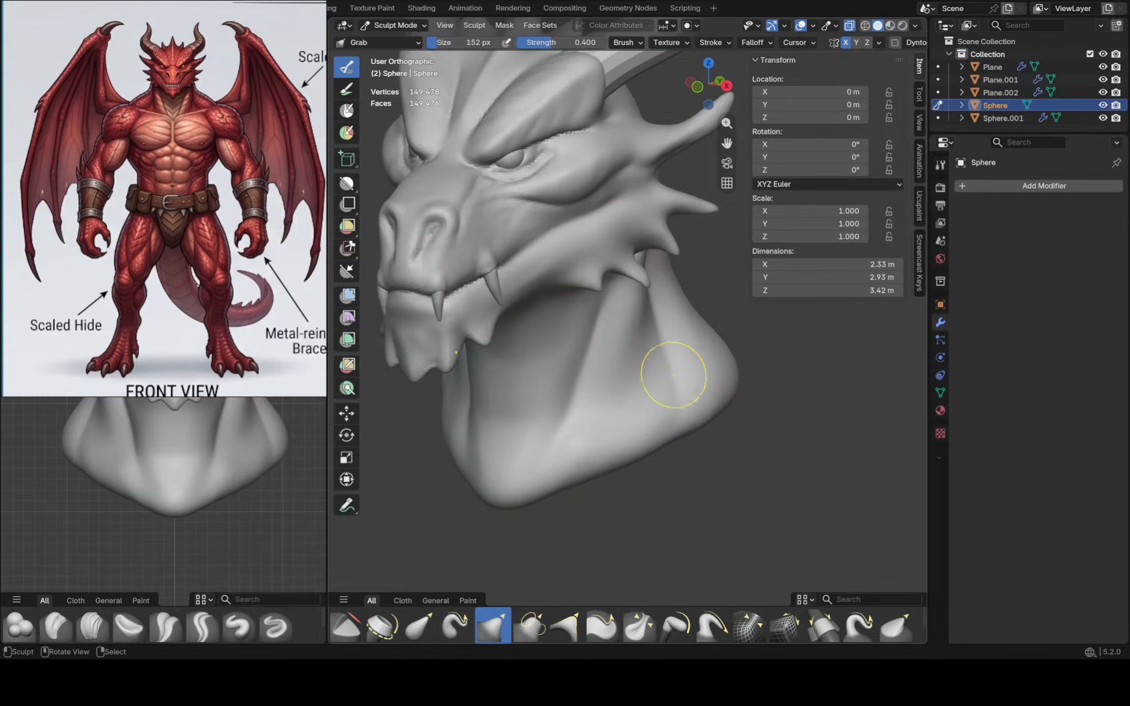
middle_drag(671, 373, 633, 375)
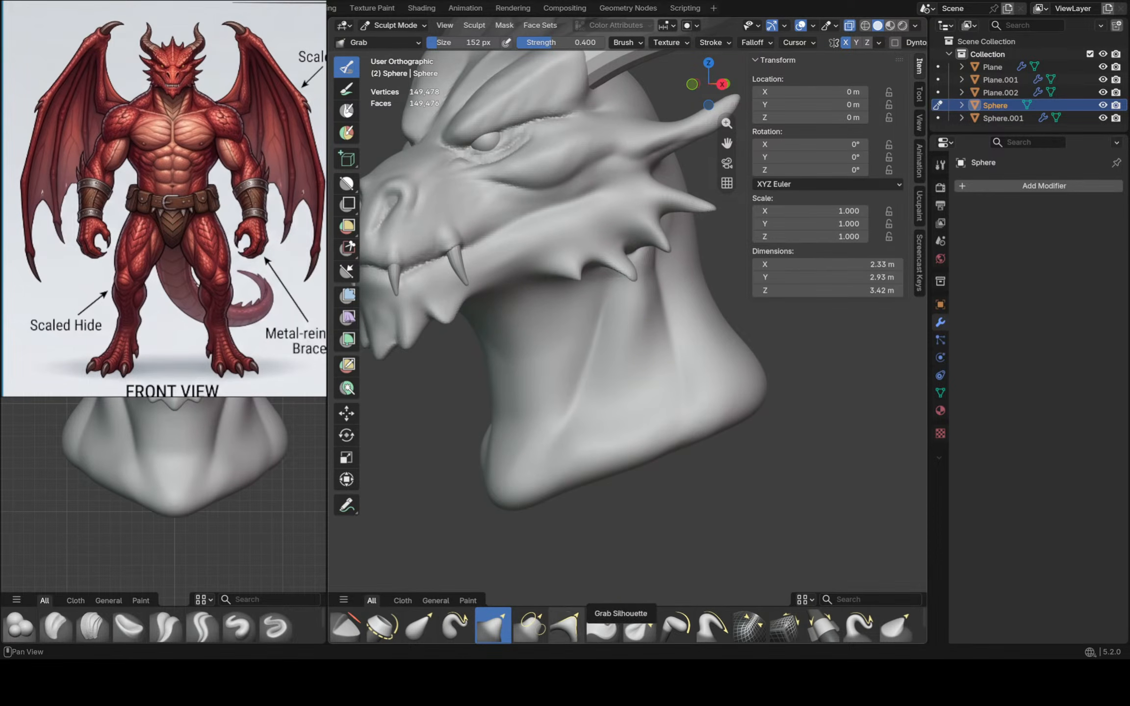
scroll(587, 625, up, 5)
click(492, 625)
key(f)
click(556, 461)
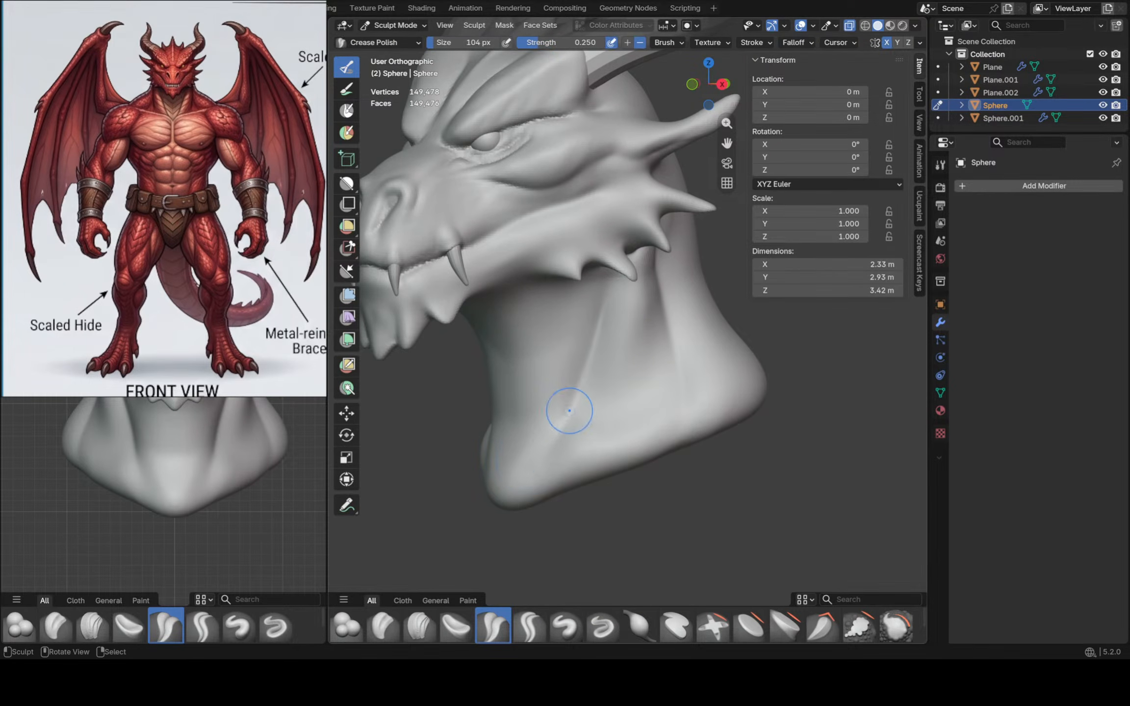
middle_drag(565, 406, 551, 400)
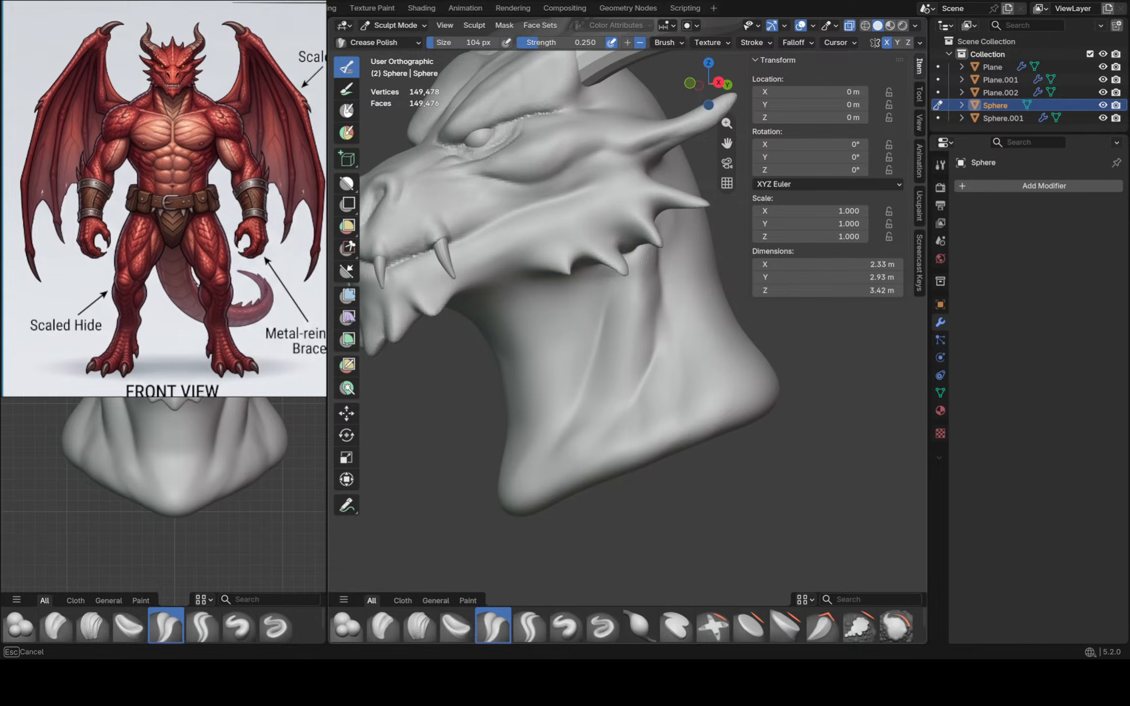
Pull the lower front sides of the neck inward and down in the front view with the Grab brush at 398 px
middle_drag(707, 416, 701, 387)
scroll(650, 403, down, 3)
mouse_move(701, 387)
middle_down()
mouse_move(640, 378)
mouse_move(701, 373)
mouse_move(687, 372)
mouse_move(711, 387)
mouse_move(651, 419)
mouse_move(648, 405)
mouse_move(698, 424)
mouse_move(688, 383)
mouse_move(673, 381)
mouse_move(628, 295)
mouse_move(637, 311)
middle_up()
scroll(651, 419, down, 2)
key(KP_1)
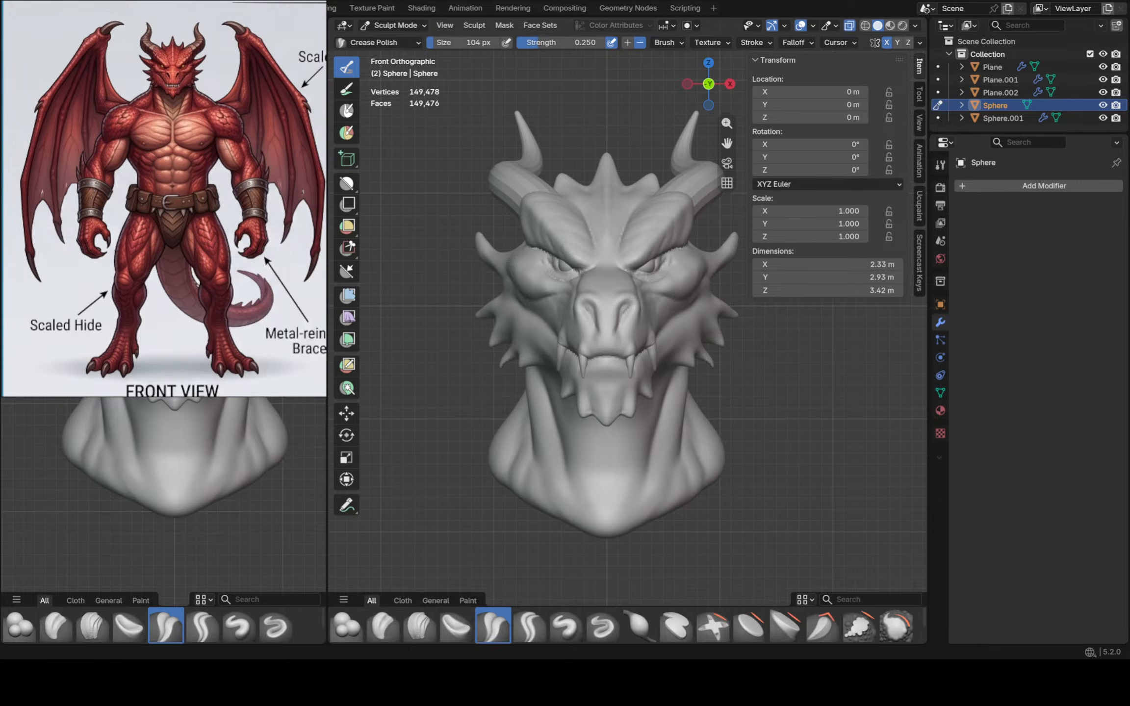
mouse_move(156, 8)
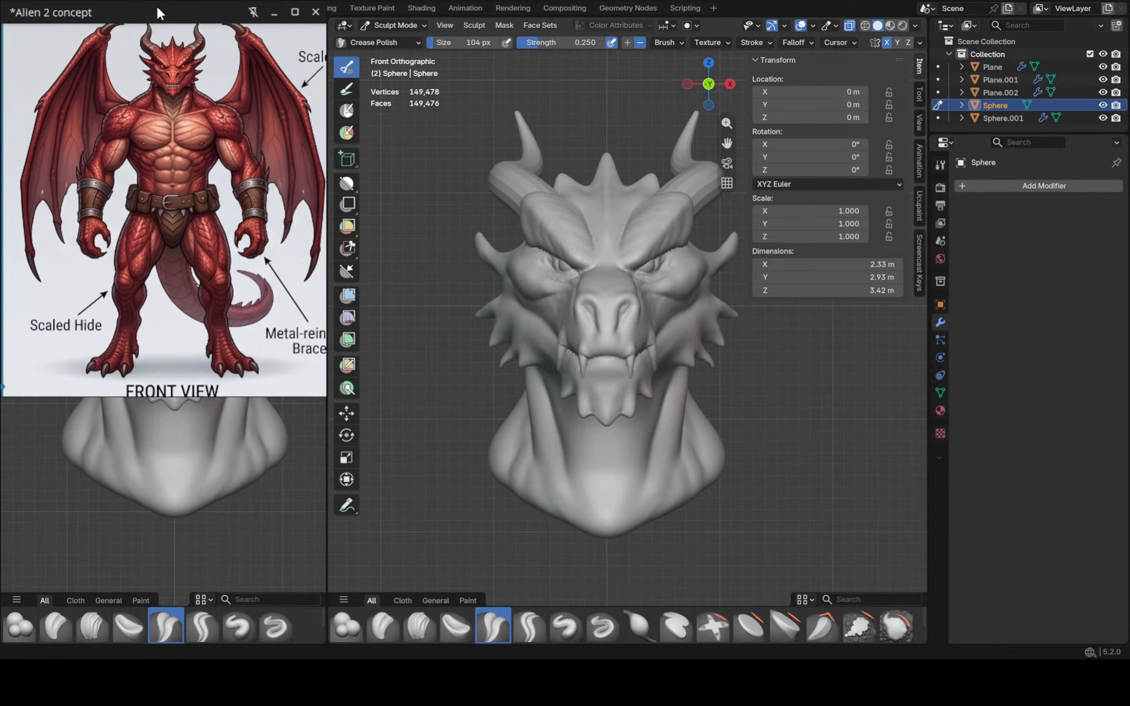
scroll(657, 388, down, 2)
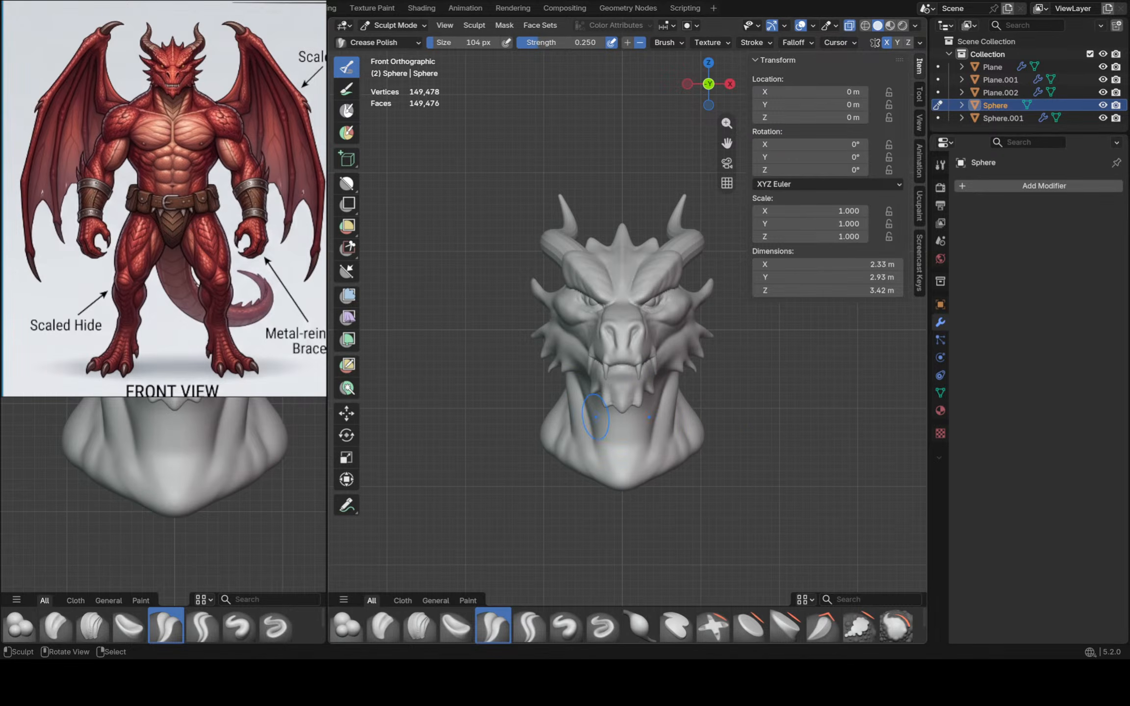
key(f)
click(726, 424)
key(g)
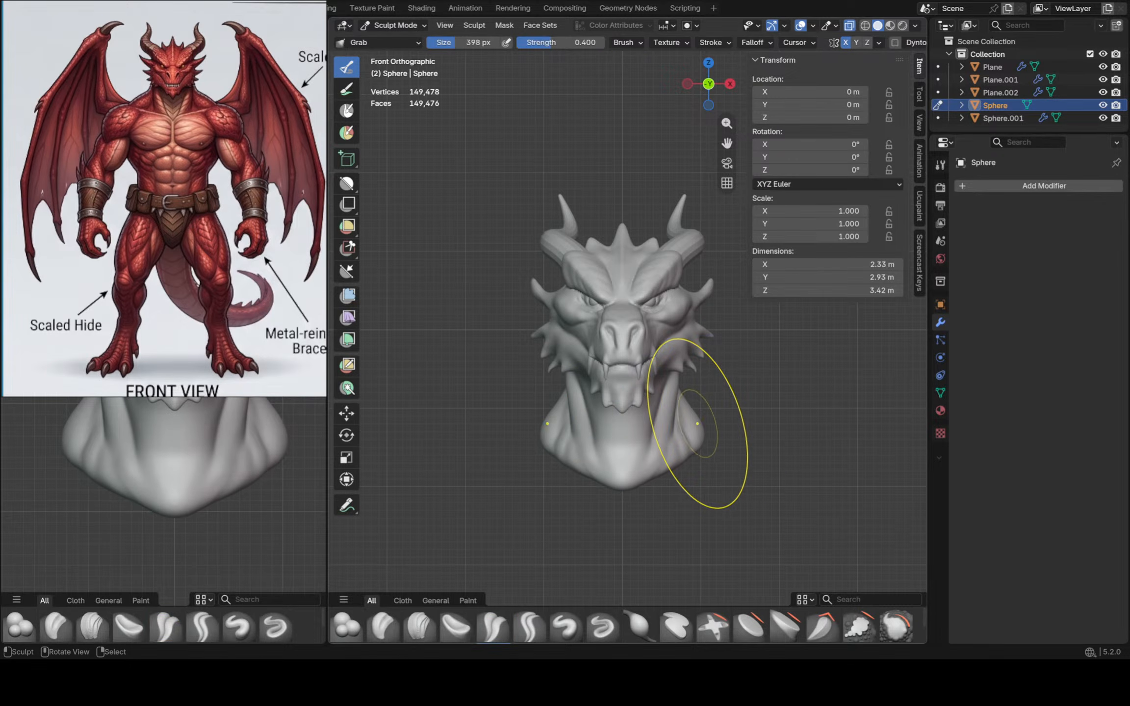
scroll(699, 422, up, 3)
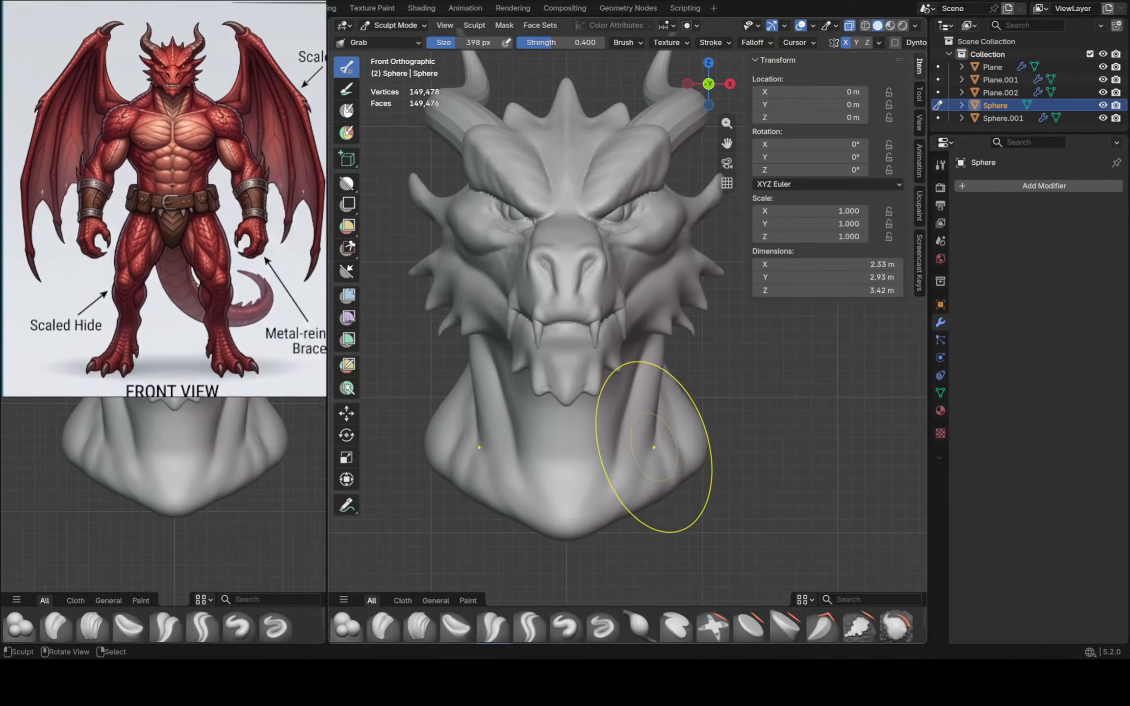
drag(651, 454, 599, 511)
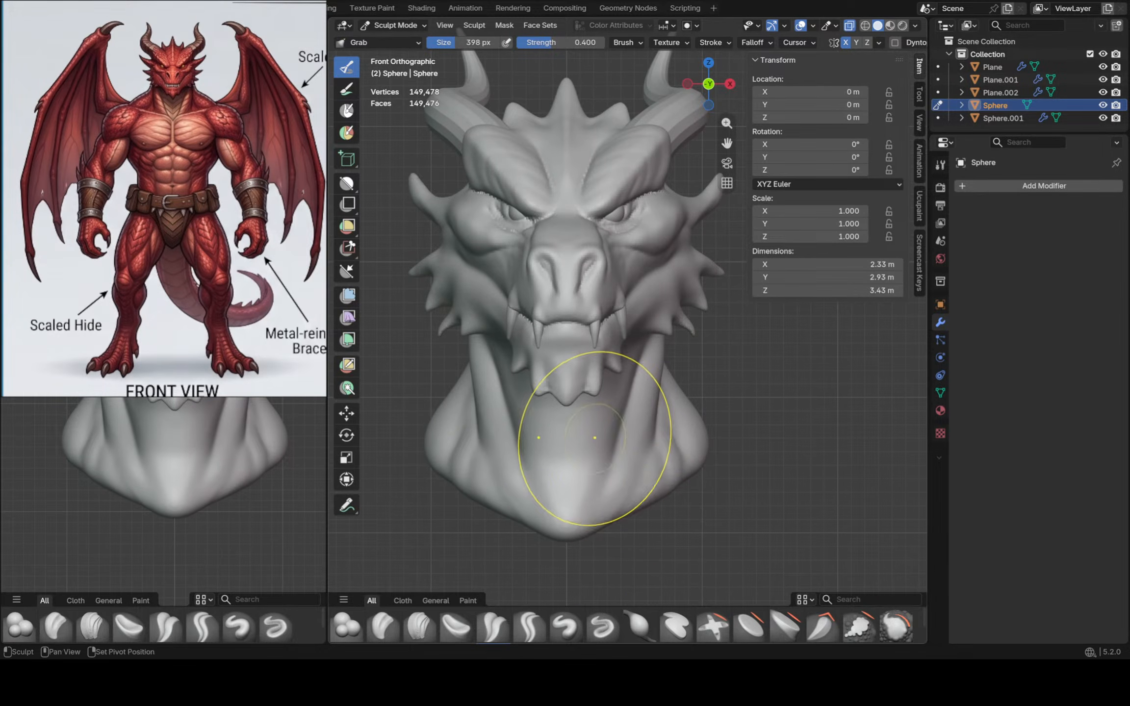
Reshape the throat and the neck's front contour beneath the jaw with the Grab brush at 398 px
scroll(613, 443, up, 4)
middle_drag(614, 437, 572, 301)
drag(539, 275, 531, 279)
drag(567, 286, 558, 300)
drag(560, 338, 551, 342)
drag(581, 413, 566, 411)
middle_drag(547, 387, 525, 380)
scroll(526, 378, up, 4)
drag(559, 364, 552, 354)
scroll(554, 321, down, 3)
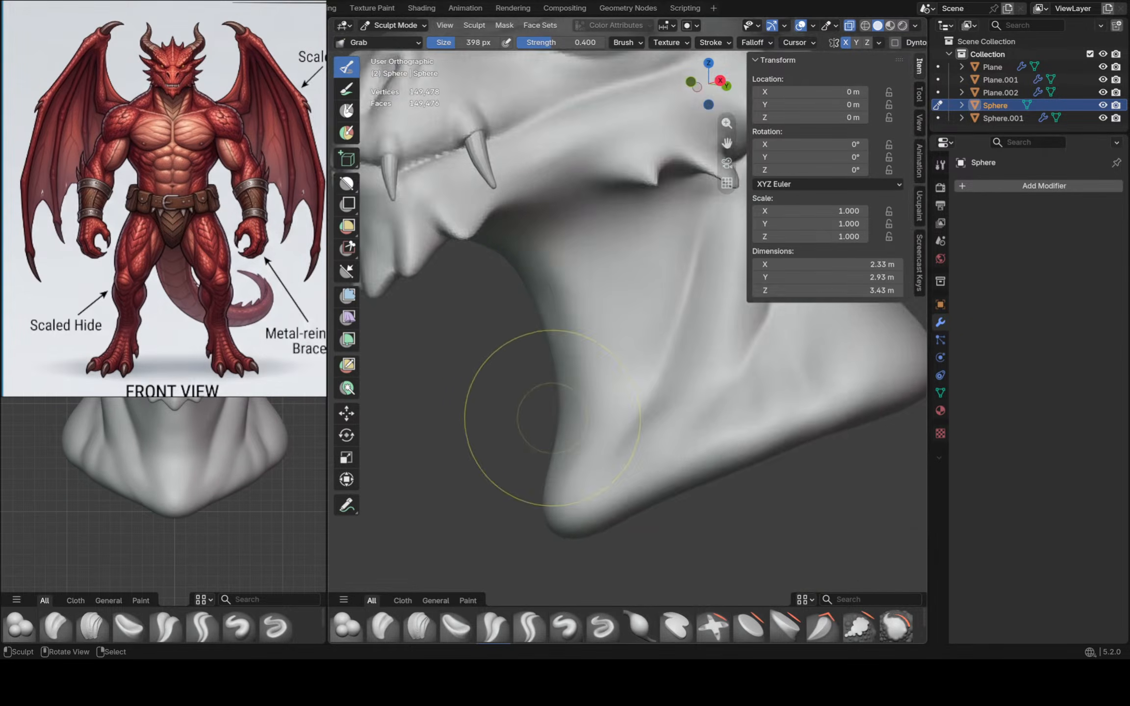
middle_drag(552, 419, 520, 424)
mouse_move(550, 324)
mouse_down()
mouse_move(534, 305)
mouse_move(567, 296)
mouse_up()
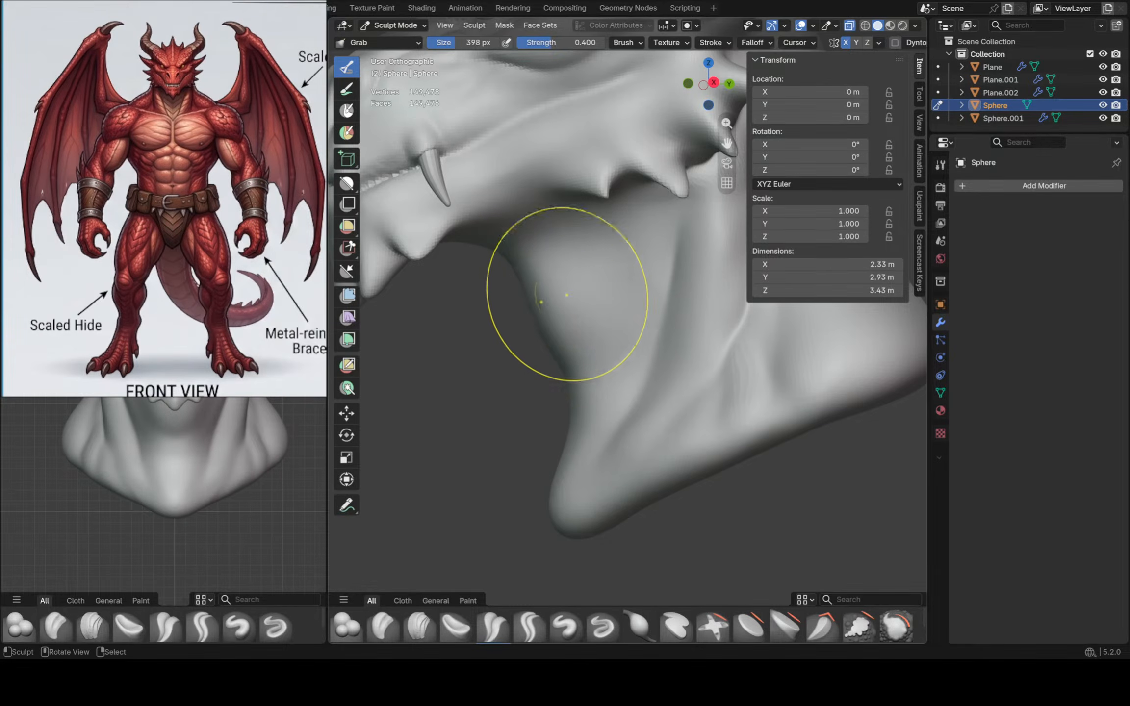
Lengthen the front tip of the neck base downward and straighten the contour above it with the Grab brush at 398 px
scroll(554, 285, down, 4)
mouse_move(549, 285)
middle_down()
mouse_move(637, 284)
mouse_move(479, 321)
middle_up()
scroll(510, 321, up, 5)
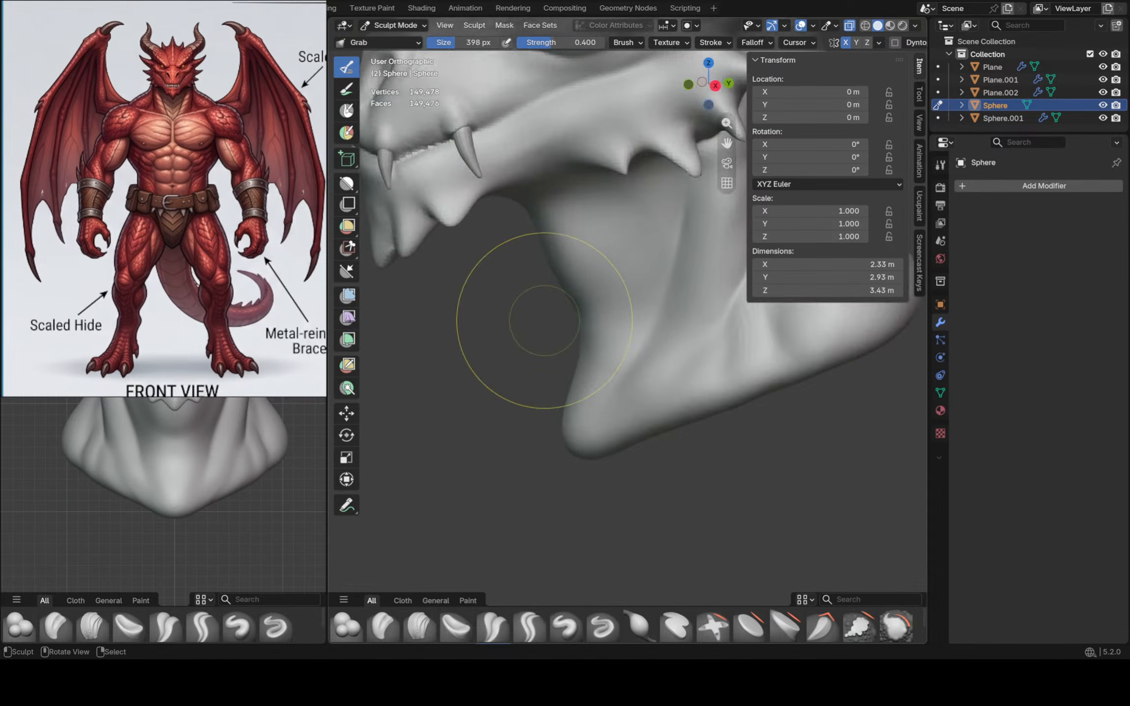
drag(575, 334, 568, 349)
scroll(573, 387, down, 1)
middle_drag(572, 387, 588, 392)
drag(588, 441, 582, 463)
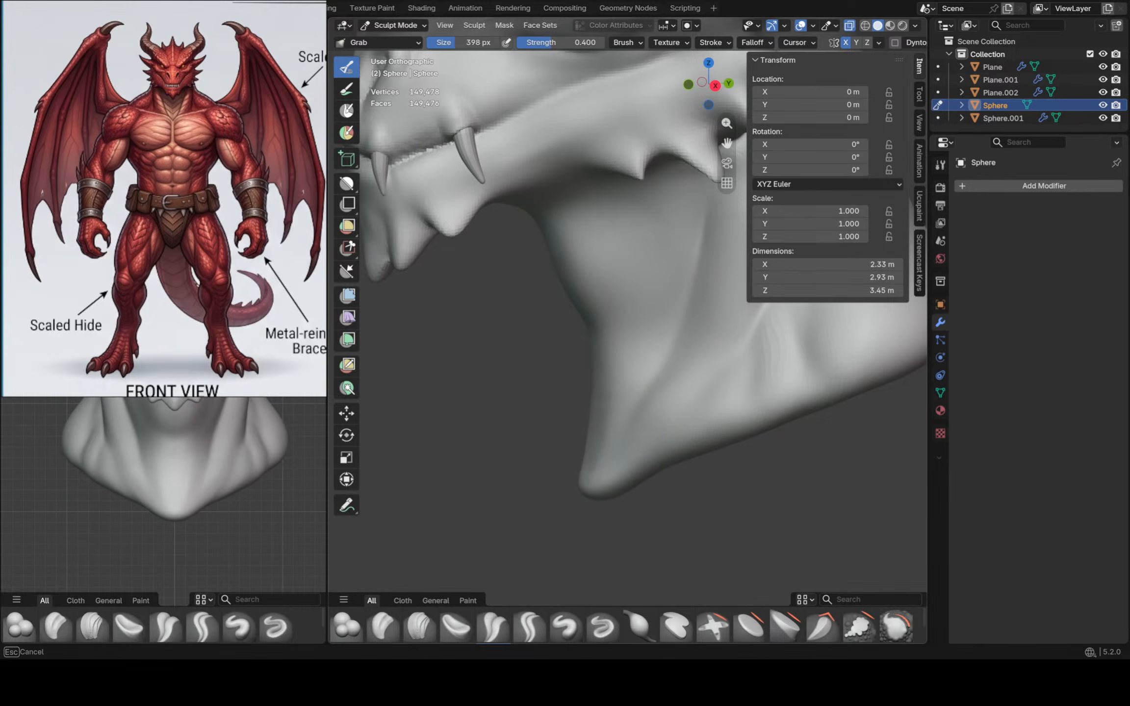
drag(603, 390, 612, 395)
mouse_move(612, 397)
middle_down()
mouse_move(641, 400)
mouse_move(648, 451)
middle_up()
middle_drag(648, 451, 680, 462)
drag(665, 430, 667, 435)
middle_drag(671, 417, 584, 387)
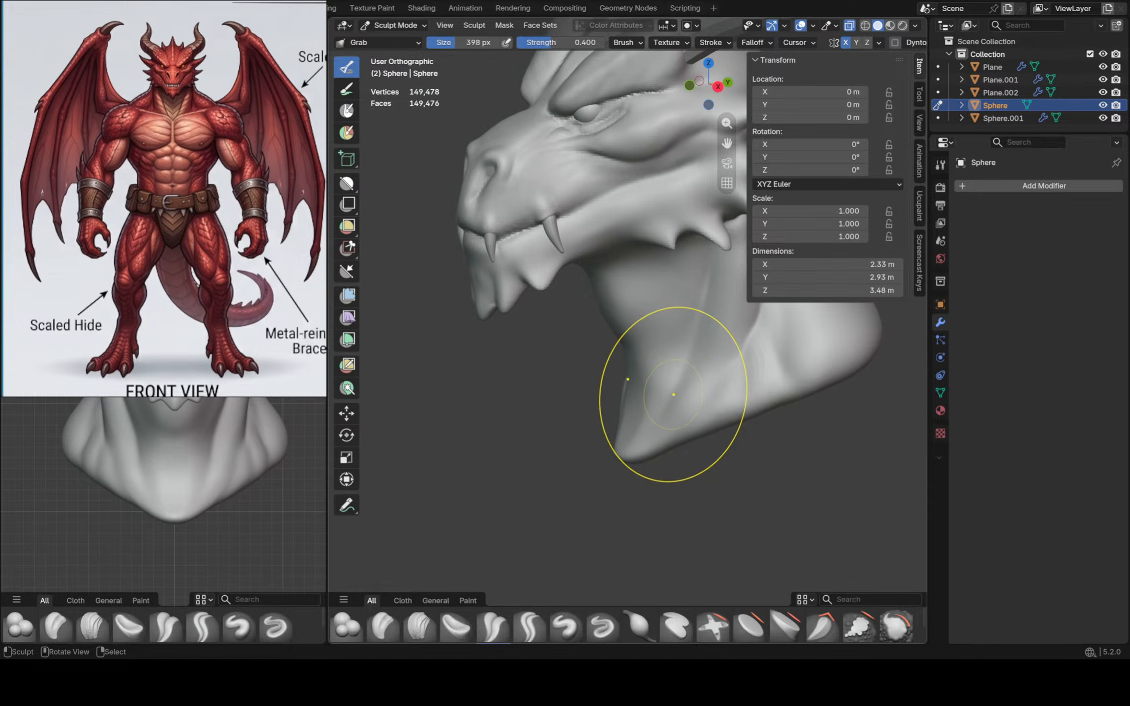
Examine the proportions of the whole head and neck in the front view against the reference image
mouse_move(673, 378)
middle_down()
mouse_move(765, 380)
mouse_move(749, 423)
middle_up()
scroll(749, 421, down, 1)
key(KP_1)
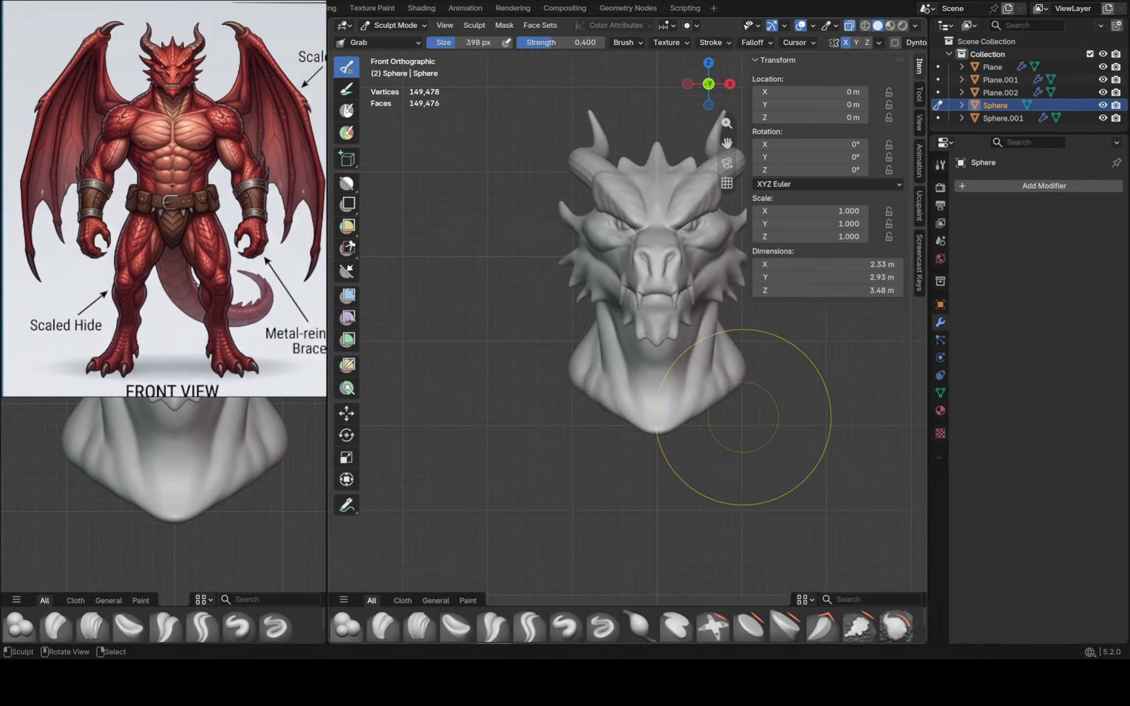
shift+middle_drag(717, 362, 648, 434)
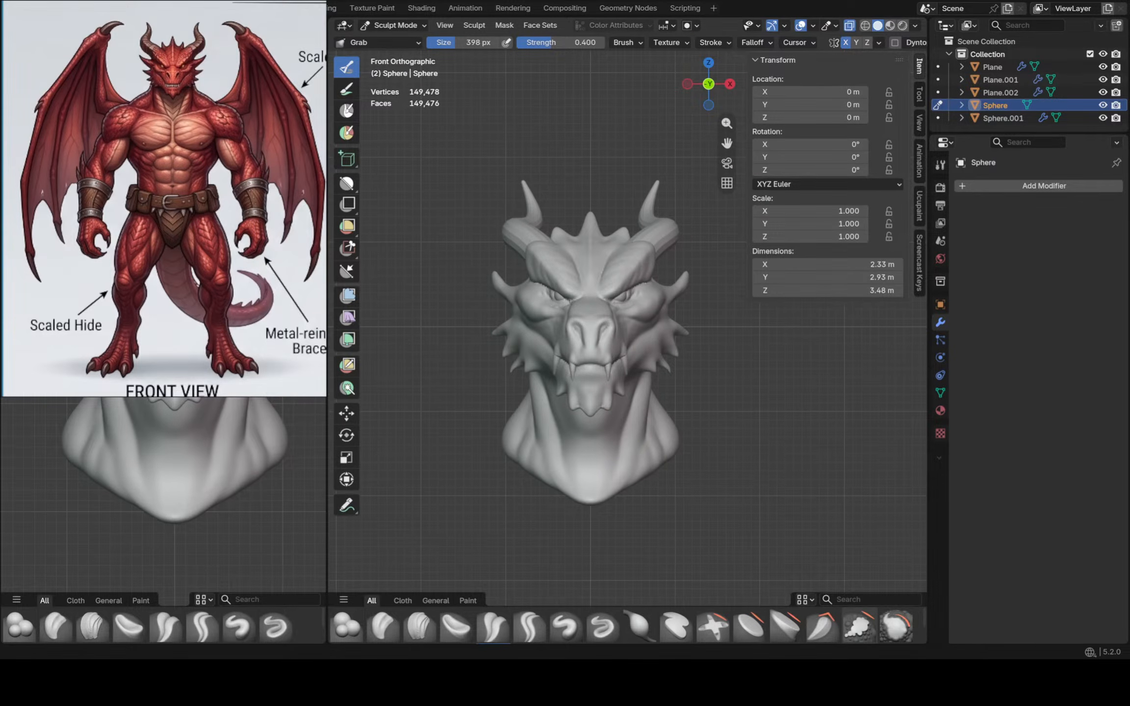
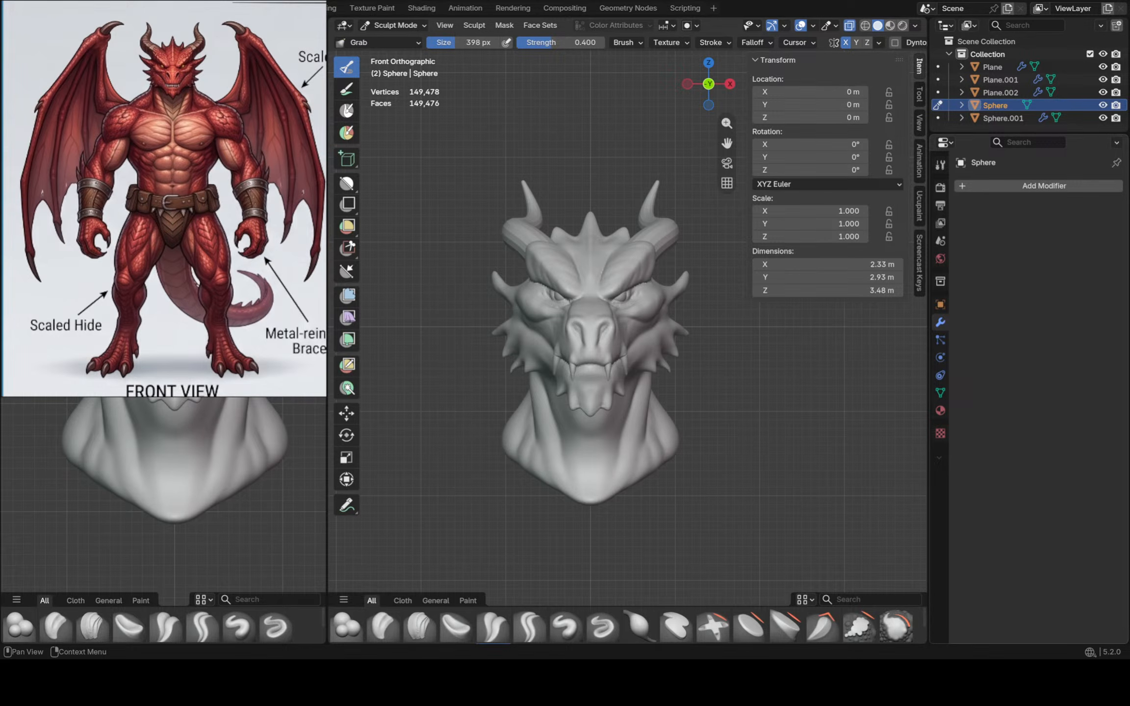
ctrl+middle_drag(701, 413, 704, 441)
shift+middle_drag(705, 441, 726, 467)
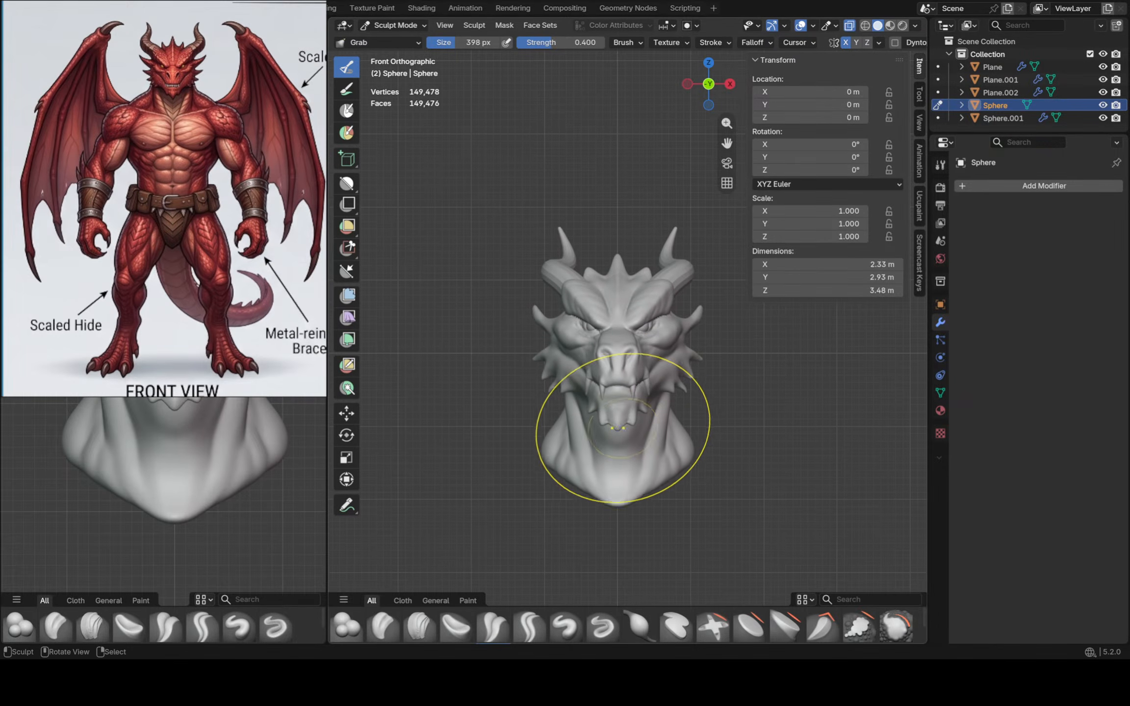
shift+middle_drag(642, 435, 702, 446)
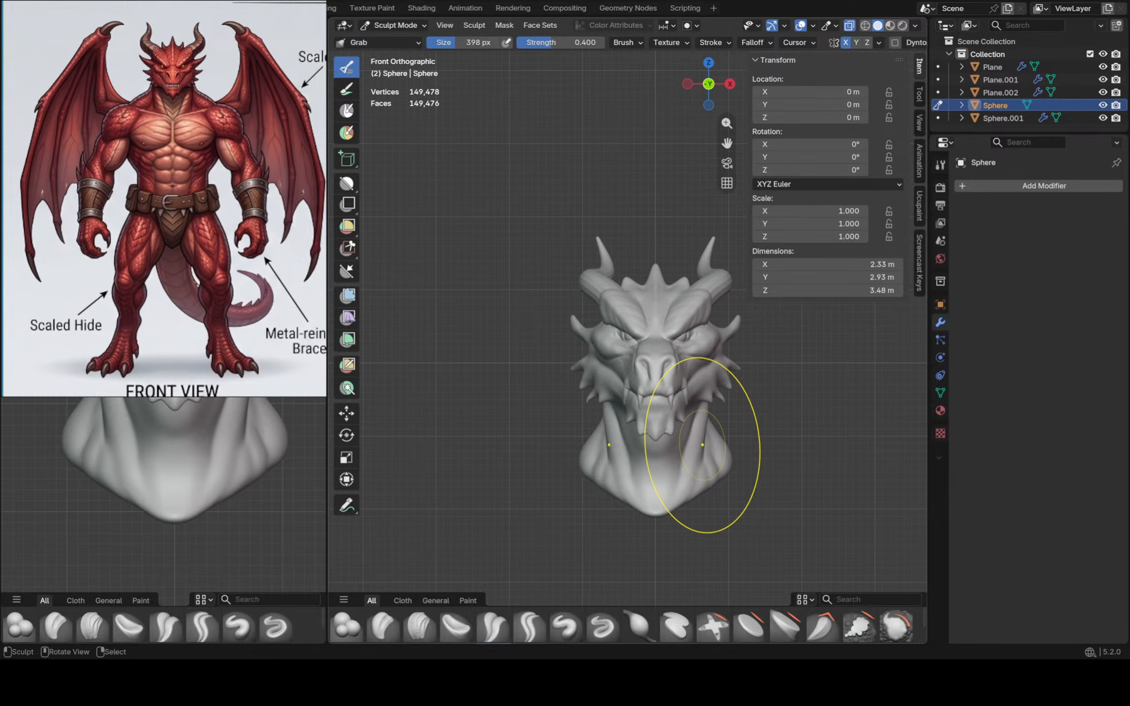
shift+middle_drag(690, 380, 656, 439)
scroll(656, 439, up, 1)
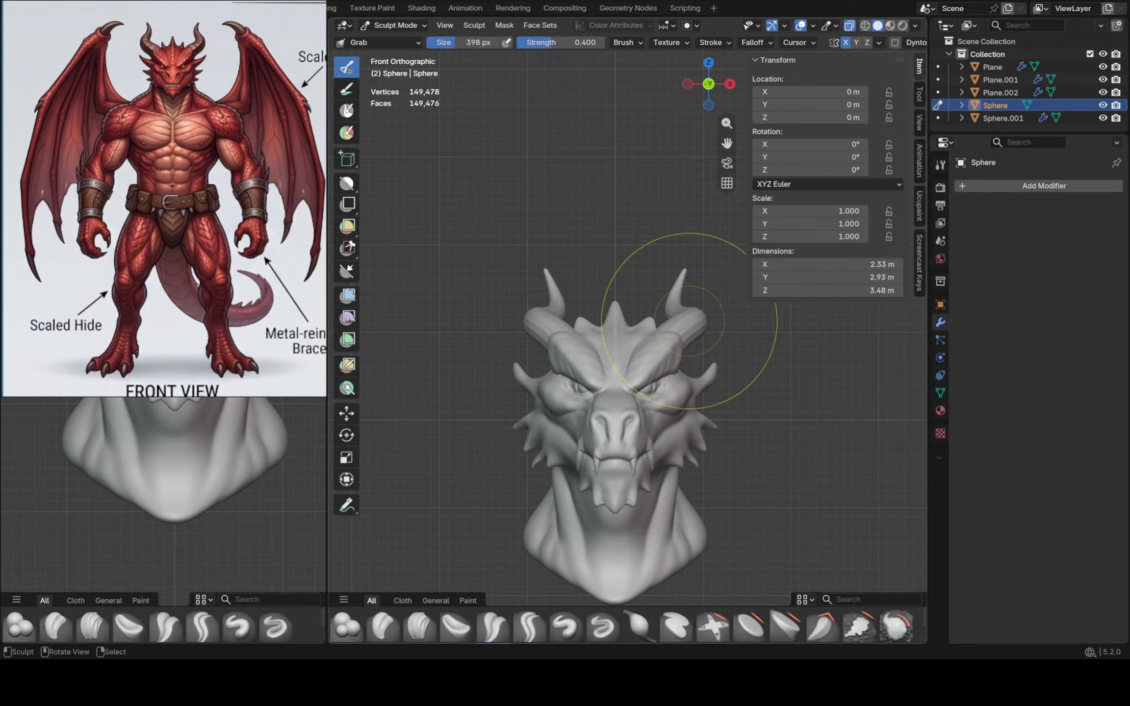
scroll(689, 321, down, 2)
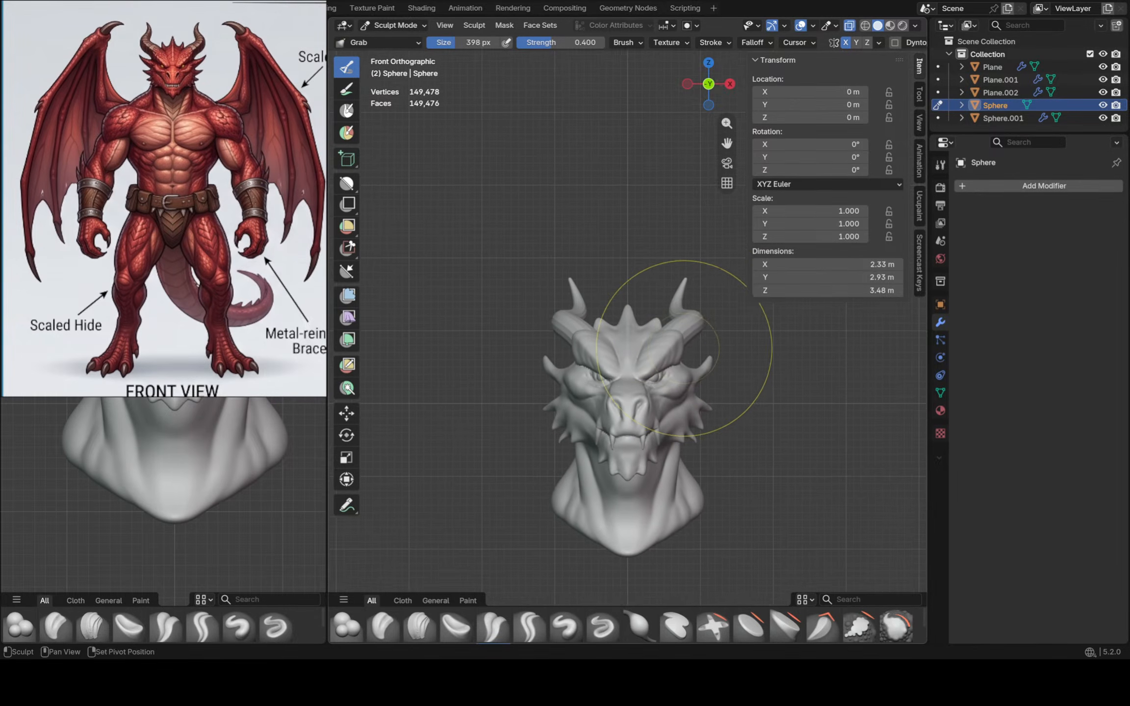
Shear all vertices of the horn skeleton outward in the front view so the horns spread wider apart
key(alt+q)
scroll(683, 323, up, 4)
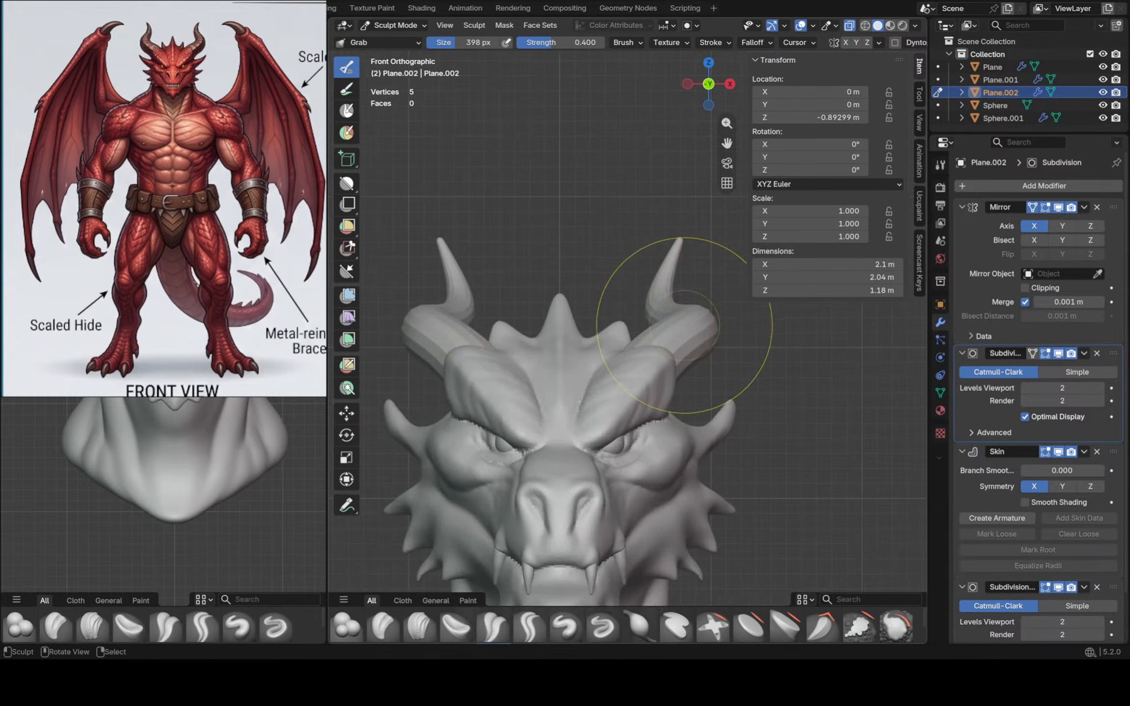
key(Tab)
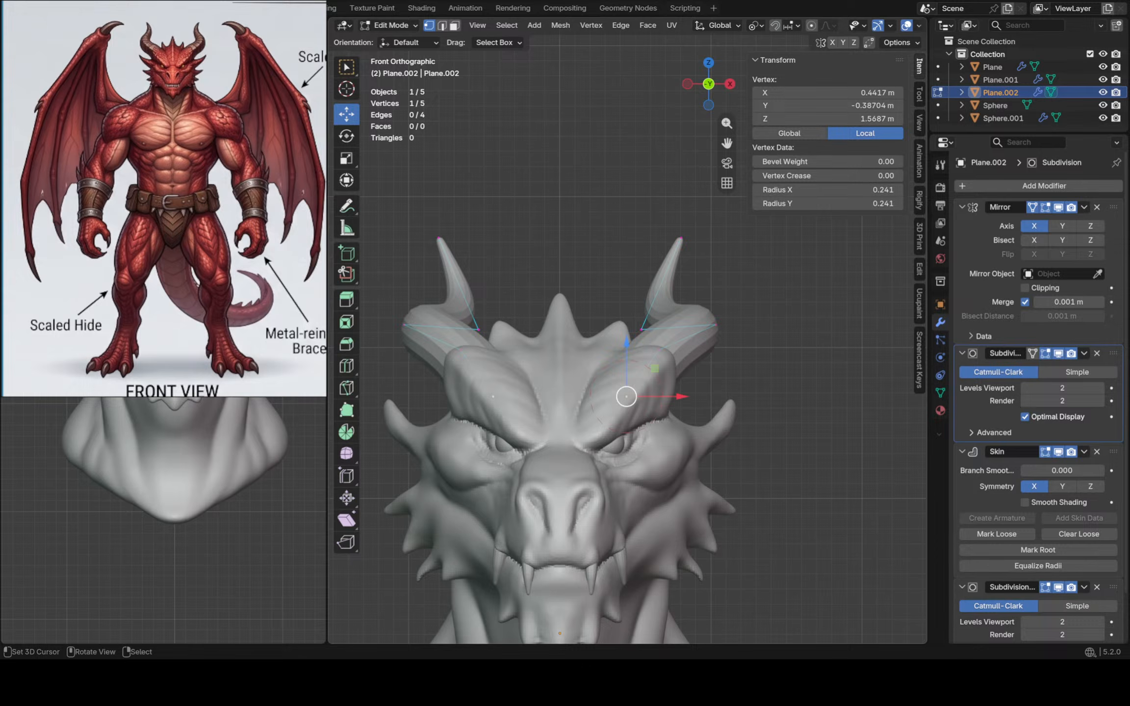
key(a)
click(346, 521)
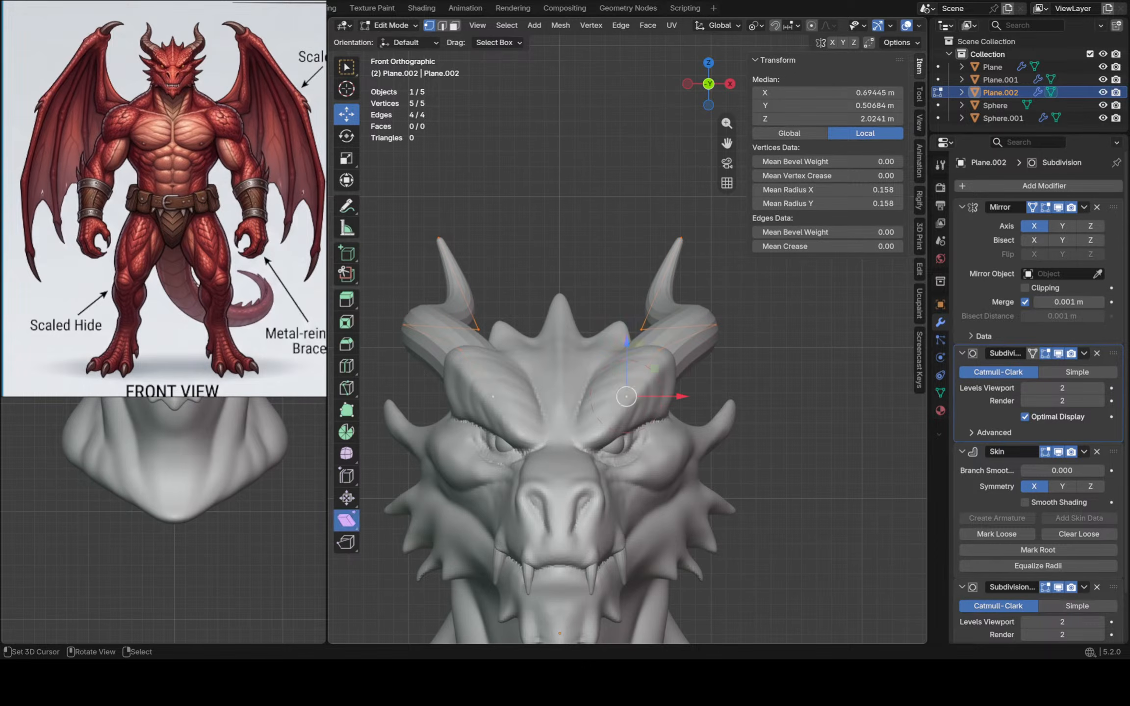
drag(679, 396, 899, 391)
Thicken the horns by scaling their skin radius to a mean of about 0.185, and save the file
key(ctrl+a)
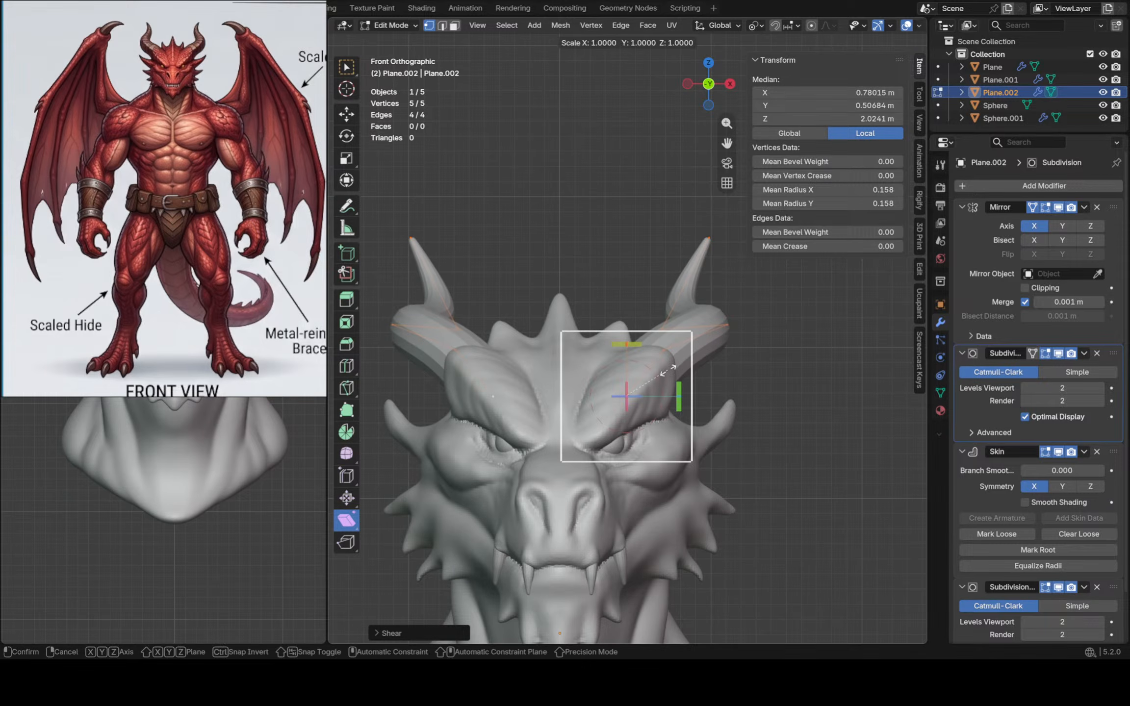
click(675, 370)
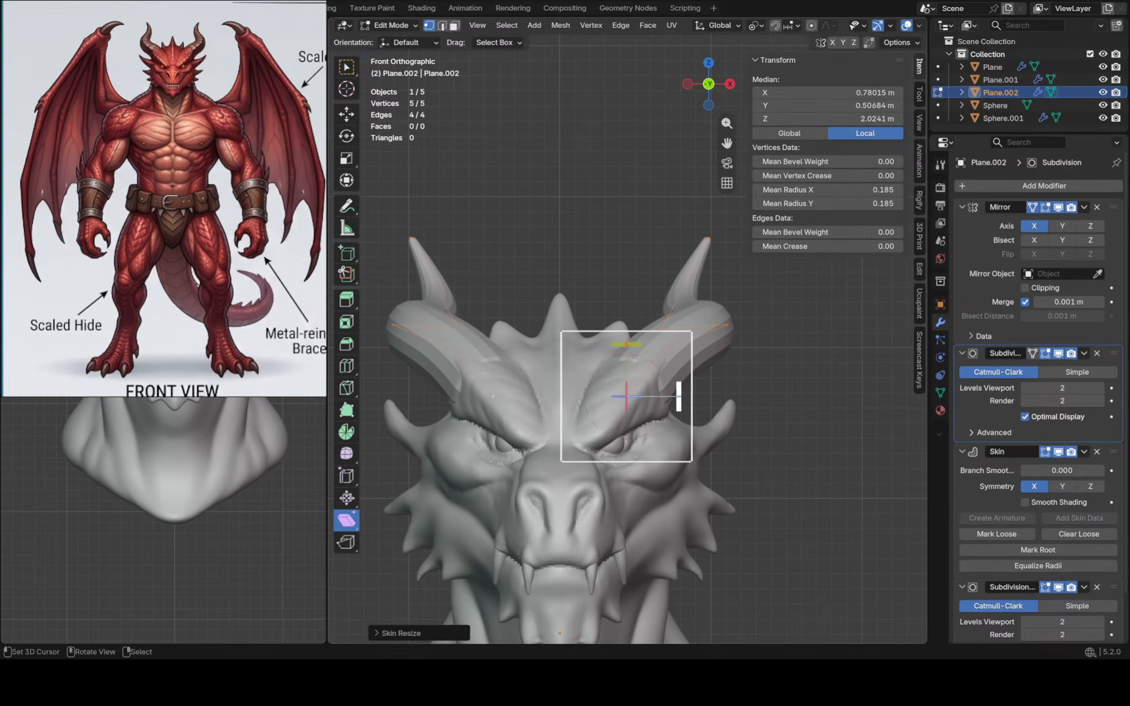
key(Tab)
mouse_move(664, 331)
ctrl+middle_down()
mouse_move(655, 373)
mouse_move(525, 377)
mouse_move(600, 353)
mouse_move(713, 282)
mouse_move(637, 314)
mouse_move(686, 353)
mouse_move(725, 412)
ctrl+middle_up()
key(ctrl+s)
Switch the horns to Object Mode and add a UV sphere as a base for the torso
click(392, 25)
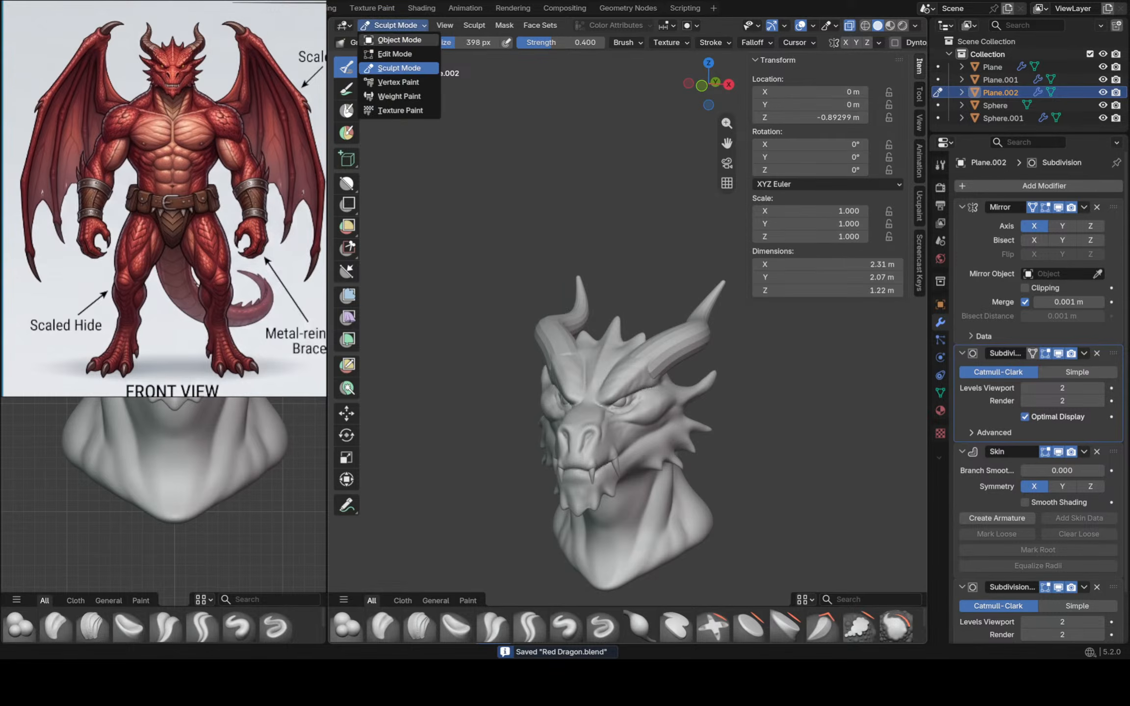
click(390, 37)
key(shift+a)
mouse_move(583, 286)
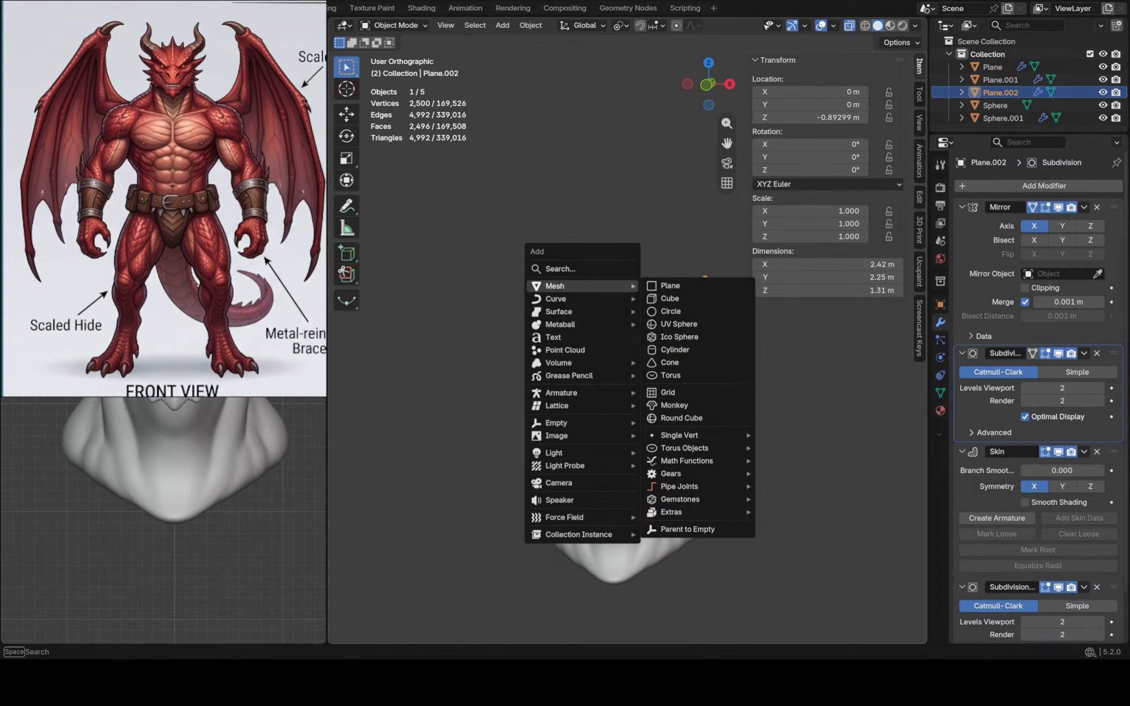
click(679, 324)
key(g)
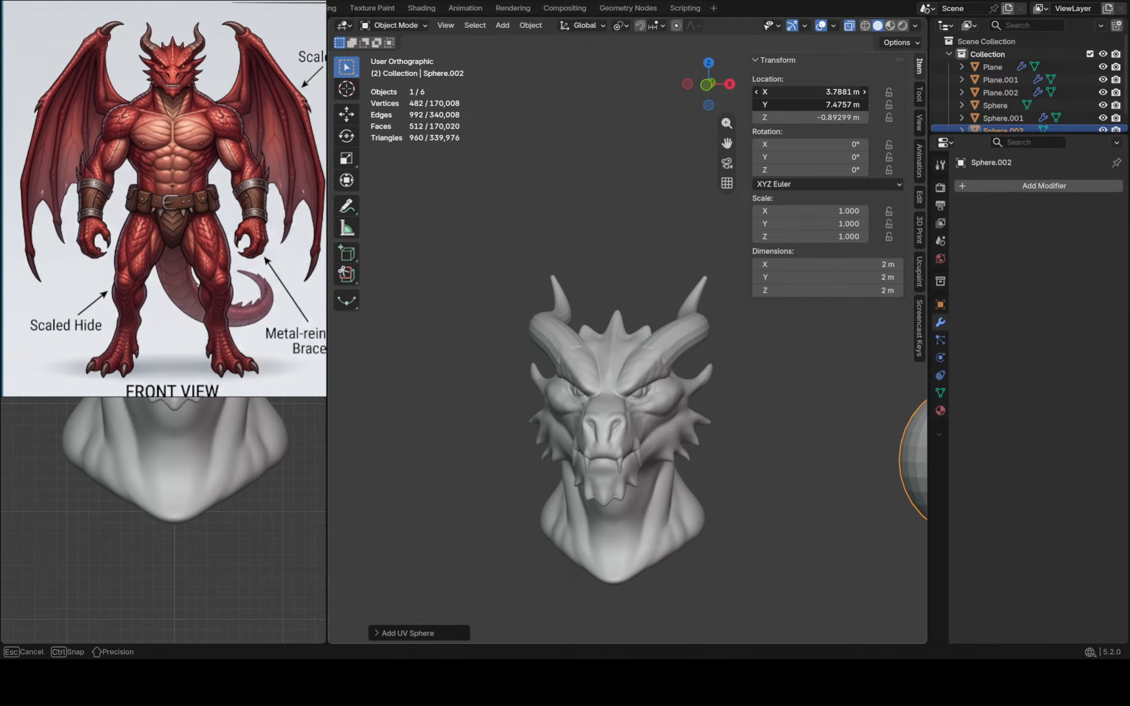
key(Escape)
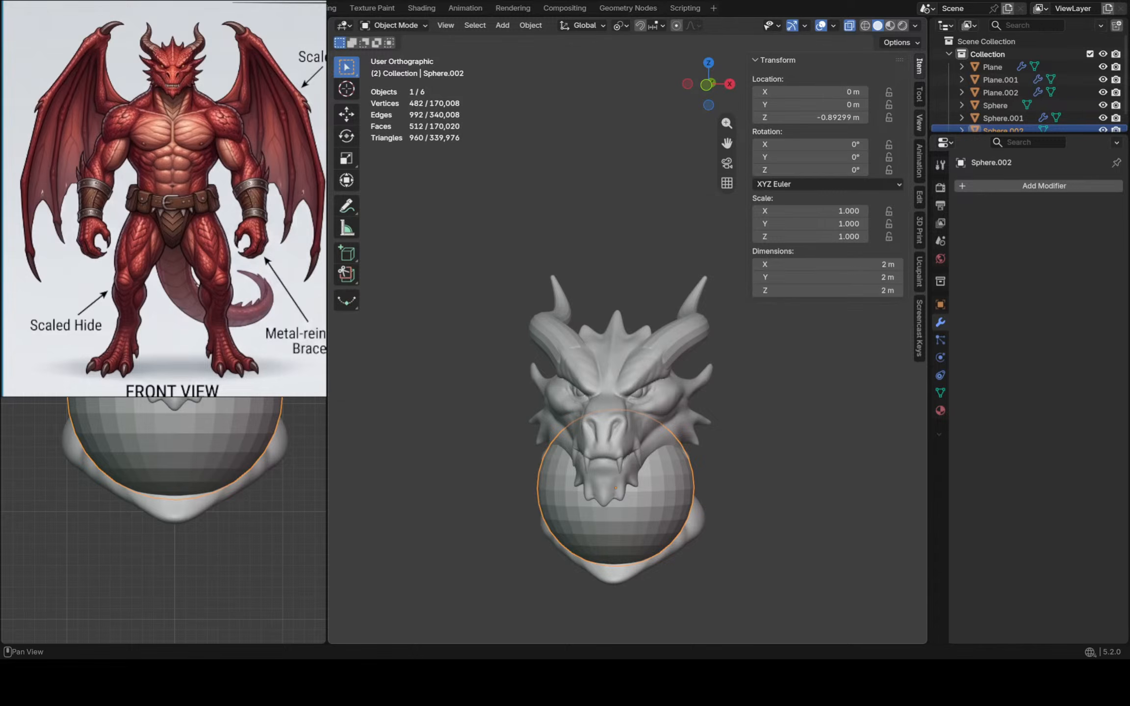
Reset the 3D cursor location to 0 m on all three axes
click(918, 122)
drag(828, 299, 828, 325)
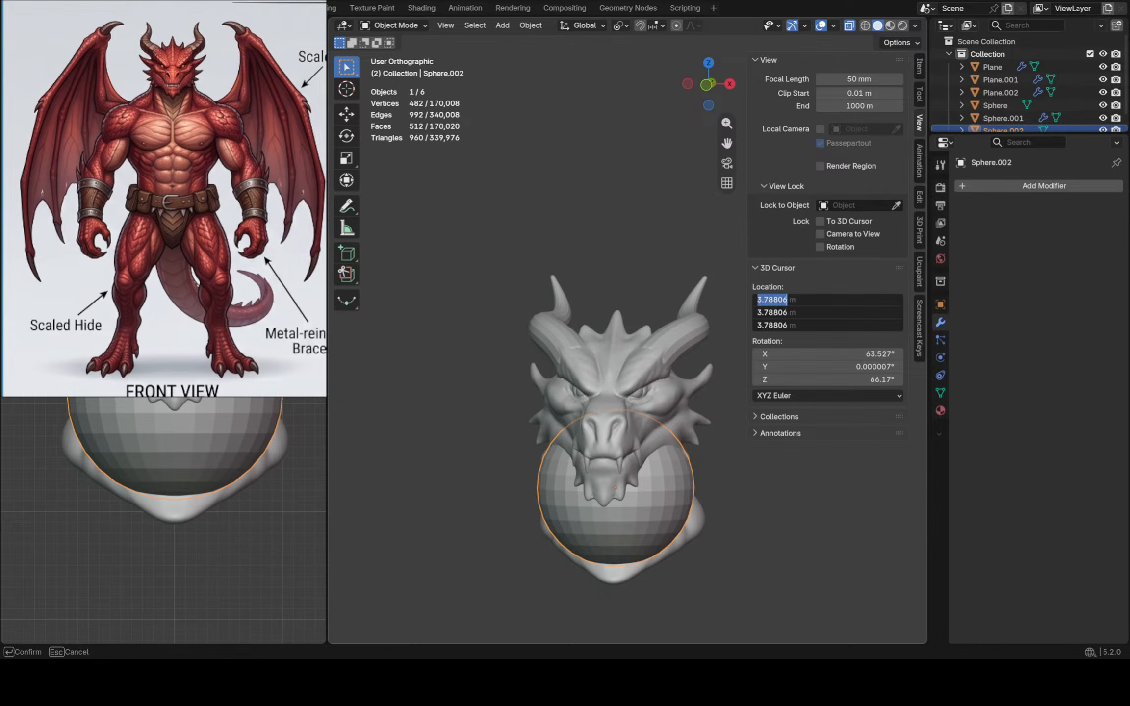
text(0)
key(Return)
Move the whole sphere mesh down and back beneath the neck base in Edit Mode
shift+middle_drag(637, 392, 560, 338)
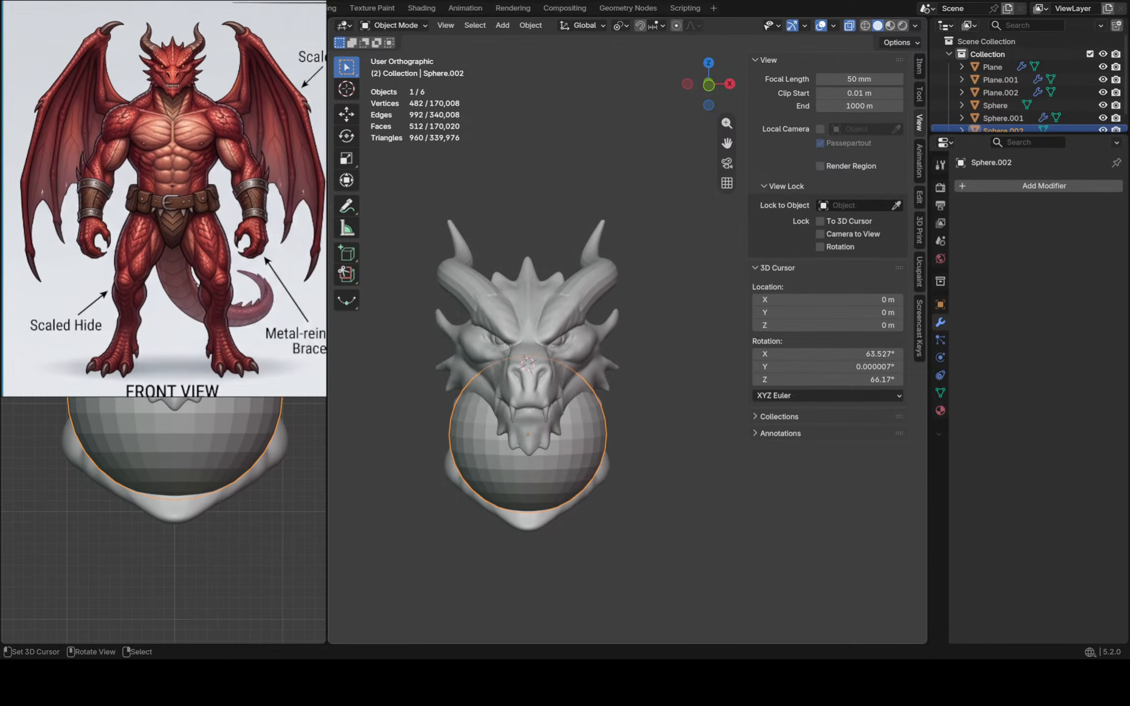
key(KP_1)
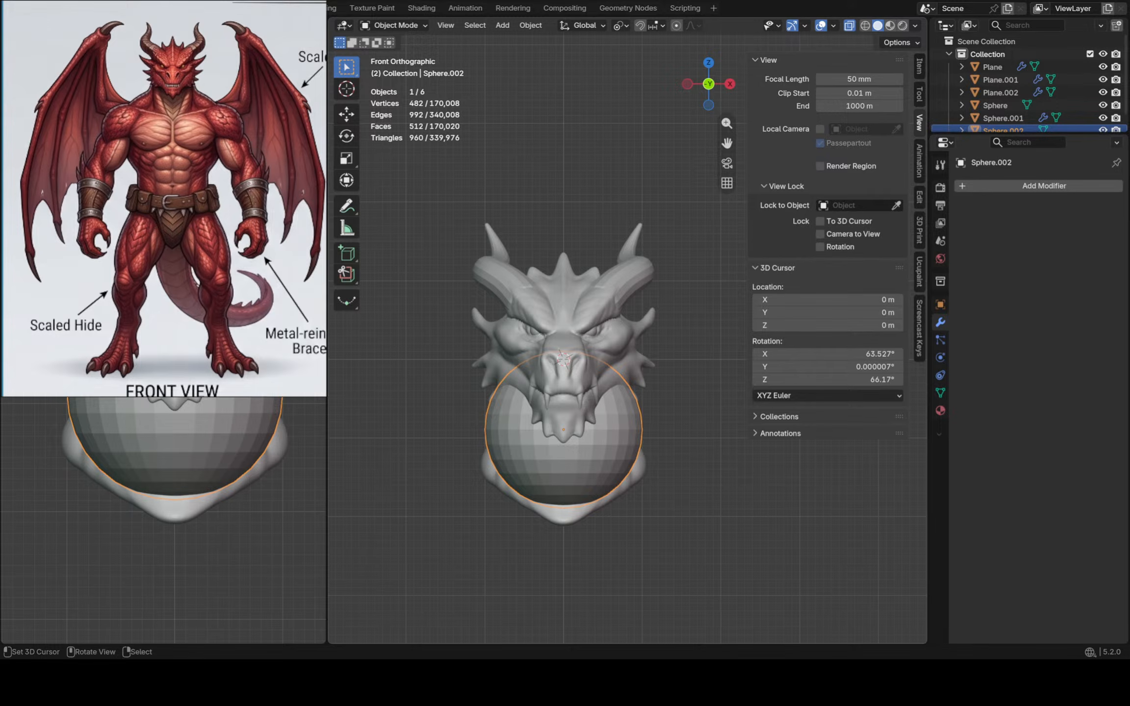
scroll(519, 341, down, 1)
middle_drag(519, 341, 455, 341)
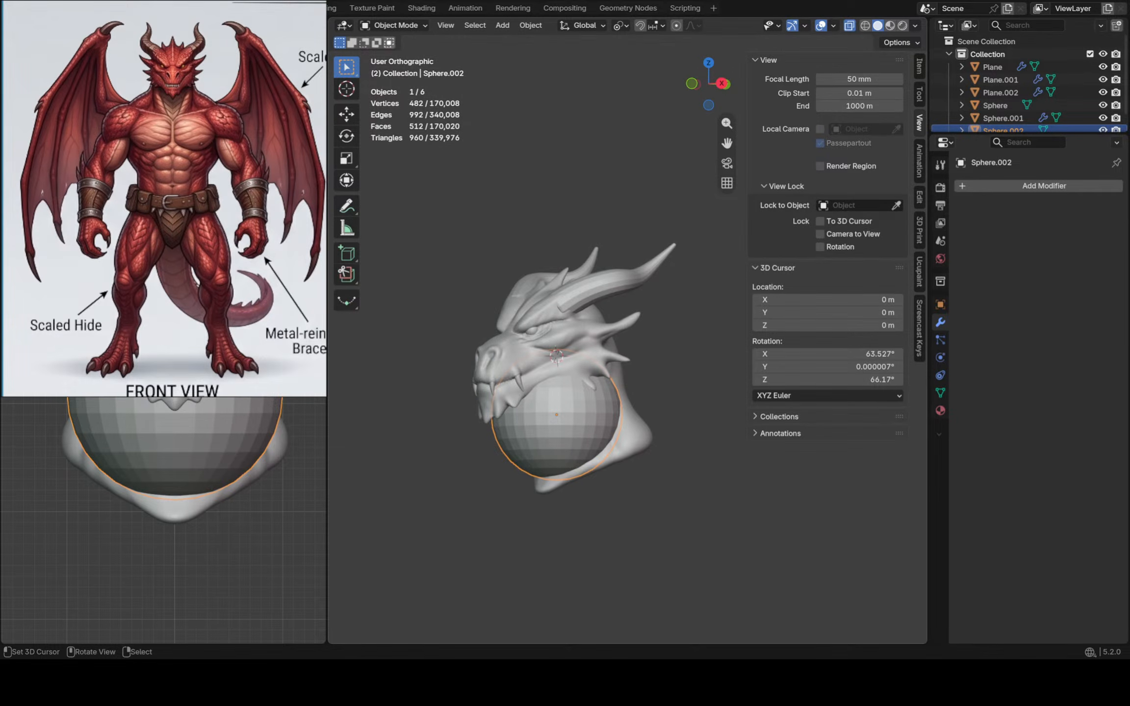
click(392, 25)
click(393, 64)
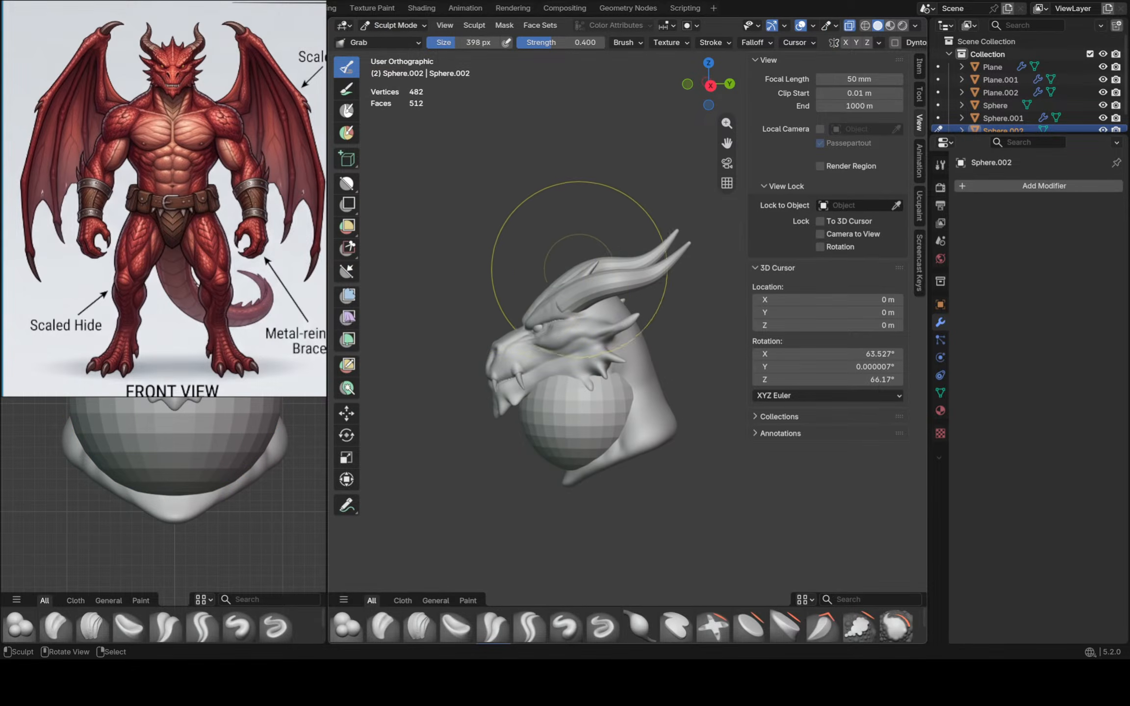
middle_drag(578, 269, 601, 275)
click(392, 25)
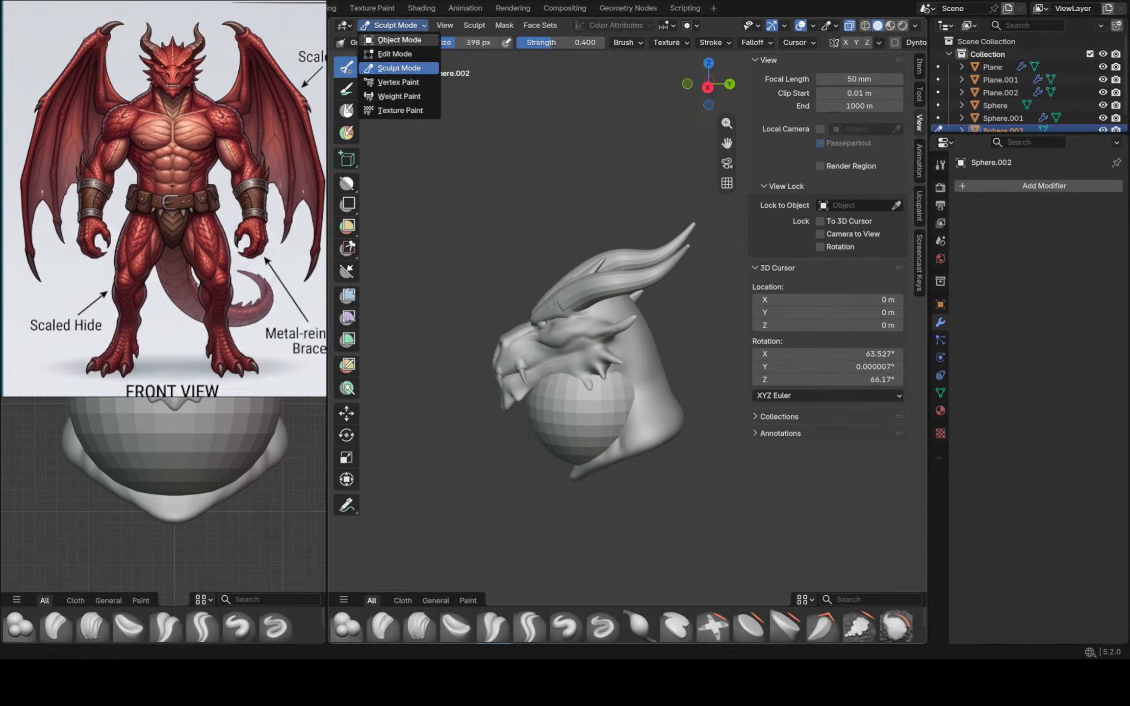
click(395, 53)
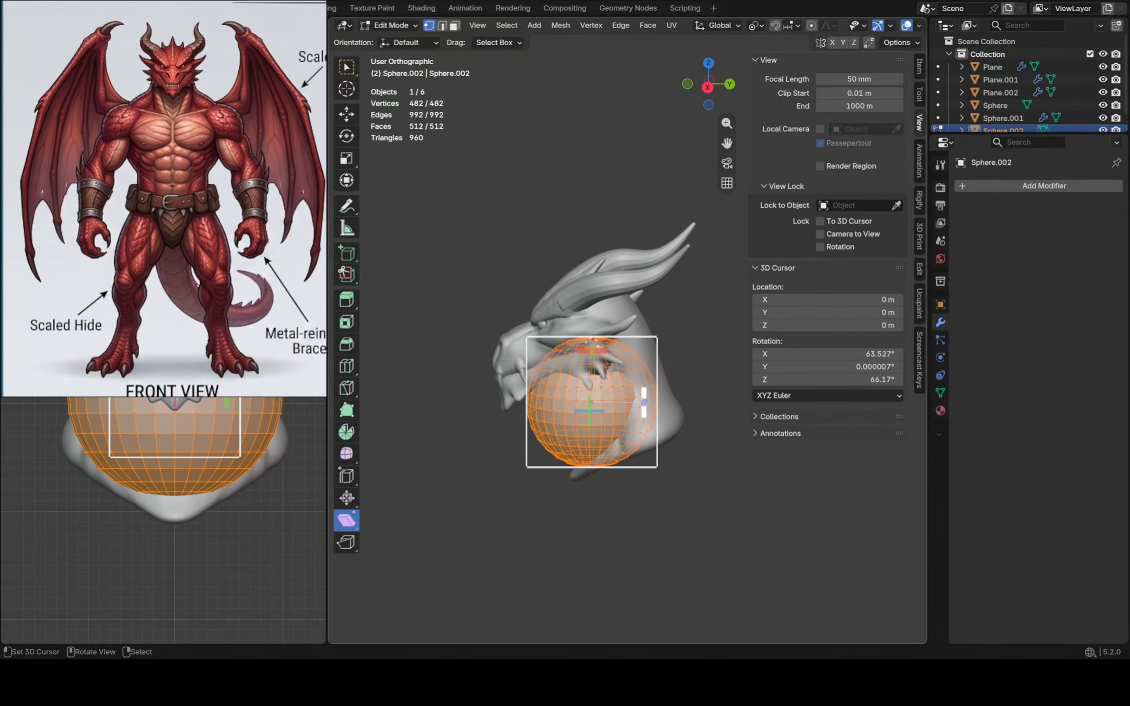
click(346, 114)
drag(620, 375, 678, 447)
key(KP_3)
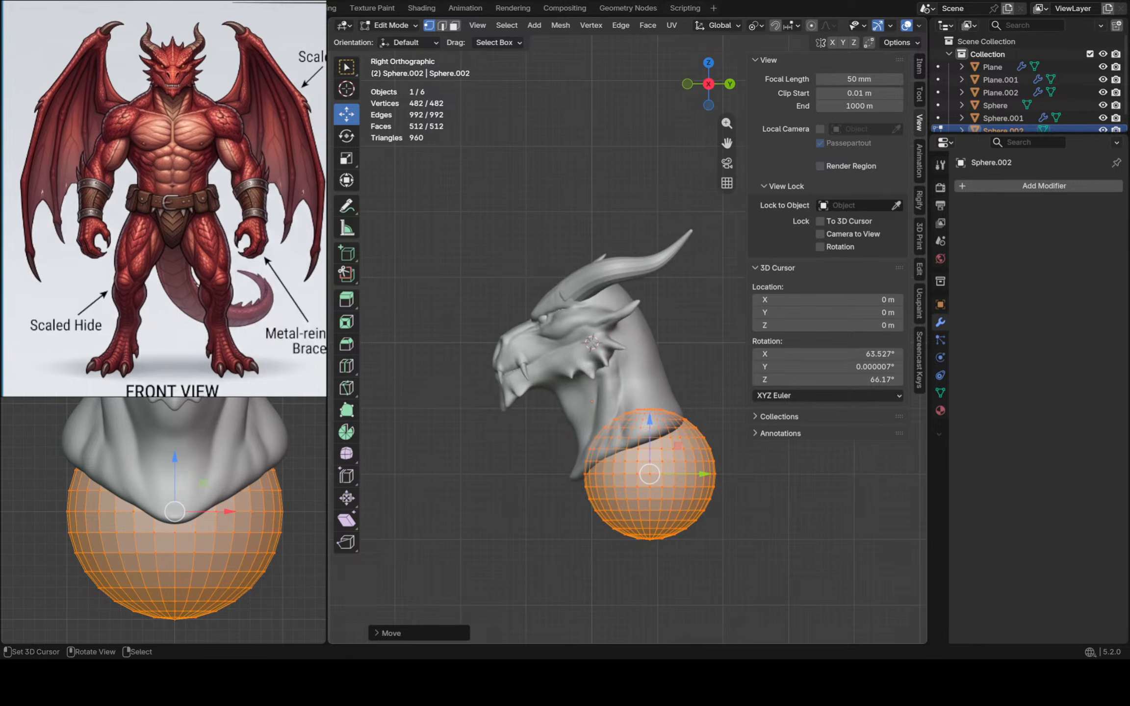
Stretch the sphere's underside down and forward in Sculpt Mode, using the Grab brush at 550 px with X symmetry
click(391, 25)
click(392, 61)
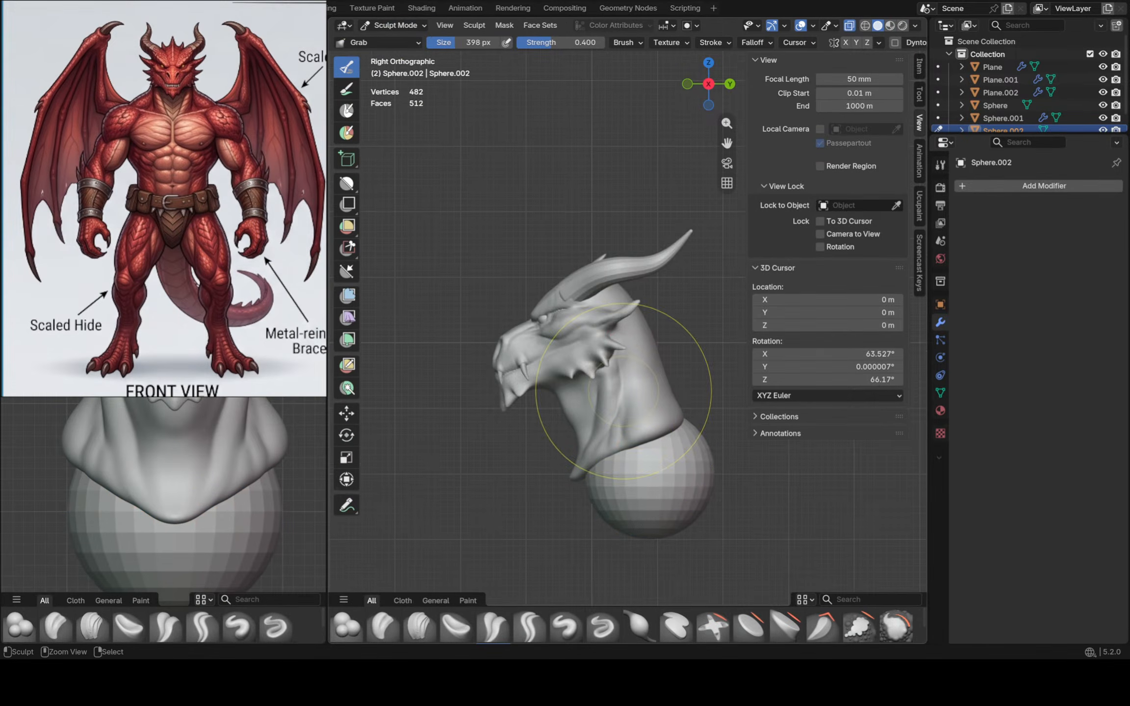
key(f)
click(743, 437)
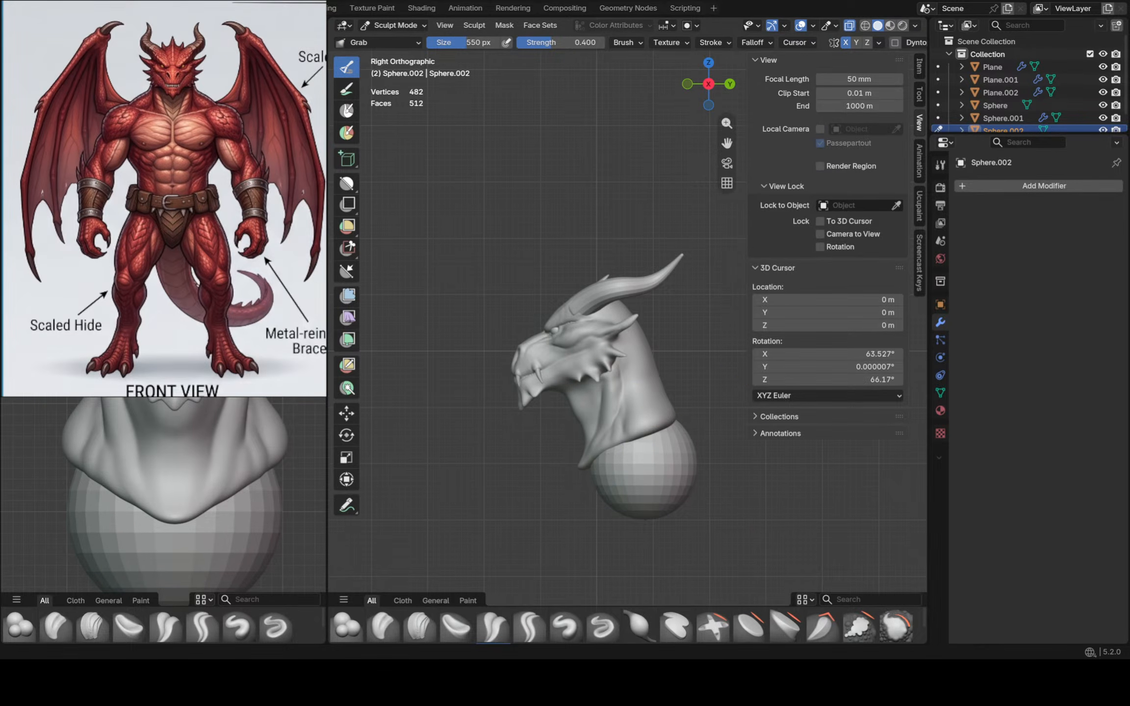
shift+middle_drag(613, 510, 579, 418)
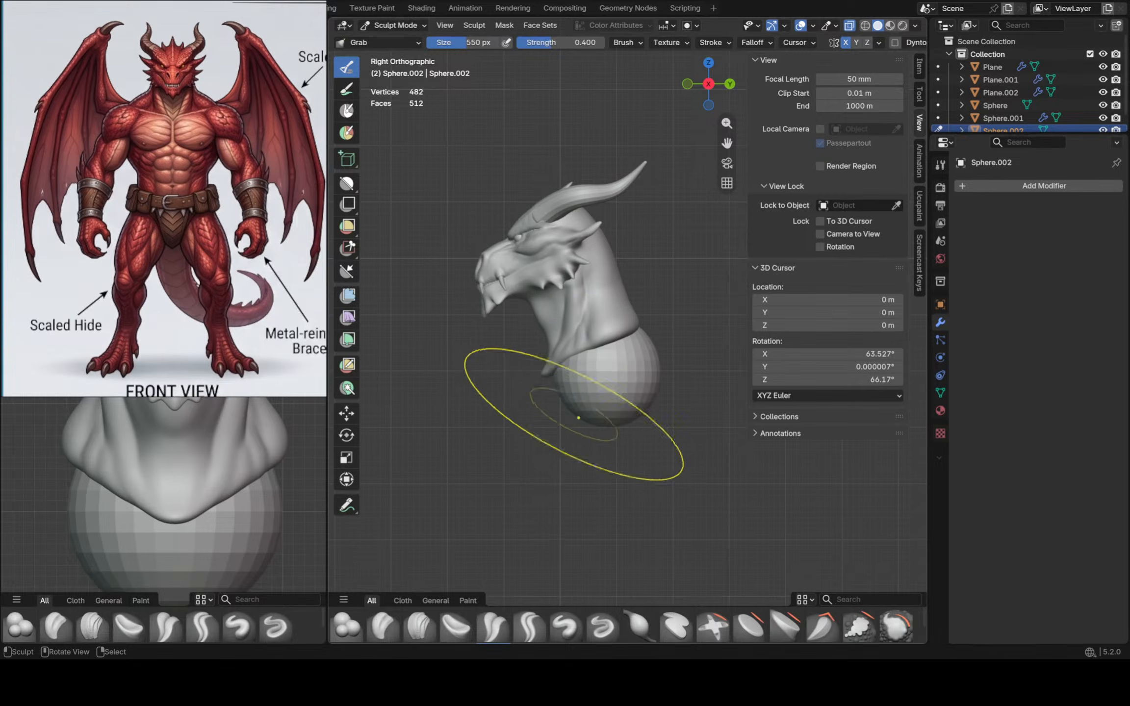
mouse_move(578, 417)
mouse_down()
mouse_move(564, 456)
mouse_move(591, 449)
mouse_move(564, 471)
mouse_up()
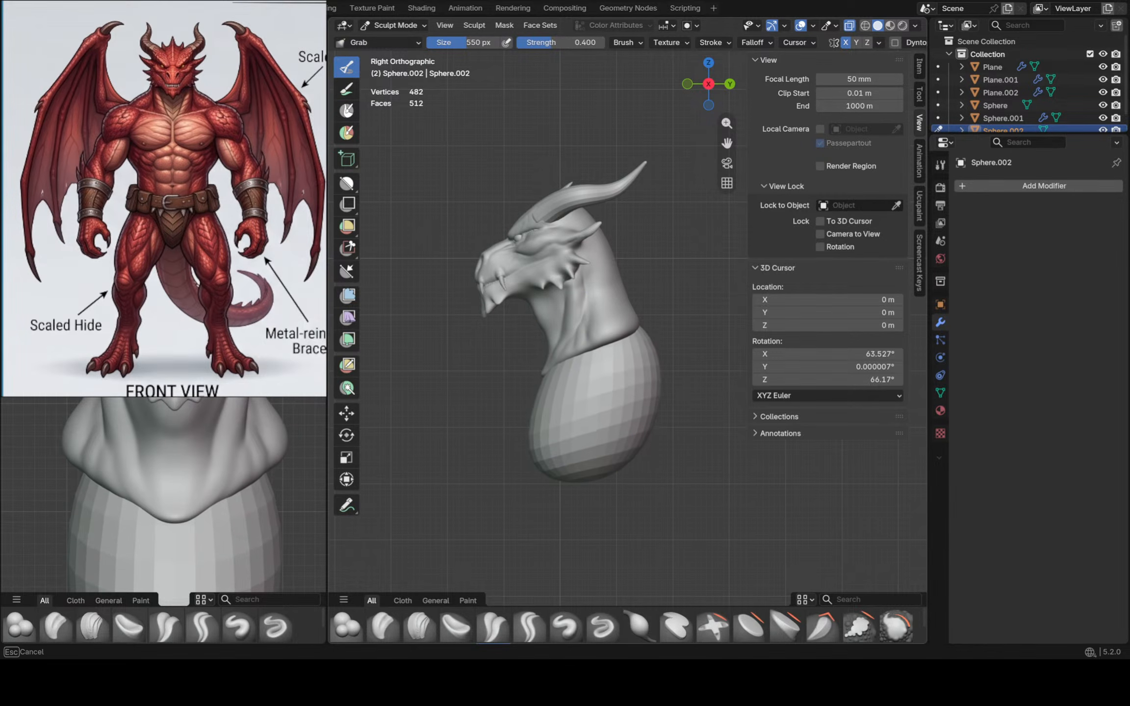
Widen the upper torso and fit it around the neck base with the Grab brush at 550 px
mouse_move(675, 353)
middle_down()
mouse_move(568, 340)
mouse_move(637, 338)
middle_up()
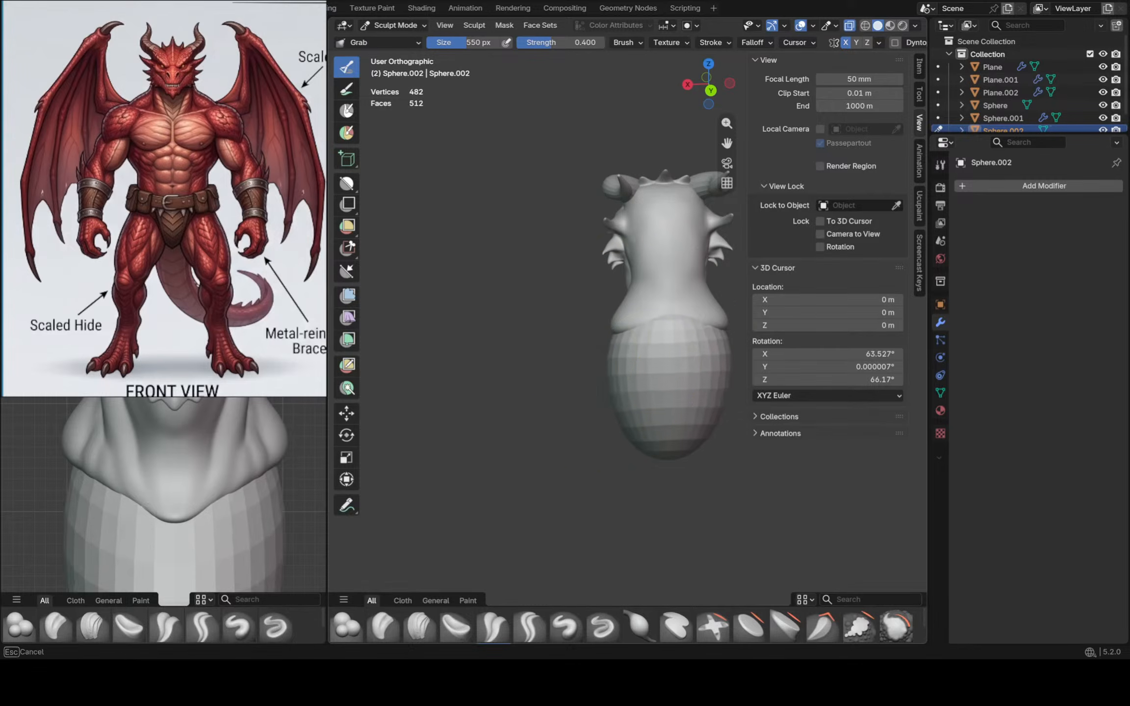
mouse_move(567, 384)
middle_down()
mouse_move(615, 333)
mouse_move(660, 338)
middle_up()
scroll(616, 334, up, 4)
drag(519, 365, 512, 351)
middle_drag(512, 351, 486, 355)
scroll(488, 358, up, 1)
drag(490, 363, 499, 364)
drag(445, 405, 425, 411)
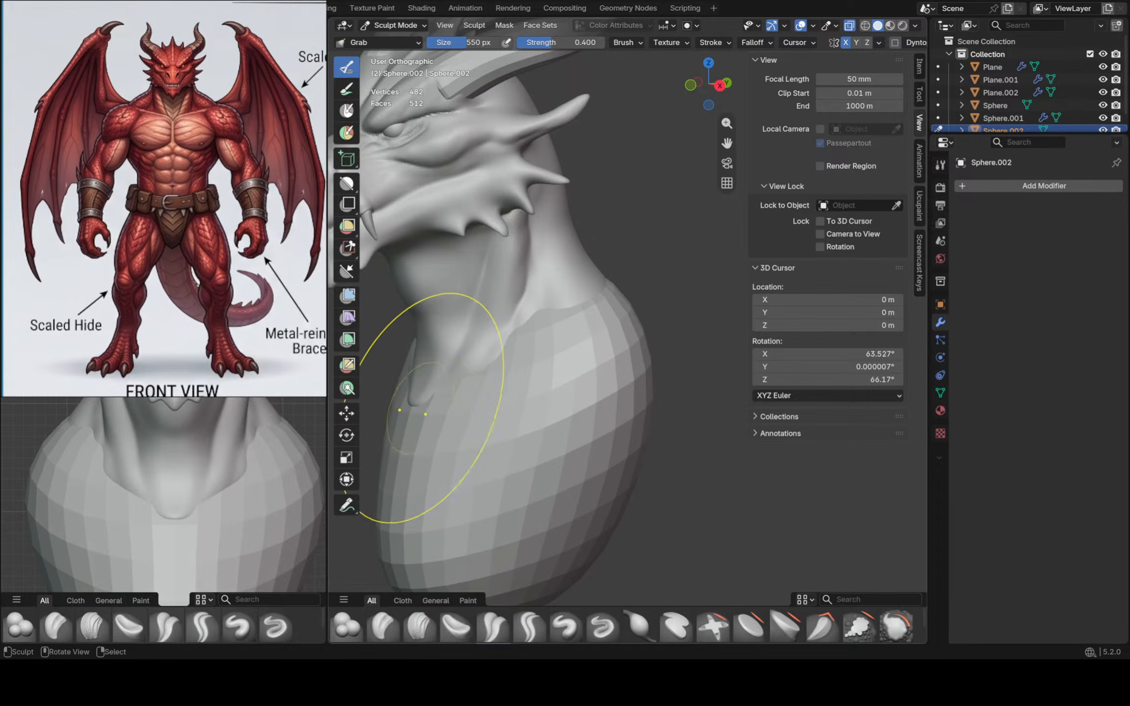
Shape the torso's side profile and pull the chest forward with the Grab brush at 550 px
scroll(510, 404, down, 4)
key(KP_3)
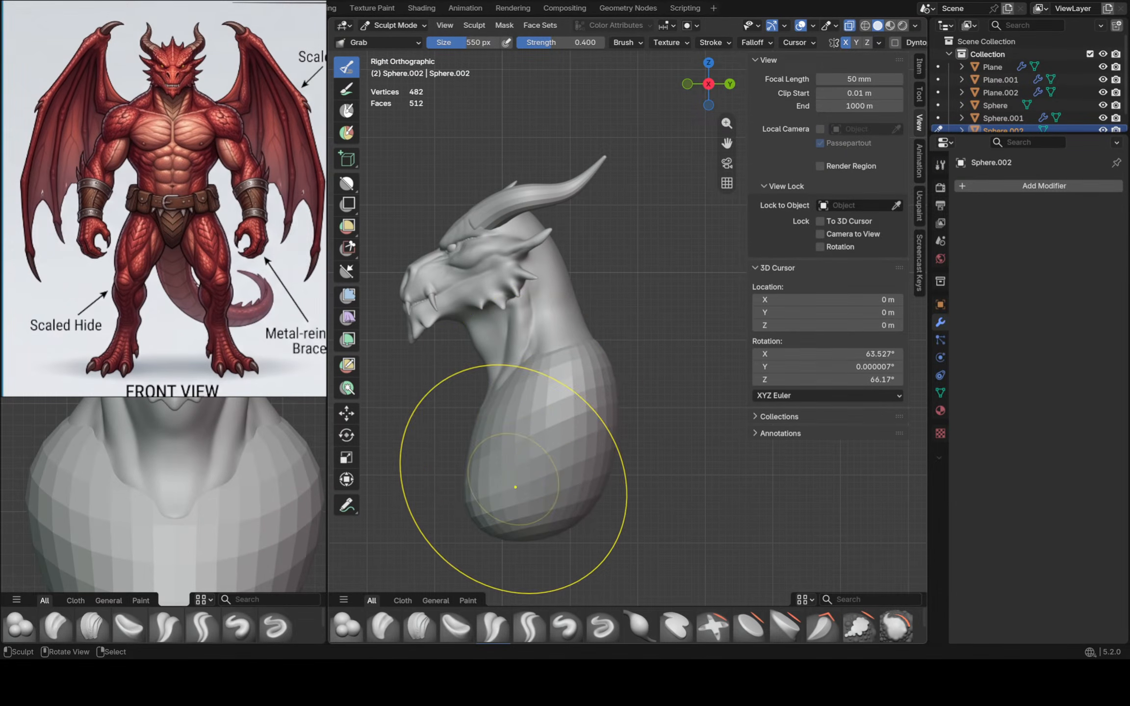
scroll(542, 443, down, 1)
shift+middle_drag(542, 464, 539, 362)
drag(496, 414, 522, 429)
drag(515, 387, 491, 366)
drag(490, 367, 475, 370)
middle_drag(490, 349, 514, 347)
scroll(511, 343, up, 2)
drag(503, 329, 483, 321)
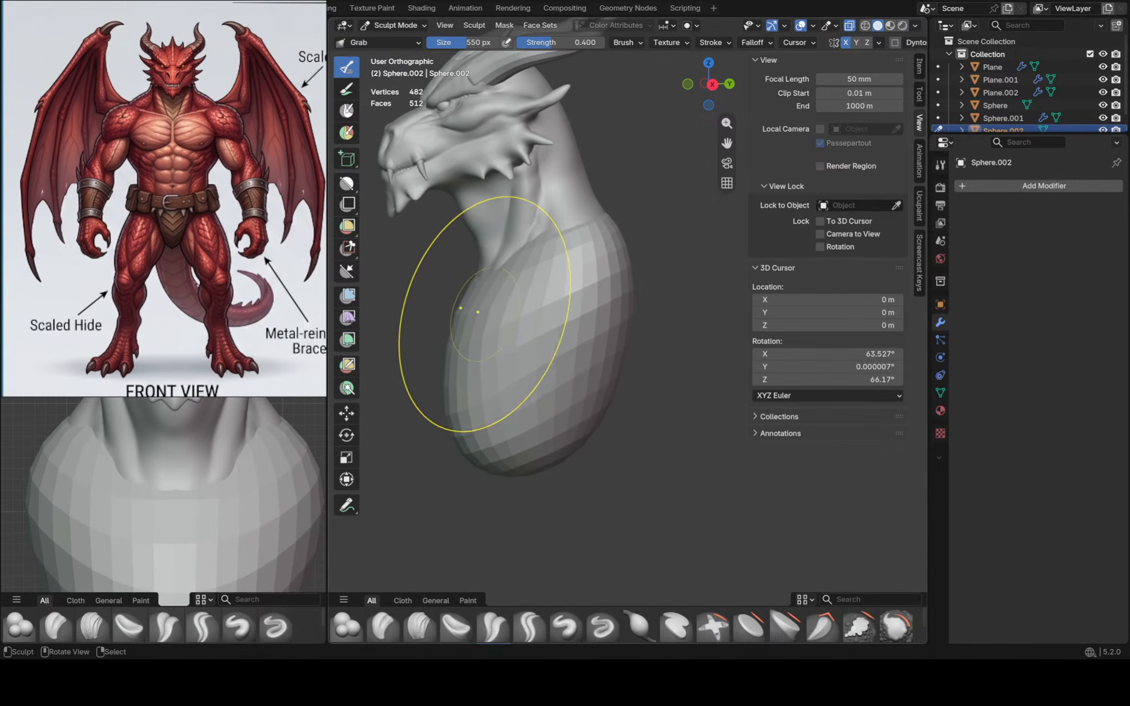
Remesh the torso to give it denser, more even geometry
scroll(471, 299, up, 3)
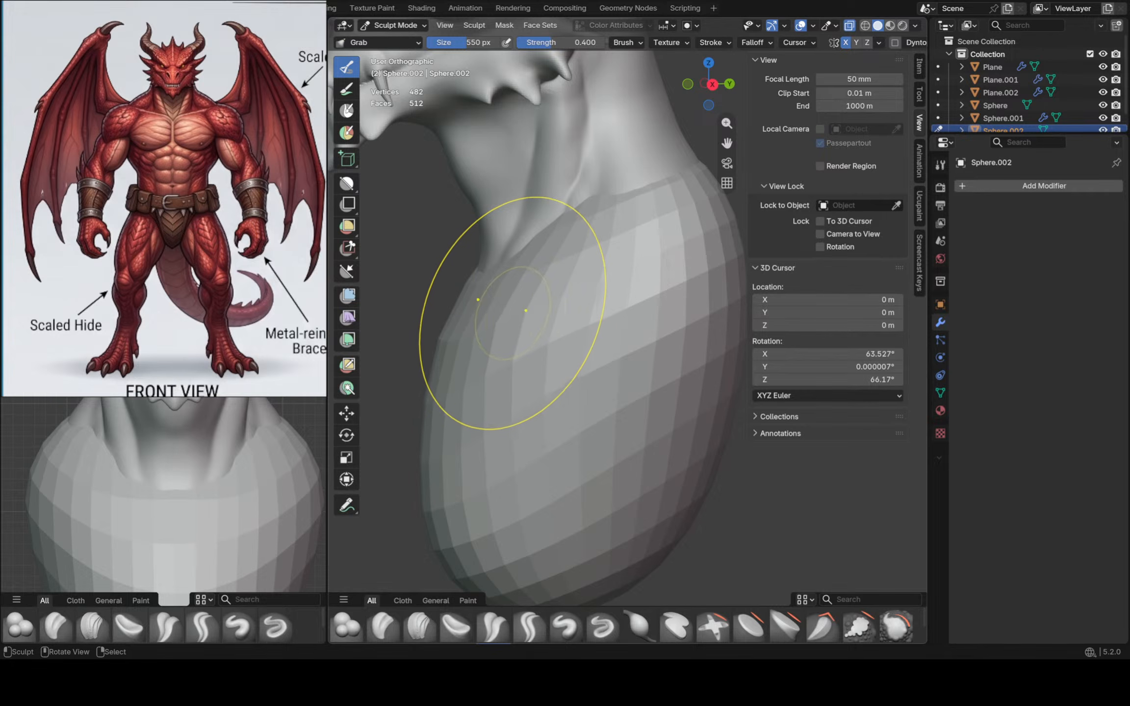
key(ctrl+r)
scroll(526, 311, down, 4)
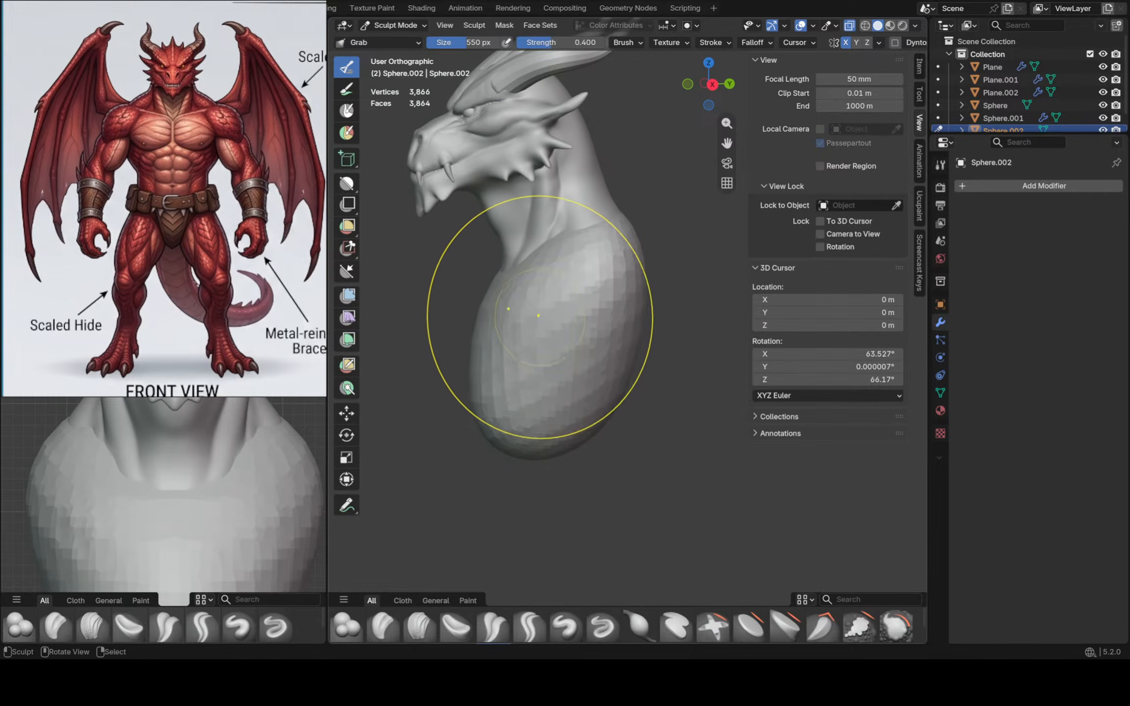
Lengthen the torso downward and hollow the lower back in the side view with the Grab brush at 550 px
mouse_move(517, 340)
middle_down()
mouse_move(527, 338)
mouse_move(530, 365)
middle_up()
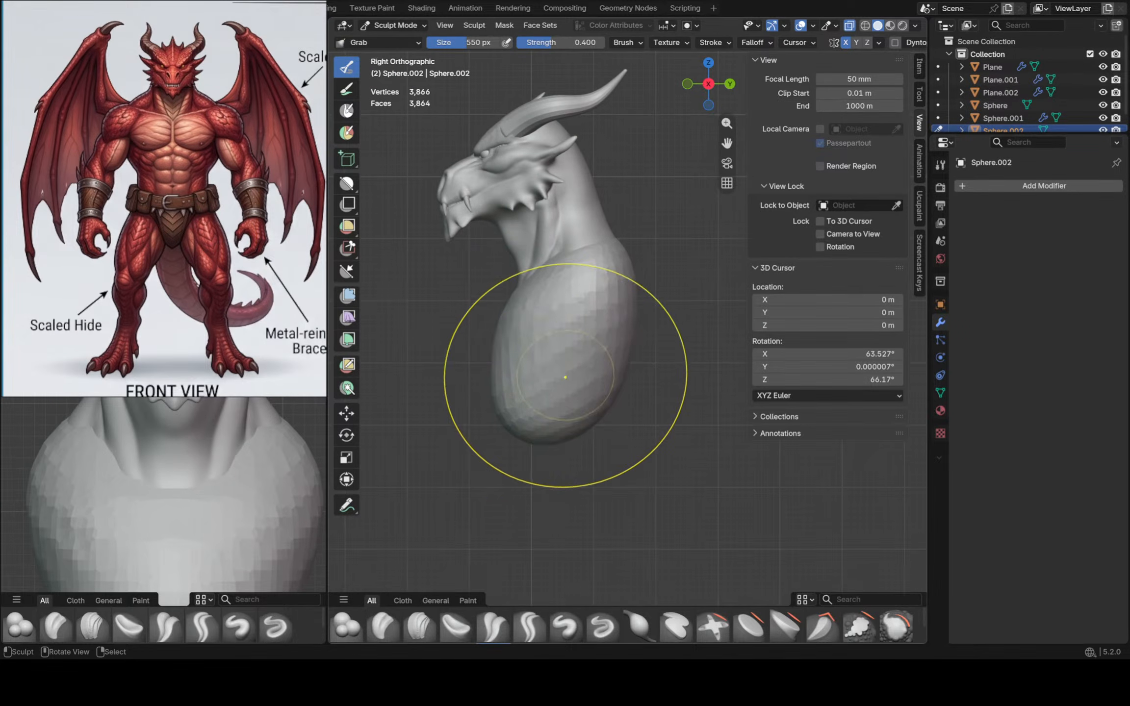
mouse_move(575, 418)
mouse_down()
mouse_move(583, 432)
mouse_move(541, 449)
mouse_move(540, 475)
mouse_up()
drag(561, 452, 575, 463)
mouse_move(587, 454)
mouse_down()
mouse_move(600, 479)
mouse_move(536, 488)
mouse_move(546, 502)
mouse_move(628, 480)
mouse_up()
mouse_move(638, 410)
mouse_down()
mouse_move(604, 420)
mouse_move(611, 382)
mouse_move(618, 391)
mouse_up()
scroll(623, 419, up, 1)
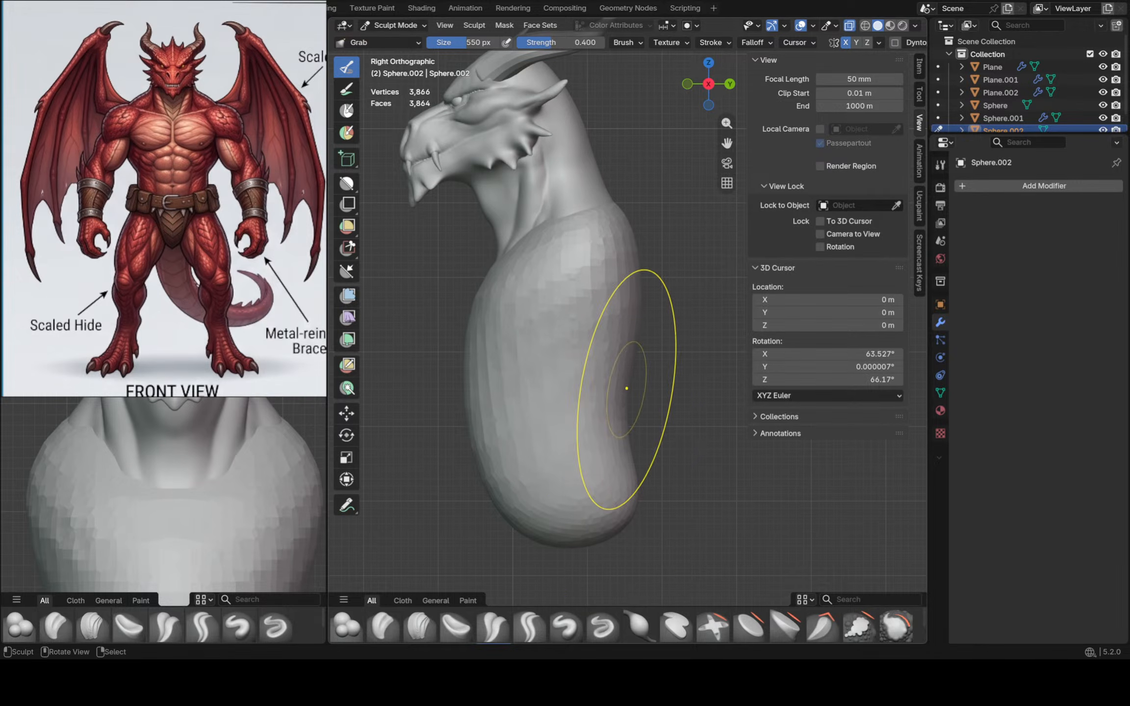
Carve creases beneath the chest and down the torso's side with the Crease Polish brush at 198 px
key(shift+c)
key(f)
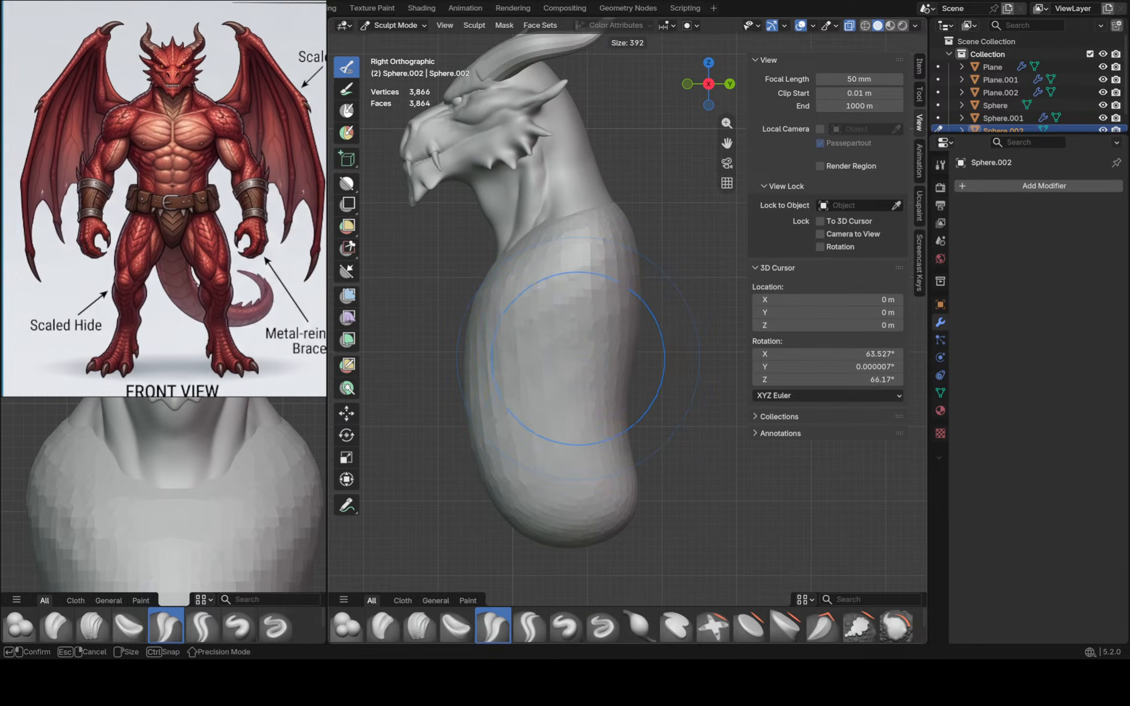
click(499, 354)
scroll(508, 352, up, 3)
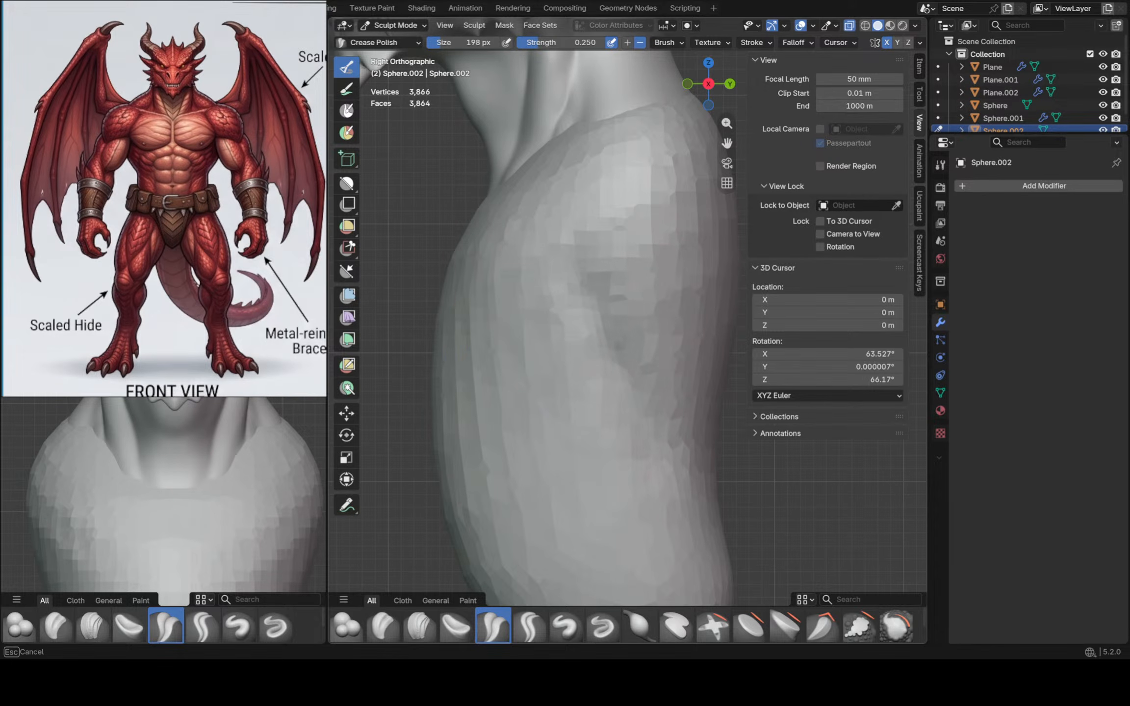
drag(583, 301, 483, 338)
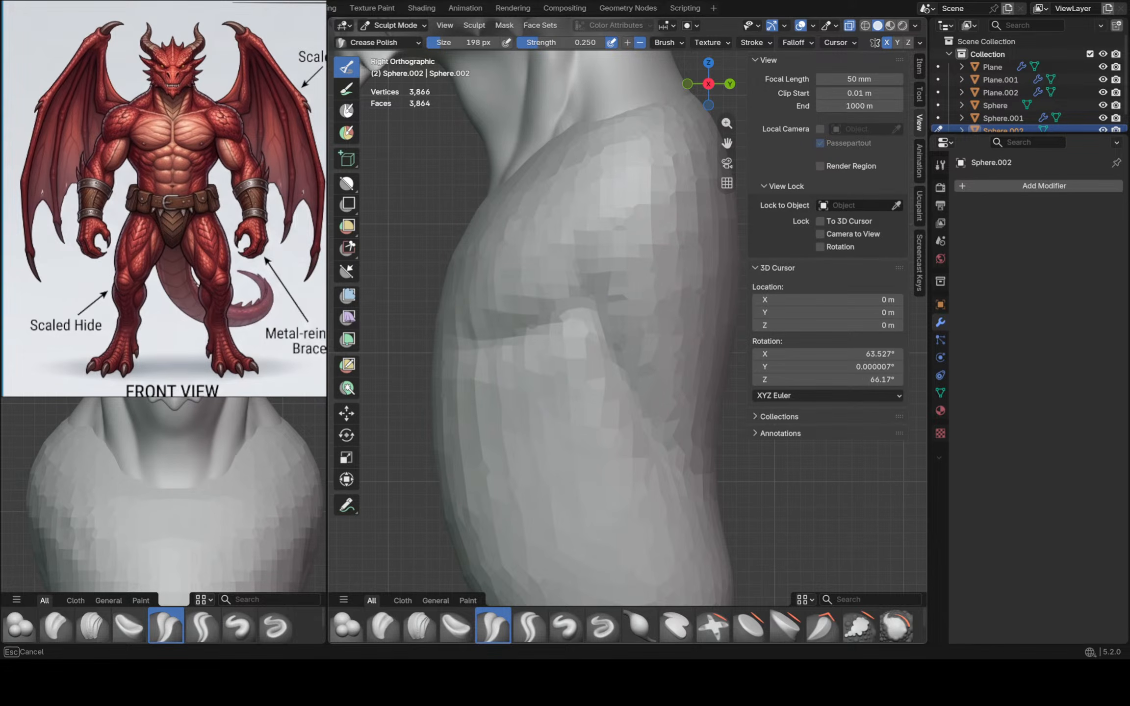
Pull the shoulders outward in the front view with the Grab brush at 498 px
scroll(479, 297, down, 3)
key(KP_1)
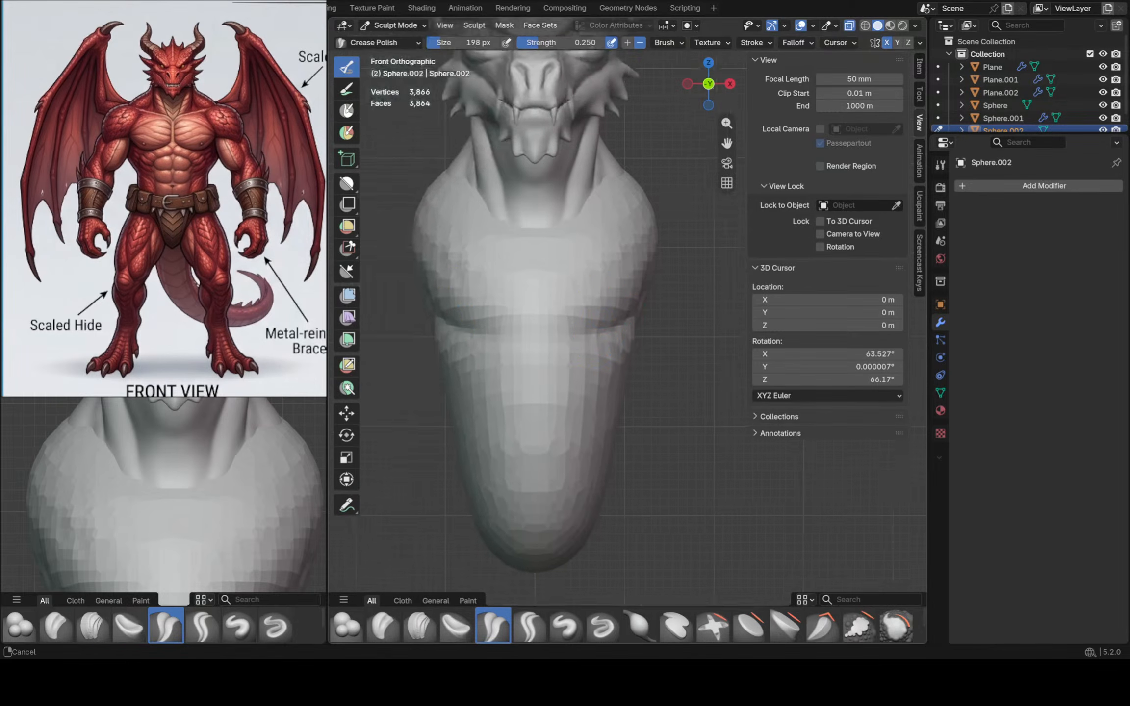
key(g)
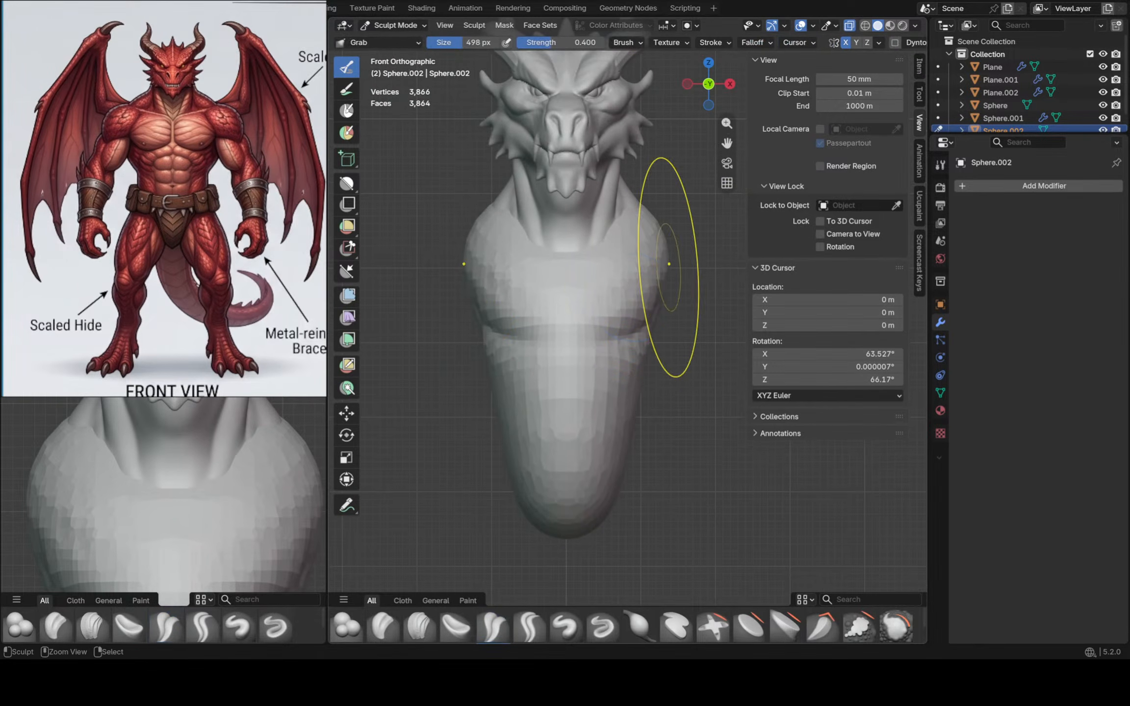
scroll(621, 298, down, 2)
drag(621, 298, 652, 304)
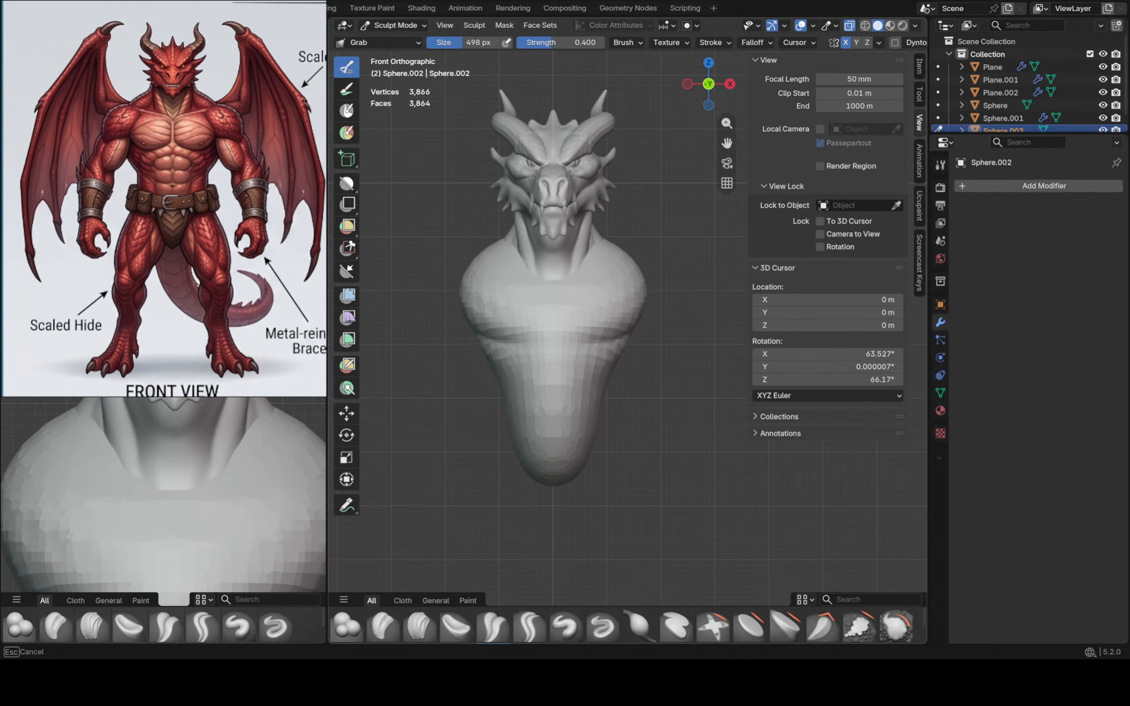
Reshape the waist and shoulder outline in the front view with the Grab brush at 498 px
drag(616, 373, 620, 416)
mouse_move(618, 421)
mouse_down()
mouse_move(633, 423)
mouse_move(619, 406)
mouse_up()
drag(624, 361, 633, 359)
drag(640, 279, 629, 277)
Pull the upper back and shoulder contour outward from behind with the Grab brush
middle_drag(630, 277, 456, 277)
middle_drag(655, 308, 822, 308)
scroll(532, 298, up, 2)
scroll(533, 298, down, 1)
drag(540, 303, 525, 304)
drag(523, 250, 517, 241)
middle_drag(518, 240, 527, 242)
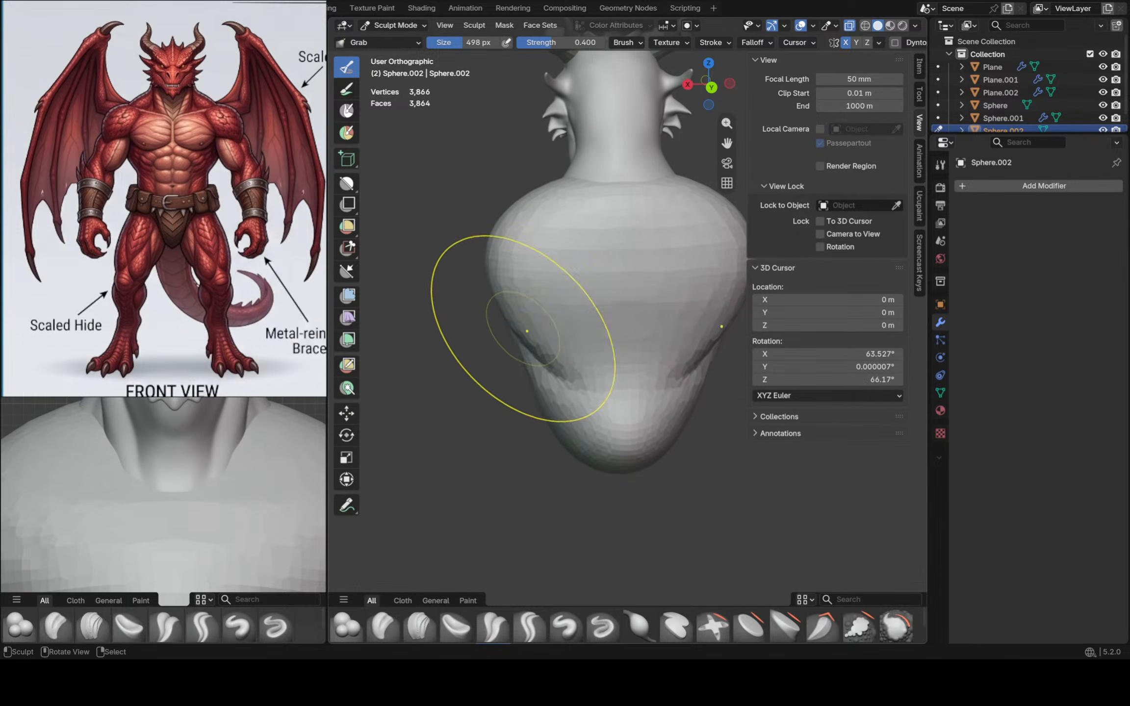
Widen the waist and lower torso from behind, and refine its side contour from the front with the Grab brush
drag(522, 330, 515, 340)
drag(556, 387, 550, 391)
mouse_move(577, 441)
mouse_down()
mouse_move(564, 449)
mouse_move(535, 417)
mouse_move(531, 443)
mouse_up()
mouse_move(530, 436)
middle_down()
mouse_move(687, 431)
mouse_move(681, 397)
middle_up()
middle_drag(627, 395, 682, 388)
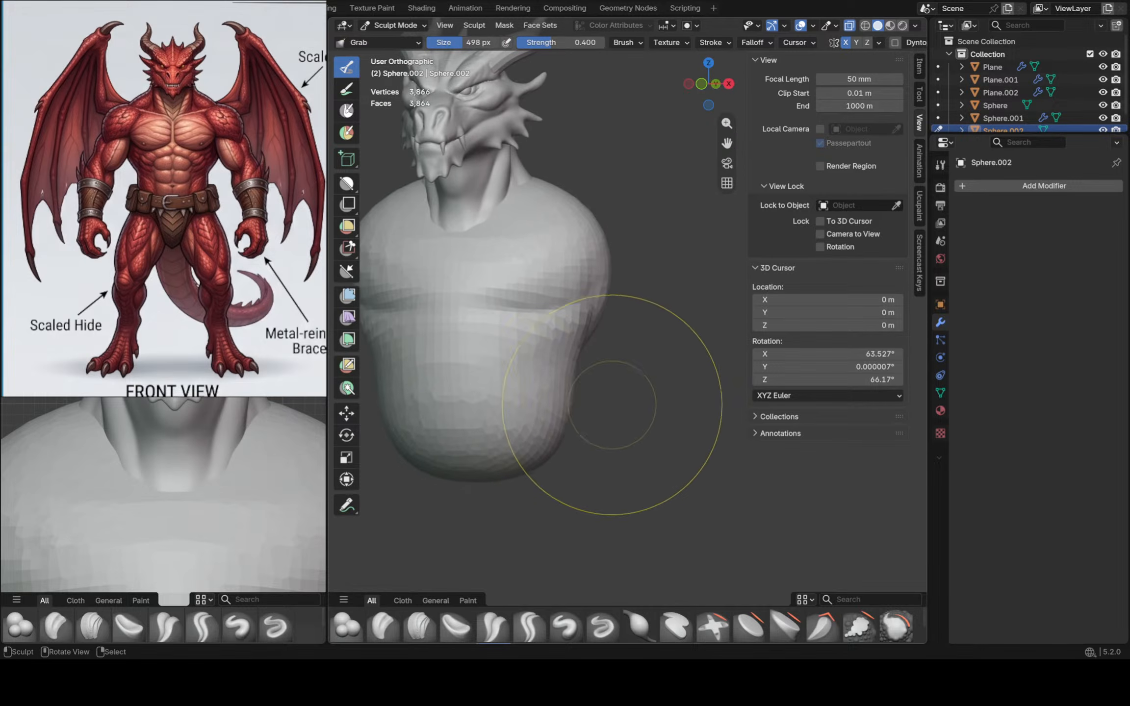
drag(570, 405, 556, 408)
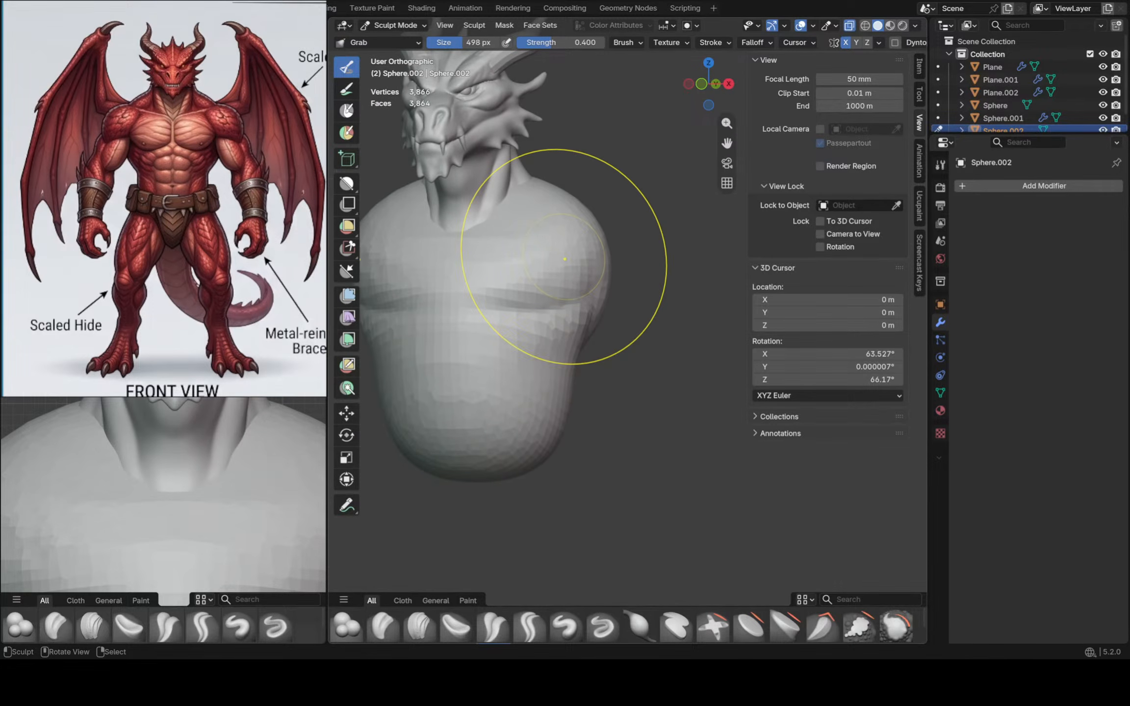
Raise the shoulders outward in the front view and remesh the torso into denser geometry
key(KP_1)
drag(565, 253, 580, 236)
shift+middle_drag(579, 235, 671, 243)
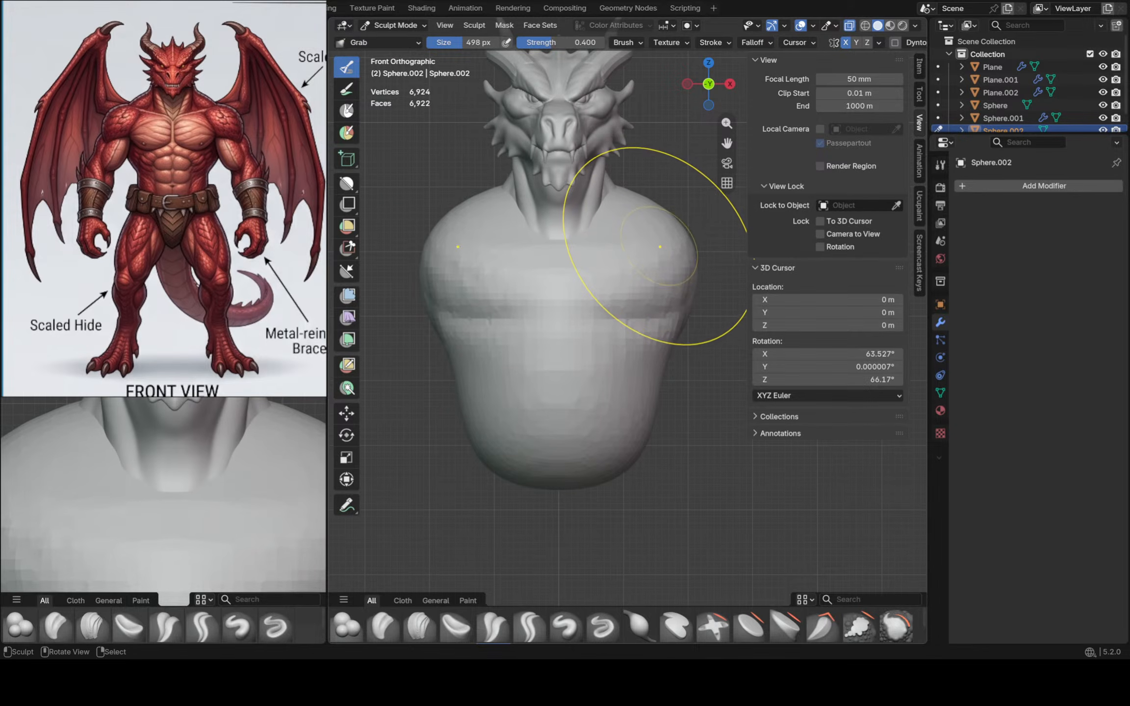
Pull the torso's neckline down below the throat and curve the chest's lower edge with the Grab brush
drag(537, 234, 538, 295)
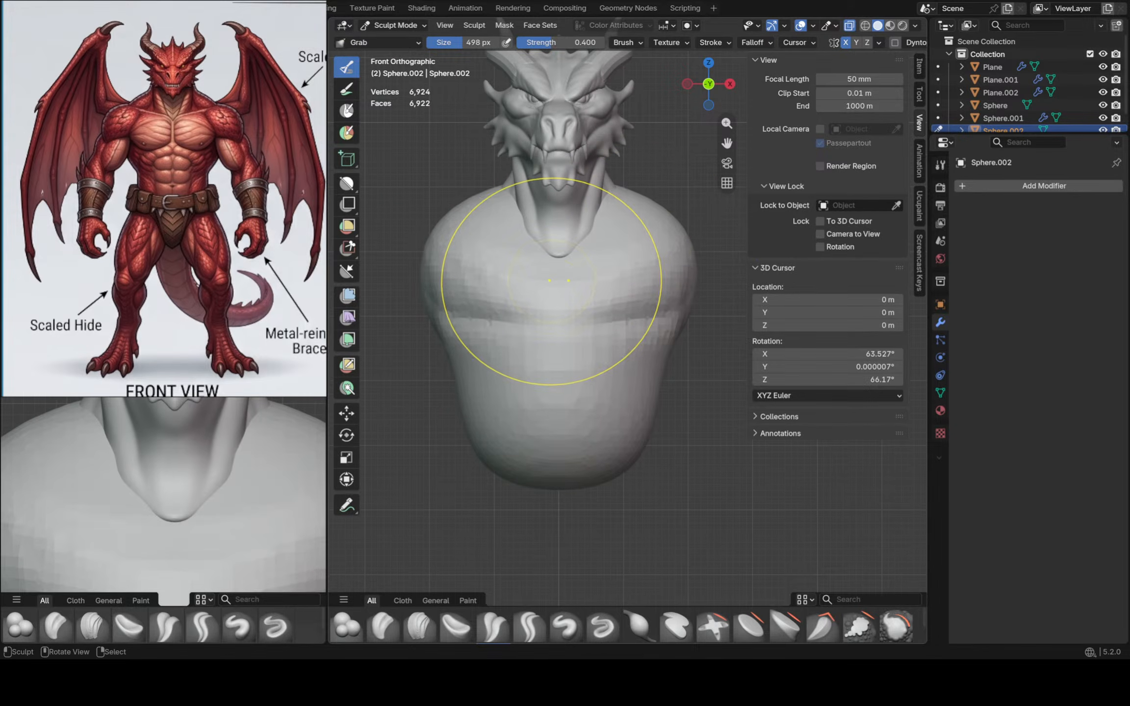
scroll(617, 294, up, 2)
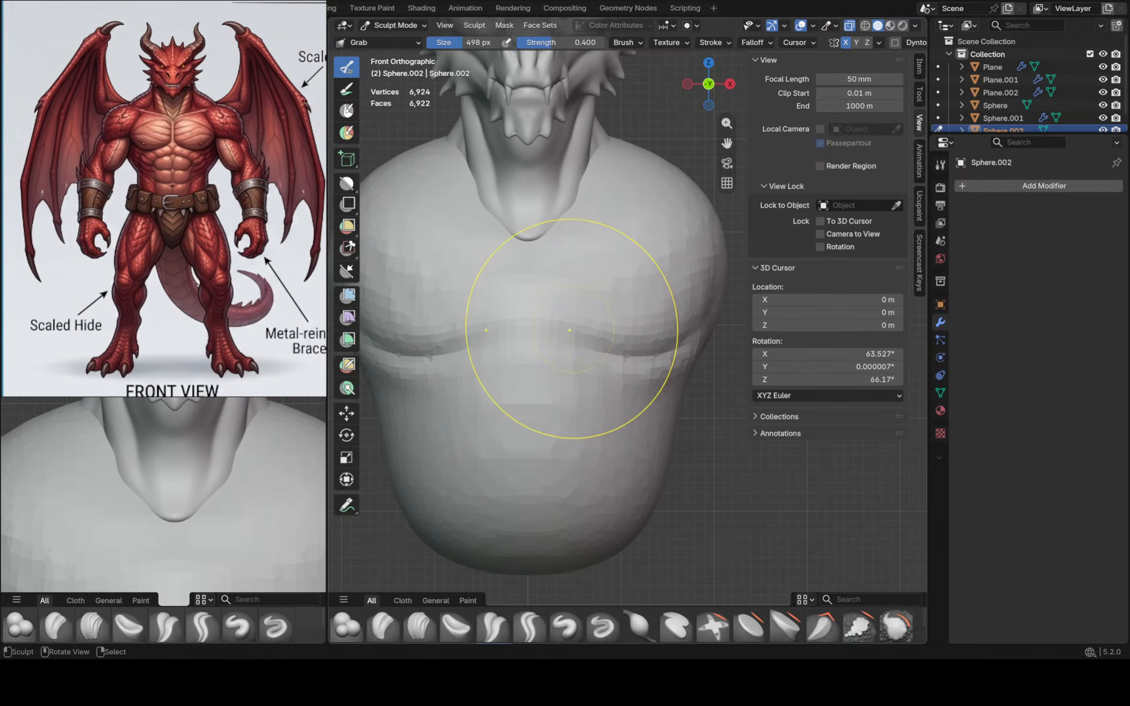
scroll(580, 353, down, 2)
key(f)
click(507, 343)
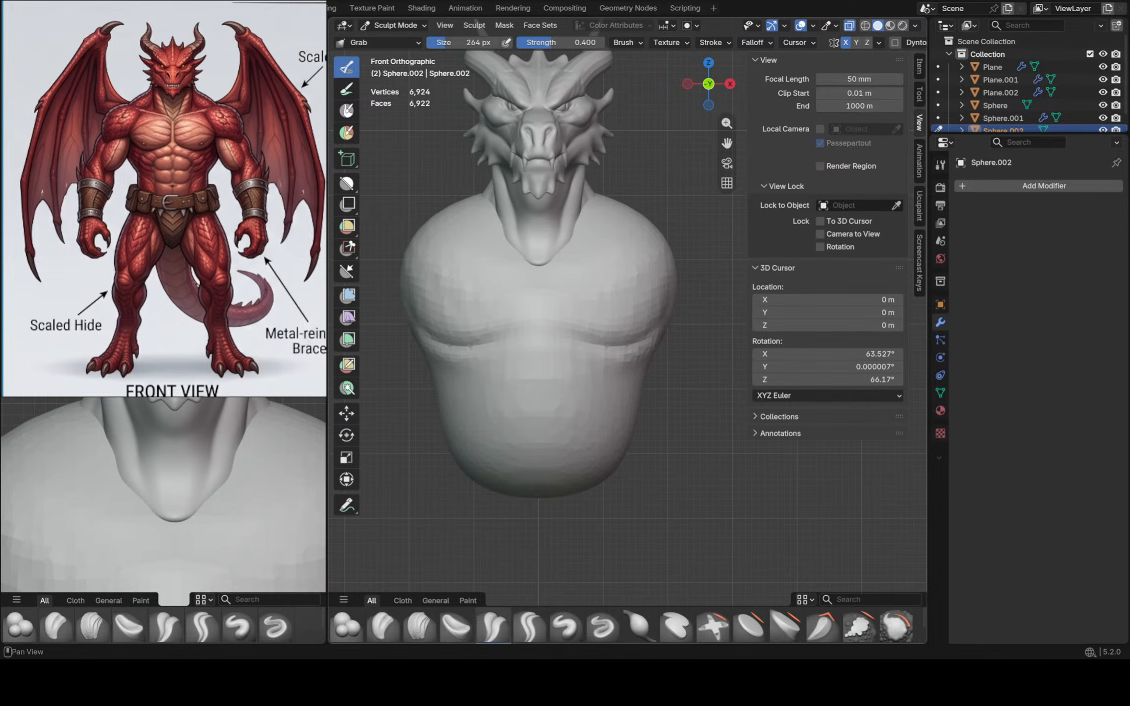
Carve the line between the pectorals and deepen the chest forms with the Crease Polish brush at 156 px
click(493, 625)
key(f)
click(508, 332)
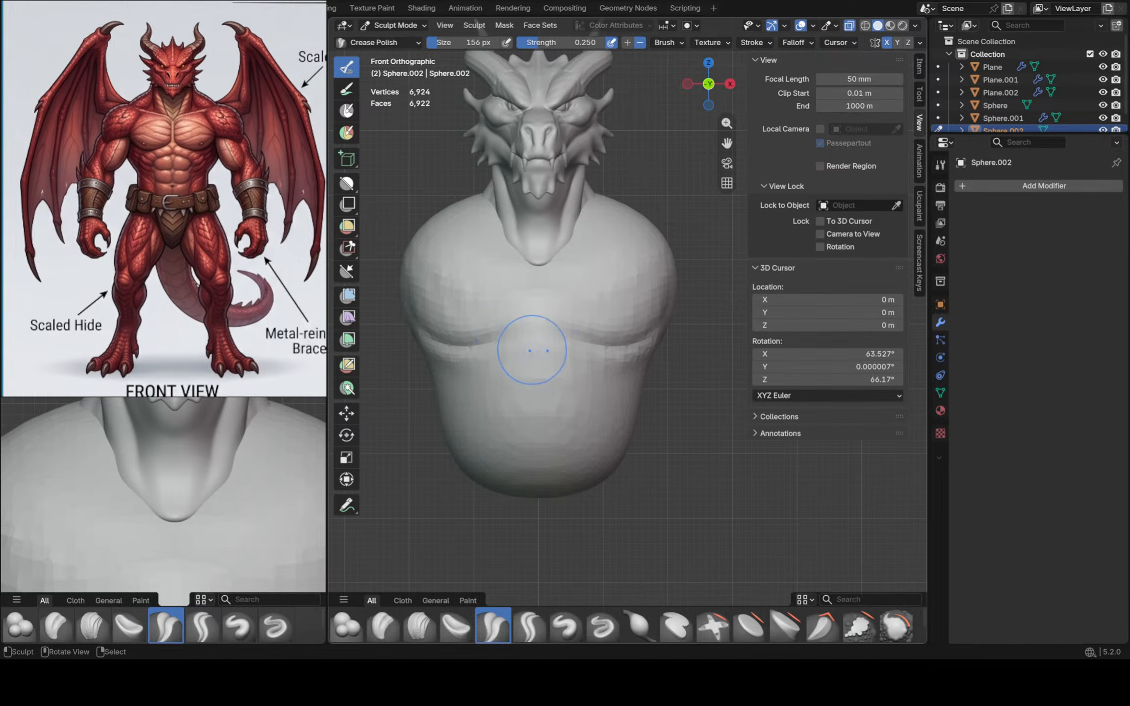
ctrl+middle_drag(532, 350, 532, 338)
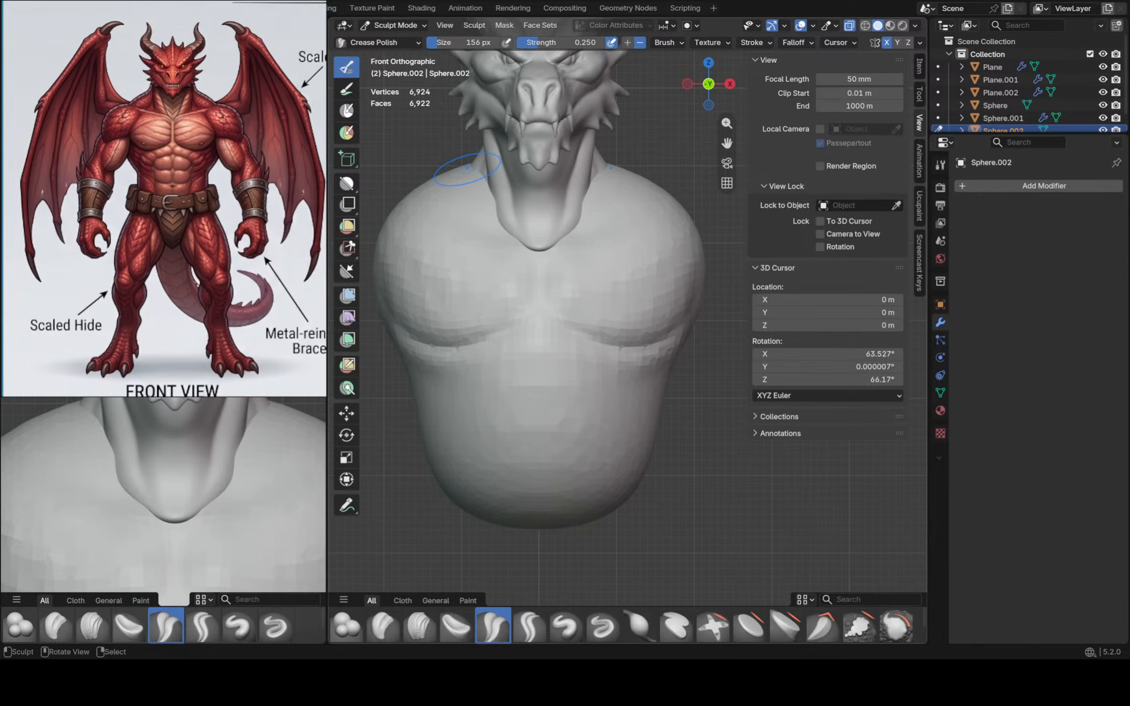
Carve the collarbones and the neck-to-shoulder lines with the Crease Sharp brush at 84 px
key(f)
click(450, 163)
click(530, 625)
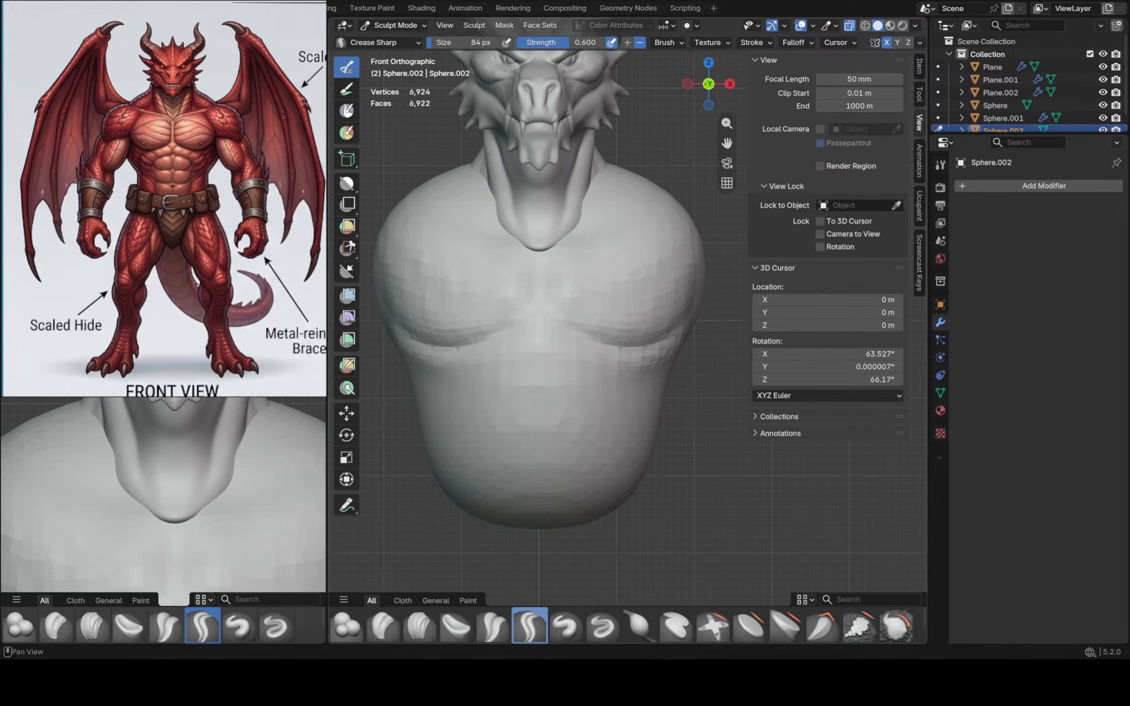
drag(551, 245, 613, 229)
drag(574, 234, 667, 218)
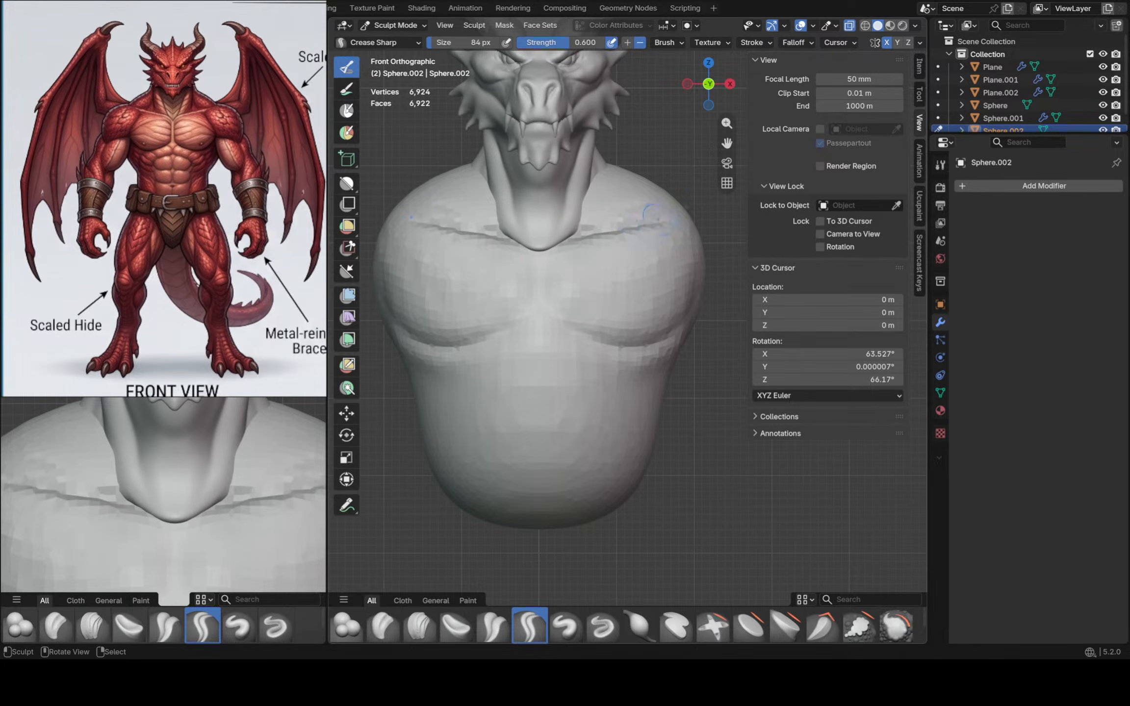
drag(603, 186, 653, 223)
Pull up the trapezius and upper back where they meet the neck with the Grab brush at 302 px
mouse_move(671, 138)
middle_down()
mouse_move(601, 152)
mouse_move(607, 162)
middle_up()
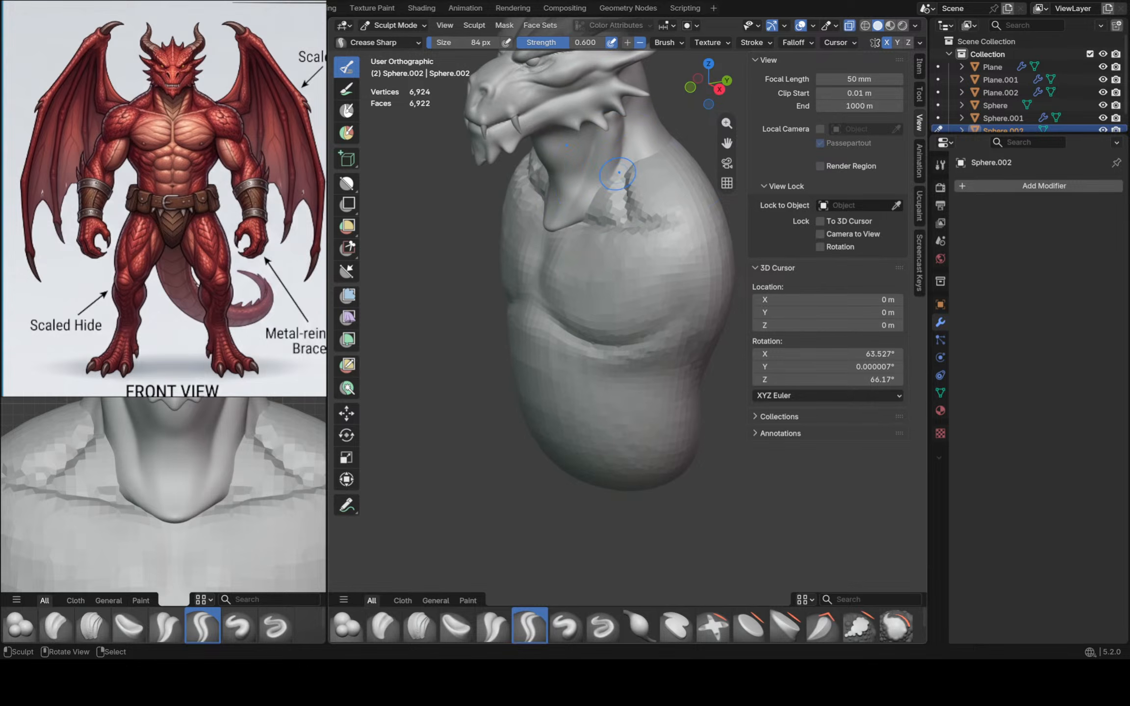
key(f)
click(683, 174)
middle_drag(681, 175, 670, 174)
key(g)
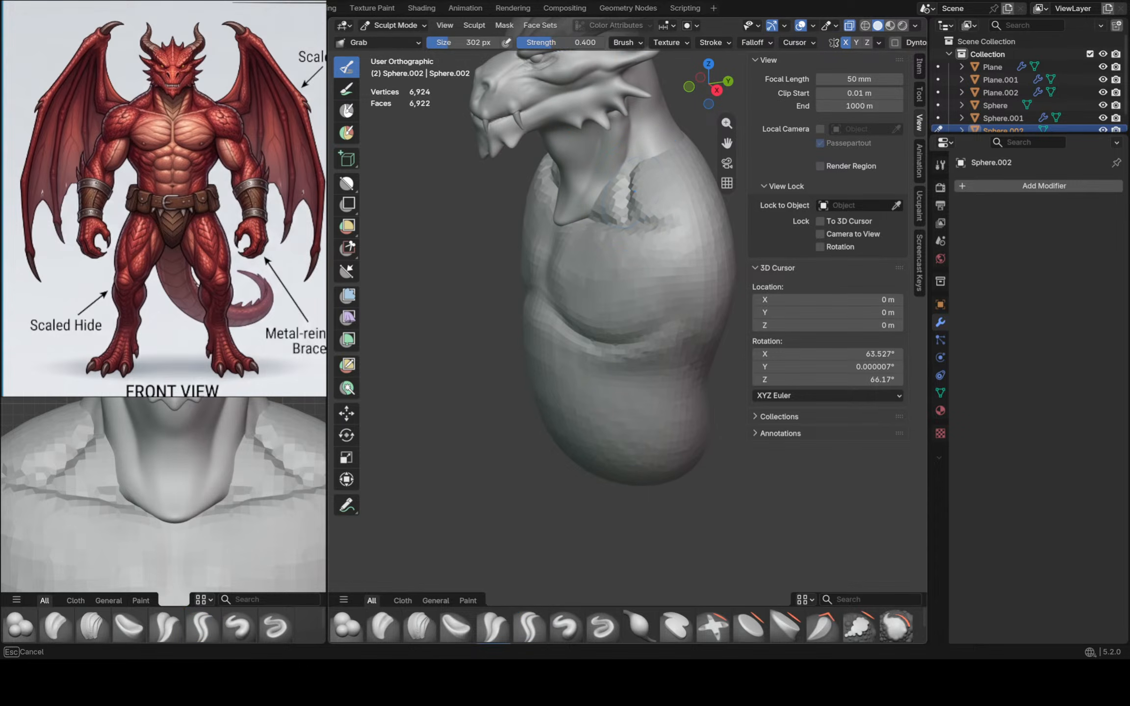
drag(638, 194, 646, 189)
mouse_move(642, 190)
middle_down()
mouse_move(575, 144)
mouse_move(487, 175)
middle_up()
drag(487, 175, 518, 149)
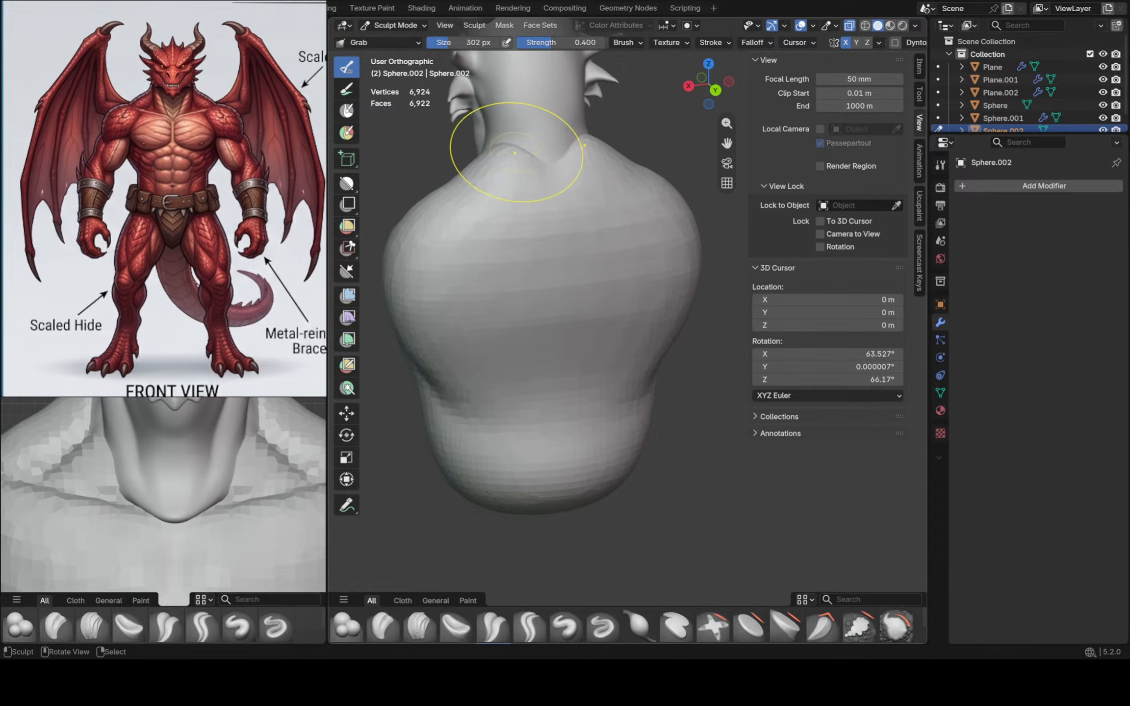
middle_drag(518, 150, 493, 152)
drag(472, 172, 449, 173)
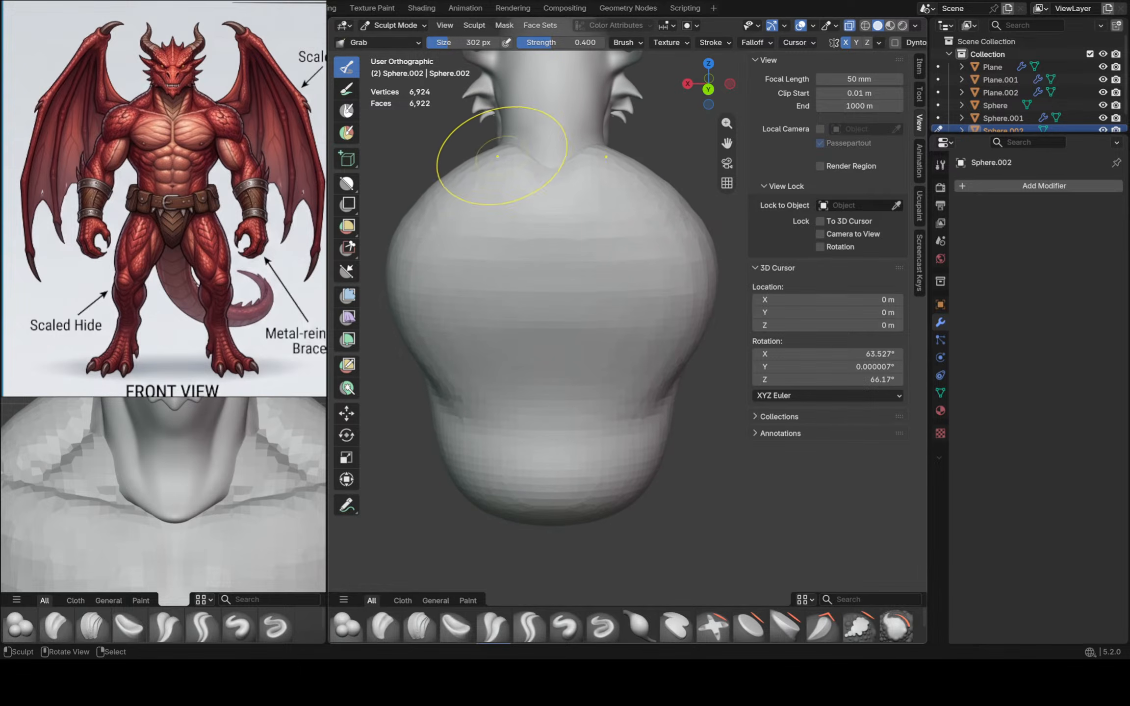
Adjust the slope from the neck to the shoulder in the front view with the Grab brush
mouse_move(532, 133)
middle_down()
mouse_move(533, 158)
mouse_move(572, 171)
middle_up()
scroll(554, 181, down, 3)
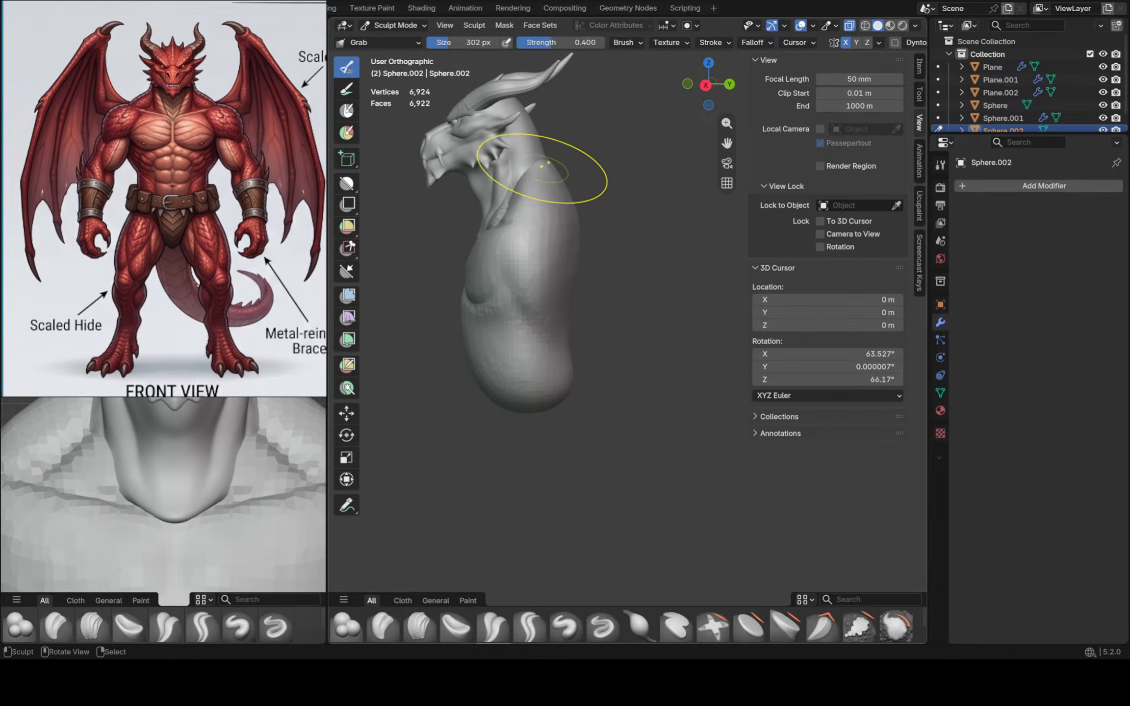
middle_drag(539, 172, 575, 188)
key(KP_1)
scroll(577, 188, up, 2)
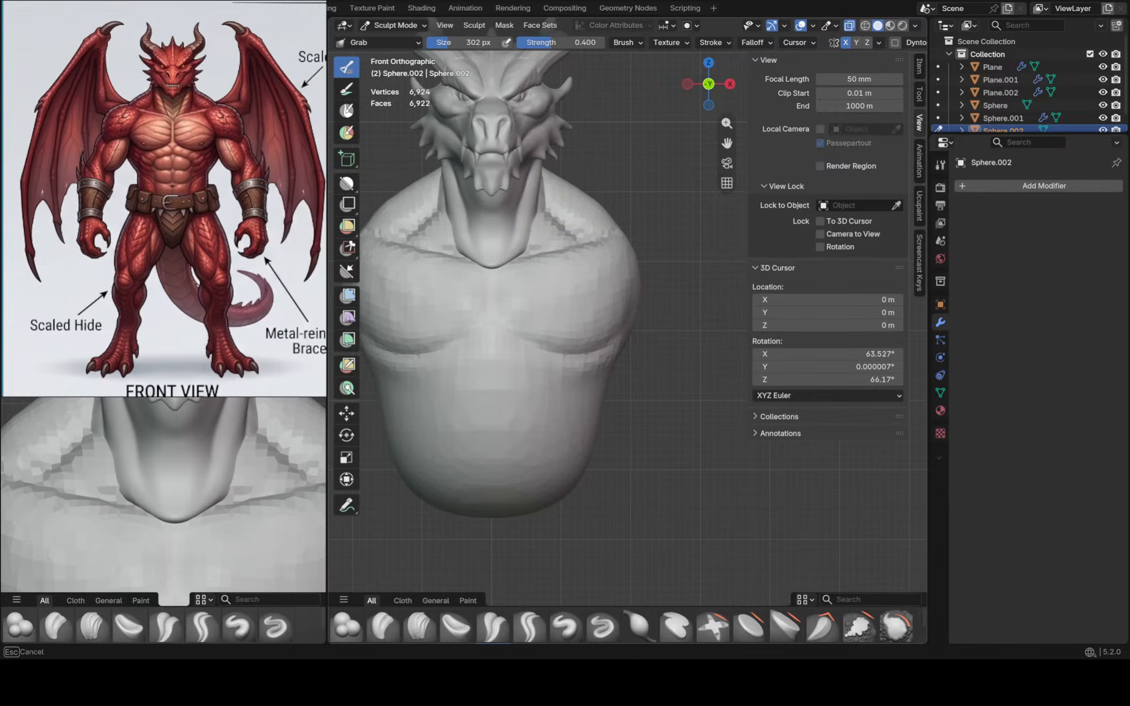
drag(548, 177, 585, 193)
scroll(577, 196, up, 1)
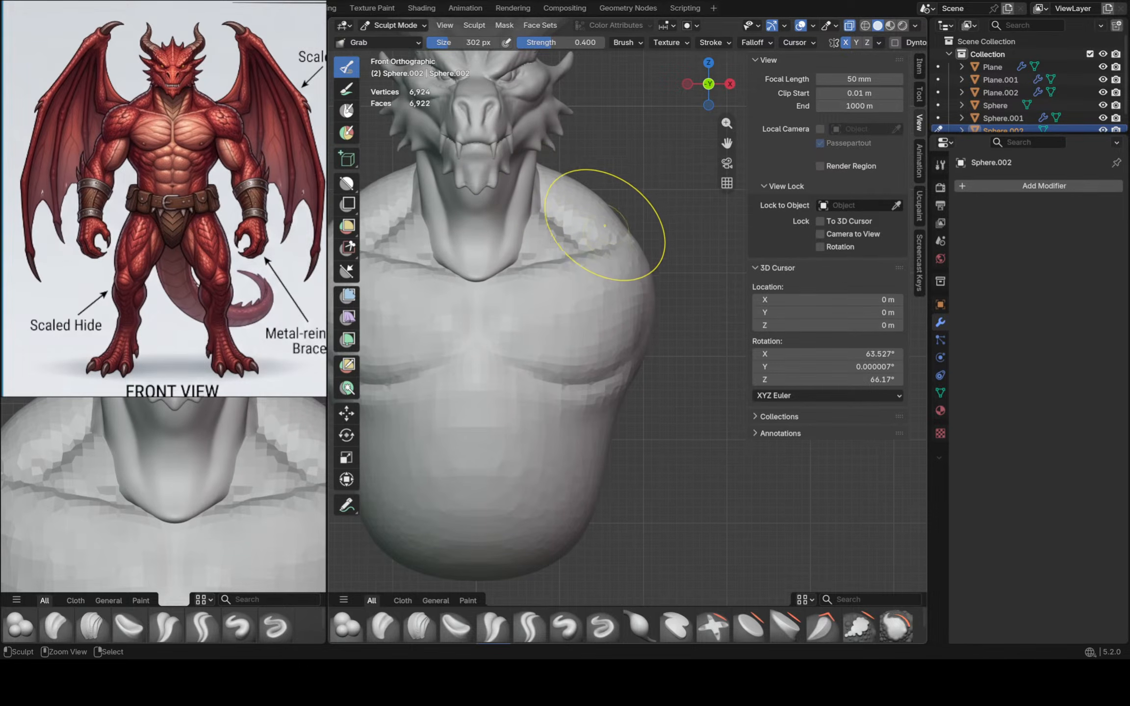
Refine the torso's side beneath the armpit with the Grab brush at 186 px and 270 px
scroll(604, 225, down, 2)
scroll(631, 282, up, 2)
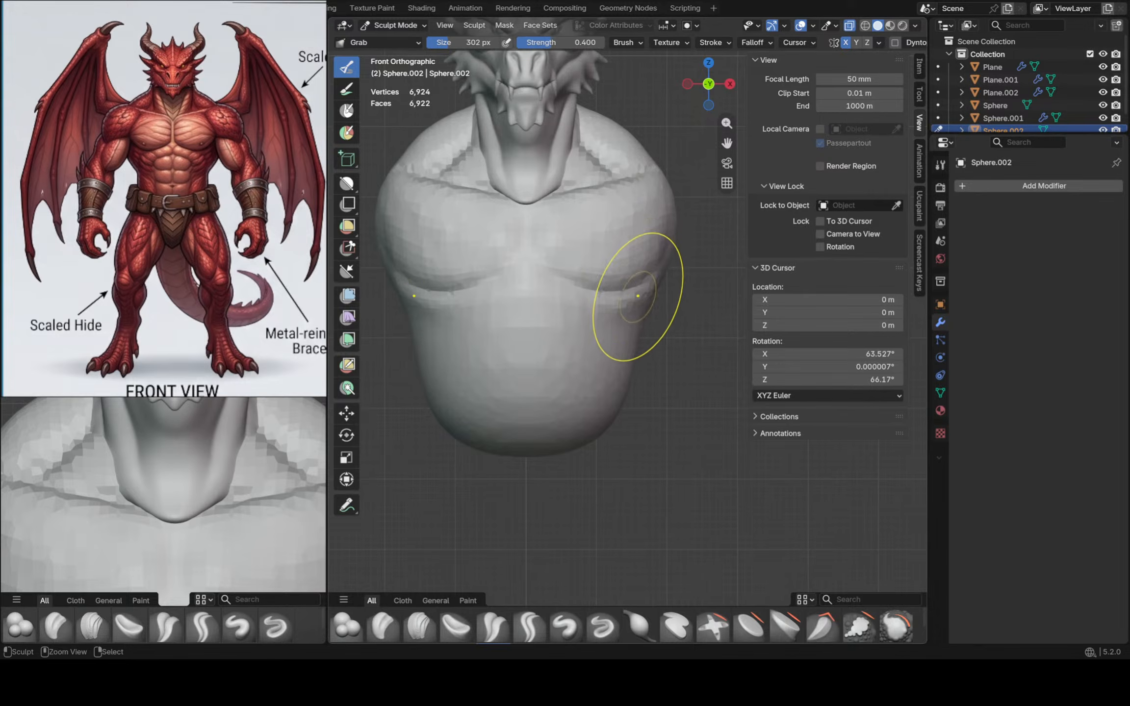
scroll(637, 295, up, 2)
scroll(590, 321, down, 2)
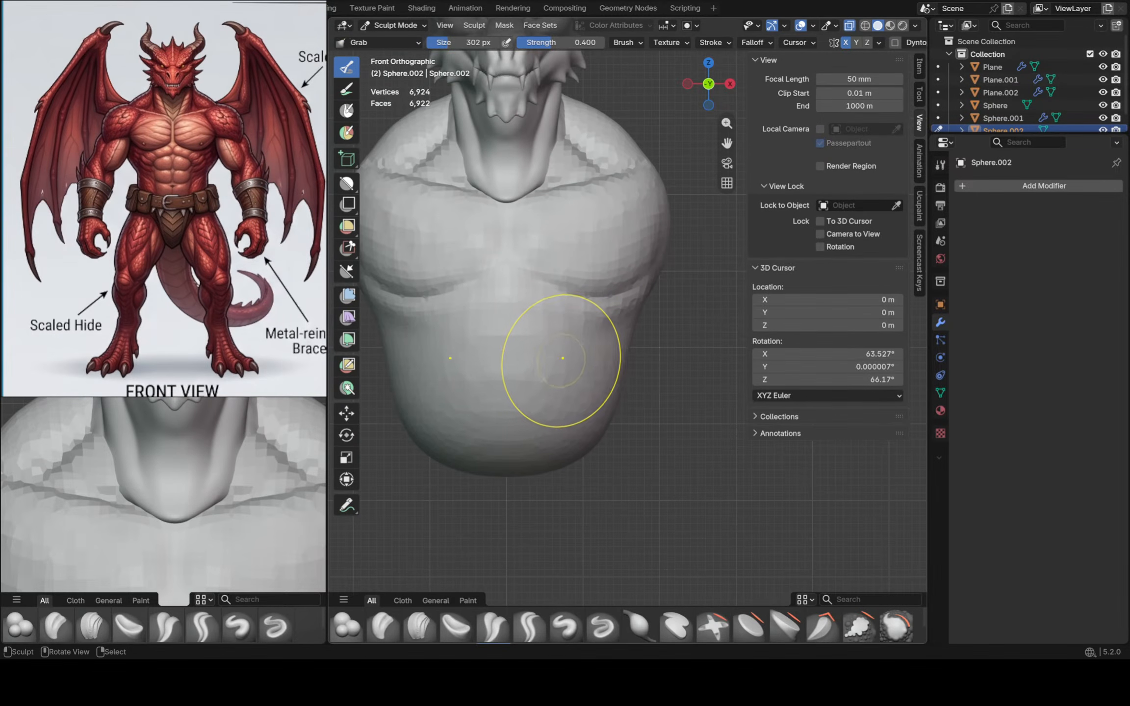
key(f)
click(522, 368)
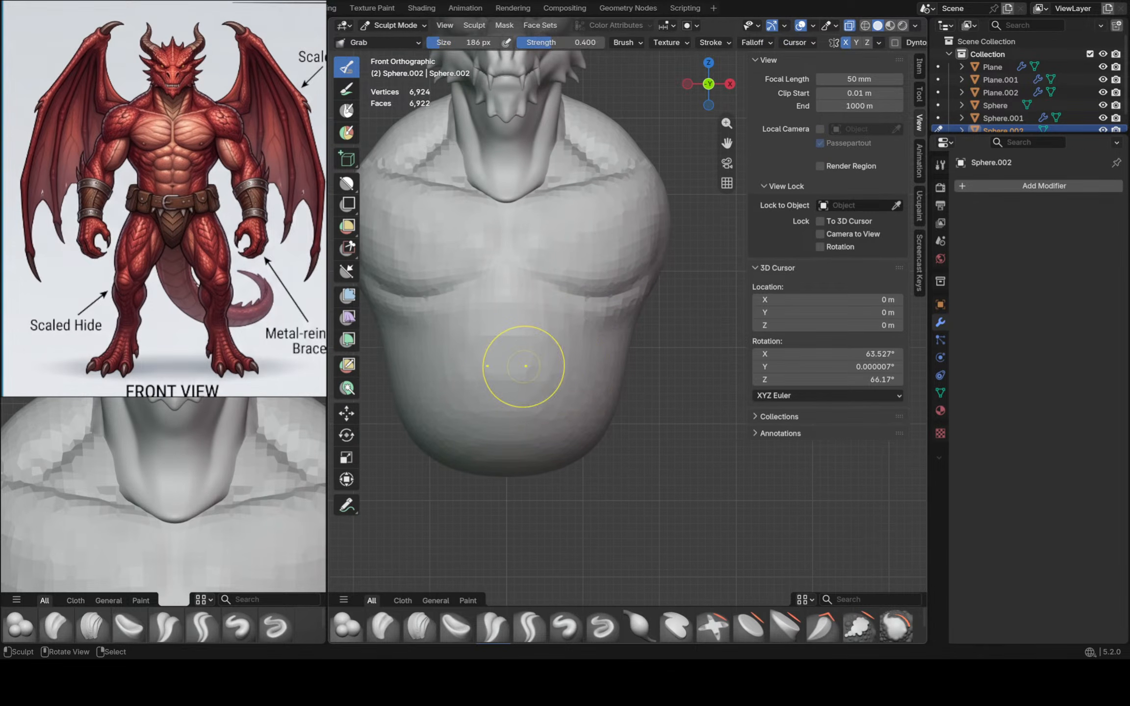
mouse_move(459, 371)
shift+middle_down()
mouse_move(575, 335)
mouse_move(562, 335)
shift+middle_up()
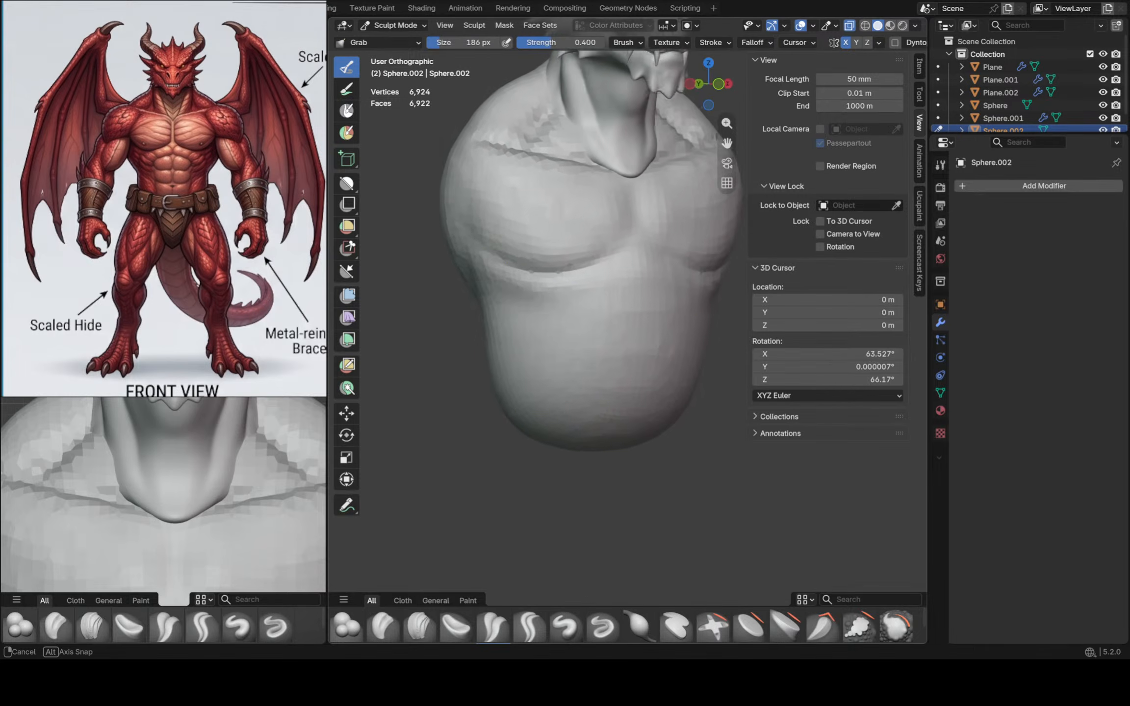
scroll(483, 283, up, 1)
drag(480, 273, 471, 269)
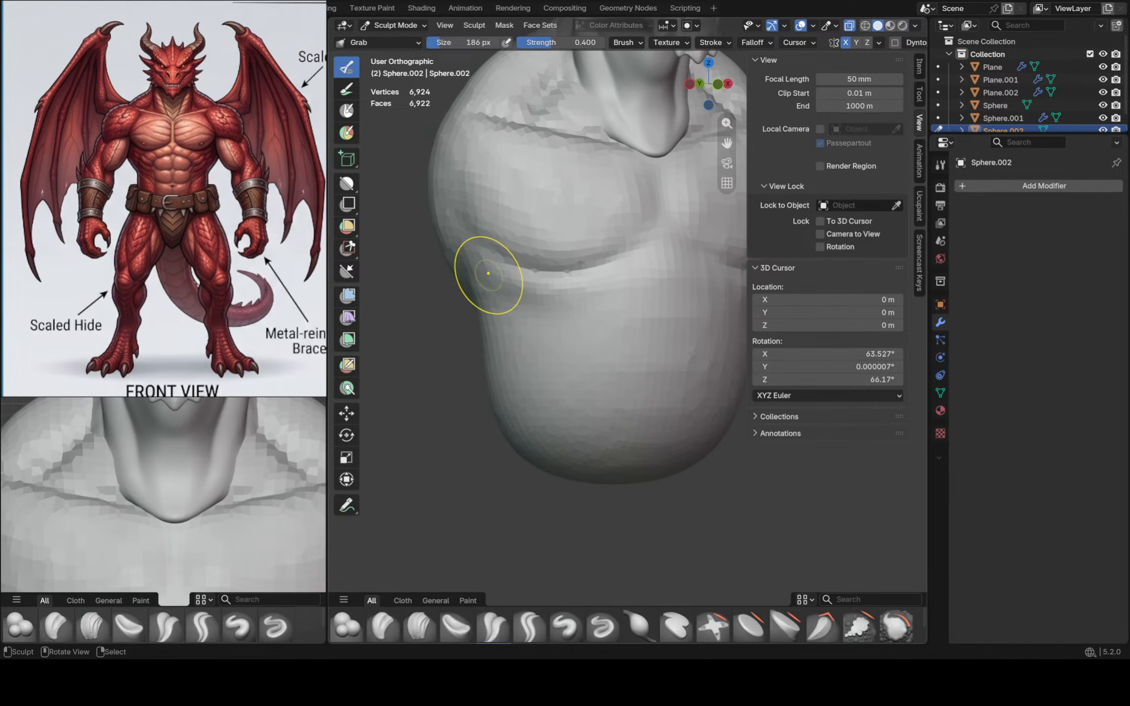
key(f)
click(506, 279)
middle_drag(507, 279, 491, 281)
drag(498, 284, 495, 283)
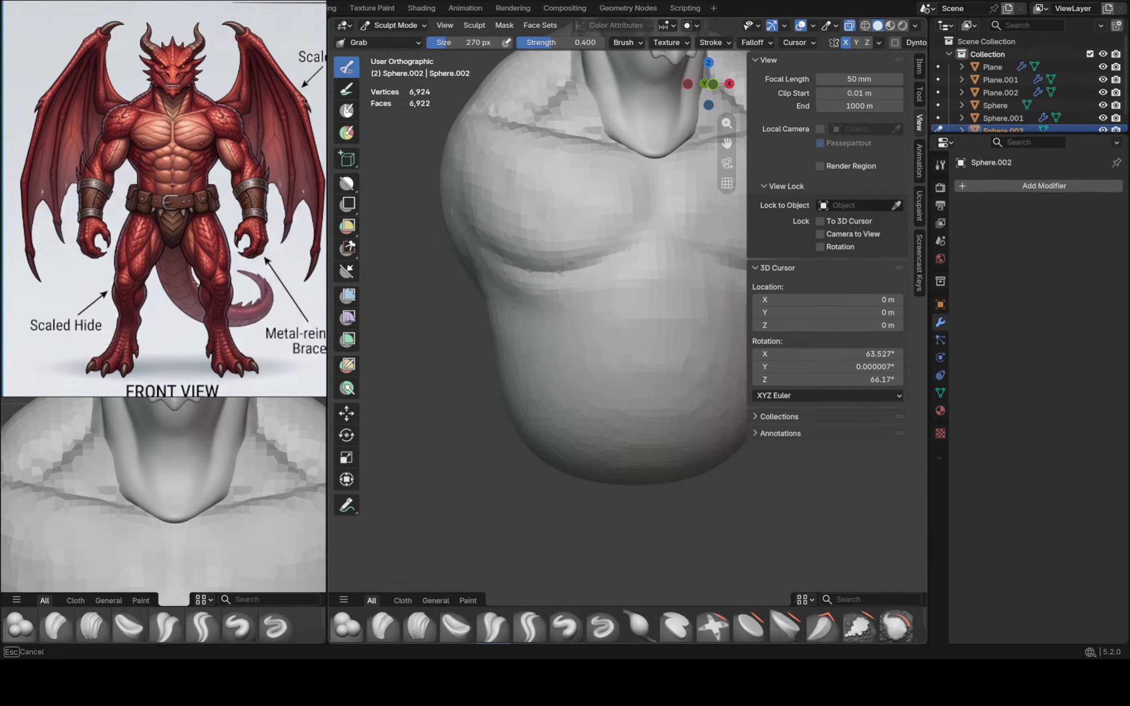
Tuck in the torso's sides below the chest in the front view and smooth the creases under the pectorals
scroll(532, 232, down, 3)
key(KP_1)
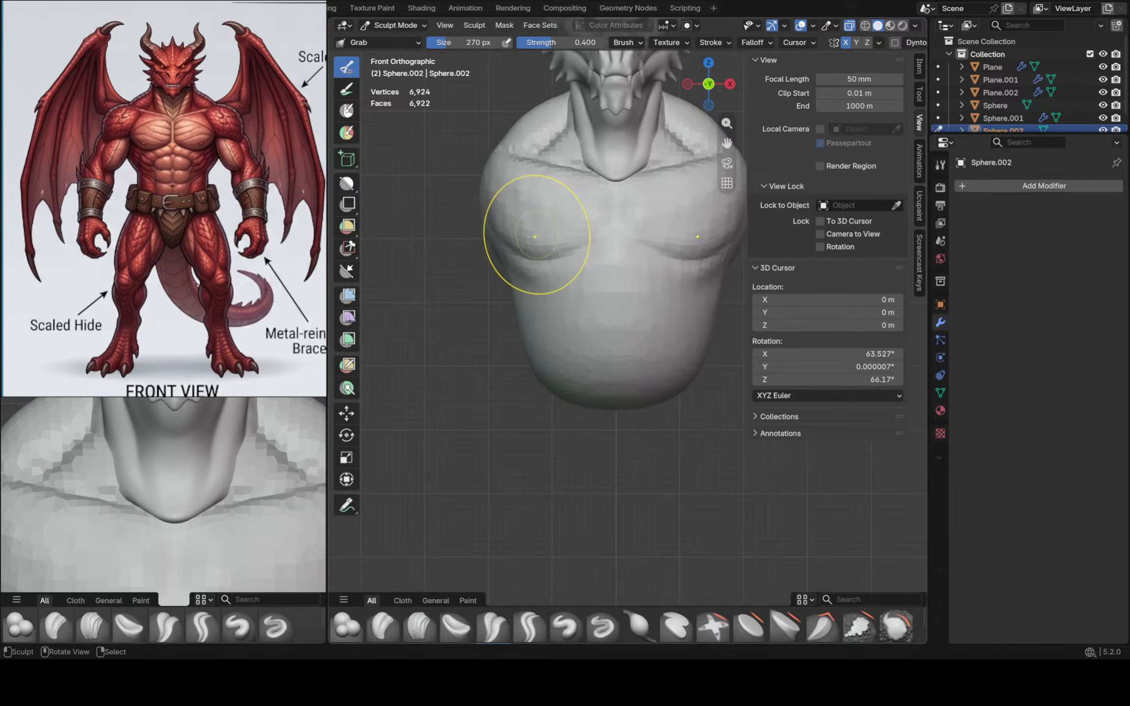
scroll(553, 230, down, 1)
scroll(583, 255, up, 2)
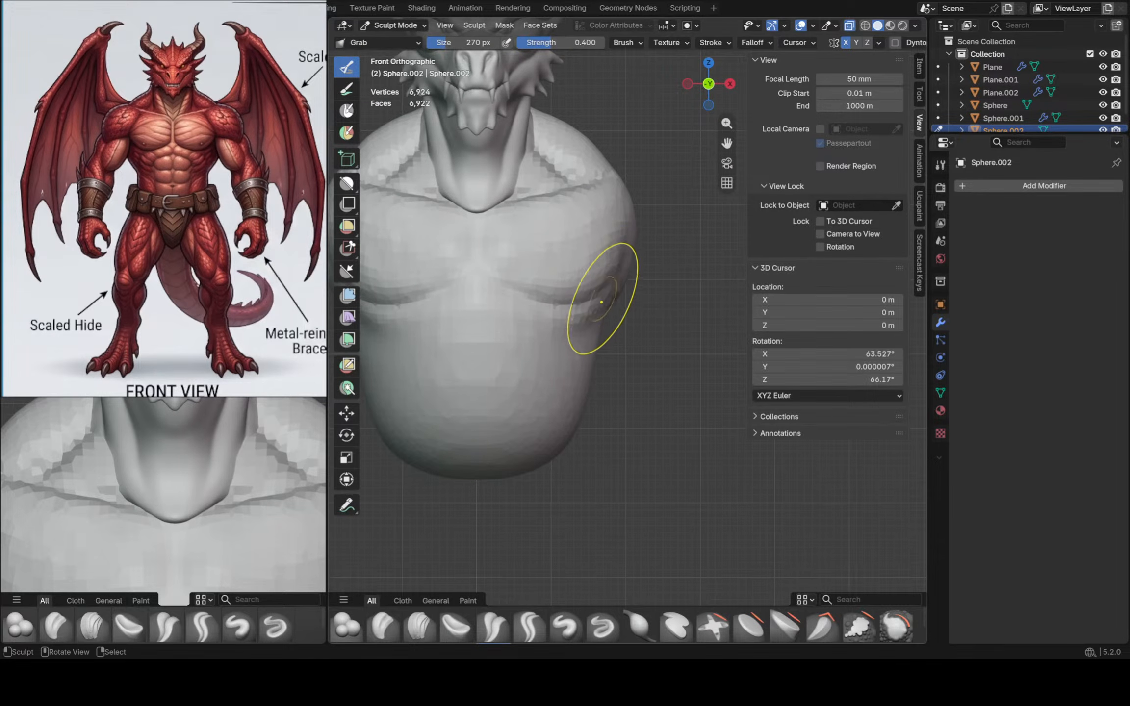
drag(601, 302, 587, 312)
drag(587, 312, 581, 294)
drag(581, 291, 579, 294)
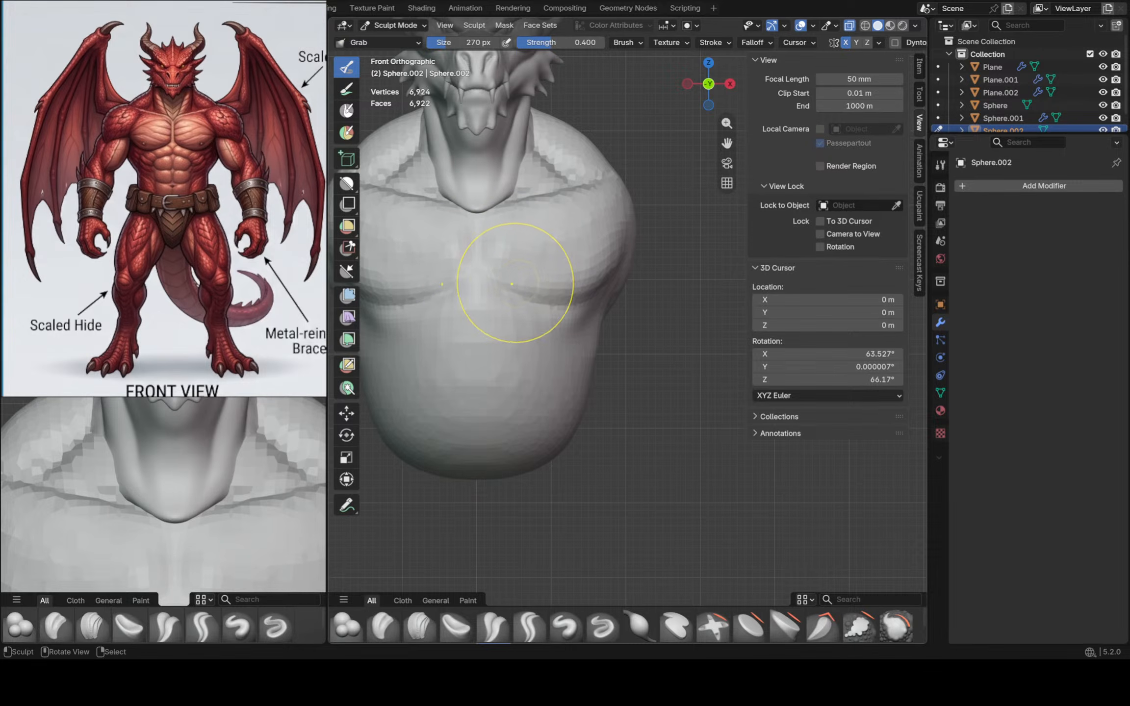
shift+drag(528, 297, 568, 326)
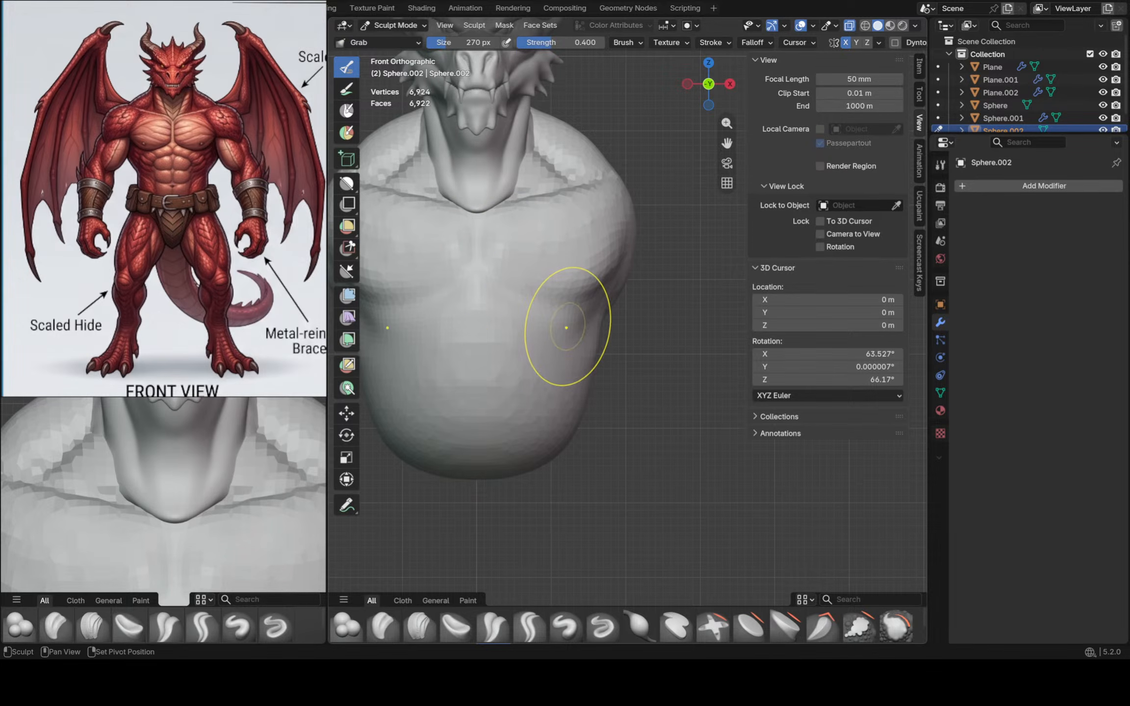
Carve the arch of the rib cage below the pectorals with the Crease Polish brush at 124 px
click(493, 626)
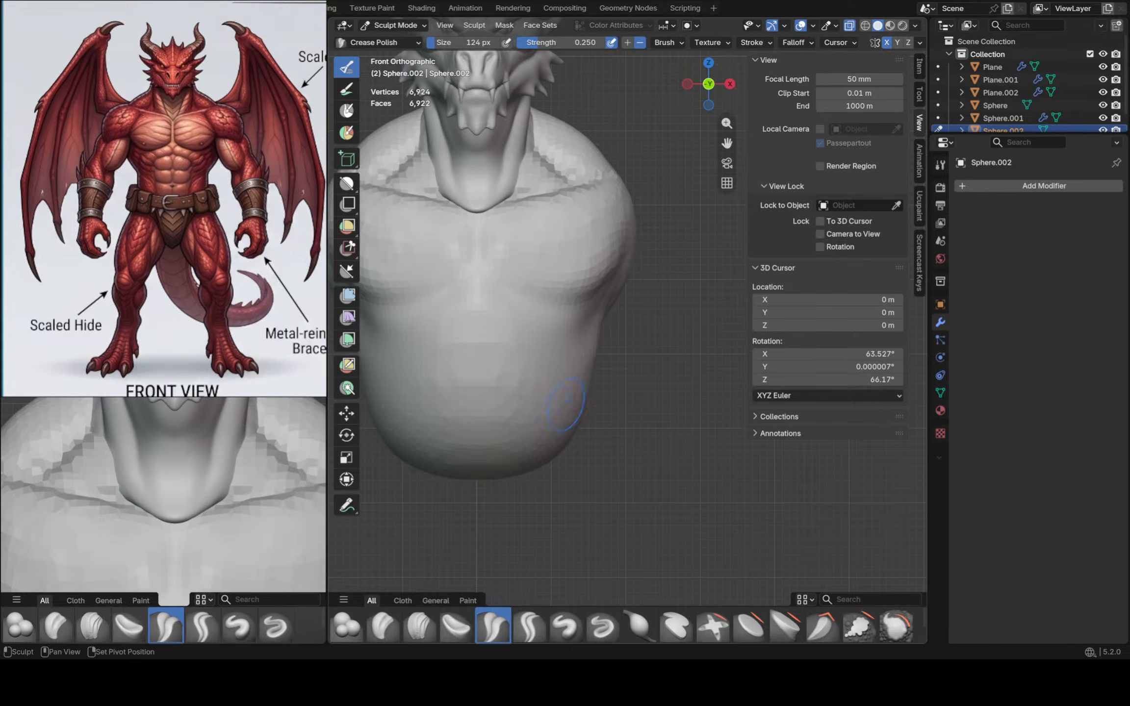
shift+middle_drag(531, 357, 647, 337)
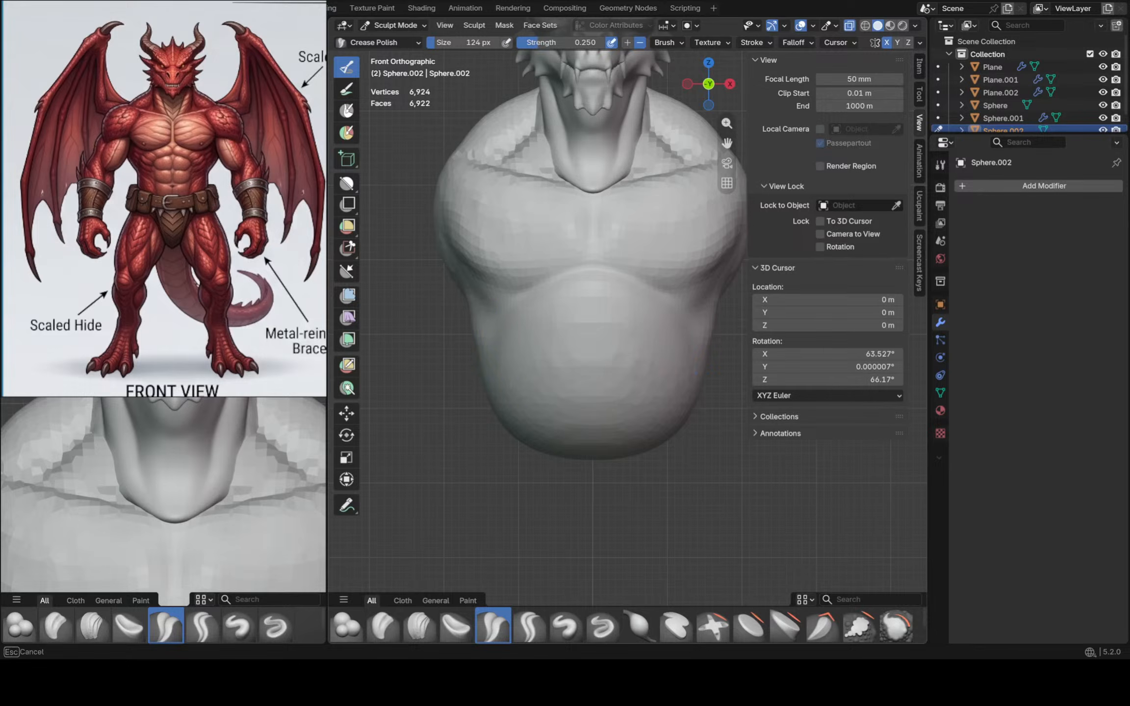
key(i)
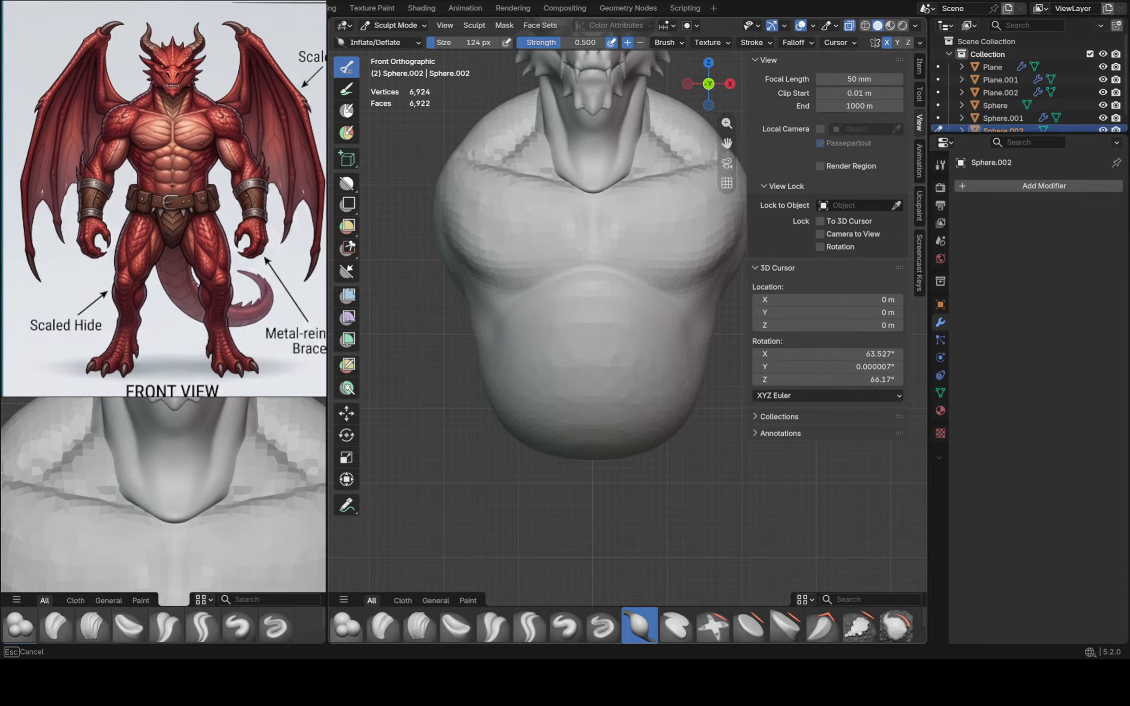
key(shift+c)
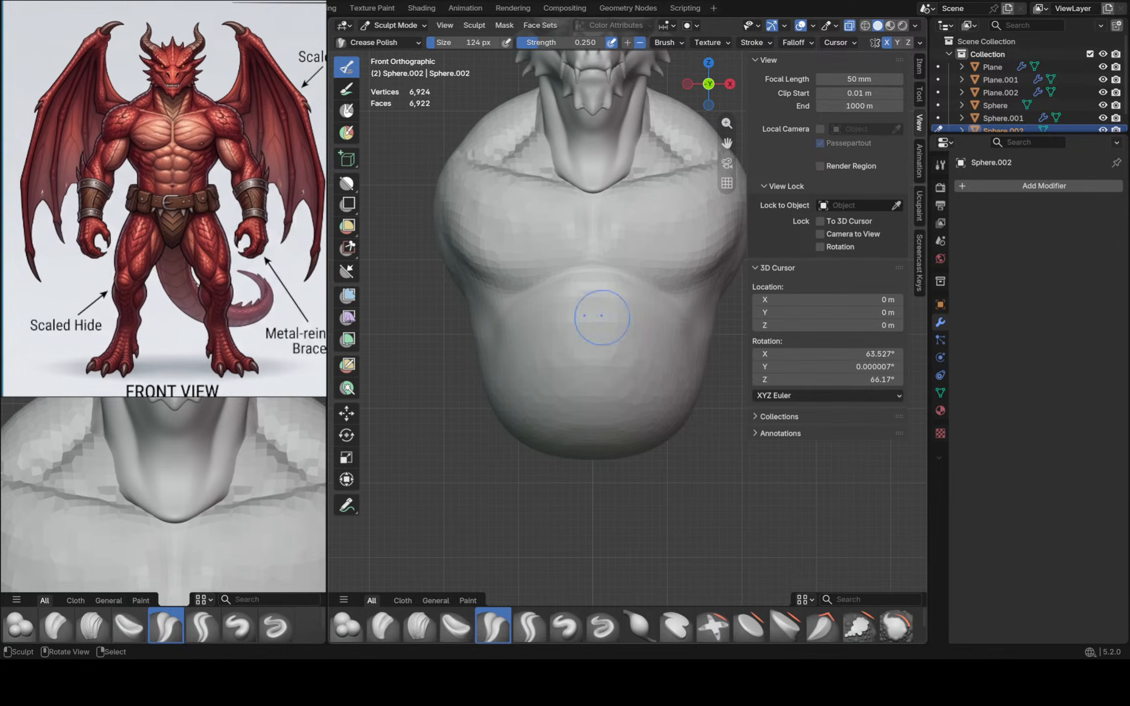
scroll(603, 396, up, 1)
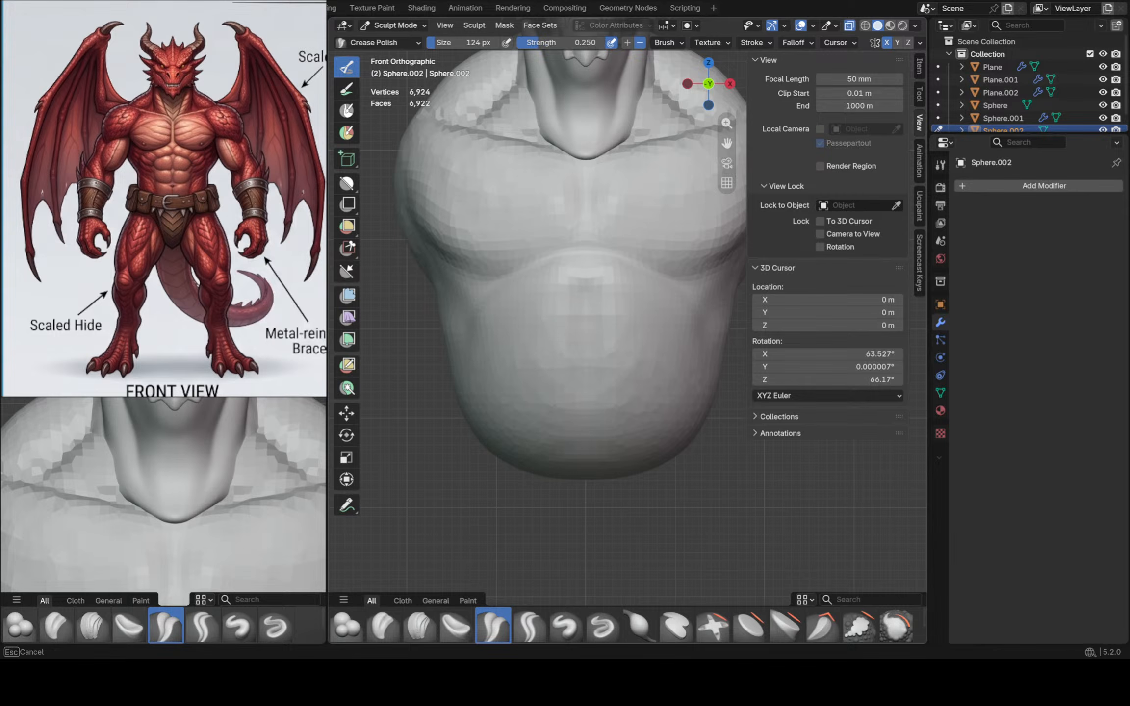
Reshape the chest and abdomen profile from the side with the Grab brush at 310 px
middle_drag(625, 491, 561, 469)
shift+middle_drag(577, 355, 560, 456)
middle_drag(571, 441, 562, 398)
key(f)
click(608, 405)
key(g)
scroll(545, 392, up, 1)
drag(544, 385, 541, 385)
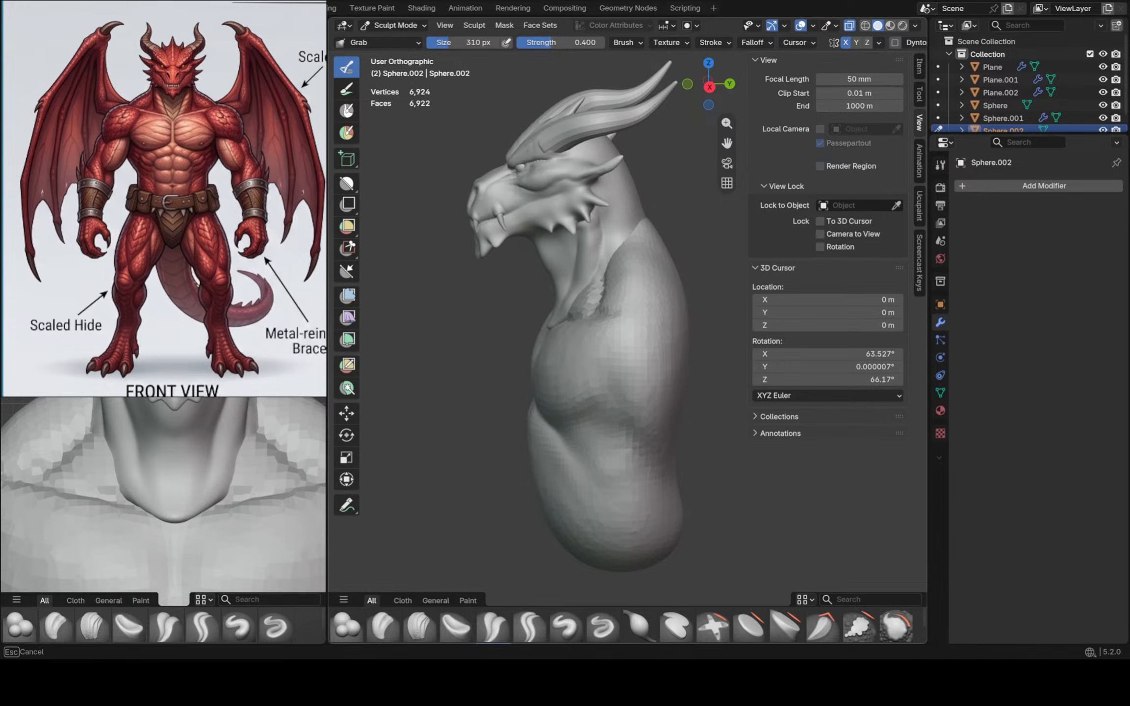
scroll(531, 392, down, 1)
scroll(524, 419, down, 2)
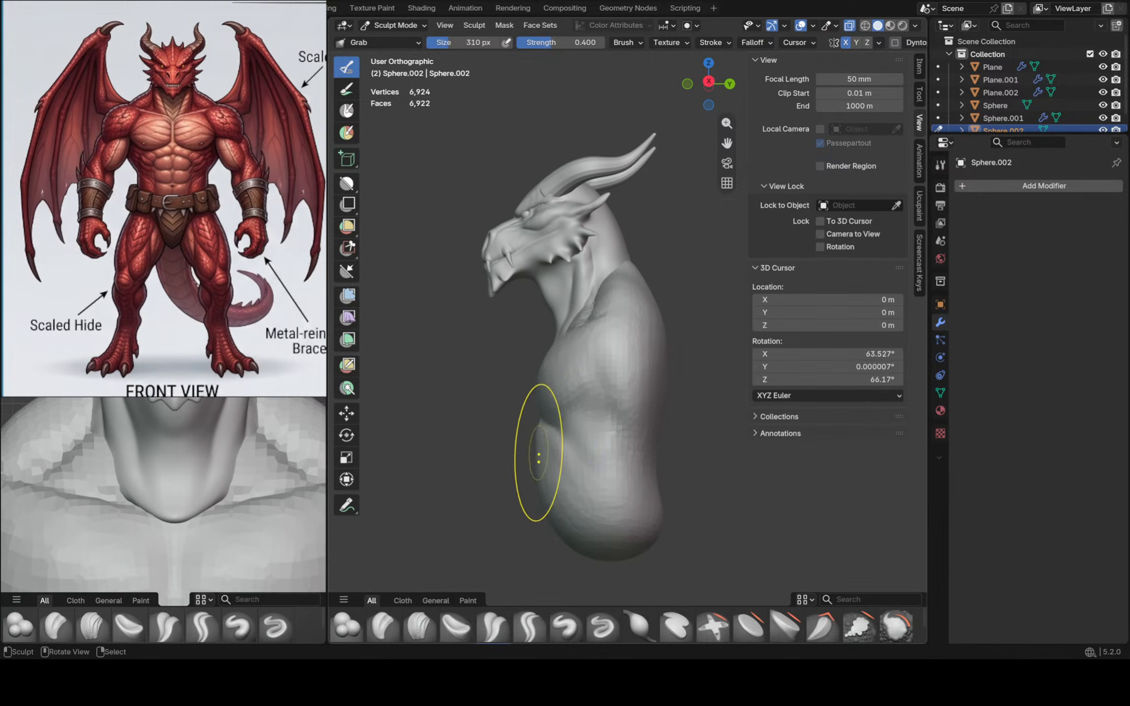
Pull the chest and abdomen profile forward and reshape the torso's lower end from the side with the Grab brush at 310 px
alt+middle_drag(656, 403, 658, 387)
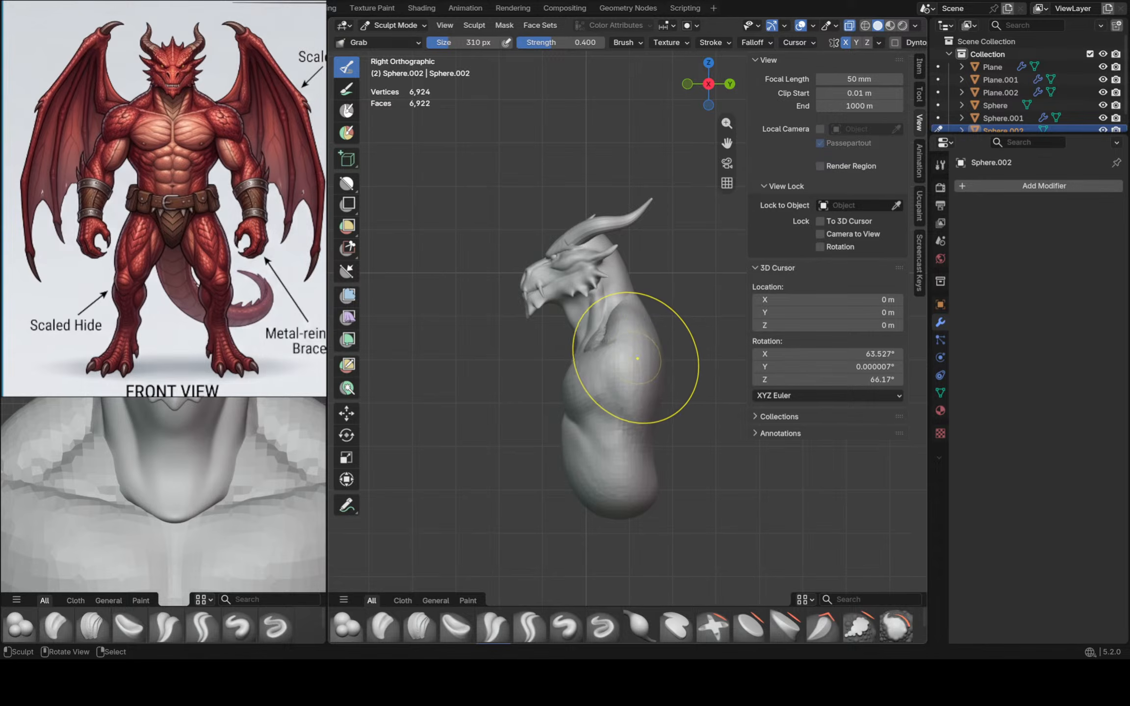
scroll(637, 363, up, 2)
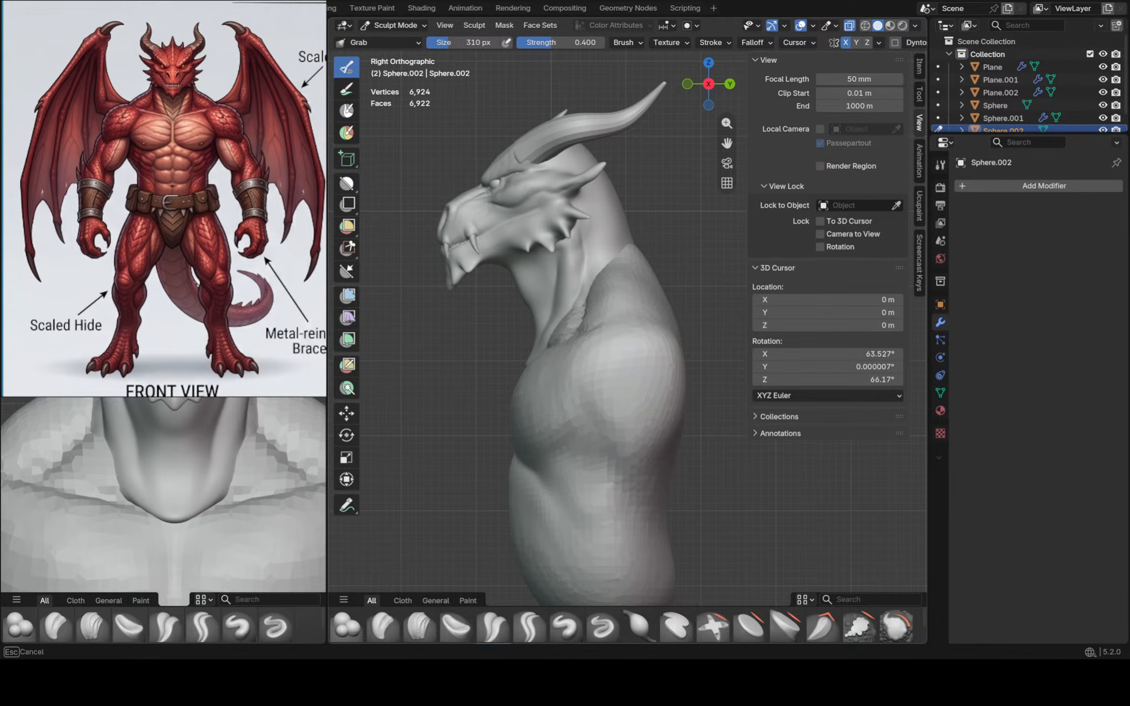
mouse_move(584, 369)
mouse_down()
mouse_move(575, 423)
mouse_move(544, 381)
mouse_up()
ctrl+middle_drag(521, 399, 522, 425)
drag(526, 460, 500, 458)
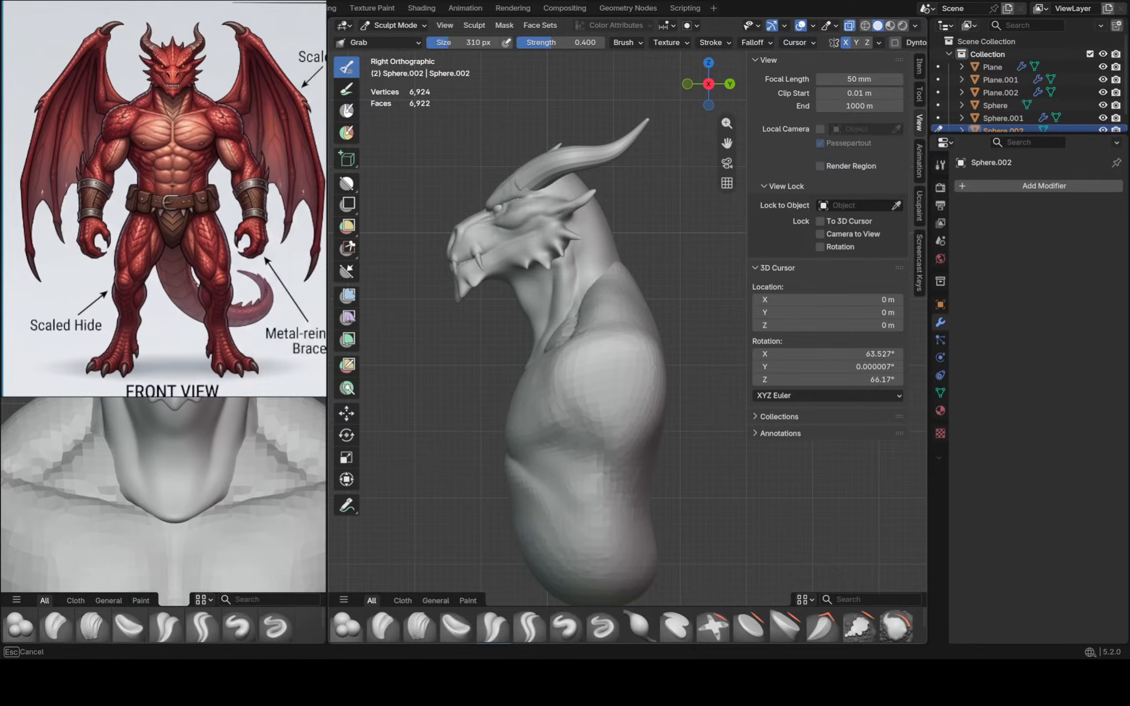
ctrl+middle_drag(510, 500, 521, 559)
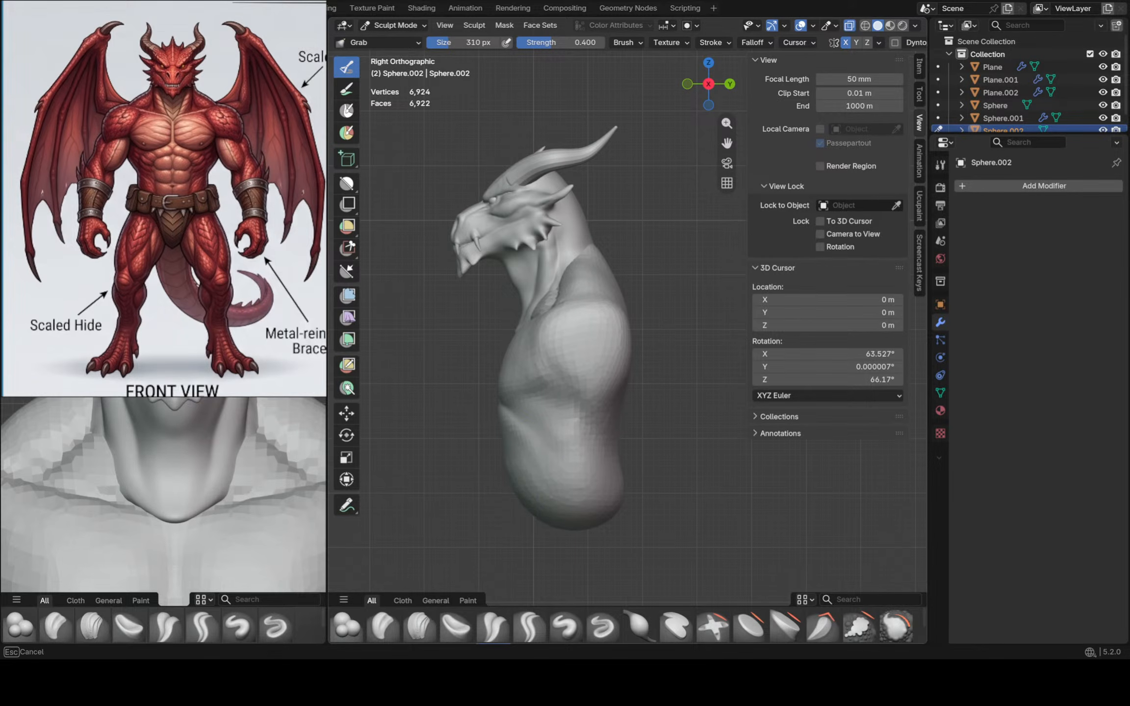
mouse_move(542, 518)
mouse_down()
mouse_move(546, 529)
mouse_move(613, 508)
mouse_move(615, 483)
mouse_move(591, 527)
mouse_up()
drag(590, 527, 578, 524)
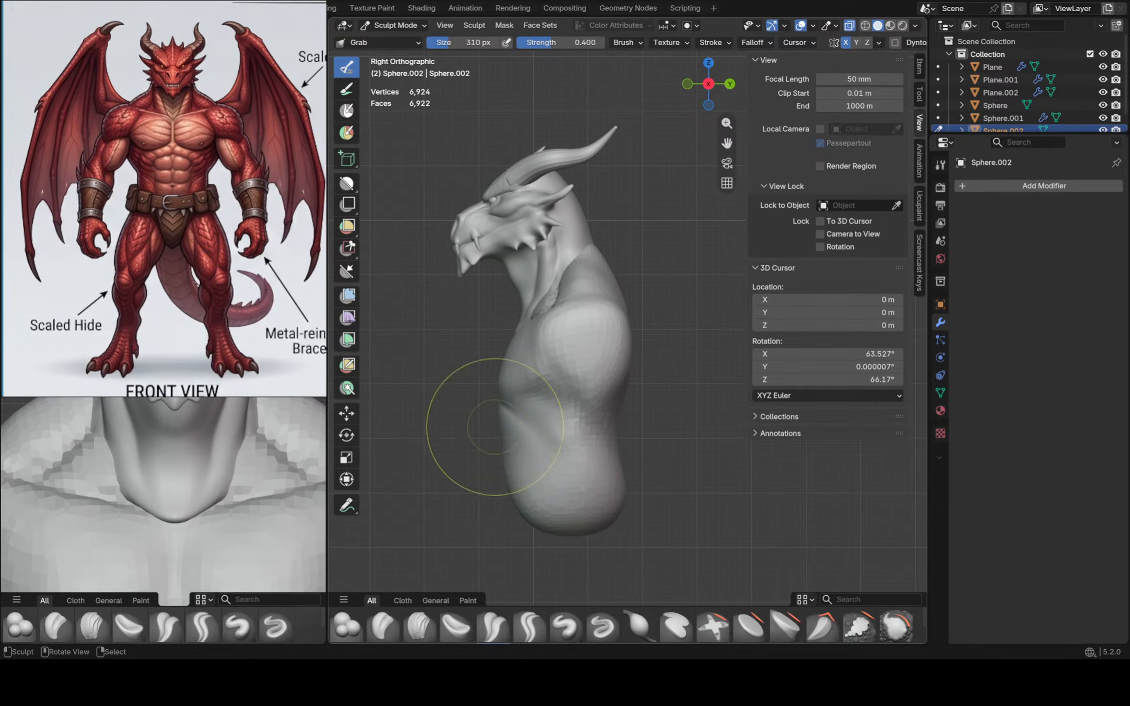
Adjust the front contour of the lower pectorals from slightly rotated side angles with the Grab brush
drag(526, 381, 499, 378)
middle_drag(497, 378, 545, 394)
scroll(480, 373, up, 1)
drag(483, 377, 479, 345)
middle_drag(494, 343, 478, 344)
scroll(480, 344, up, 1)
drag(476, 338, 470, 336)
Lift the inner underside of the pectorals near the sternum and adjust the bottom of the abdomen with the Grab brush
mouse_move(468, 338)
middle_down()
mouse_move(623, 357)
mouse_move(600, 367)
middle_up()
middle_drag(505, 386, 476, 398)
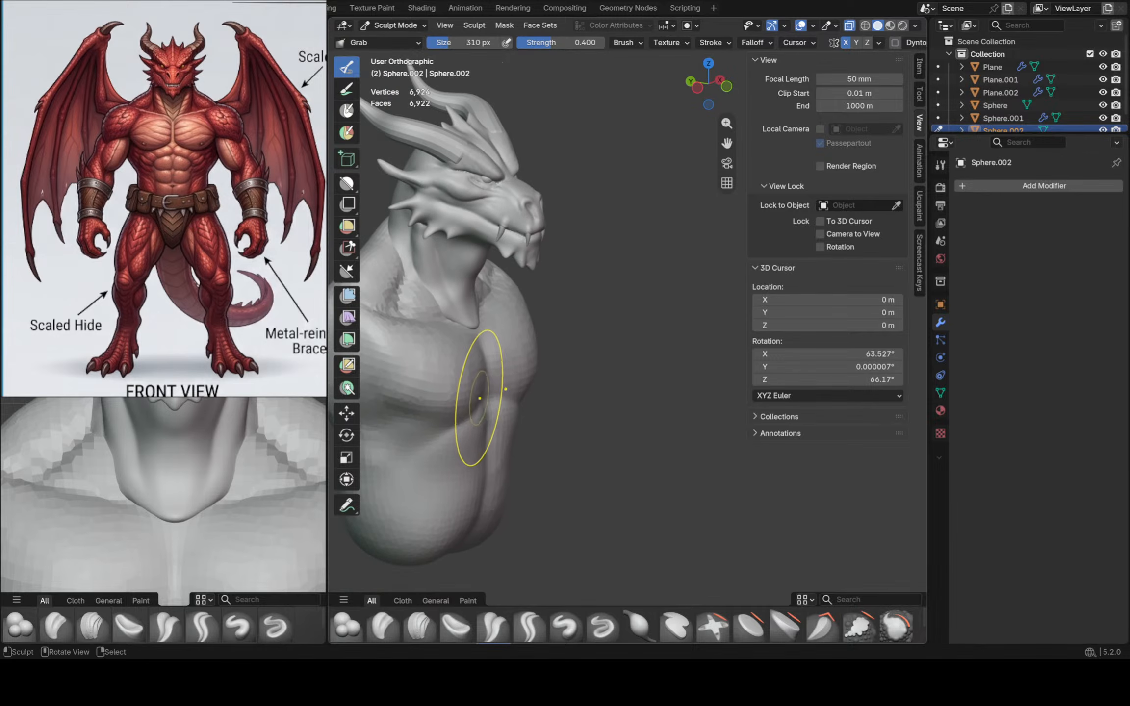
mouse_move(479, 399)
mouse_down()
mouse_move(496, 388)
mouse_move(493, 367)
mouse_move(504, 370)
mouse_up()
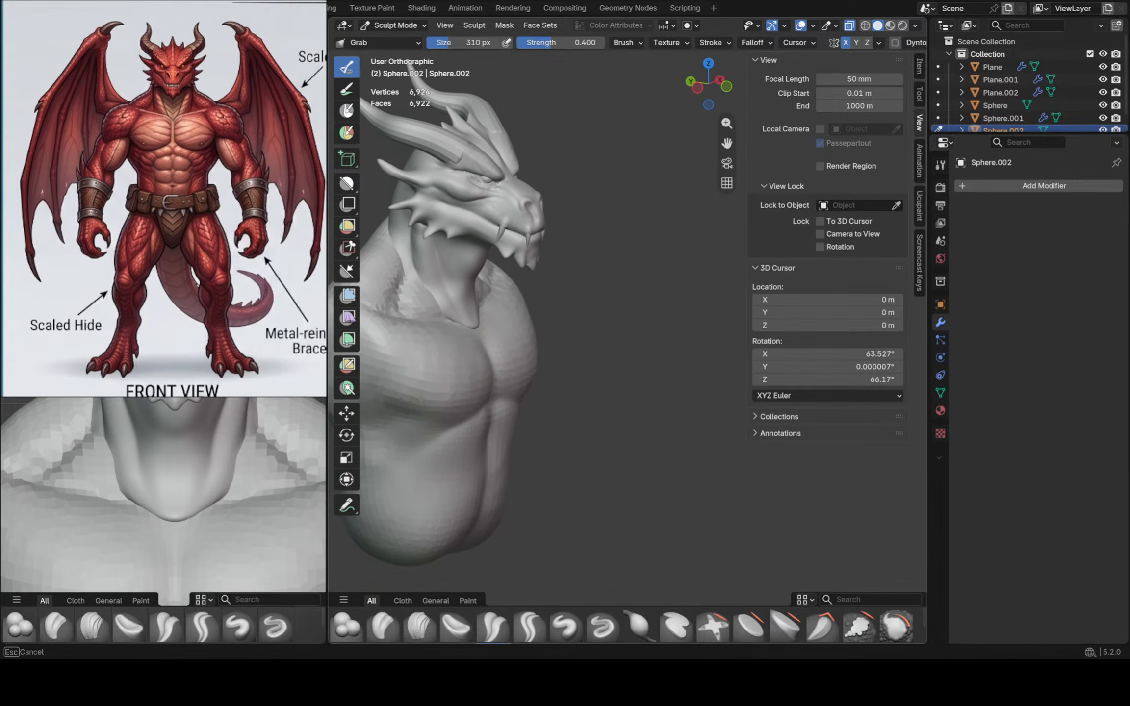
mouse_move(485, 372)
middle_down()
mouse_move(466, 378)
mouse_move(454, 403)
mouse_move(429, 403)
mouse_move(557, 346)
mouse_move(554, 416)
middle_up()
scroll(554, 416, up, 2)
middle_drag(499, 474, 500, 478)
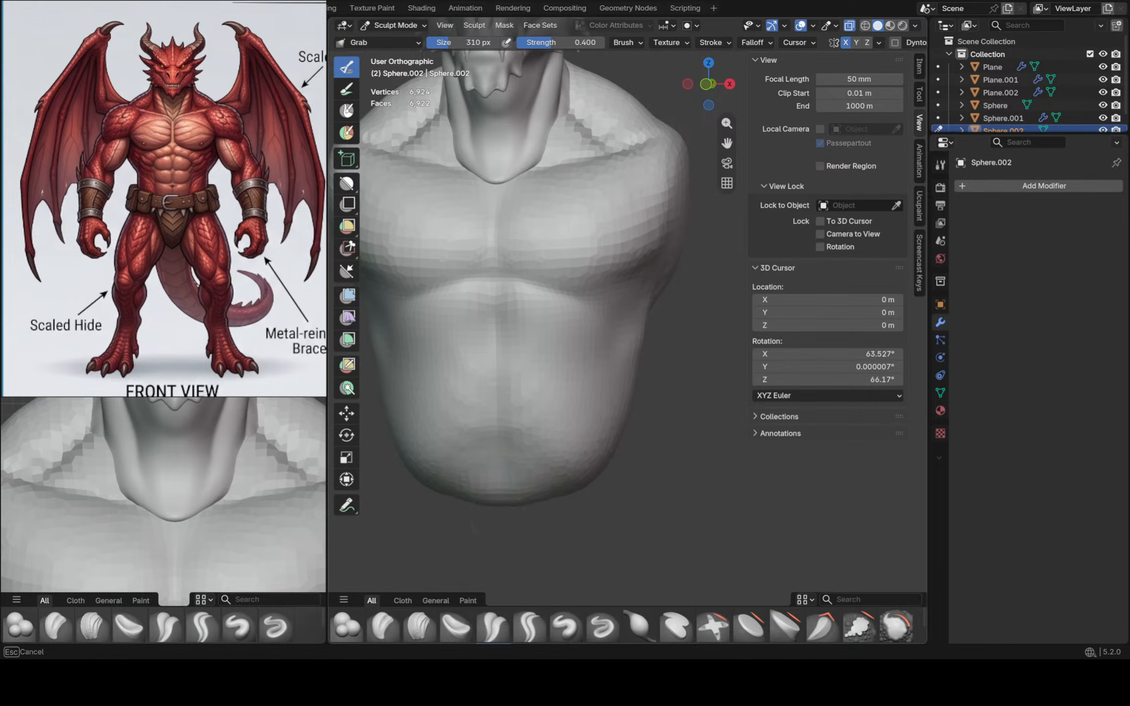
mouse_move(480, 492)
mouse_down()
mouse_move(440, 497)
mouse_move(492, 500)
mouse_up()
Carve the abdominal muscle divisions and side grooves below the rib cage in front view with the Crease Polish brush at 136 px
scroll(598, 408, down, 2)
key(KP_1)
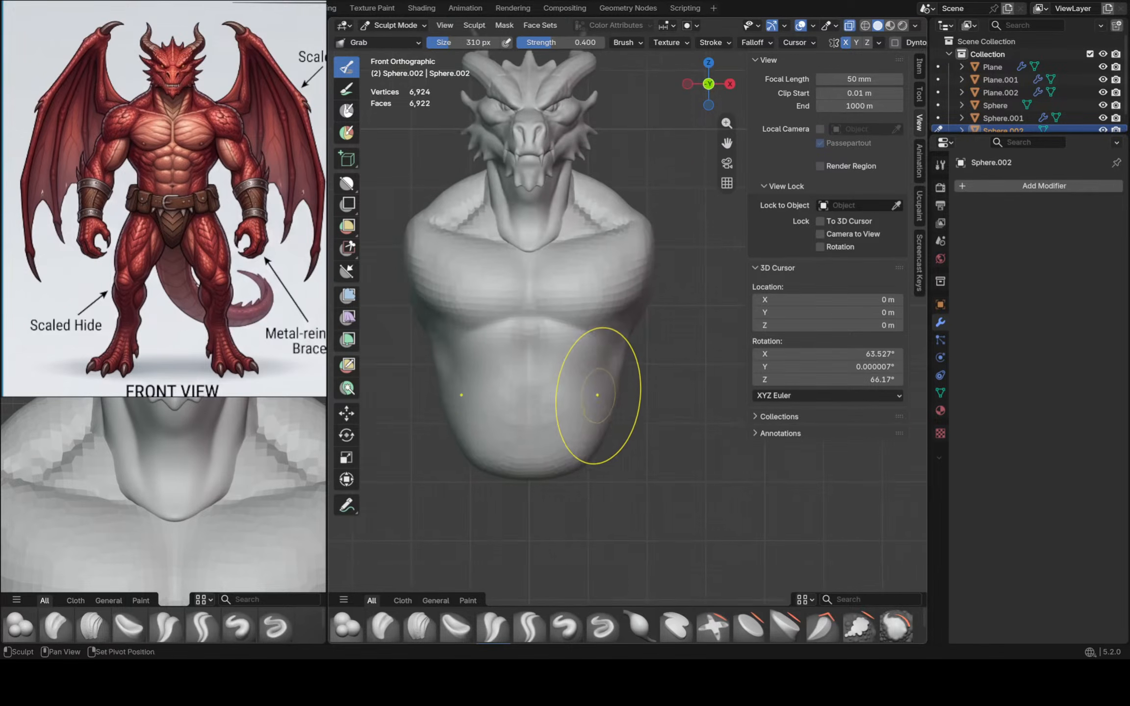
shift+middle_drag(597, 395, 630, 403)
key(f)
click(595, 391)
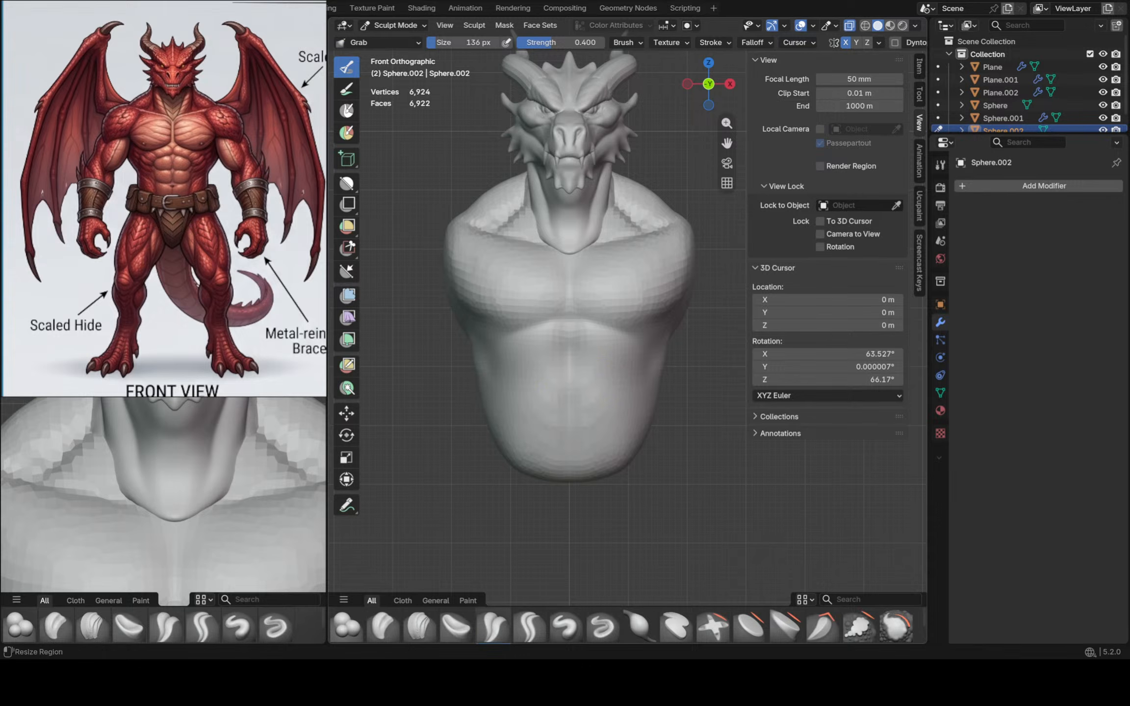
click(493, 625)
scroll(562, 340, up, 3)
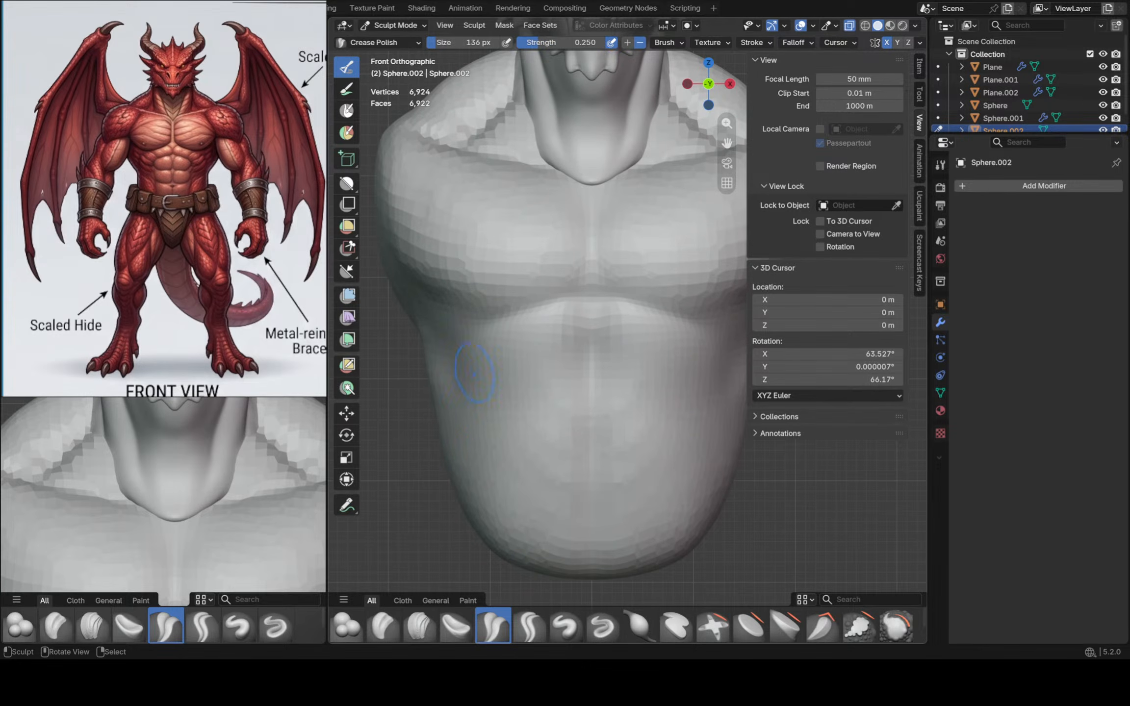
drag(501, 453, 515, 508)
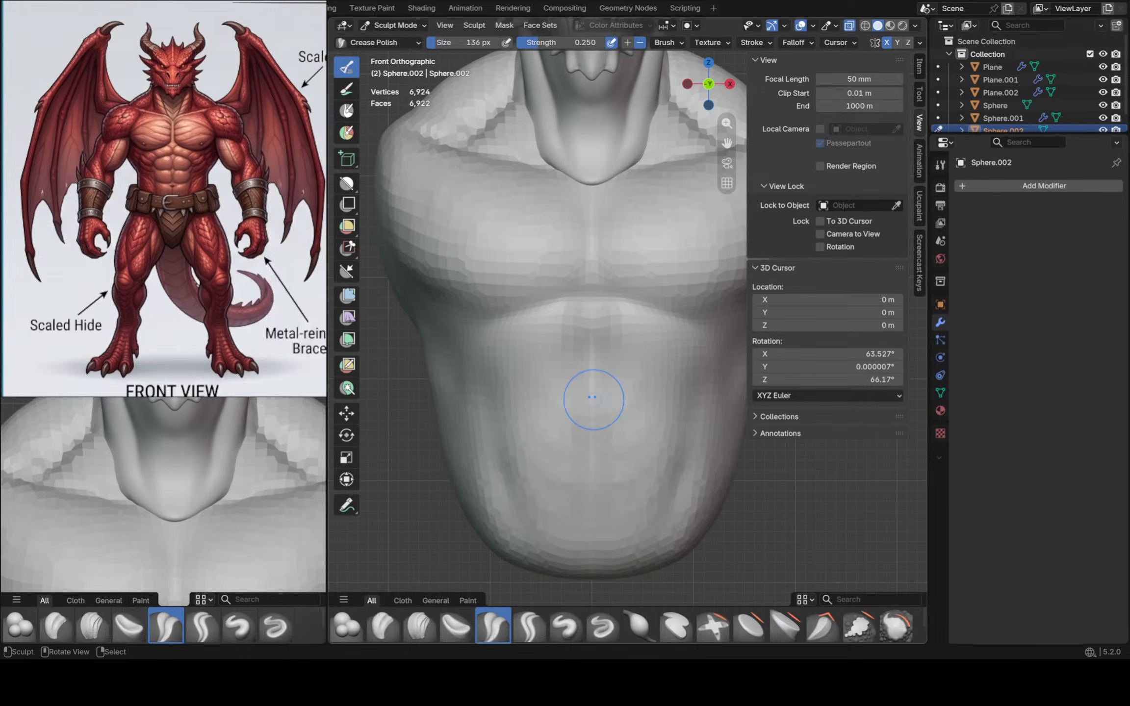
drag(589, 387, 564, 387)
mouse_move(584, 384)
mouse_down()
mouse_move(529, 388)
mouse_move(539, 361)
mouse_up()
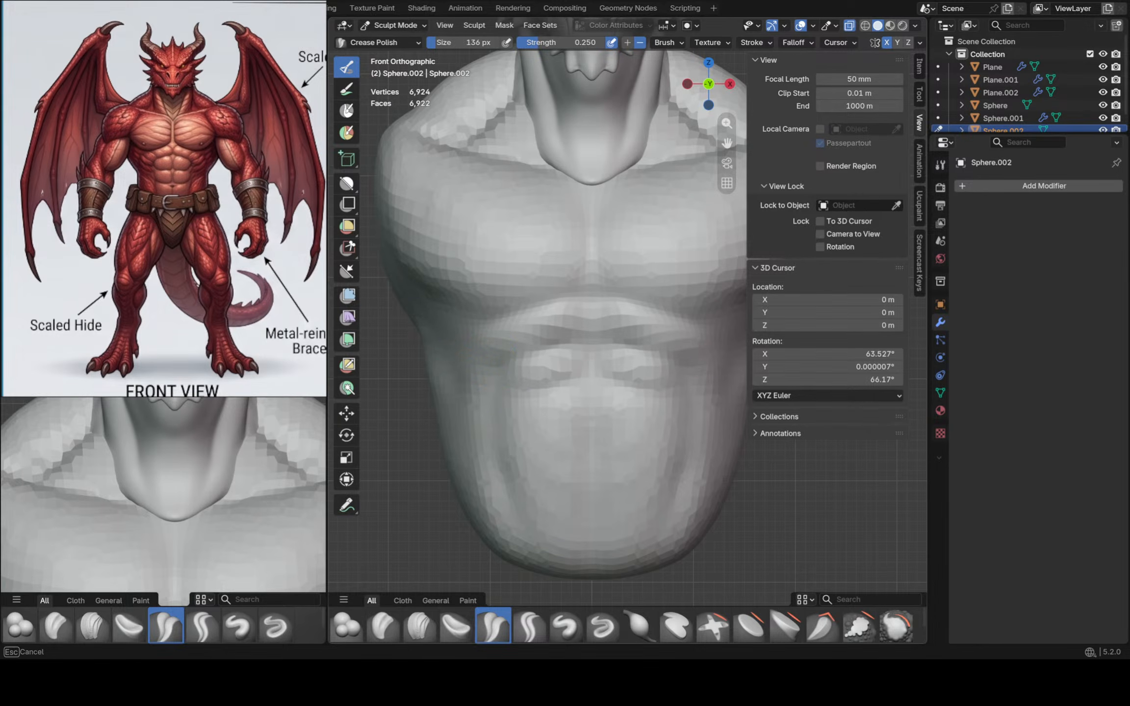
mouse_move(529, 350)
mouse_down()
mouse_move(519, 349)
mouse_move(581, 345)
mouse_move(592, 376)
mouse_move(528, 405)
mouse_up()
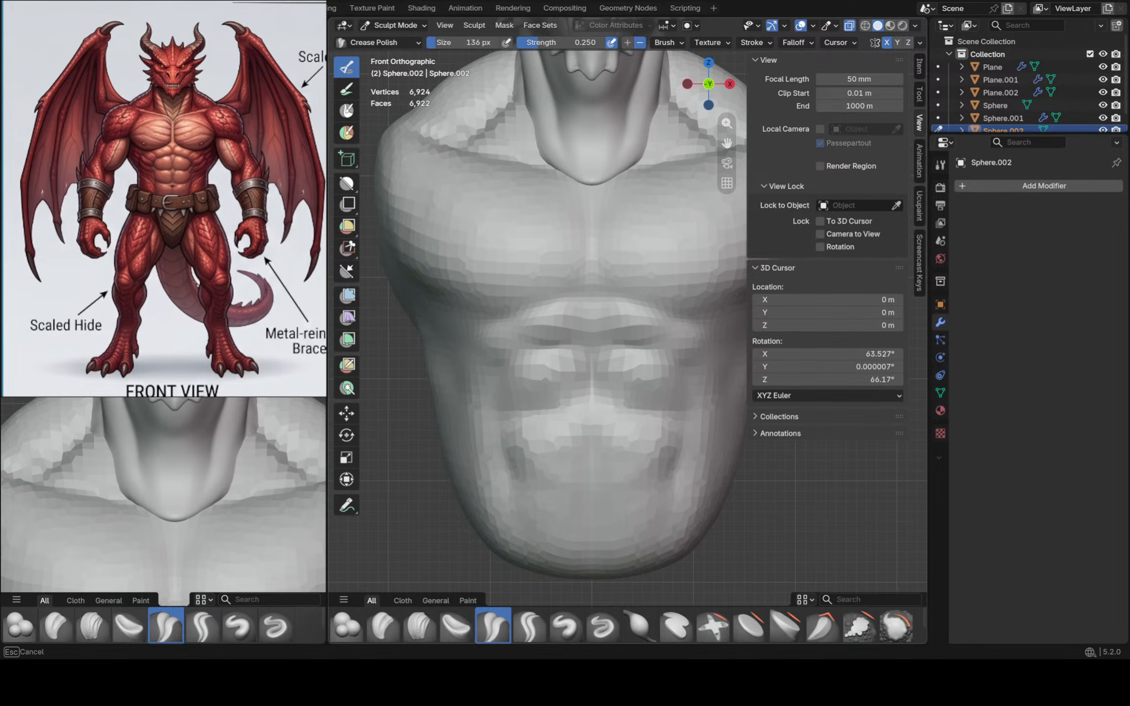
scroll(599, 539, down, 4)
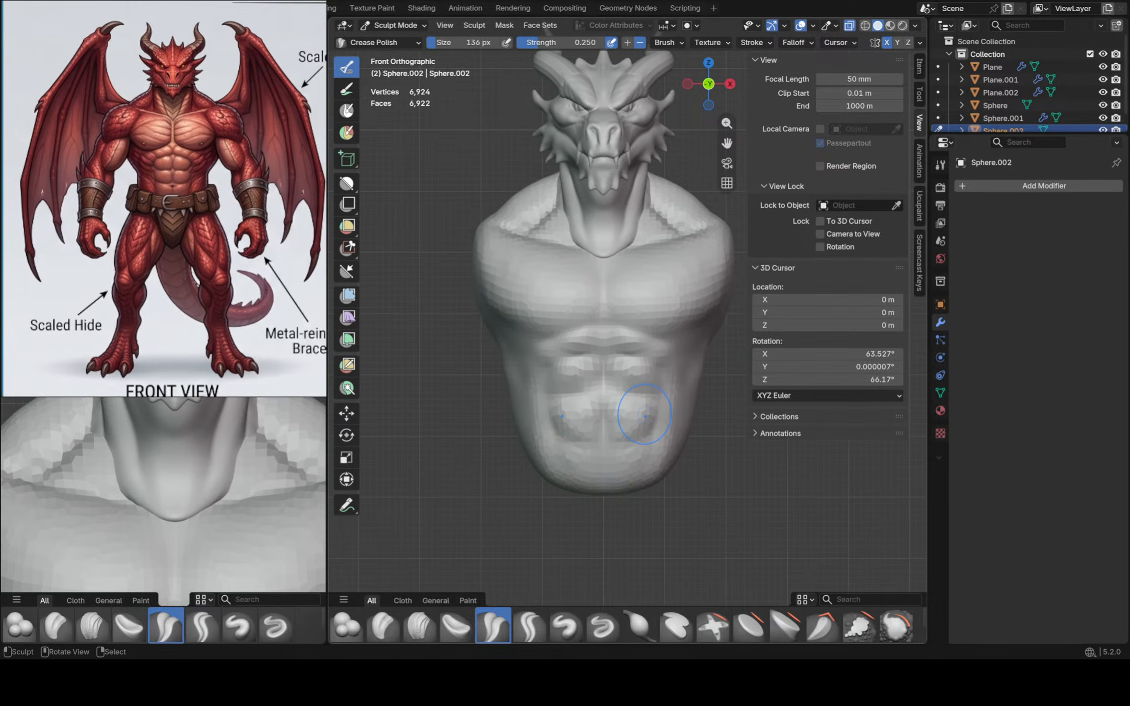
Go over the lower chest in front view with the brush enlarged to 434 px
key(f)
click(710, 417)
shift+middle_drag(672, 359, 625, 381)
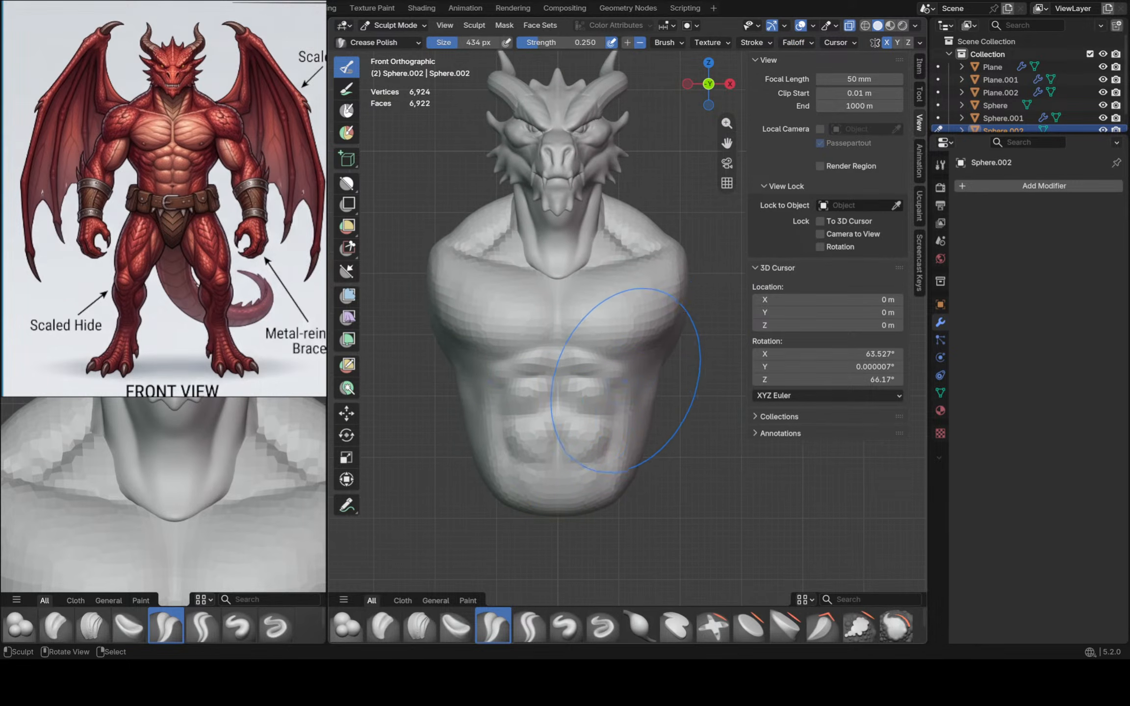
scroll(637, 375, up, 1)
scroll(658, 372, up, 1)
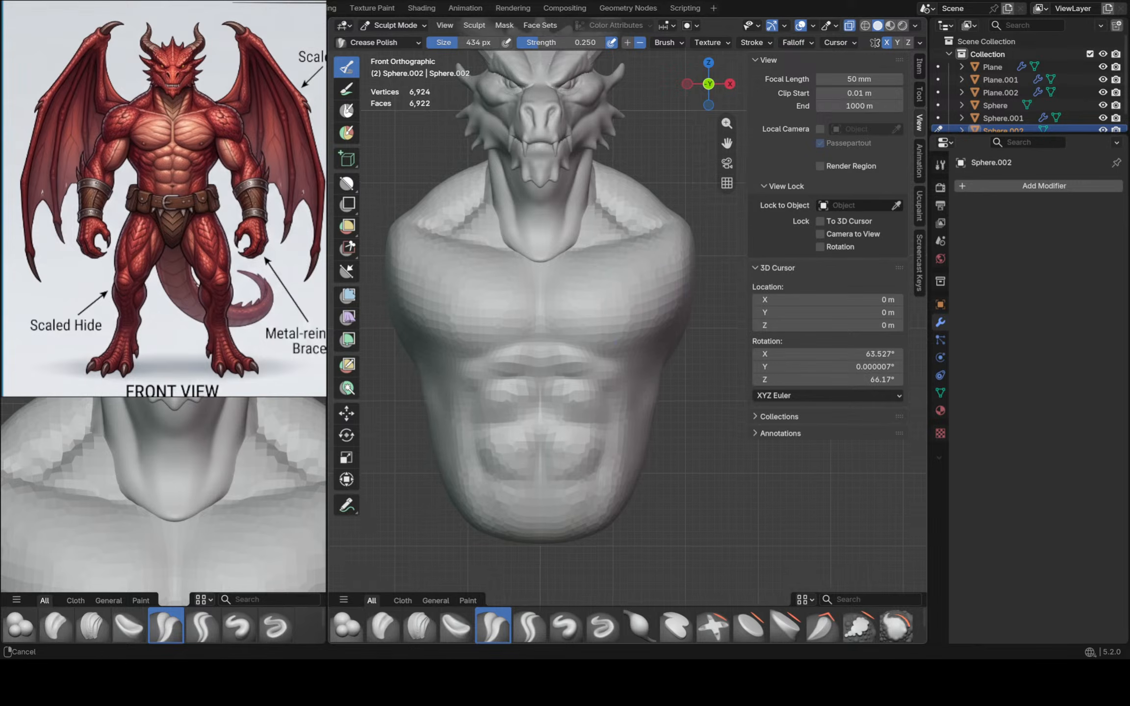
drag(615, 341, 542, 348)
scroll(540, 350, down, 3)
Build up the shoulder blades on the upper back with the Clay Strips brush at 250 px
middle_drag(622, 371, 500, 385)
scroll(628, 340, up, 2)
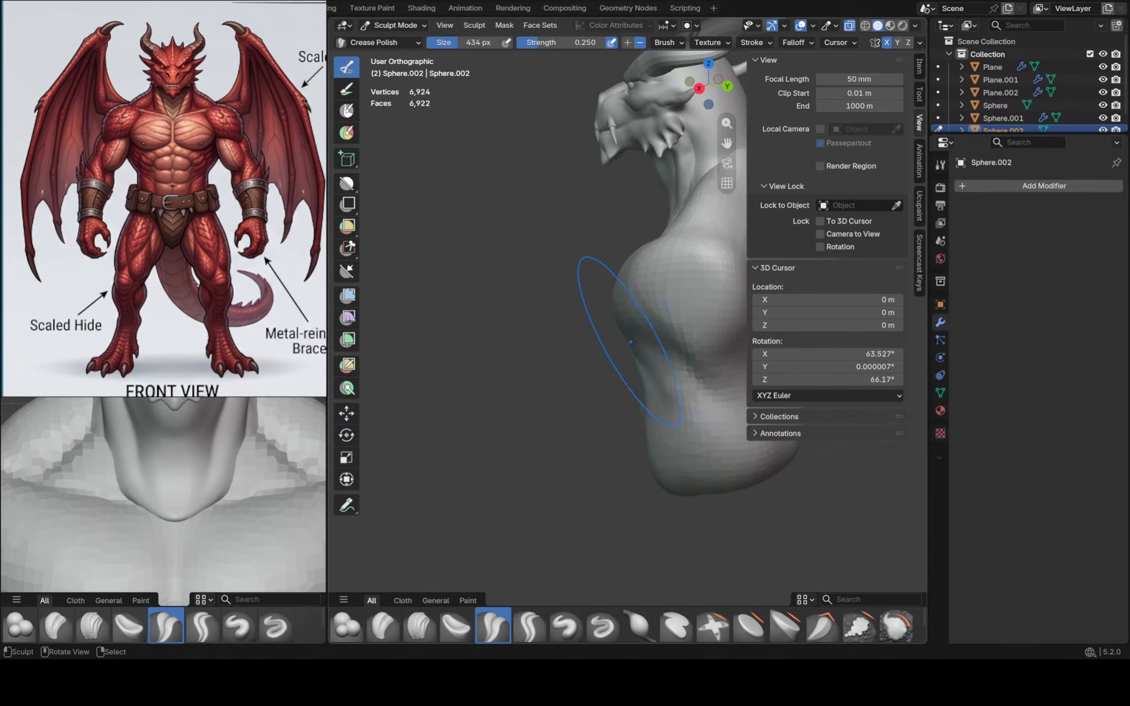
middle_drag(630, 341, 568, 348)
key(f)
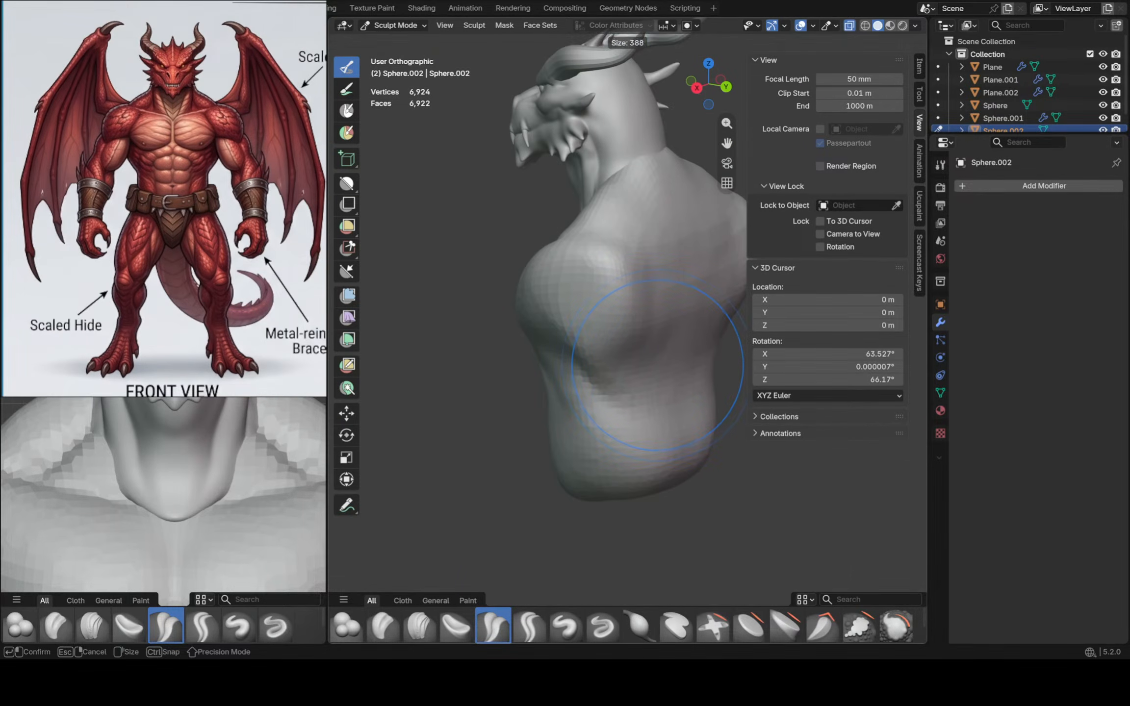
click(584, 364)
click(419, 625)
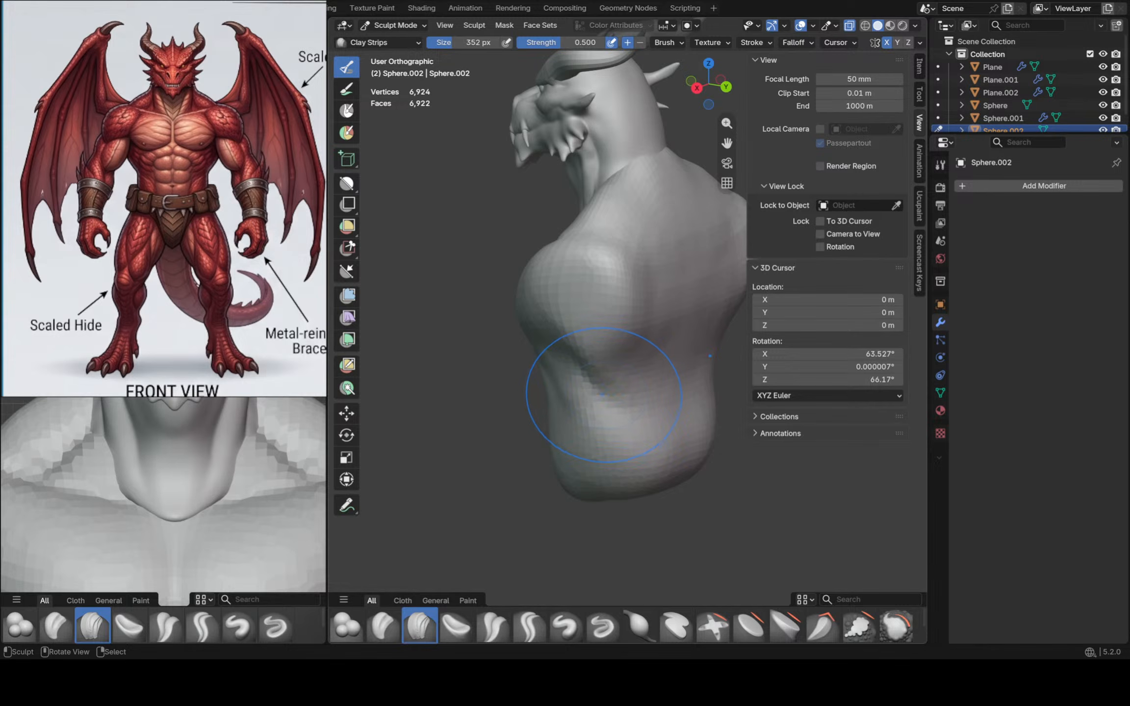
key(f)
click(581, 389)
middle_drag(599, 349, 554, 338)
scroll(557, 323, up, 1)
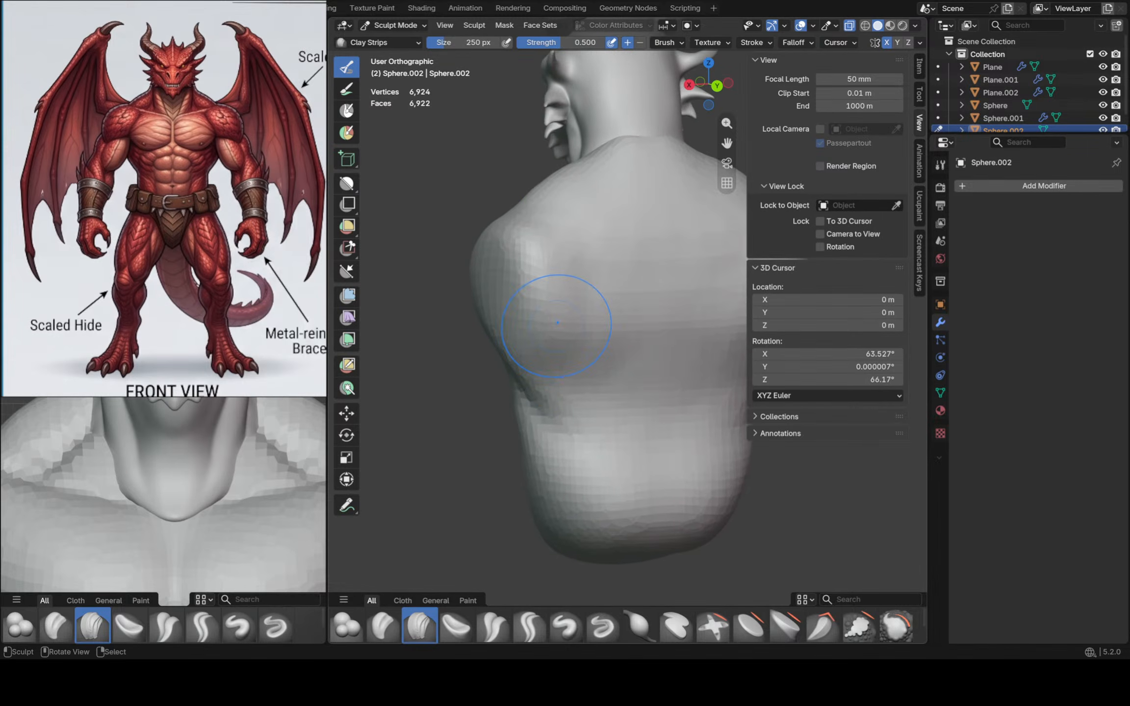
scroll(588, 255, down, 1)
scroll(586, 235, up, 2)
mouse_move(572, 277)
mouse_down()
mouse_move(600, 260)
mouse_move(594, 281)
mouse_up()
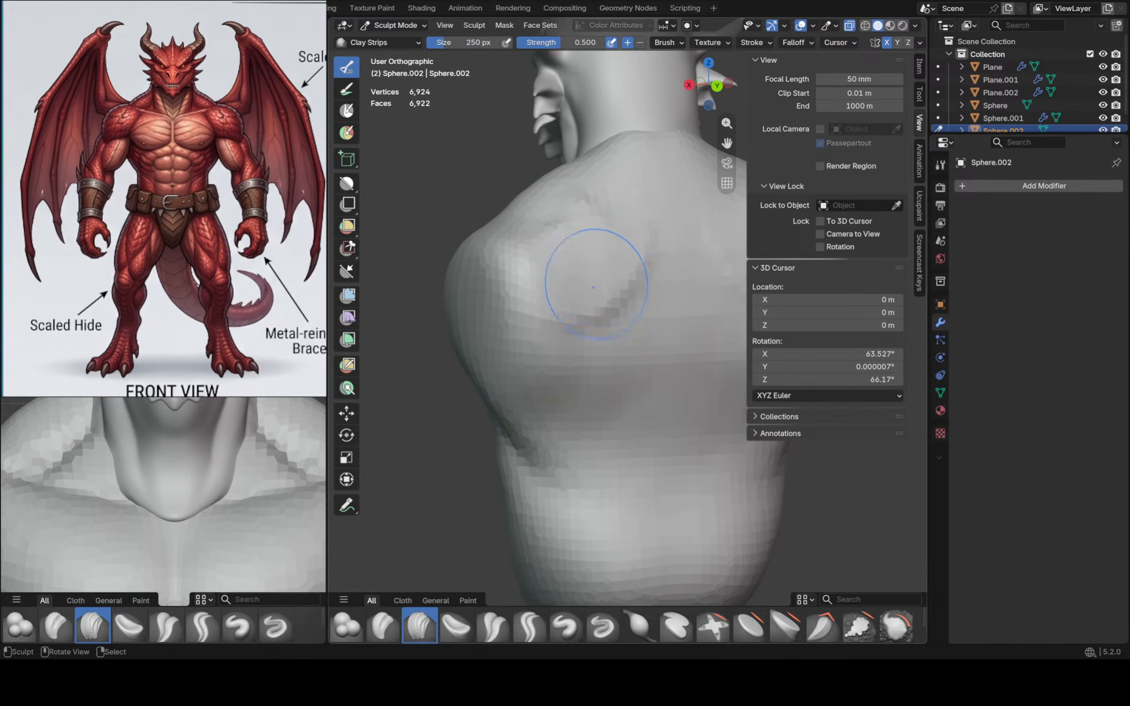
drag(662, 246, 636, 337)
drag(625, 273, 622, 282)
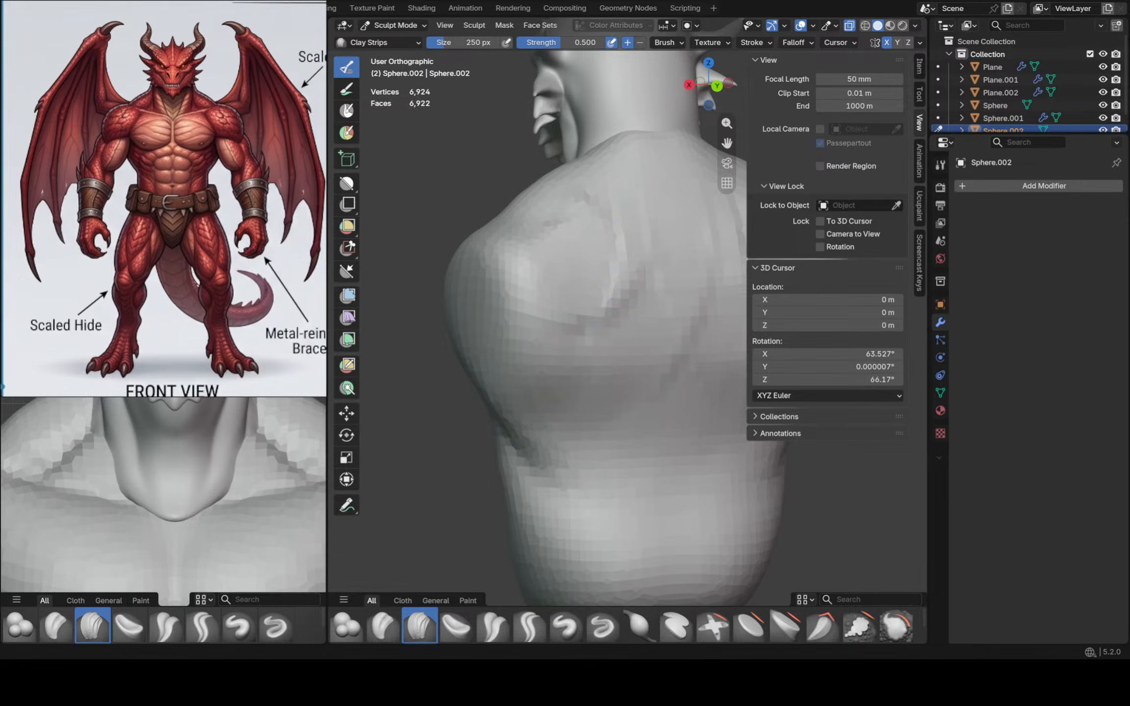
Build up the muscles across the middle of the back with further Clay Strips strokes
scroll(163, 198, down, 2)
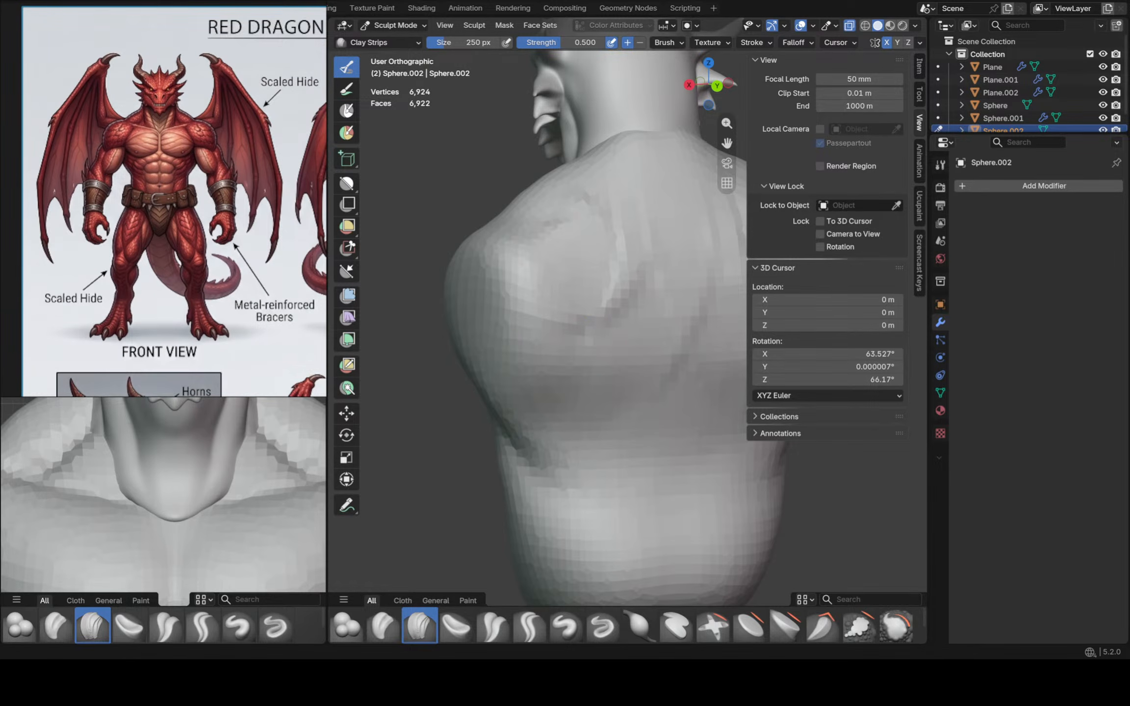
mouse_move(600, 363)
shift+middle_down()
mouse_move(527, 289)
mouse_move(506, 288)
shift+middle_up()
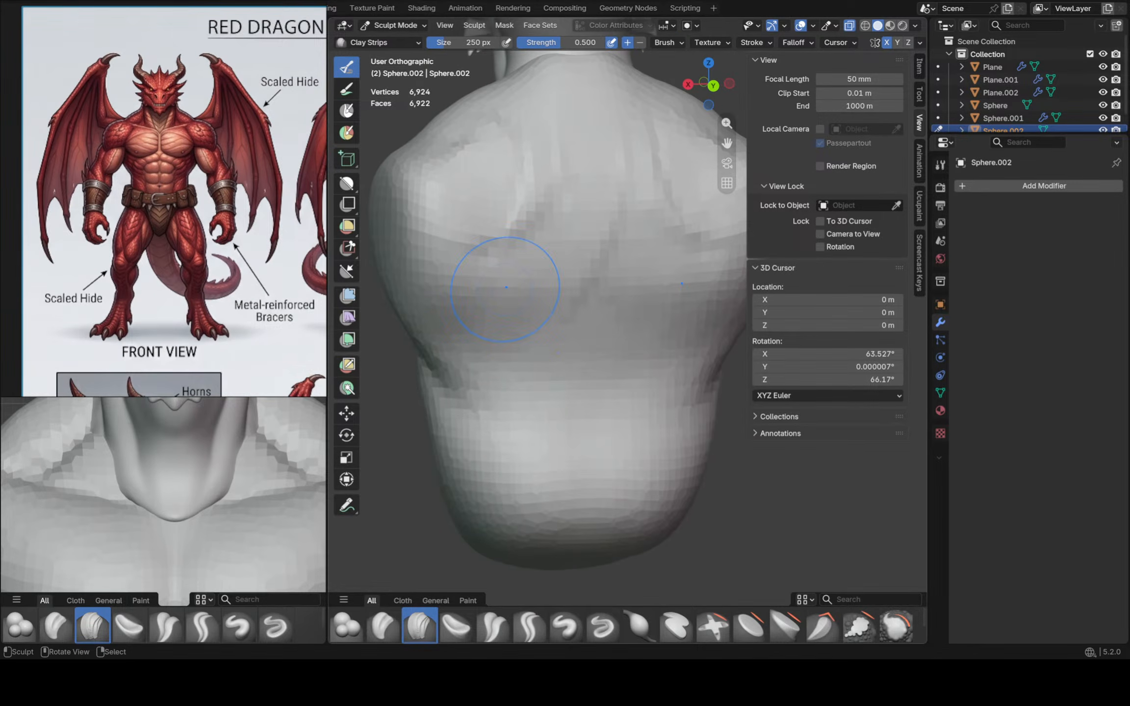
drag(547, 362, 548, 362)
scroll(547, 377, up, 3)
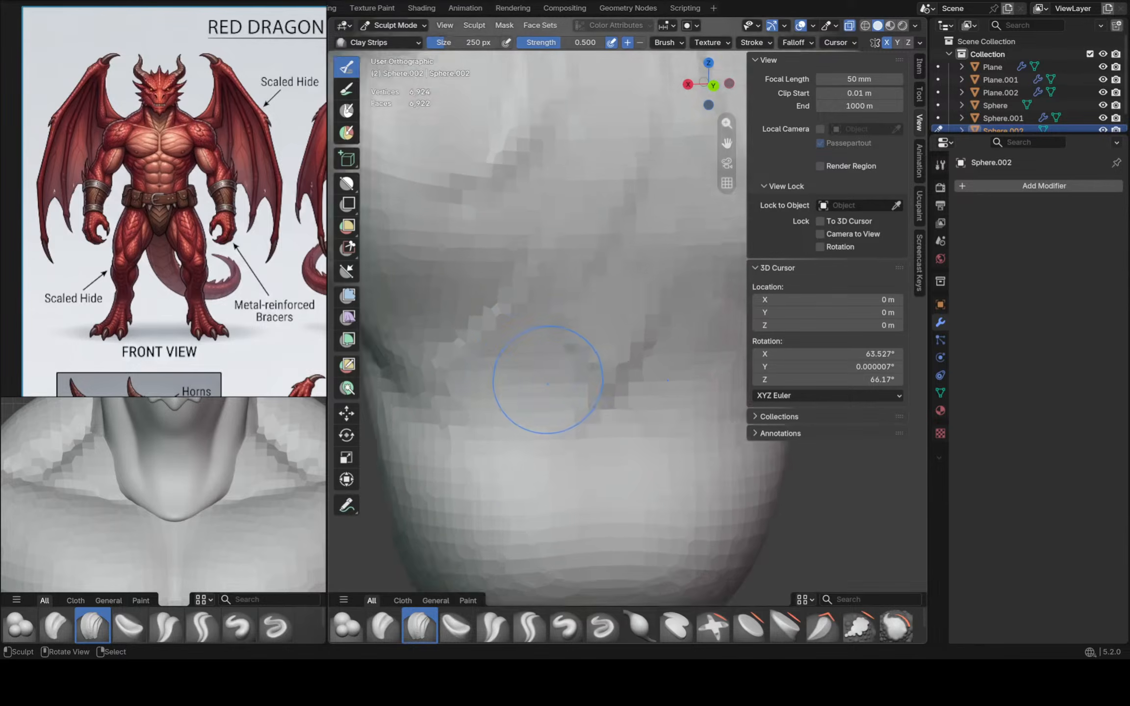
mouse_move(500, 420)
mouse_down()
mouse_move(534, 417)
mouse_move(515, 429)
mouse_up()
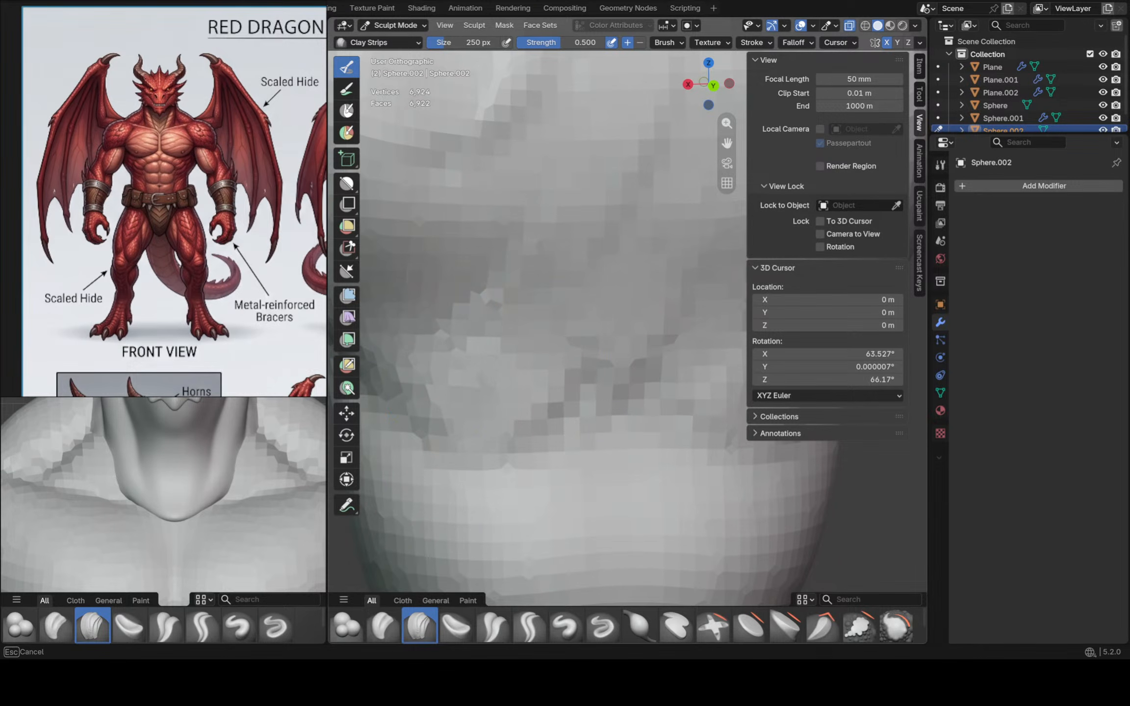
drag(432, 294, 410, 252)
Remesh the torso at a finer resolution and smooth the rough strokes across the back
scroll(411, 239, down, 5)
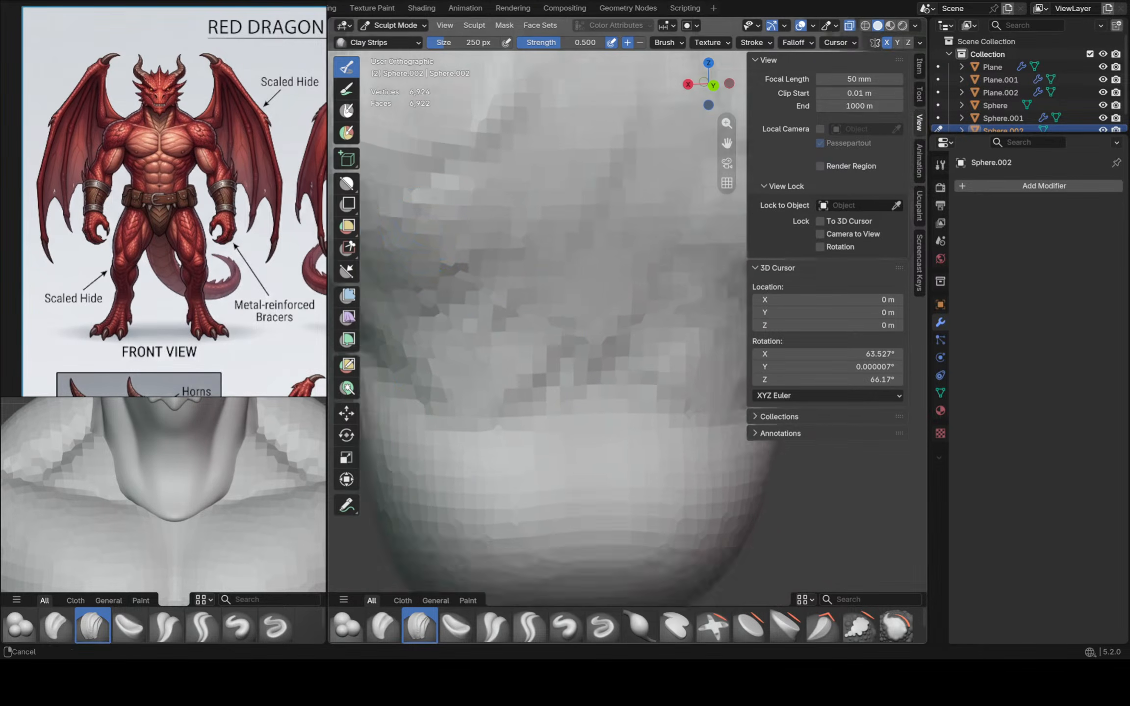
key(f)
click(497, 285)
key(ctrl+r)
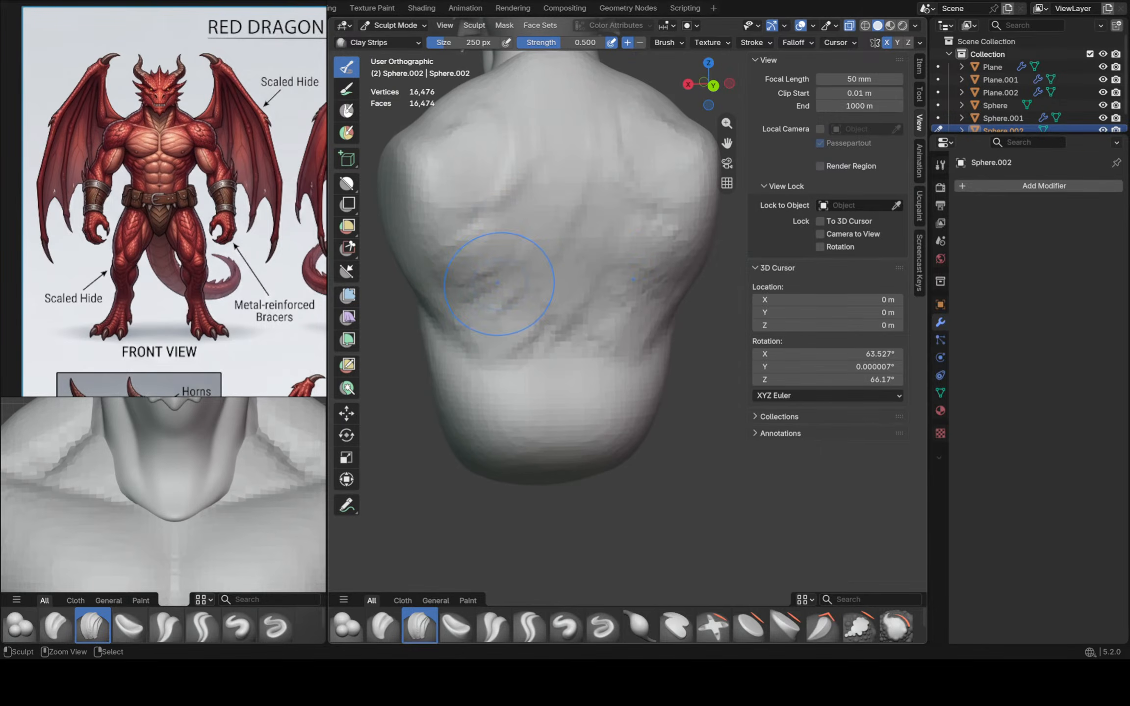
shift+middle_drag(497, 189, 508, 229)
drag(507, 229, 507, 304)
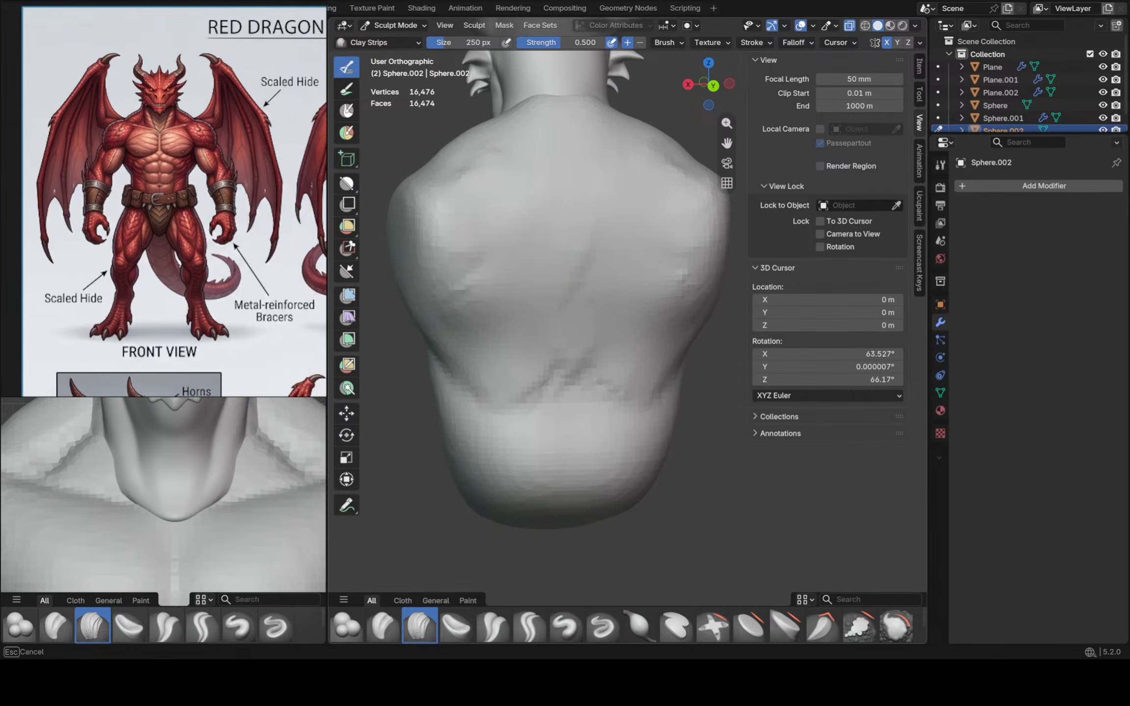
Add diagonal muscle bands across the middle of the back with the Clay Strips brush at 250 px
middle_drag(510, 321, 484, 328)
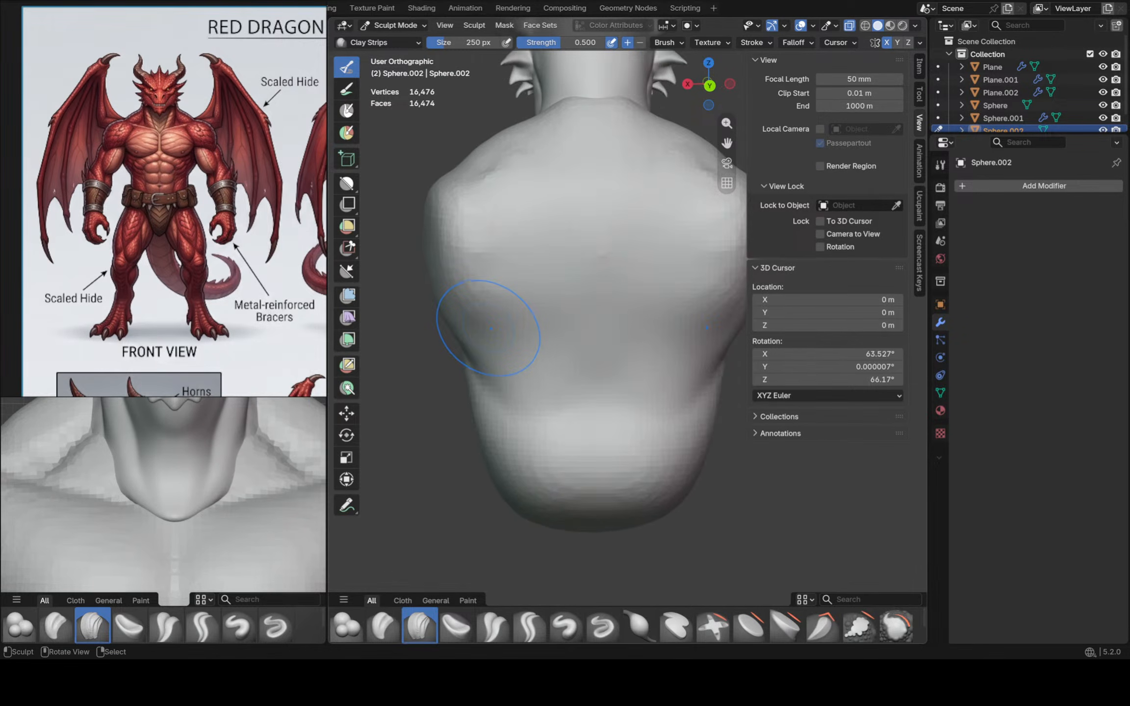
scroll(487, 332, up, 2)
mouse_move(466, 332)
mouse_down()
mouse_move(529, 335)
mouse_move(535, 316)
mouse_move(537, 338)
mouse_move(625, 287)
mouse_up()
mouse_move(547, 370)
mouse_down()
mouse_move(625, 350)
mouse_move(581, 411)
mouse_up()
Carve the lower edges of the back muscles, the shoulder-blade lines and the spine groove with the Crease Polish brush at 126 px
click(492, 625)
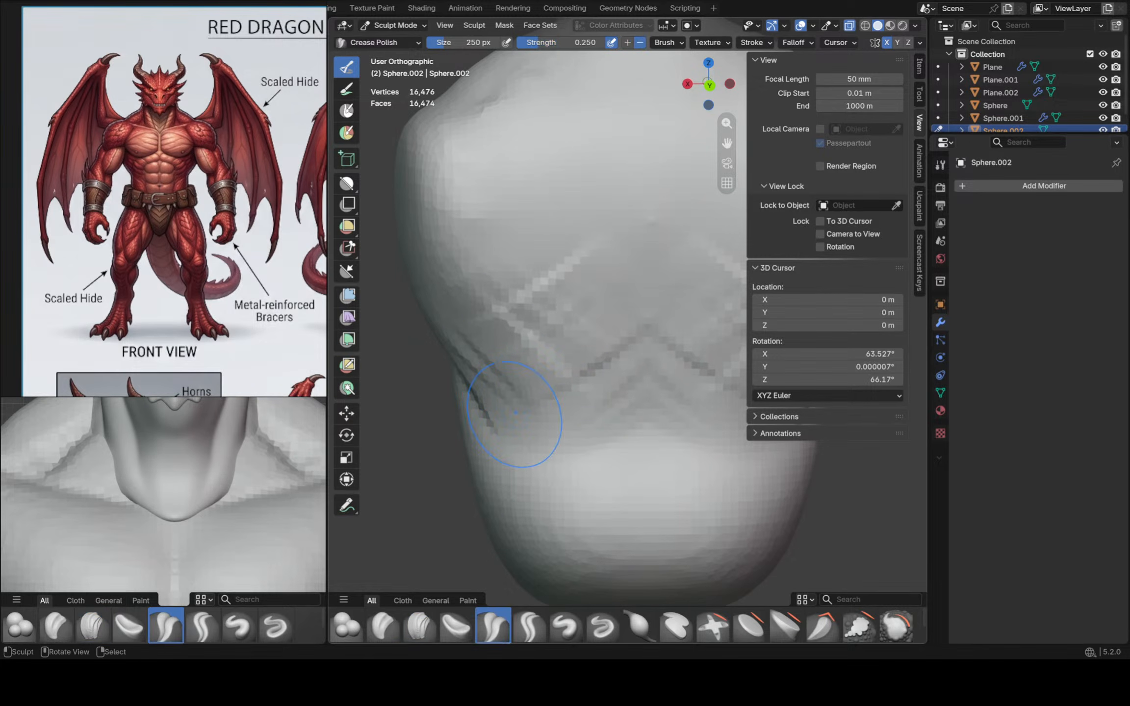
drag(485, 415, 549, 461)
mouse_move(500, 424)
mouse_down()
mouse_move(554, 465)
mouse_move(587, 533)
mouse_up()
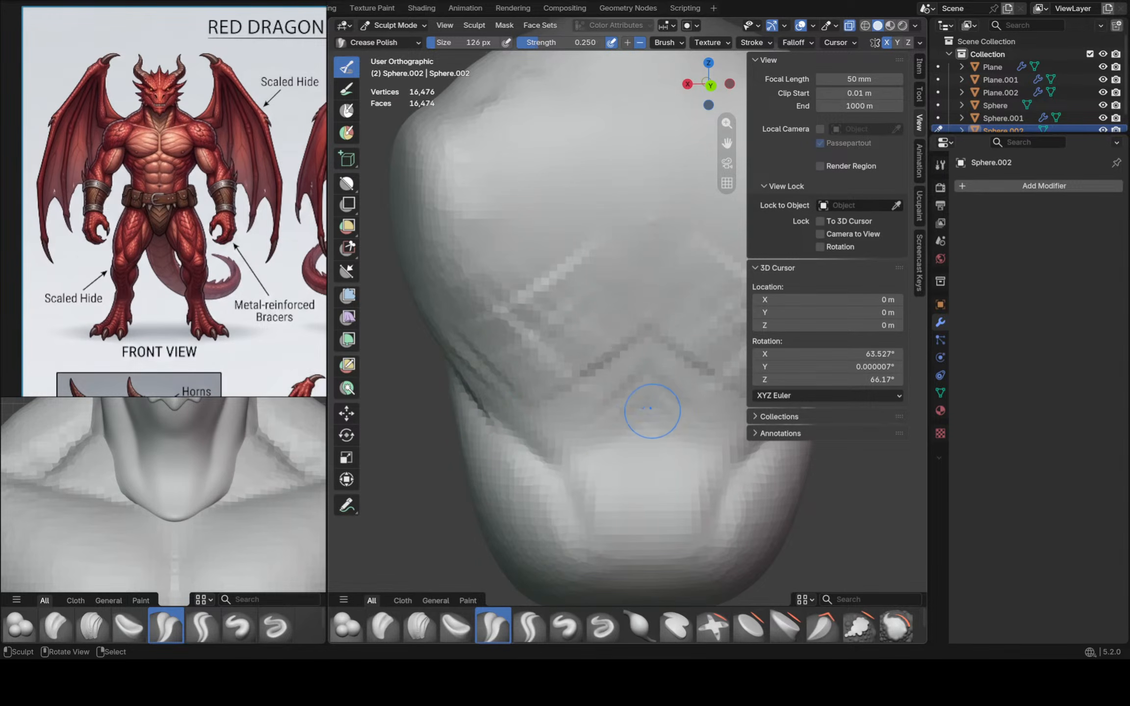
drag(579, 445, 694, 220)
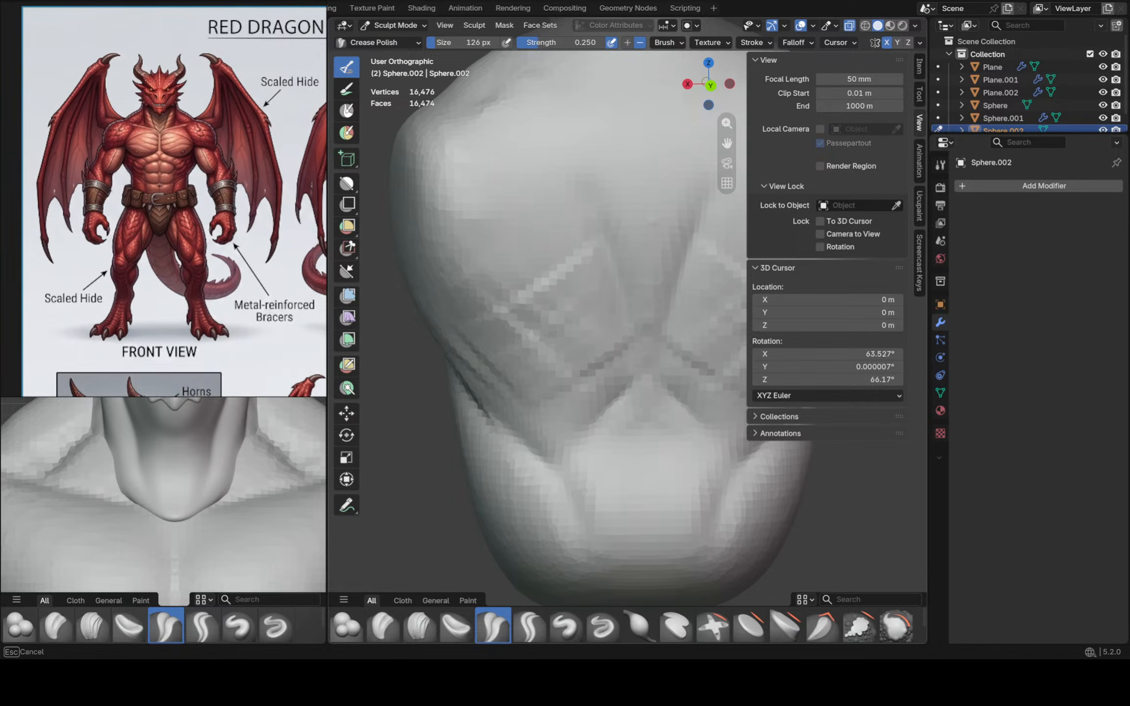
drag(644, 429, 648, 541)
scroll(670, 493, down, 3)
middle_drag(640, 379, 644, 406)
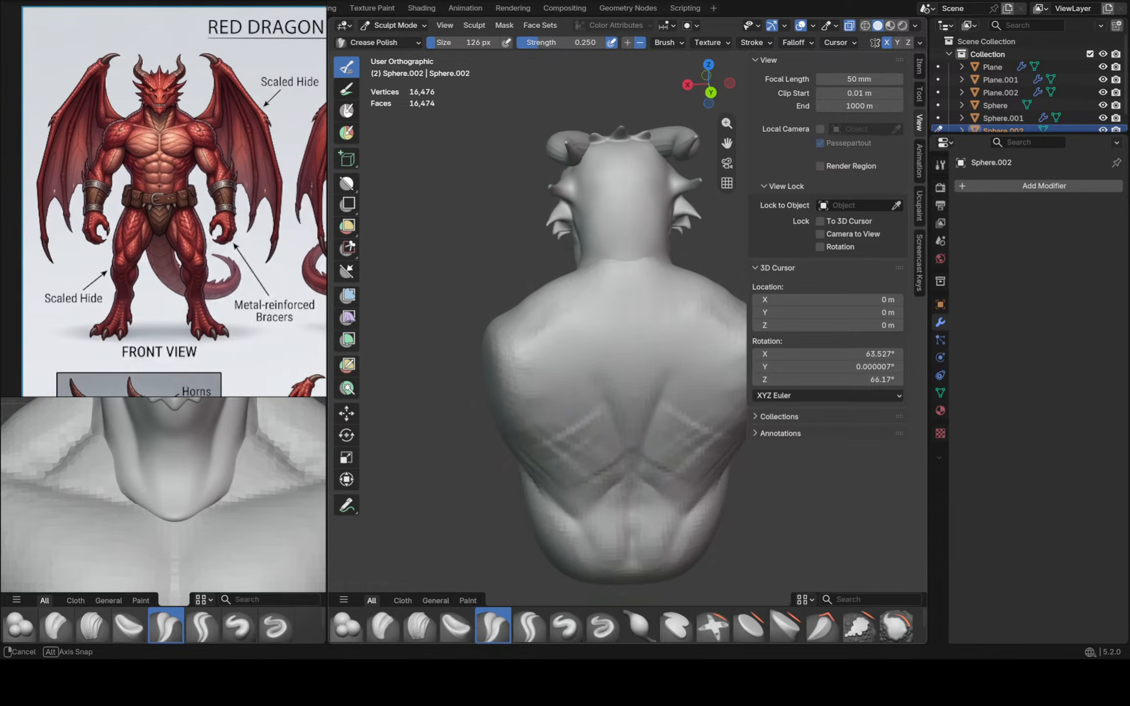
Carve the shoulder-blade edges with the Crease Polish brush at 126 px and swell the upper back muscles with the Inflate/Deflate brush at 276 px
scroll(627, 372, up, 2)
middle_drag(579, 343, 592, 342)
scroll(509, 334, up, 1)
drag(490, 310, 486, 306)
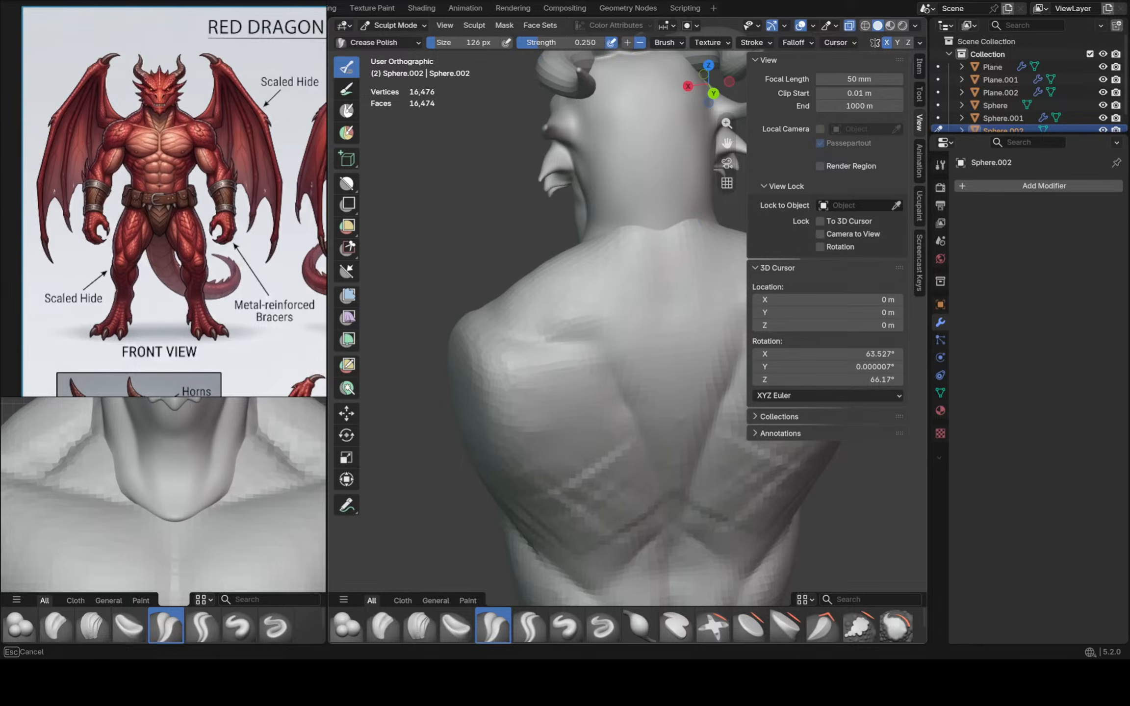
scroll(617, 365, down, 6)
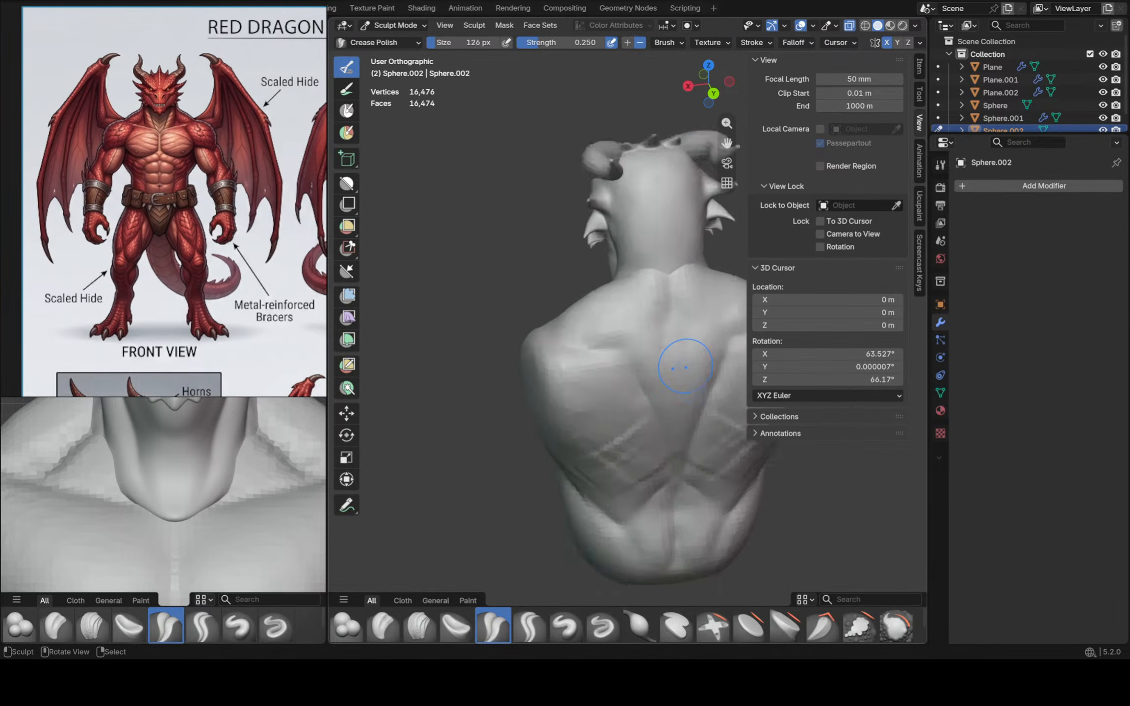
middle_drag(607, 304, 605, 360)
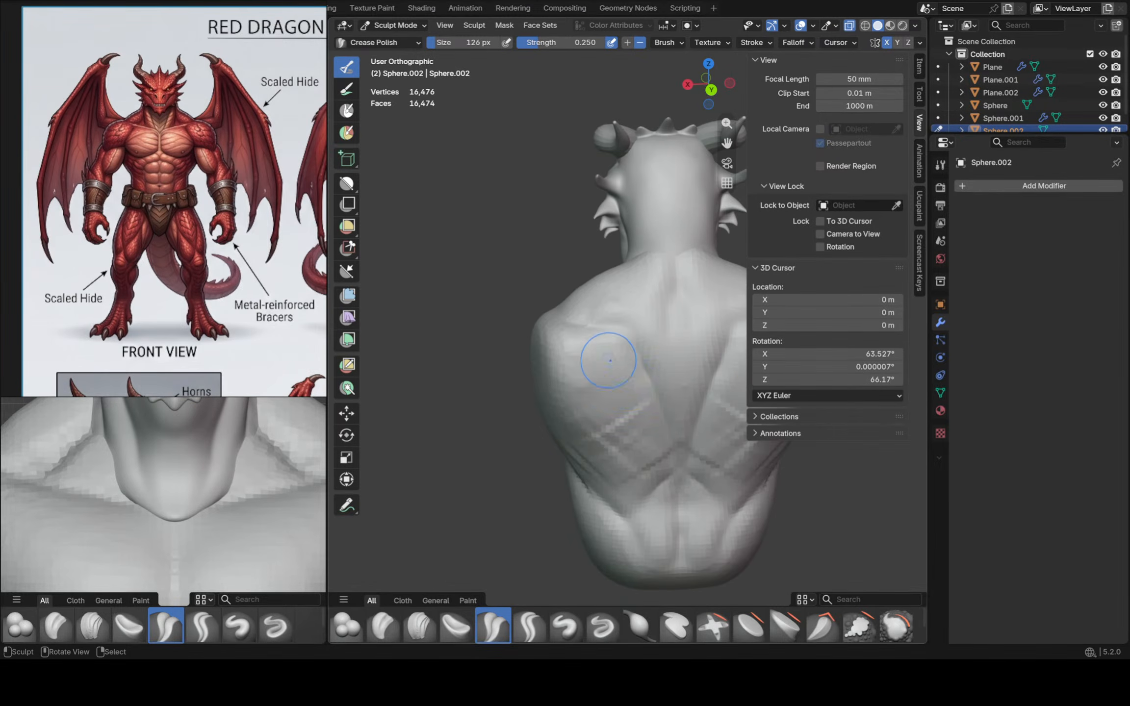
scroll(605, 361, up, 2)
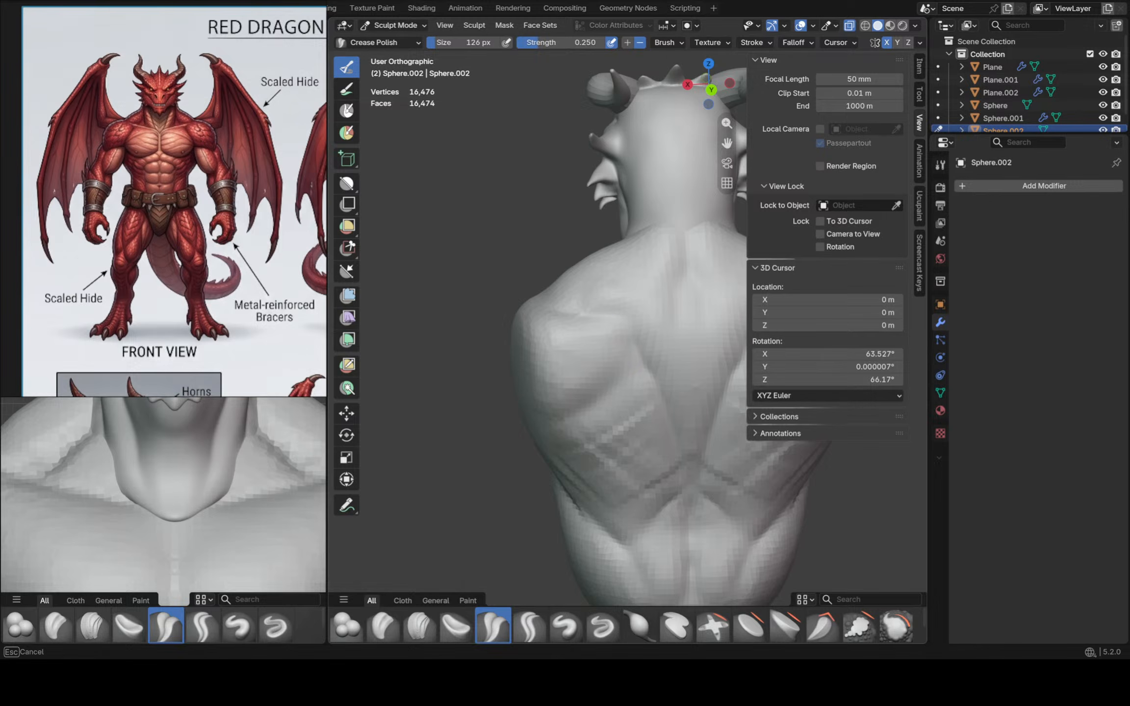
mouse_move(572, 304)
middle_down()
mouse_move(620, 280)
mouse_move(563, 338)
middle_up()
click(639, 625)
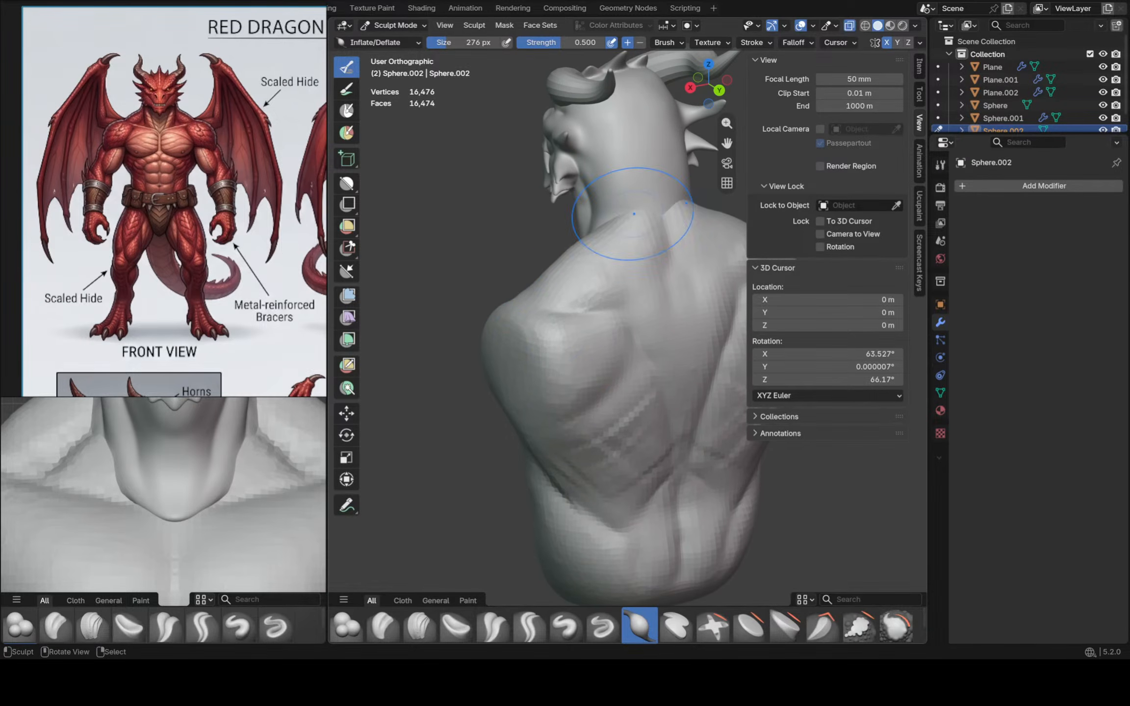
mouse_move(642, 207)
middle_down()
mouse_move(632, 177)
mouse_move(561, 236)
middle_up()
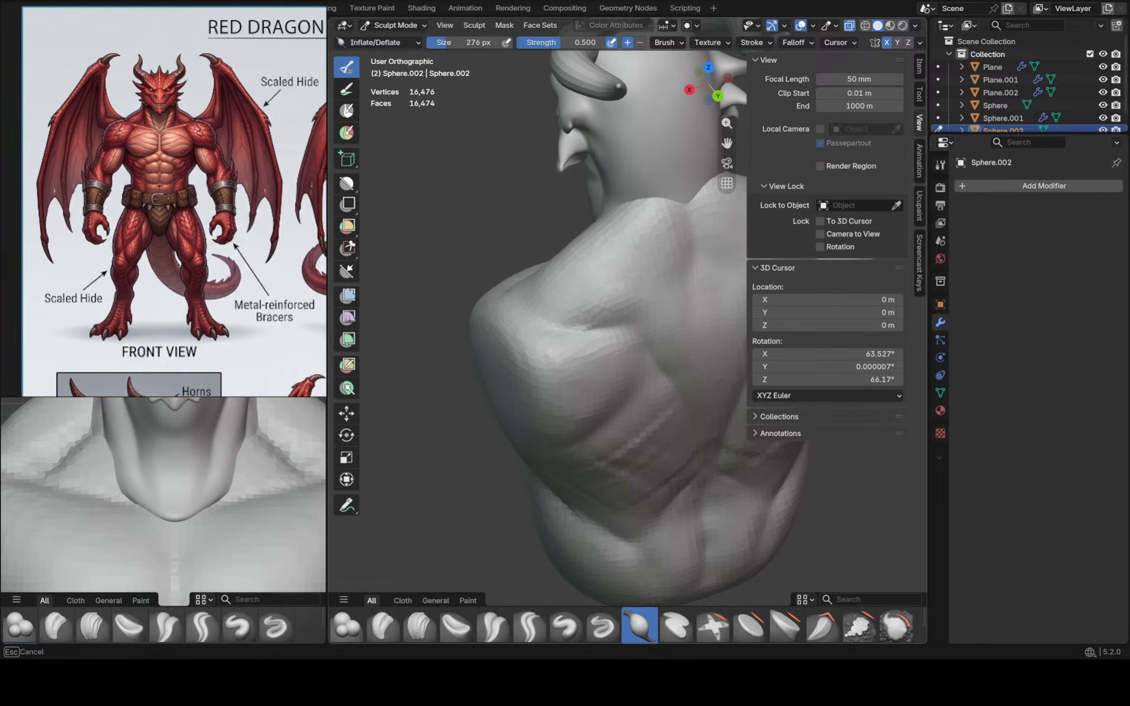
Reshape the trapezius slopes, shoulders and flanks of the torso with the Grab brush at 424 px
key(KP_1)
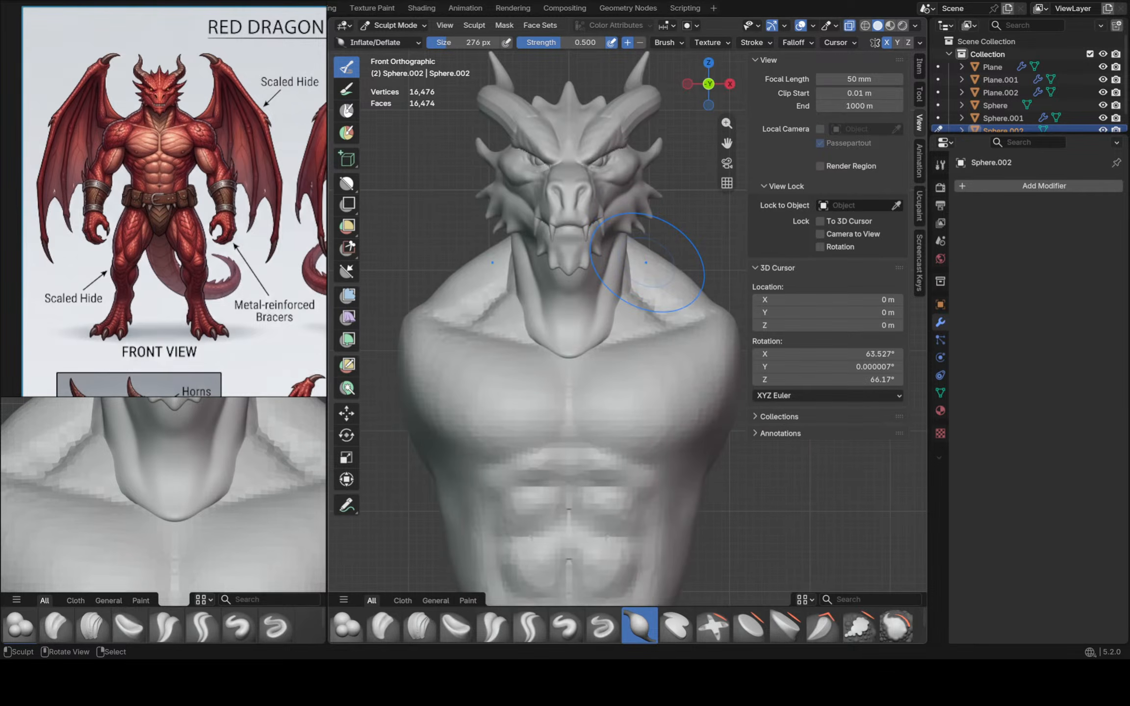
shift+middle_drag(646, 262, 621, 269)
key(g)
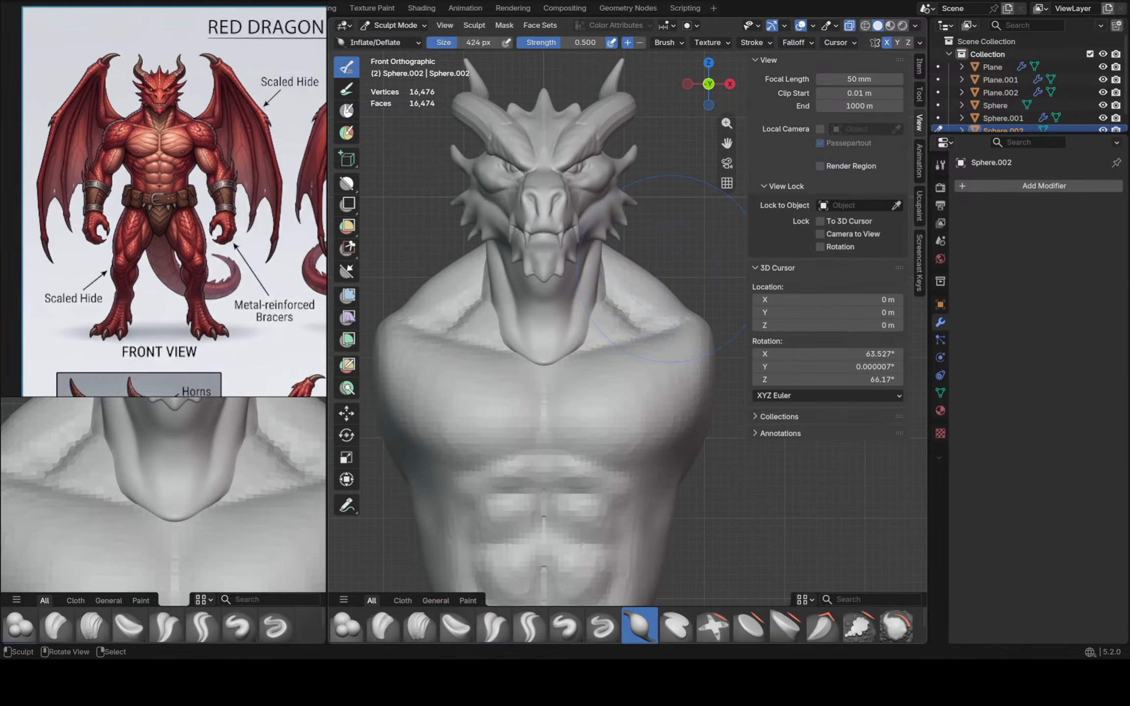
mouse_move(601, 242)
mouse_down()
mouse_move(612, 266)
mouse_move(670, 299)
mouse_move(668, 311)
mouse_up()
scroll(661, 324, down, 1)
shift+middle_drag(652, 353, 569, 316)
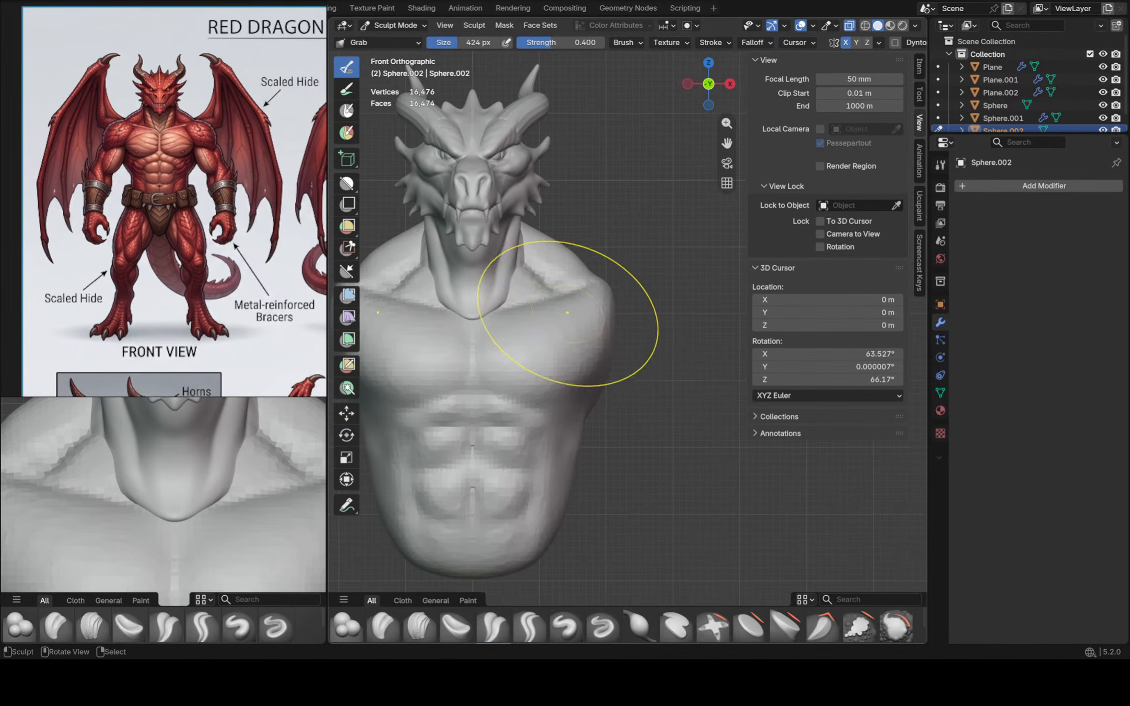
middle_drag(635, 331, 441, 348)
drag(546, 337, 472, 320)
middle_drag(472, 320, 525, 322)
drag(525, 322, 518, 318)
drag(559, 433, 559, 425)
Adjust the side profile of the shoulders, neck base and upper back with the Grab brush at 424 px
mouse_move(558, 425)
middle_down()
mouse_move(495, 411)
mouse_move(674, 435)
middle_up()
scroll(666, 434, down, 1)
shift+middle_drag(659, 434, 610, 431)
shift+middle_drag(569, 387, 599, 396)
middle_drag(599, 397, 611, 386)
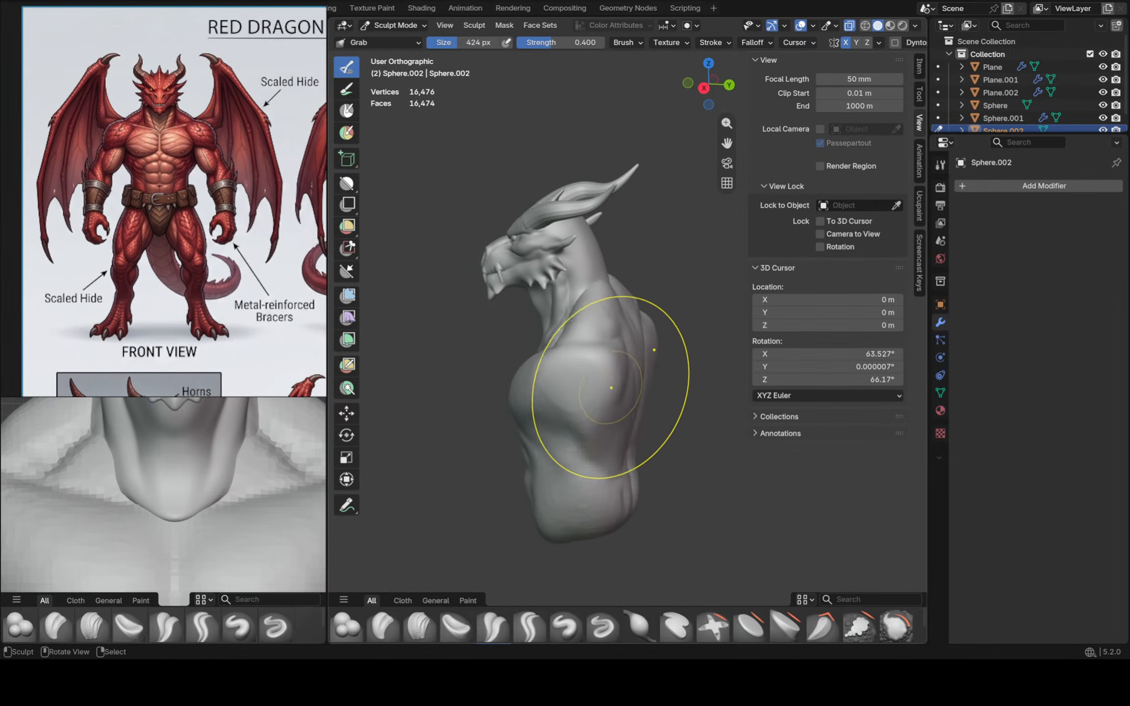
scroll(622, 328, up, 2)
drag(613, 301, 626, 334)
middle_drag(630, 345, 615, 348)
mouse_move(650, 383)
mouse_down()
mouse_move(661, 379)
mouse_move(647, 393)
mouse_move(667, 362)
mouse_up()
drag(662, 361, 651, 343)
middle_drag(636, 305, 652, 301)
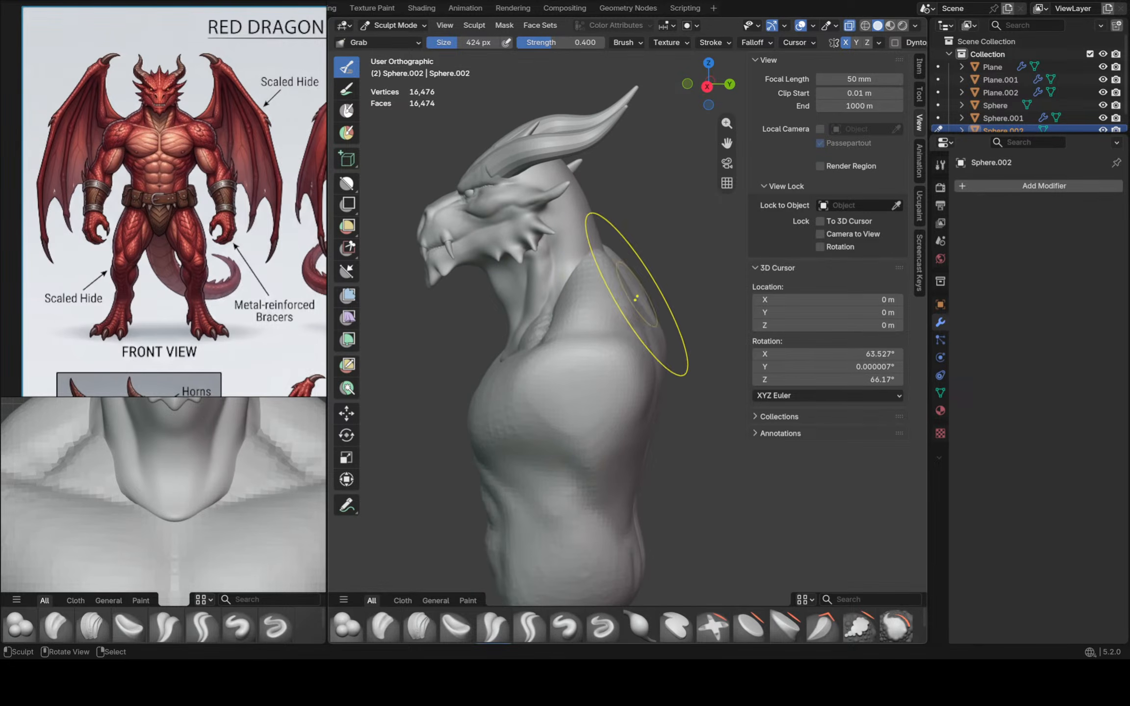
drag(634, 297, 636, 289)
middle_drag(636, 289, 617, 294)
drag(620, 353, 624, 349)
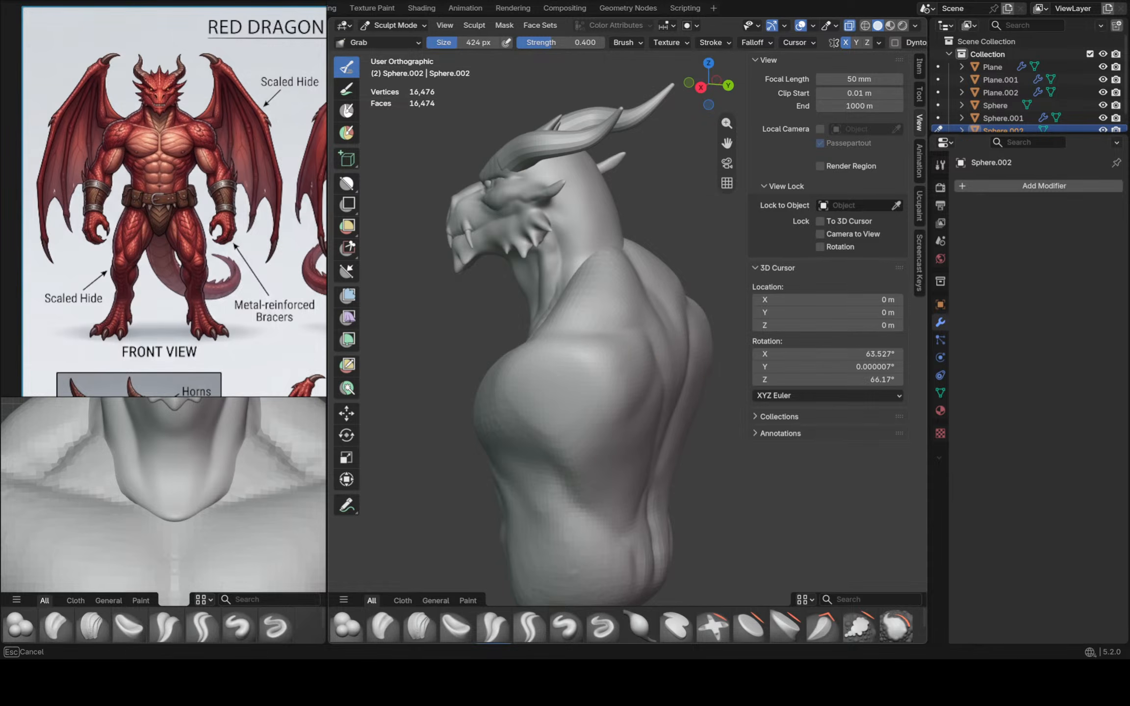
Push the lower back inward with the Grab brush to curve the waist in profile
drag(632, 475, 633, 474)
drag(634, 473, 619, 483)
drag(618, 483, 602, 483)
scroll(630, 468, down, 2)
key(KP_3)
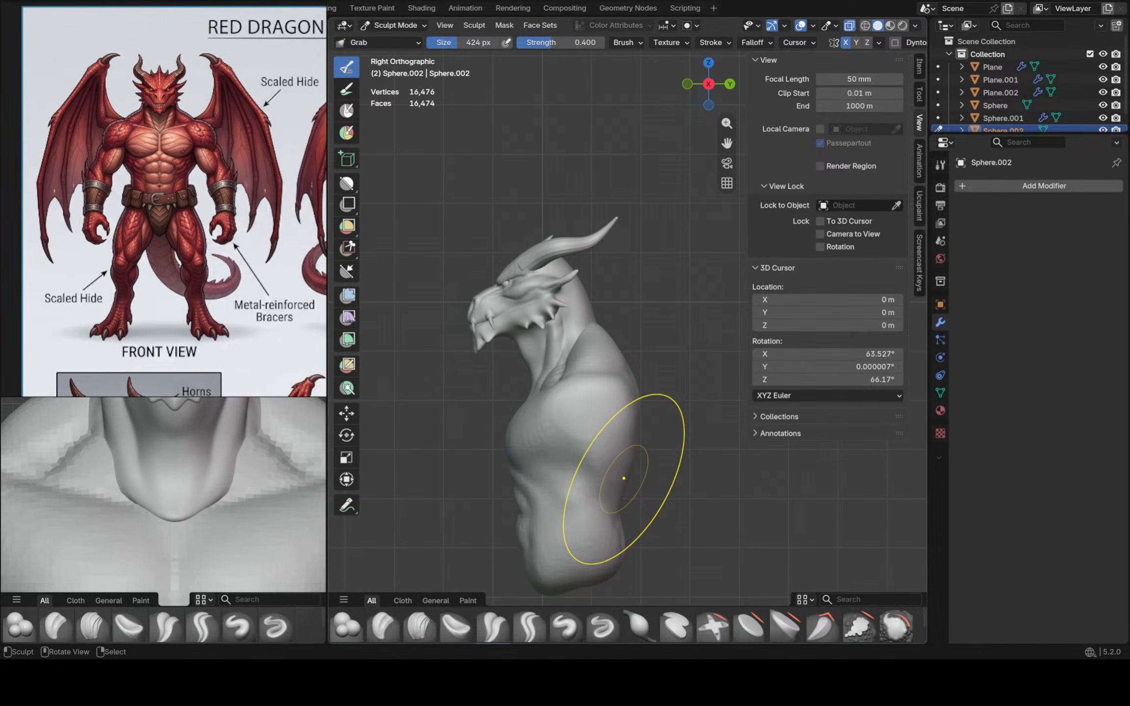
shift+middle_drag(611, 457, 625, 462)
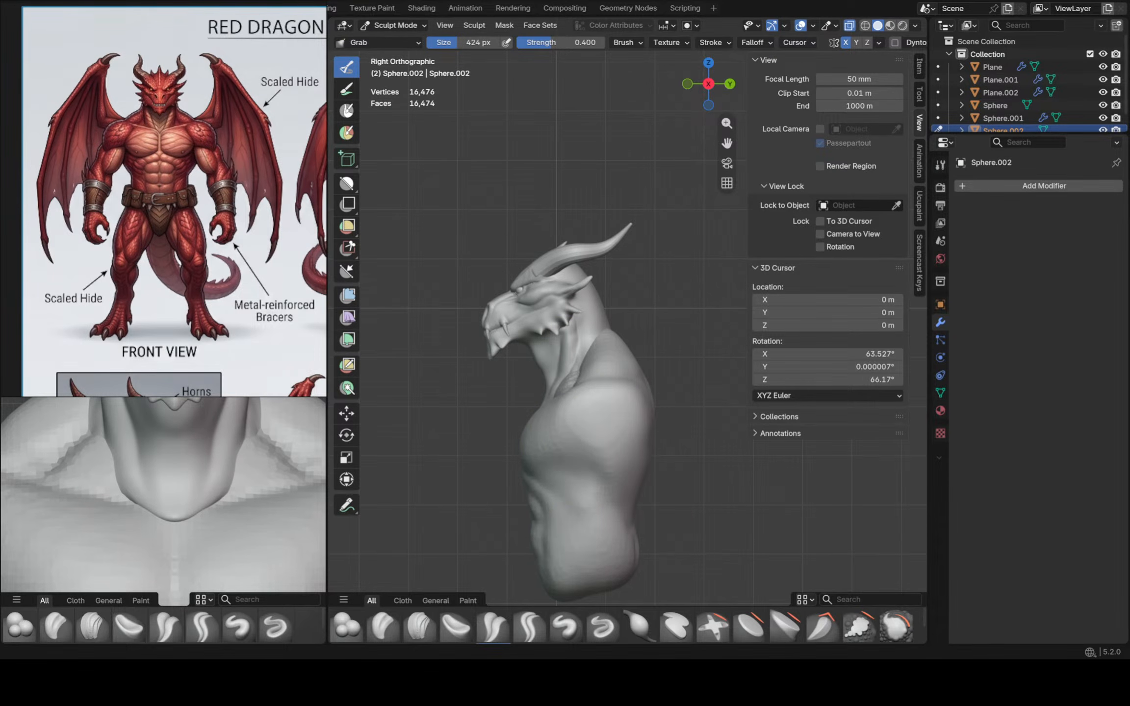
Define the hollow beneath the chest and the front edge of the side back muscle with the Crease Polish and Inflate/Deflate brushes at 164 px
mouse_move(555, 416)
shift+middle_down()
mouse_move(520, 338)
mouse_move(553, 332)
shift+middle_up()
shift+middle_drag(129, 545, 130, 427)
scroll(130, 471, down, 4)
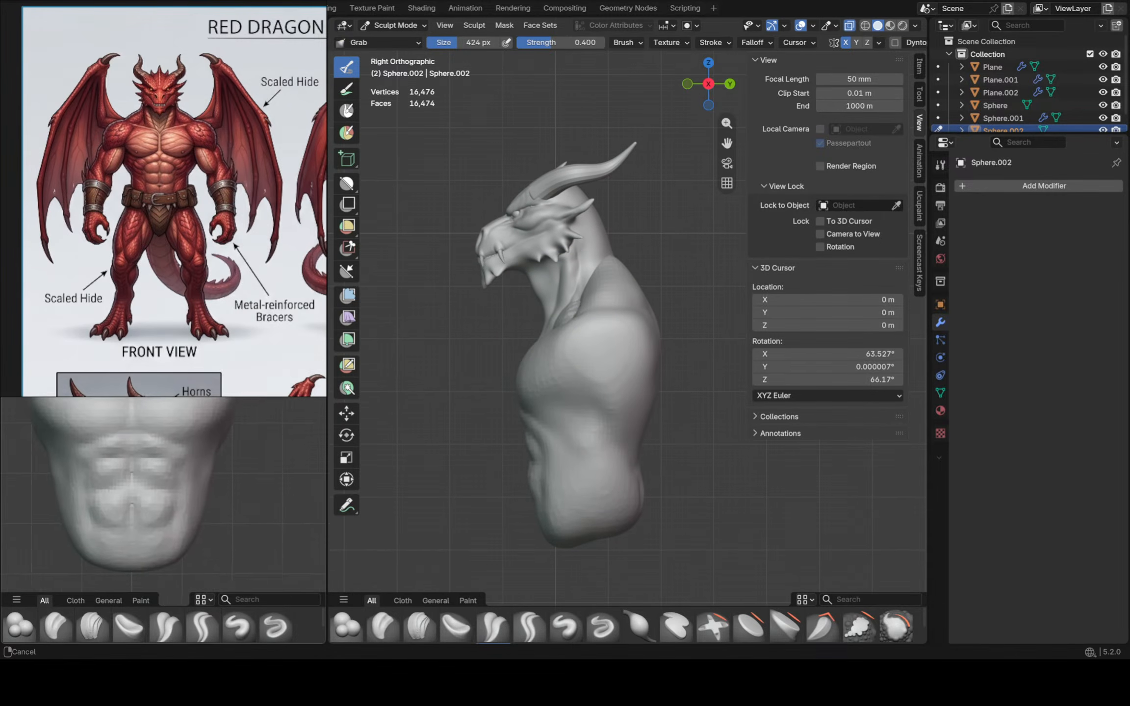
mouse_move(129, 490)
shift+middle_down()
mouse_move(165, 457)
mouse_move(166, 472)
shift+middle_up()
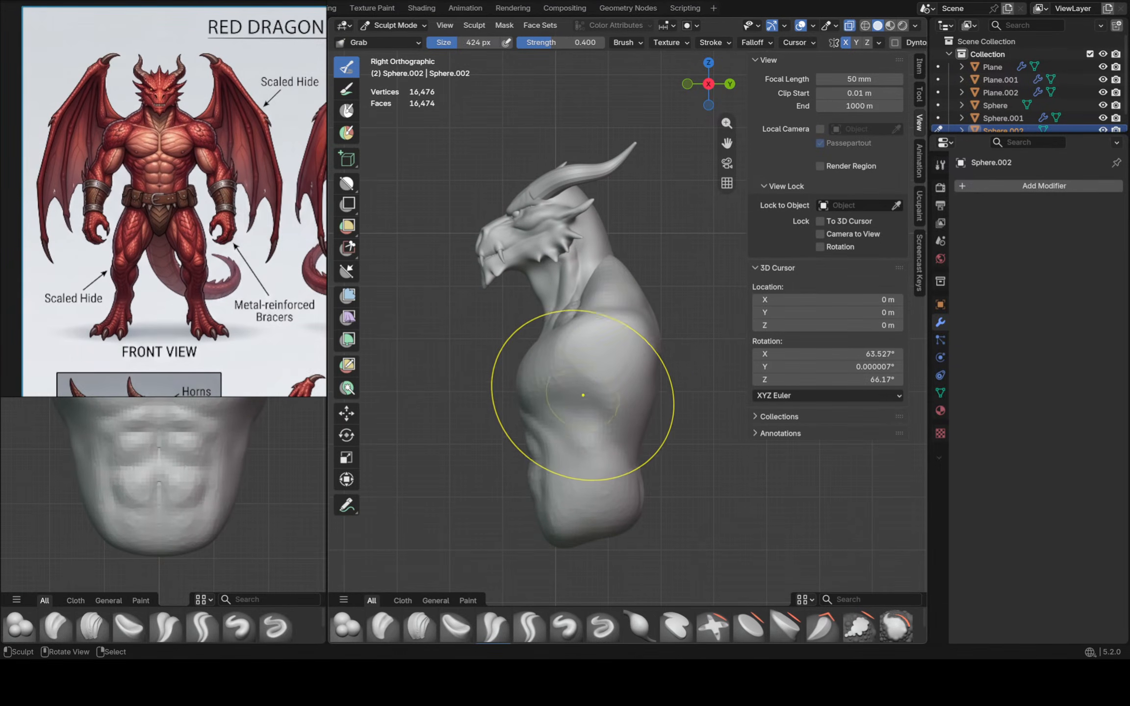
scroll(602, 388, up, 2)
key(f)
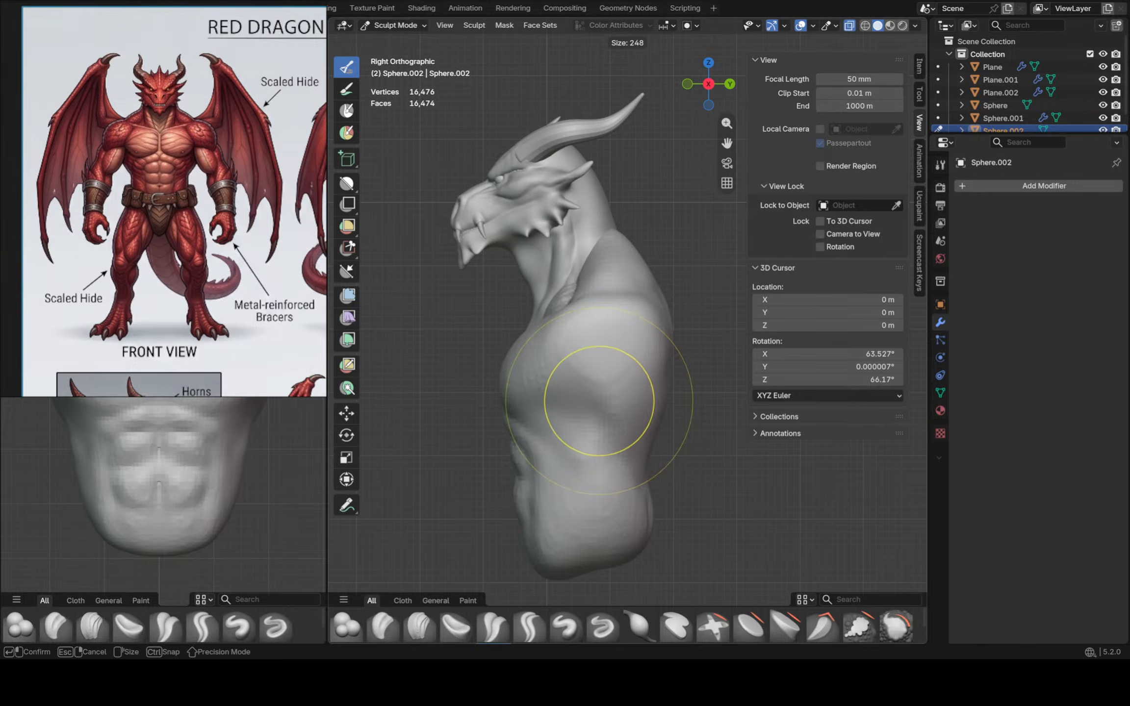
click(549, 419)
click(493, 625)
scroll(545, 490, up, 3)
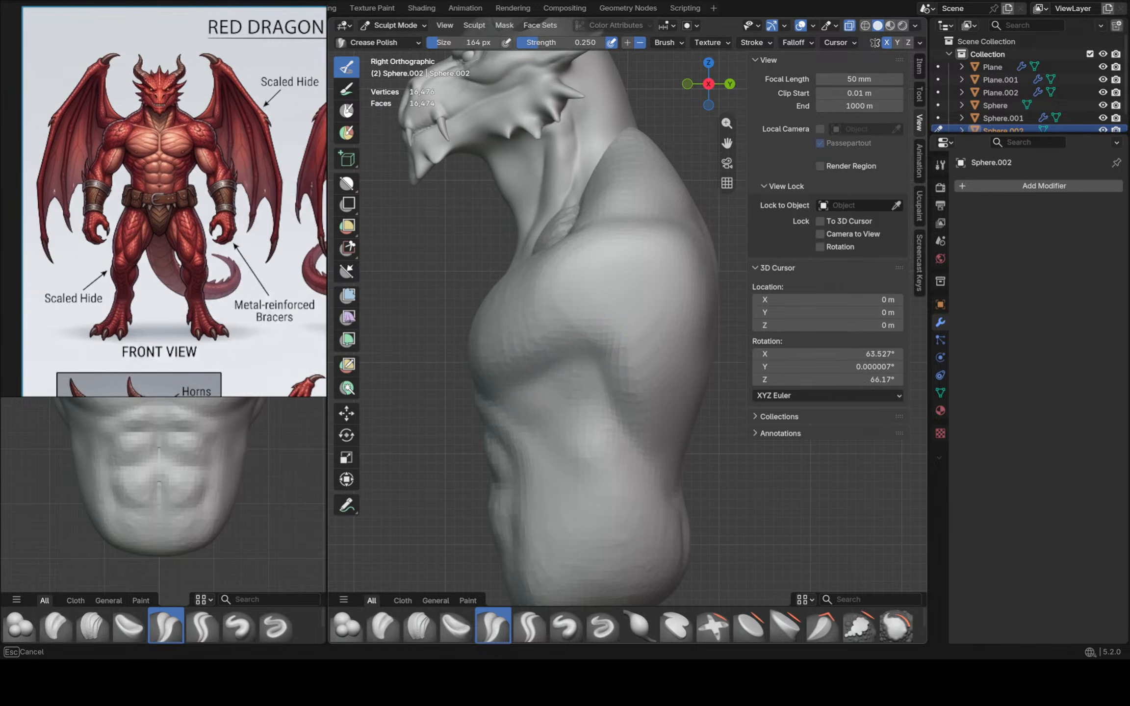
click(638, 625)
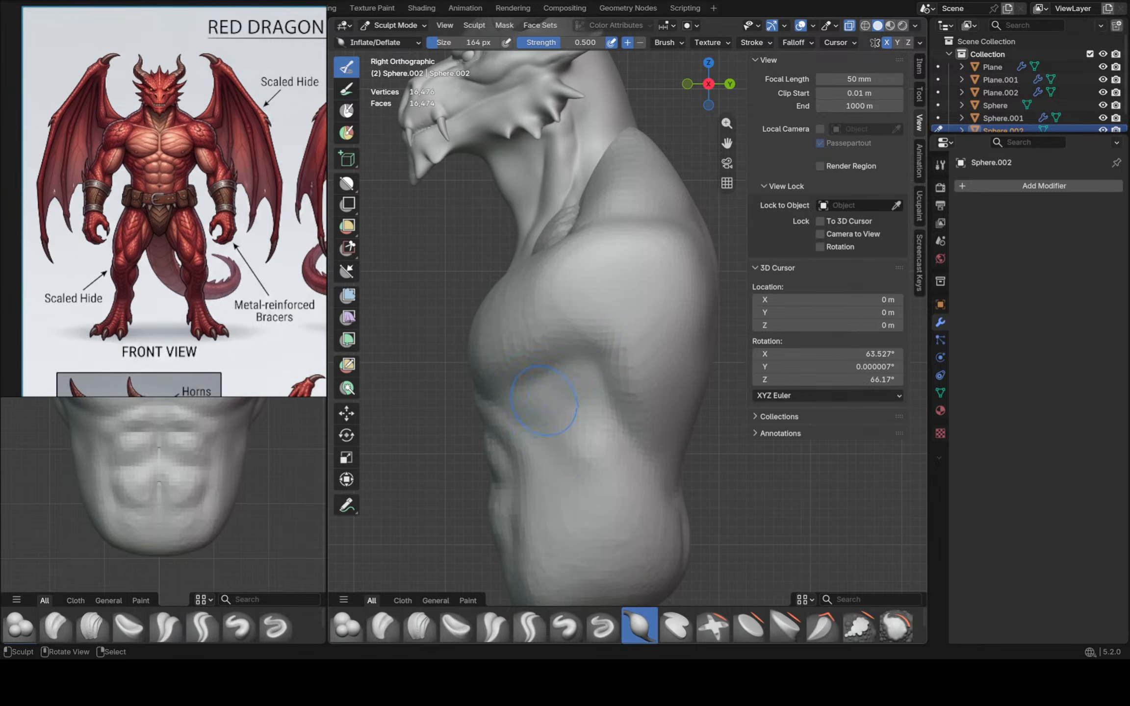
scroll(547, 459, down, 3)
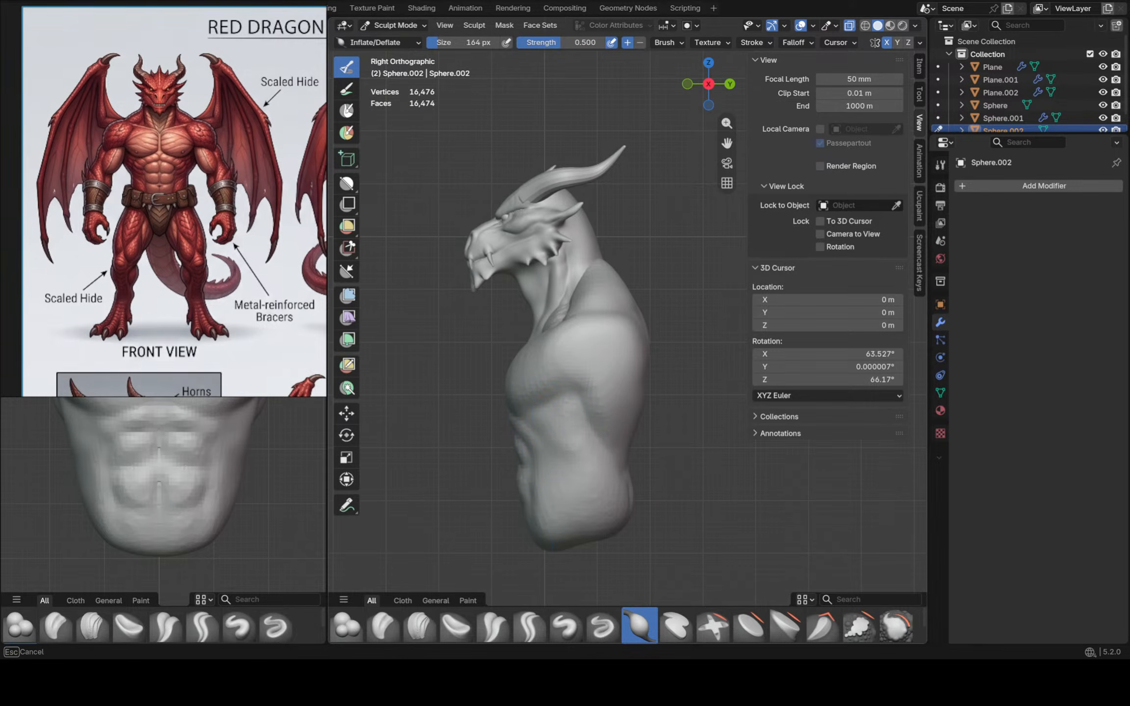
Build up diagonal rib muscles along the torso's side beneath the chest with the Draw brush at 76 px
click(529, 625)
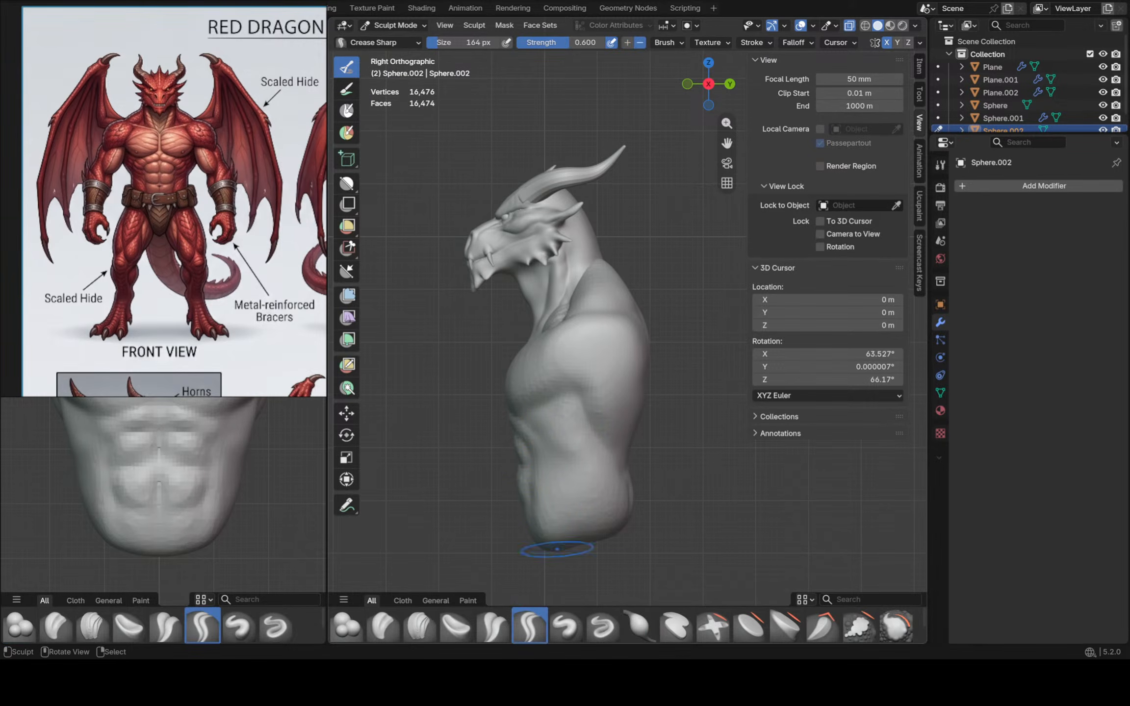
key(f)
click(528, 456)
click(565, 625)
scroll(525, 409, up, 2)
drag(581, 408, 583, 398)
drag(607, 451, 537, 488)
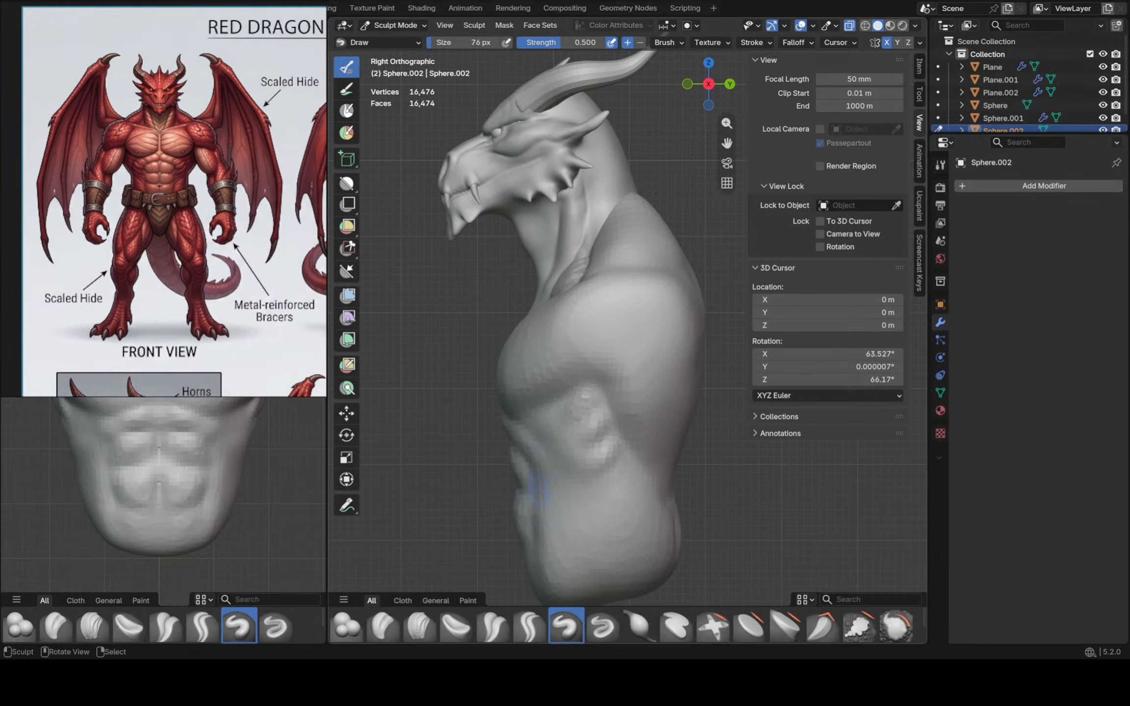
mouse_move(584, 408)
mouse_down()
mouse_move(544, 441)
mouse_move(540, 491)
mouse_up()
drag(624, 466, 568, 503)
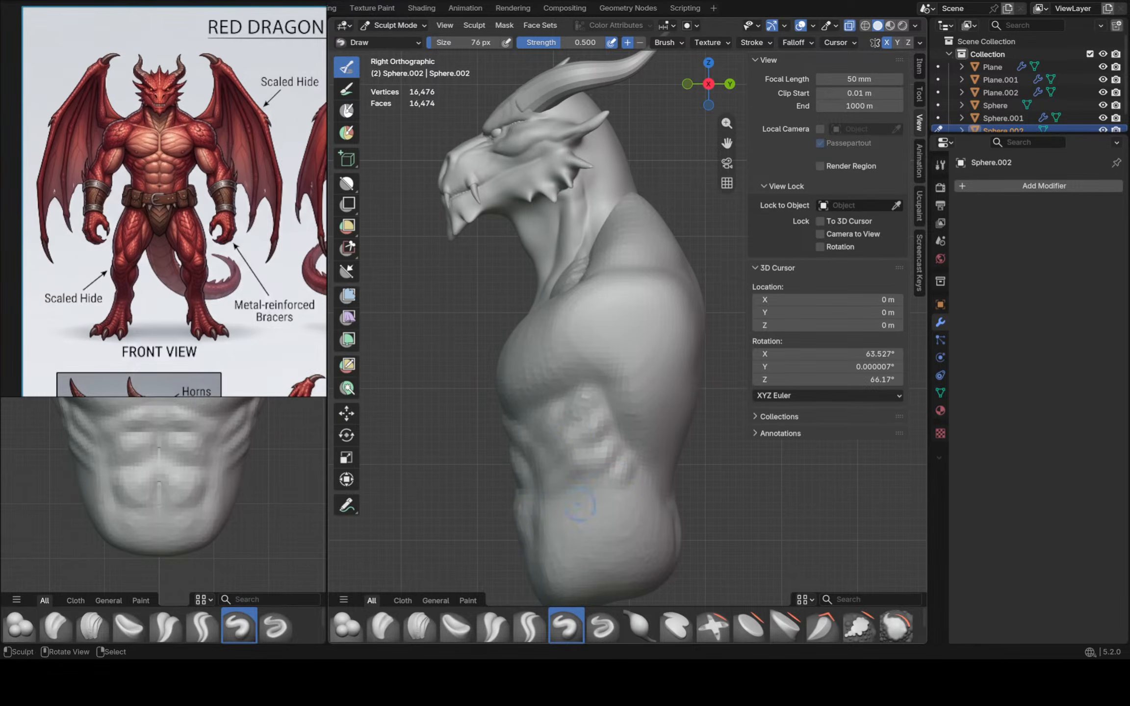
Examine the torso's chest, abdominals and new rib muscles from the side and front against the reference image
middle_drag(543, 418, 530, 441)
middle_drag(529, 442, 580, 464)
middle_drag(580, 463, 532, 469)
scroll(601, 408, up, 1)
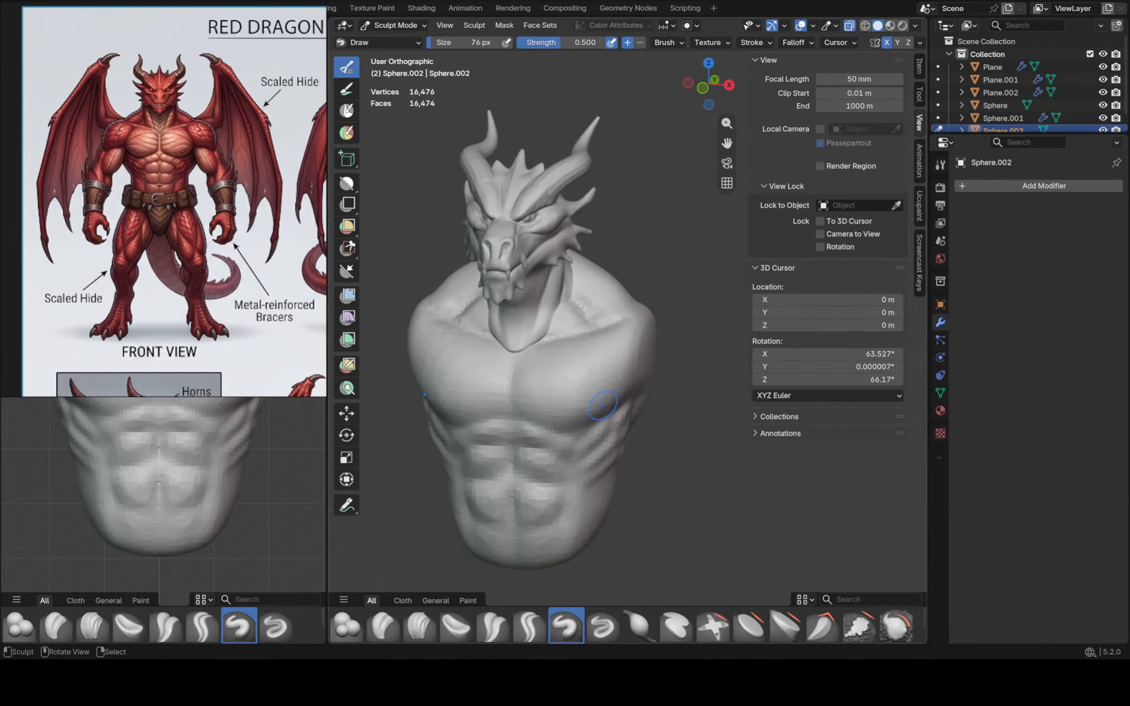
key(KP_1)
shift+middle_drag(601, 407, 640, 420)
scroll(625, 400, down, 1)
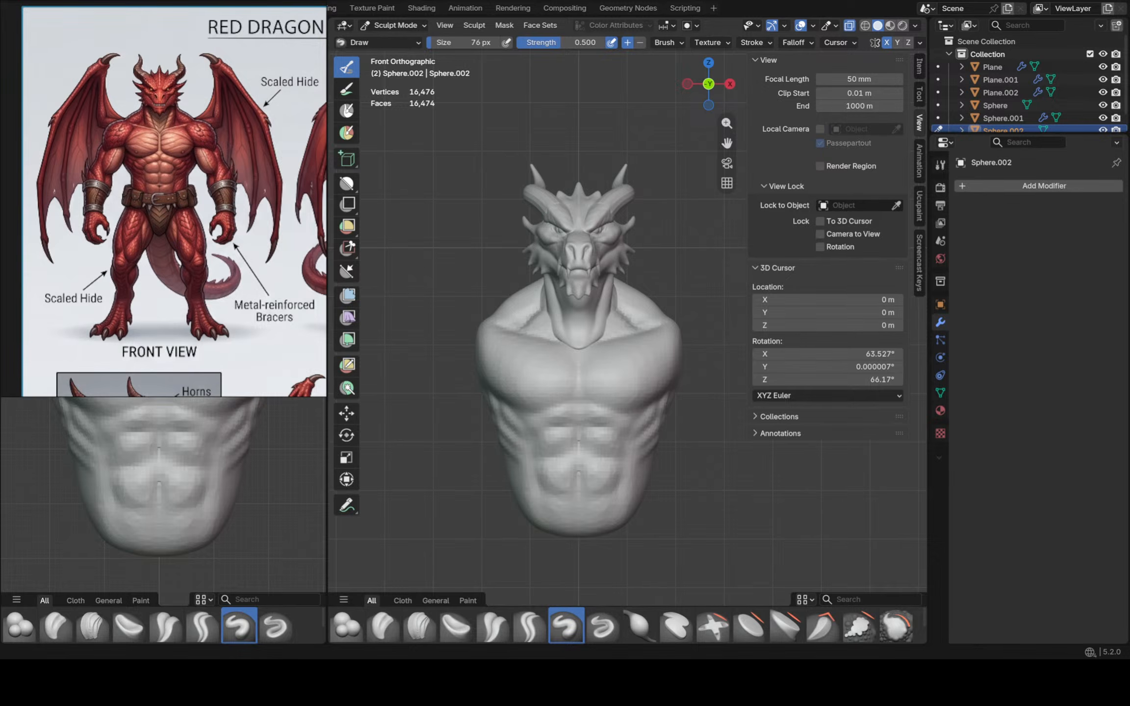
mouse_move(198, 9)
scroll(570, 281, down, 1)
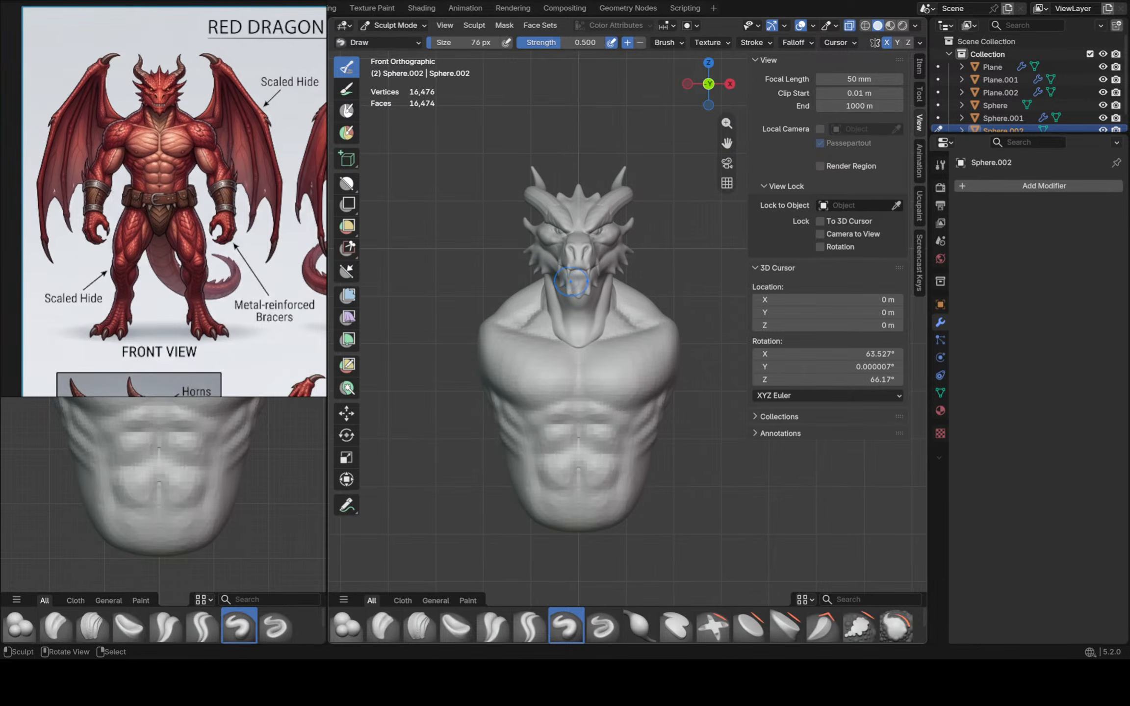
scroll(586, 293, up, 2)
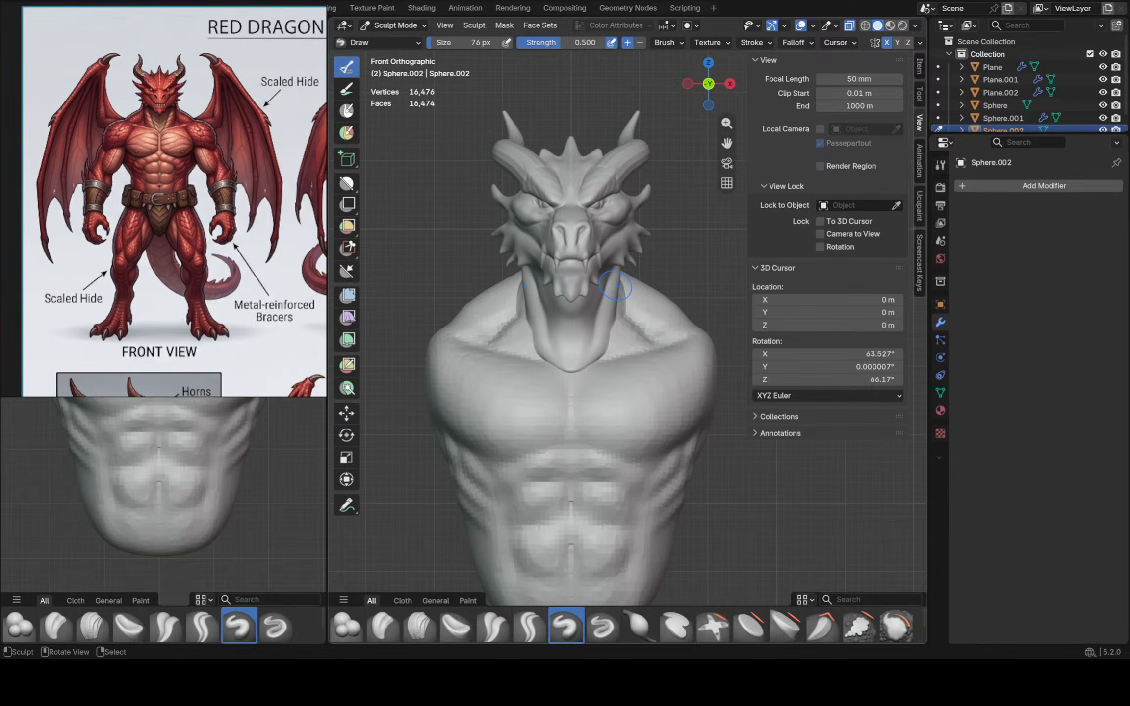
click(627, 9)
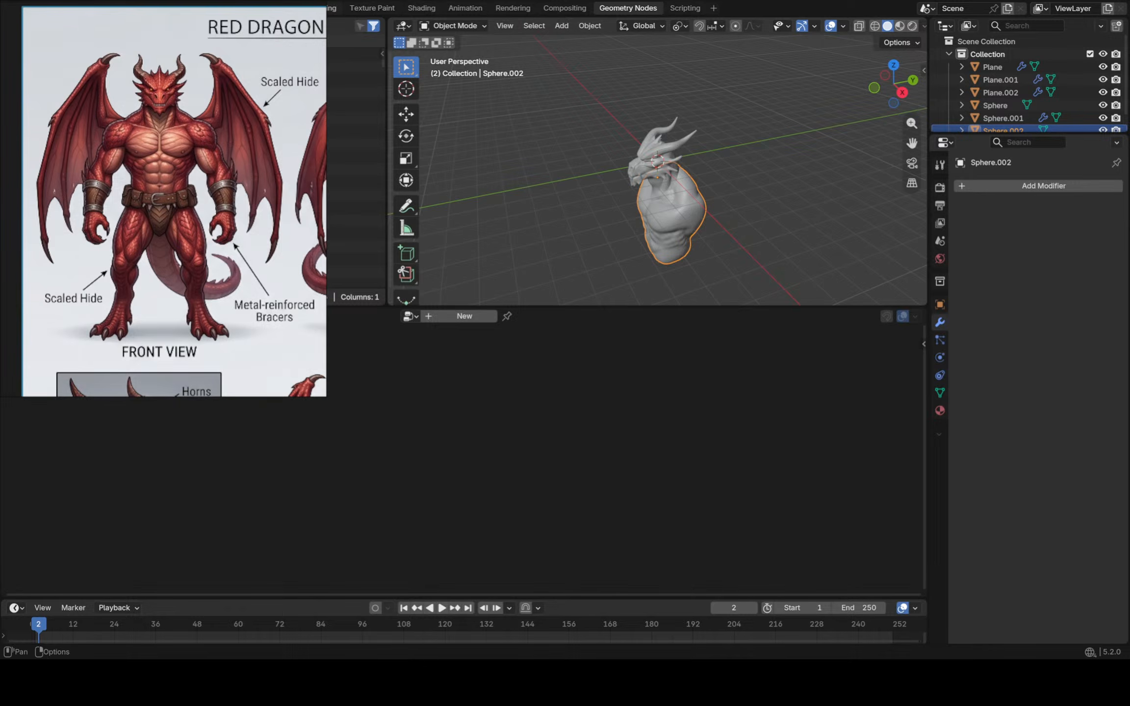
click(685, 8)
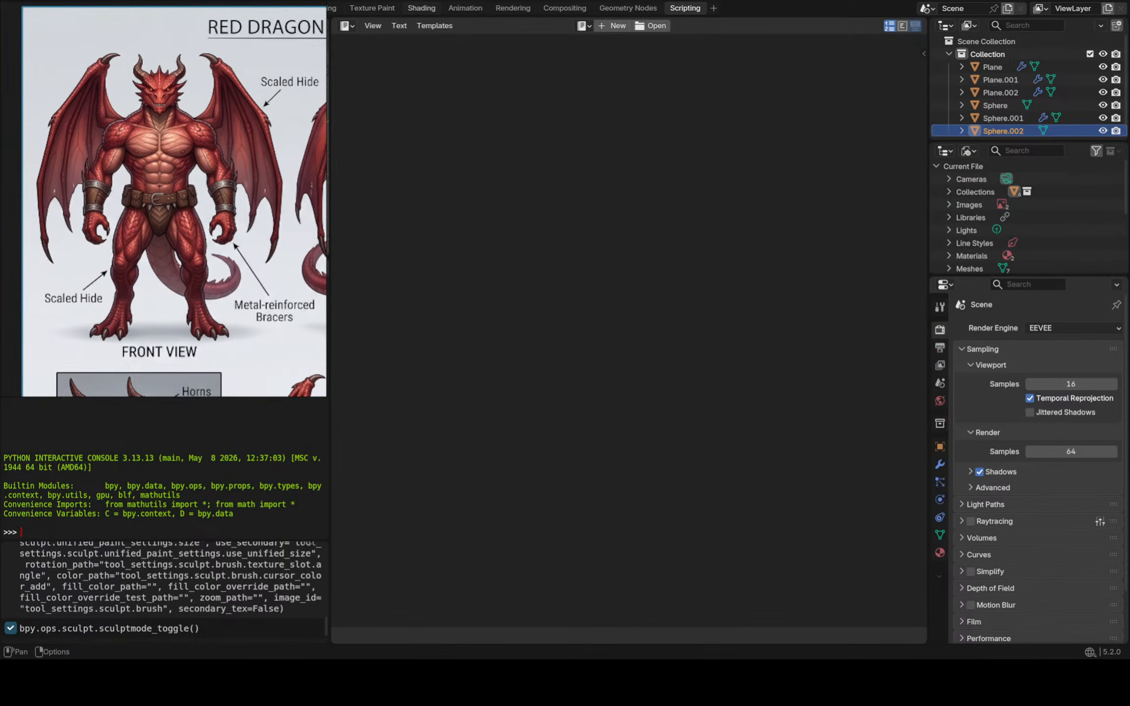
click(421, 8)
click(176, 9)
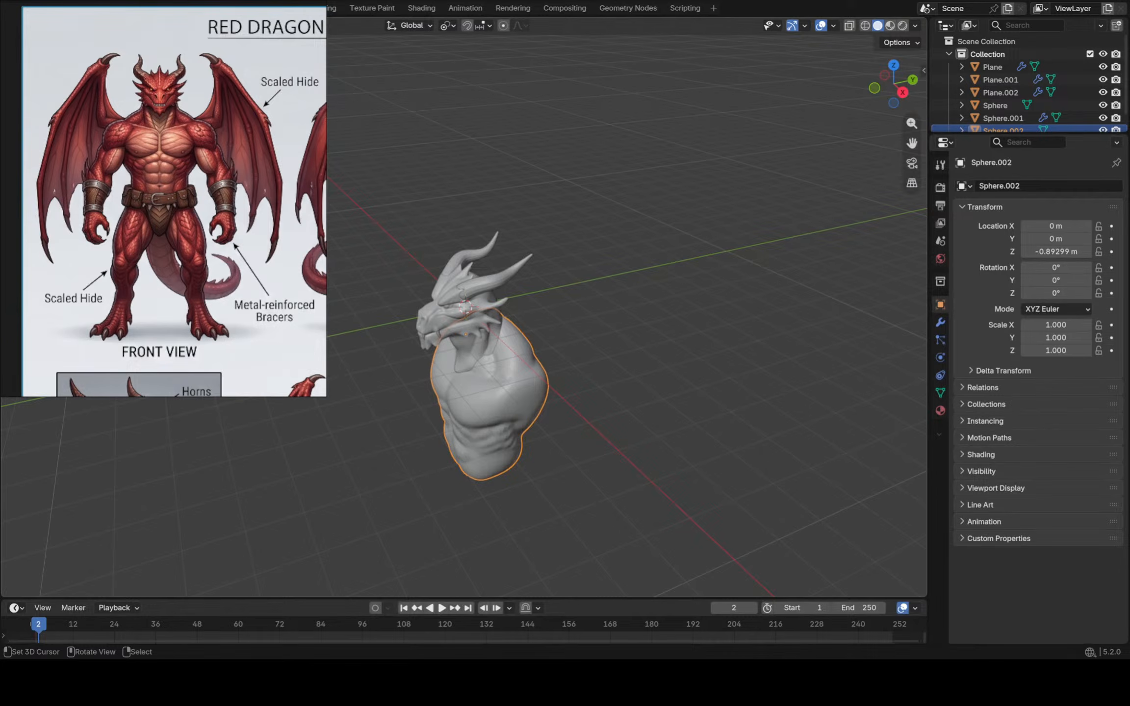
click(333, 8)
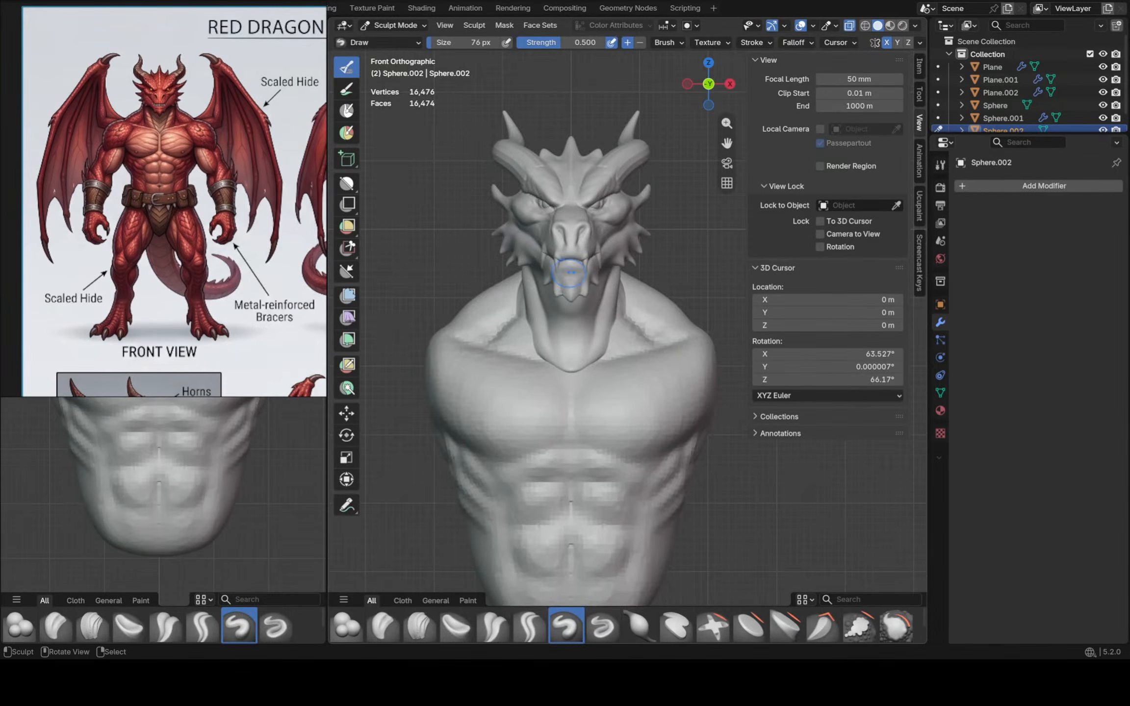
Return to Object Mode, add a UV sphere as a new object and enter Edit Mode on it
scroll(570, 272, down, 2)
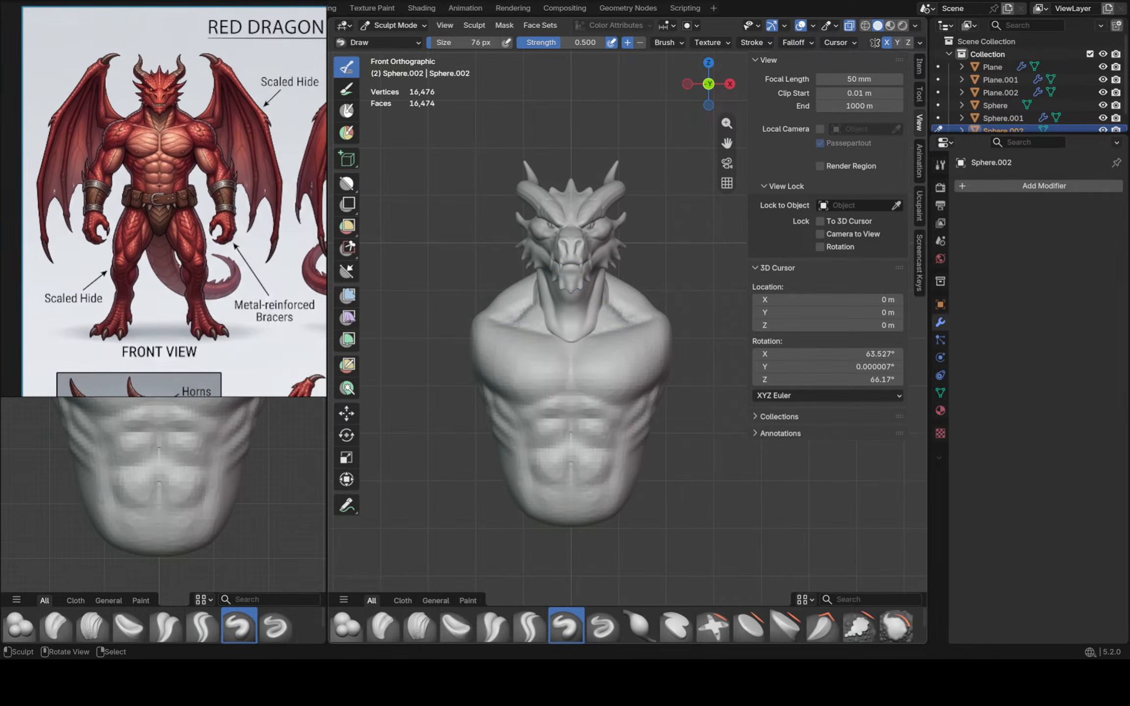
click(394, 25)
click(400, 38)
key(shift+a)
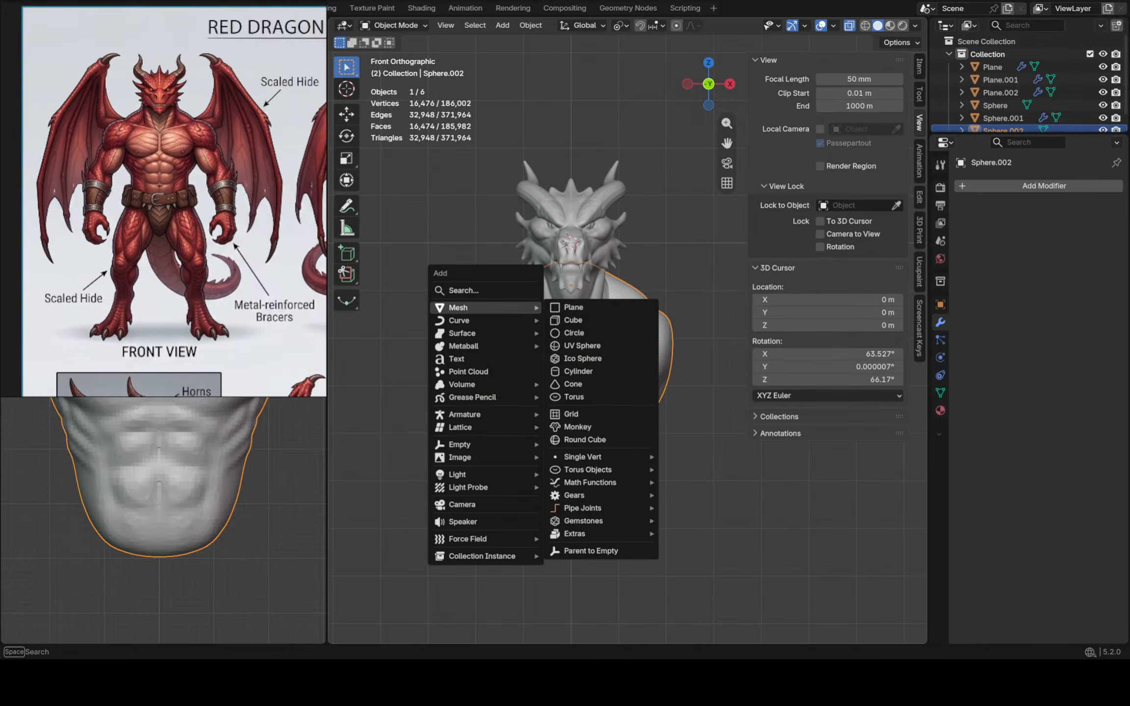
click(563, 346)
key(Tab)
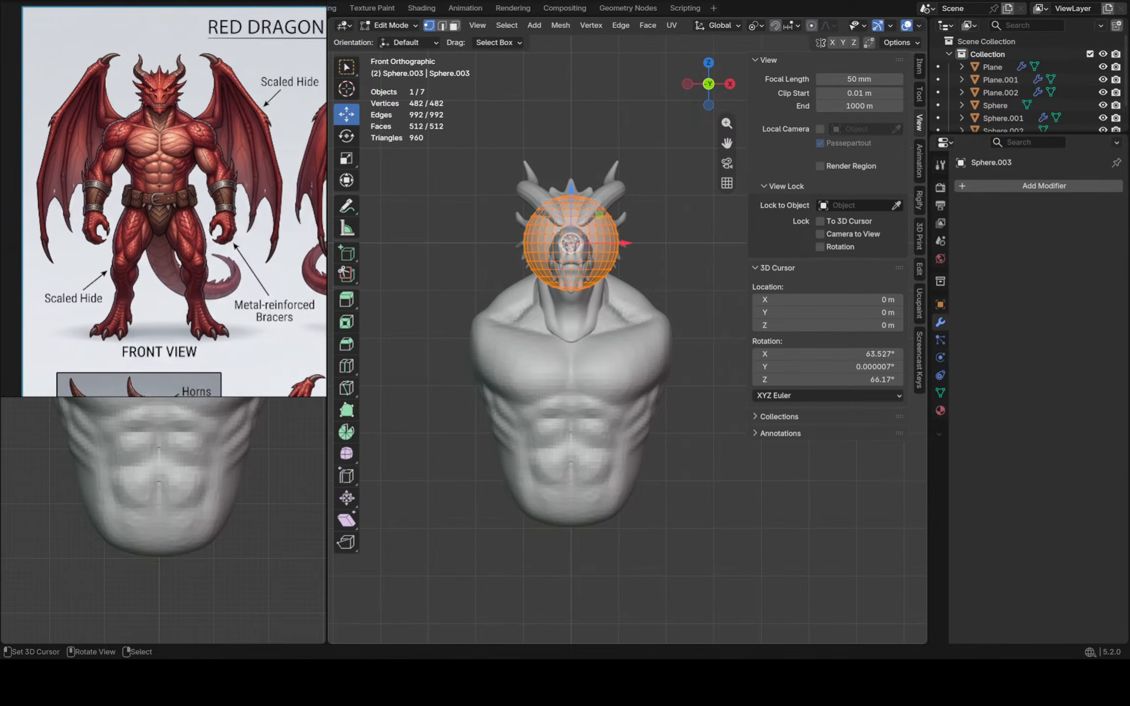
Move the new sphere out from the head to the side of the upper chest as a shoulder
drag(599, 213, 682, 323)
middle_drag(682, 322, 613, 402)
shift+middle_drag(613, 402, 538, 438)
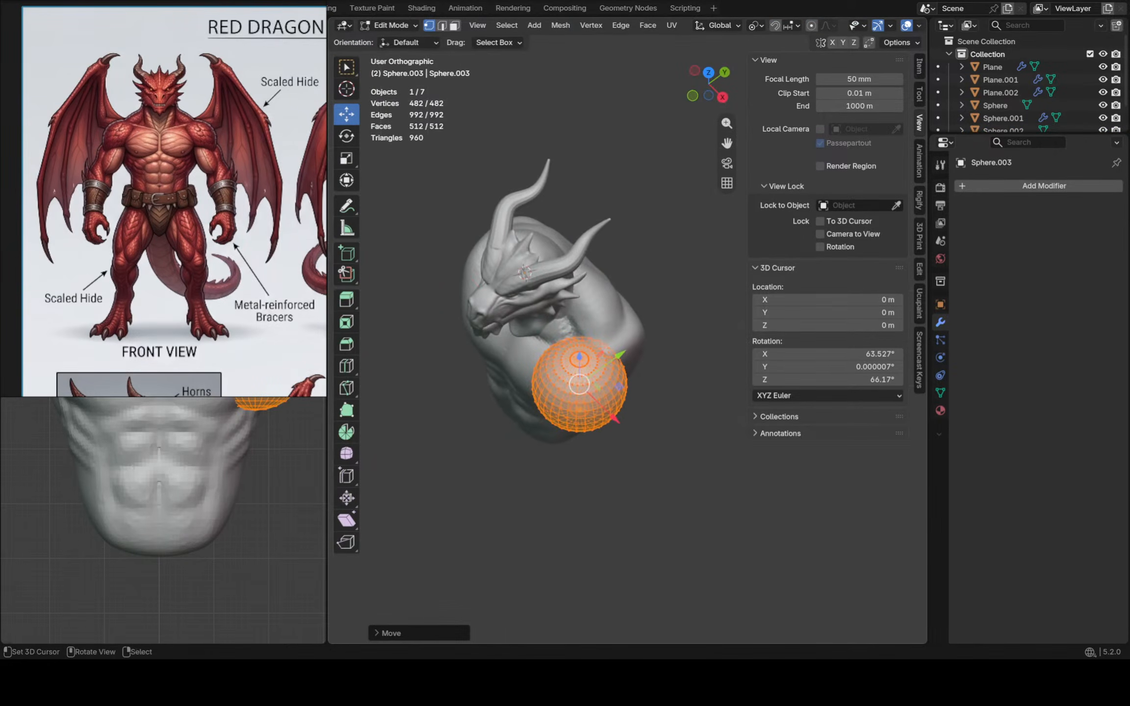
drag(619, 387, 679, 368)
key(KP_1)
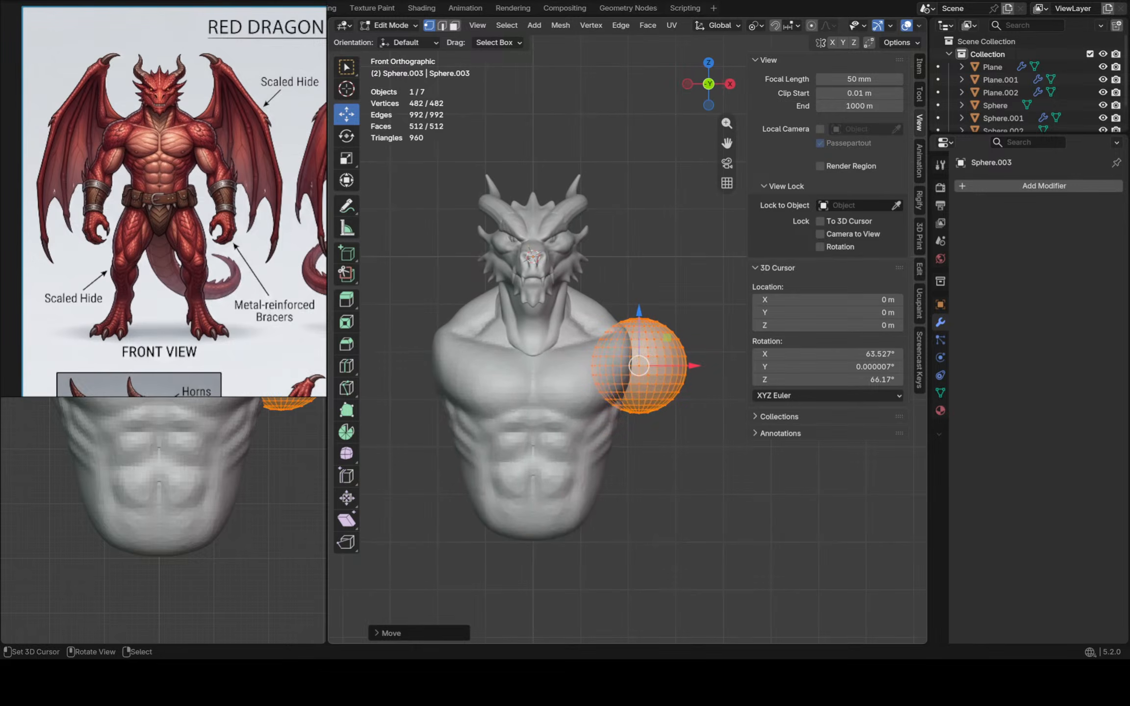
Add a Mirror modifier to the shoulder sphere, mirrored across the X axis
click(961, 186)
mouse_move(961, 188)
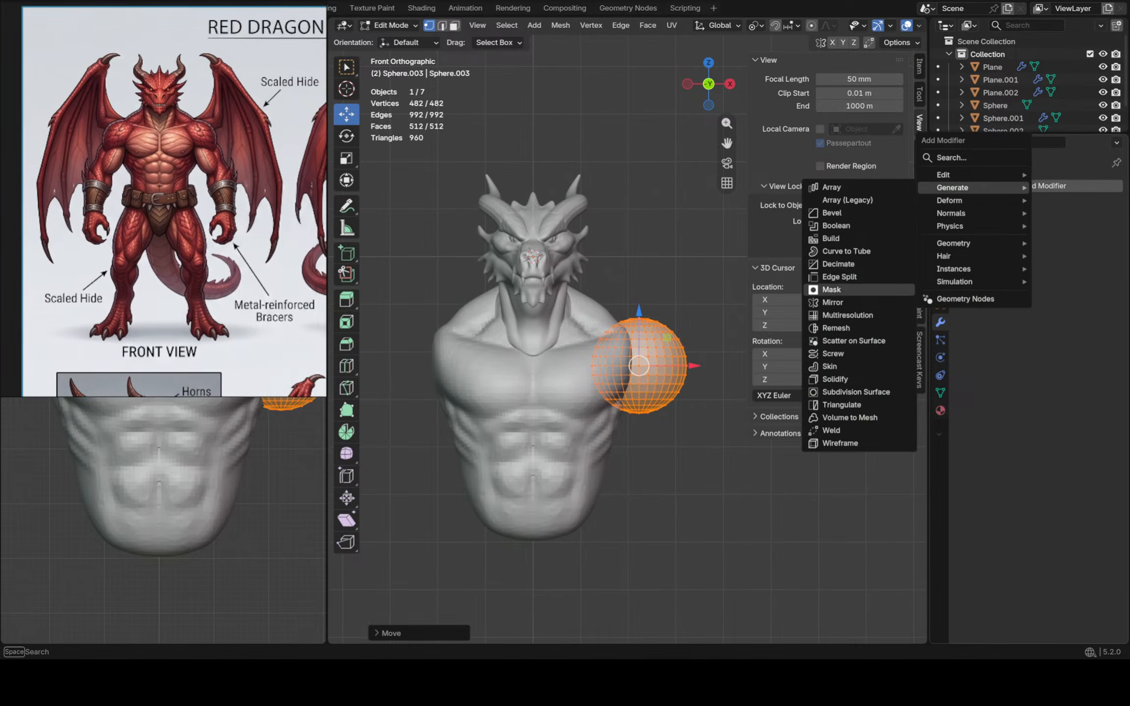
click(832, 302)
Adjust the shoulder sphere's size and position against the upper torso, shifting it horizontally without changing its height
key(g)
scroll(684, 378, up, 1)
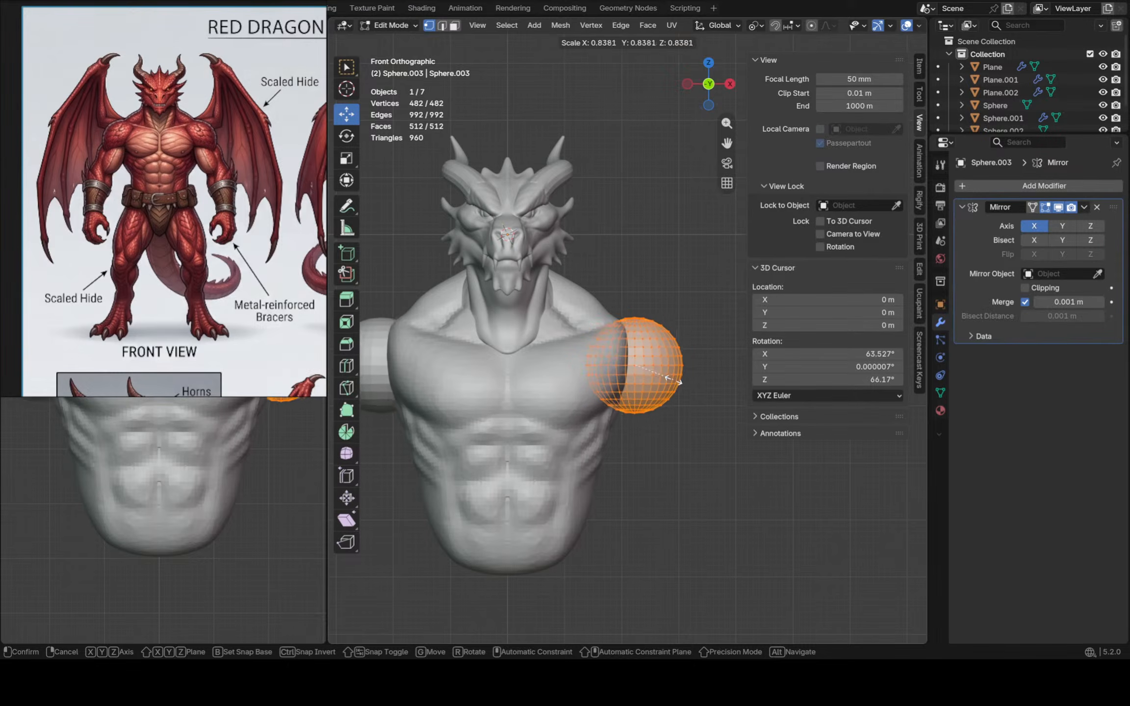
click(664, 374)
shift+middle_drag(675, 376, 627, 371)
key(s)
click(689, 384)
key(g)
key(shift+z)
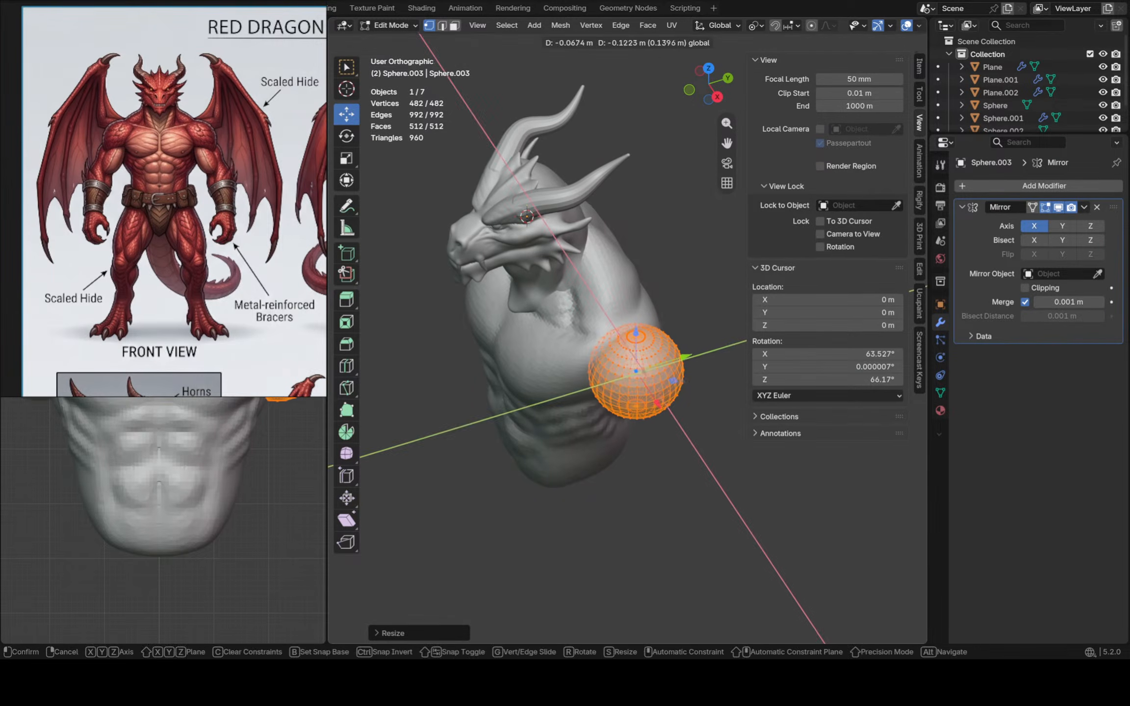
click(613, 371)
key(KP_3)
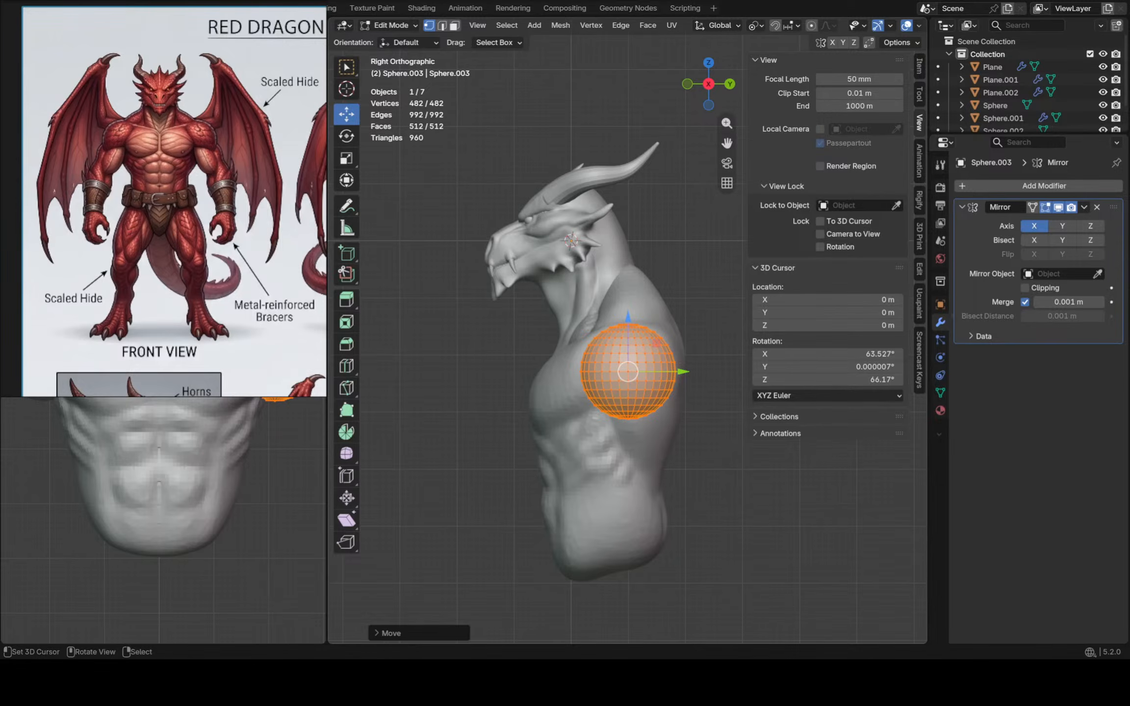
Switch the shoulder sphere to Sculpt Mode and set up the Grab brush at 338 px
click(389, 25)
click(392, 68)
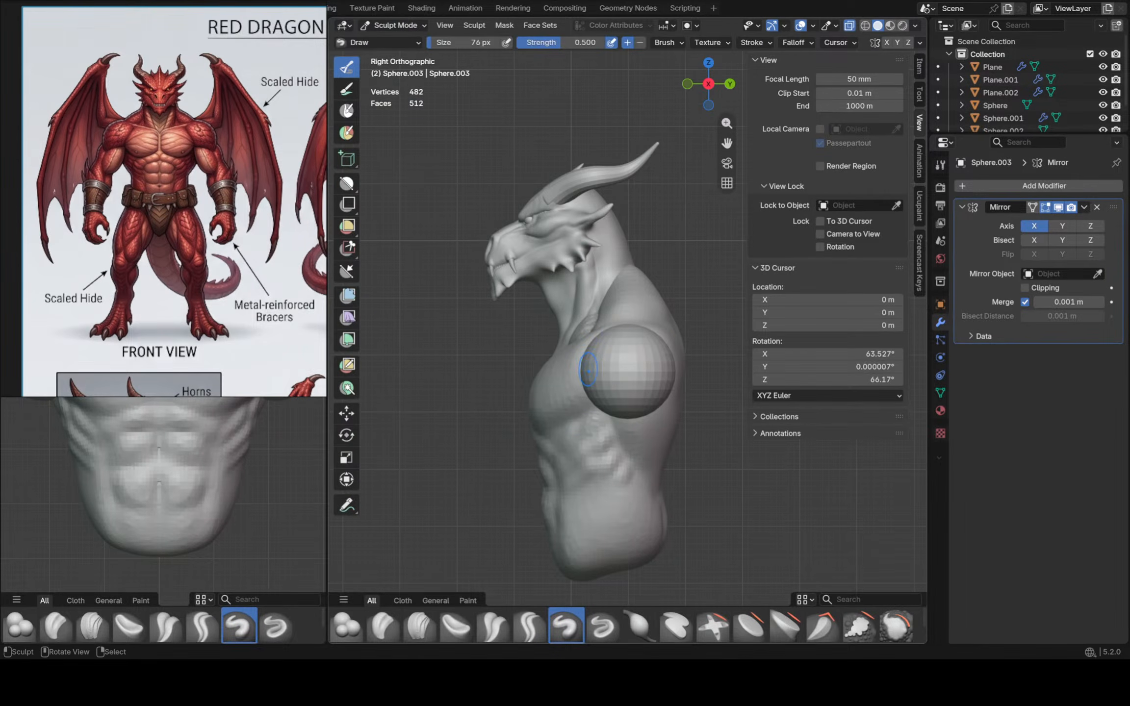
key(f)
click(628, 402)
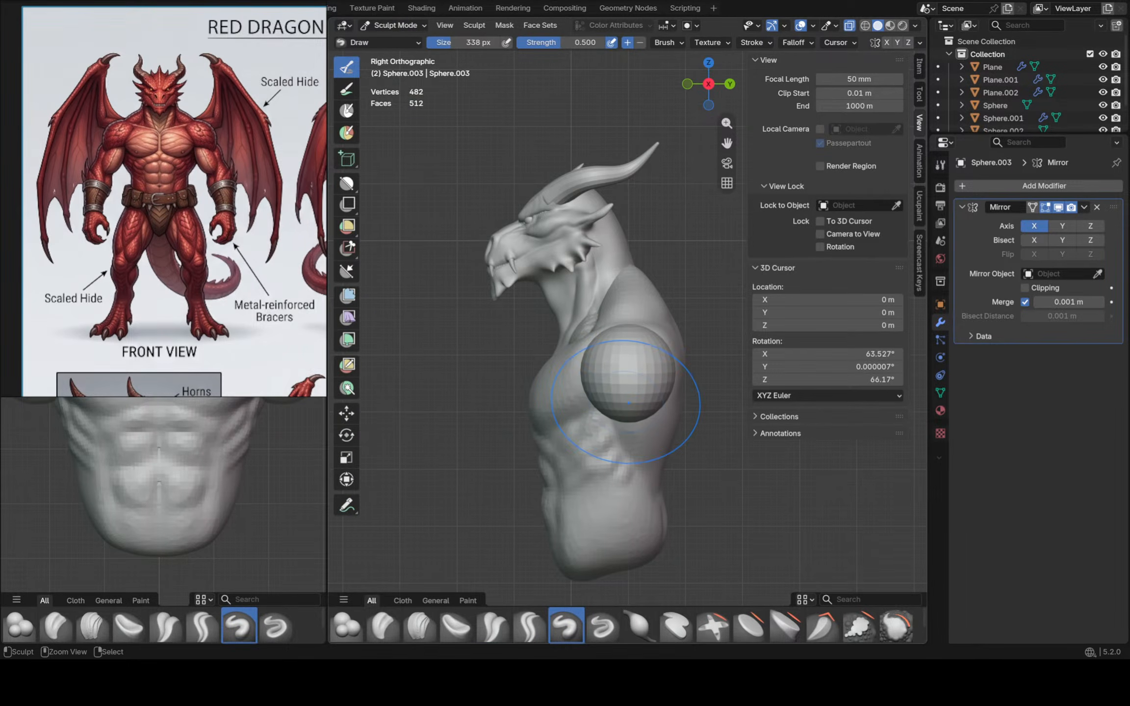
key(g)
Shape the sphere into a tapered deltoid that wraps onto the shoulder at front and back with the Grab brush at 338 px
mouse_move(613, 390)
middle_down()
mouse_move(638, 387)
mouse_move(608, 358)
mouse_move(471, 403)
mouse_move(574, 326)
mouse_move(608, 343)
mouse_move(623, 427)
middle_up()
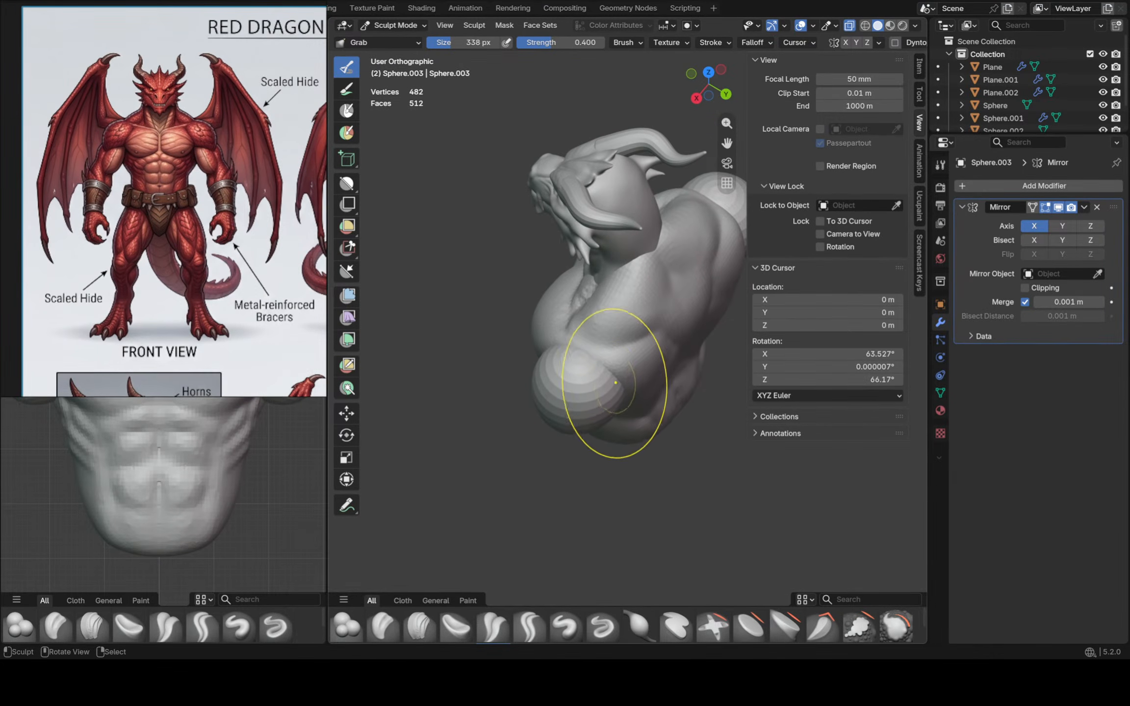
mouse_move(578, 304)
middle_down()
mouse_move(606, 368)
mouse_move(593, 387)
middle_up()
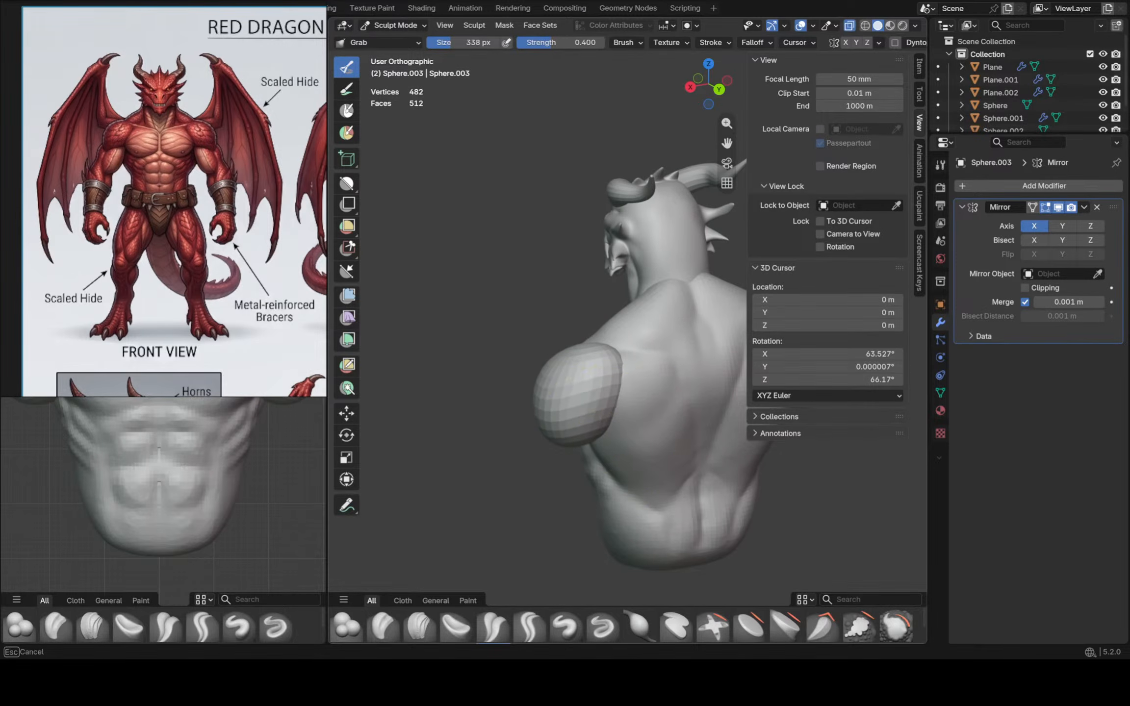
middle_drag(596, 428, 689, 427)
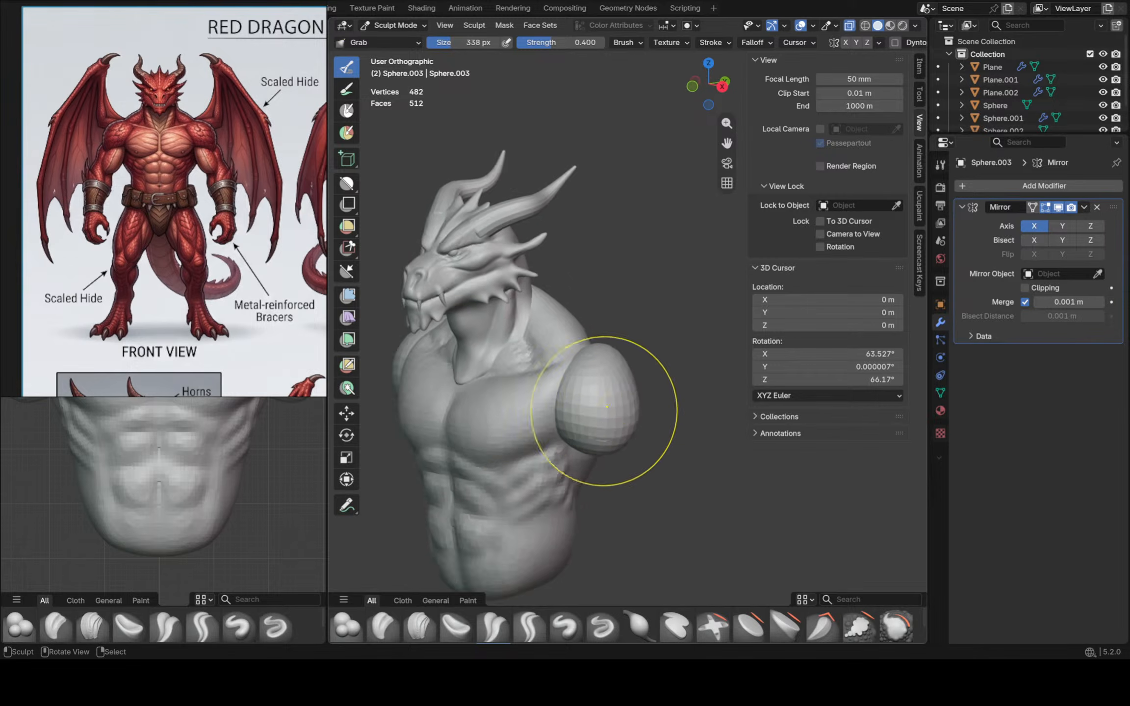
scroll(591, 414, up, 2)
mouse_move(548, 412)
middle_down()
mouse_move(568, 371)
mouse_move(573, 390)
mouse_move(549, 377)
mouse_move(598, 319)
middle_up()
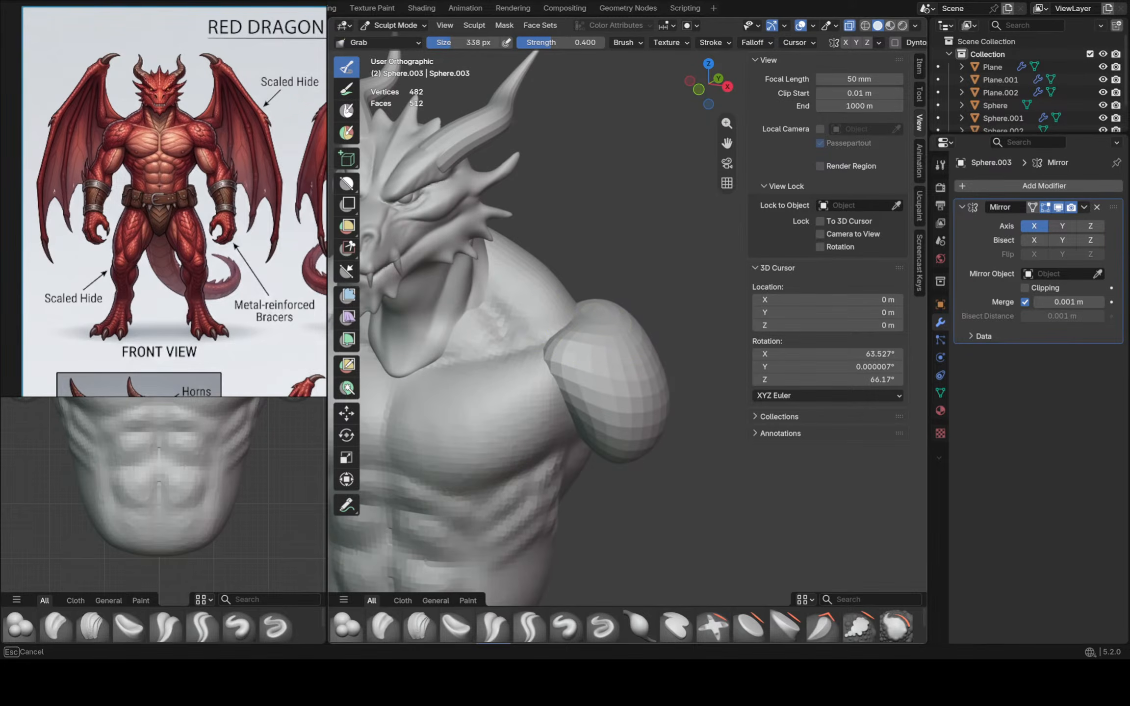
middle_drag(606, 434, 599, 426)
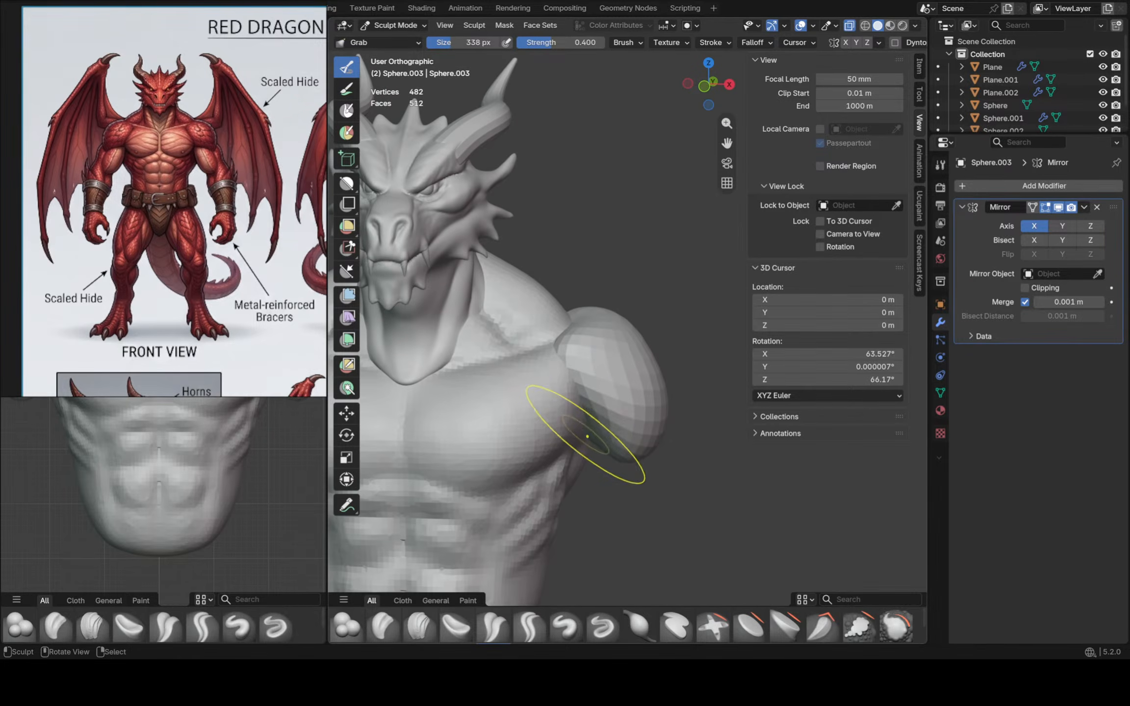
mouse_move(595, 376)
middle_down()
mouse_move(600, 403)
mouse_move(596, 378)
mouse_move(572, 366)
middle_up()
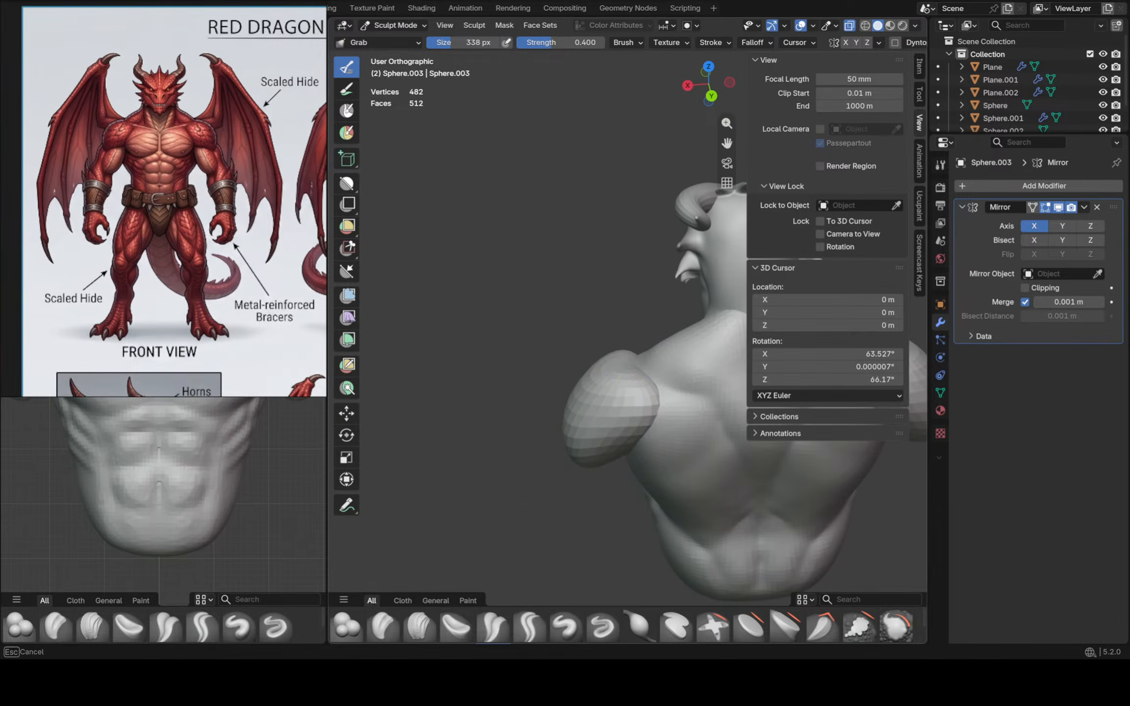
scroll(649, 402, up, 3)
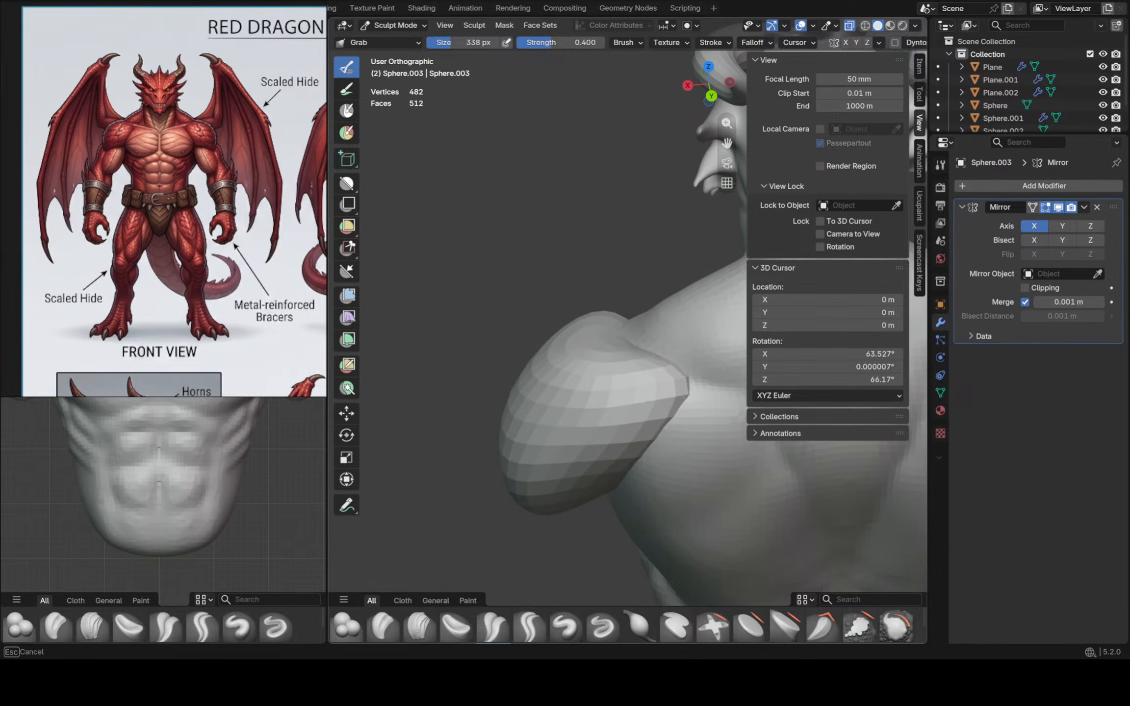
mouse_move(708, 408)
middle_down()
mouse_move(686, 387)
mouse_move(588, 429)
mouse_move(663, 428)
middle_up()
drag(648, 409, 632, 391)
Examine the mirrored shoulders' width and shape from the front against the reference image
scroll(631, 391, down, 3)
mouse_move(608, 376)
shift+middle_down()
mouse_move(660, 373)
mouse_move(652, 400)
shift+middle_up()
key(KP_1)
scroll(642, 382, down, 3)
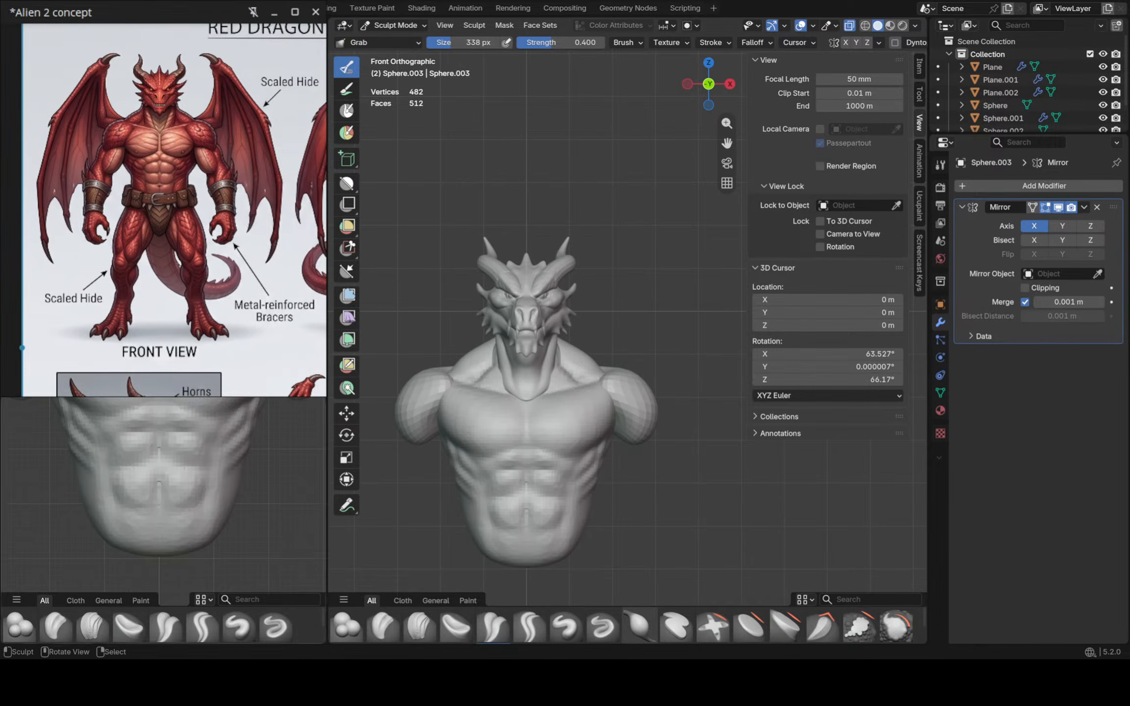
shift+middle_drag(554, 221, 595, 203)
scroll(674, 423, down, 1)
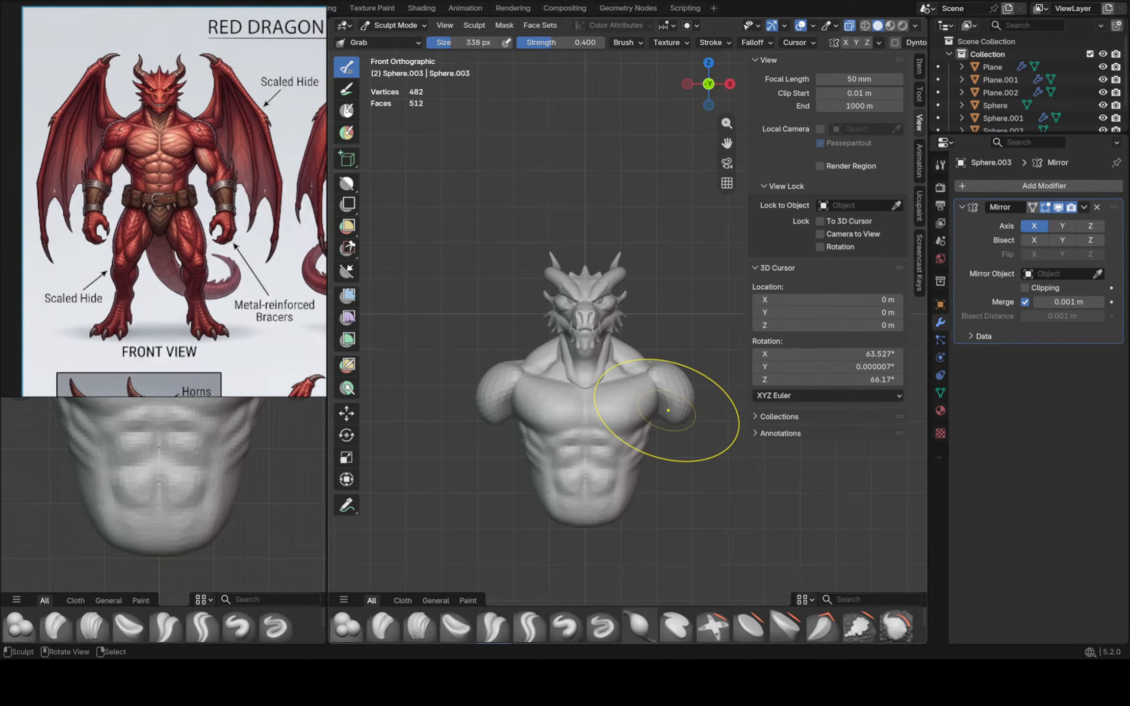
scroll(668, 414, up, 2)
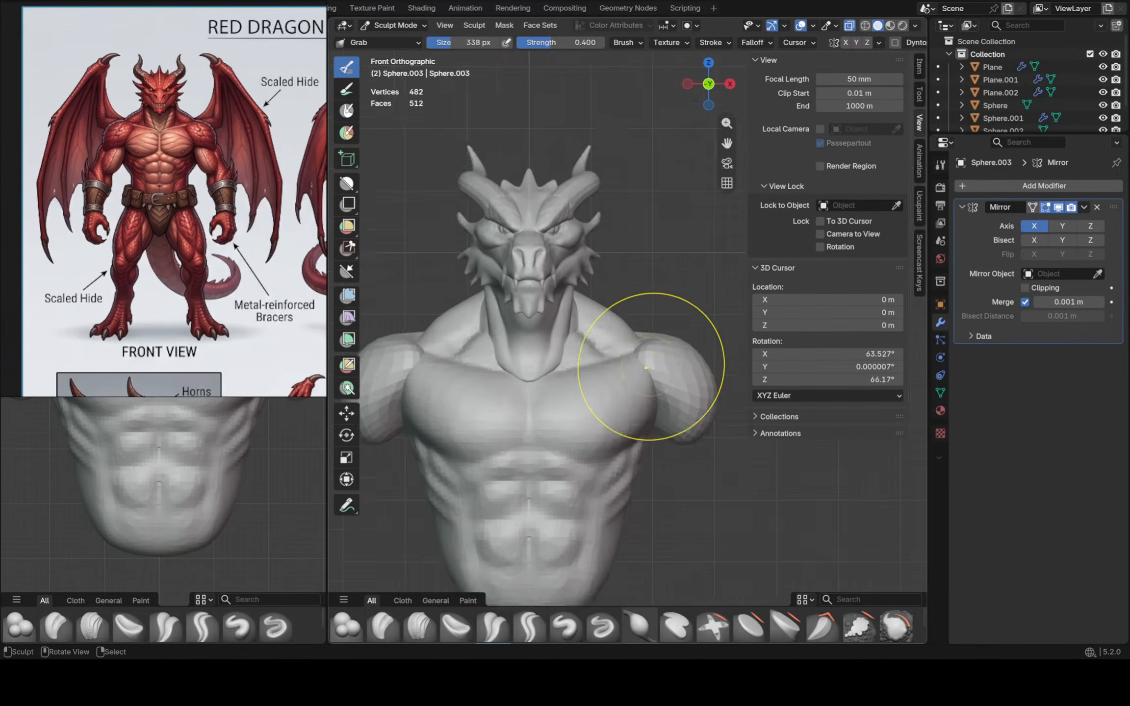
scroll(674, 366, up, 4)
scroll(626, 342, down, 4)
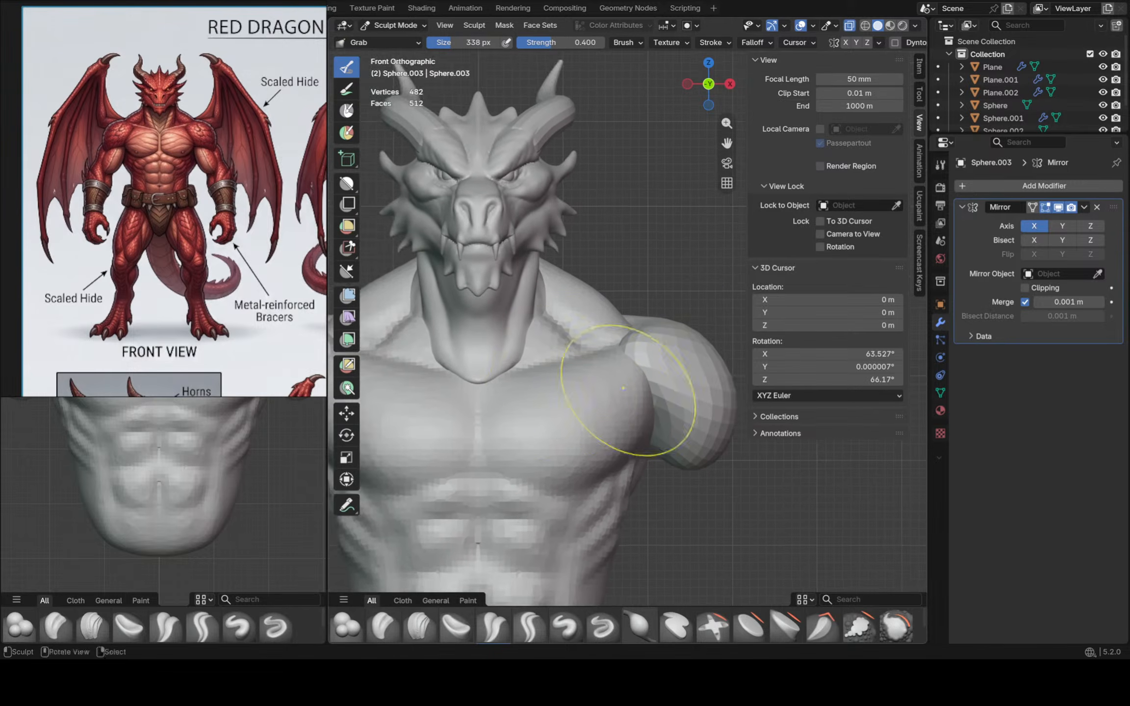
Switch sculpting to the torso and reshape its upper chest around the neck base with the Grab brush at 338 px
key(alt+q)
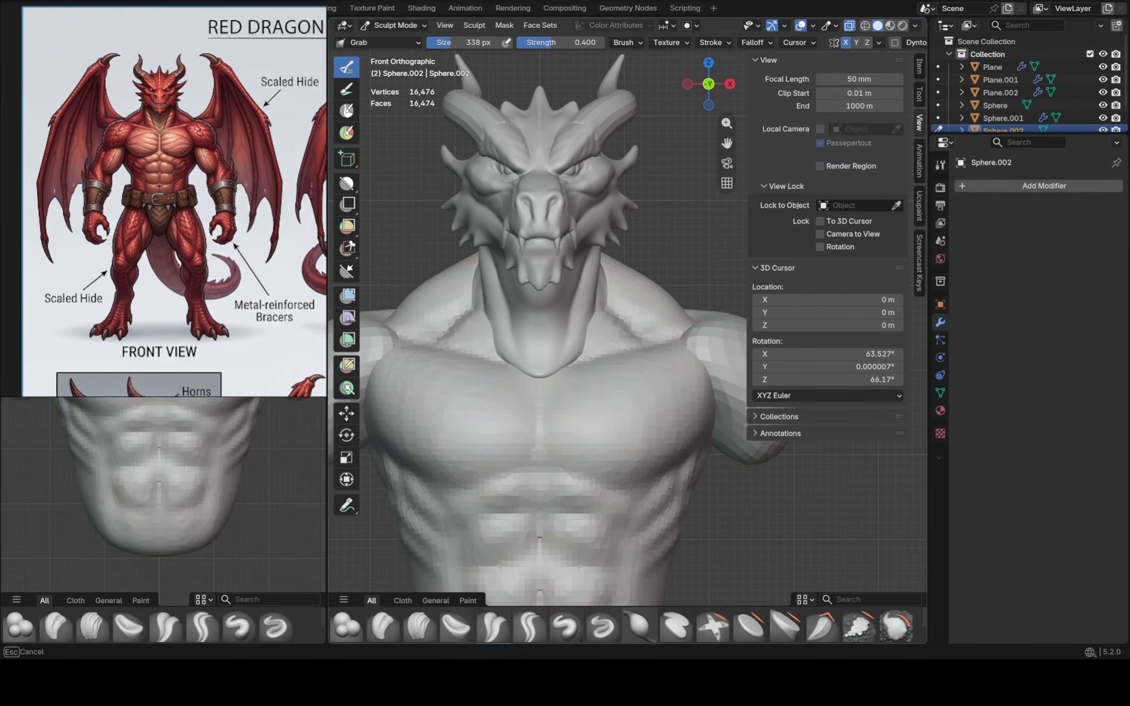
drag(560, 356, 544, 370)
mouse_move(543, 371)
middle_down()
mouse_move(492, 384)
mouse_move(575, 365)
mouse_move(632, 371)
mouse_move(599, 356)
middle_up()
scroll(598, 356, up, 1)
mouse_move(598, 356)
mouse_down()
mouse_move(619, 350)
mouse_move(628, 327)
mouse_up()
scroll(623, 351, up, 2)
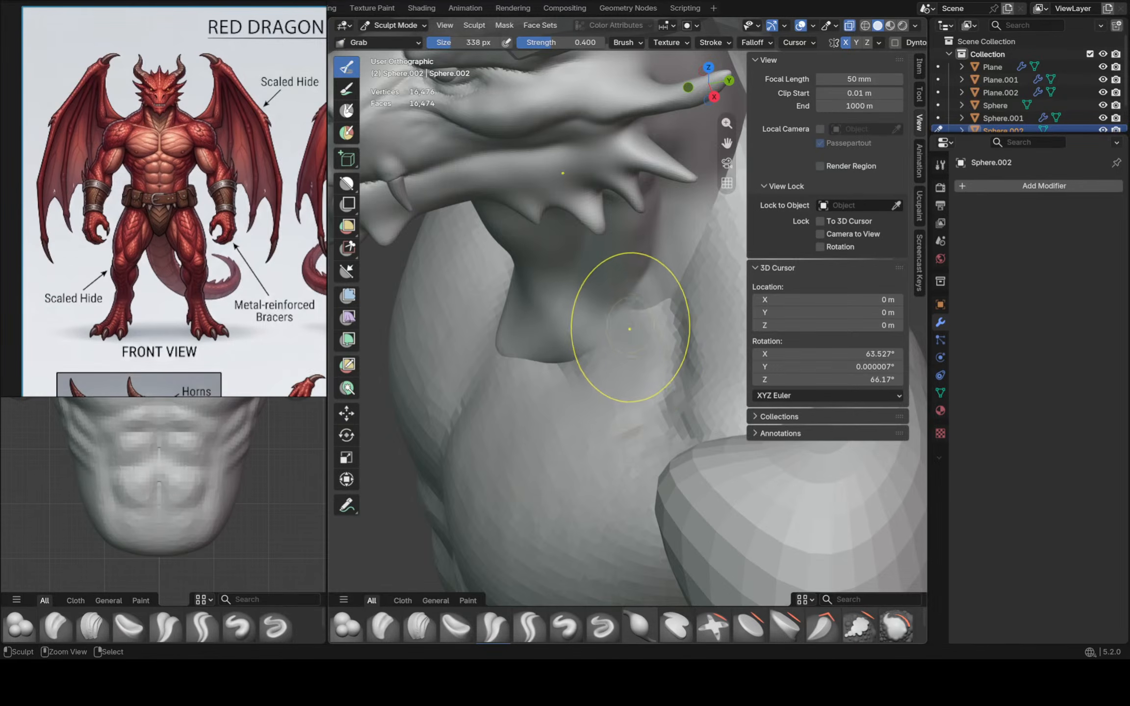
scroll(621, 338, down, 3)
mouse_move(600, 357)
middle_down()
mouse_move(642, 349)
mouse_move(585, 362)
middle_up()
drag(590, 364, 633, 366)
drag(636, 366, 632, 371)
middle_drag(630, 371, 644, 375)
key(KP_1)
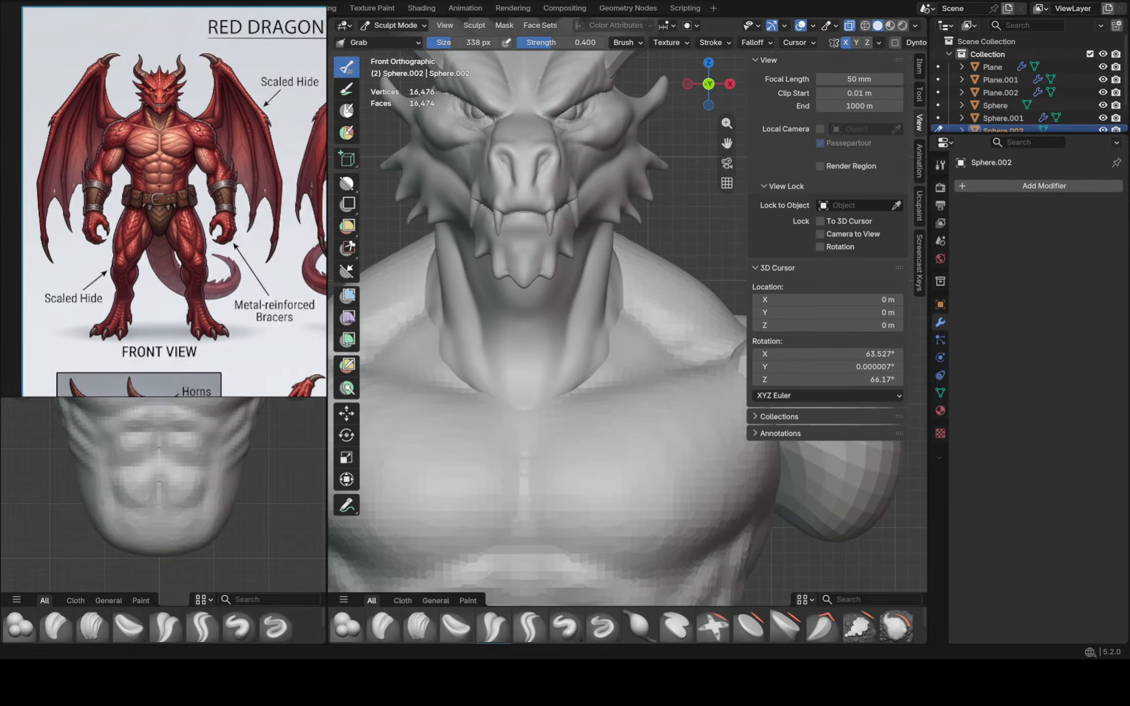
scroll(541, 252, down, 5)
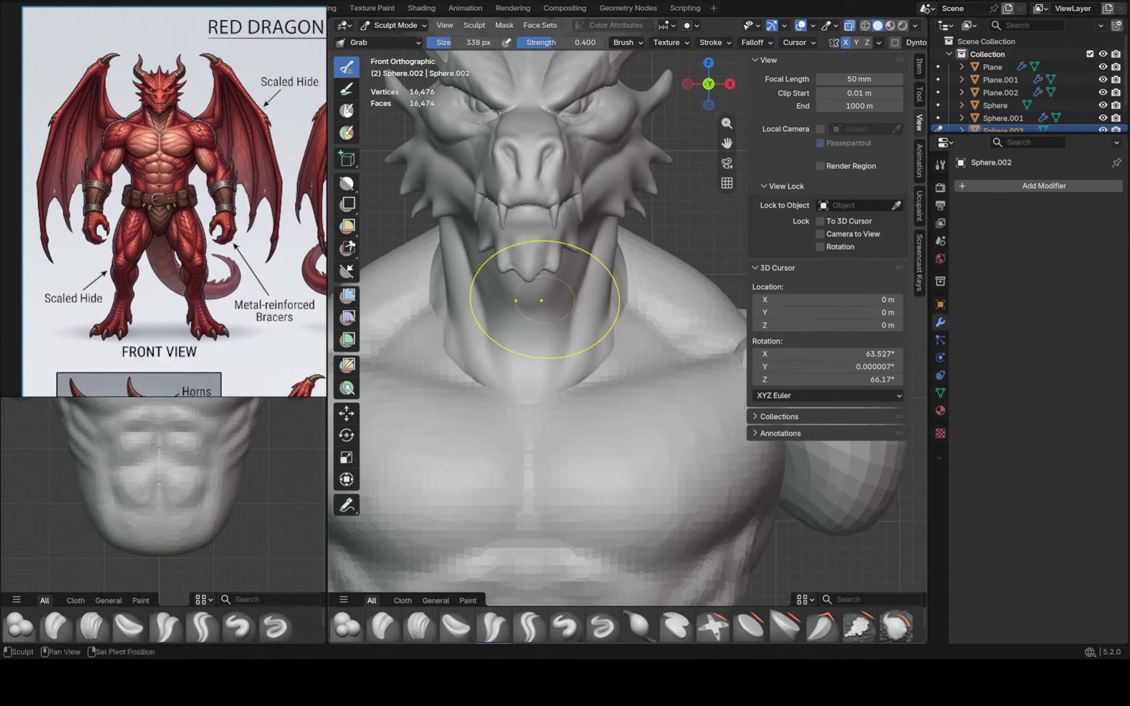
scroll(601, 362, down, 2)
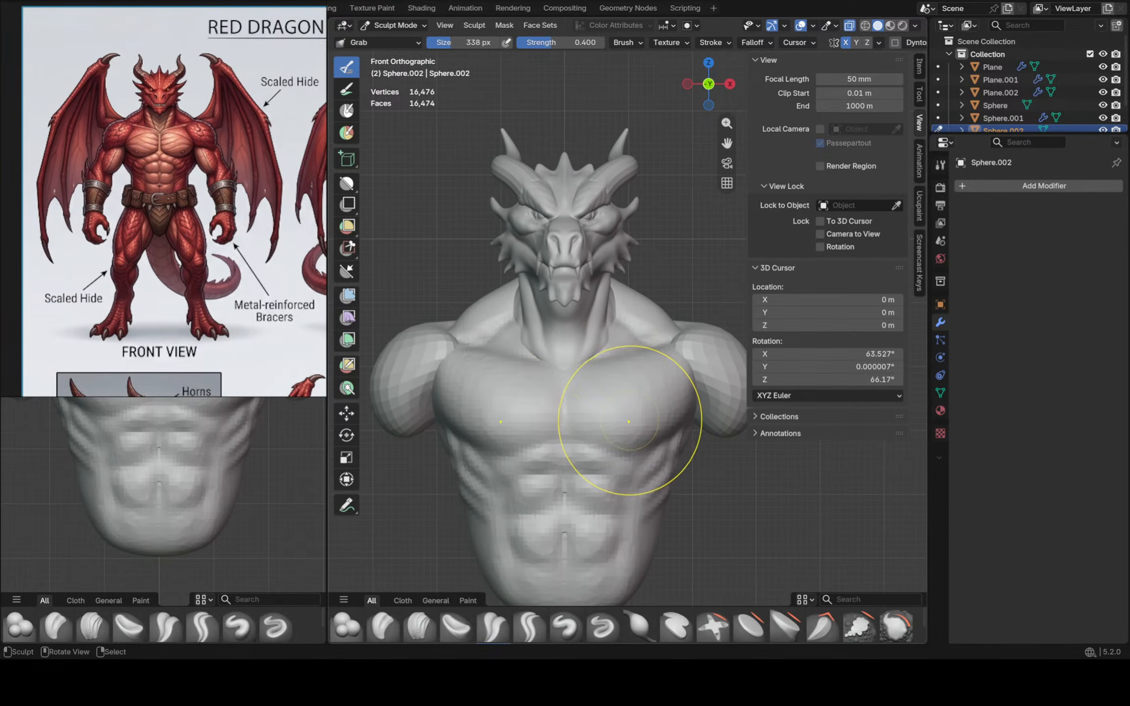
Enlarge the Grab brush to 432 px and pull the torso's side back muscles outward above a narrower waist
mouse_move(605, 417)
middle_down()
mouse_move(479, 433)
mouse_move(563, 503)
mouse_move(593, 492)
mouse_move(601, 507)
middle_up()
key(f)
click(615, 492)
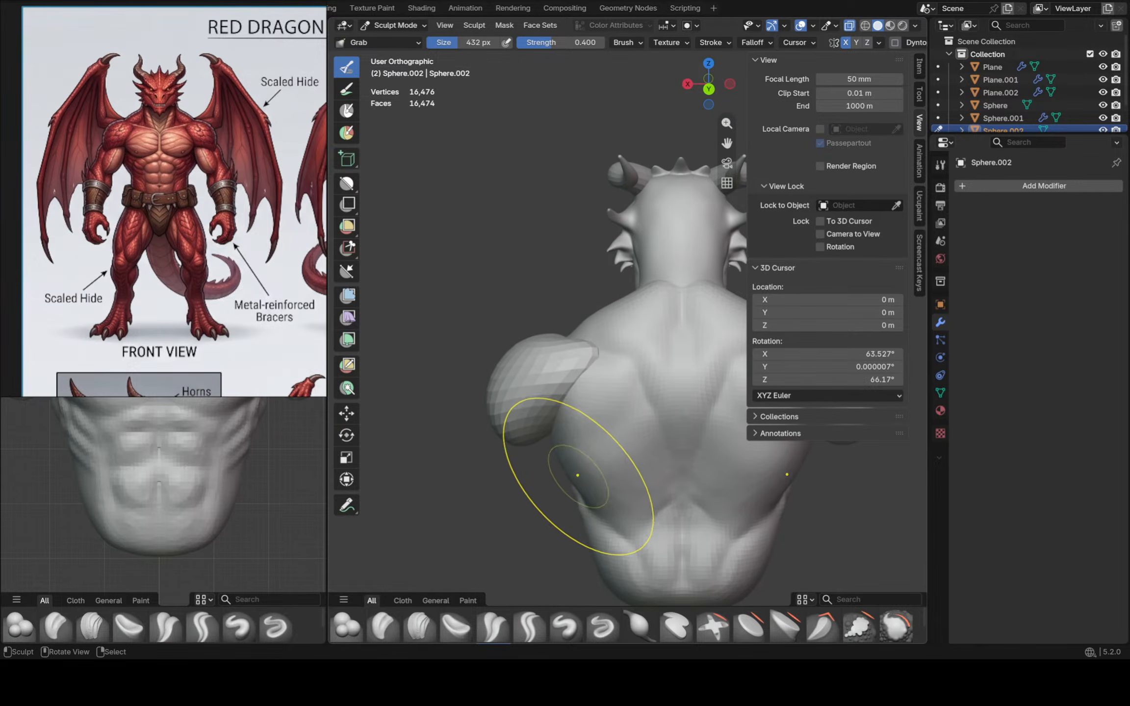
scroll(568, 544, up, 2)
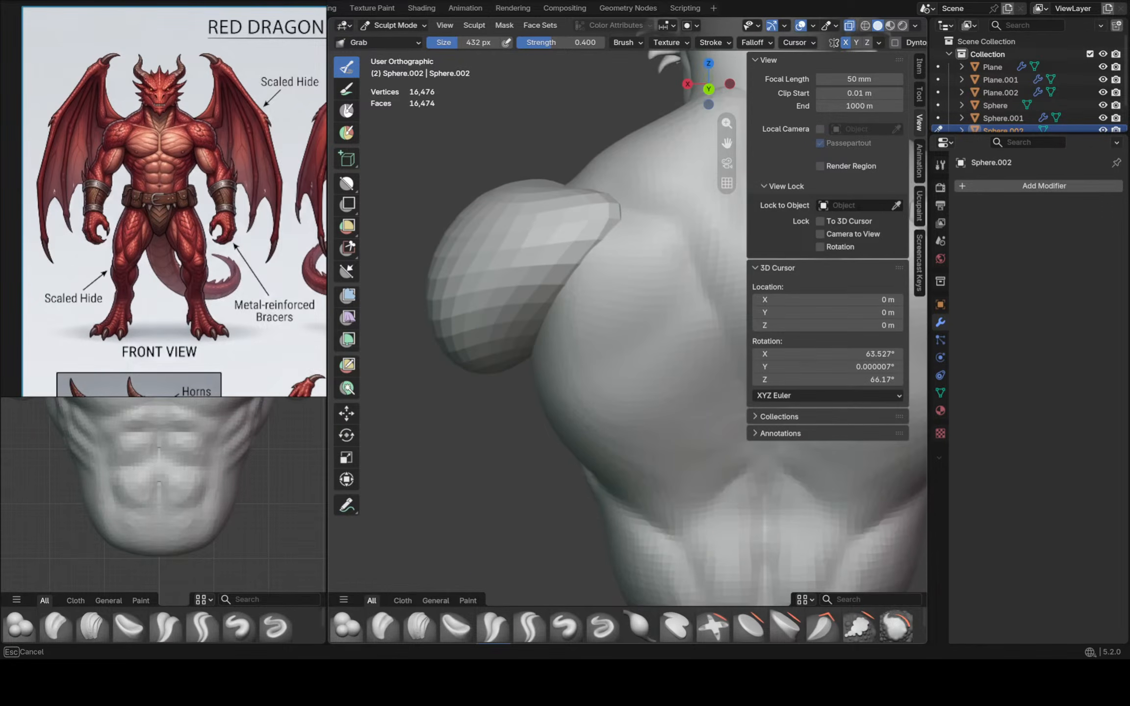
key(KP_1)
mouse_move(620, 523)
shift+middle_down()
mouse_move(697, 437)
mouse_move(673, 484)
shift+middle_up()
drag(675, 418, 677, 406)
mouse_move(682, 407)
middle_down()
mouse_move(663, 383)
mouse_move(651, 423)
mouse_move(632, 431)
mouse_move(537, 434)
middle_up()
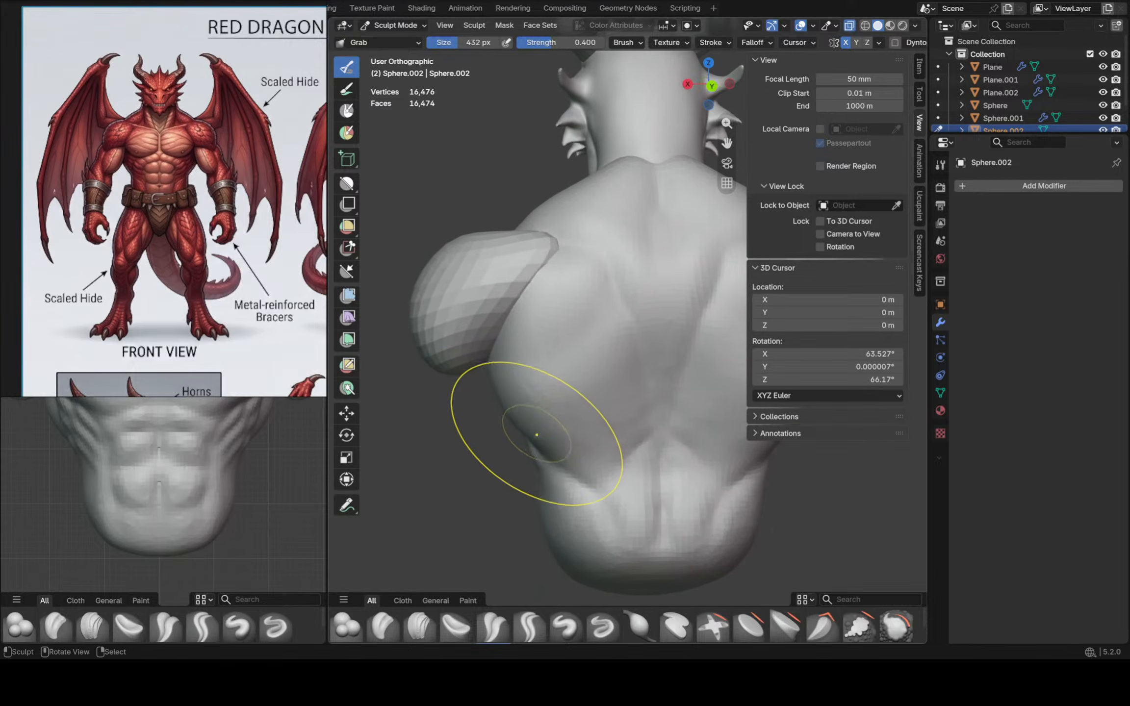
Refine the torso's back and waist profile from the side with the Grab brush at 432 px
mouse_move(479, 378)
middle_down()
mouse_move(500, 342)
mouse_move(619, 359)
middle_up()
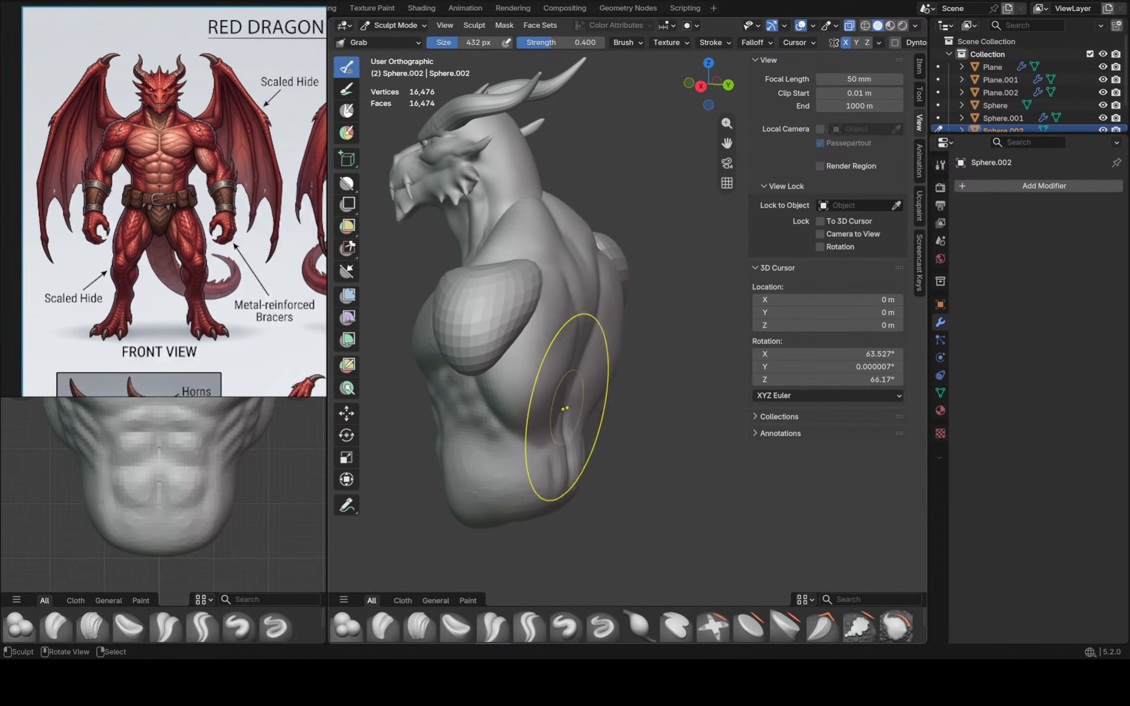
mouse_move(565, 408)
middle_down()
mouse_move(504, 416)
mouse_move(454, 353)
mouse_move(466, 252)
mouse_move(560, 292)
mouse_move(613, 277)
mouse_move(652, 282)
mouse_move(562, 268)
middle_up()
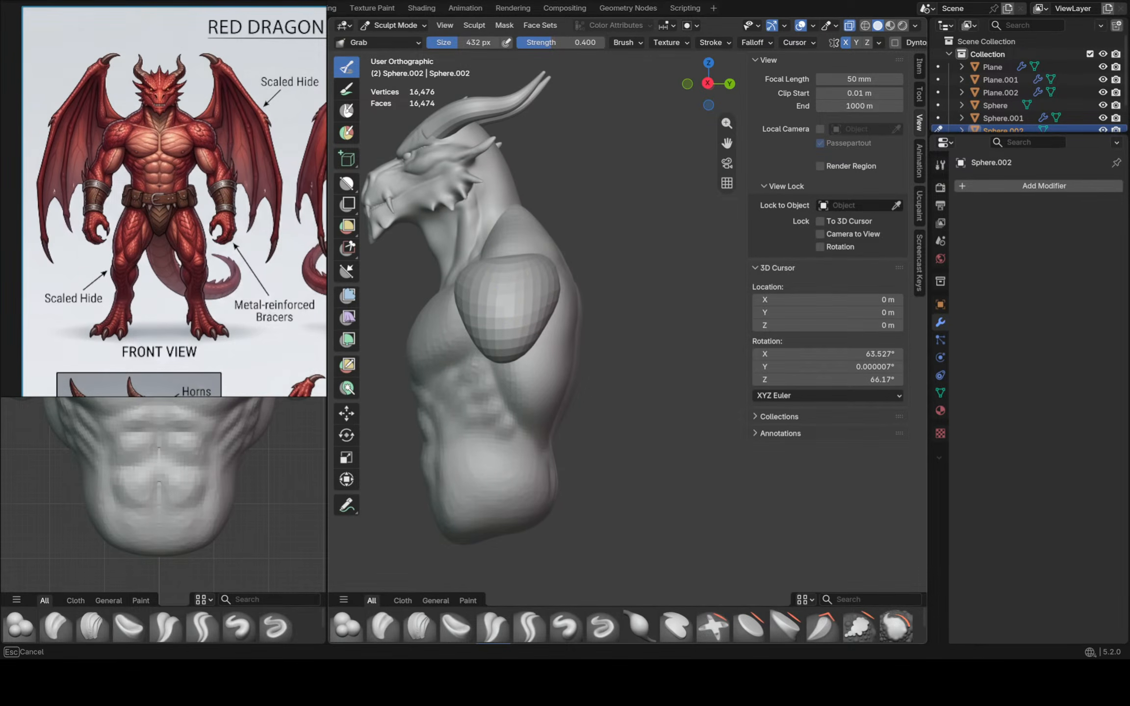
key(KP_3)
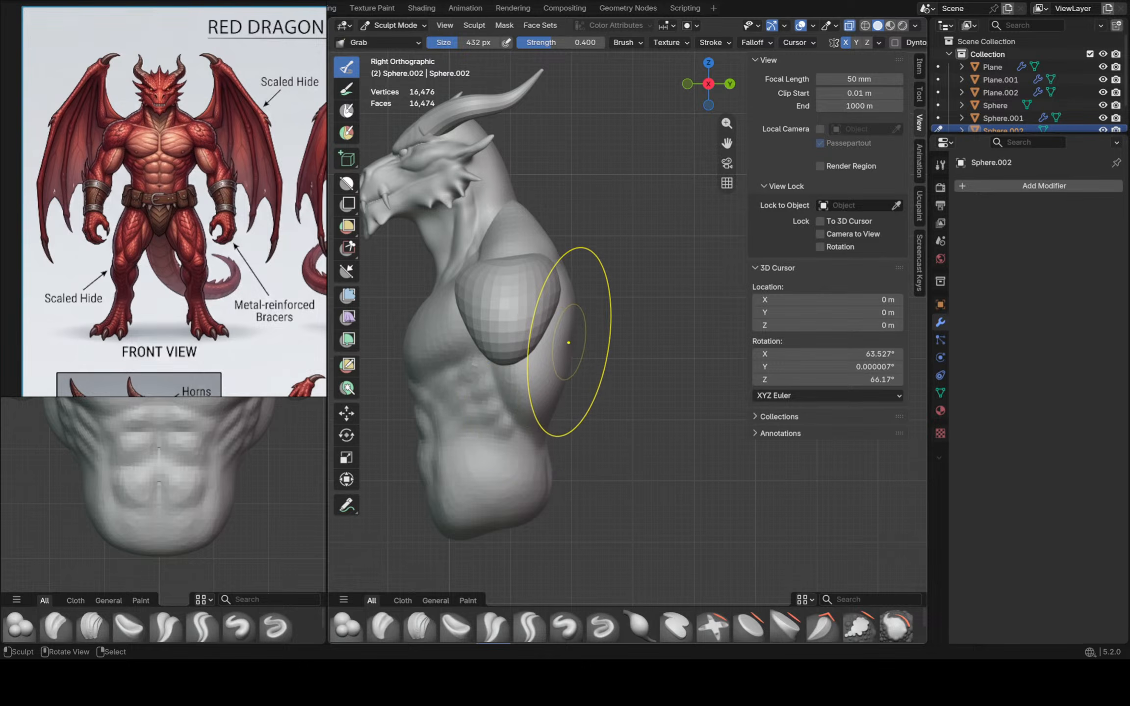
scroll(568, 342, up, 3)
scroll(568, 351, down, 2)
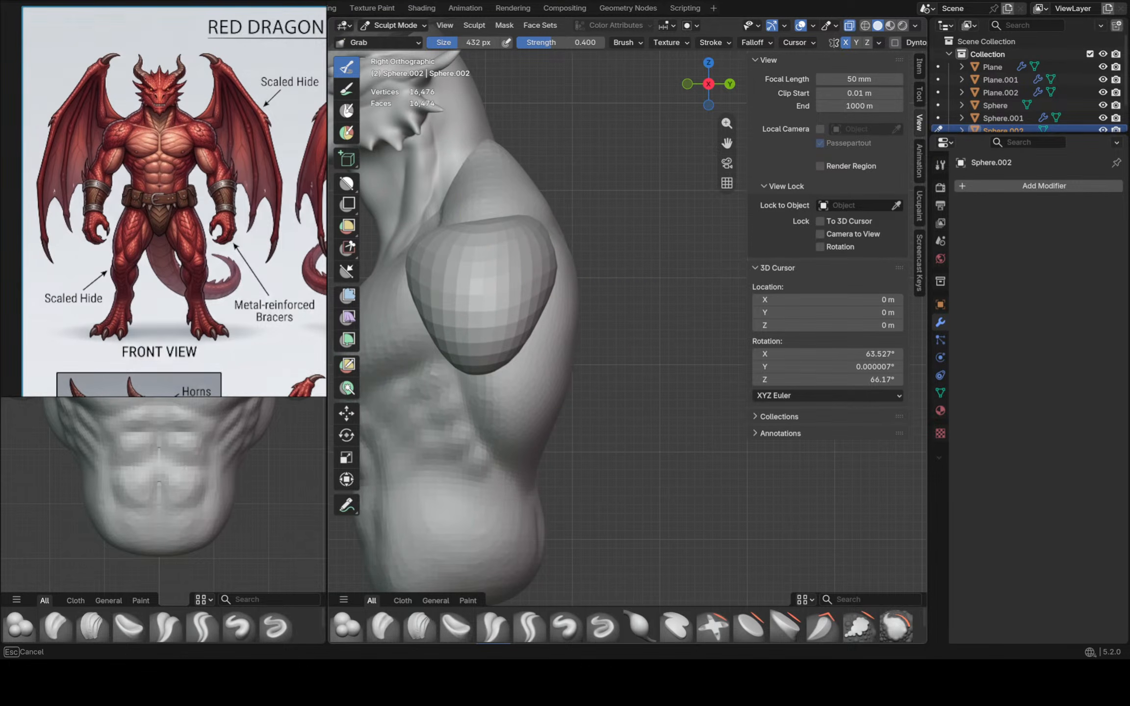
scroll(551, 196, down, 2)
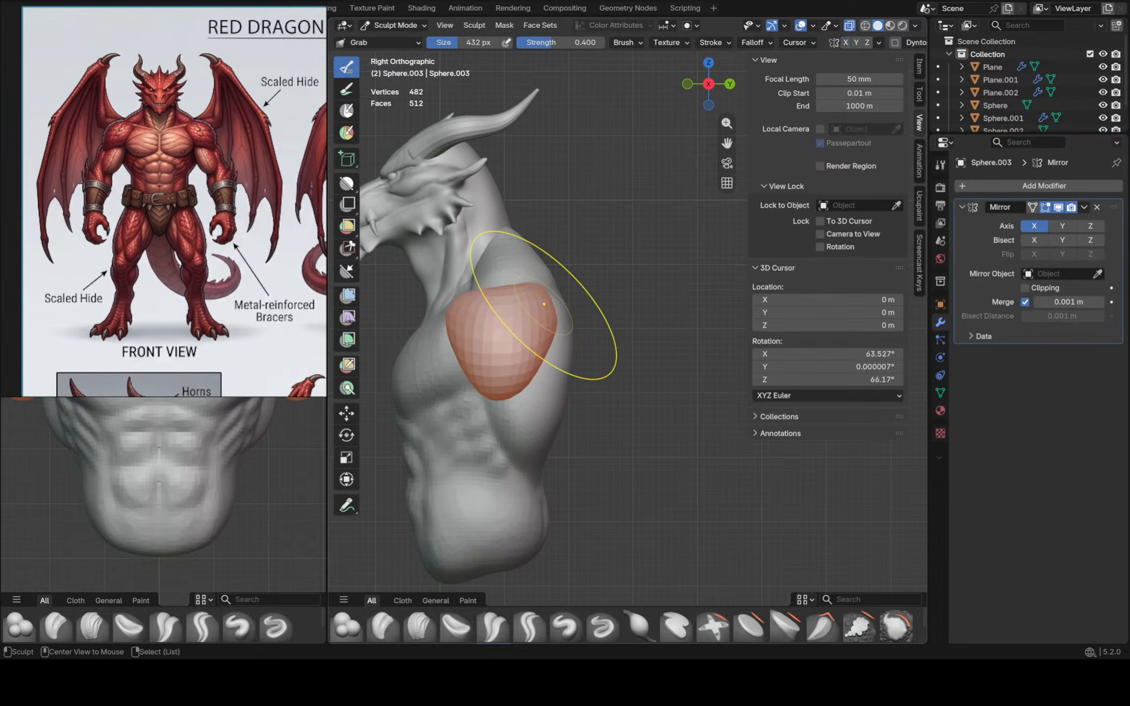
Switch sculpting to the shoulder sphere and adjust its upper edge at back and front with the Grab brush at 432 px
mouse_move(559, 303)
middle_down()
mouse_move(479, 383)
mouse_move(555, 282)
mouse_move(568, 290)
mouse_move(563, 307)
middle_up()
scroll(587, 294, up, 1)
drag(587, 294, 584, 295)
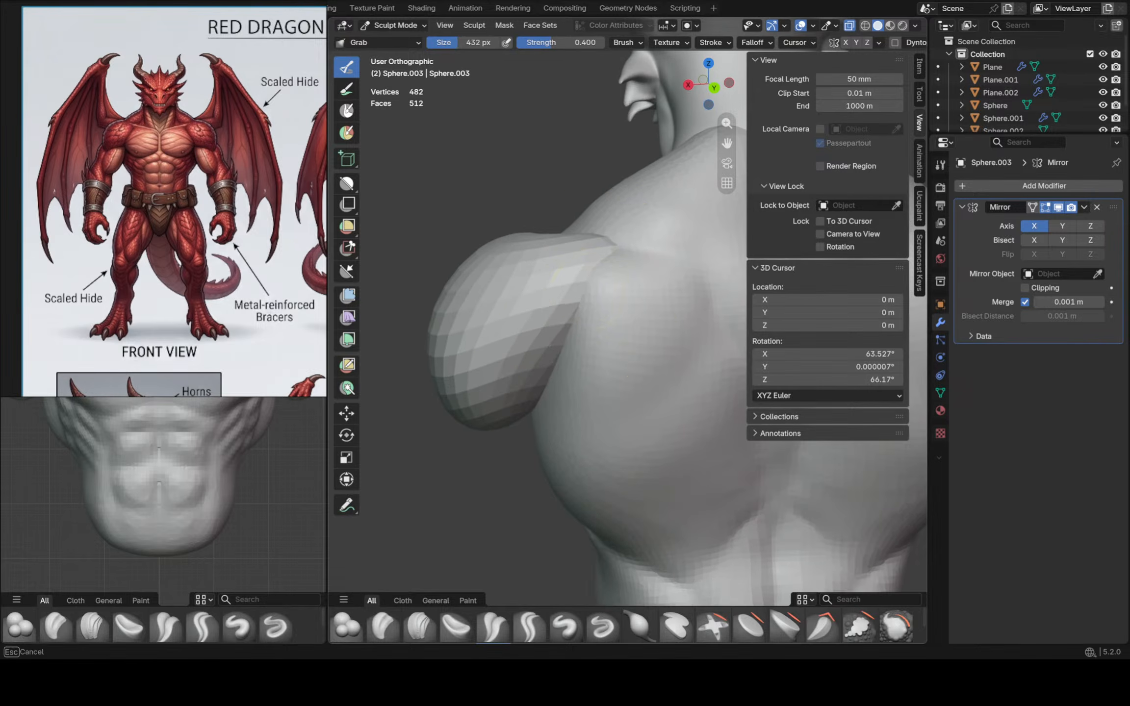
mouse_move(560, 259)
middle_down()
mouse_move(701, 268)
mouse_move(596, 318)
middle_up()
key(KP_1)
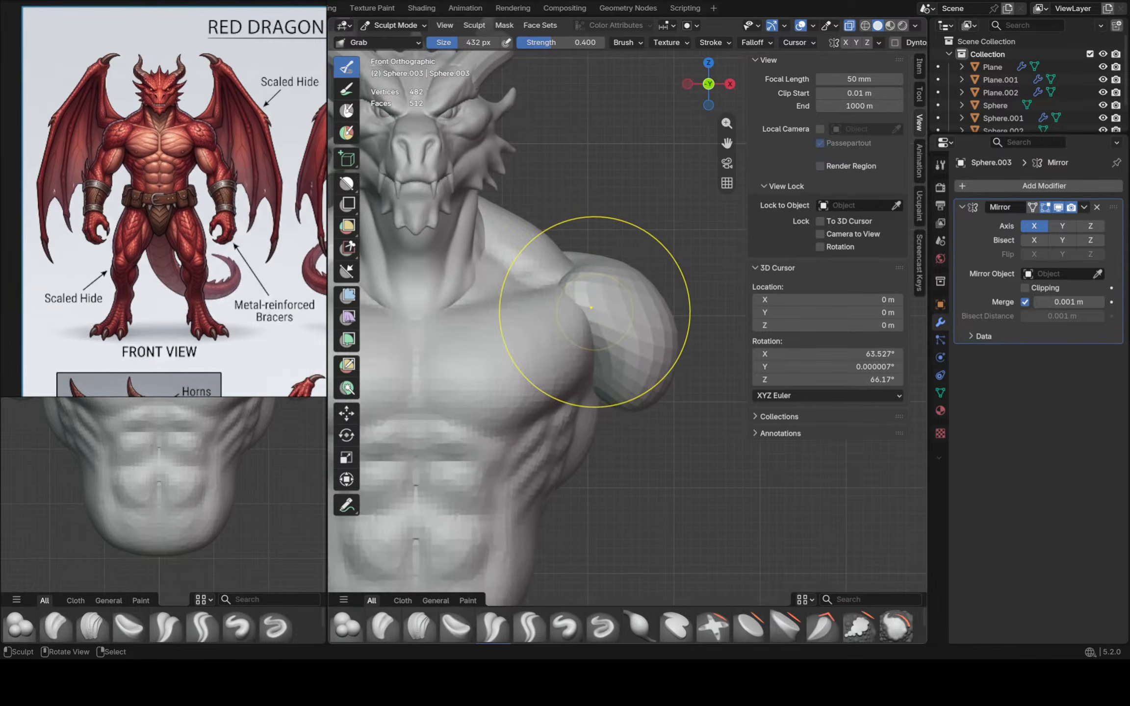
mouse_move(588, 308)
mouse_down()
mouse_move(577, 298)
mouse_move(595, 293)
mouse_up()
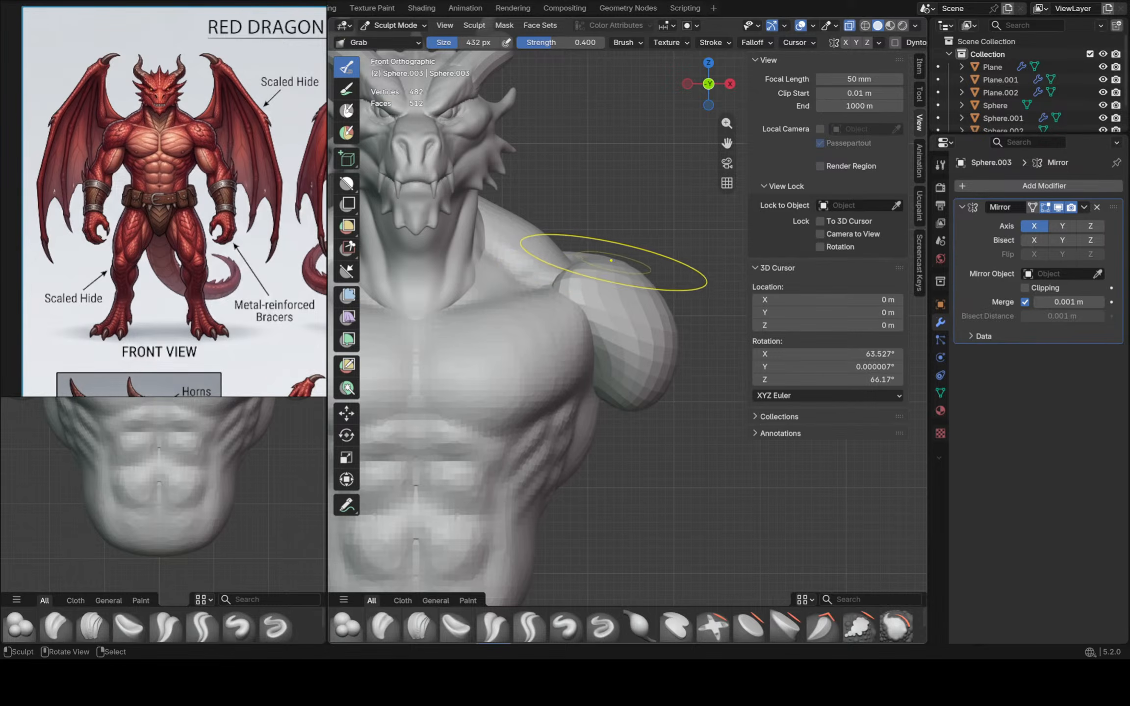
Switch sculpting to the torso and reshape the sides of its lower waist with the Grab brush at 432 px
scroll(662, 288, down, 6)
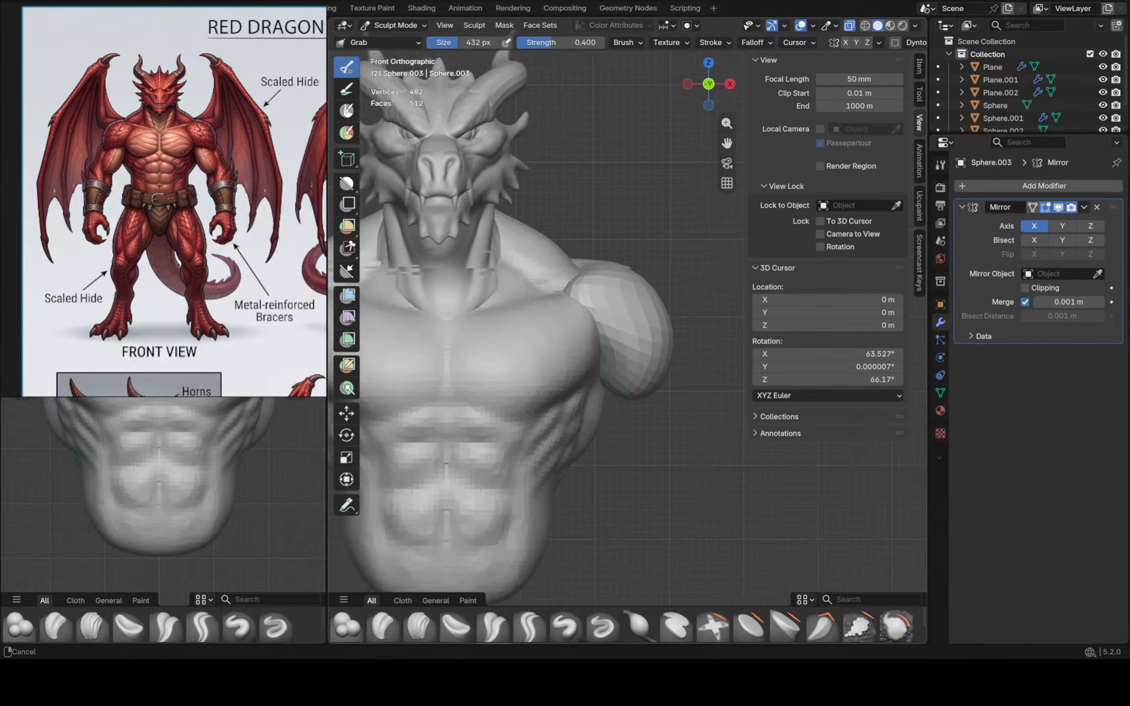
shift+middle_drag(636, 393, 727, 394)
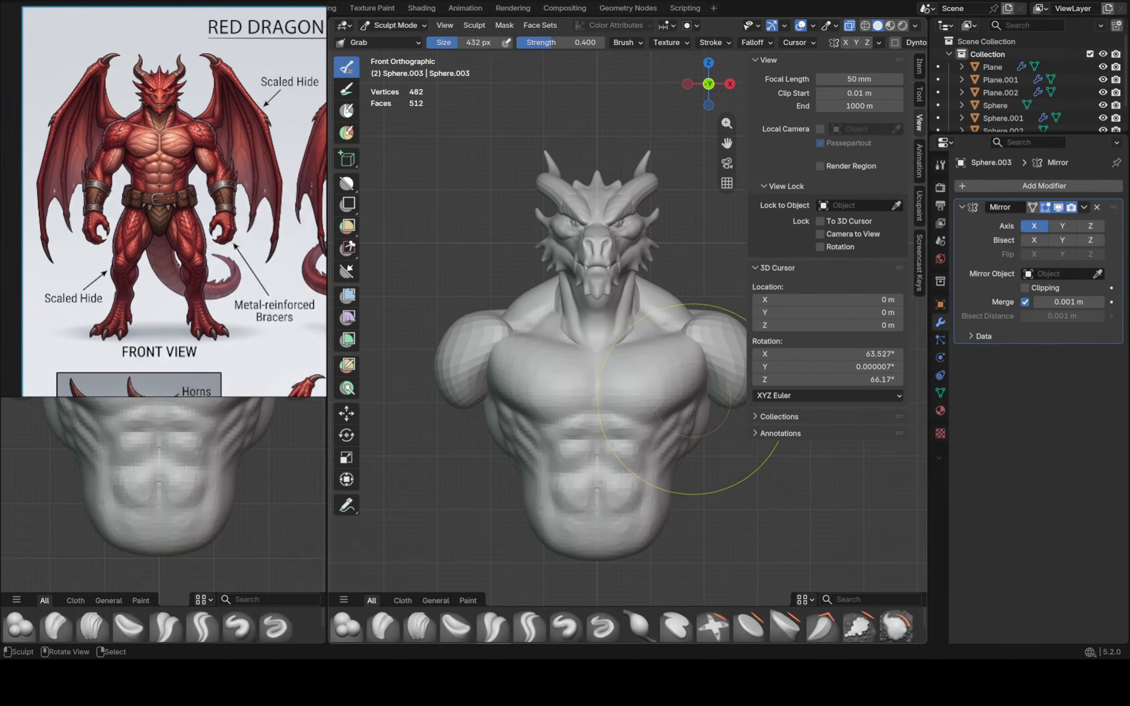
key(alt+q)
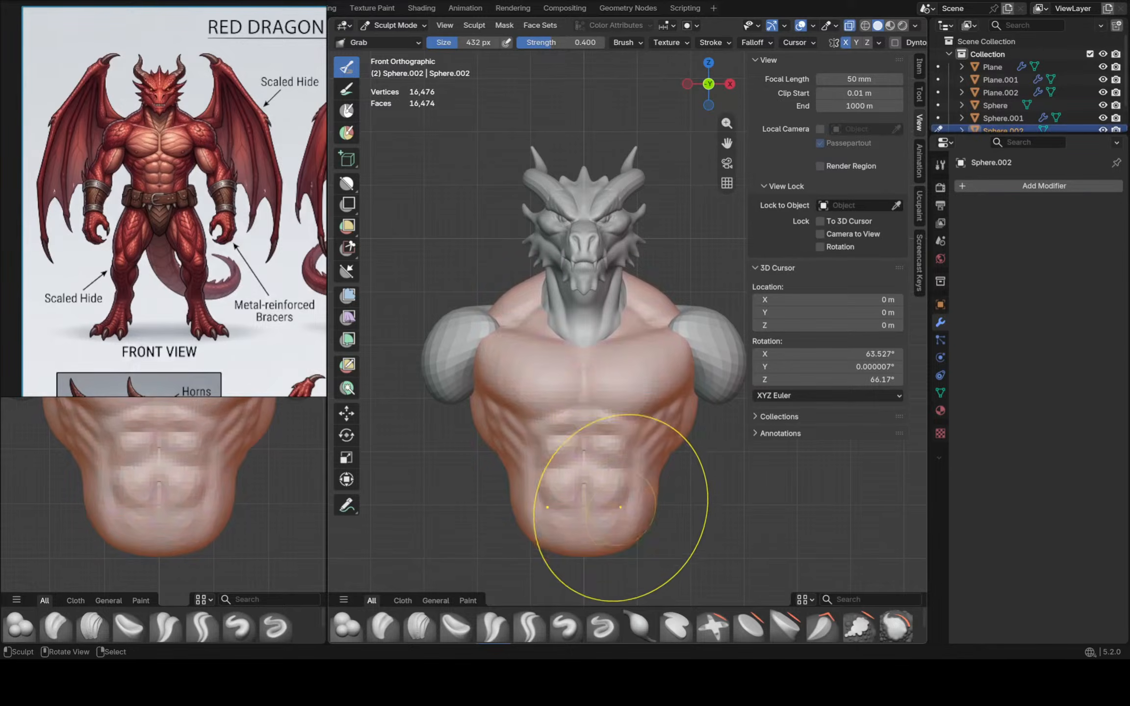
scroll(626, 526, up, 3)
drag(639, 526, 636, 528)
drag(458, 515, 445, 494)
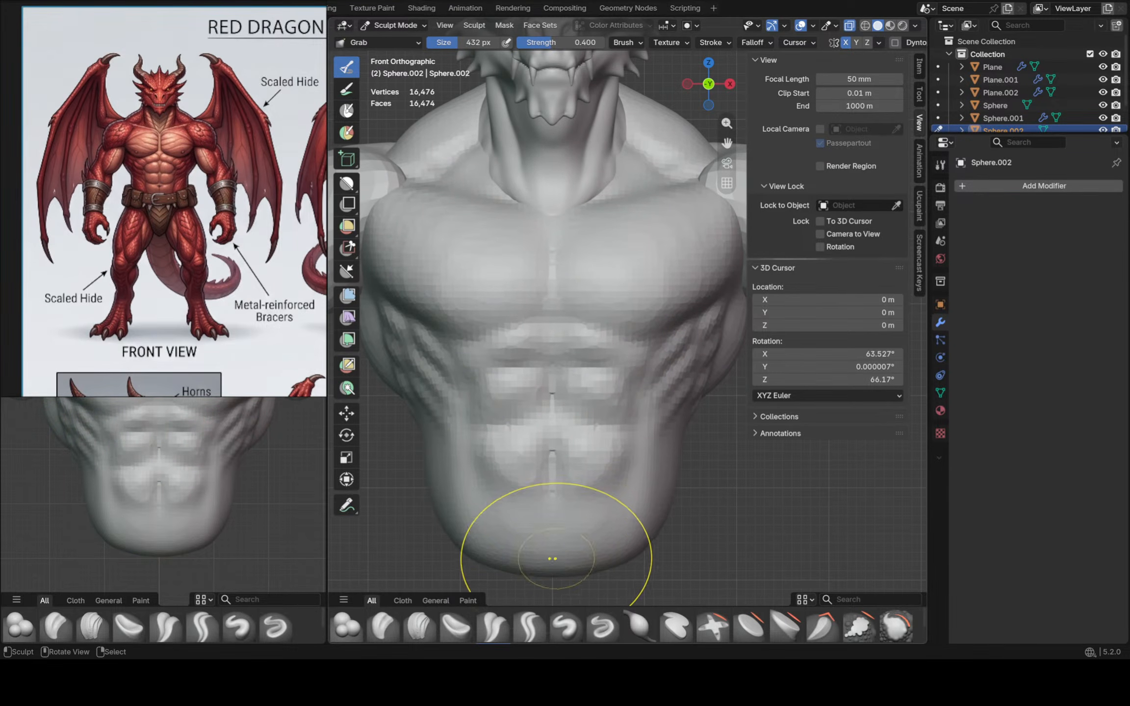
middle_drag(552, 553, 456, 527)
mouse_move(529, 545)
middle_down()
mouse_move(592, 492)
mouse_move(546, 481)
mouse_move(624, 397)
middle_up()
scroll(624, 397, up, 2)
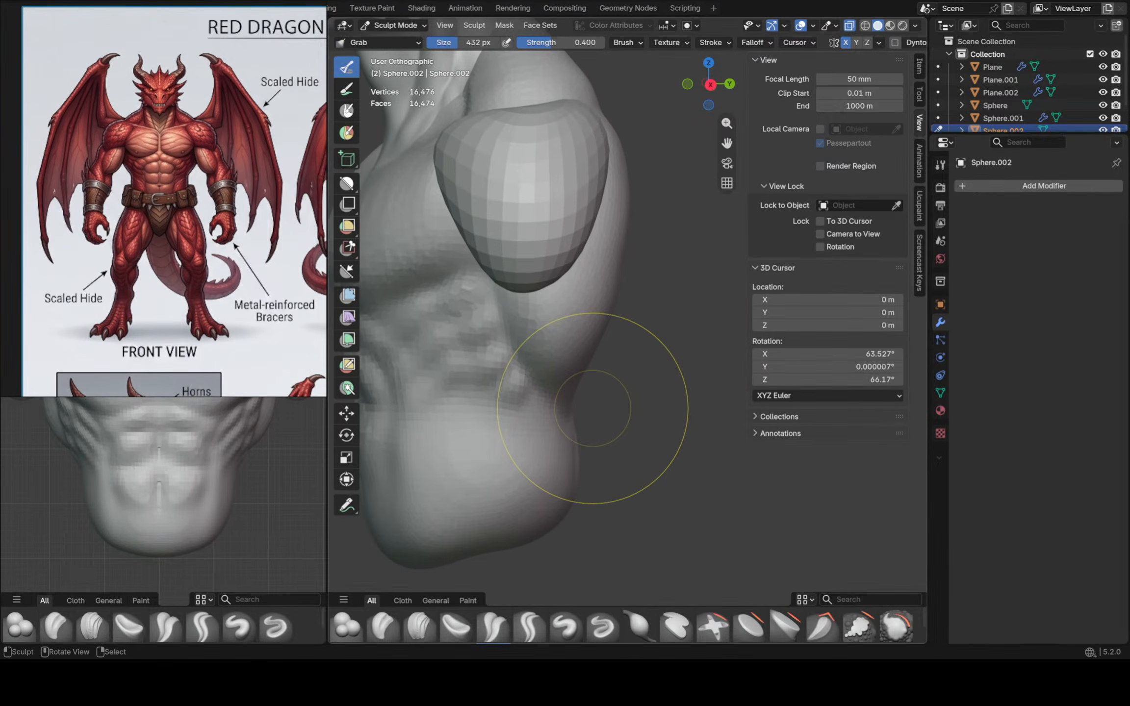
Carve diagonal grooves between the lower abdomen and the hips with the Crease Polish brush at 132 px
key(KP_3)
scroll(592, 408, down, 4)
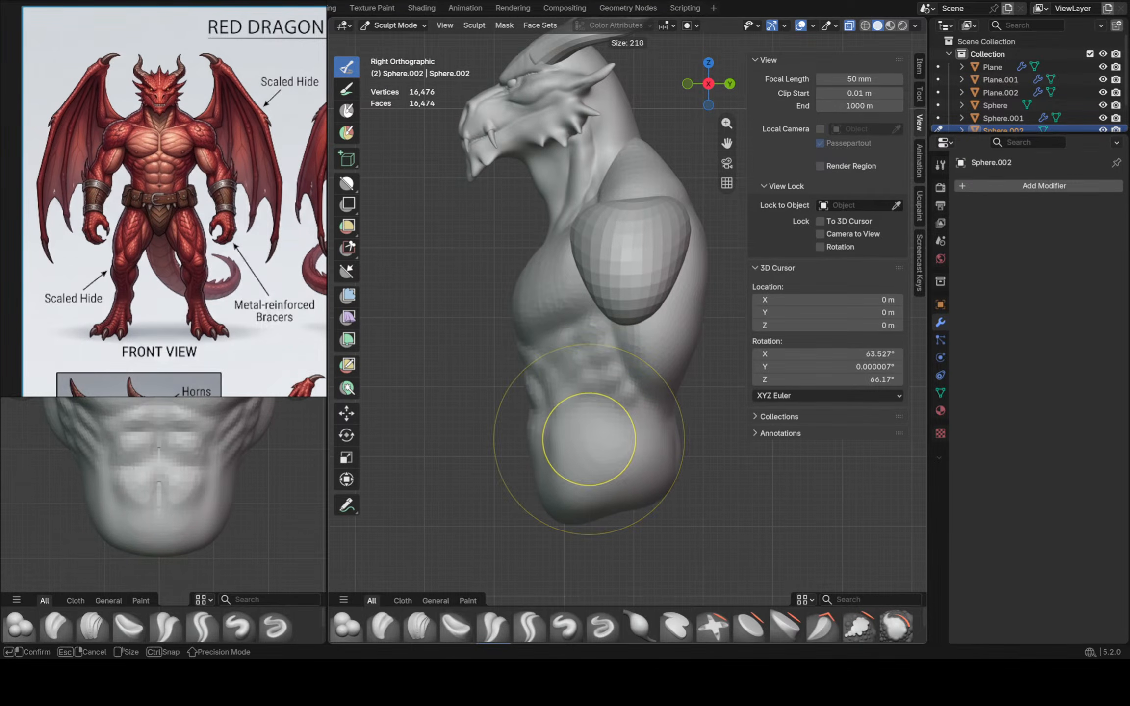
click(492, 626)
key(f)
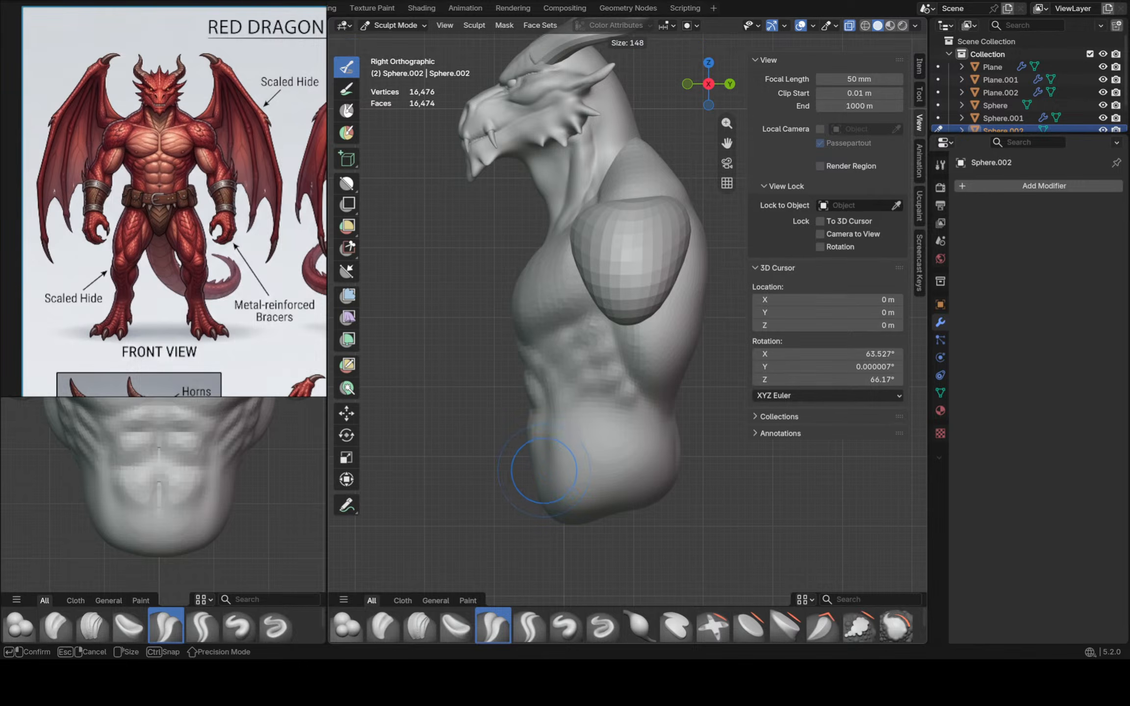
click(527, 471)
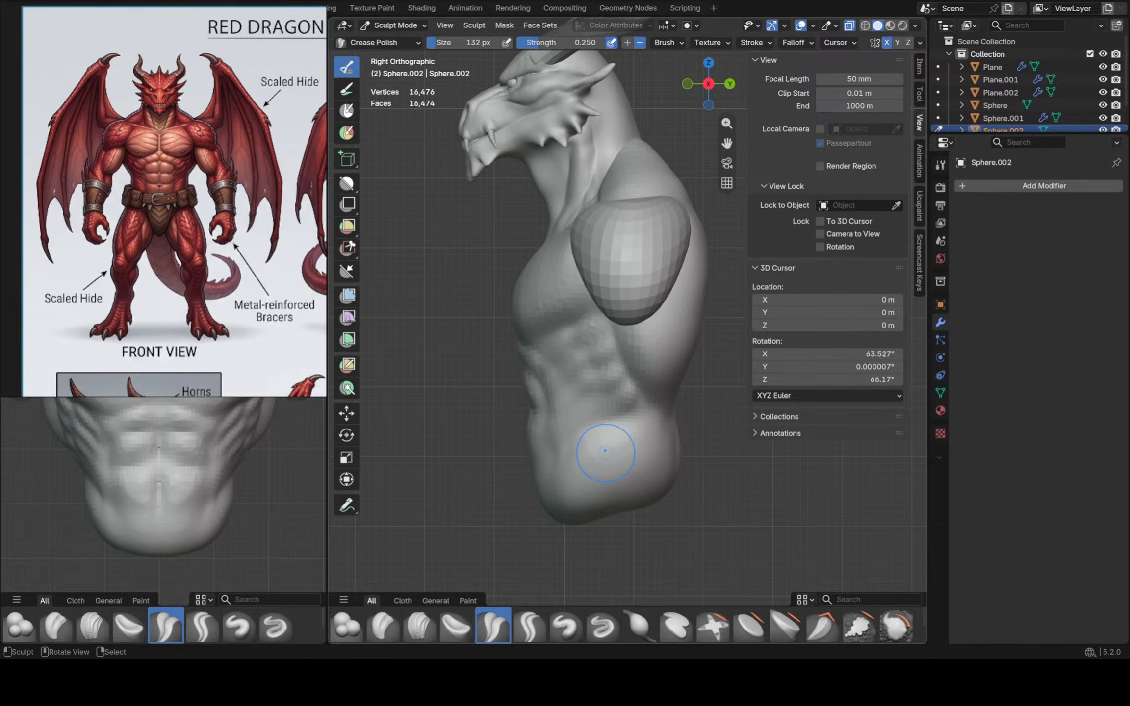
key(KP_1)
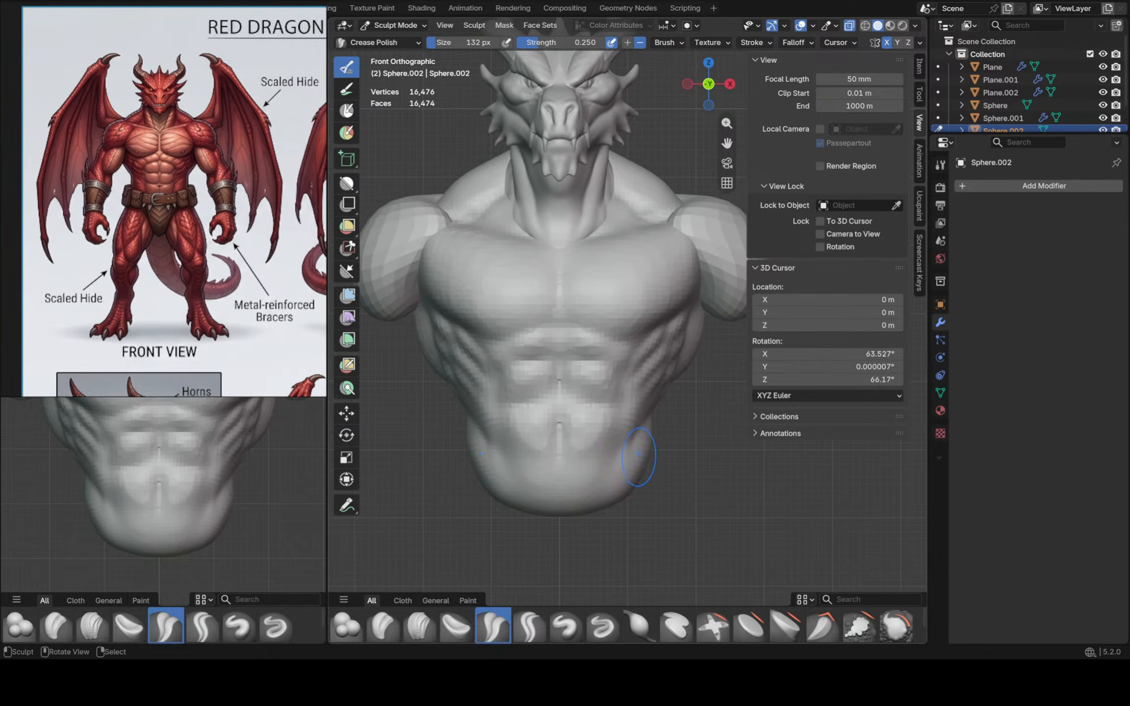
scroll(626, 466, up, 3)
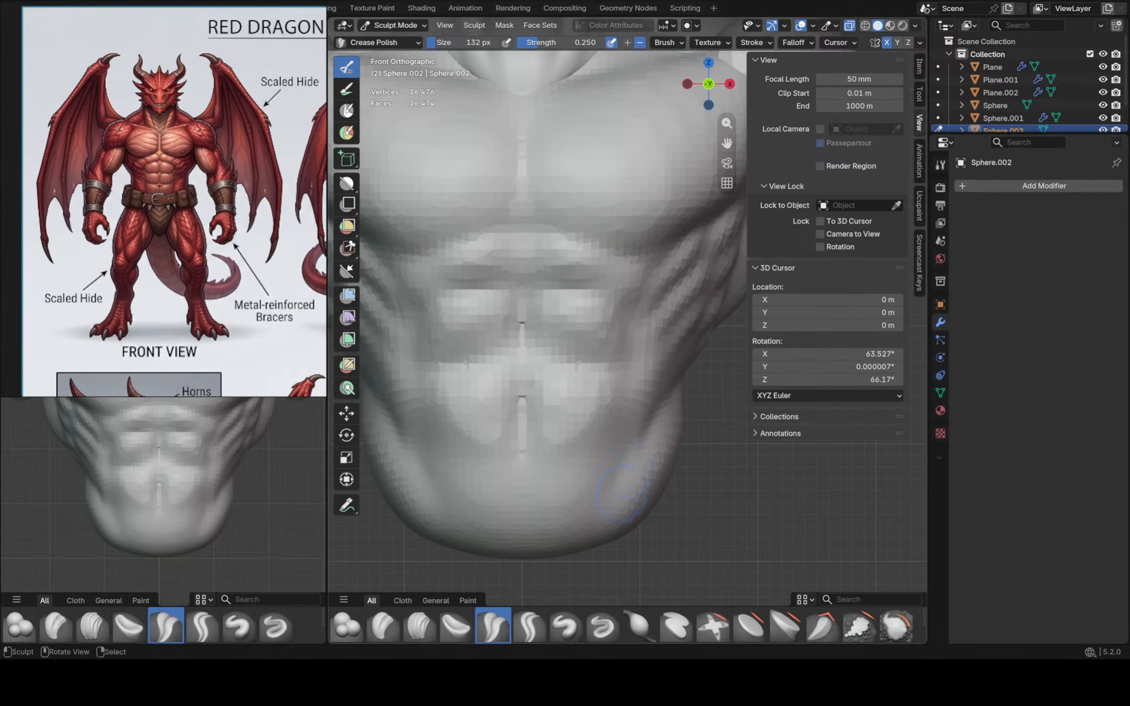
scroll(611, 546, down, 4)
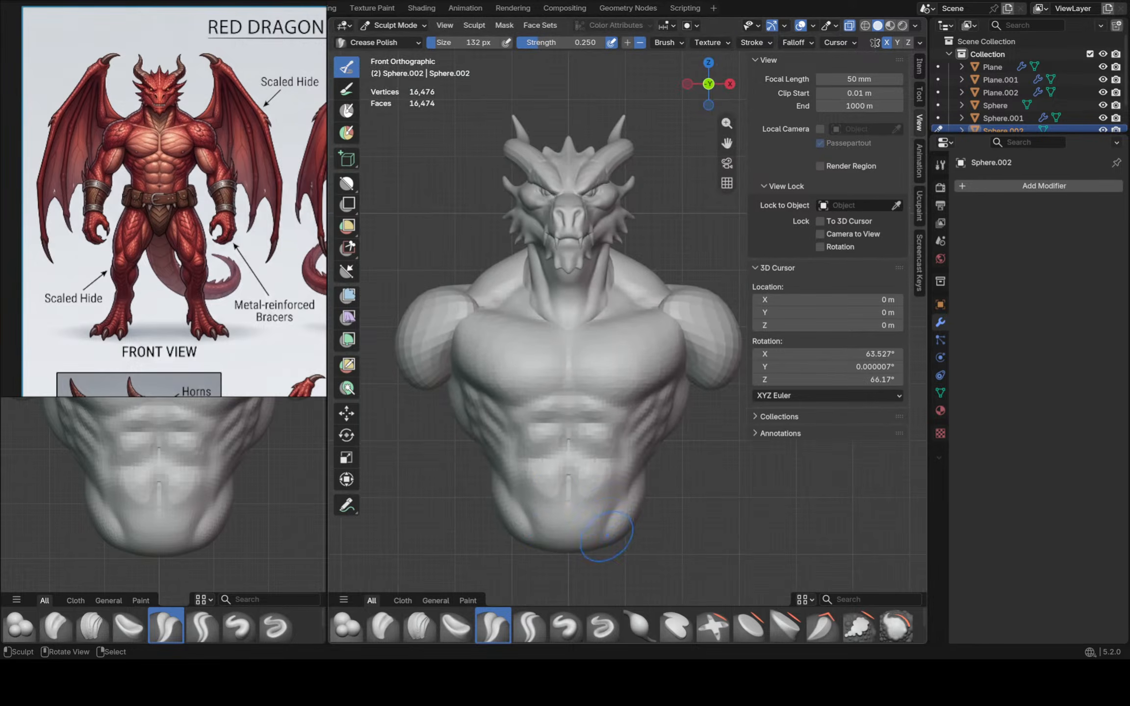
Pull the torso's lower abdomen downward and adjust the hip edges from behind with the Grab brush at 386 px
key(g)
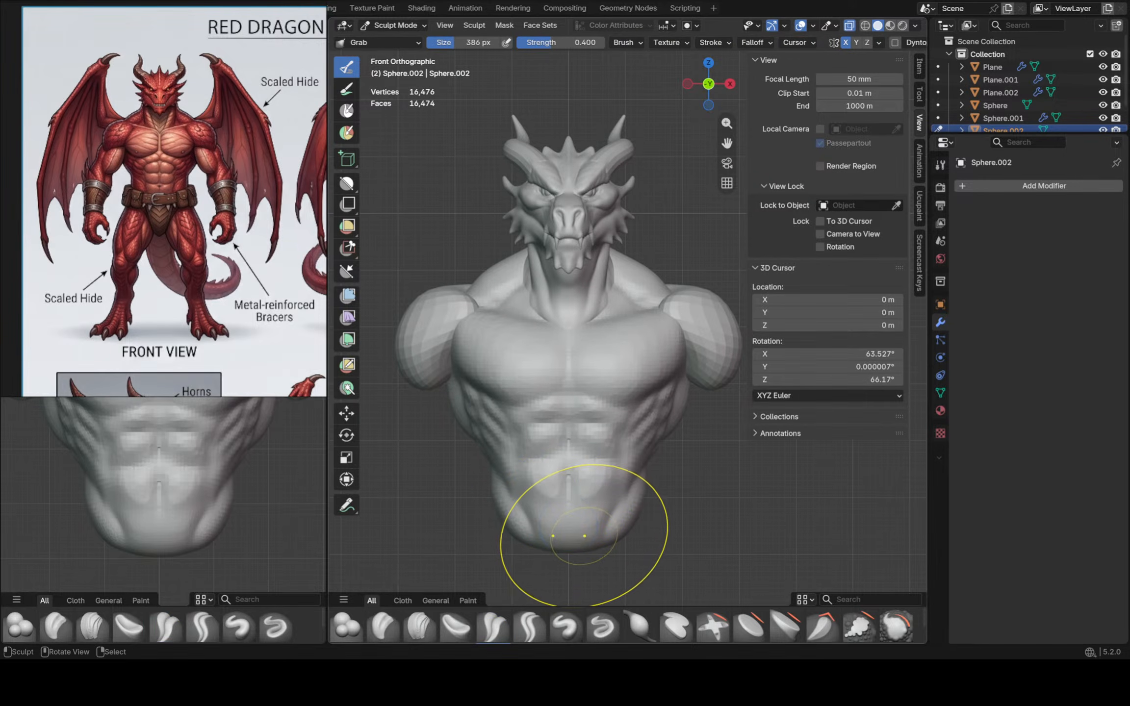
drag(582, 535, 581, 552)
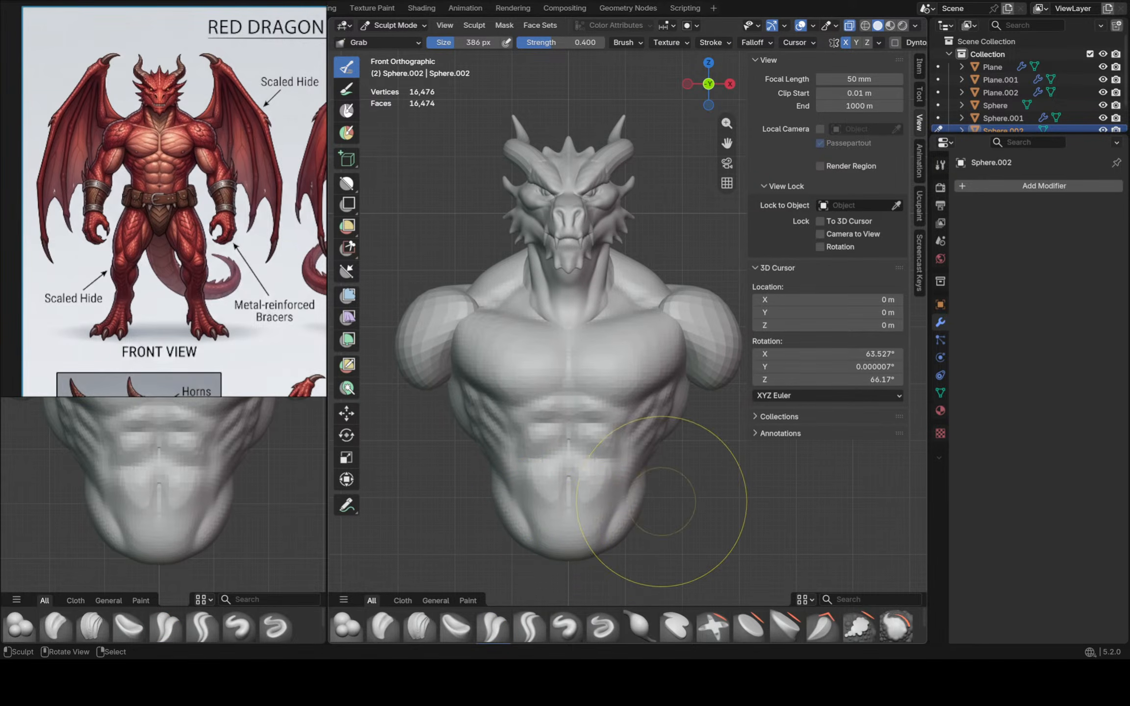
mouse_move(643, 492)
middle_down()
mouse_move(564, 490)
mouse_move(535, 507)
mouse_move(556, 449)
middle_up()
scroll(556, 453, up, 3)
mouse_move(556, 457)
mouse_down()
mouse_move(557, 494)
mouse_move(535, 499)
mouse_up()
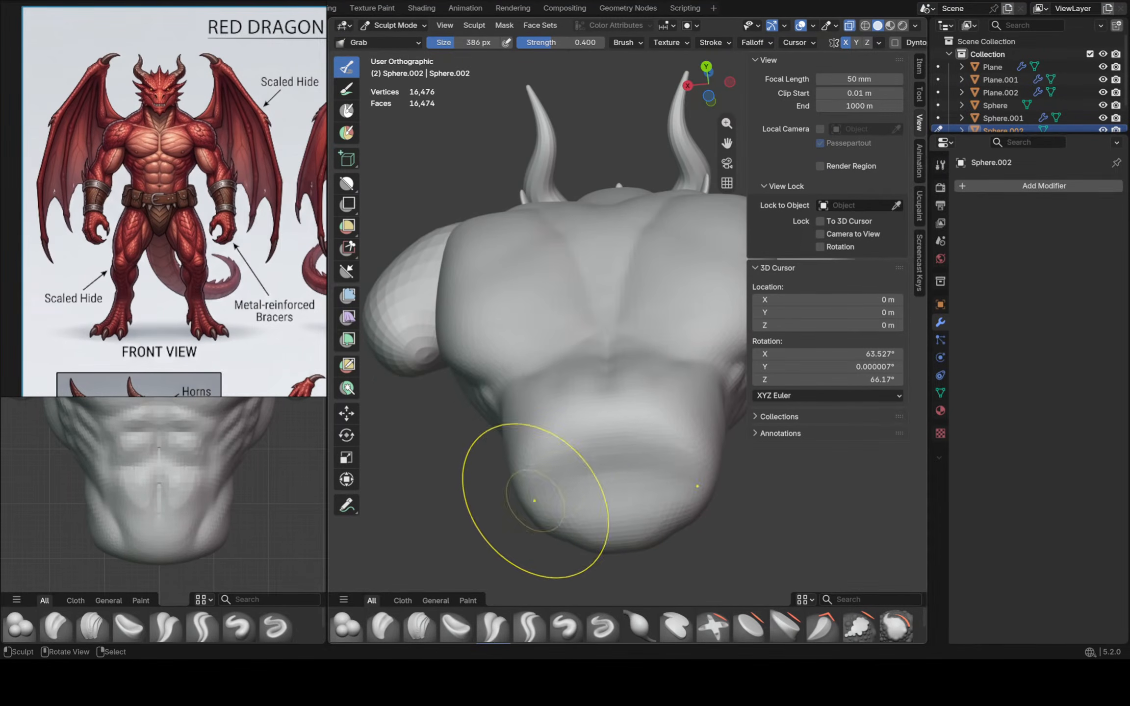
Even out the torso's underside outline from below with the Grab brush at 386 px, squaring its rounded corners
middle_drag(534, 499, 544, 427)
mouse_move(543, 449)
mouse_down()
mouse_move(558, 443)
mouse_move(533, 446)
mouse_up()
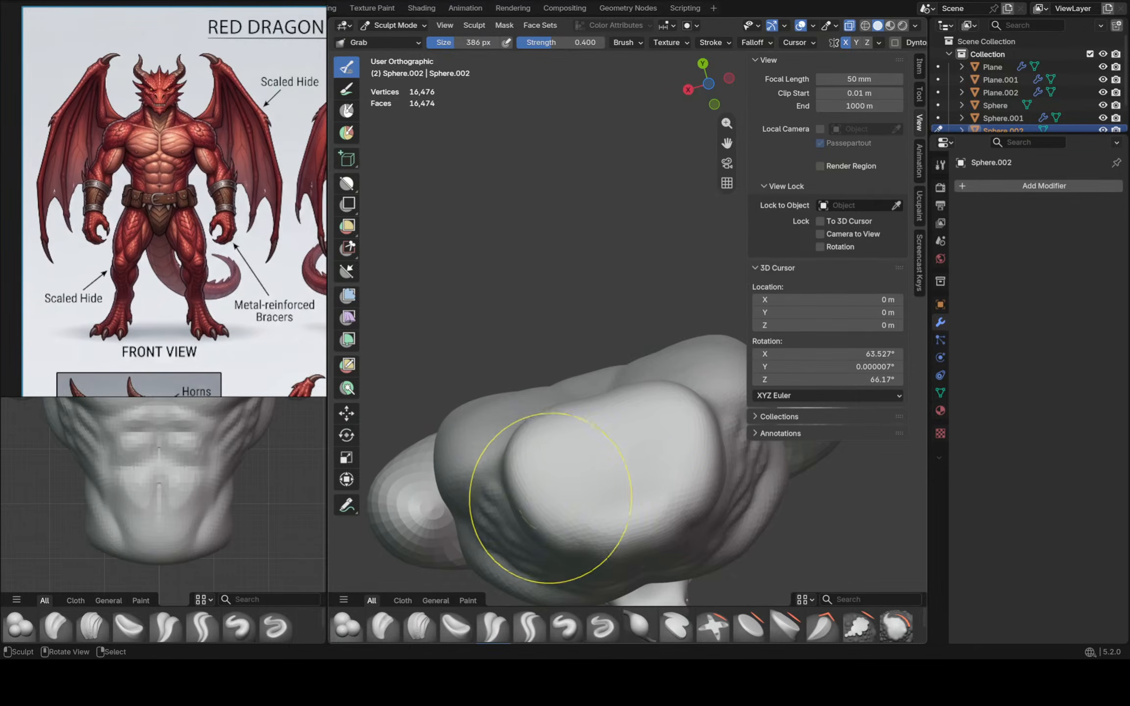
drag(548, 510, 546, 533)
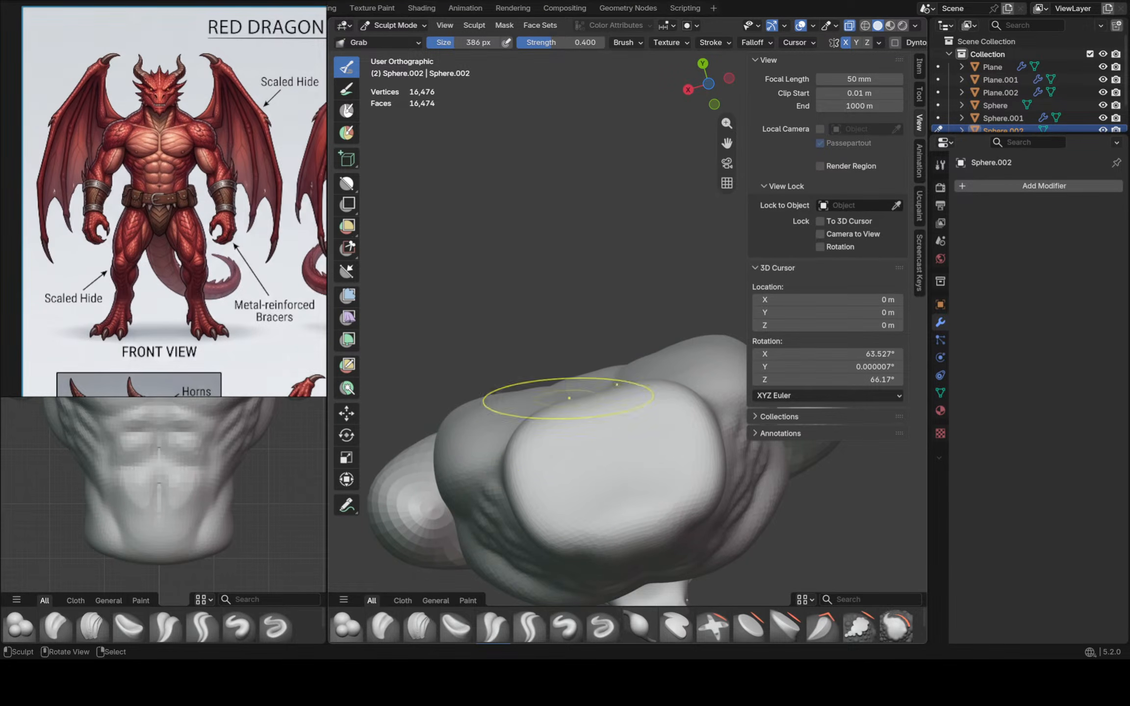
drag(538, 438, 535, 431)
middle_drag(528, 473, 550, 480)
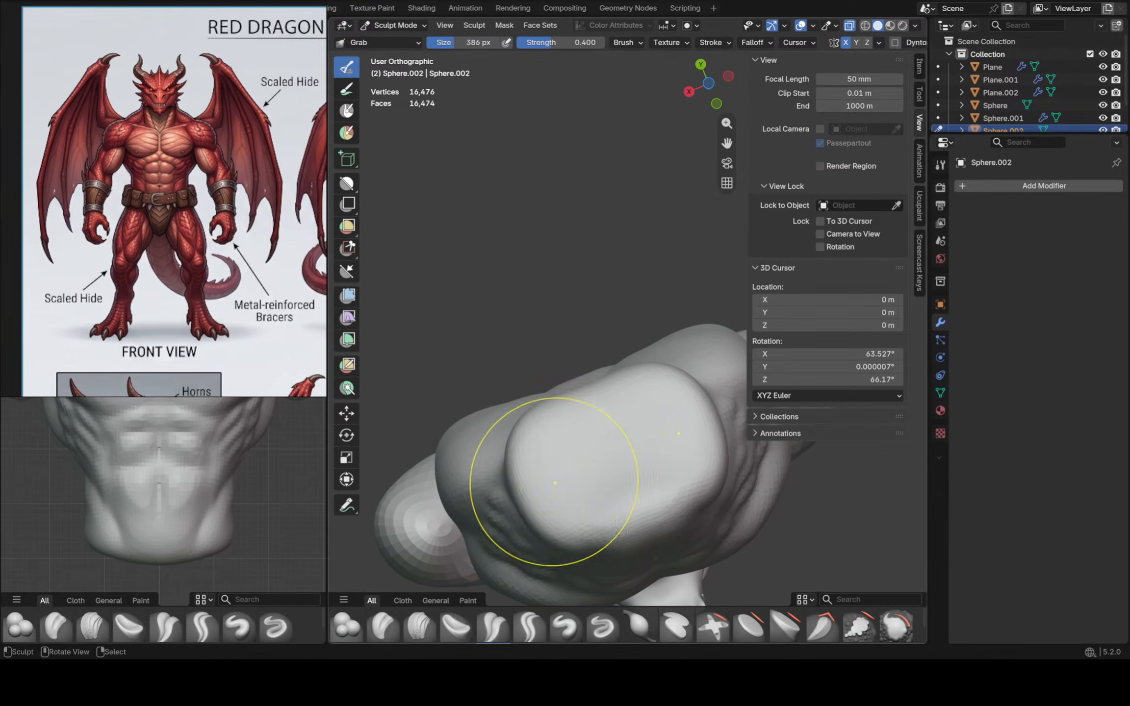
drag(547, 517, 544, 499)
middle_drag(528, 486, 532, 507)
drag(532, 509, 532, 475)
drag(537, 427, 573, 410)
drag(573, 413, 572, 411)
middle_drag(572, 411, 598, 425)
Shape the pelvis profile from the side with the Grab brush at 386 px, extending the front of the lower abdomen downward
key(KP_3)
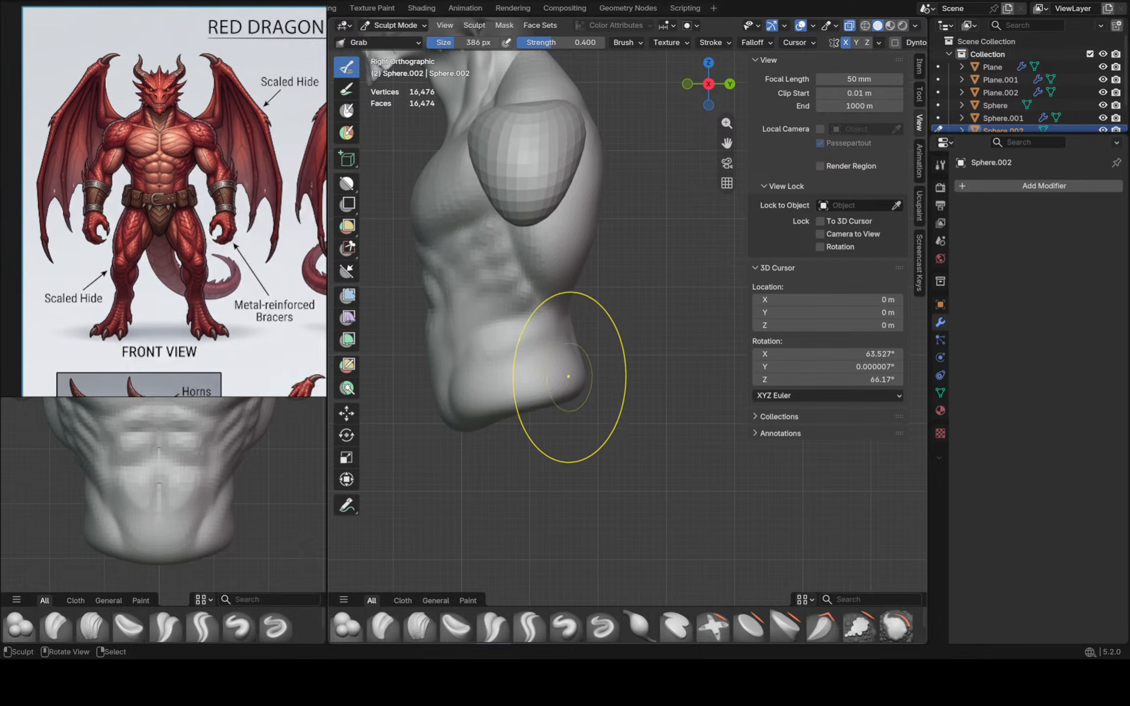
mouse_move(529, 383)
mouse_down()
mouse_move(528, 371)
mouse_move(507, 367)
mouse_up()
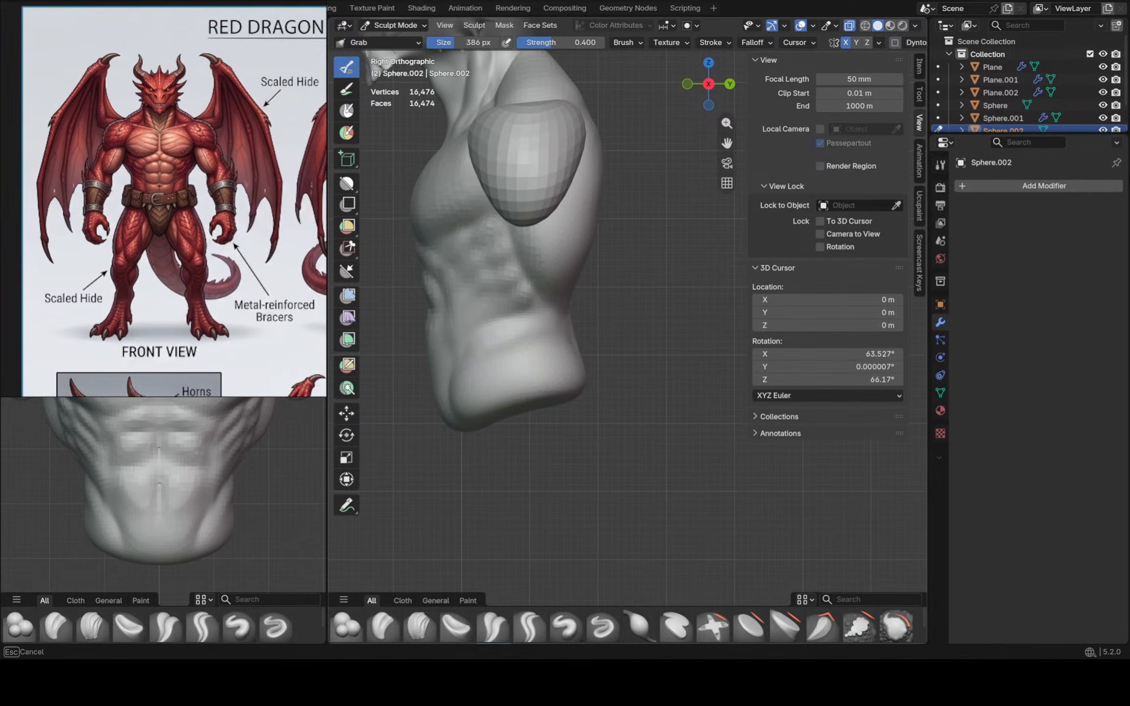
scroll(443, 414, up, 2)
drag(444, 414, 454, 449)
mouse_move(458, 415)
ctrl+middle_down()
mouse_move(458, 431)
mouse_move(552, 428)
ctrl+middle_up()
scroll(552, 427, up, 1)
mouse_move(552, 426)
mouse_down()
mouse_move(571, 438)
mouse_move(567, 405)
mouse_move(567, 418)
mouse_up()
key(KP_1)
scroll(573, 436, down, 1)
scroll(565, 426, up, 2)
scroll(553, 382, down, 2)
scroll(563, 434, down, 4)
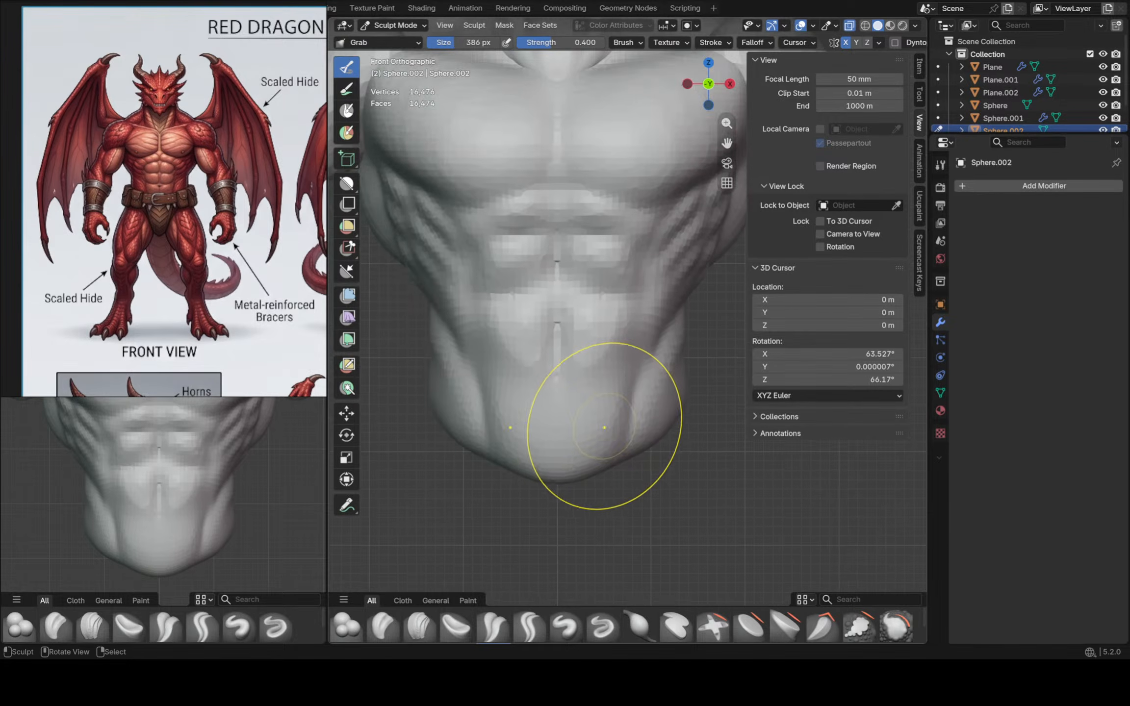
Carve the crease beneath the chest muscles above the abdominals with the Crease Polish brush at 114 px
key(f)
click(547, 453)
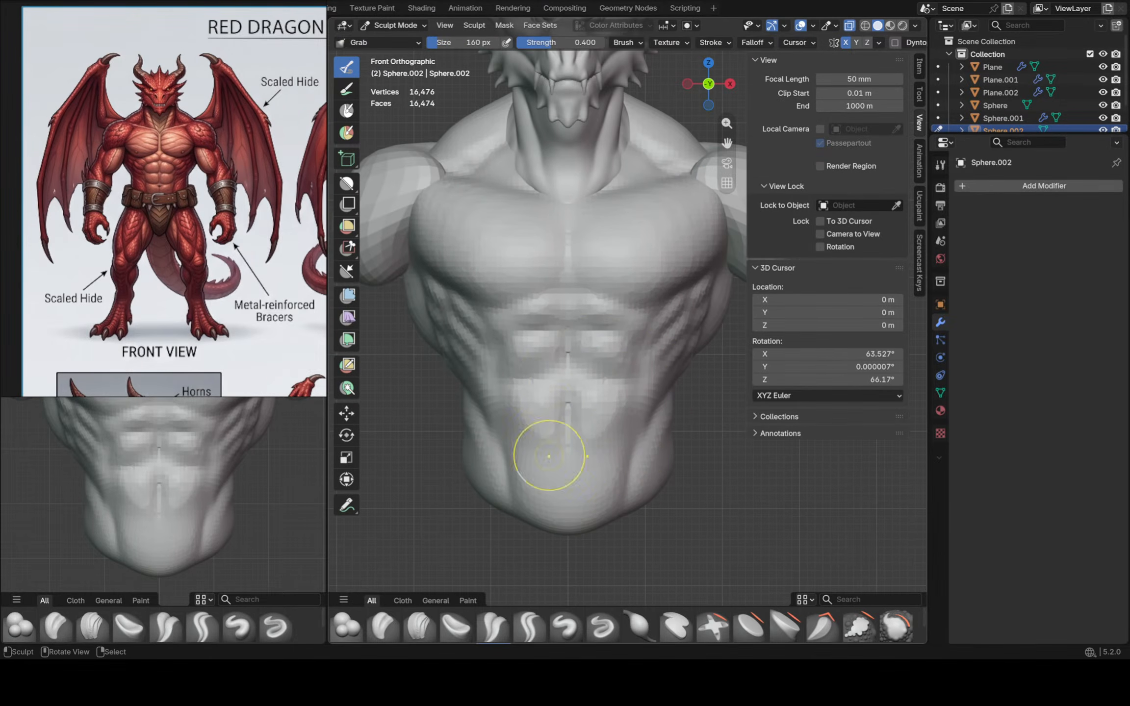
click(492, 626)
scroll(546, 344, up, 2)
scroll(545, 345, up, 2)
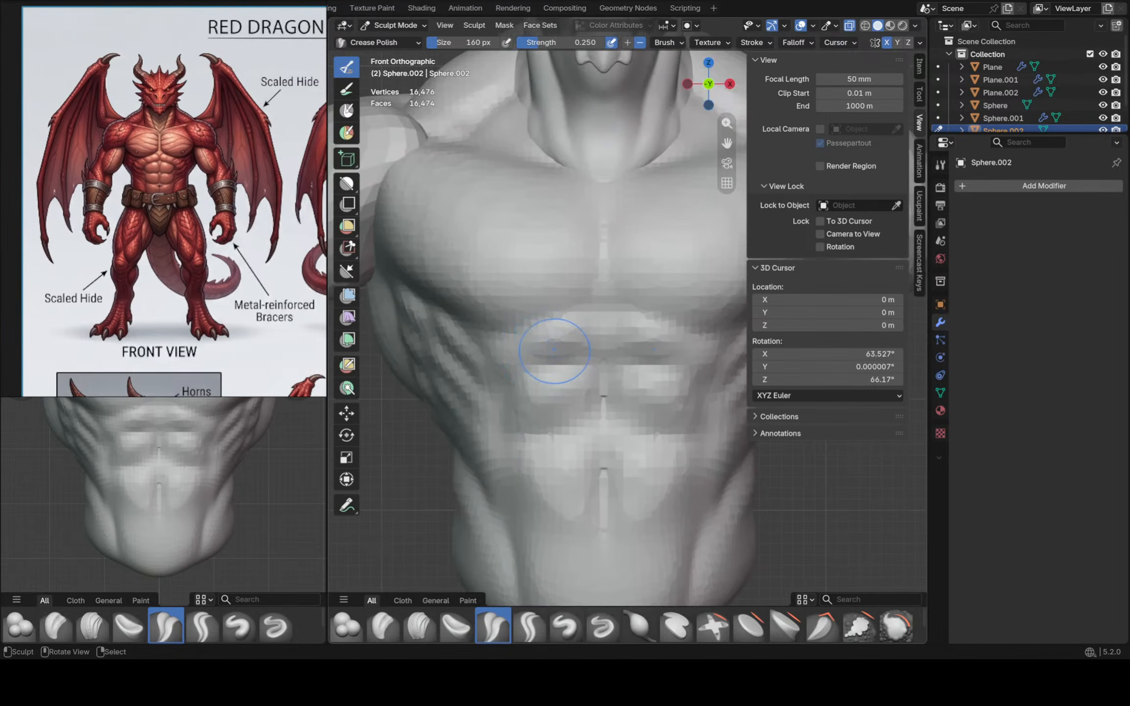
key(f)
click(579, 351)
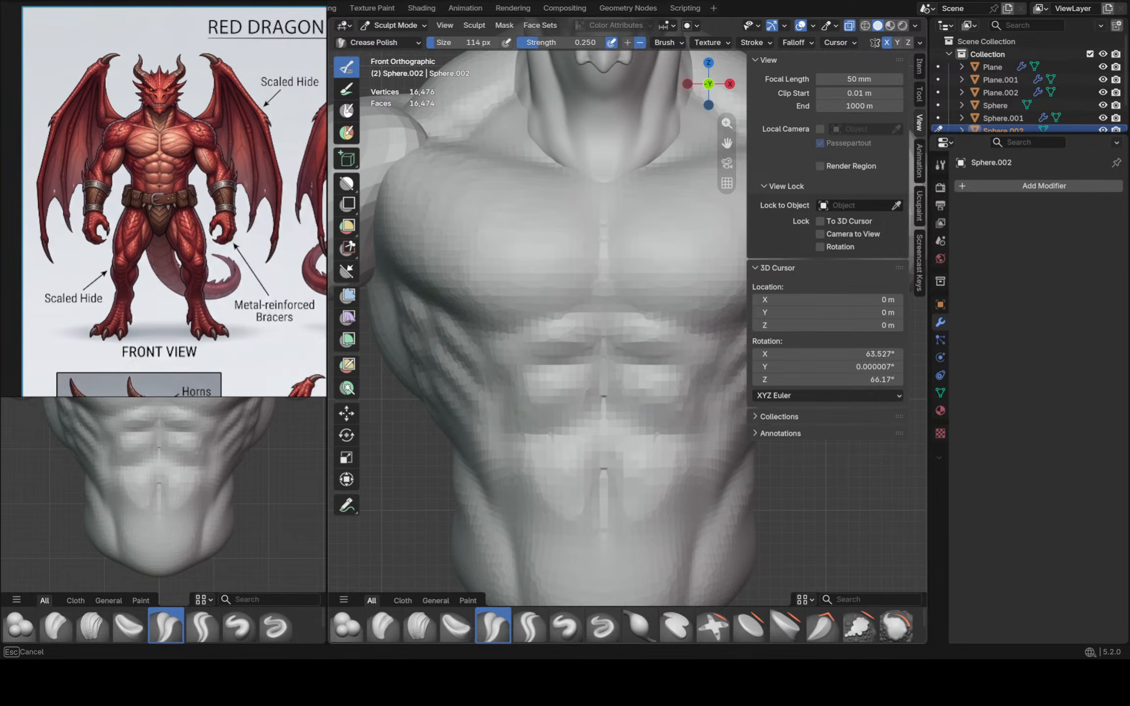
drag(564, 310, 530, 317)
drag(532, 318, 475, 320)
scroll(469, 233, down, 2)
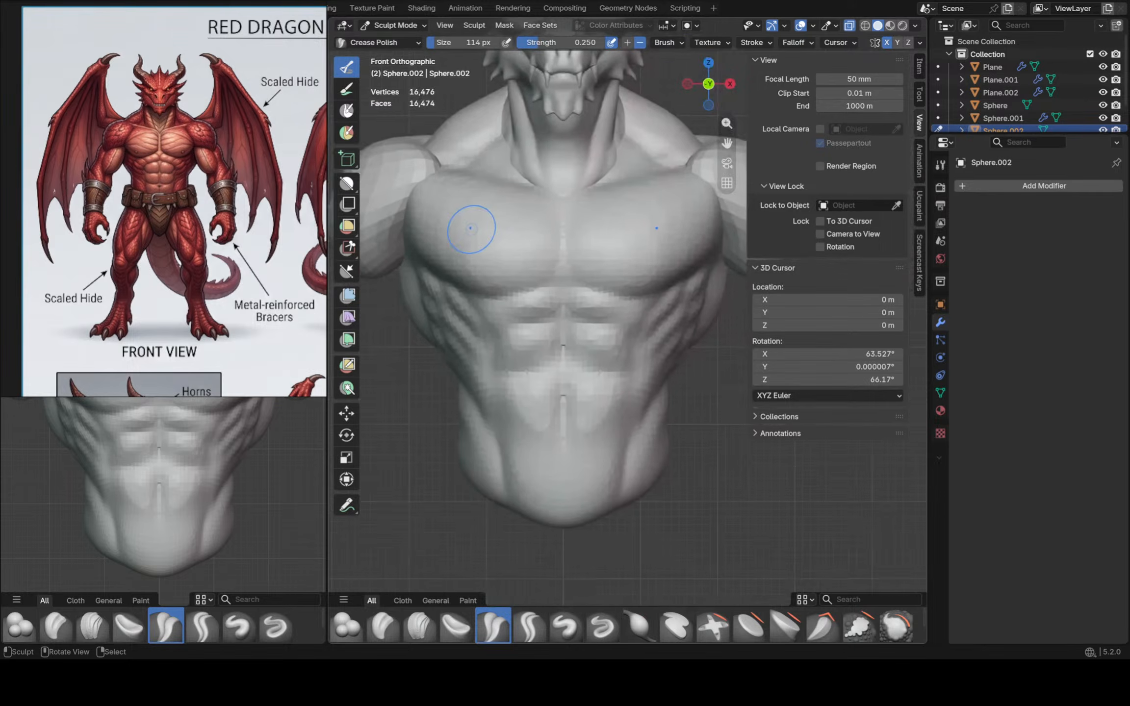
Try raising a small detail on the lower outer chest muscles with the Draw brush at 114 px
shift+middle_drag(501, 235, 462, 298)
shift+middle_drag(529, 286, 501, 275)
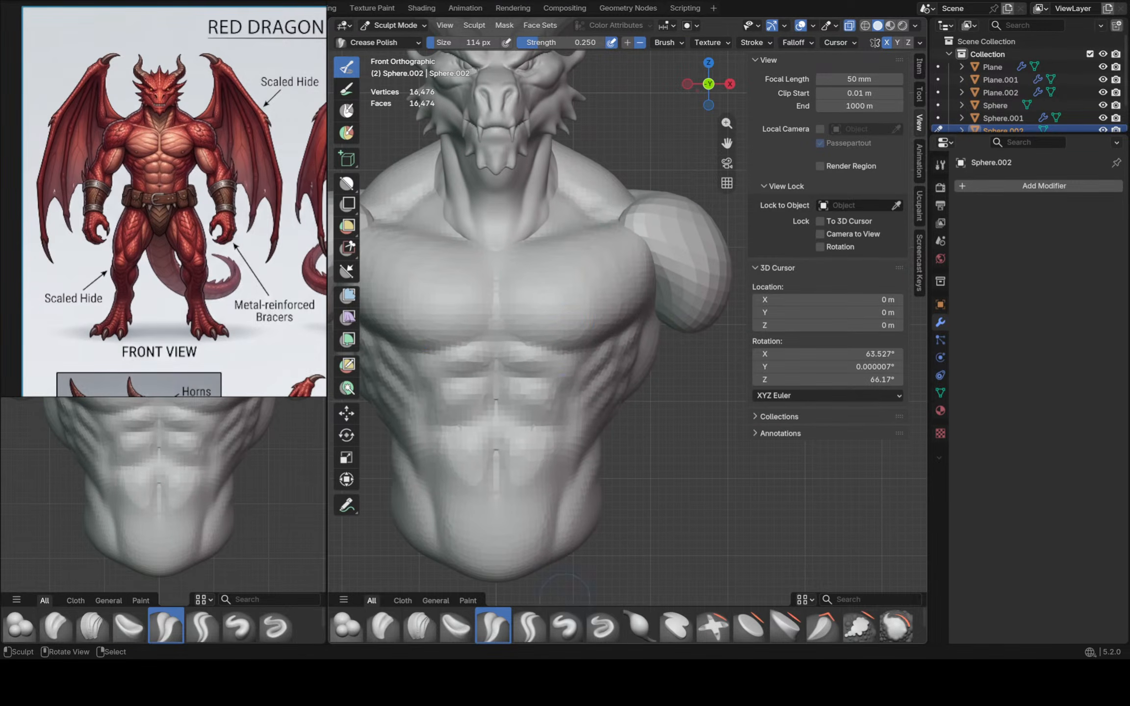
click(565, 625)
scroll(559, 323, up, 3)
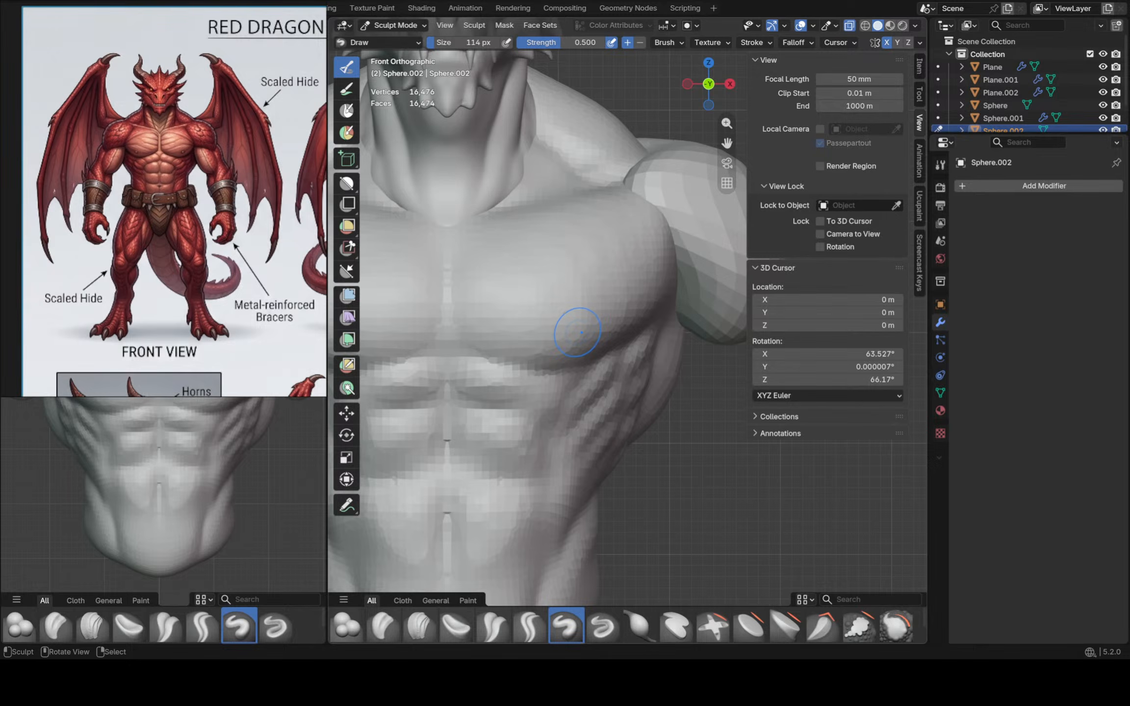
drag(588, 317, 584, 320)
scroll(601, 324, down, 3)
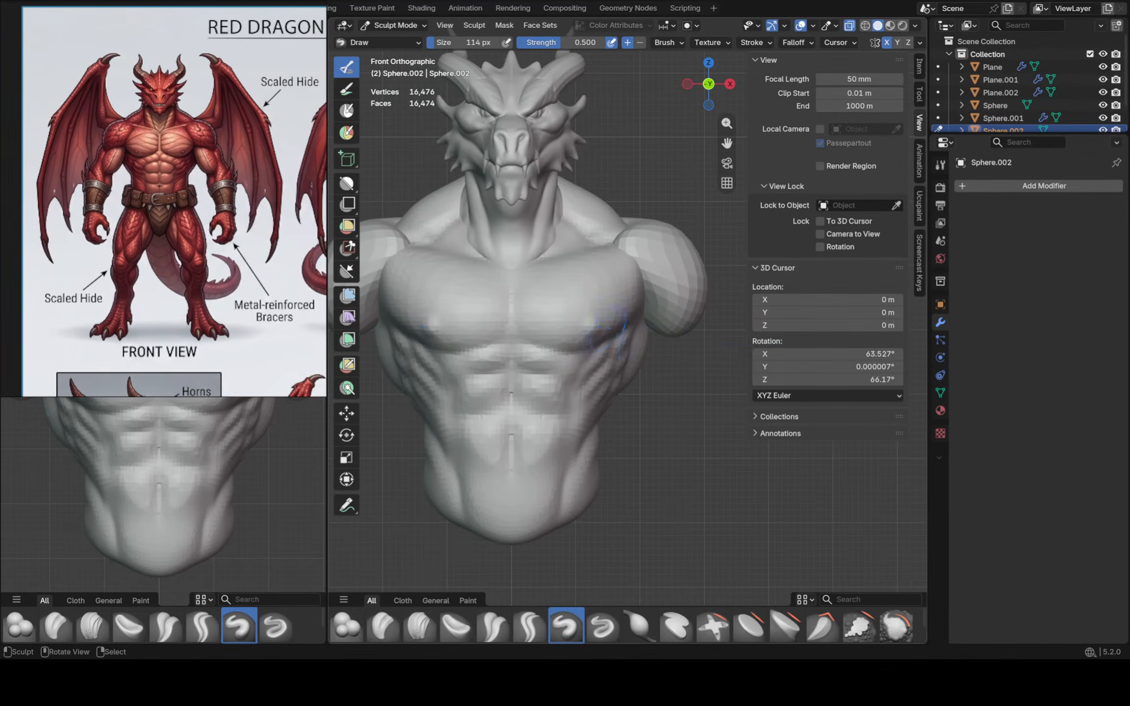
key(z)
key(Escape)
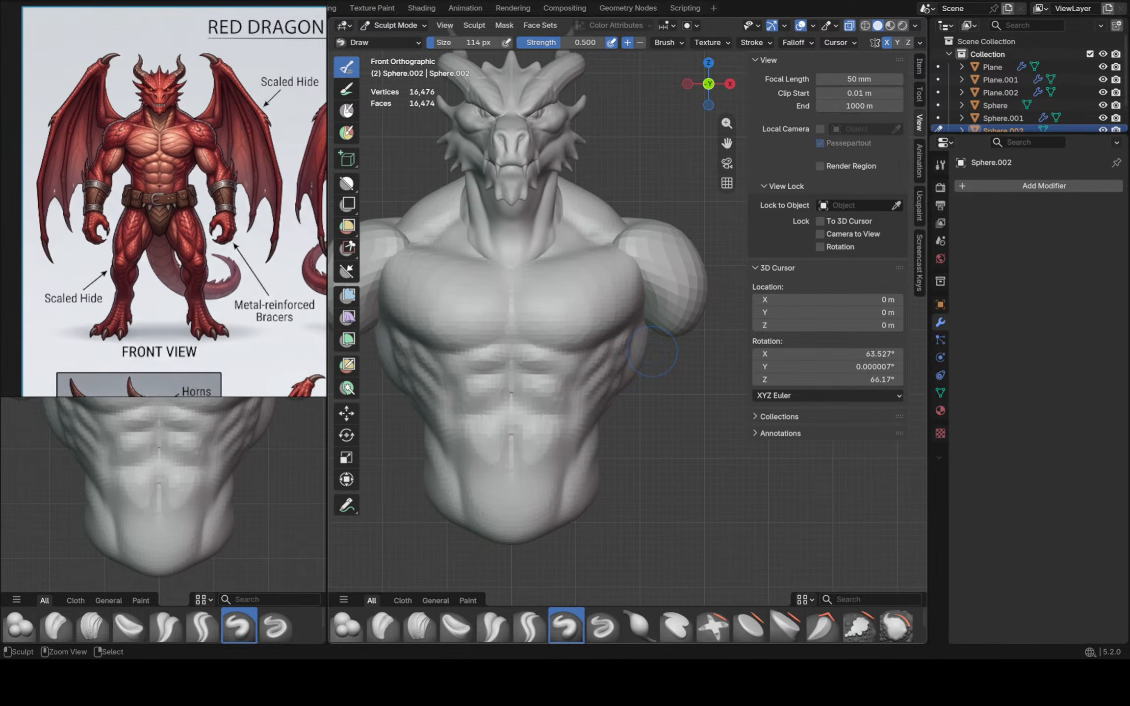
ctrl+middle_drag(652, 351, 624, 398)
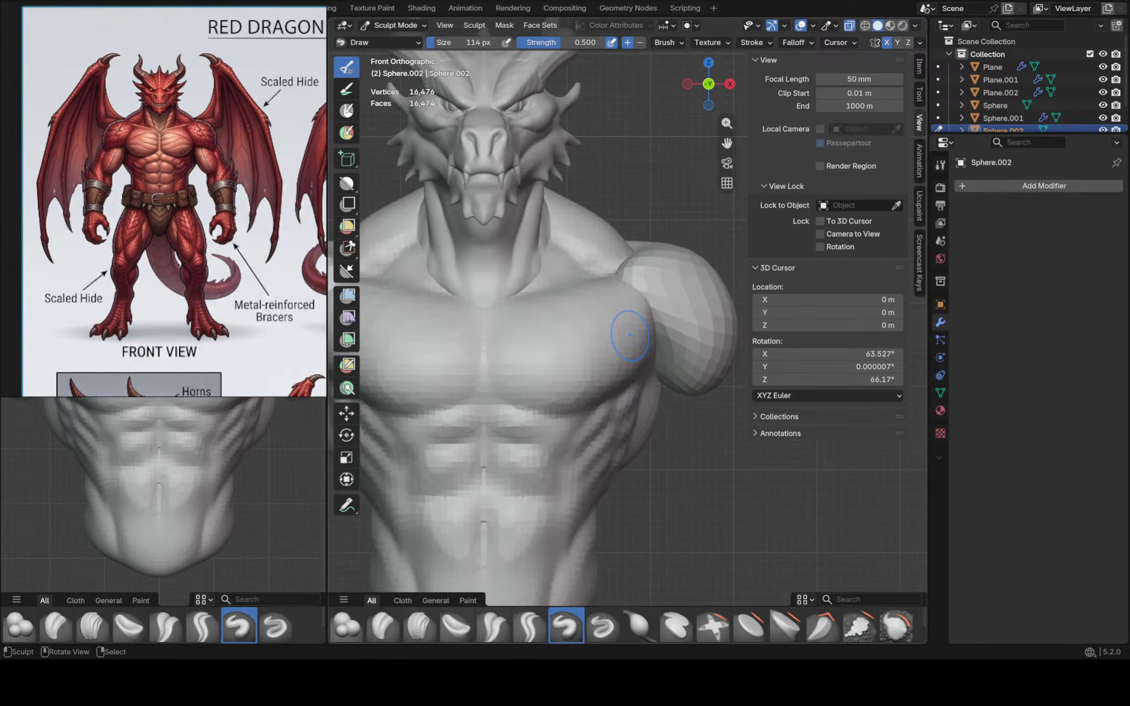
Switch sculpting to the shoulder sphere and adjust its front edge against the chest with the Grab brush at 282 px
key(g)
mouse_move(640, 351)
middle_down()
mouse_move(630, 291)
mouse_move(520, 294)
middle_up()
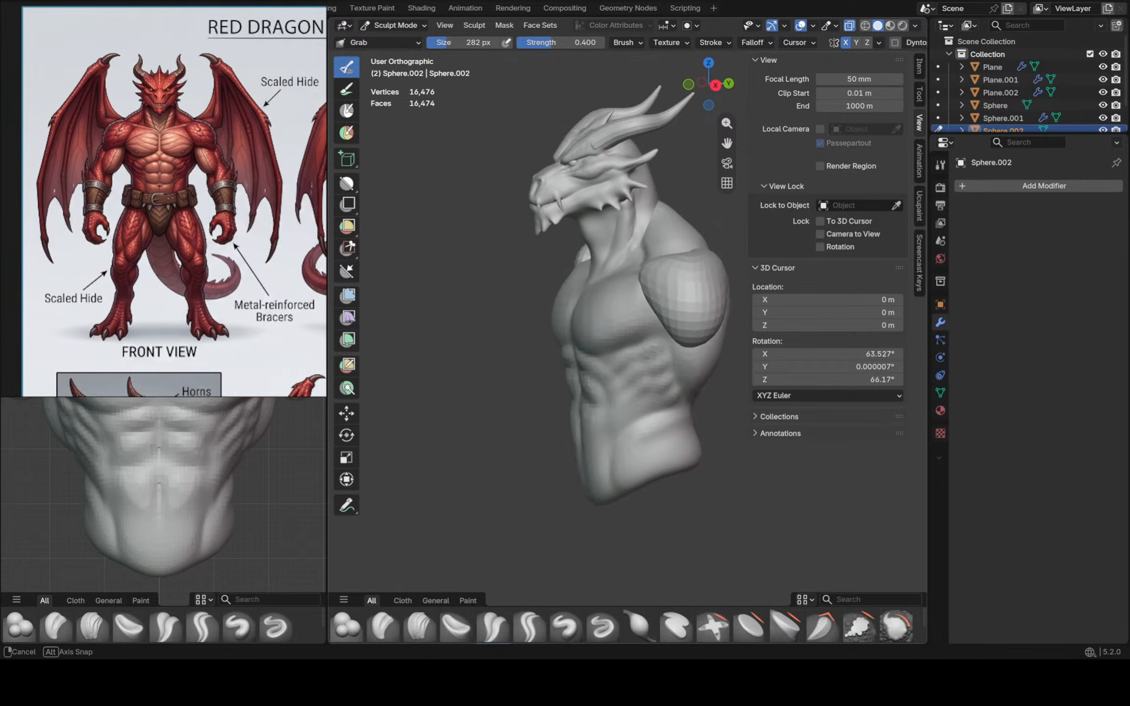
mouse_move(588, 290)
middle_down()
mouse_move(650, 283)
mouse_move(637, 289)
middle_up()
scroll(662, 281, up, 1)
key(alt+q)
drag(655, 289, 659, 291)
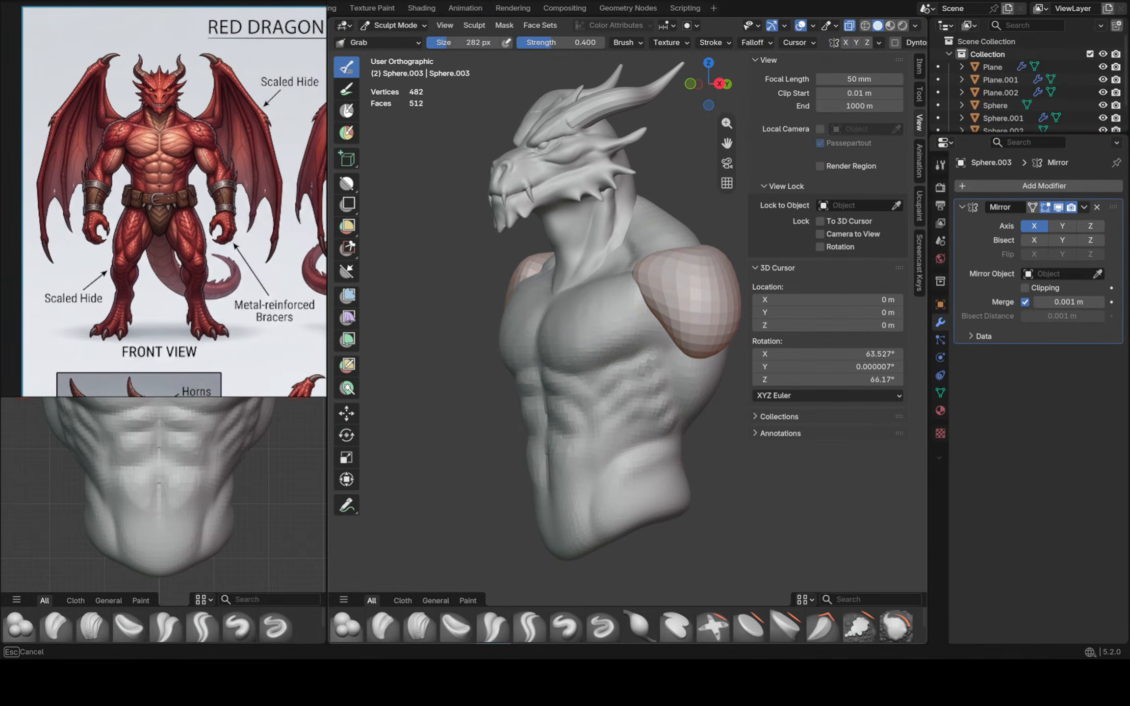
middle_drag(637, 283, 637, 283)
Switch sculpting to the torso and deepen the crease beneath the chest muscles with the Crease Polish brush at 128 px
key(alt+q)
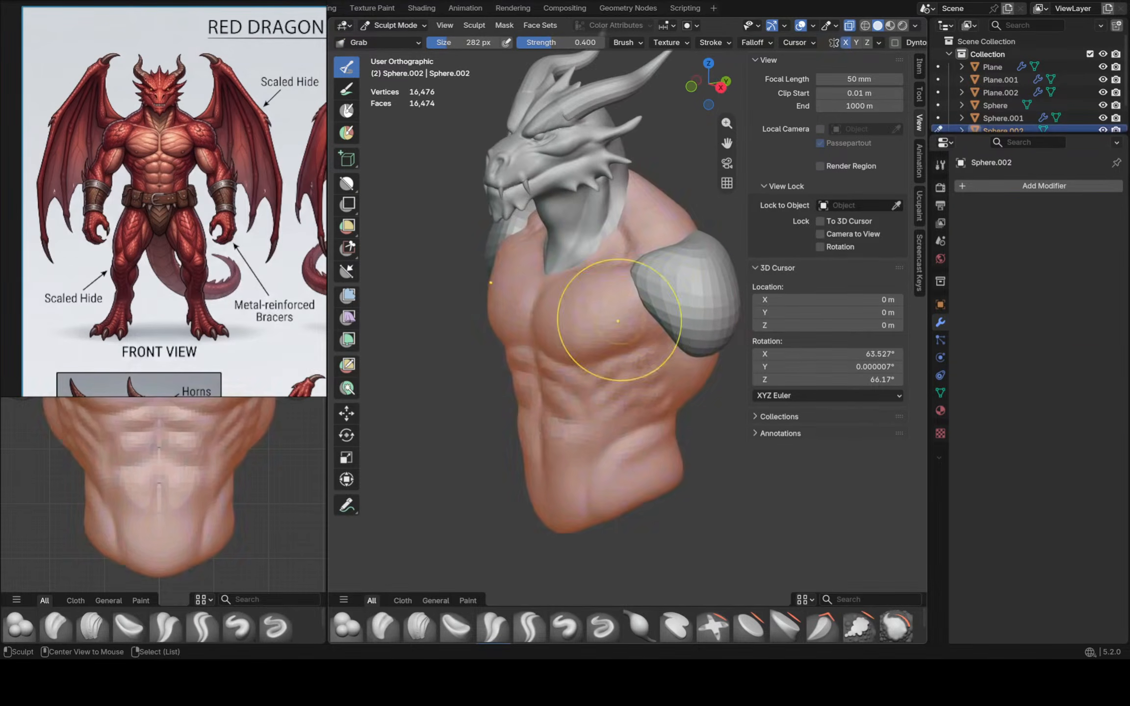
middle_drag(630, 326, 653, 402)
key(KP_1)
scroll(646, 300, down, 2)
scroll(660, 349, up, 1)
scroll(664, 360, down, 1)
scroll(650, 402, up, 2)
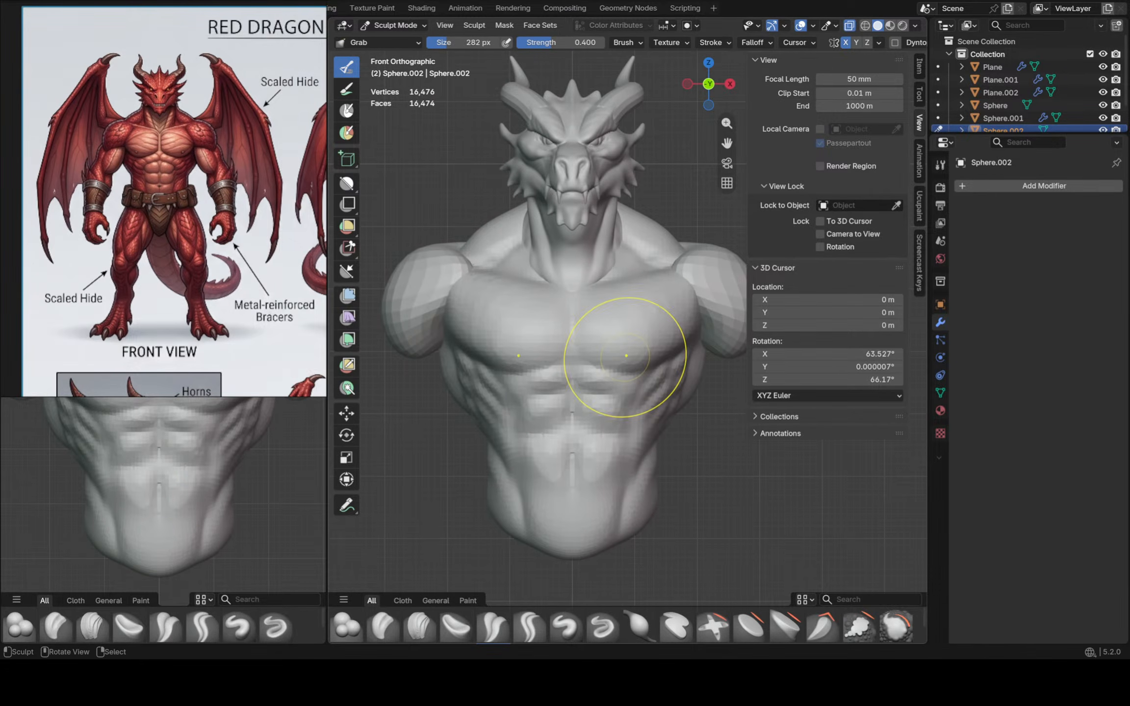
click(493, 626)
scroll(655, 379, down, 1)
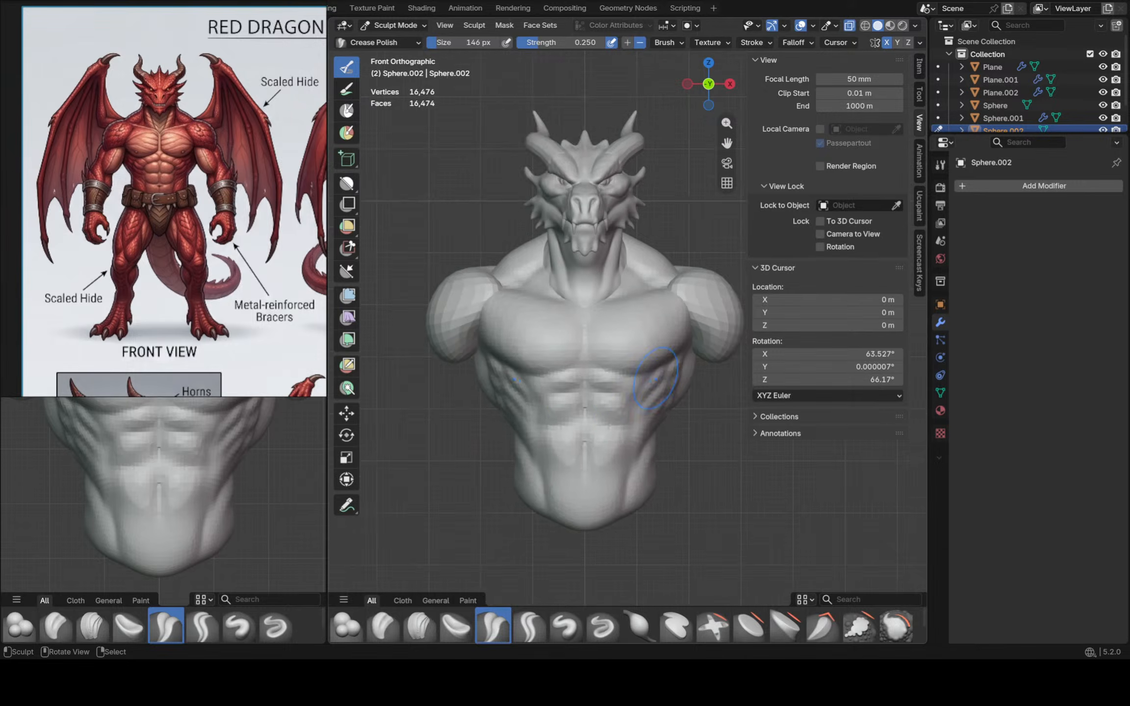
scroll(655, 379, up, 3)
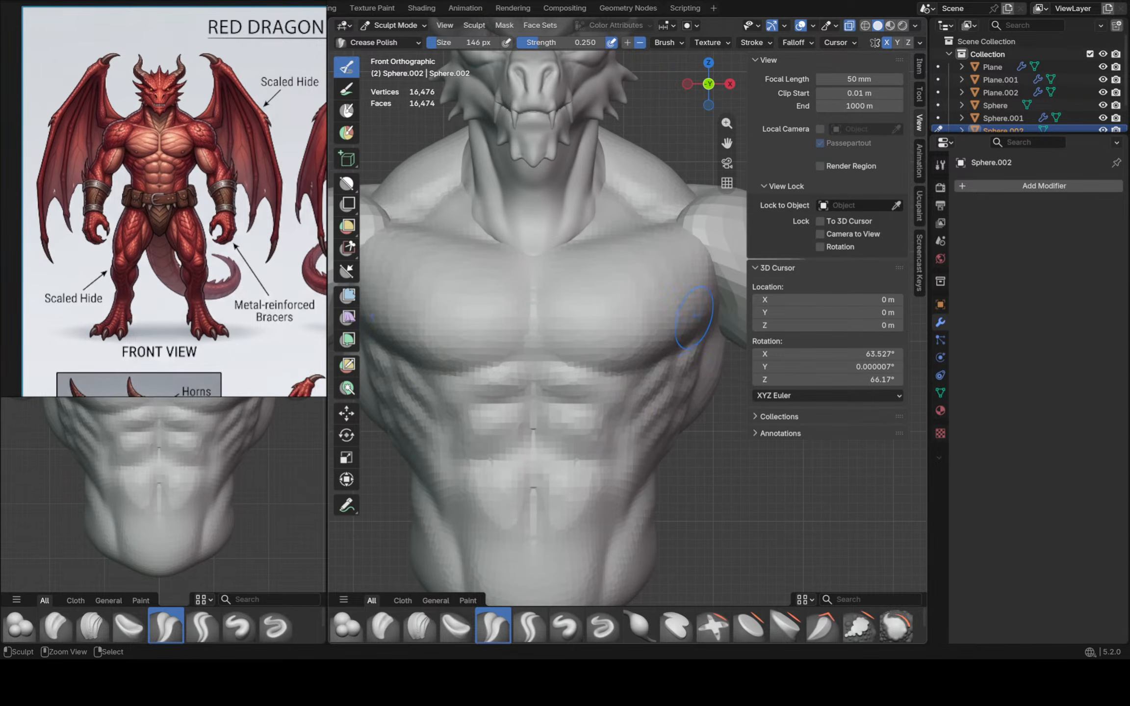
key(f)
click(678, 322)
mouse_move(632, 349)
mouse_down()
mouse_move(571, 341)
mouse_move(561, 359)
mouse_up()
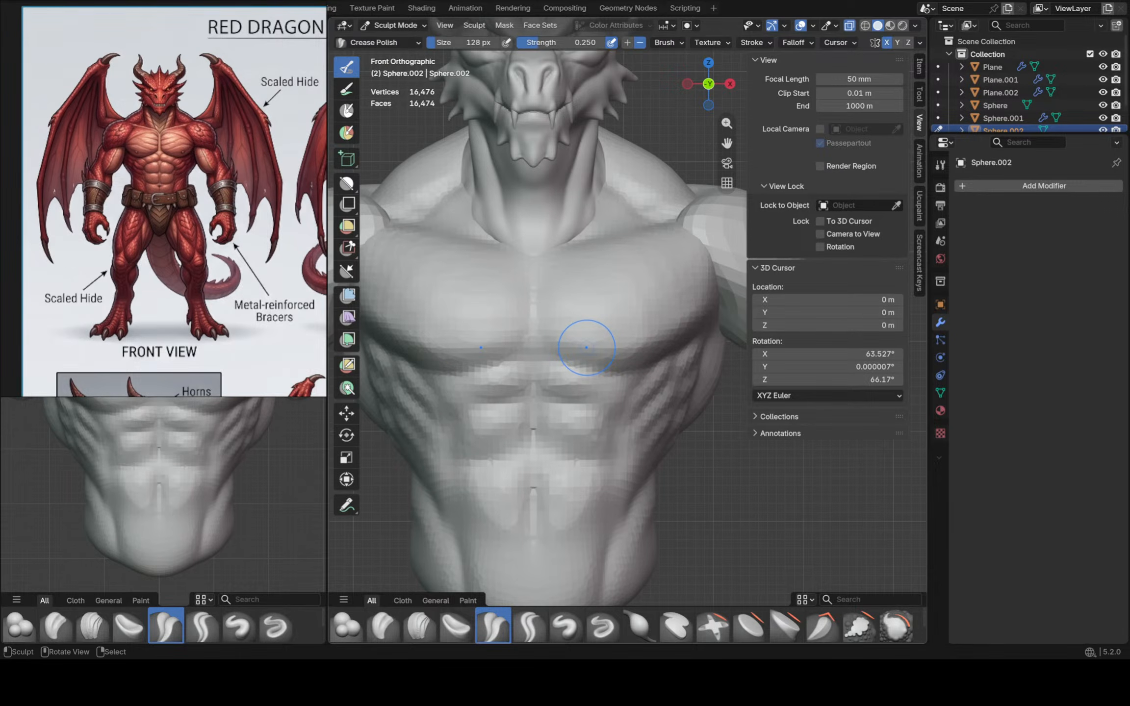
Sharpen the crease between the chest muscles and upper abdominals with the Crease Sharp brush
key(f)
click(579, 344)
click(530, 624)
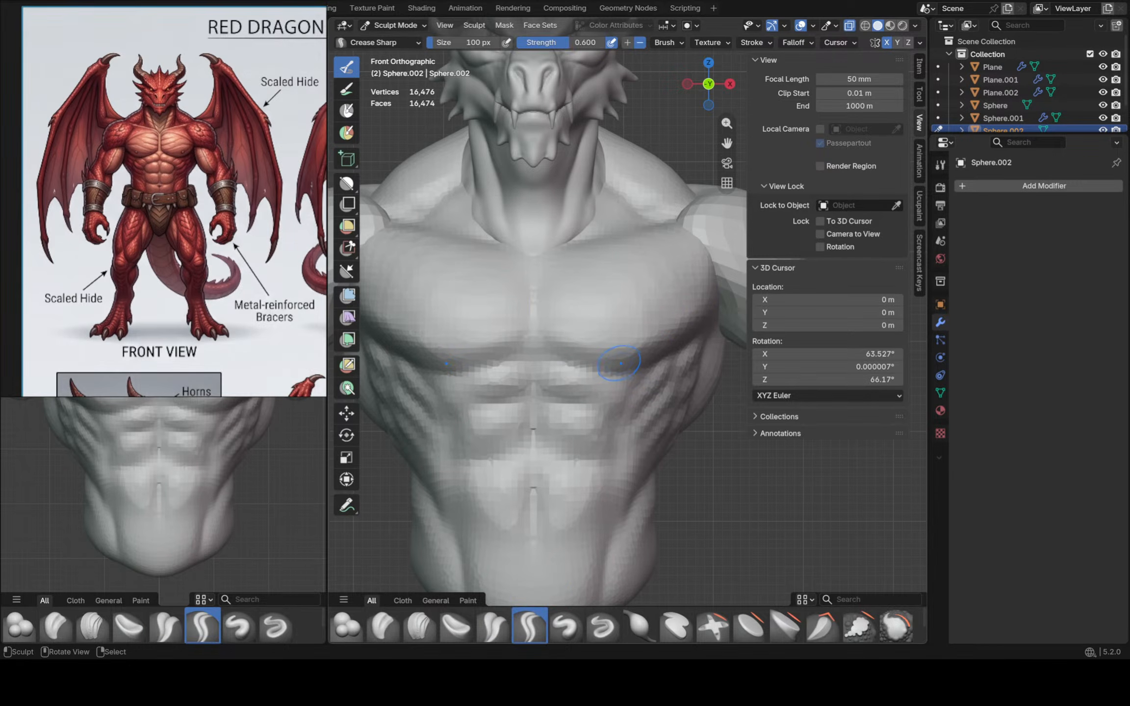
key(f)
click(607, 358)
Reshape the outer chest muscles where they meet the shoulders with the Grab brush at 340 px
key(g)
key(f)
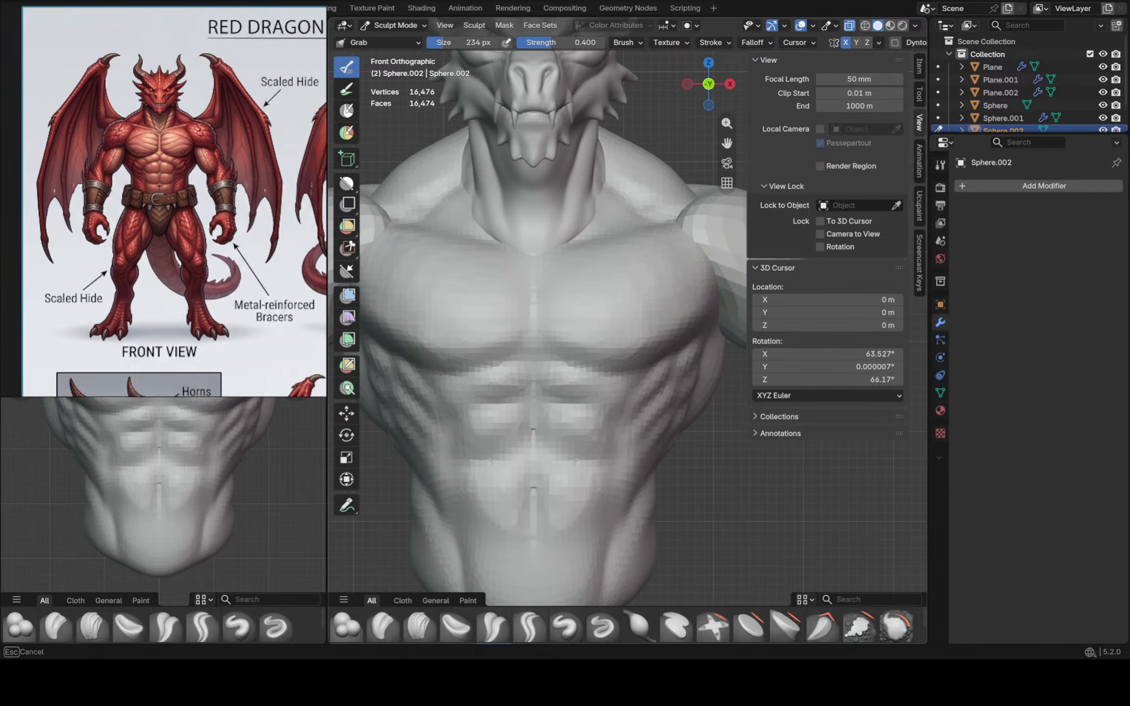
click(732, 305)
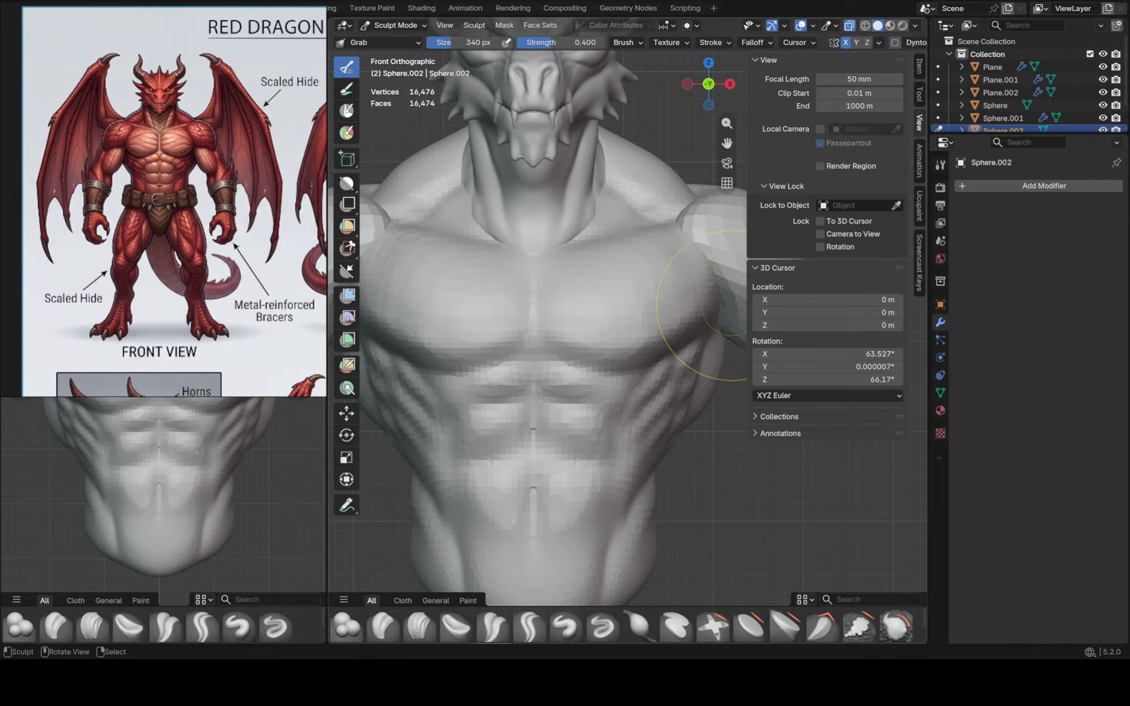
shift+middle_drag(732, 304, 664, 329)
drag(634, 344, 648, 342)
drag(645, 316, 652, 323)
drag(608, 278, 614, 282)
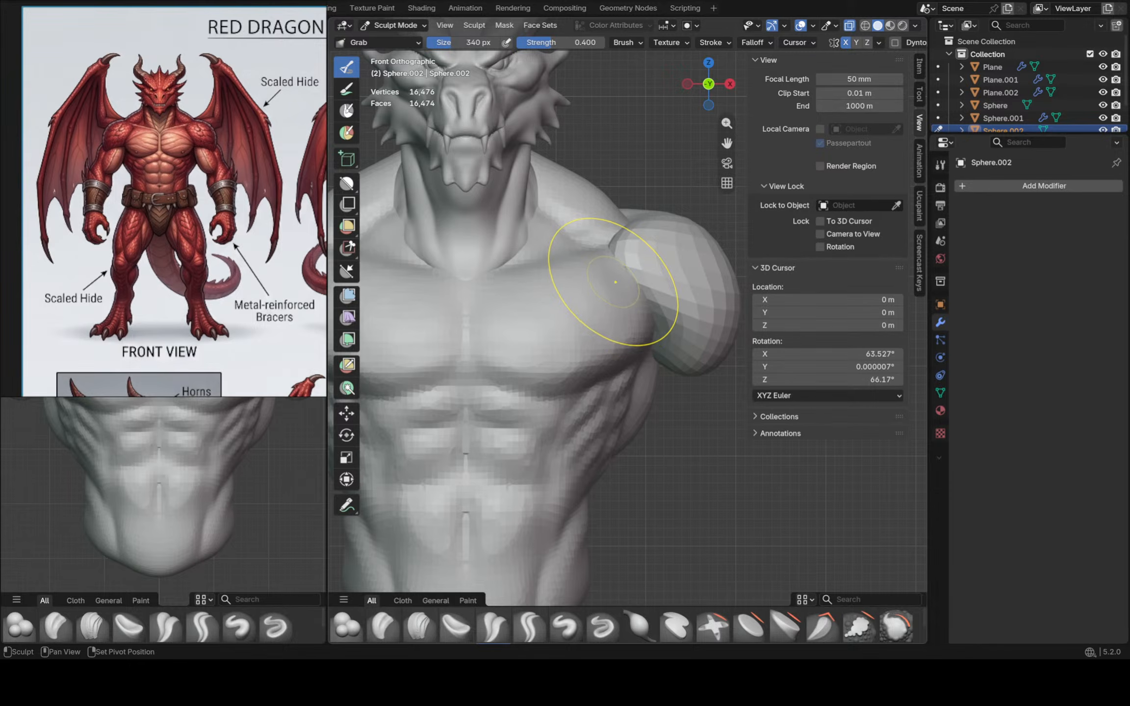
scroll(622, 274, down, 2)
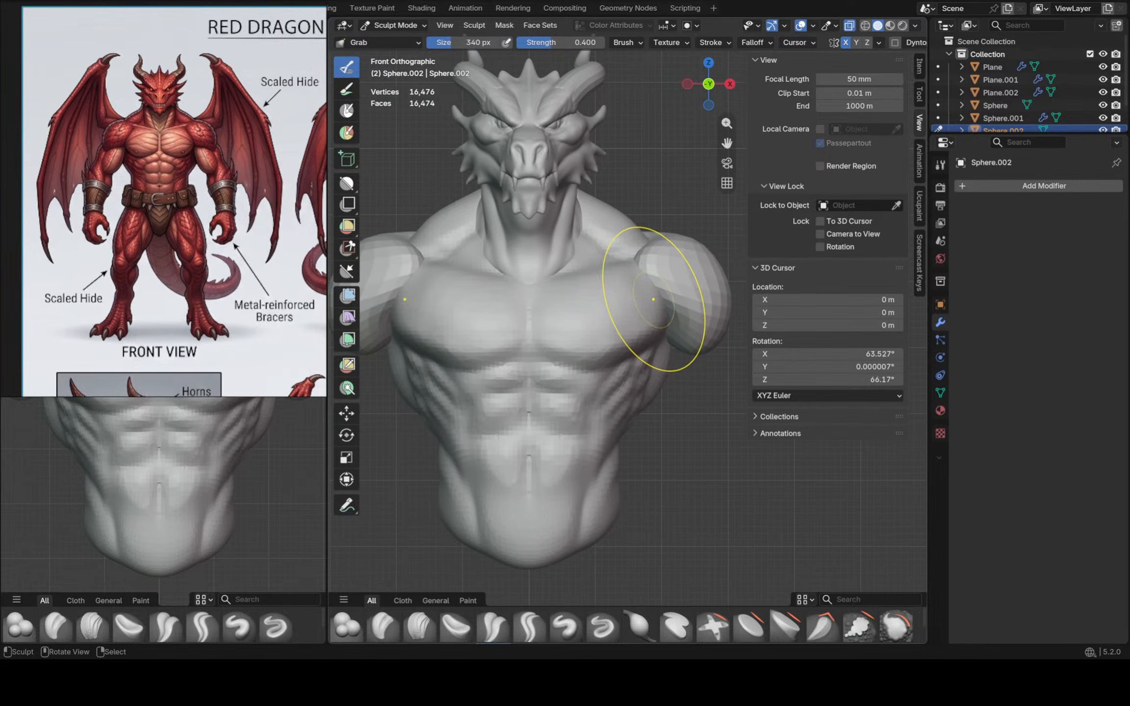
scroll(647, 295, down, 3)
scroll(604, 308, up, 3)
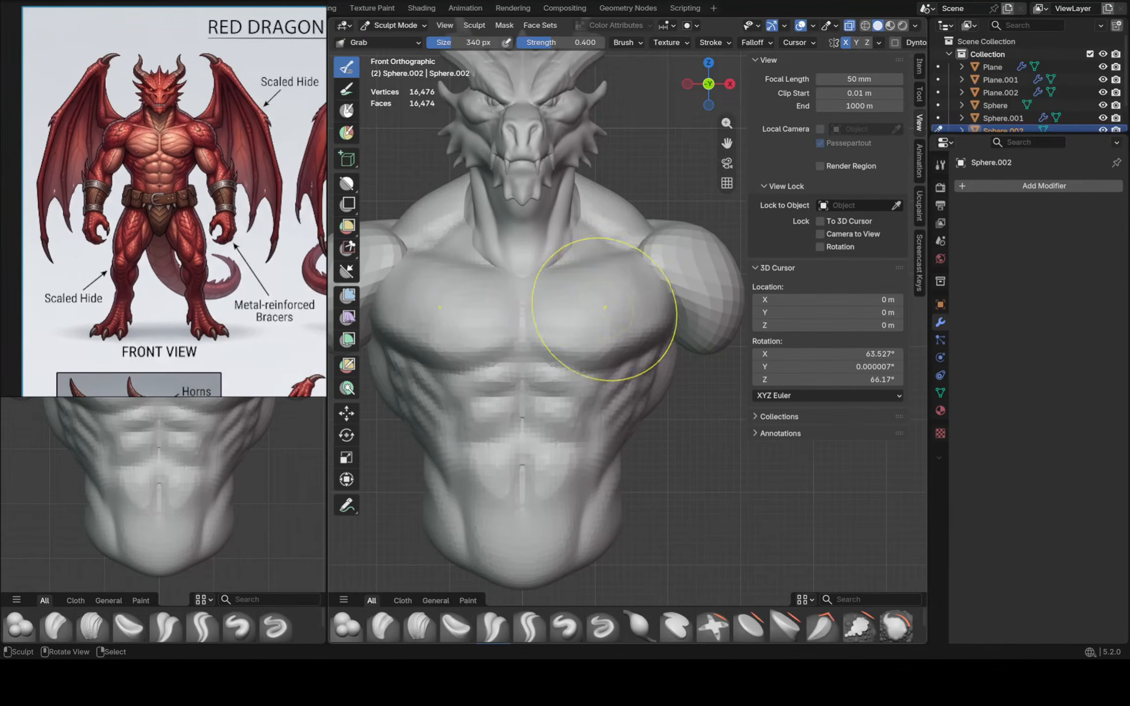
Carve the chest's centre line and fine muscle striations with the Crease Polish brush at 74 px, and save the file
scroll(562, 338, up, 1)
click(492, 625)
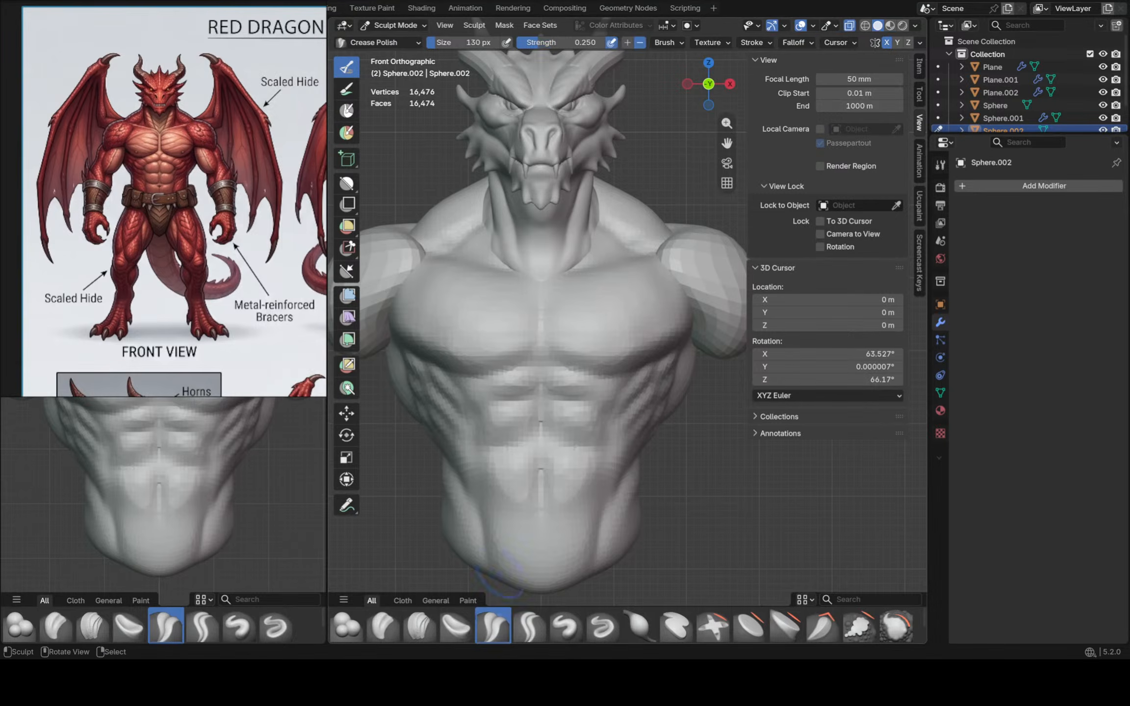
key(f)
click(538, 387)
scroll(541, 353, up, 4)
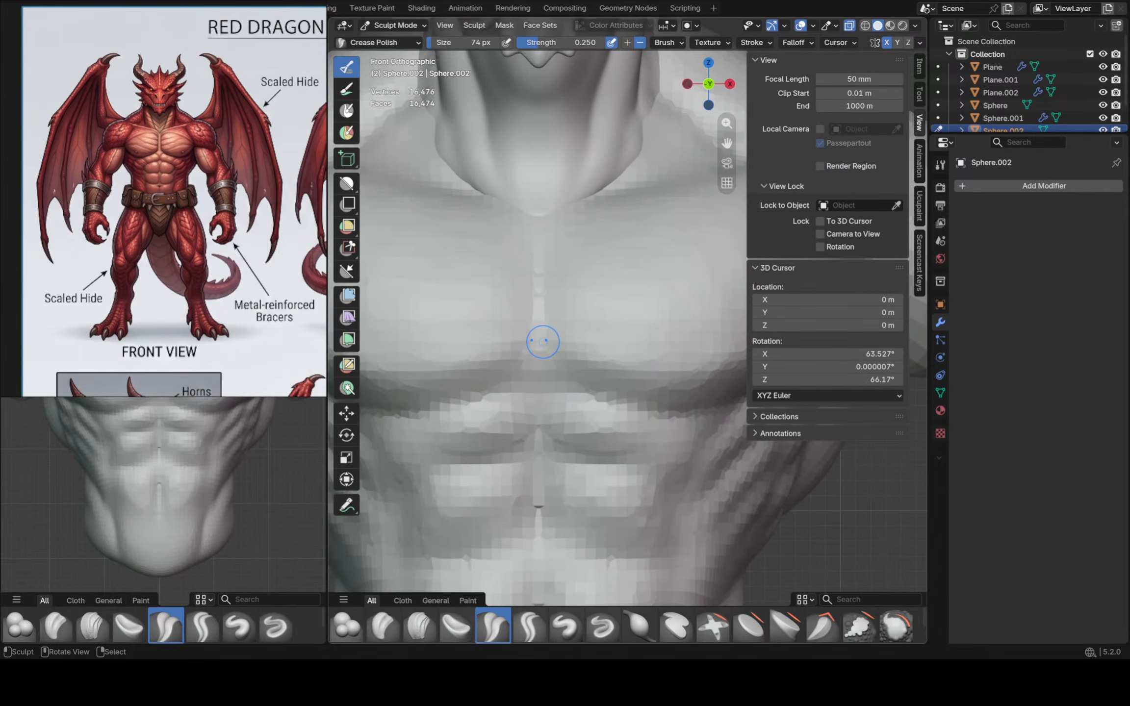
scroll(532, 313, down, 3)
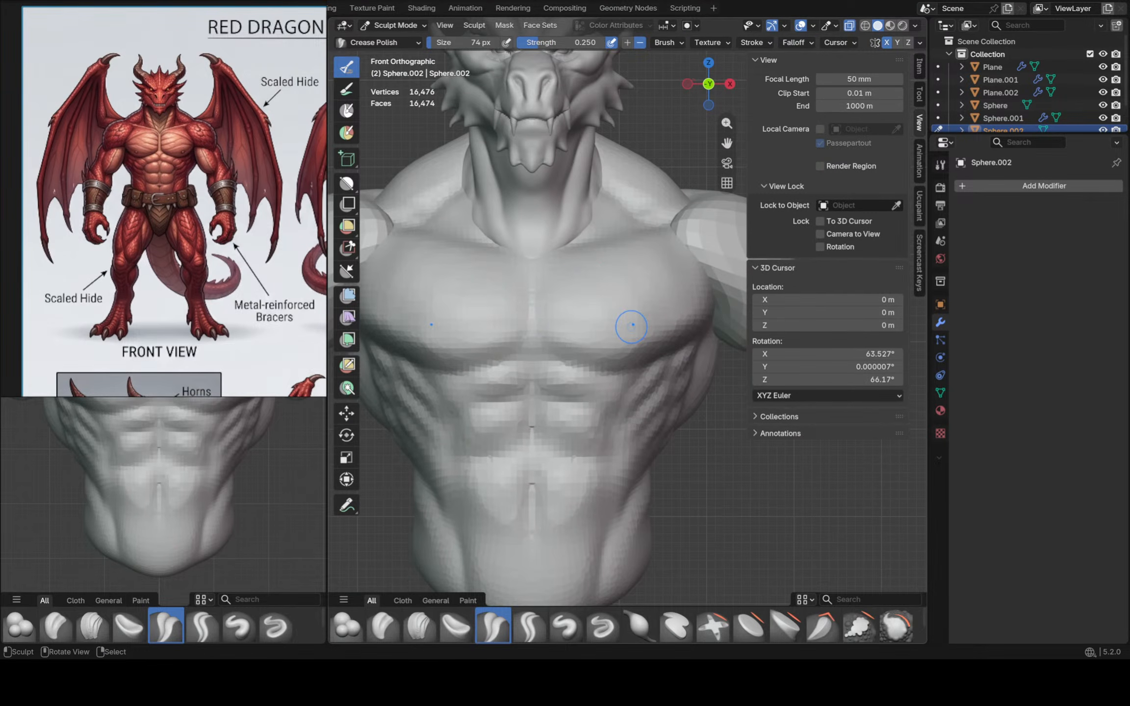
key(n)
shift+middle_drag(637, 321, 755, 365)
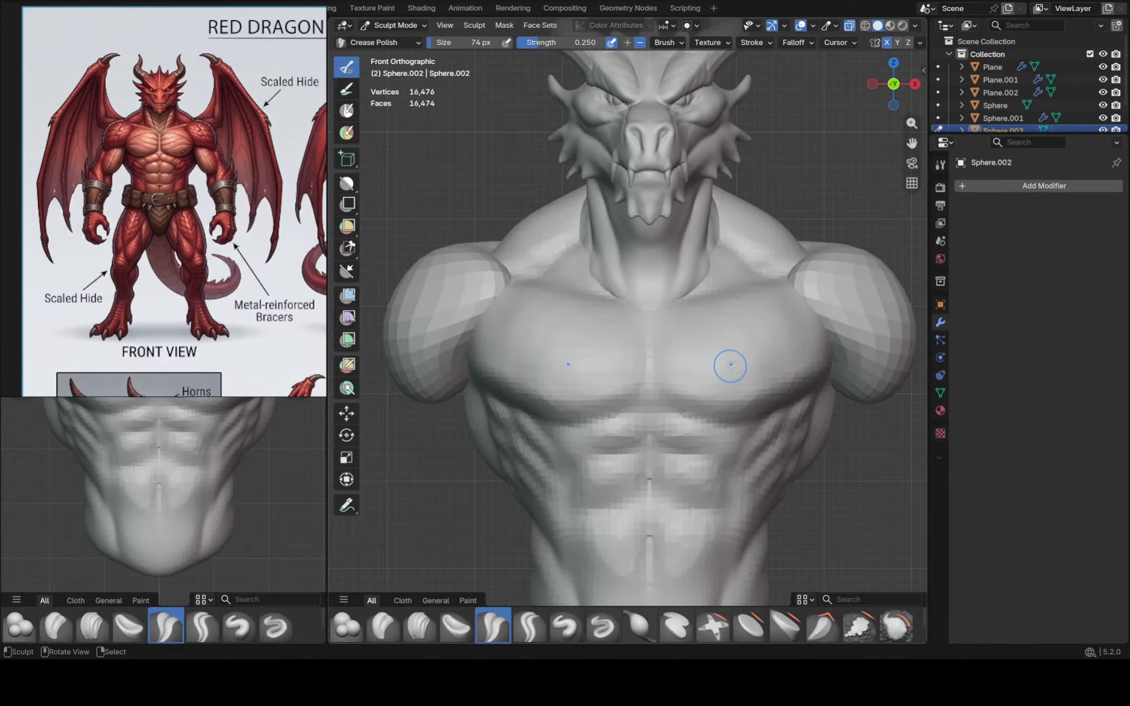
scroll(730, 364, up, 1)
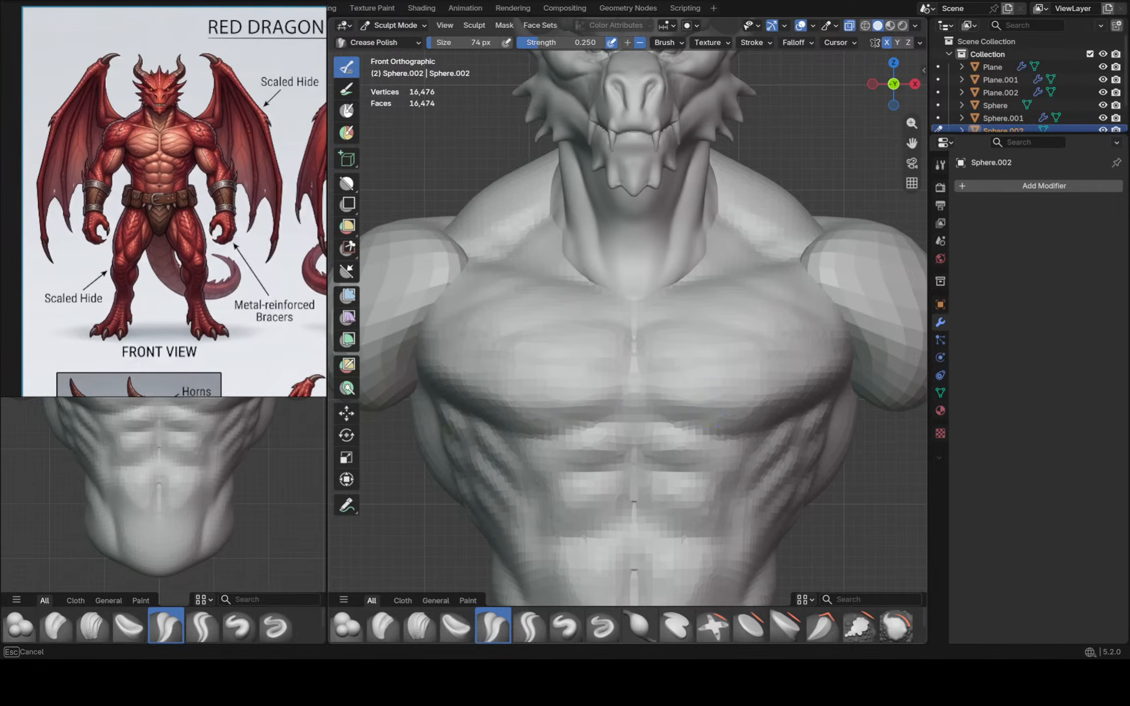
scroll(702, 391, down, 5)
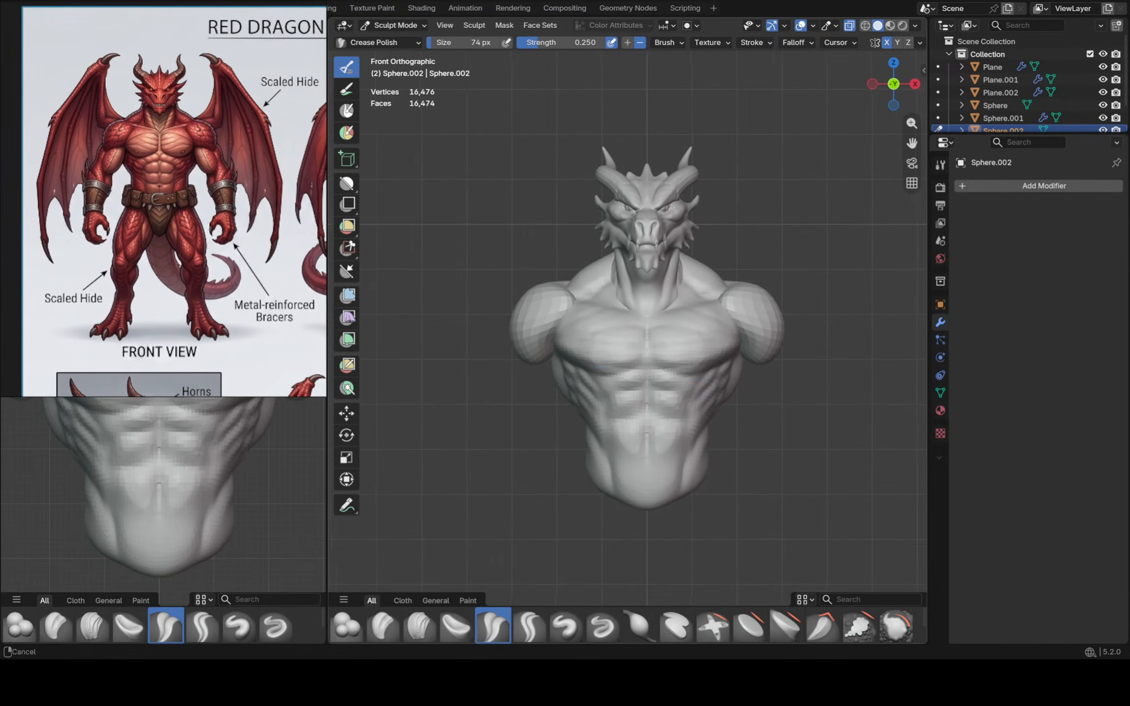
key(ctrl+s)
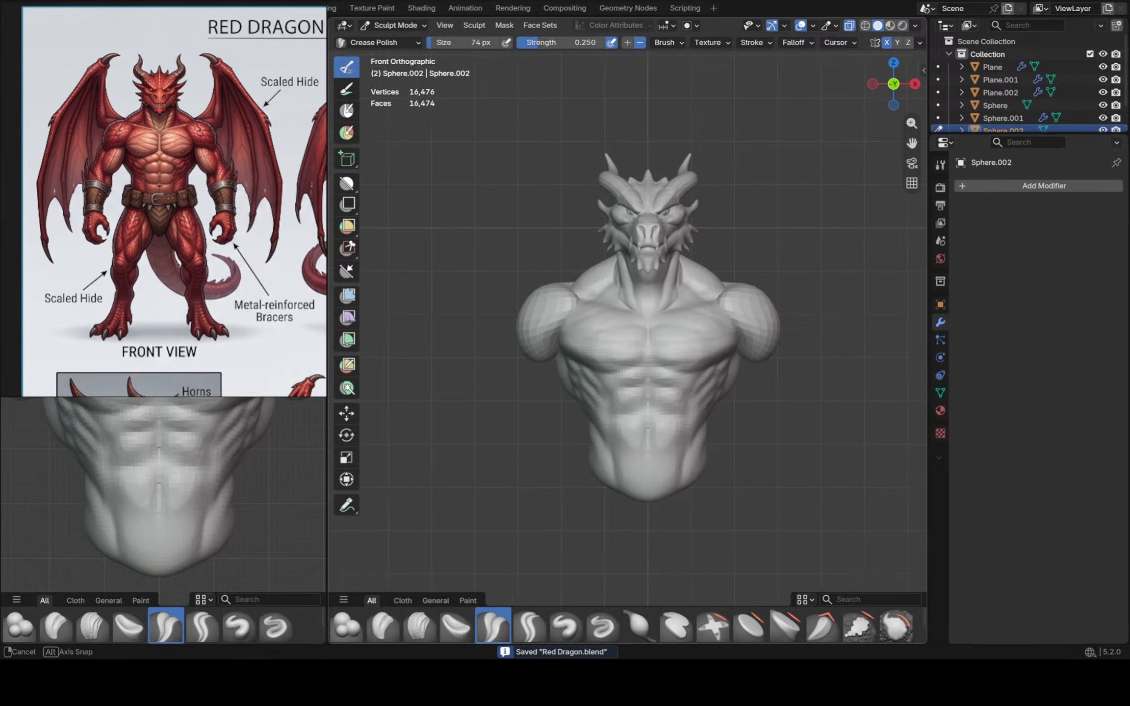
Build up the lower back muscles above the waist with the Inflate/Deflate brush at 178 px
mouse_move(697, 354)
middle_down()
mouse_move(575, 335)
mouse_move(424, 343)
mouse_move(576, 343)
mouse_move(493, 344)
mouse_move(588, 353)
mouse_move(713, 436)
mouse_move(707, 396)
middle_up()
click(639, 625)
key(f)
click(704, 413)
scroll(707, 396, up, 1)
scroll(707, 395, up, 1)
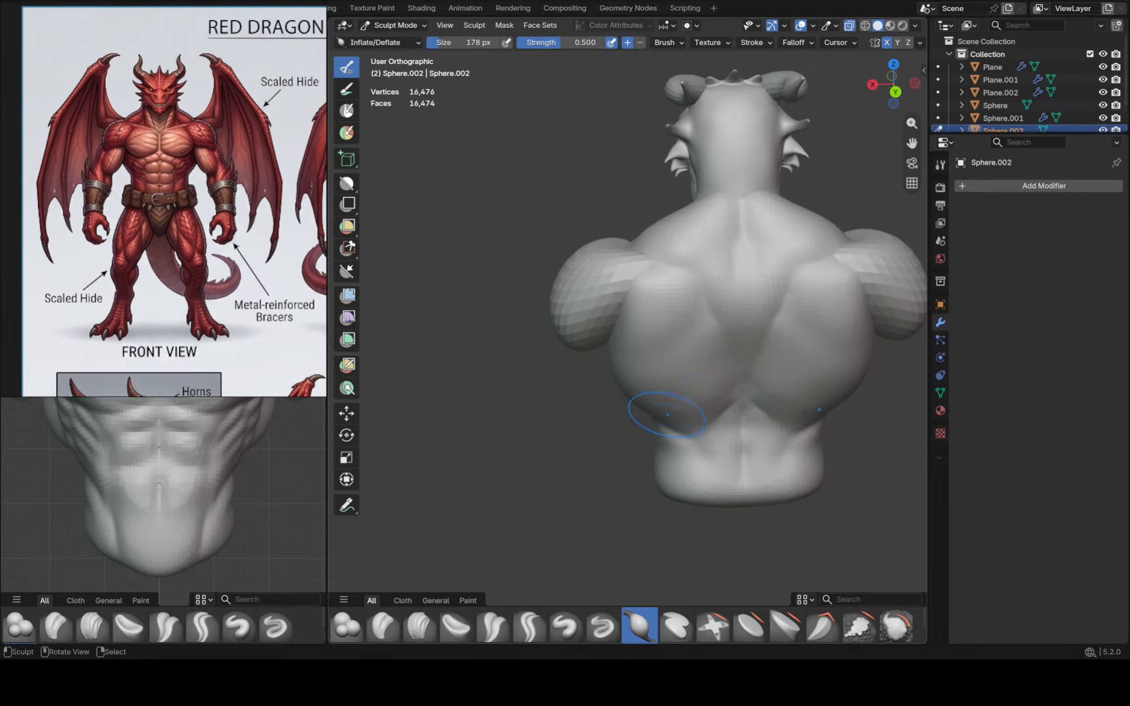
middle_drag(667, 392, 668, 407)
middle_drag(775, 328, 731, 328)
scroll(686, 360, up, 1)
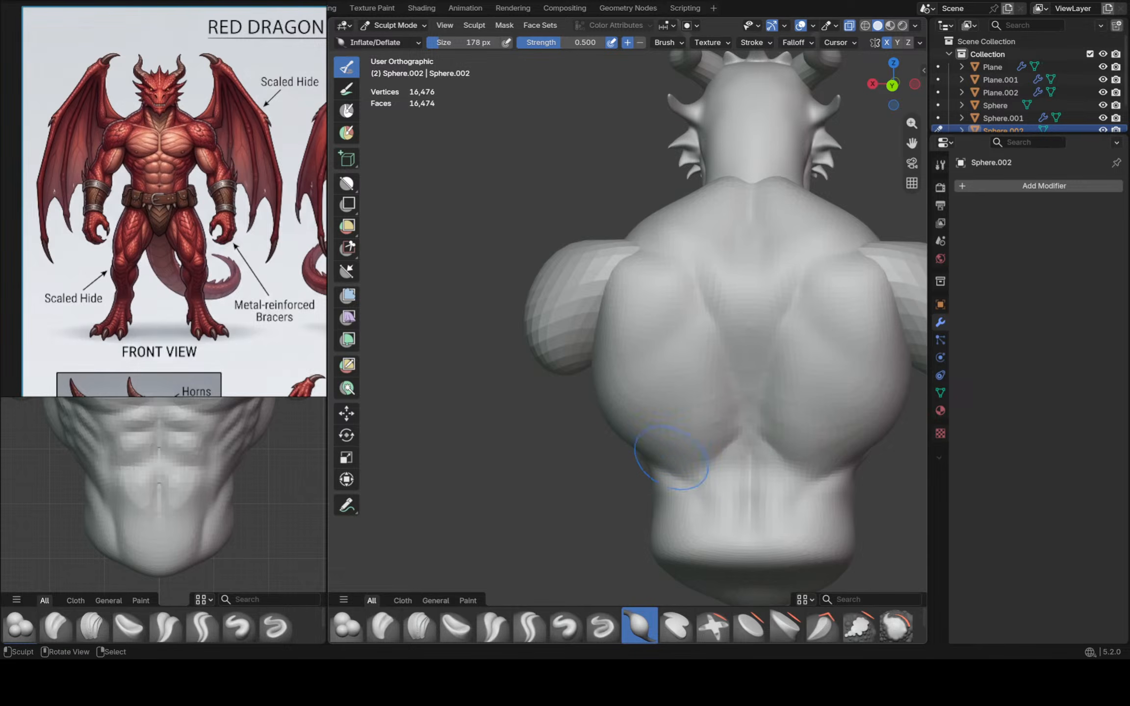
Return to the front view of the whole bust and save the file
mouse_move(688, 373)
middle_down()
mouse_move(706, 392)
mouse_move(693, 380)
mouse_move(774, 378)
mouse_move(780, 389)
middle_up()
scroll(735, 365, down, 1)
scroll(739, 363, down, 1)
scroll(769, 389, down, 1)
key(KP_1)
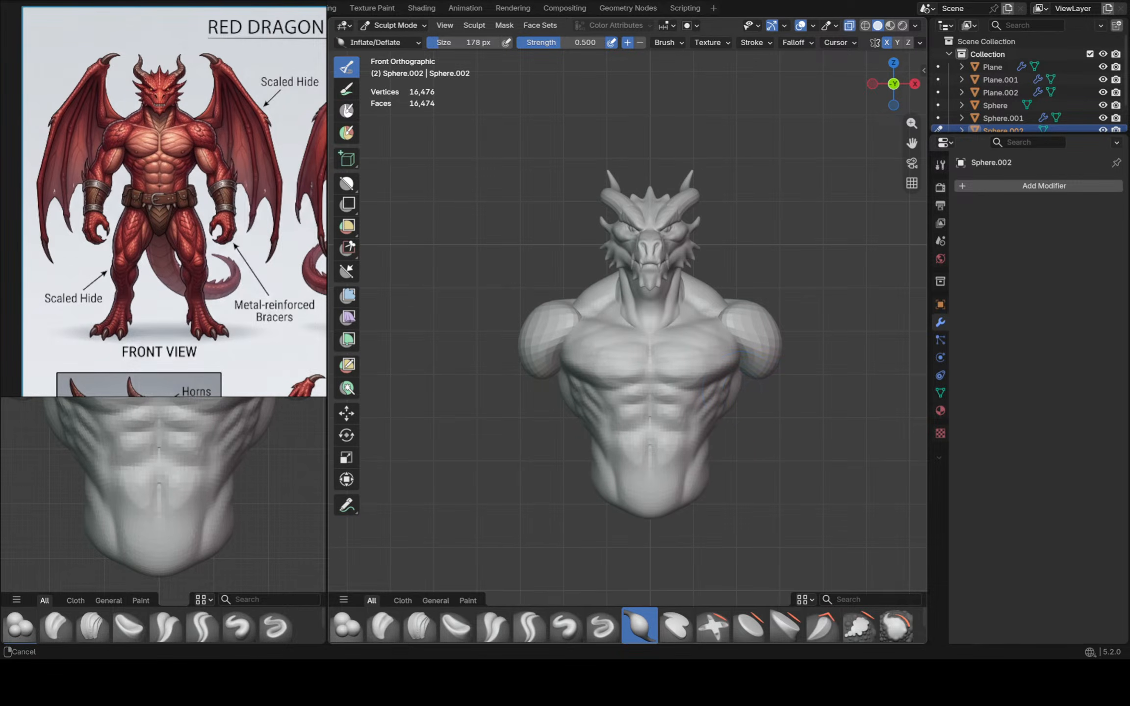
key(ctrl+s)
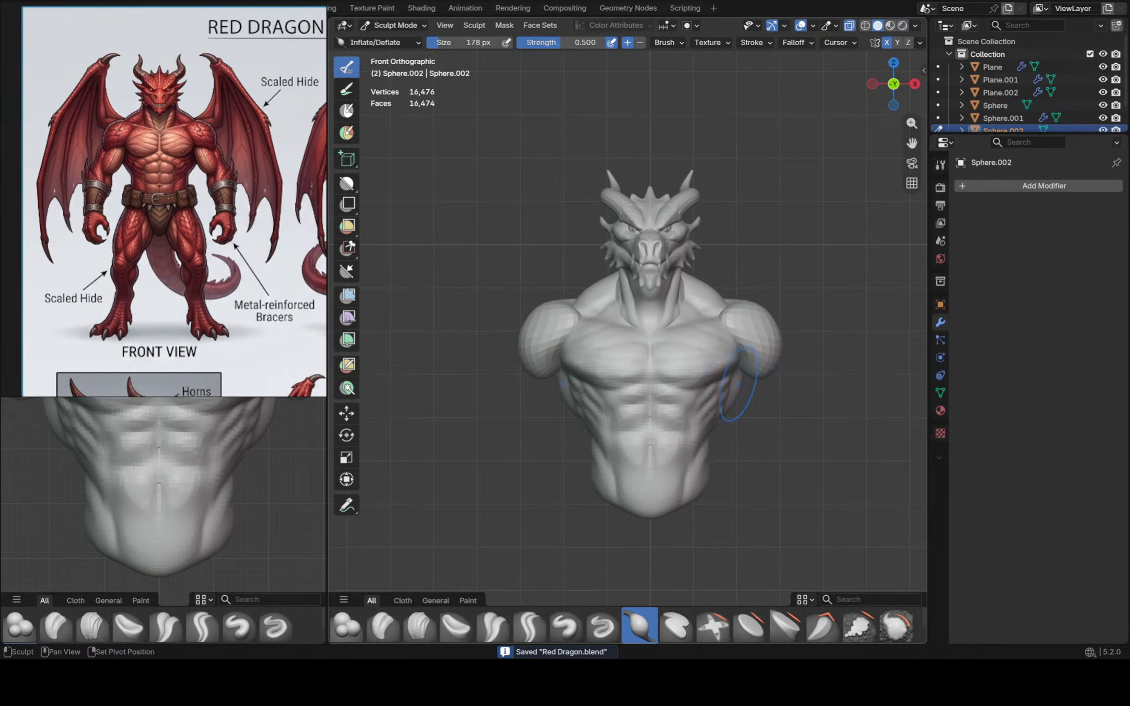
shift+middle_drag(741, 390, 716, 382)
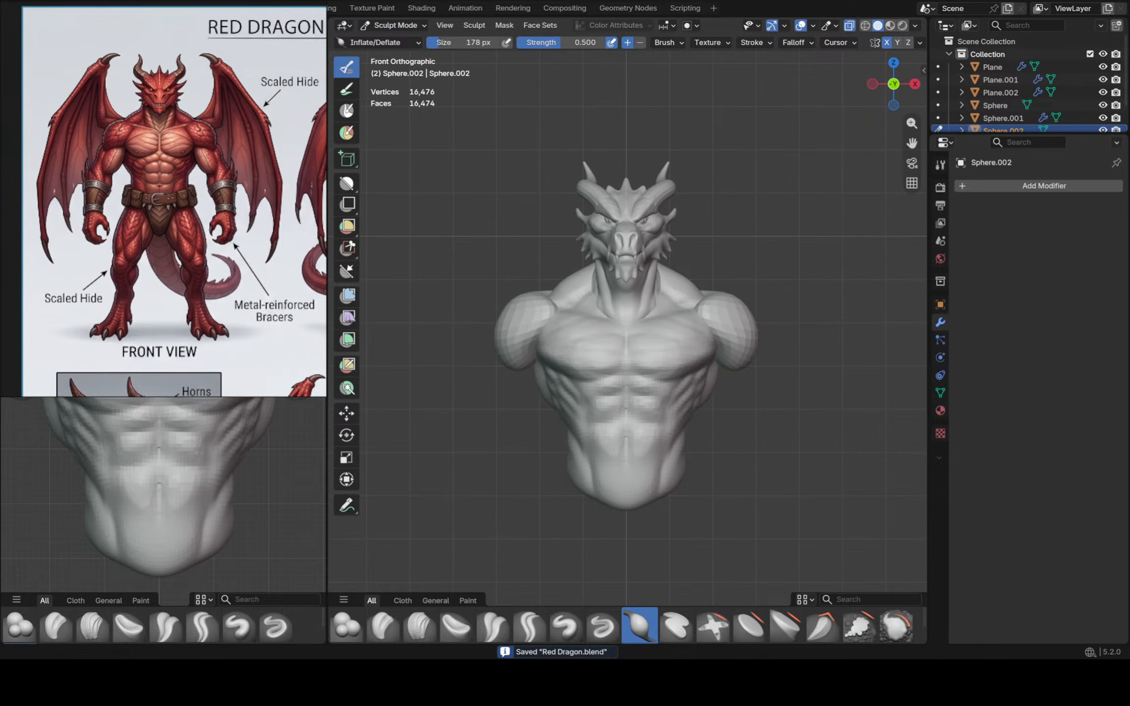